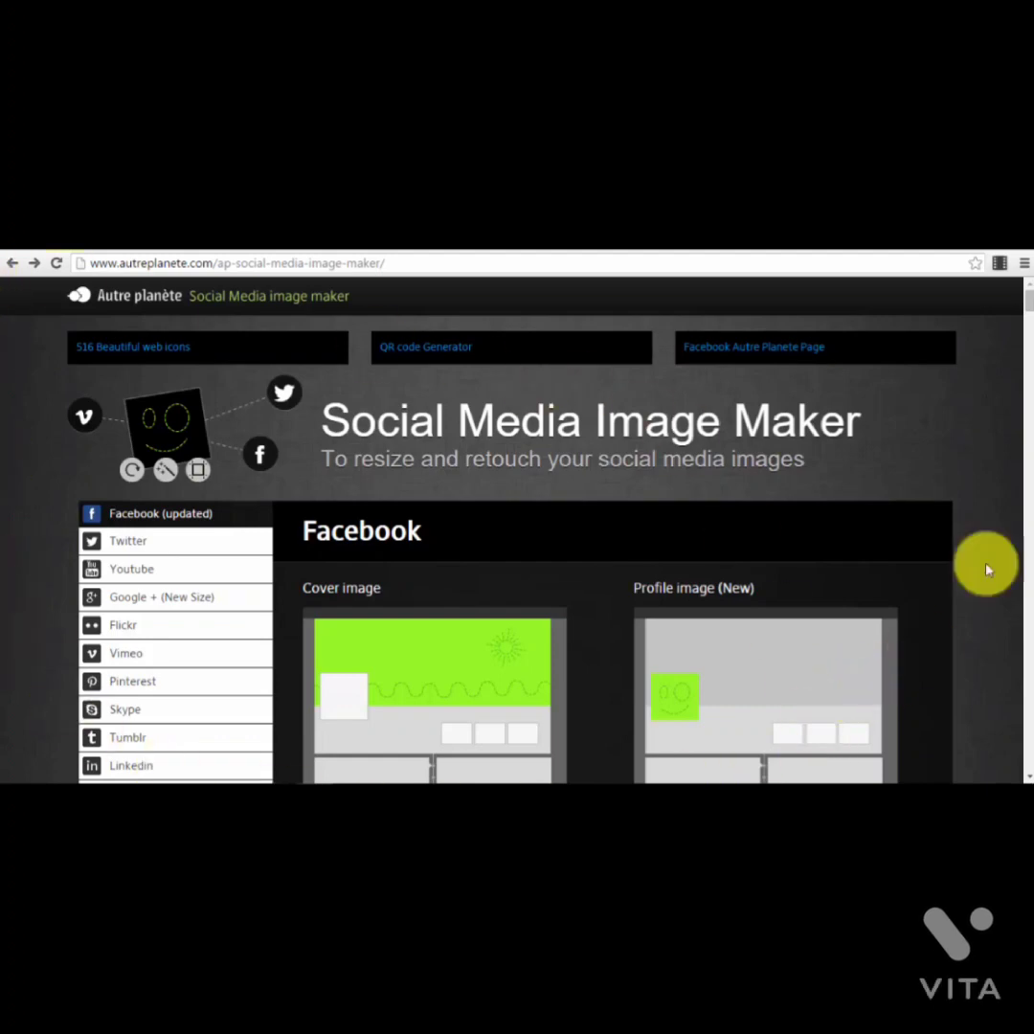
Step: Select the page's web address and scroll through the Social Media Image Maker page
{"action": "left_click", "coordinate": [392, 262]}
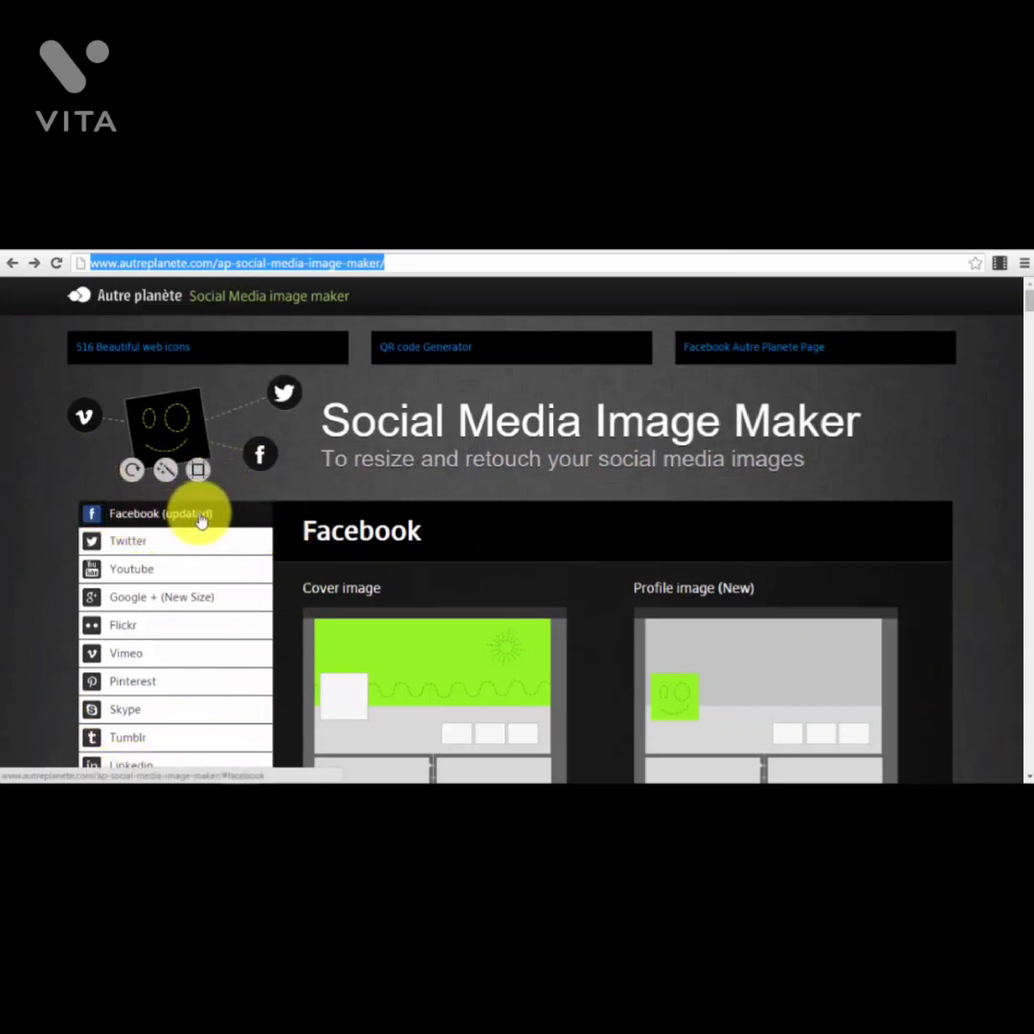
{"action": "scroll", "coordinate": [246, 651], "scroll_direction": "down", "scroll_amount": 1}
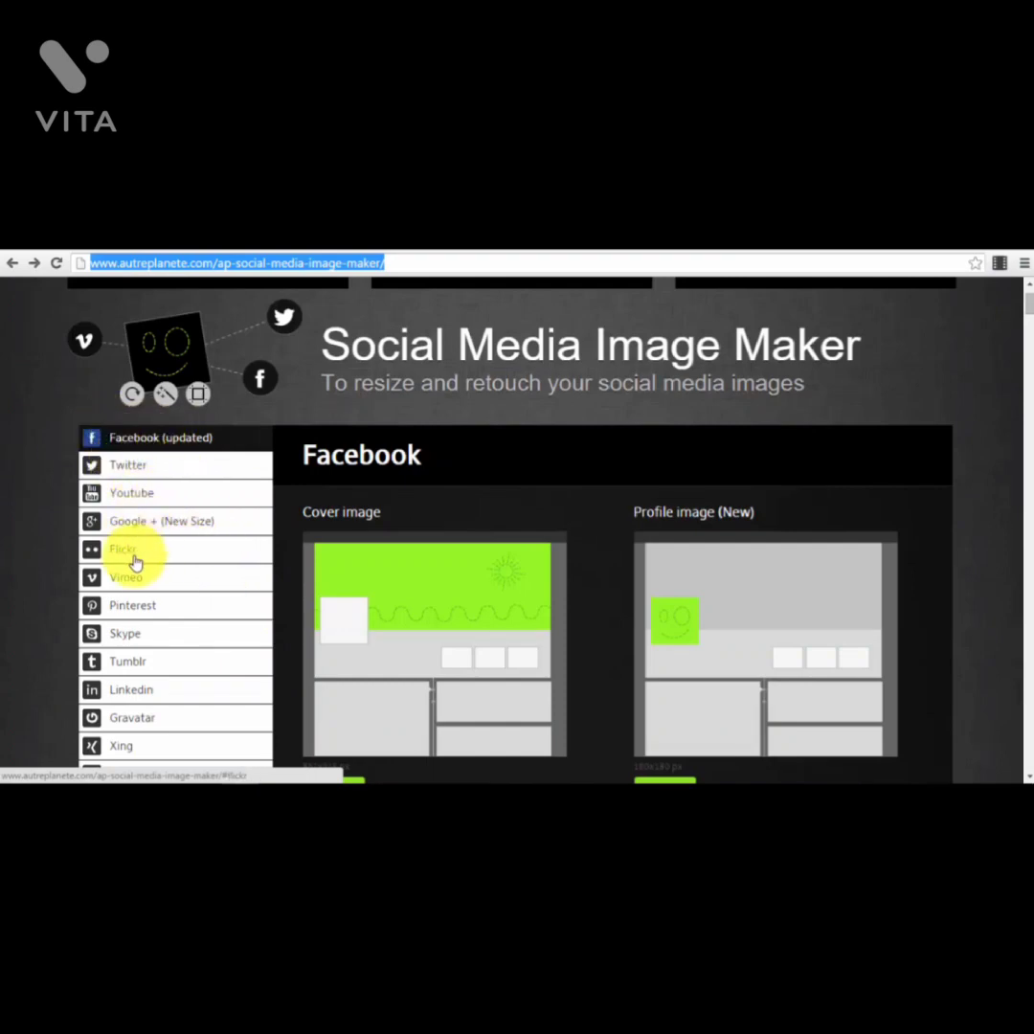
{"action": "scroll", "coordinate": [180, 592], "scroll_direction": "down", "scroll_amount": 1}
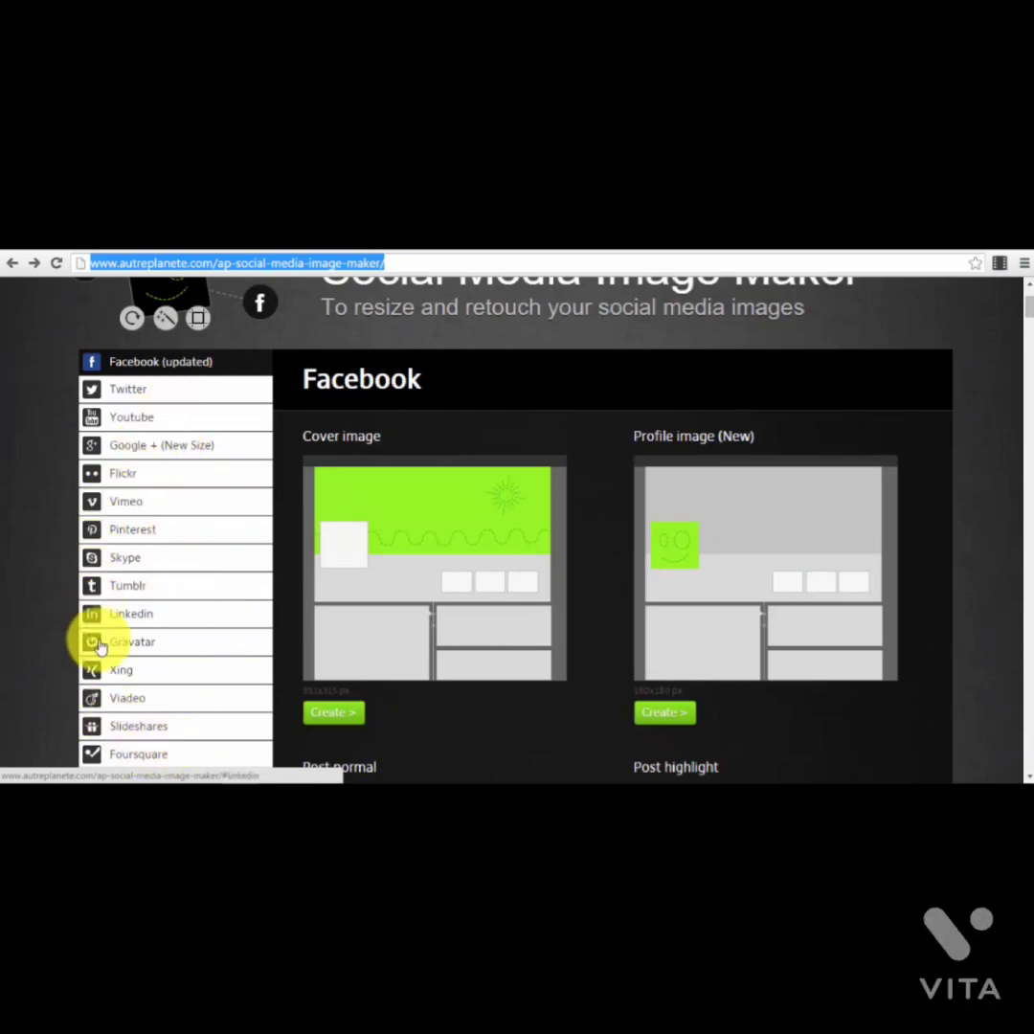
{"action": "scroll", "coordinate": [101, 660], "scroll_direction": "down", "scroll_amount": 1}
{"action": "scroll", "coordinate": [132, 648], "scroll_direction": "up", "scroll_amount": 1}
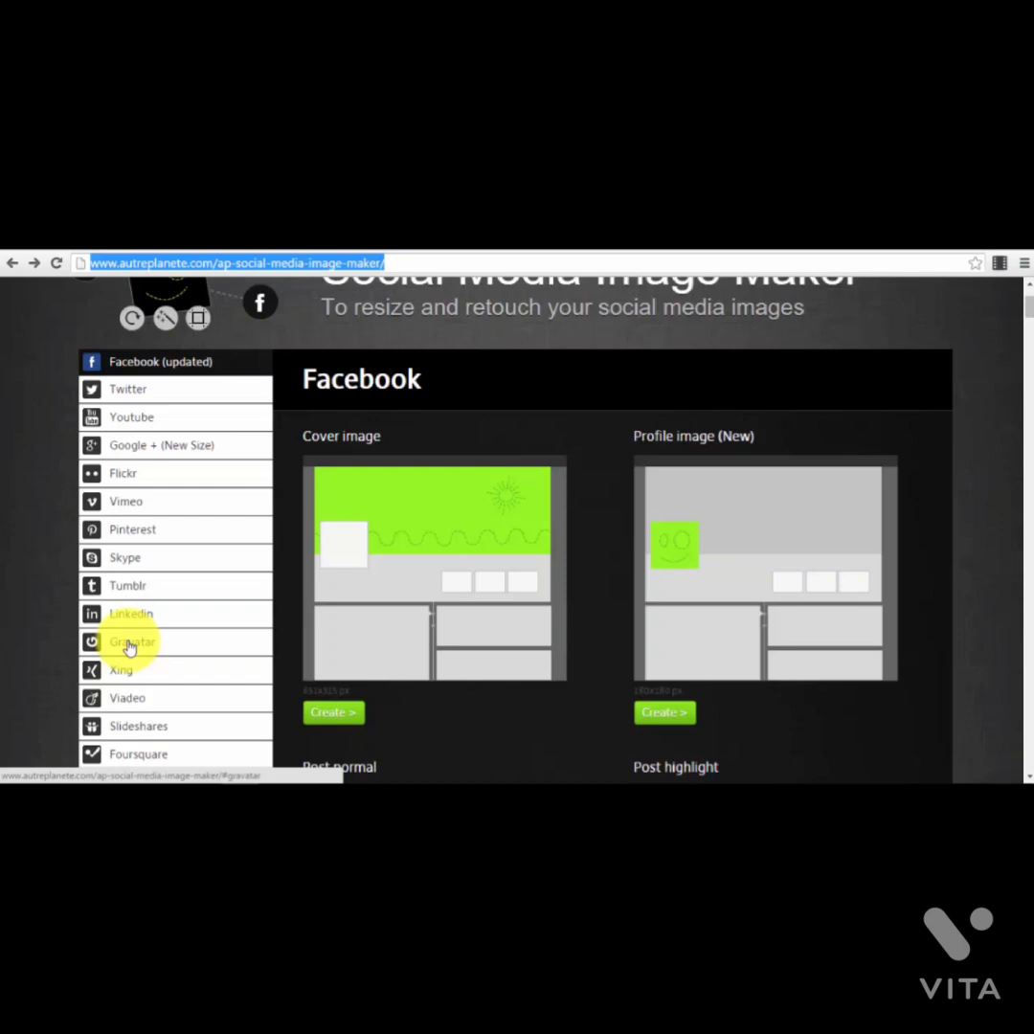
{"action": "scroll", "coordinate": [154, 593], "scroll_direction": "up", "scroll_amount": 3}
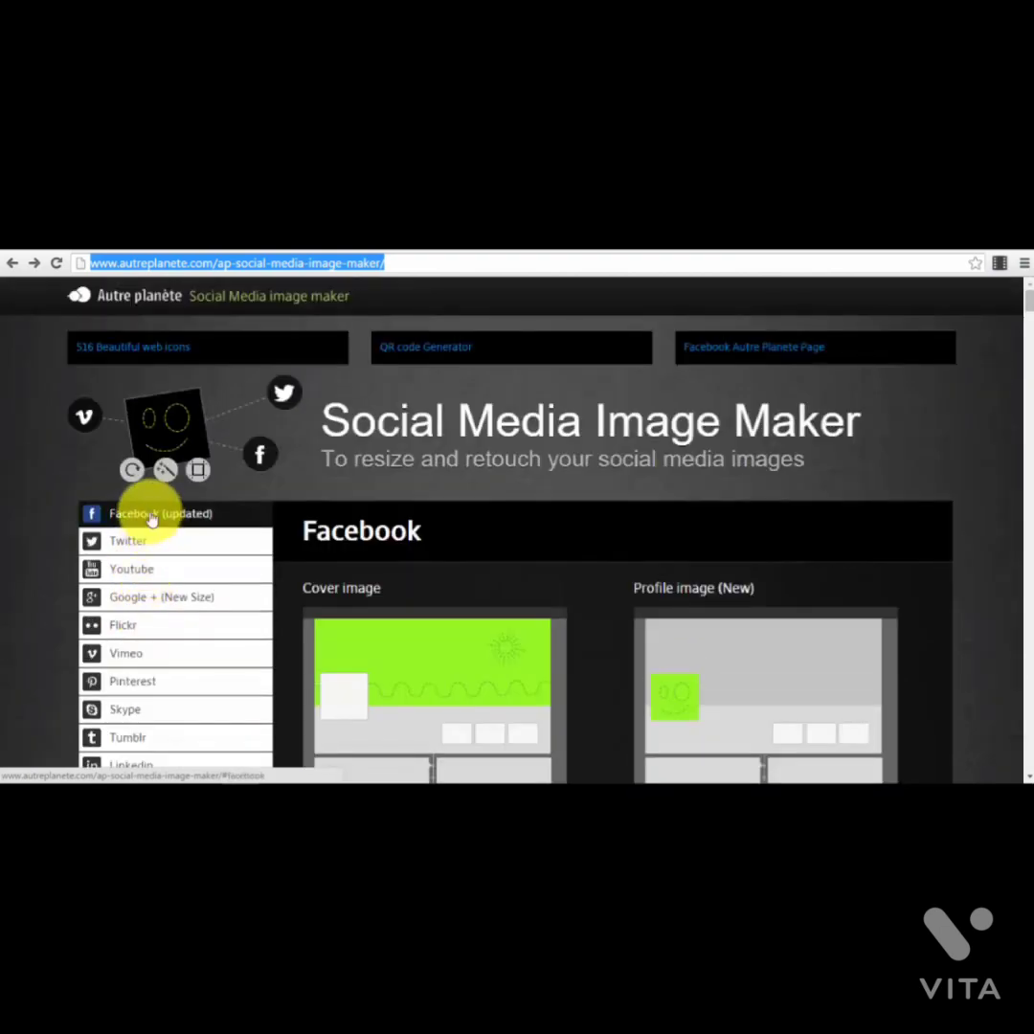
Step: Jump to 'Facebook (updated)', browse its mockups, and return to Cover and Profile image
{"action": "left_click", "coordinate": [151, 510]}
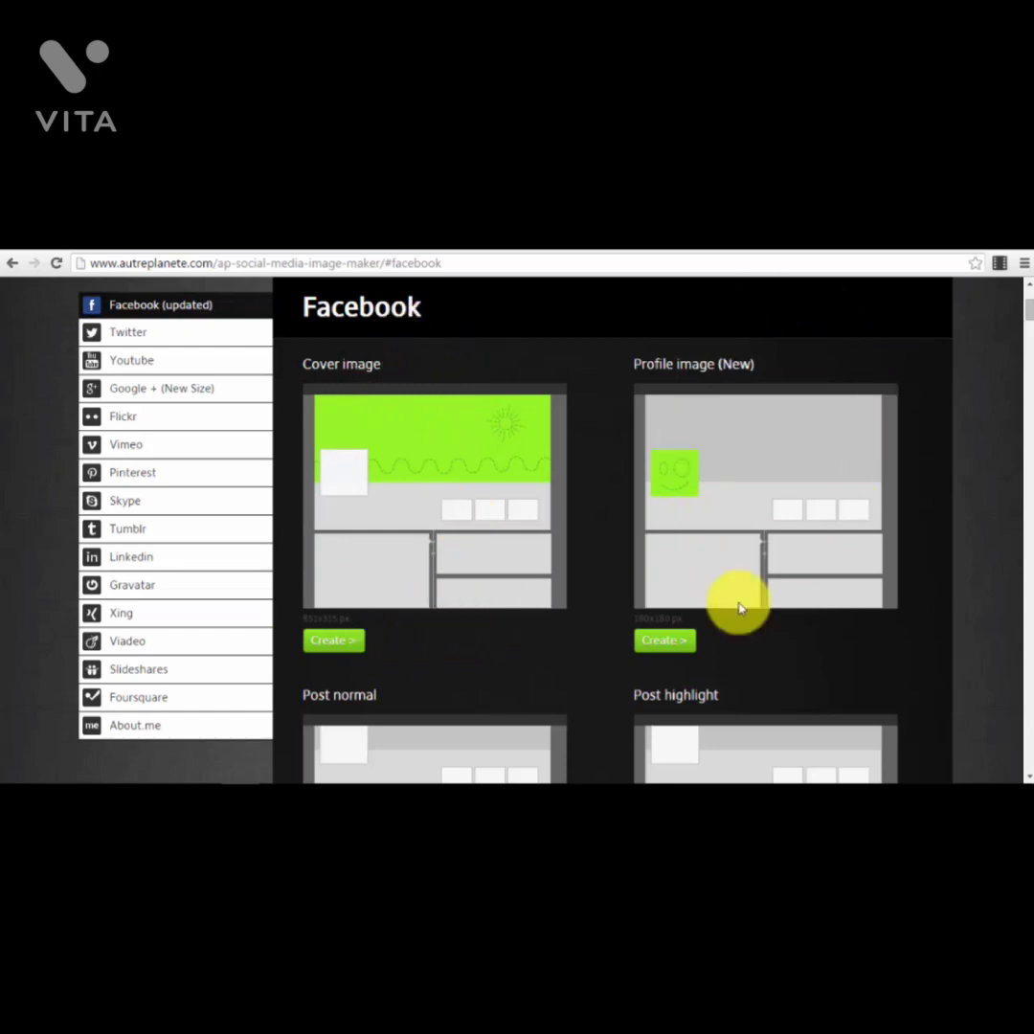
{"action": "scroll", "coordinate": [738, 605], "scroll_direction": "down", "scroll_amount": 3}
{"action": "scroll", "coordinate": [510, 521], "scroll_direction": "down", "scroll_amount": 2}
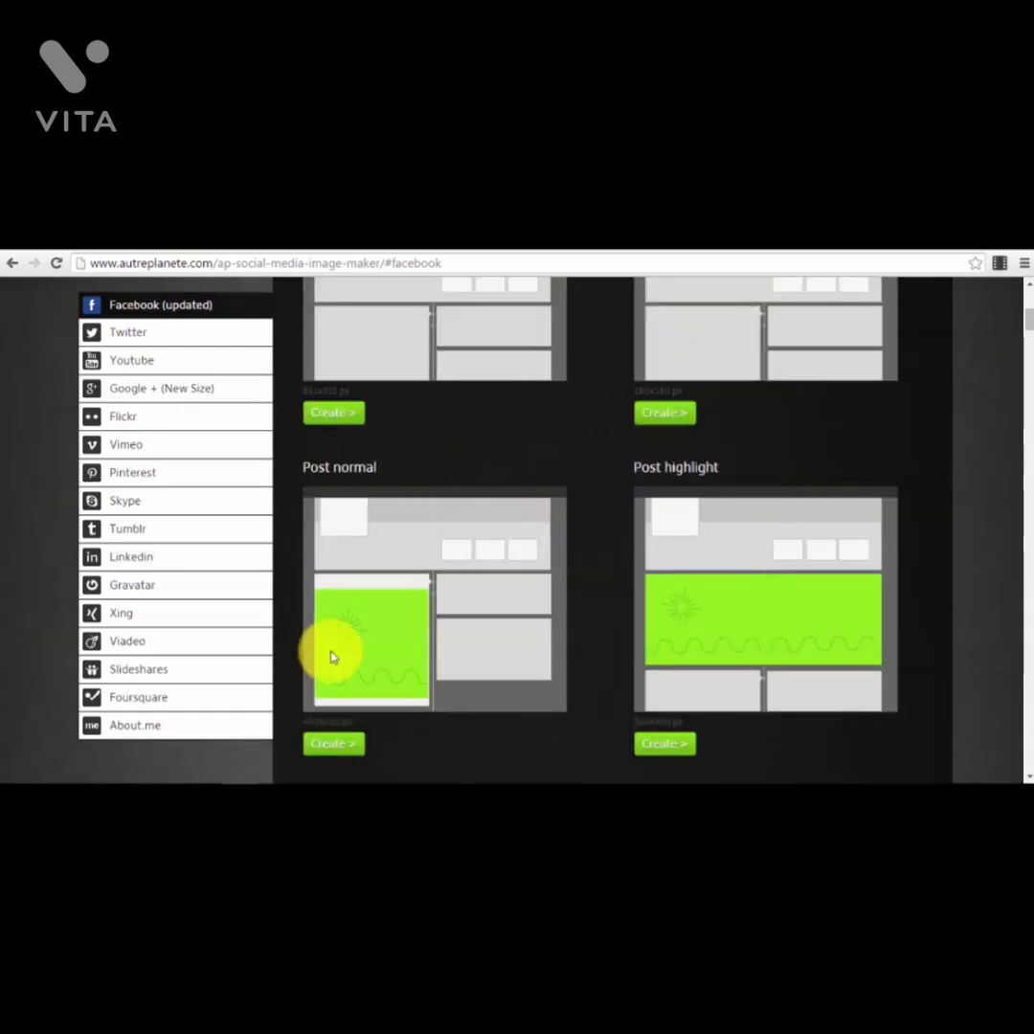
{"action": "scroll", "coordinate": [842, 641], "scroll_direction": "down", "scroll_amount": 3}
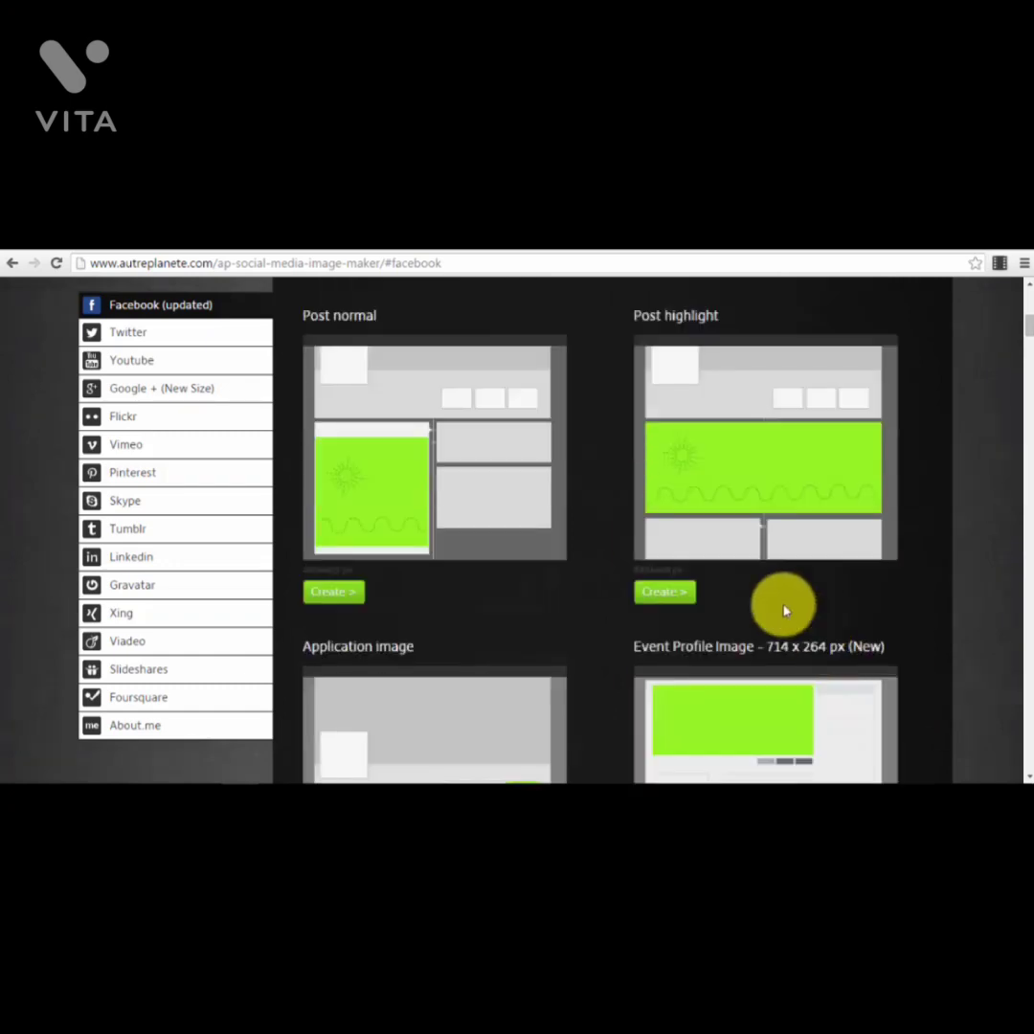
{"action": "scroll", "coordinate": [728, 584], "scroll_direction": "down", "scroll_amount": 2}
{"action": "scroll", "coordinate": [747, 622], "scroll_direction": "down", "scroll_amount": 3}
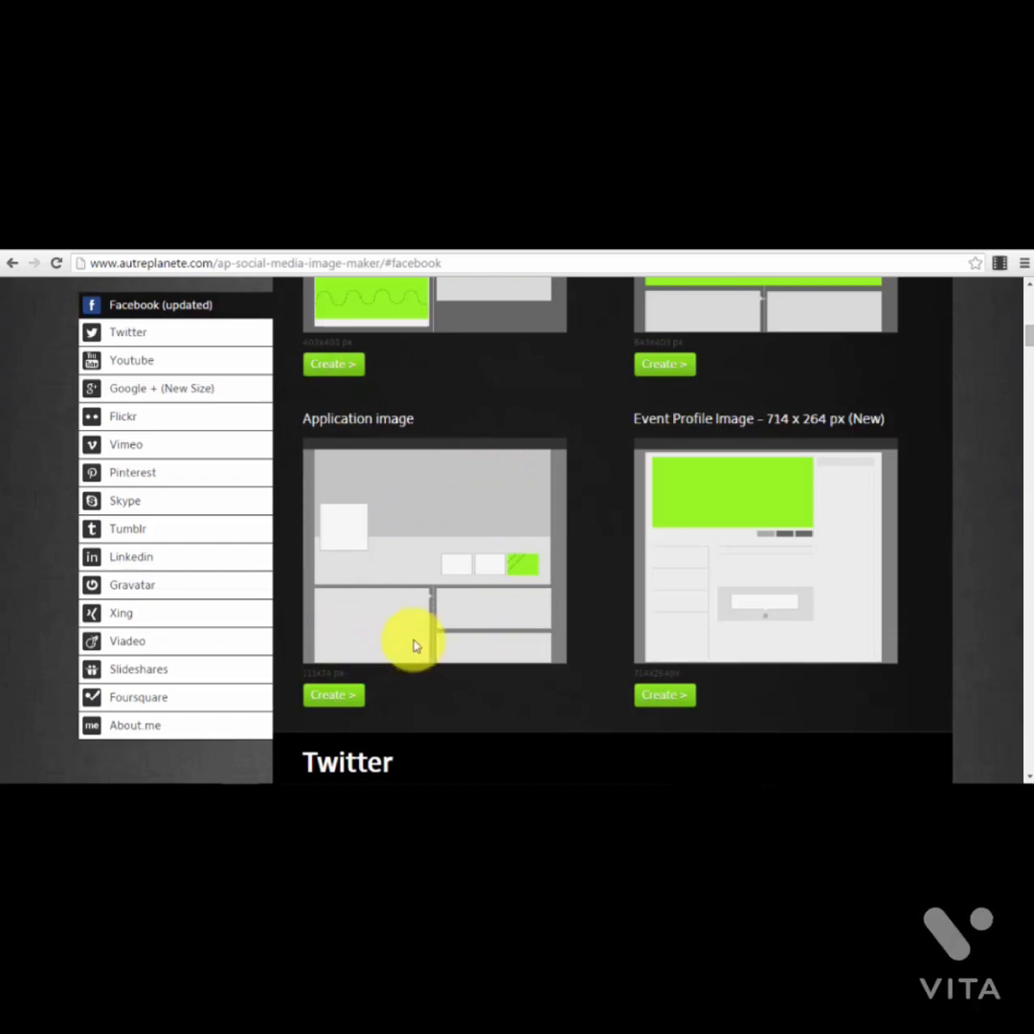
{"action": "scroll", "coordinate": [413, 644], "scroll_direction": "up", "scroll_amount": 10}
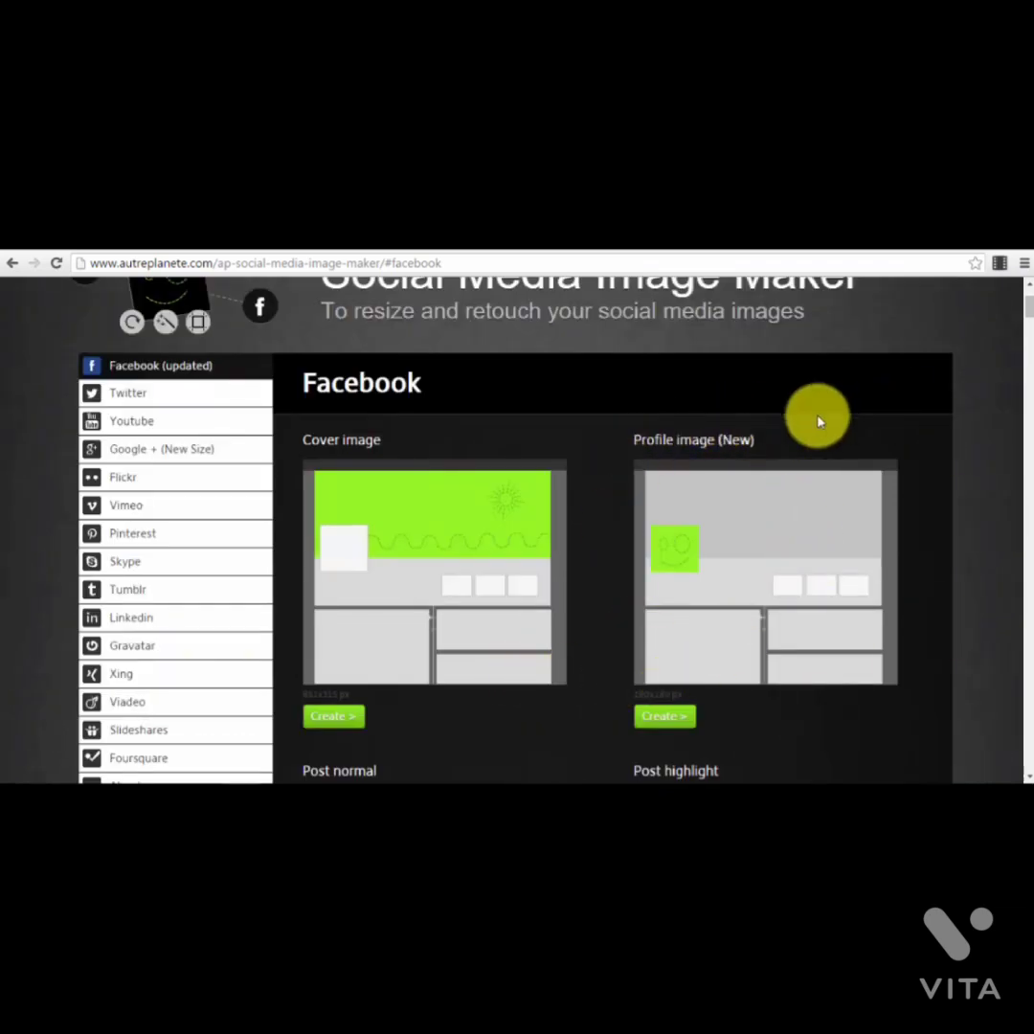
Step: Create a Facebook profile image and load the portrait JPG from Downloads
{"action": "left_click", "coordinate": [676, 729]}
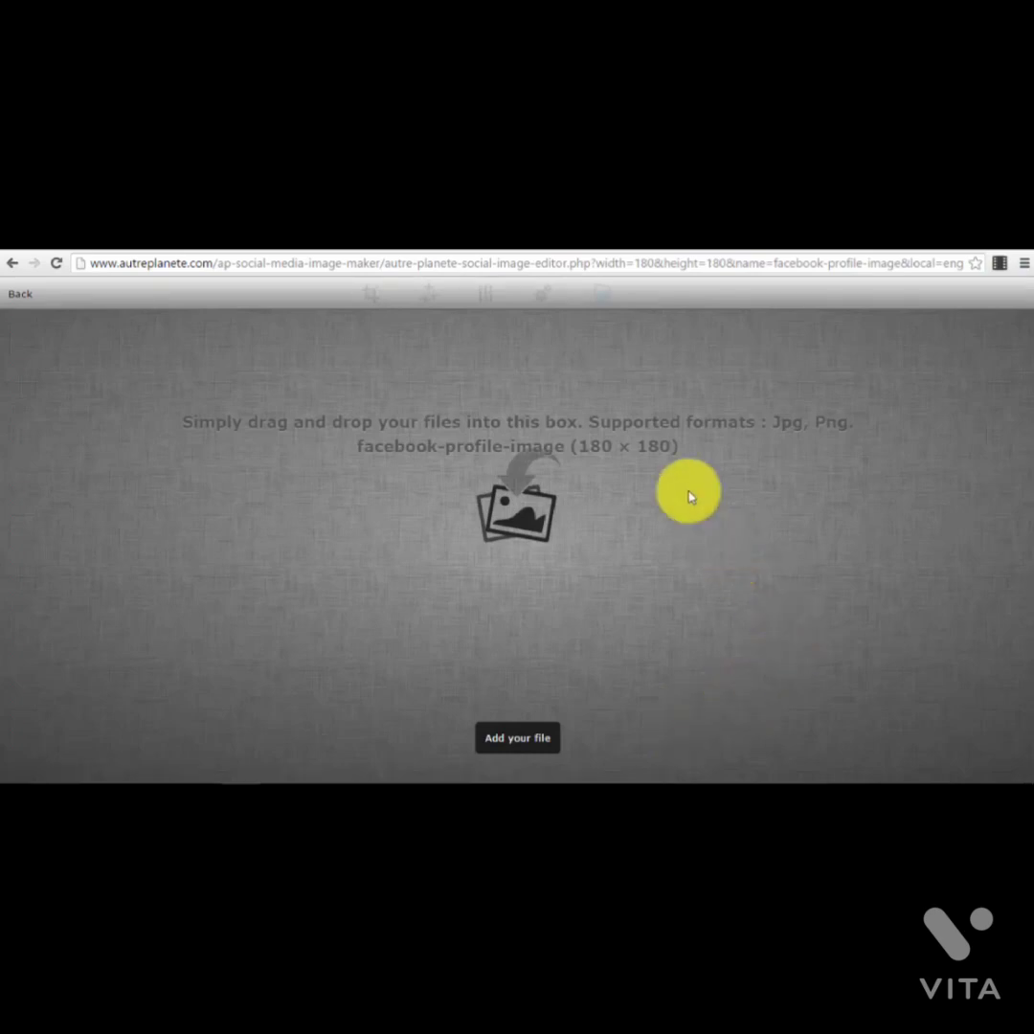
{"action": "left_click", "coordinate": [523, 745]}
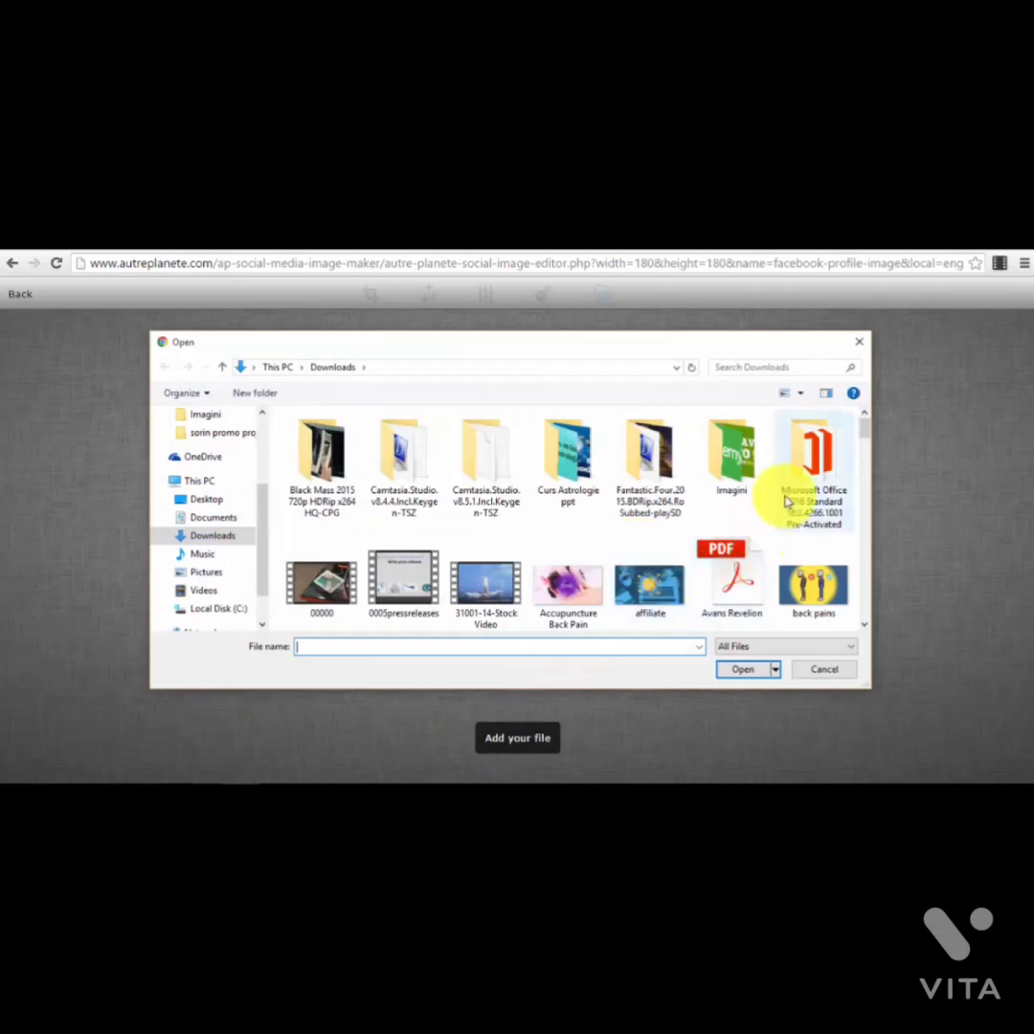
{"action": "left_click", "coordinate": [673, 510]}
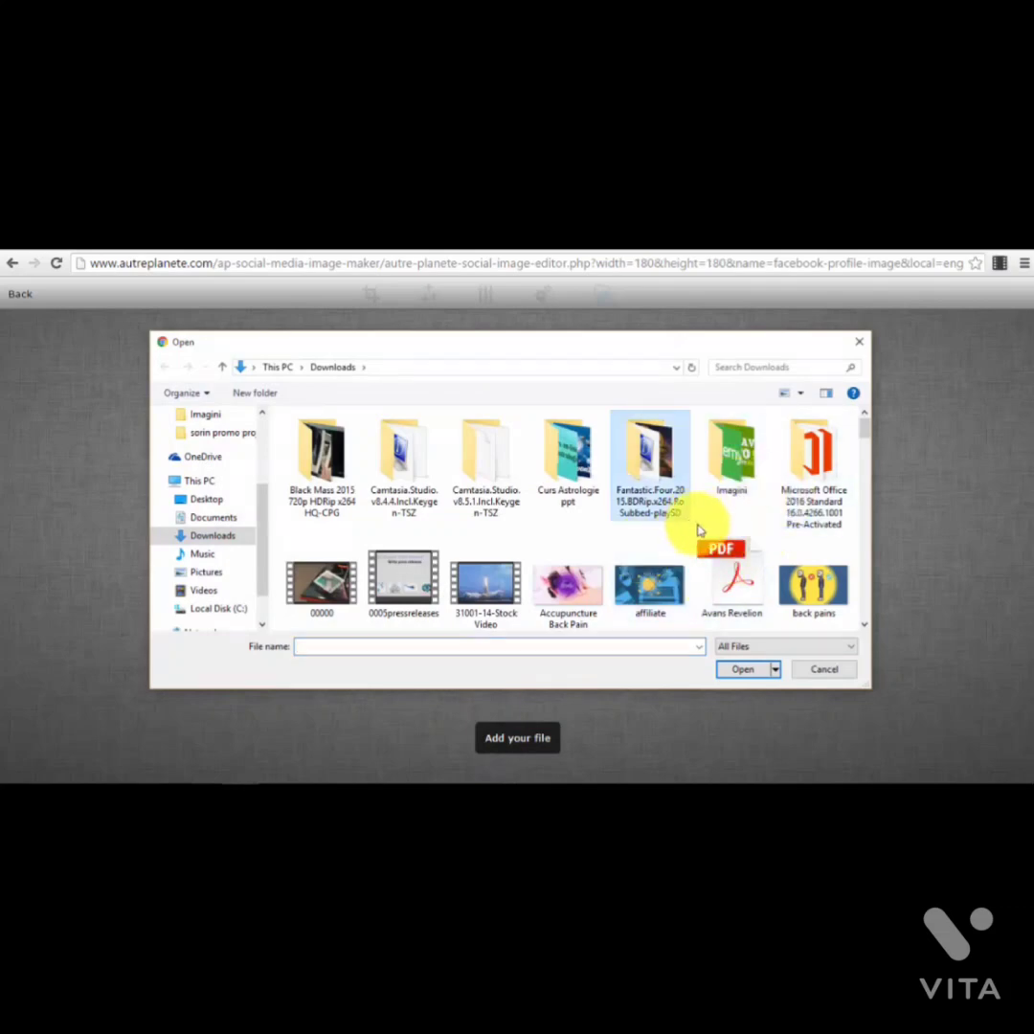
{"action": "scroll", "coordinate": [699, 529], "scroll_direction": "down", "scroll_amount": 10}
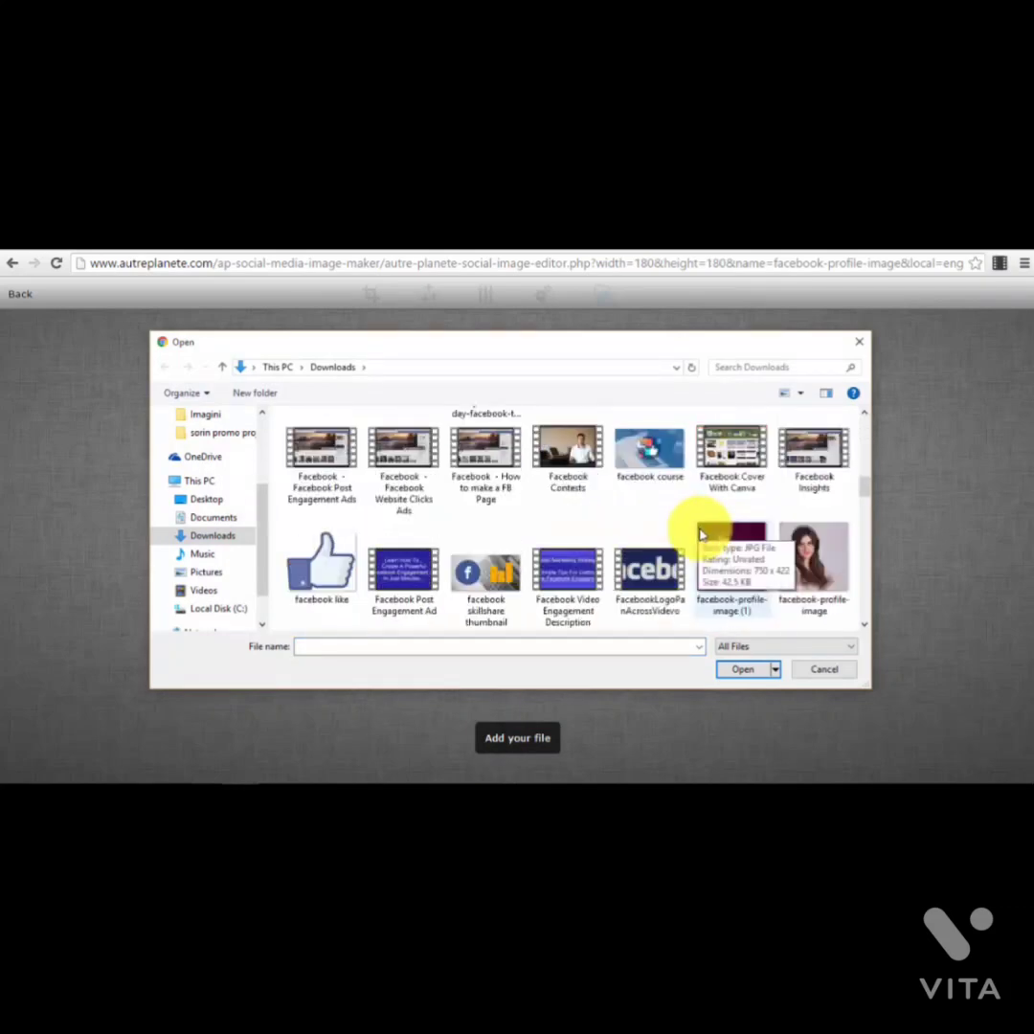
{"action": "scroll", "coordinate": [723, 569], "scroll_direction": "down", "scroll_amount": 10}
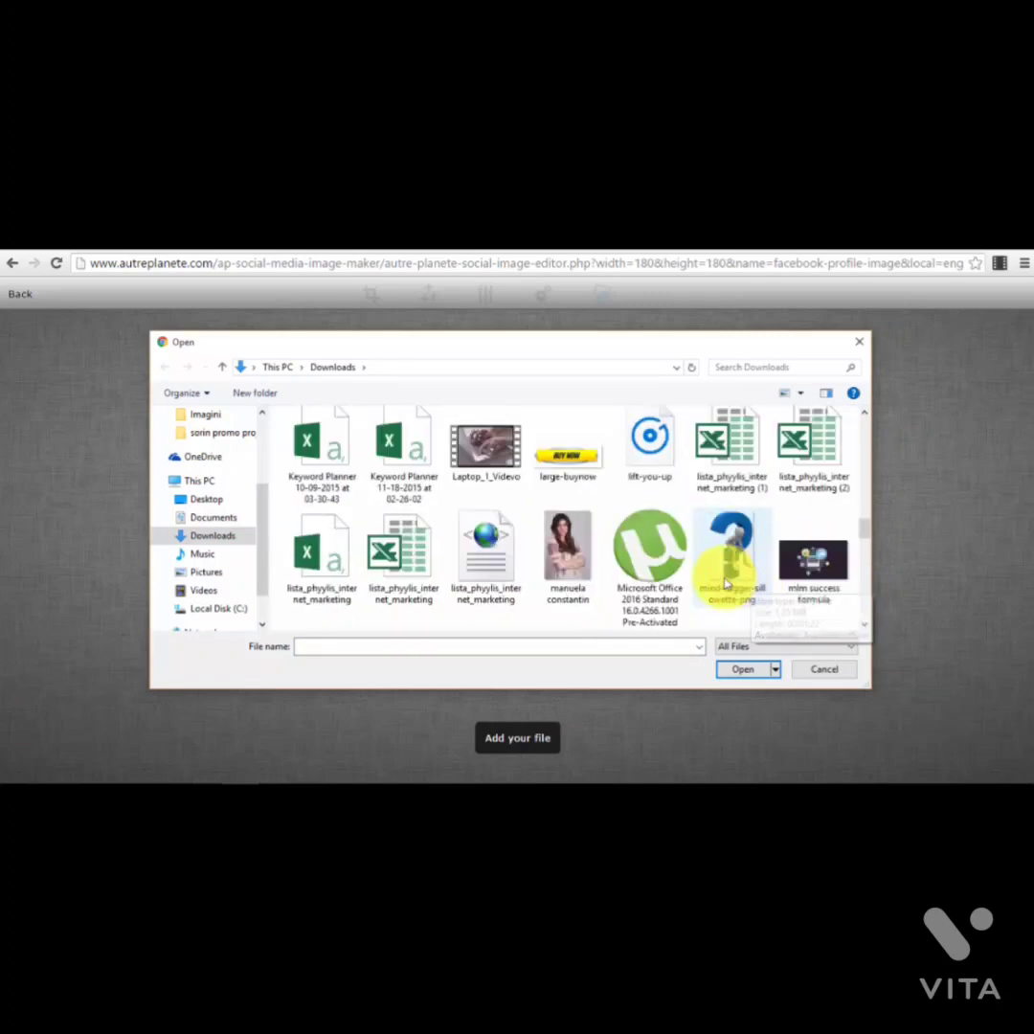
{"action": "left_click", "coordinate": [568, 551]}
{"action": "left_click", "coordinate": [742, 669]}
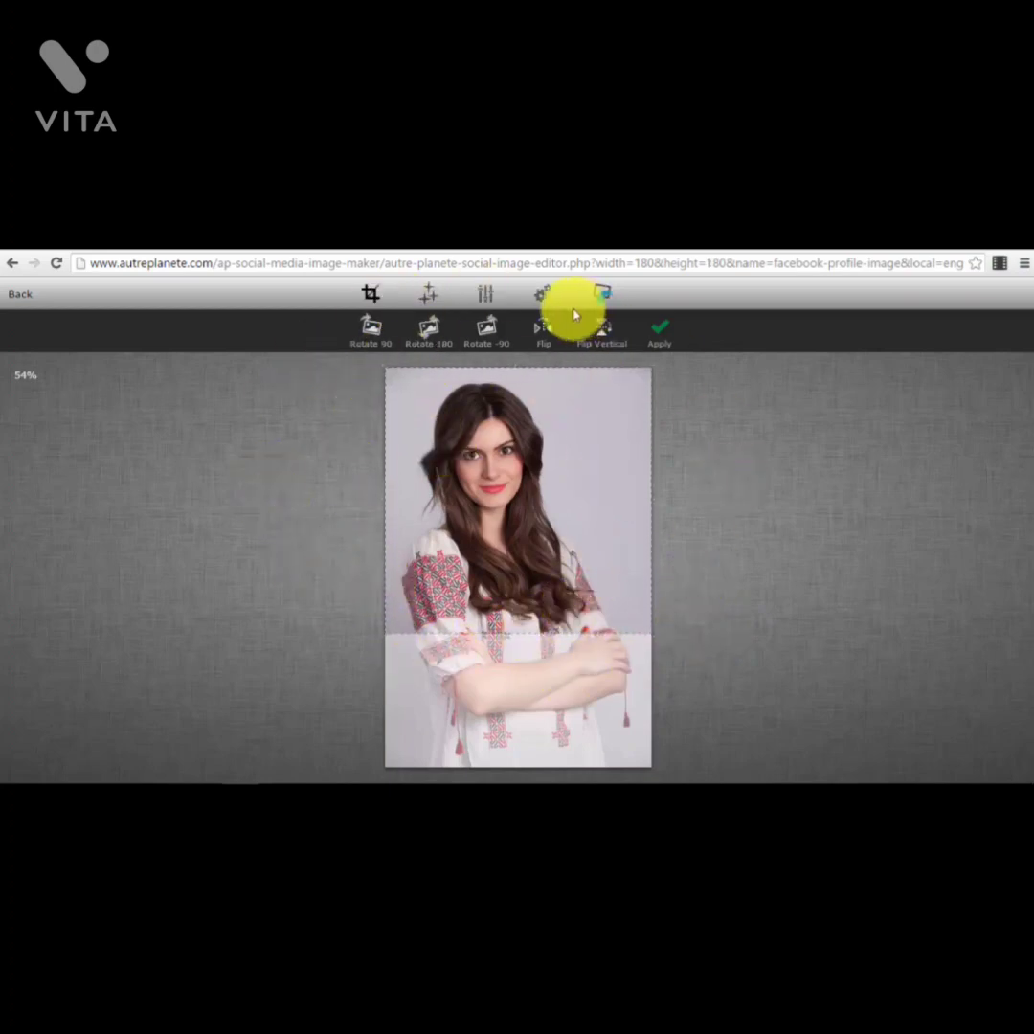
Step: Apply the square crop to the portrait and show the filter presets
{"action": "left_click", "coordinate": [659, 337]}
{"action": "left_click", "coordinate": [428, 294]}
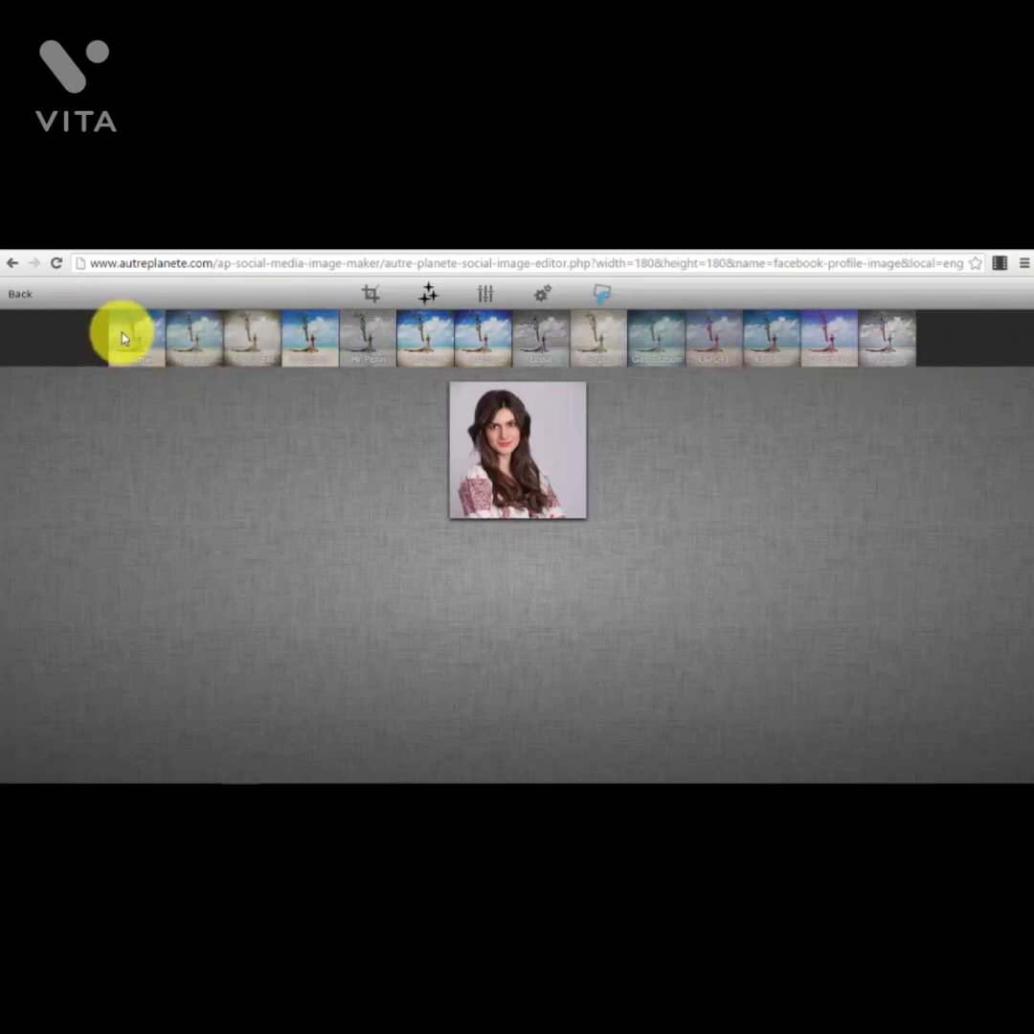
Step: Preview several filters, apply the vivid vignetted one, and show the sharpen and blur adjustments
{"action": "left_click", "coordinate": [241, 340]}
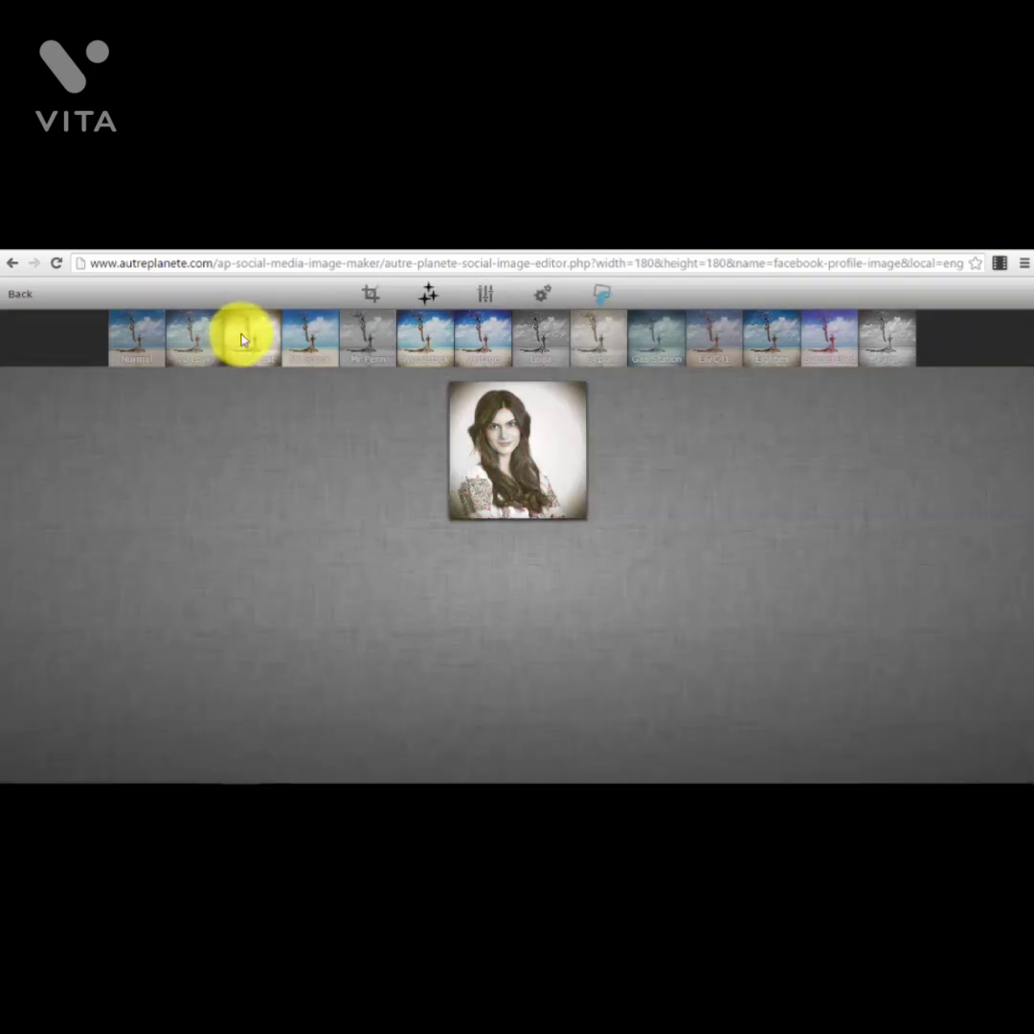
{"action": "left_click", "coordinate": [192, 343]}
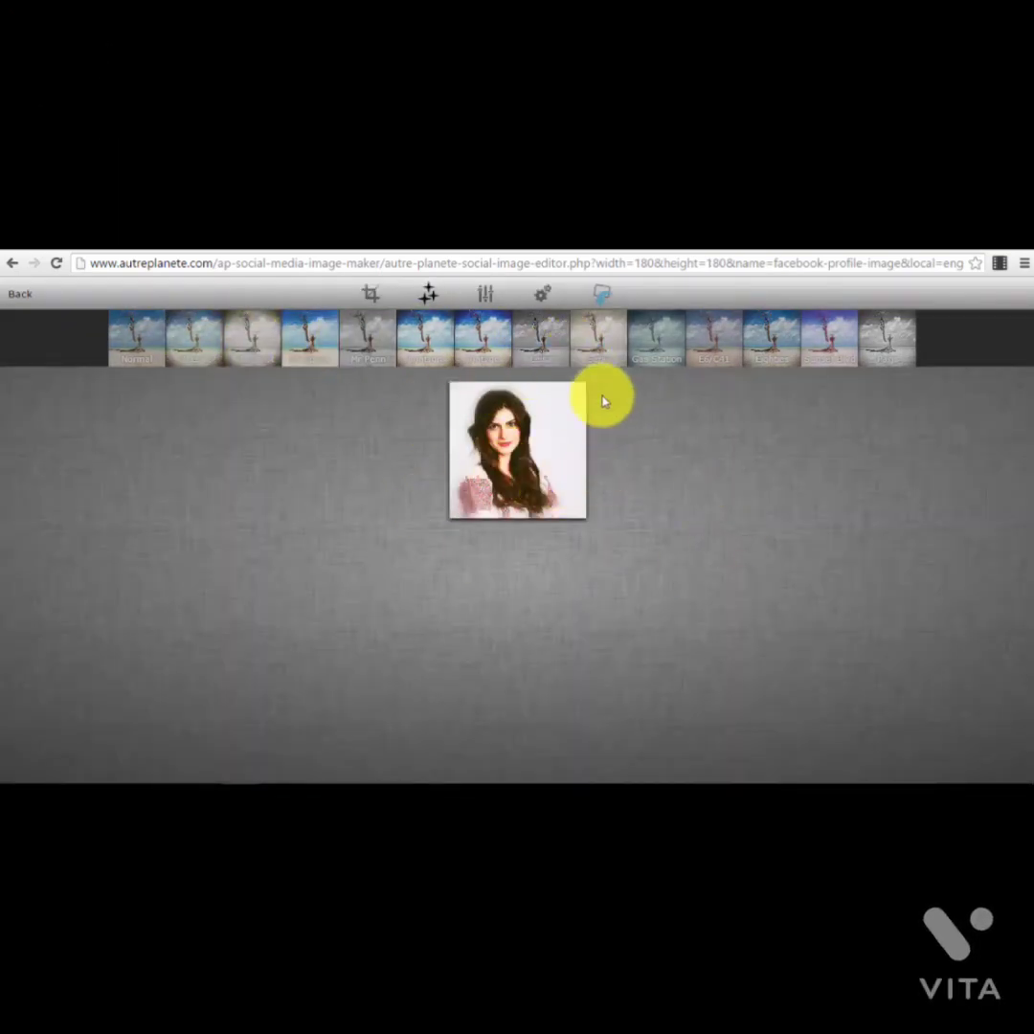
{"action": "left_click", "coordinate": [431, 338]}
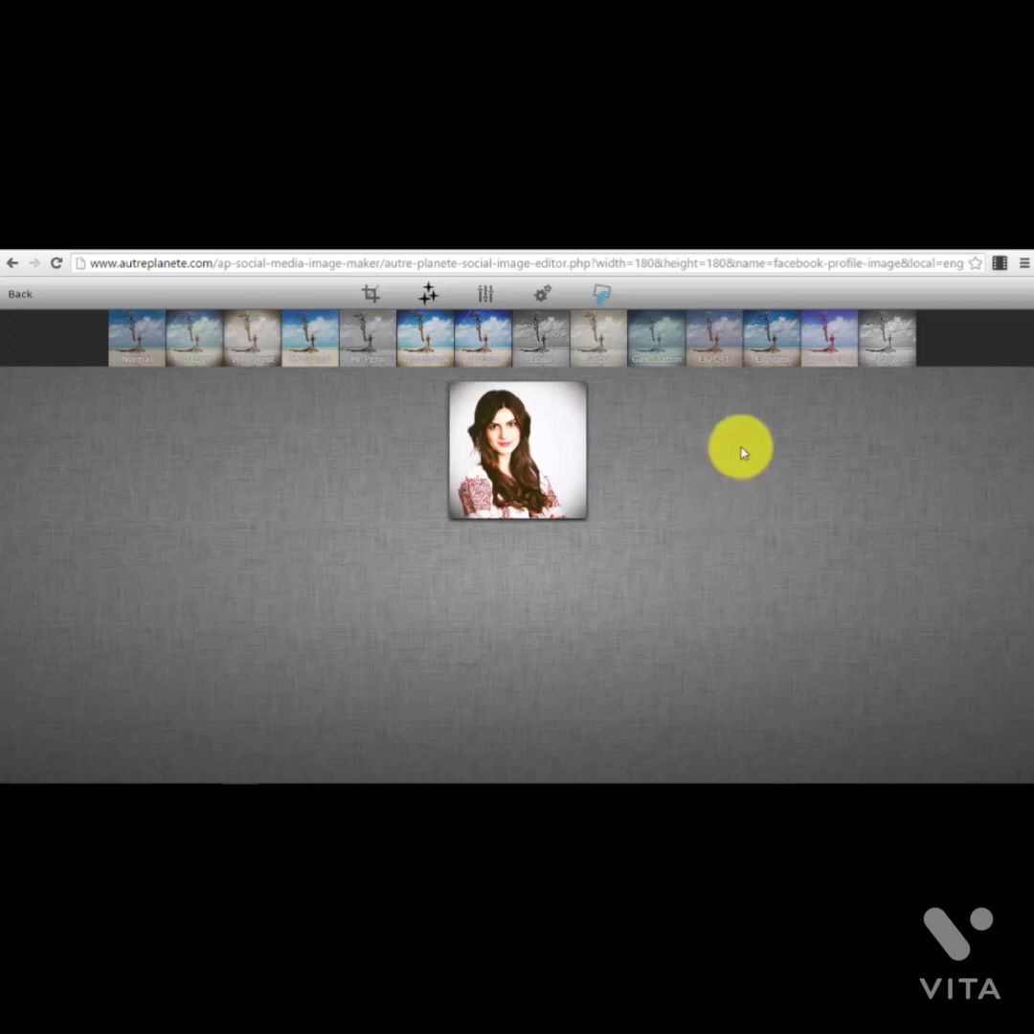
{"action": "left_click", "coordinate": [773, 340]}
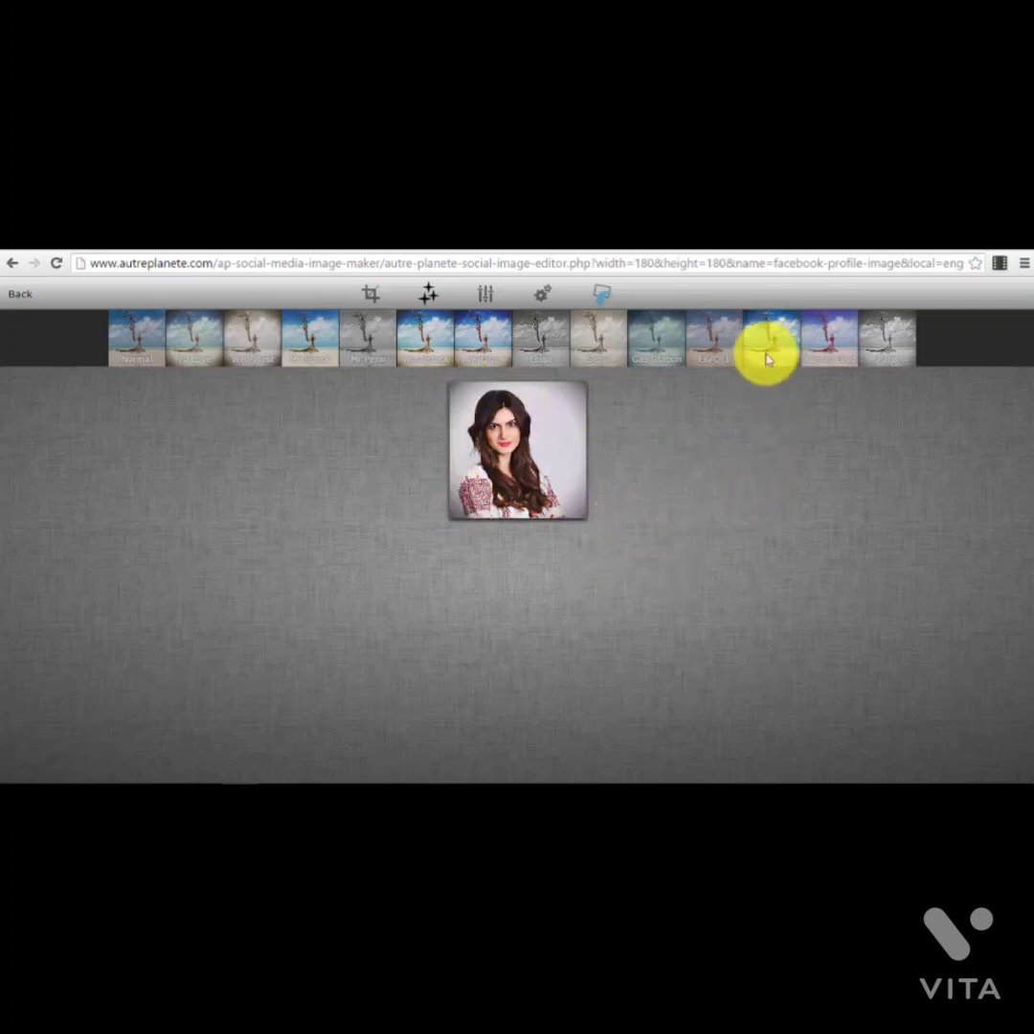
{"action": "left_click", "coordinate": [484, 295]}
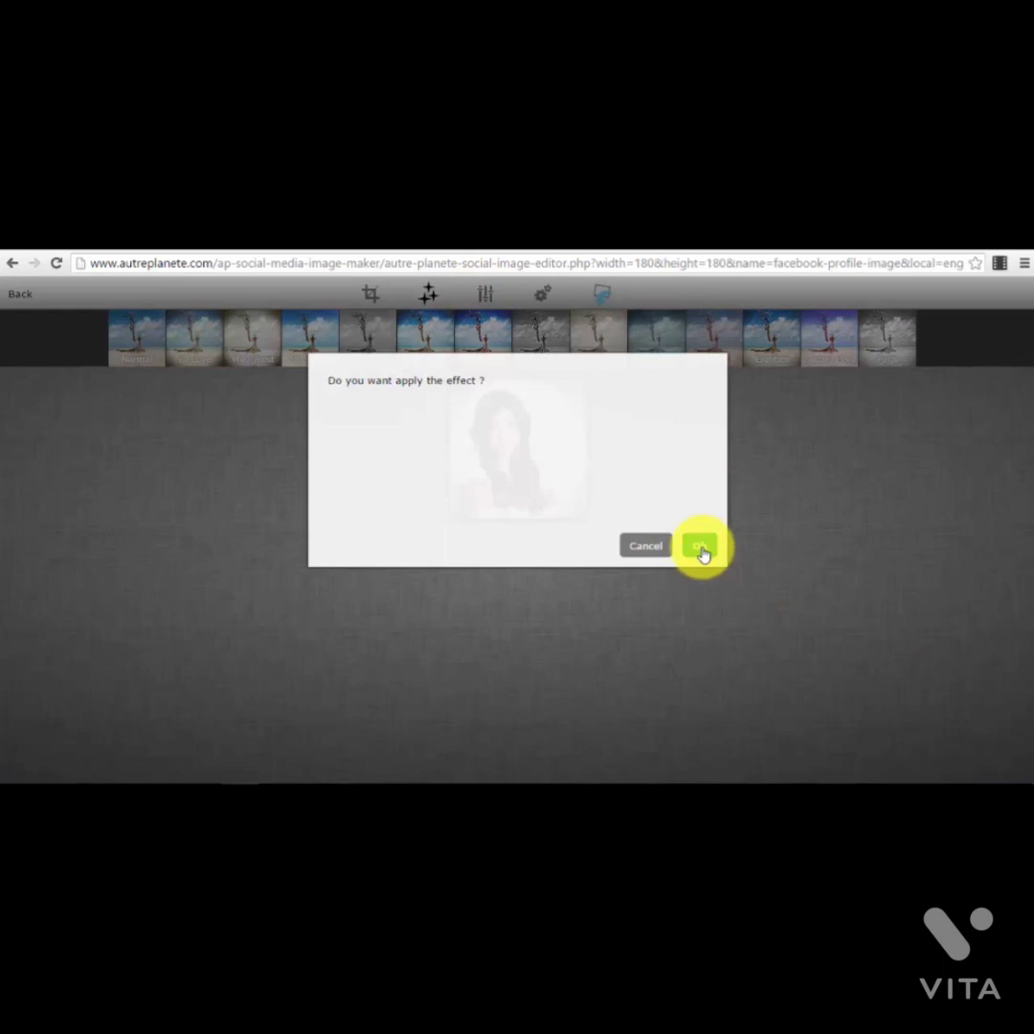
{"action": "left_click", "coordinate": [701, 547]}
{"action": "left_click", "coordinate": [486, 294]}
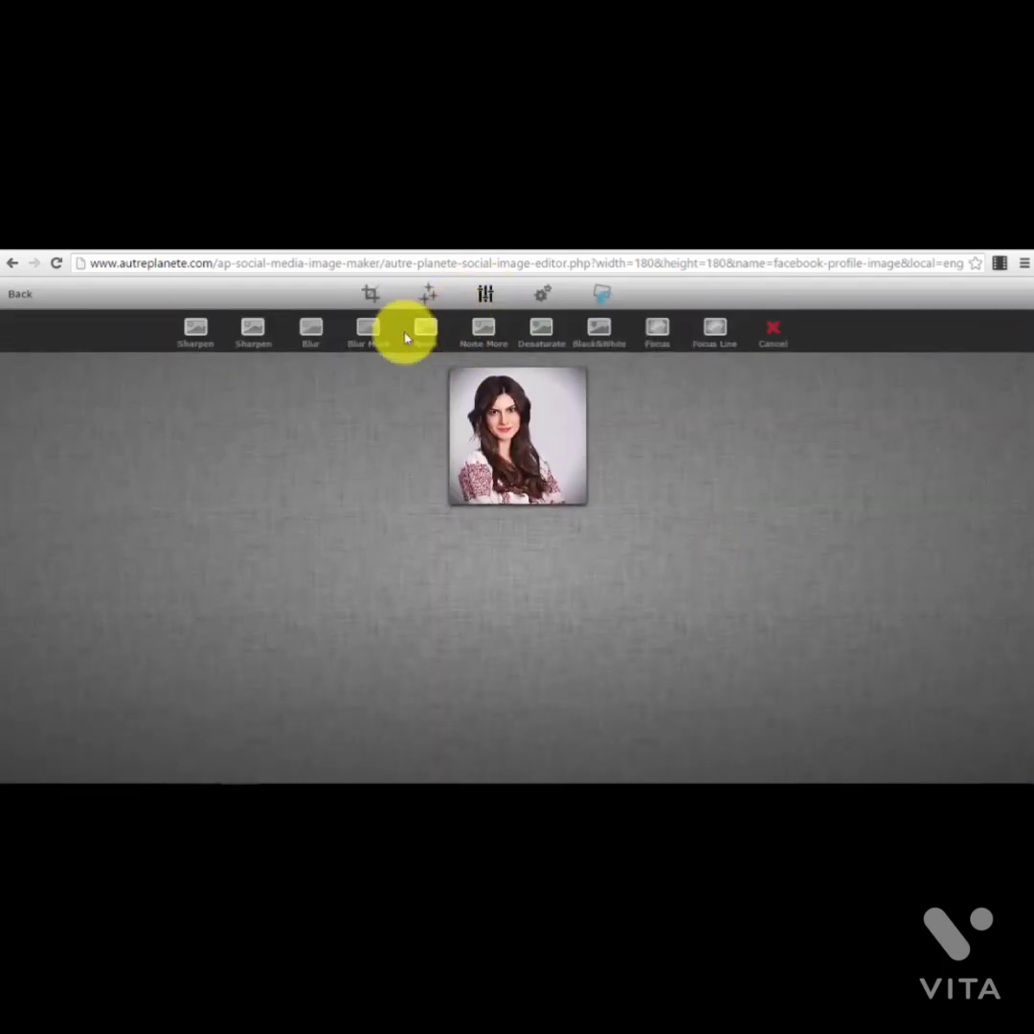
Step: Sharpen the portrait twice, add noise, and apply the focus line blur
{"action": "left_click", "coordinate": [196, 330]}
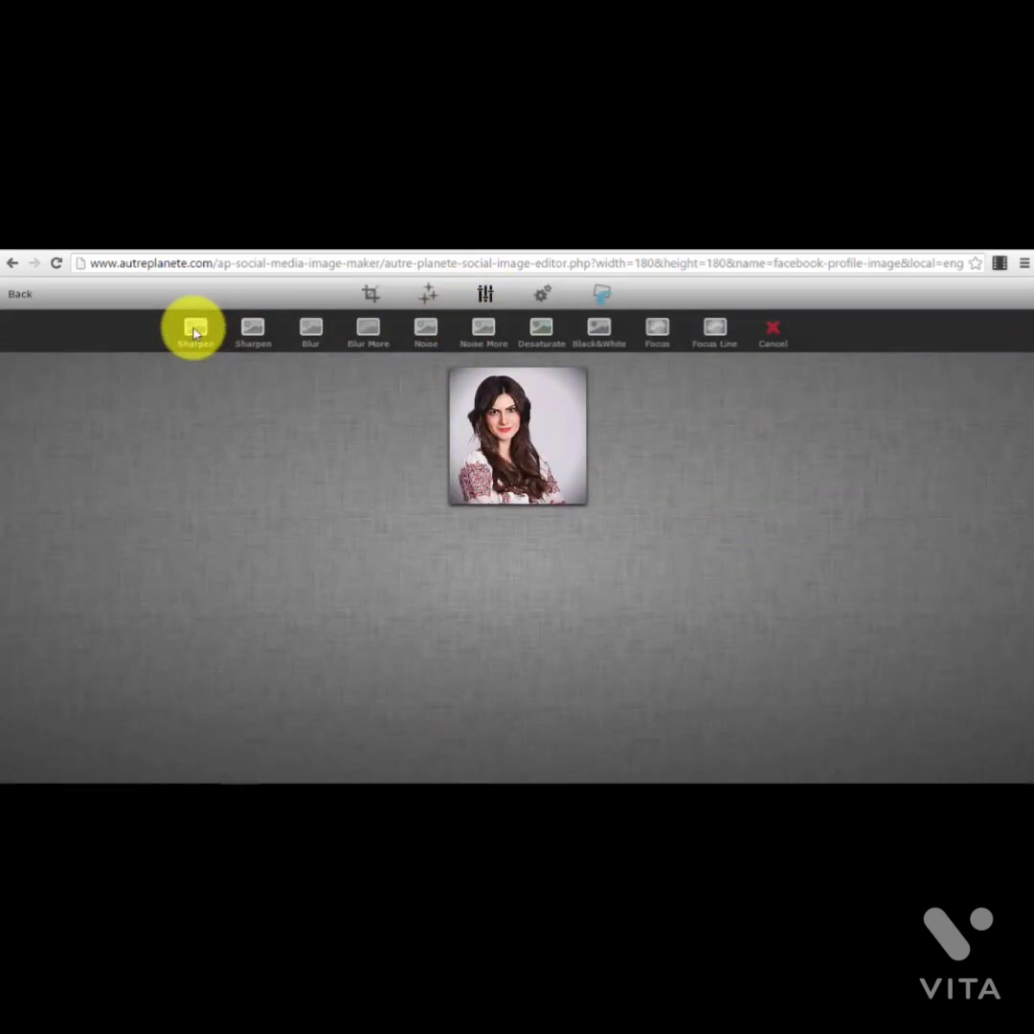
{"action": "left_click", "coordinate": [303, 331]}
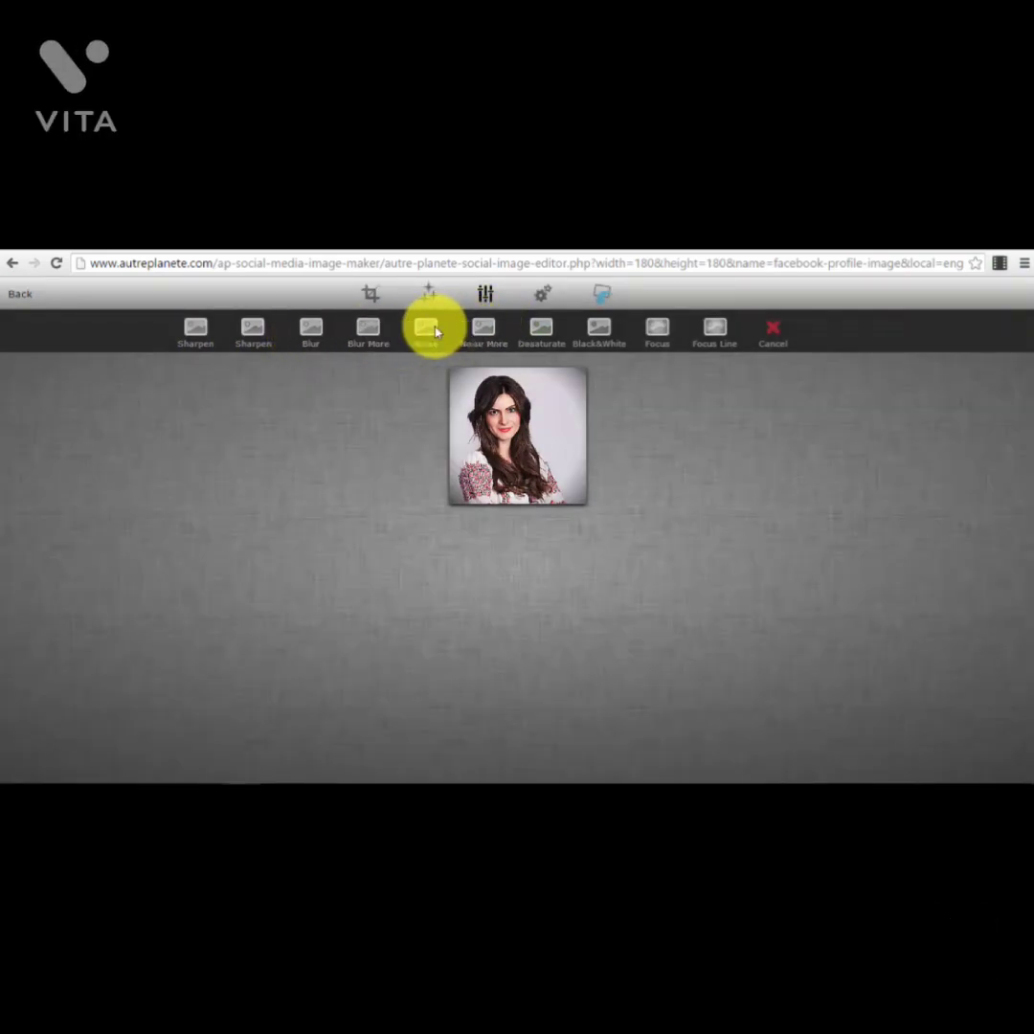
{"action": "left_click", "coordinate": [542, 327]}
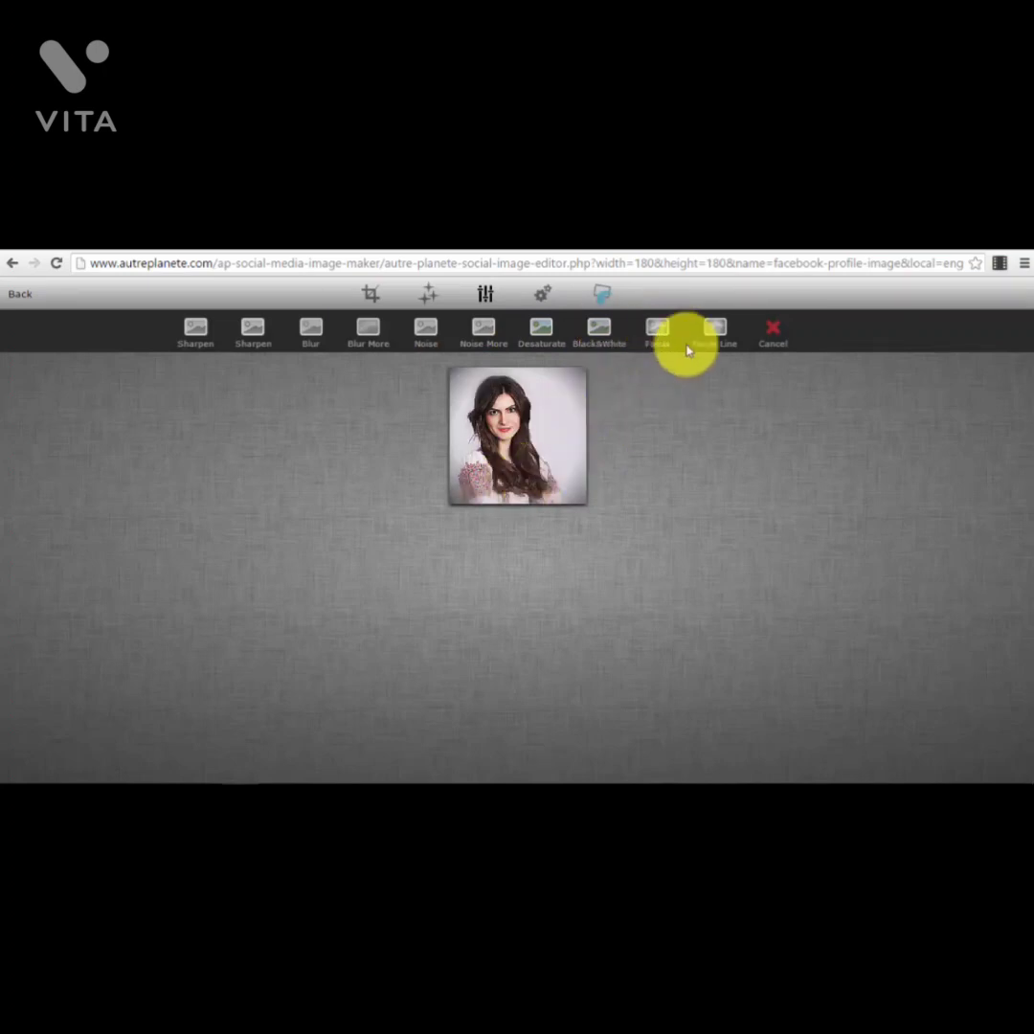
{"action": "left_click", "coordinate": [714, 331]}
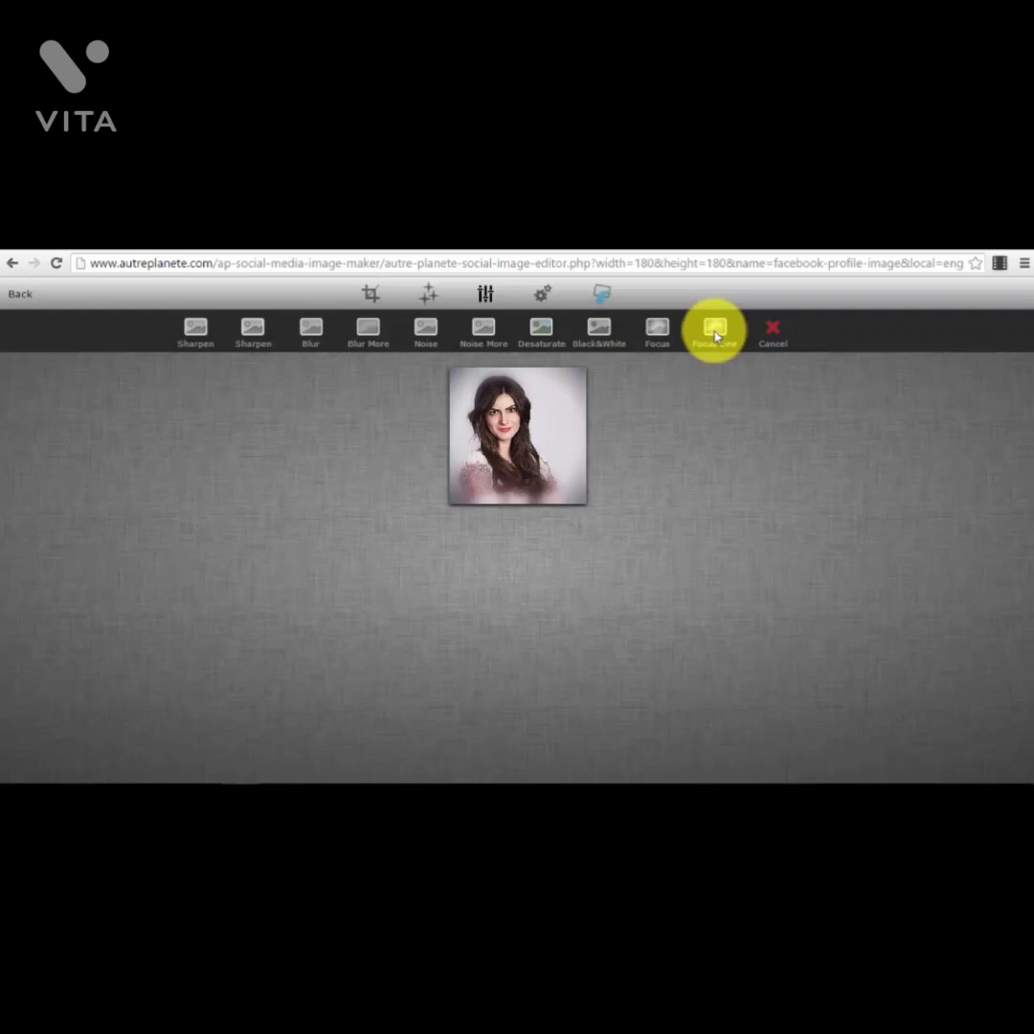
{"action": "left_click", "coordinate": [771, 331]}
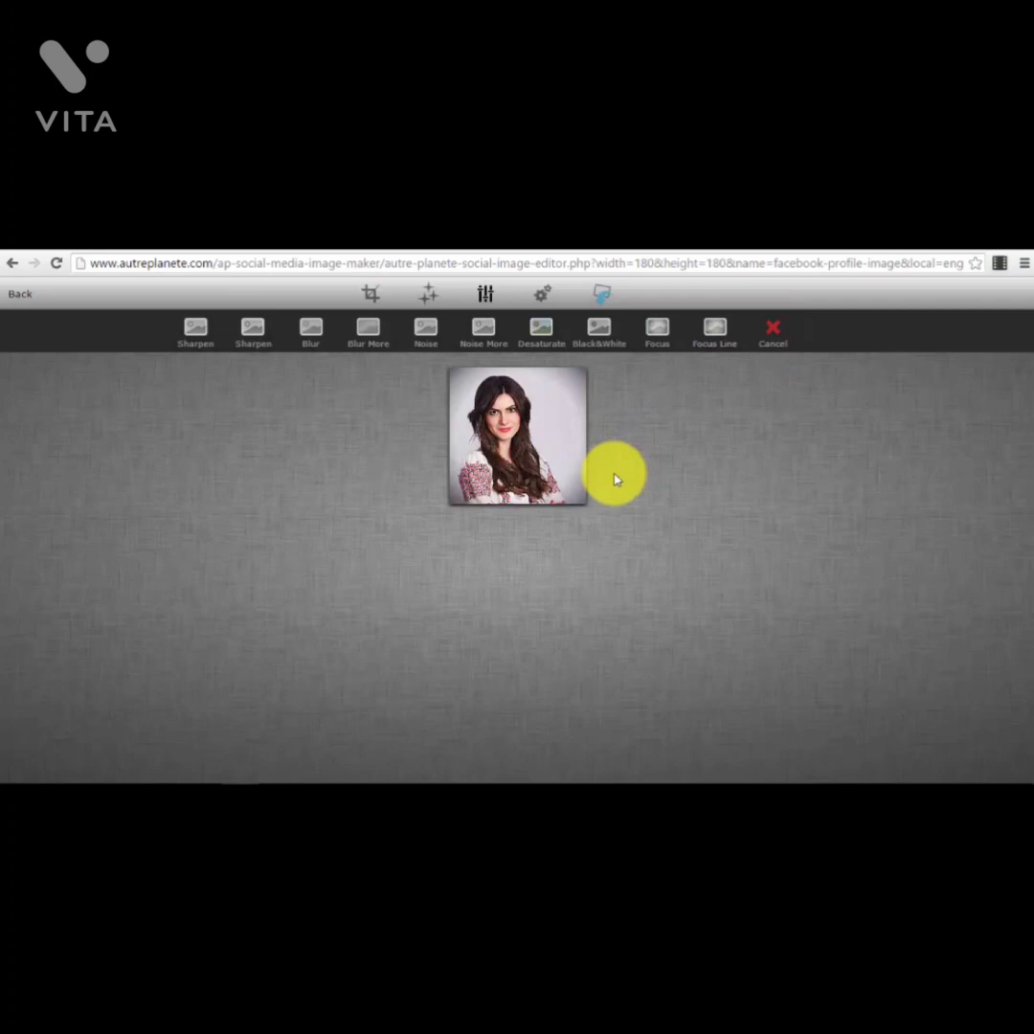
{"action": "left_click", "coordinate": [711, 333]}
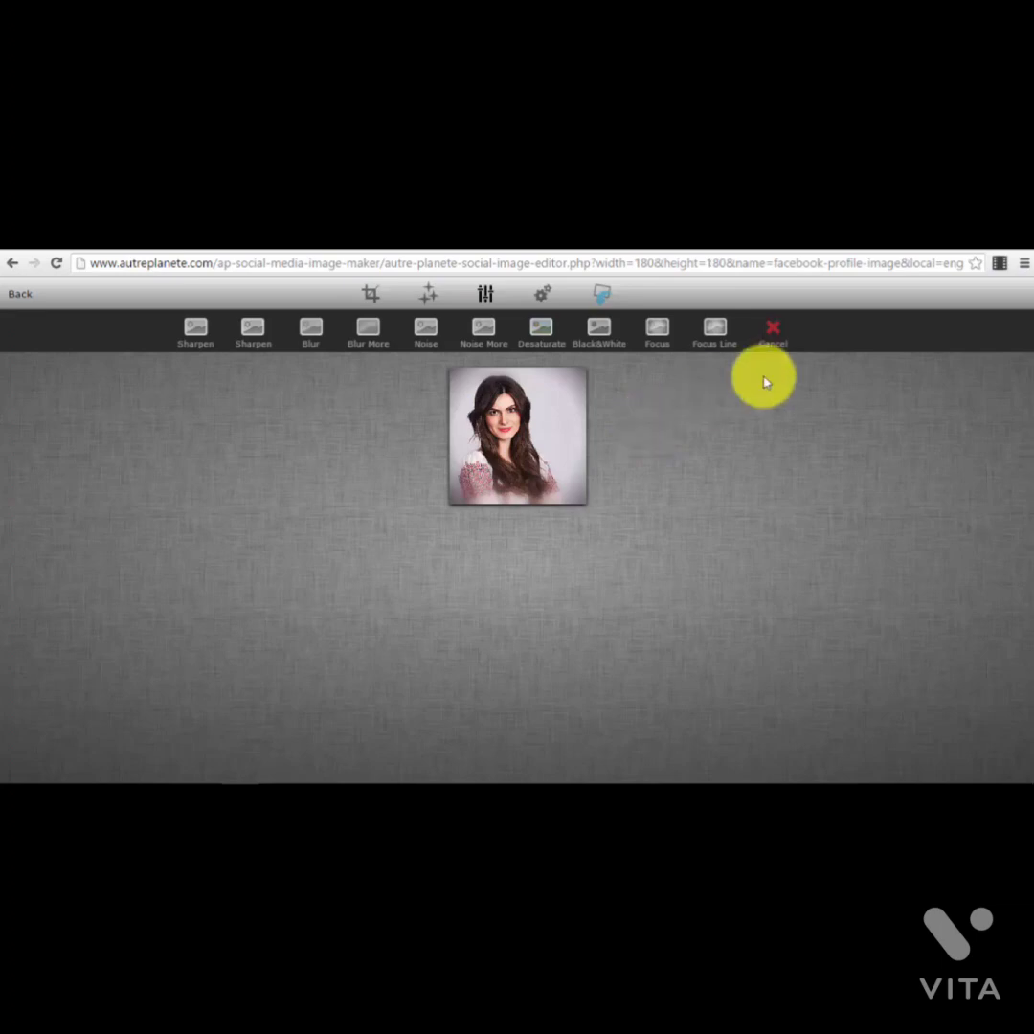
Step: Confirm applying the effects and show the image's Name and Type settings
{"action": "left_click", "coordinate": [564, 346]}
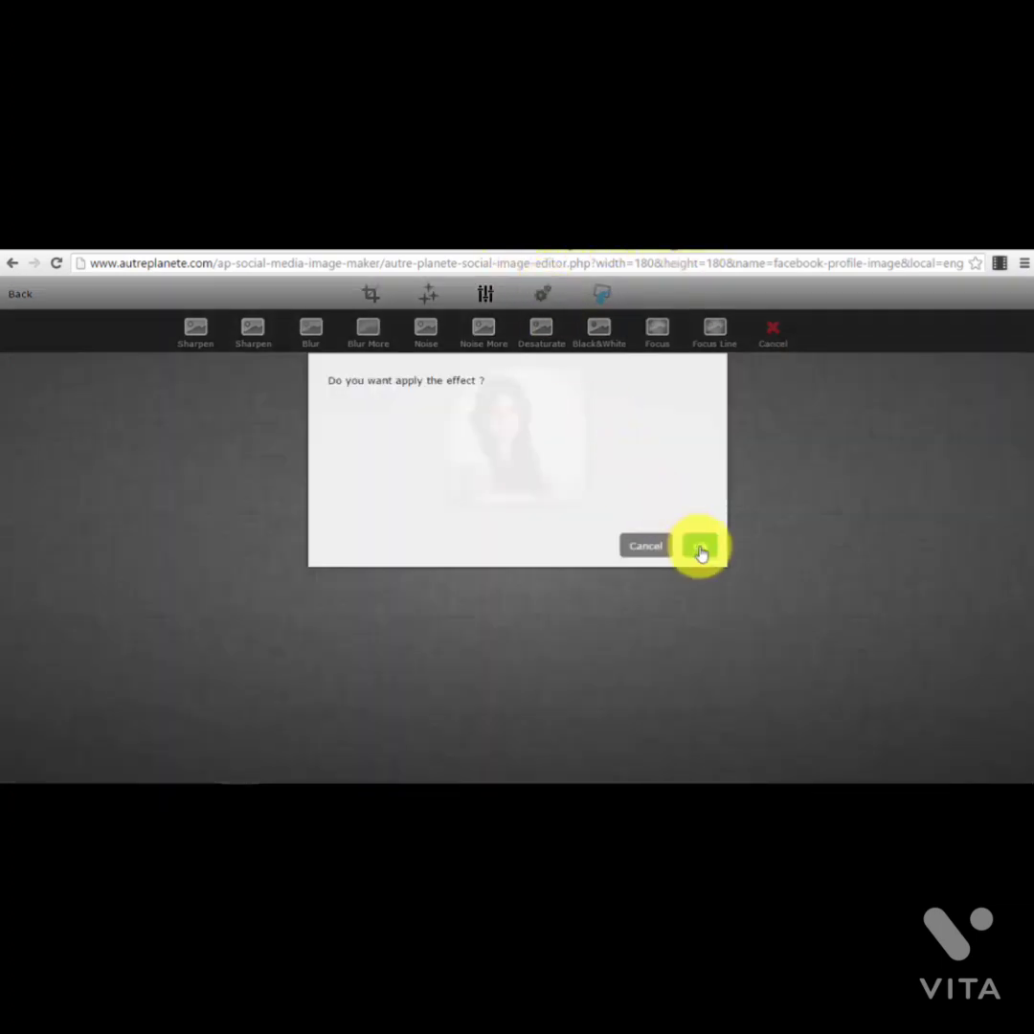
{"action": "left_click", "coordinate": [698, 547]}
{"action": "left_click", "coordinate": [543, 293]}
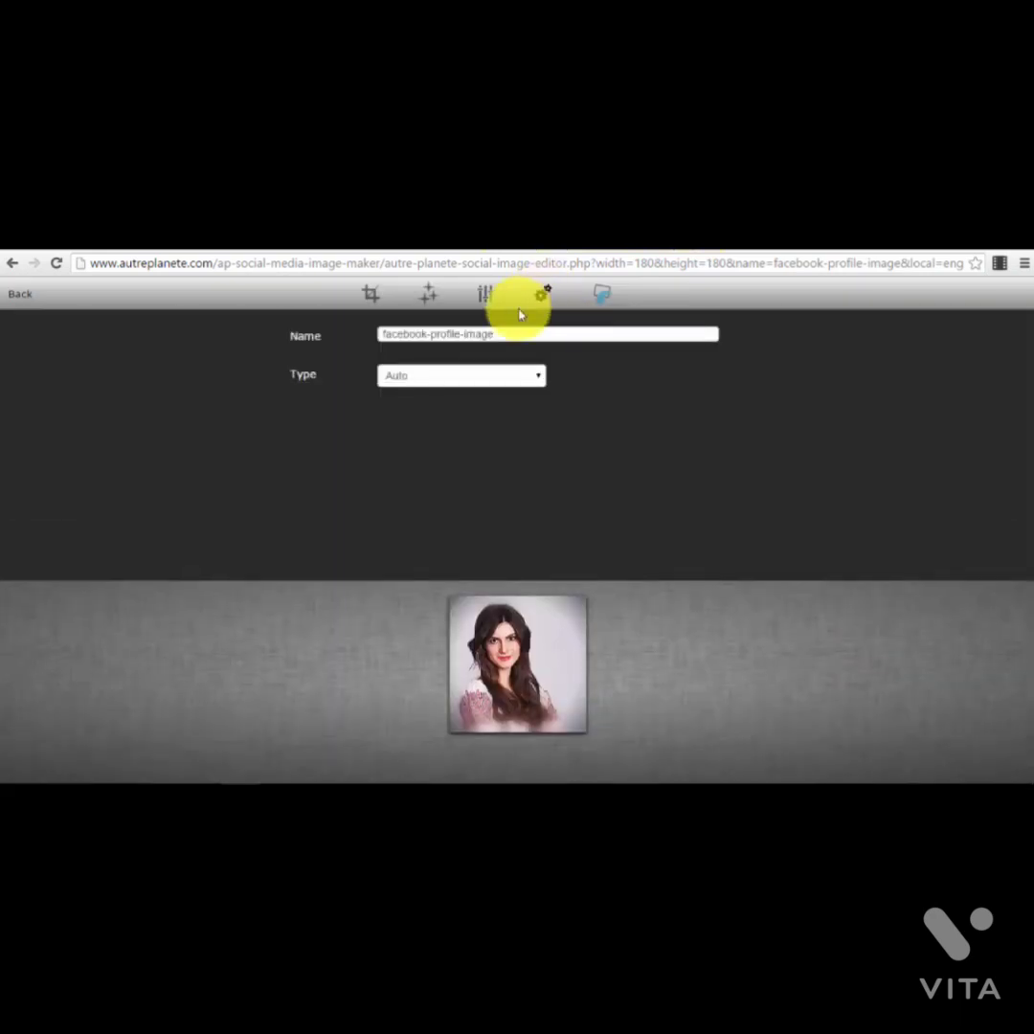
Step: Append 'imanu' to the facebook-profile-image name, keep type Auto, and download it
{"action": "left_click", "coordinate": [528, 334]}
{"action": "left_click_drag", "start_coordinate": [529, 334], "coordinate": [379, 337]}
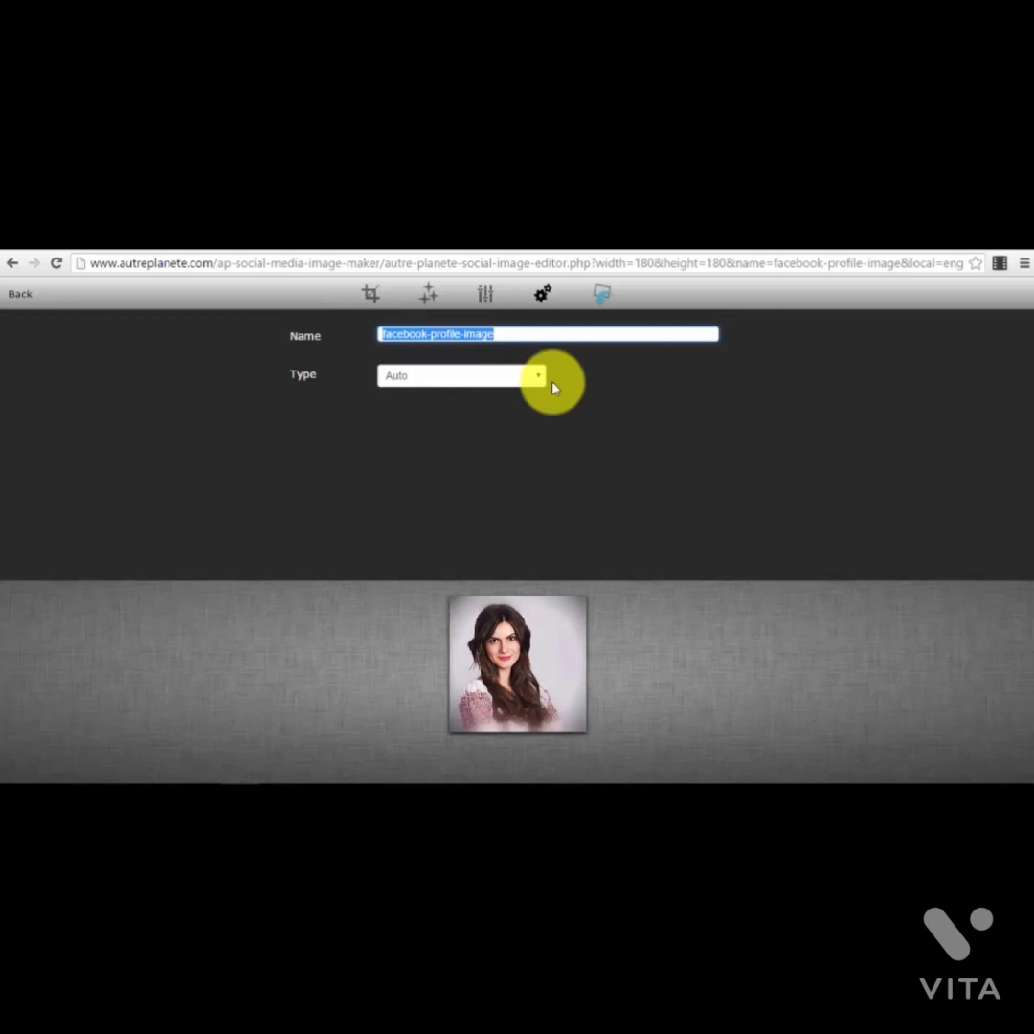
{"action": "key", "text": "End"}
{"action": "type", "text": "im"}
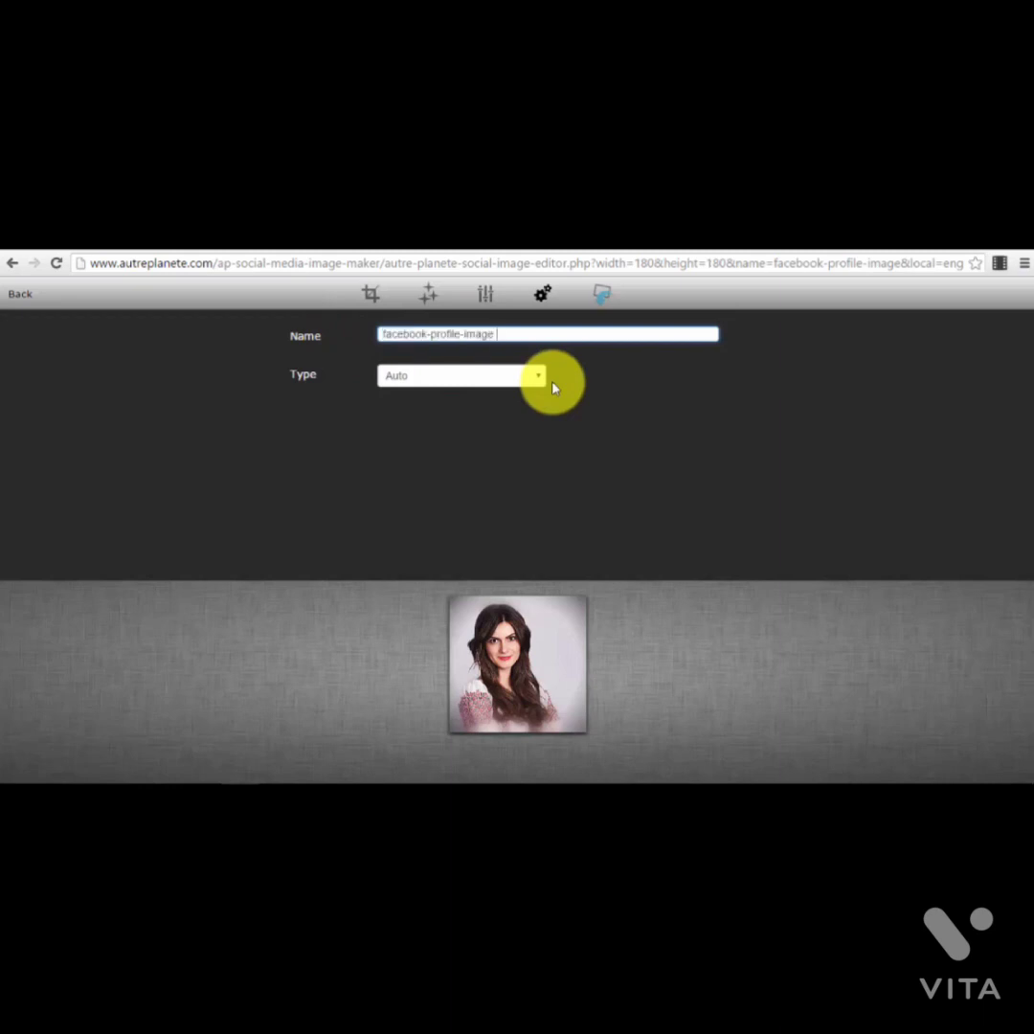
{"action": "type", "text": "anu"}
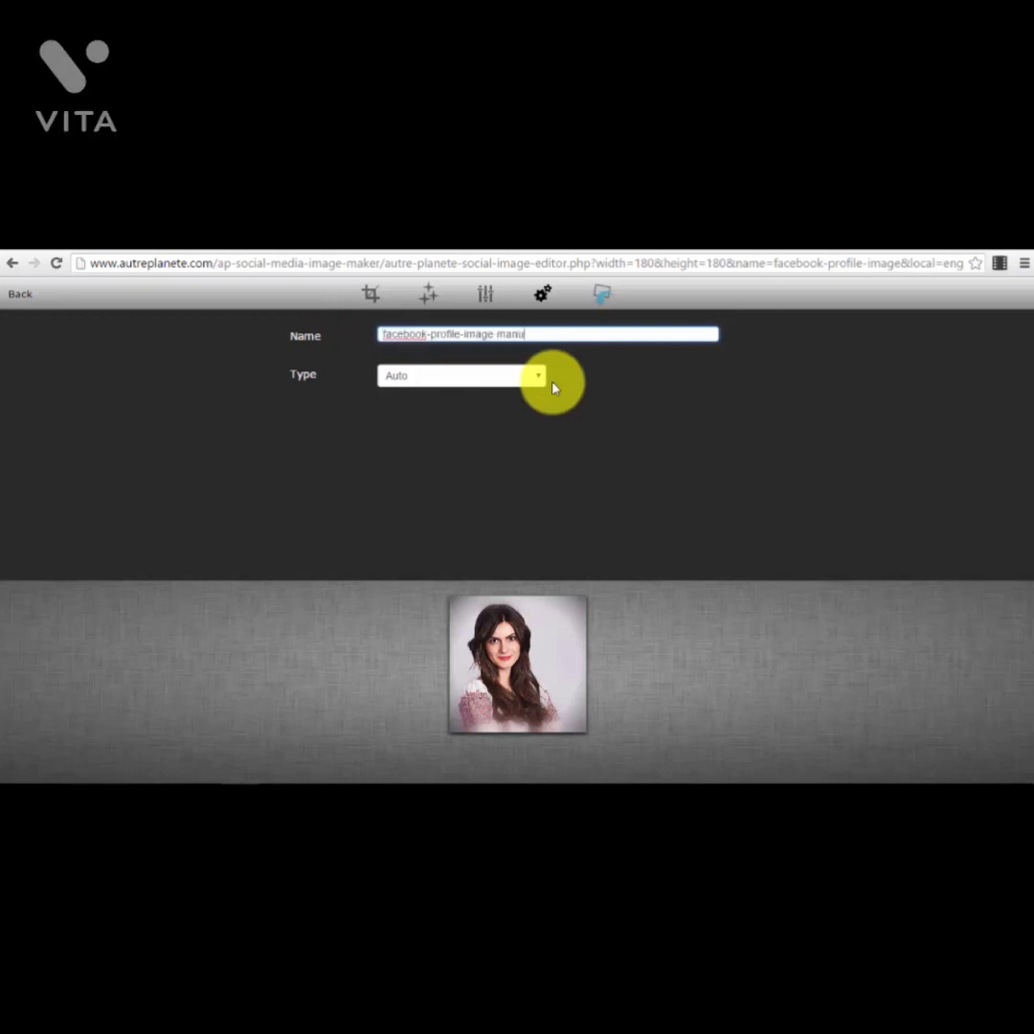
{"action": "left_click", "coordinate": [507, 378]}
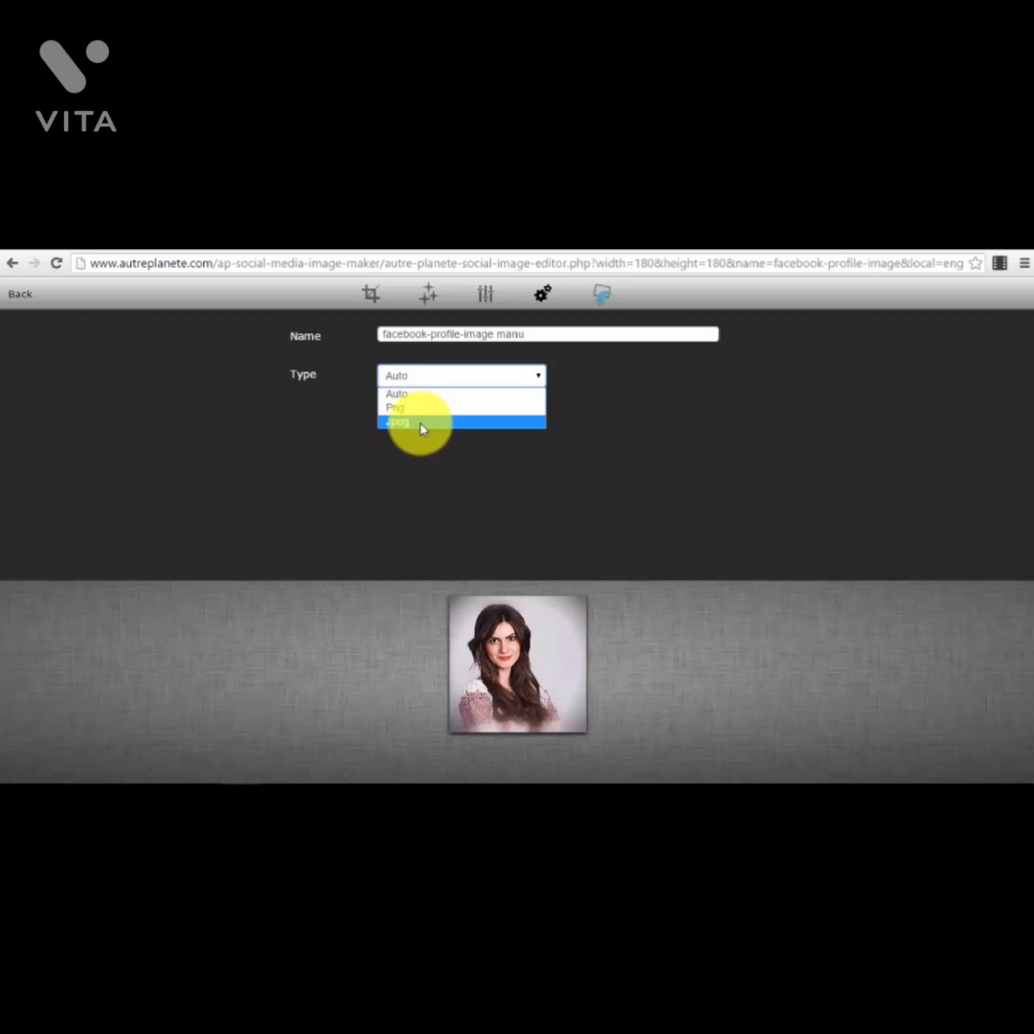
{"action": "left_click", "coordinate": [750, 434]}
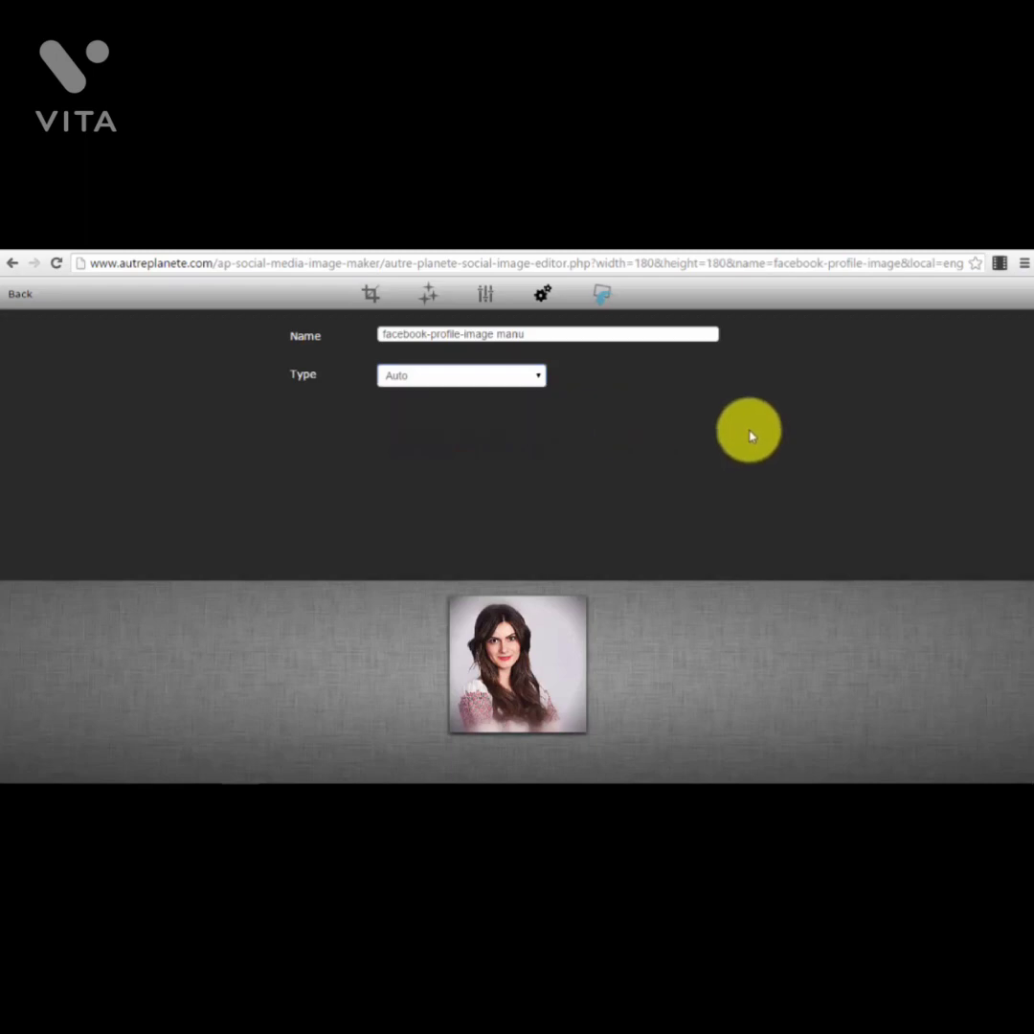
{"action": "left_click", "coordinate": [602, 298]}
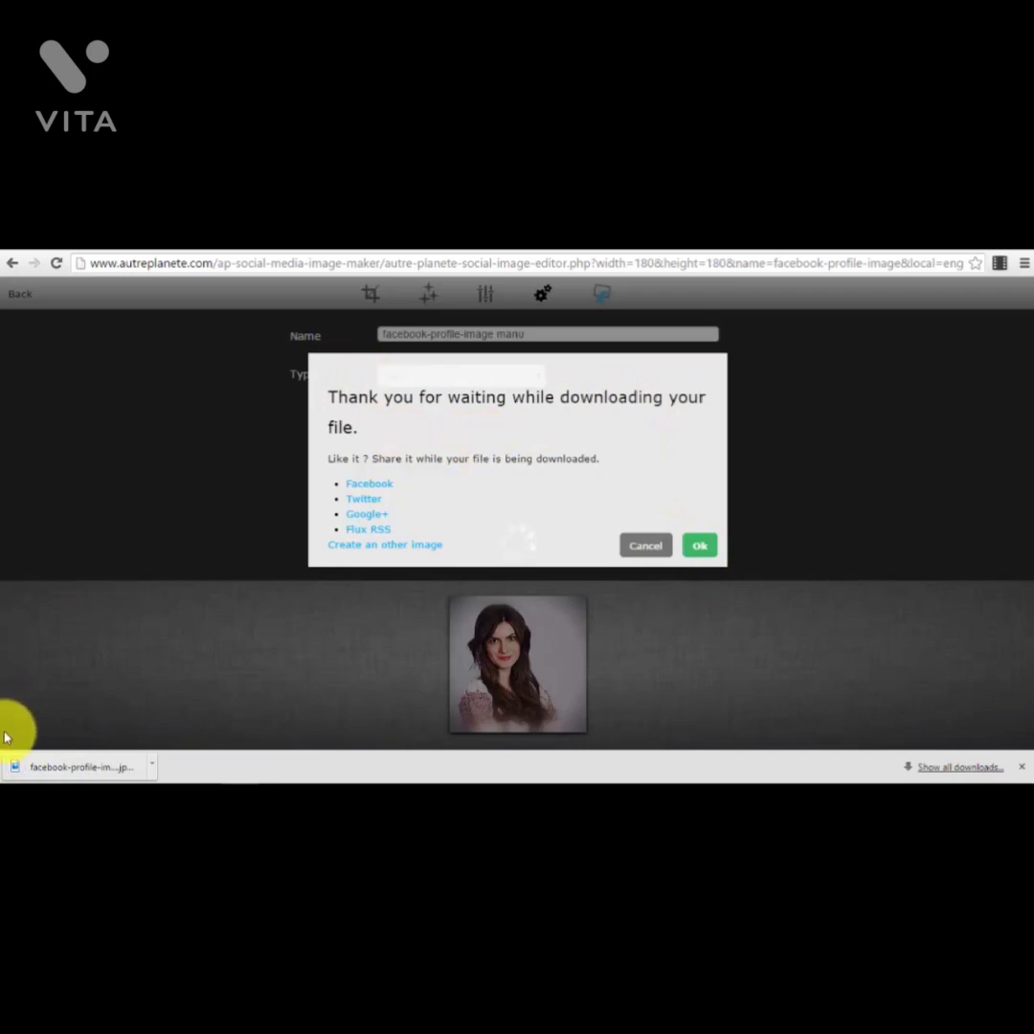
Step: Check the downloaded file's options and cancel the download dialog
{"action": "left_click", "coordinate": [150, 765]}
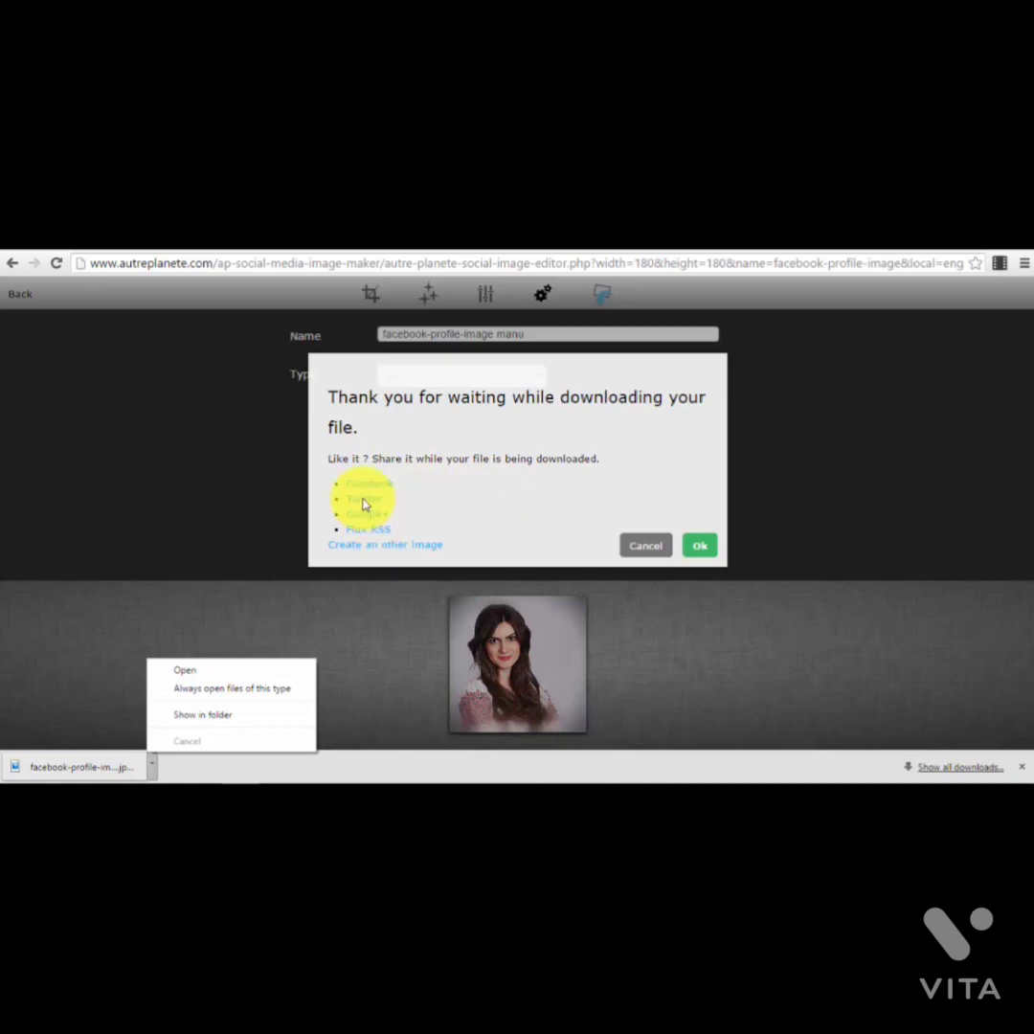
{"action": "left_click", "coordinate": [646, 545]}
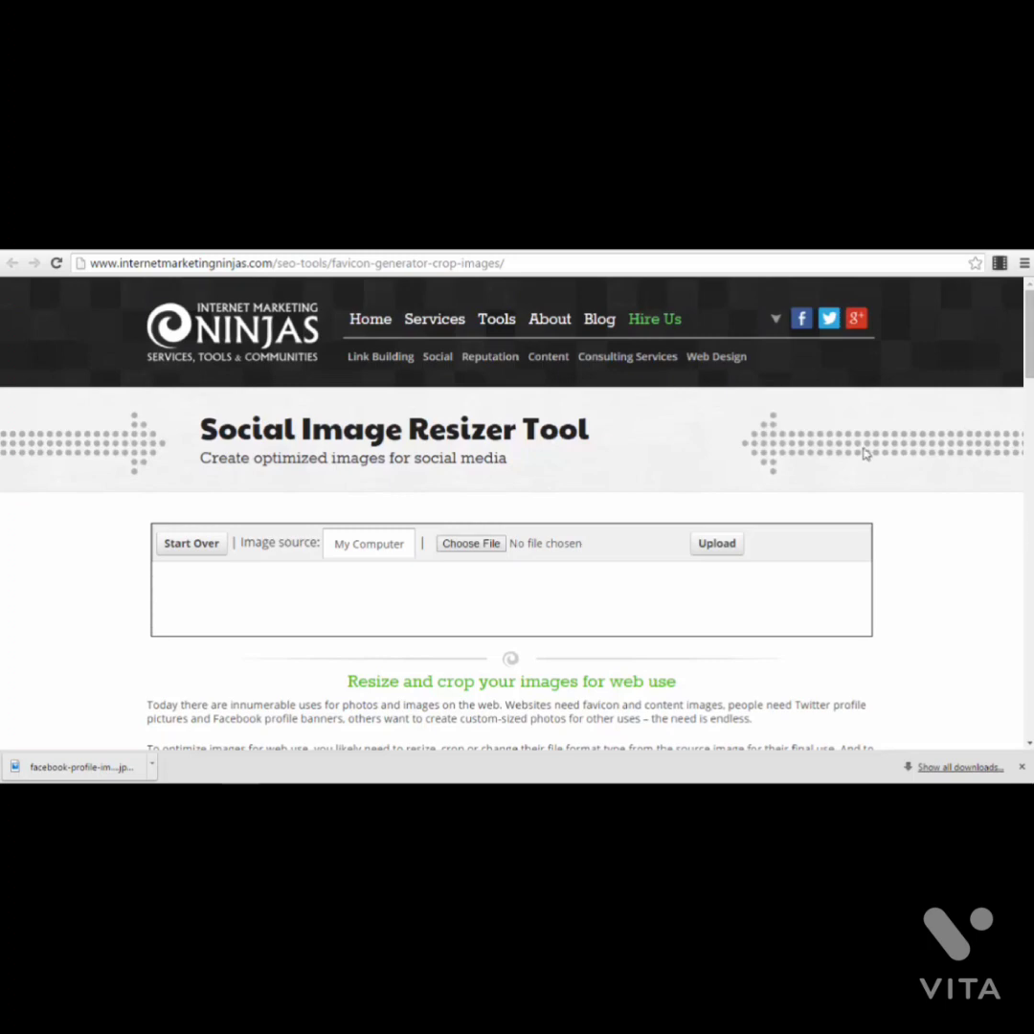
{"action": "left_click_drag", "start_coordinate": [527, 264], "coordinate": [90, 264]}
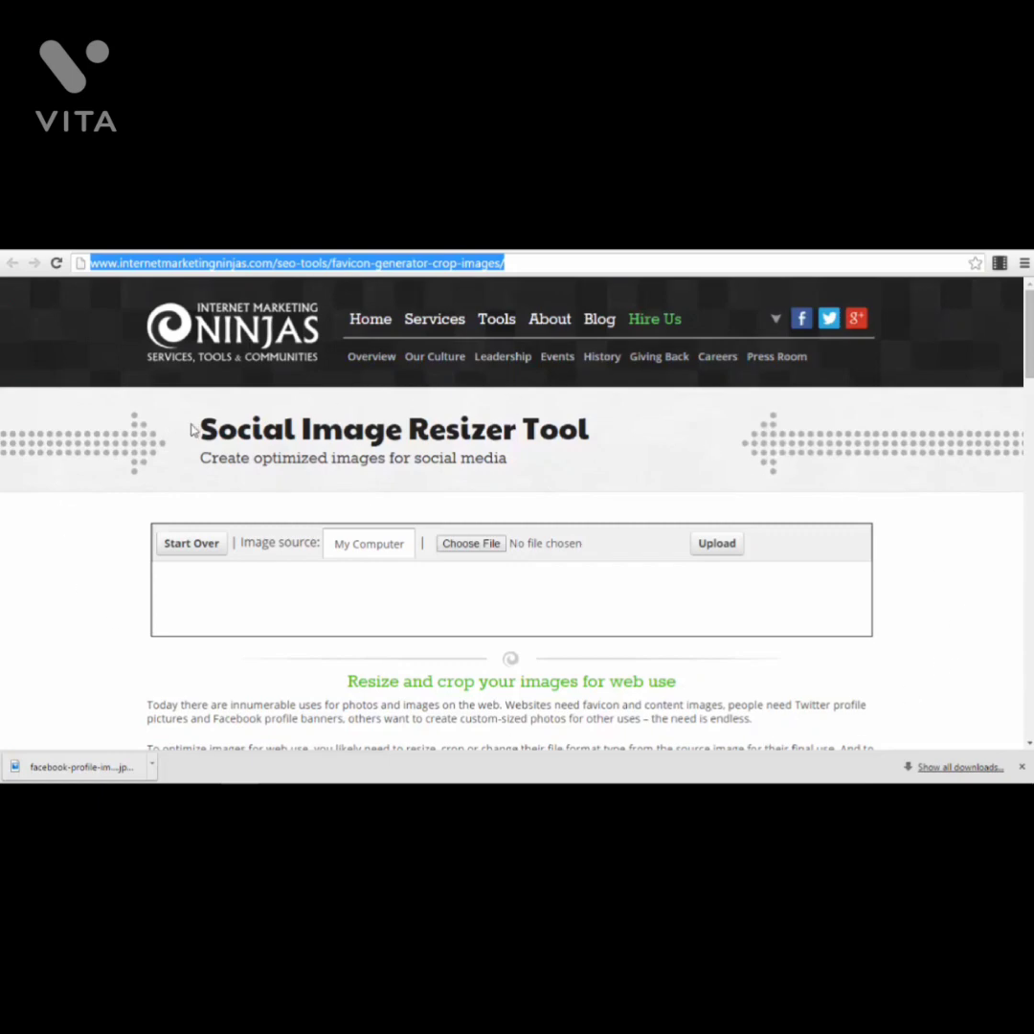
Step: Dismiss the file size alert, then choose the man's photo from Imagini and upload it
{"action": "left_click", "coordinate": [722, 549]}
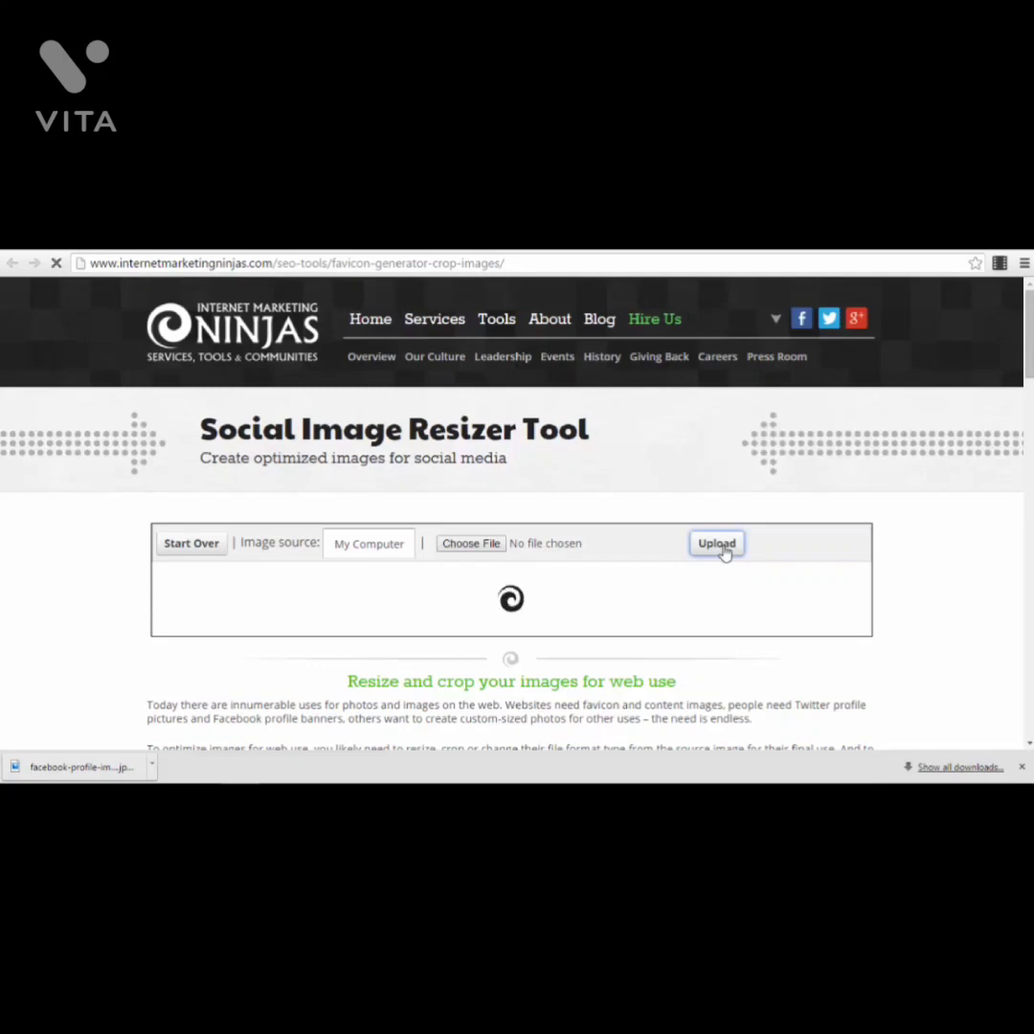
{"action": "left_click", "coordinate": [621, 360]}
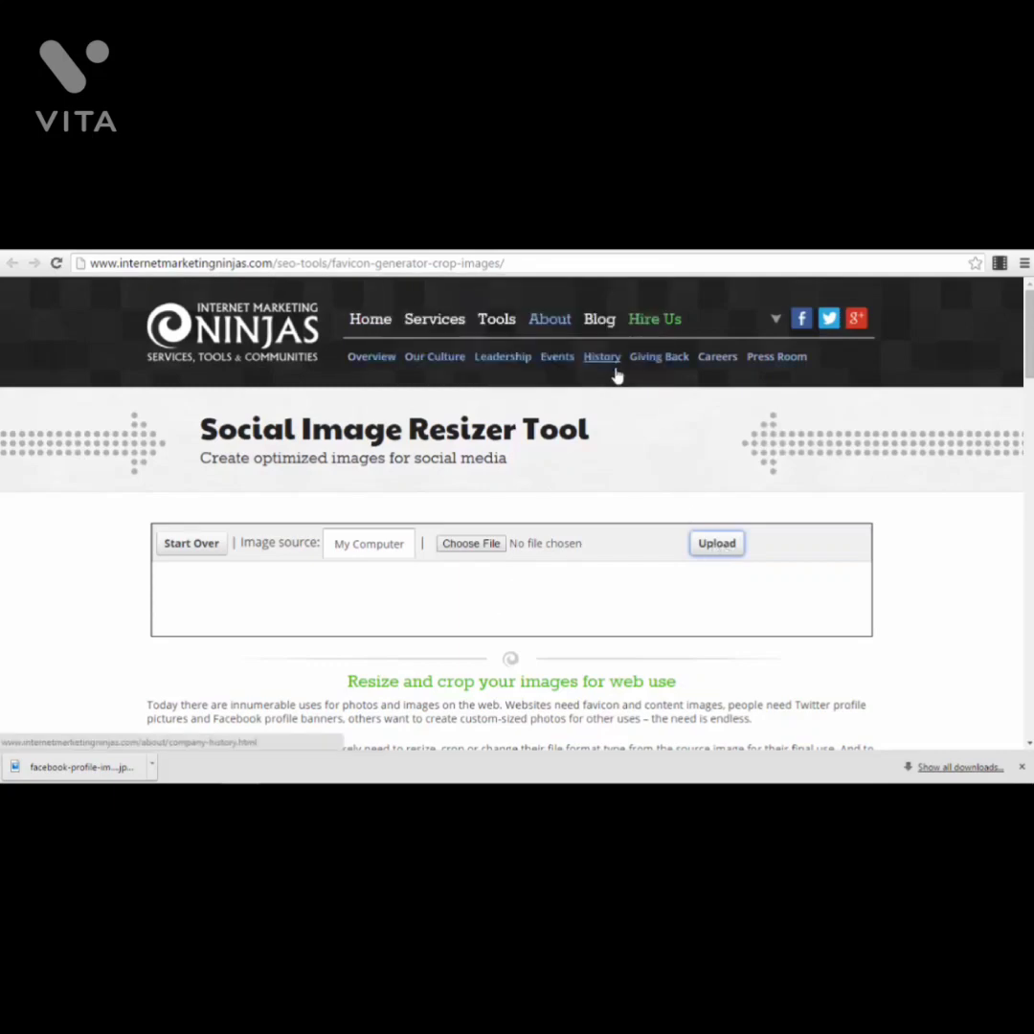
{"action": "left_click", "coordinate": [484, 552]}
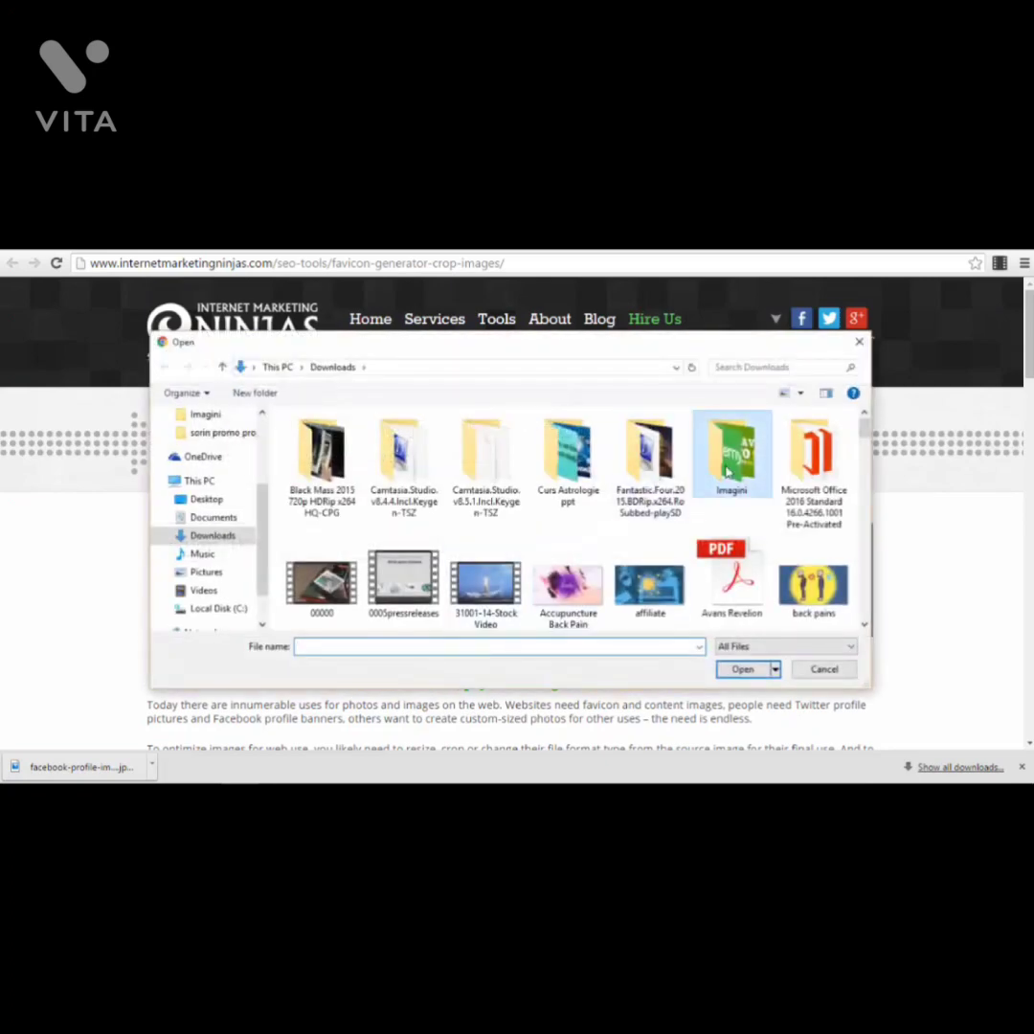
{"action": "double_click", "coordinate": [727, 471]}
{"action": "left_click", "coordinate": [649, 556]}
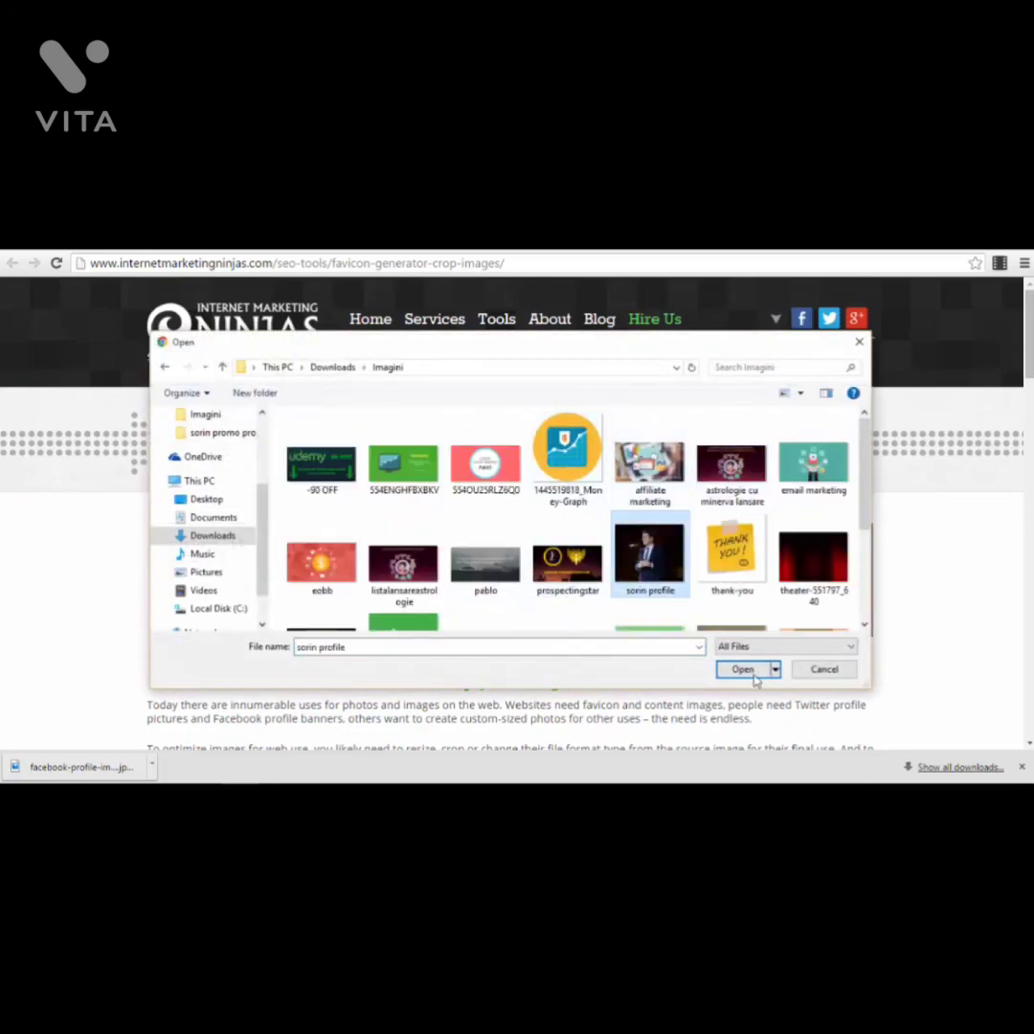
{"action": "left_click", "coordinate": [743, 669]}
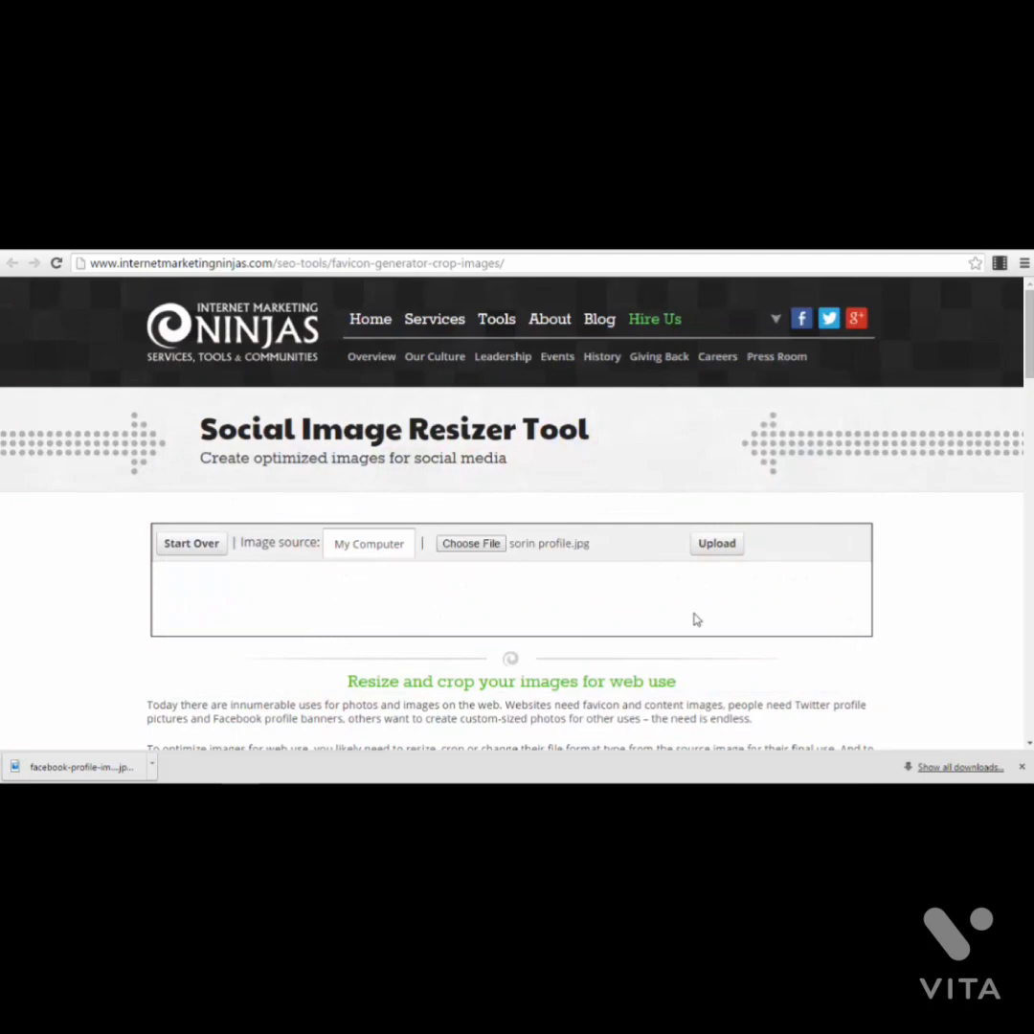
{"action": "left_click", "coordinate": [719, 545]}
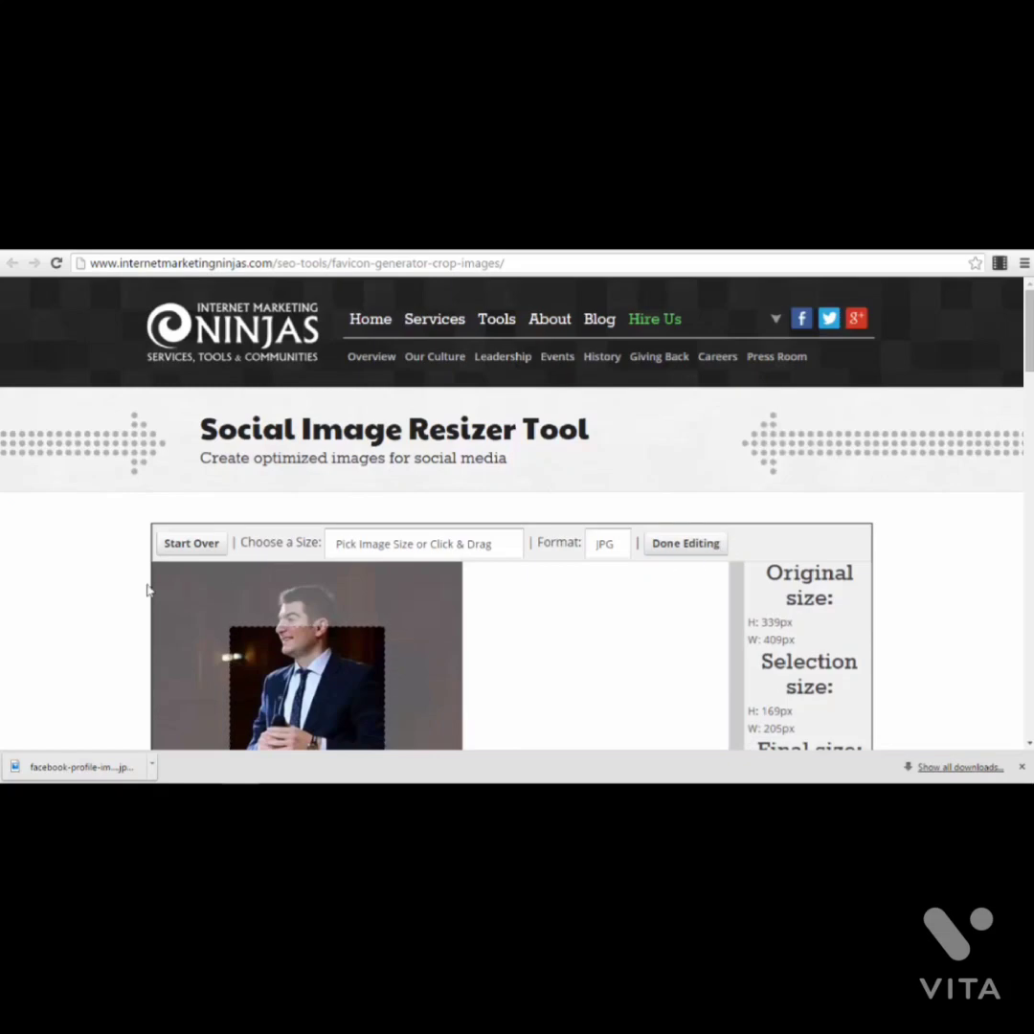
Step: Apply the Facebook Profile Photo size, frame the crop on the man's head, and finish editing
{"action": "scroll", "coordinate": [567, 575], "scroll_direction": "down", "scroll_amount": 1}
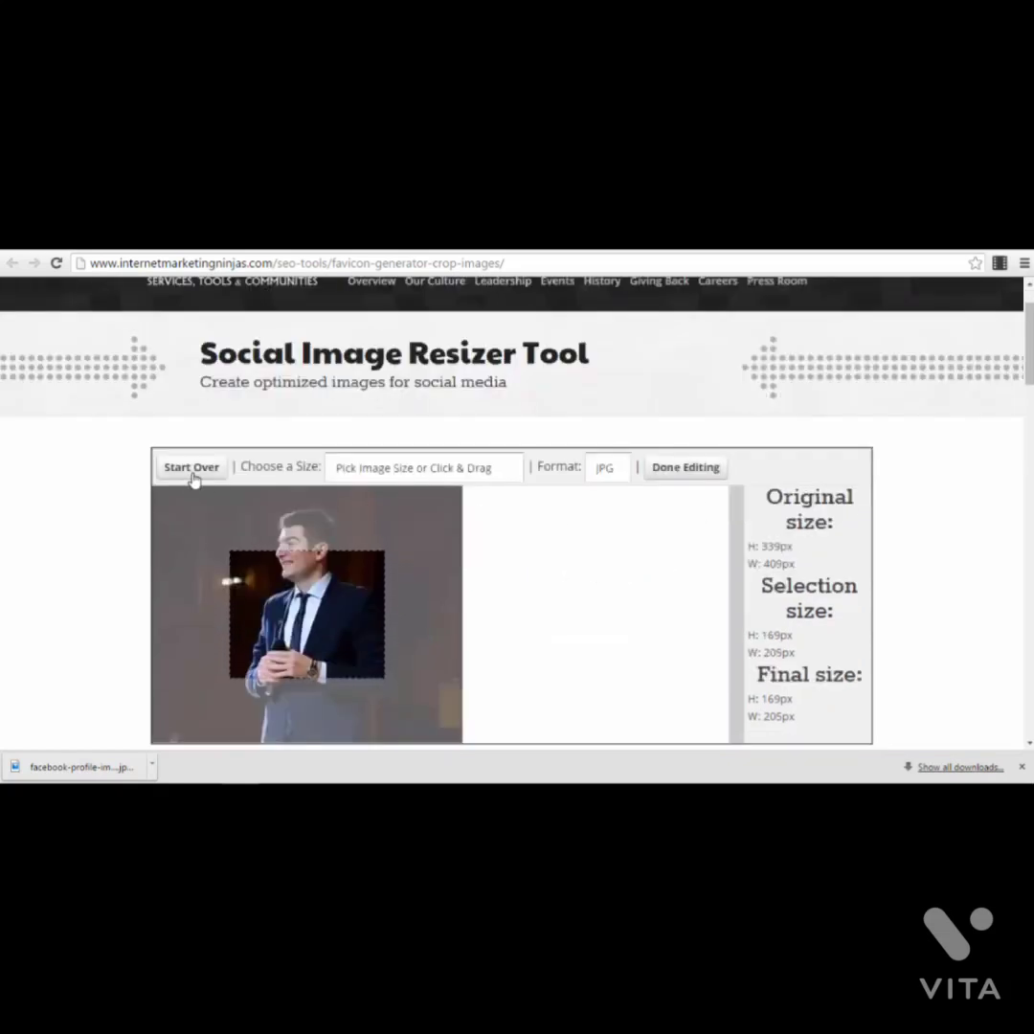
{"action": "left_click", "coordinate": [390, 469]}
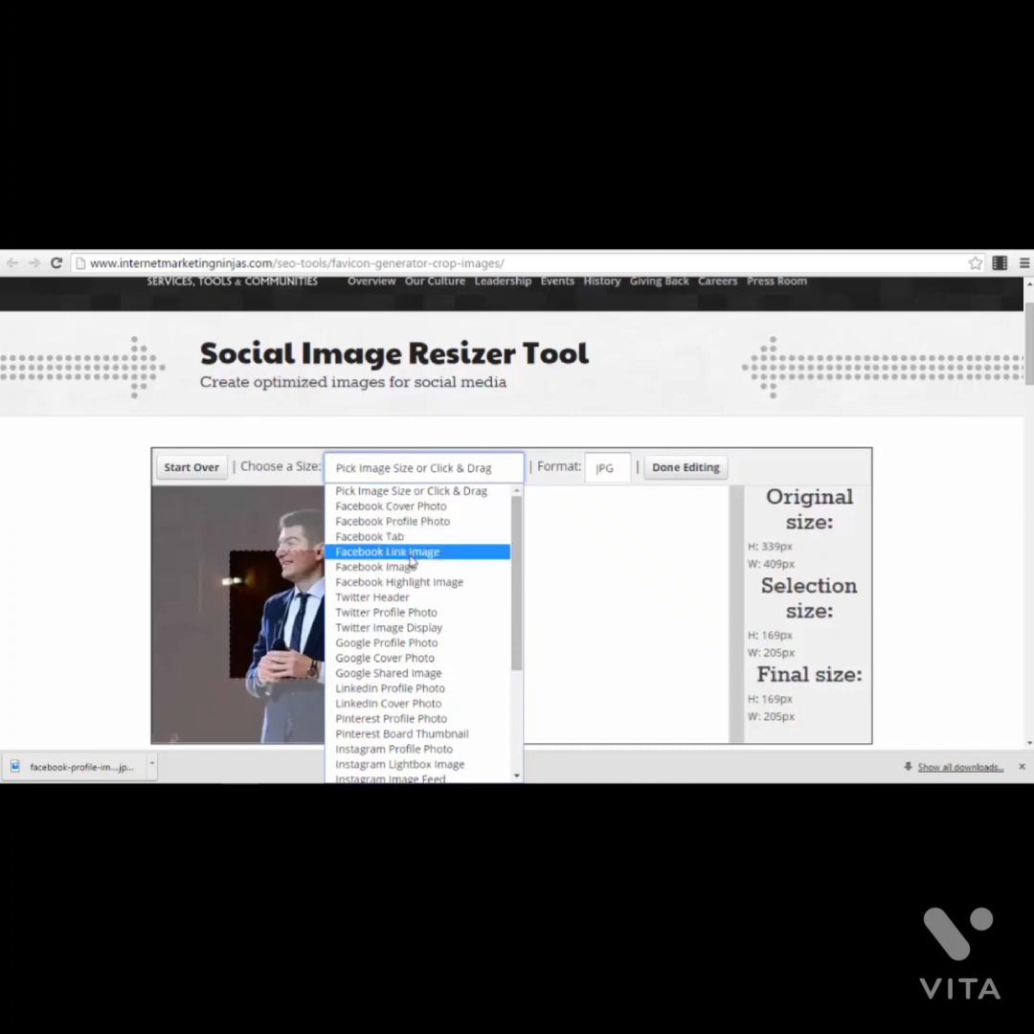
{"action": "scroll", "coordinate": [412, 574], "scroll_direction": "down", "scroll_amount": 4}
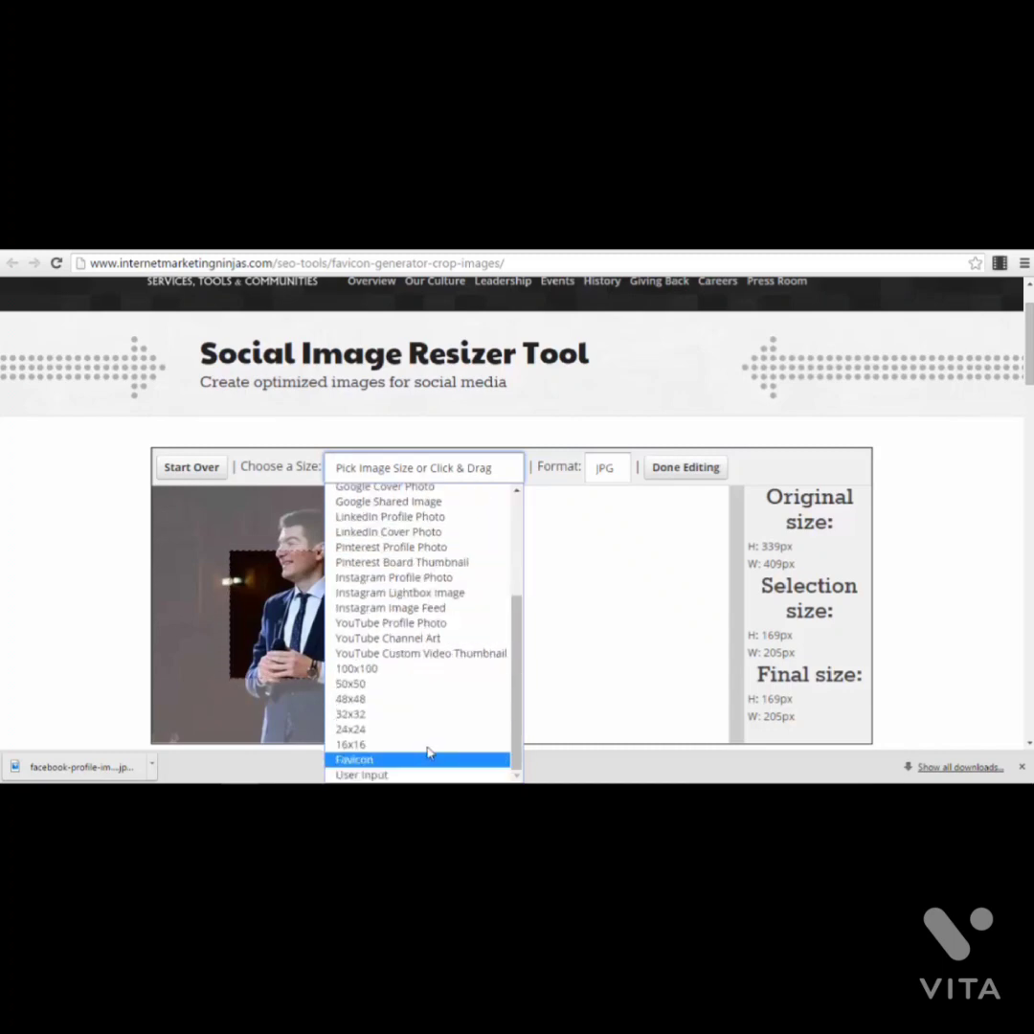
{"action": "scroll", "coordinate": [428, 717], "scroll_direction": "up", "scroll_amount": 4}
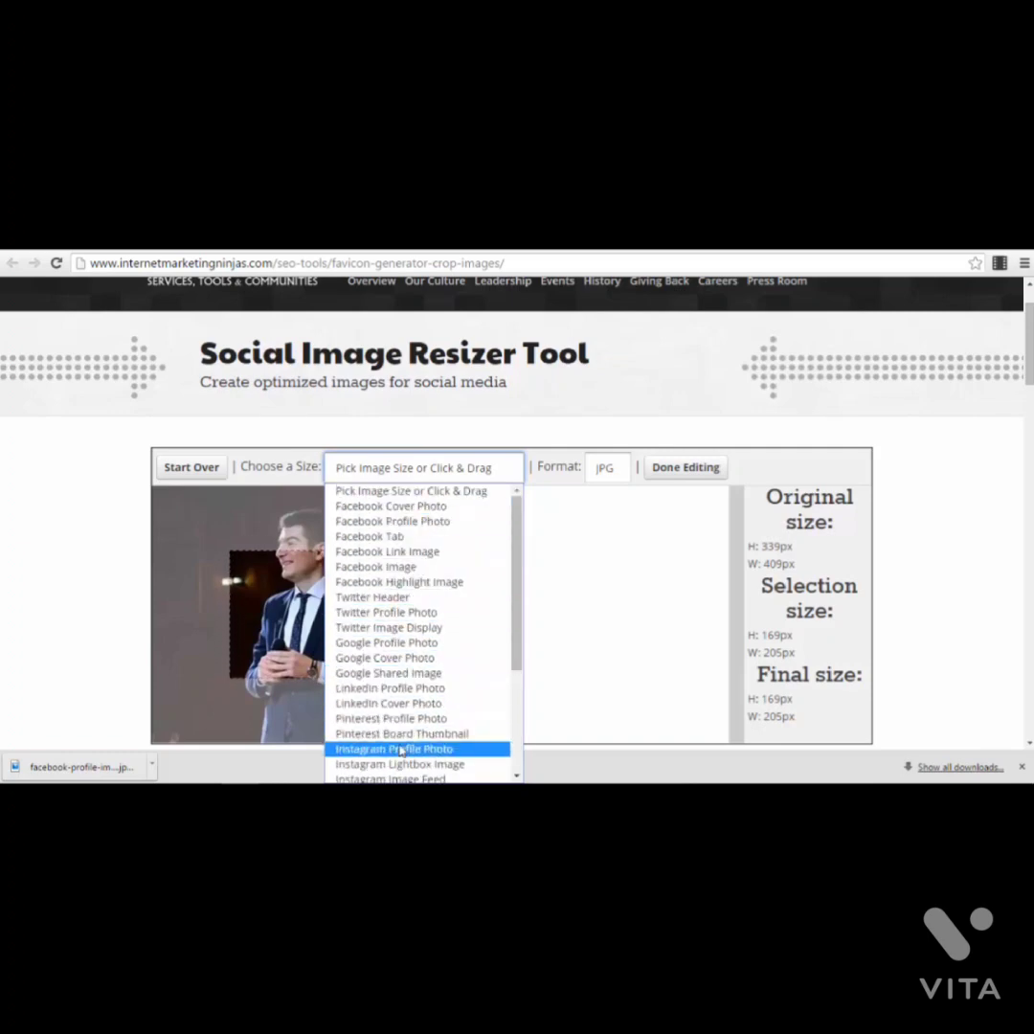
{"action": "left_click", "coordinate": [388, 522]}
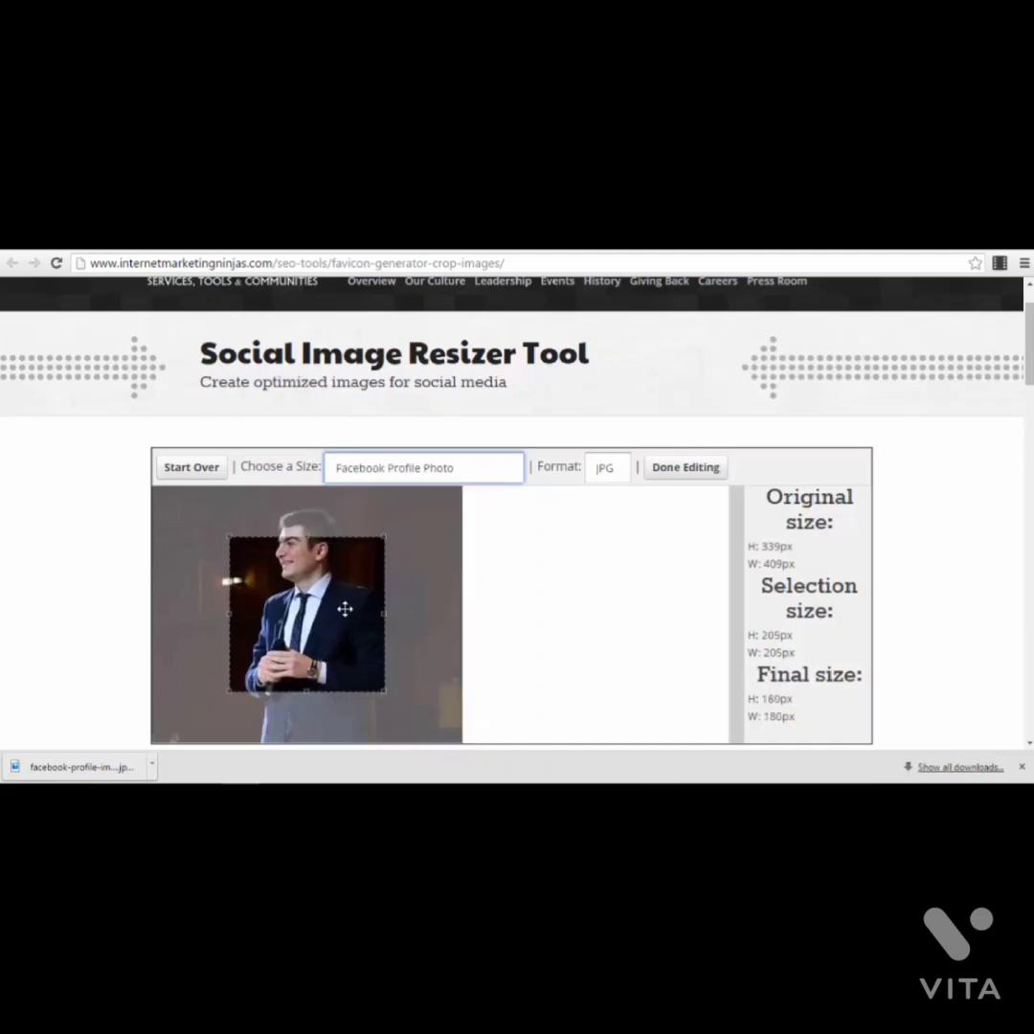
{"action": "left_click_drag", "start_coordinate": [344, 609], "coordinate": [346, 556]}
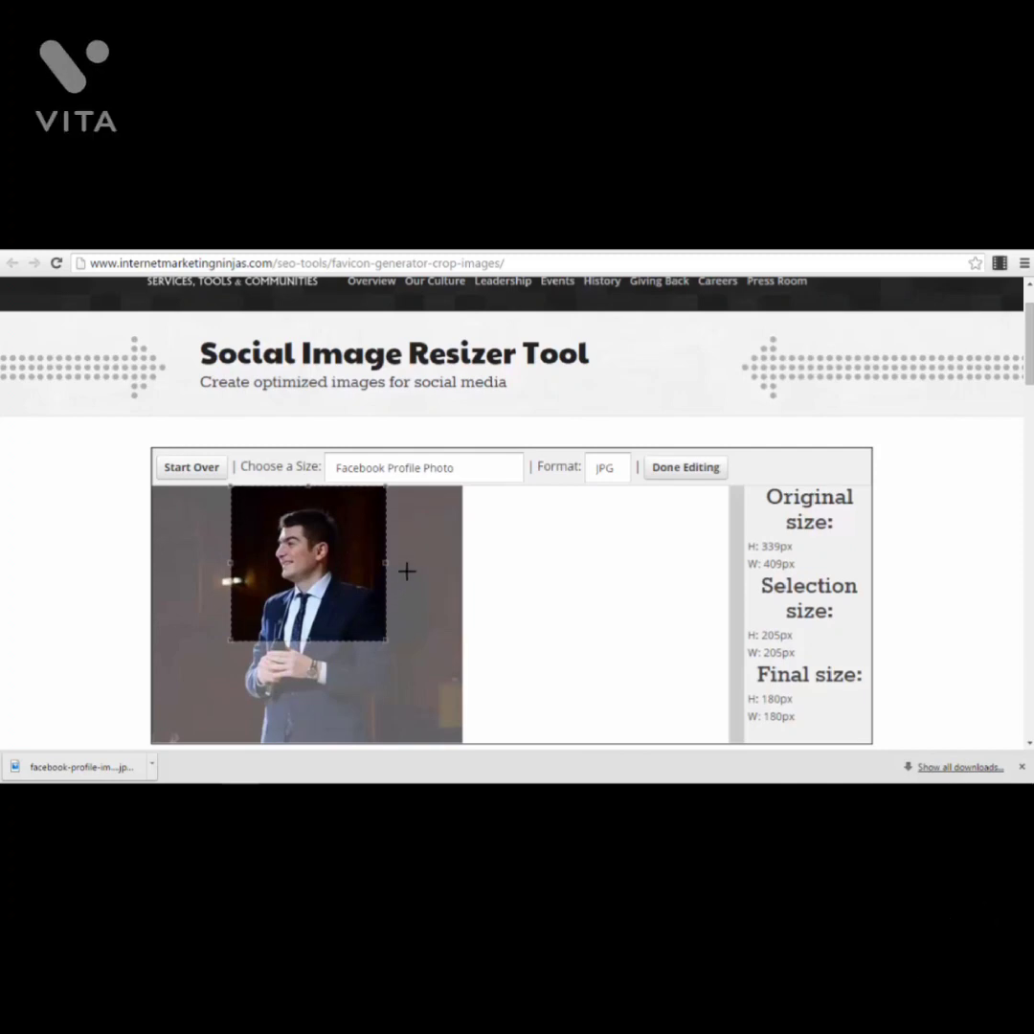
{"action": "left_click", "coordinate": [686, 469]}
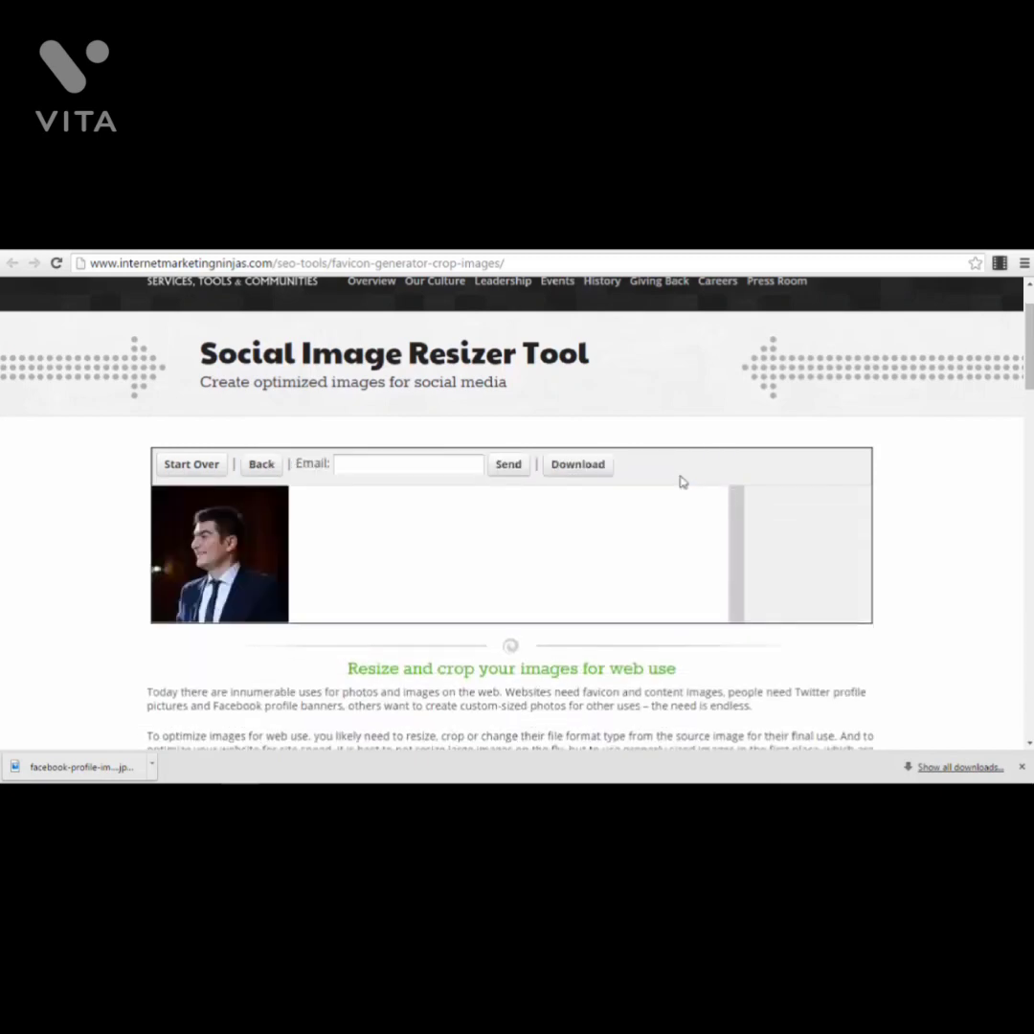
Step: Download the cropped 180 x 180 profile photo as image.jpg
{"action": "left_click", "coordinate": [374, 464]}
{"action": "left_click", "coordinate": [578, 477]}
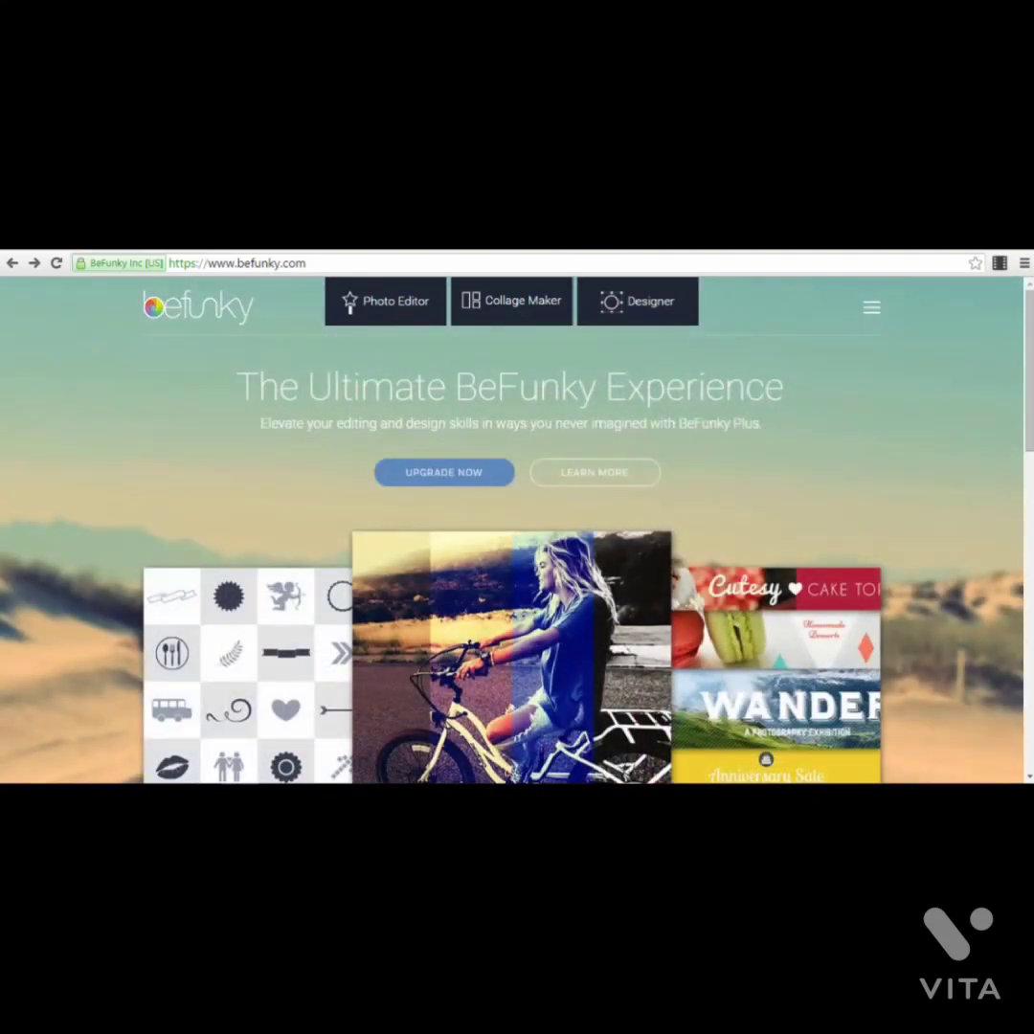
Step: Go to befunky.com/create to open the Photo Editor and its upload-or-sample prompt
{"action": "left_click", "coordinate": [327, 266]}
{"action": "left_click_drag", "start_coordinate": [327, 266], "coordinate": [158, 264]}
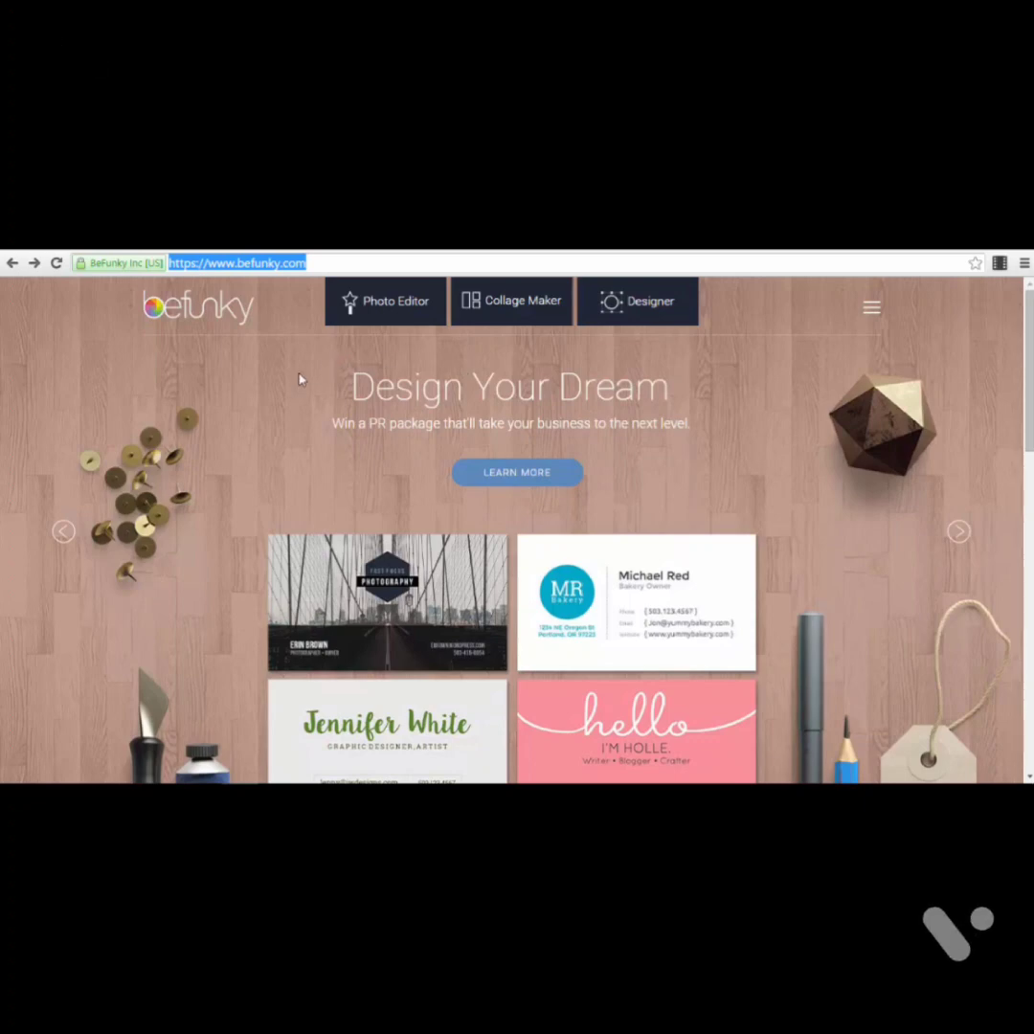
{"action": "left_click", "coordinate": [381, 304]}
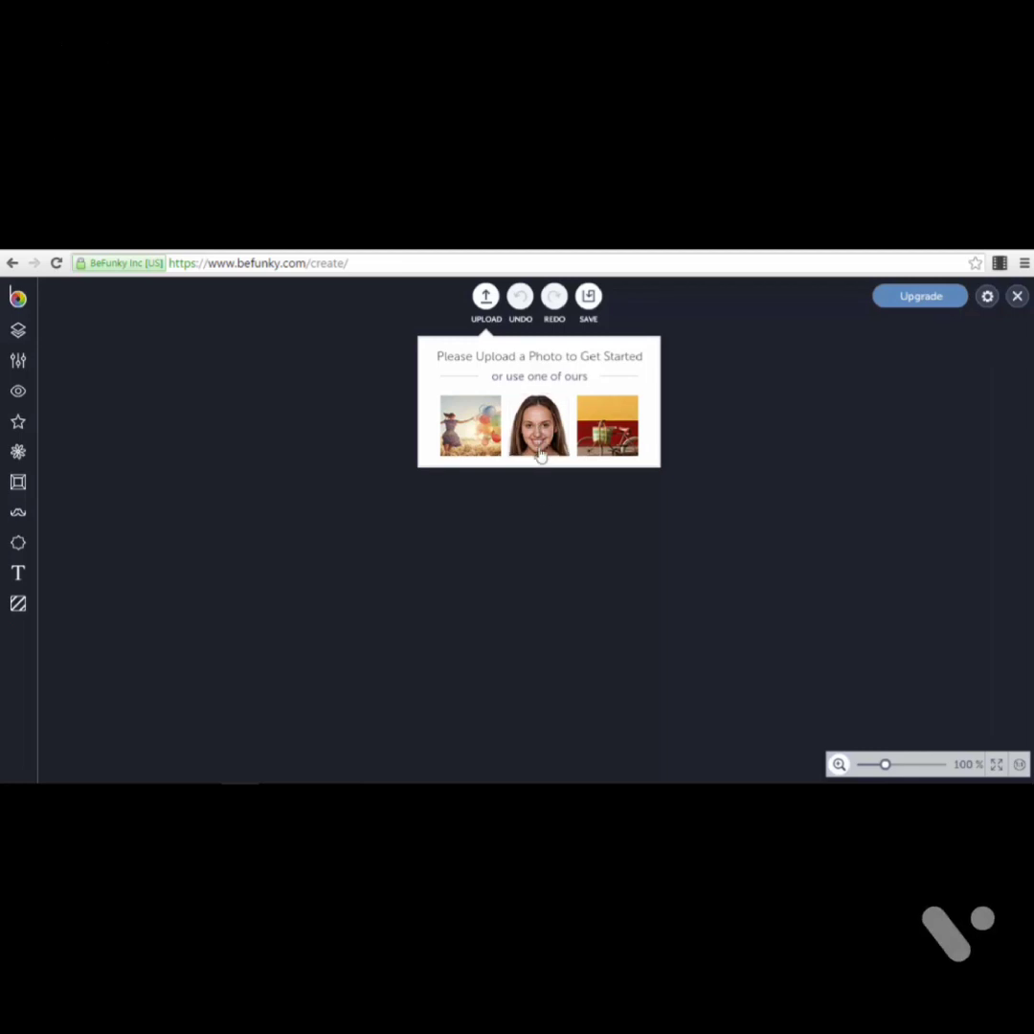
Step: Load the sample portrait of a smiling woman and show its empty Layer Manager
{"action": "left_click", "coordinate": [536, 433]}
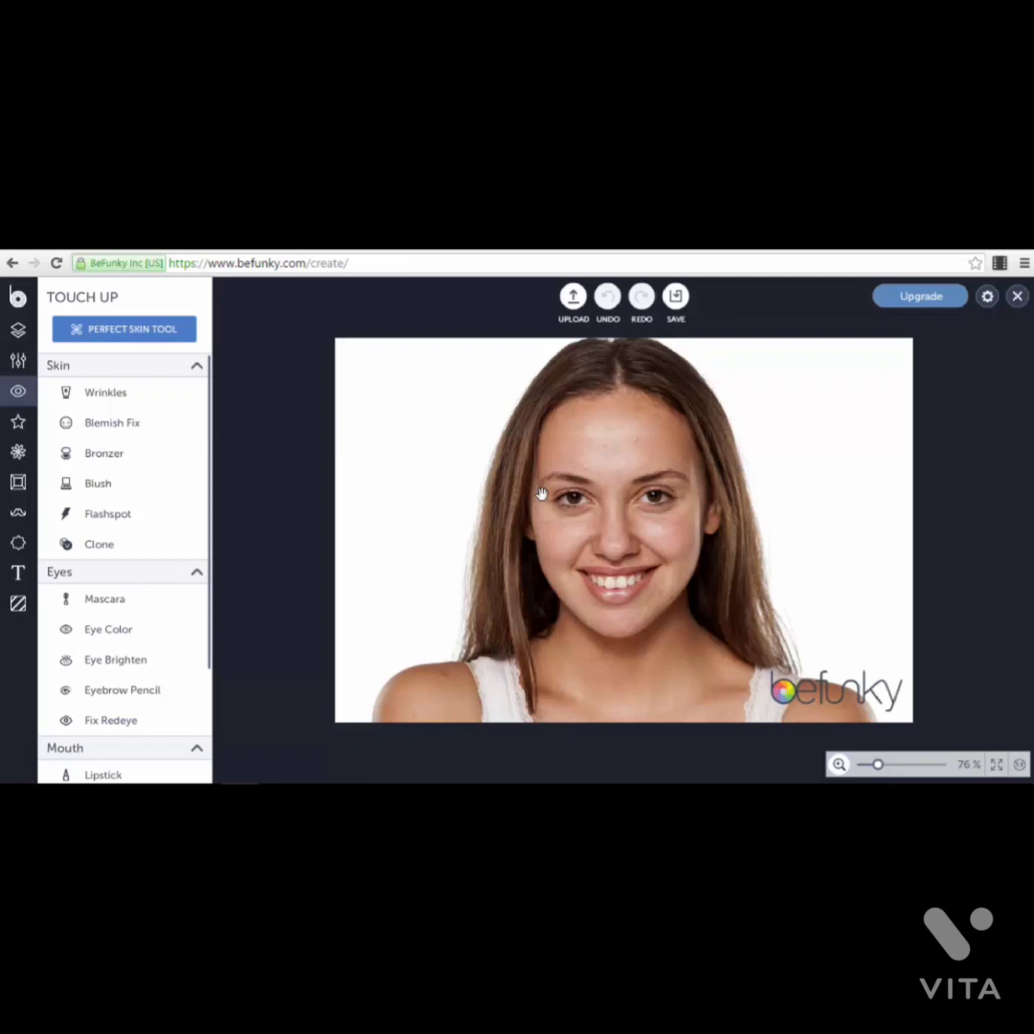
{"action": "left_click", "coordinate": [15, 333]}
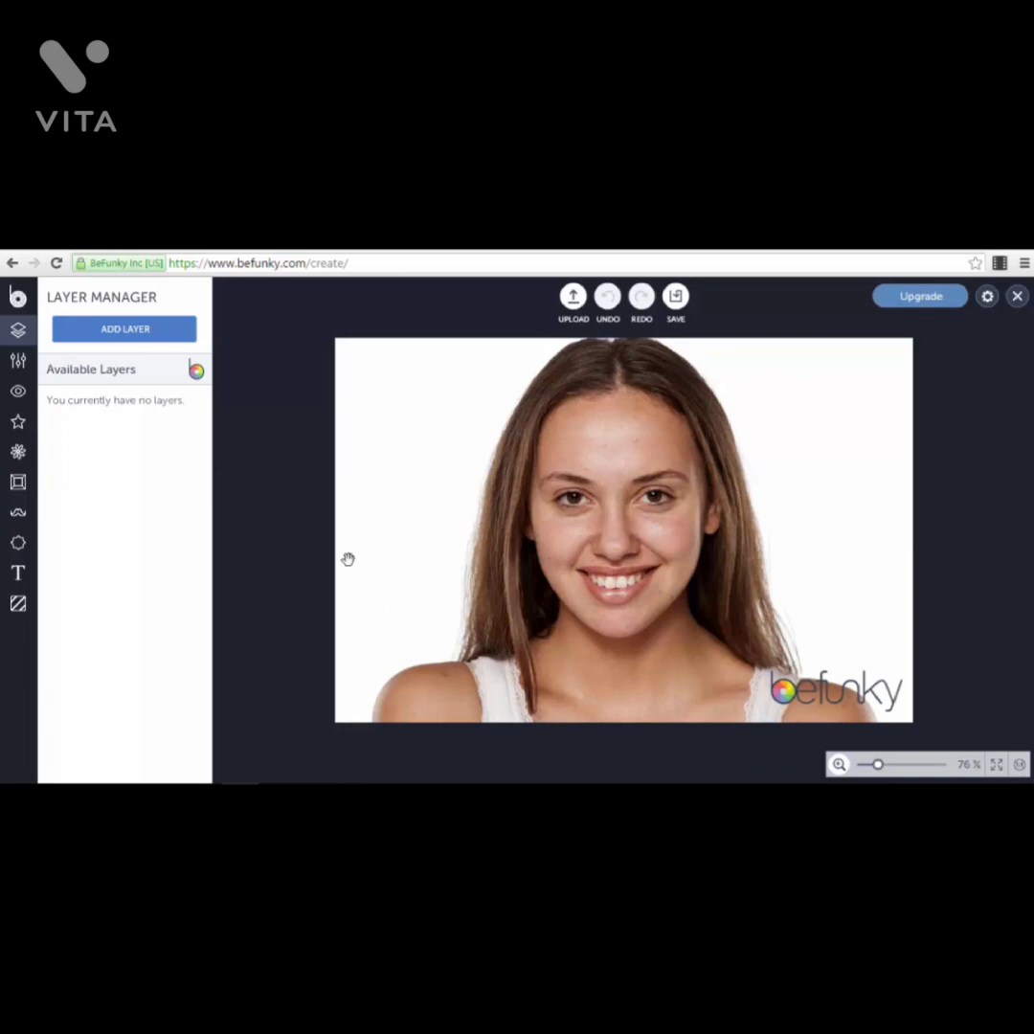
Step: Add the 554ENGHFBXBKV image as a new layer over the portrait
{"action": "left_click", "coordinate": [120, 331]}
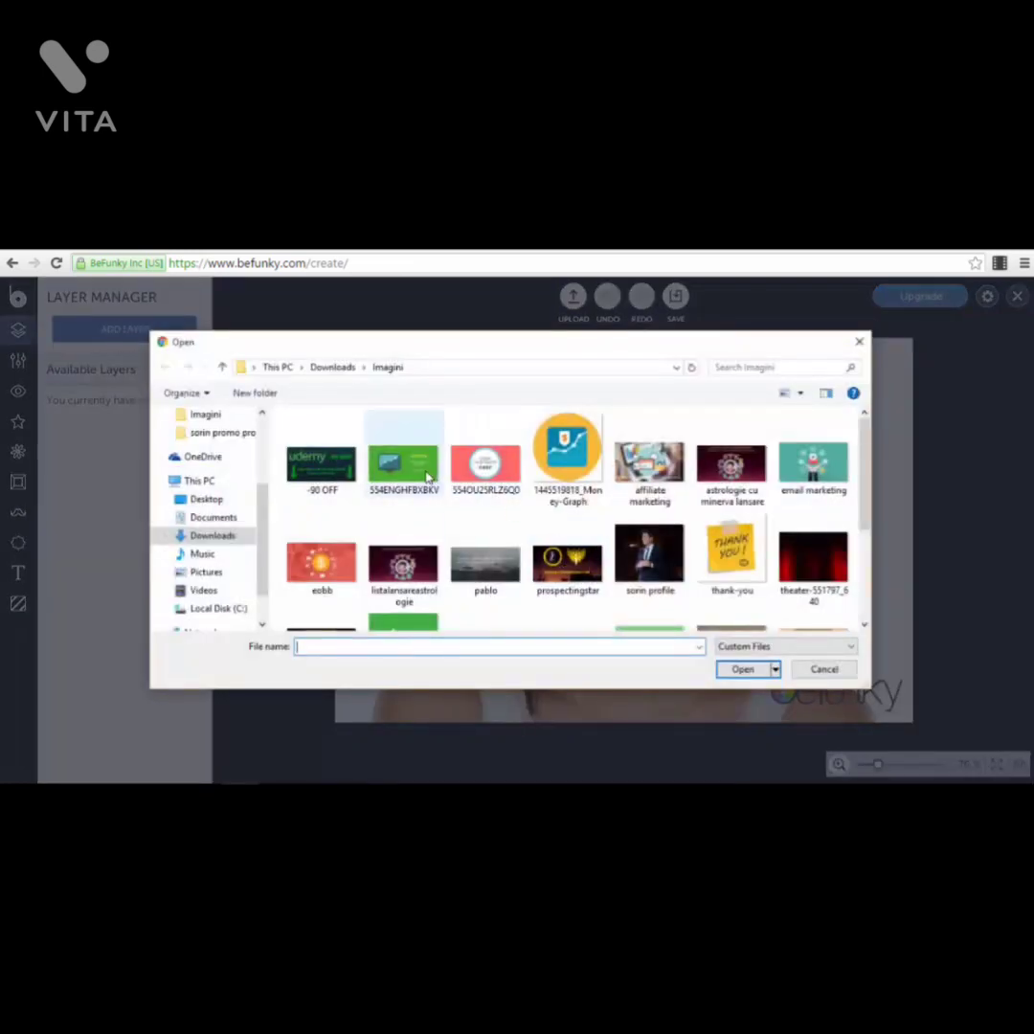
{"action": "left_click", "coordinate": [428, 476]}
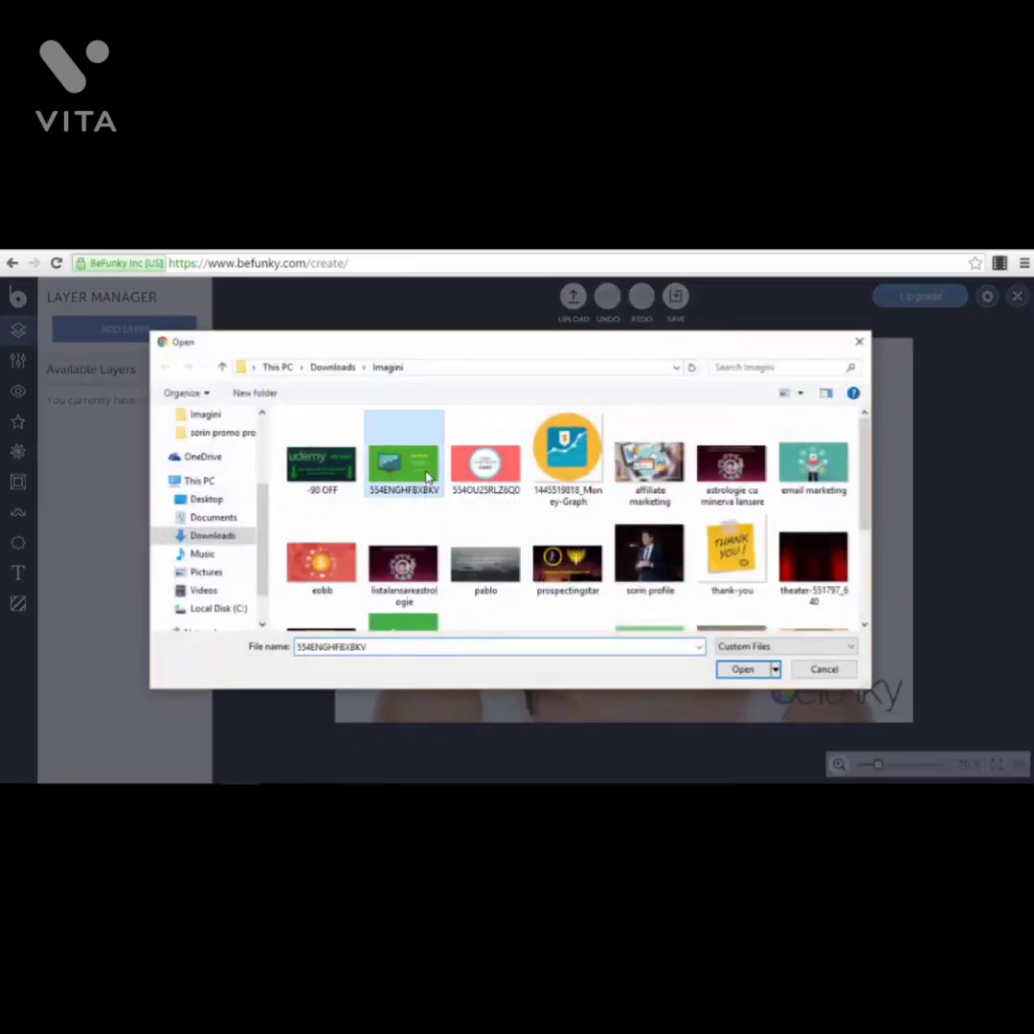
{"action": "left_click", "coordinate": [742, 669]}
{"action": "mouse_move", "coordinate": [653, 579]}
{"action": "left_mouse_down"}
{"action": "mouse_move", "coordinate": [649, 555]}
{"action": "mouse_move", "coordinate": [647, 566]}
{"action": "left_mouse_up"}
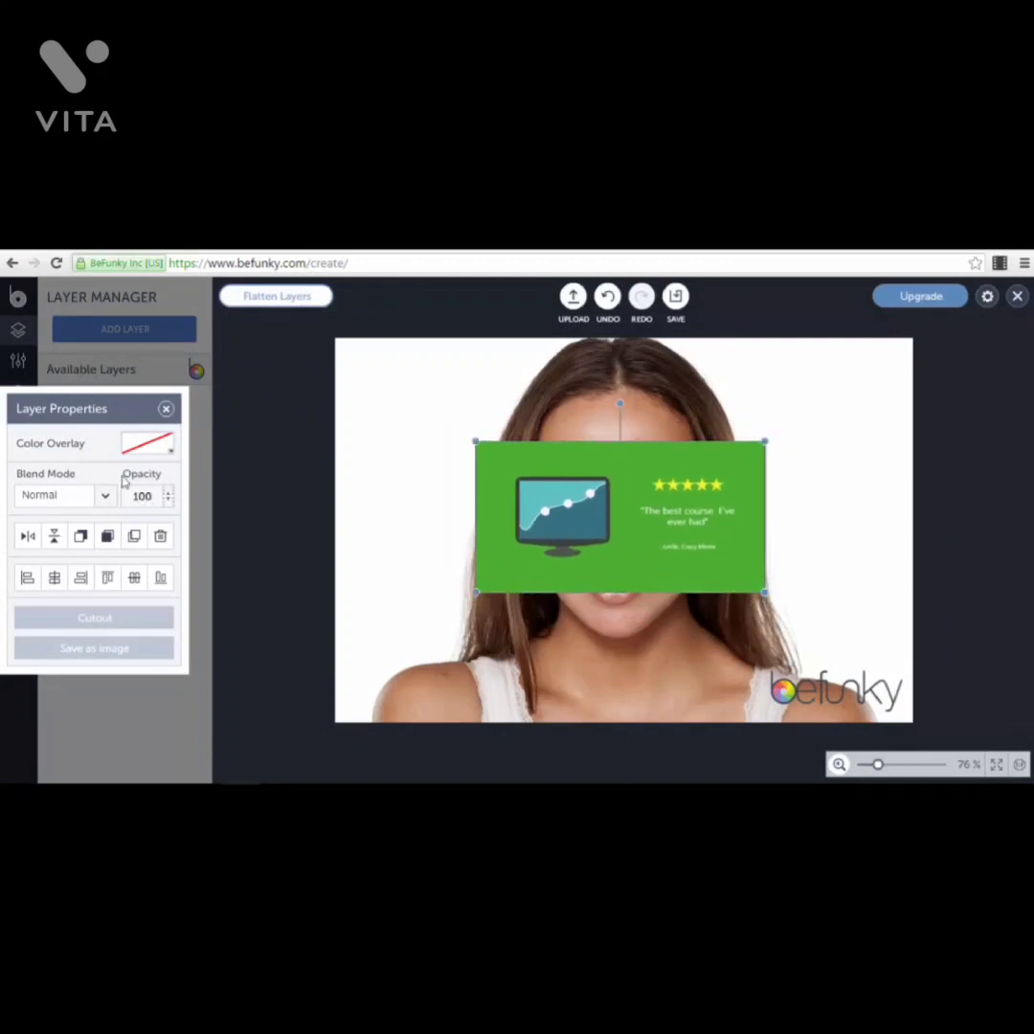
Step: Tint the layer with a red colour overlay and move it to the photo's top-left
{"action": "left_click", "coordinate": [161, 455]}
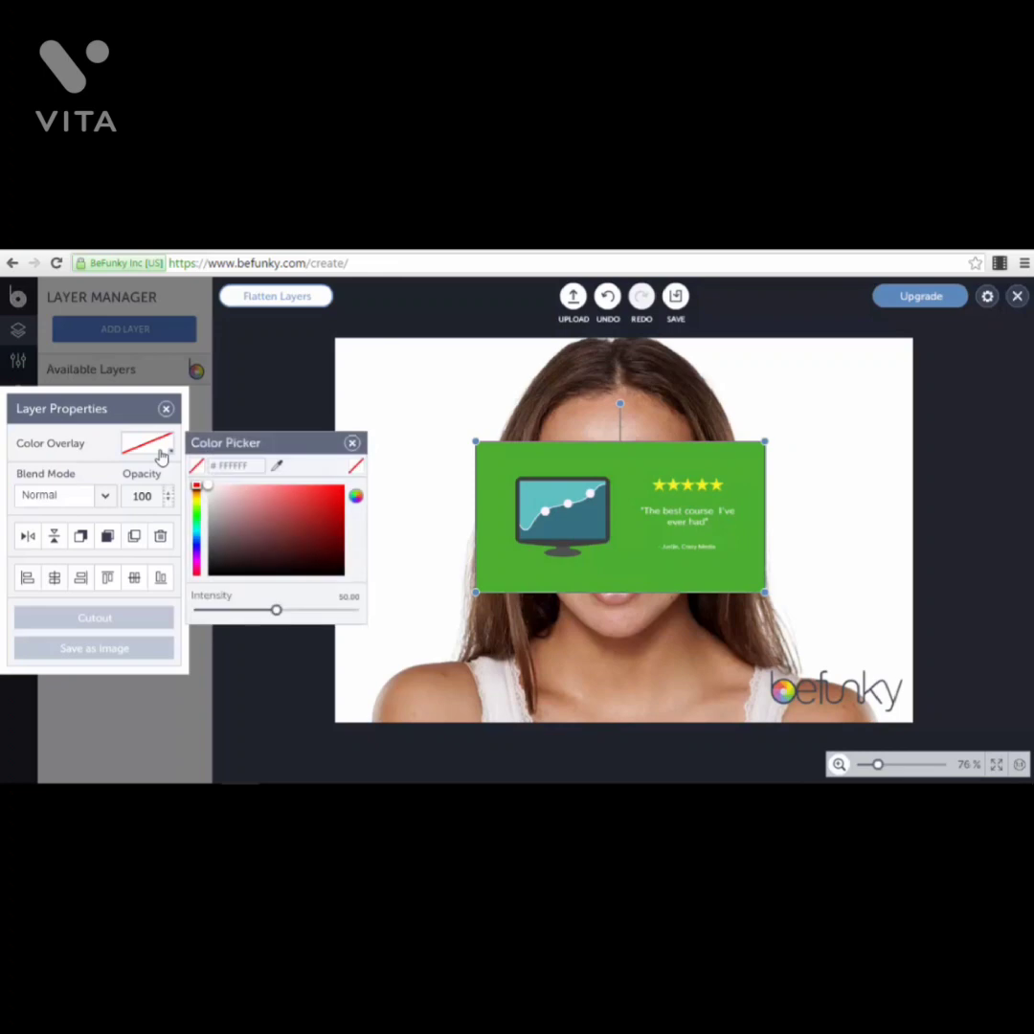
{"action": "left_click", "coordinate": [337, 494]}
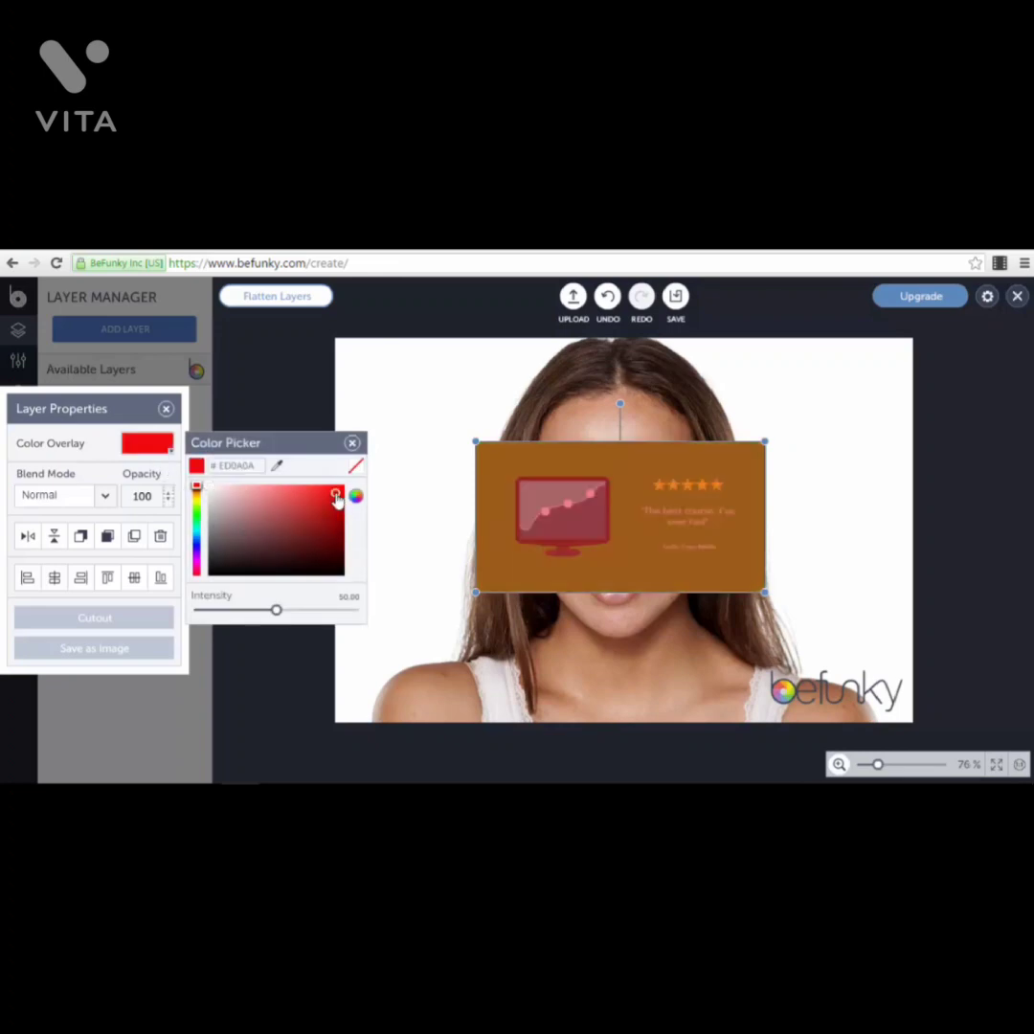
{"action": "left_click", "coordinate": [353, 442]}
{"action": "left_click_drag", "start_coordinate": [607, 533], "coordinate": [460, 432]}
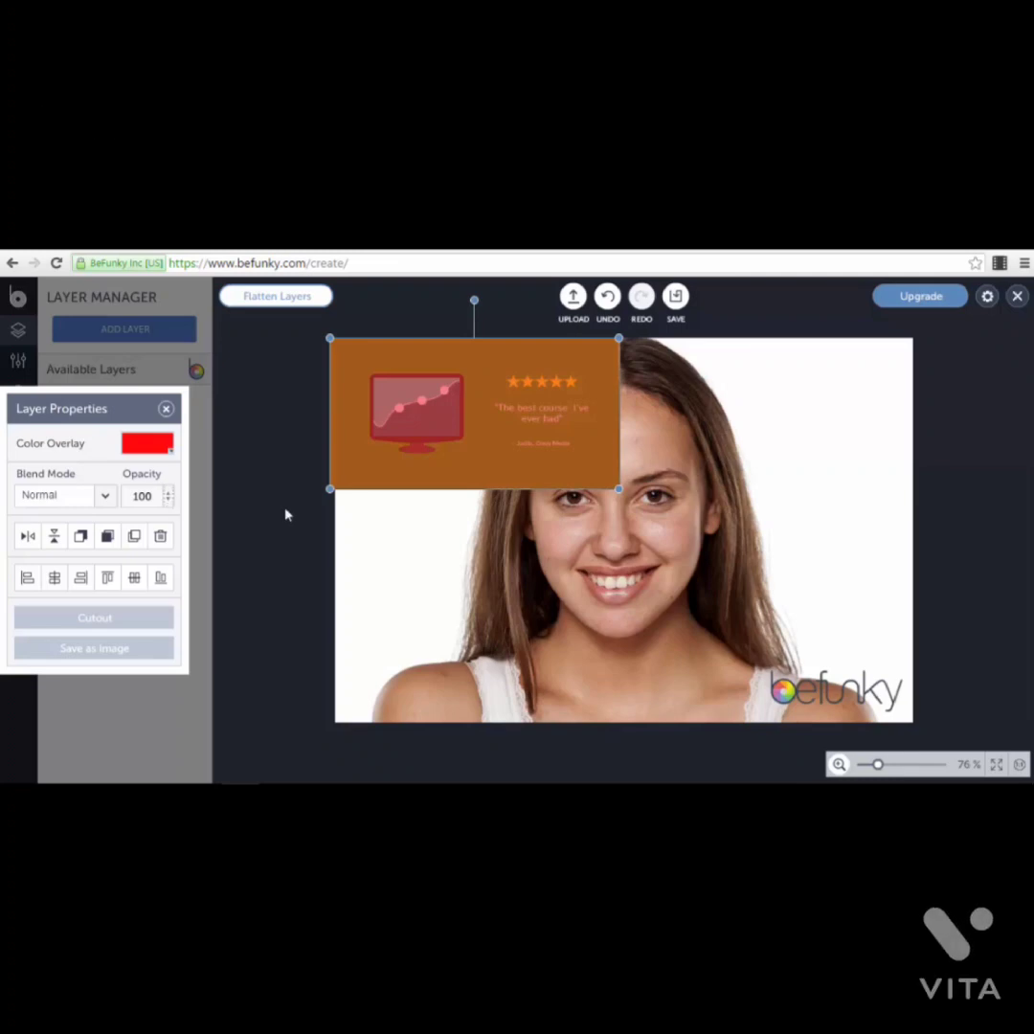
Step: Lower the tinted layer's opacity step by step to make it semi-transparent
{"action": "left_click_drag", "start_coordinate": [517, 438], "coordinate": [525, 435]}
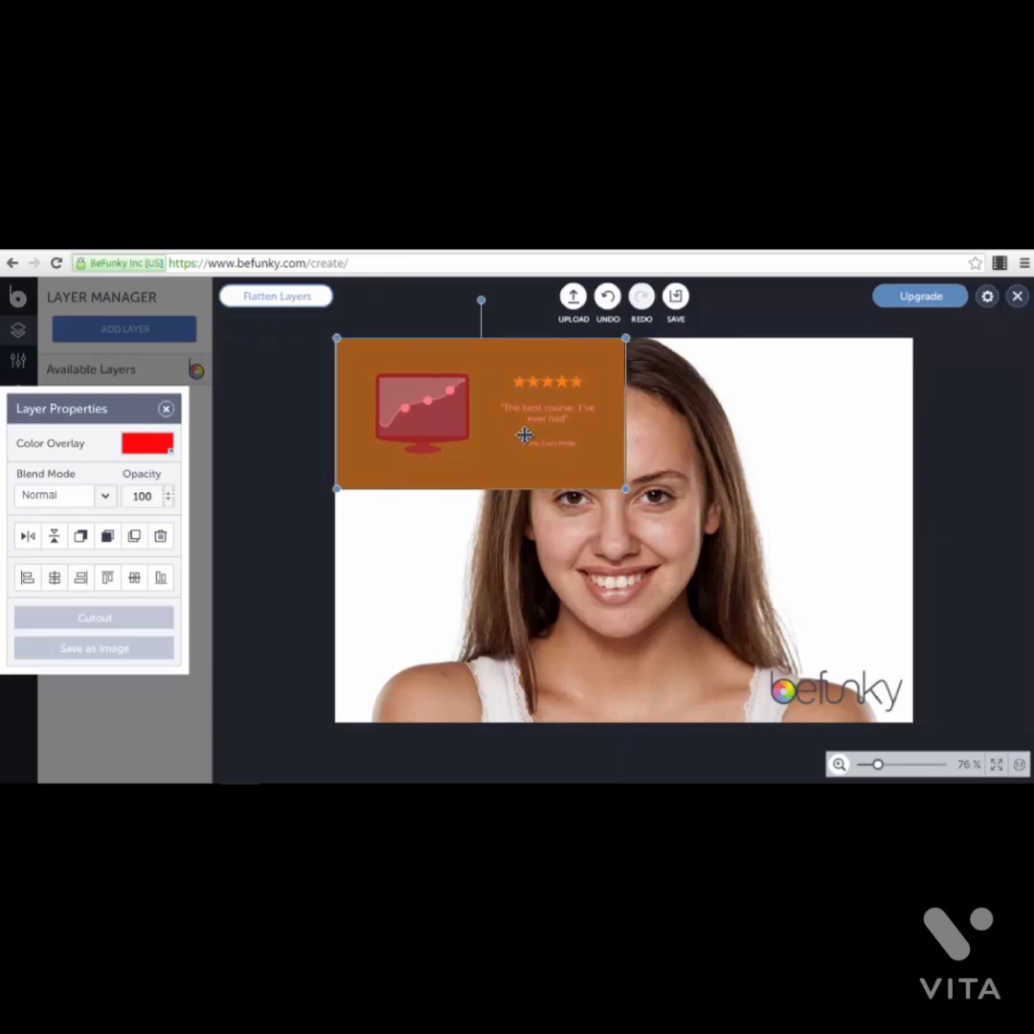
{"action": "left_click", "coordinate": [168, 499]}
{"action": "left_click", "coordinate": [169, 500]}
{"action": "left_click", "coordinate": [168, 499]}
{"action": "left_click", "coordinate": [168, 500]}
{"action": "left_click", "coordinate": [168, 500]}
{"action": "left_click", "coordinate": [169, 500]}
{"action": "scroll", "coordinate": [169, 499], "scroll_direction": "down", "scroll_amount": 20}
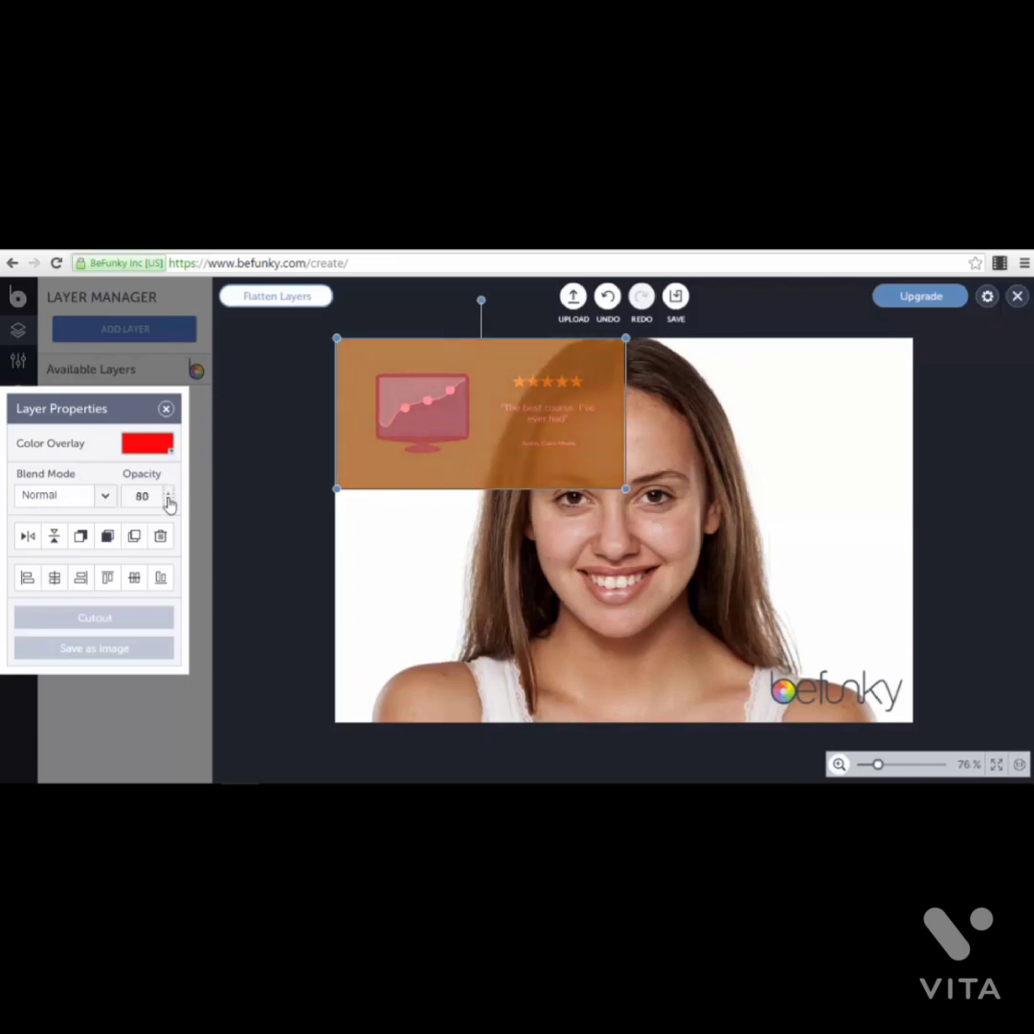
{"action": "scroll", "coordinate": [168, 498], "scroll_direction": "up", "scroll_amount": 15}
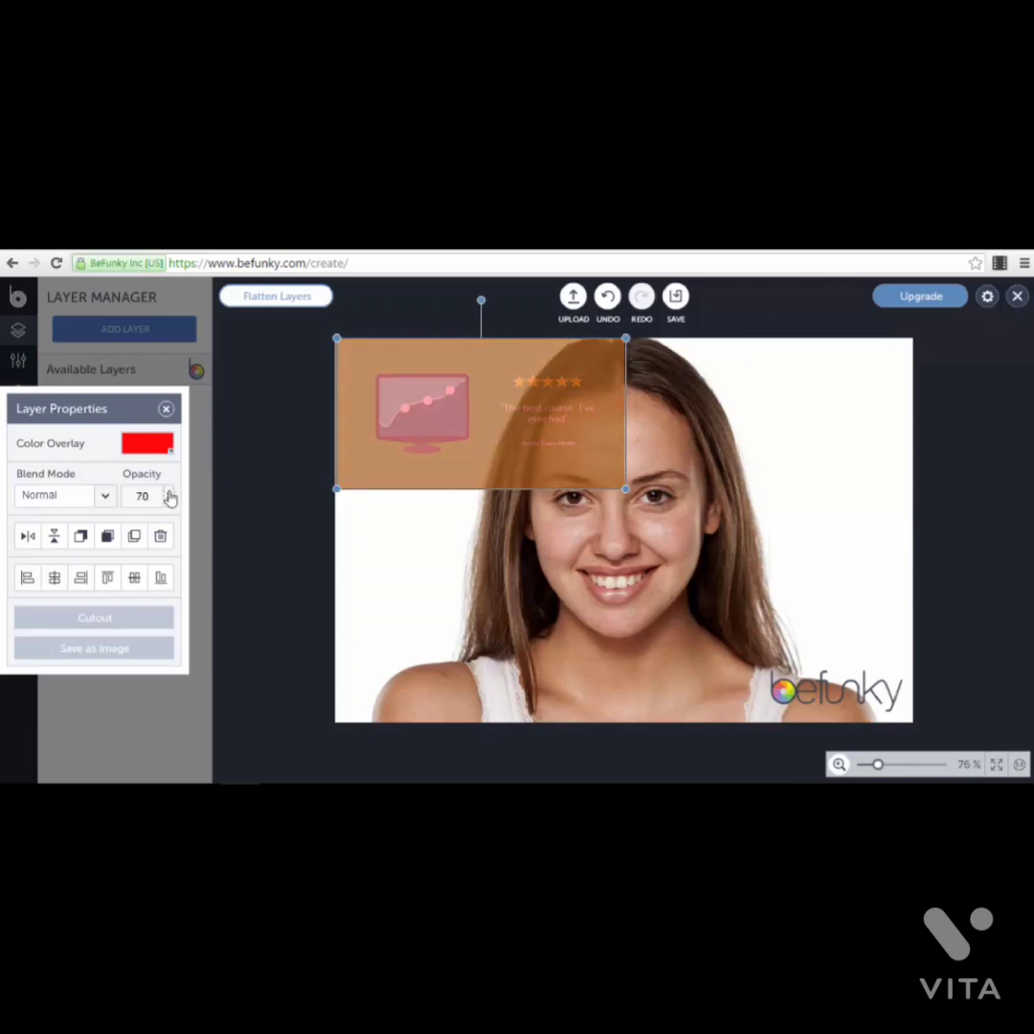
{"action": "scroll", "coordinate": [169, 498], "scroll_direction": "up", "scroll_amount": 4}
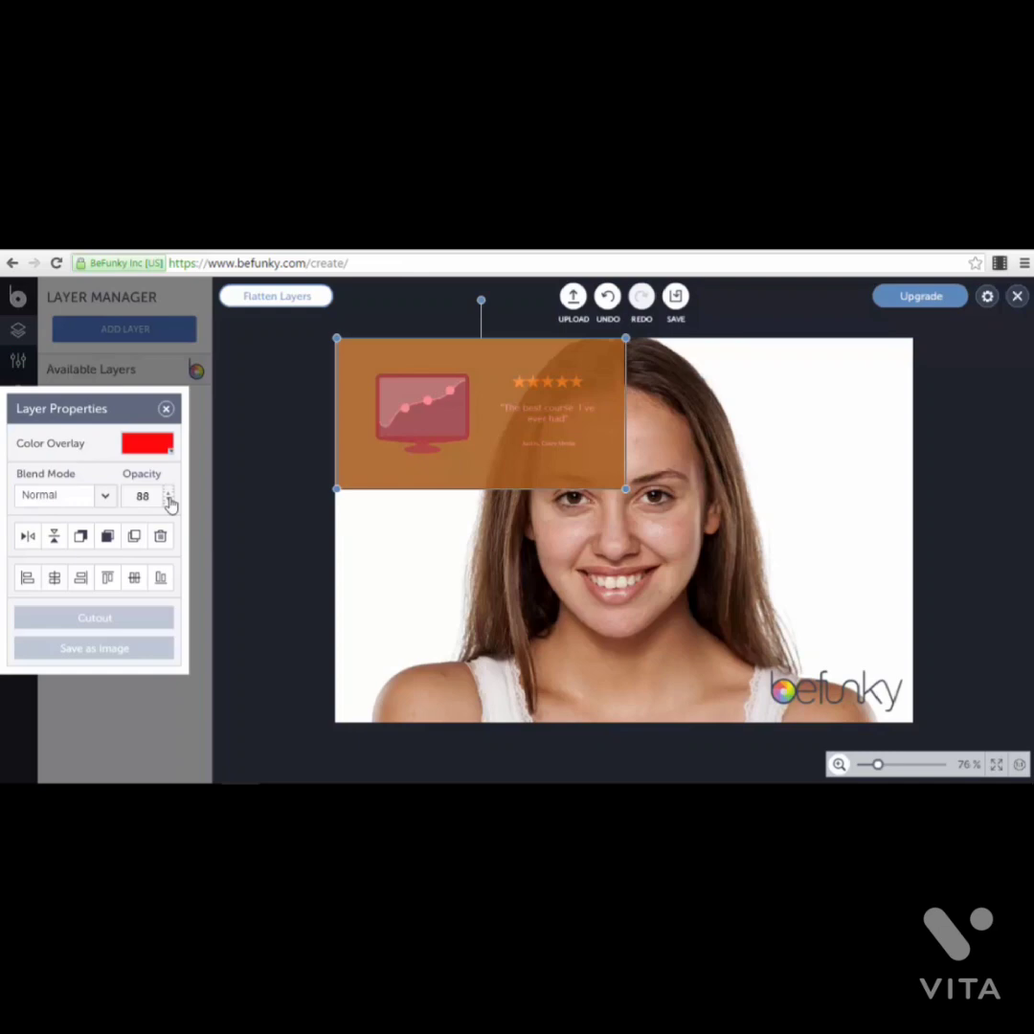
{"action": "left_click", "coordinate": [169, 507]}
{"action": "scroll", "coordinate": [169, 506], "scroll_direction": "down", "scroll_amount": 20}
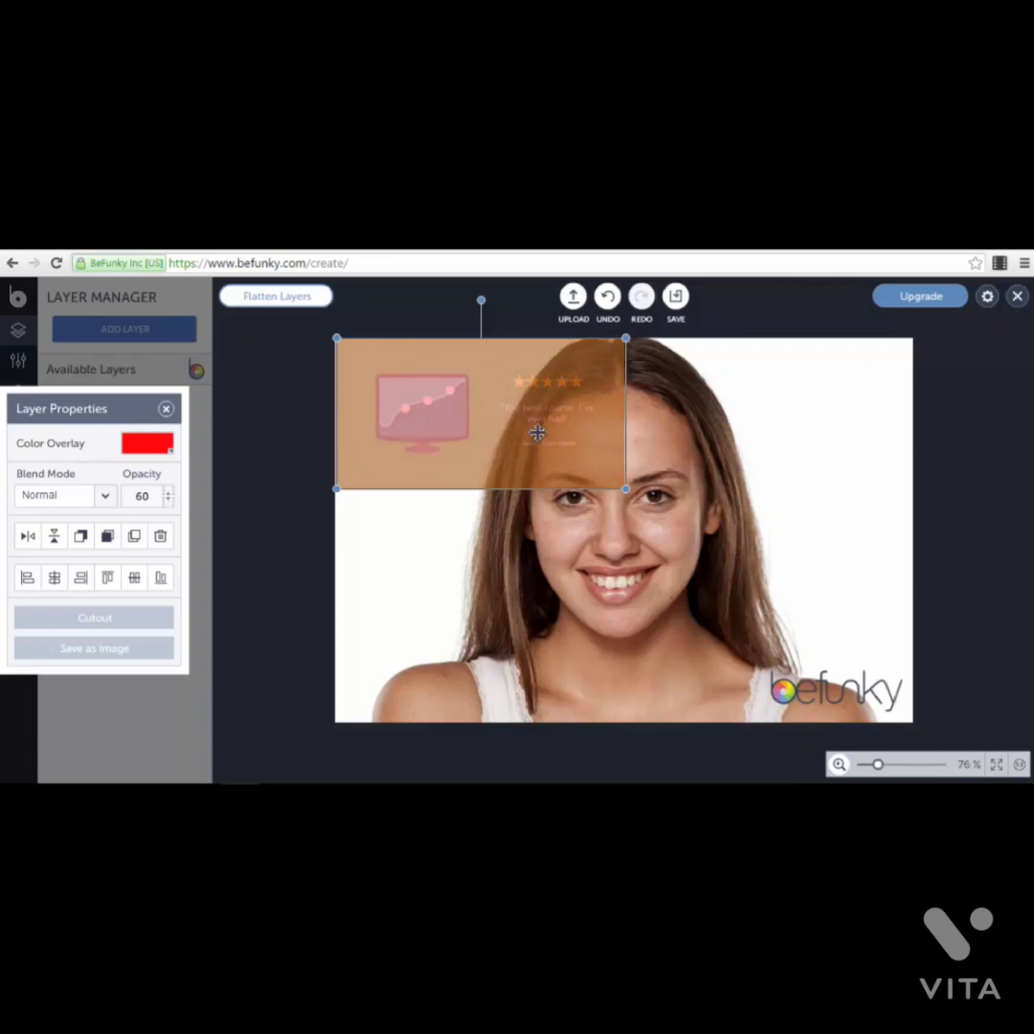
Step: Move the overlay to the centre, delete it, and show the Edit tools list
{"action": "left_click_drag", "start_coordinate": [538, 422], "coordinate": [612, 510]}
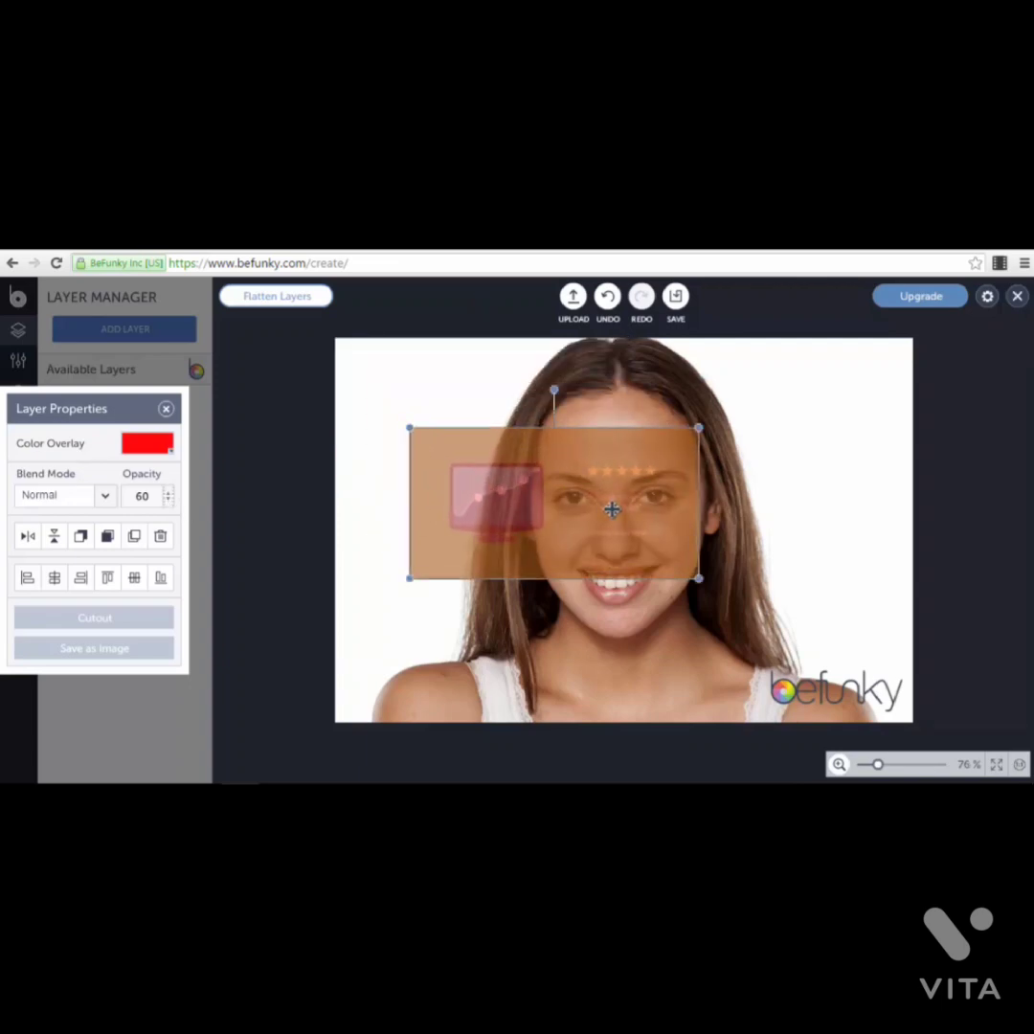
{"action": "key", "text": "Delete"}
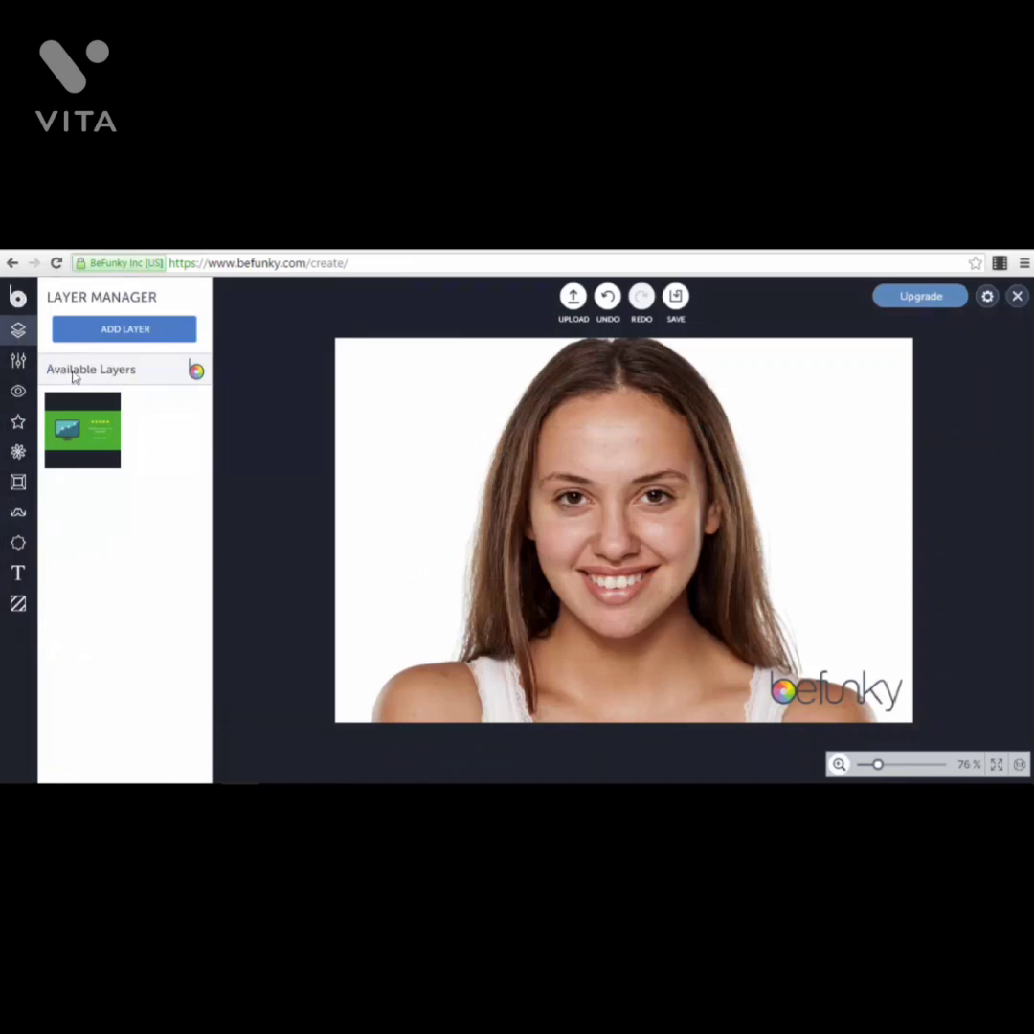
{"action": "left_click", "coordinate": [17, 364]}
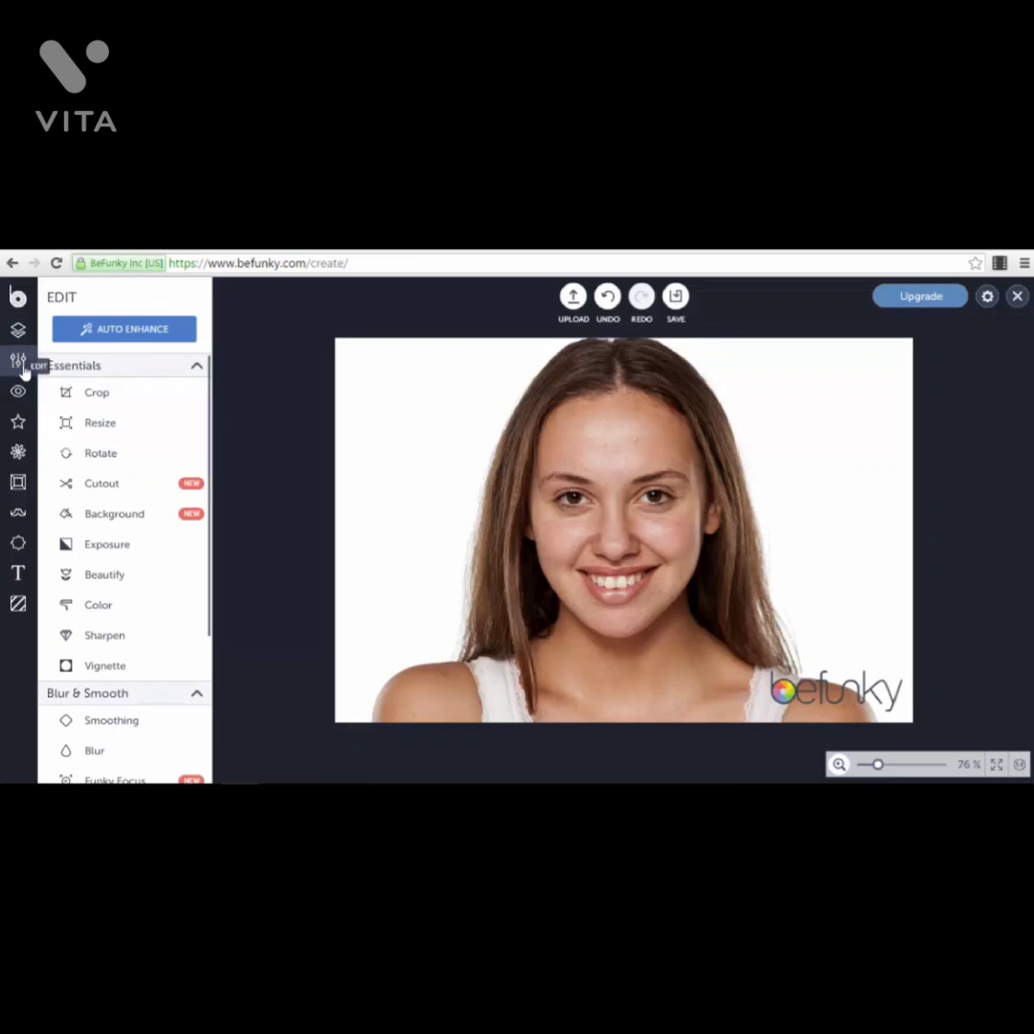
{"action": "left_click", "coordinate": [95, 394]}
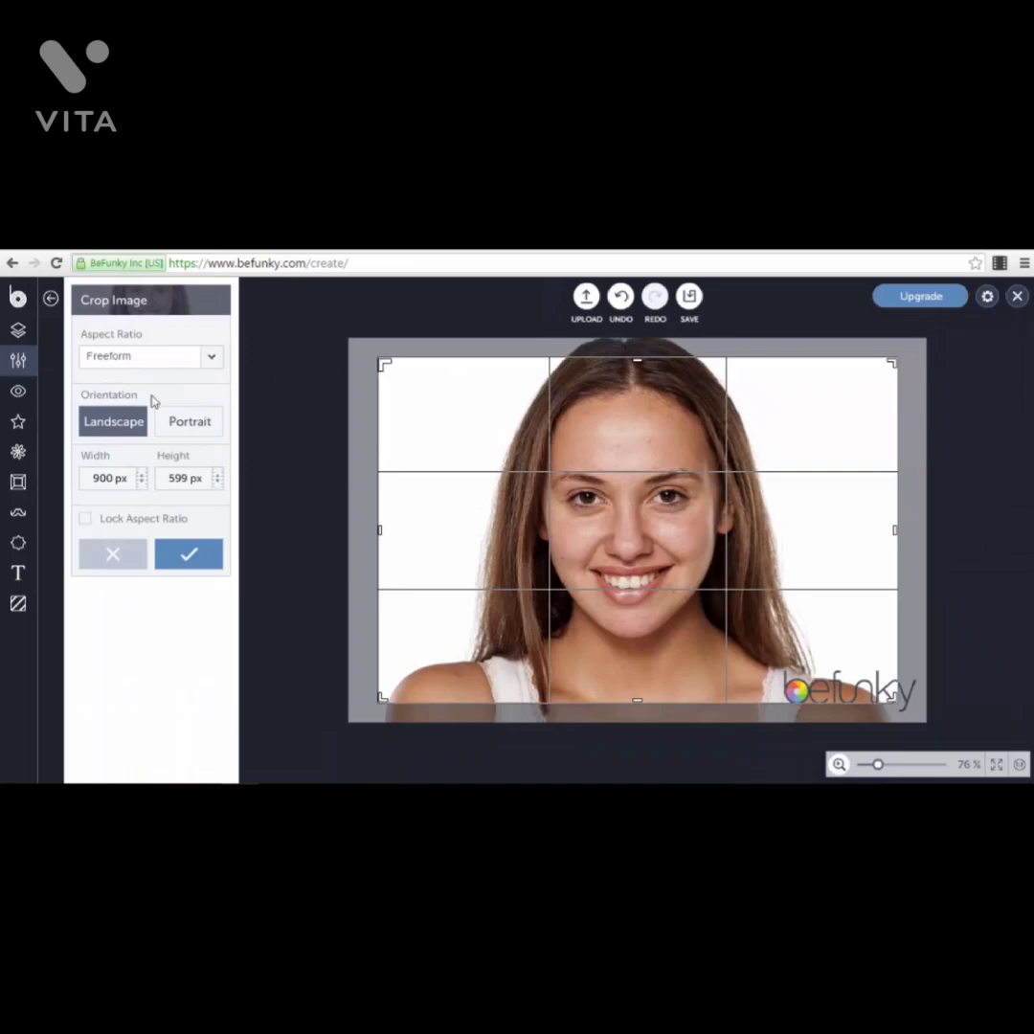
{"action": "left_click", "coordinate": [197, 427]}
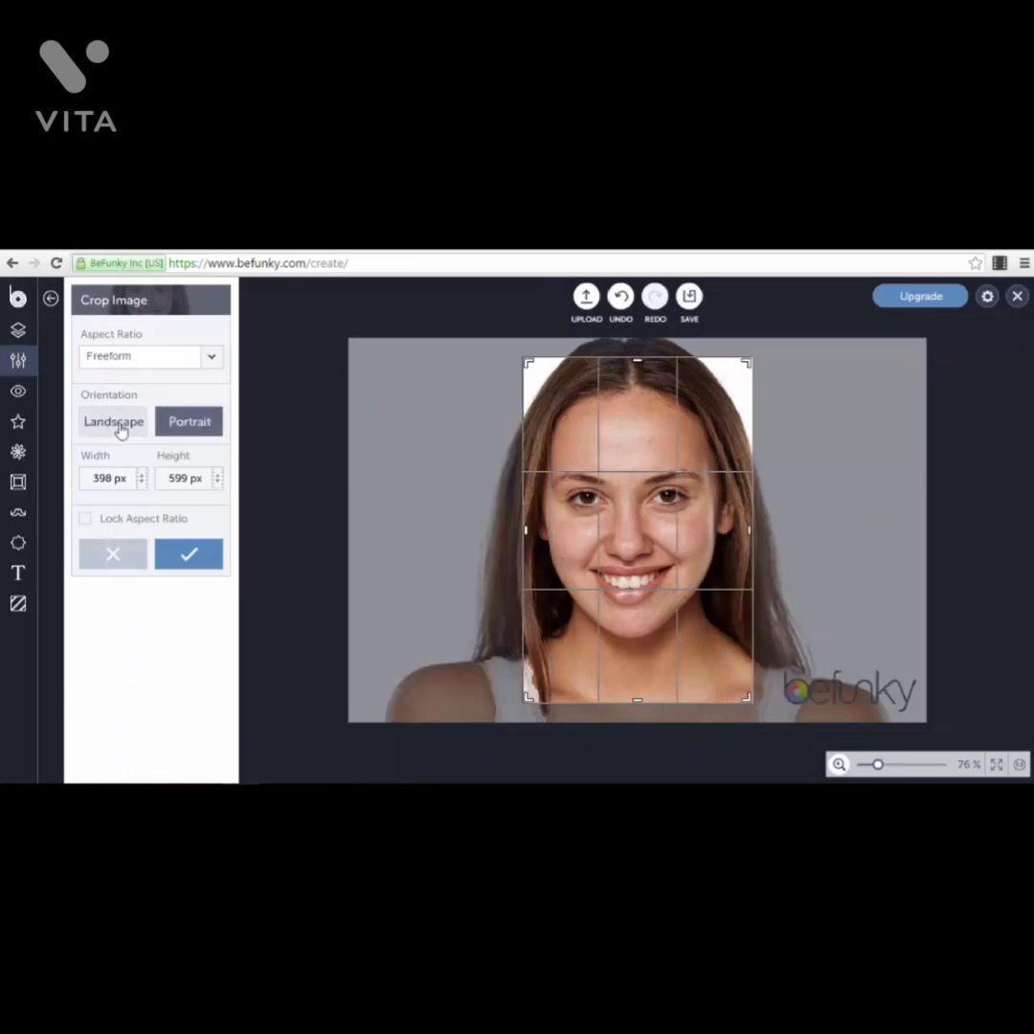
{"action": "left_click", "coordinate": [105, 424]}
{"action": "left_click", "coordinate": [206, 366]}
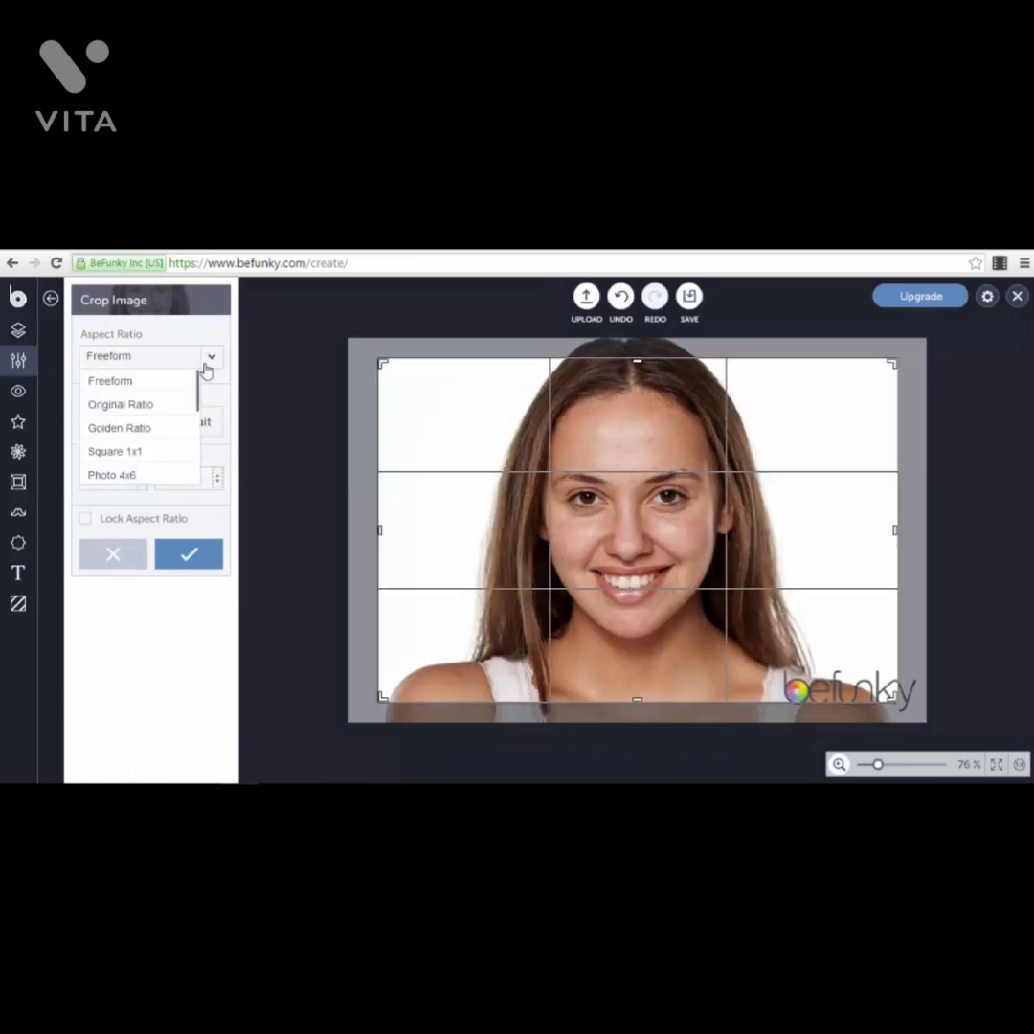
{"action": "left_click", "coordinate": [156, 431]}
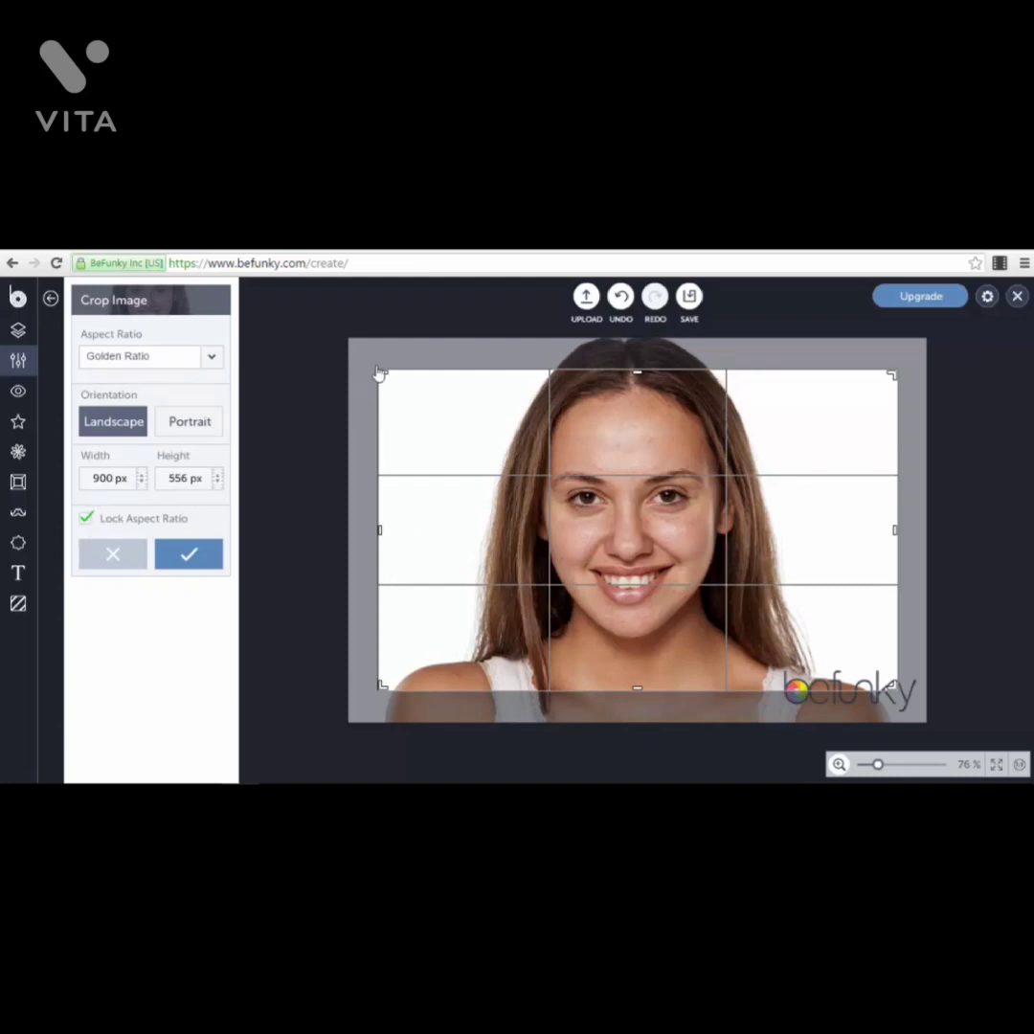
{"action": "left_click_drag", "start_coordinate": [382, 376], "coordinate": [477, 439]}
{"action": "left_click_drag", "start_coordinate": [398, 407], "coordinate": [361, 398]}
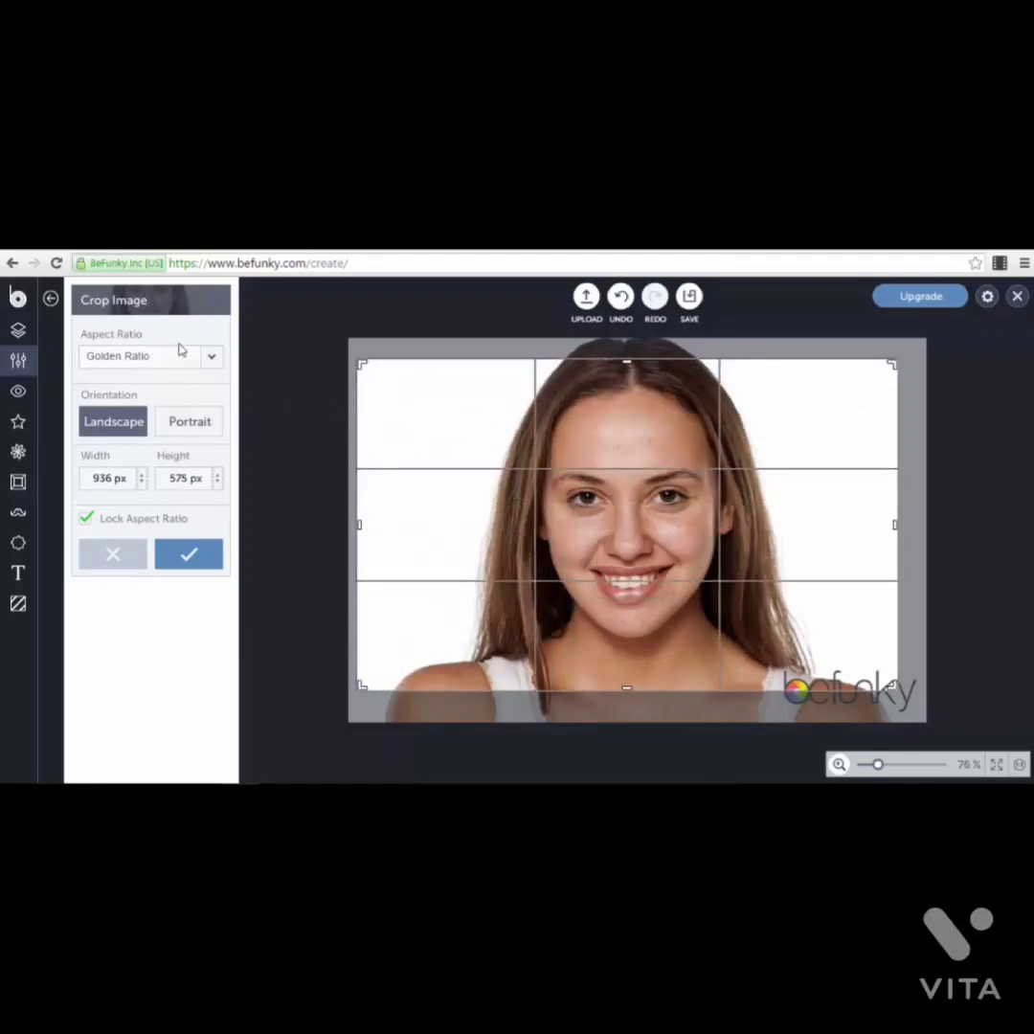
{"action": "left_click", "coordinate": [115, 556]}
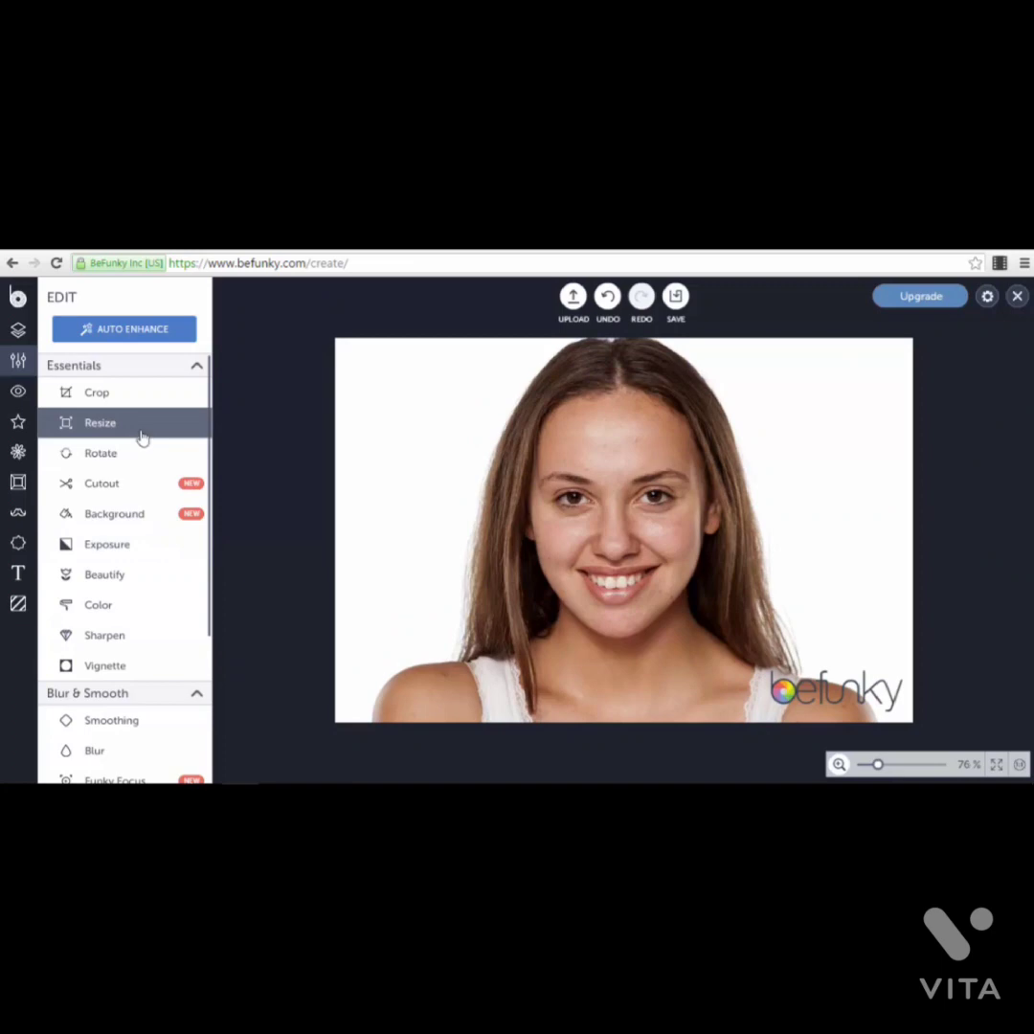
{"action": "left_click", "coordinate": [141, 436]}
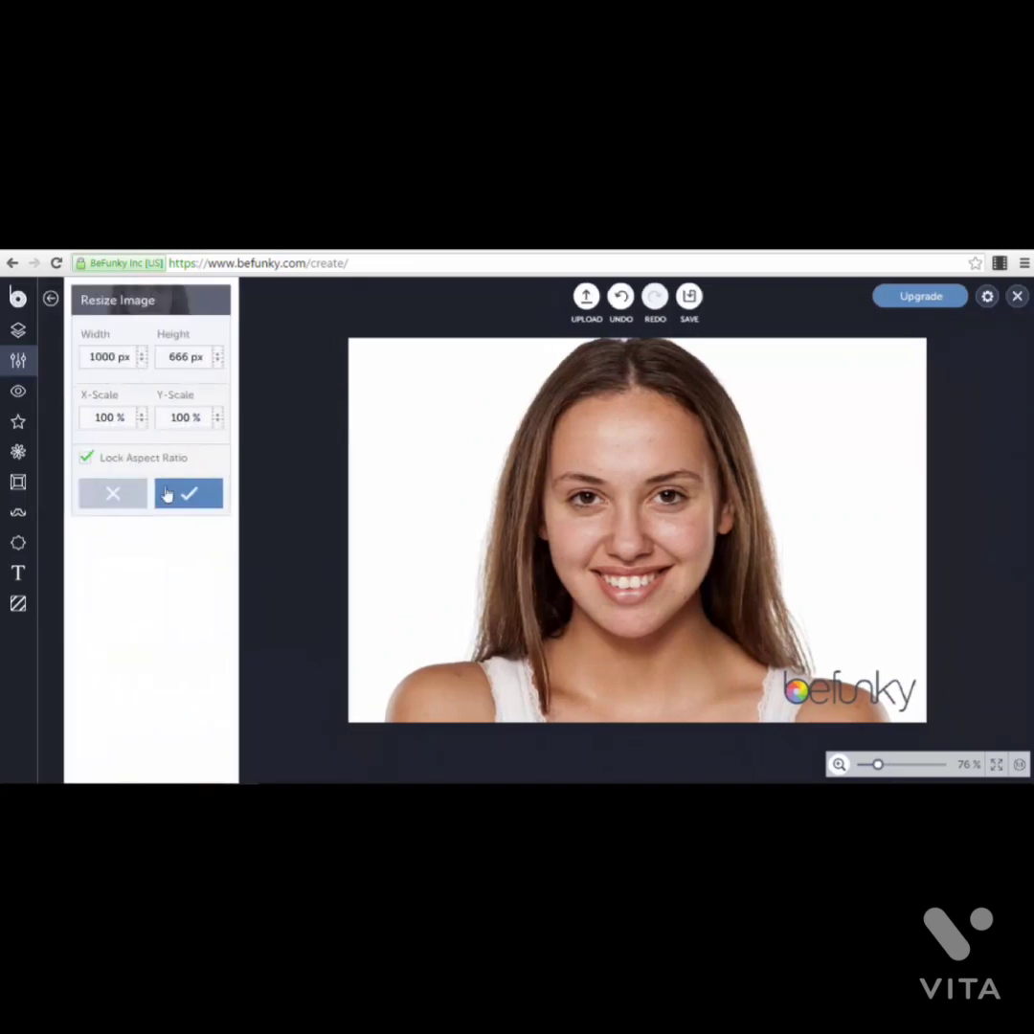
{"action": "left_click", "coordinate": [111, 500]}
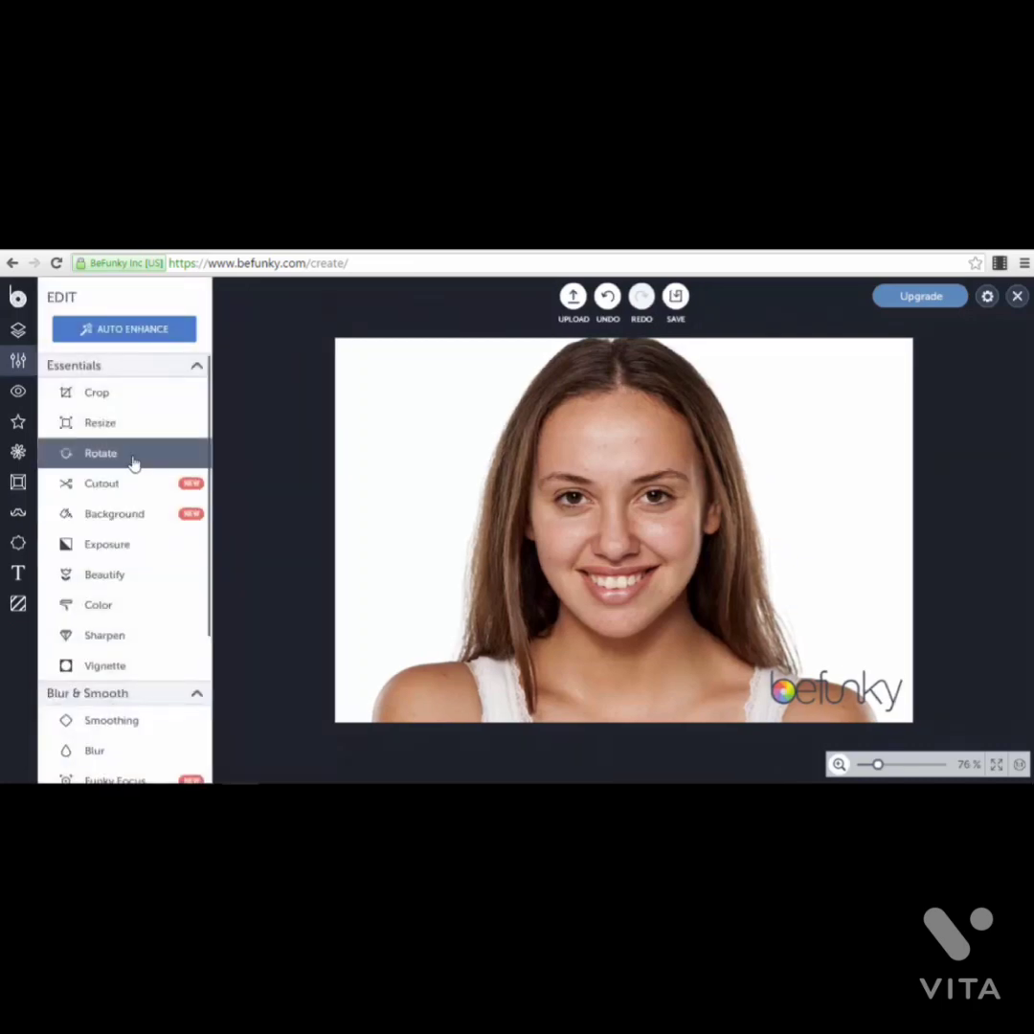
{"action": "left_click", "coordinate": [132, 515]}
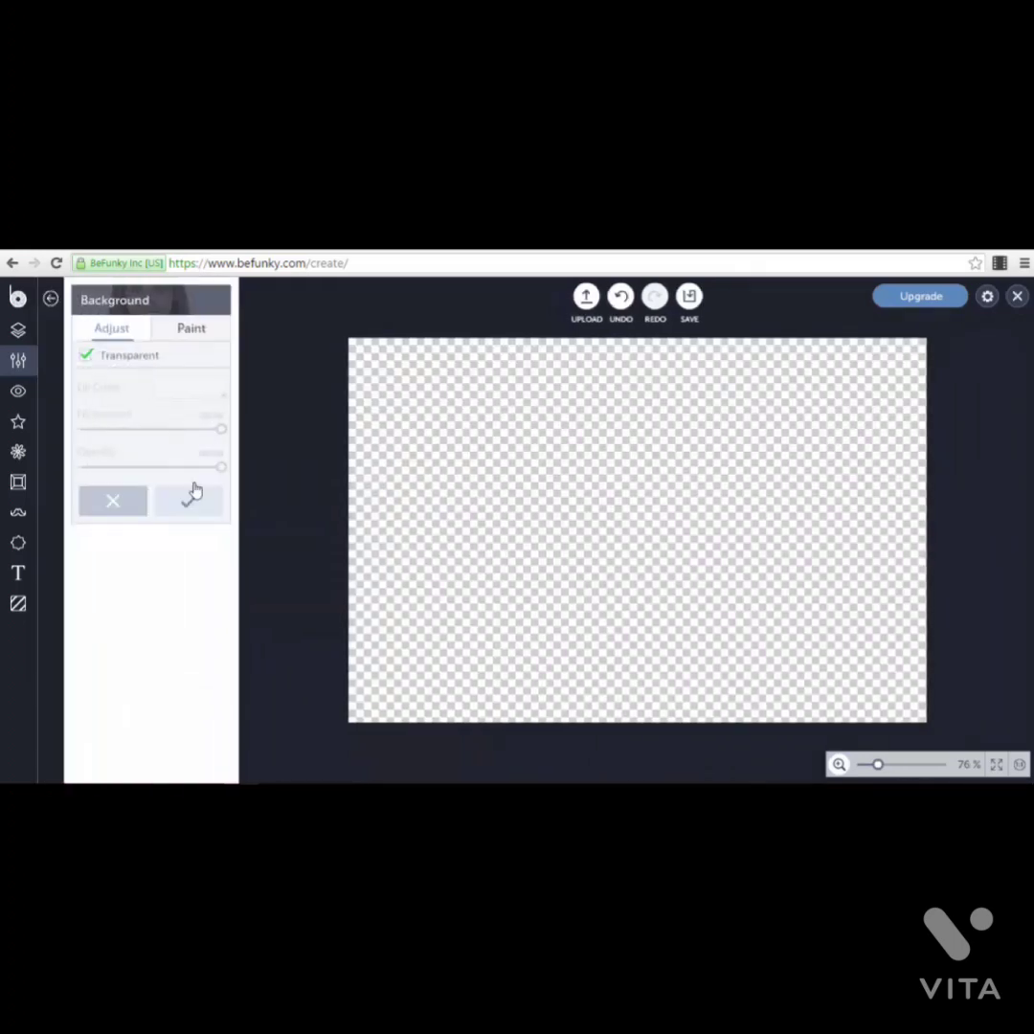
{"action": "left_click", "coordinate": [187, 331]}
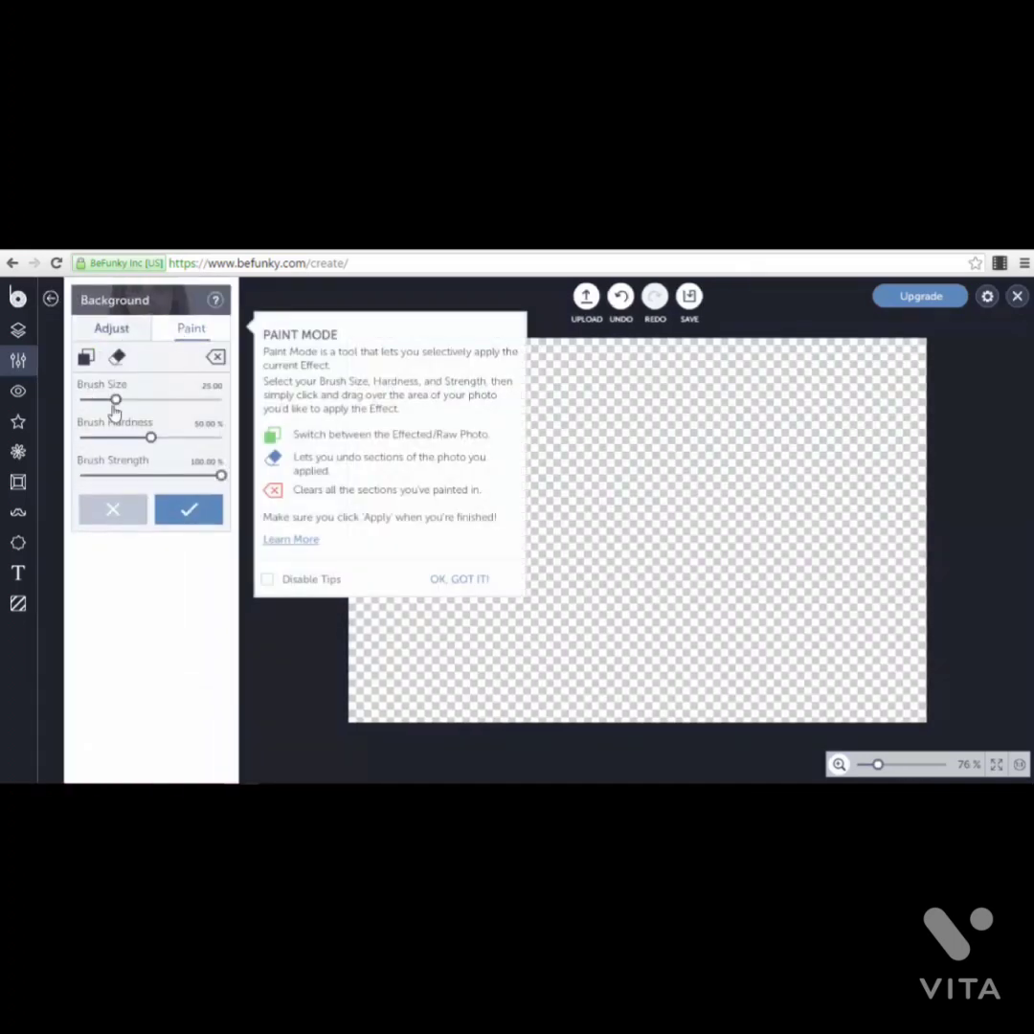
{"action": "left_click", "coordinate": [110, 512]}
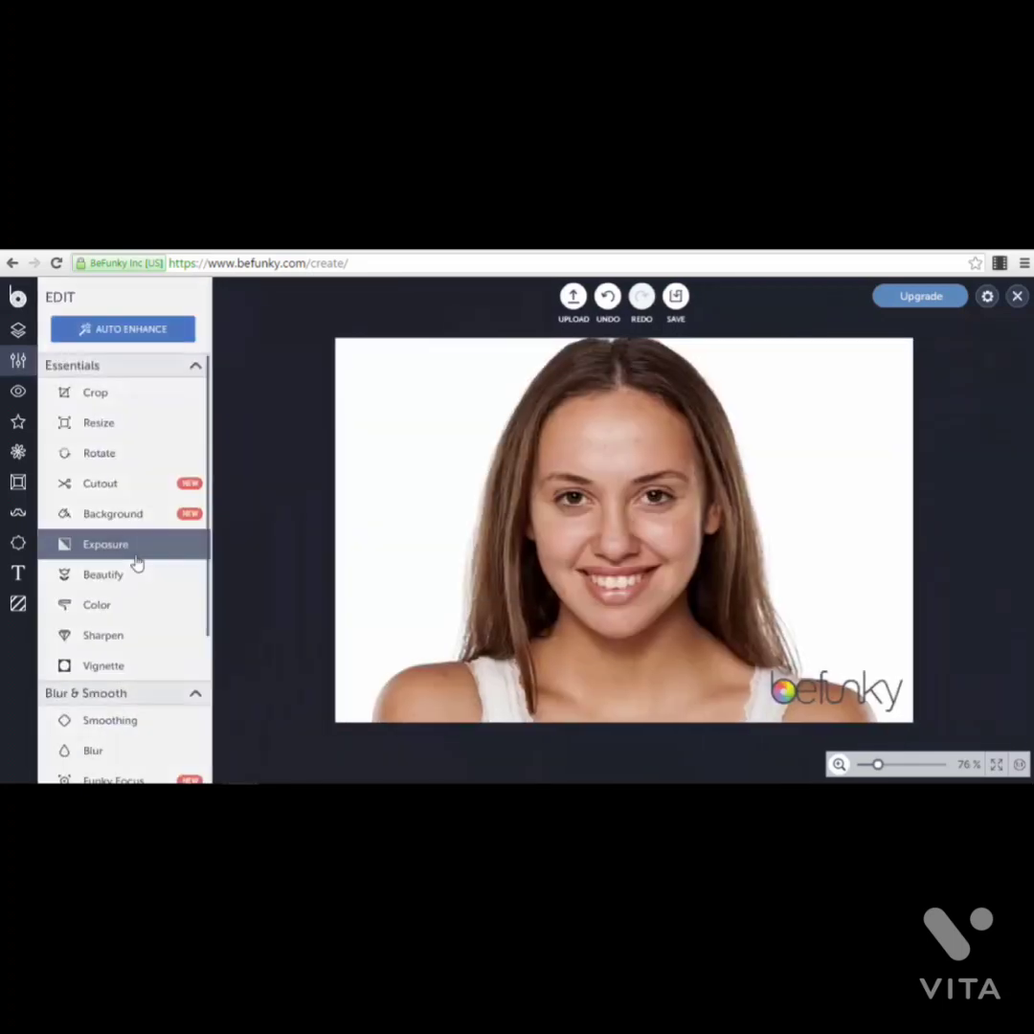
Step: Try brightening the portrait and raising highlights in Exposure, then cancel the changes
{"action": "left_click", "coordinate": [135, 555]}
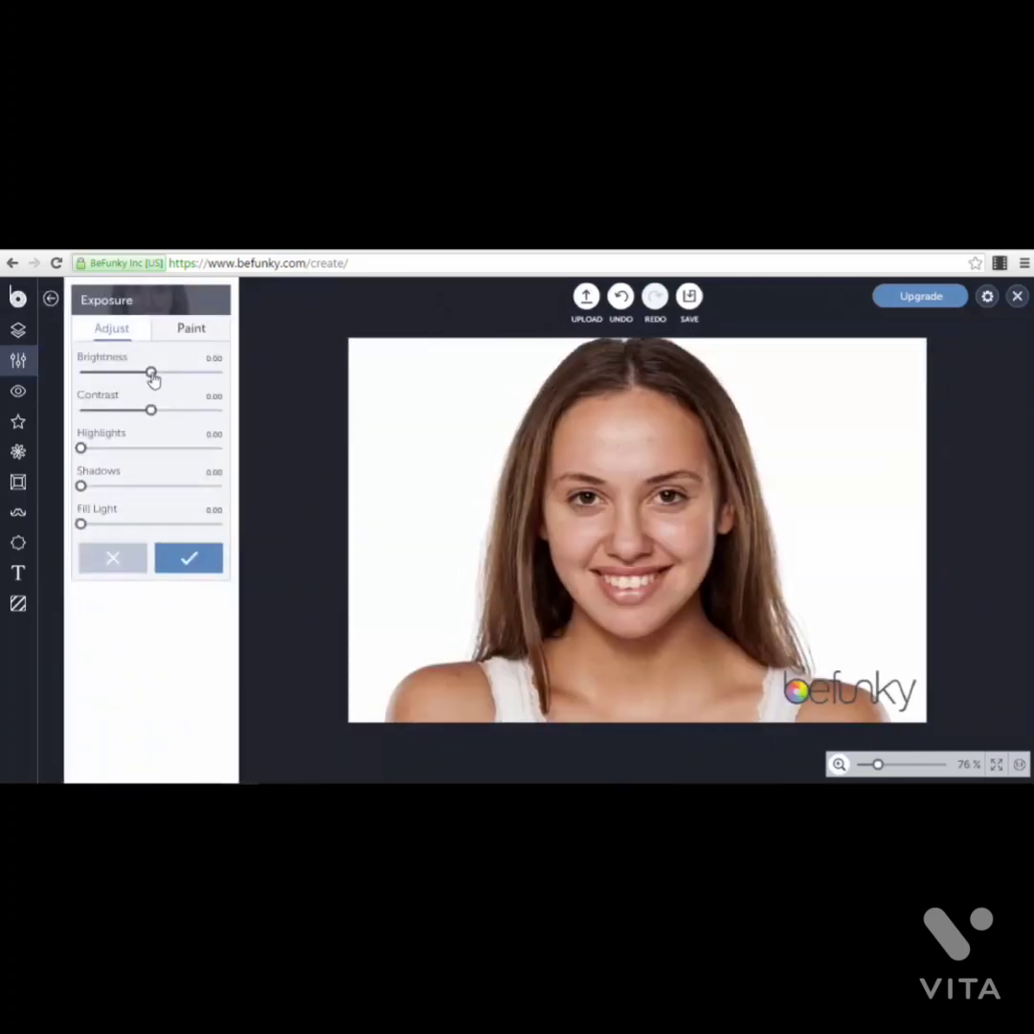
{"action": "left_click_drag", "start_coordinate": [151, 374], "coordinate": [187, 414]}
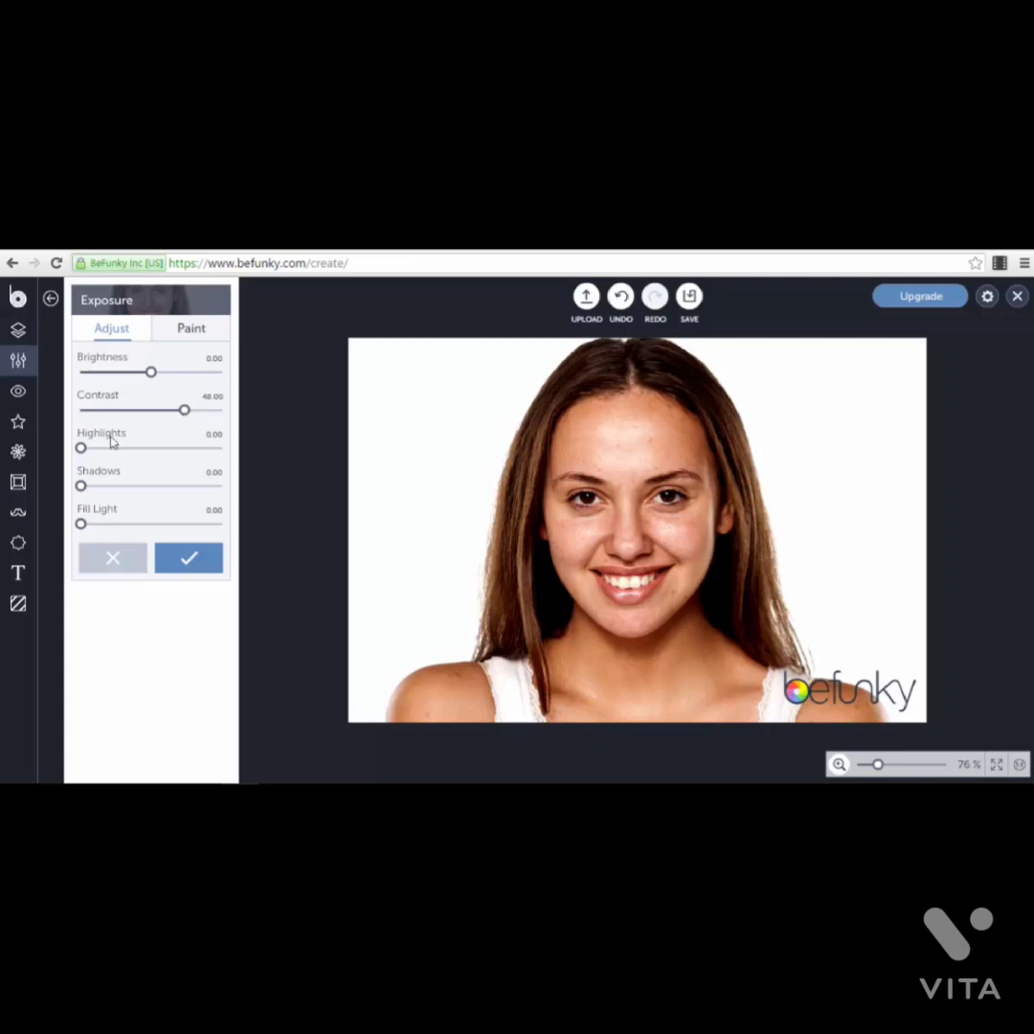
{"action": "left_click_drag", "start_coordinate": [80, 447], "coordinate": [80, 525]}
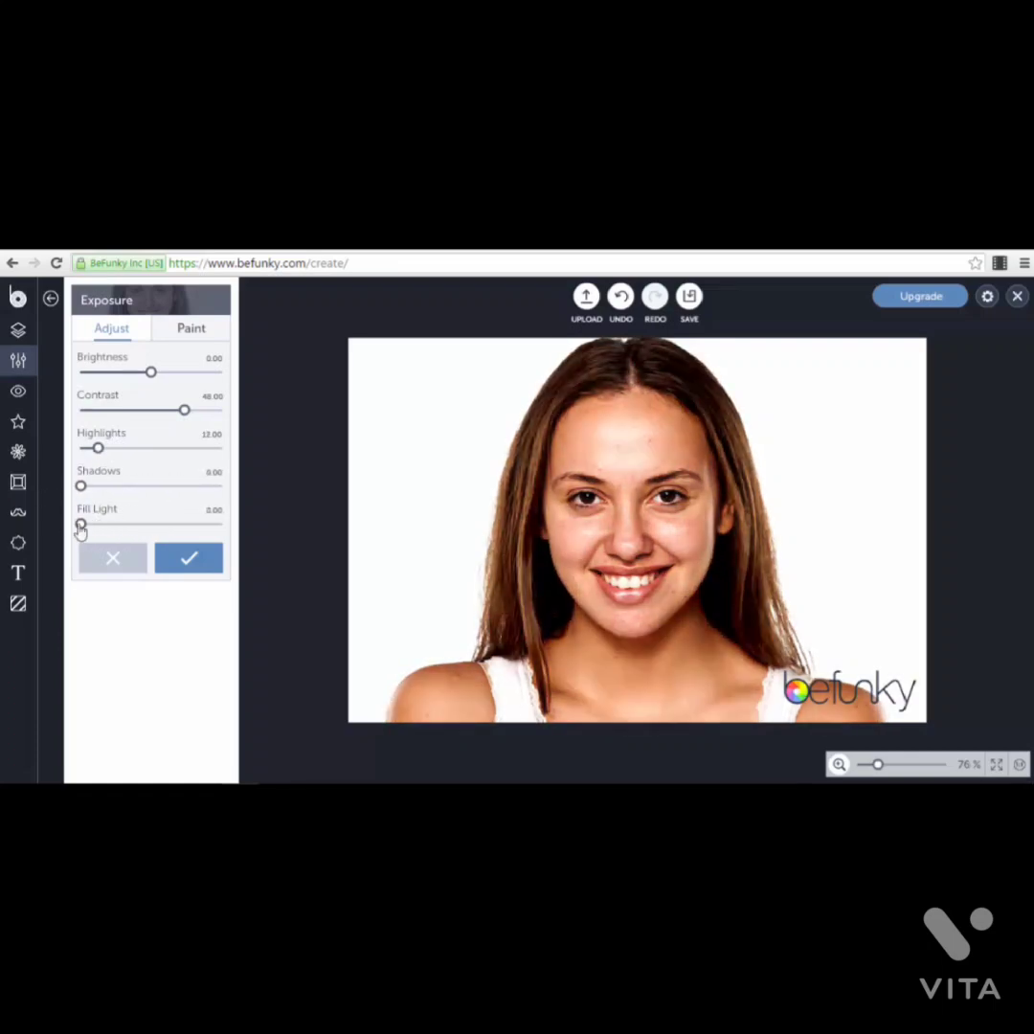
{"action": "left_click", "coordinate": [113, 560]}
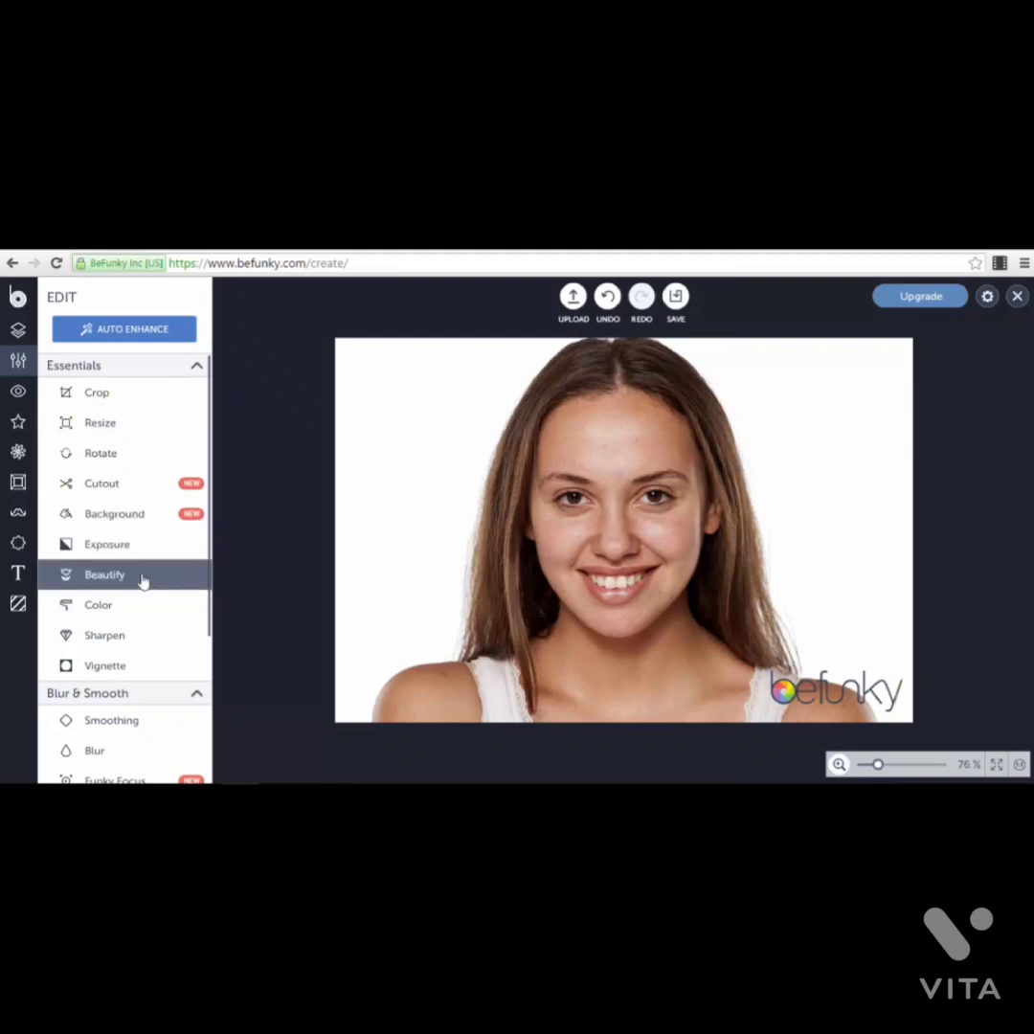
{"action": "left_click", "coordinate": [143, 574]}
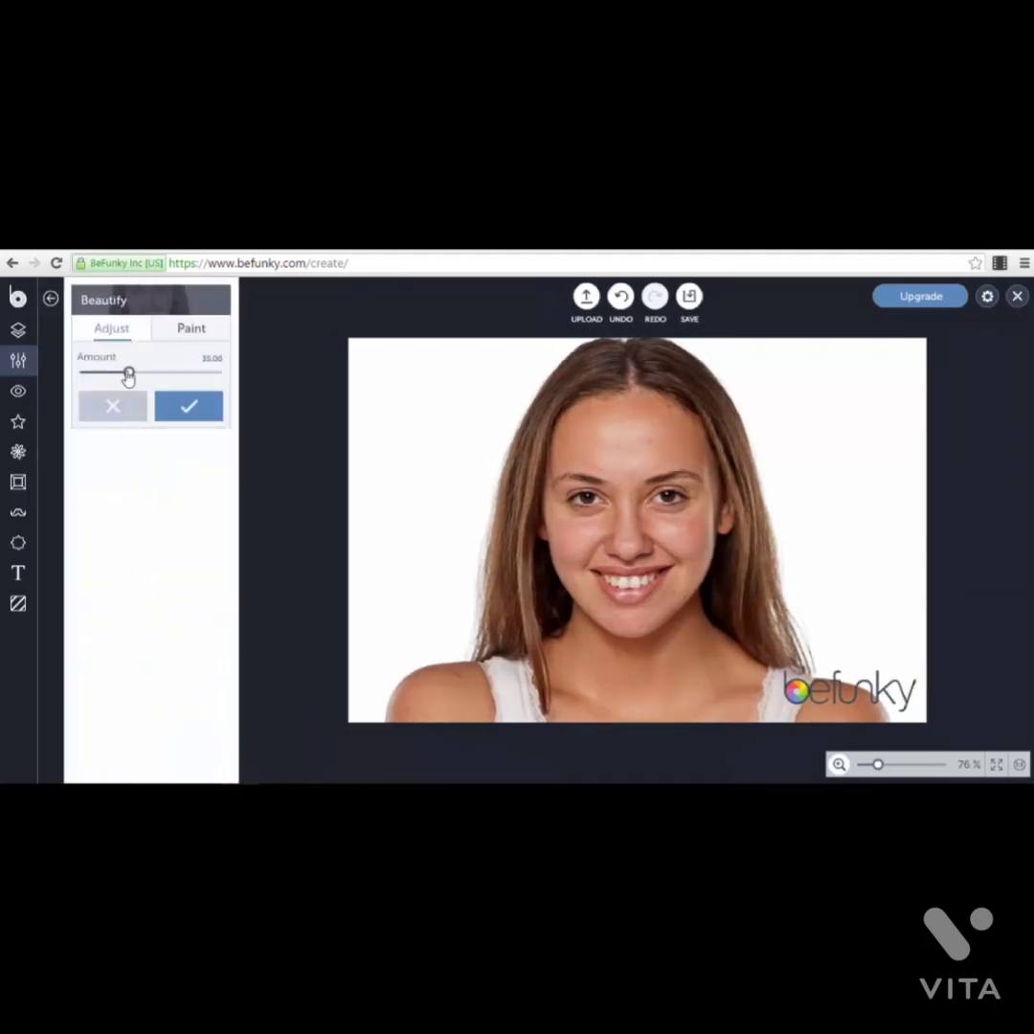
{"action": "mouse_move", "coordinate": [129, 372]}
{"action": "left_mouse_down"}
{"action": "mouse_move", "coordinate": [187, 383]}
{"action": "mouse_move", "coordinate": [108, 373]}
{"action": "mouse_move", "coordinate": [162, 391]}
{"action": "mouse_move", "coordinate": [137, 393]}
{"action": "left_mouse_up"}
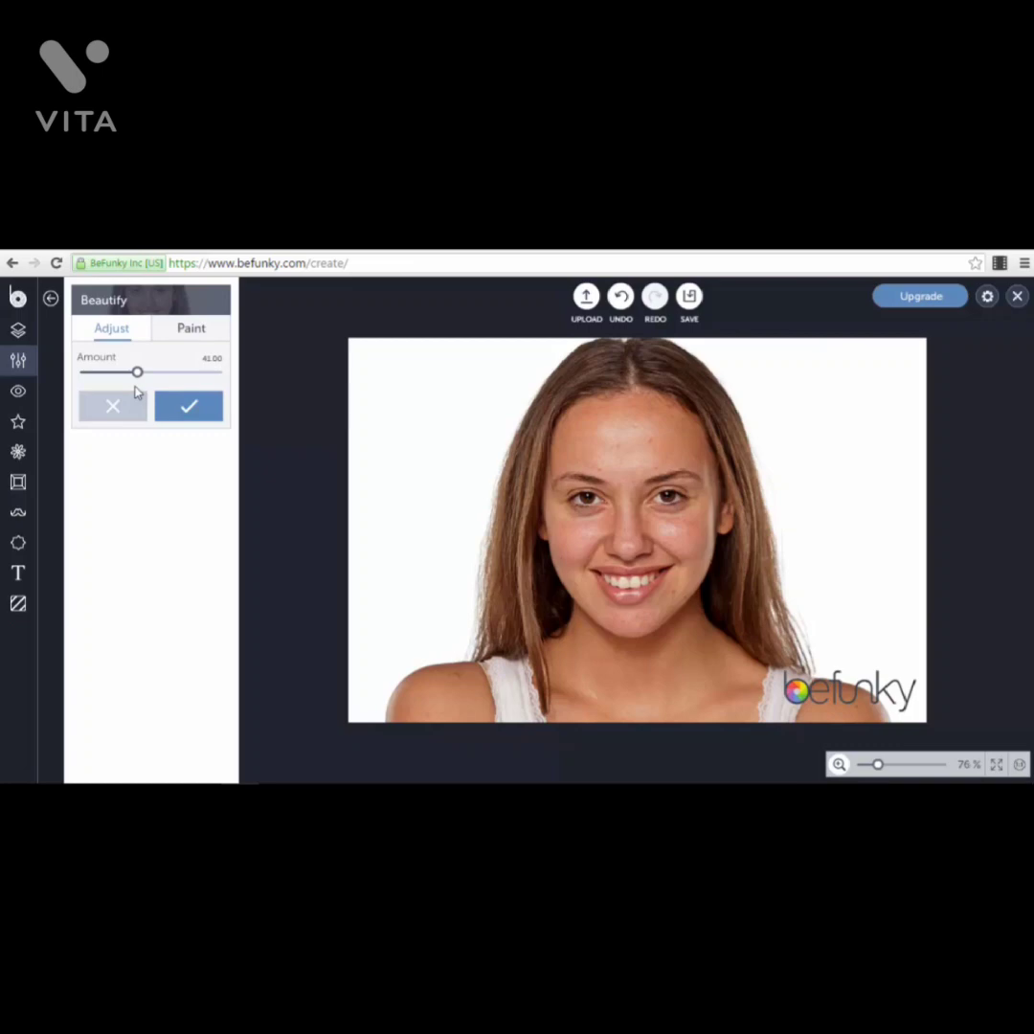
{"action": "left_click", "coordinate": [123, 409]}
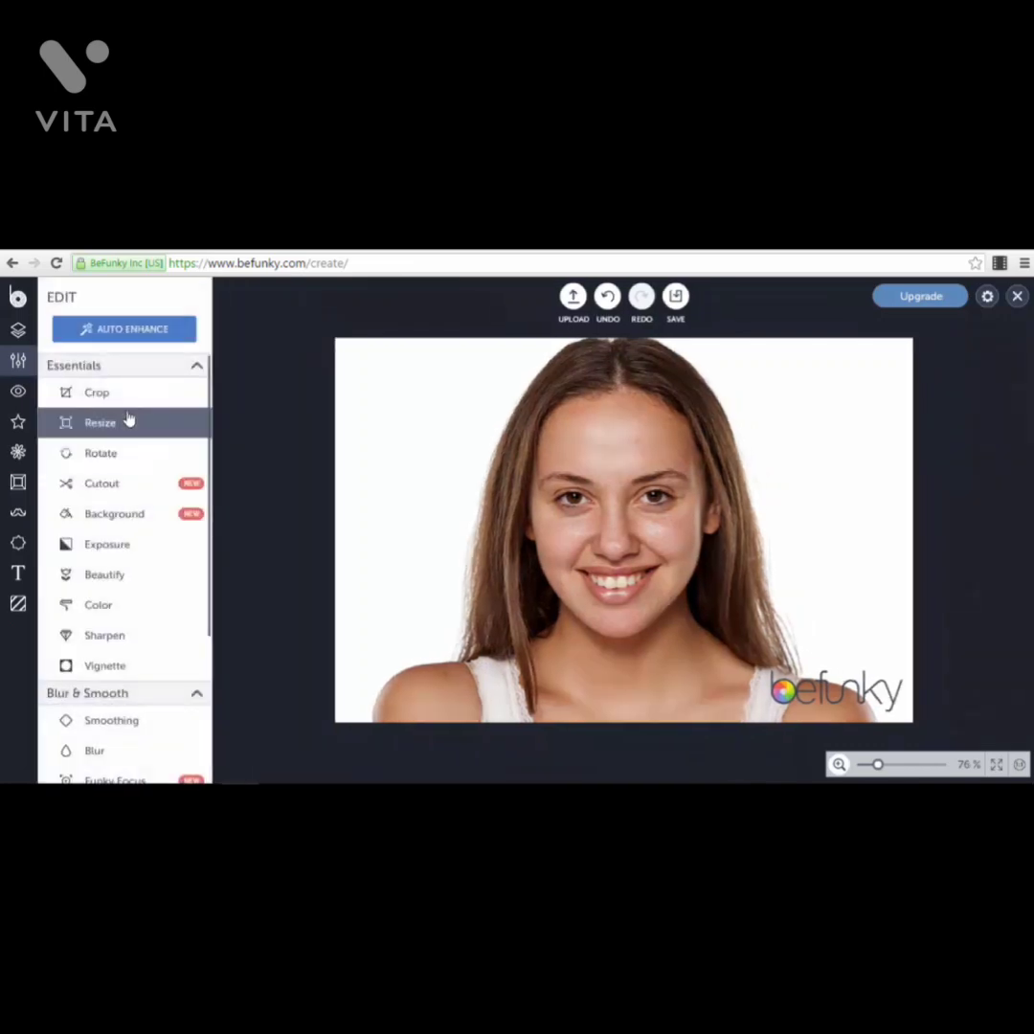
{"action": "left_click", "coordinate": [117, 605]}
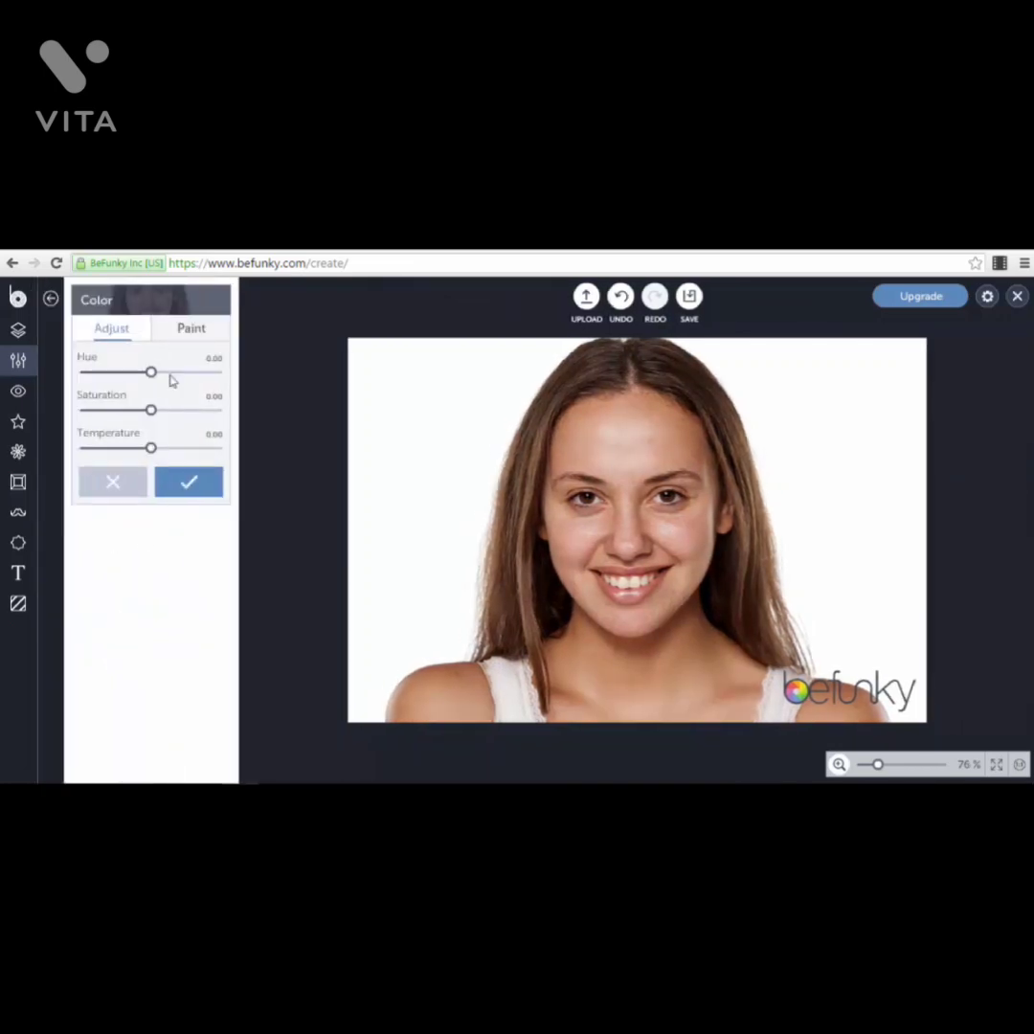
{"action": "left_click_drag", "start_coordinate": [150, 383], "coordinate": [101, 466]}
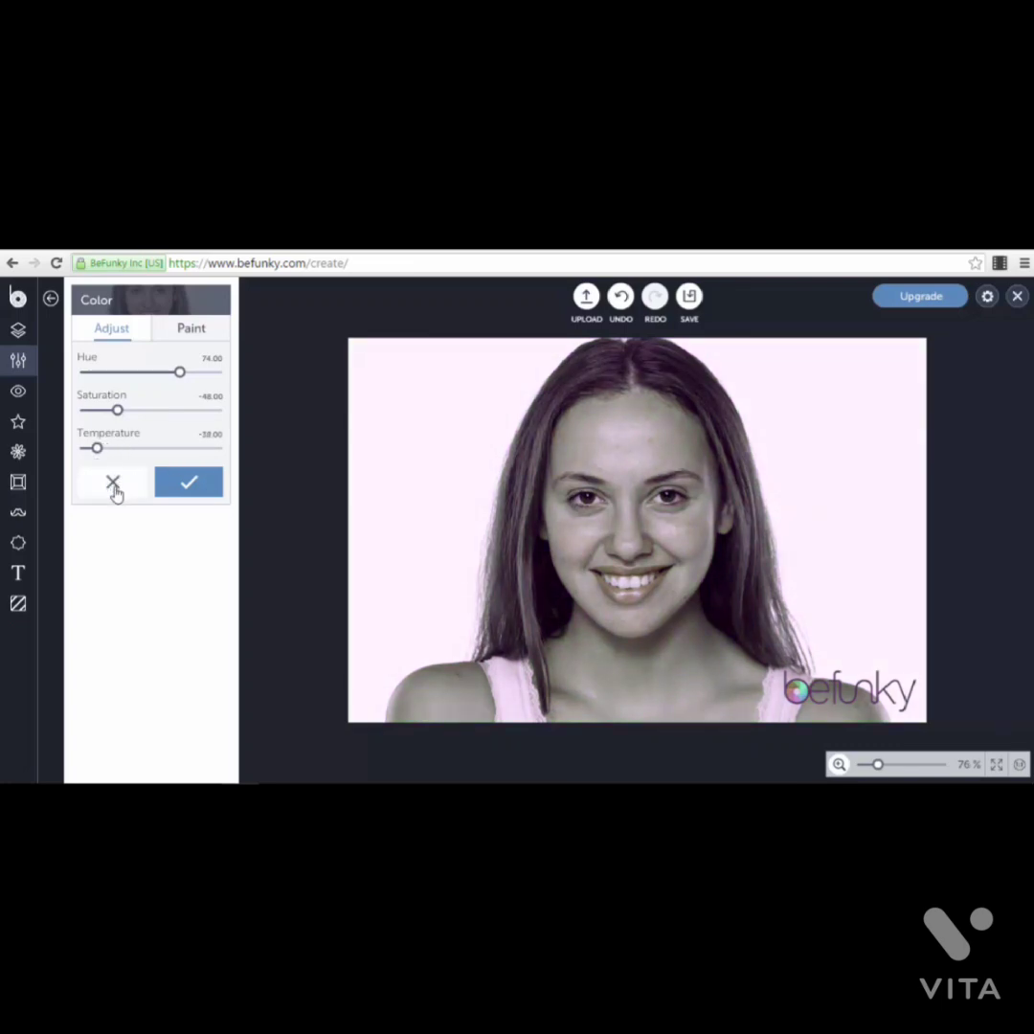
{"action": "left_click", "coordinate": [112, 486]}
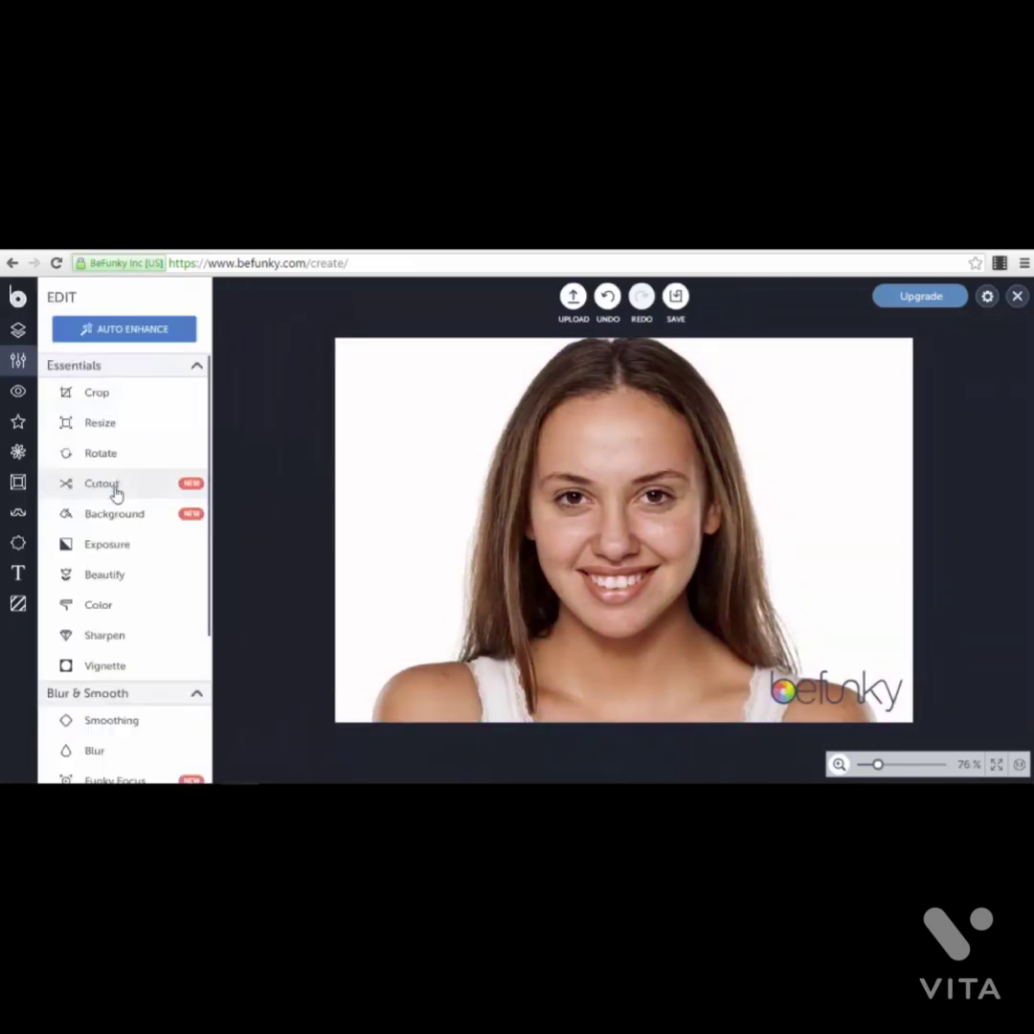
{"action": "left_click", "coordinate": [105, 635]}
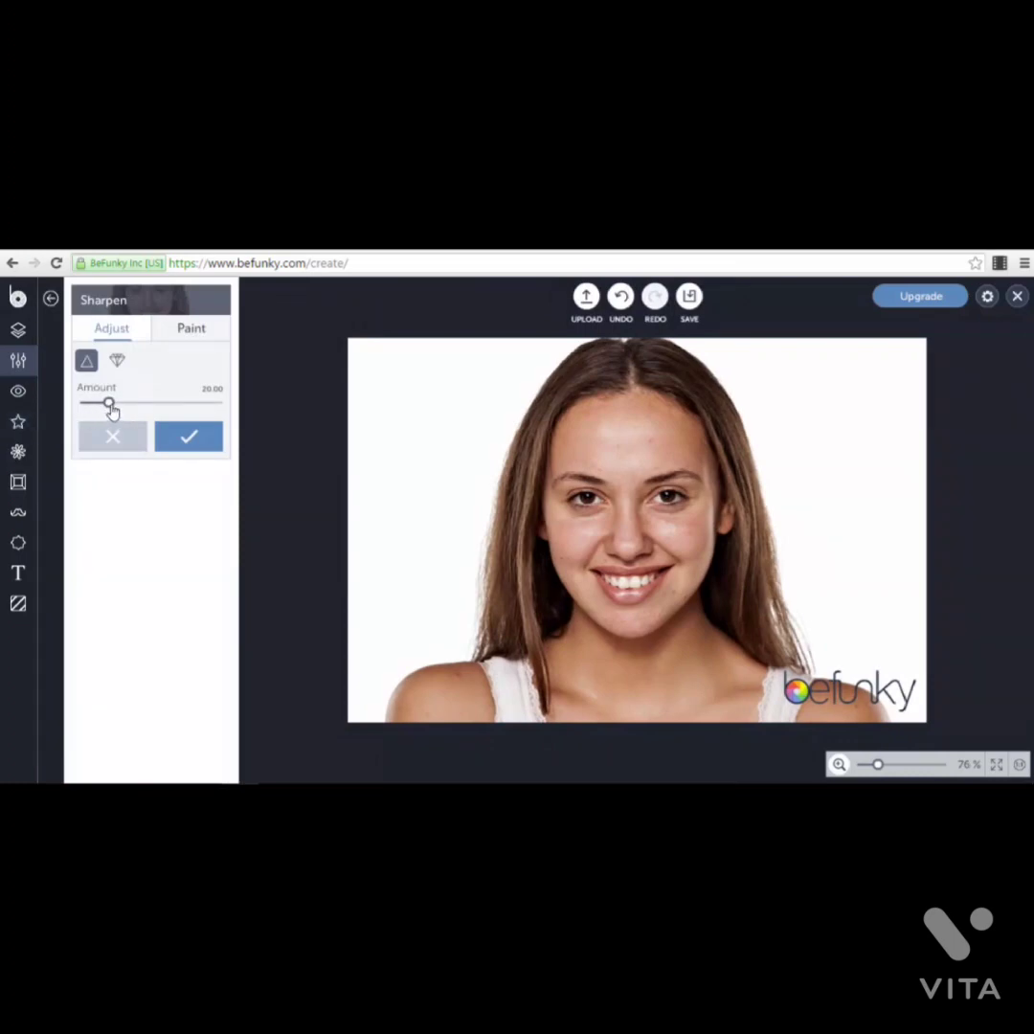
{"action": "left_click_drag", "start_coordinate": [111, 410], "coordinate": [198, 423]}
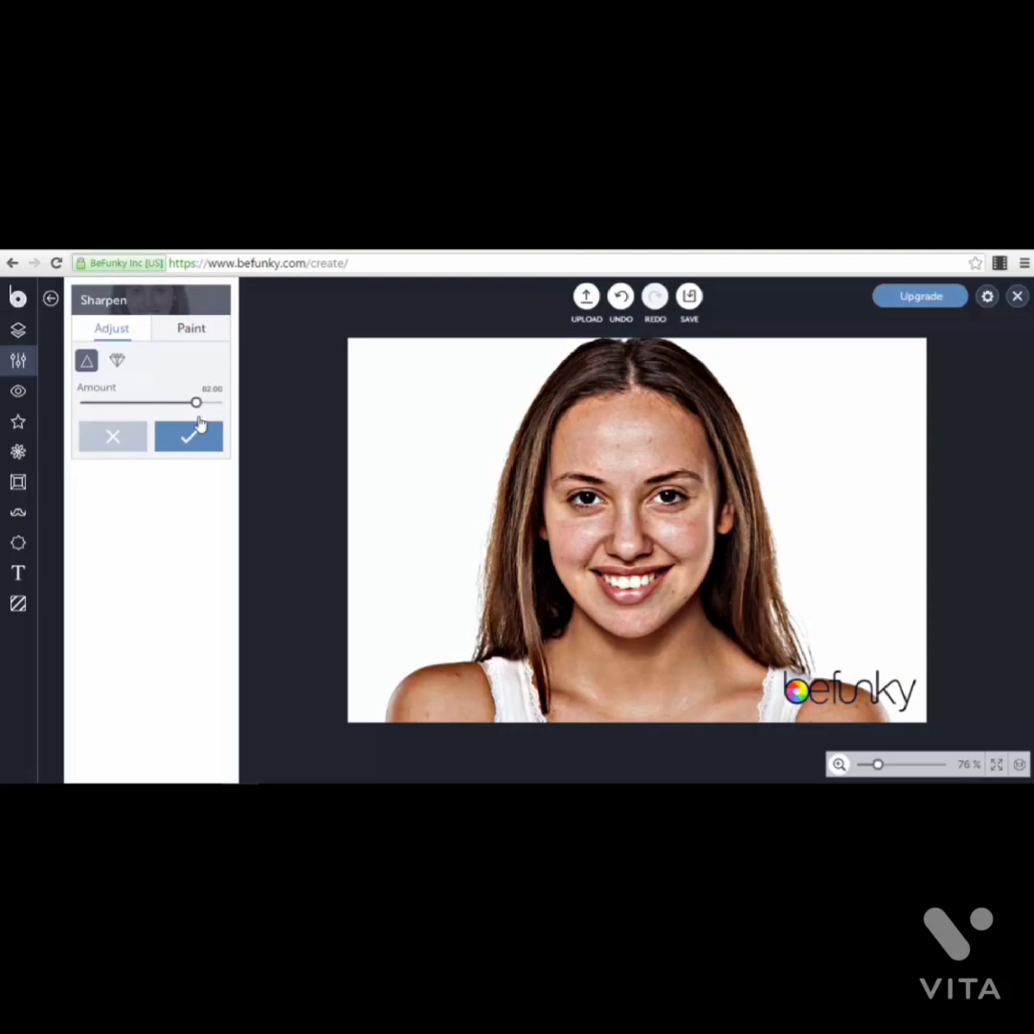
{"action": "left_click", "coordinate": [118, 438]}
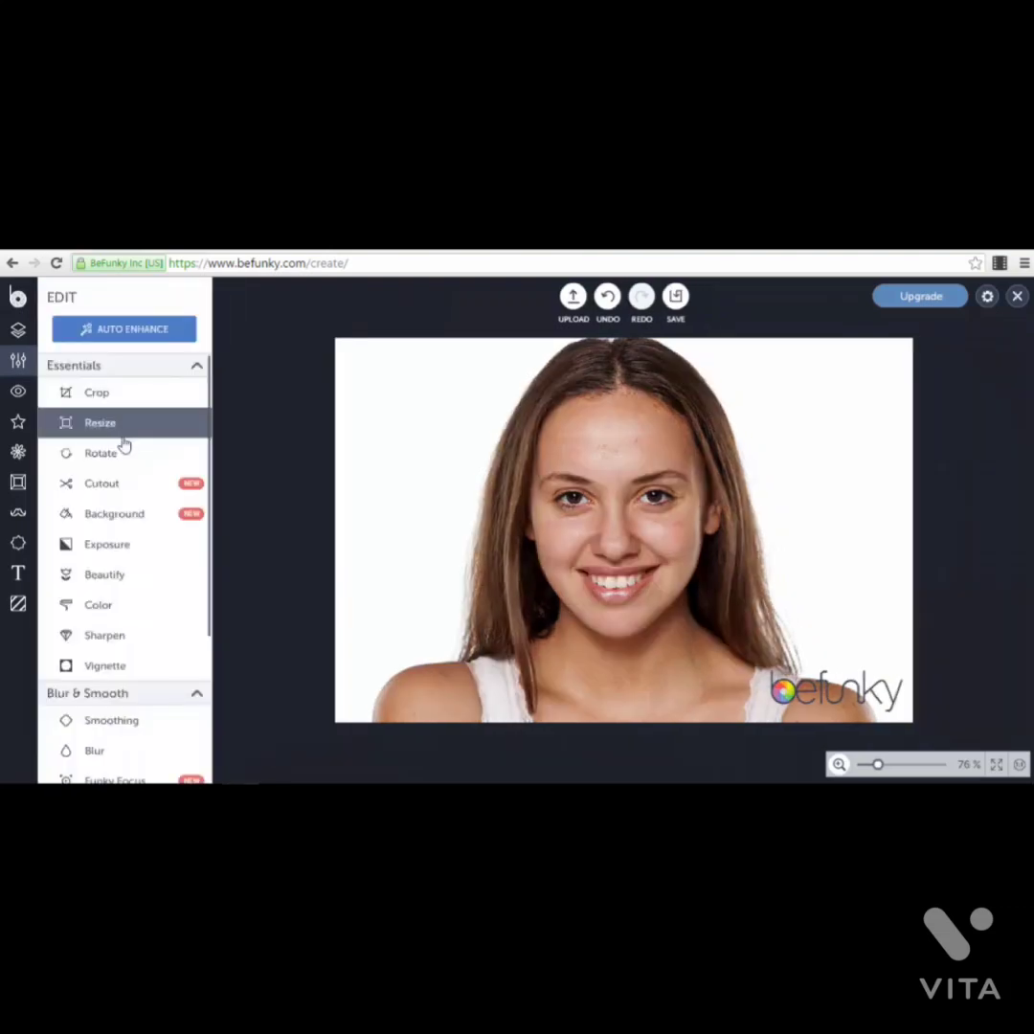
{"action": "left_click", "coordinate": [139, 668]}
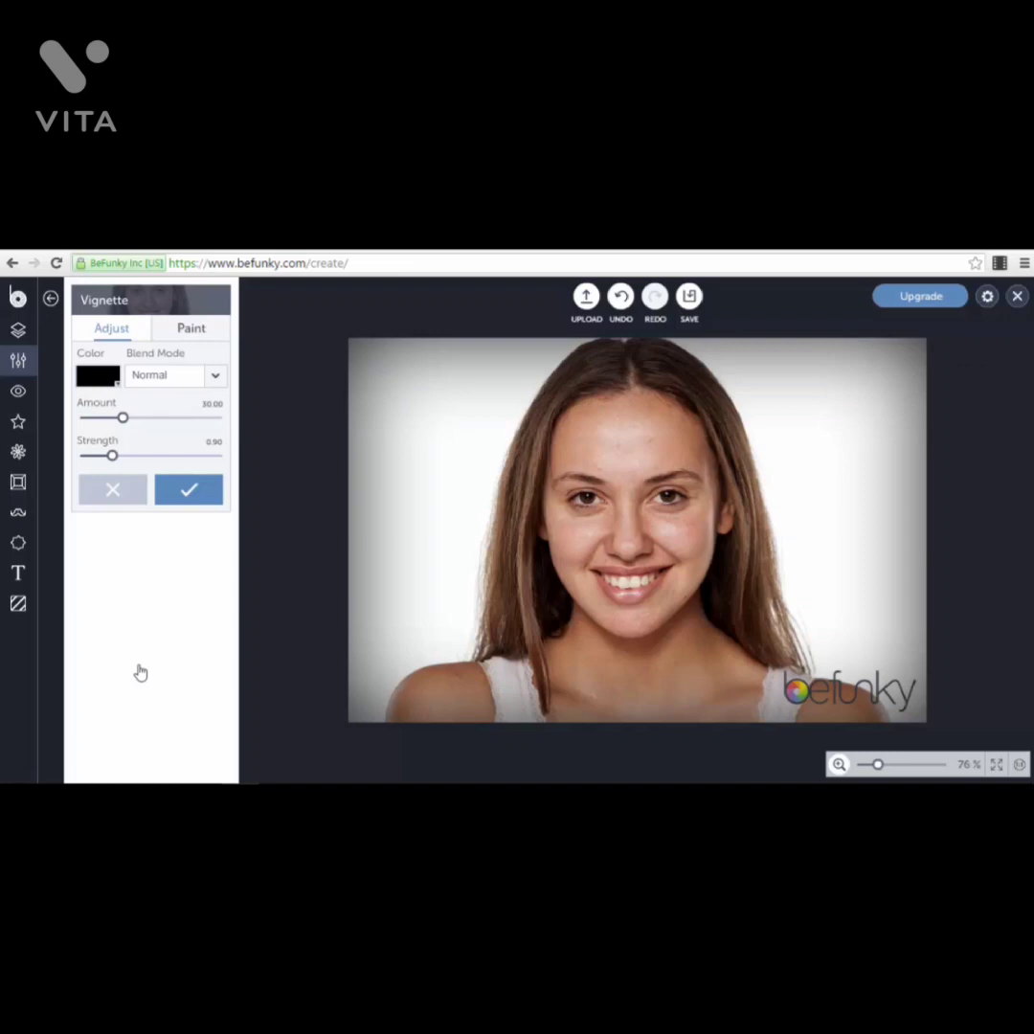
{"action": "left_click", "coordinate": [122, 489]}
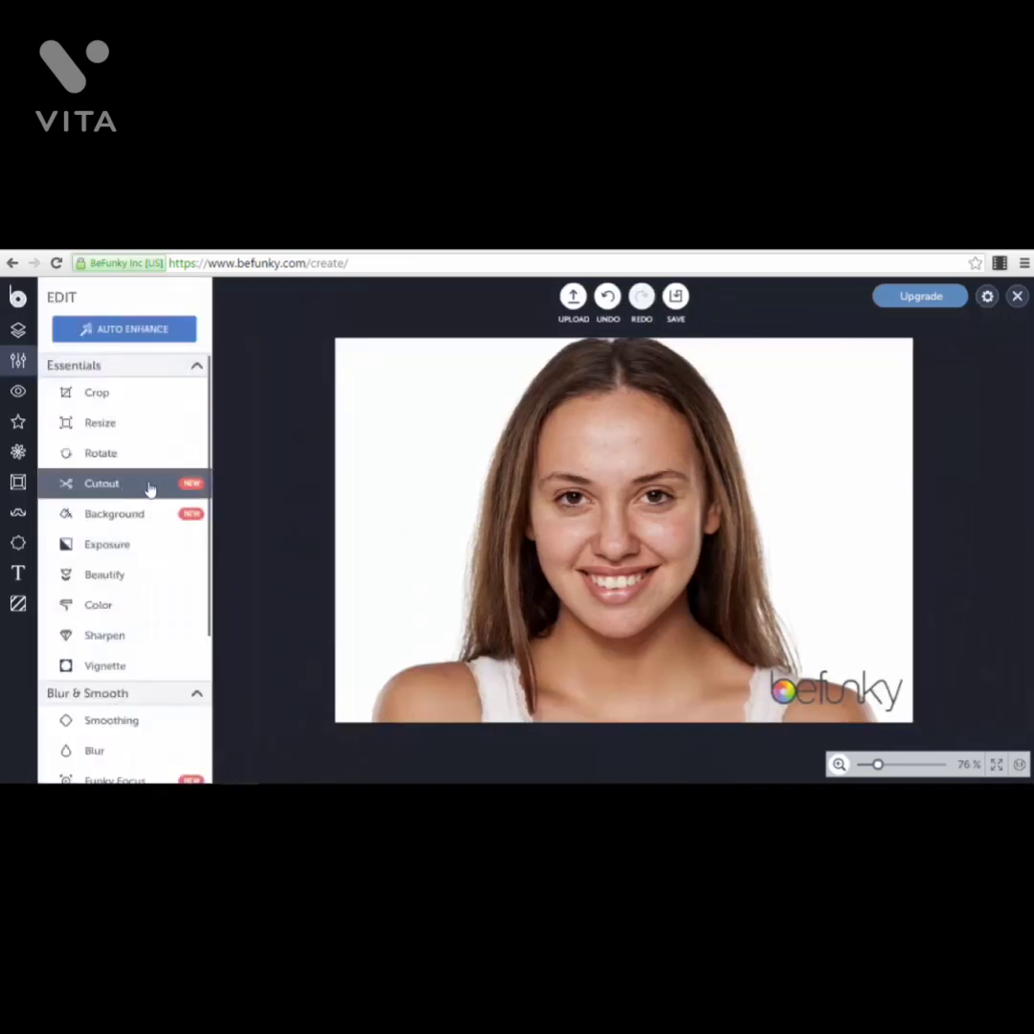
{"action": "scroll", "coordinate": [131, 593], "scroll_direction": "down", "scroll_amount": 1}
{"action": "scroll", "coordinate": [131, 595], "scroll_direction": "down", "scroll_amount": 1}
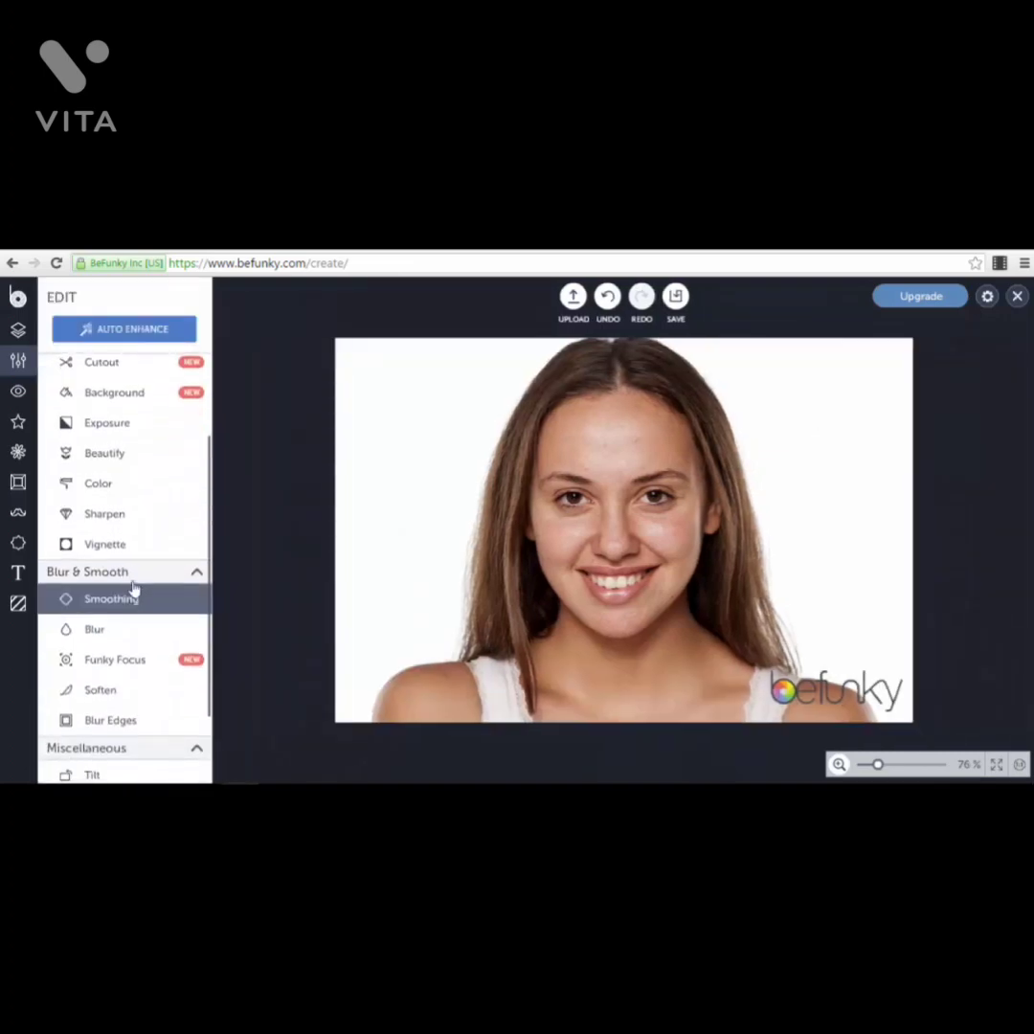
{"action": "left_click", "coordinate": [178, 608]}
{"action": "left_click_drag", "start_coordinate": [137, 372], "coordinate": [187, 393]}
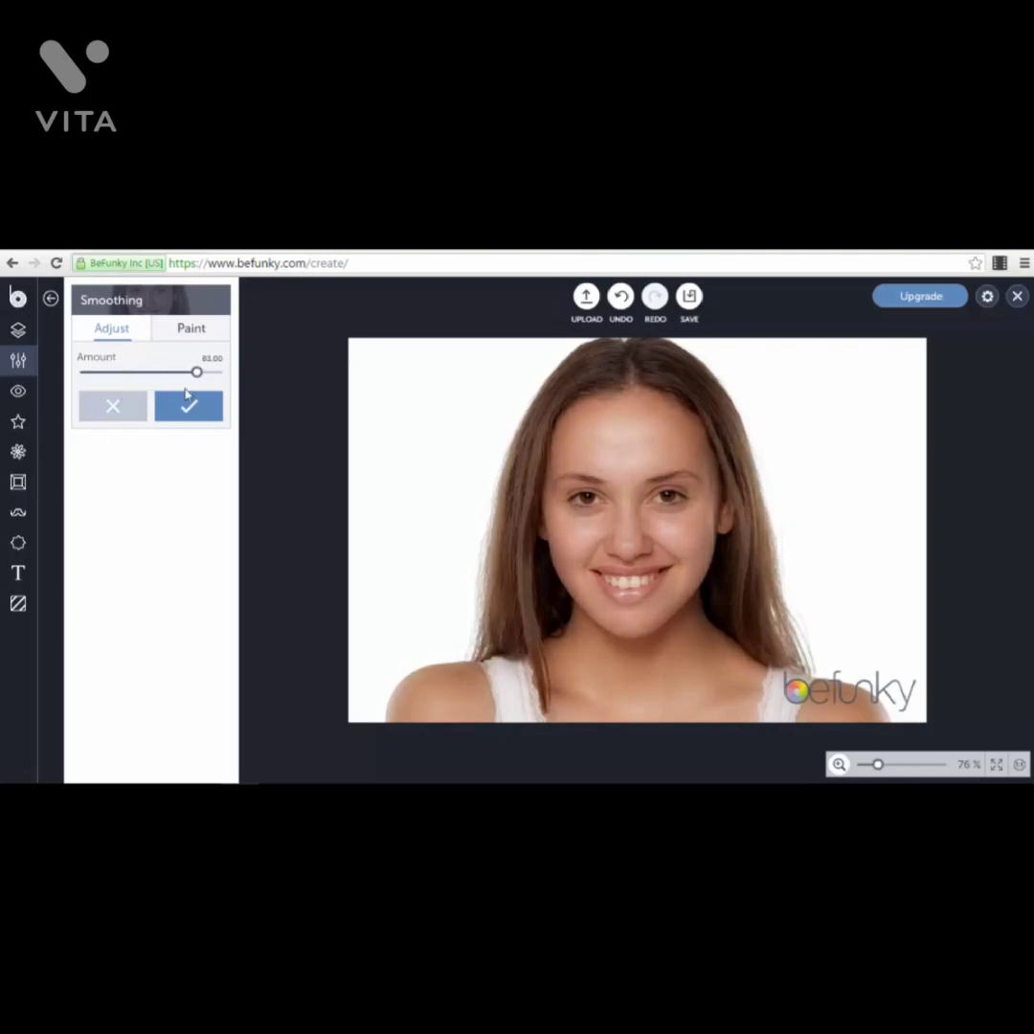
{"action": "left_click", "coordinate": [103, 418]}
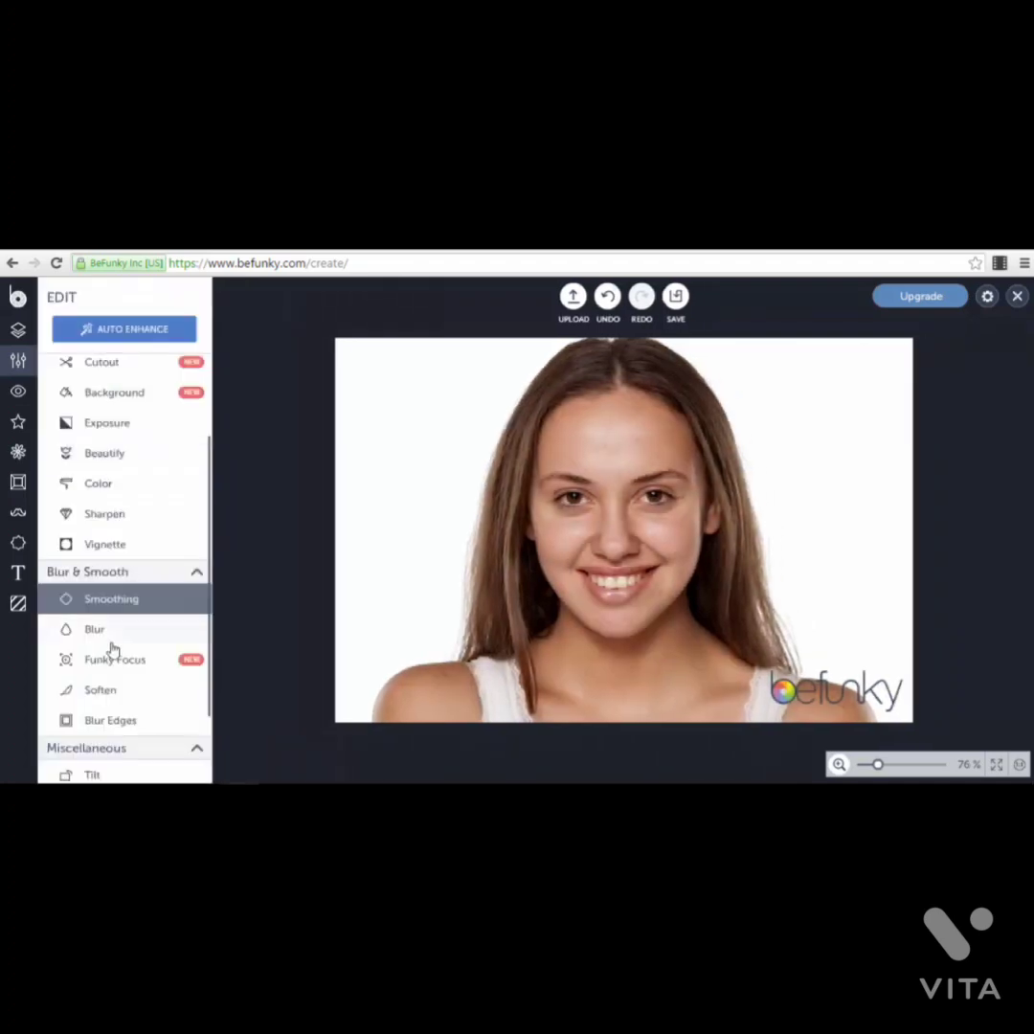
{"action": "left_click", "coordinate": [113, 636]}
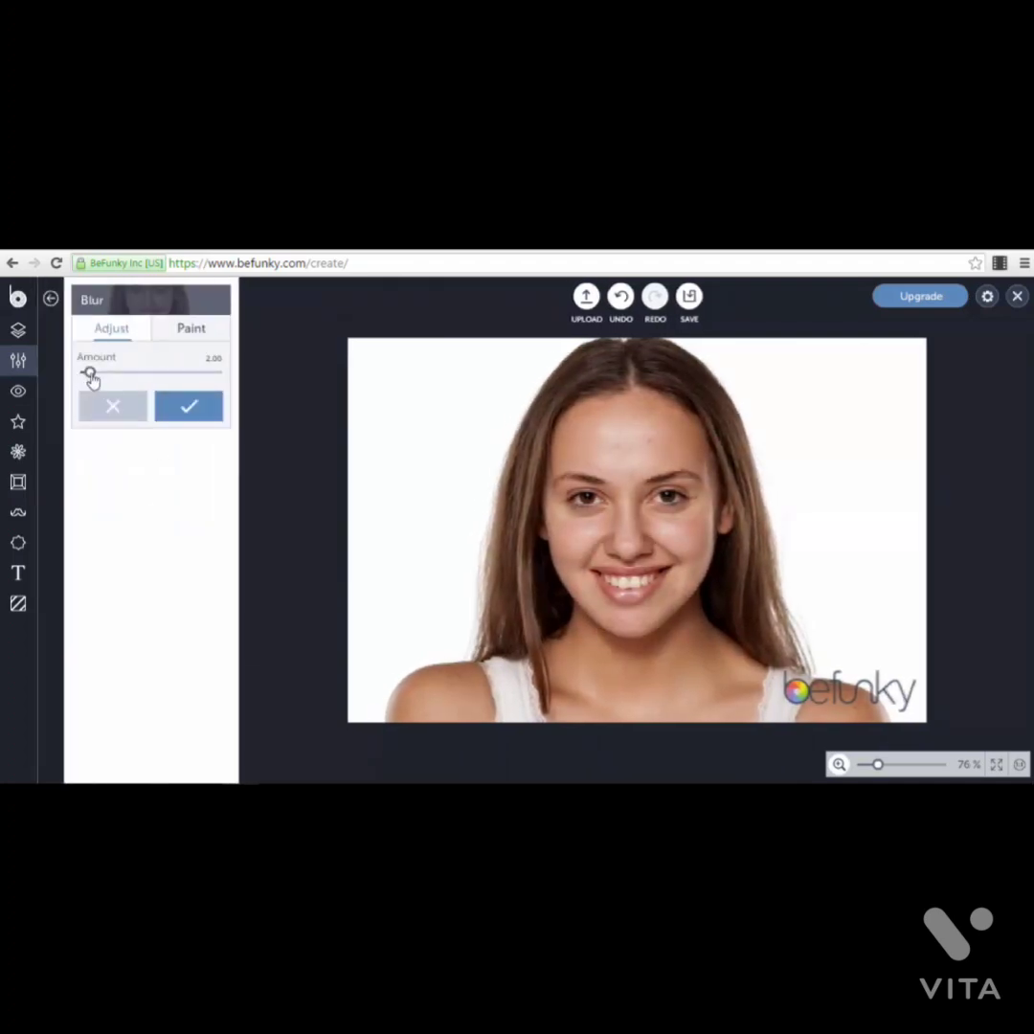
{"action": "mouse_move", "coordinate": [140, 375]}
{"action": "left_mouse_down"}
{"action": "mouse_move", "coordinate": [157, 373]}
{"action": "mouse_move", "coordinate": [140, 373]}
{"action": "left_mouse_up"}
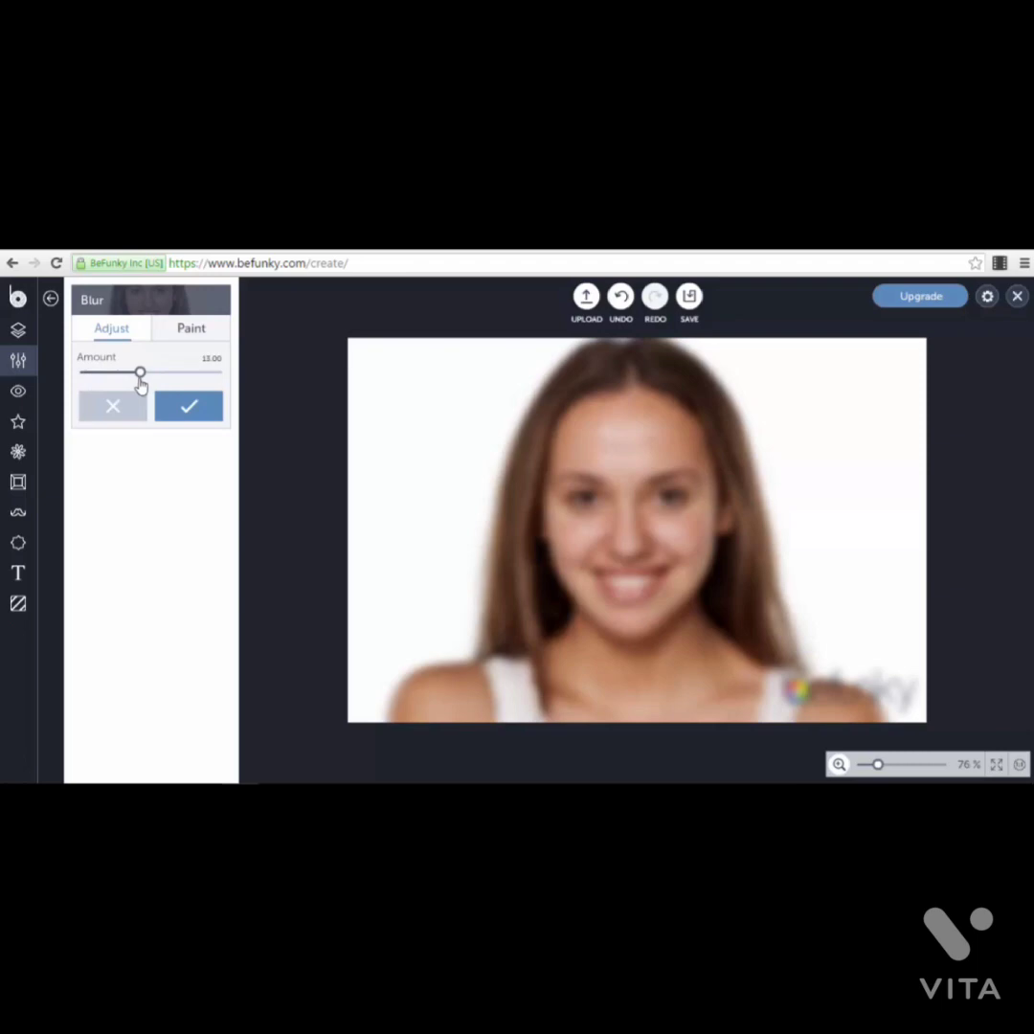
{"action": "left_click", "coordinate": [124, 415]}
{"action": "scroll", "coordinate": [134, 628], "scroll_direction": "down", "scroll_amount": 2}
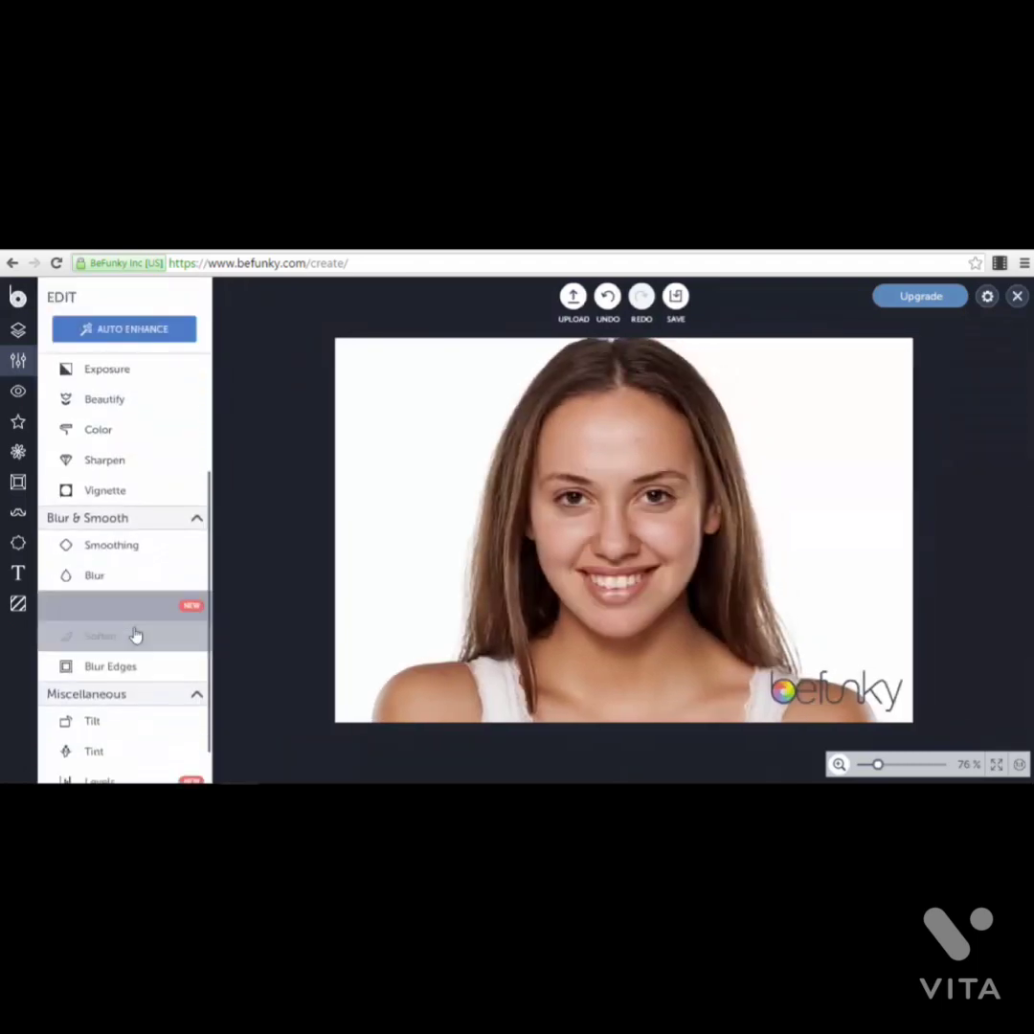
{"action": "left_click", "coordinate": [127, 600]}
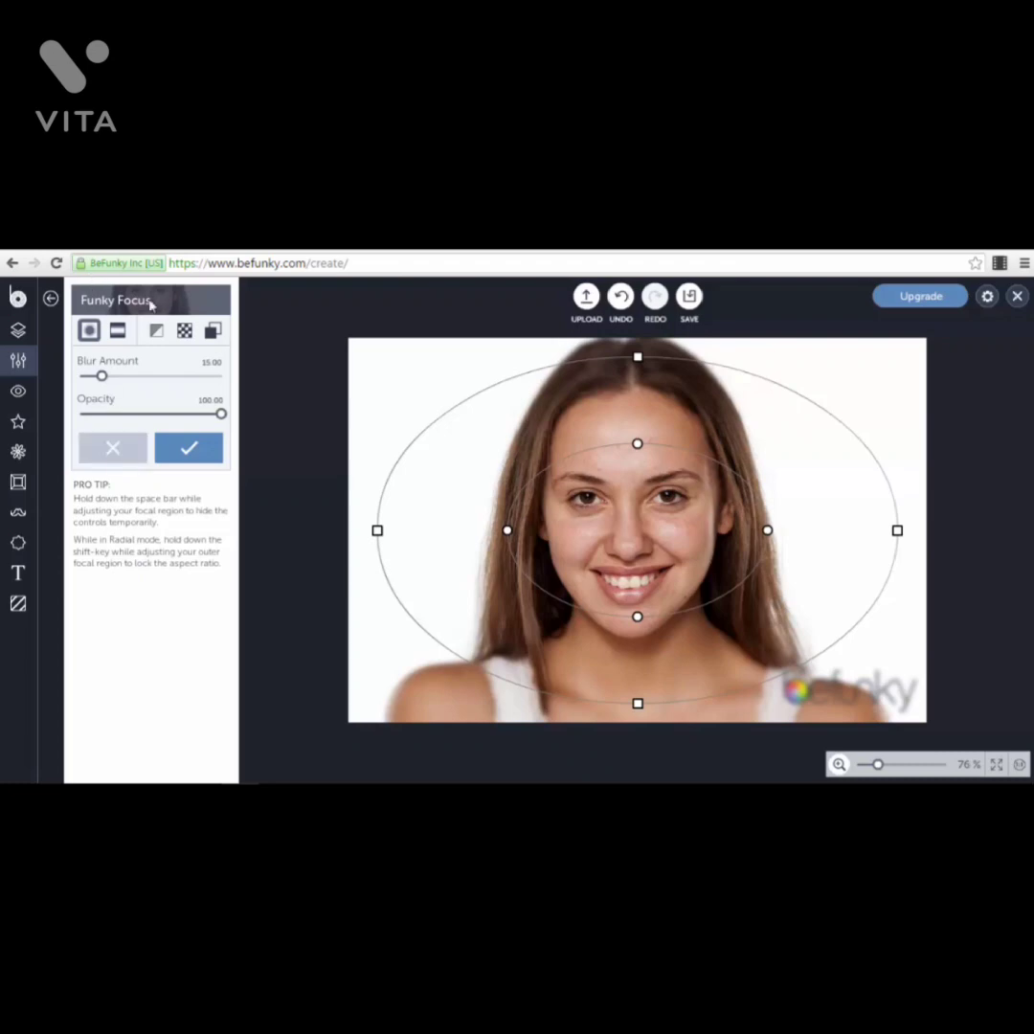
{"action": "mouse_move", "coordinate": [120, 378]}
{"action": "left_mouse_down"}
{"action": "mouse_move", "coordinate": [139, 378]}
{"action": "mouse_move", "coordinate": [129, 376]}
{"action": "left_mouse_up"}
{"action": "left_click_drag", "start_coordinate": [638, 448], "coordinate": [637, 411]}
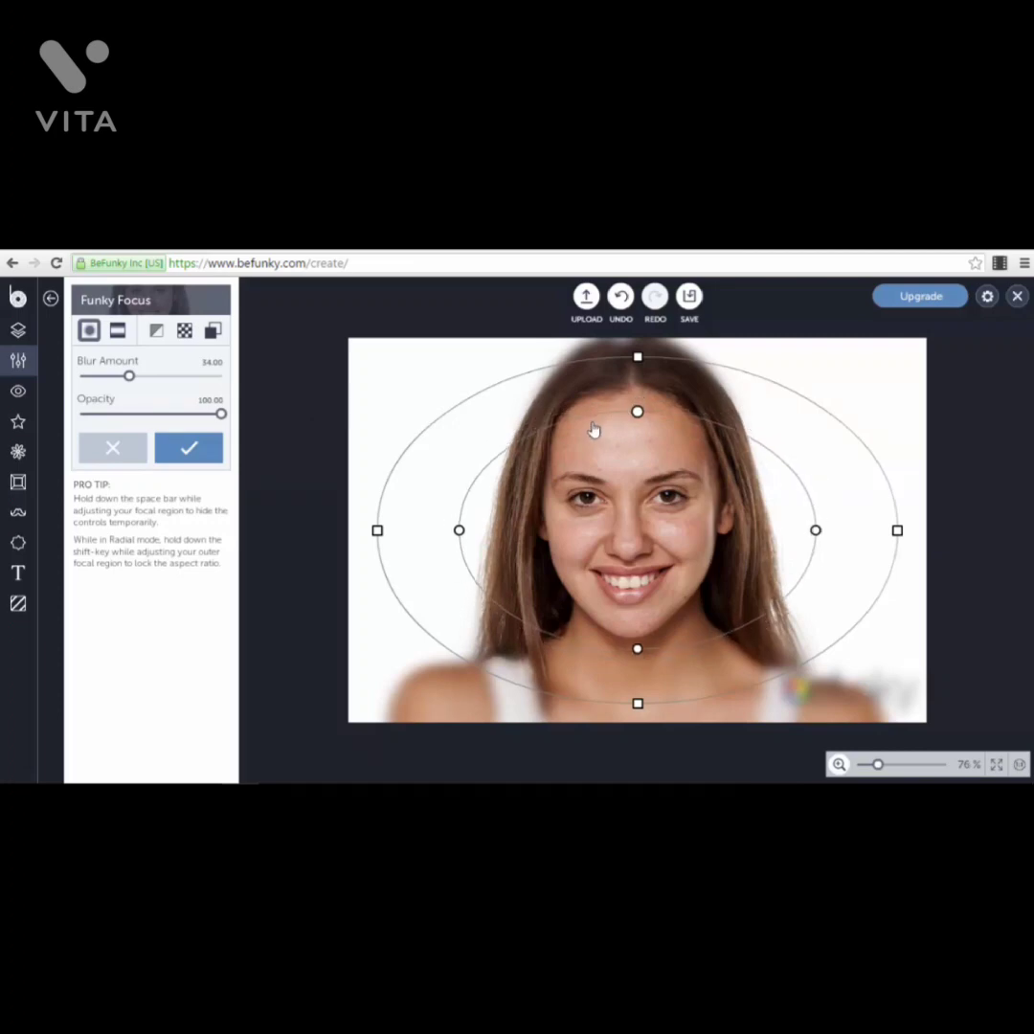
{"action": "left_click_drag", "start_coordinate": [637, 485], "coordinate": [636, 452]}
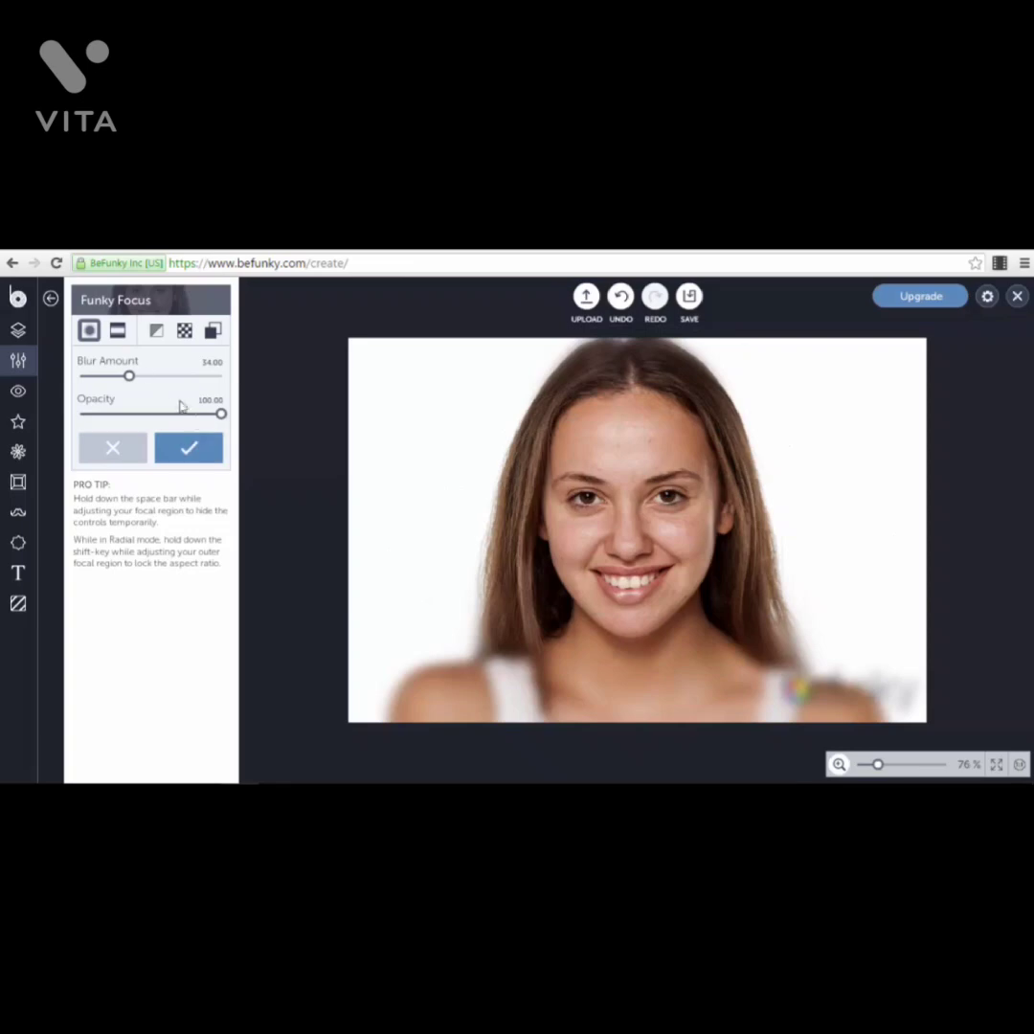
{"action": "left_click_drag", "start_coordinate": [129, 376], "coordinate": [116, 377]}
{"action": "left_click", "coordinate": [202, 463]}
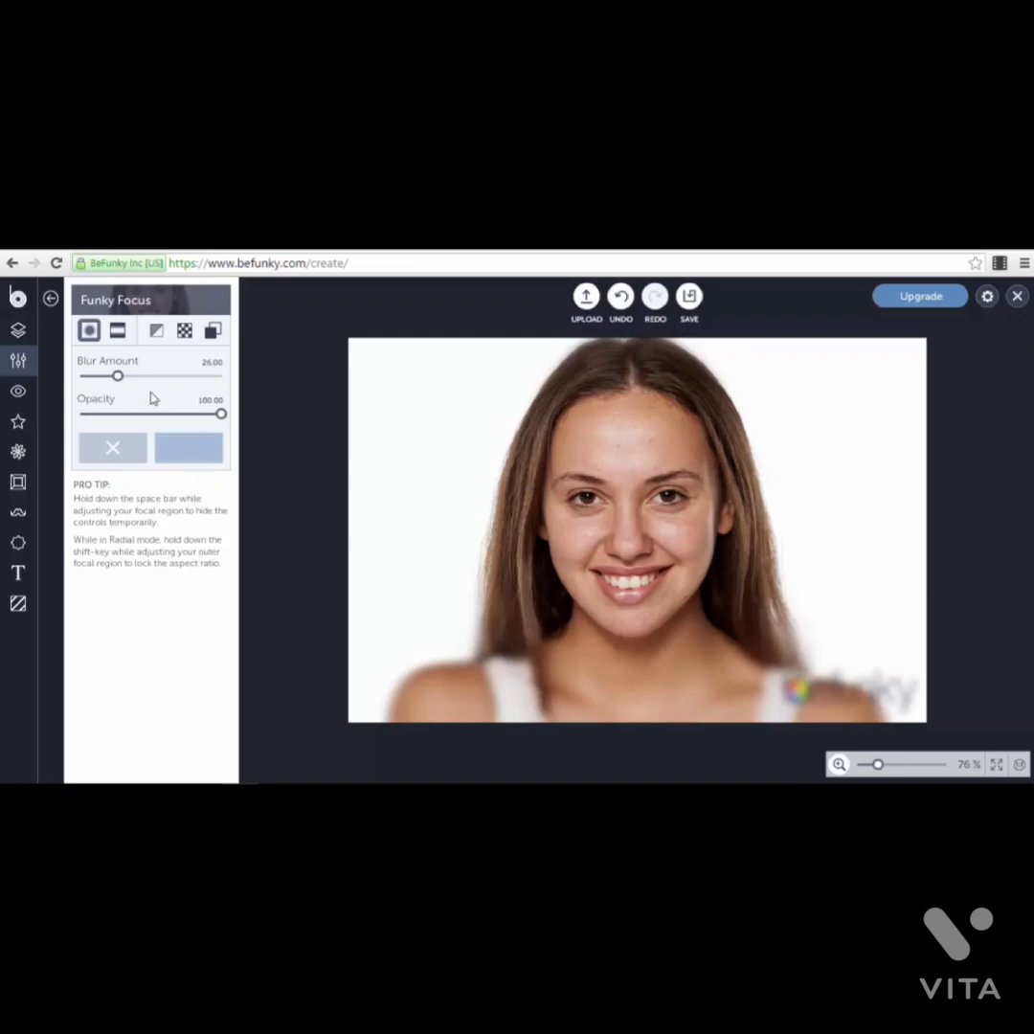
Step: Cancel the focus blur, then try Wrinkles at strength 72 and discard it
{"action": "left_click", "coordinate": [123, 455]}
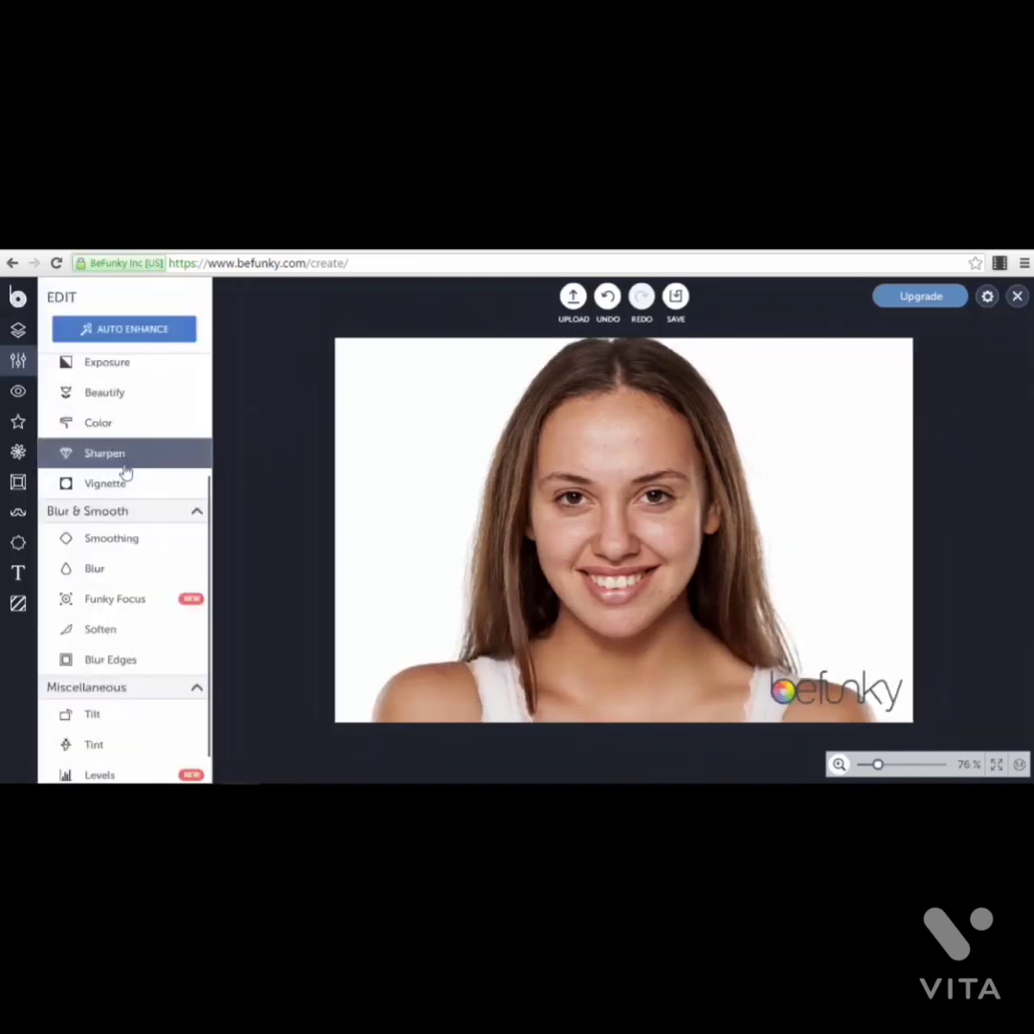
{"action": "scroll", "coordinate": [132, 605], "scroll_direction": "down", "scroll_amount": 1}
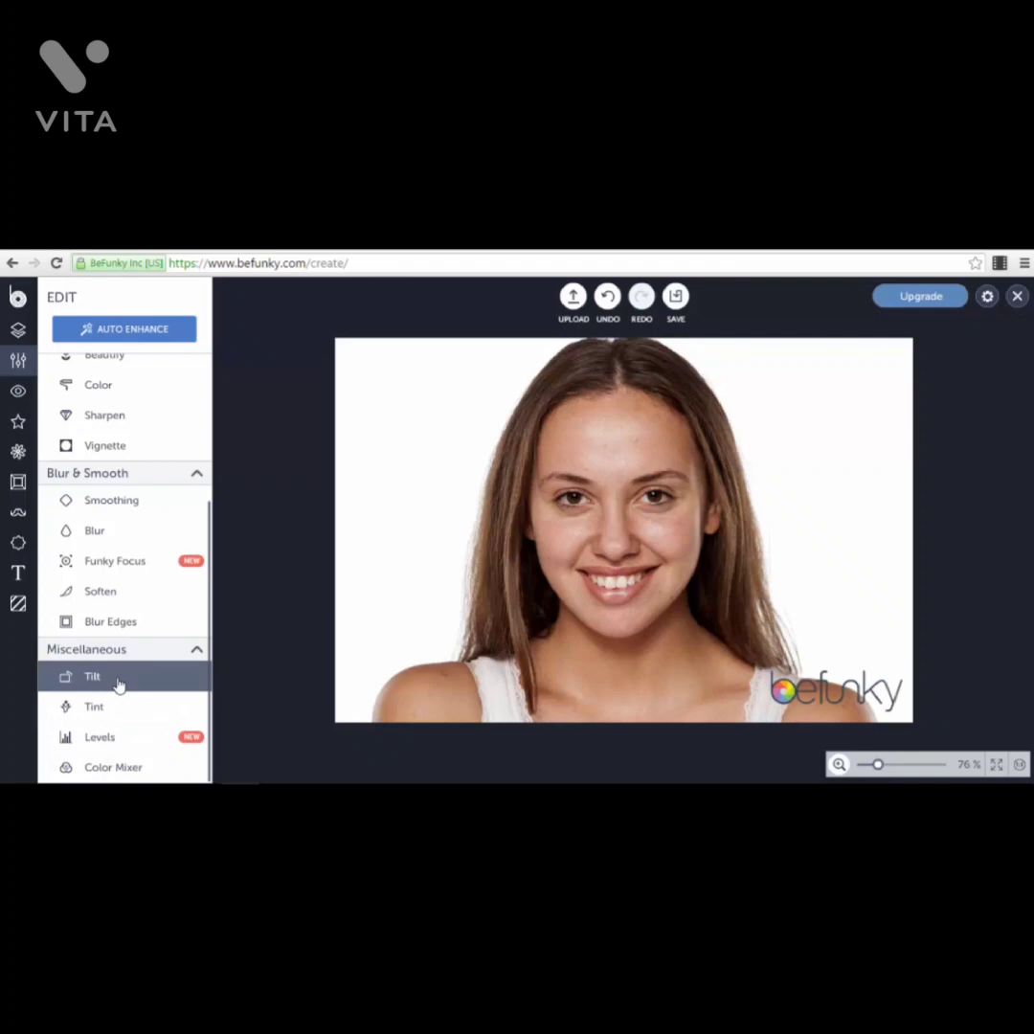
{"action": "left_click", "coordinate": [17, 395]}
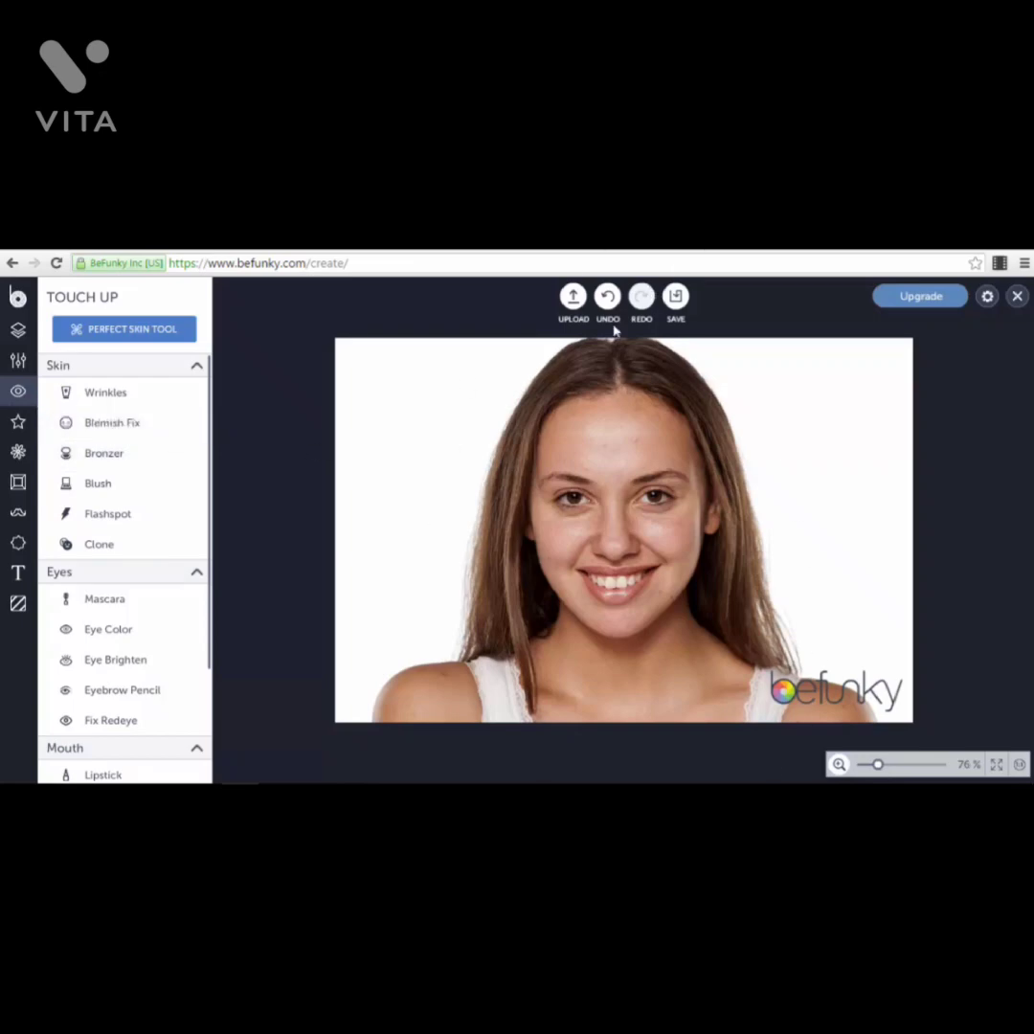
{"action": "left_click", "coordinate": [137, 393]}
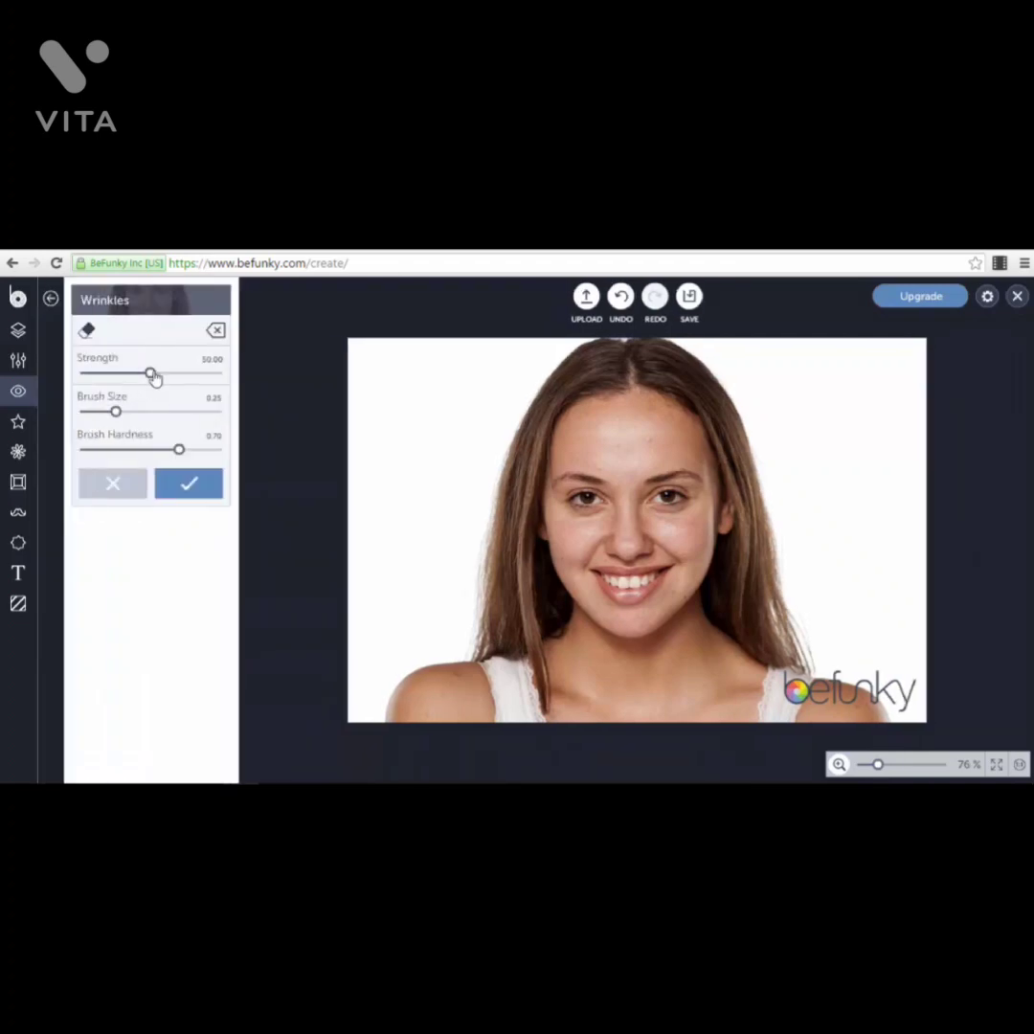
{"action": "mouse_move", "coordinate": [153, 376]}
{"action": "left_mouse_down"}
{"action": "mouse_move", "coordinate": [205, 375]}
{"action": "mouse_move", "coordinate": [165, 379]}
{"action": "left_mouse_up"}
{"action": "left_click", "coordinate": [114, 486]}
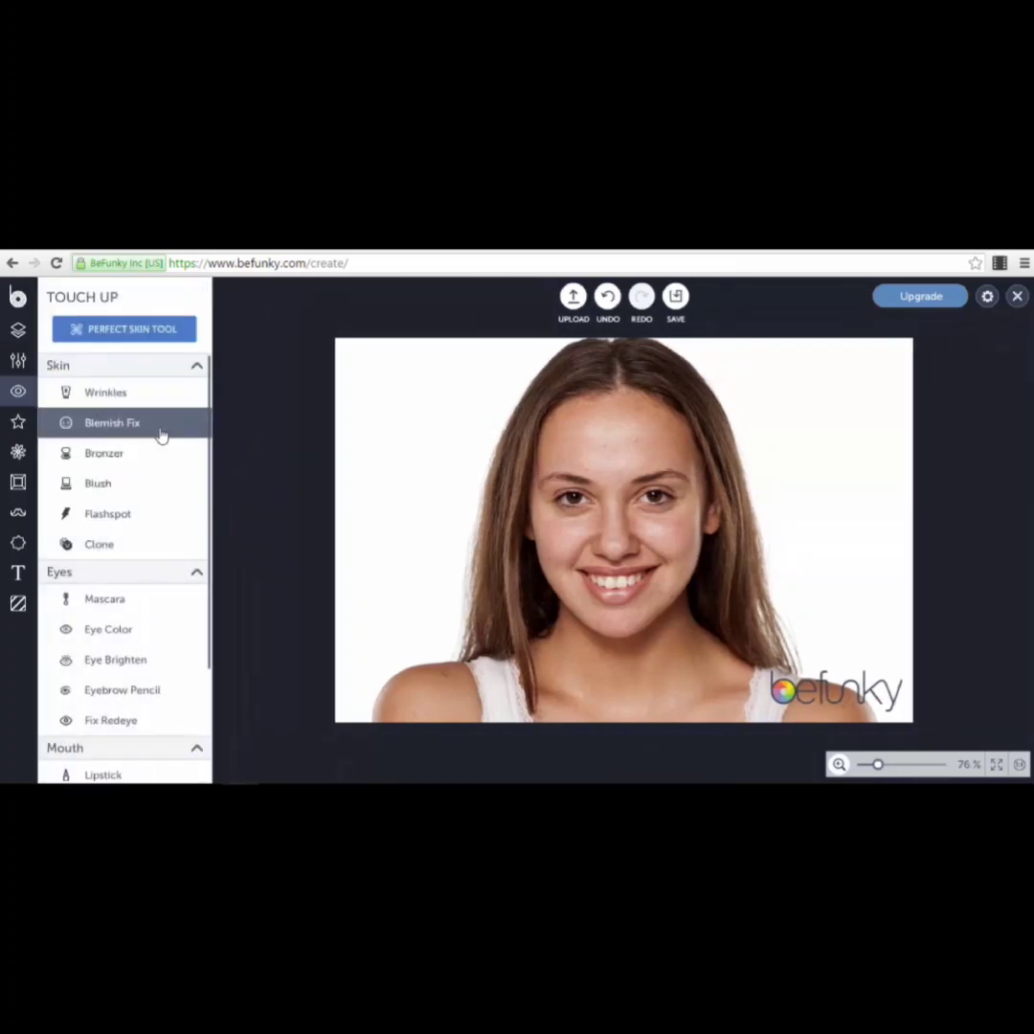
Step: Try Blemish Fix brush sizes down to 0.20, discard it, and open Bronzer
{"action": "left_click", "coordinate": [161, 436]}
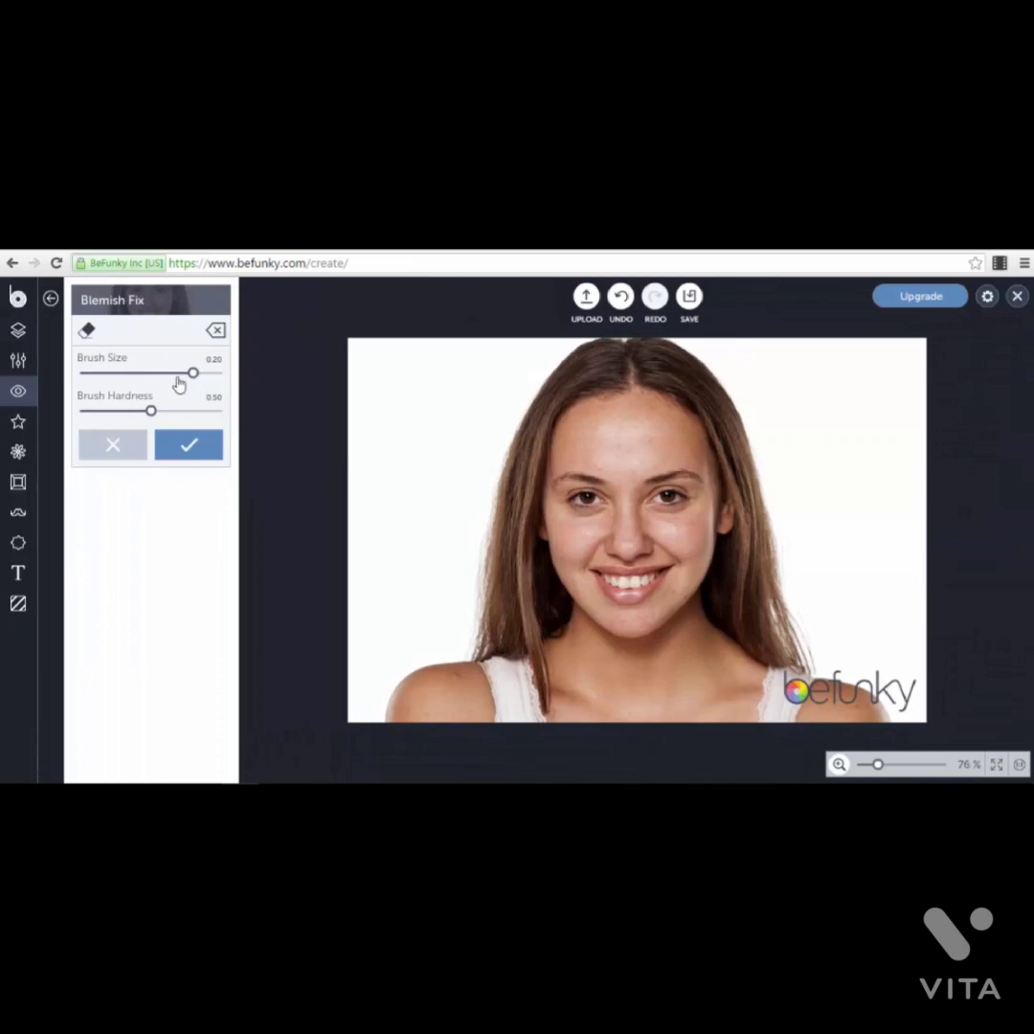
{"action": "mouse_move", "coordinate": [178, 377]}
{"action": "left_mouse_down"}
{"action": "mouse_move", "coordinate": [120, 382]}
{"action": "mouse_move", "coordinate": [192, 375]}
{"action": "mouse_move", "coordinate": [191, 412]}
{"action": "mouse_move", "coordinate": [115, 412]}
{"action": "left_mouse_up"}
{"action": "left_click", "coordinate": [115, 448]}
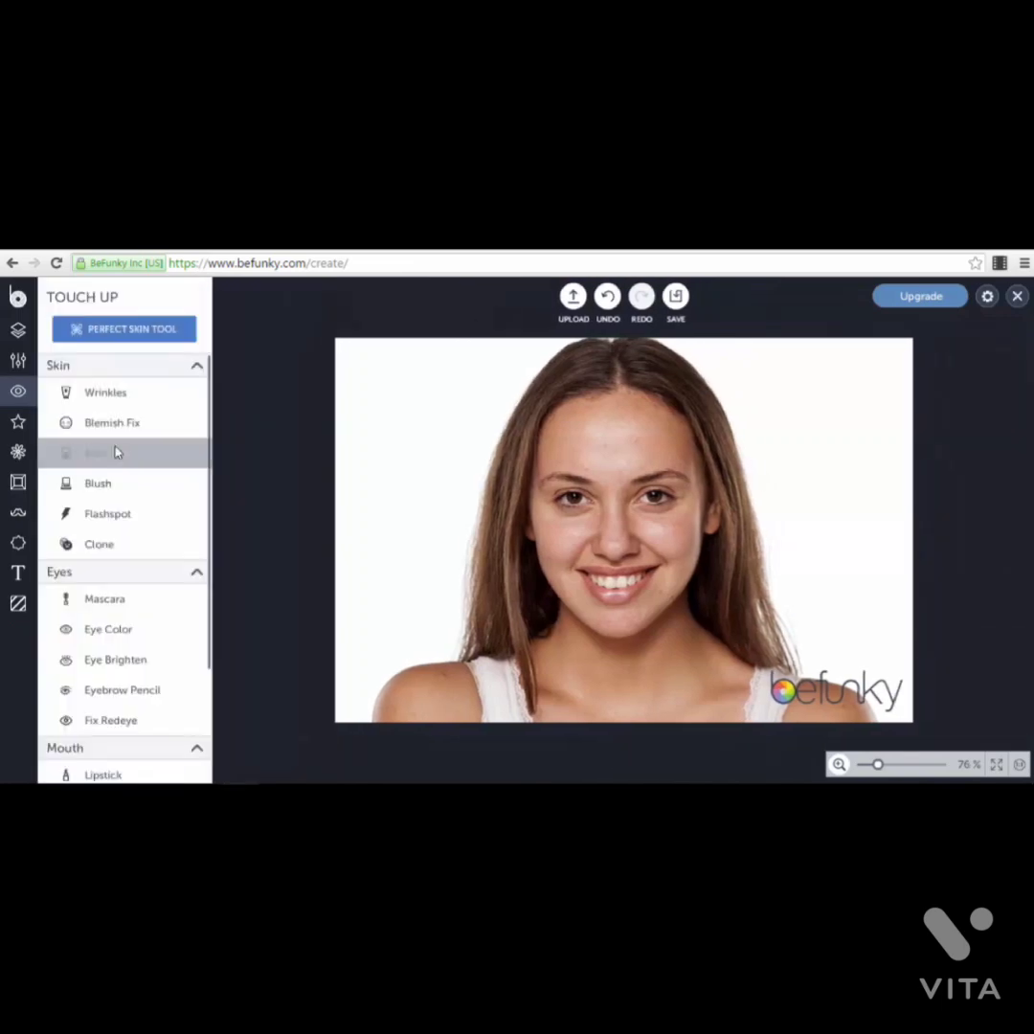
{"action": "left_click", "coordinate": [146, 459]}
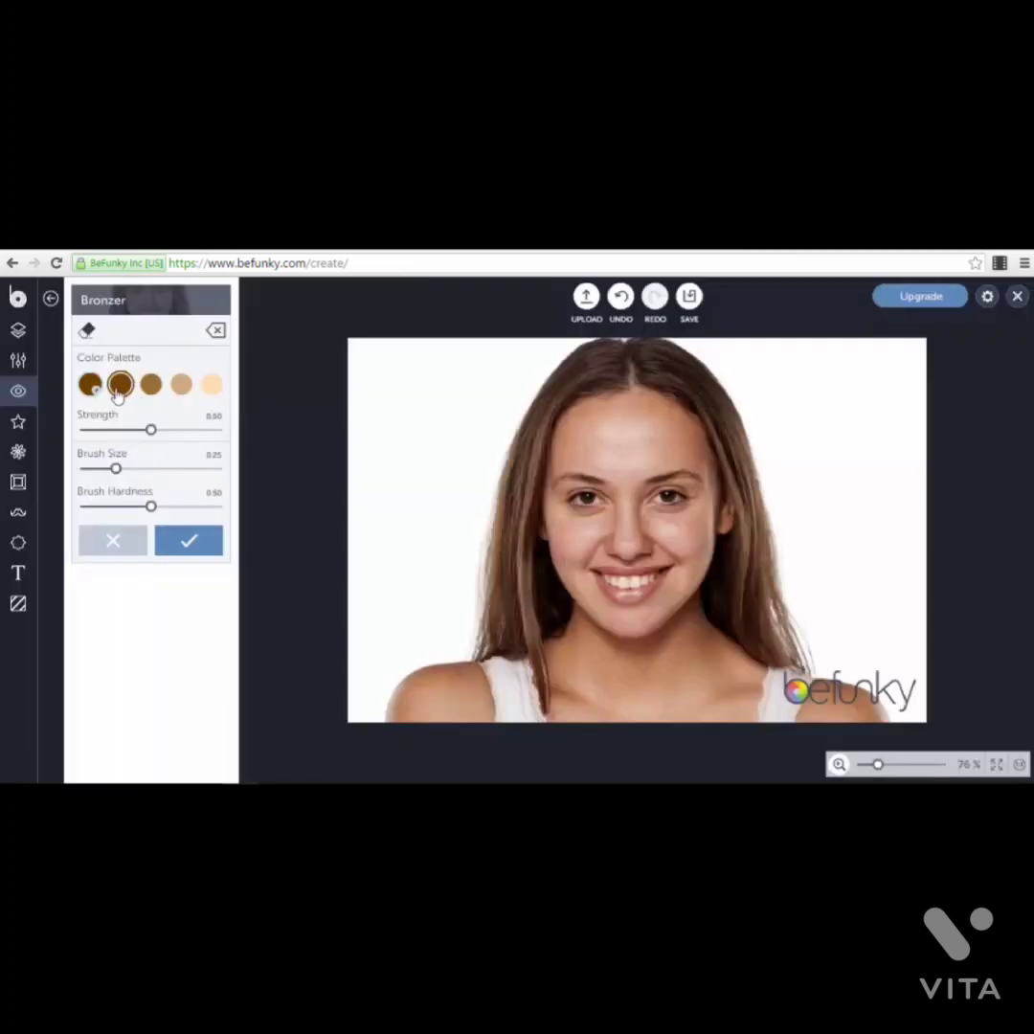
Step: Brush the darker bronzer shade across the forehead at Strength 1.00 and Brush Size 0.33
{"action": "left_click", "coordinate": [119, 387]}
{"action": "mouse_move", "coordinate": [624, 430]}
{"action": "left_mouse_down"}
{"action": "mouse_move", "coordinate": [599, 445]}
{"action": "mouse_move", "coordinate": [546, 448]}
{"action": "mouse_move", "coordinate": [617, 427]}
{"action": "mouse_move", "coordinate": [636, 410]}
{"action": "mouse_move", "coordinate": [566, 441]}
{"action": "mouse_move", "coordinate": [659, 423]}
{"action": "mouse_move", "coordinate": [611, 414]}
{"action": "mouse_move", "coordinate": [656, 411]}
{"action": "mouse_move", "coordinate": [588, 428]}
{"action": "mouse_move", "coordinate": [590, 444]}
{"action": "mouse_move", "coordinate": [613, 461]}
{"action": "mouse_move", "coordinate": [585, 450]}
{"action": "mouse_move", "coordinate": [663, 435]}
{"action": "mouse_move", "coordinate": [656, 405]}
{"action": "mouse_move", "coordinate": [692, 444]}
{"action": "mouse_move", "coordinate": [656, 447]}
{"action": "mouse_move", "coordinate": [609, 425]}
{"action": "mouse_move", "coordinate": [561, 429]}
{"action": "mouse_move", "coordinate": [623, 466]}
{"action": "mouse_move", "coordinate": [687, 461]}
{"action": "mouse_move", "coordinate": [695, 454]}
{"action": "mouse_move", "coordinate": [572, 461]}
{"action": "mouse_move", "coordinate": [693, 462]}
{"action": "mouse_move", "coordinate": [579, 468]}
{"action": "left_mouse_up"}
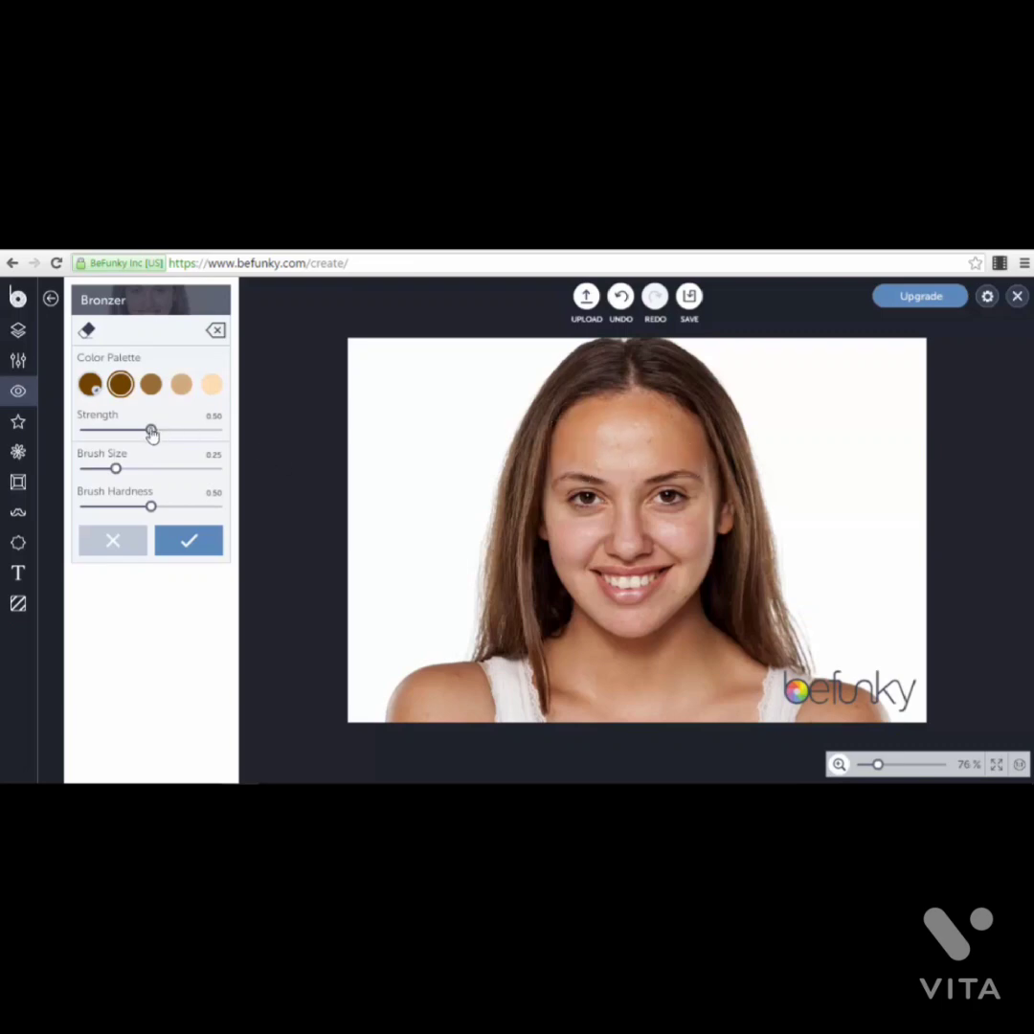
{"action": "left_click_drag", "start_coordinate": [151, 431], "coordinate": [230, 438]}
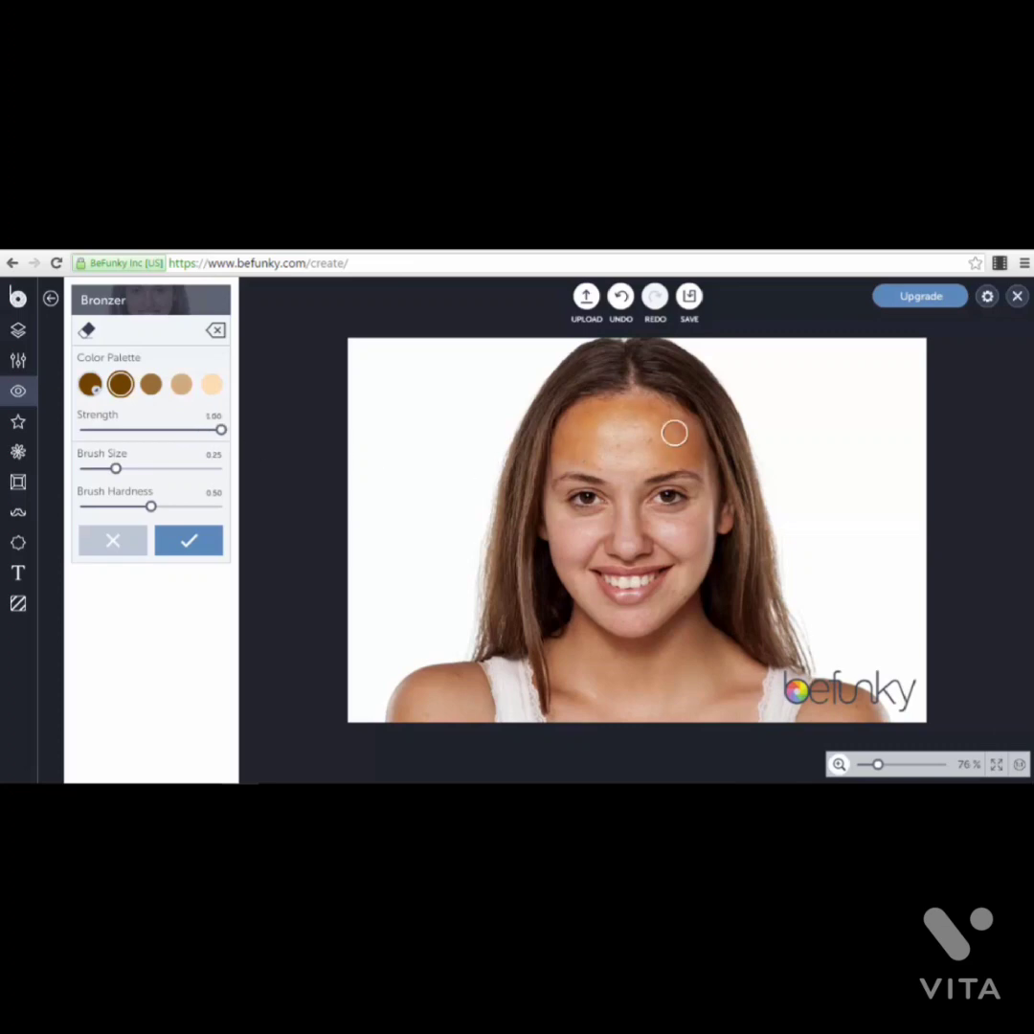
{"action": "mouse_move", "coordinate": [673, 433]}
{"action": "left_mouse_down"}
{"action": "mouse_move", "coordinate": [568, 423]}
{"action": "mouse_move", "coordinate": [560, 489]}
{"action": "left_mouse_up"}
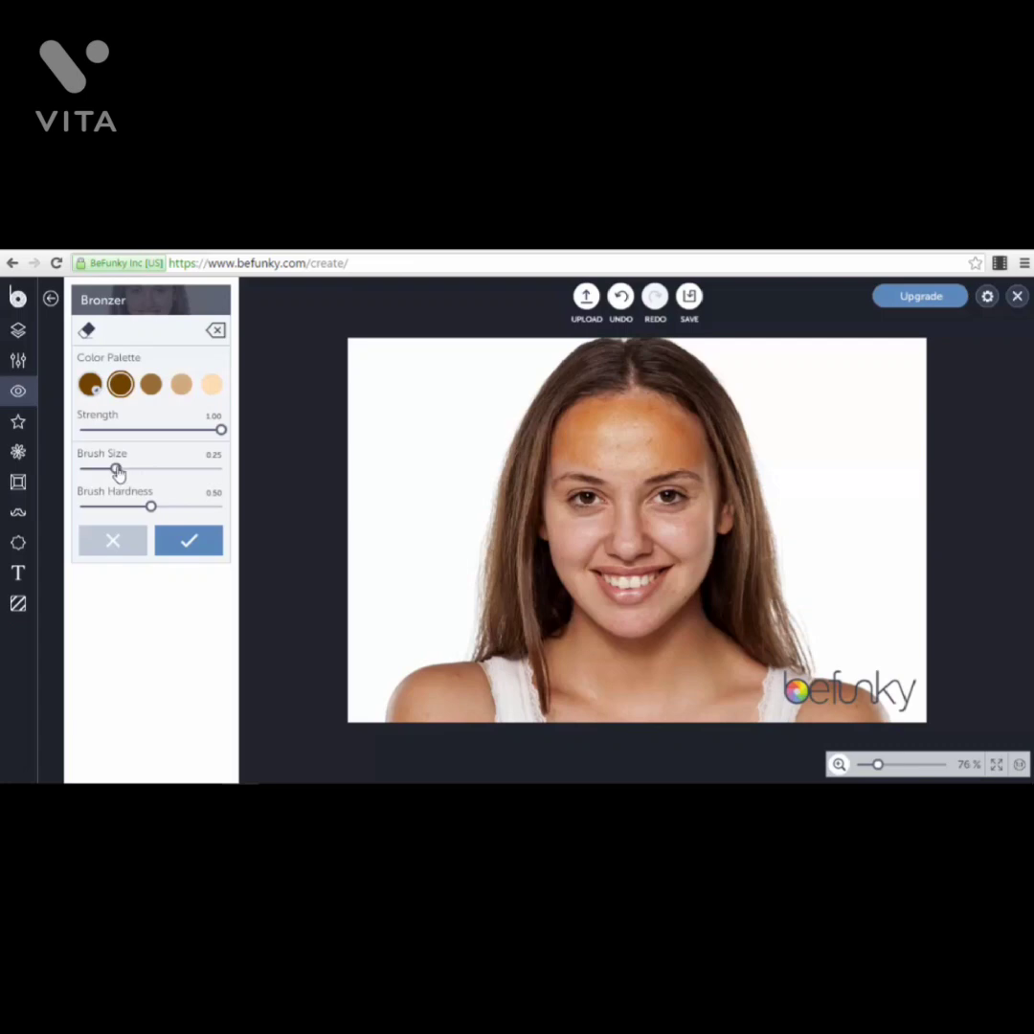
{"action": "mouse_move", "coordinate": [116, 470]}
{"action": "left_mouse_down"}
{"action": "mouse_move", "coordinate": [165, 469]}
{"action": "mouse_move", "coordinate": [126, 469]}
{"action": "mouse_move", "coordinate": [173, 504]}
{"action": "mouse_move", "coordinate": [147, 505]}
{"action": "left_mouse_up"}
Step: Cancel the bronzer strokes, close Flashspot without applying it, and scroll the Touch Up tools
{"action": "left_click", "coordinate": [113, 542]}
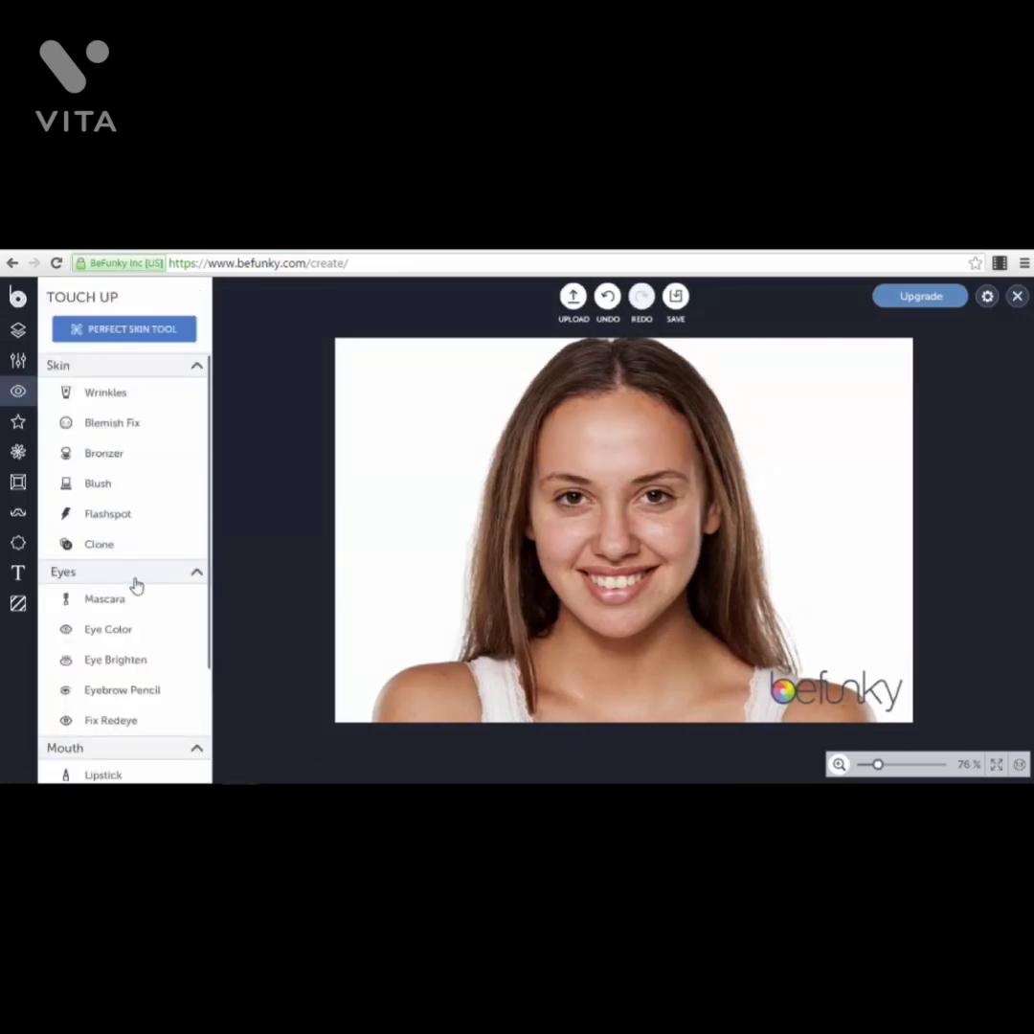
{"action": "left_click", "coordinate": [148, 515]}
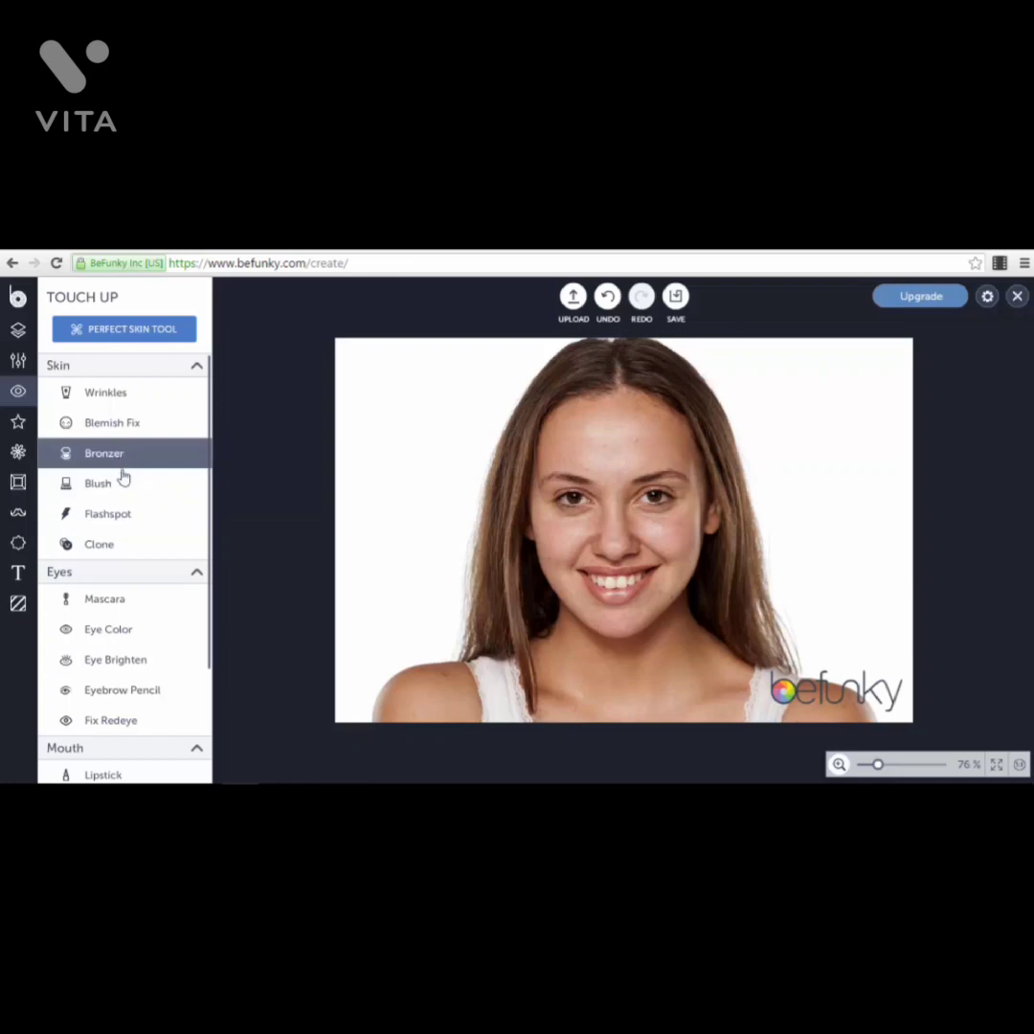
{"action": "left_click", "coordinate": [124, 514]}
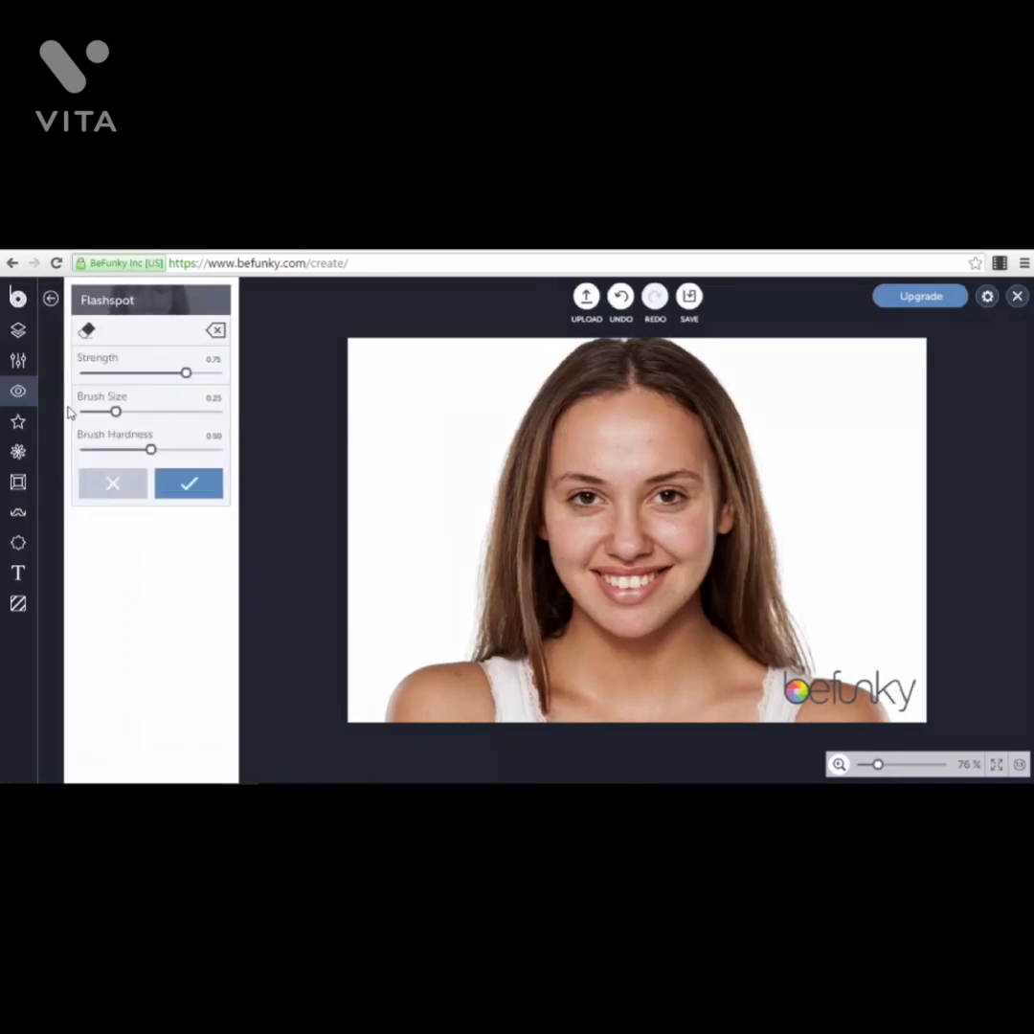
{"action": "left_click", "coordinate": [113, 484]}
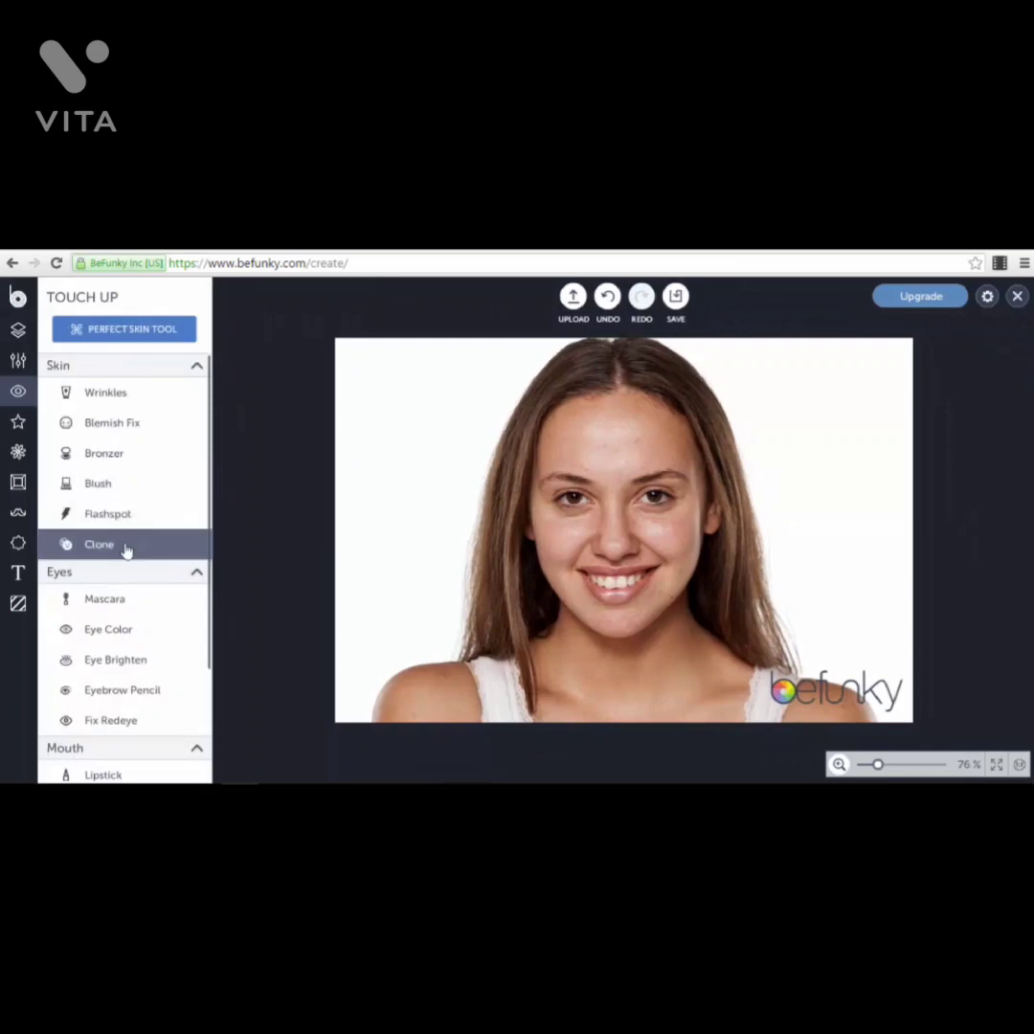
{"action": "scroll", "coordinate": [124, 630], "scroll_direction": "down", "scroll_amount": 3}
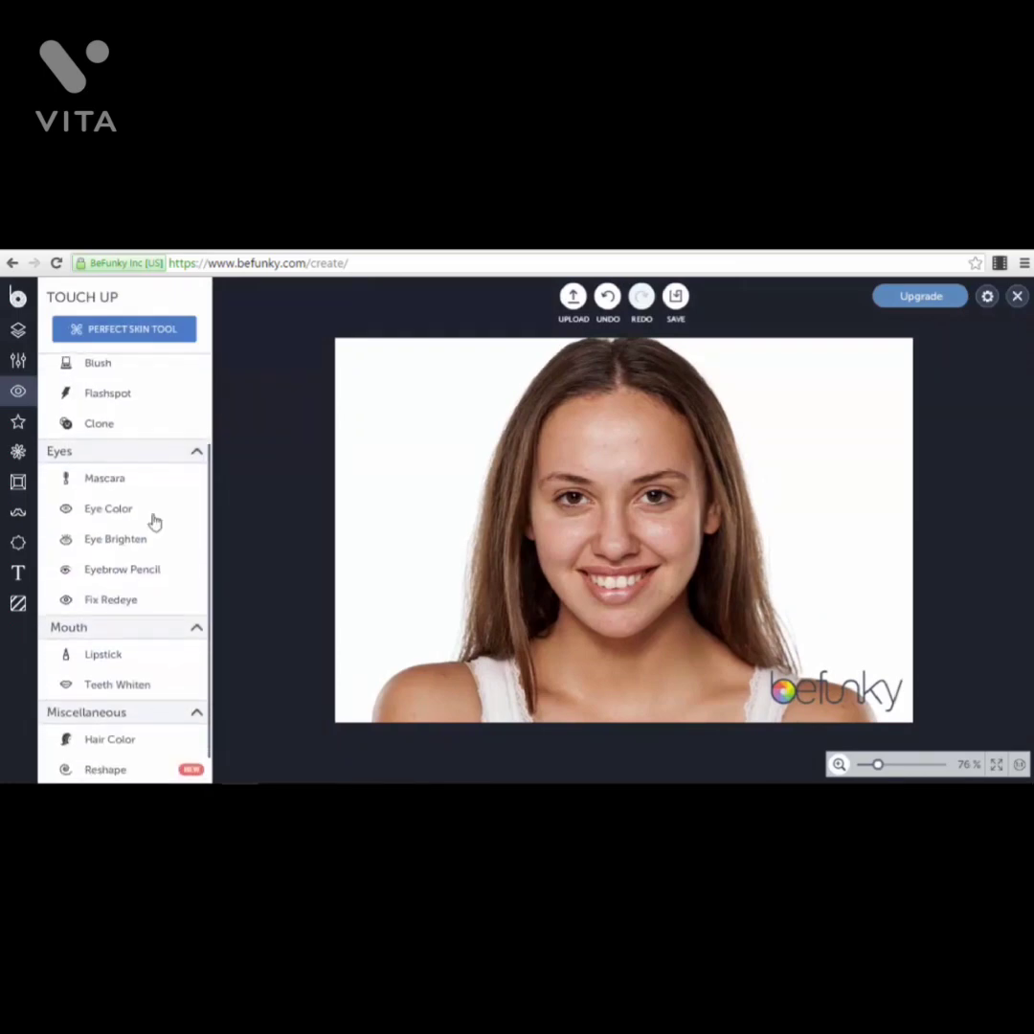
{"action": "scroll", "coordinate": [143, 412], "scroll_direction": "up", "scroll_amount": 3}
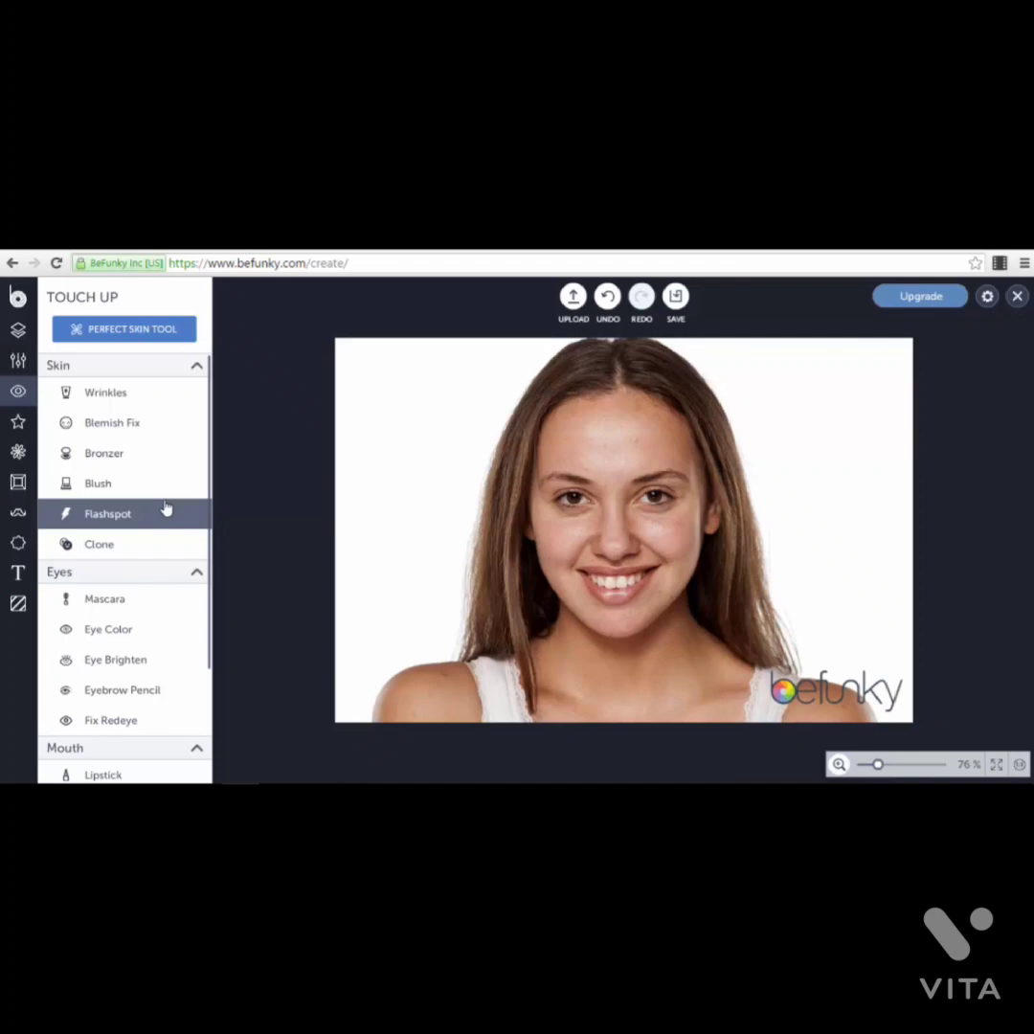
{"action": "scroll", "coordinate": [124, 529], "scroll_direction": "down", "scroll_amount": 3}
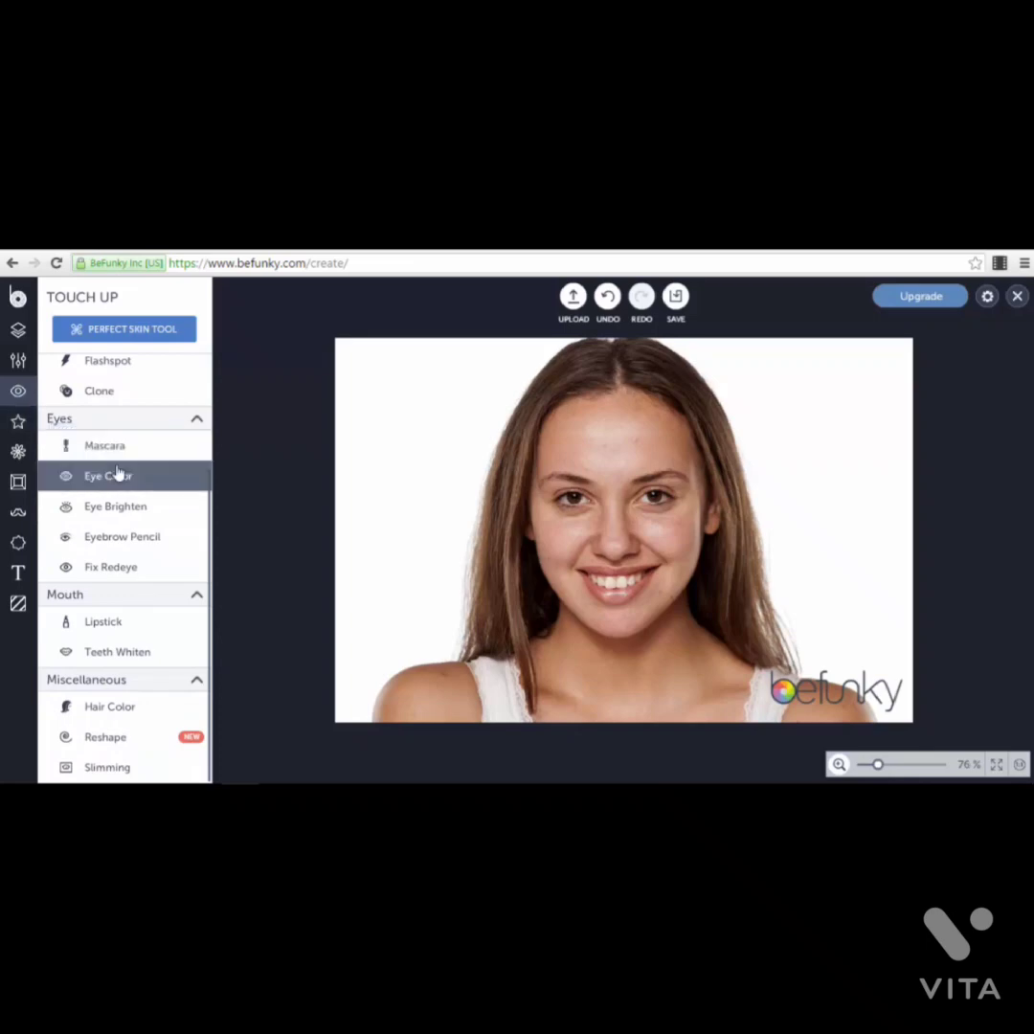
Step: Preview Featured effects such as Chromatic 2 and a black-and-white style on the portrait
{"action": "left_click", "coordinate": [18, 423]}
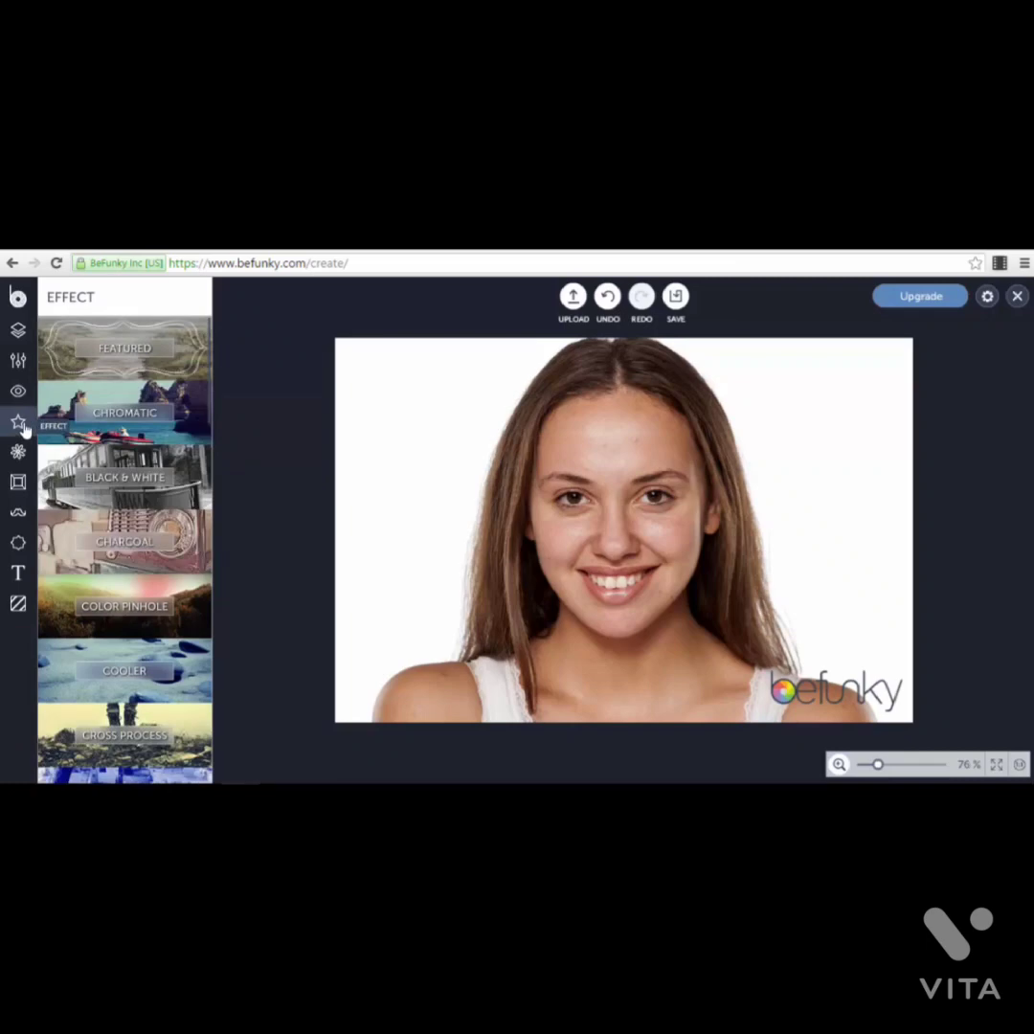
{"action": "left_click", "coordinate": [188, 363]}
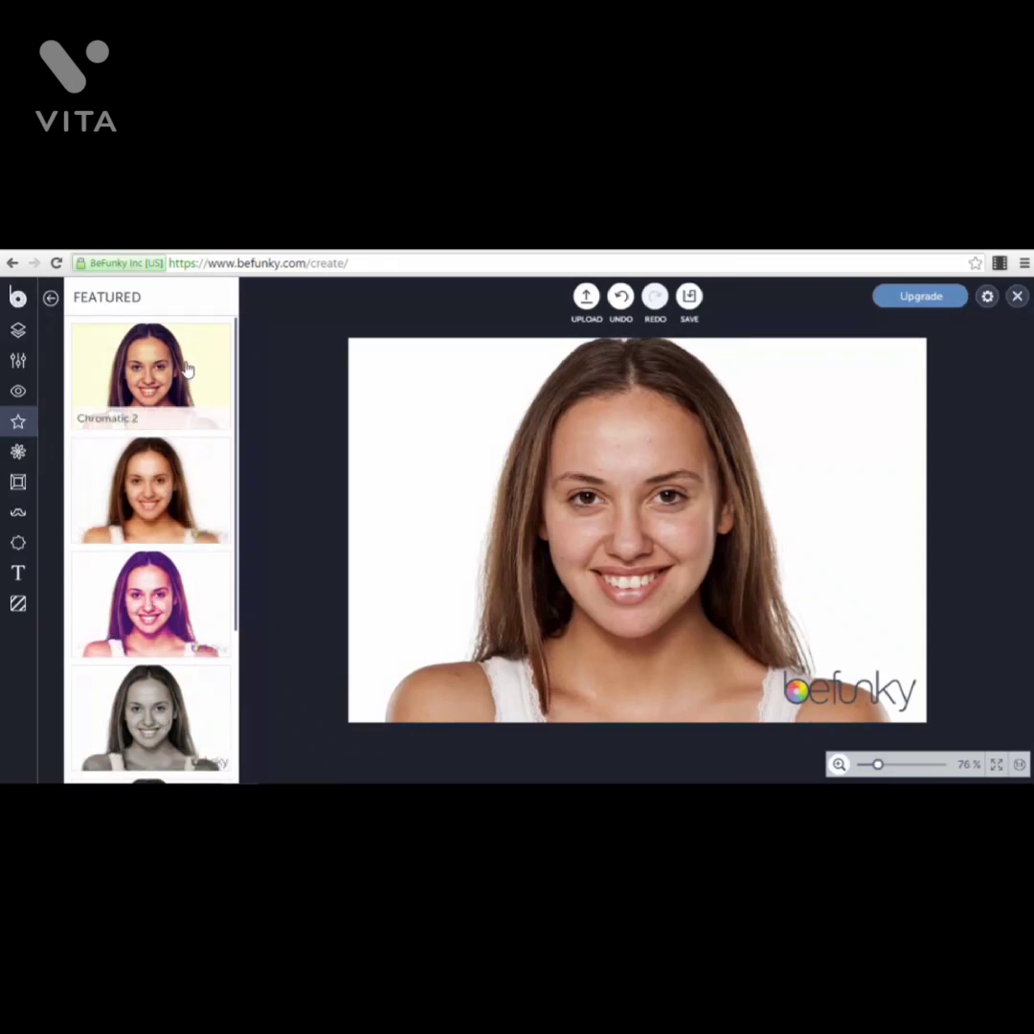
{"action": "left_click", "coordinate": [187, 370]}
{"action": "scroll", "coordinate": [173, 479], "scroll_direction": "down", "scroll_amount": 3}
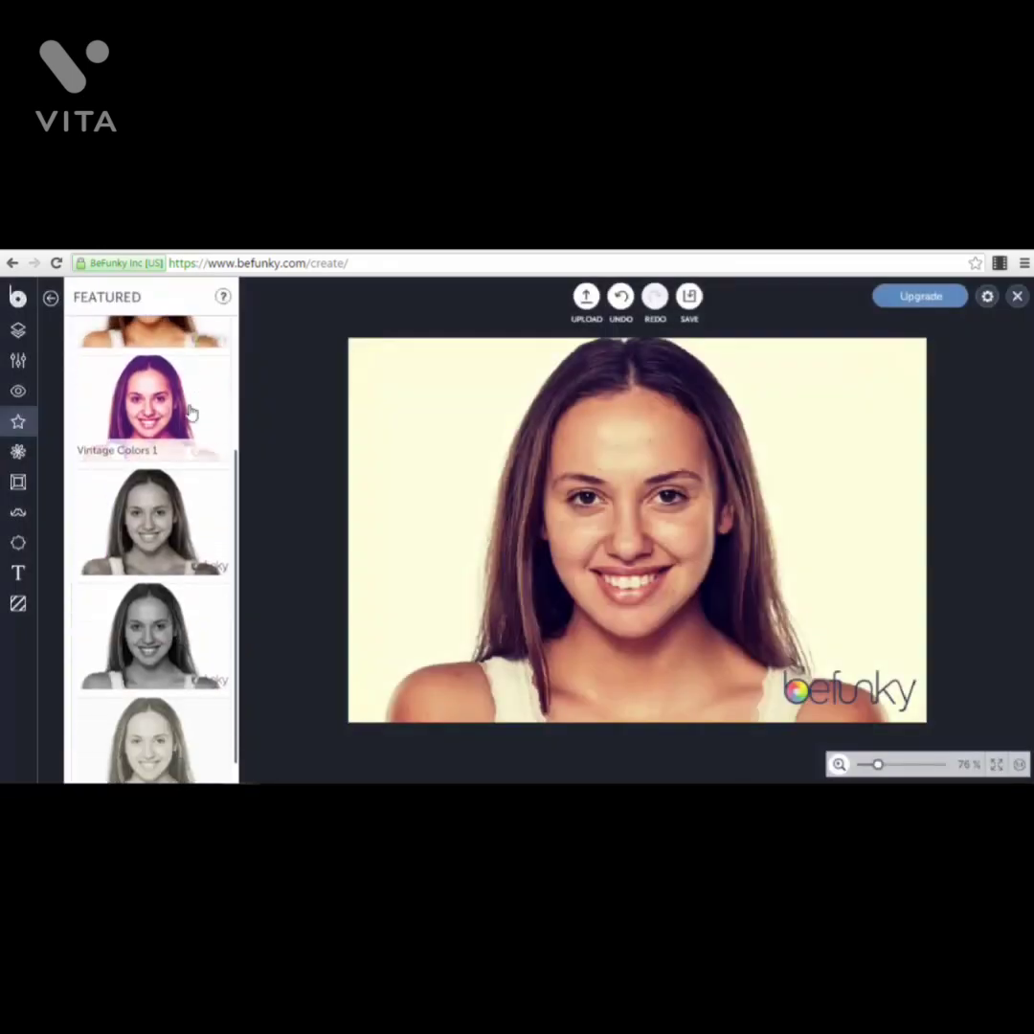
{"action": "left_click", "coordinate": [168, 486]}
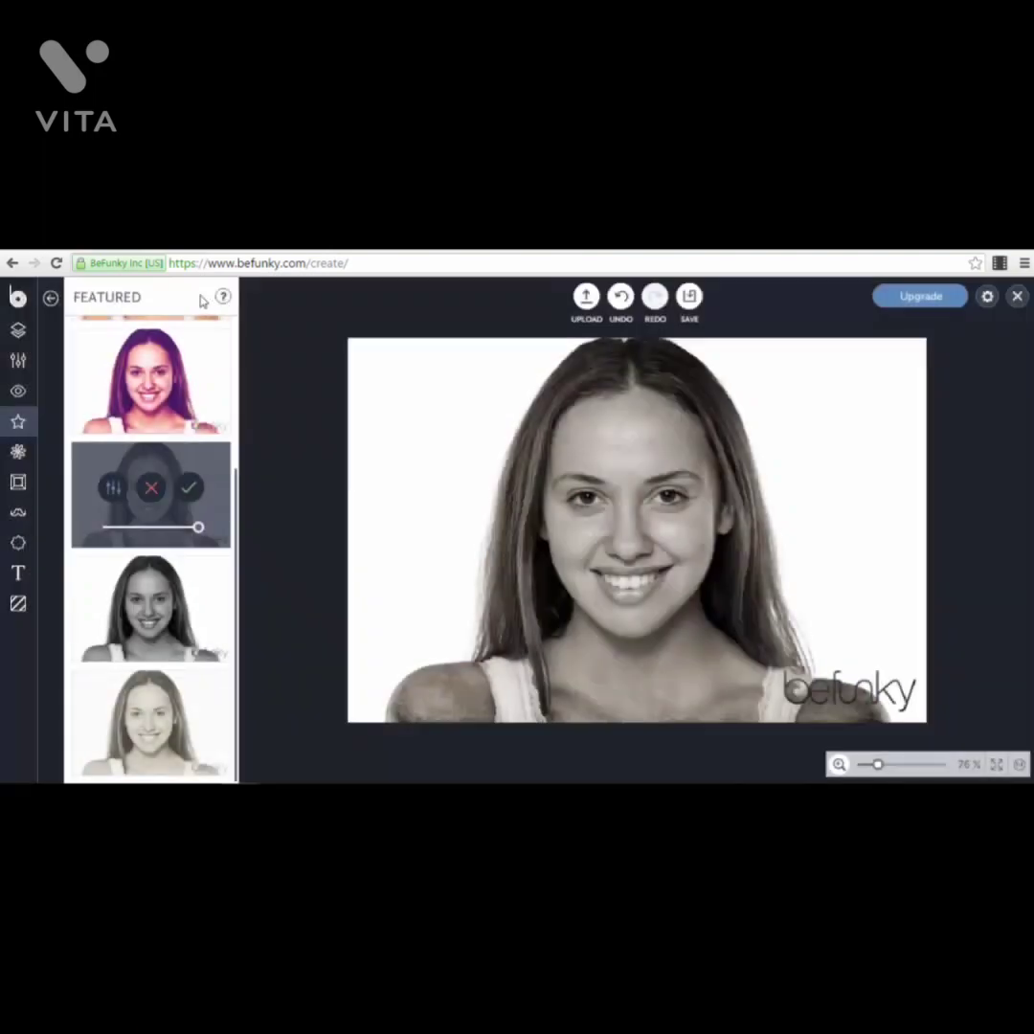
{"action": "left_click", "coordinate": [50, 298]}
{"action": "left_click", "coordinate": [141, 381]}
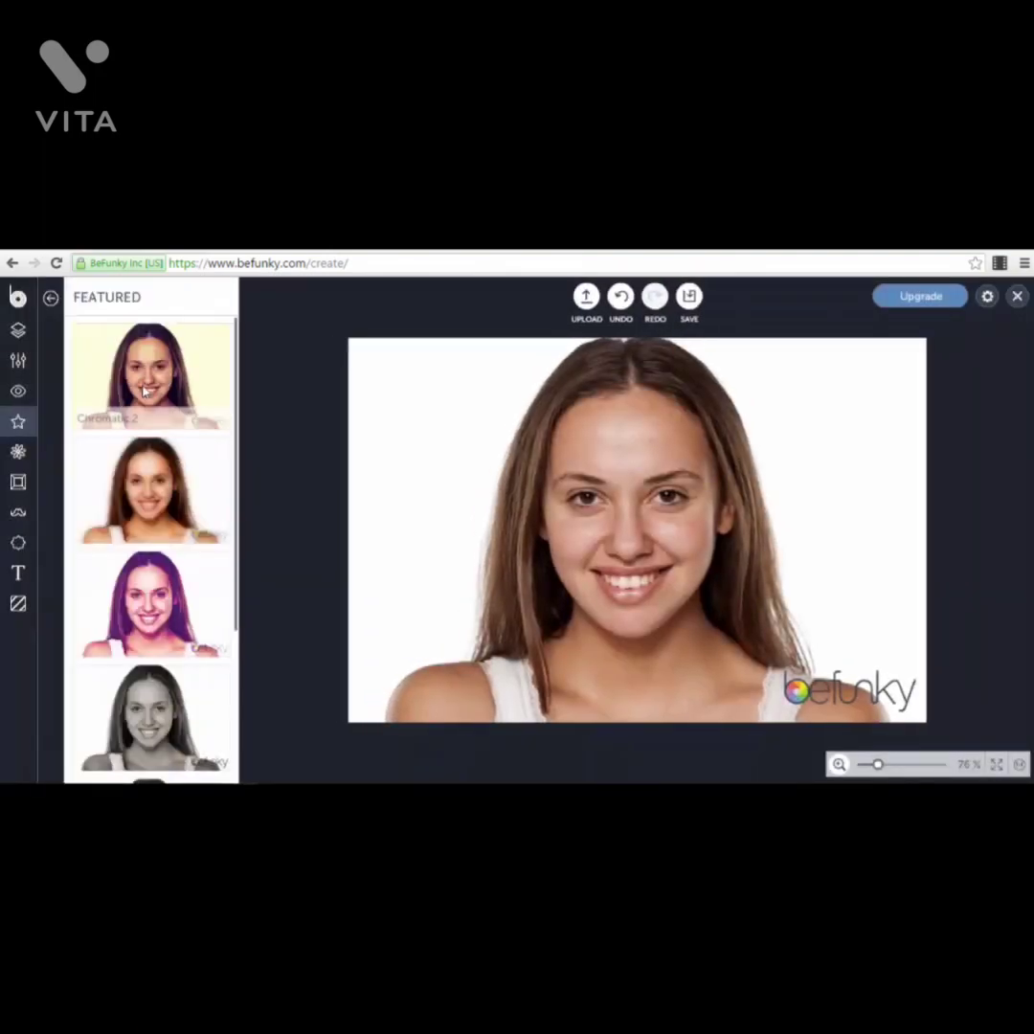
{"action": "left_click", "coordinate": [51, 299]}
Step: Browse the Chromatic, Black & White, Grunge and Holga Art effect categories without applying any
{"action": "left_click", "coordinate": [143, 409]}
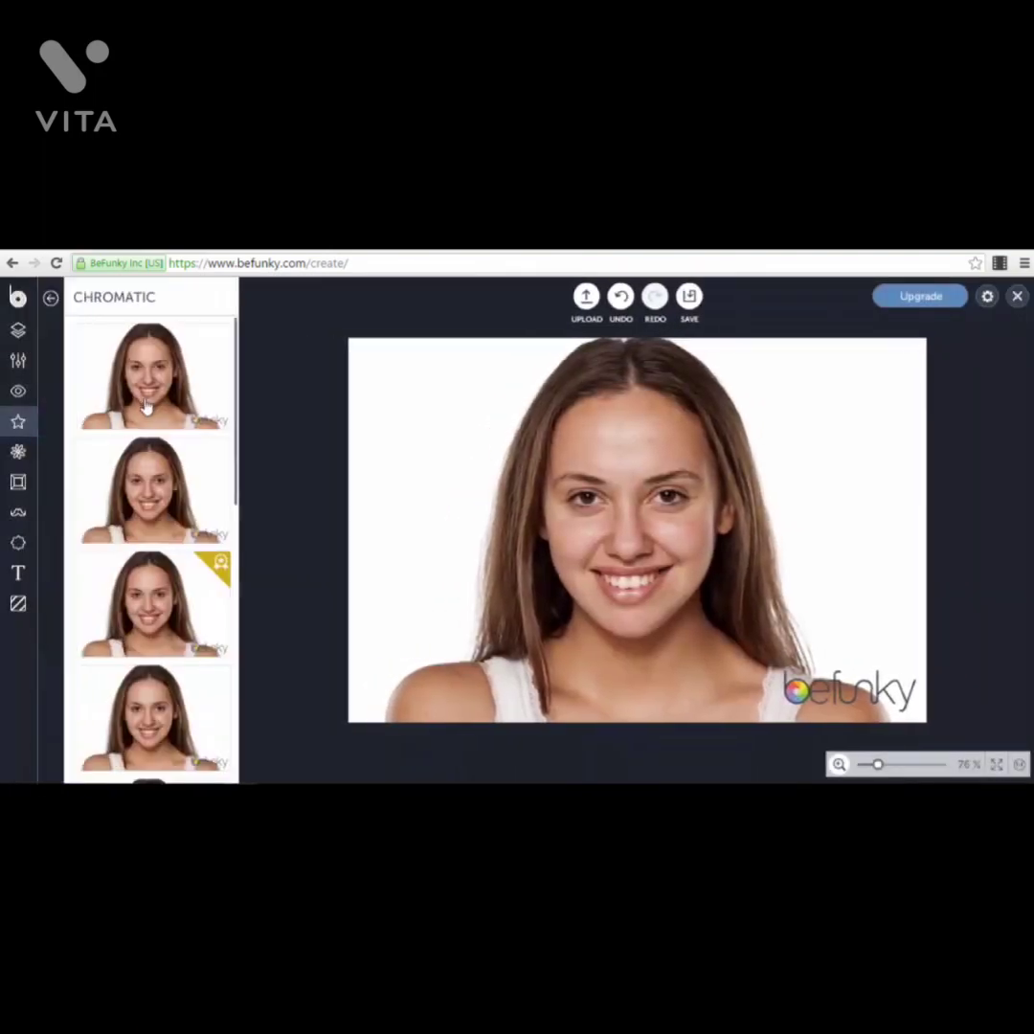
{"action": "scroll", "coordinate": [177, 532], "scroll_direction": "down", "scroll_amount": 6}
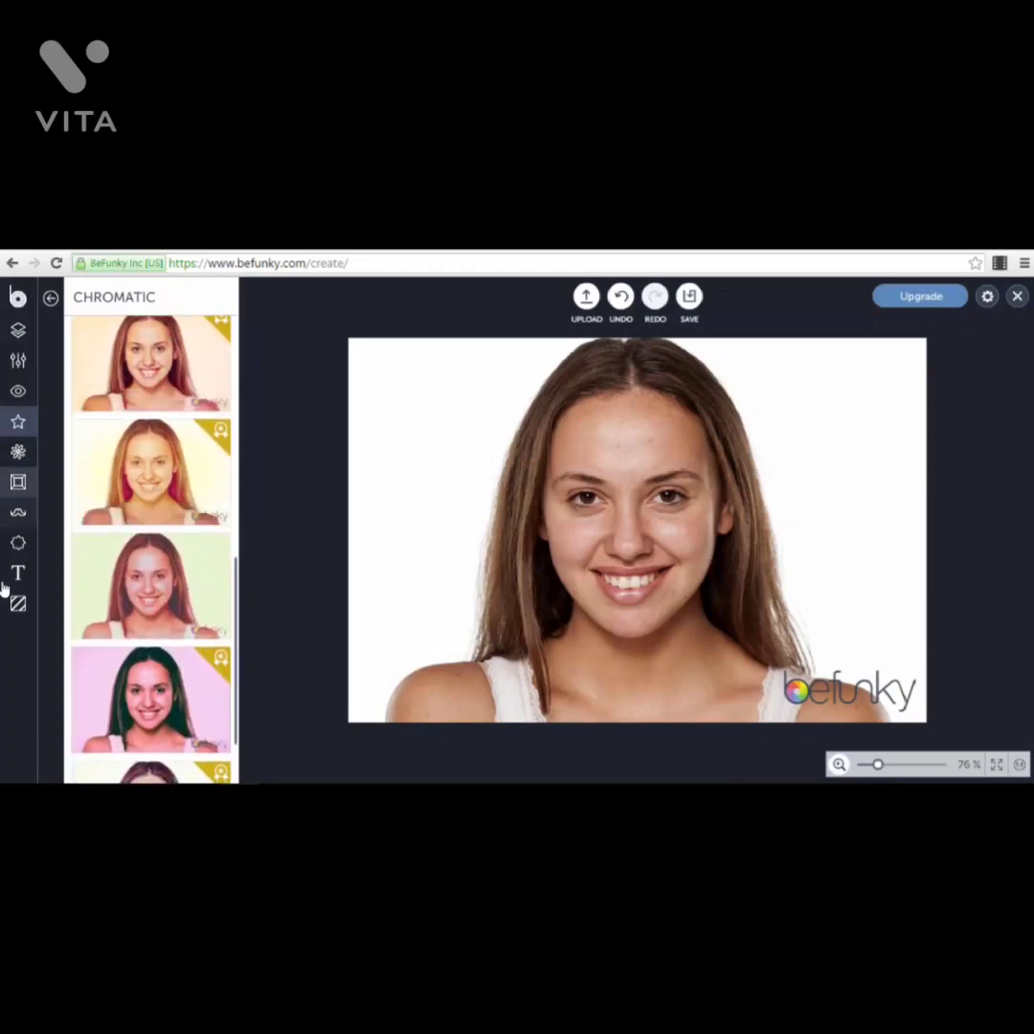
{"action": "scroll", "coordinate": [167, 553], "scroll_direction": "down", "scroll_amount": 2}
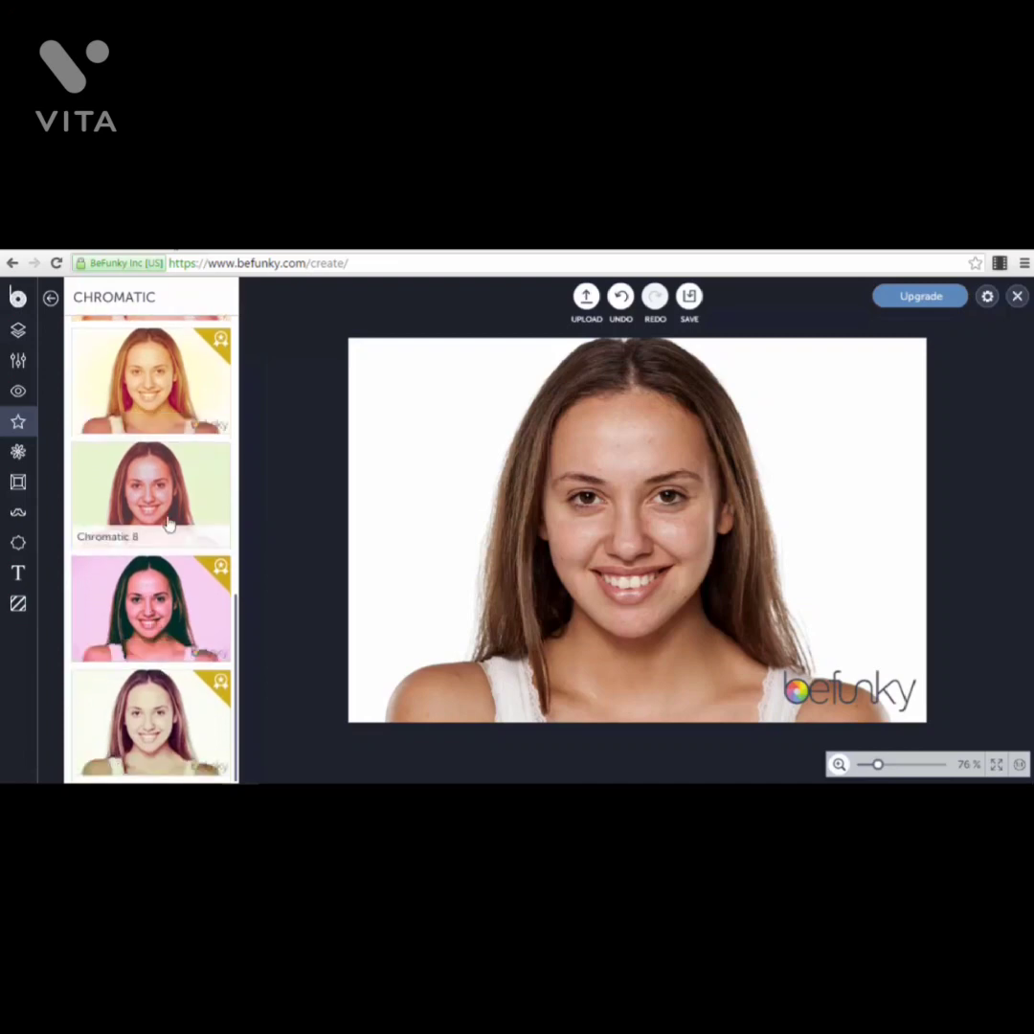
{"action": "left_click", "coordinate": [50, 297]}
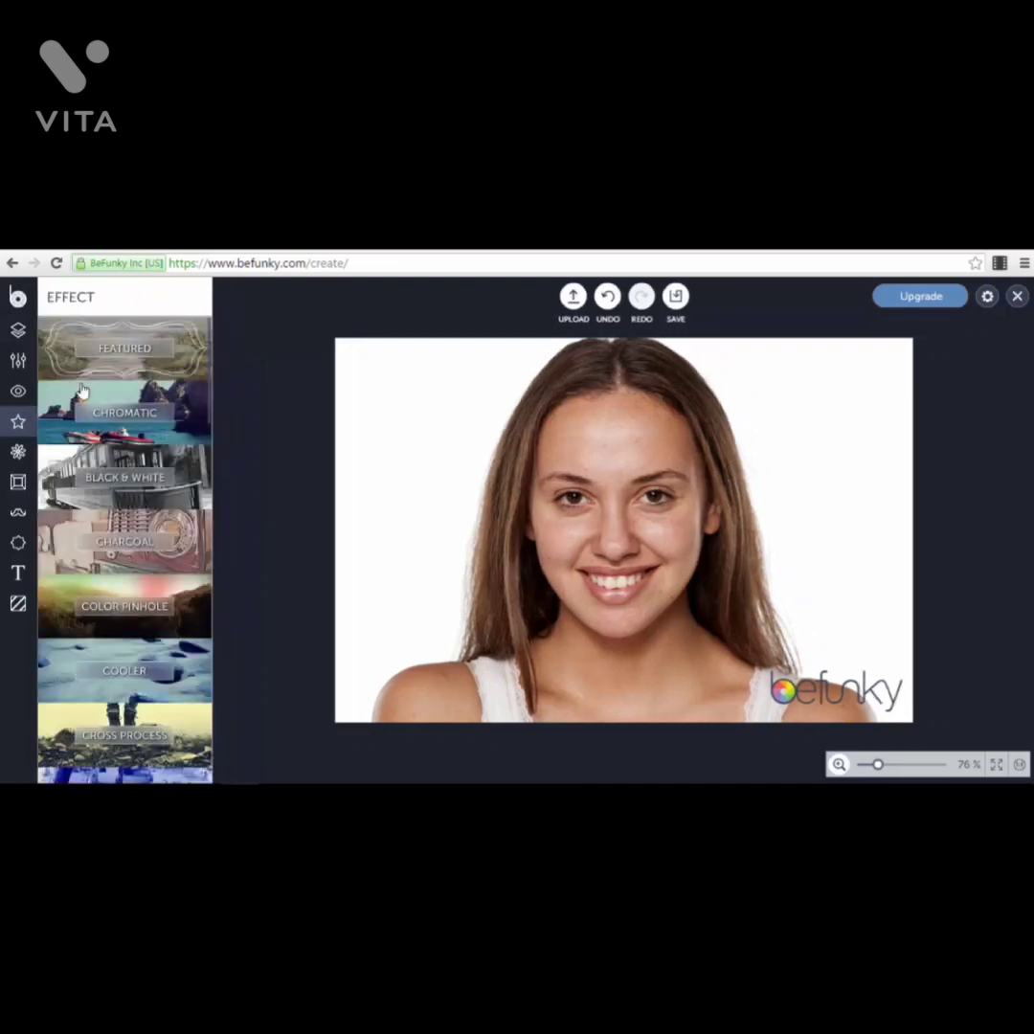
{"action": "left_click", "coordinate": [190, 465]}
{"action": "left_click", "coordinate": [50, 297]}
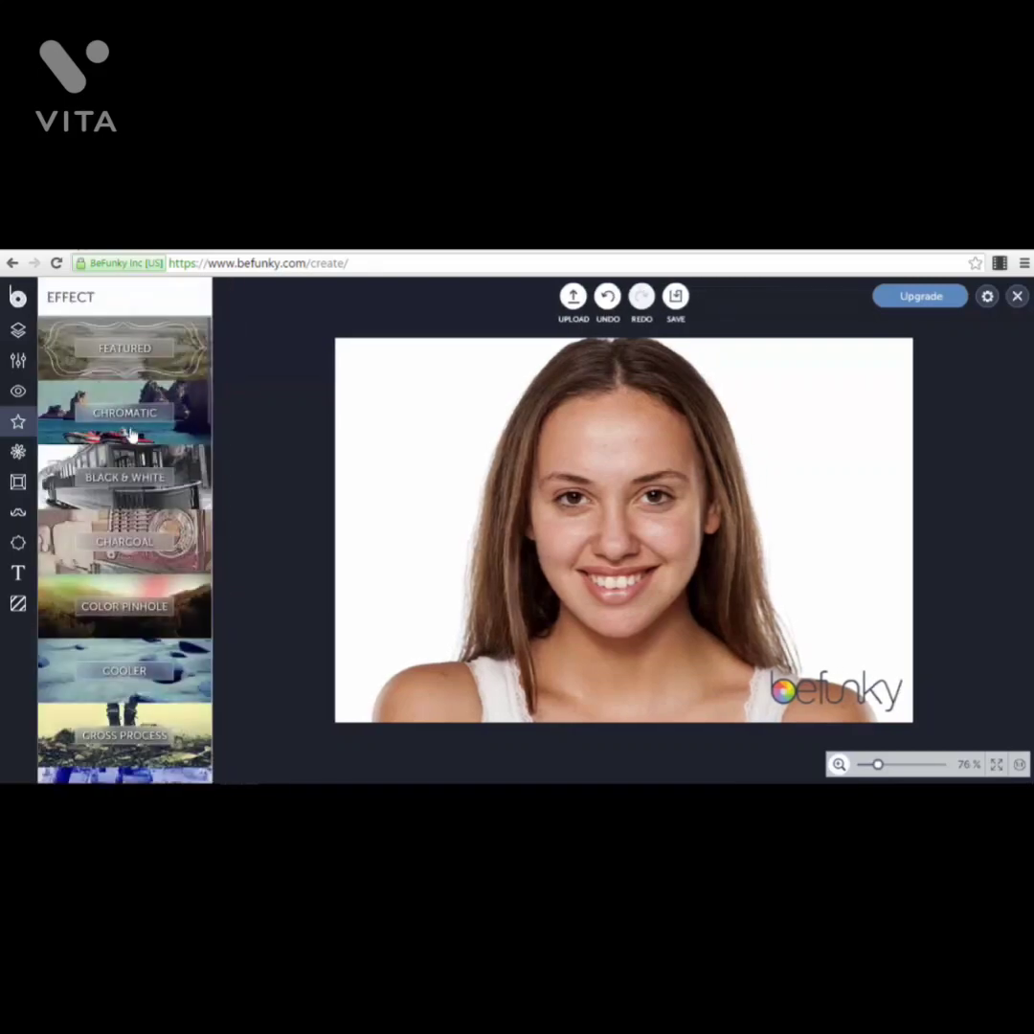
{"action": "scroll", "coordinate": [146, 517], "scroll_direction": "down", "scroll_amount": 3}
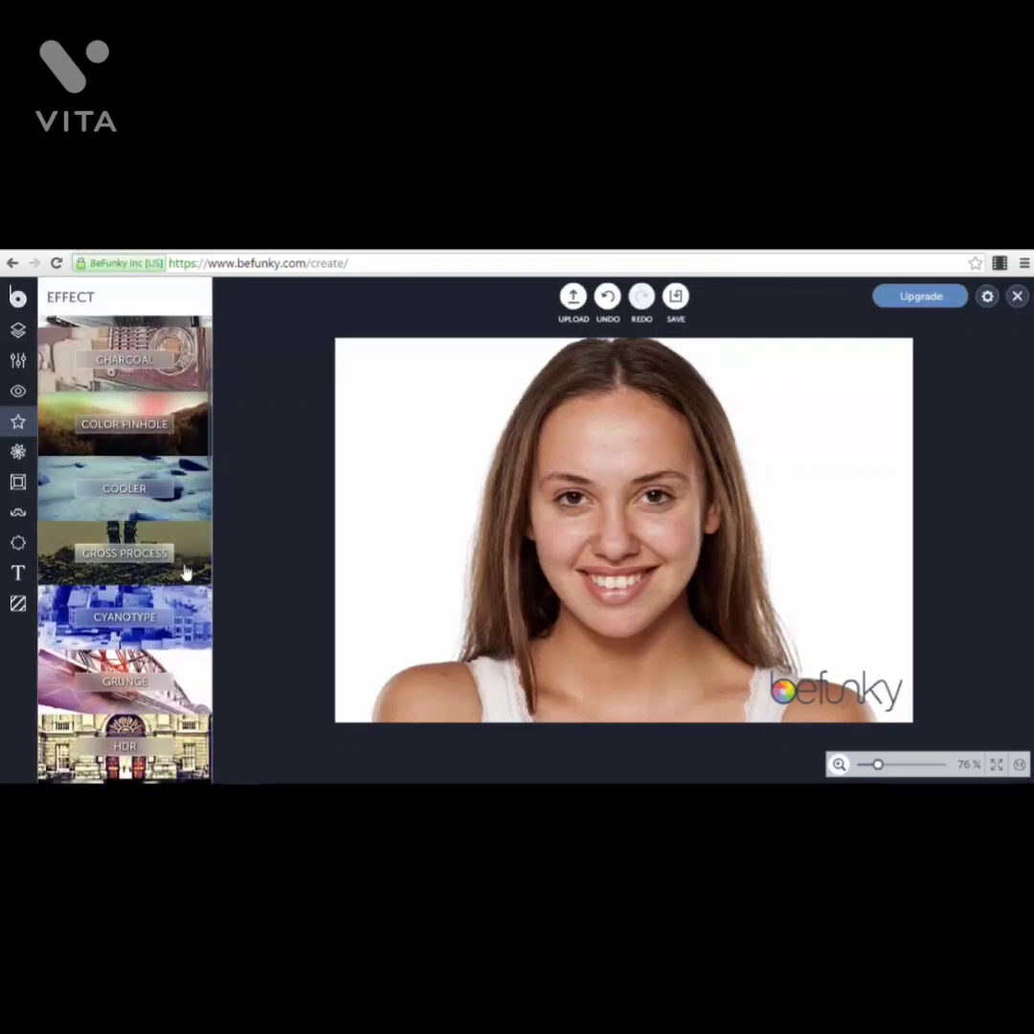
{"action": "scroll", "coordinate": [182, 586], "scroll_direction": "down", "scroll_amount": 2}
{"action": "left_click", "coordinate": [180, 580]}
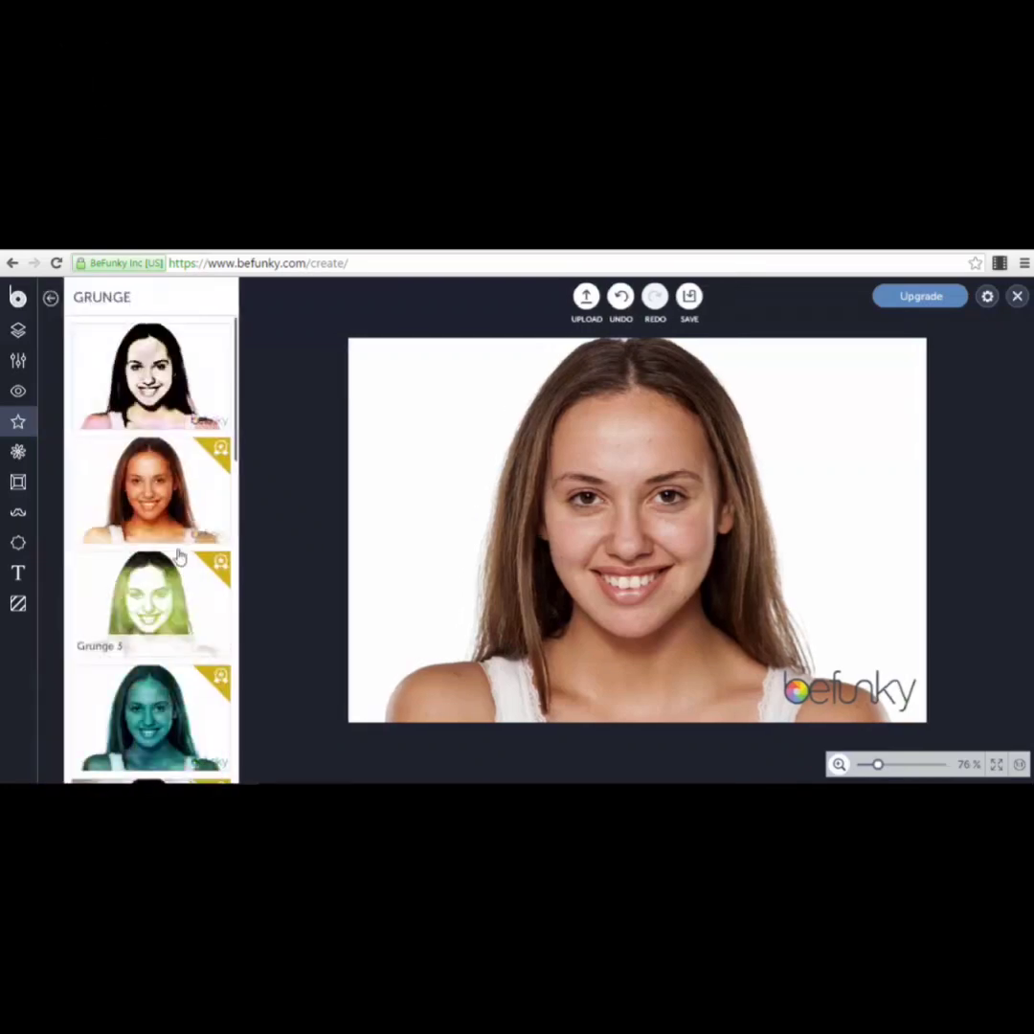
{"action": "left_click", "coordinate": [49, 298]}
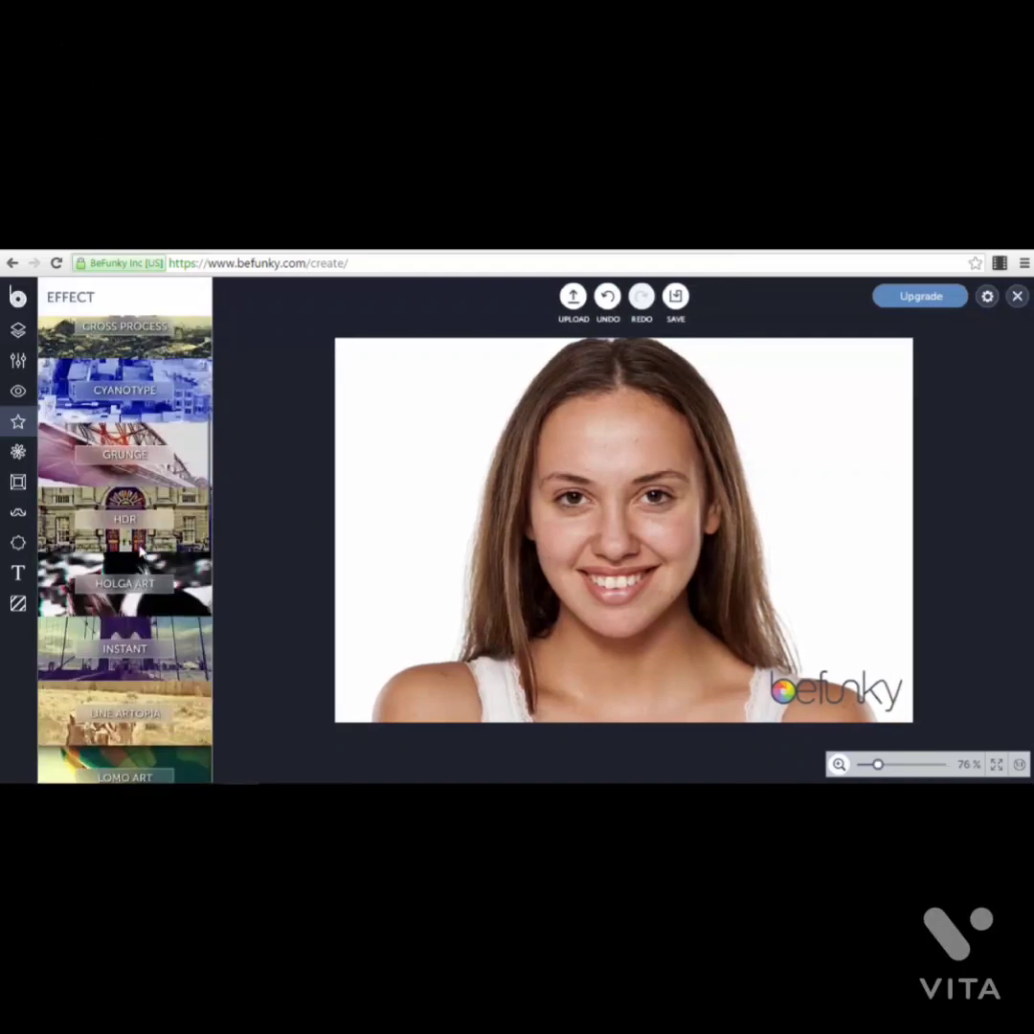
{"action": "left_click", "coordinate": [194, 508]}
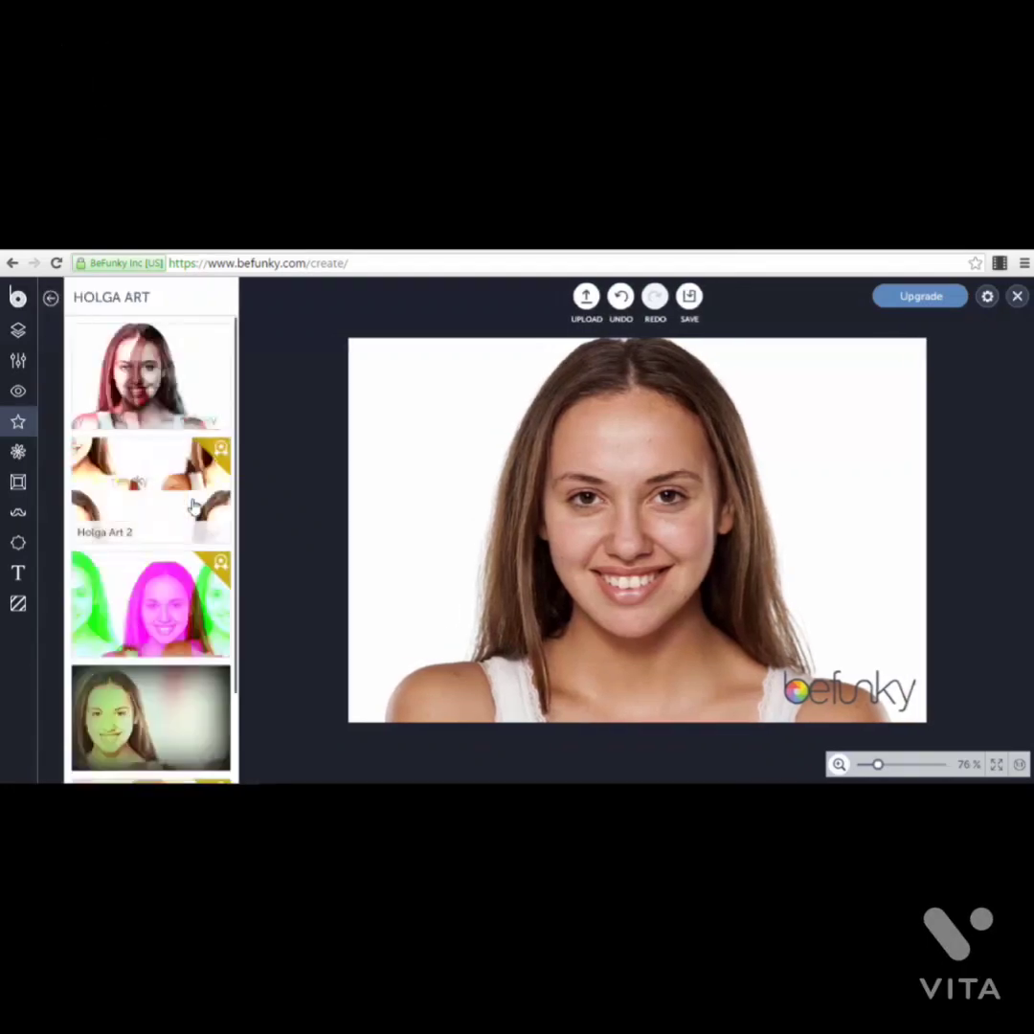
{"action": "scroll", "coordinate": [102, 422], "scroll_direction": "down", "scroll_amount": 2}
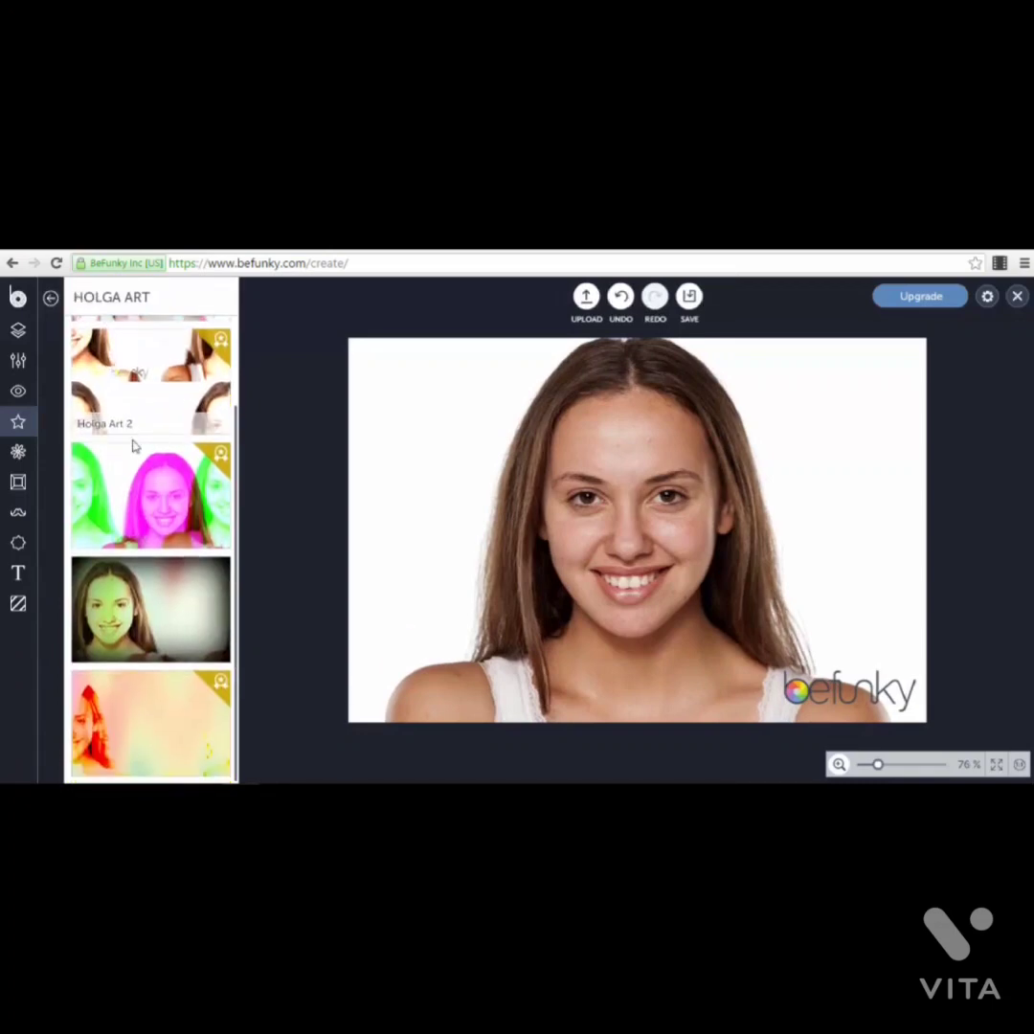
{"action": "left_click", "coordinate": [50, 298]}
{"action": "scroll", "coordinate": [108, 500], "scroll_direction": "down", "scroll_amount": 3}
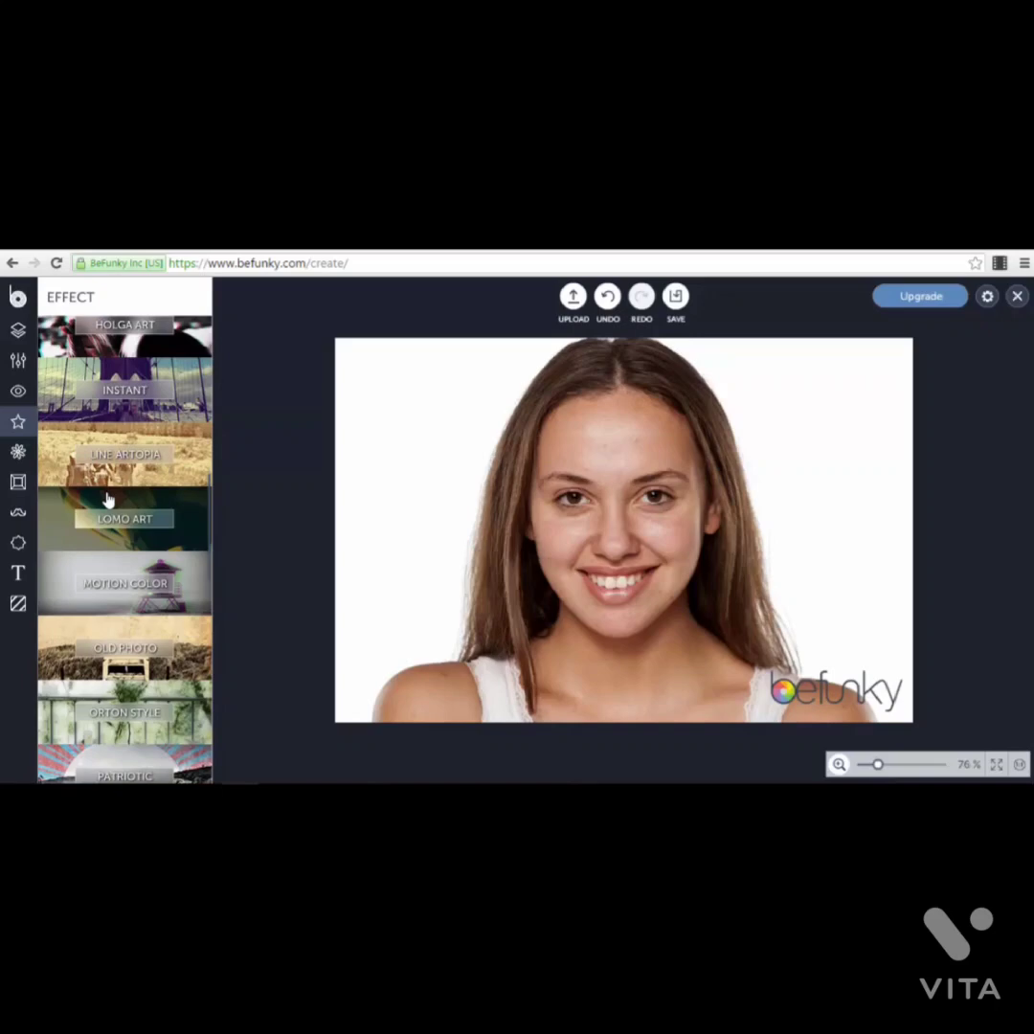
Step: Preview a Grunge frame, cancel it, and bring up the Graphic Library
{"action": "left_click", "coordinate": [19, 452]}
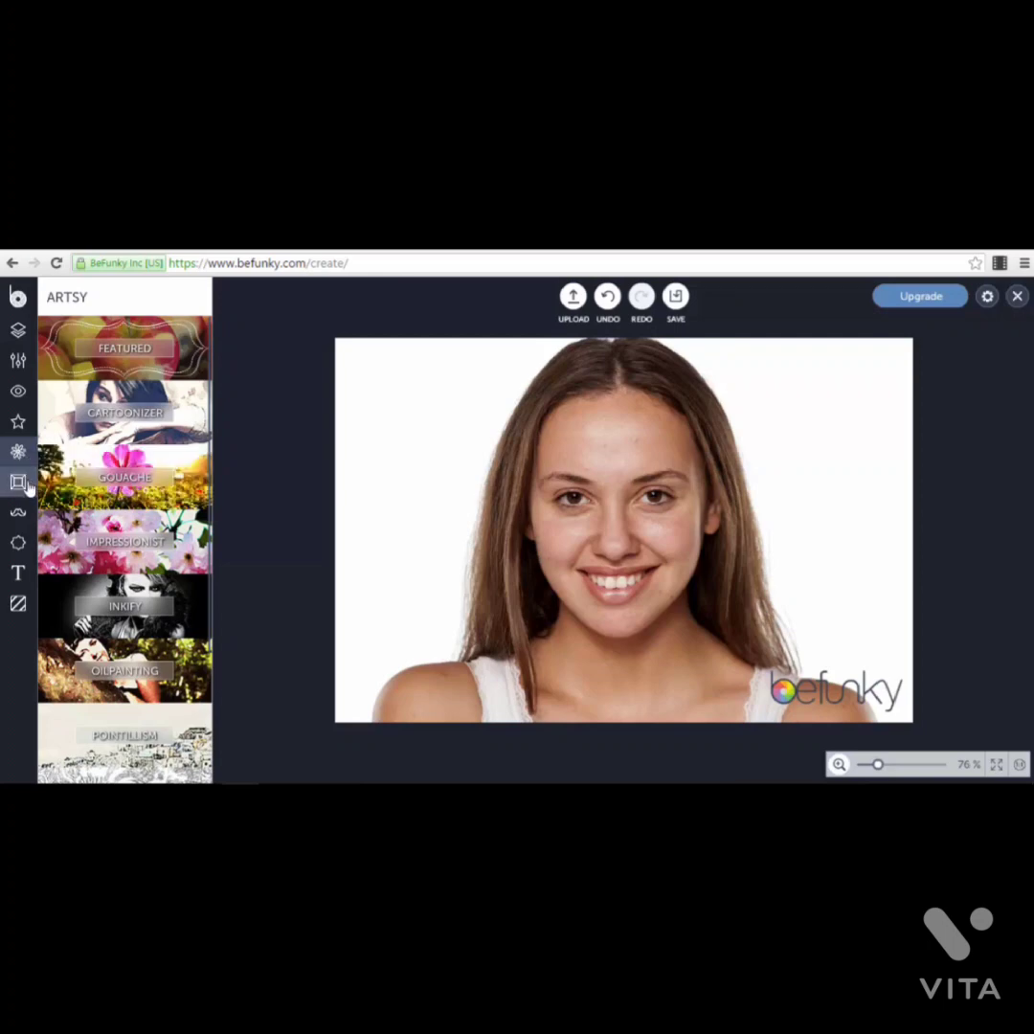
{"action": "left_click", "coordinate": [22, 484]}
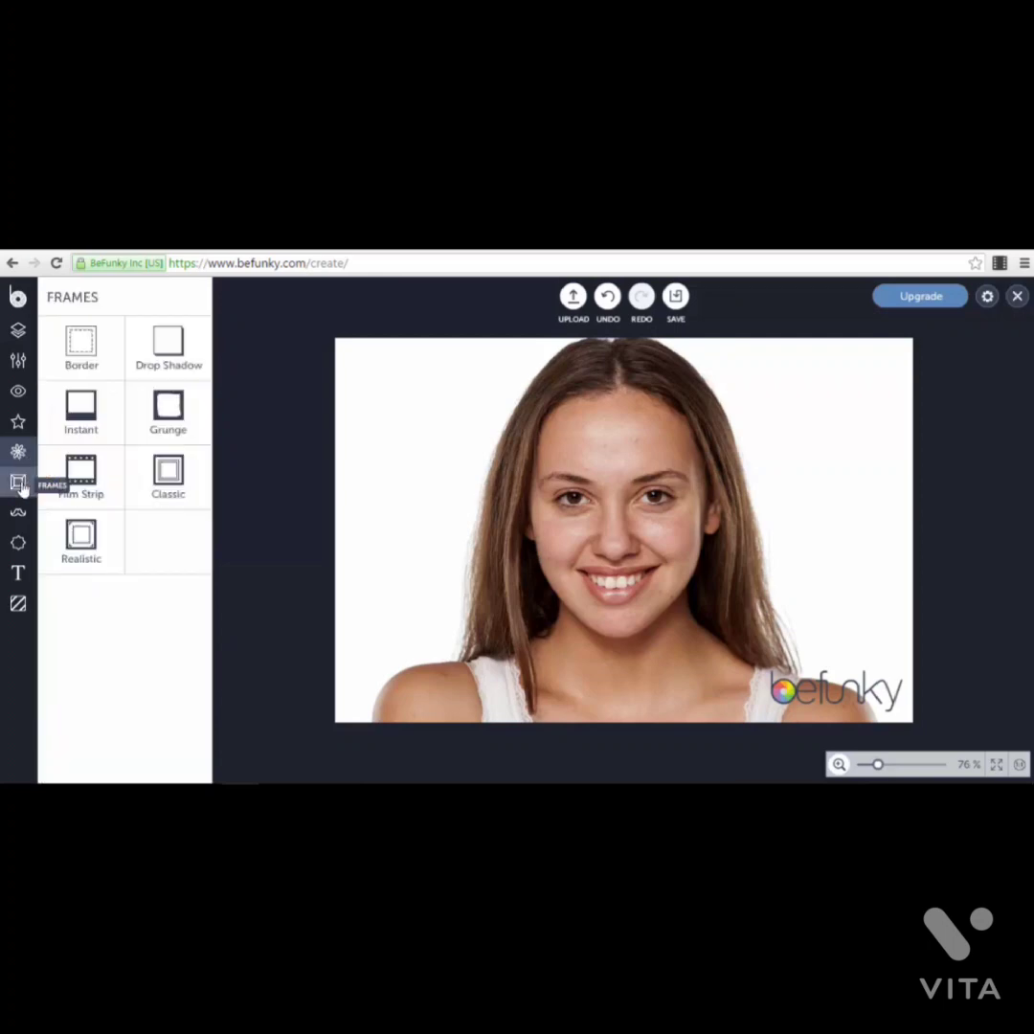
{"action": "left_click", "coordinate": [169, 427]}
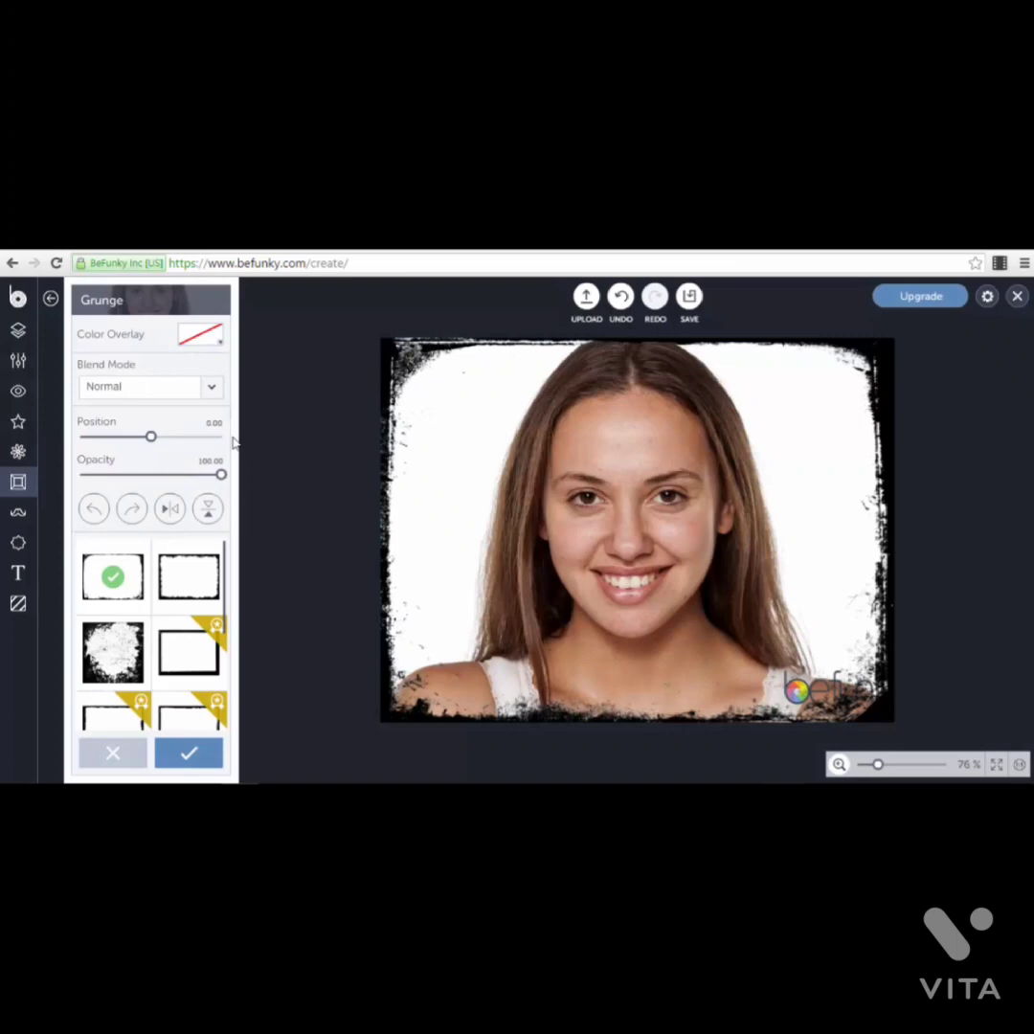
{"action": "left_click", "coordinate": [50, 298]}
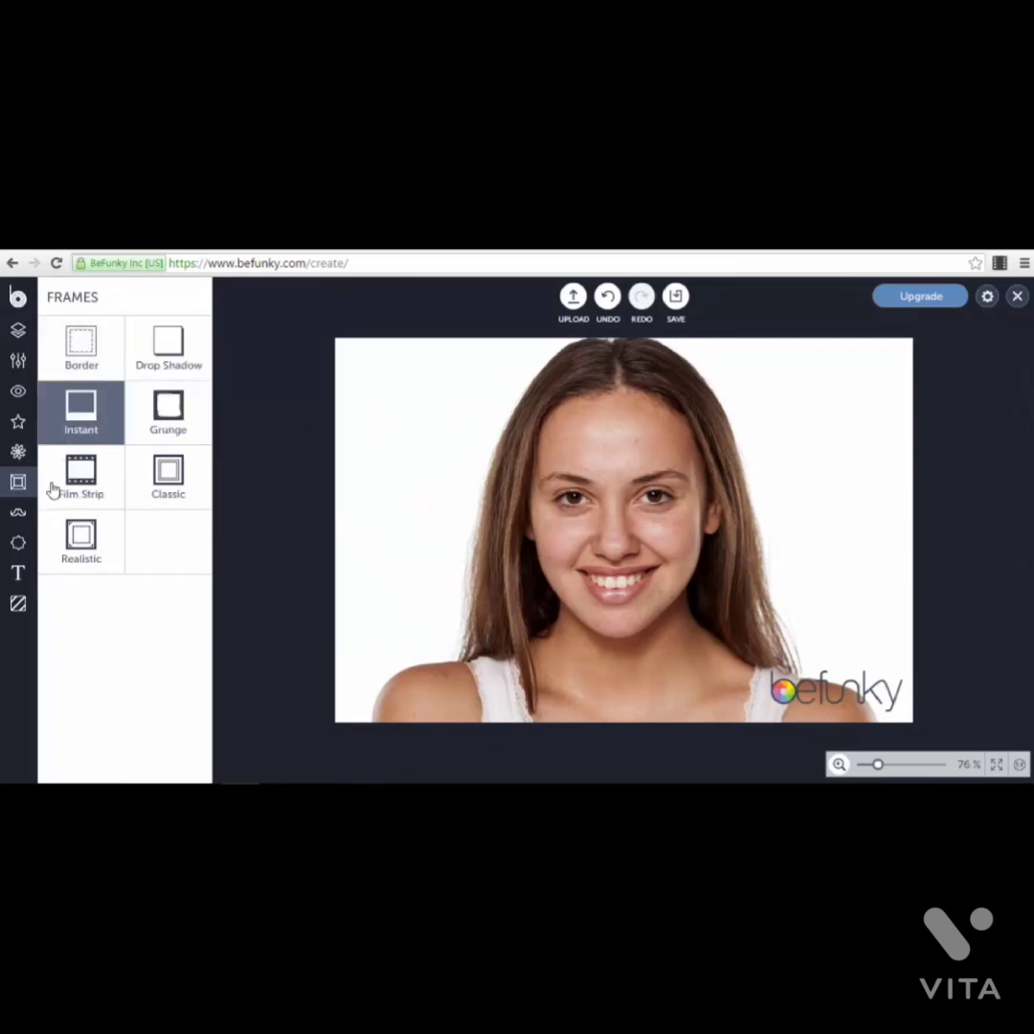
{"action": "left_click", "coordinate": [17, 517]}
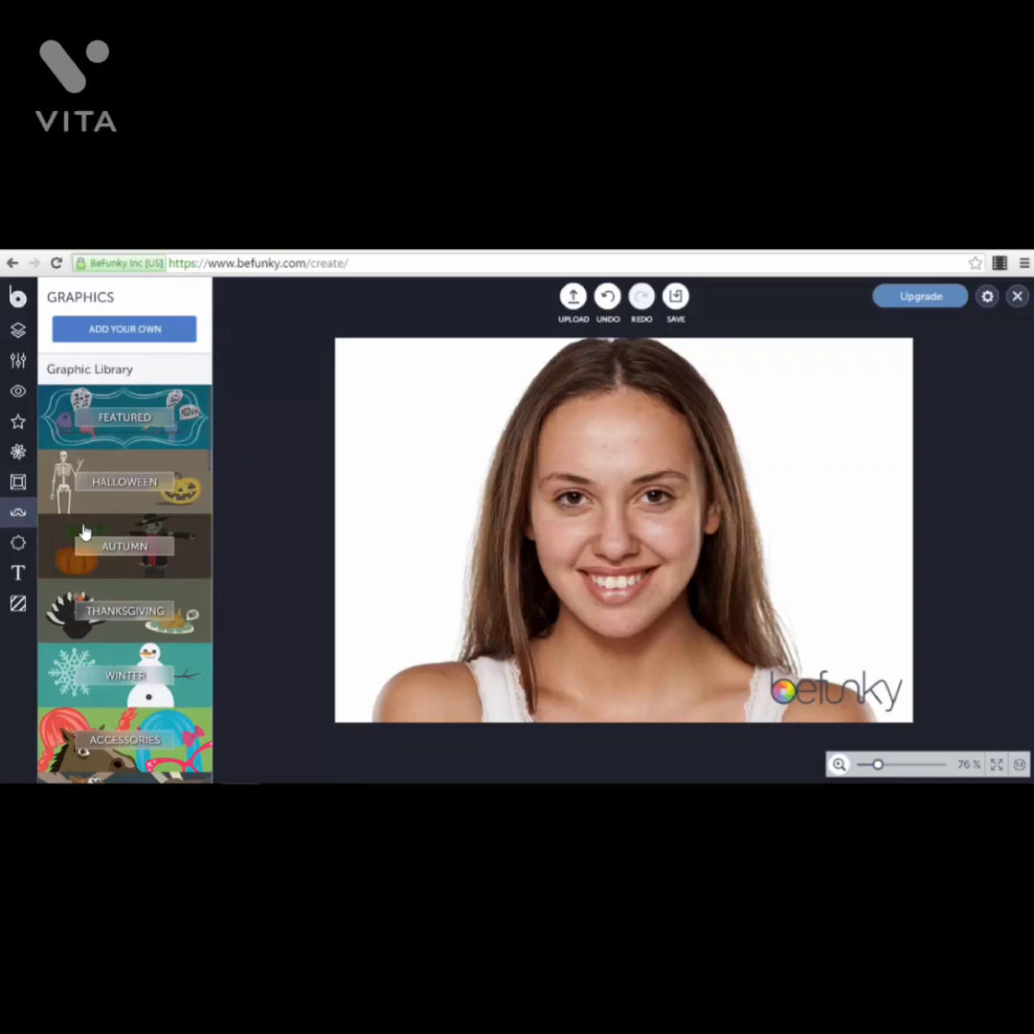
Step: Add the YES! sticker from Featured graphics and place it in the photo's top-left corner
{"action": "left_click", "coordinate": [194, 437]}
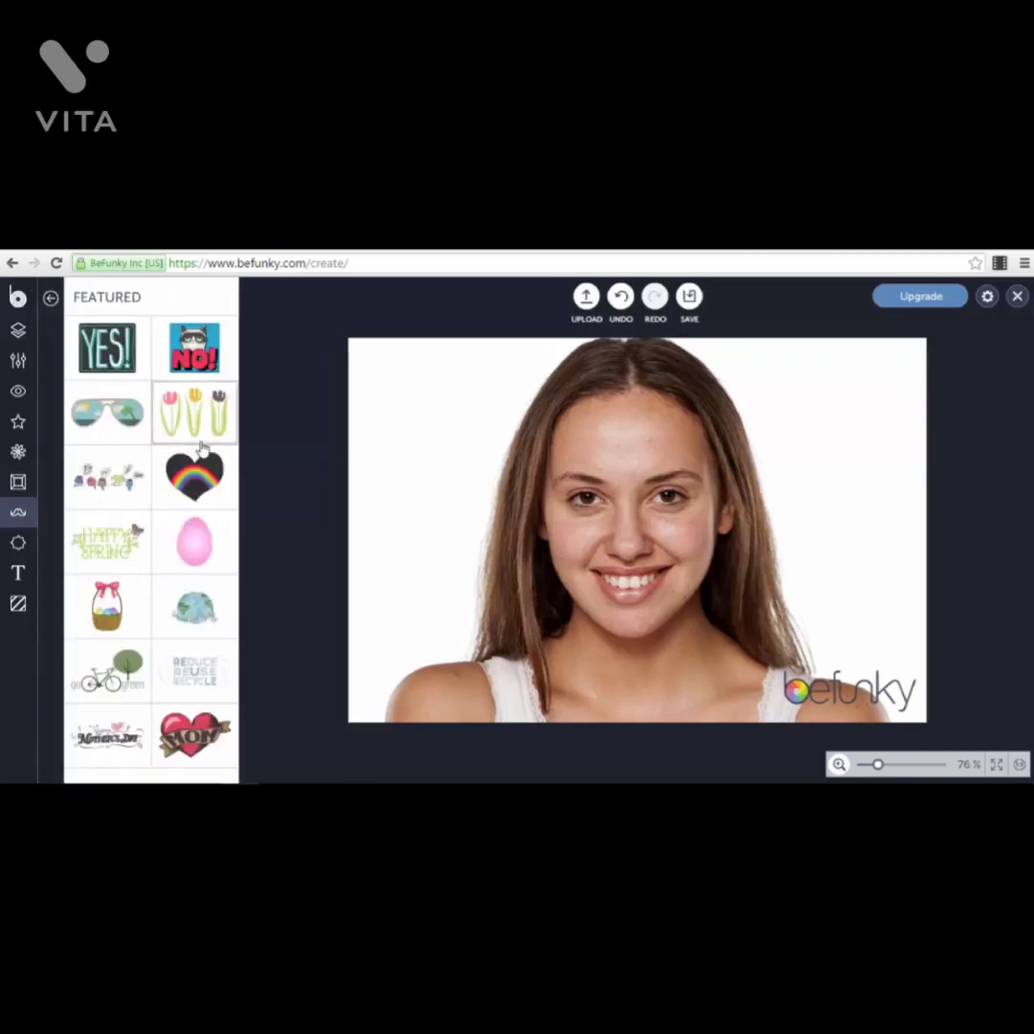
{"action": "left_click", "coordinate": [111, 354]}
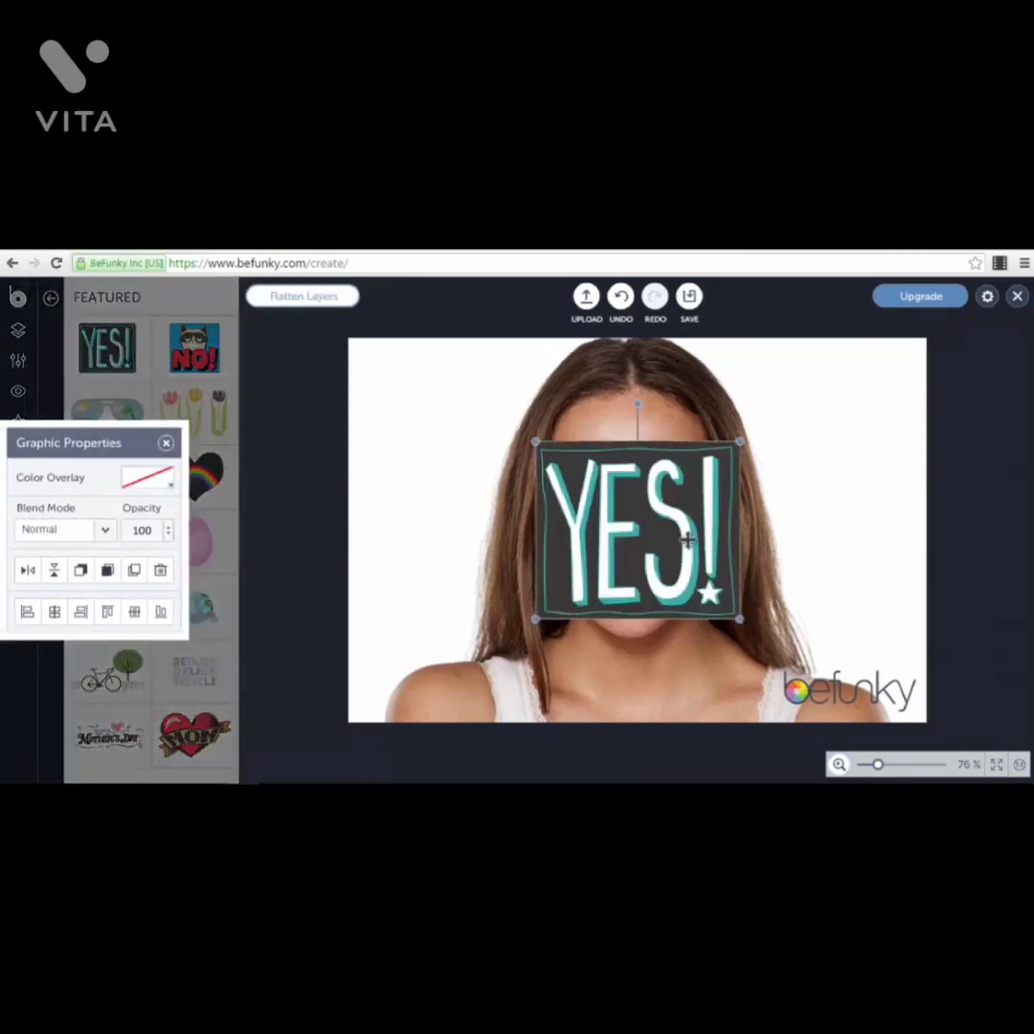
{"action": "left_click_drag", "start_coordinate": [580, 455], "coordinate": [477, 439]}
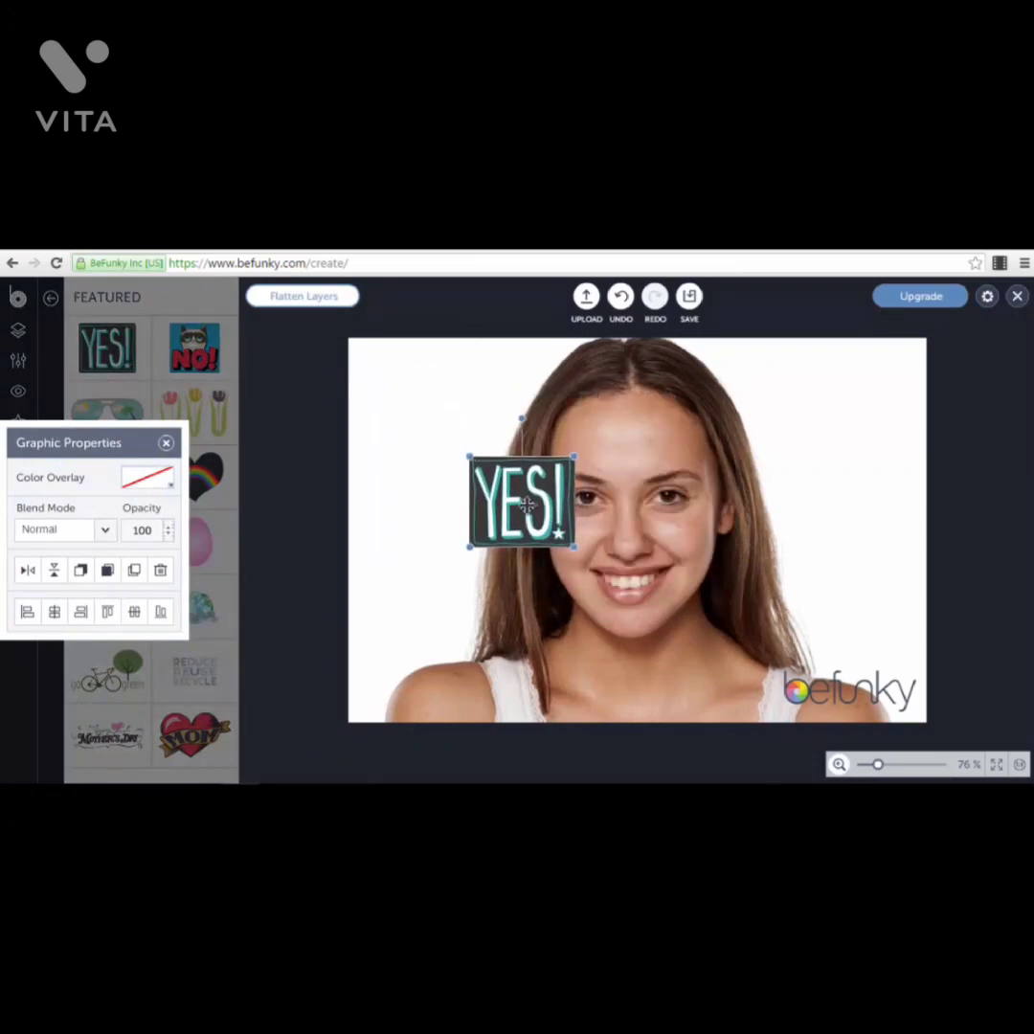
{"action": "left_click_drag", "start_coordinate": [517, 497], "coordinate": [418, 406]}
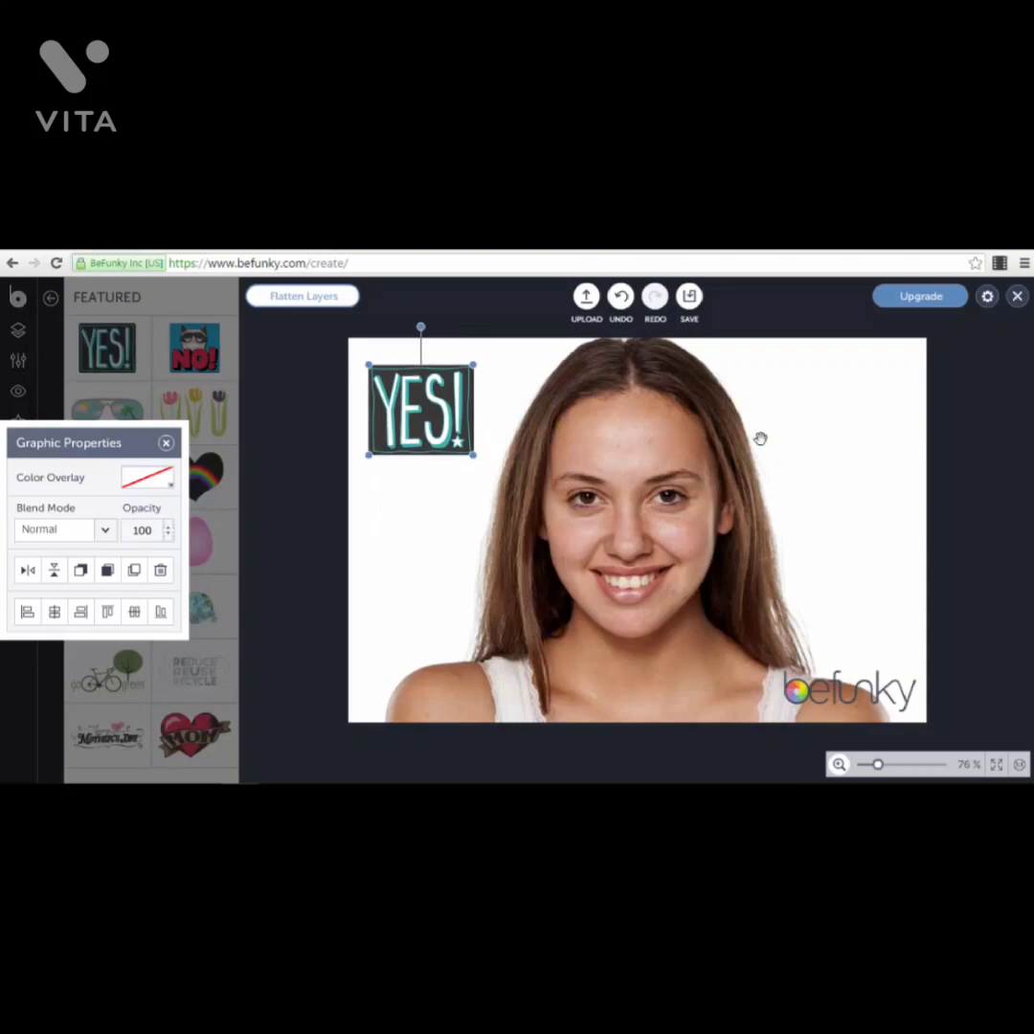
{"action": "left_click", "coordinate": [343, 505]}
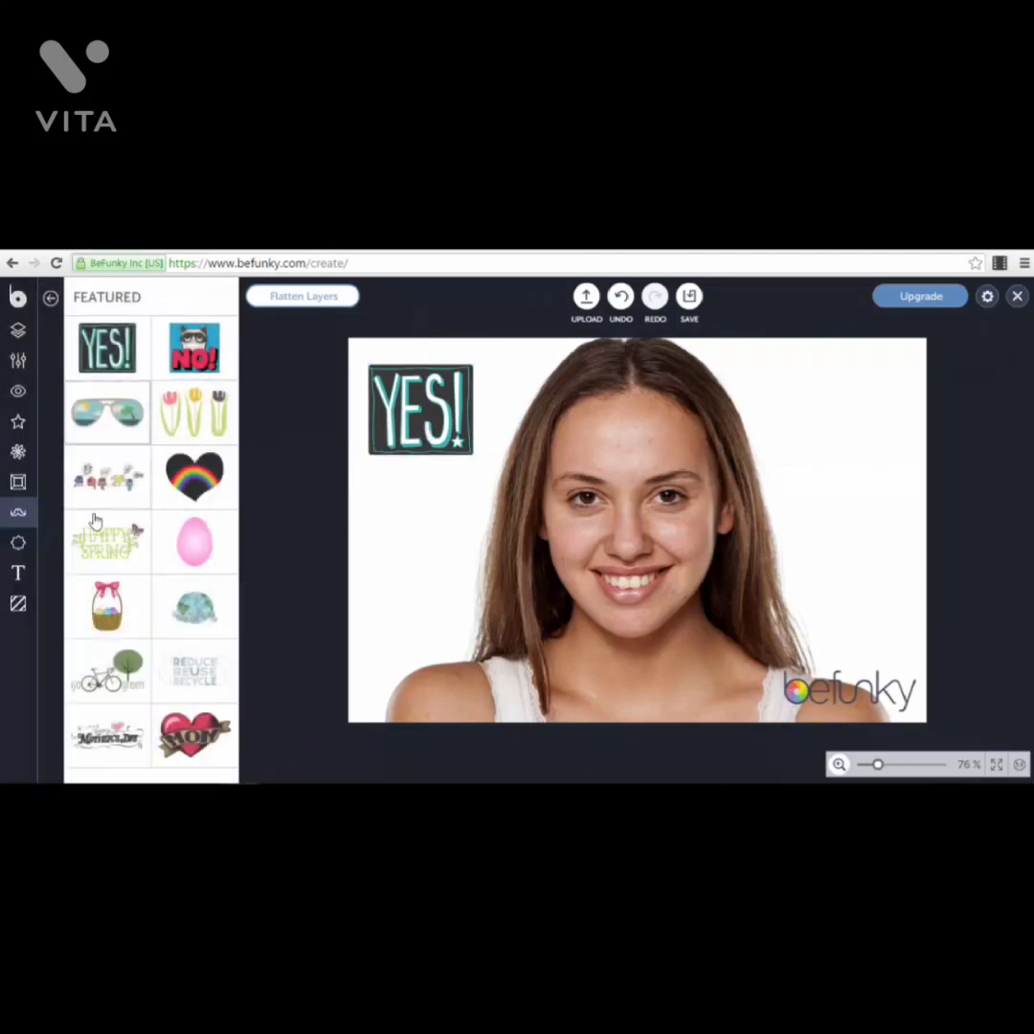
Step: Return to the graphic categories and scroll down through the list
{"action": "left_click", "coordinate": [51, 298]}
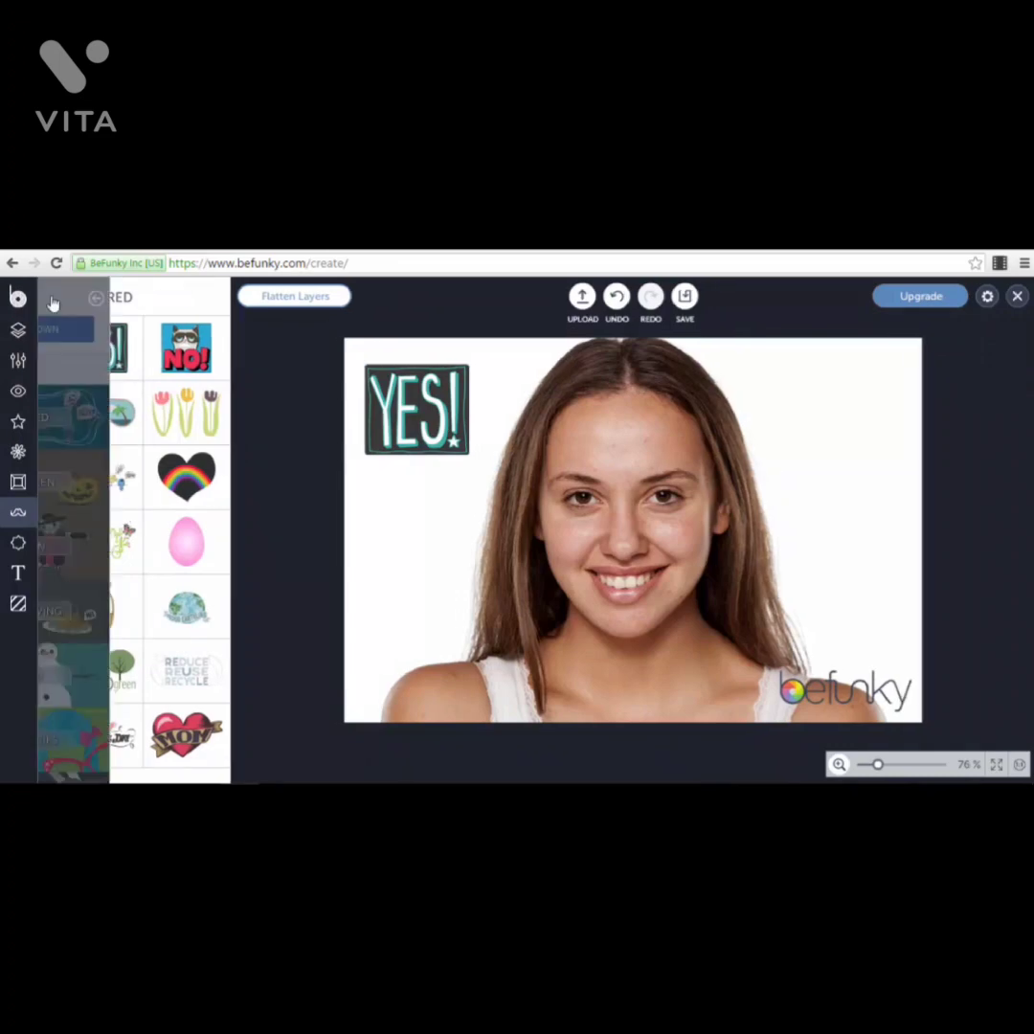
{"action": "scroll", "coordinate": [144, 579], "scroll_direction": "down", "scroll_amount": 5}
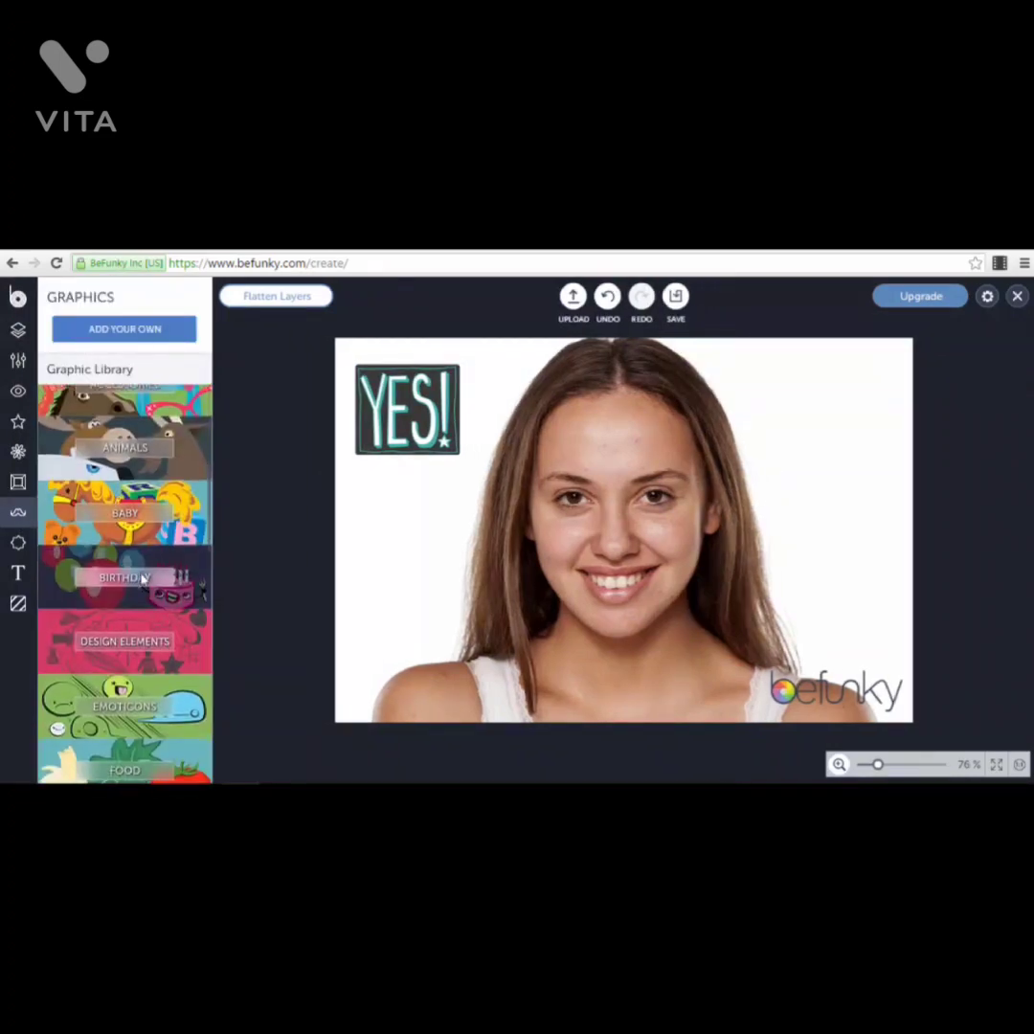
{"action": "scroll", "coordinate": [142, 579], "scroll_direction": "down", "scroll_amount": 10}
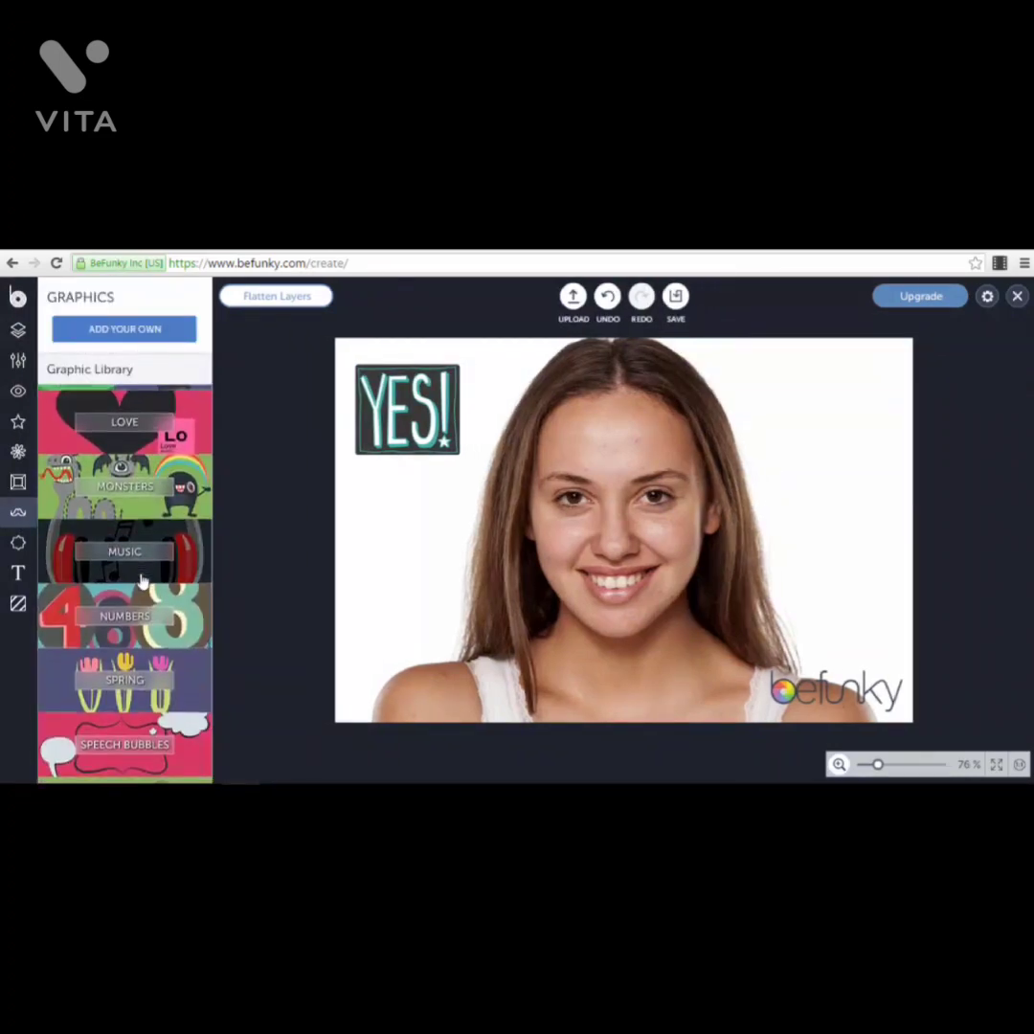
{"action": "scroll", "coordinate": [142, 579], "scroll_direction": "down", "scroll_amount": 3}
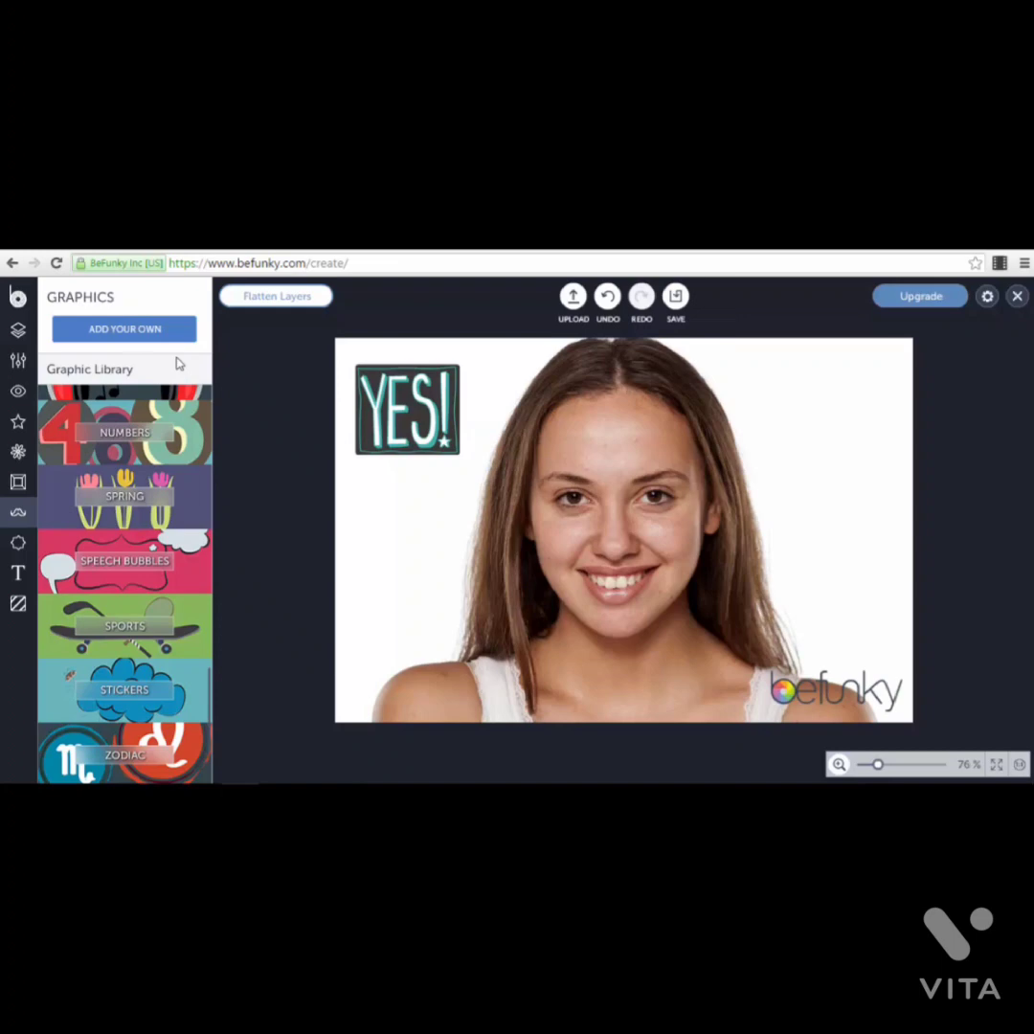
Step: Browse the Winter Holidays overlay thumbnails without applying any overlay
{"action": "left_click", "coordinate": [18, 543]}
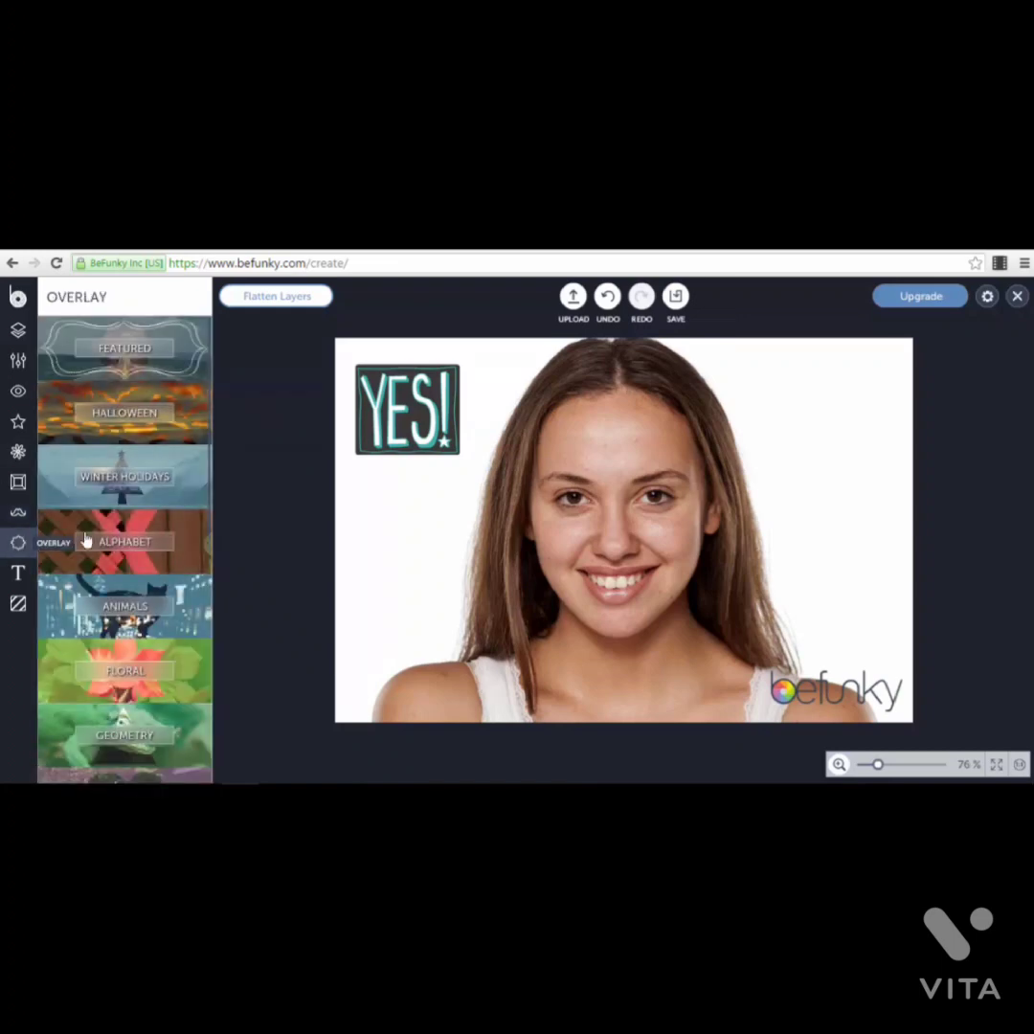
{"action": "left_click", "coordinate": [192, 482]}
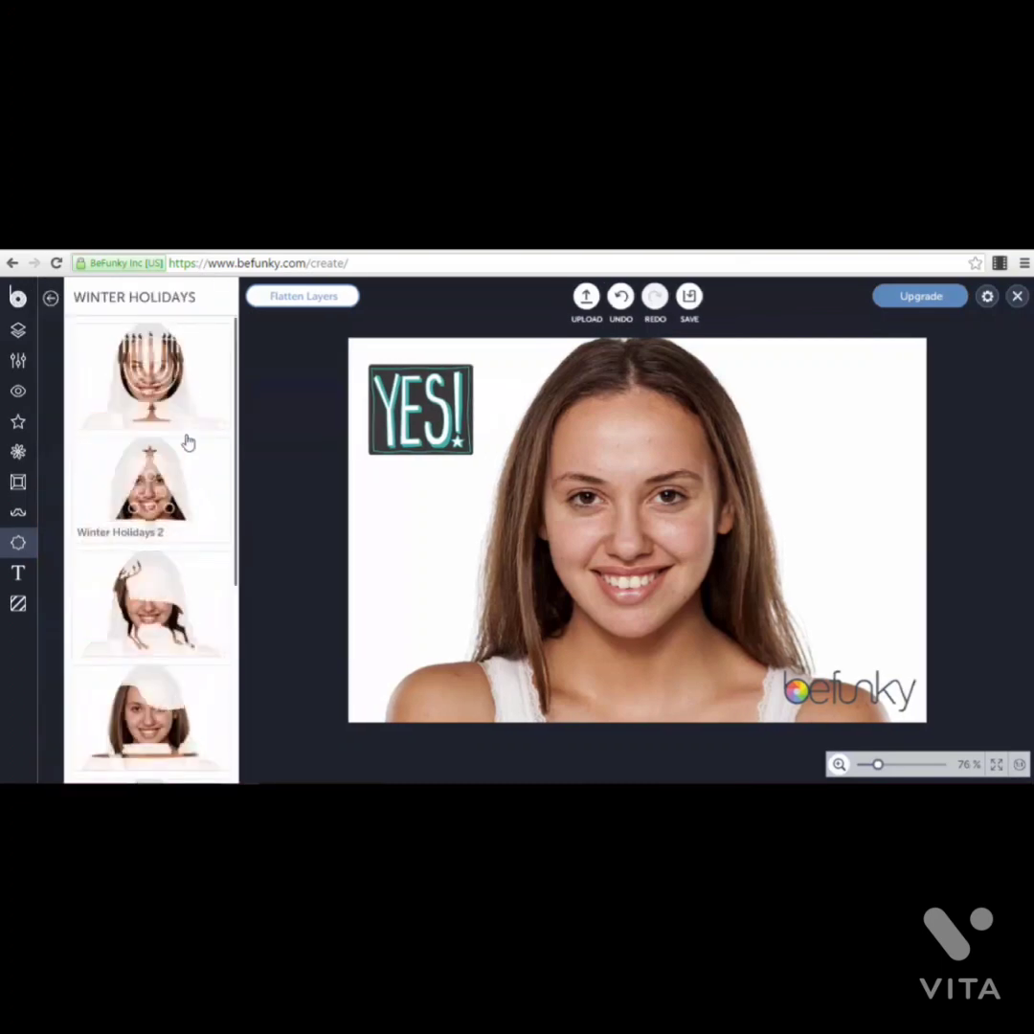
{"action": "scroll", "coordinate": [169, 641], "scroll_direction": "down", "scroll_amount": 3}
{"action": "scroll", "coordinate": [170, 640], "scroll_direction": "down", "scroll_amount": 2}
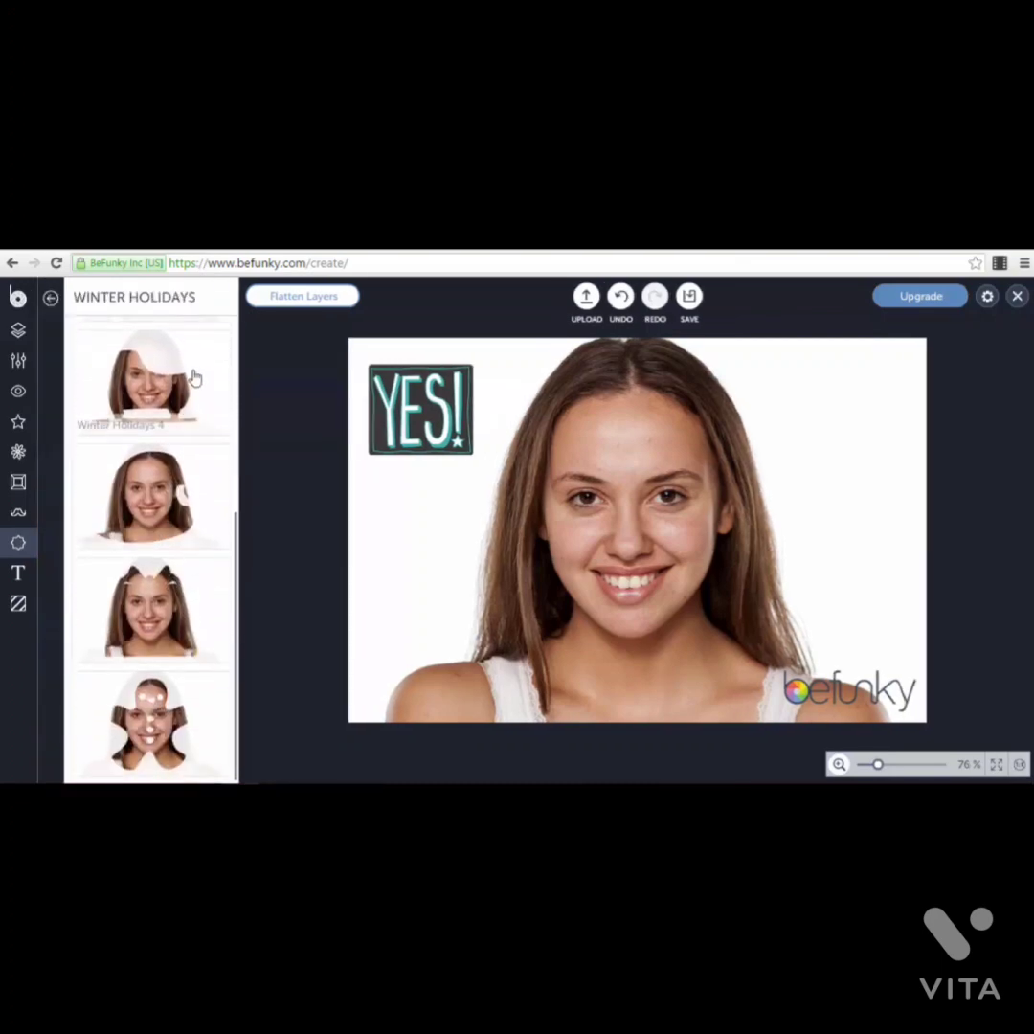
Step: Add the red LUCKY (Luckiest Guy) text preset to the photo and dismiss the font tip
{"action": "left_click", "coordinate": [19, 572]}
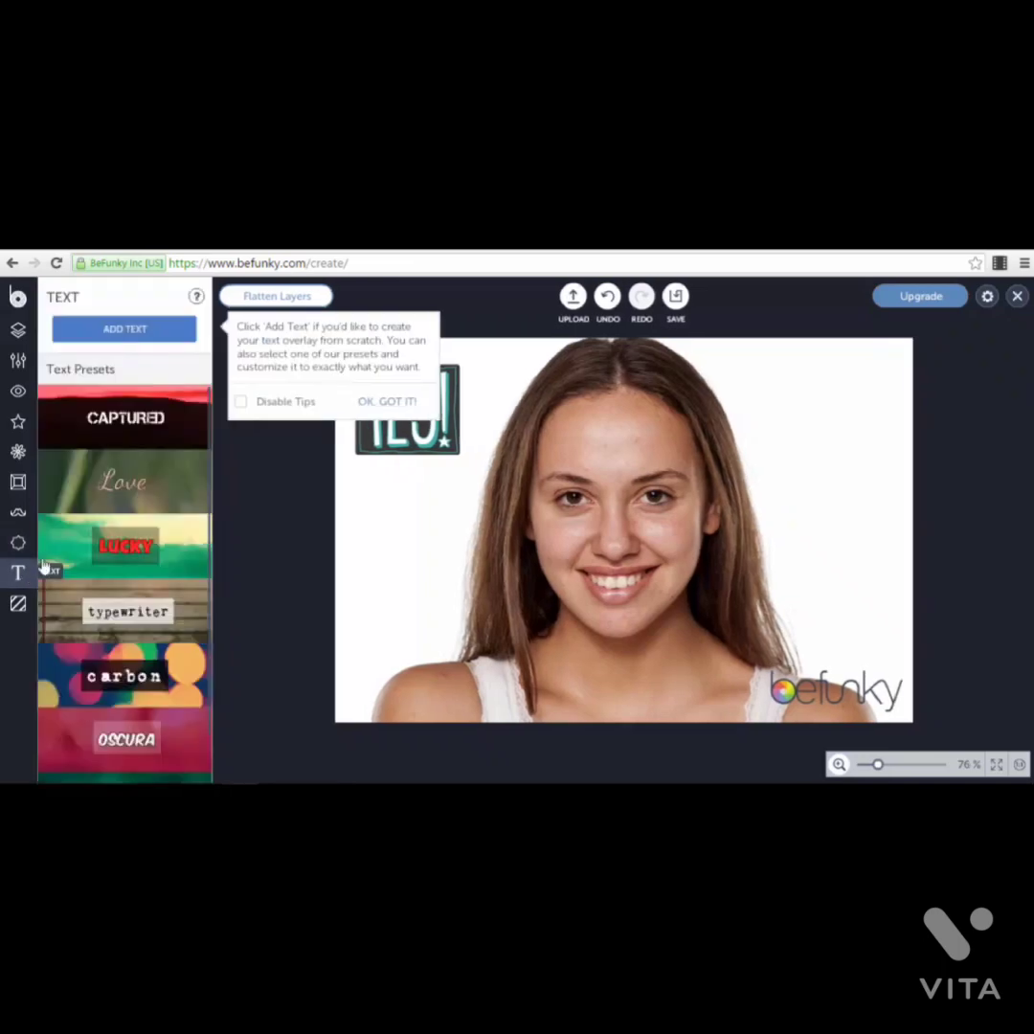
{"action": "scroll", "coordinate": [165, 524], "scroll_direction": "down", "scroll_amount": 1}
{"action": "scroll", "coordinate": [164, 523], "scroll_direction": "down", "scroll_amount": 1}
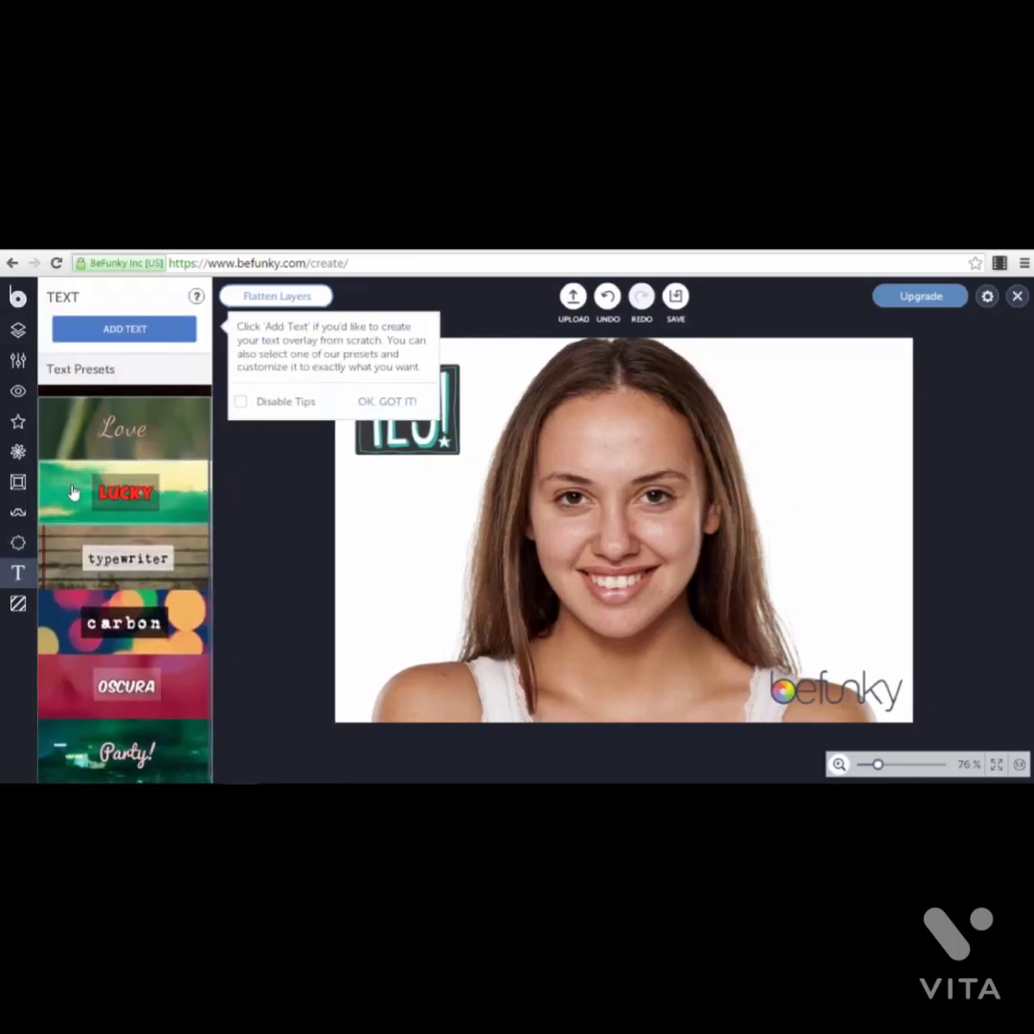
{"action": "left_click", "coordinate": [184, 508]}
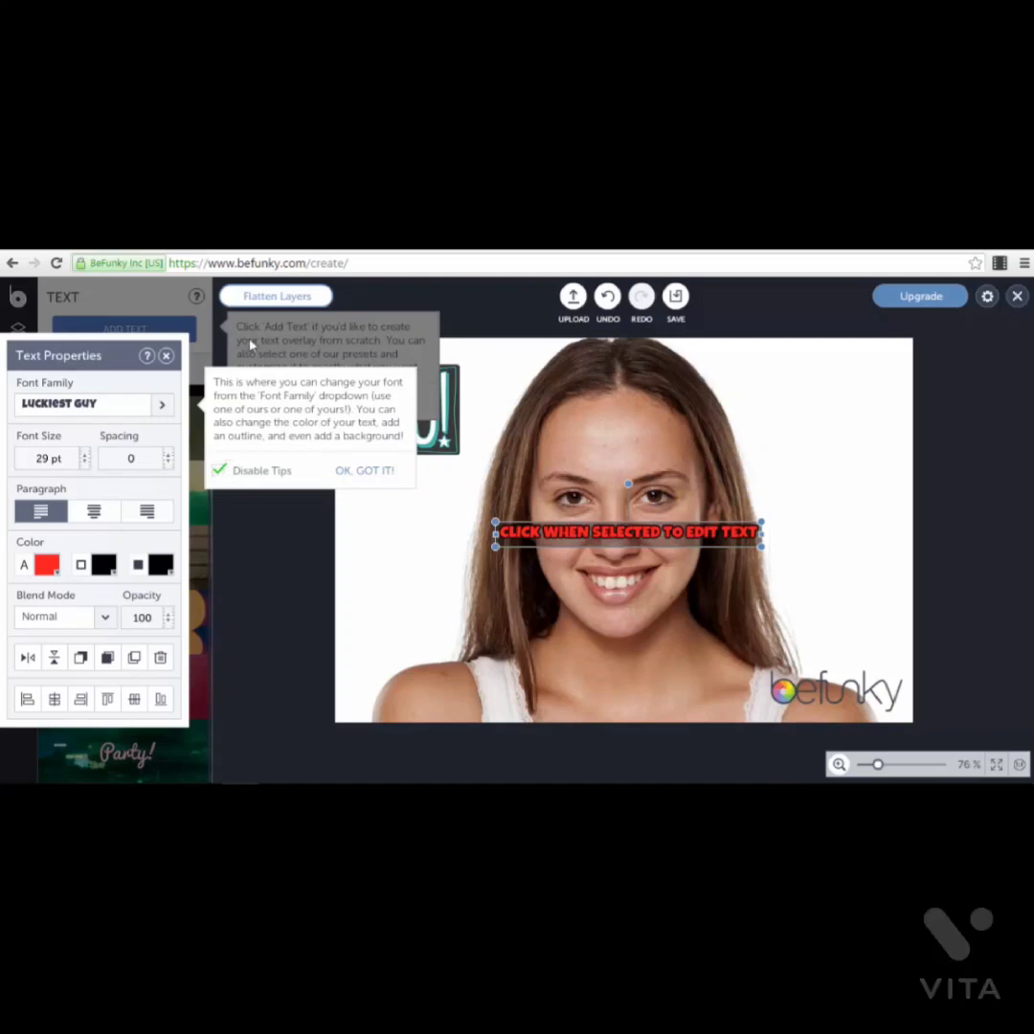
{"action": "left_click", "coordinate": [343, 470]}
{"action": "left_click", "coordinate": [251, 407]}
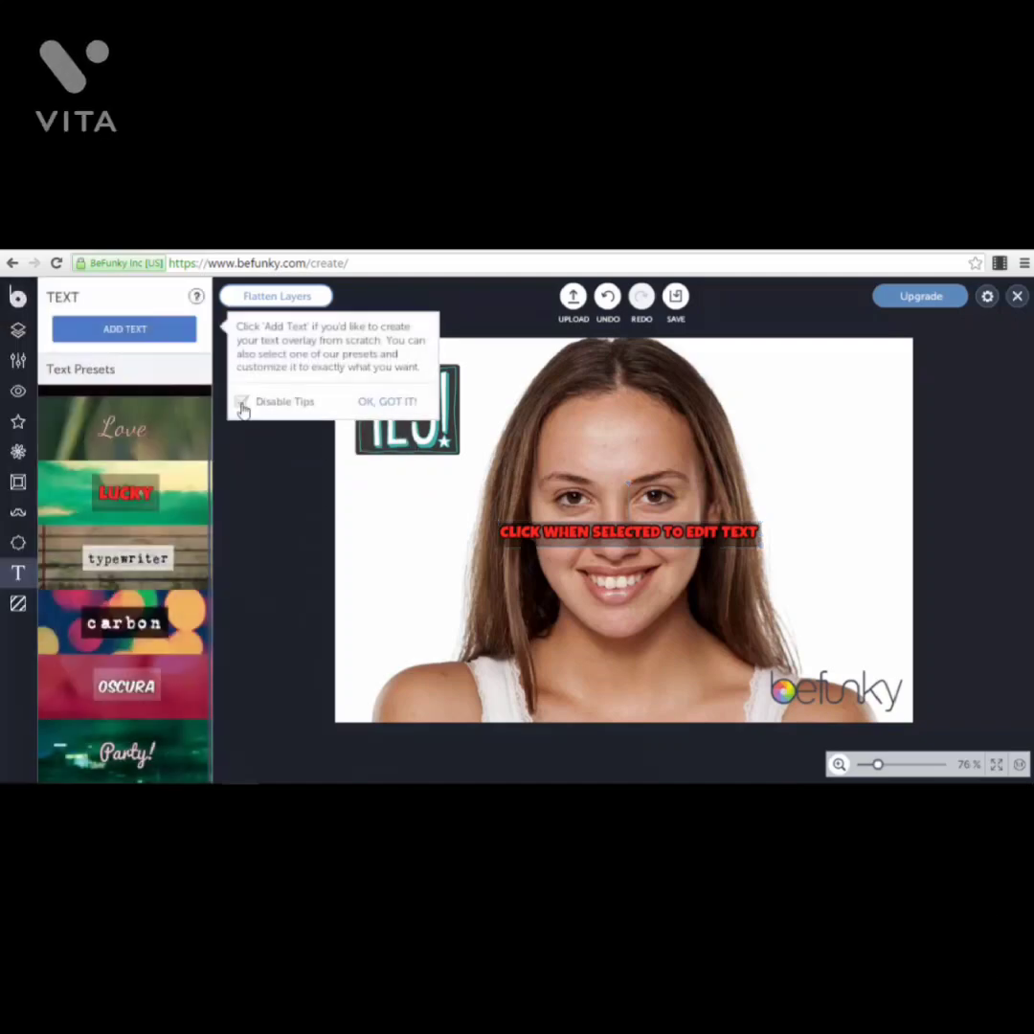
Step: Move the caption to the bottom of the picture and disable help tips
{"action": "left_click_drag", "start_coordinate": [579, 550], "coordinate": [585, 690]}
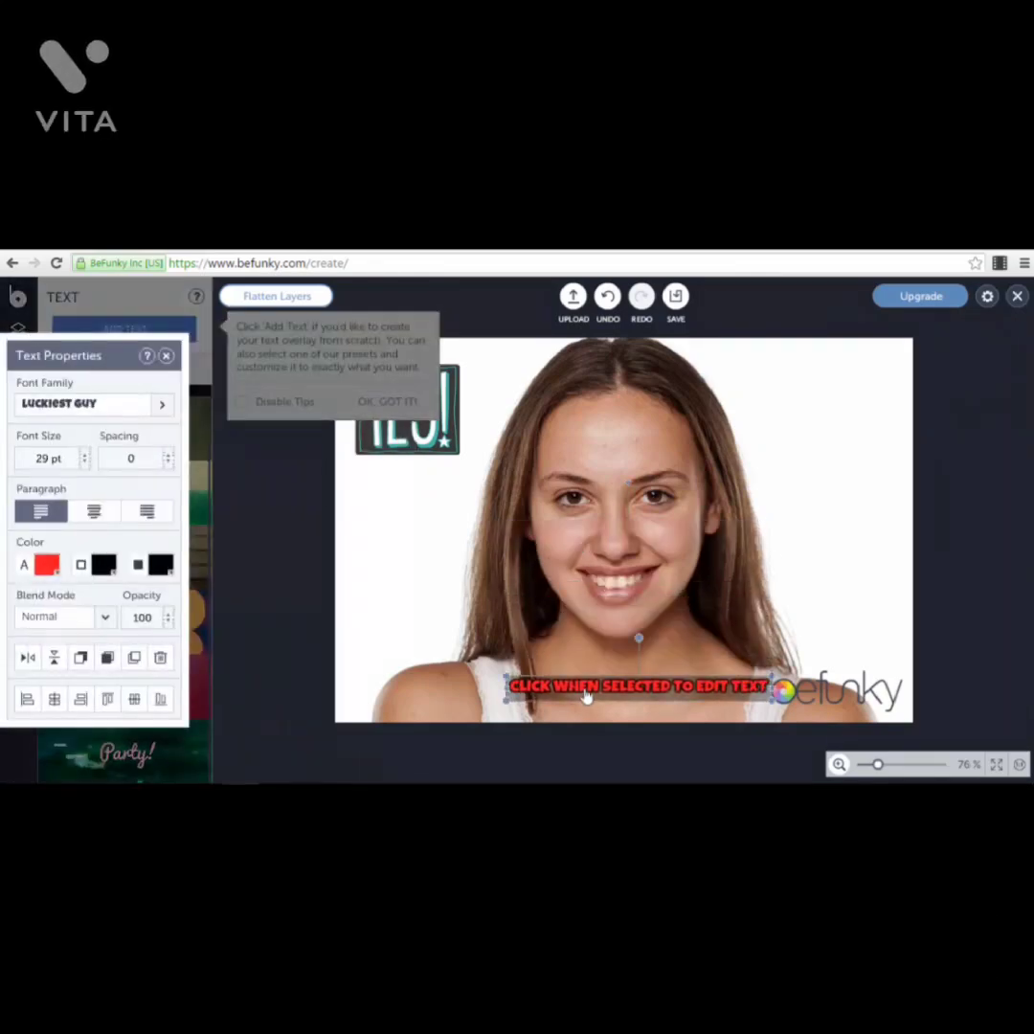
{"action": "left_click", "coordinate": [594, 685]}
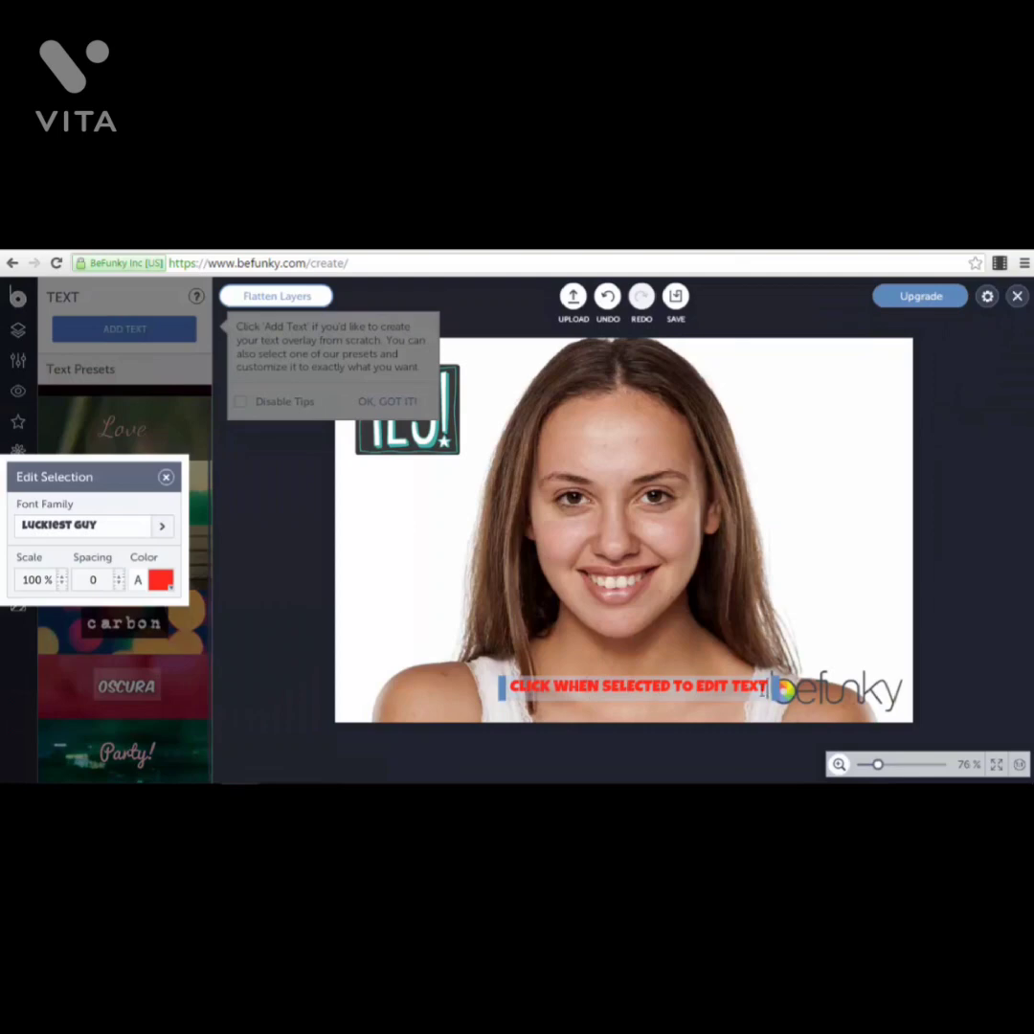
{"action": "left_click", "coordinate": [386, 571]}
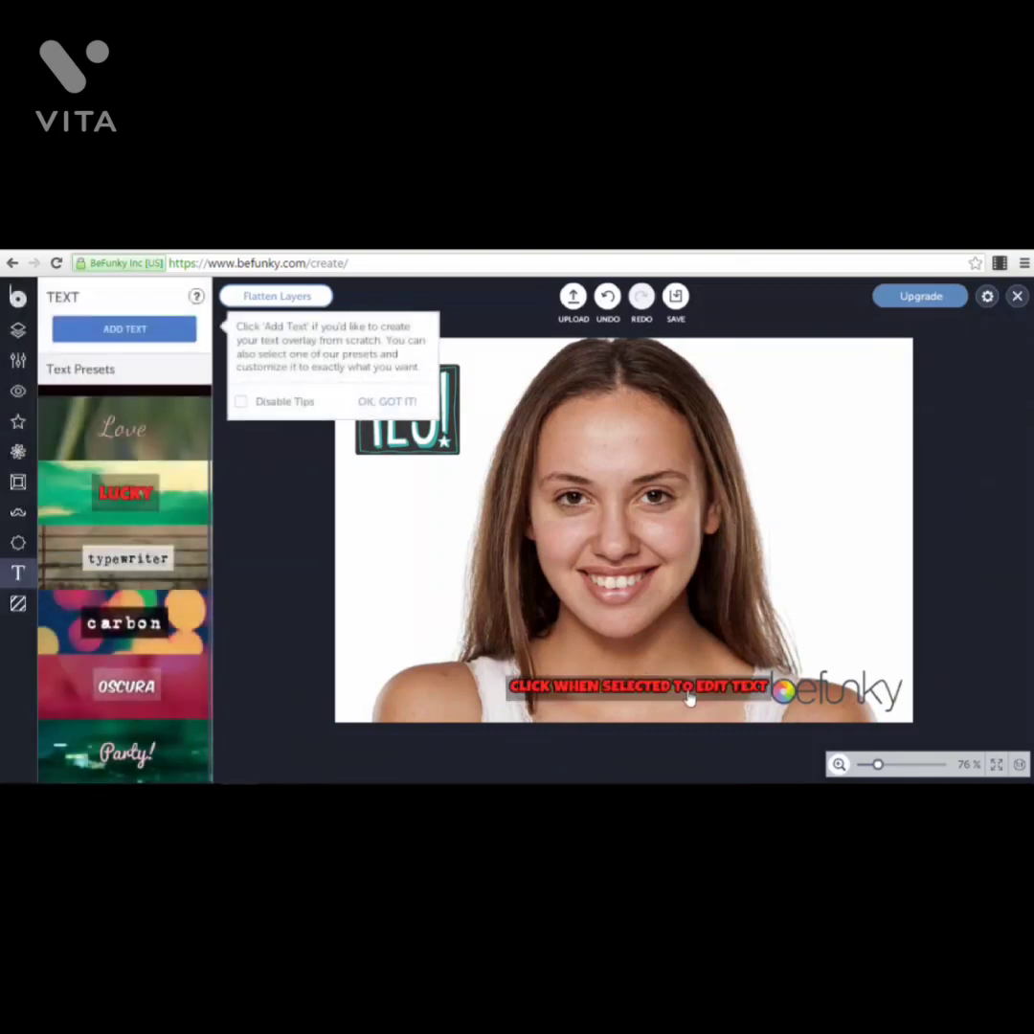
{"action": "left_click", "coordinate": [689, 698]}
{"action": "left_click", "coordinate": [380, 565]}
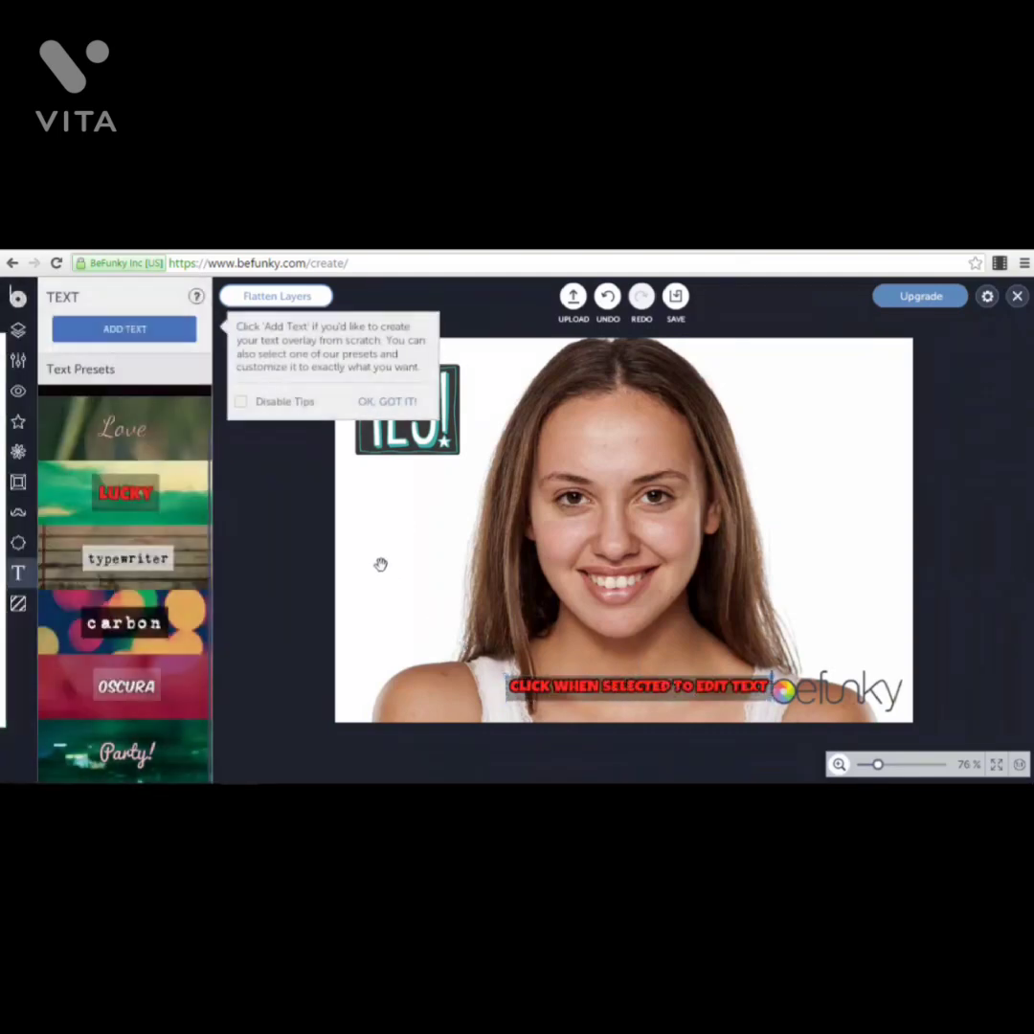
{"action": "left_click", "coordinate": [241, 402]}
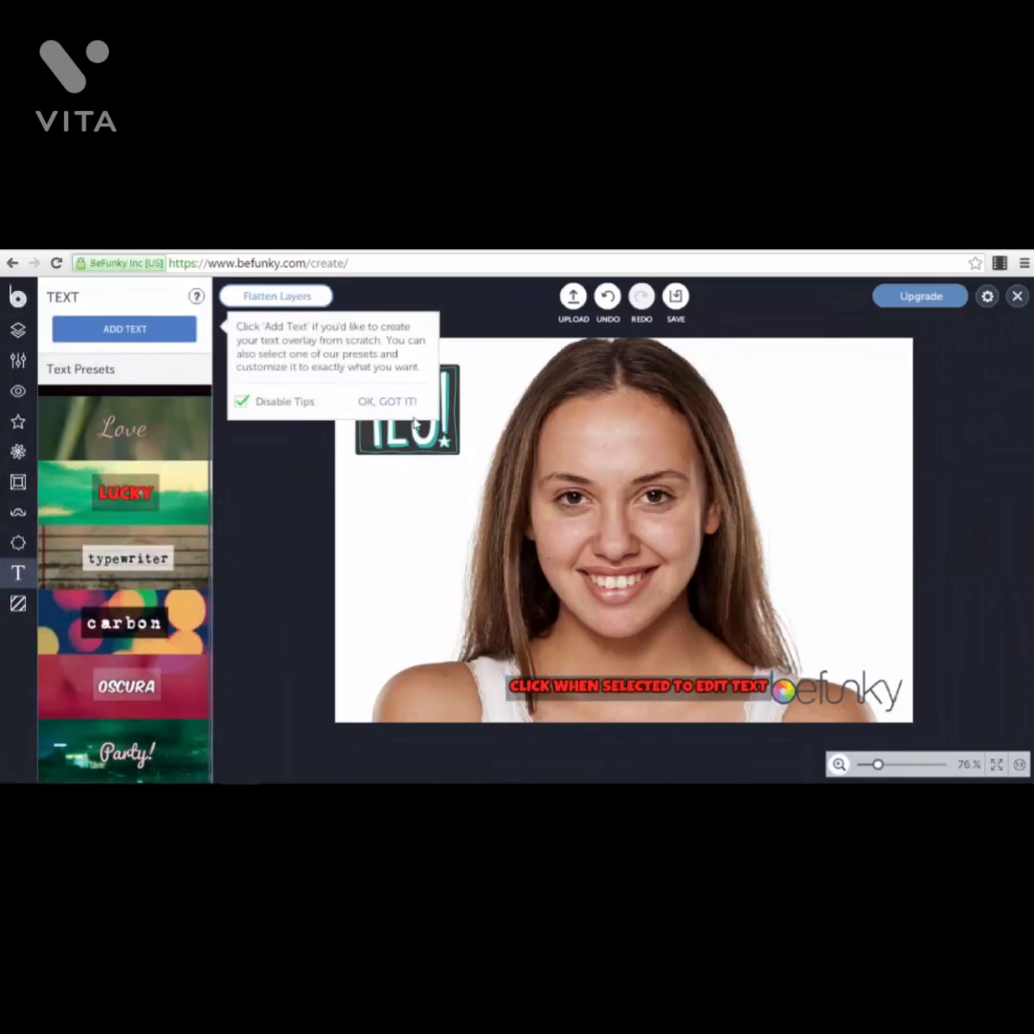
{"action": "left_click", "coordinate": [18, 605]}
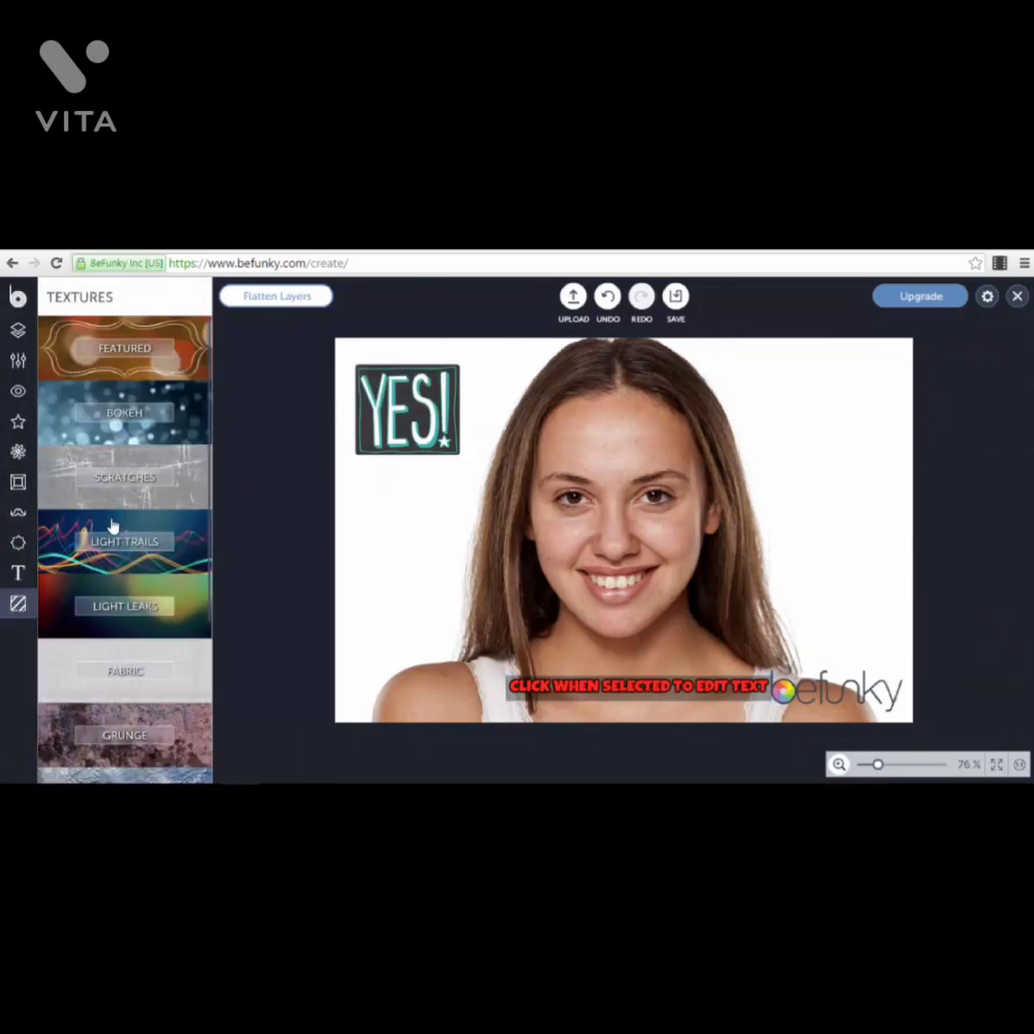
Step: Try and discard a Light Trails texture, then delete the placeholder caption
{"action": "left_click", "coordinate": [184, 540]}
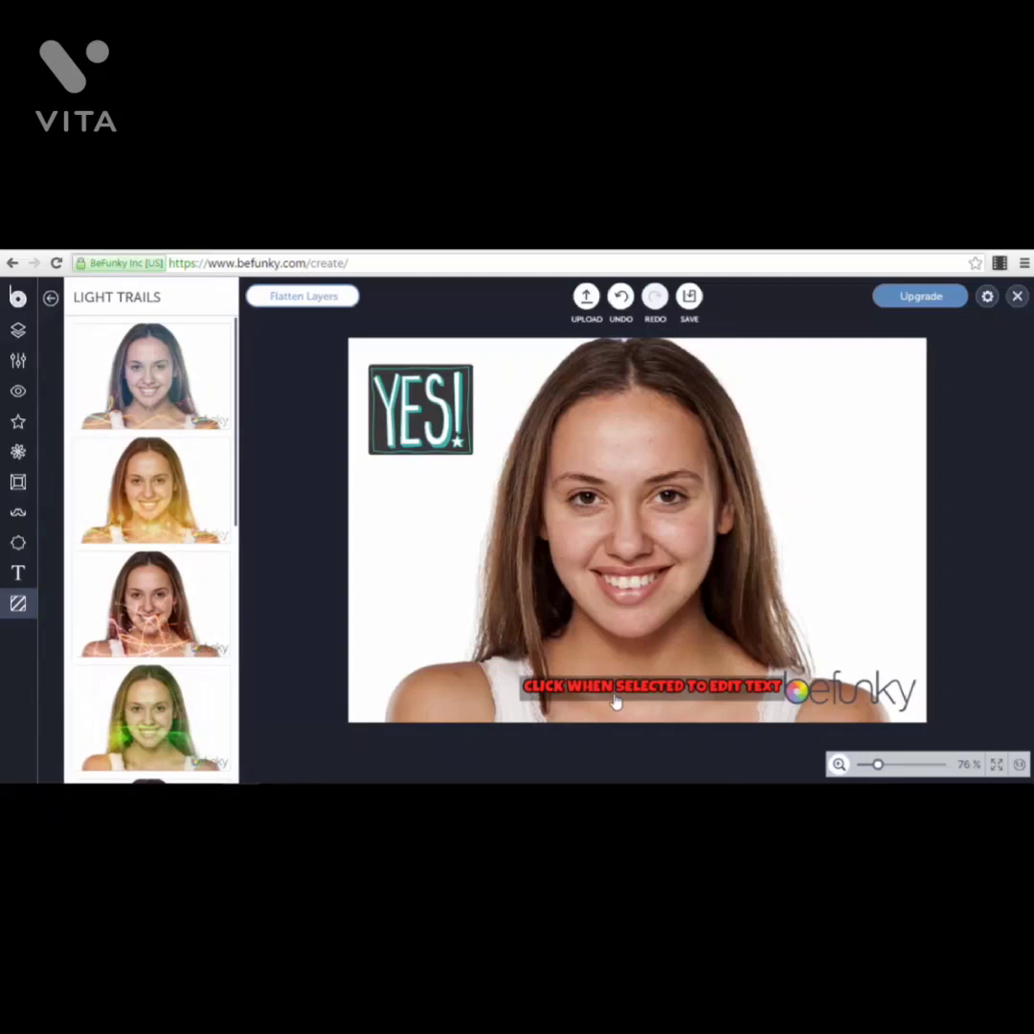
{"action": "left_click_drag", "start_coordinate": [613, 686], "coordinate": [593, 471]}
{"action": "left_click", "coordinate": [292, 572]}
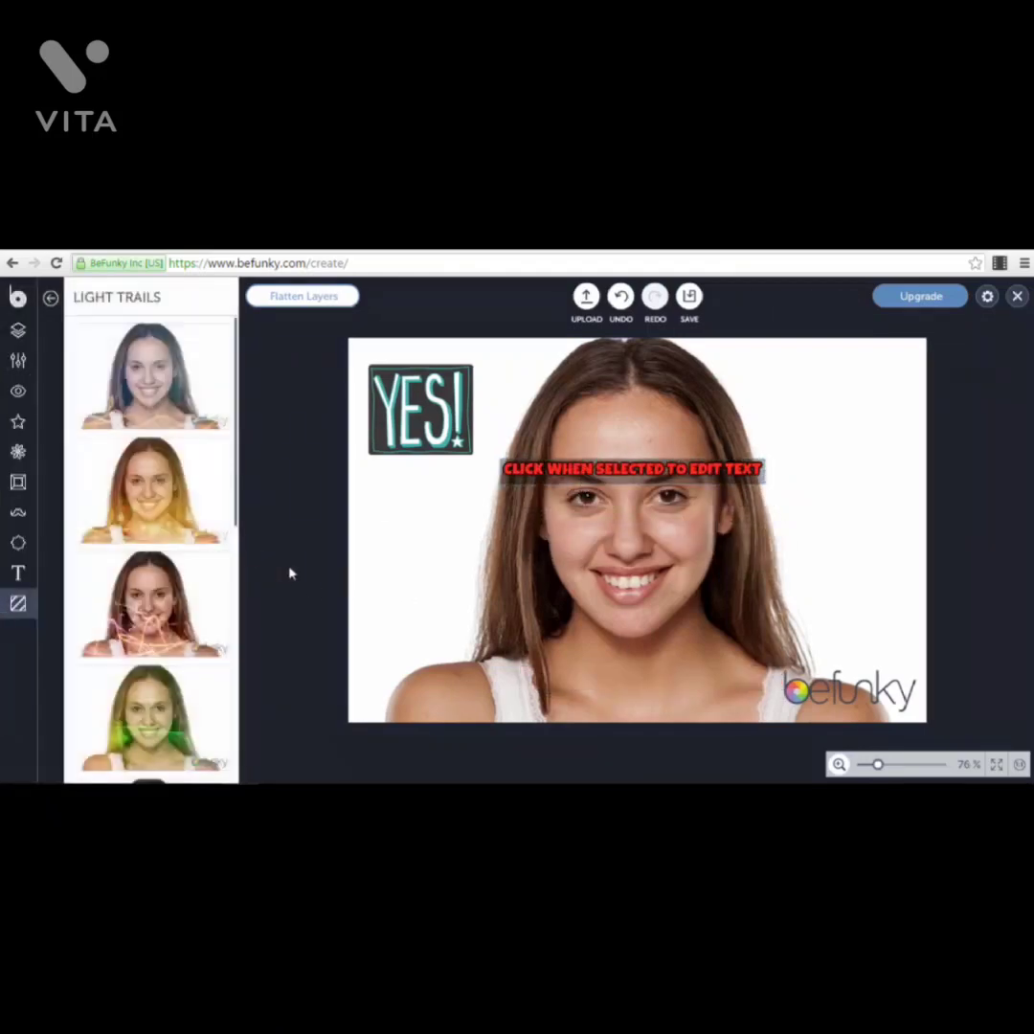
{"action": "scroll", "coordinate": [187, 569], "scroll_direction": "down", "scroll_amount": 10}
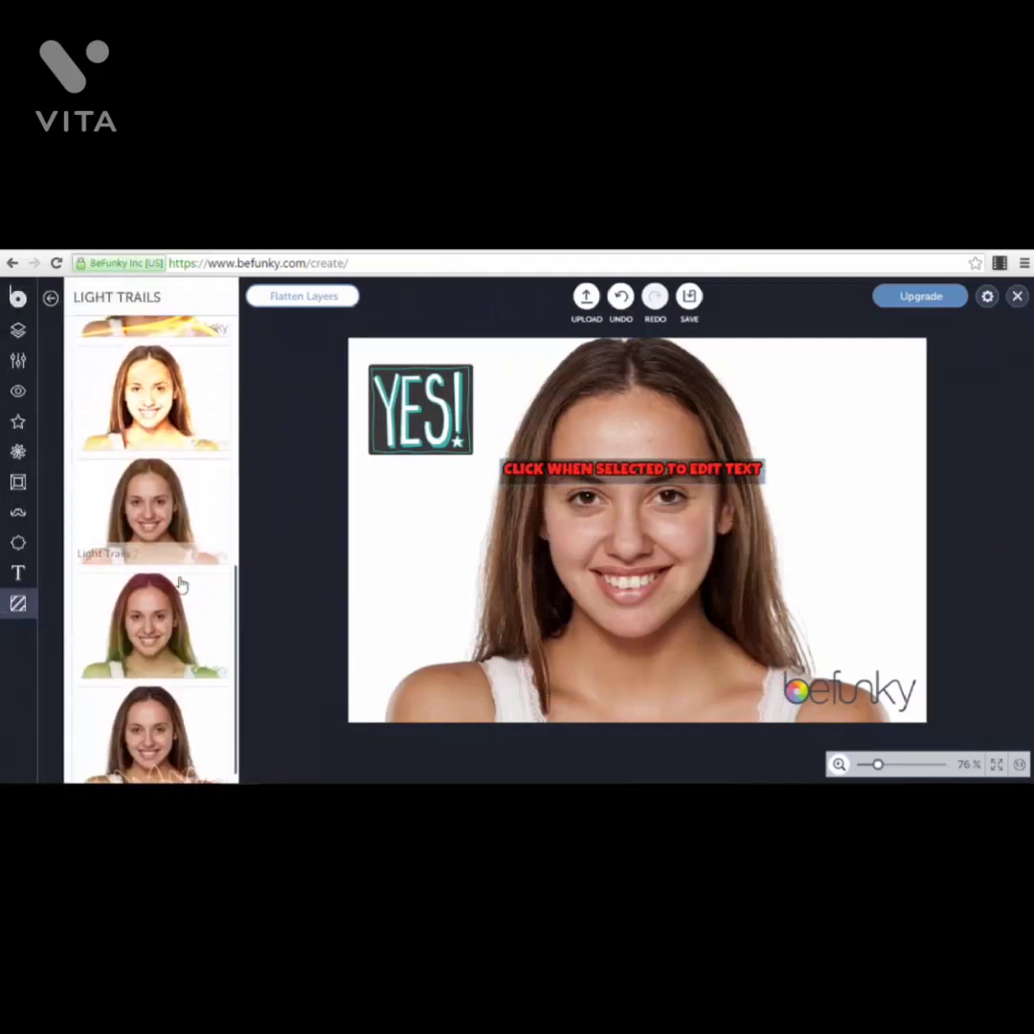
{"action": "left_click", "coordinate": [208, 708]}
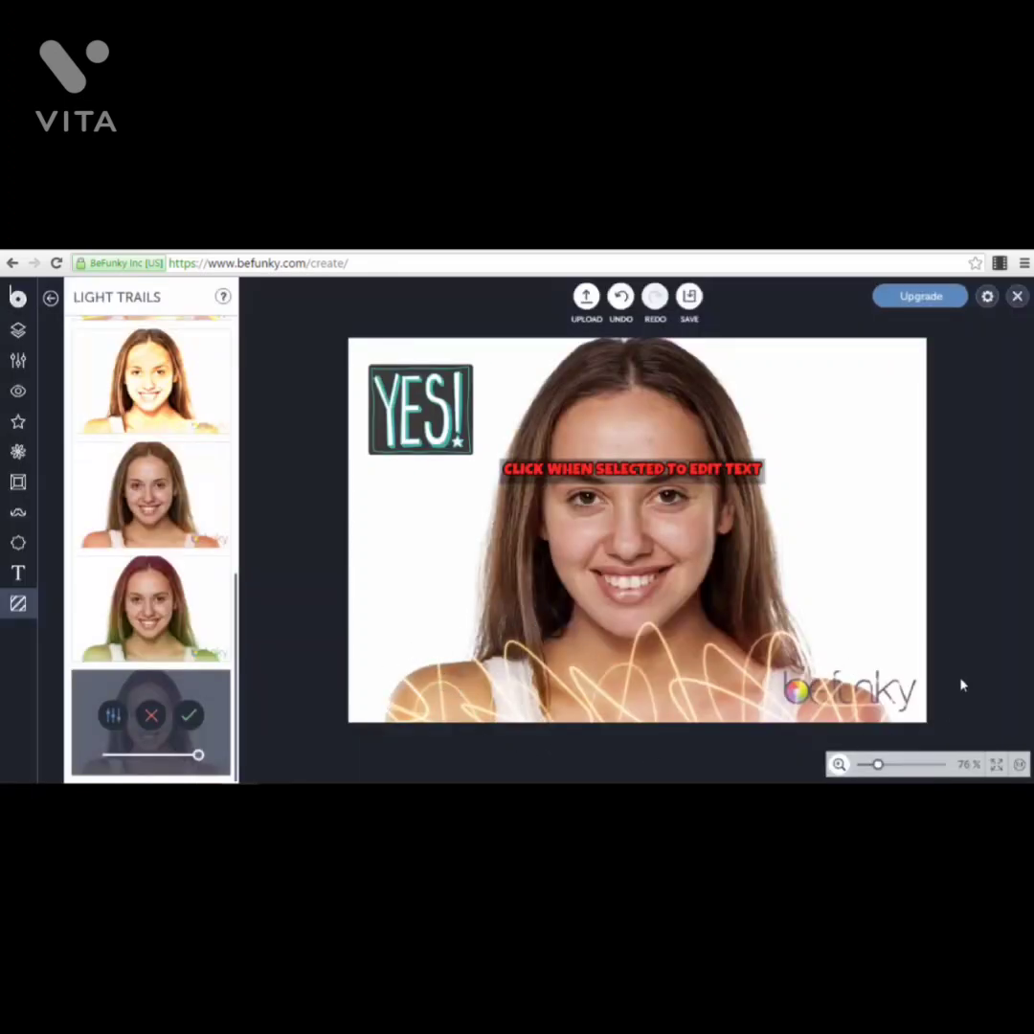
{"action": "left_click", "coordinate": [51, 298]}
{"action": "left_click", "coordinate": [613, 469]}
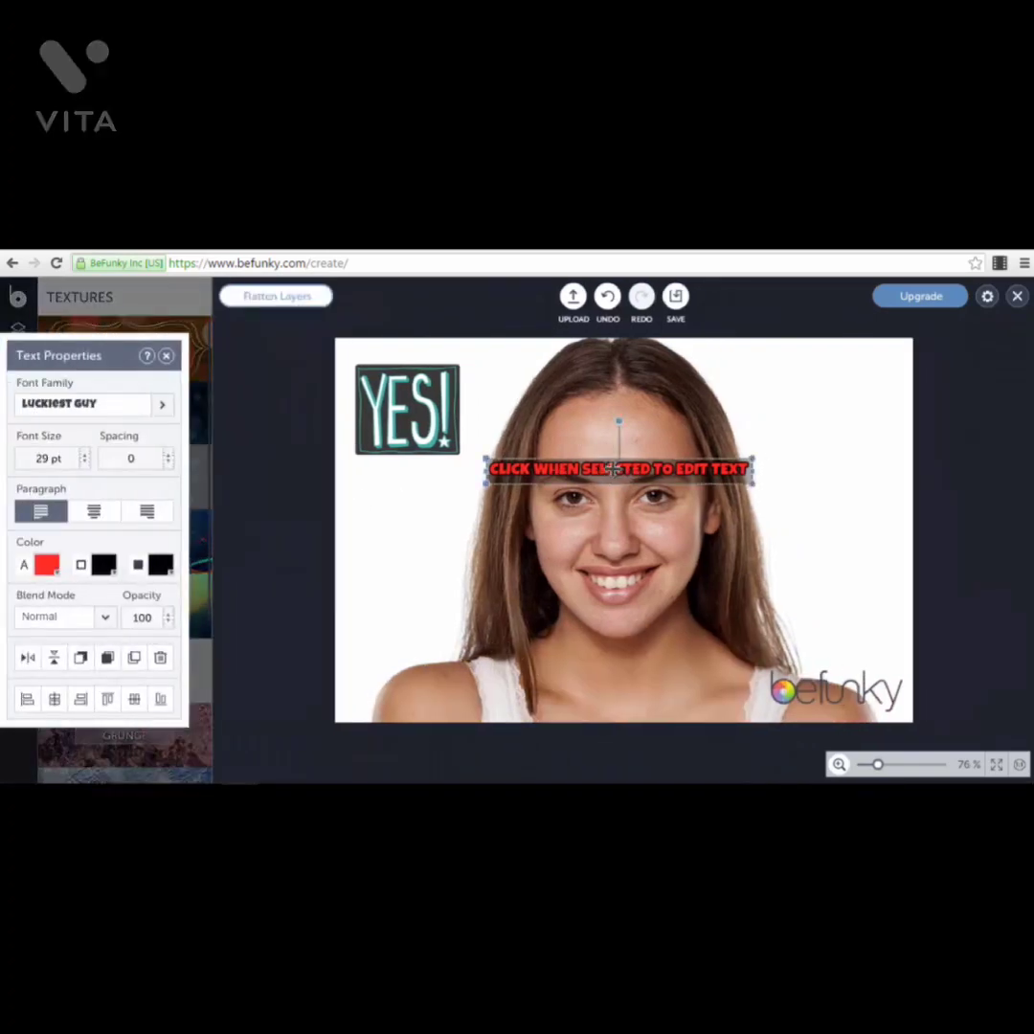
{"action": "key", "text": "Delete"}
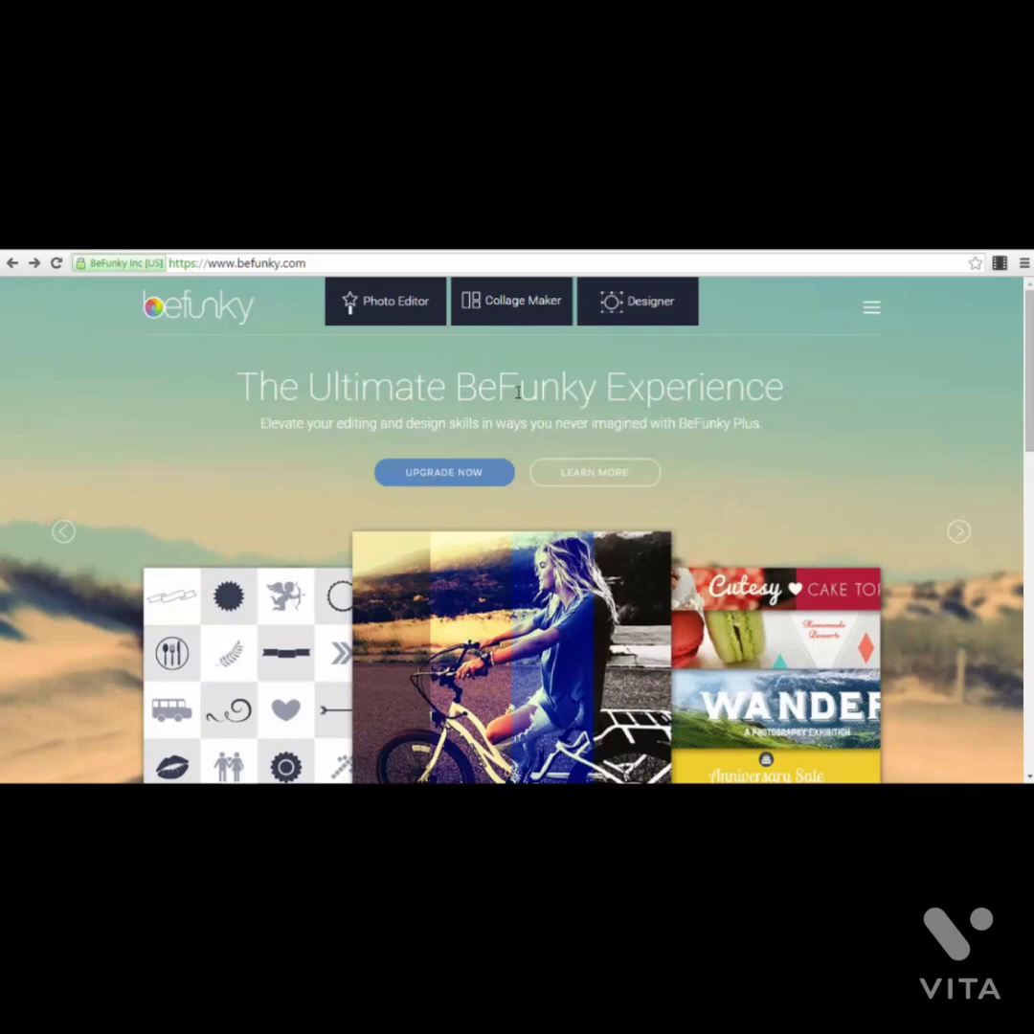
Step: Open Collage Maker and auto-fill the 3 x 3 grid with nine sample photos
{"action": "left_click", "coordinate": [509, 301]}
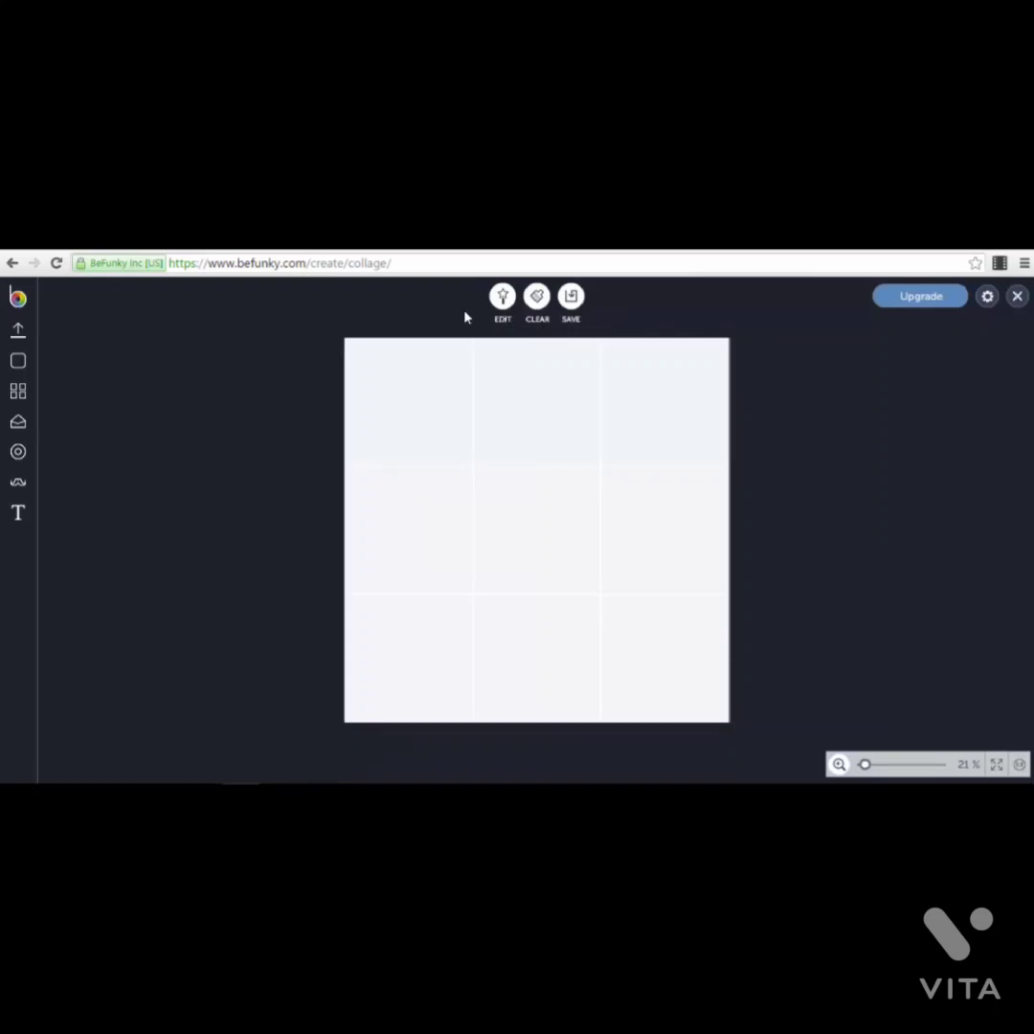
{"action": "left_click", "coordinate": [21, 334]}
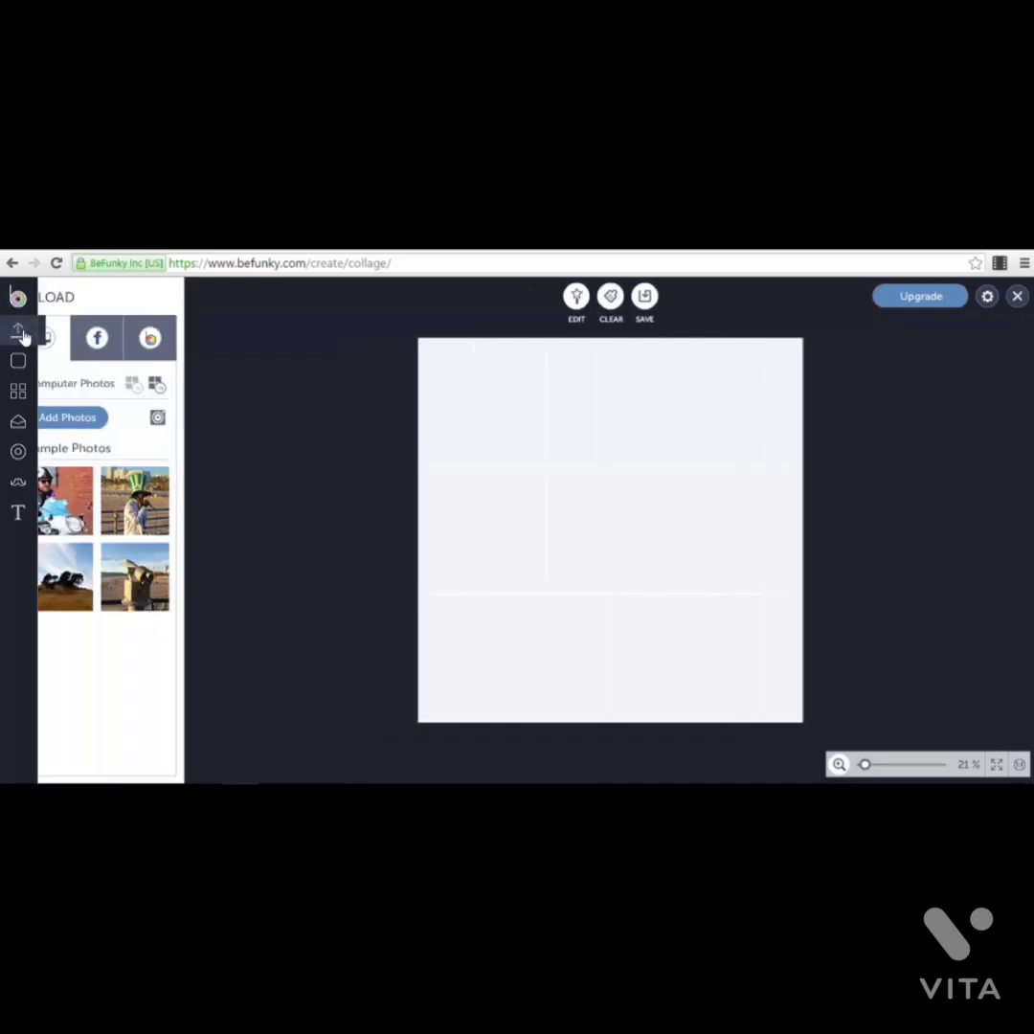
{"action": "left_click_drag", "start_coordinate": [163, 520], "coordinate": [516, 406]}
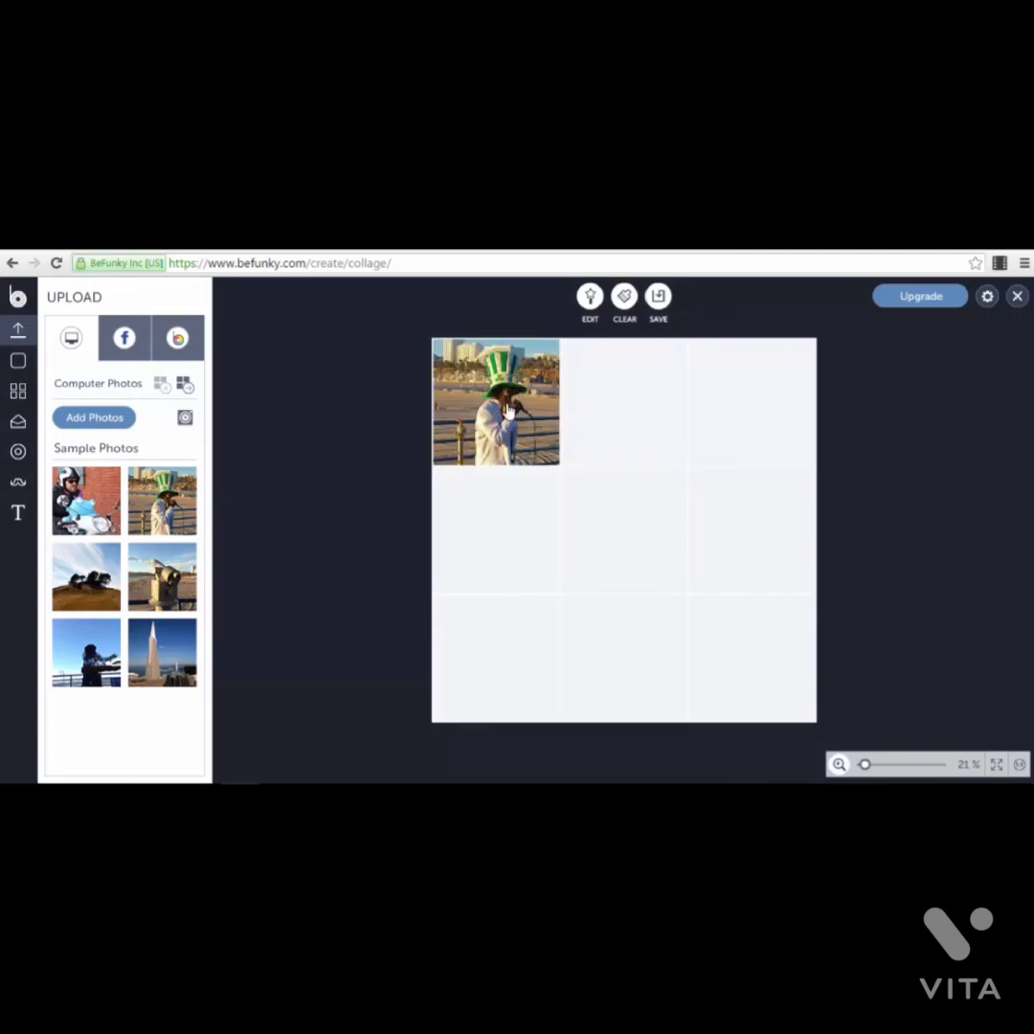
{"action": "left_click", "coordinate": [184, 387]}
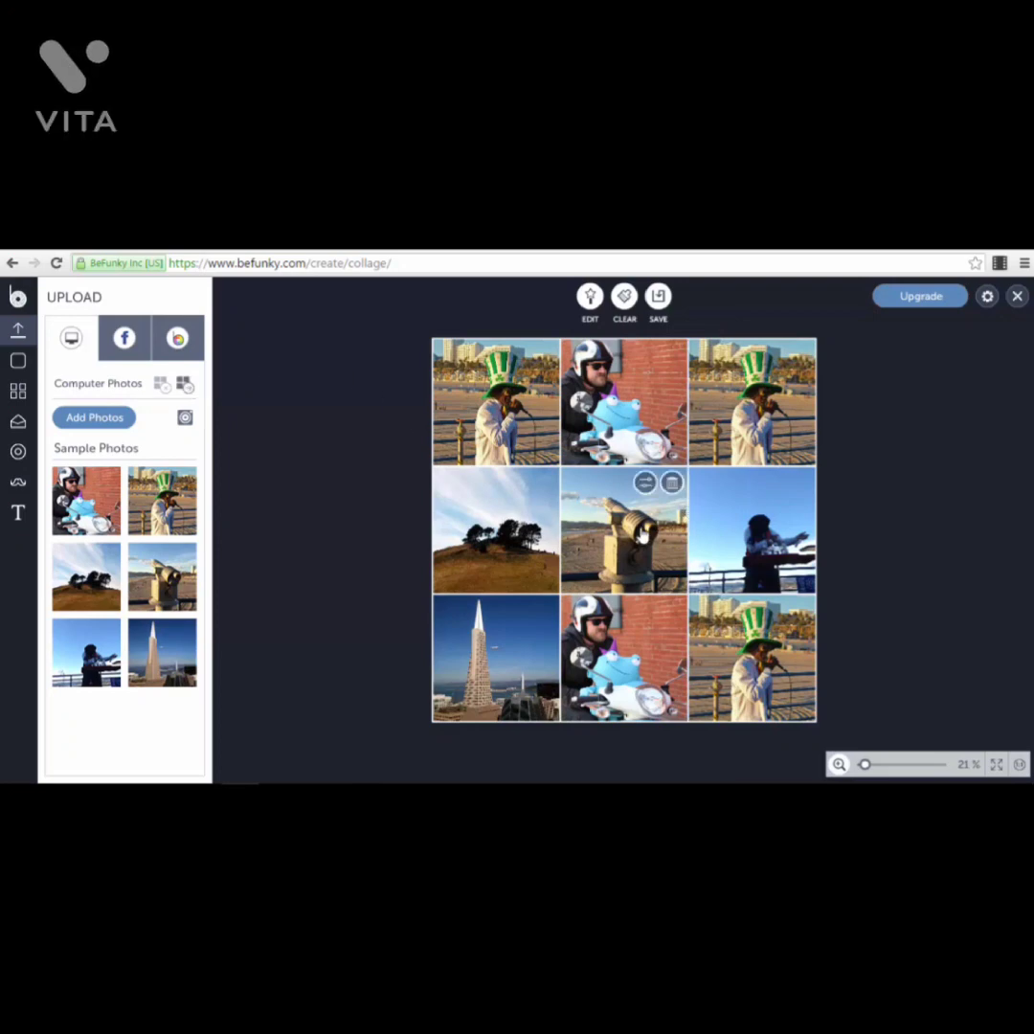
{"action": "mouse_move", "coordinate": [623, 536]}
{"action": "left_mouse_down"}
{"action": "mouse_move", "coordinate": [466, 542]}
{"action": "mouse_move", "coordinate": [634, 526]}
{"action": "left_mouse_up"}
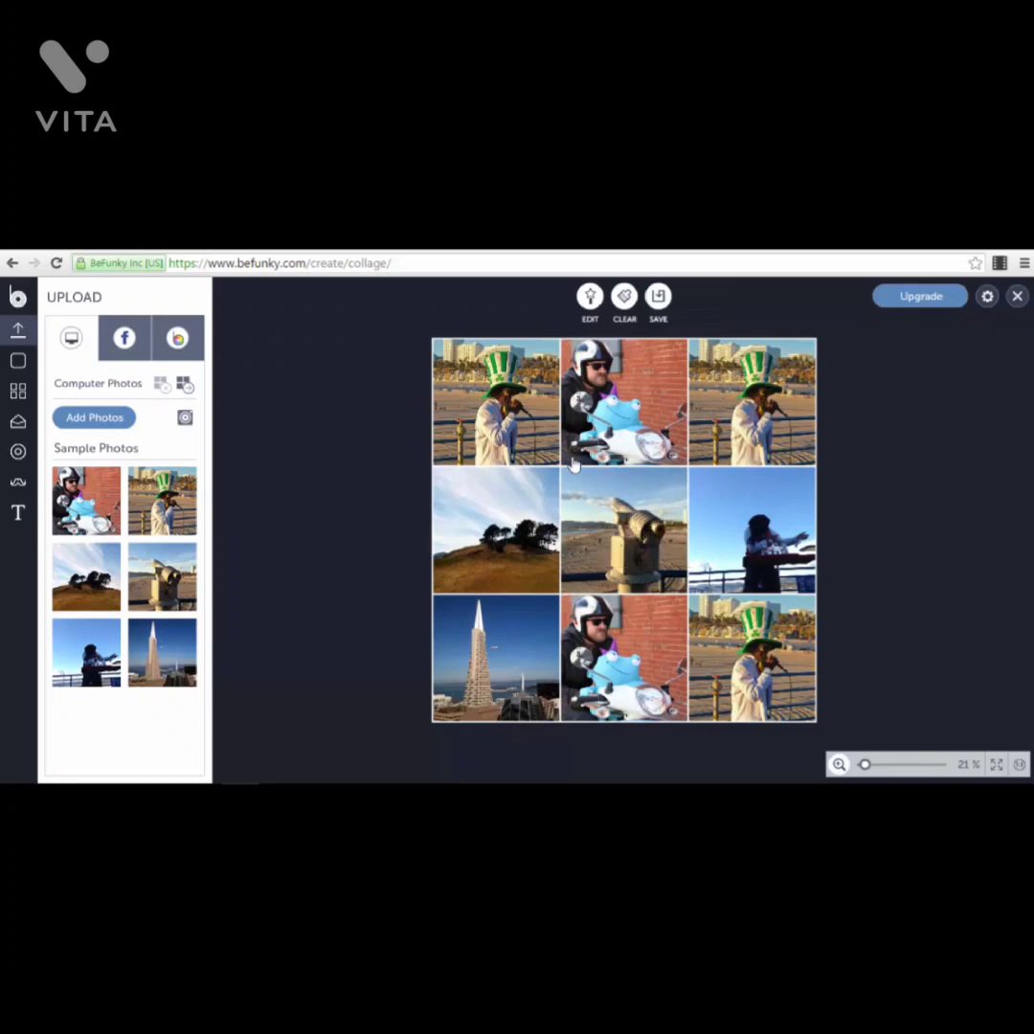
Step: Rotate the centre telescope photo clockwise, flip it both ways, and open it in the editor
{"action": "mouse_move", "coordinate": [624, 530]}
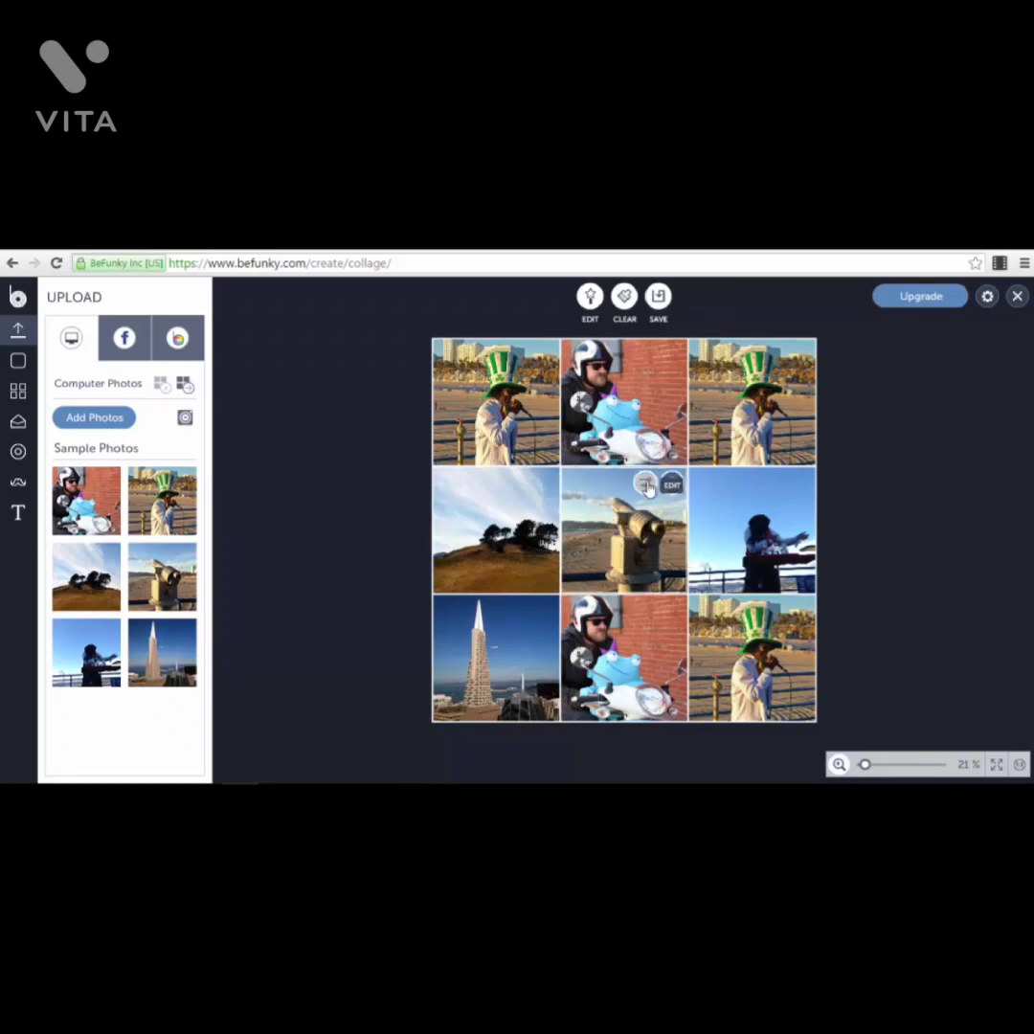
{"action": "left_click", "coordinate": [624, 530]}
{"action": "mouse_move", "coordinate": [16, 523]}
{"action": "left_mouse_down"}
{"action": "mouse_move", "coordinate": [72, 526]}
{"action": "mouse_move", "coordinate": [15, 523]}
{"action": "left_mouse_up"}
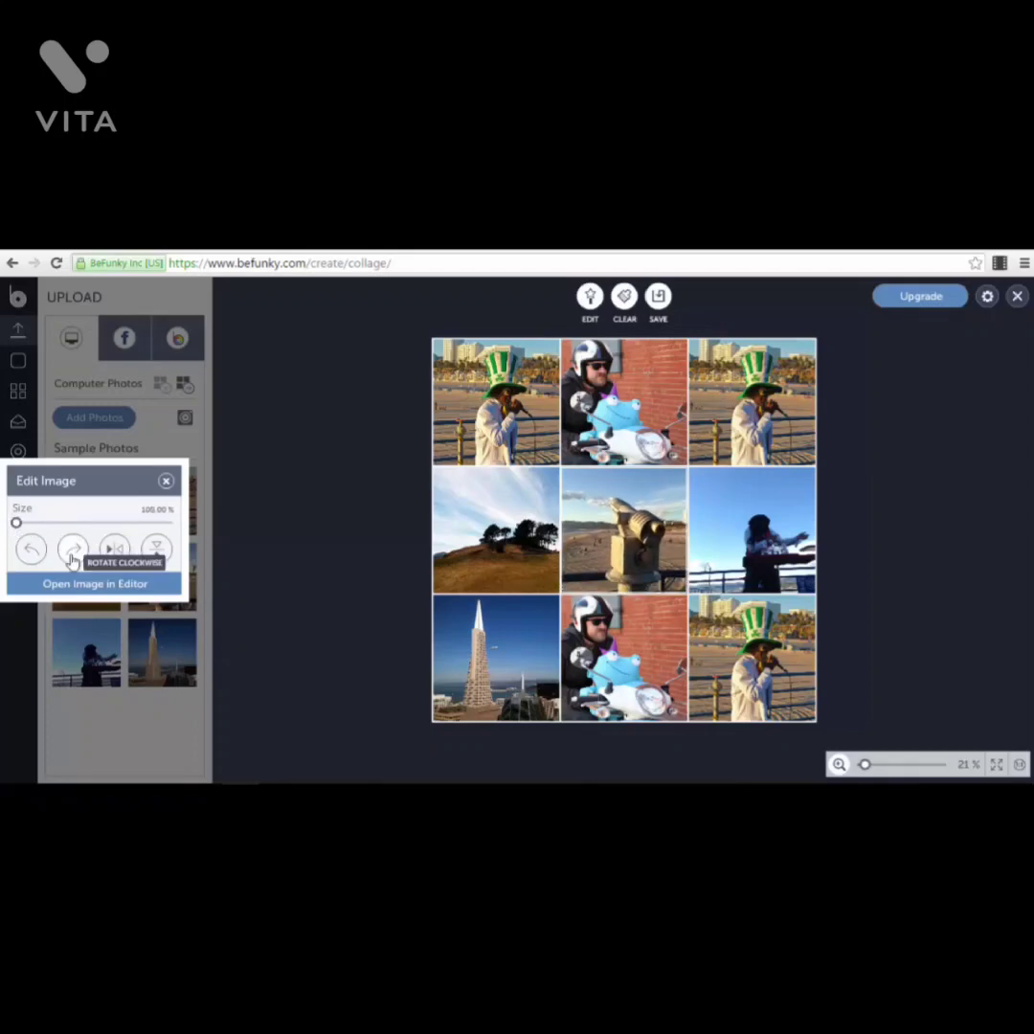
{"action": "left_click", "coordinate": [73, 552]}
{"action": "left_click", "coordinate": [73, 552]}
{"action": "left_click", "coordinate": [73, 551]}
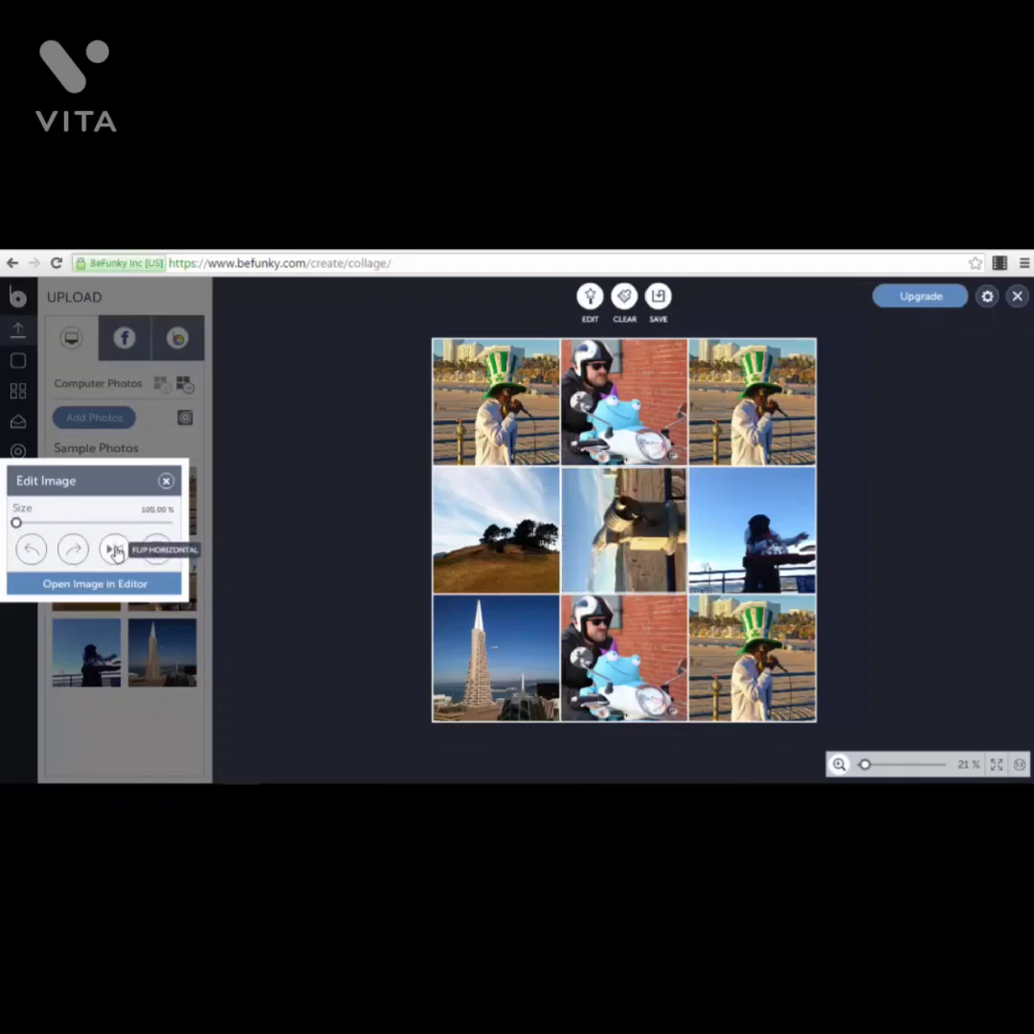
{"action": "left_click", "coordinate": [114, 550]}
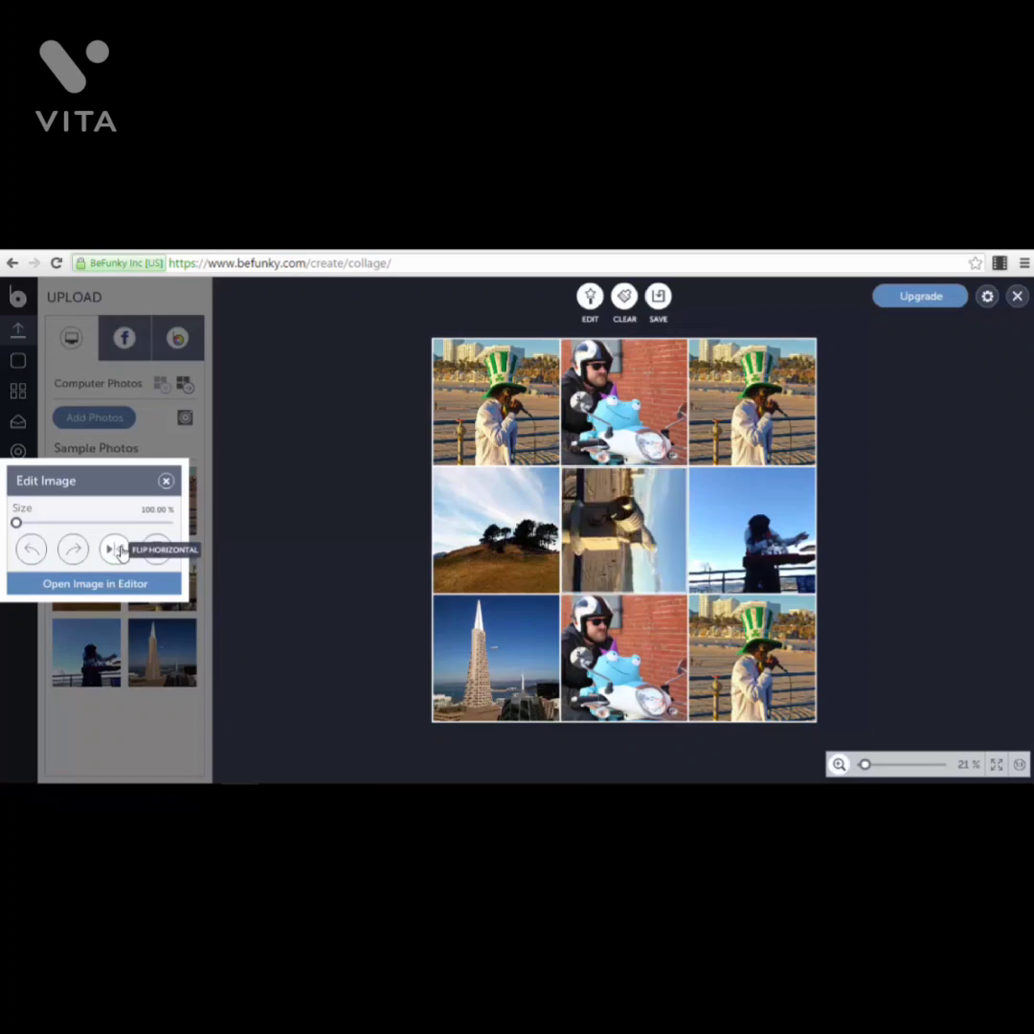
{"action": "left_click", "coordinate": [157, 550]}
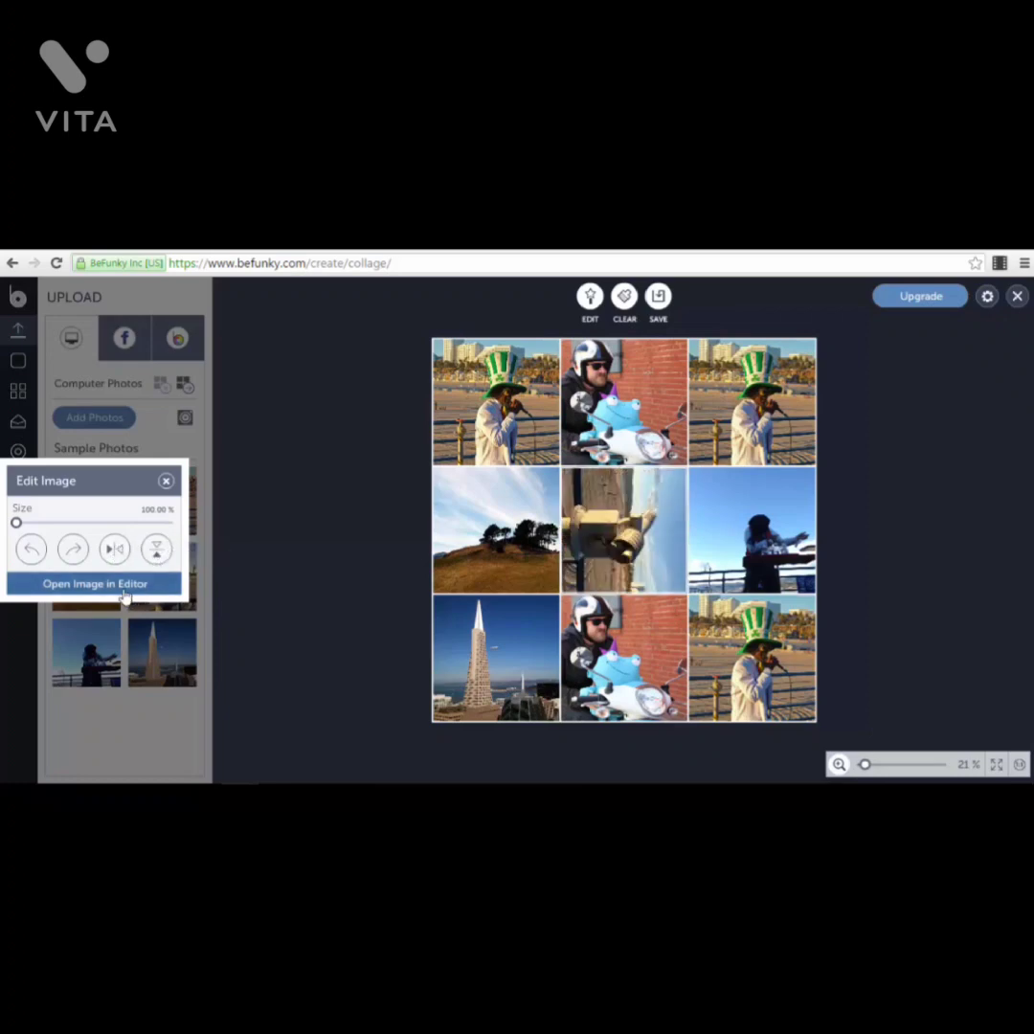
{"action": "left_click", "coordinate": [125, 586]}
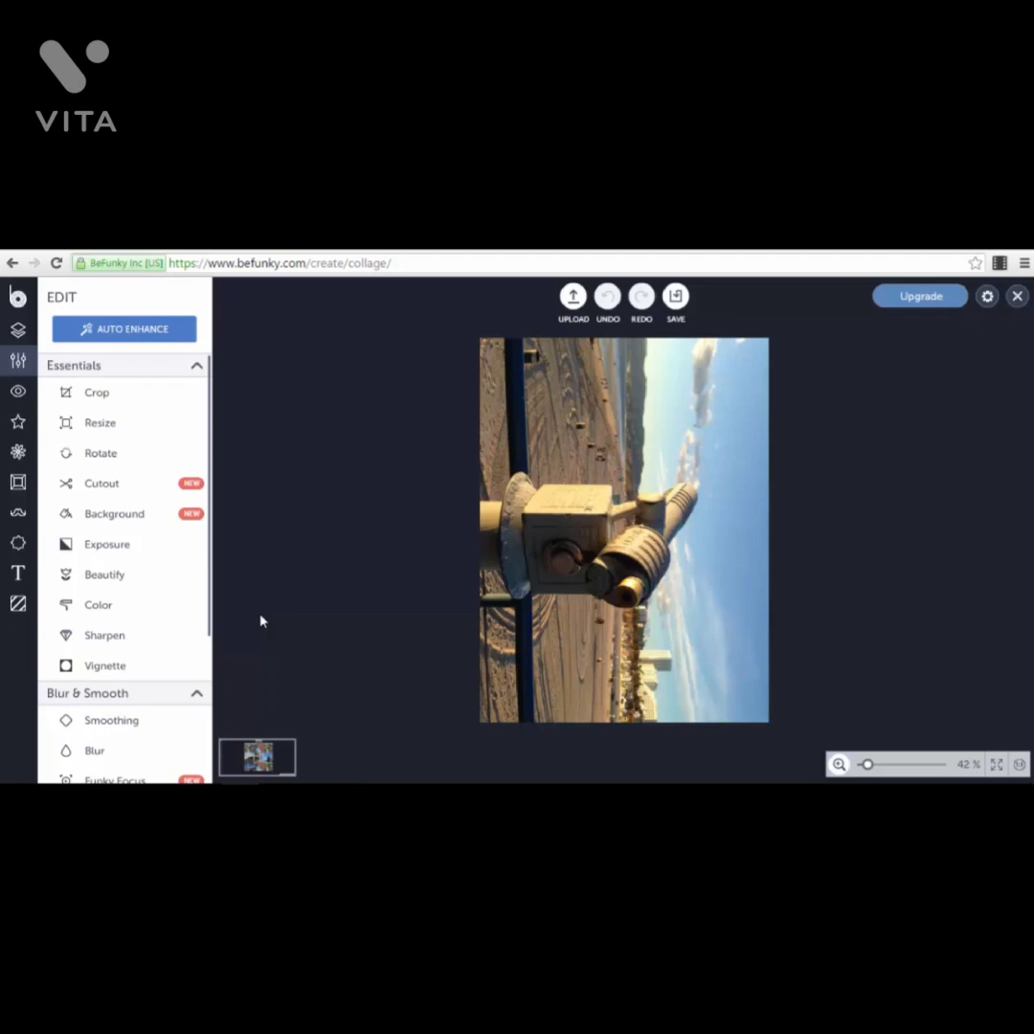
Step: Try Auto Enhance, then exit the editor, cancelling the change and confirming
{"action": "left_click", "coordinate": [109, 329]}
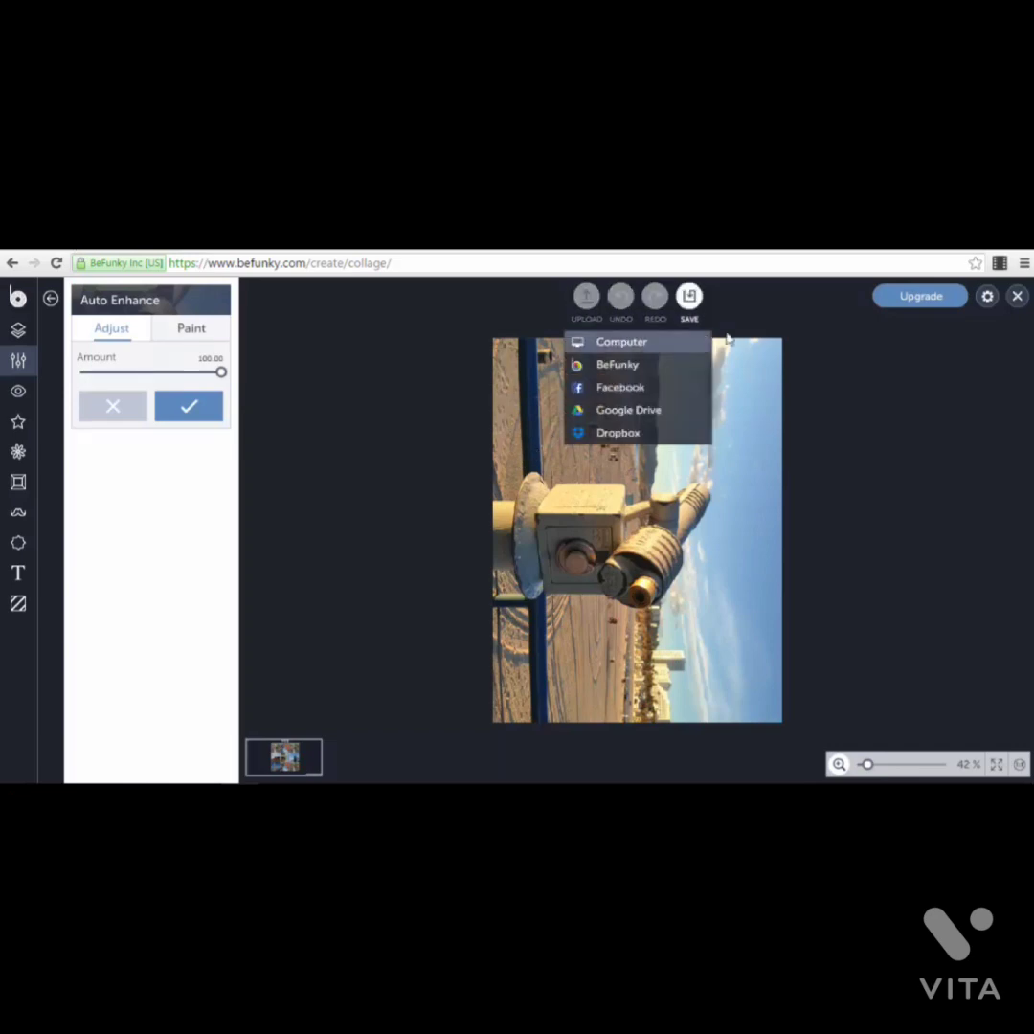
{"action": "left_click", "coordinate": [1020, 298]}
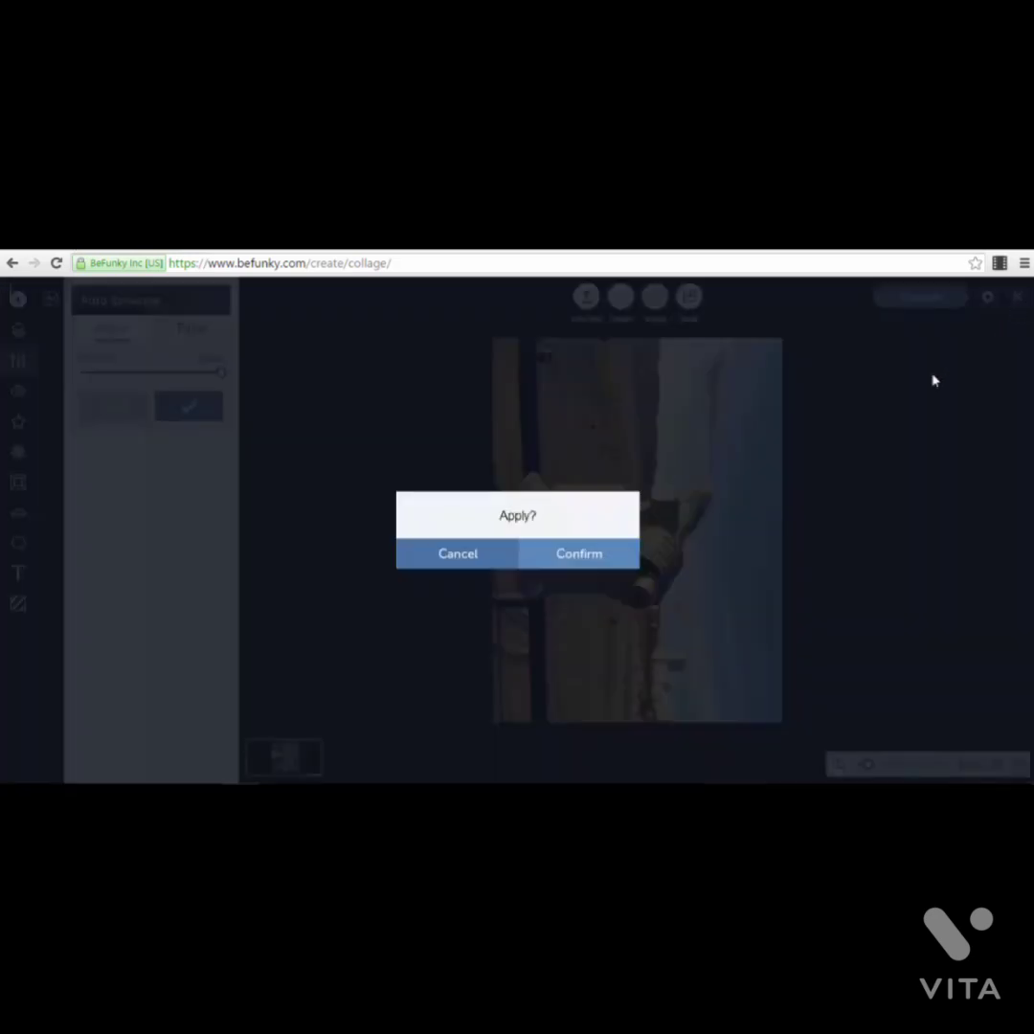
{"action": "left_click", "coordinate": [491, 561]}
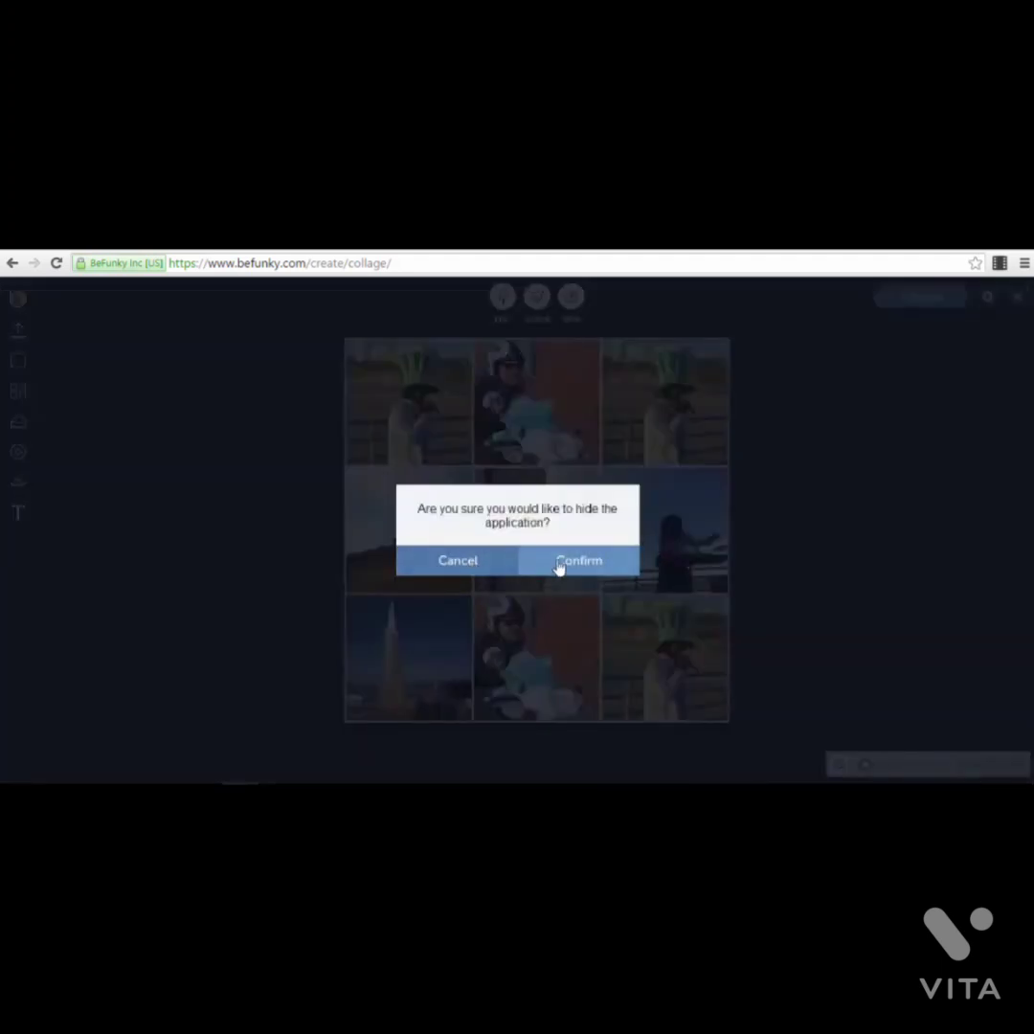
{"action": "left_click", "coordinate": [556, 563]}
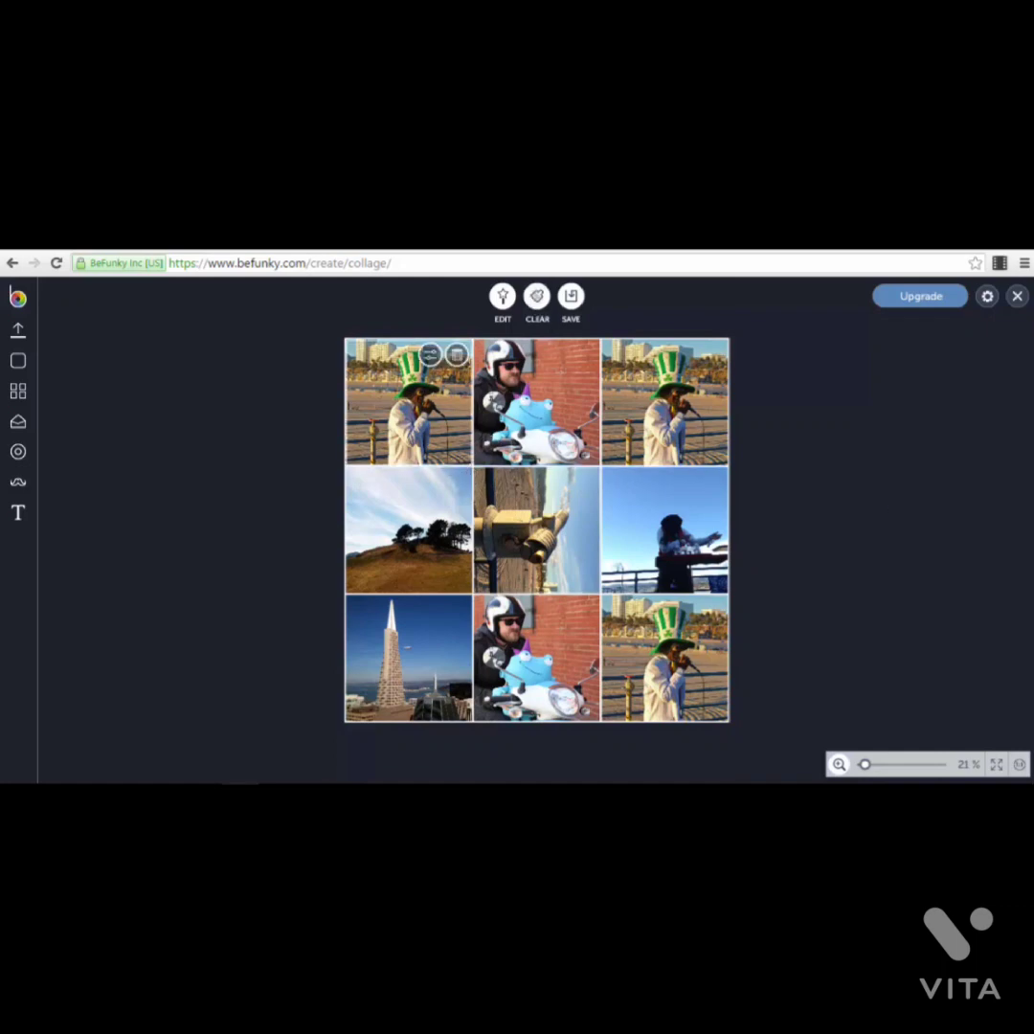
Step: Drag the grid dividers so the top row is taller and the left column wider
{"action": "left_click_drag", "start_coordinate": [462, 468], "coordinate": [536, 433]}
{"action": "mouse_move", "coordinate": [455, 489]}
{"action": "left_mouse_down"}
{"action": "mouse_move", "coordinate": [453, 541]}
{"action": "mouse_move", "coordinate": [453, 471]}
{"action": "left_mouse_up"}
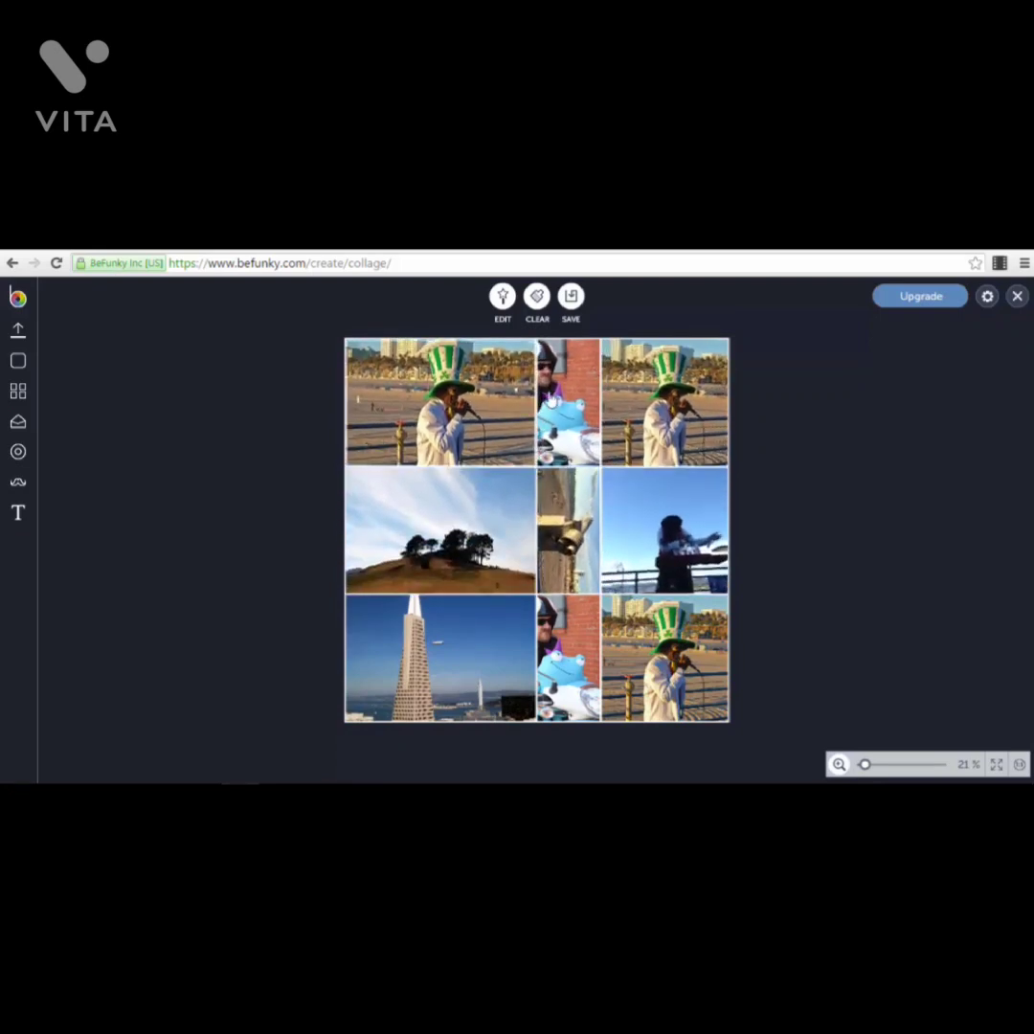
{"action": "left_click_drag", "start_coordinate": [535, 398], "coordinate": [475, 412]}
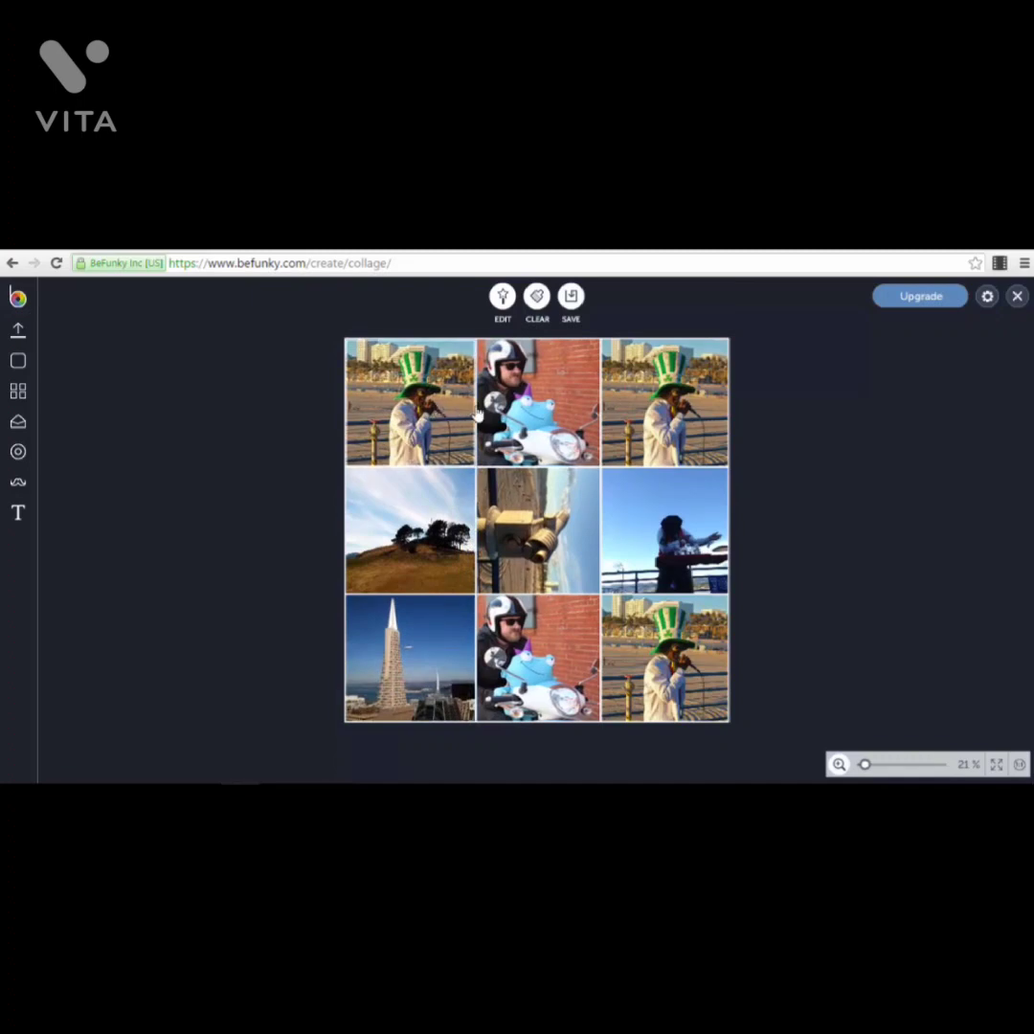
{"action": "left_click_drag", "start_coordinate": [478, 412], "coordinate": [515, 415]}
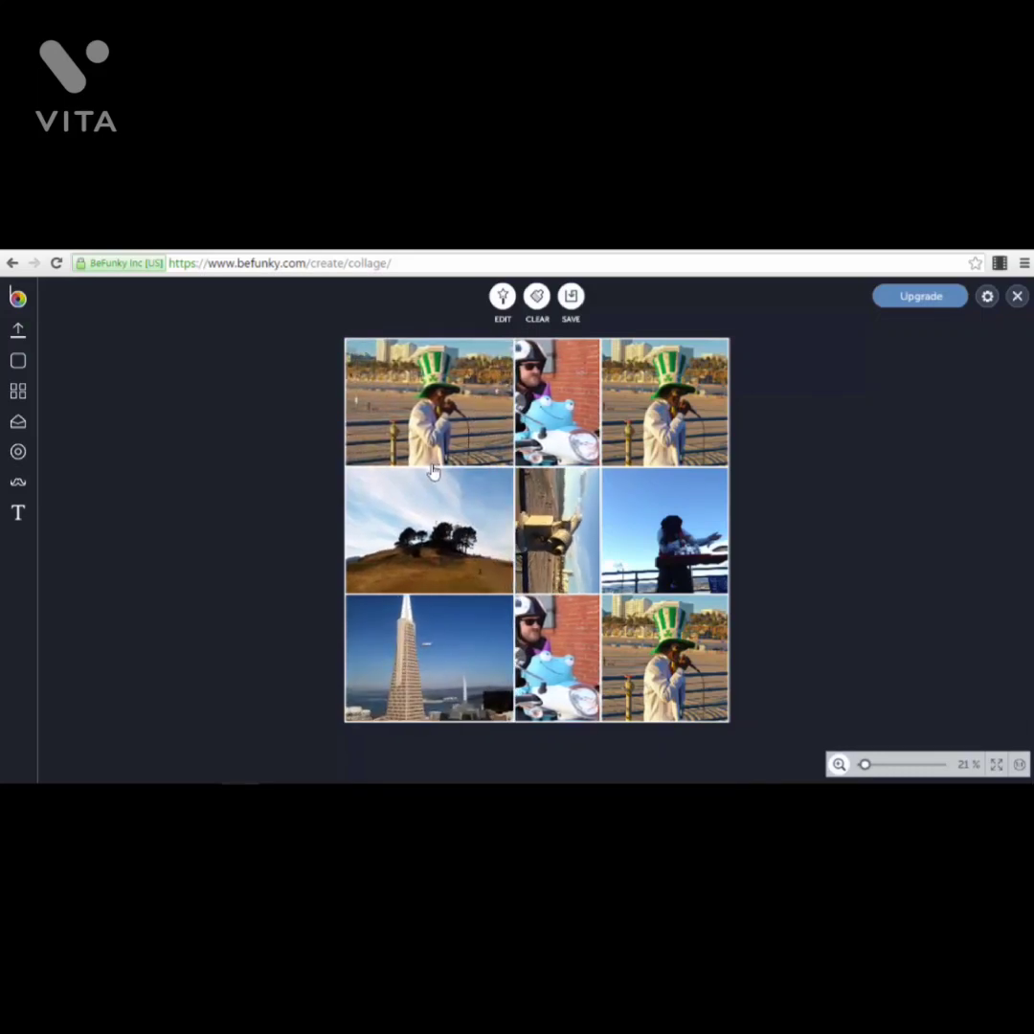
{"action": "mouse_move", "coordinate": [433, 467]}
{"action": "left_mouse_down"}
{"action": "mouse_move", "coordinate": [431, 424]}
{"action": "mouse_move", "coordinate": [445, 488]}
{"action": "left_mouse_up"}
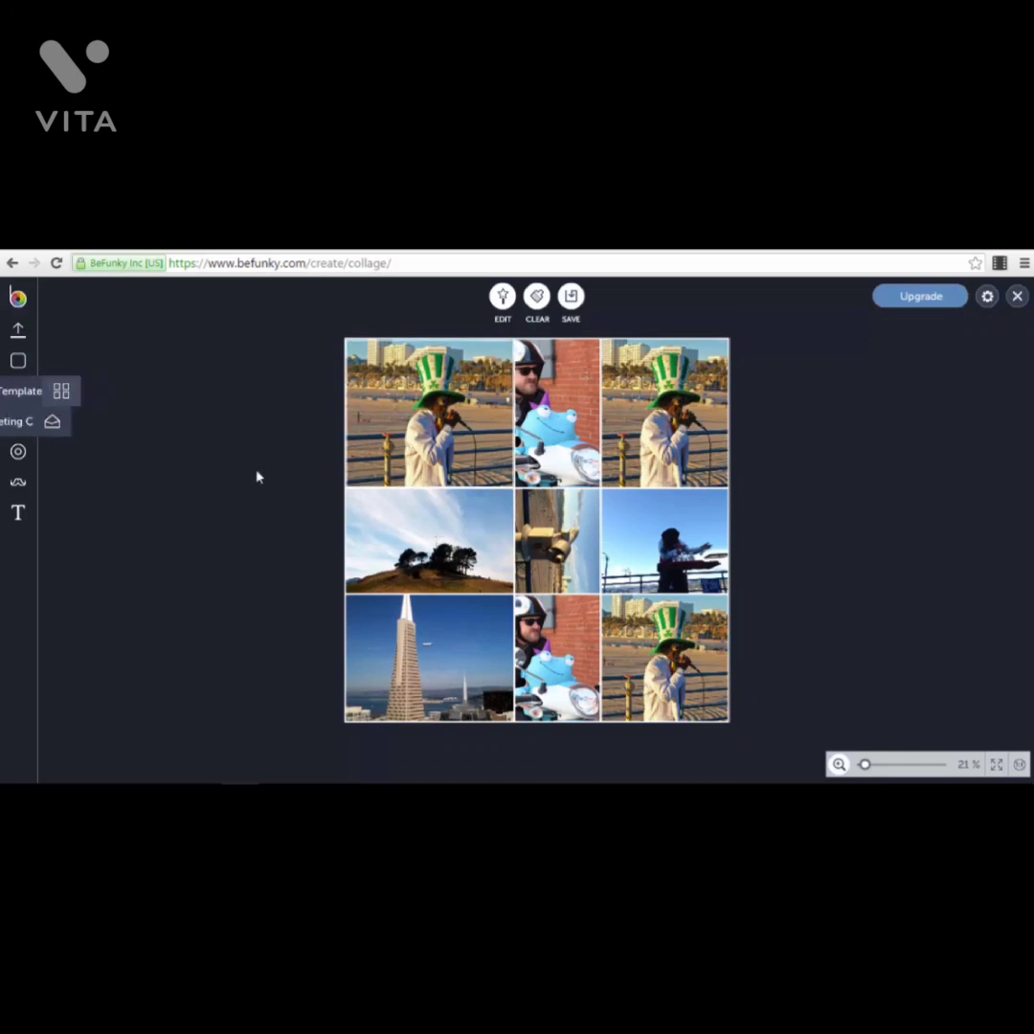
{"action": "left_click", "coordinate": [28, 397]}
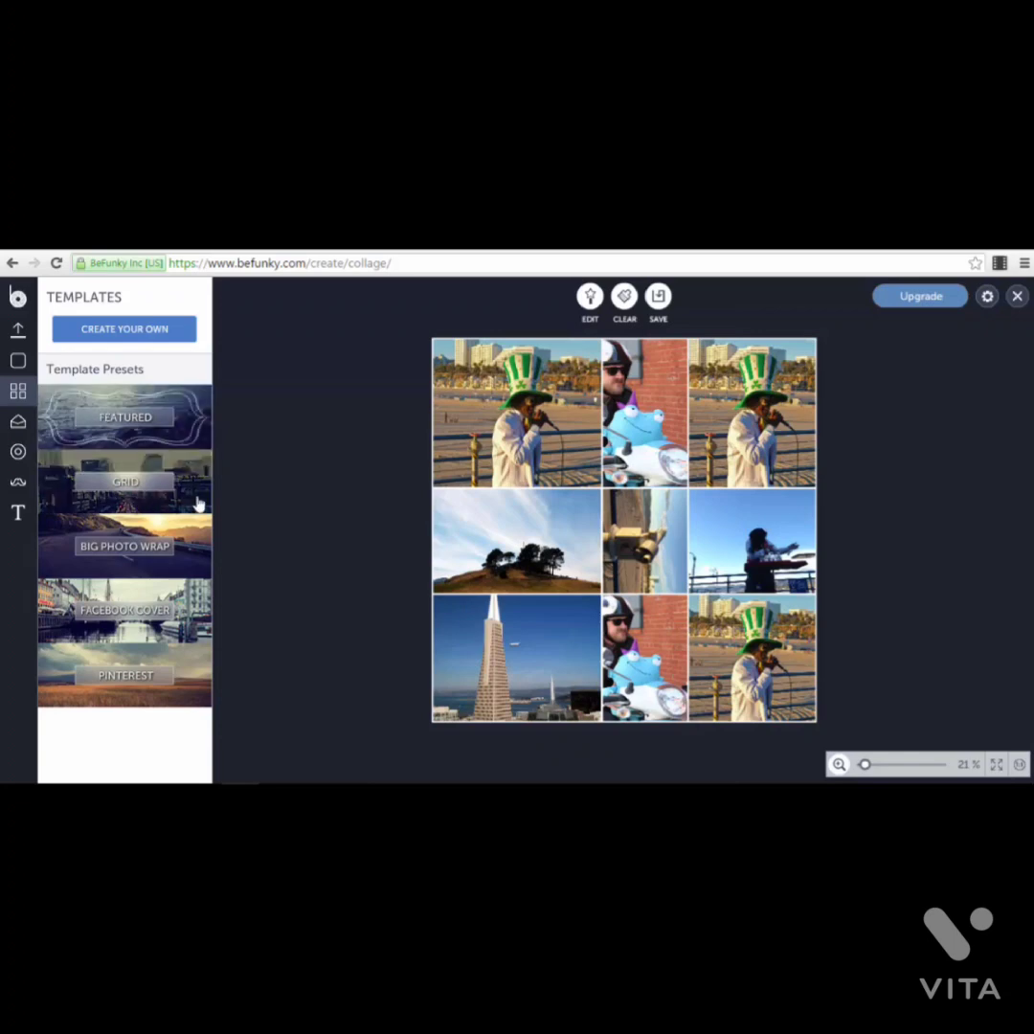
{"action": "left_click", "coordinate": [198, 494]}
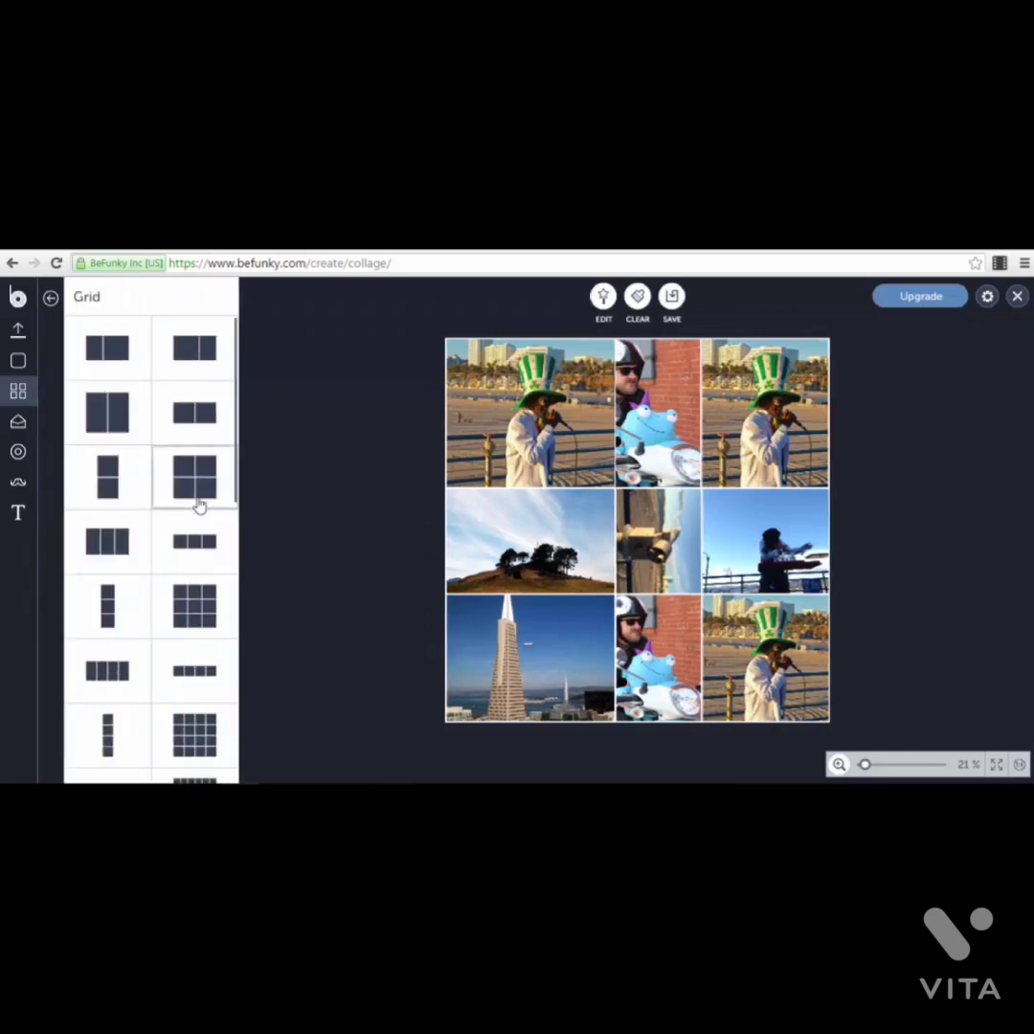
{"action": "left_click_drag", "start_coordinate": [240, 491], "coordinate": [235, 605]}
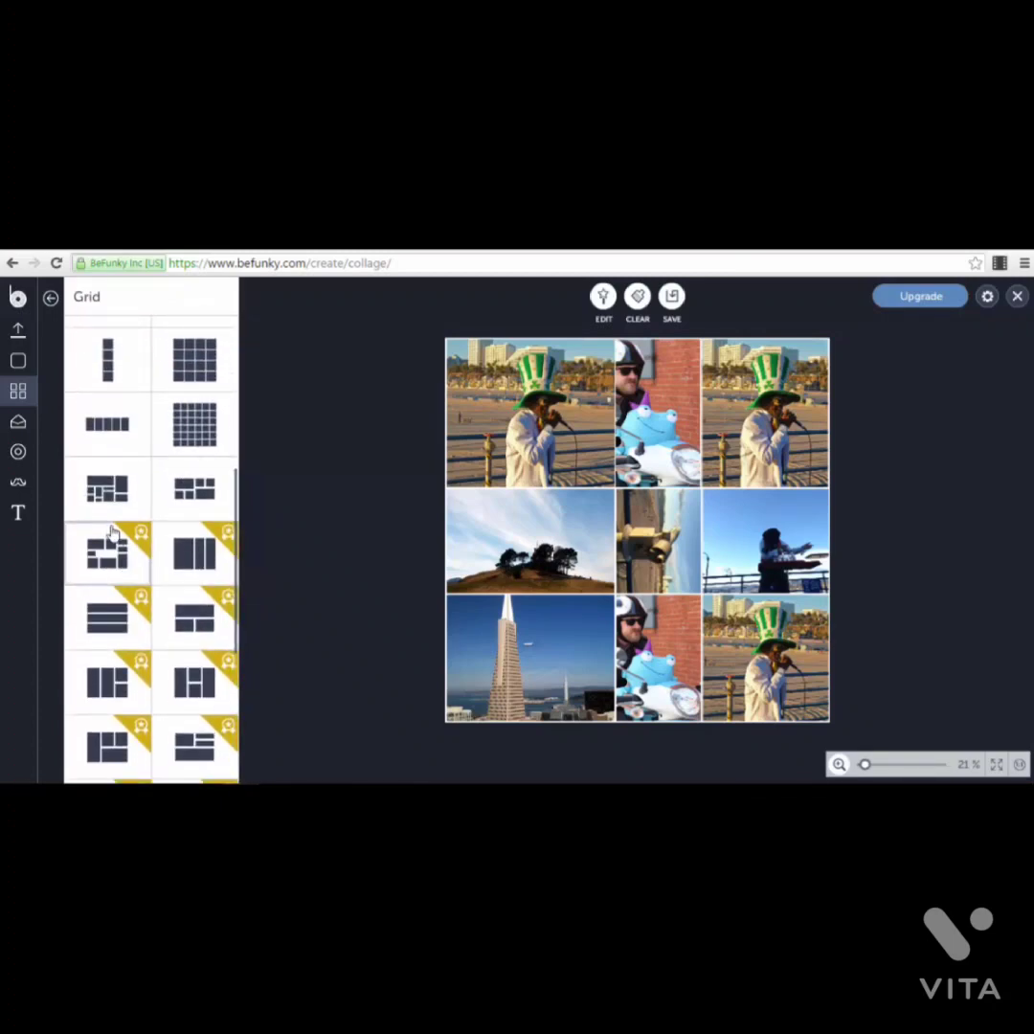
{"action": "scroll", "coordinate": [194, 570], "scroll_direction": "down", "scroll_amount": 1}
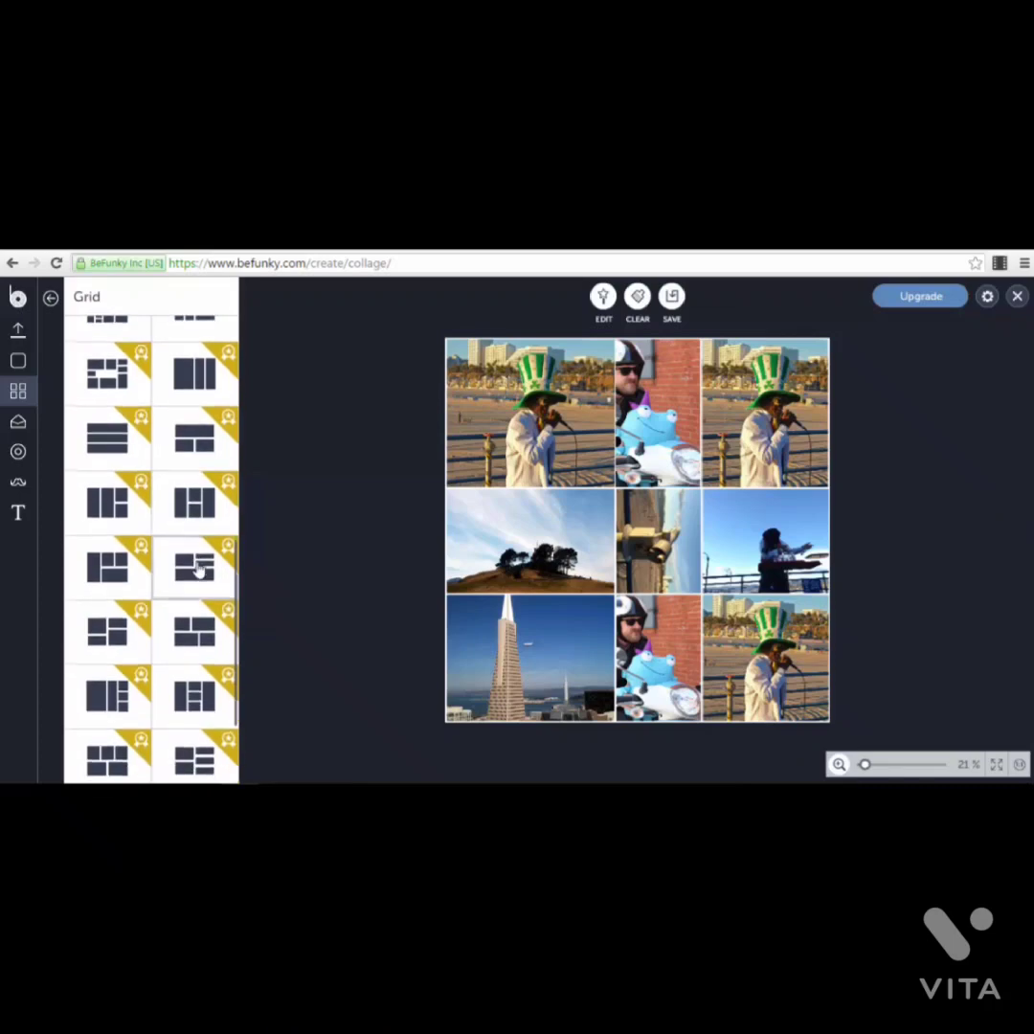
{"action": "scroll", "coordinate": [110, 572], "scroll_direction": "up", "scroll_amount": 3}
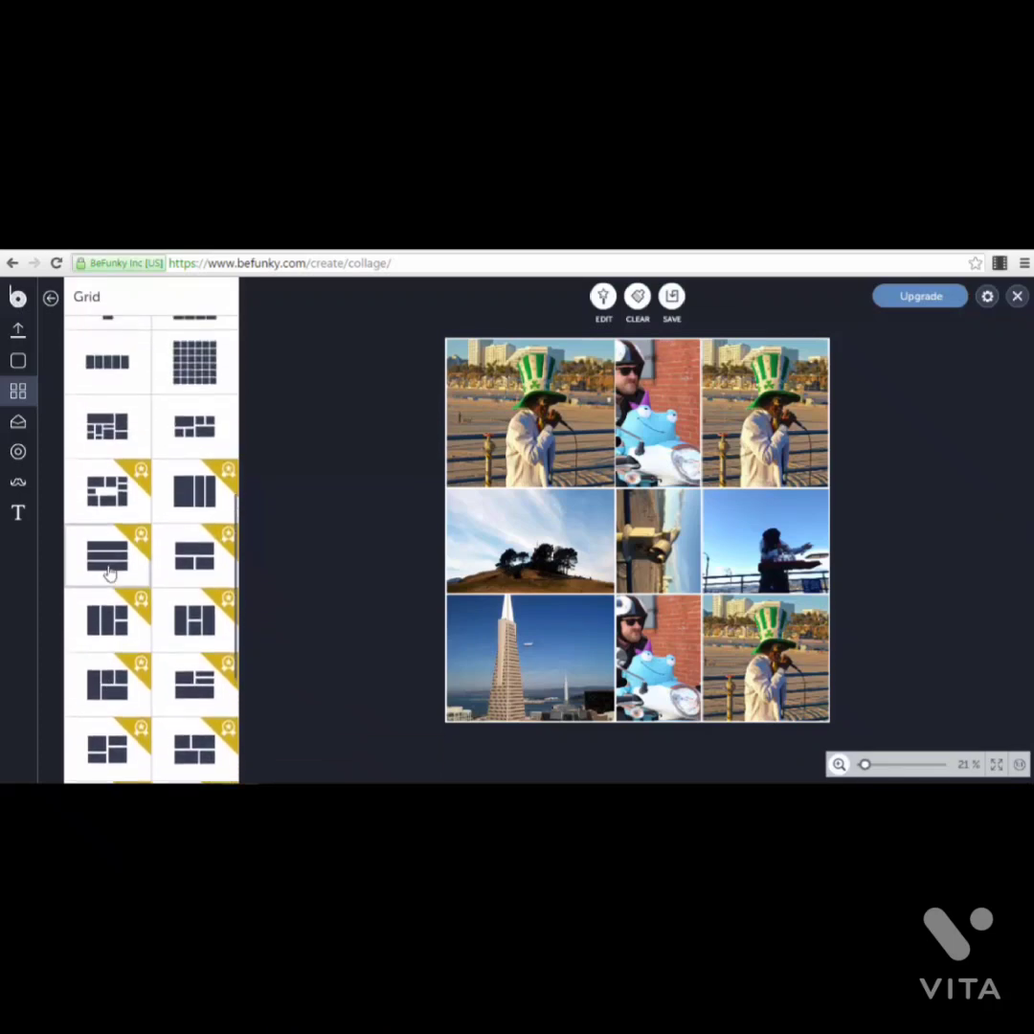
{"action": "left_click", "coordinate": [205, 490]}
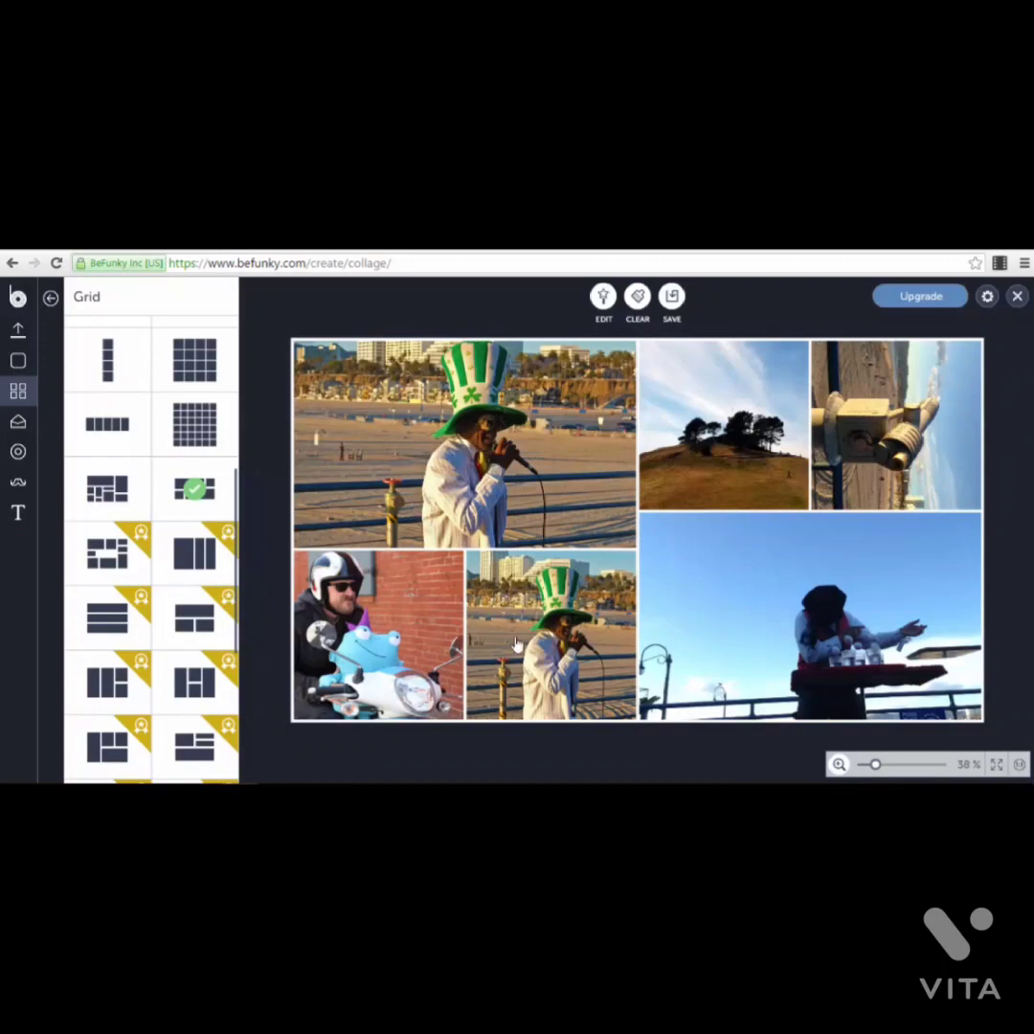
{"action": "left_click", "coordinate": [603, 298]}
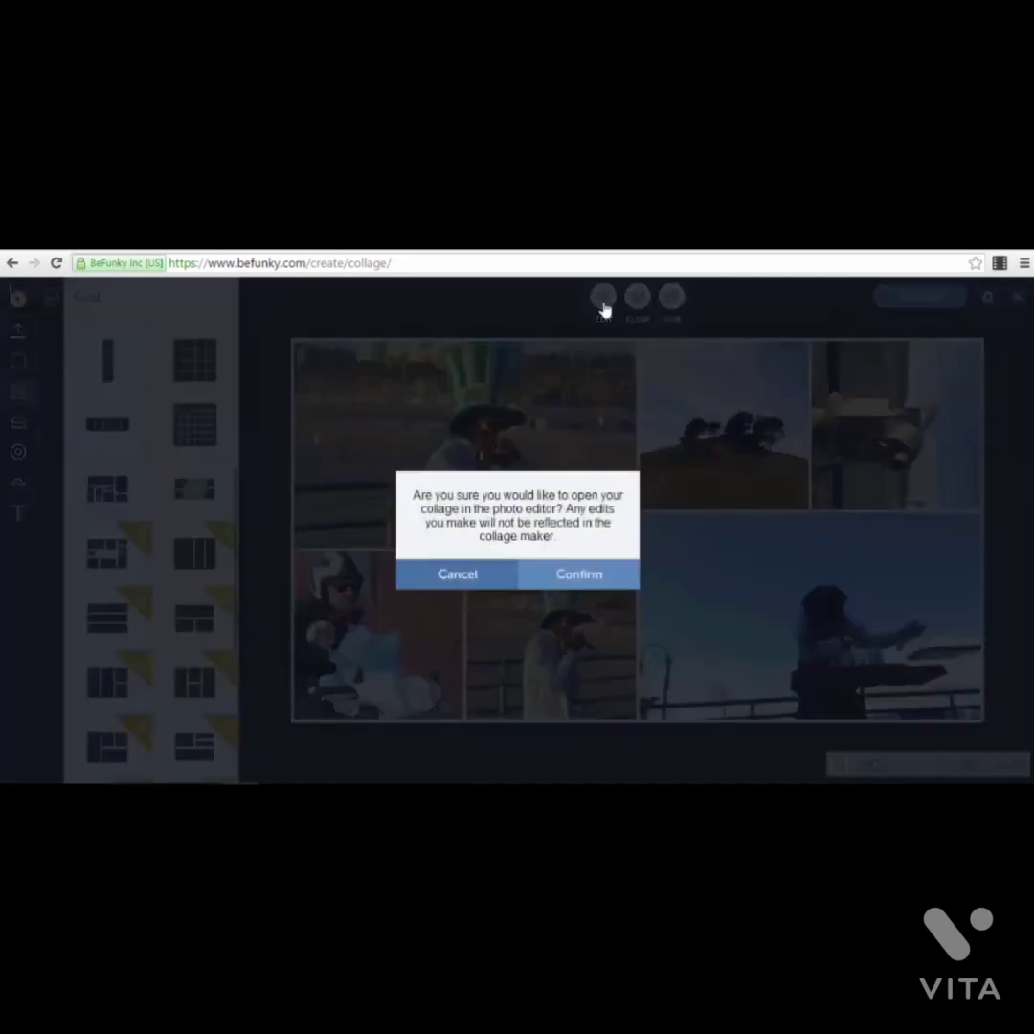
{"action": "left_click", "coordinate": [479, 575]}
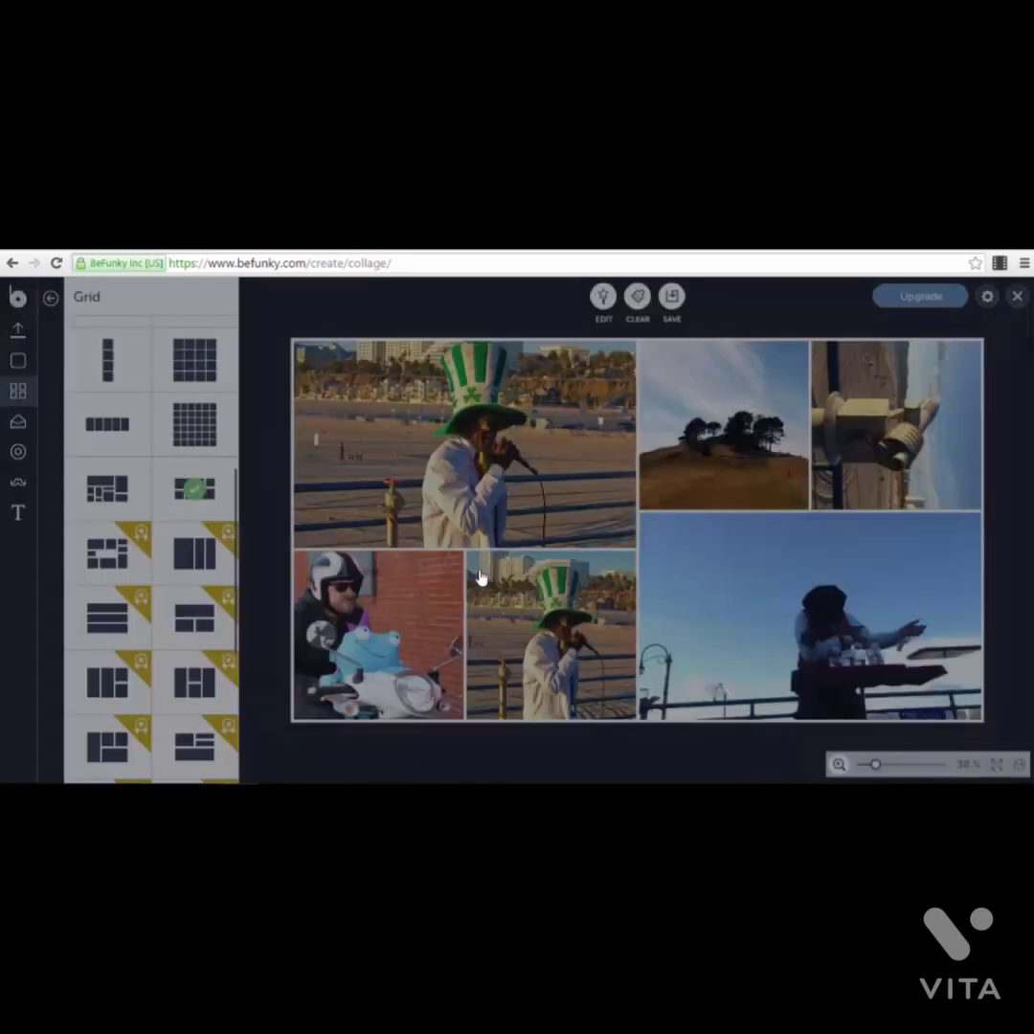
Step: Set collage spacing to 26, corner rounding 0, and a pure red background
{"action": "left_click", "coordinate": [17, 362]}
{"action": "left_click_drag", "start_coordinate": [47, 380], "coordinate": [88, 394]}
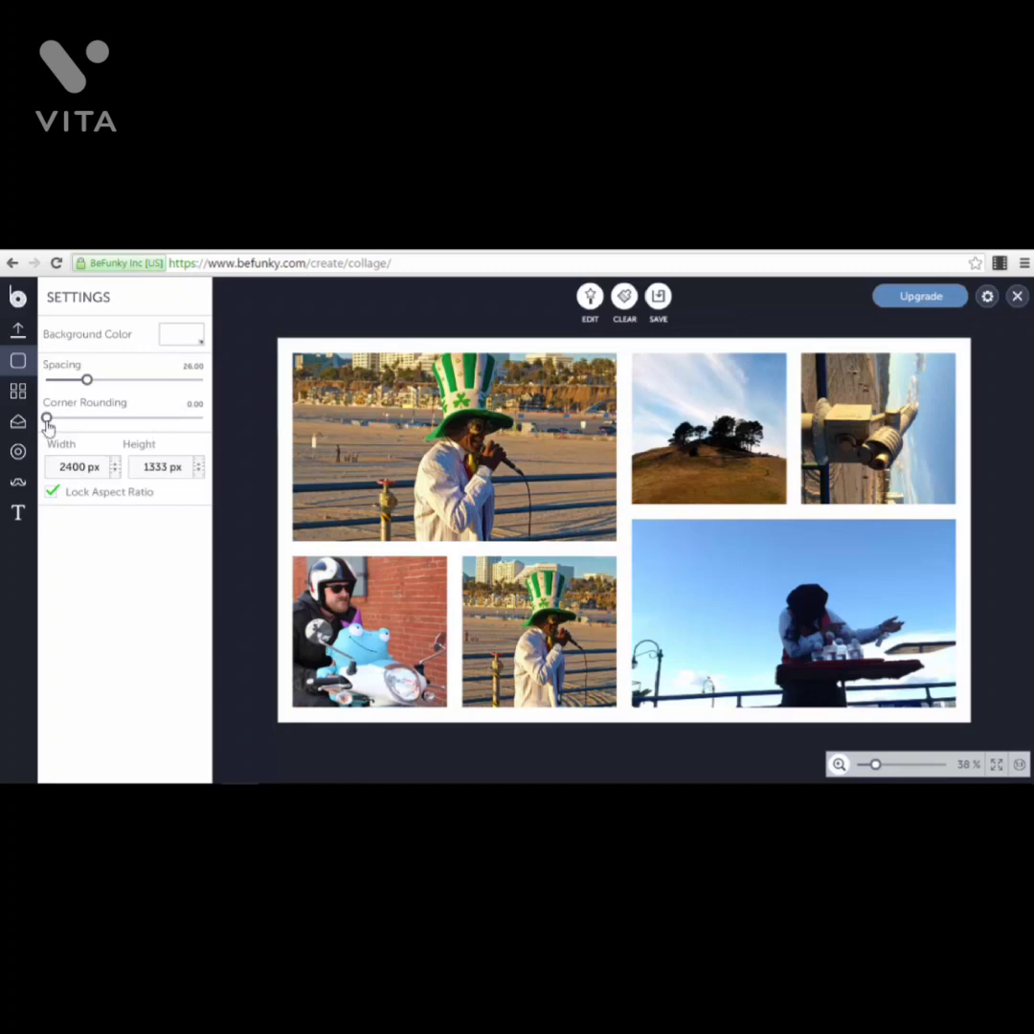
{"action": "mouse_move", "coordinate": [46, 422]}
{"action": "left_mouse_down"}
{"action": "mouse_move", "coordinate": [97, 433]}
{"action": "mouse_move", "coordinate": [76, 434]}
{"action": "mouse_move", "coordinate": [96, 445]}
{"action": "mouse_move", "coordinate": [40, 443]}
{"action": "left_mouse_up"}
{"action": "left_click", "coordinate": [192, 336]}
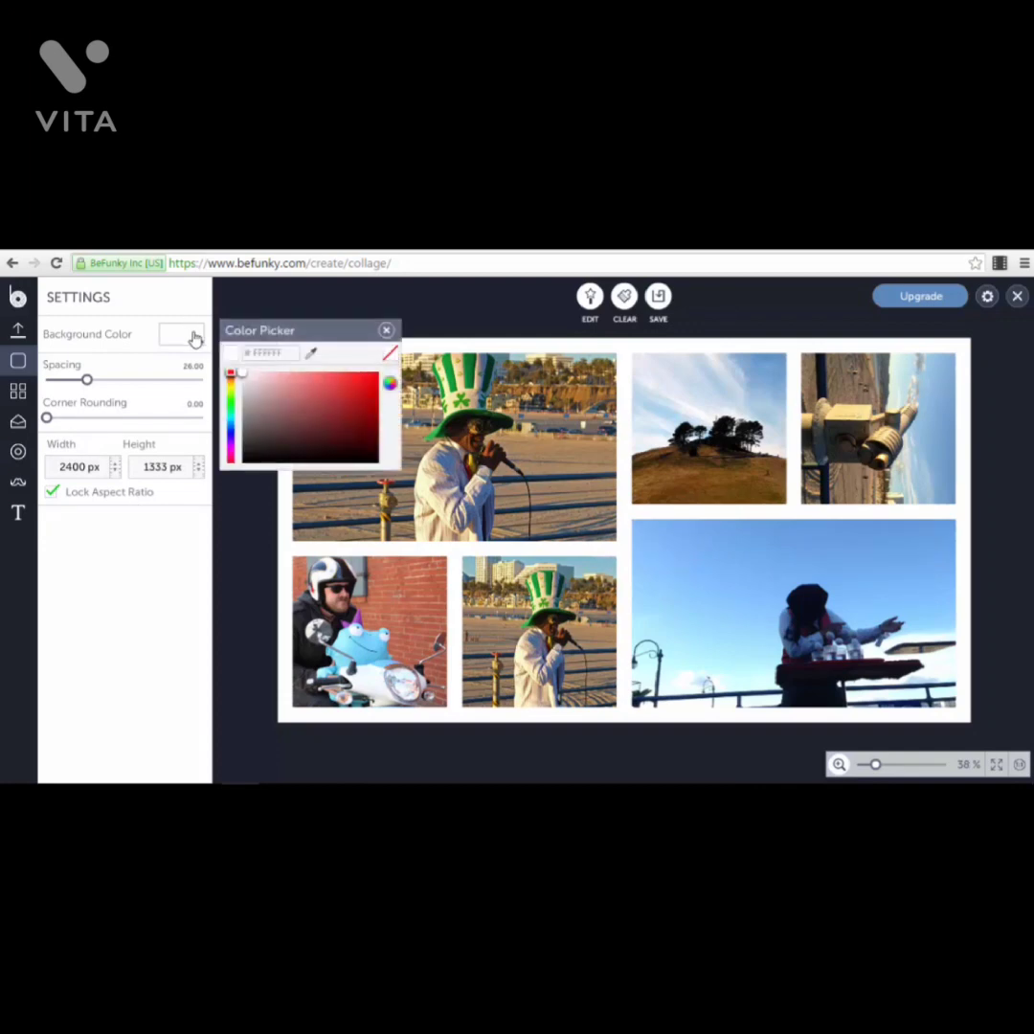
{"action": "left_click", "coordinate": [376, 376]}
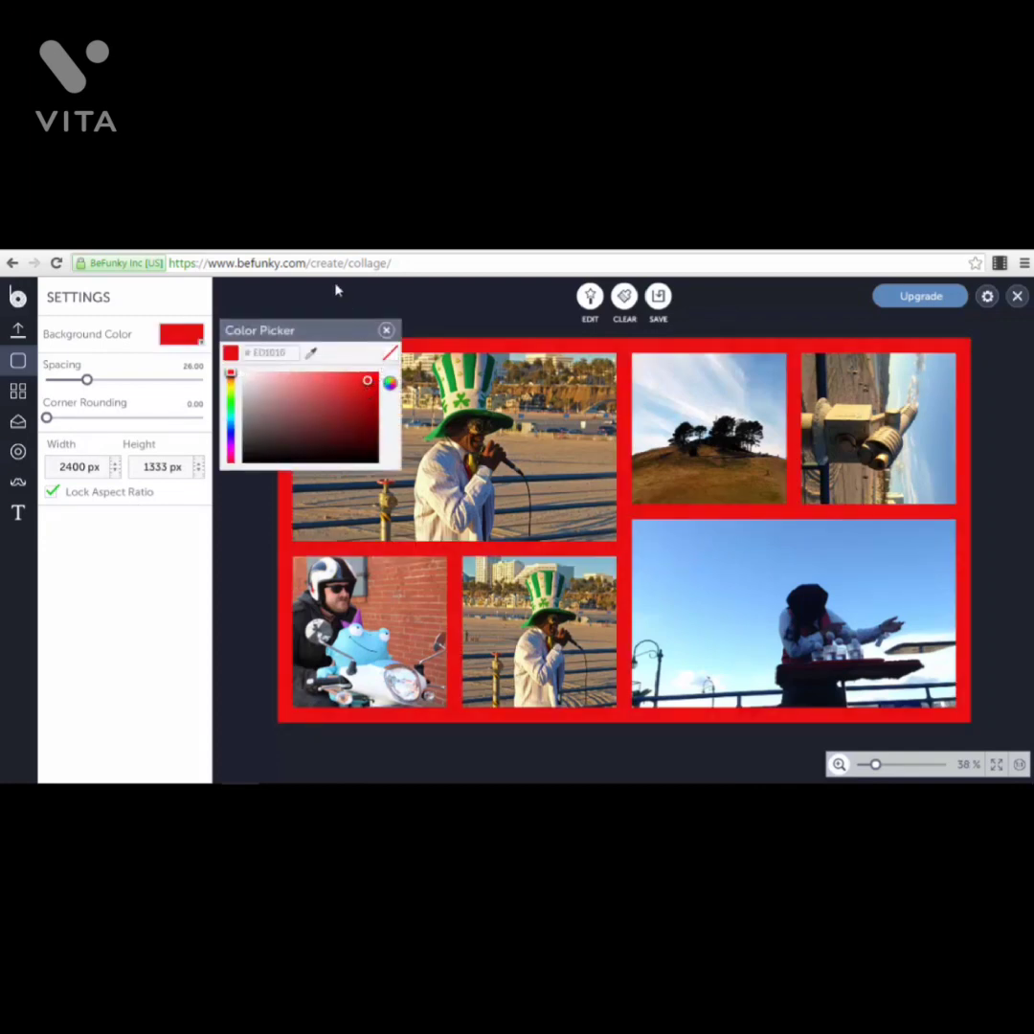
{"action": "left_click", "coordinate": [337, 292]}
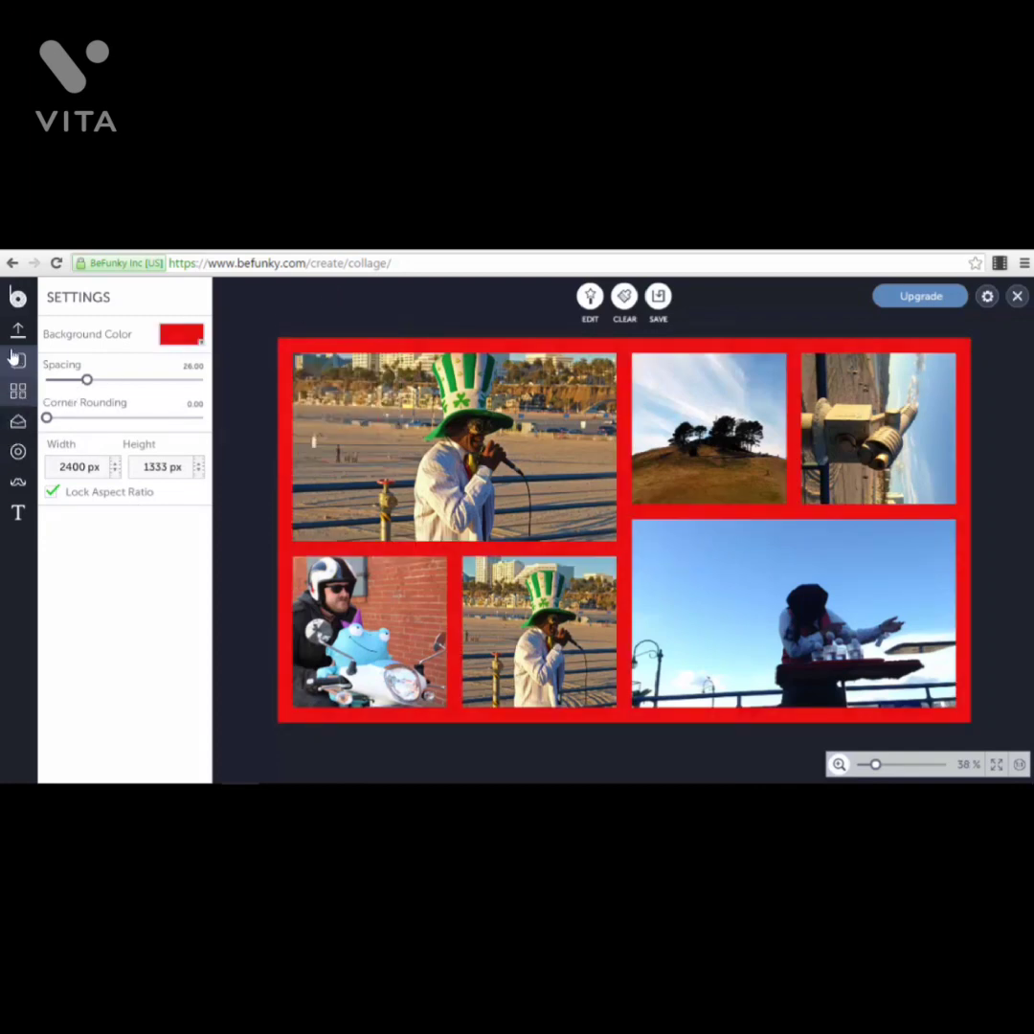
Step: Fill the collage background with a fine blue Polka Dots pattern
{"action": "left_click", "coordinate": [17, 452]}
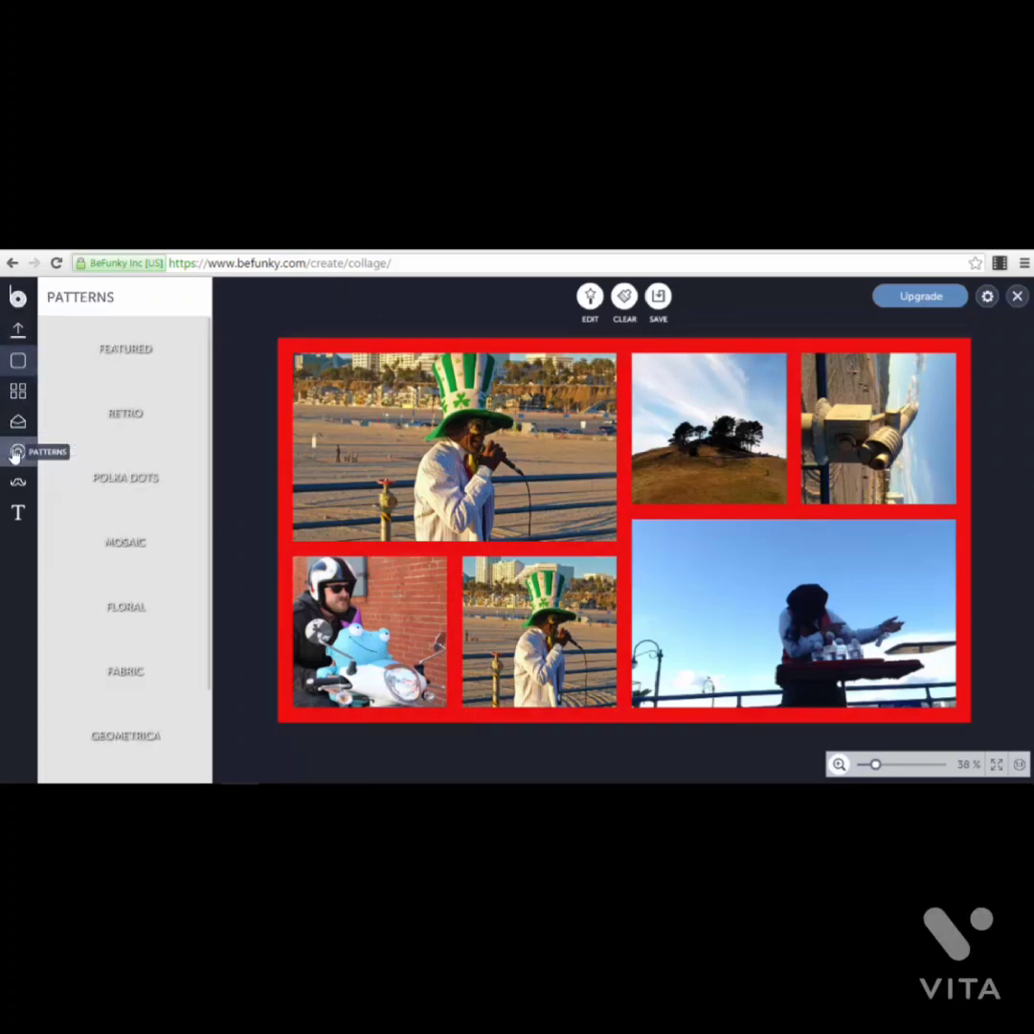
{"action": "left_click", "coordinate": [190, 470]}
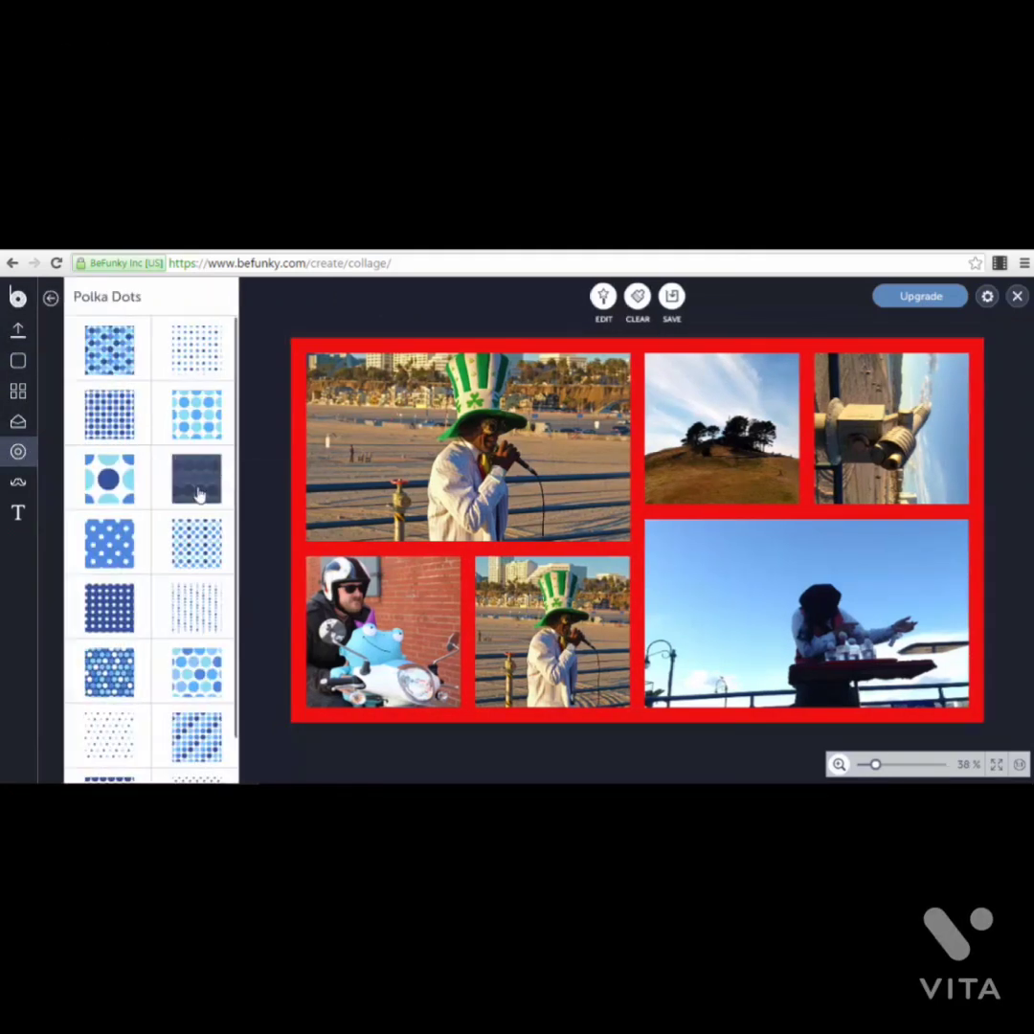
{"action": "double_click", "coordinate": [101, 481]}
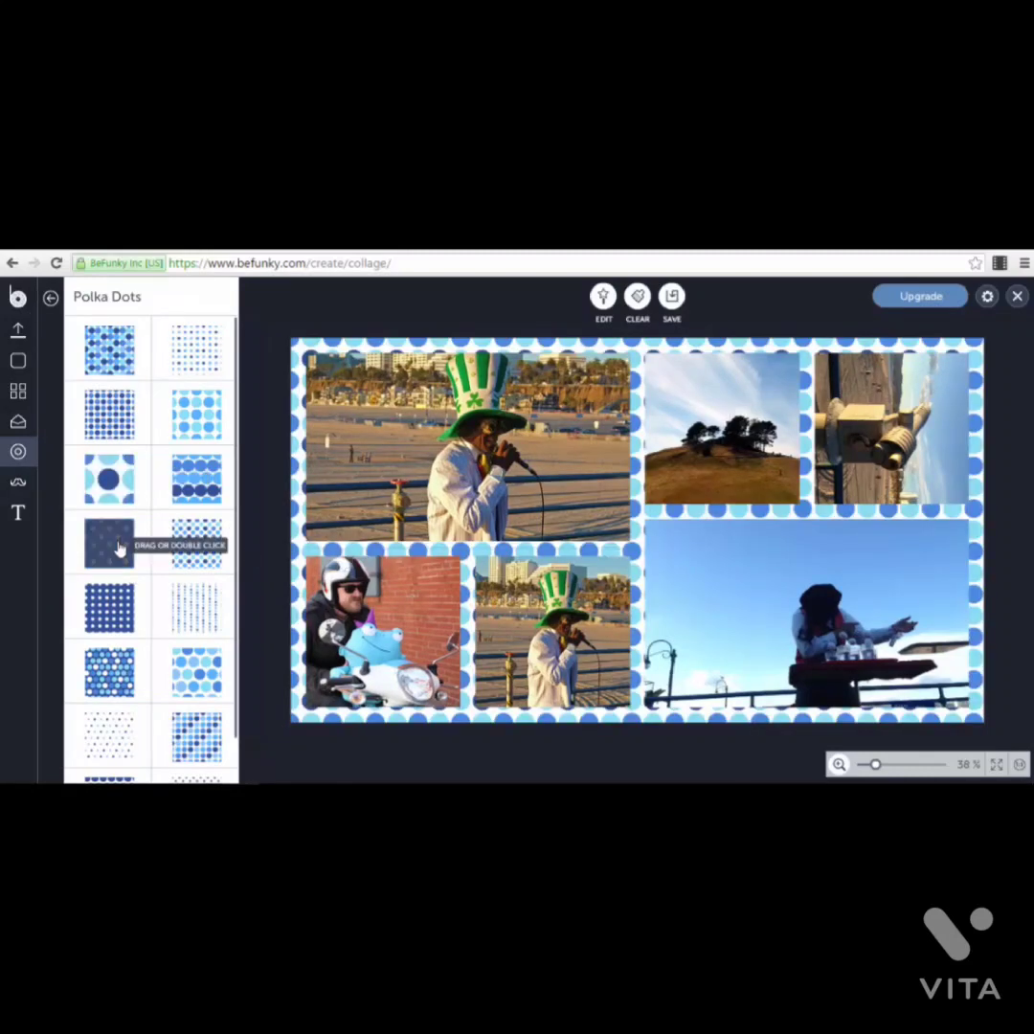
{"action": "double_click", "coordinate": [189, 618]}
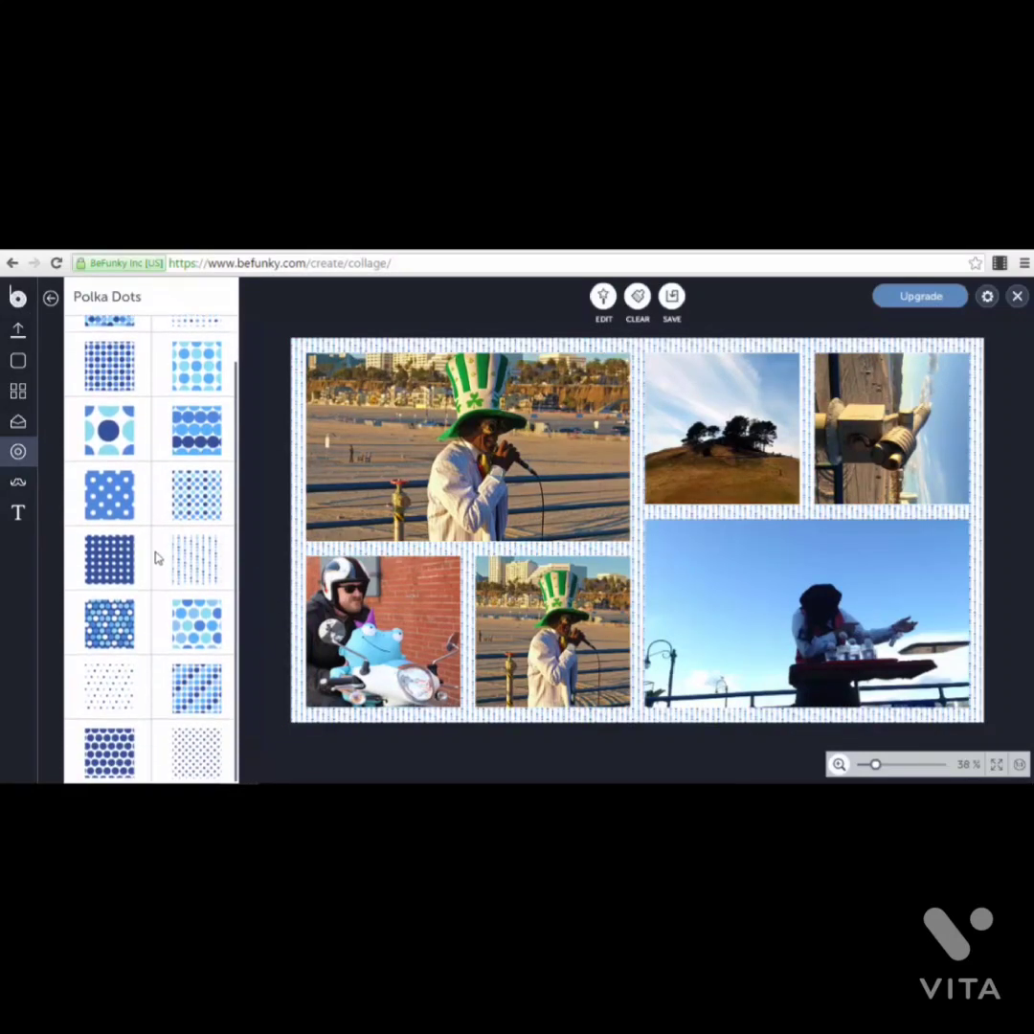
Step: Add the Happy Halloween graphic from Halloween graphics and centre it on the collage
{"action": "left_click", "coordinate": [18, 482]}
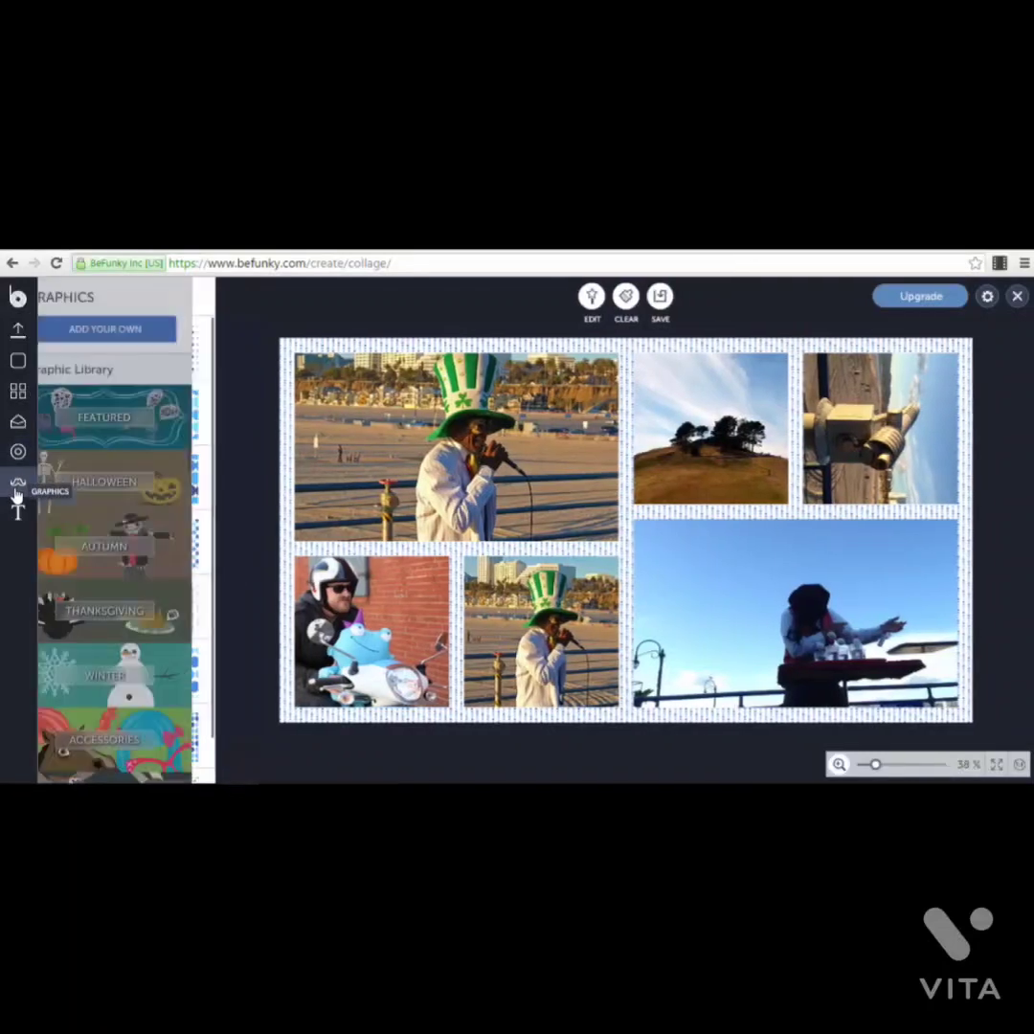
{"action": "left_click", "coordinate": [134, 493]}
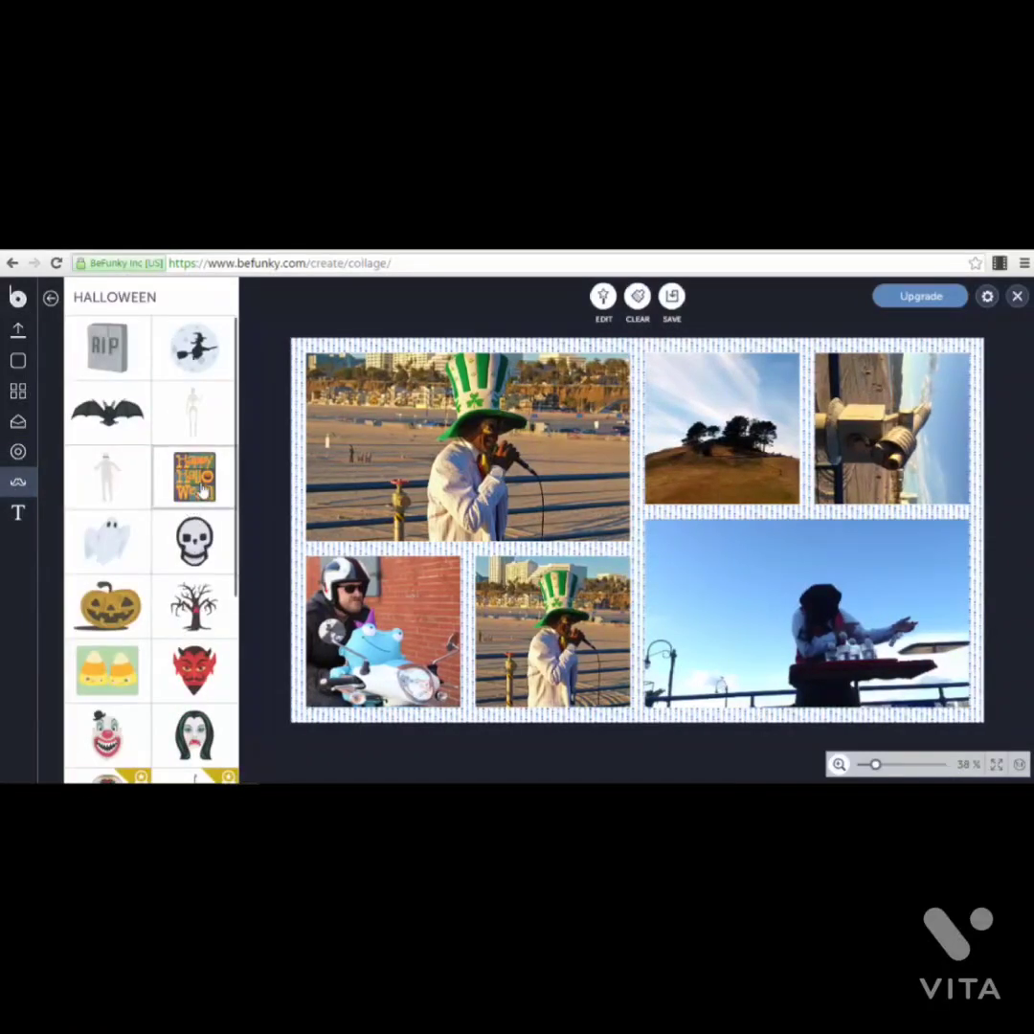
{"action": "double_click", "coordinate": [201, 476]}
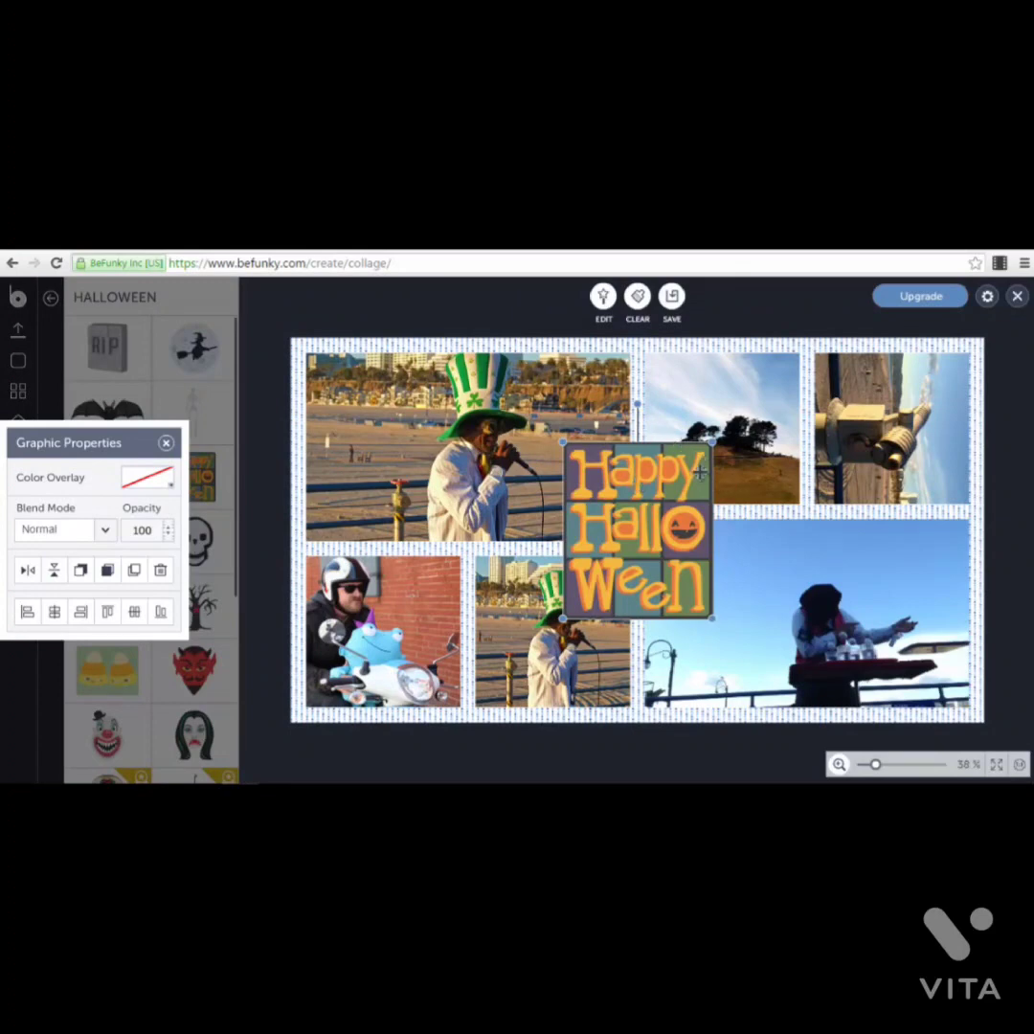
{"action": "left_click_drag", "start_coordinate": [636, 487], "coordinate": [614, 513]}
{"action": "left_click", "coordinate": [272, 311]}
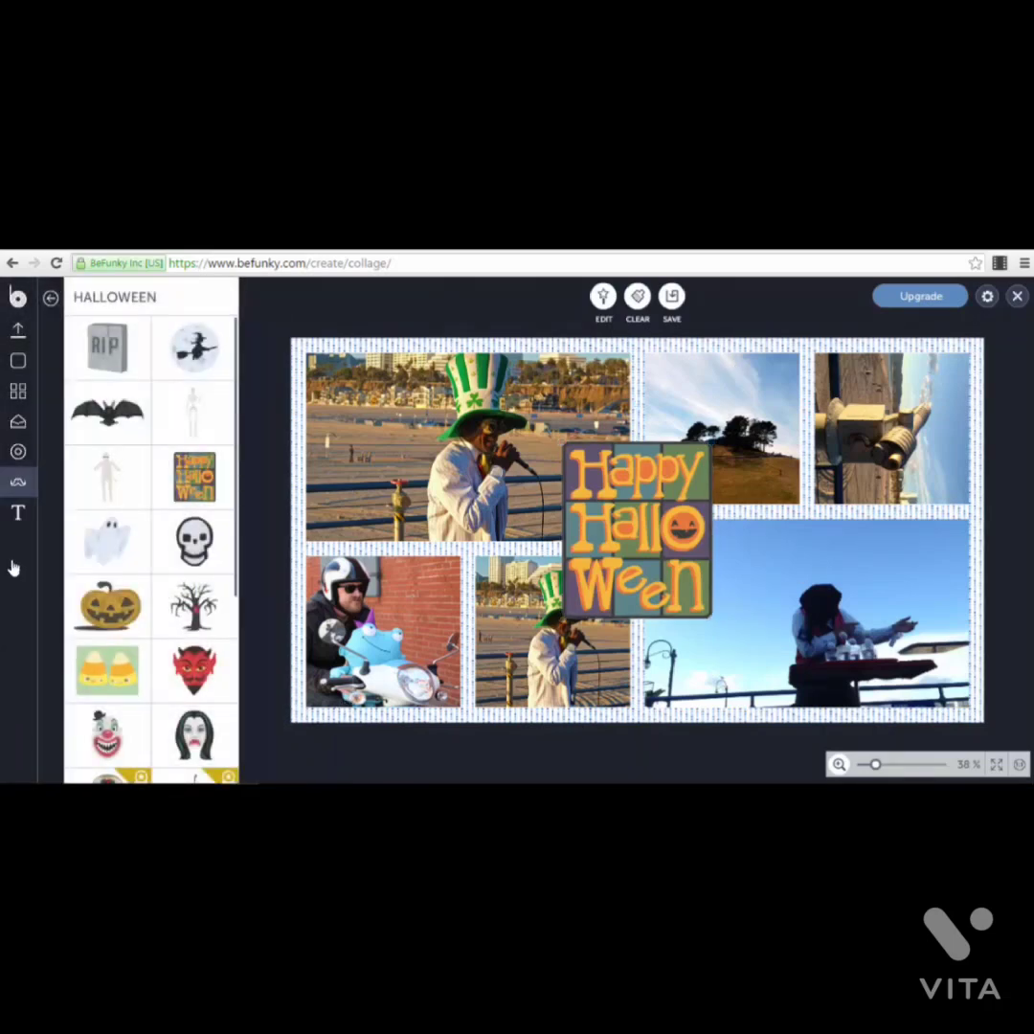
{"action": "left_click", "coordinate": [16, 513]}
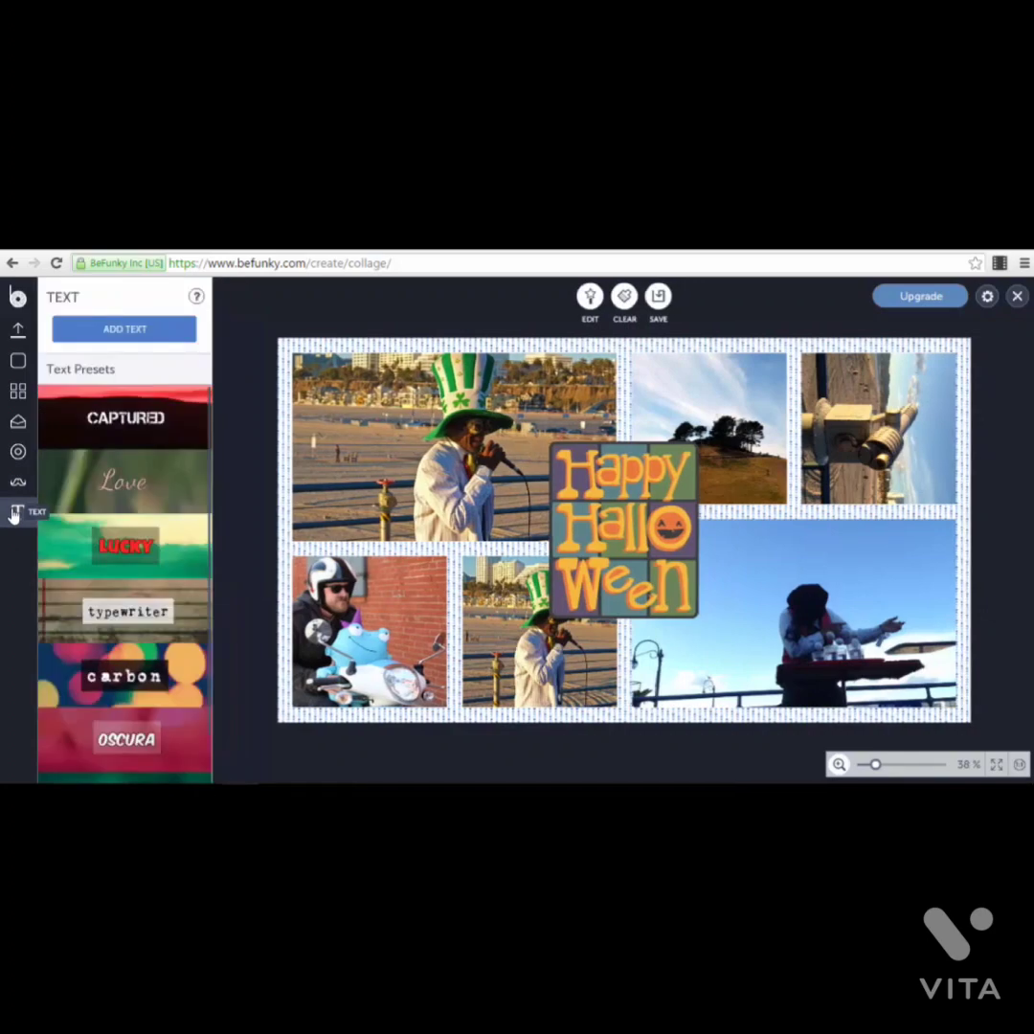
Step: Add a LUCKY preset text caption and move it below the Happy Halloween graphic
{"action": "scroll", "coordinate": [138, 600], "scroll_direction": "down", "scroll_amount": 1}
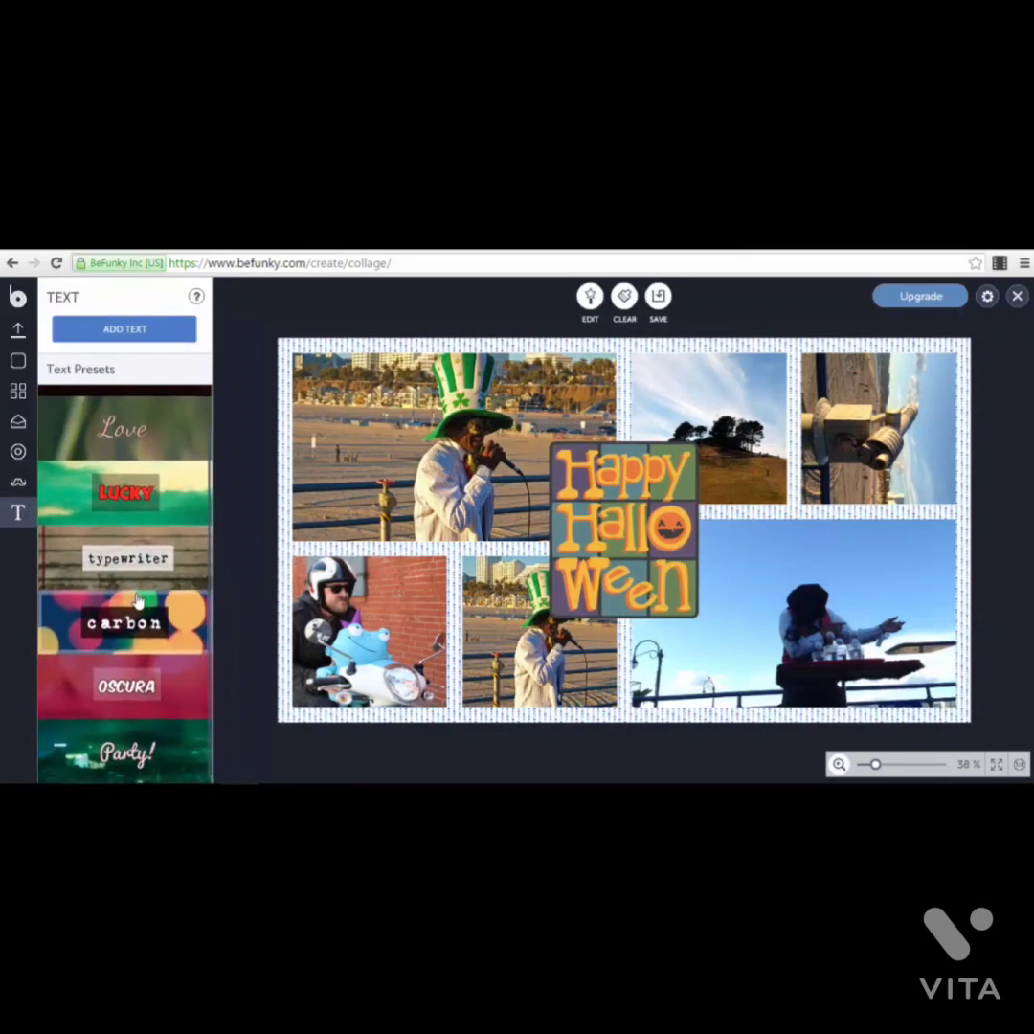
{"action": "left_click", "coordinate": [189, 515]}
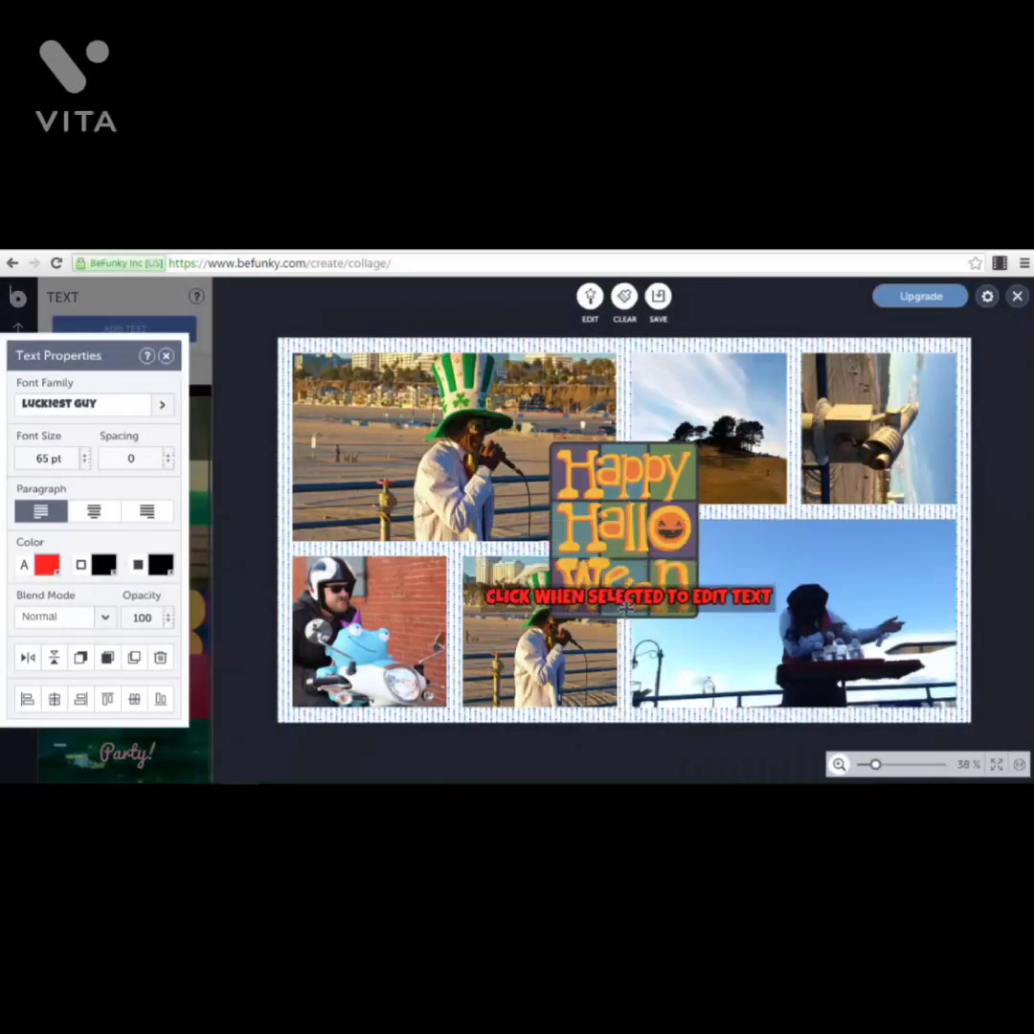
{"action": "left_click_drag", "start_coordinate": [627, 607], "coordinate": [626, 672]}
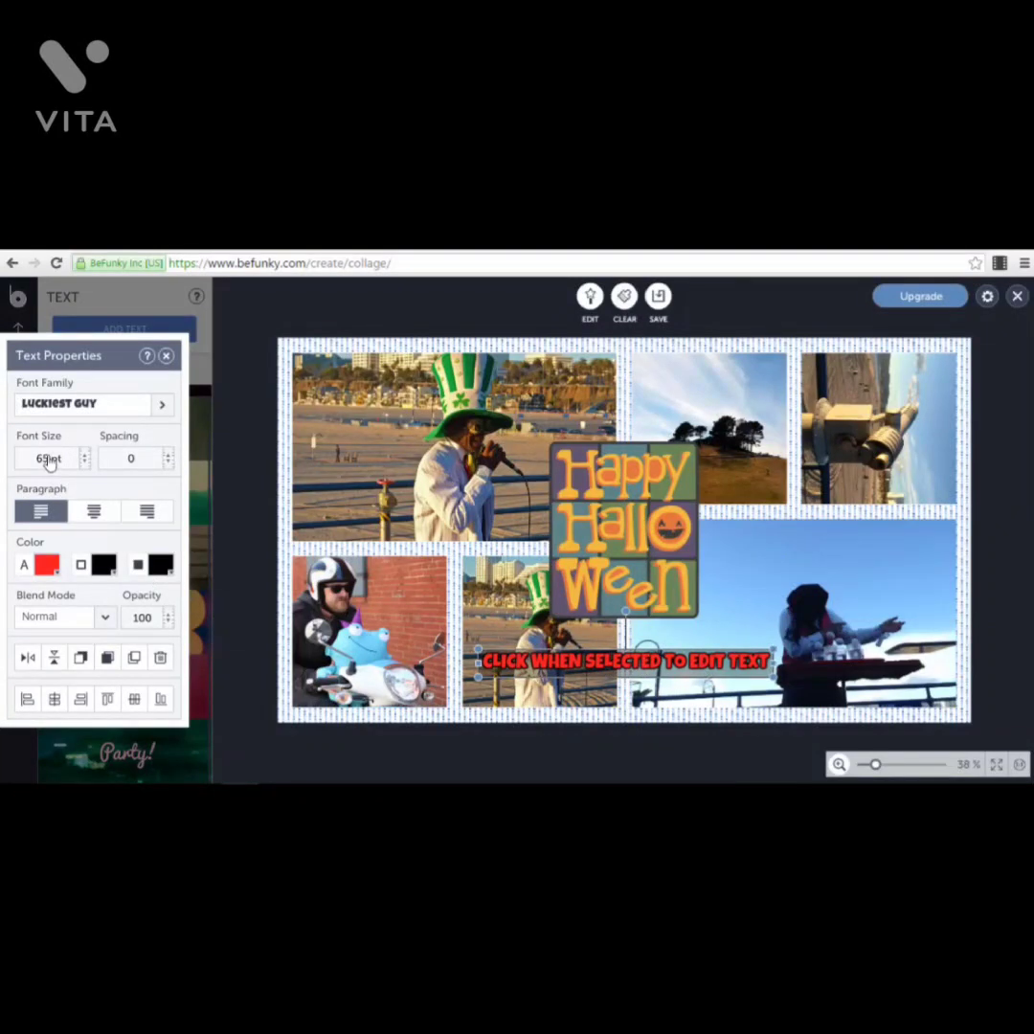
Step: Set the Luckiest Guy caption to 59 pt, spacing 3, right-aligned
{"action": "left_click", "coordinate": [95, 406]}
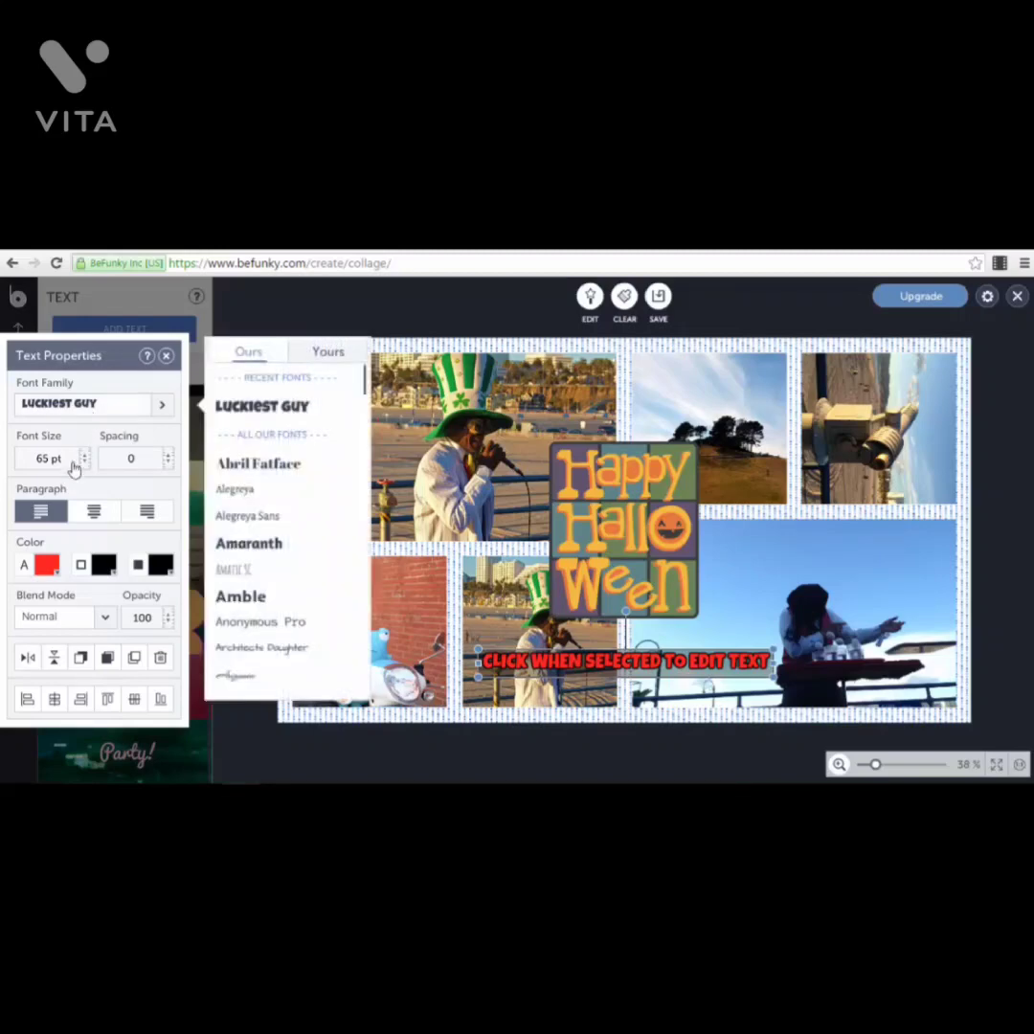
{"action": "left_click", "coordinate": [85, 463]}
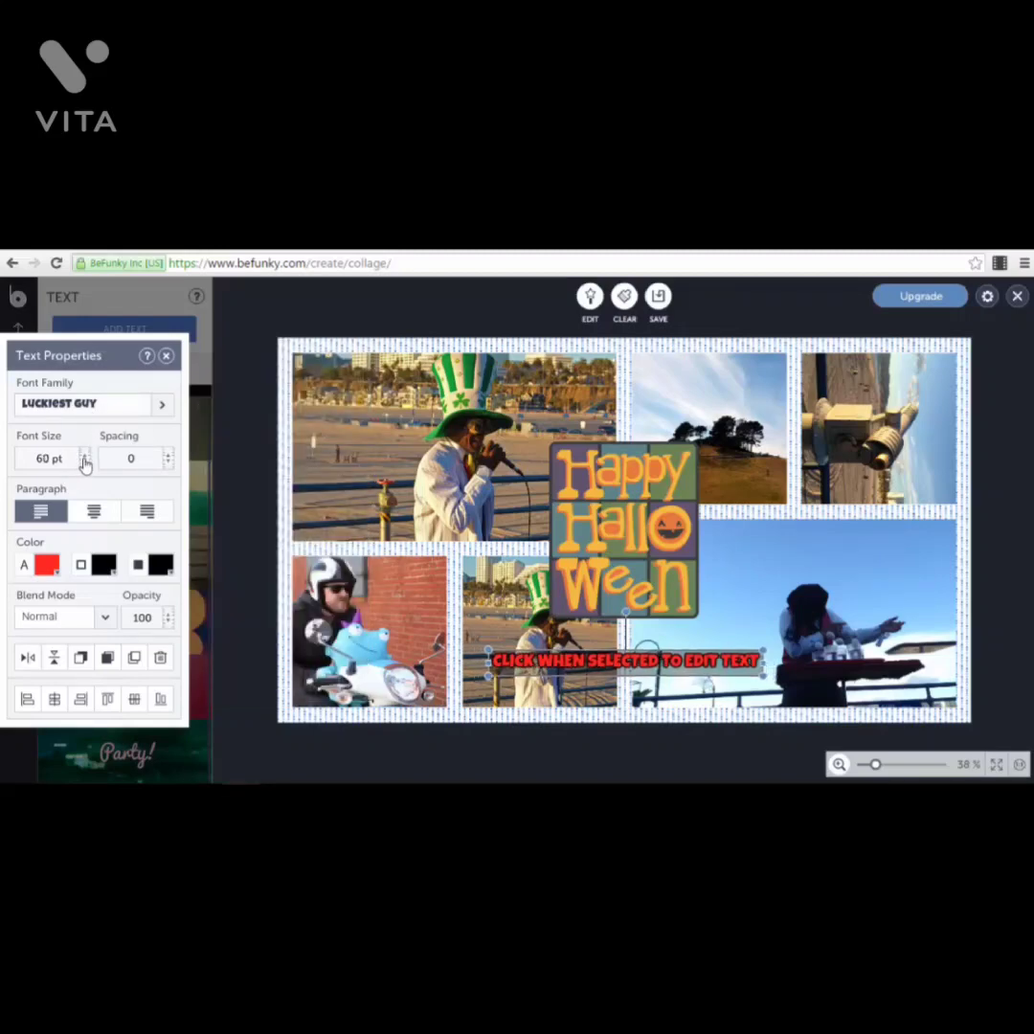
{"action": "left_click", "coordinate": [84, 464]}
{"action": "left_click", "coordinate": [169, 459]}
{"action": "left_click", "coordinate": [170, 459]}
{"action": "left_click", "coordinate": [170, 458]}
{"action": "left_click", "coordinate": [170, 459]}
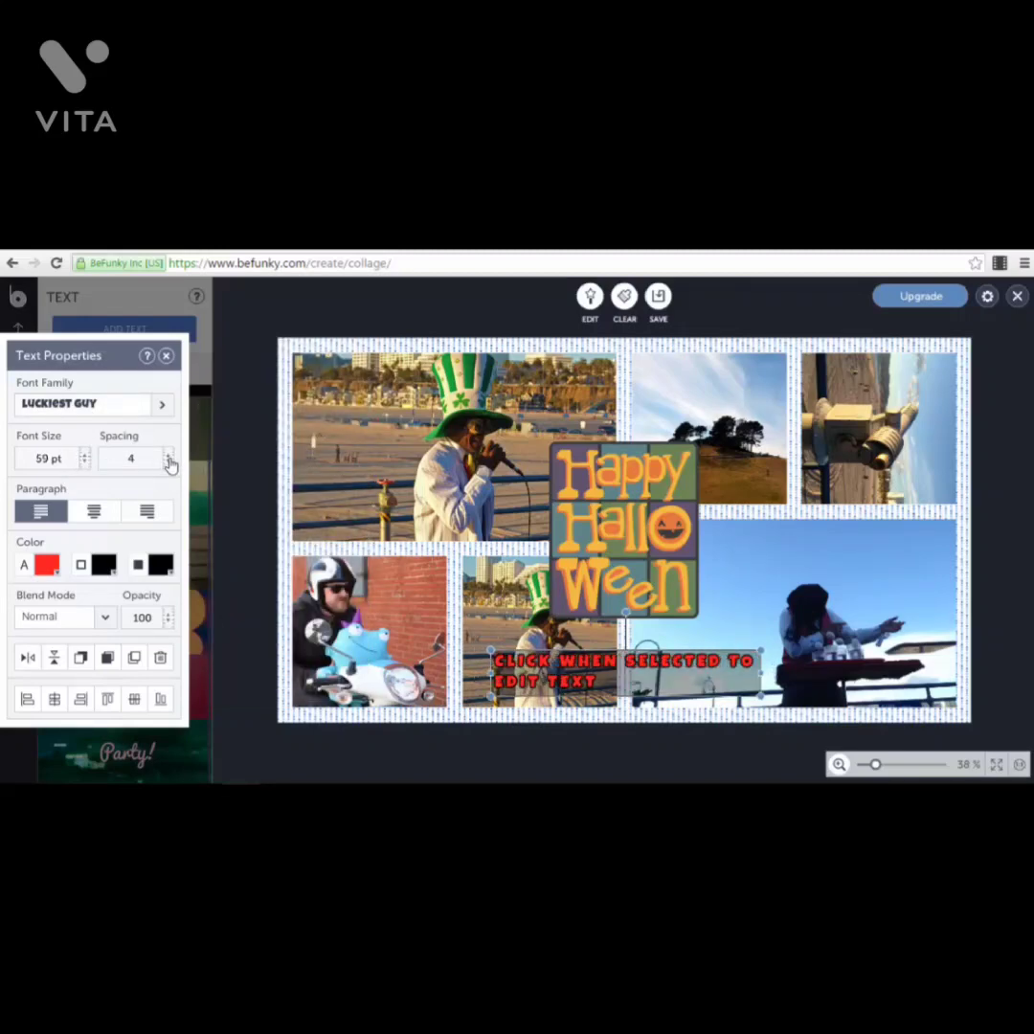
{"action": "left_click", "coordinate": [169, 464]}
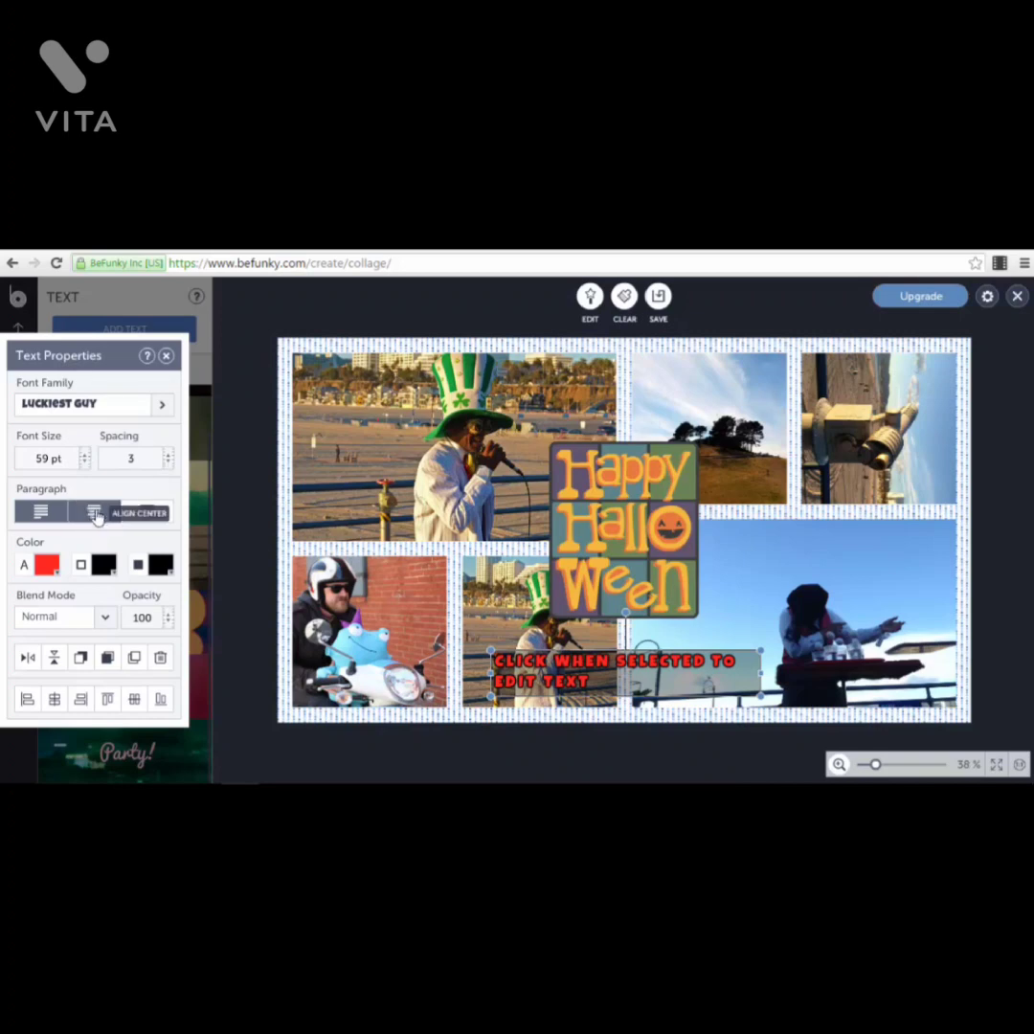
{"action": "left_click", "coordinate": [96, 514]}
{"action": "left_click", "coordinate": [147, 512]}
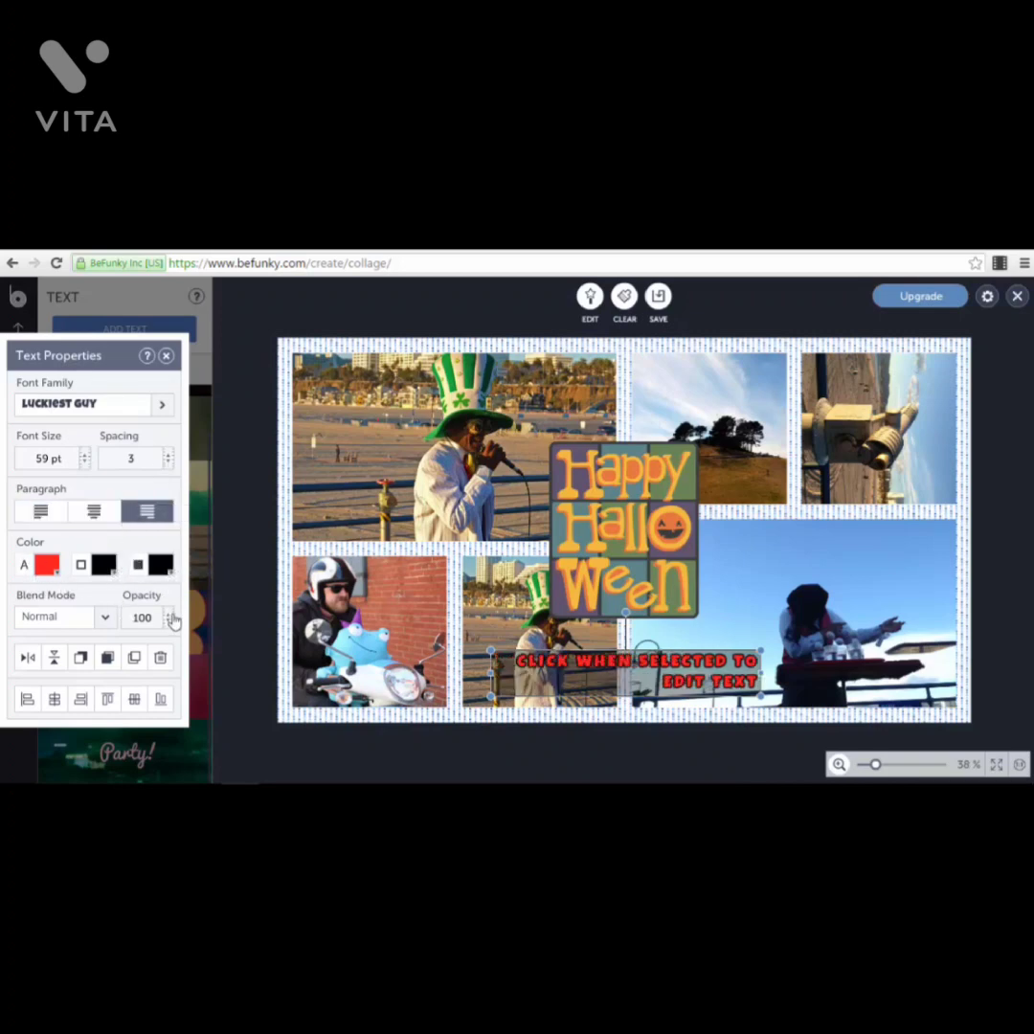
Step: Give the caption Hard Light blend mode and close Text Properties
{"action": "left_click", "coordinate": [102, 620]}
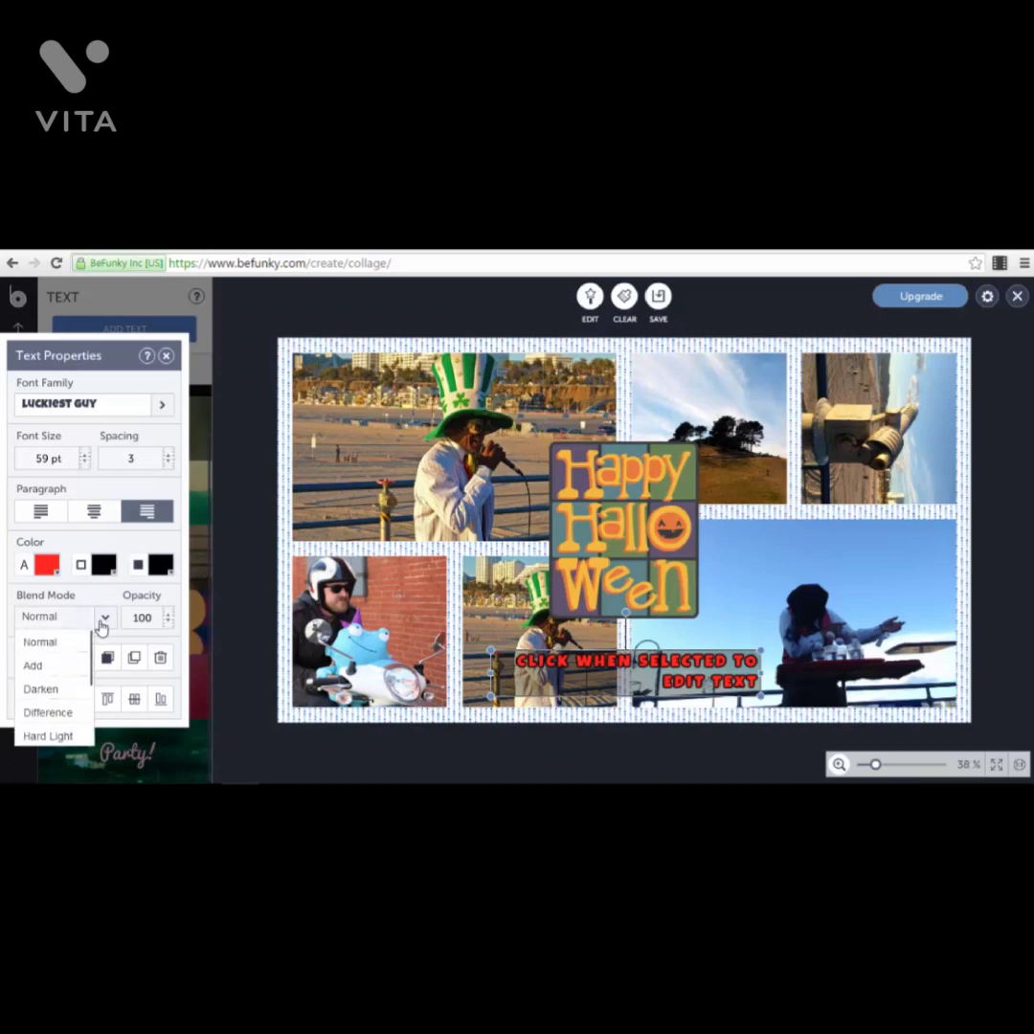
{"action": "left_click_drag", "start_coordinate": [90, 660], "coordinate": [86, 727]}
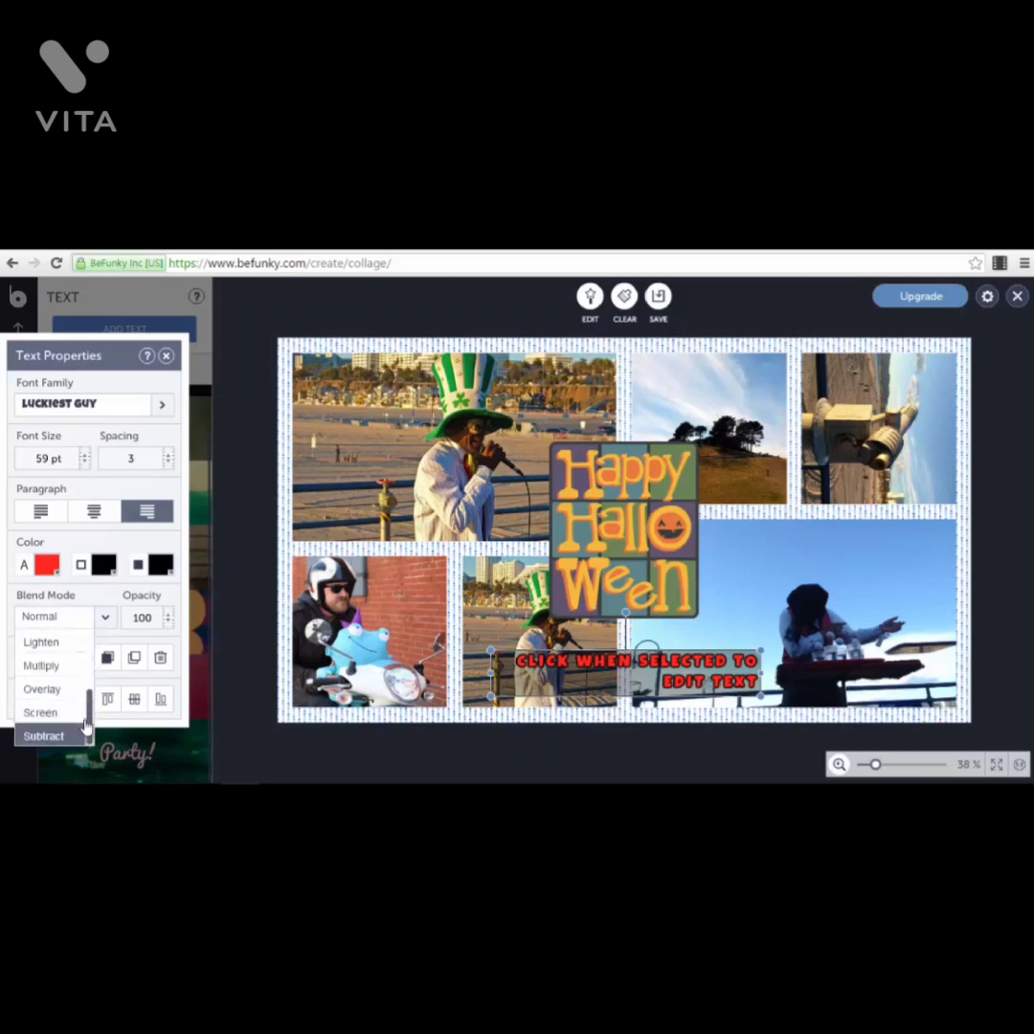
{"action": "scroll", "coordinate": [87, 728], "scroll_direction": "up", "scroll_amount": 3}
{"action": "left_click", "coordinate": [43, 688]}
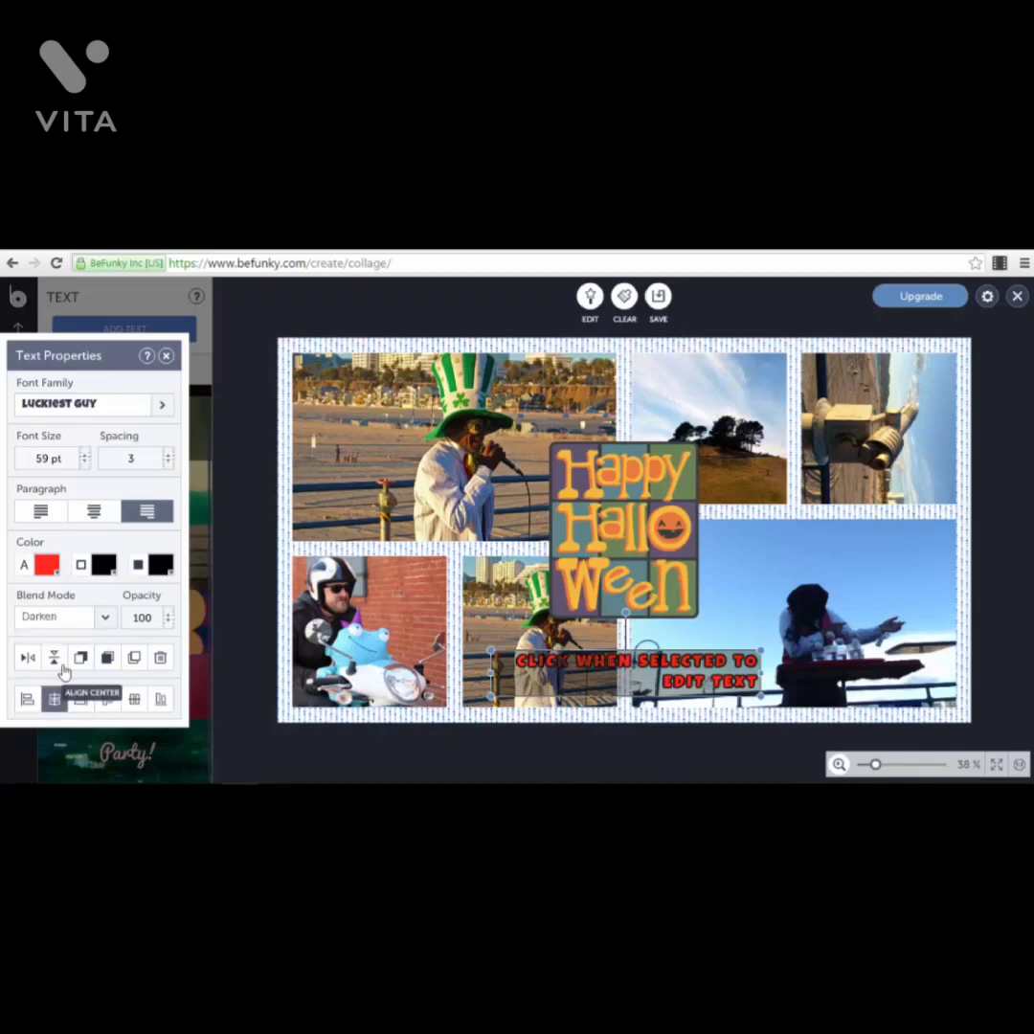
{"action": "left_click", "coordinate": [78, 620]}
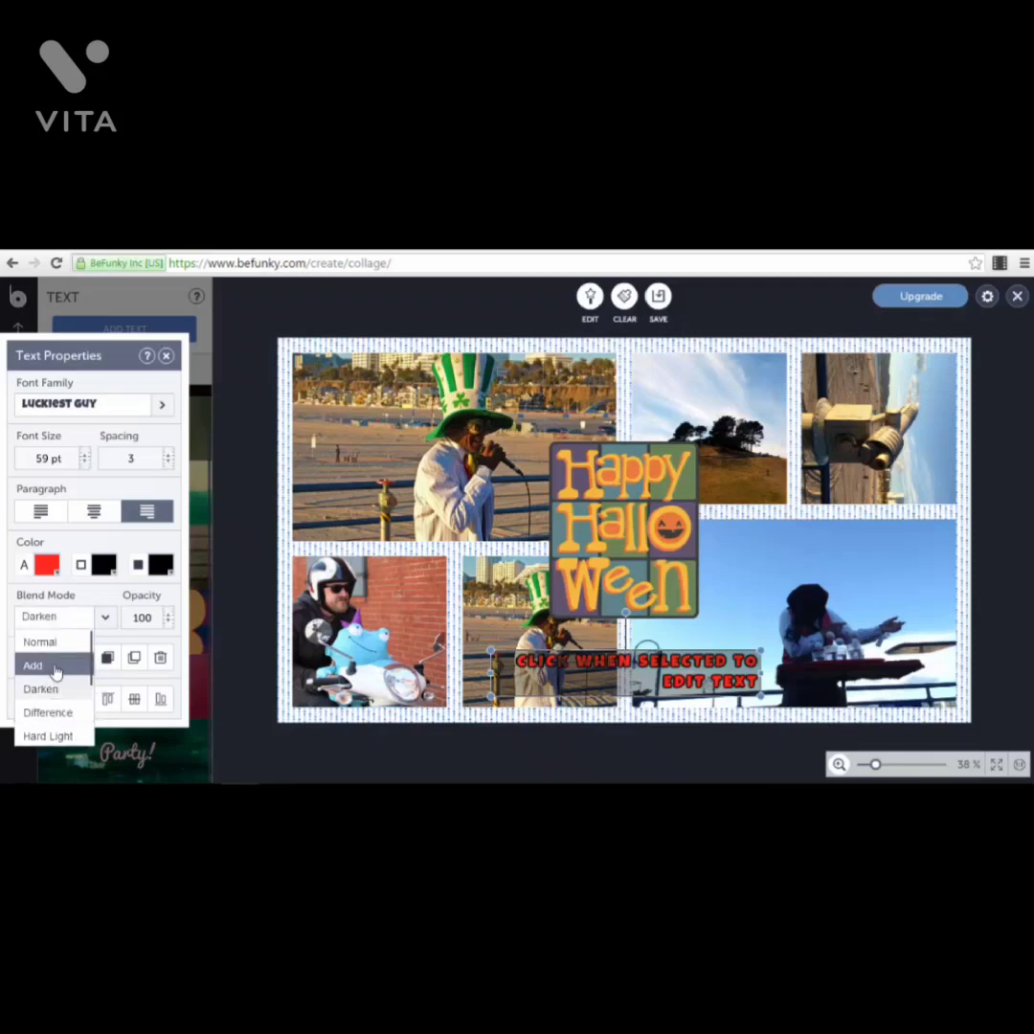
{"action": "left_click", "coordinate": [48, 735]}
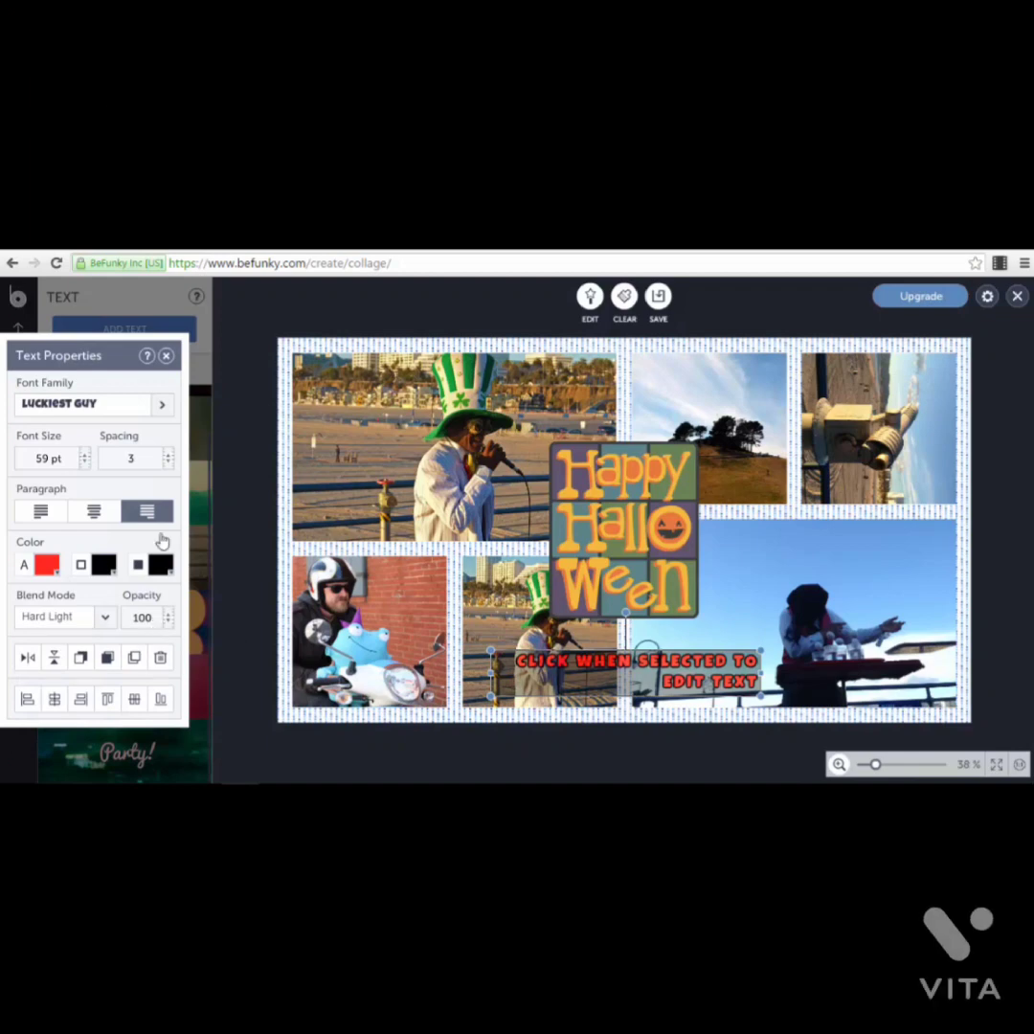
{"action": "left_click", "coordinate": [165, 355]}
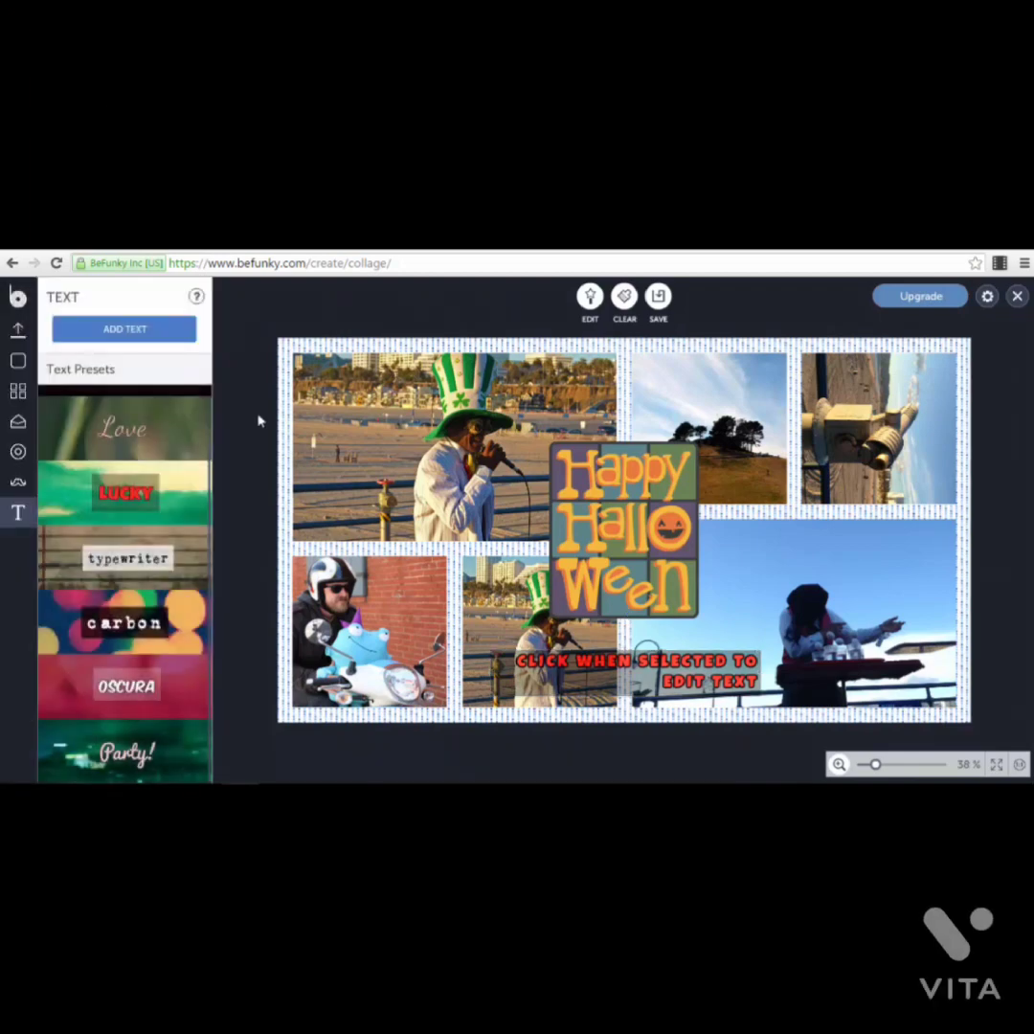
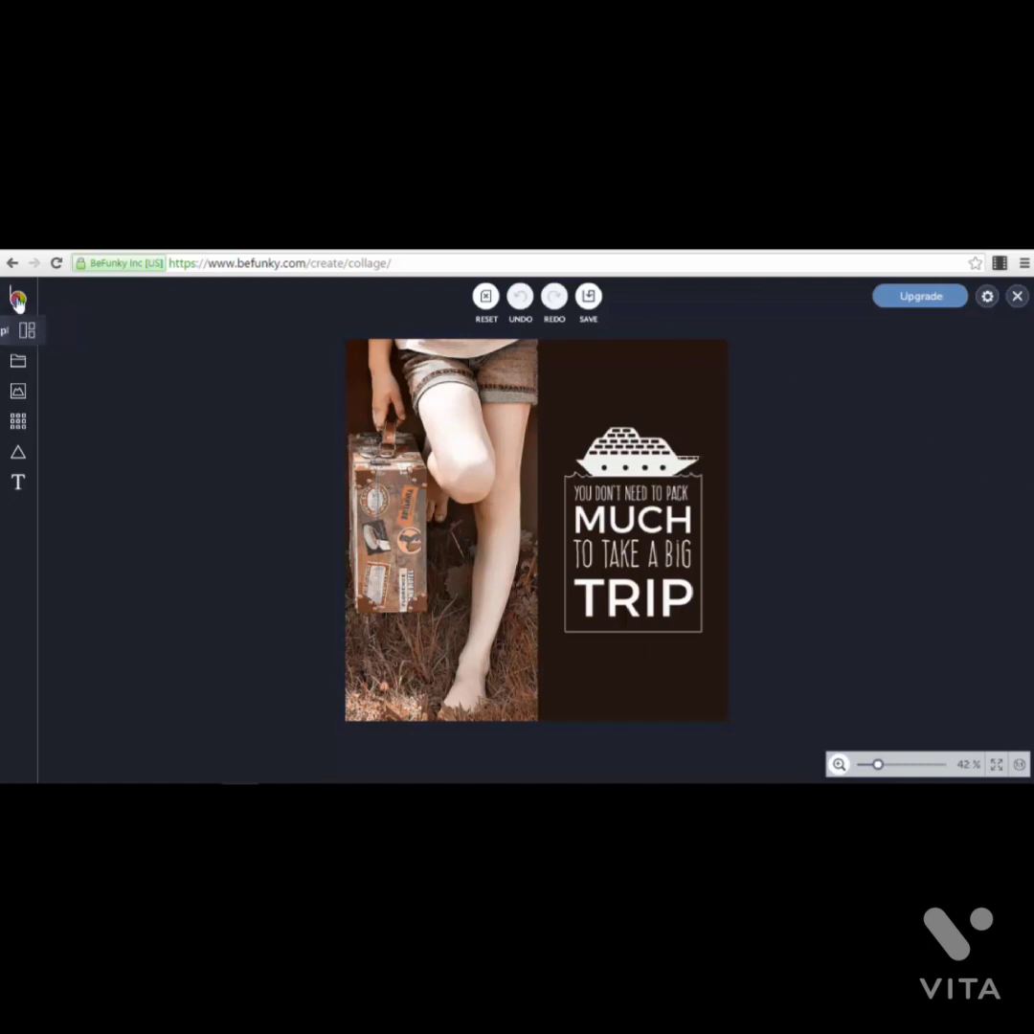
Step: Open the template categories and look through Event Graphics and Small Business templates
{"action": "mouse_move", "coordinate": [21, 296]}
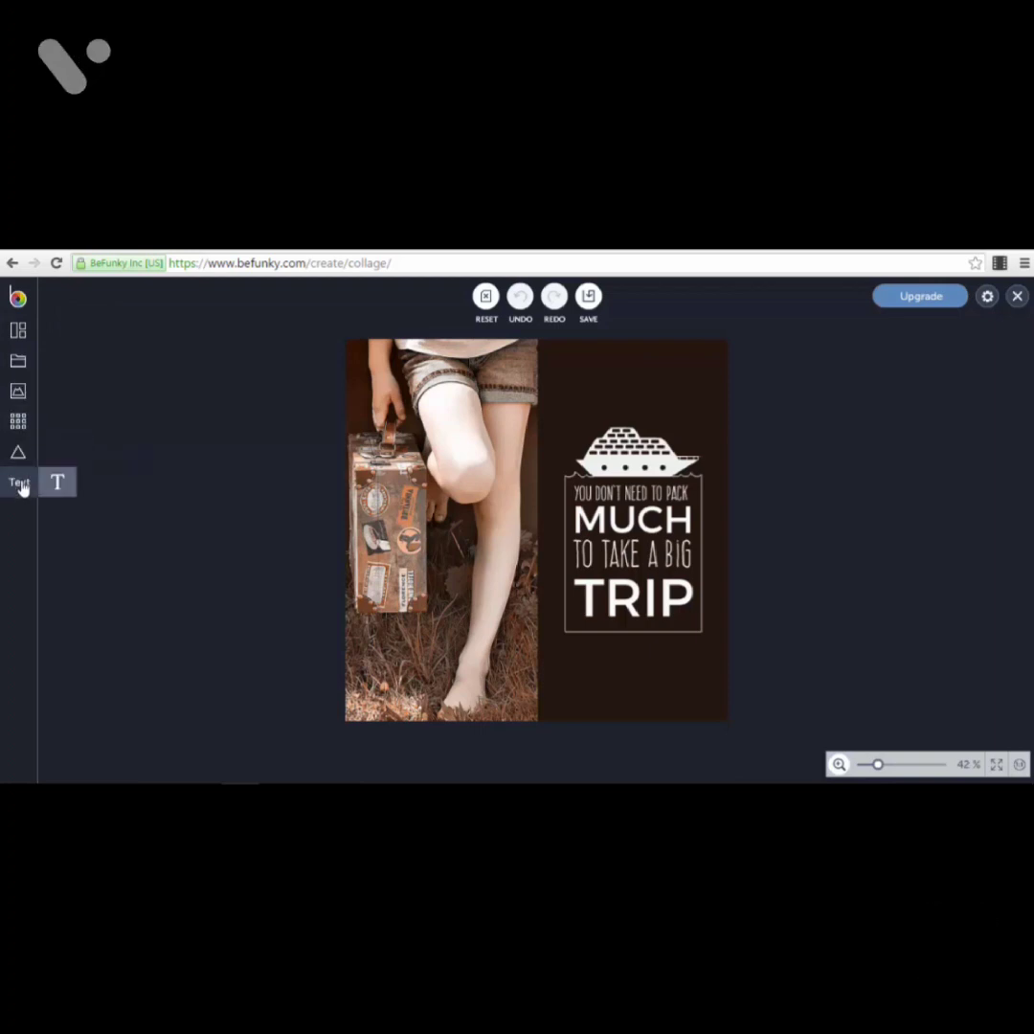
{"action": "left_click", "coordinate": [30, 339]}
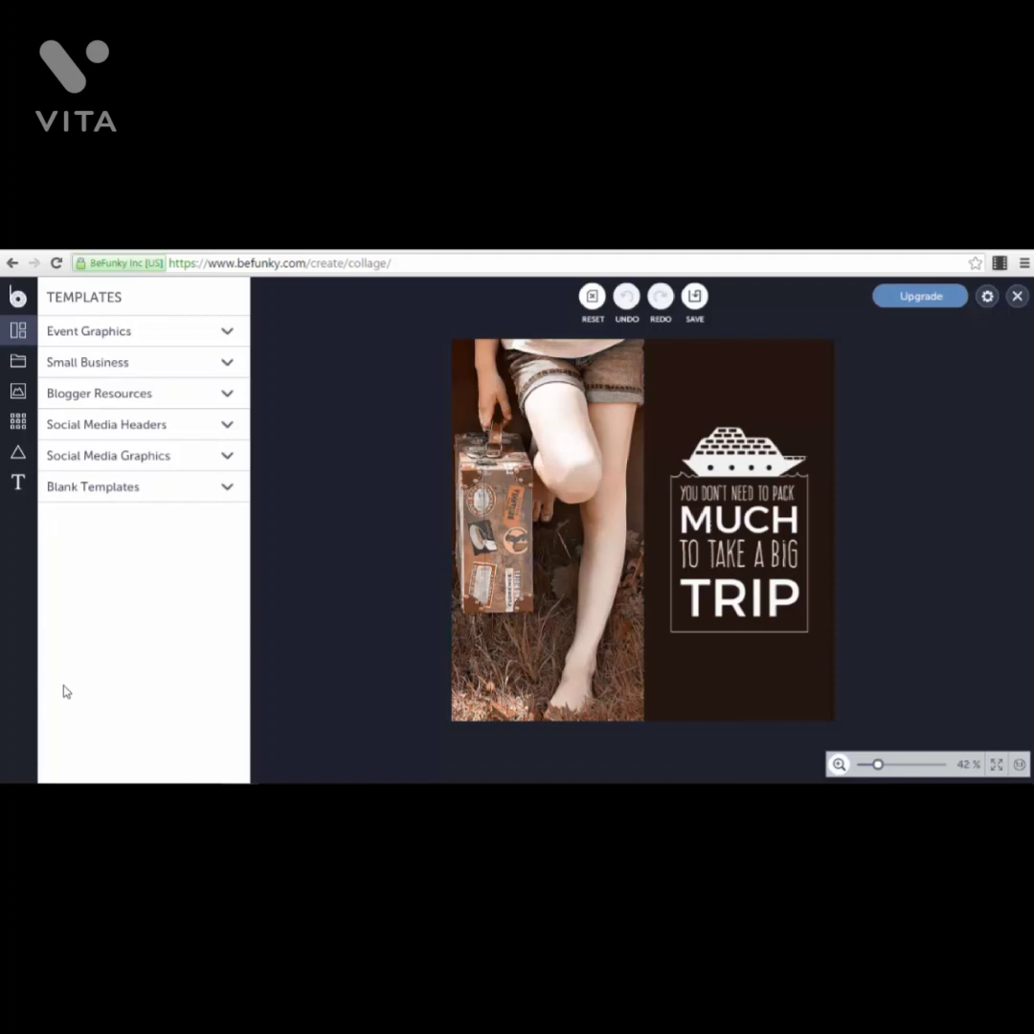
{"action": "left_click", "coordinate": [153, 335]}
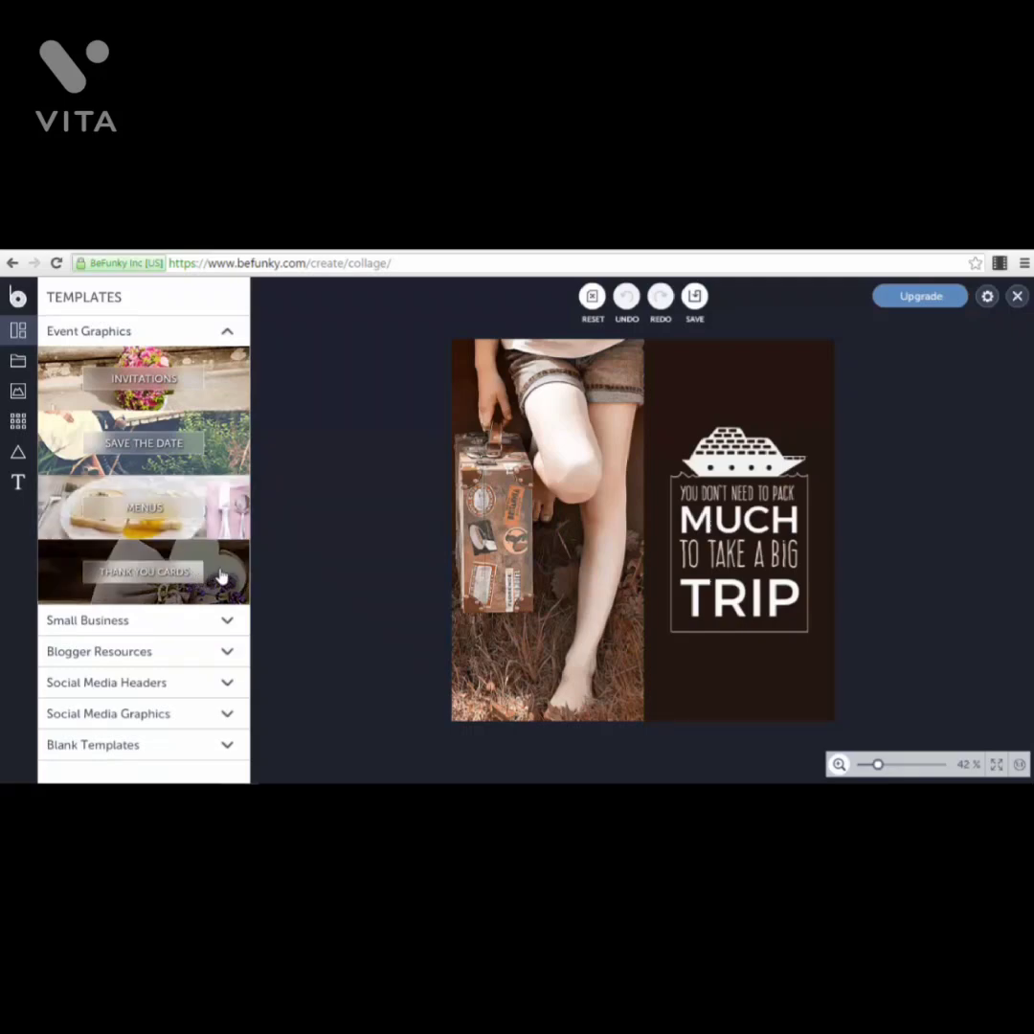
{"action": "left_click", "coordinate": [221, 622]}
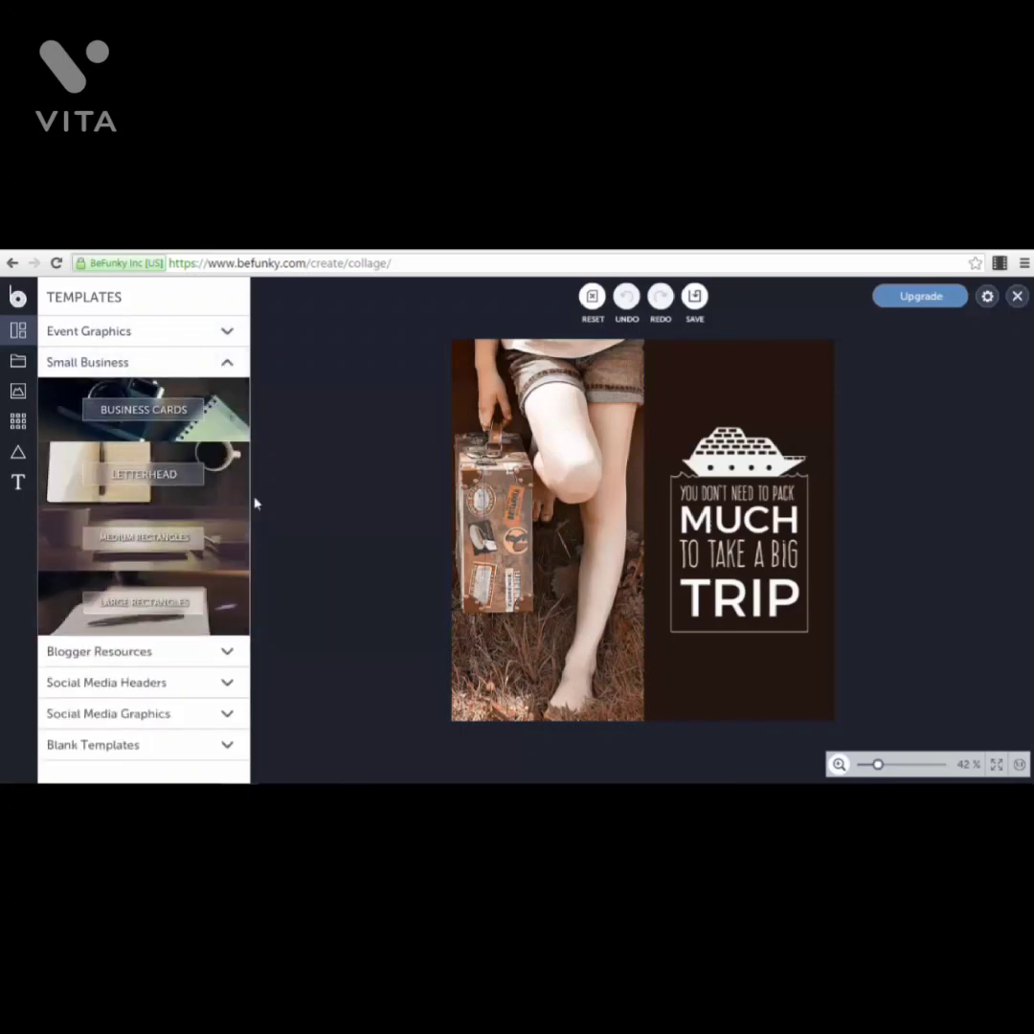
{"action": "left_click", "coordinate": [227, 361]}
Step: Expand Blogger Resources to list Blog Images, Blog Titles, Step by Step and Infographics
{"action": "left_click", "coordinate": [224, 398]}
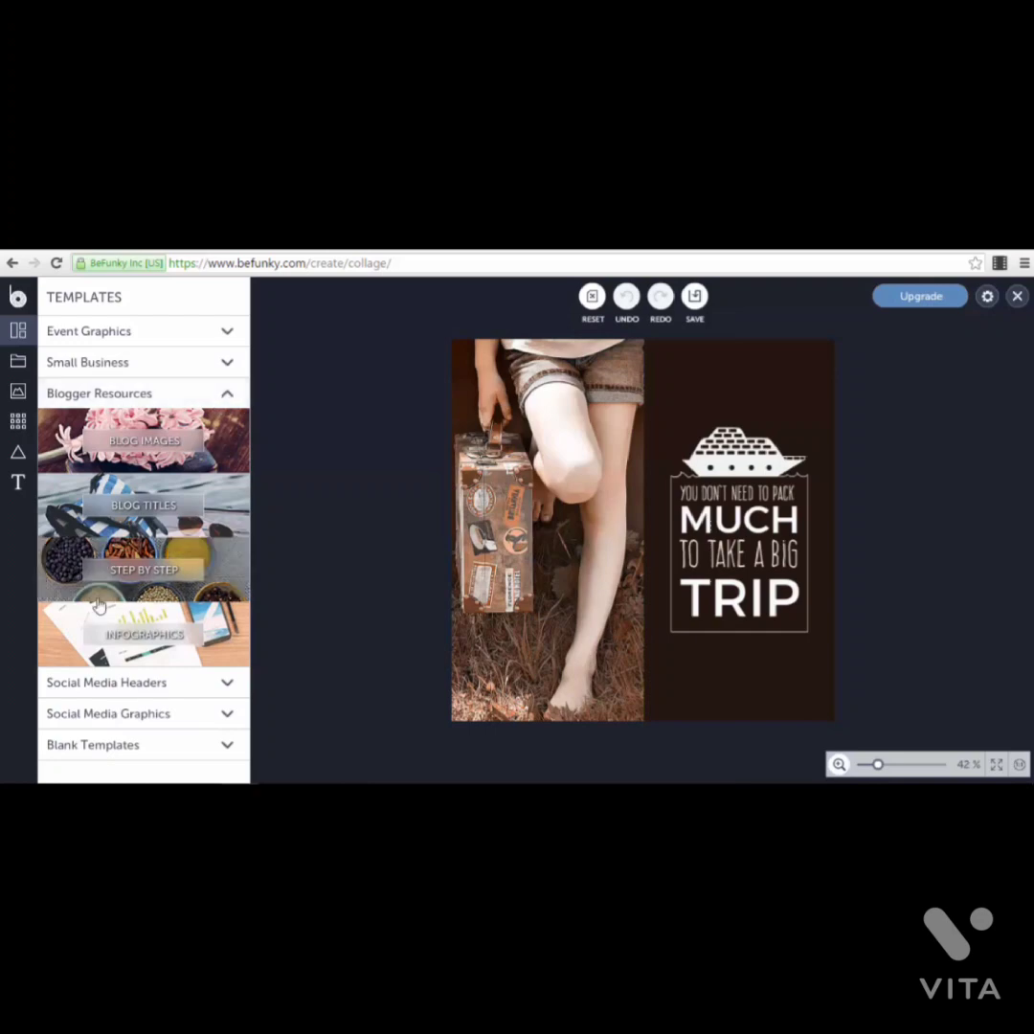
Step: Check Social Media Headers, Social Media Graphics and Blank Templates, then open Facebook header templates
{"action": "left_click", "coordinate": [230, 684]}
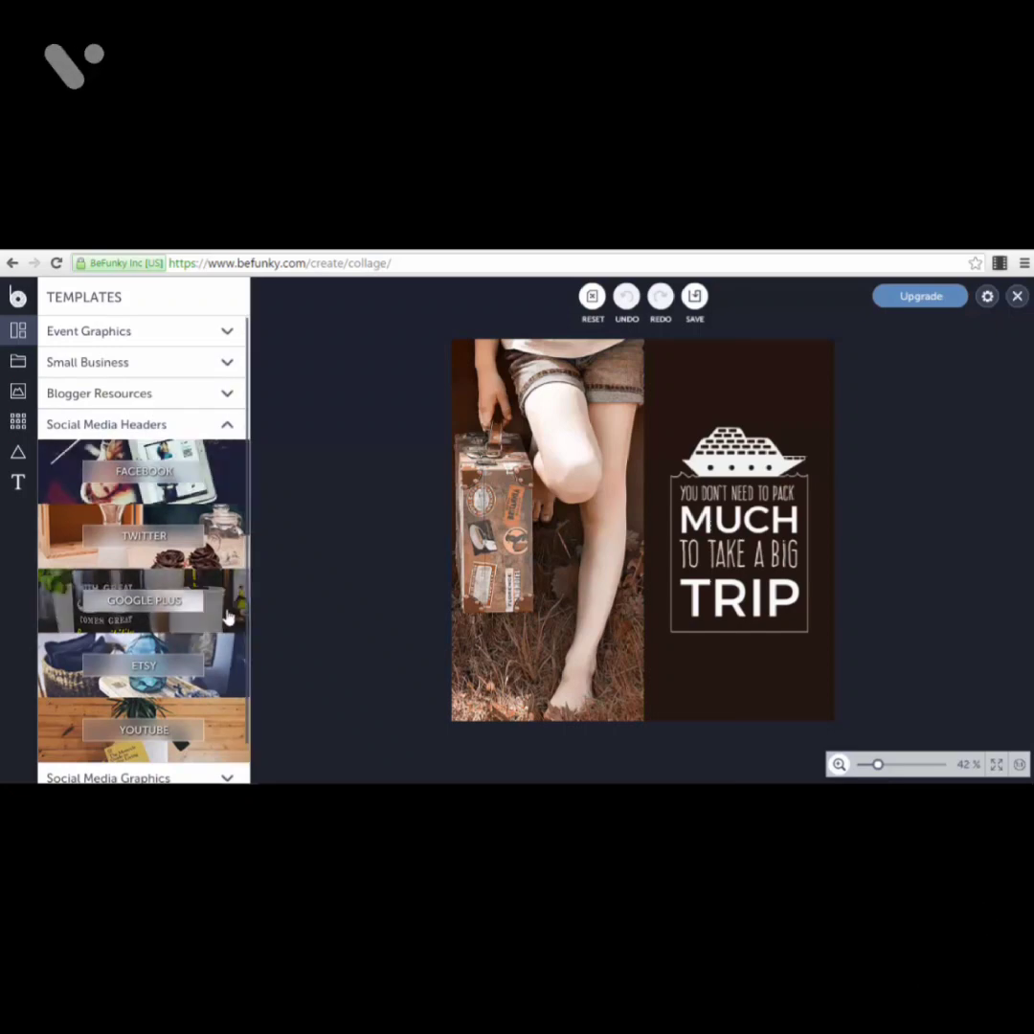
{"action": "scroll", "coordinate": [227, 620], "scroll_direction": "down", "scroll_amount": 1}
{"action": "scroll", "coordinate": [227, 620], "scroll_direction": "down", "scroll_amount": 1}
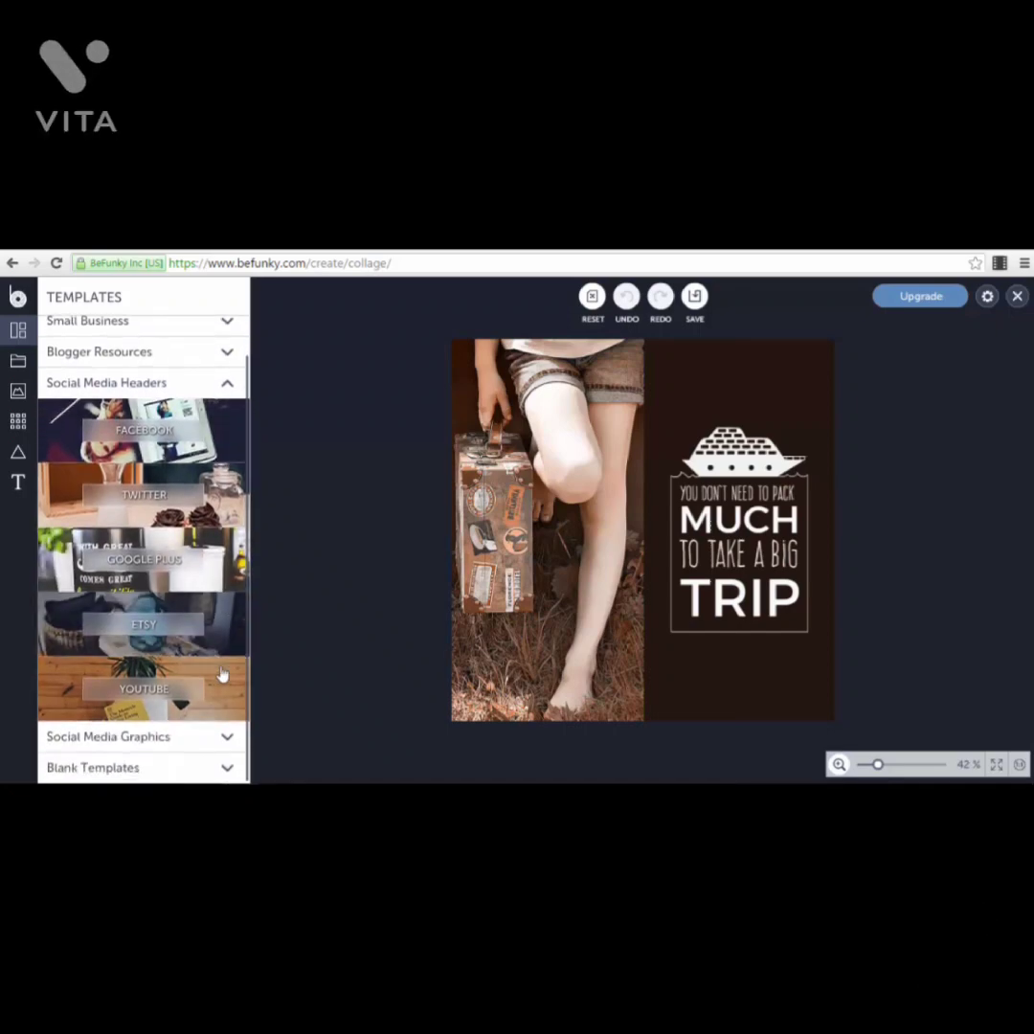
{"action": "left_click", "coordinate": [229, 736]}
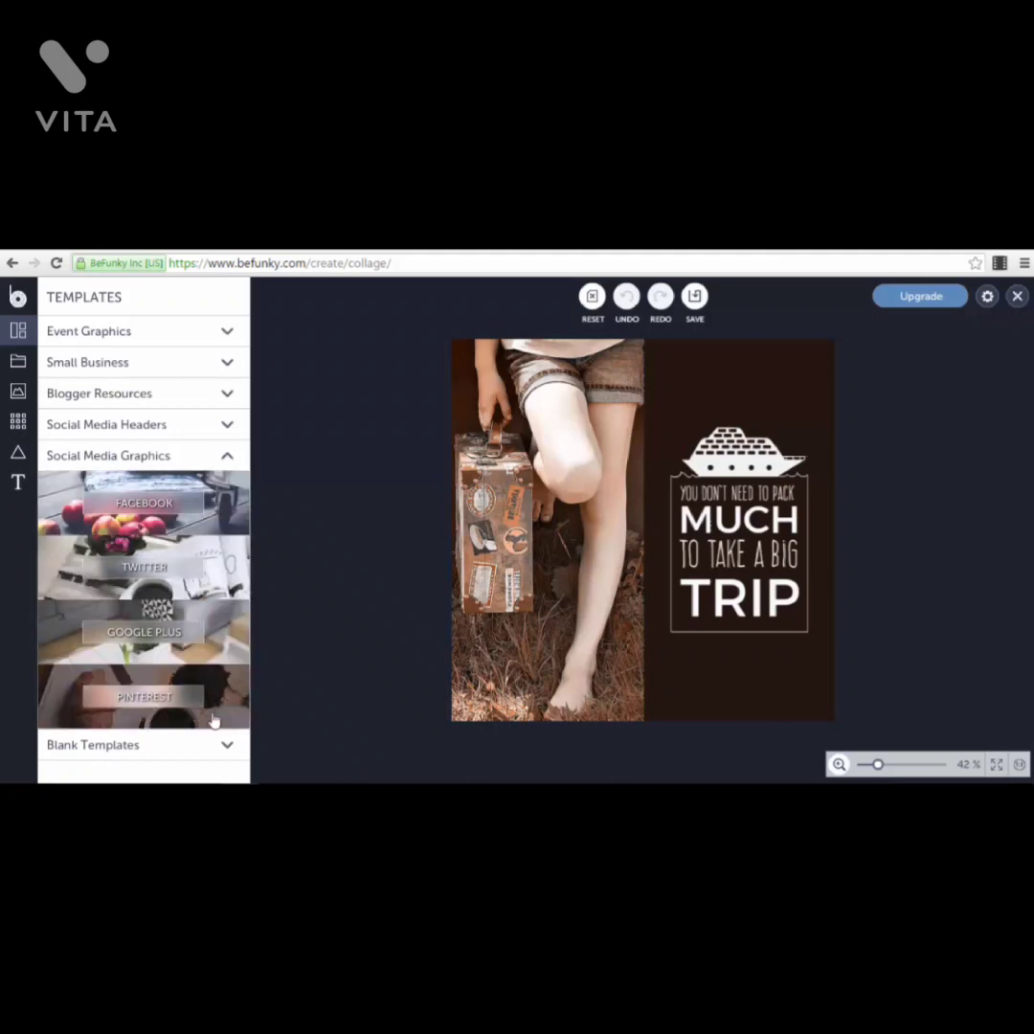
{"action": "left_click", "coordinate": [228, 747]}
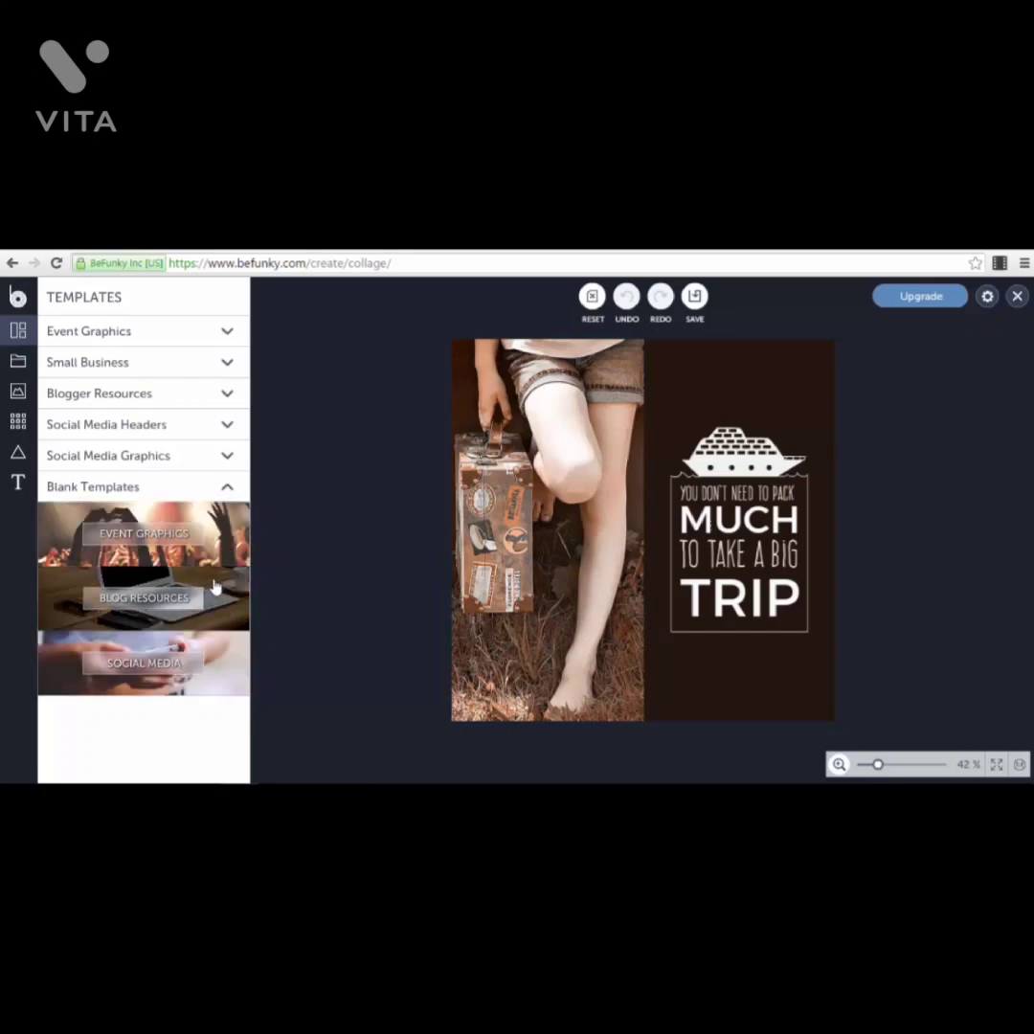
{"action": "left_click", "coordinate": [224, 430]}
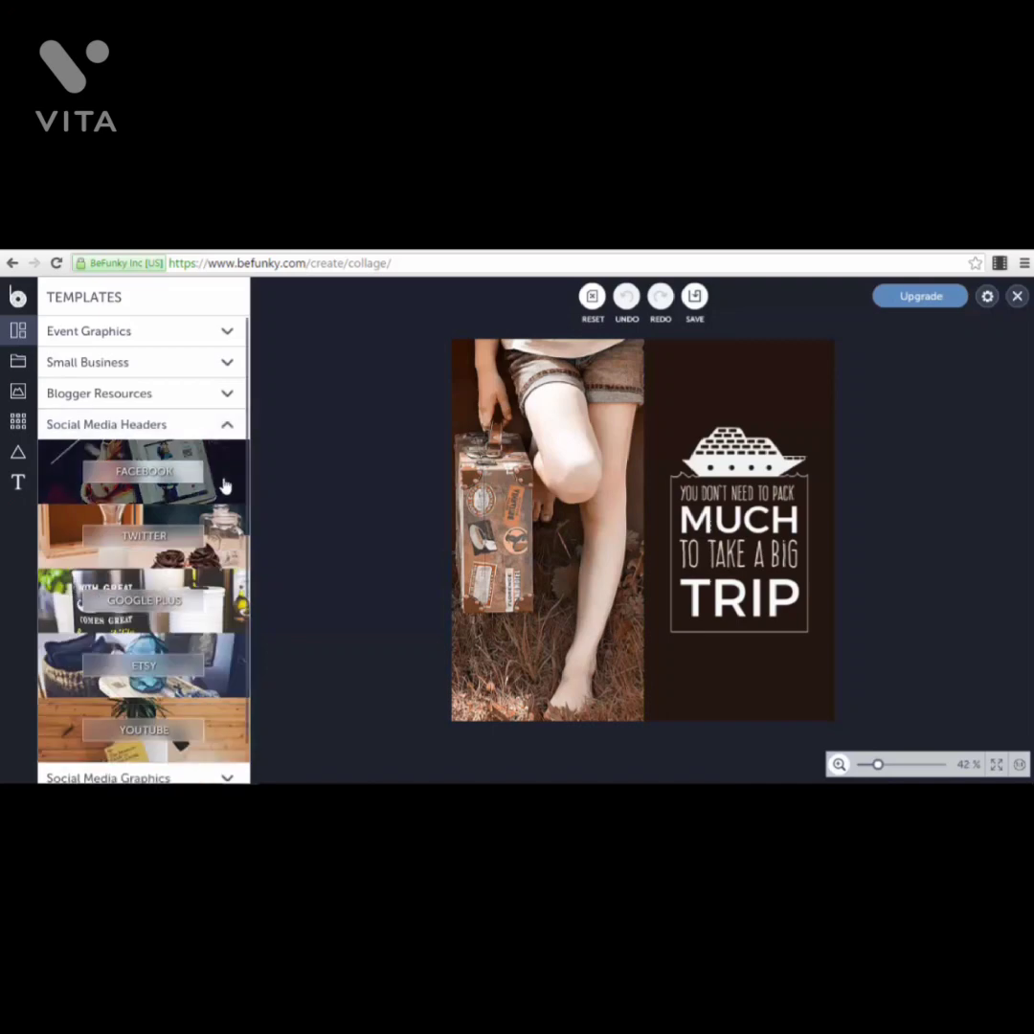
{"action": "left_click", "coordinate": [224, 486]}
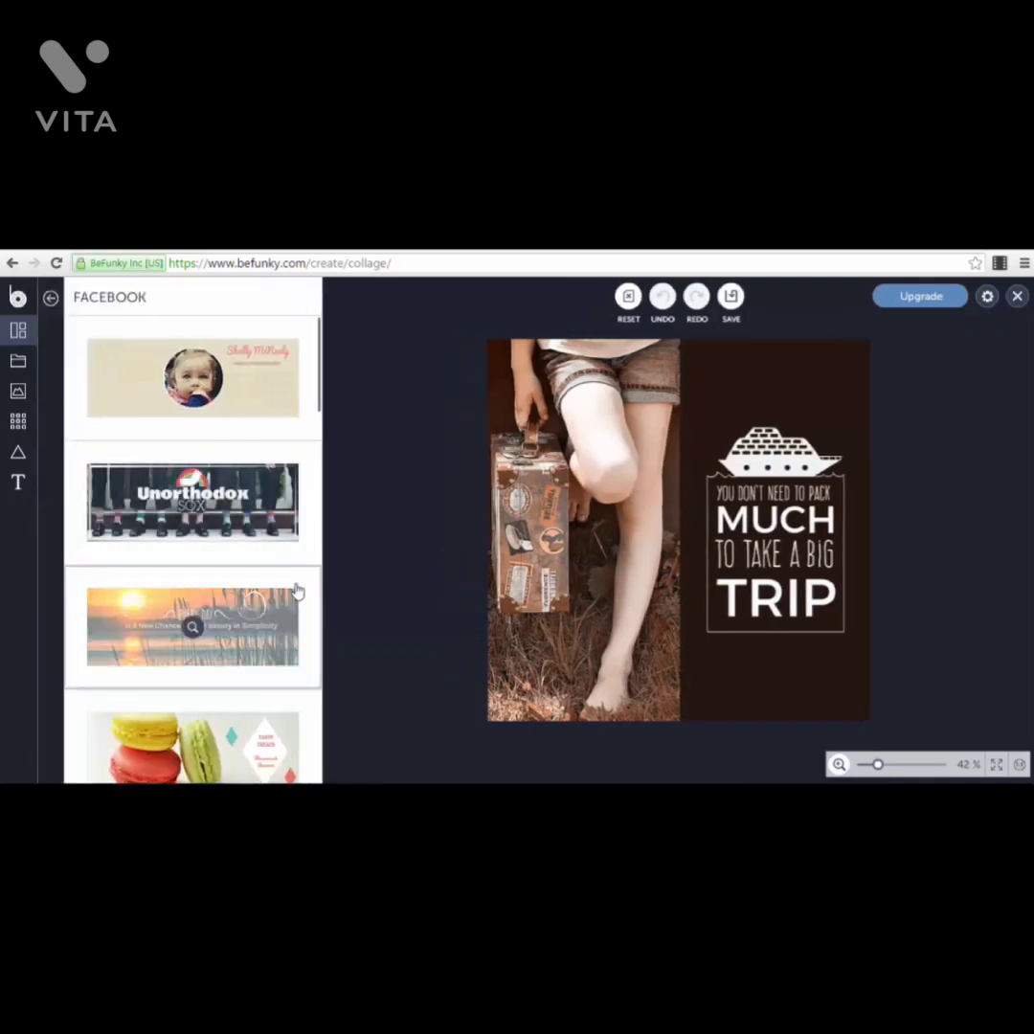
Step: Apply the macaron 'Tasty Treats' template (Facebook Cover #6, 851 x 315 px) to the canvas
{"action": "scroll", "coordinate": [297, 594], "scroll_direction": "down", "scroll_amount": 1}
{"action": "scroll", "coordinate": [296, 593], "scroll_direction": "down", "scroll_amount": 2}
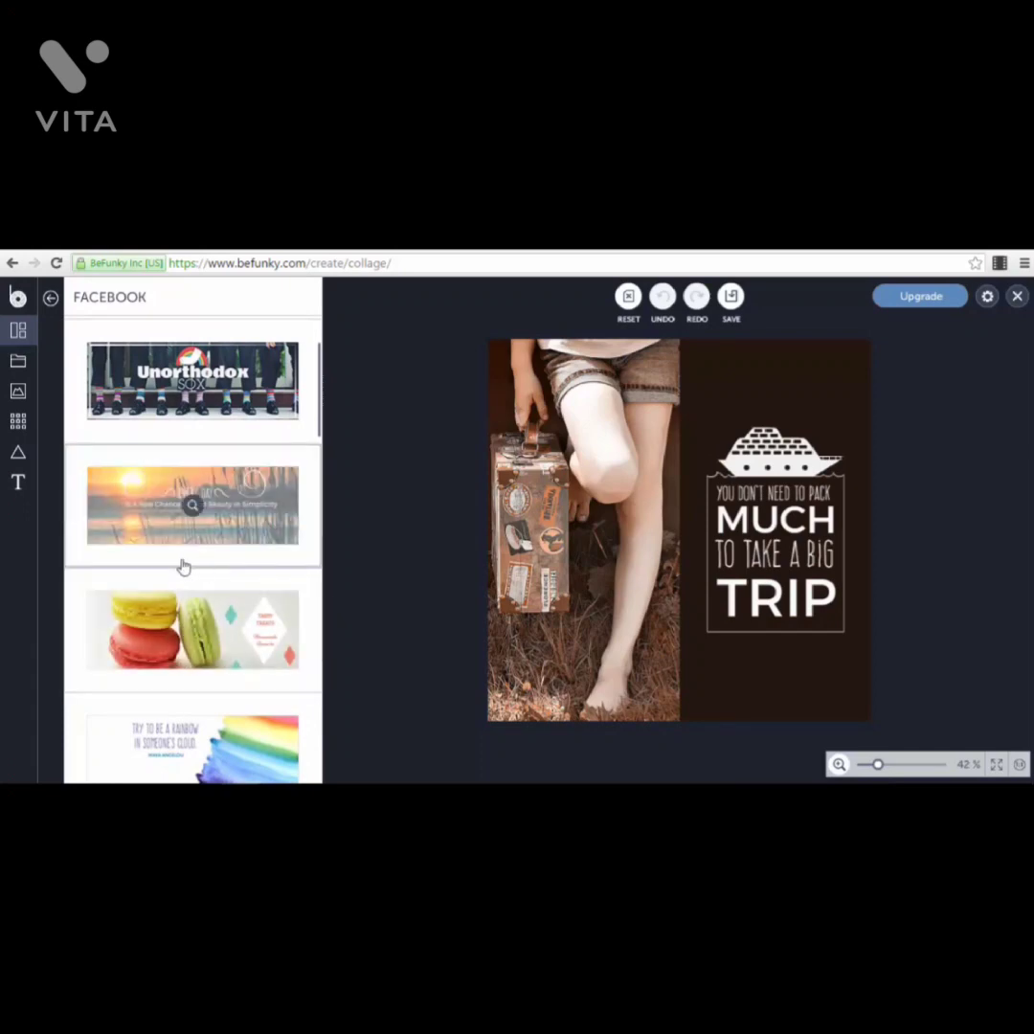
{"action": "left_click", "coordinate": [267, 636]}
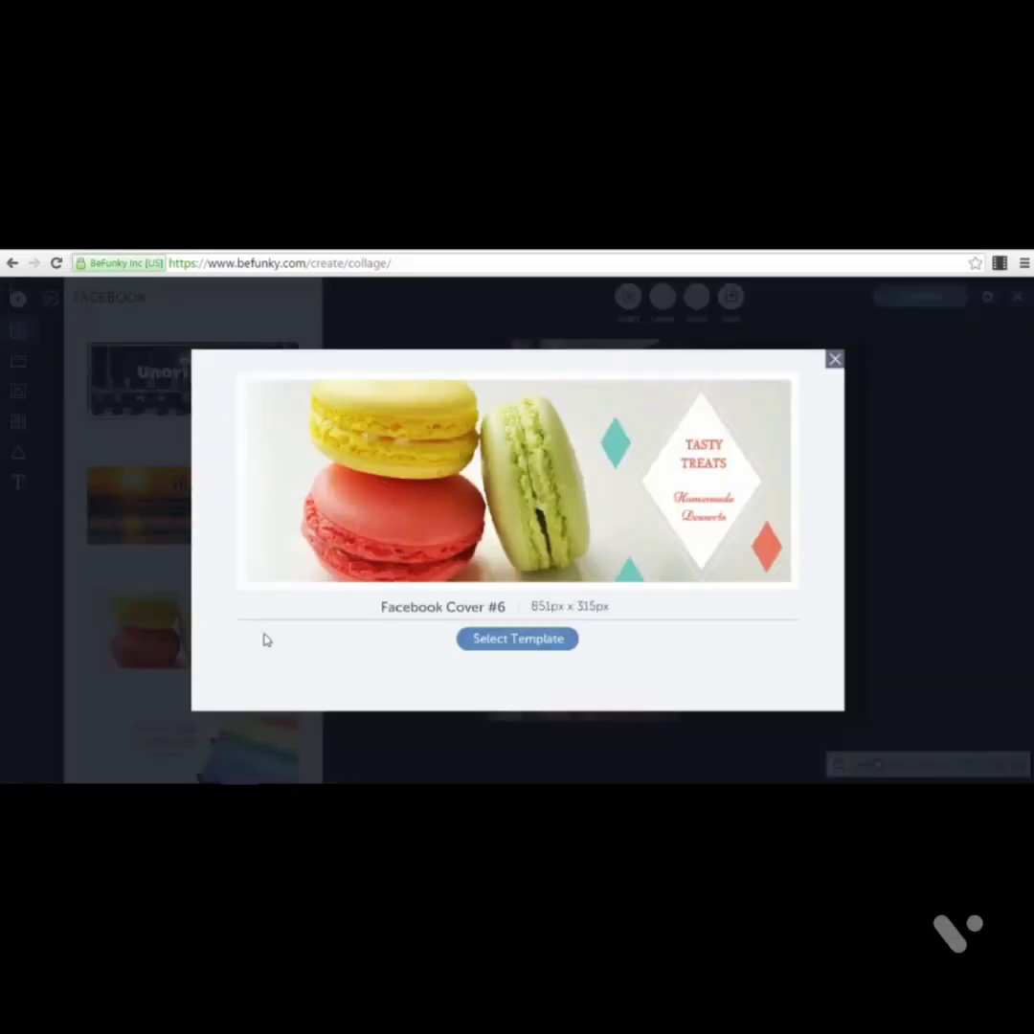
{"action": "left_click", "coordinate": [510, 646]}
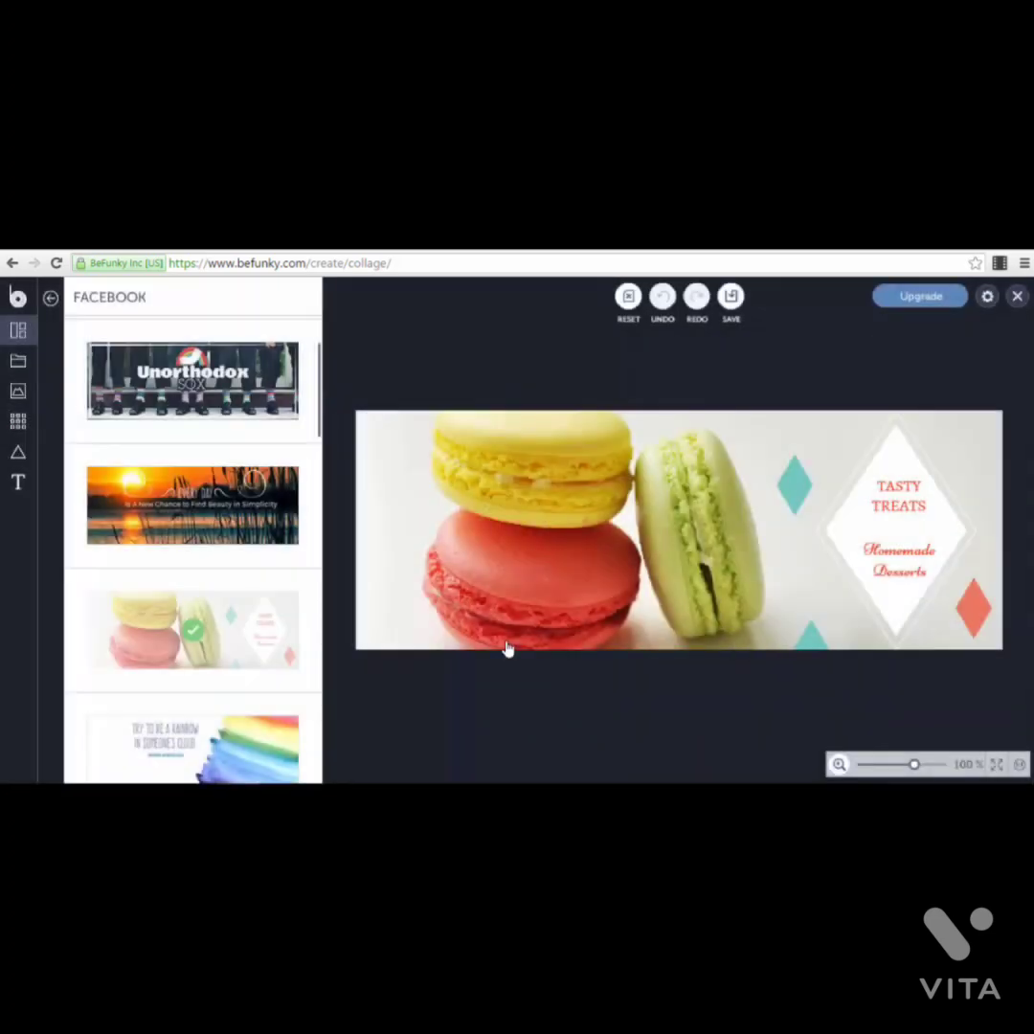
Step: Inspect the macaron photo and diamond graphic, rotating the diamond to nearly upright
{"action": "left_click", "coordinate": [594, 541]}
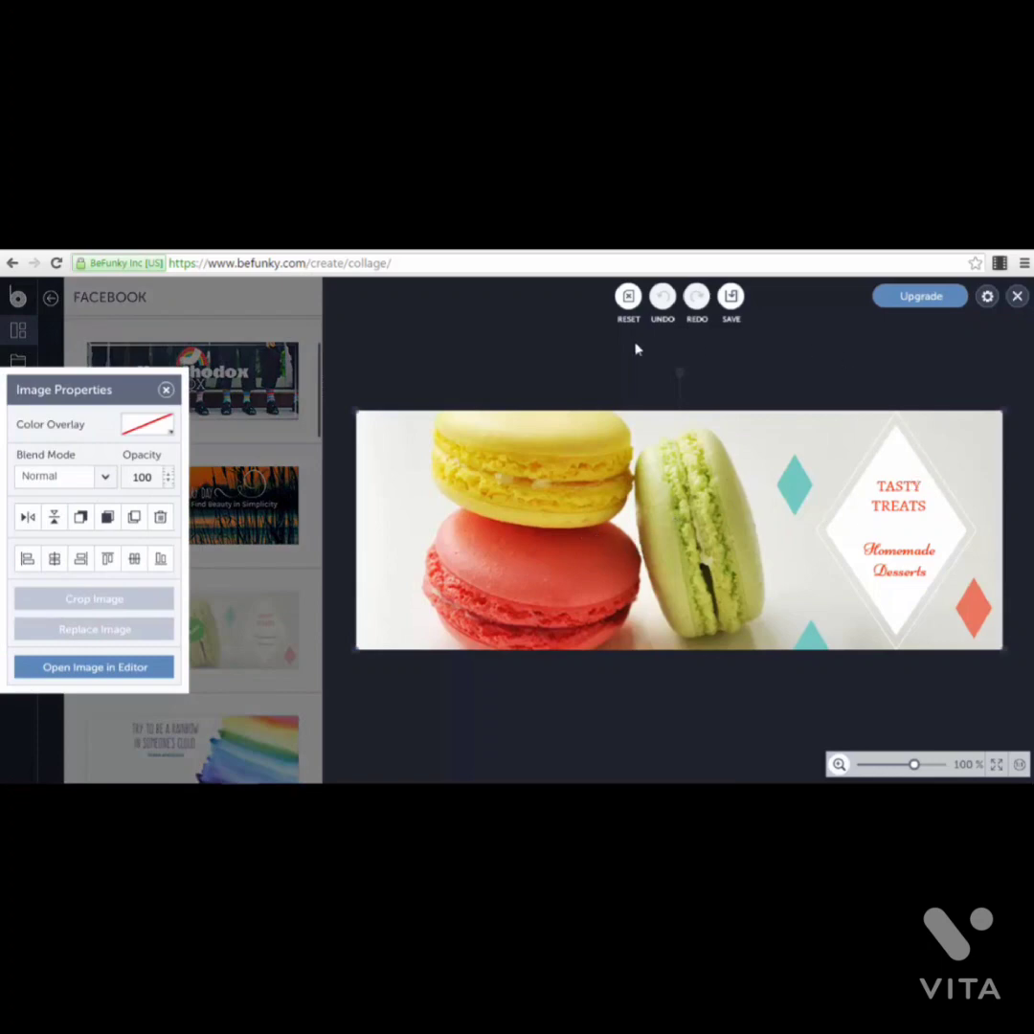
{"action": "left_click", "coordinate": [564, 345]}
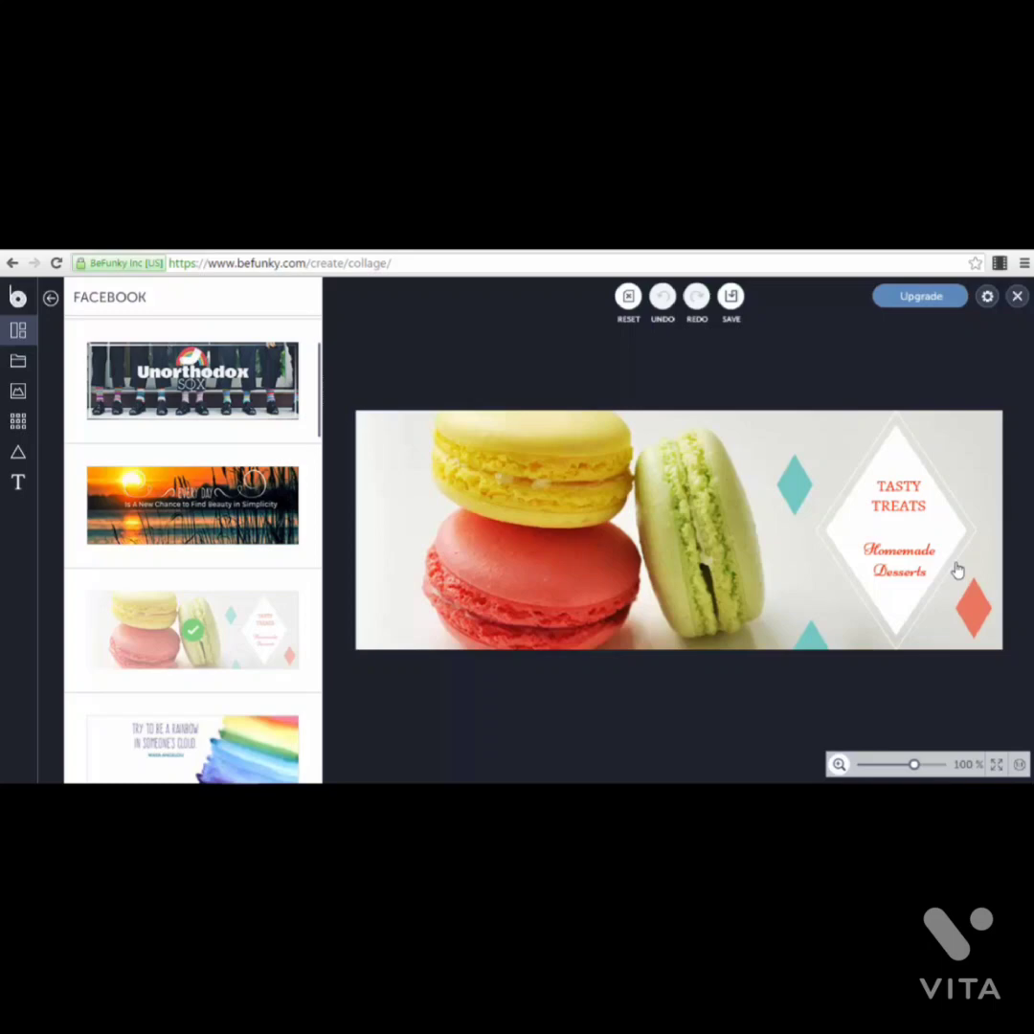
{"action": "left_click", "coordinate": [904, 532]}
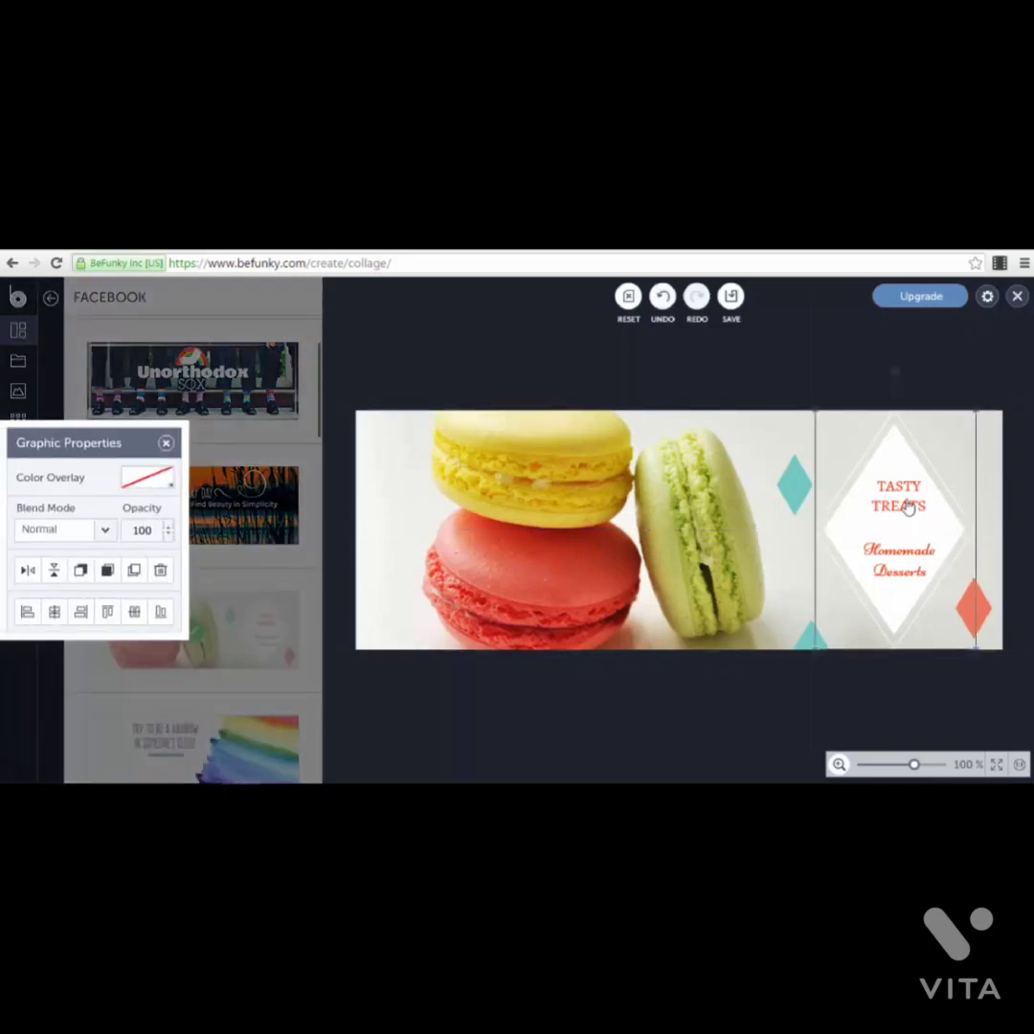
{"action": "left_click", "coordinate": [579, 433]}
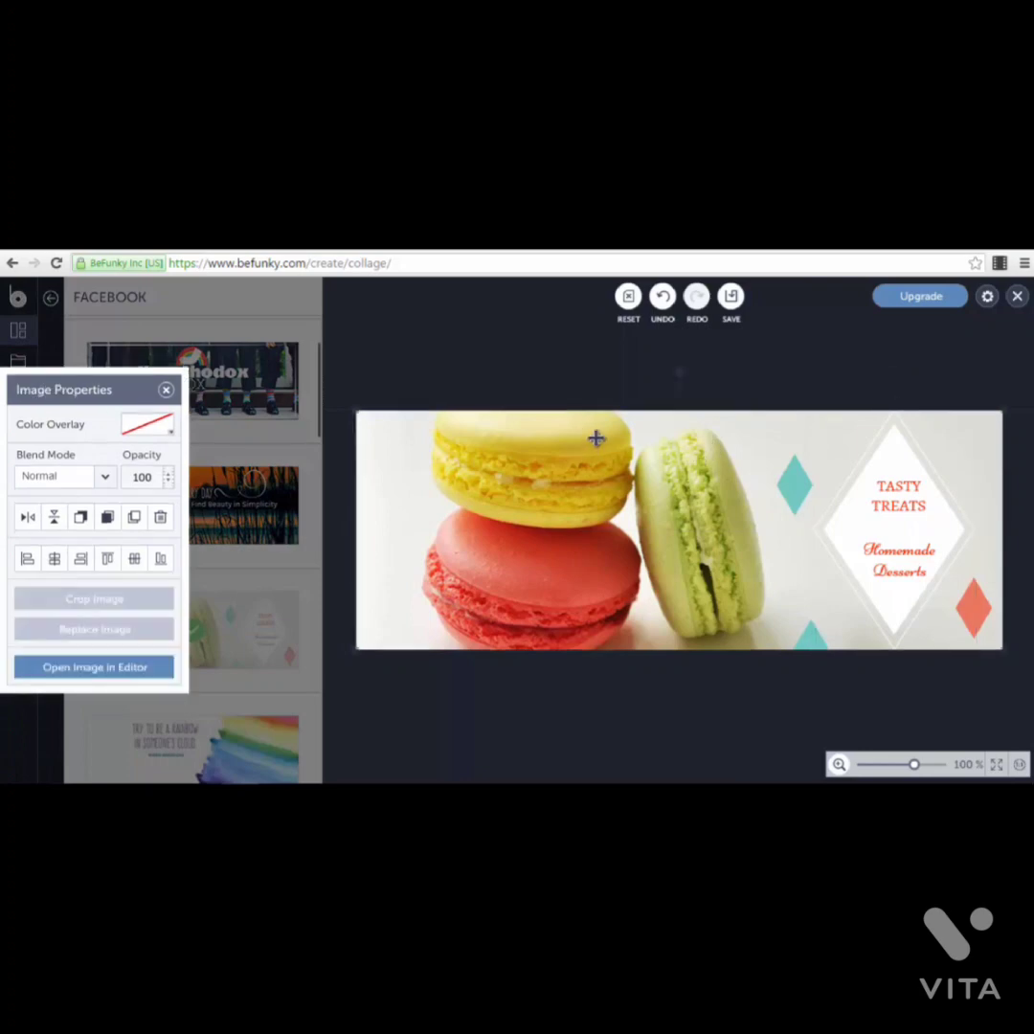
{"action": "left_click", "coordinate": [884, 455]}
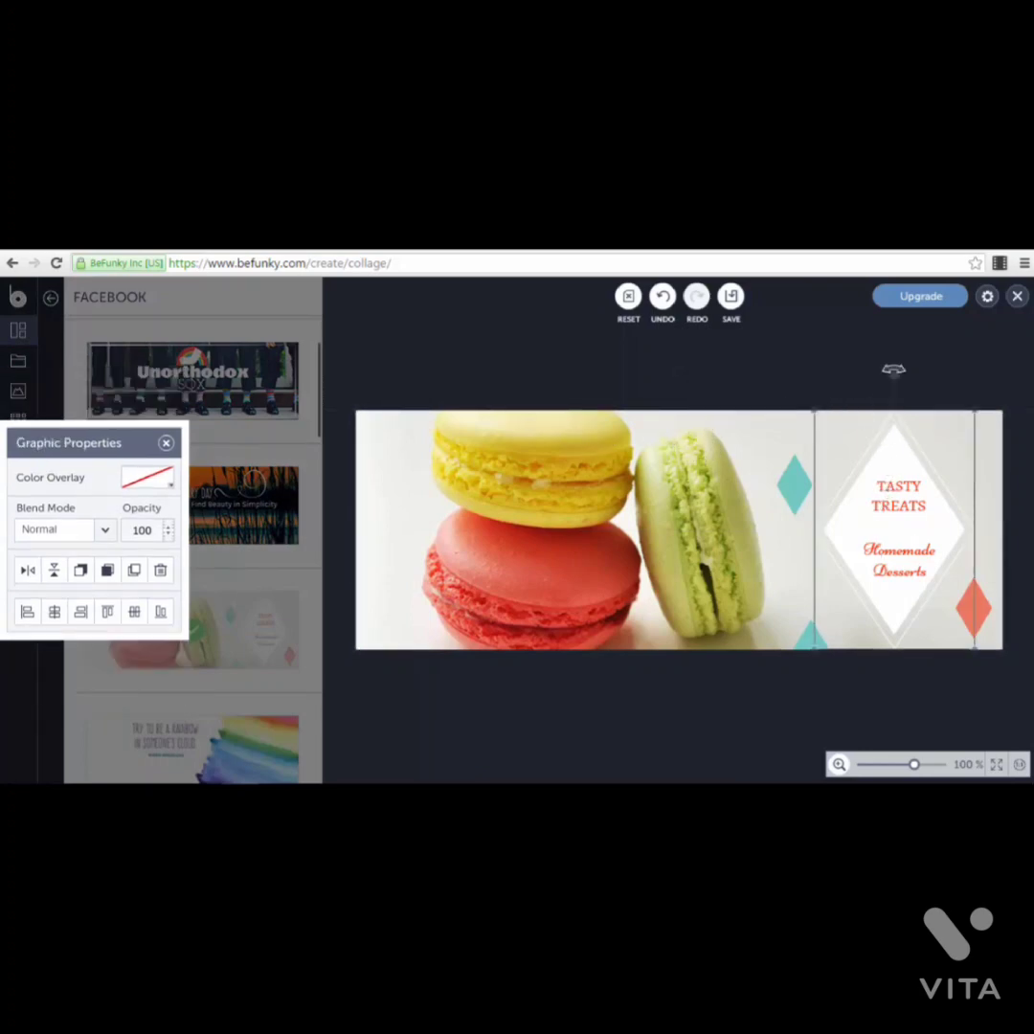
{"action": "mouse_move", "coordinate": [893, 369]}
{"action": "left_mouse_down"}
{"action": "mouse_move", "coordinate": [930, 372]}
{"action": "mouse_move", "coordinate": [849, 371]}
{"action": "mouse_move", "coordinate": [898, 366]}
{"action": "left_mouse_up"}
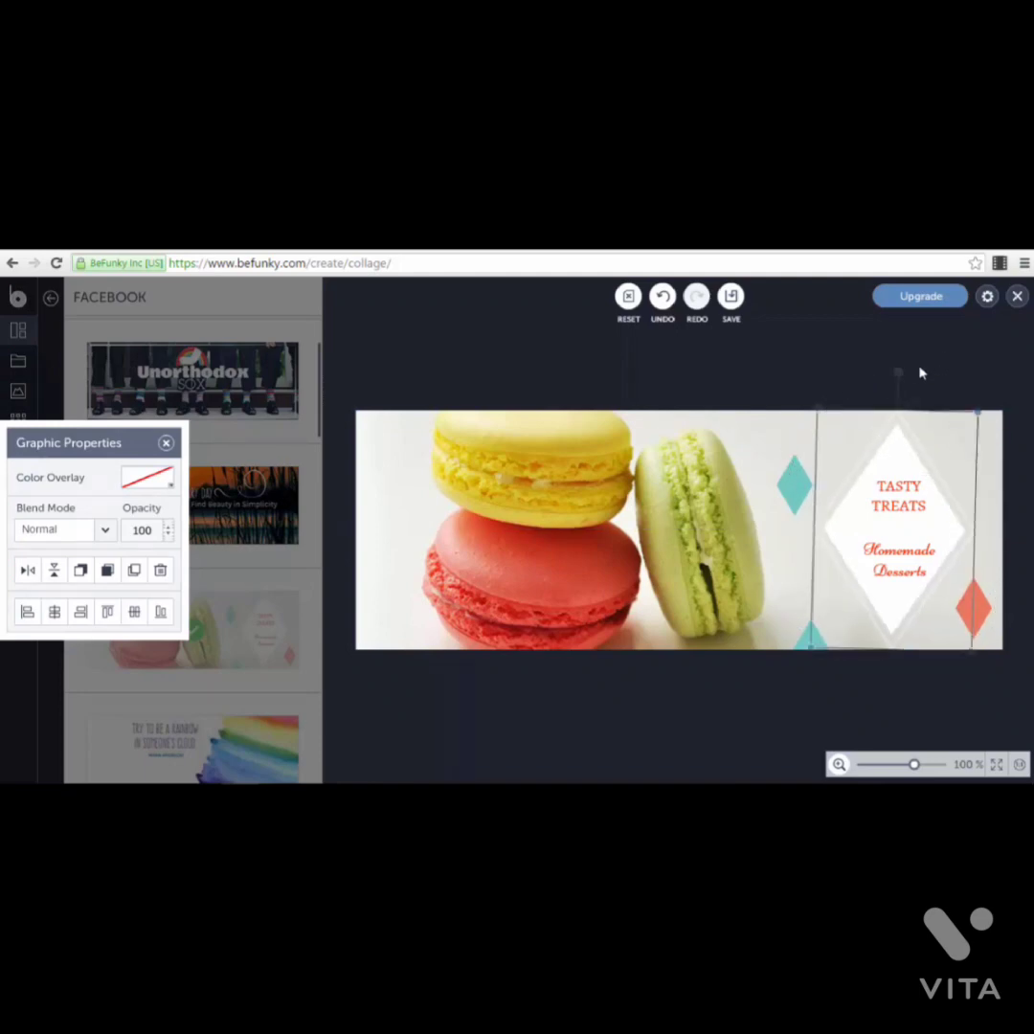
Step: Inspect the text boxes and teal and red diamonds, then bring up the image sources
{"action": "left_click", "coordinate": [897, 493]}
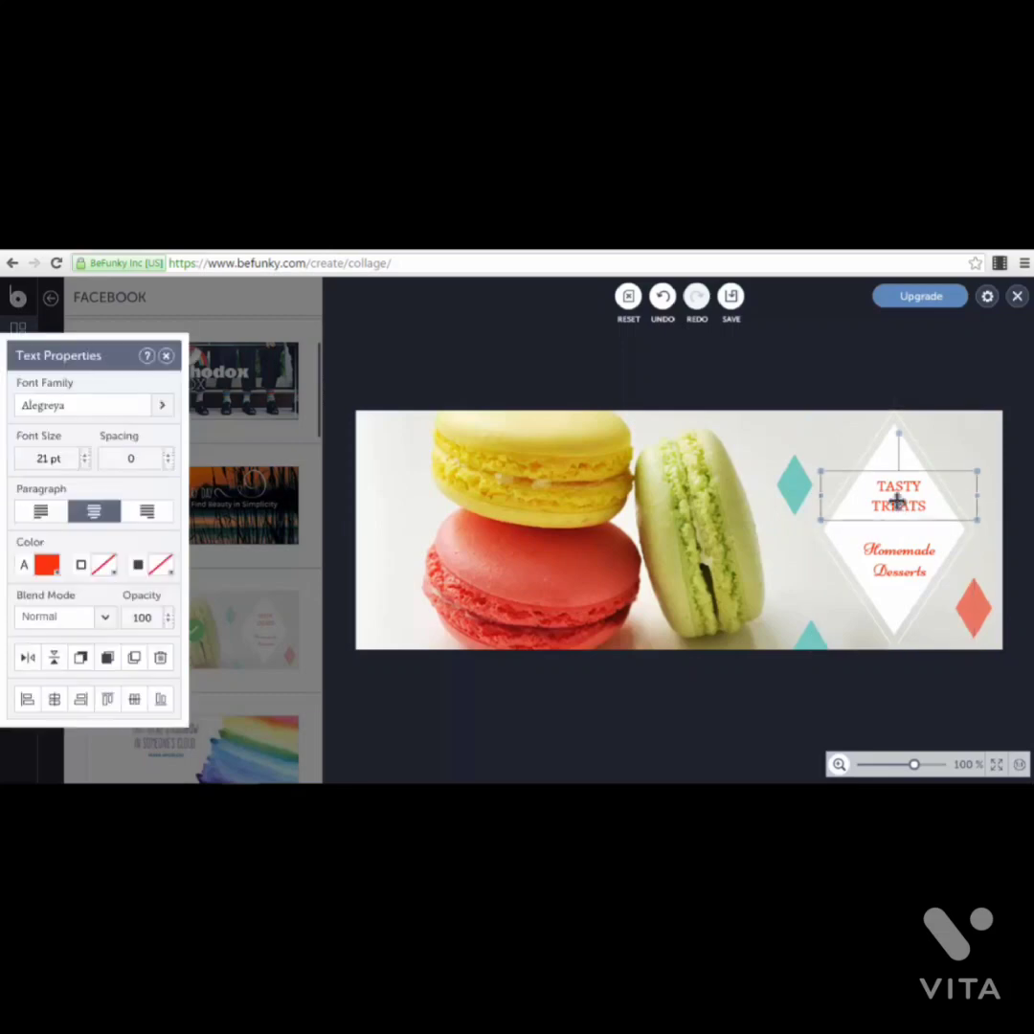
{"action": "left_click", "coordinate": [896, 547]}
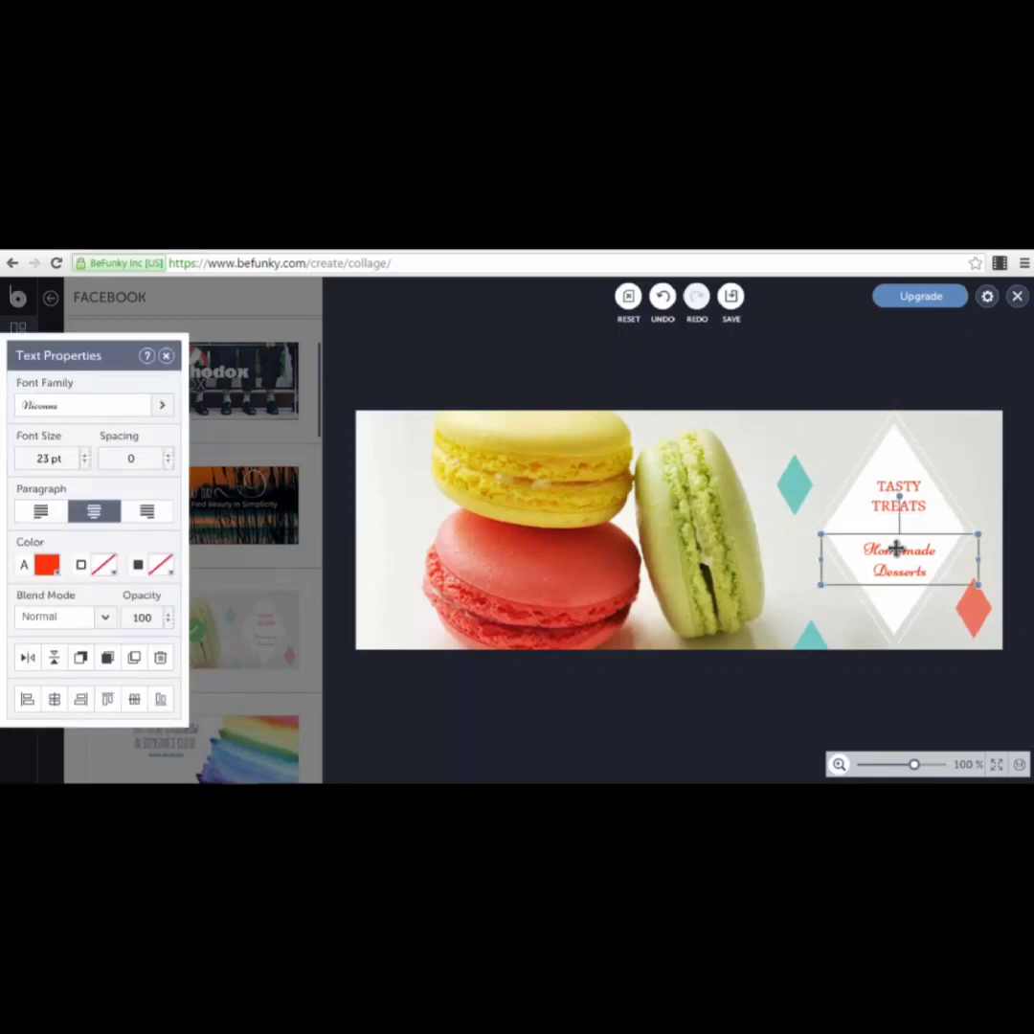
{"action": "left_click", "coordinate": [890, 482]}
{"action": "left_click", "coordinate": [797, 478]}
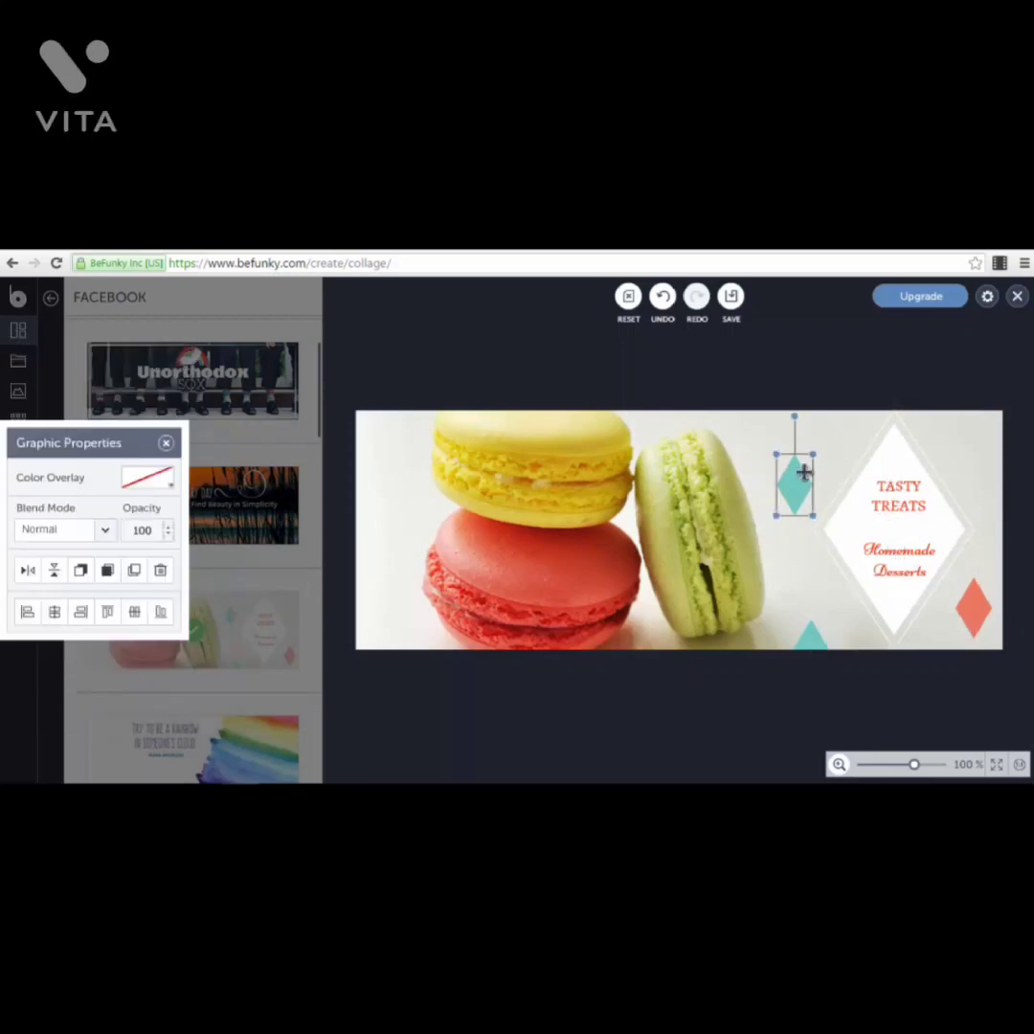
{"action": "left_click", "coordinate": [812, 633]}
{"action": "left_click", "coordinate": [976, 614]}
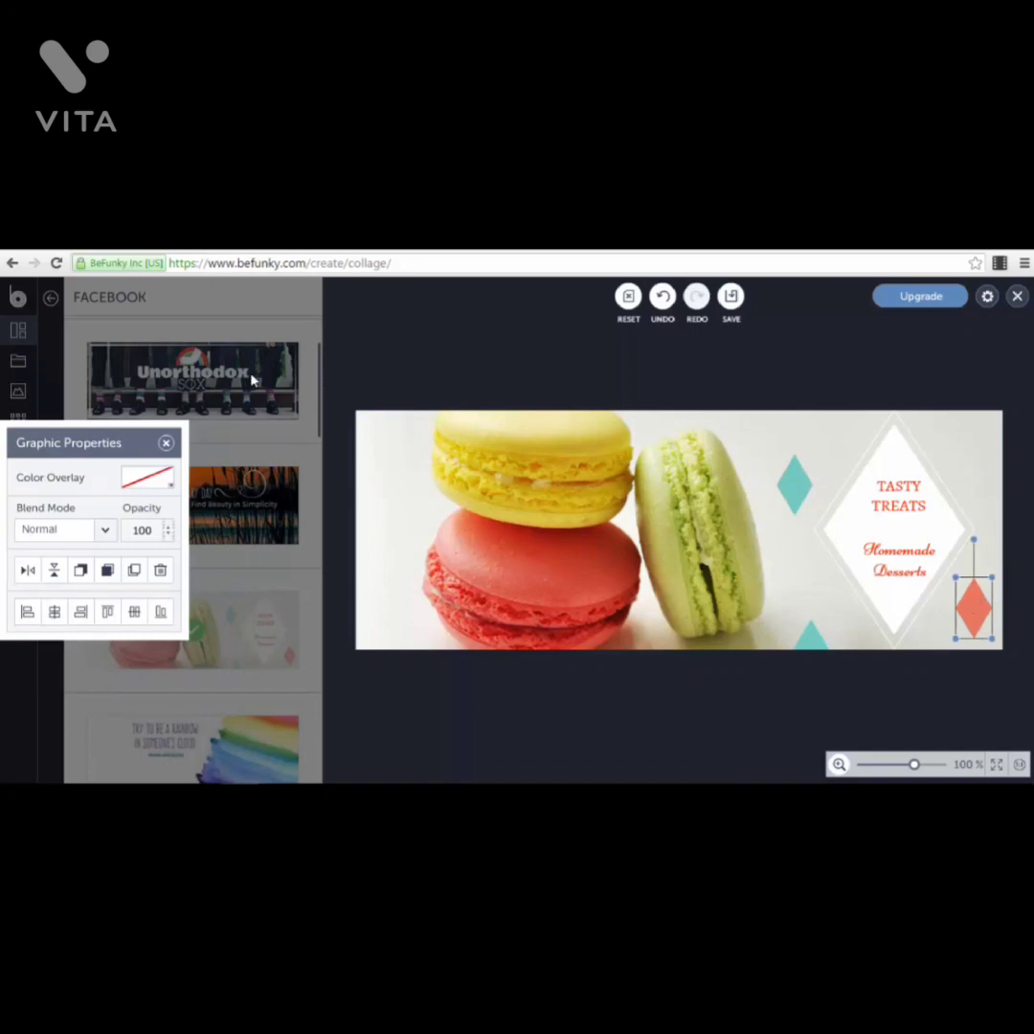
{"action": "left_click", "coordinate": [164, 443]}
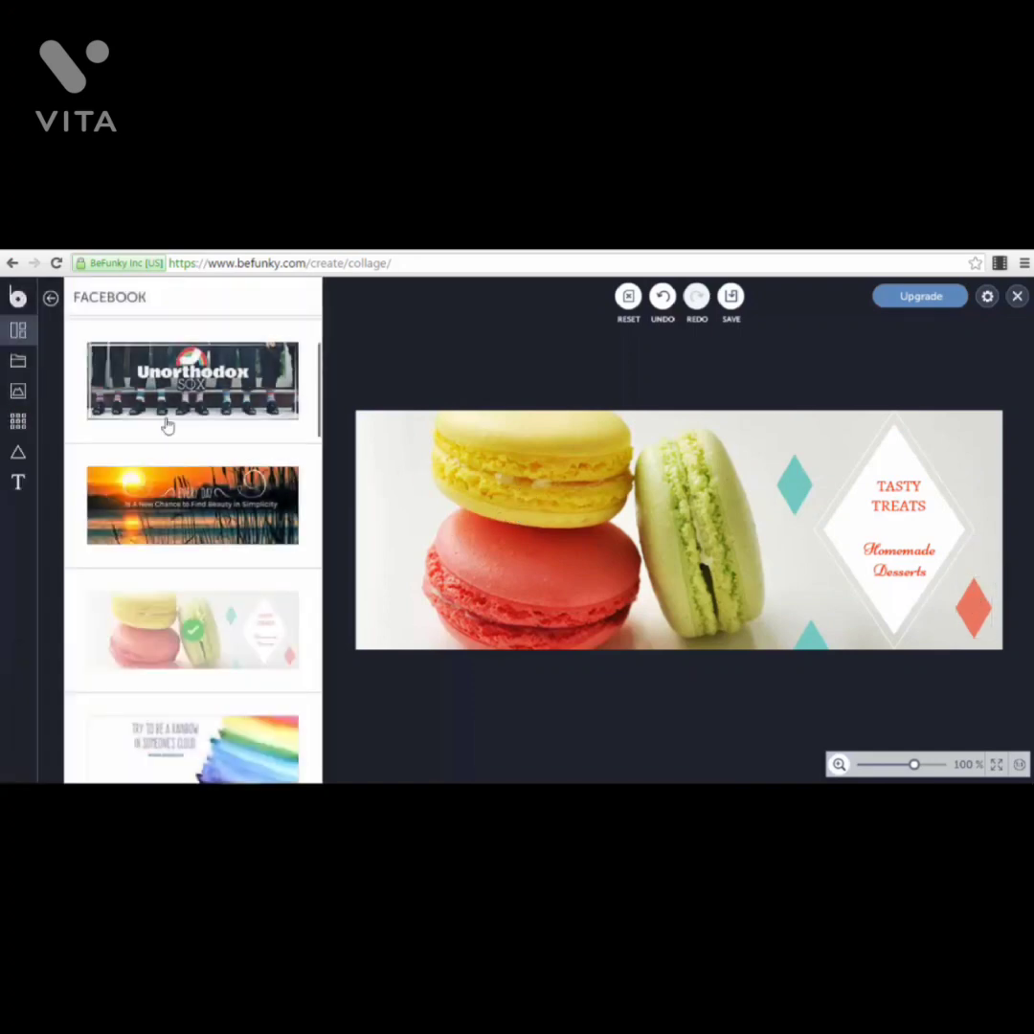
{"action": "left_click", "coordinate": [18, 361]}
{"action": "left_click", "coordinate": [23, 398]}
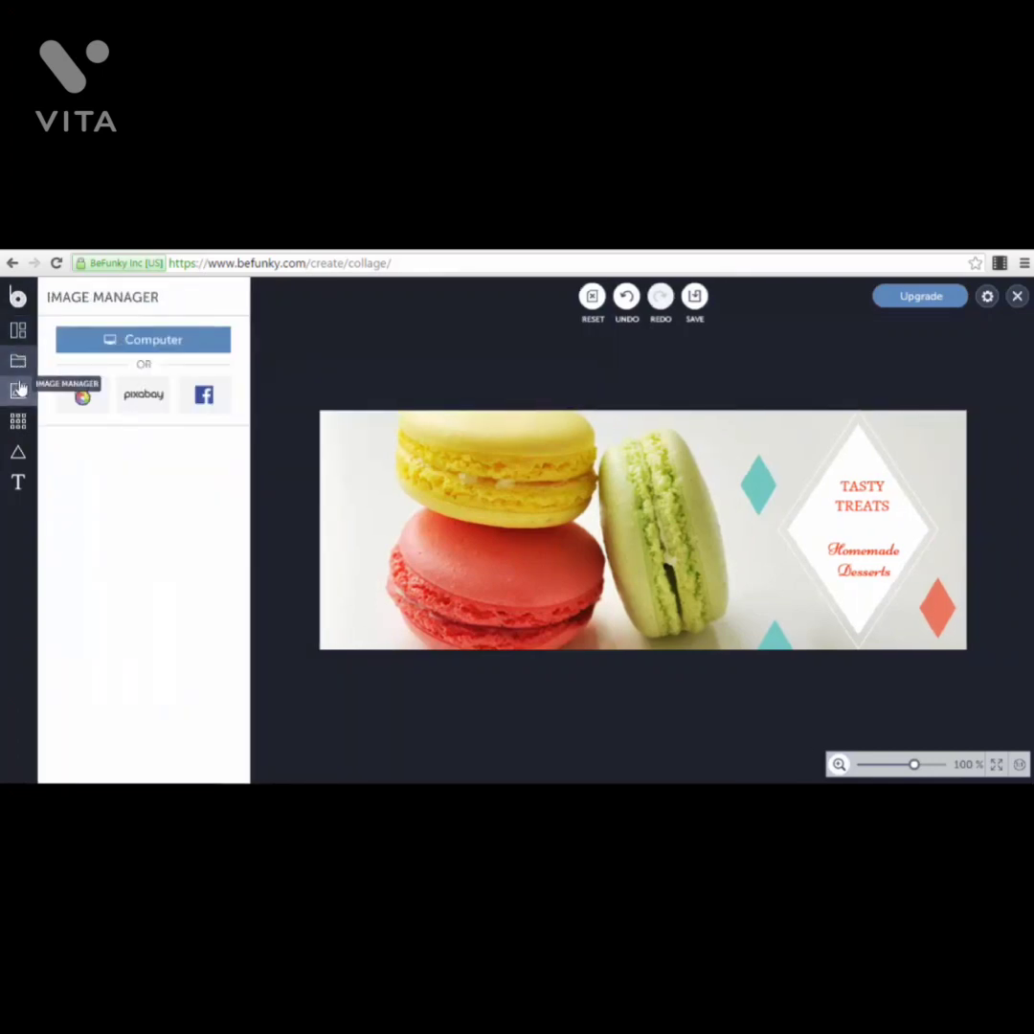
Step: Add the pink wavy line from Design Elements > Lines along the cover's top edge
{"action": "left_click", "coordinate": [21, 422]}
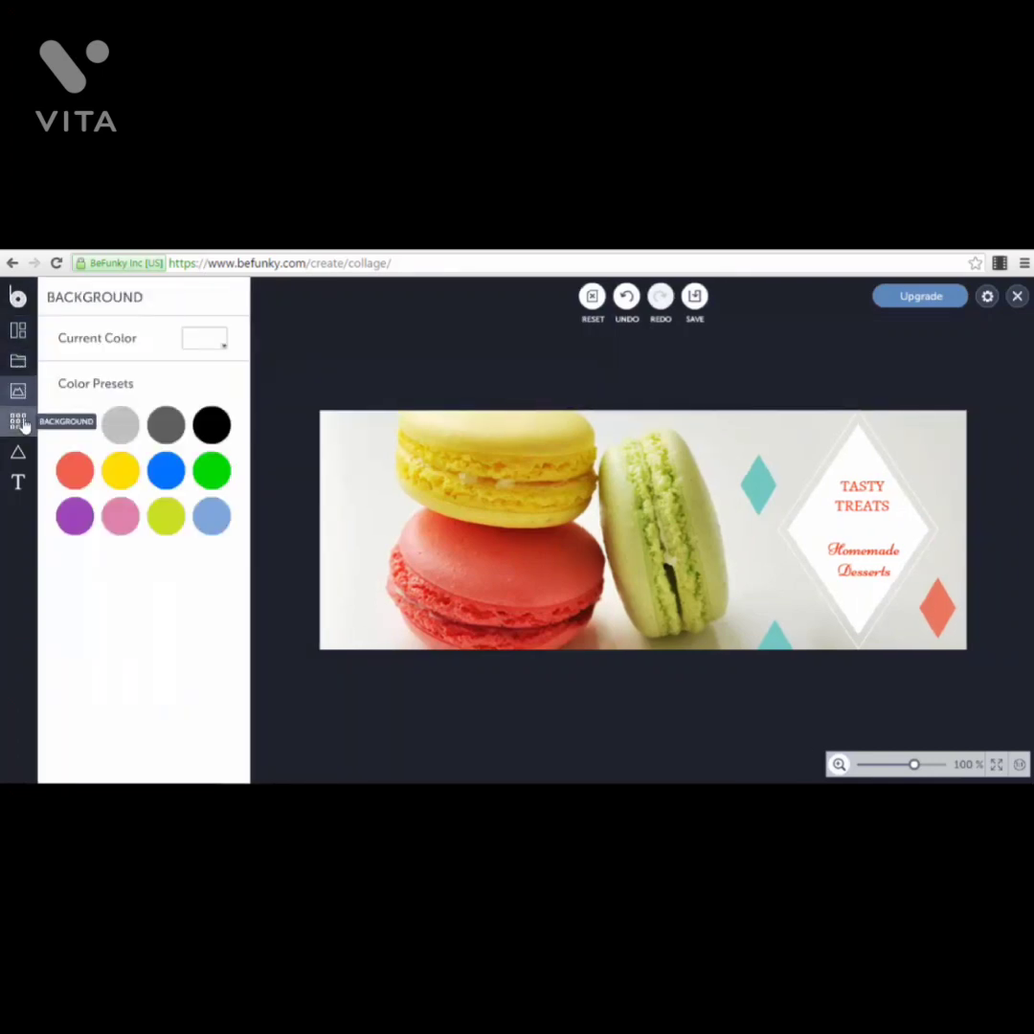
{"action": "left_click", "coordinate": [21, 451]}
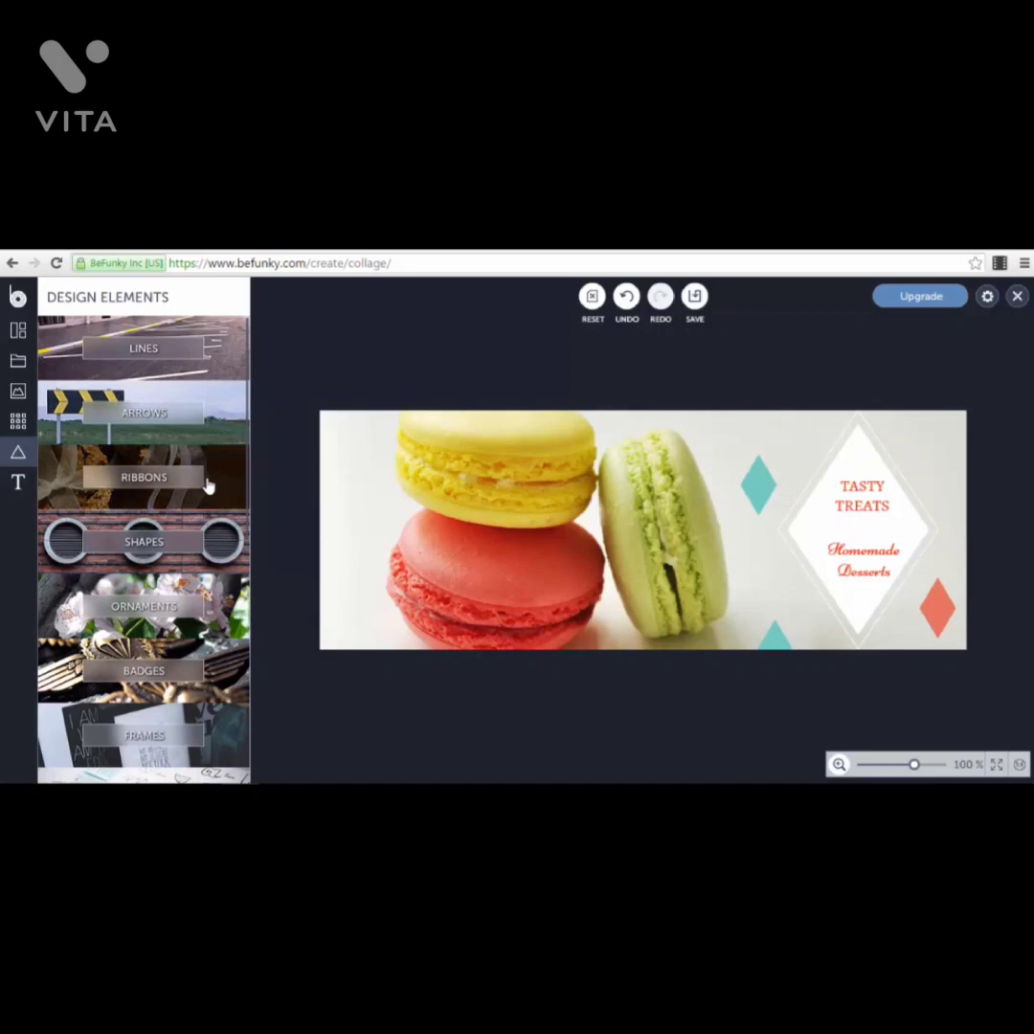
{"action": "left_click", "coordinate": [230, 360]}
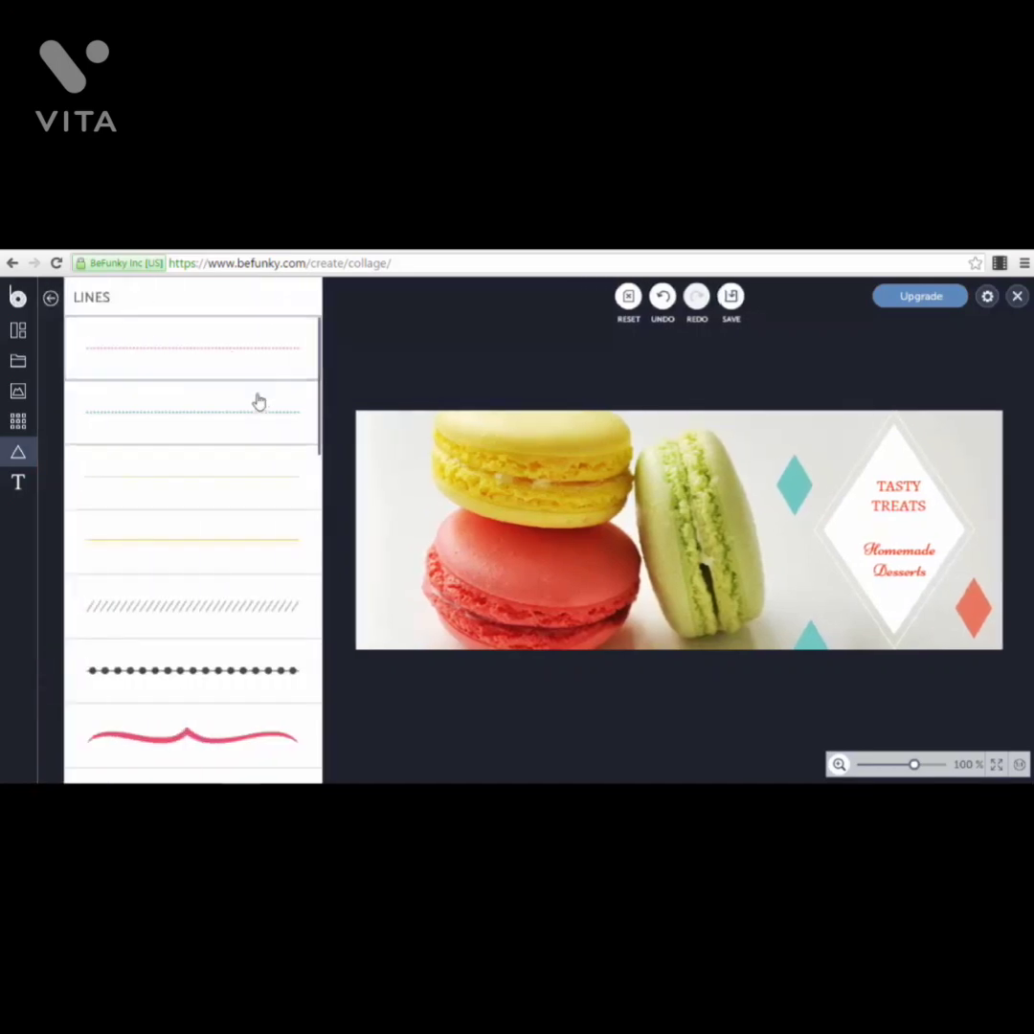
{"action": "left_click", "coordinate": [175, 742]}
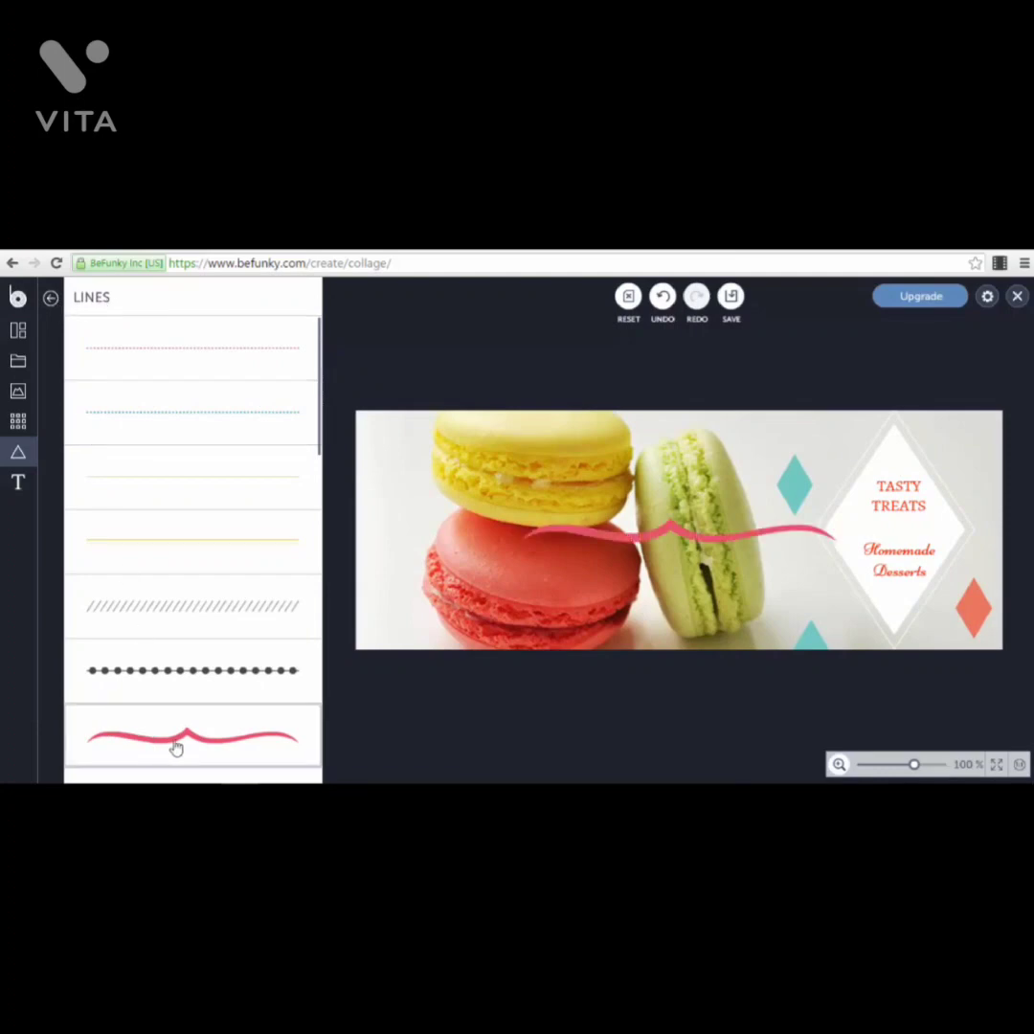
{"action": "mouse_move", "coordinate": [661, 541]}
{"action": "left_mouse_down"}
{"action": "mouse_move", "coordinate": [803, 438]}
{"action": "mouse_move", "coordinate": [812, 417]}
{"action": "mouse_move", "coordinate": [835, 424]}
{"action": "left_mouse_up"}
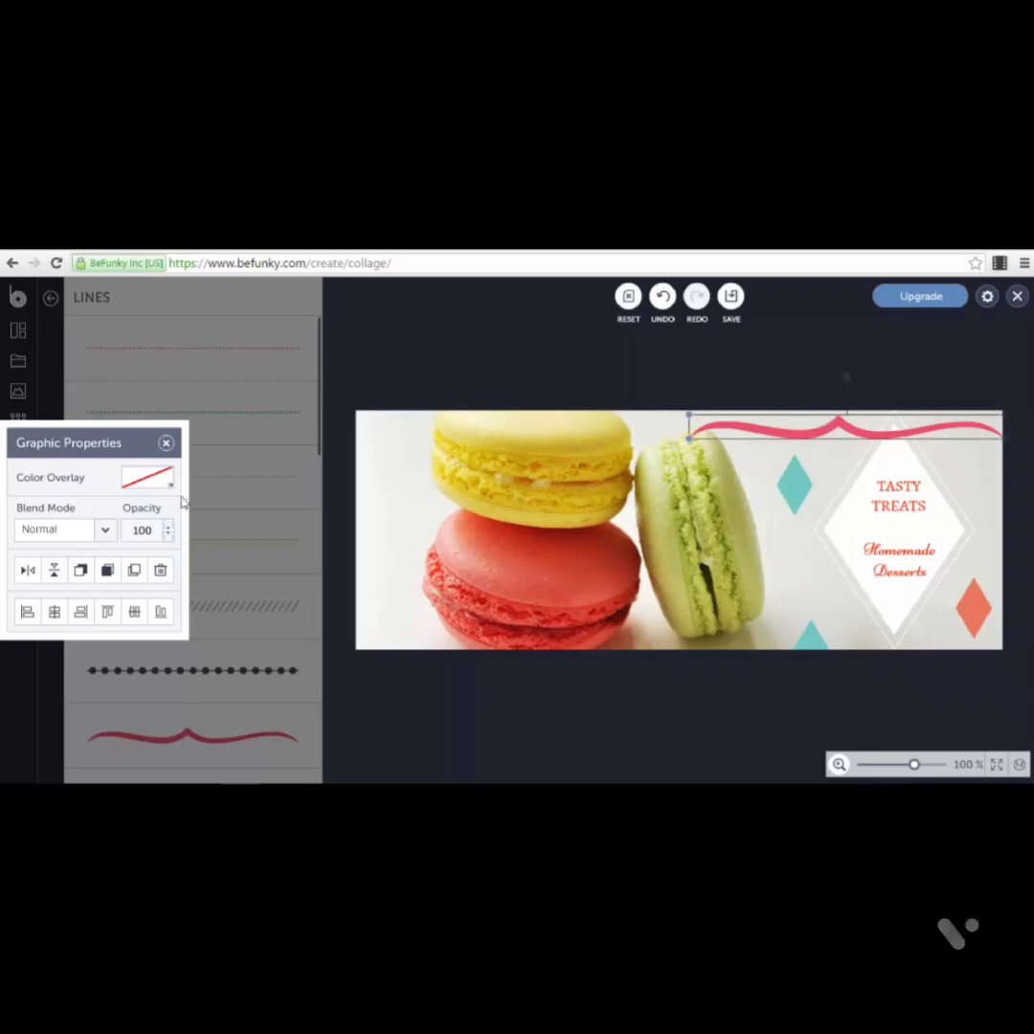
{"action": "left_click", "coordinate": [51, 297]}
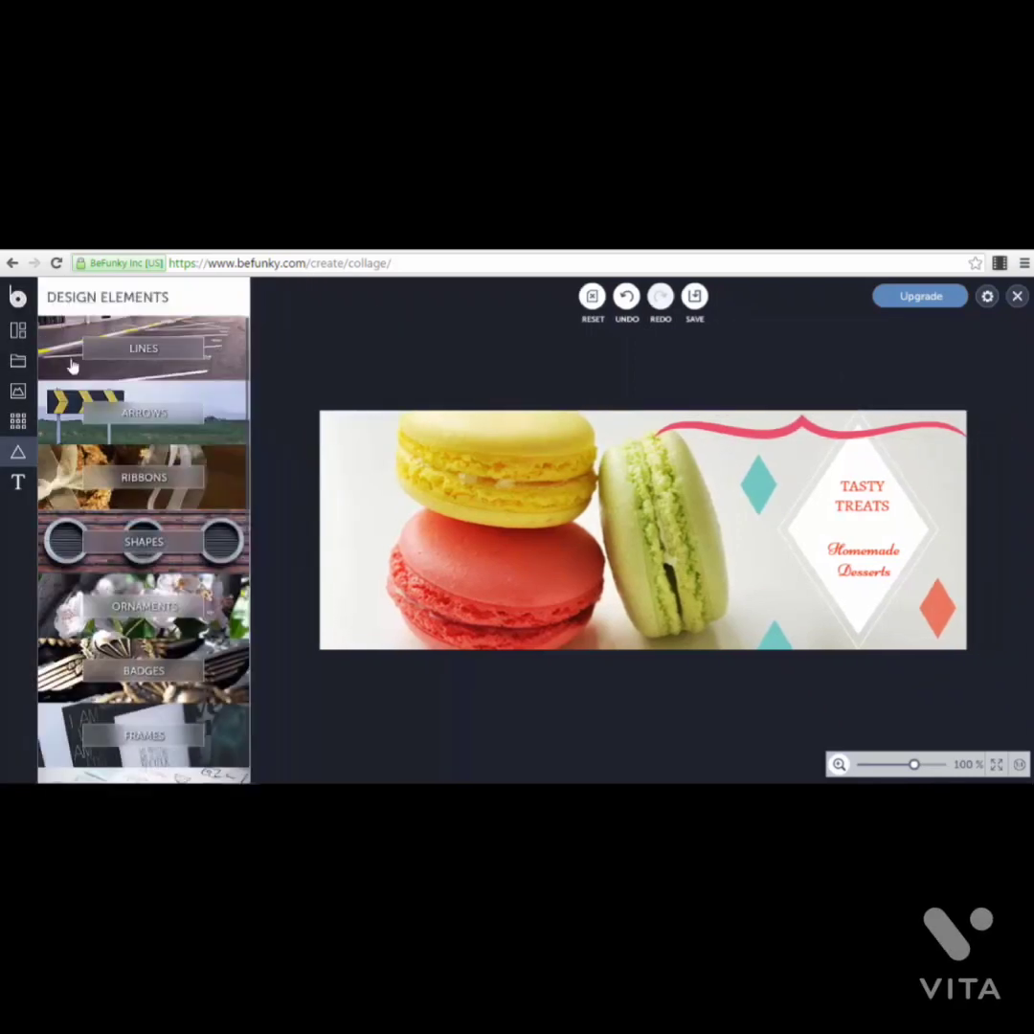
{"action": "left_click", "coordinate": [146, 481]}
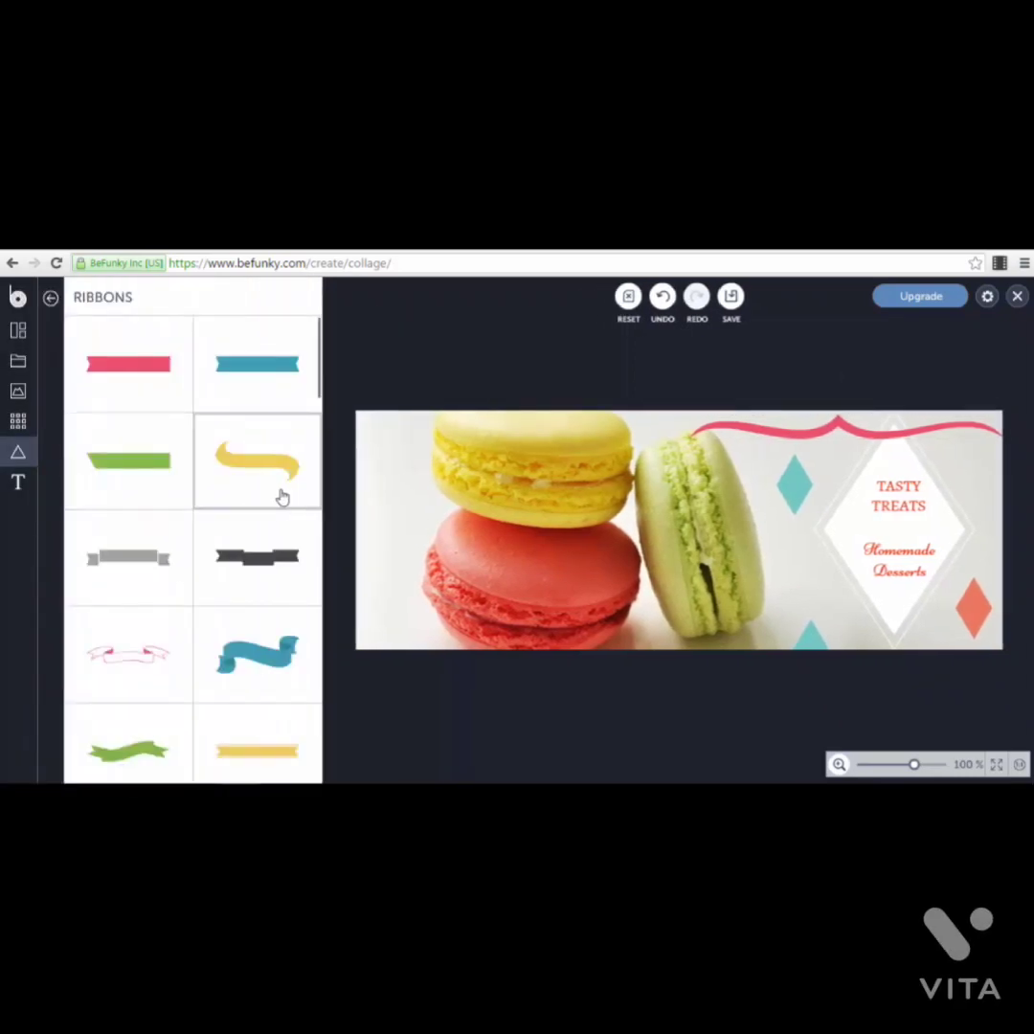
{"action": "scroll", "coordinate": [177, 630], "scroll_direction": "down", "scroll_amount": 2}
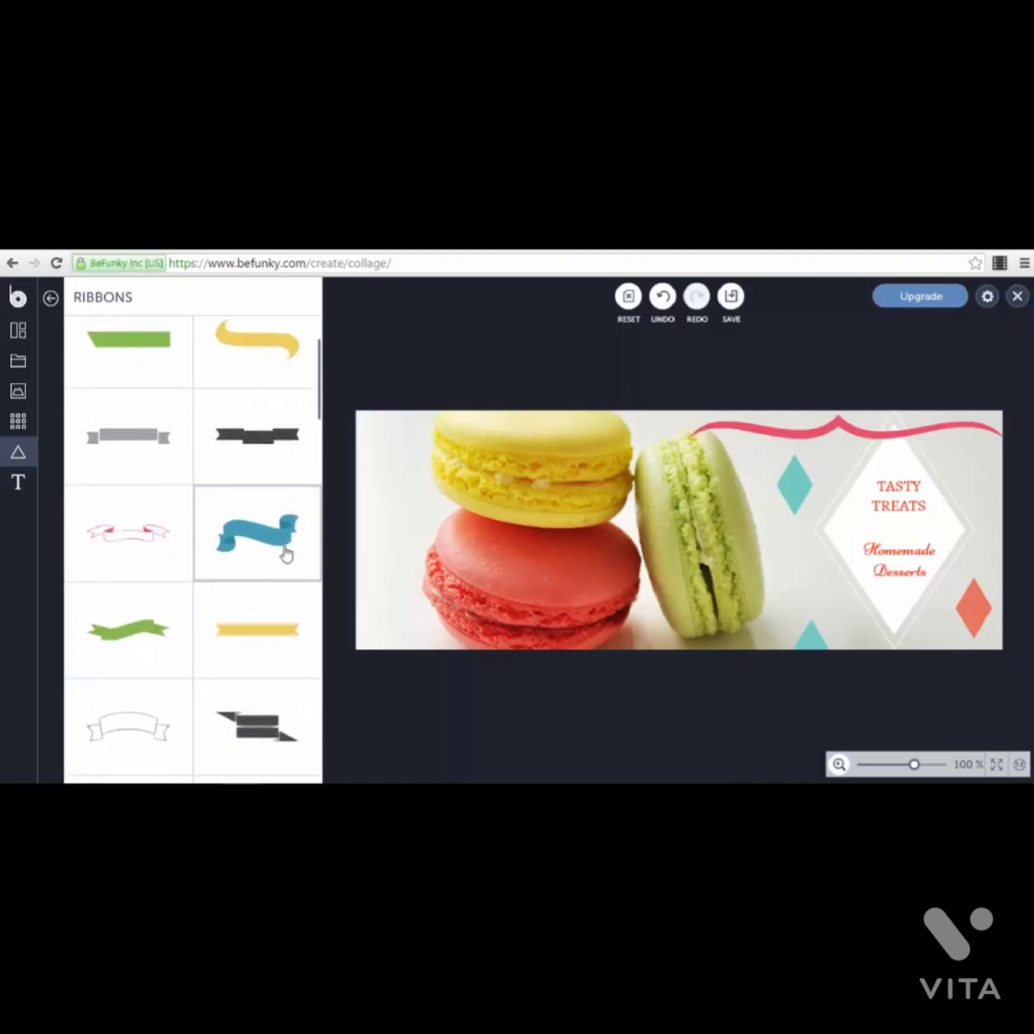
{"action": "left_click", "coordinate": [51, 298]}
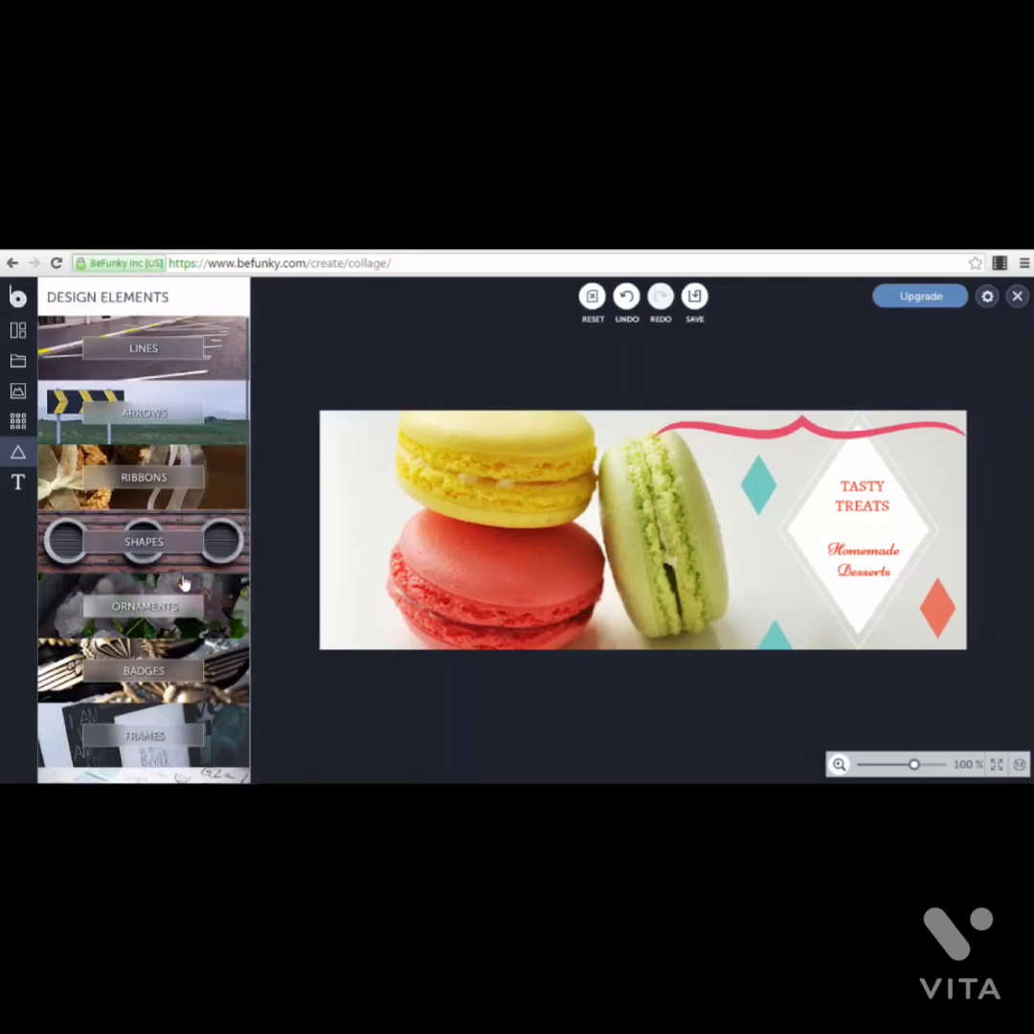
{"action": "left_click", "coordinate": [213, 562]}
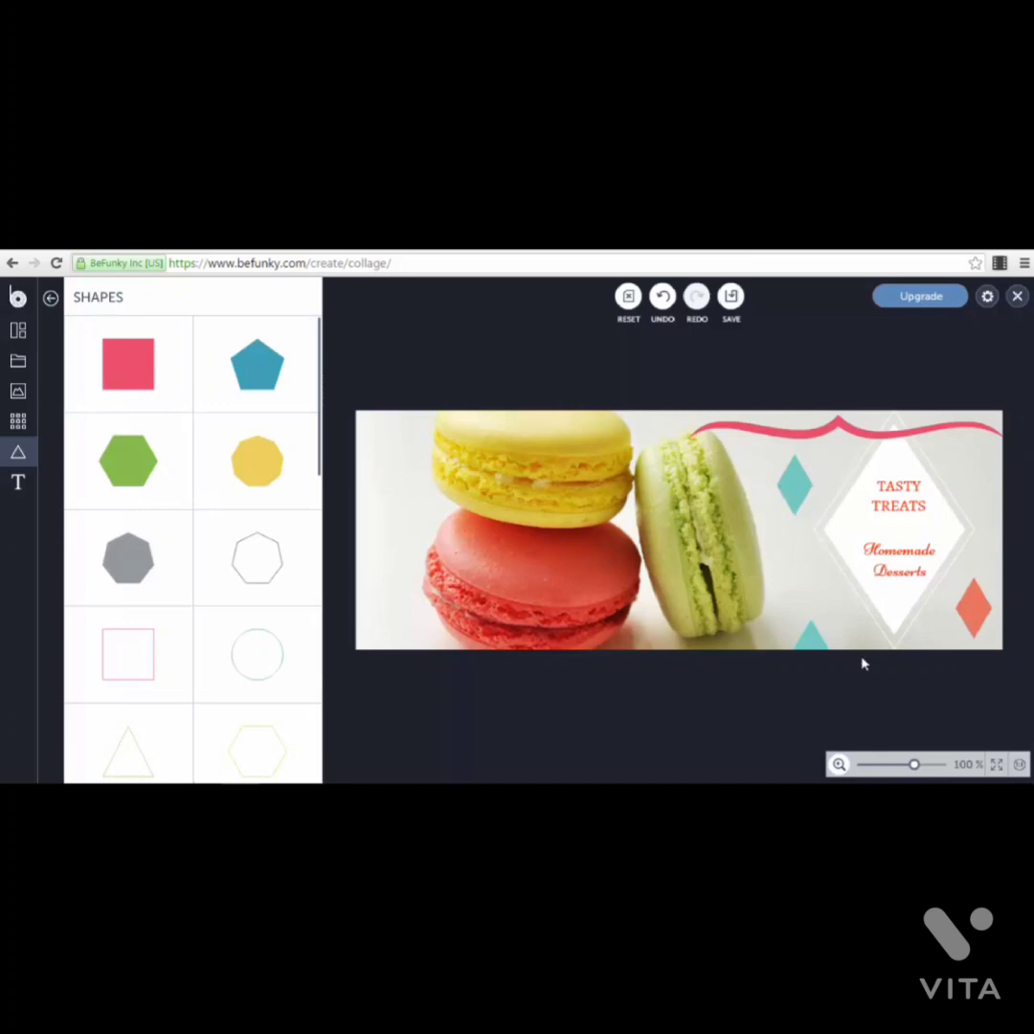
{"action": "left_click", "coordinate": [50, 298]}
{"action": "scroll", "coordinate": [184, 521], "scroll_direction": "down", "scroll_amount": 1}
{"action": "left_click", "coordinate": [184, 525]}
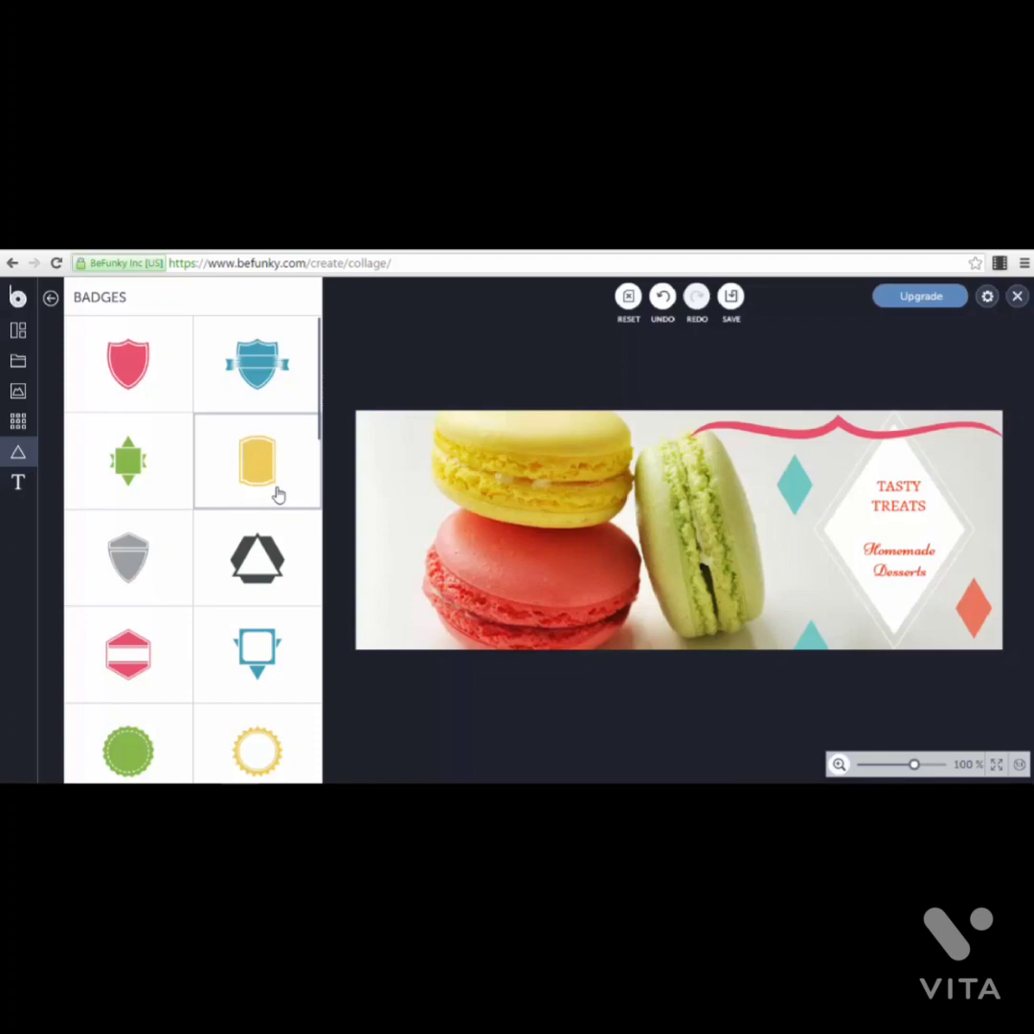
{"action": "scroll", "coordinate": [209, 516], "scroll_direction": "down", "scroll_amount": 2}
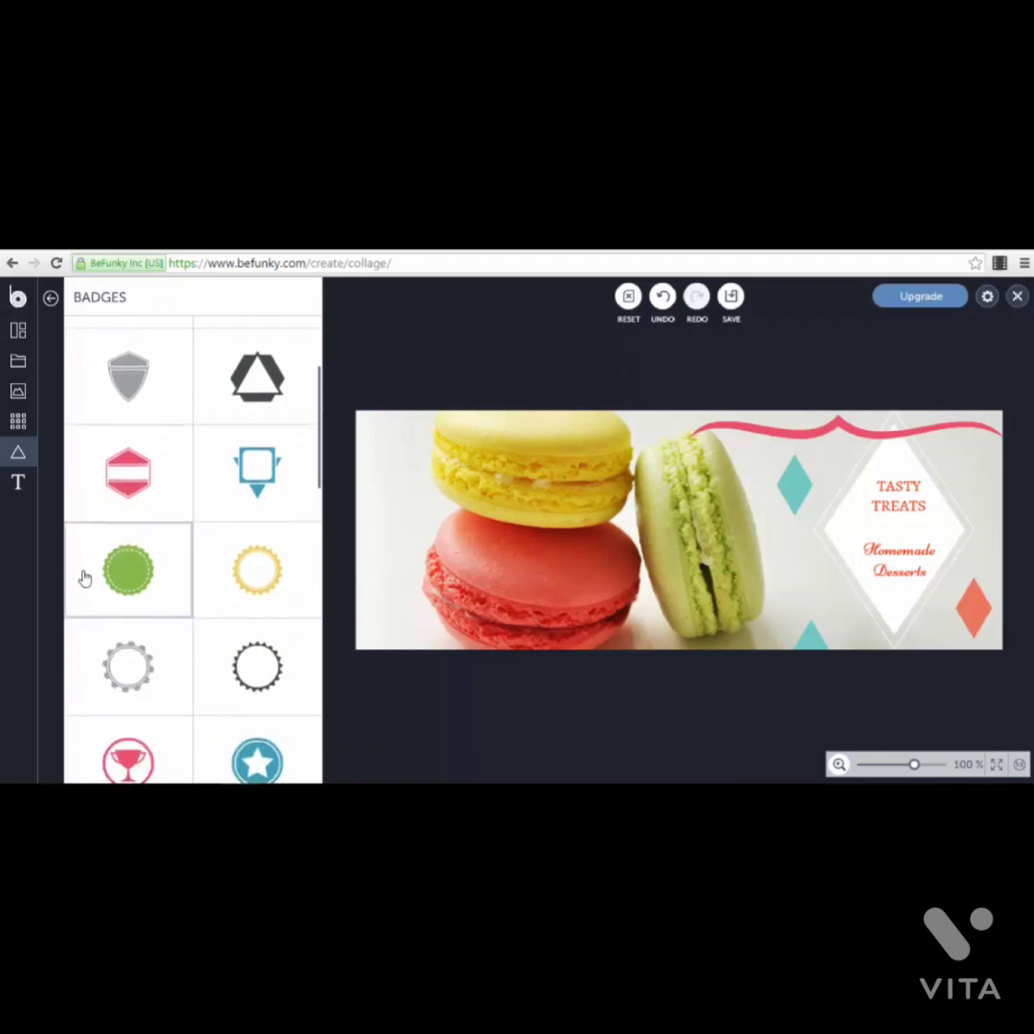
{"action": "scroll", "coordinate": [191, 488], "scroll_direction": "down", "scroll_amount": 1}
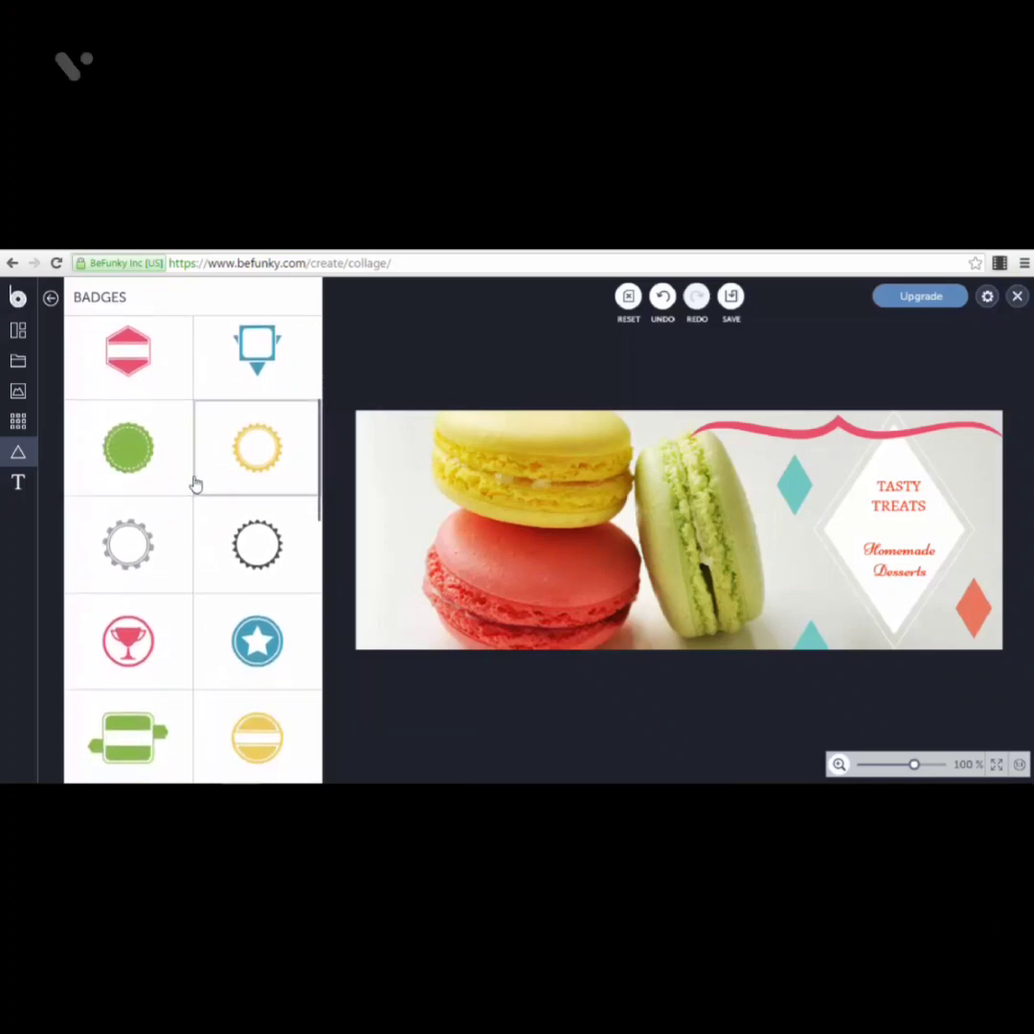
{"action": "scroll", "coordinate": [187, 478], "scroll_direction": "up", "scroll_amount": 2}
{"action": "left_click", "coordinate": [51, 298]}
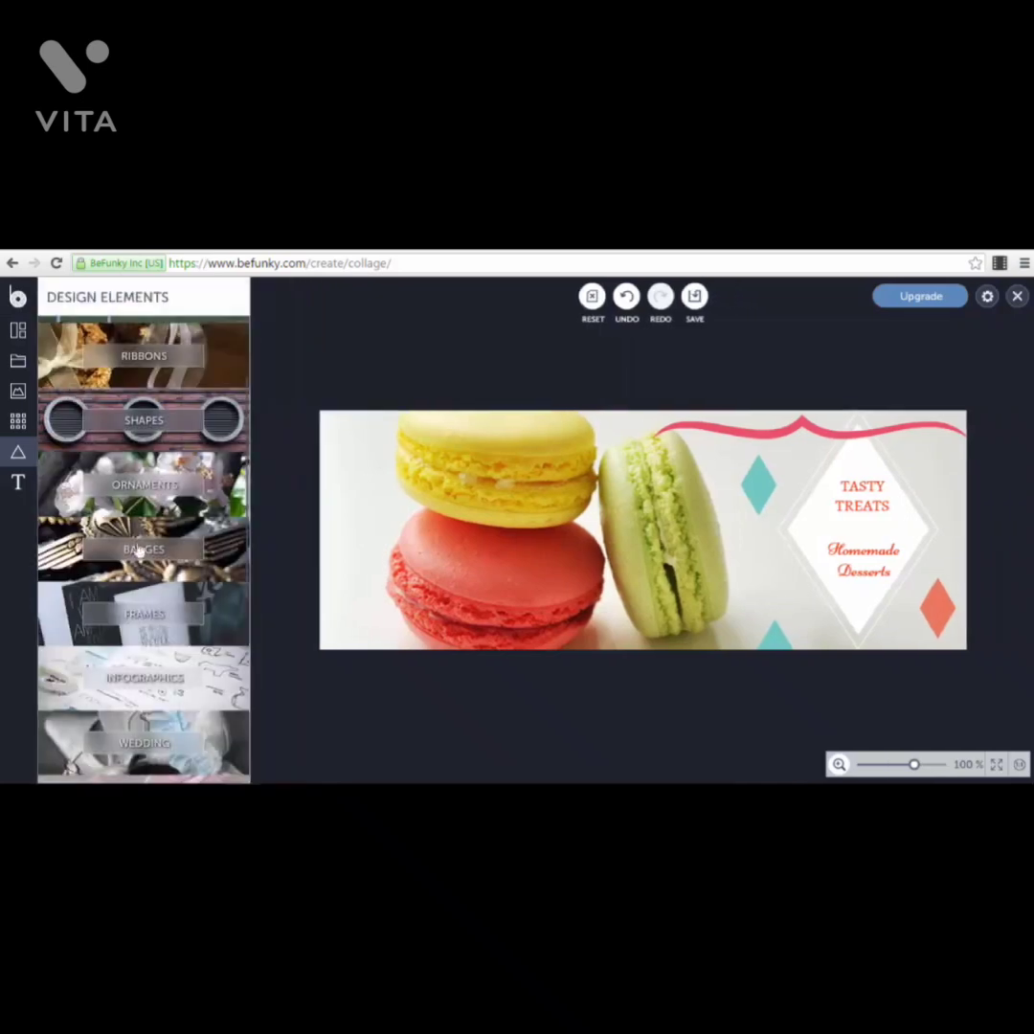
{"action": "scroll", "coordinate": [160, 591], "scroll_direction": "down", "scroll_amount": 1}
{"action": "left_click", "coordinate": [214, 509]}
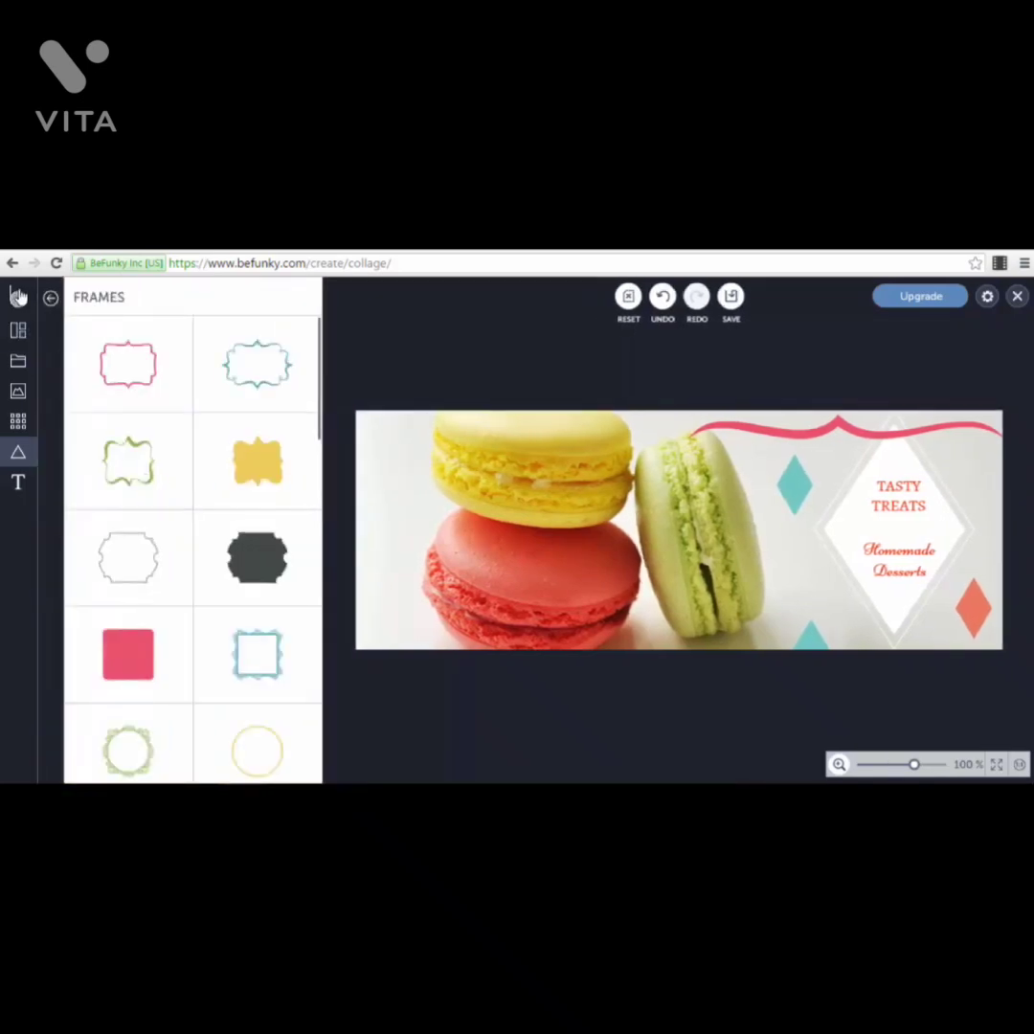
{"action": "left_click", "coordinate": [50, 298]}
{"action": "scroll", "coordinate": [219, 452], "scroll_direction": "down", "scroll_amount": 3}
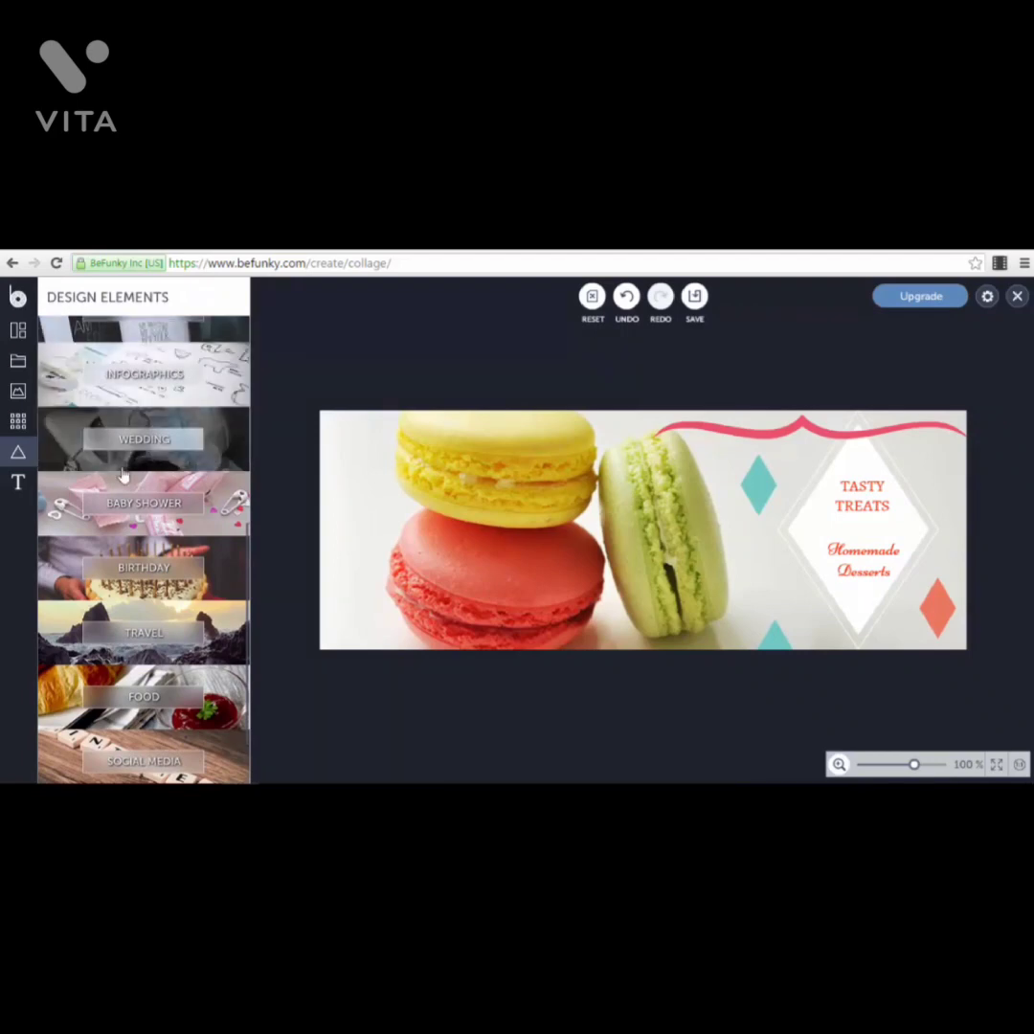
{"action": "scroll", "coordinate": [190, 591], "scroll_direction": "down", "scroll_amount": 1}
{"action": "scroll", "coordinate": [189, 590], "scroll_direction": "down", "scroll_amount": 1}
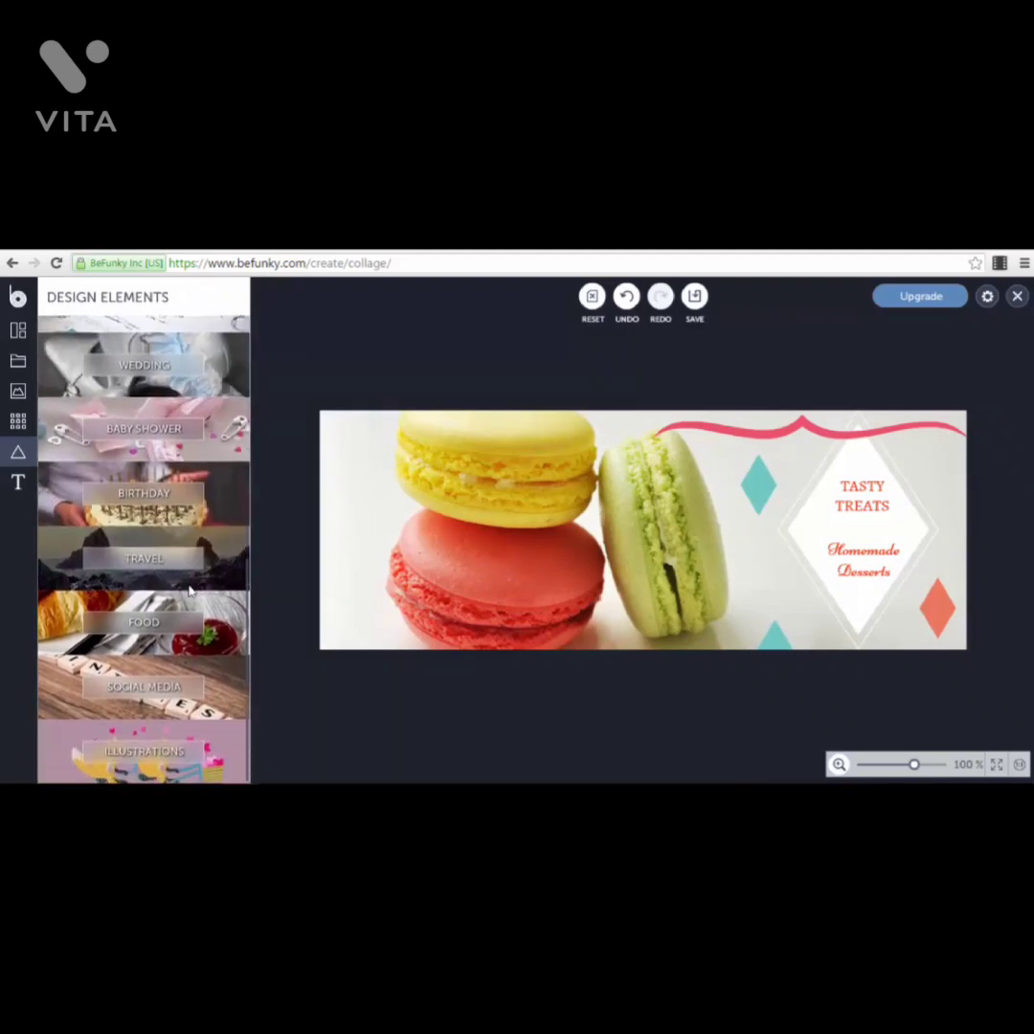
{"action": "left_click", "coordinate": [230, 699]}
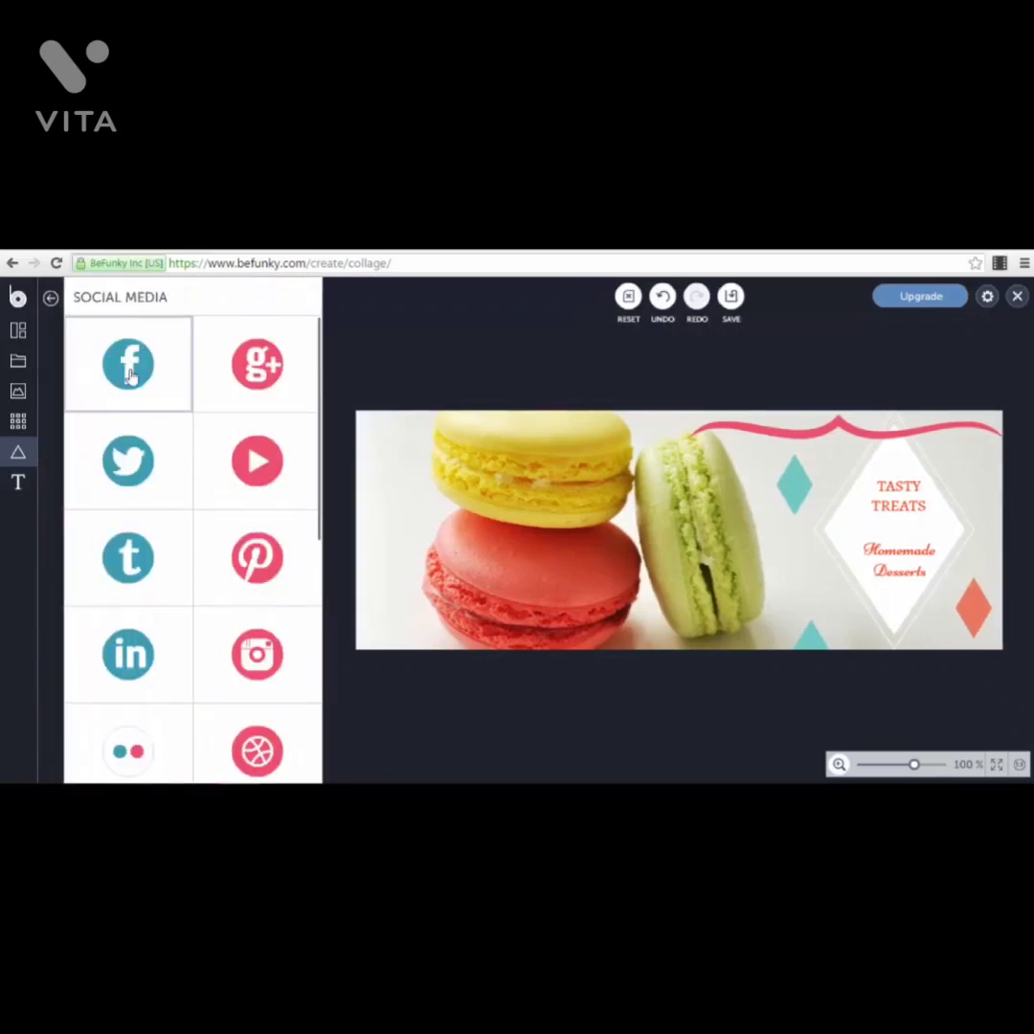
{"action": "scroll", "coordinate": [281, 434], "scroll_direction": "down", "scroll_amount": 3}
{"action": "scroll", "coordinate": [249, 406], "scroll_direction": "up", "scroll_amount": 3}
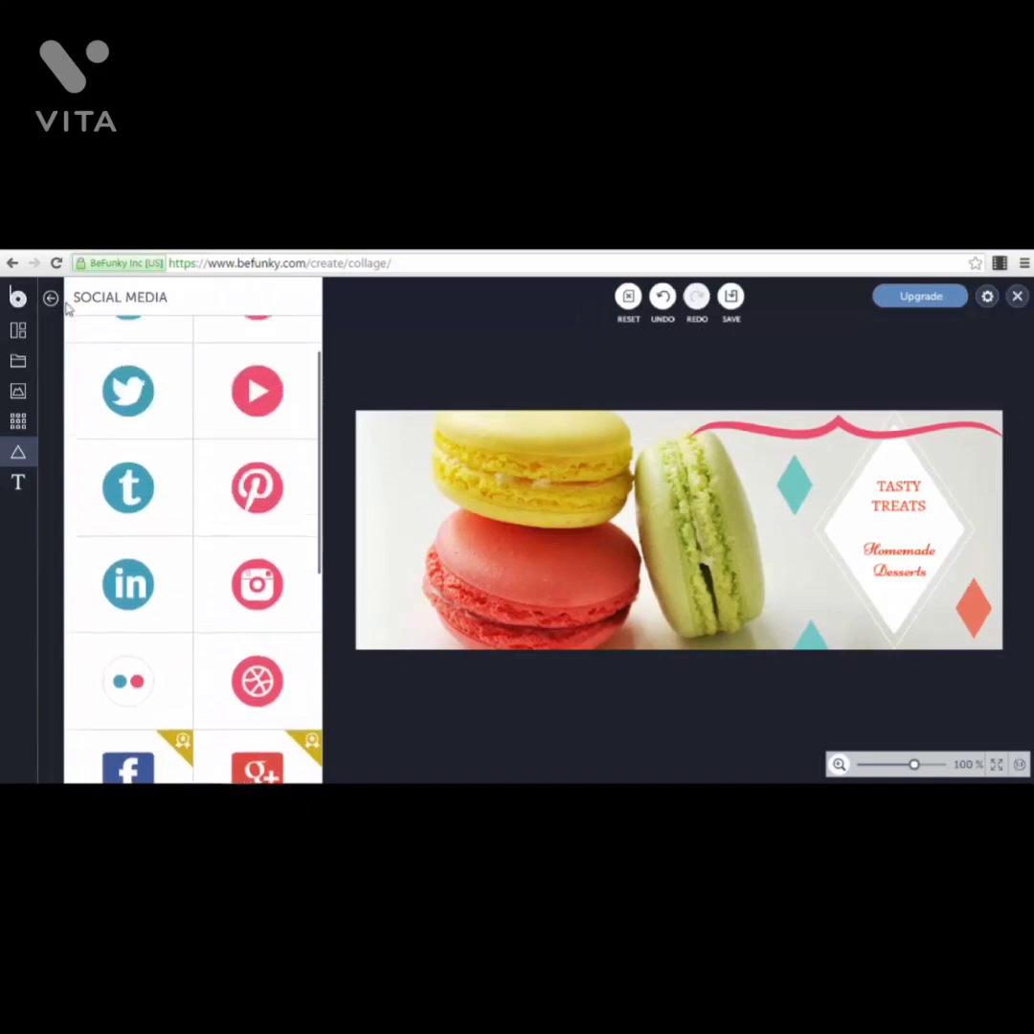
{"action": "left_click", "coordinate": [52, 300]}
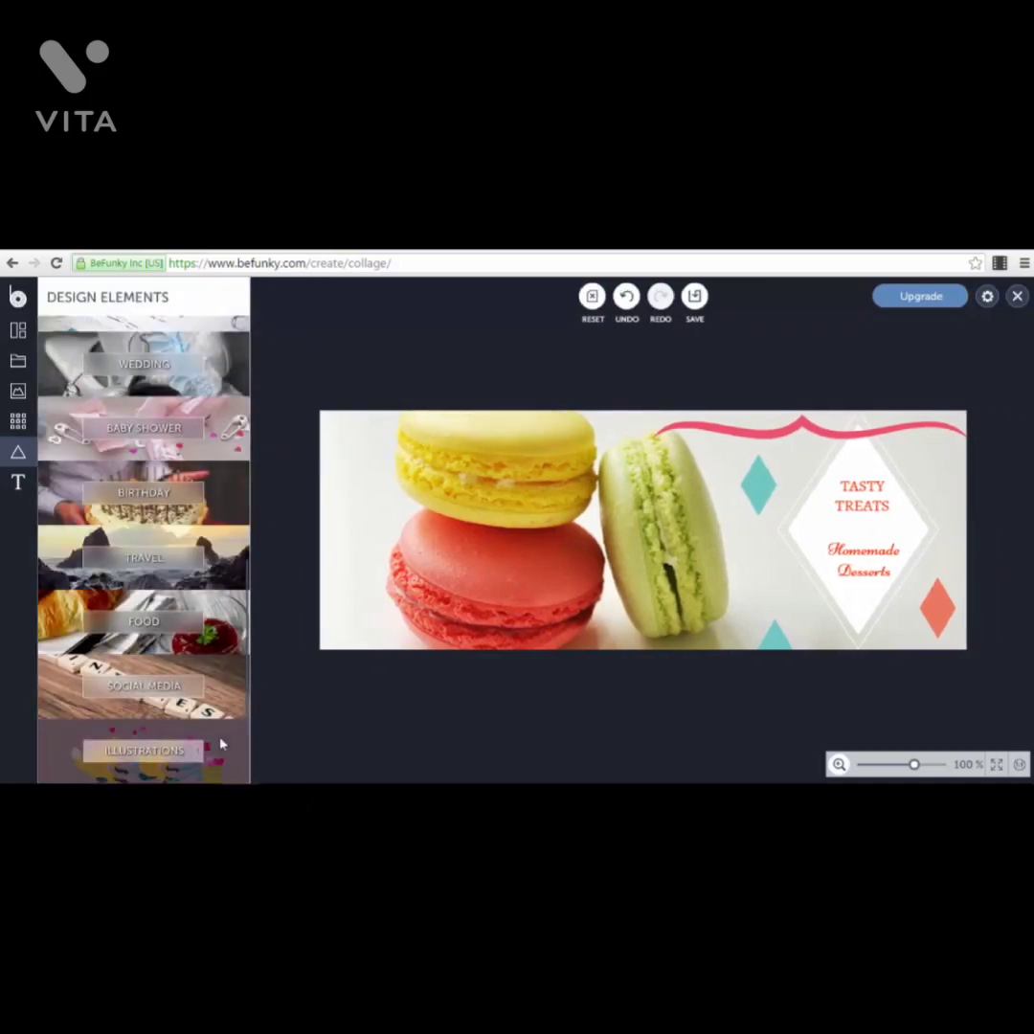
{"action": "left_click", "coordinate": [185, 621]}
{"action": "scroll", "coordinate": [278, 570], "scroll_direction": "down", "scroll_amount": 4}
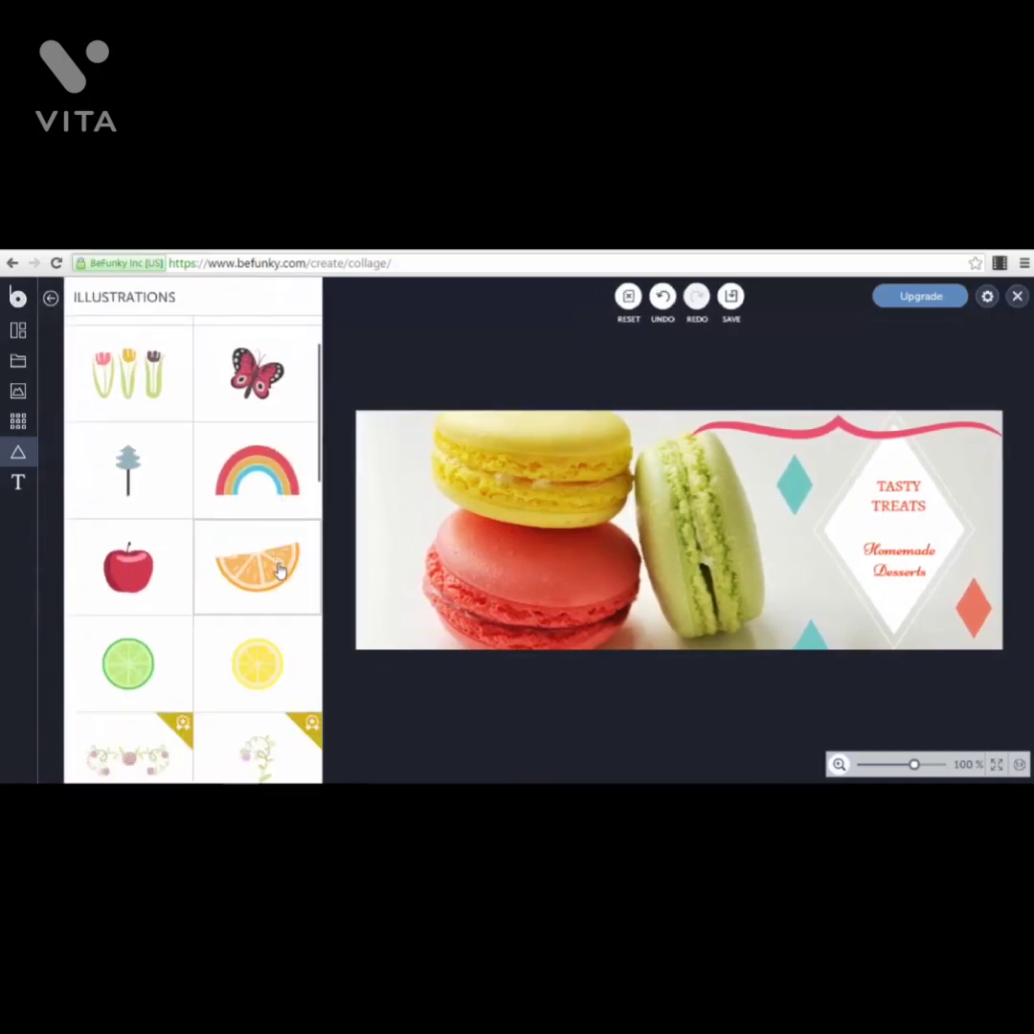
{"action": "scroll", "coordinate": [167, 404], "scroll_direction": "up", "scroll_amount": 4}
{"action": "left_click", "coordinate": [51, 299]}
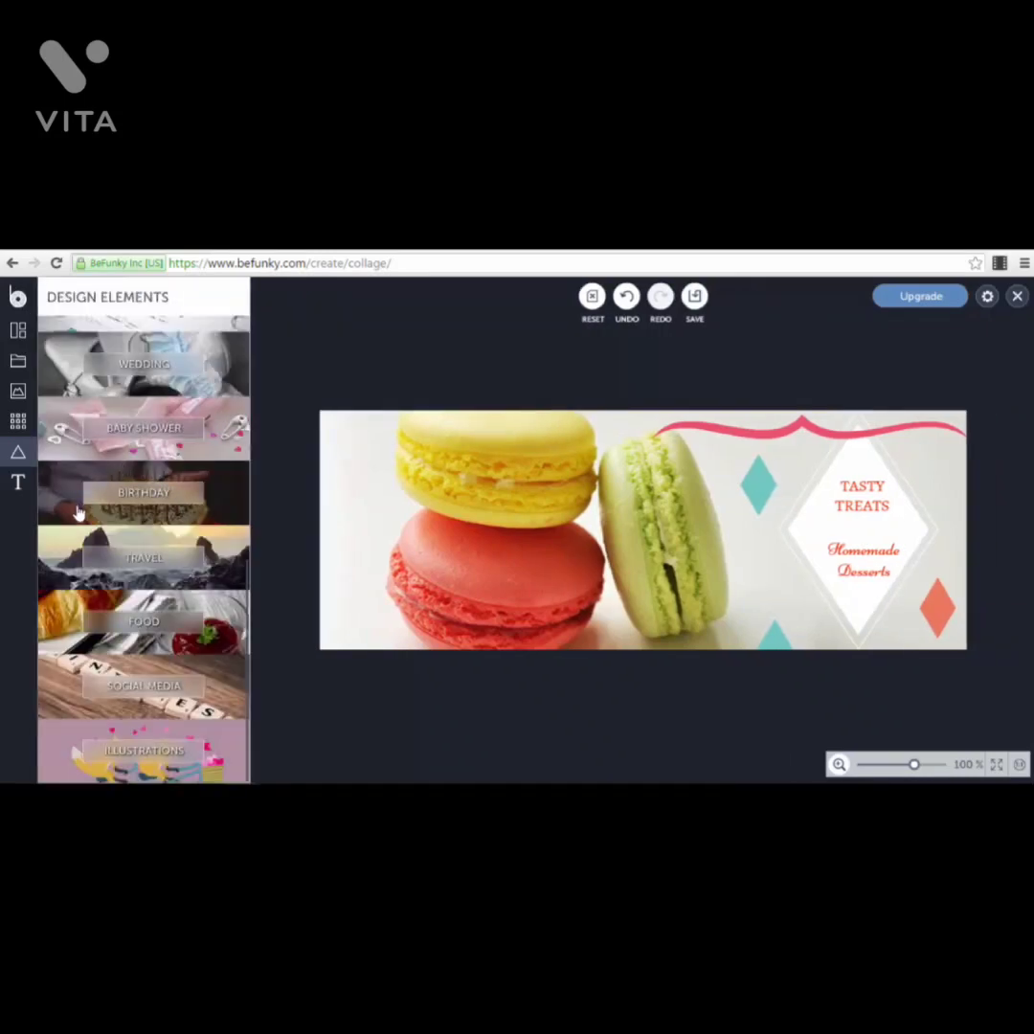
Step: Add a placeholder text box, move it down over the red macaron, and deselect it
{"action": "left_click", "coordinate": [19, 484]}
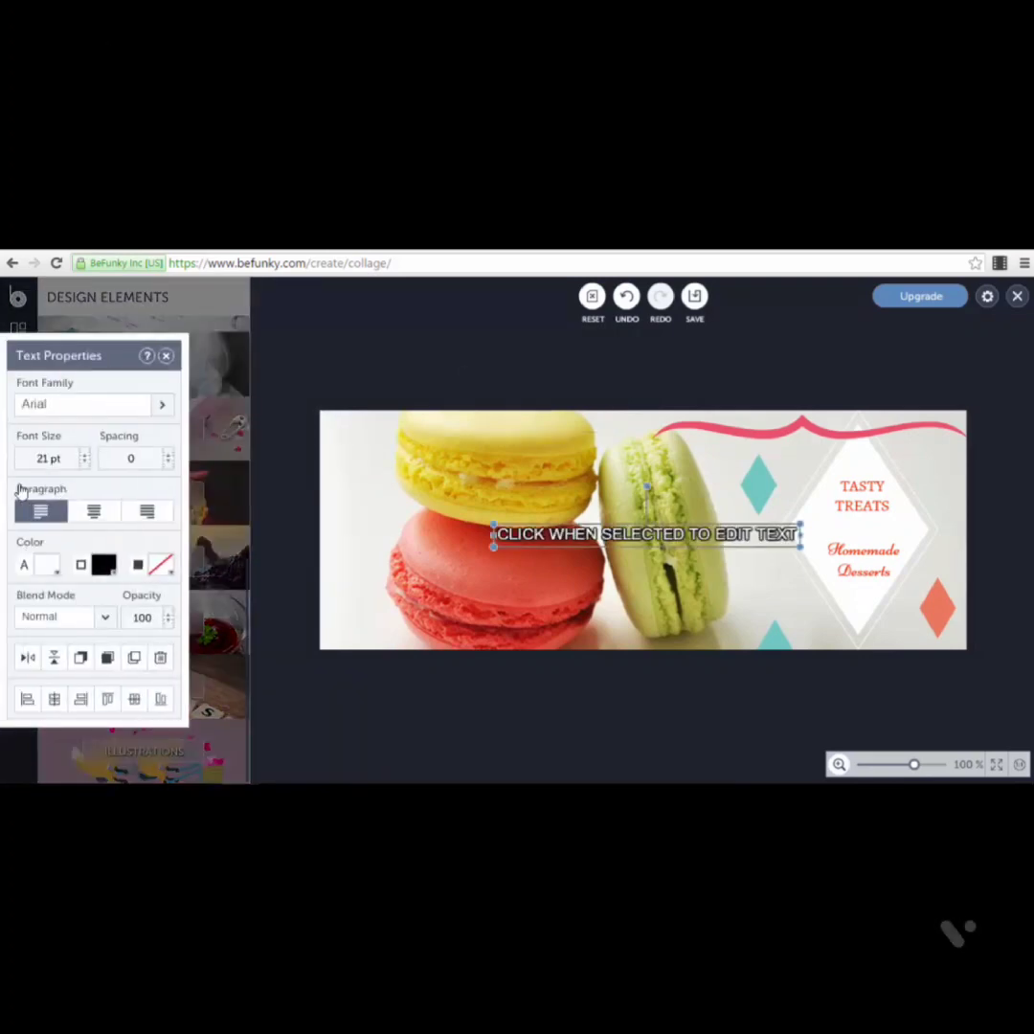
{"action": "left_click_drag", "start_coordinate": [568, 531], "coordinate": [452, 625]}
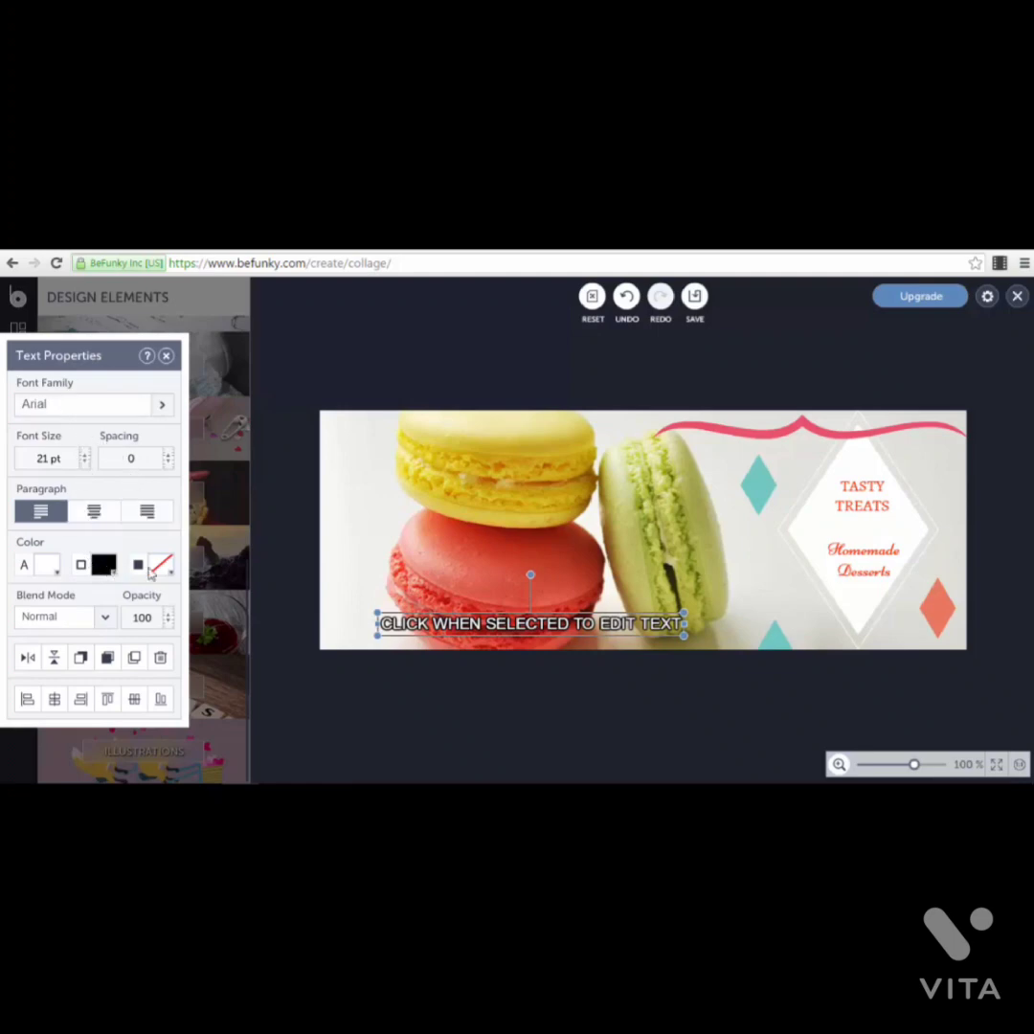
{"action": "left_click", "coordinate": [266, 555]}
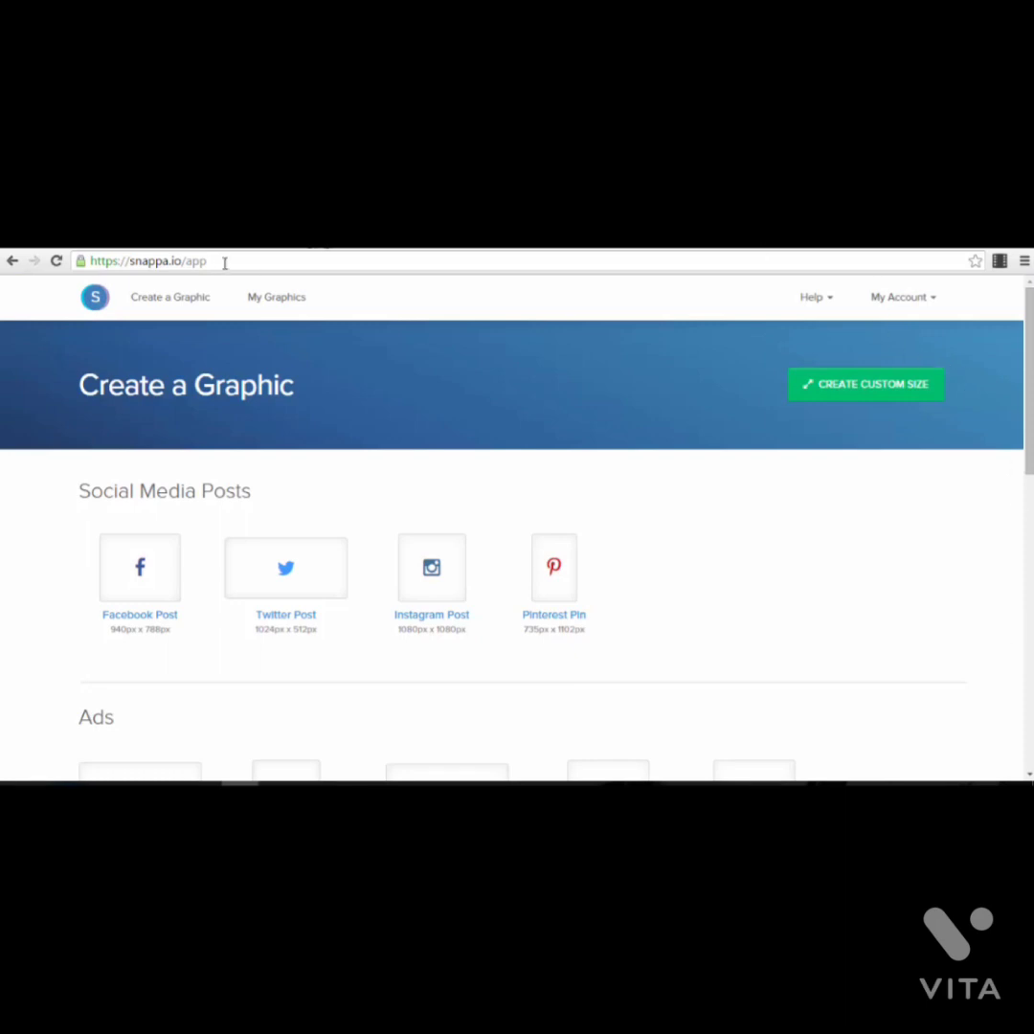
{"action": "left_click_drag", "start_coordinate": [208, 261], "coordinate": [84, 261]}
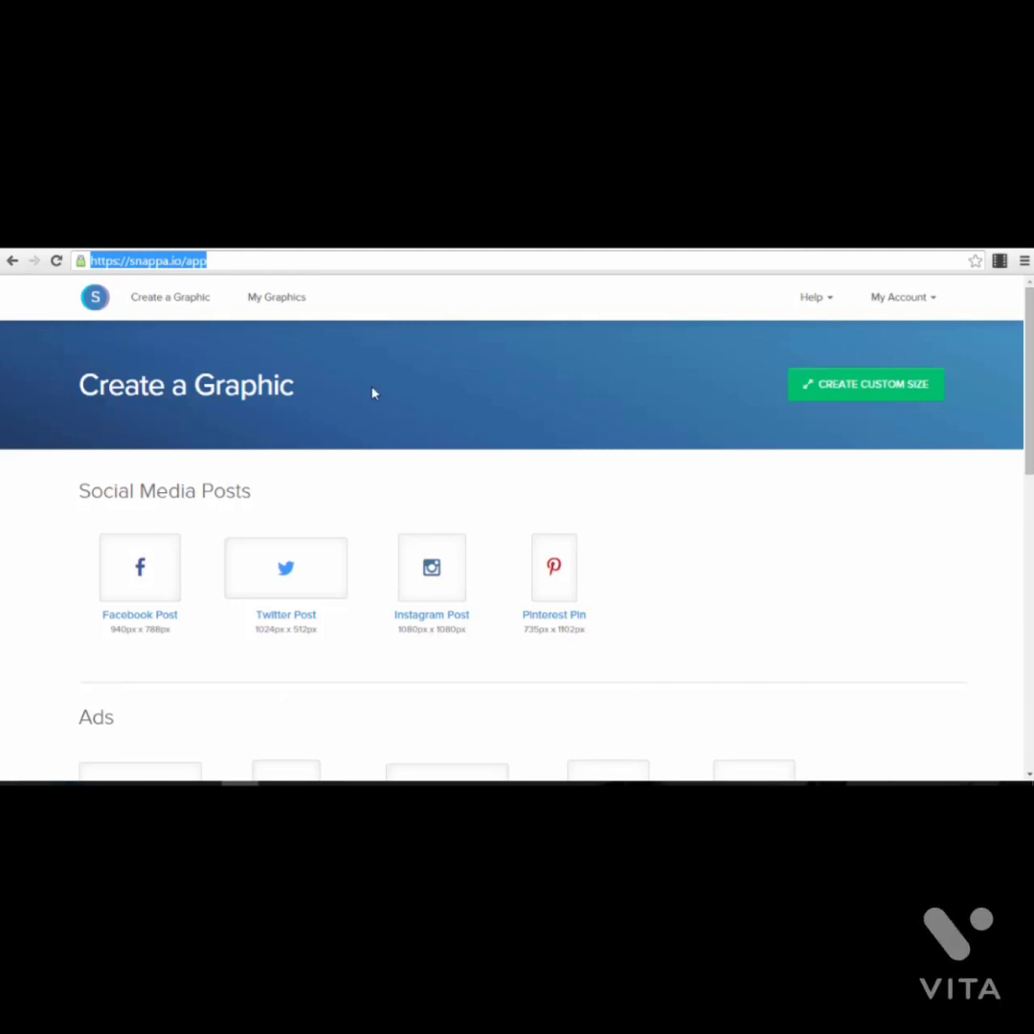
{"action": "scroll", "coordinate": [371, 393], "scroll_direction": "down", "scroll_amount": 1}
{"action": "scroll", "coordinate": [319, 489], "scroll_direction": "up", "scroll_amount": 1}
Step: Browse Snappa's graphic size categories and open the Facebook Ad (Link) 1200 x 628 px option
{"action": "left_click", "coordinate": [298, 312]}
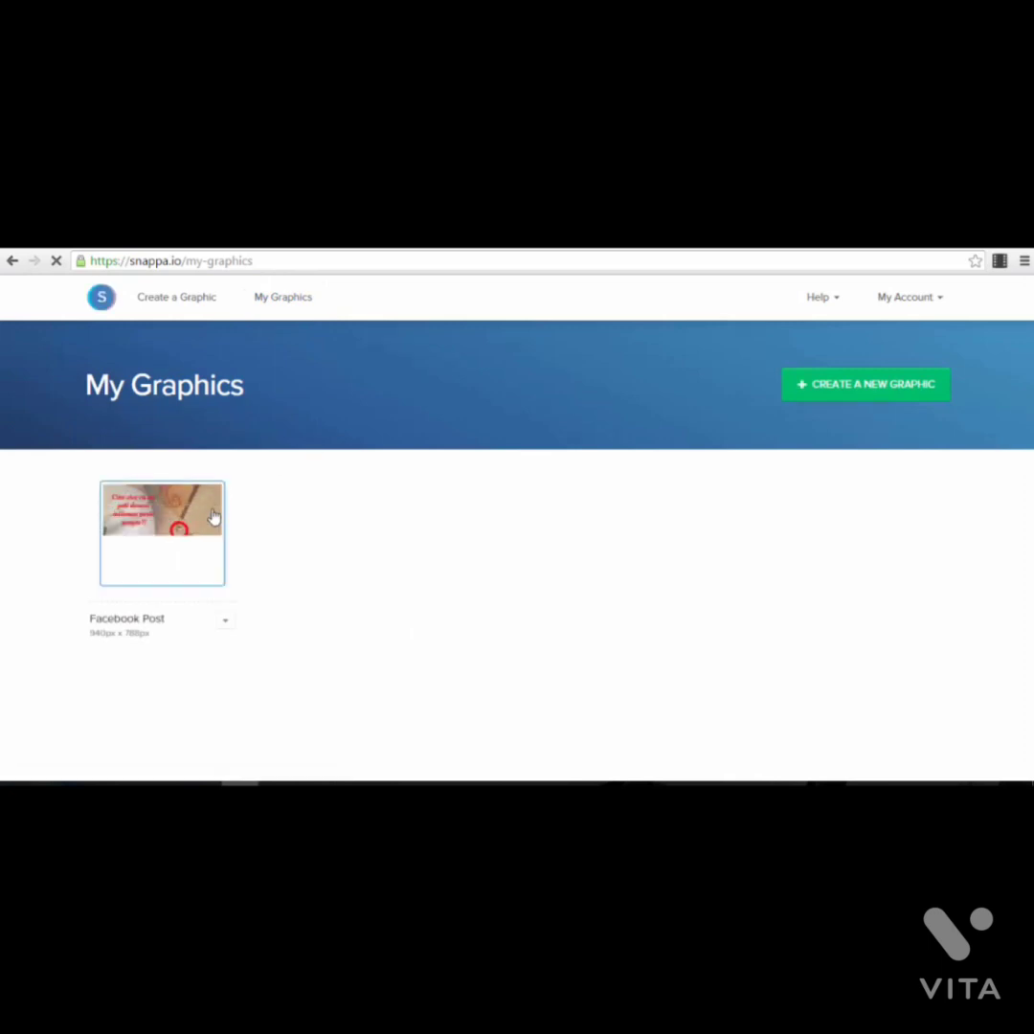
{"action": "left_click", "coordinate": [195, 302]}
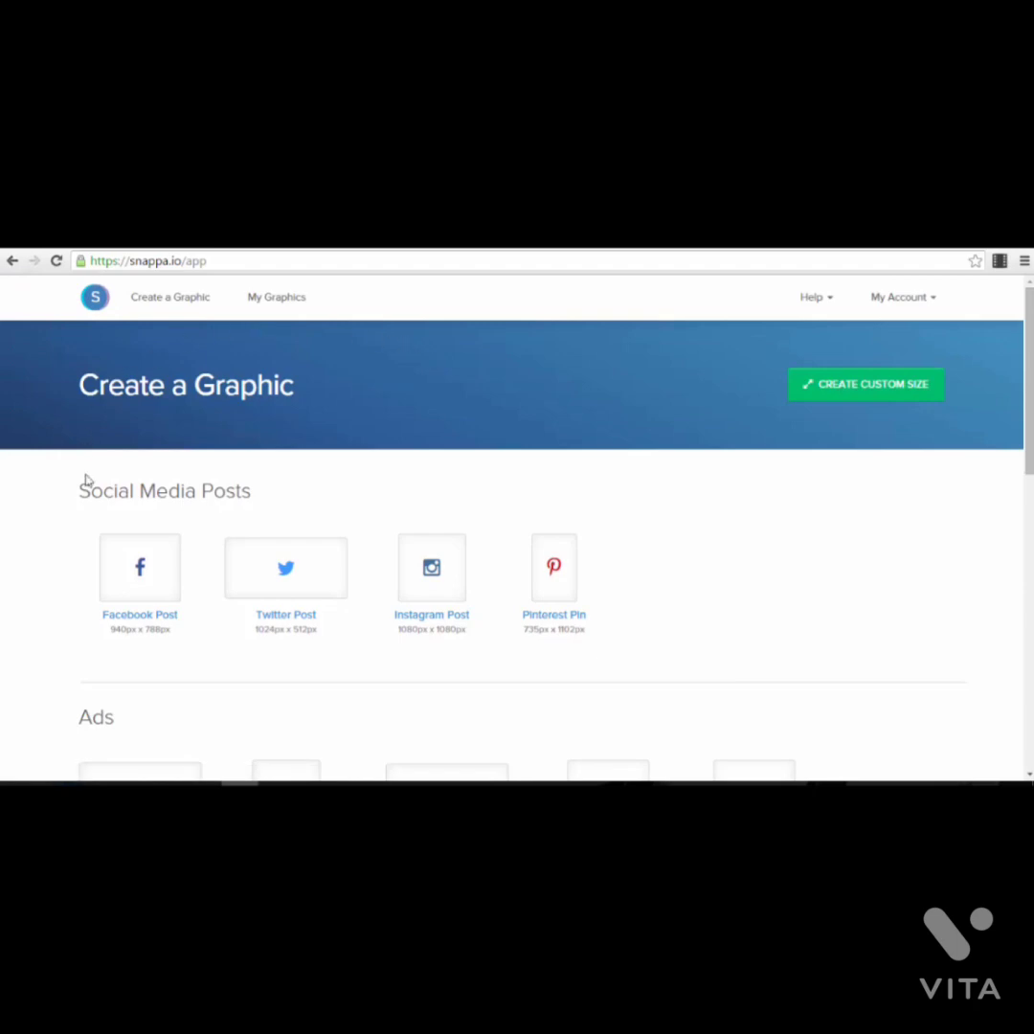
{"action": "scroll", "coordinate": [203, 461], "scroll_direction": "down", "scroll_amount": 1}
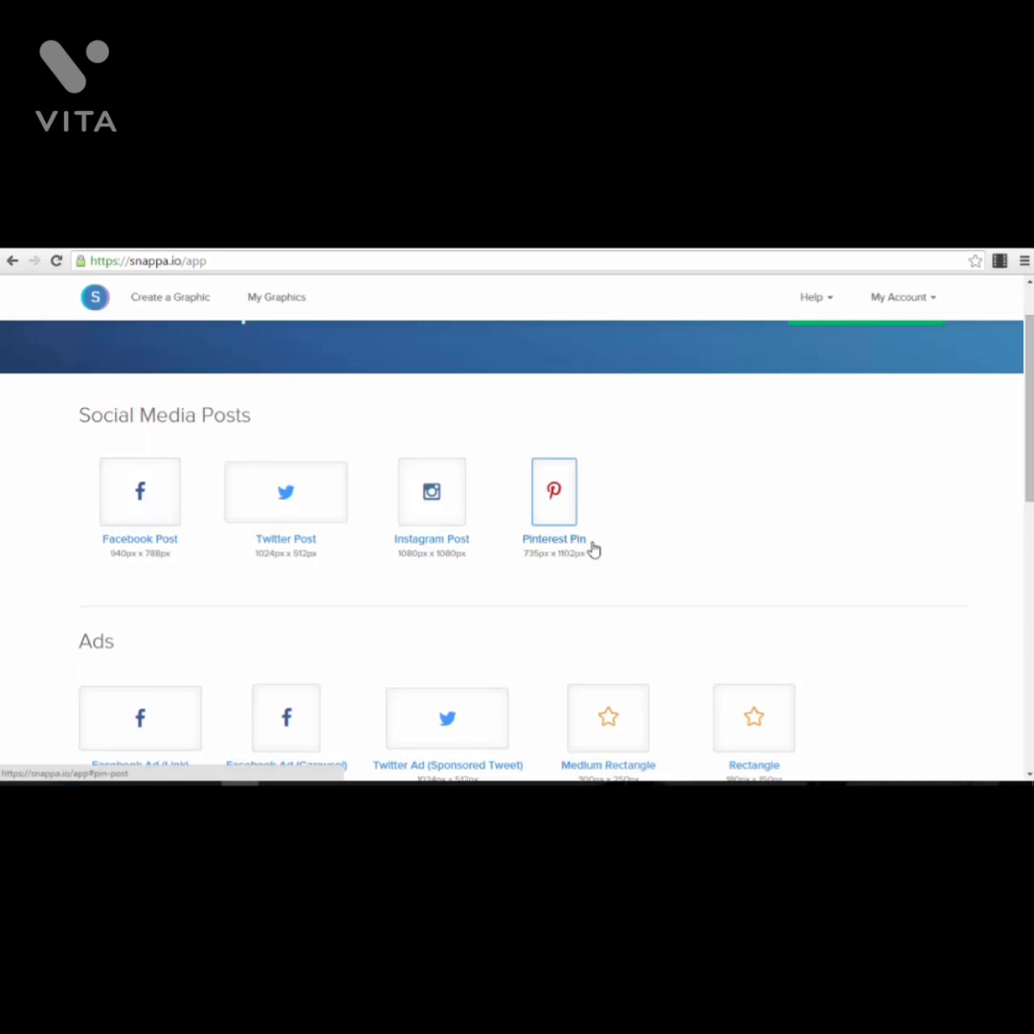
{"action": "scroll", "coordinate": [364, 584], "scroll_direction": "down", "scroll_amount": 1}
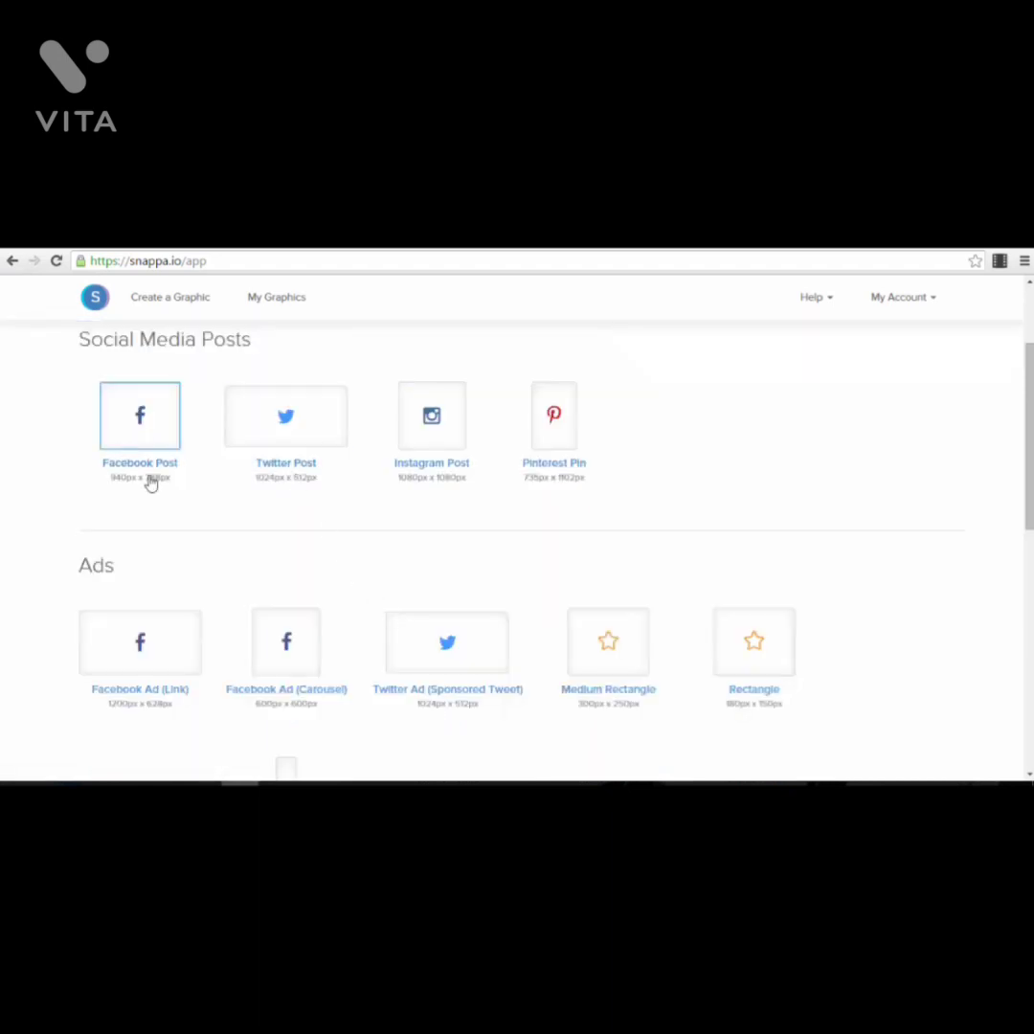
{"action": "scroll", "coordinate": [153, 486], "scroll_direction": "down", "scroll_amount": 1}
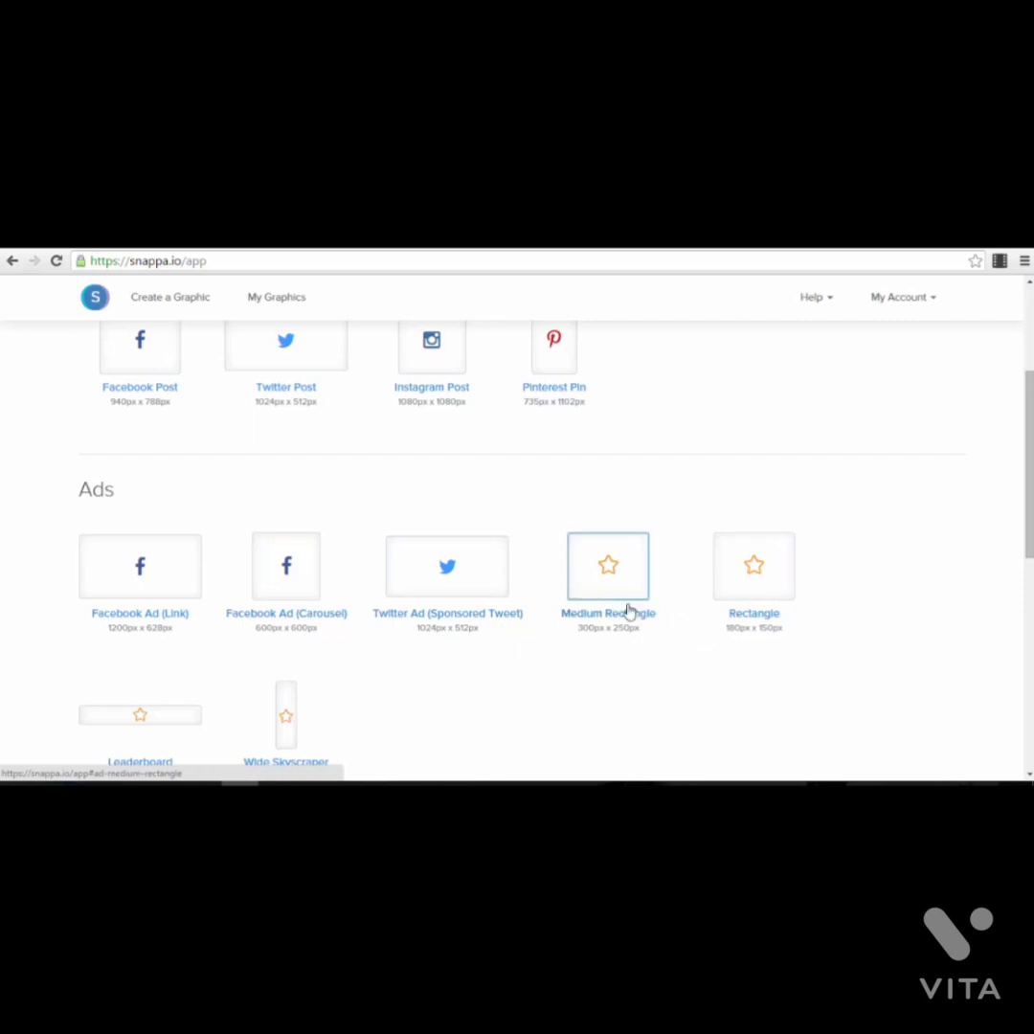
{"action": "scroll", "coordinate": [612, 588], "scroll_direction": "down", "scroll_amount": 3}
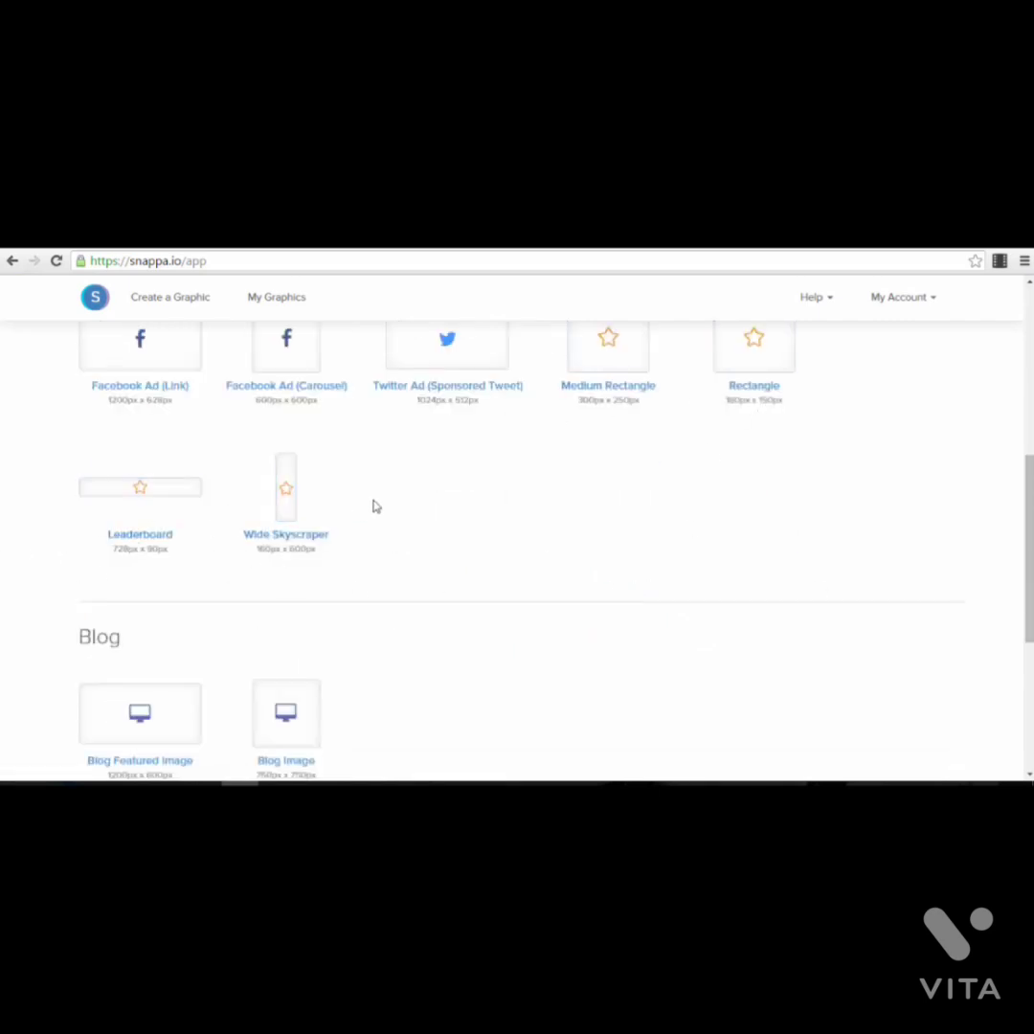
{"action": "scroll", "coordinate": [421, 553], "scroll_direction": "down", "scroll_amount": 2}
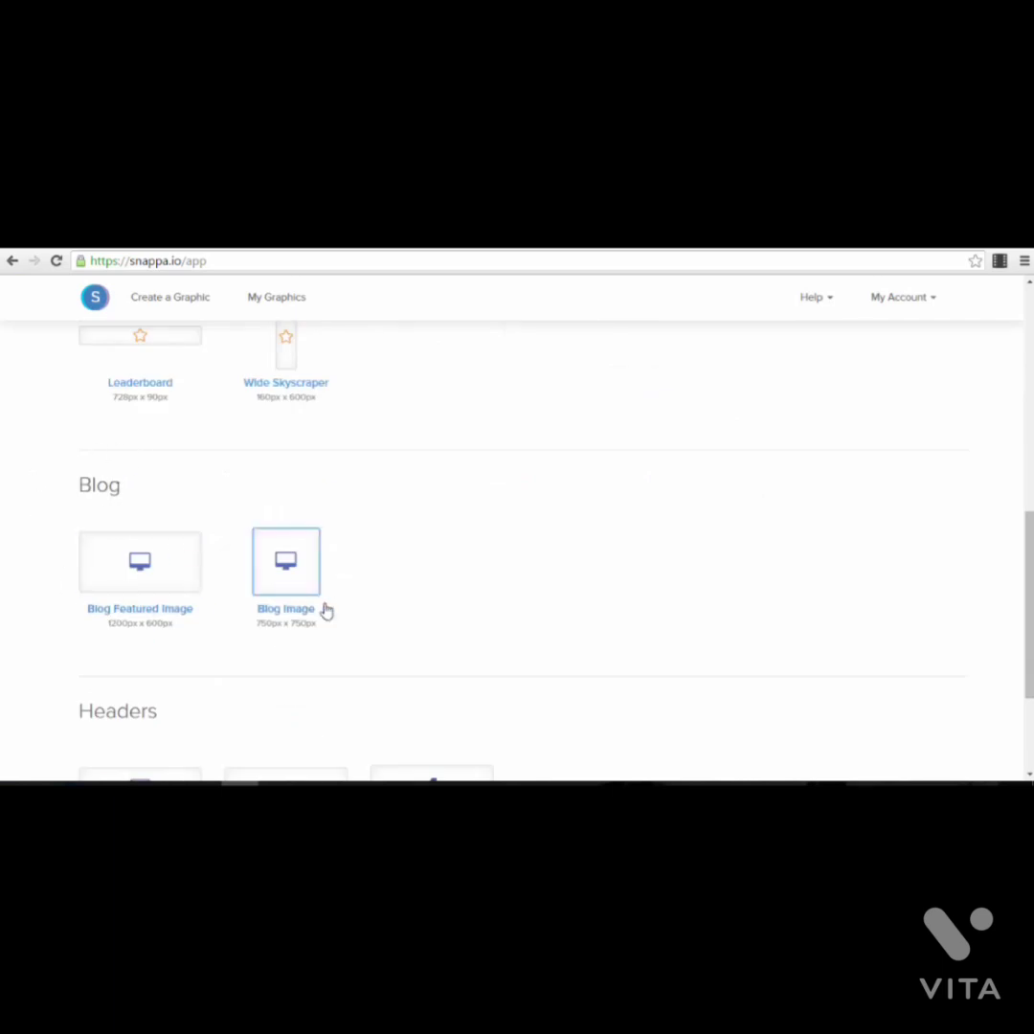
{"action": "scroll", "coordinate": [347, 593], "scroll_direction": "down", "scroll_amount": 2}
{"action": "scroll", "coordinate": [287, 564], "scroll_direction": "down", "scroll_amount": 1}
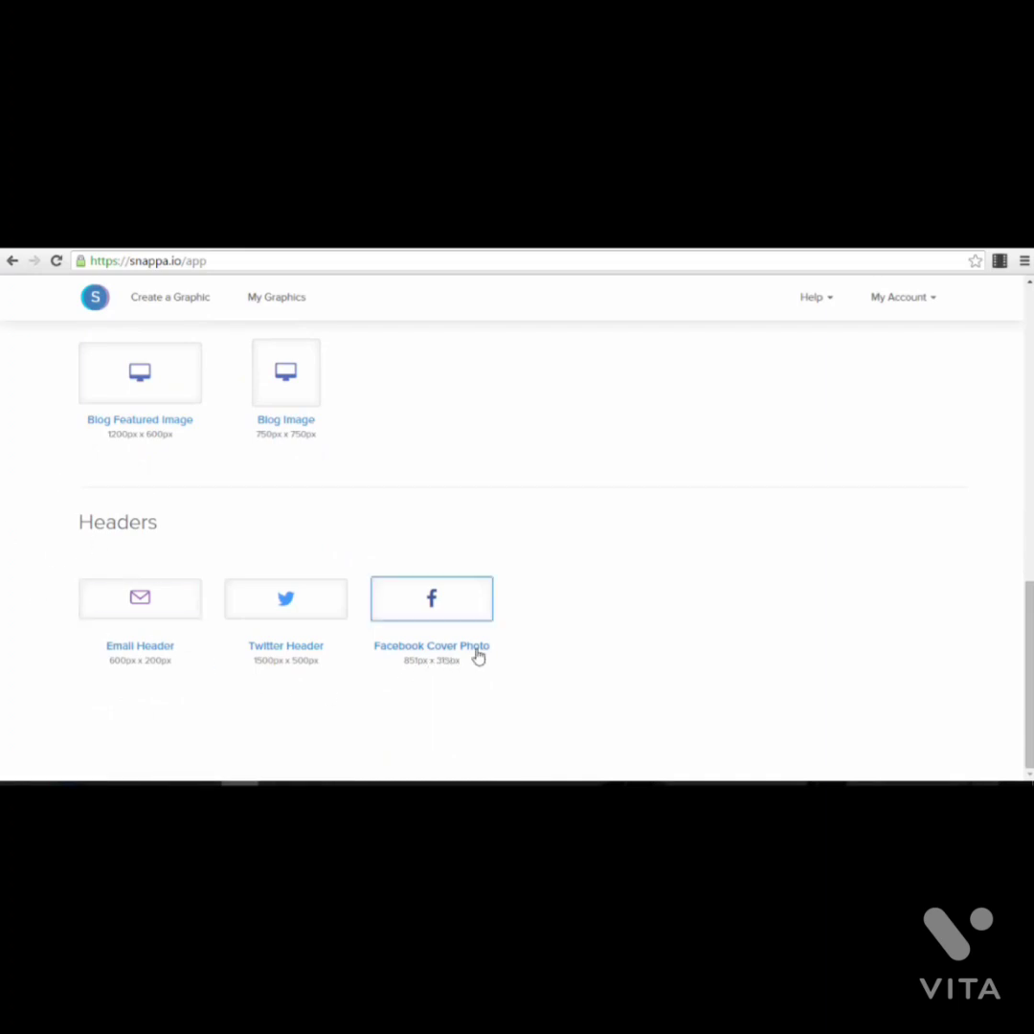
{"action": "scroll", "coordinate": [450, 627], "scroll_direction": "up", "scroll_amount": 3}
{"action": "scroll", "coordinate": [459, 635], "scroll_direction": "up", "scroll_amount": 4}
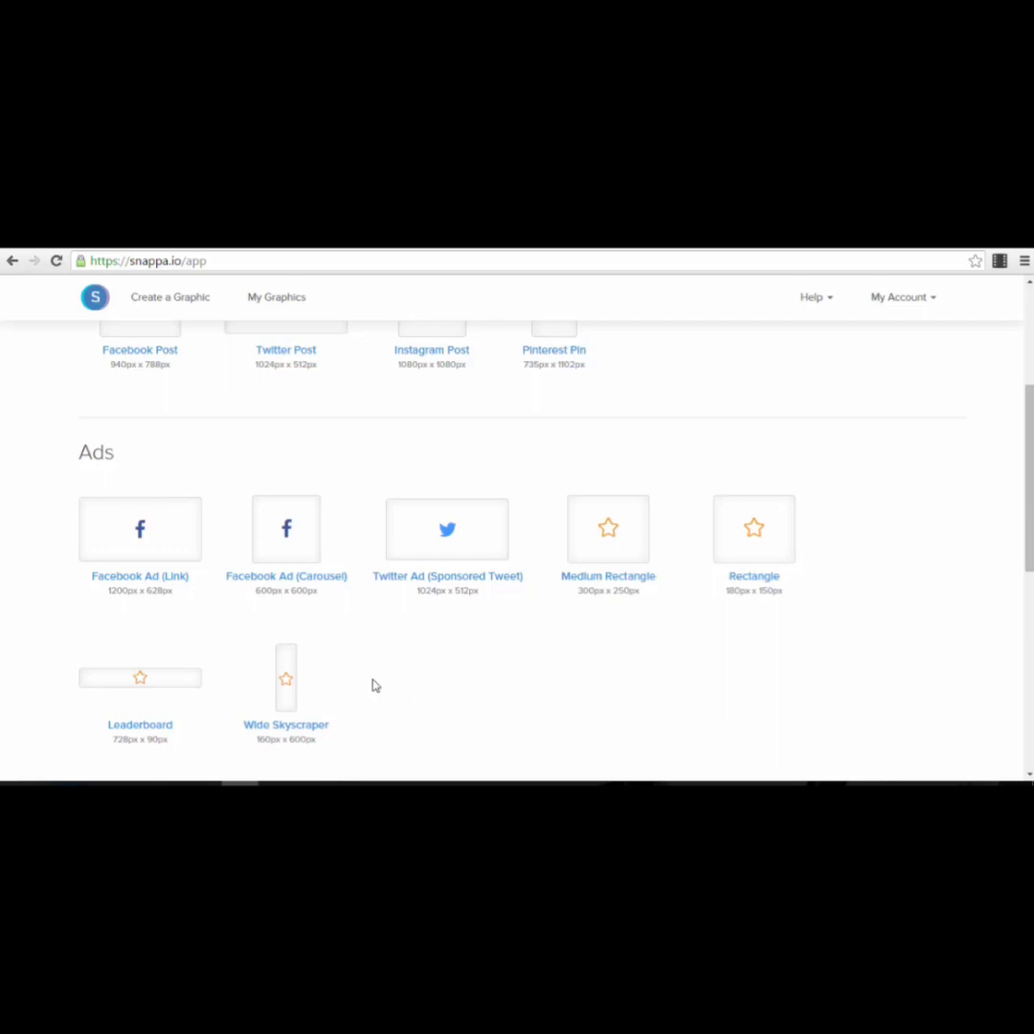
{"action": "left_click", "coordinate": [167, 533]}
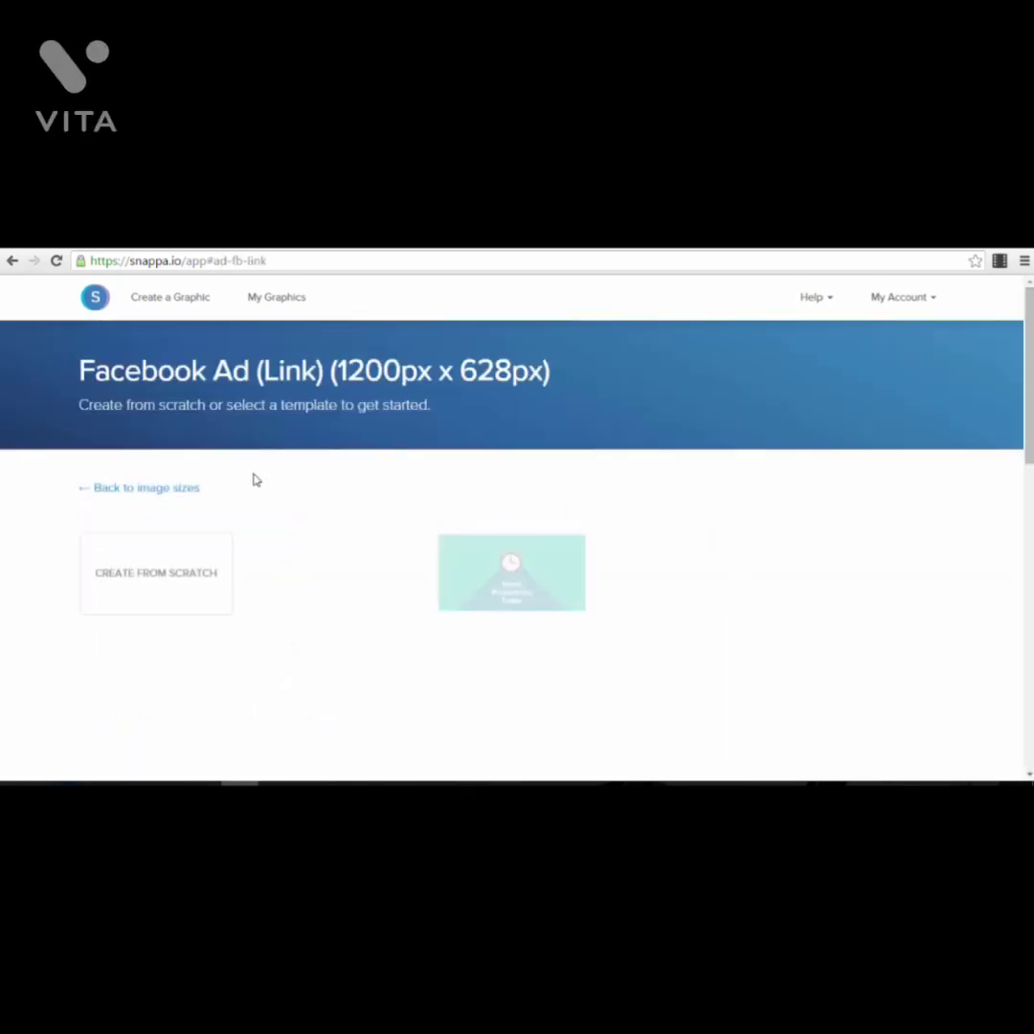
{"action": "scroll", "coordinate": [267, 478], "scroll_direction": "down", "scroll_amount": 2}
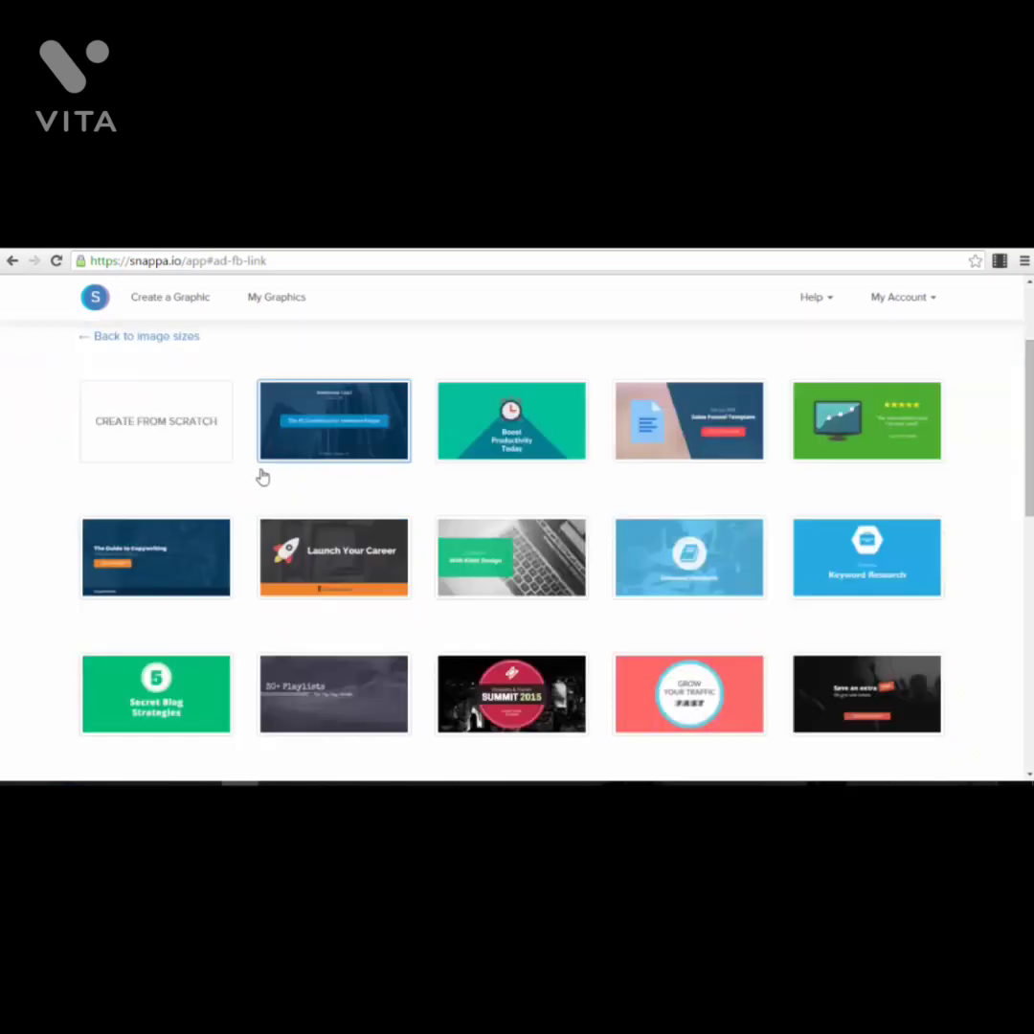
{"action": "scroll", "coordinate": [381, 330], "scroll_direction": "up", "scroll_amount": 2}
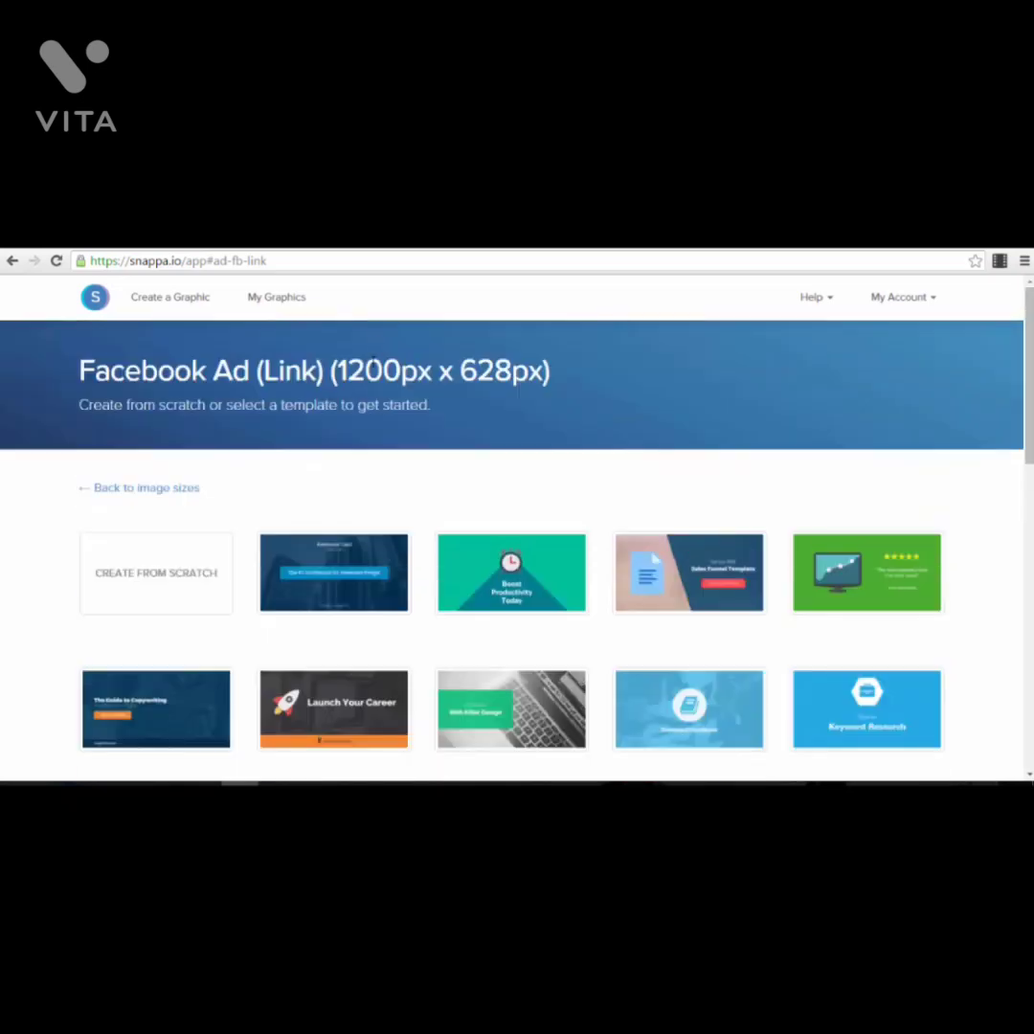
{"action": "scroll", "coordinate": [330, 435], "scroll_direction": "down", "scroll_amount": 1}
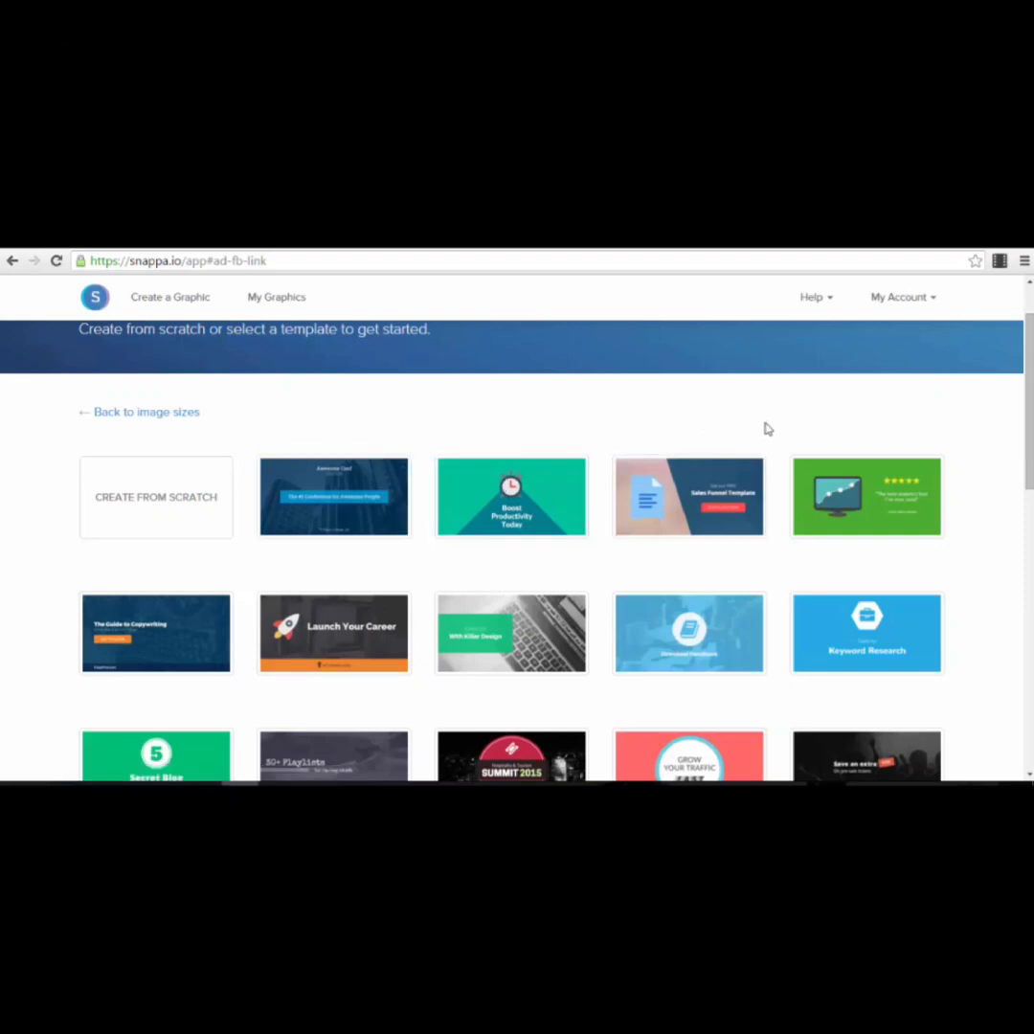
{"action": "scroll", "coordinate": [766, 429], "scroll_direction": "down", "scroll_amount": 2}
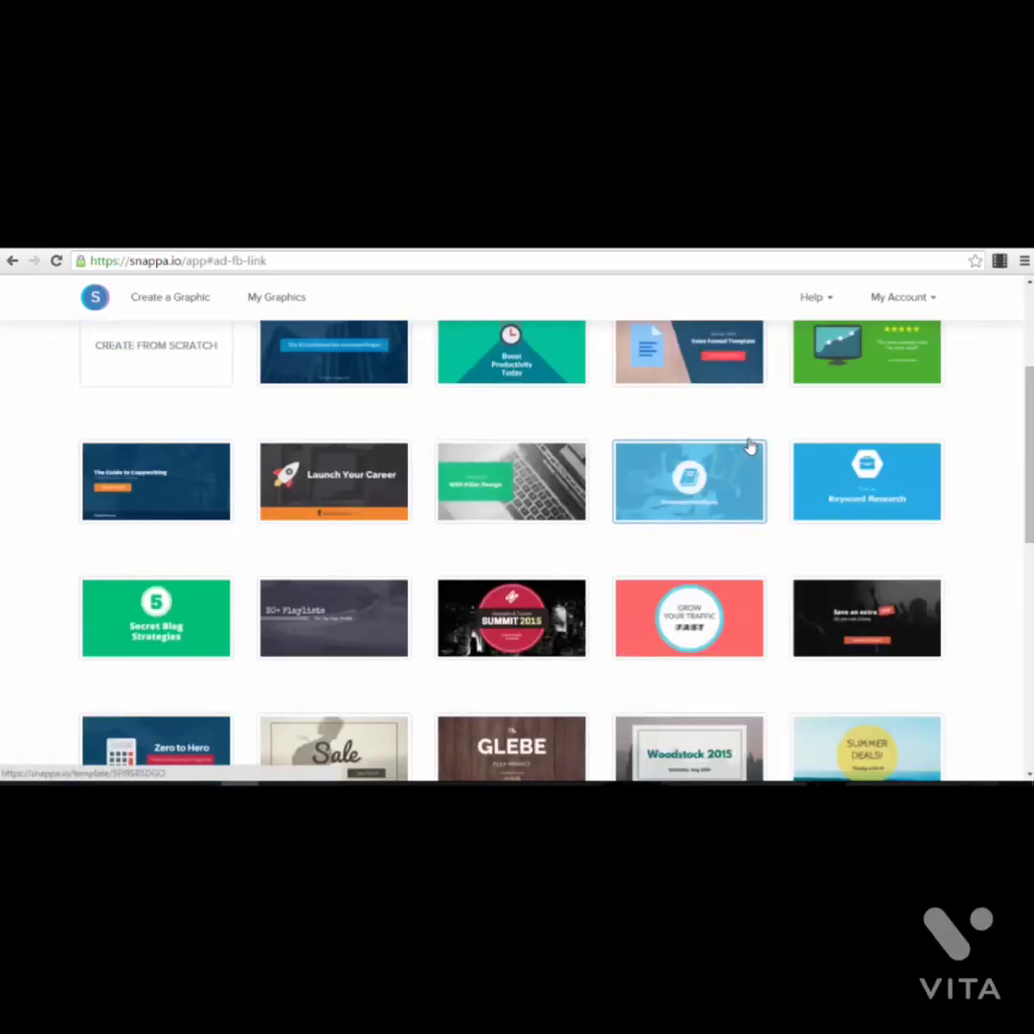
{"action": "scroll", "coordinate": [624, 379], "scroll_direction": "up", "scroll_amount": 2}
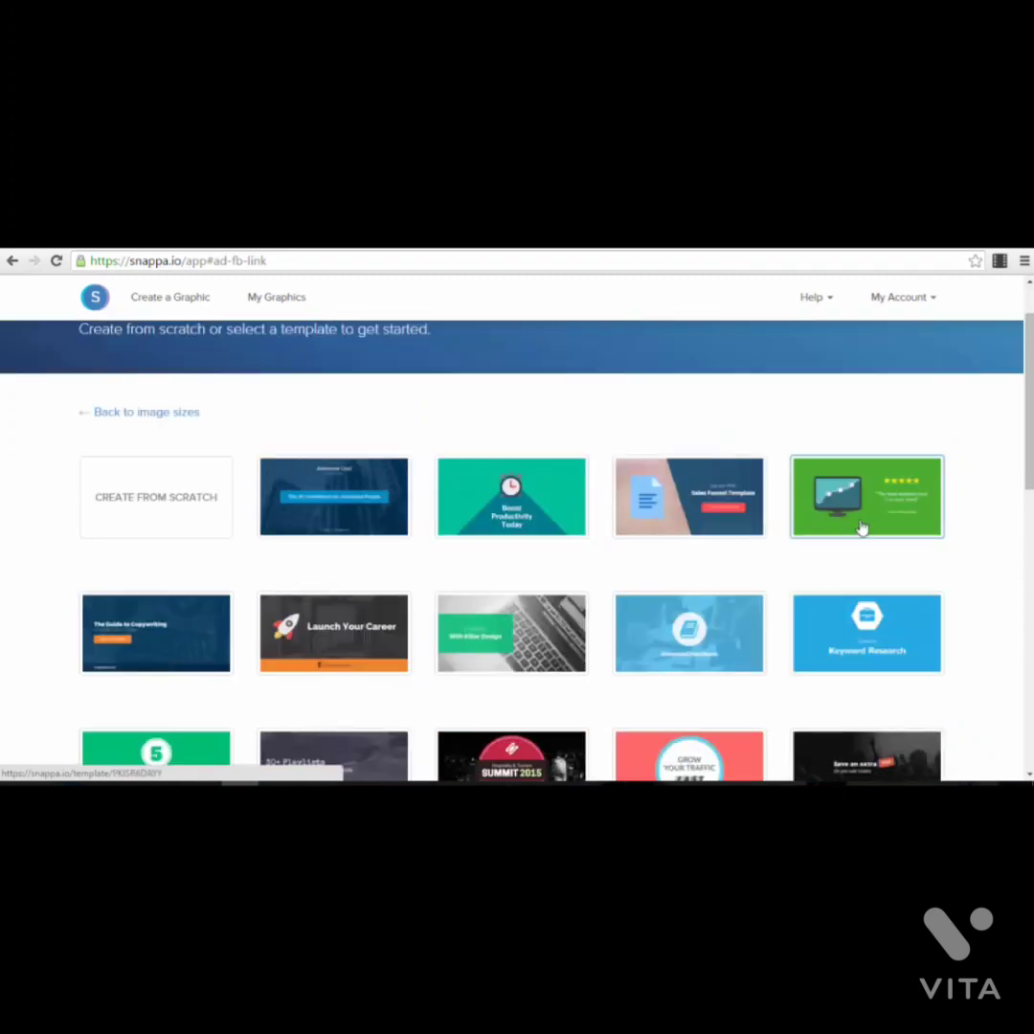
{"action": "scroll", "coordinate": [584, 488], "scroll_direction": "down", "scroll_amount": 1}
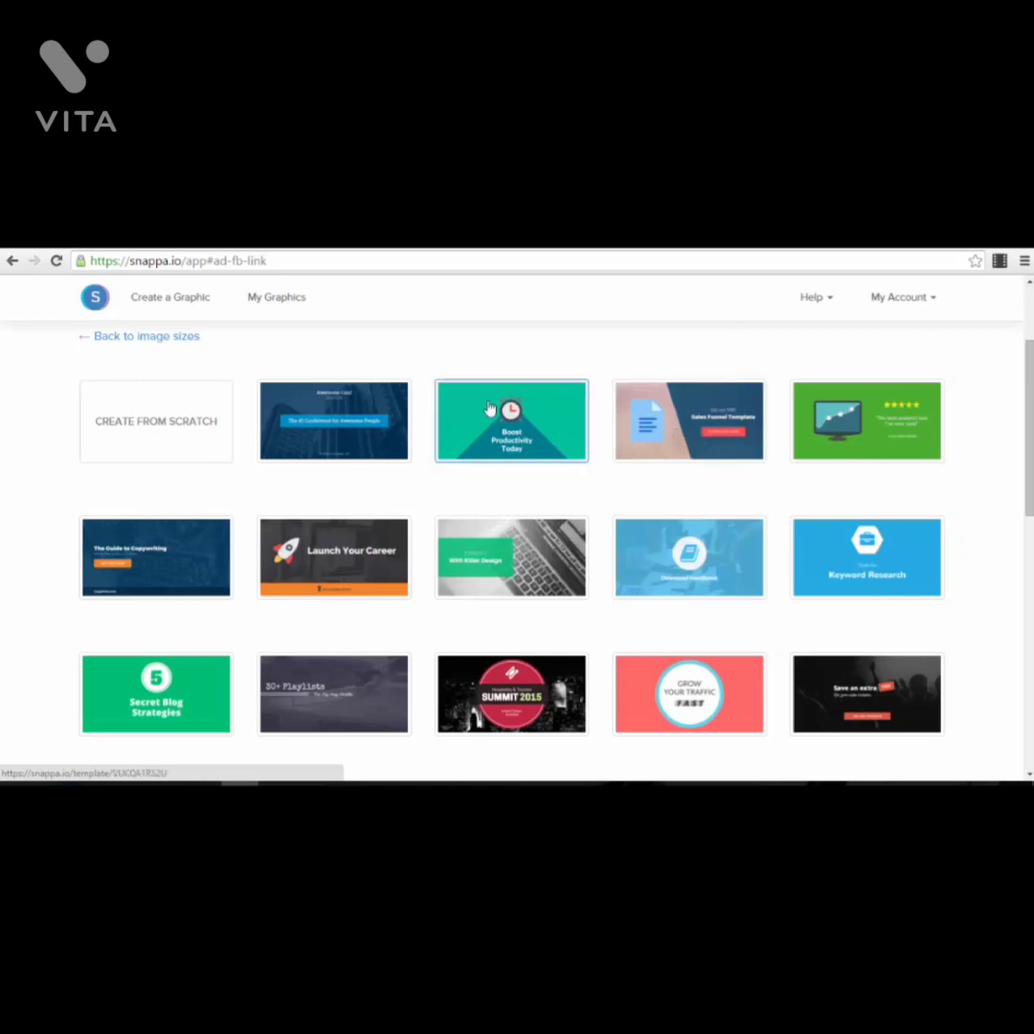
Step: Scroll through the full Facebook Ad template grid and open the Zero to Hero template
{"action": "scroll", "coordinate": [993, 517], "scroll_direction": "down", "scroll_amount": 1}
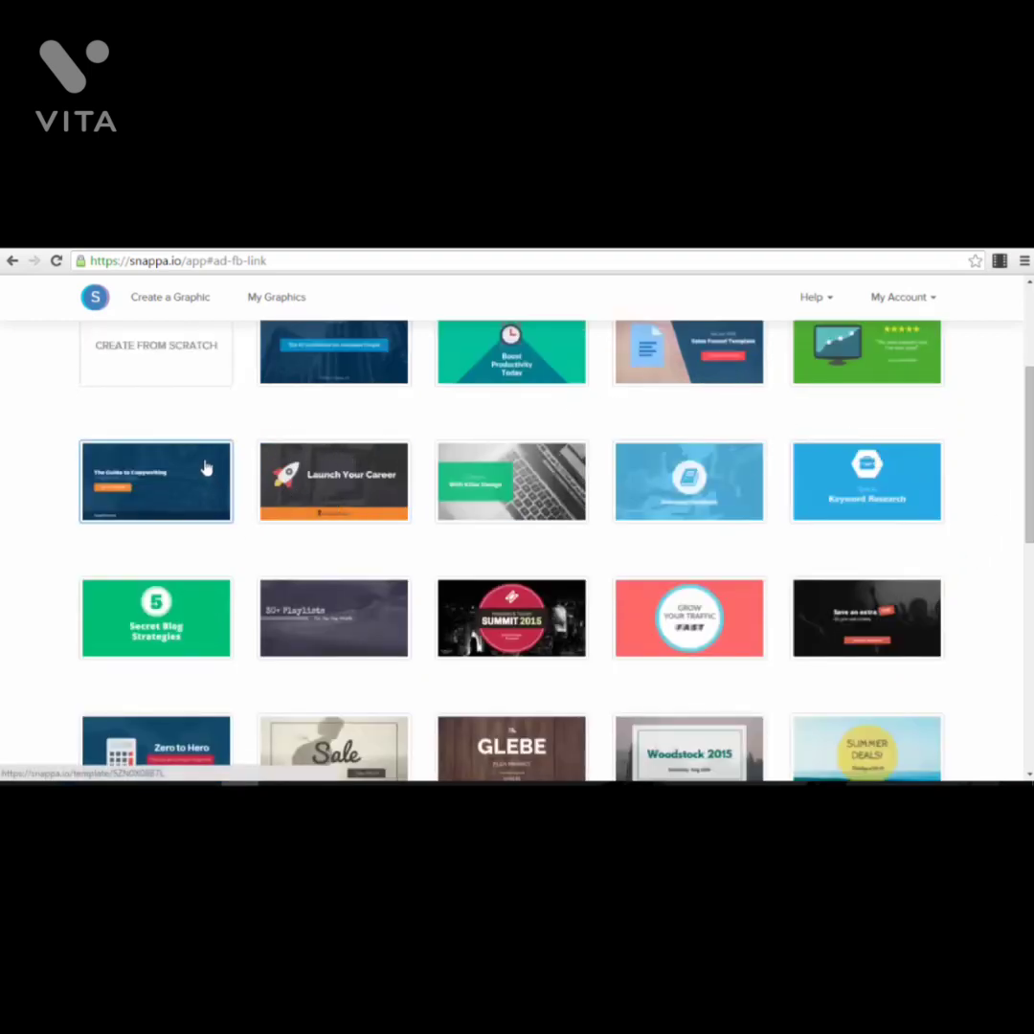
{"action": "scroll", "coordinate": [570, 435], "scroll_direction": "up", "scroll_amount": 1}
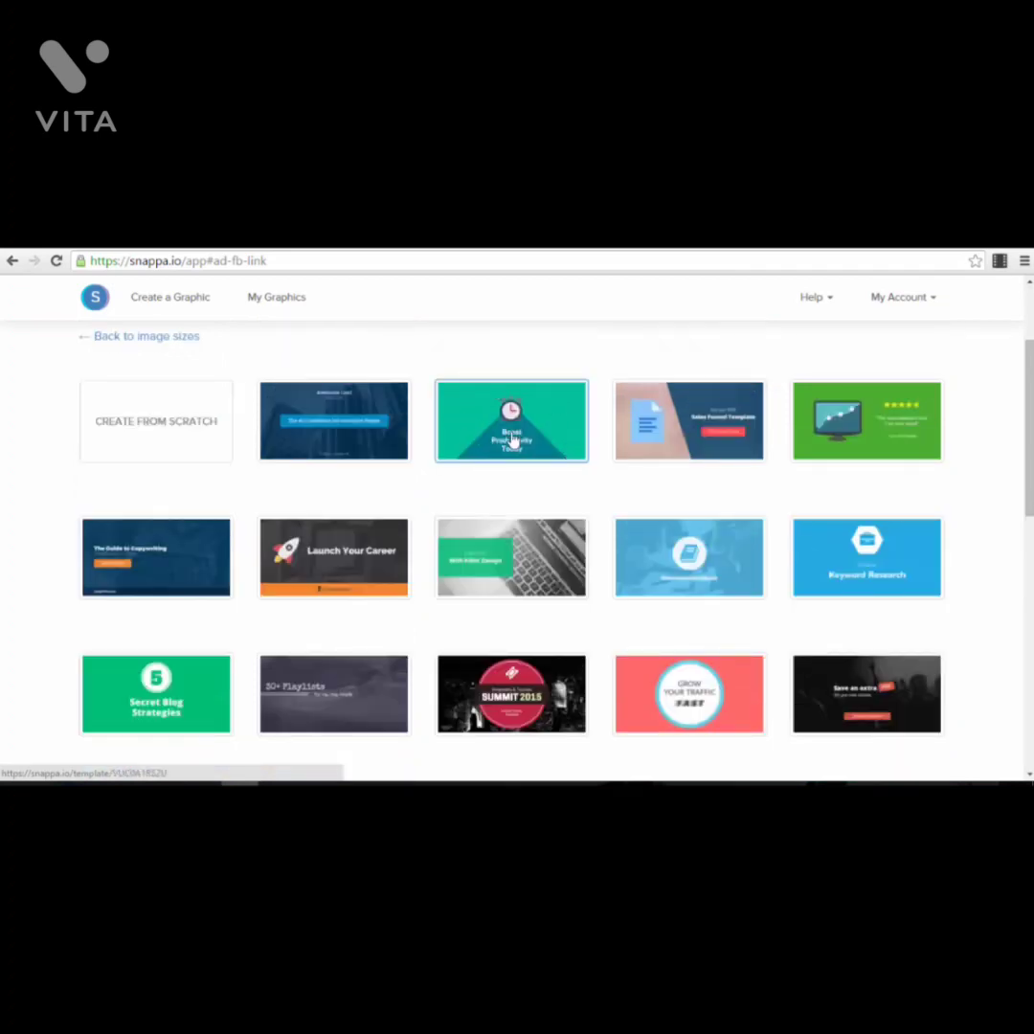
{"action": "scroll", "coordinate": [554, 454], "scroll_direction": "down", "scroll_amount": 3}
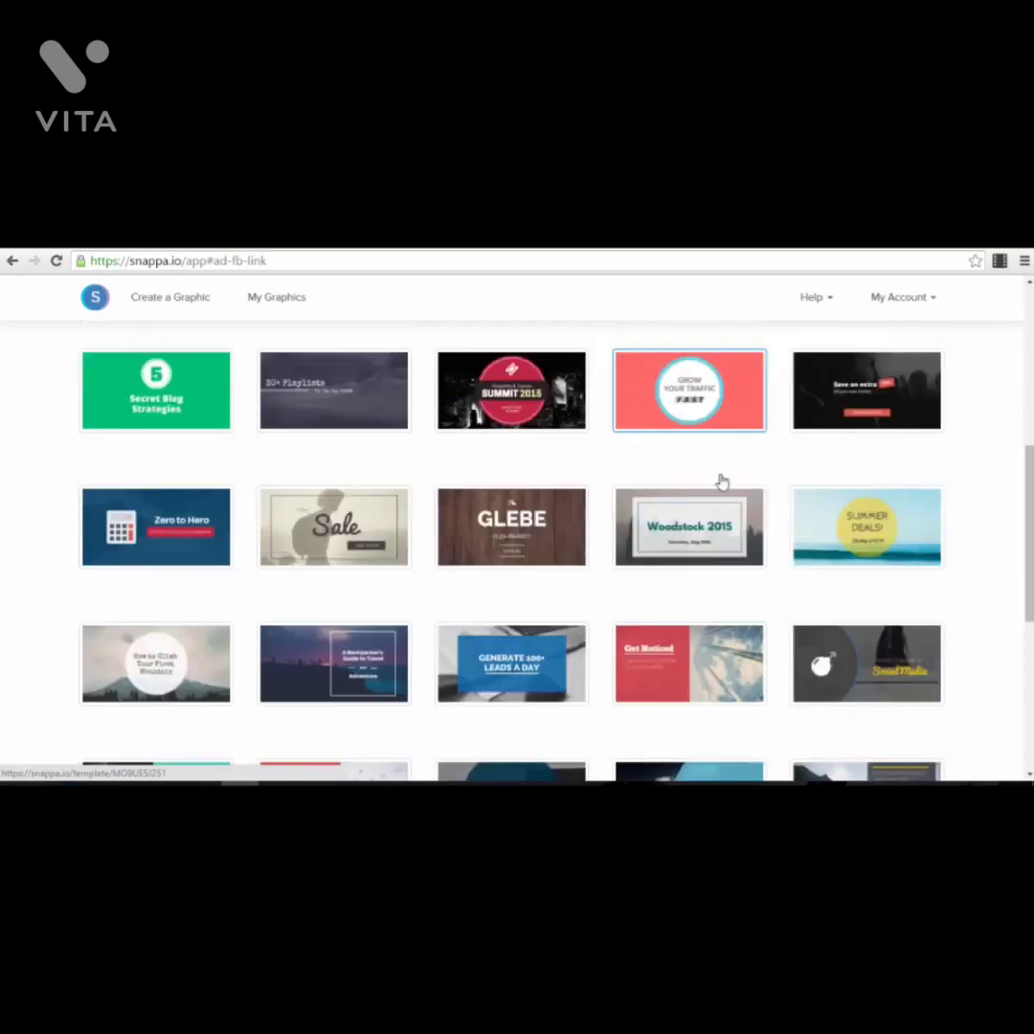
{"action": "scroll", "coordinate": [718, 480], "scroll_direction": "down", "scroll_amount": 1}
{"action": "scroll", "coordinate": [747, 483], "scroll_direction": "down", "scroll_amount": 1}
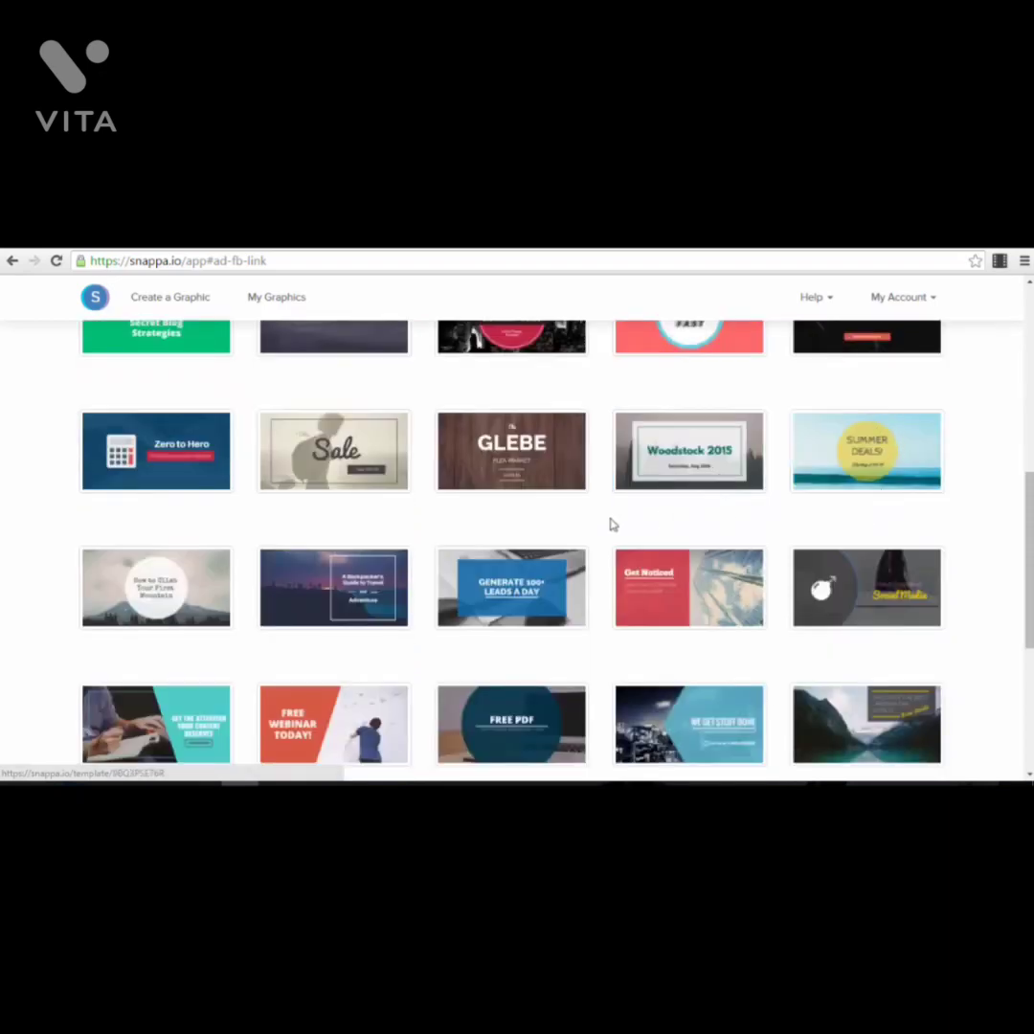
{"action": "scroll", "coordinate": [517, 507], "scroll_direction": "down", "scroll_amount": 2}
{"action": "scroll", "coordinate": [416, 483], "scroll_direction": "down", "scroll_amount": 2}
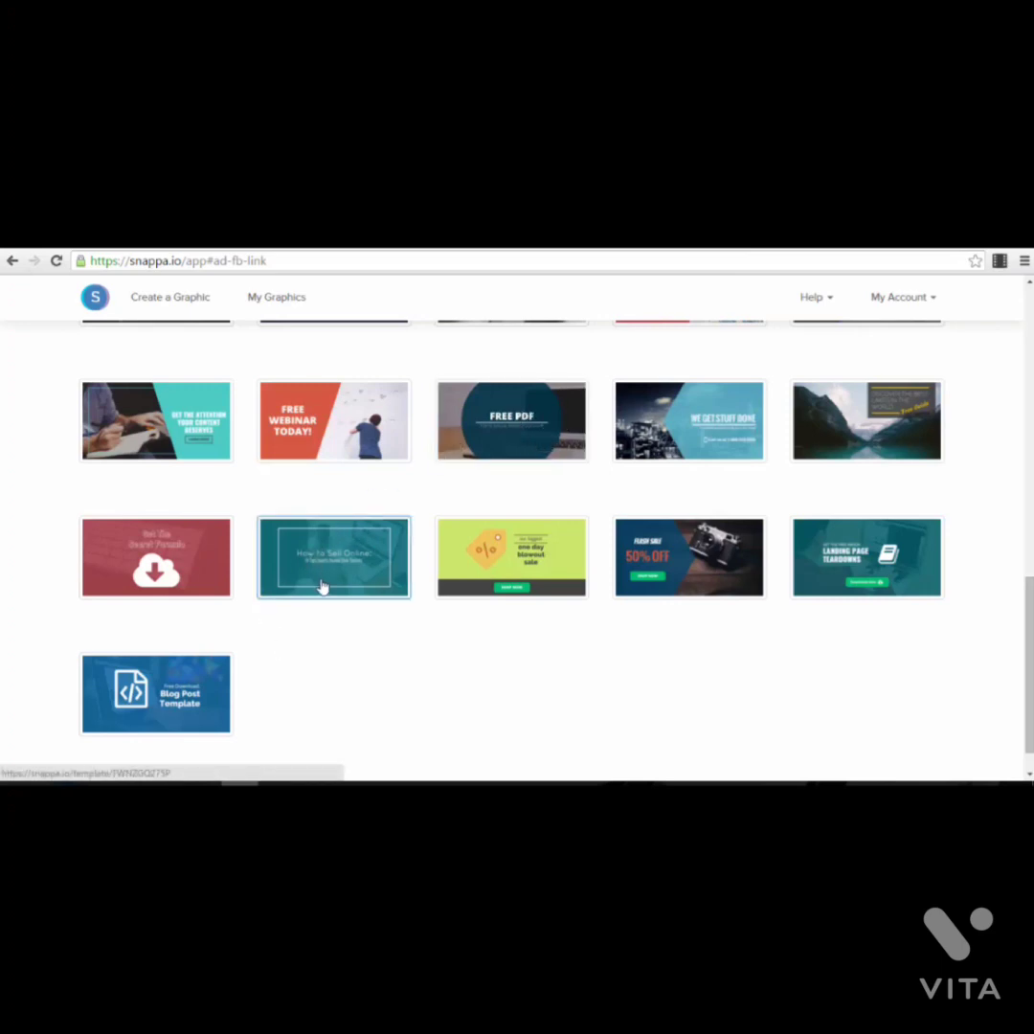
{"action": "scroll", "coordinate": [682, 571], "scroll_direction": "up", "scroll_amount": 2}
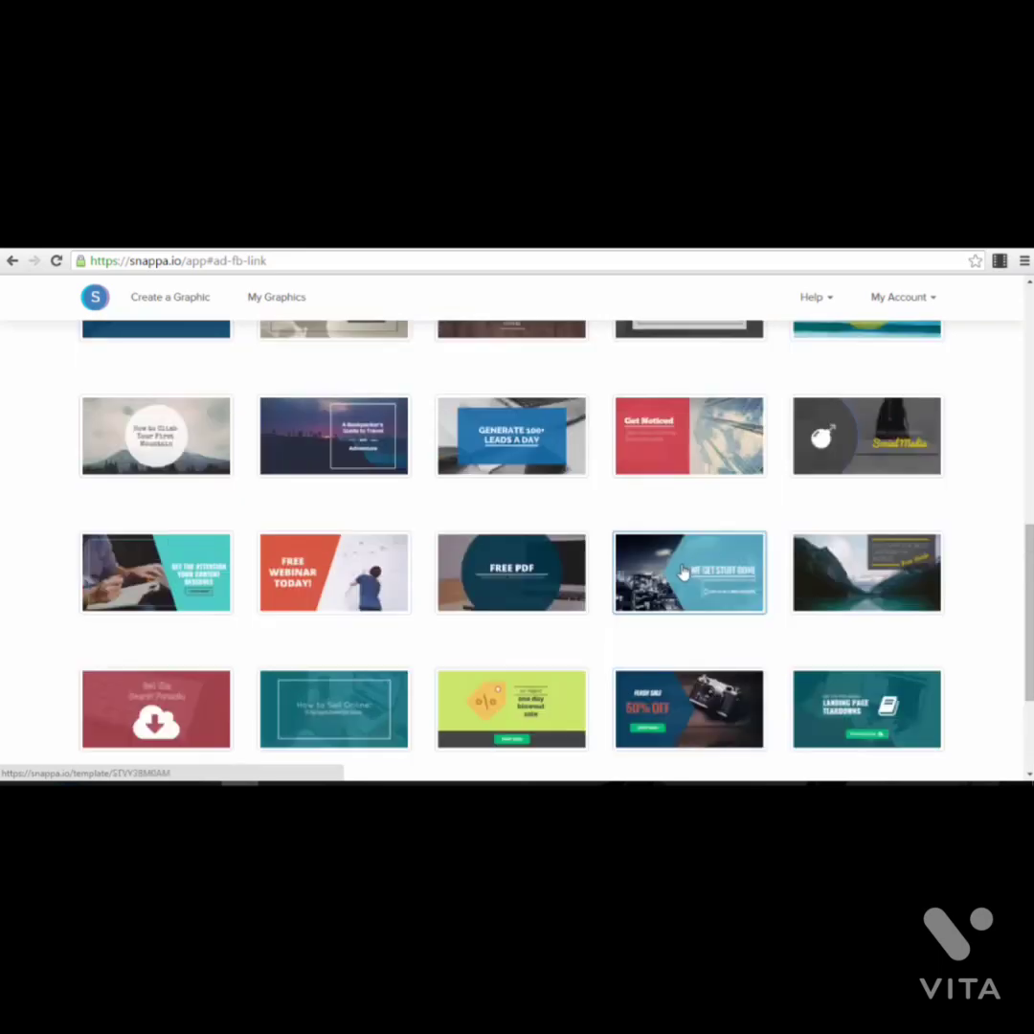
{"action": "scroll", "coordinate": [682, 571], "scroll_direction": "up", "scroll_amount": 3}
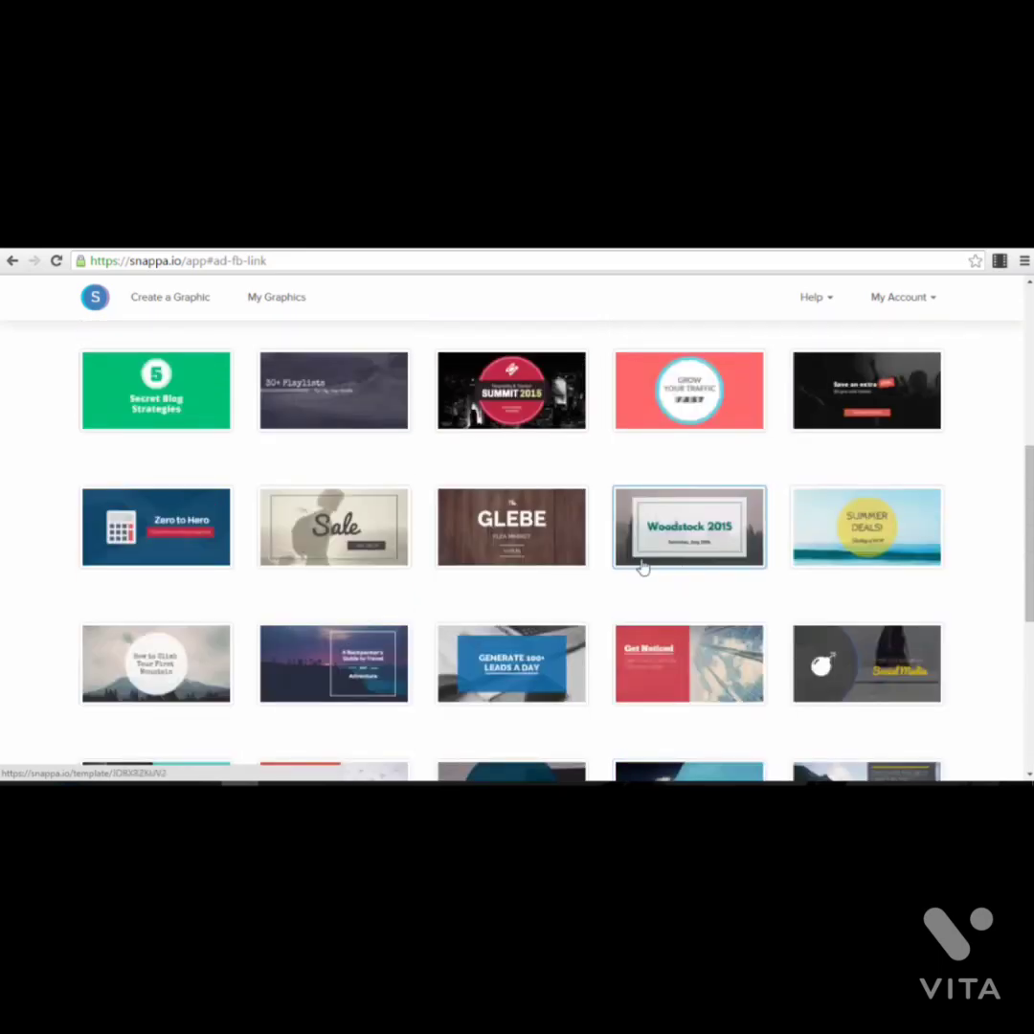
{"action": "scroll", "coordinate": [452, 585], "scroll_direction": "up", "scroll_amount": 2}
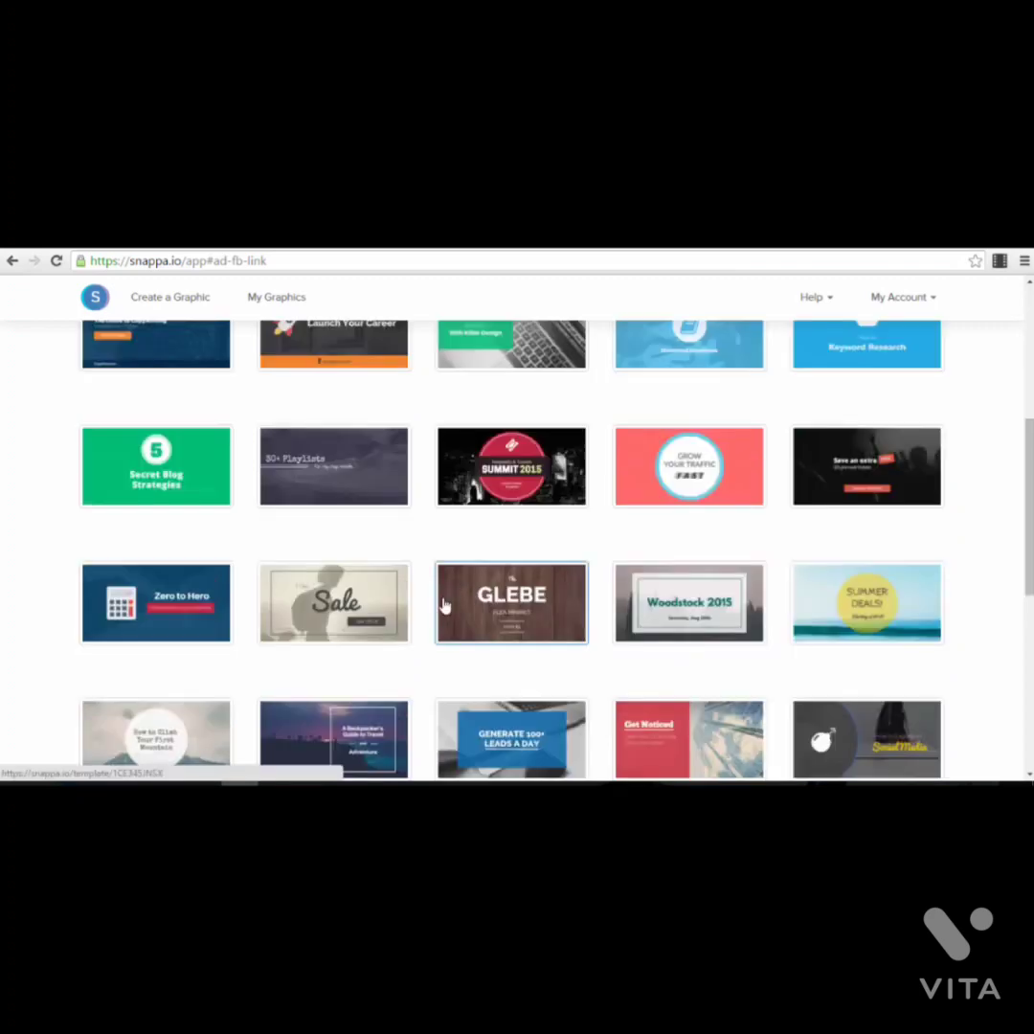
{"action": "scroll", "coordinate": [460, 603], "scroll_direction": "down", "scroll_amount": 1}
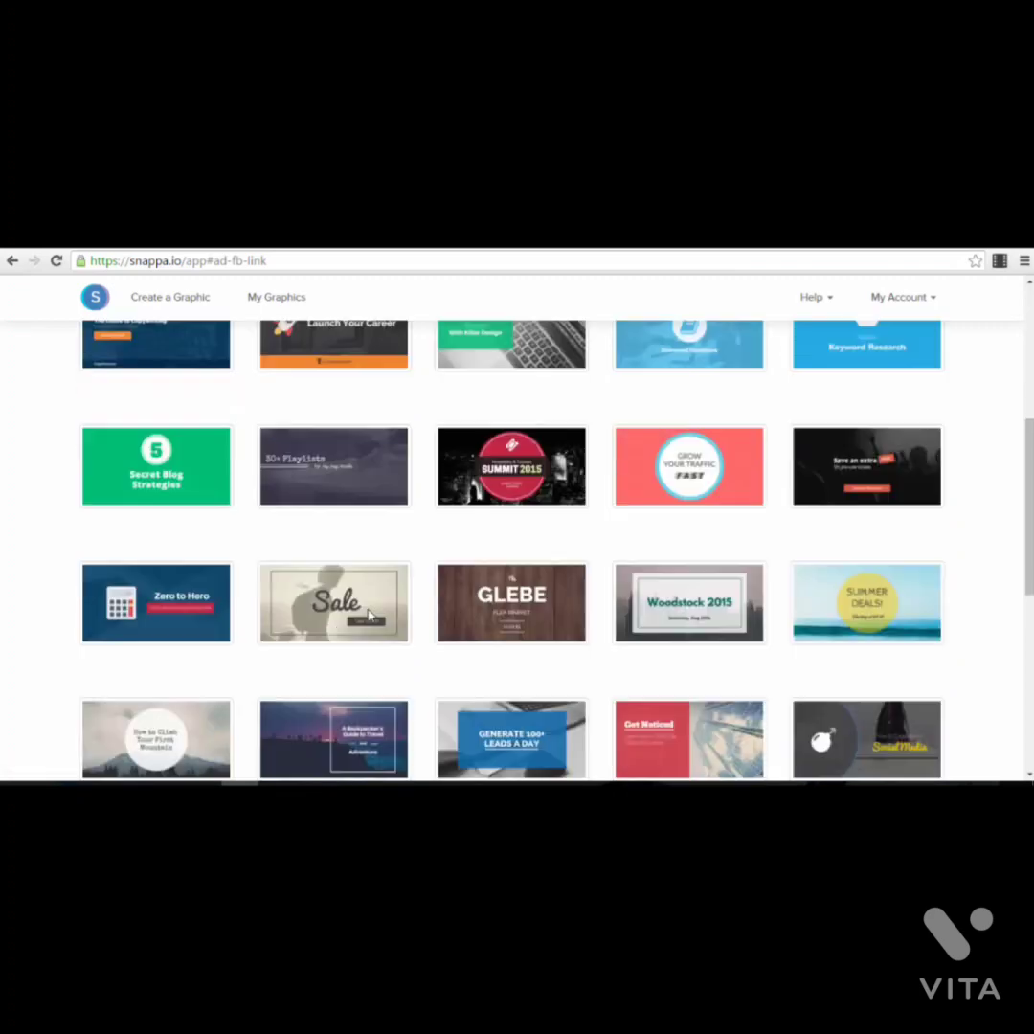
{"action": "left_click", "coordinate": [170, 593]}
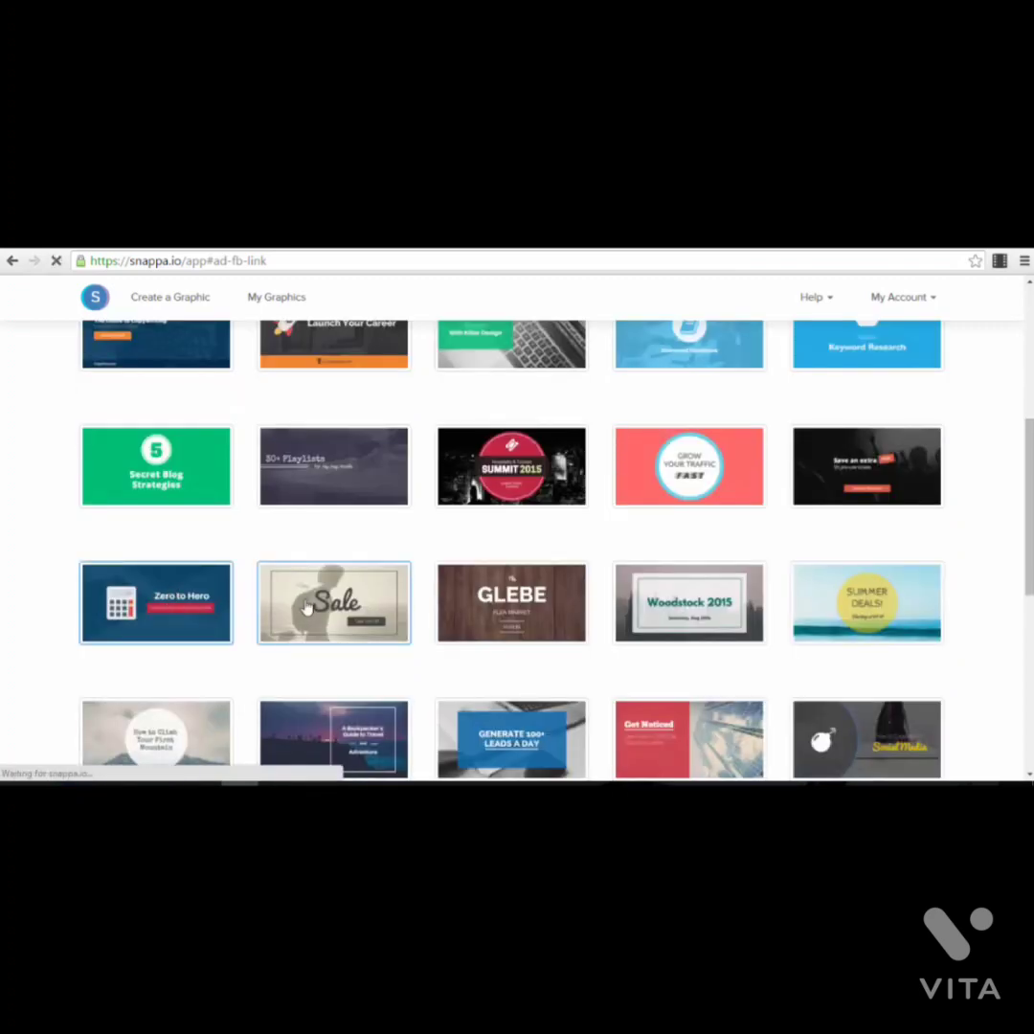
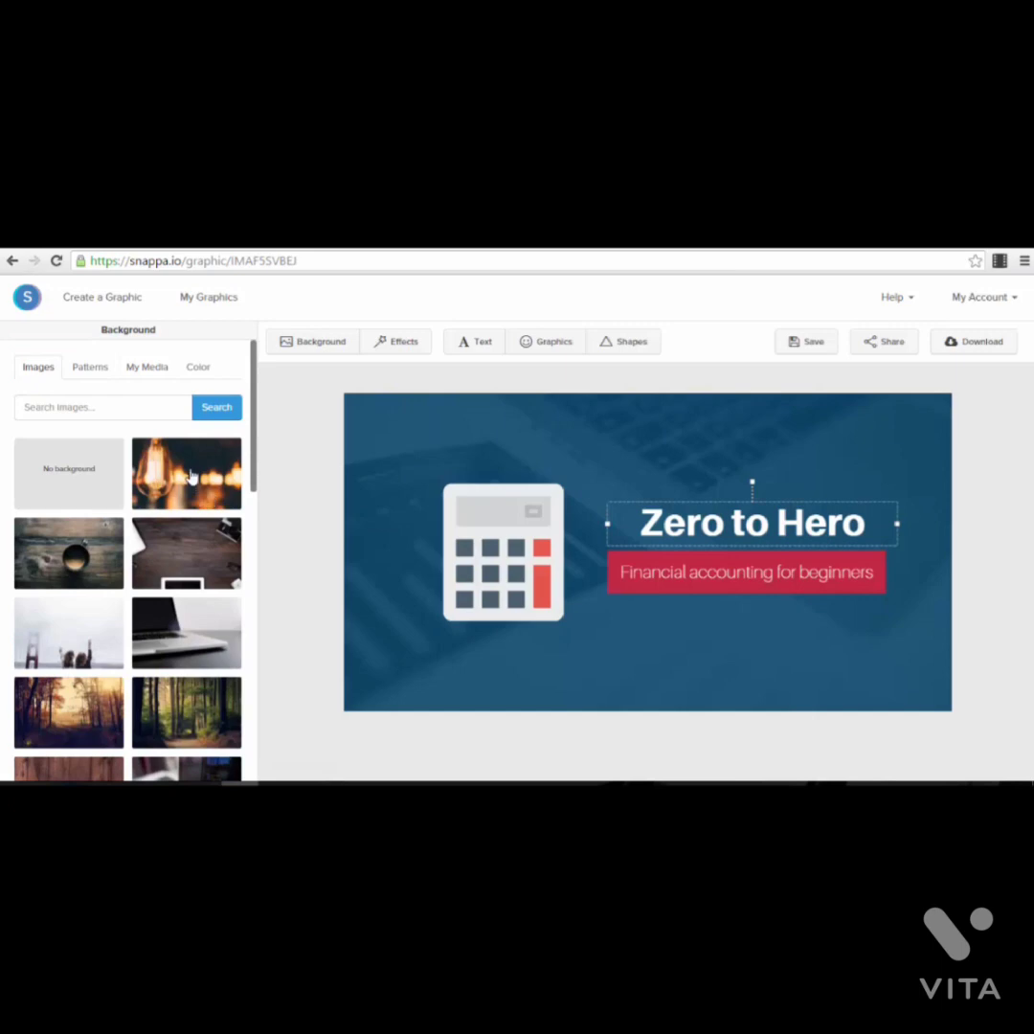
Step: Set the background to the blue-tinted coffee-cup photo after trying the lamp photo
{"action": "left_click", "coordinate": [192, 475]}
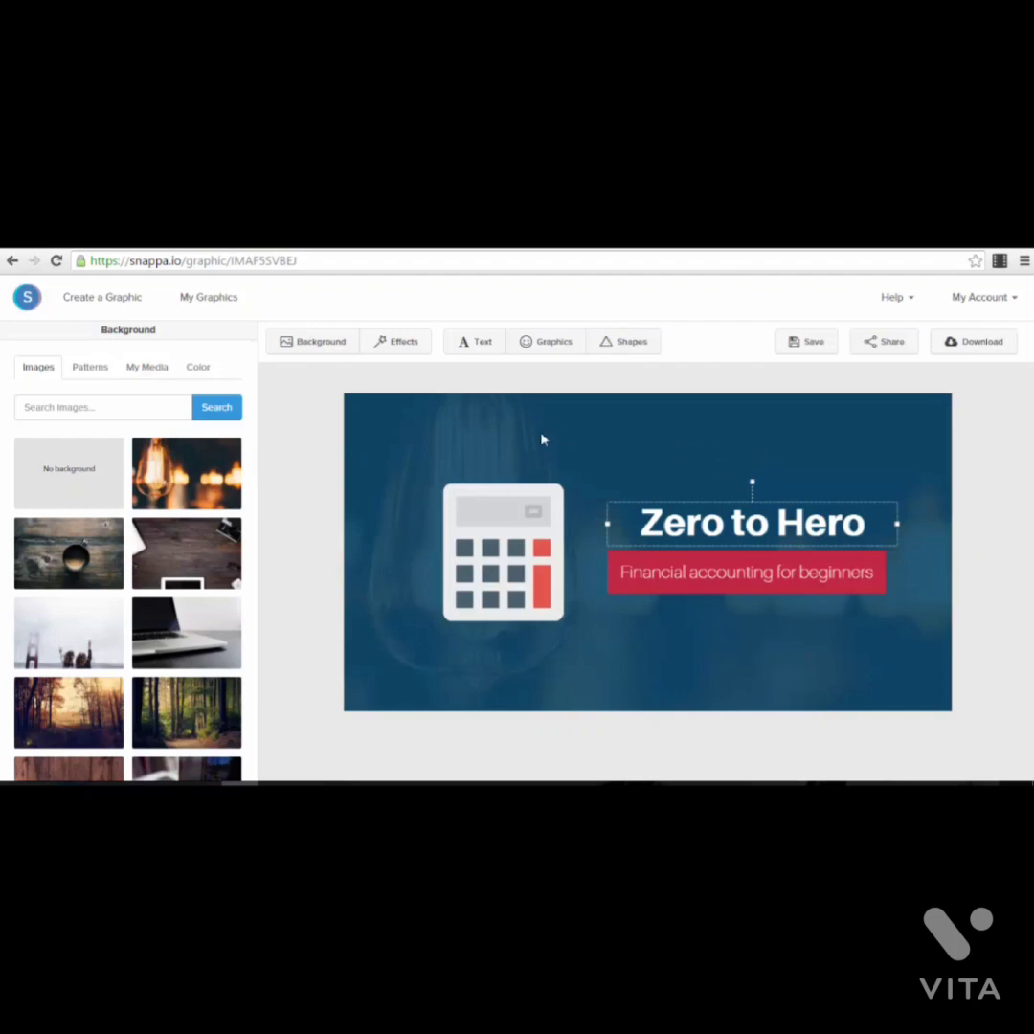
{"action": "scroll", "coordinate": [105, 517], "scroll_direction": "down", "scroll_amount": 1}
{"action": "left_click", "coordinate": [107, 506]}
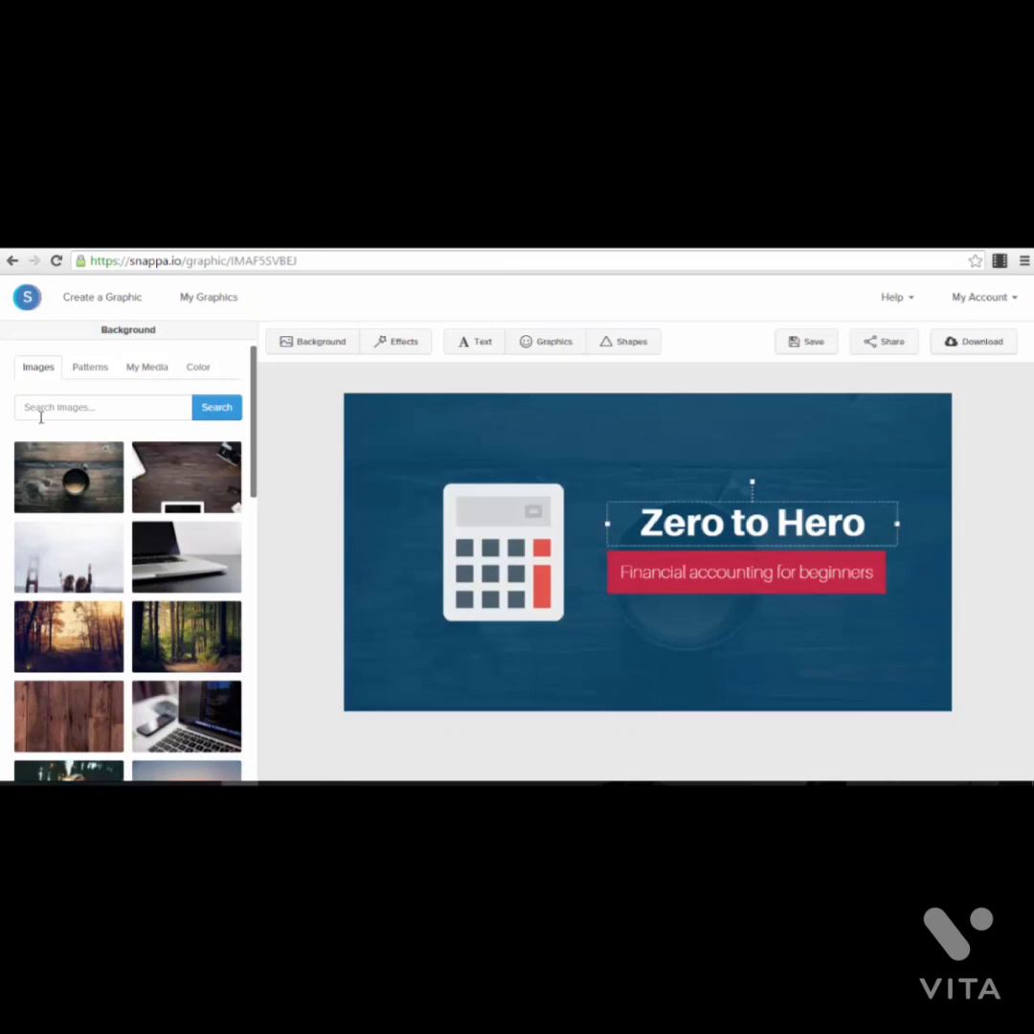
Step: Browse the background patterns, then deselect the title text on the canvas
{"action": "left_click", "coordinate": [86, 372]}
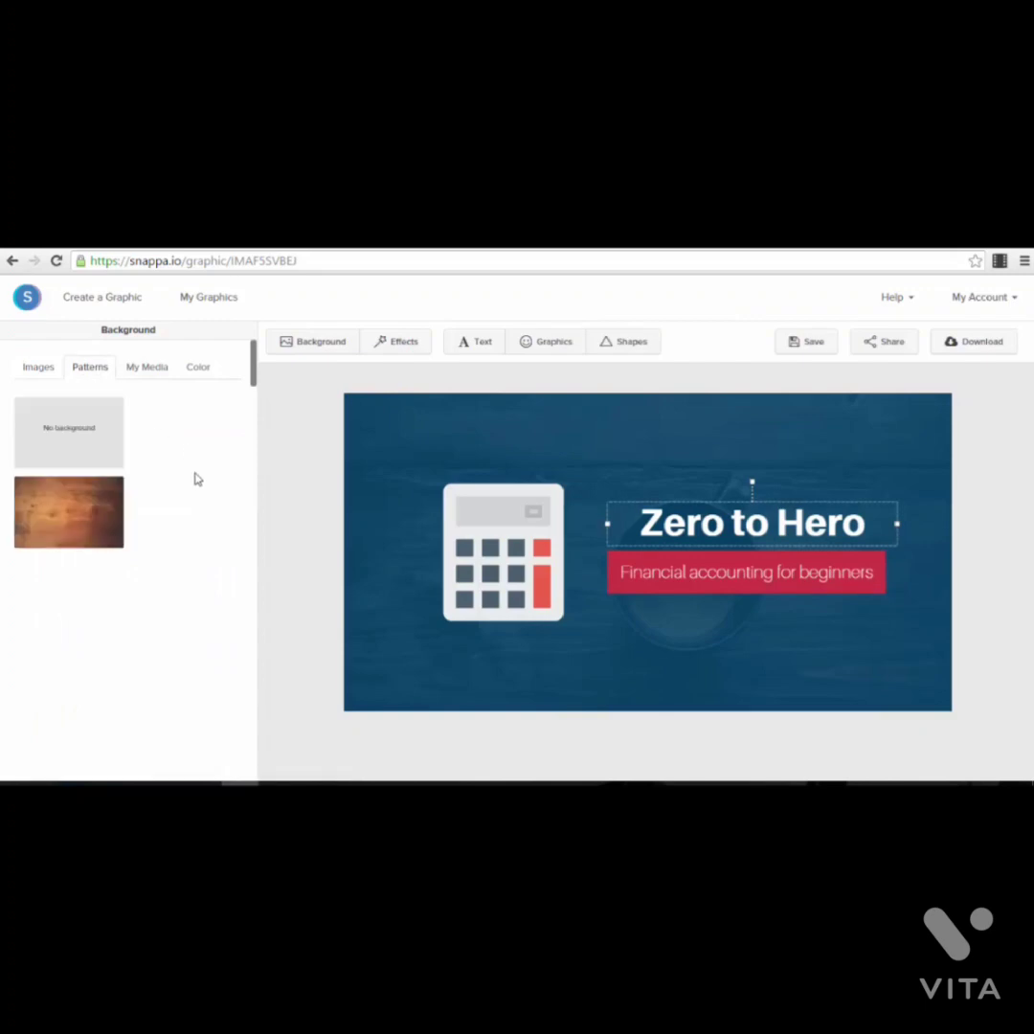
{"action": "scroll", "coordinate": [203, 510], "scroll_direction": "down", "scroll_amount": 1}
{"action": "scroll", "coordinate": [203, 510], "scroll_direction": "down", "scroll_amount": 15}
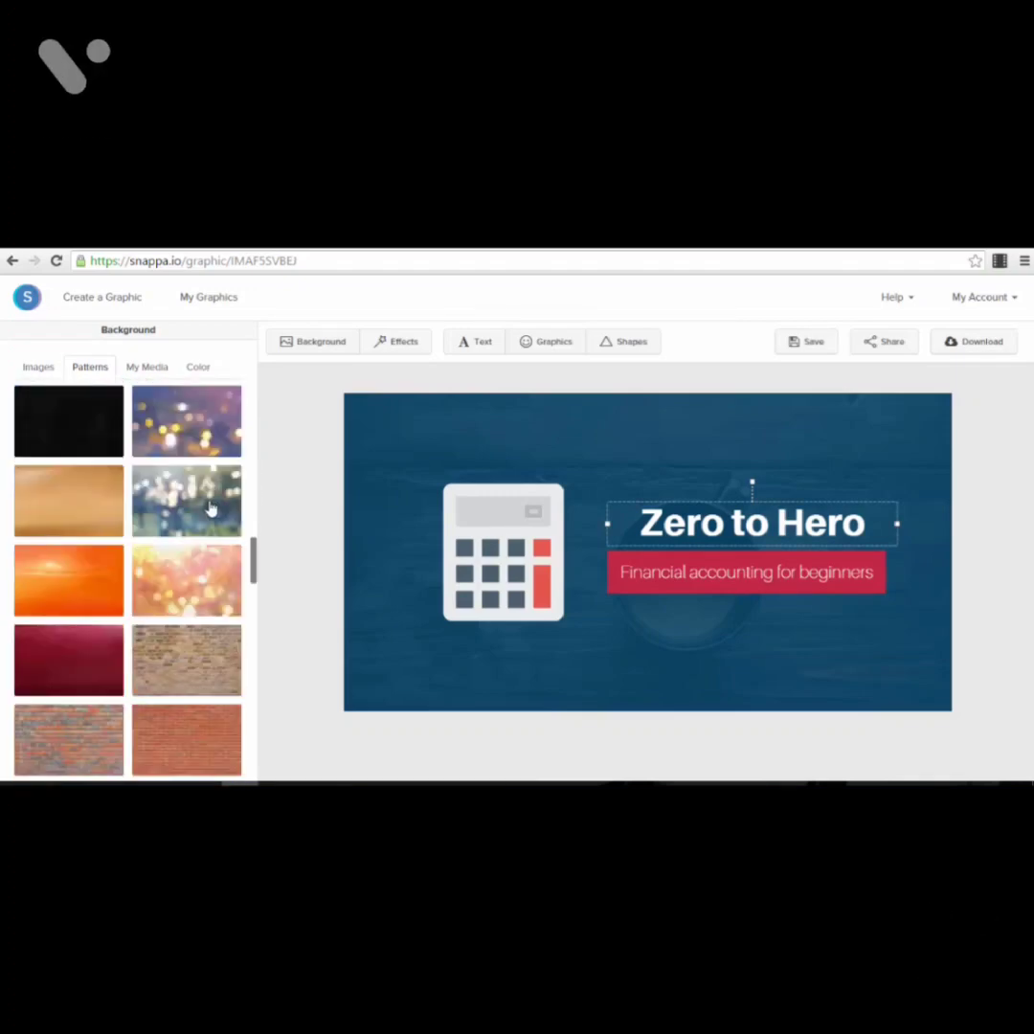
{"action": "scroll", "coordinate": [212, 508], "scroll_direction": "down", "scroll_amount": 3}
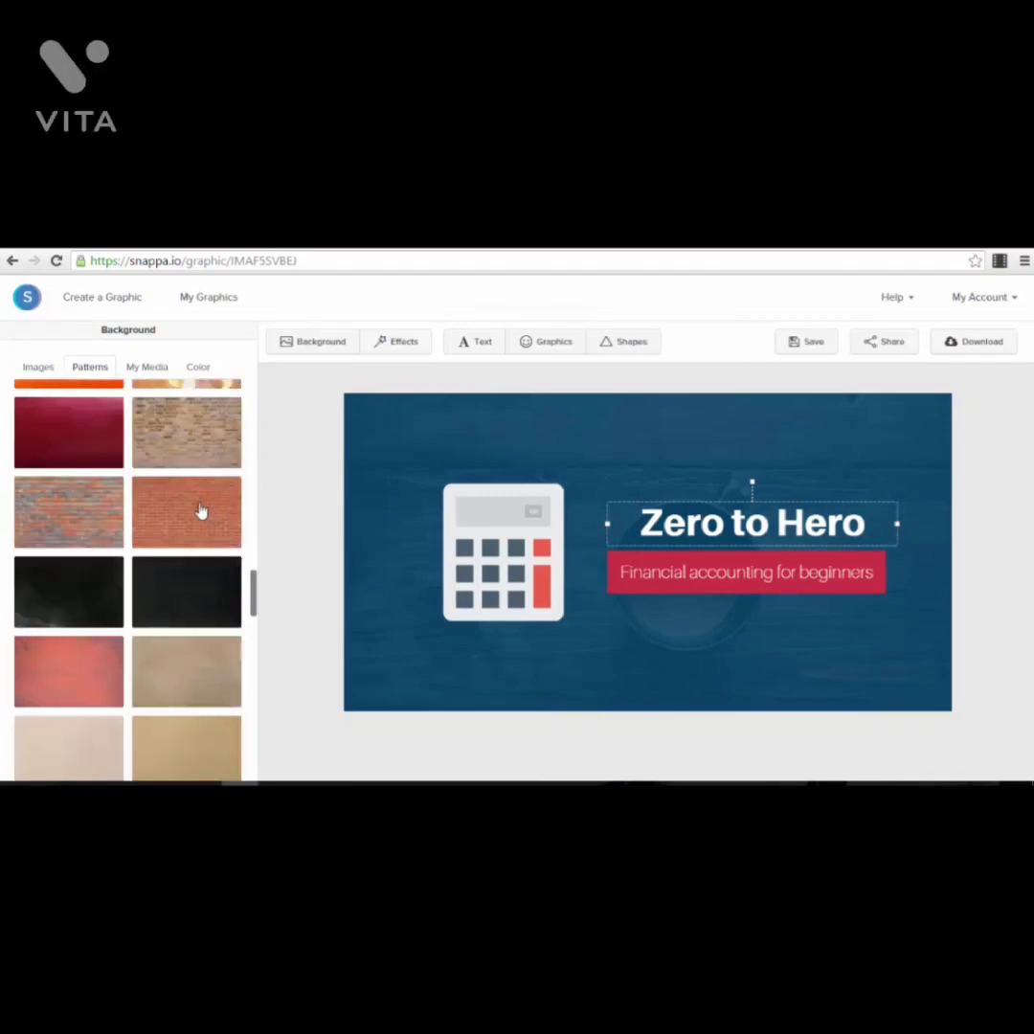
{"action": "scroll", "coordinate": [201, 512], "scroll_direction": "up", "scroll_amount": 10}
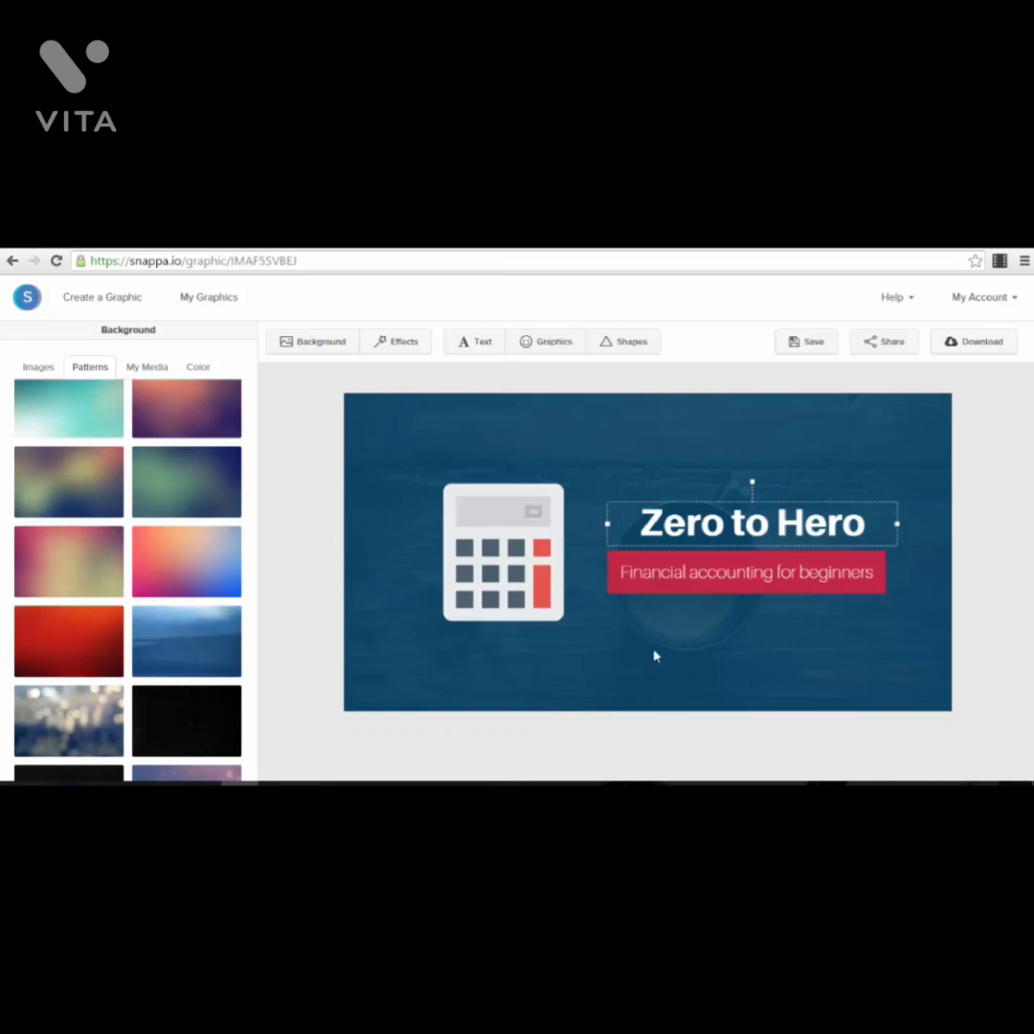
{"action": "left_click", "coordinate": [418, 440]}
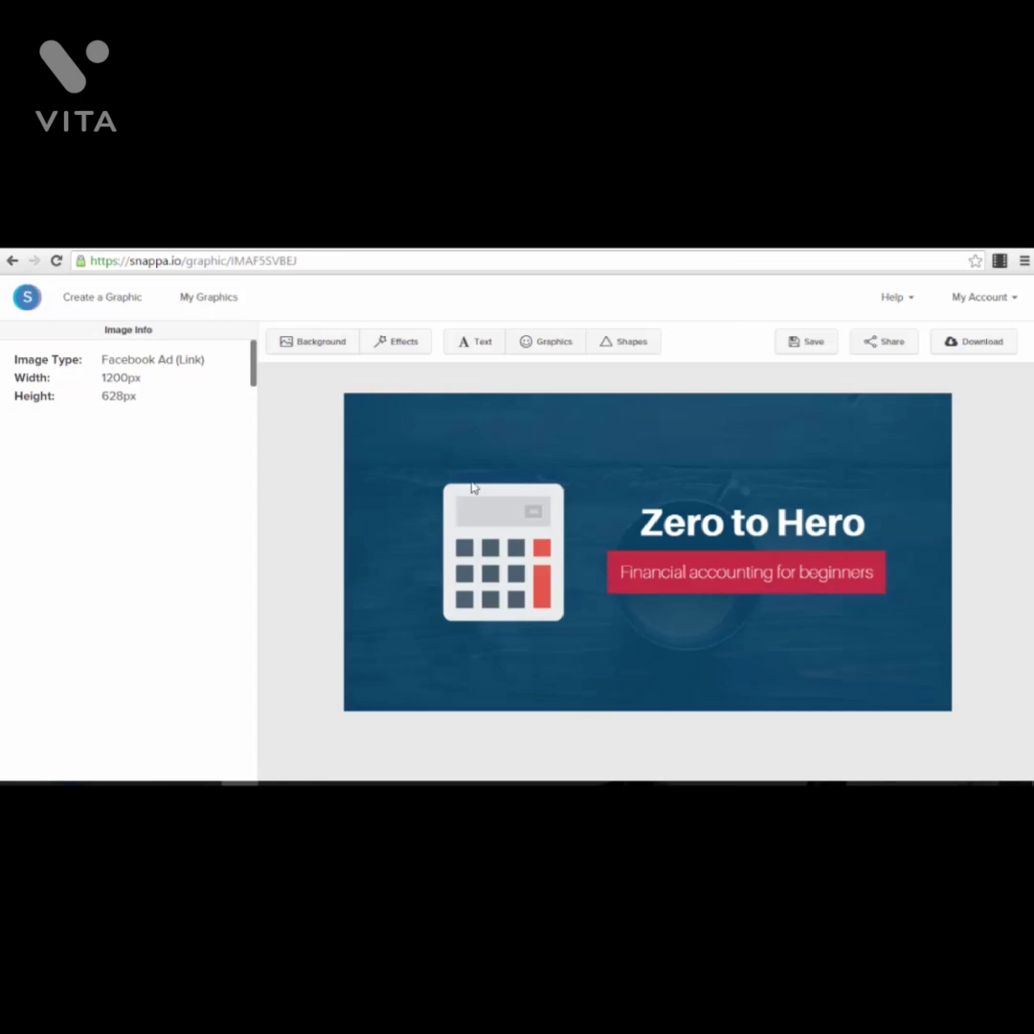
Step: Look over the background Patterns and Color options, then bring up the Graphics library
{"action": "left_click", "coordinate": [321, 347]}
{"action": "scroll", "coordinate": [159, 467], "scroll_direction": "down", "scroll_amount": 3}
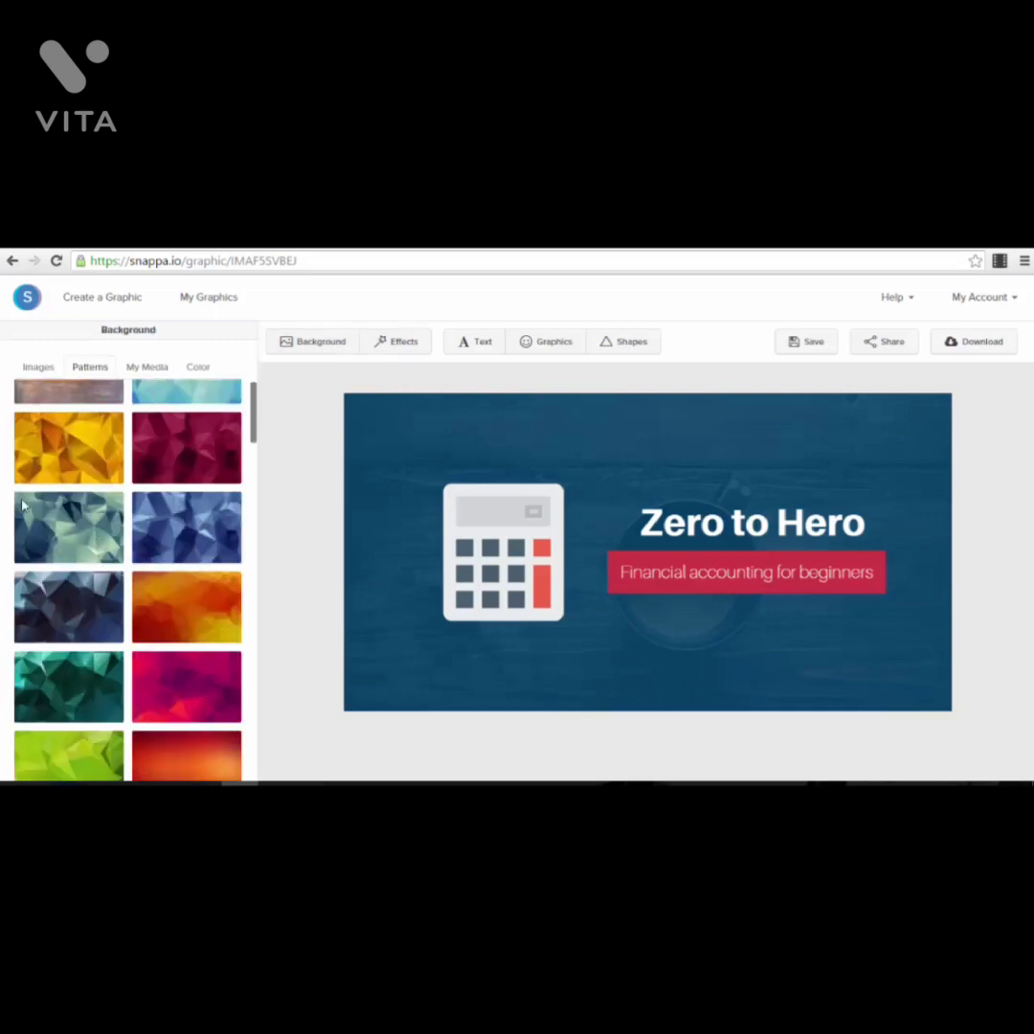
{"action": "left_click", "coordinate": [197, 366]}
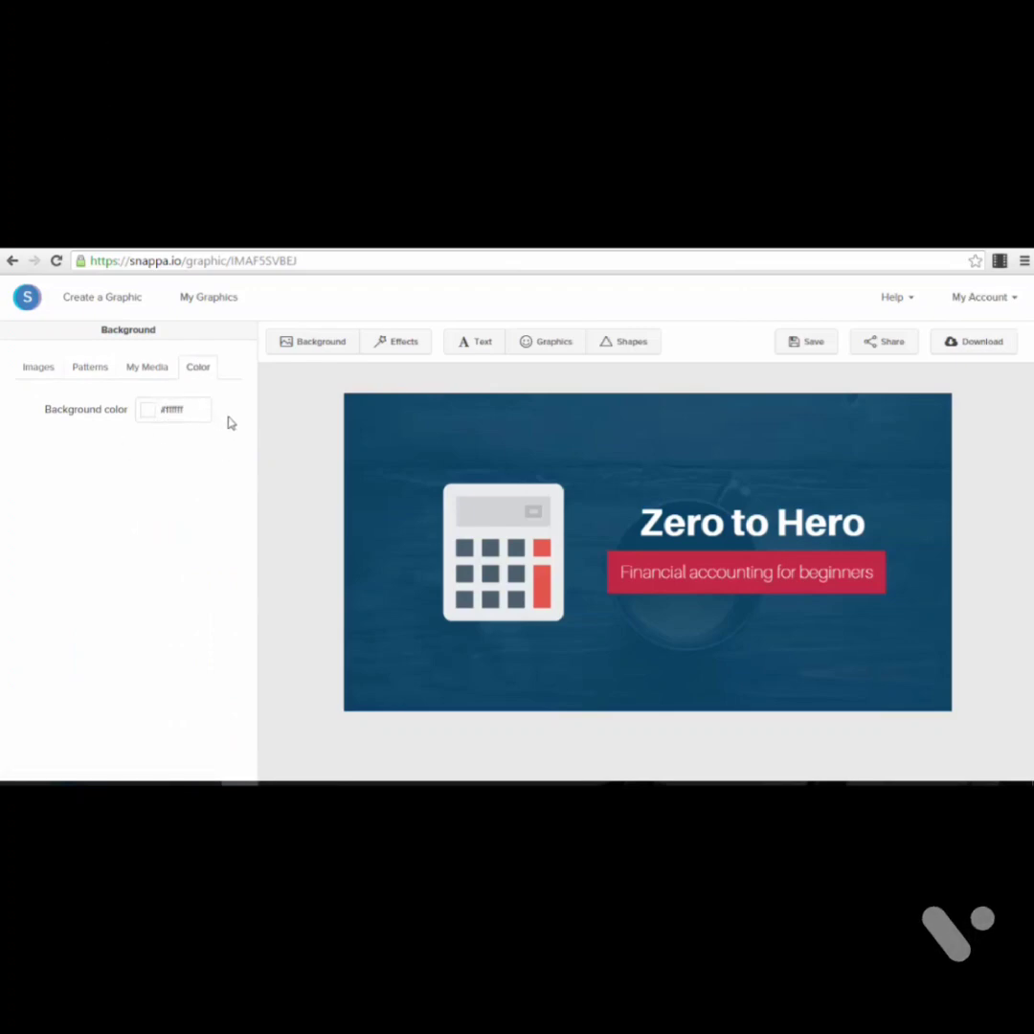
{"action": "left_click", "coordinate": [538, 343]}
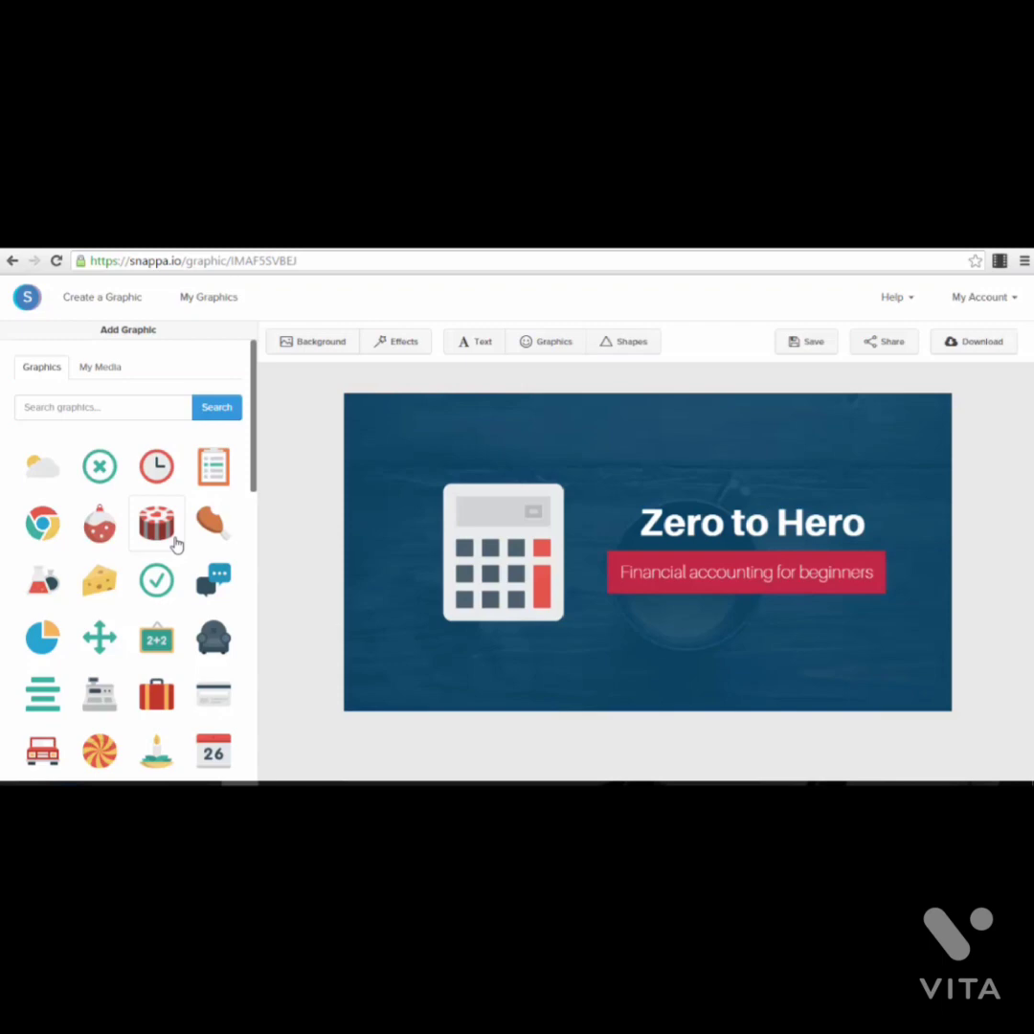
Step: Delete the calculator graphic from the design
{"action": "left_click", "coordinate": [528, 515]}
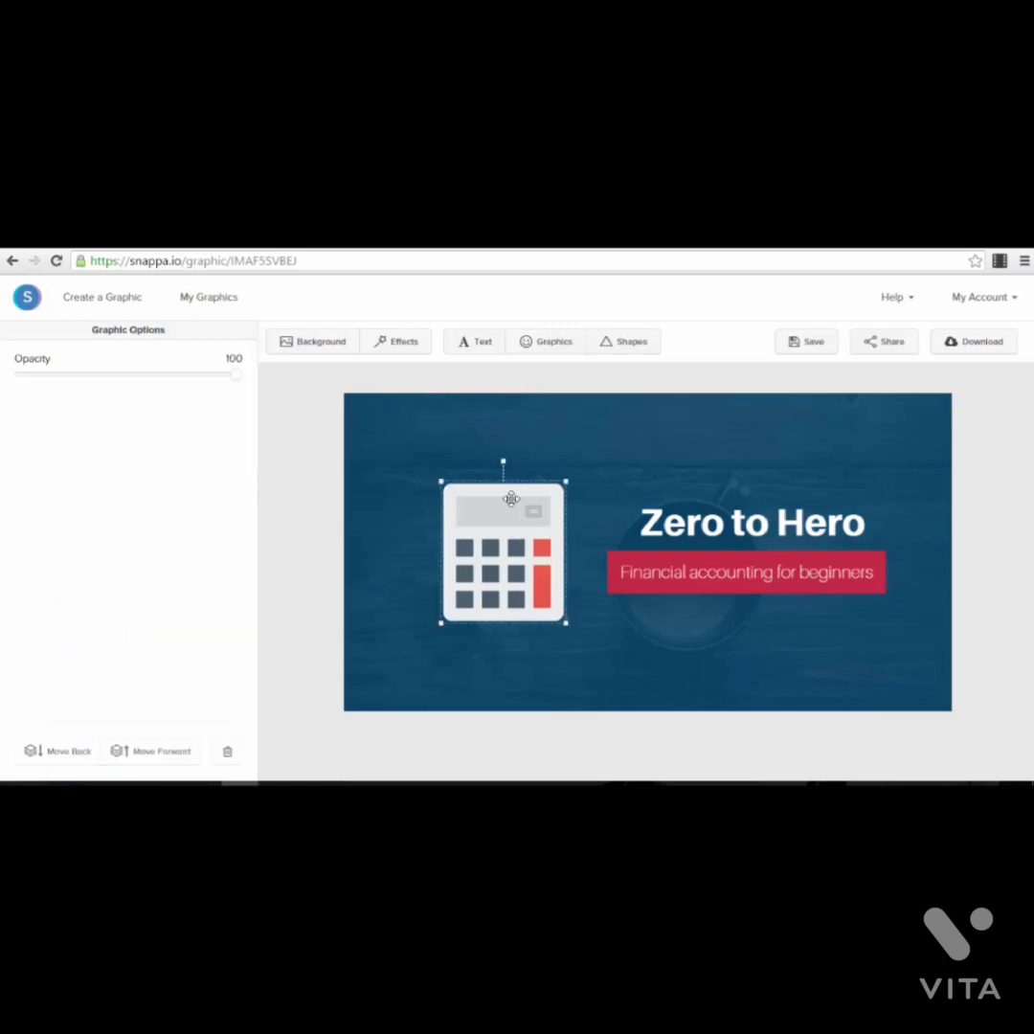
{"action": "left_click", "coordinate": [554, 345]}
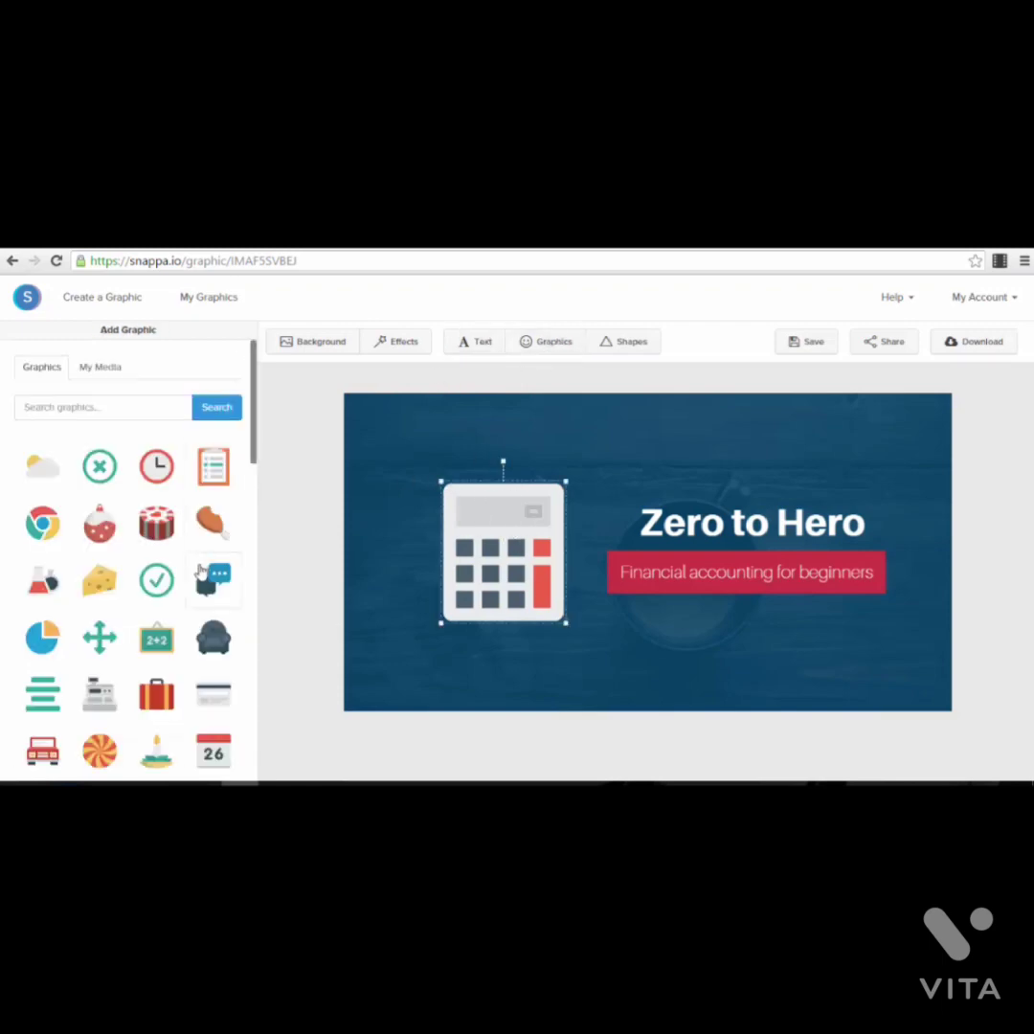
{"action": "scroll", "coordinate": [196, 574], "scroll_direction": "down", "scroll_amount": 5}
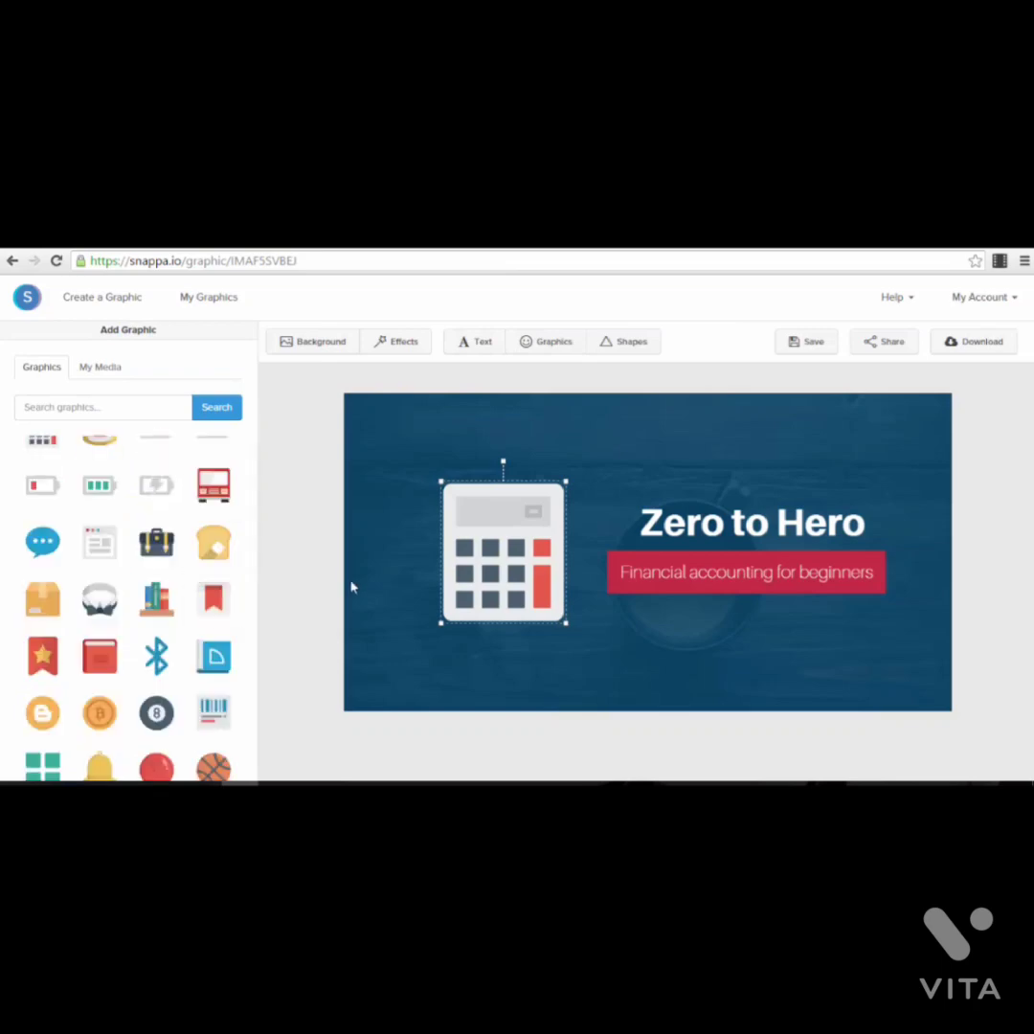
{"action": "key", "text": "Delete"}
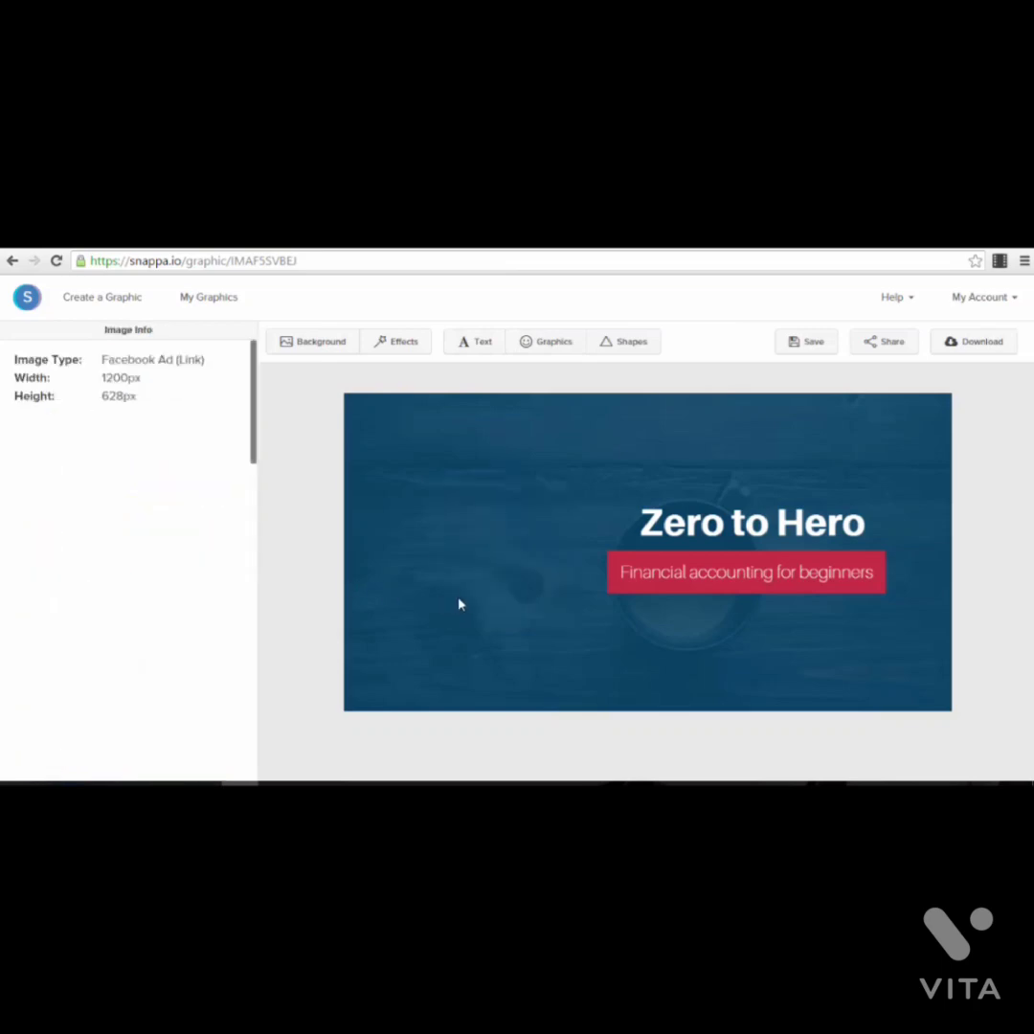
Step: Add the '26' calendar graphic and enlarge it left of the Zero to Hero title
{"action": "left_click", "coordinate": [526, 341]}
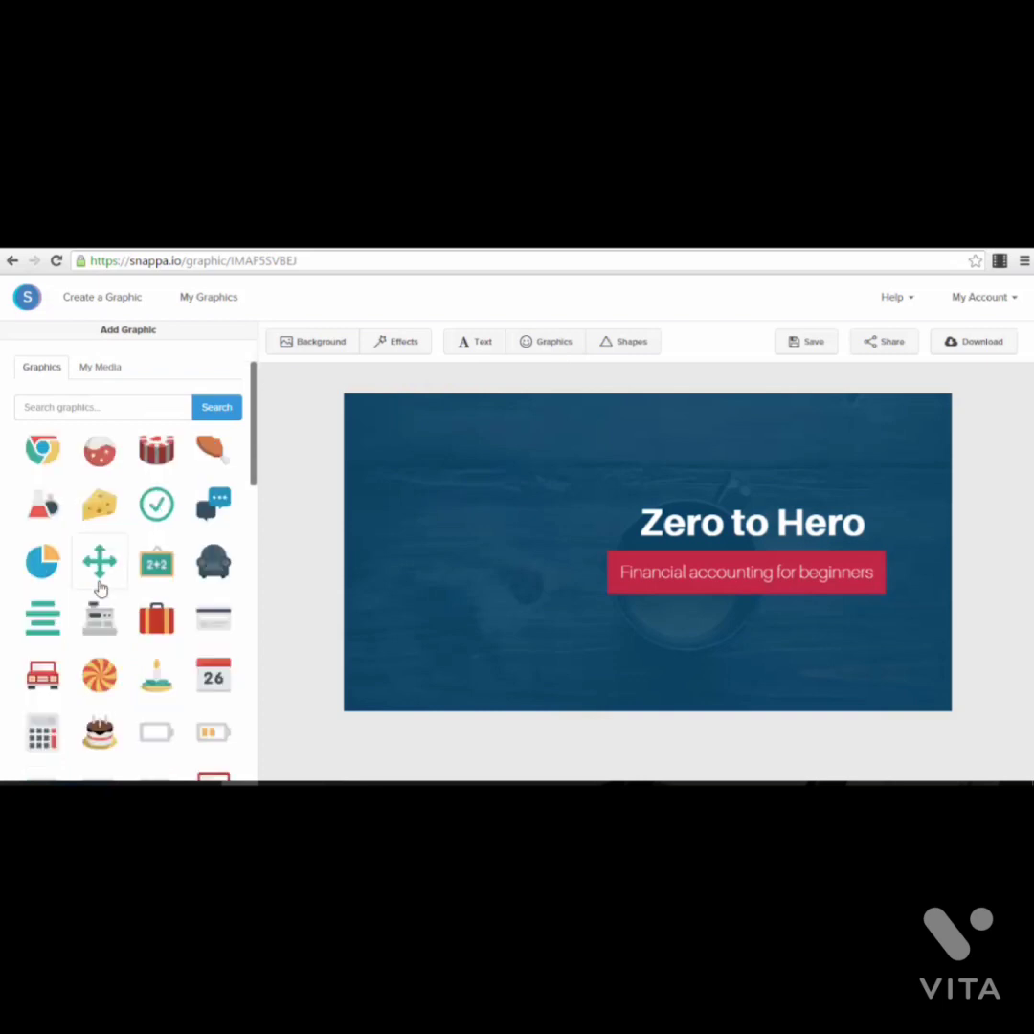
{"action": "scroll", "coordinate": [144, 603], "scroll_direction": "down", "scroll_amount": 1}
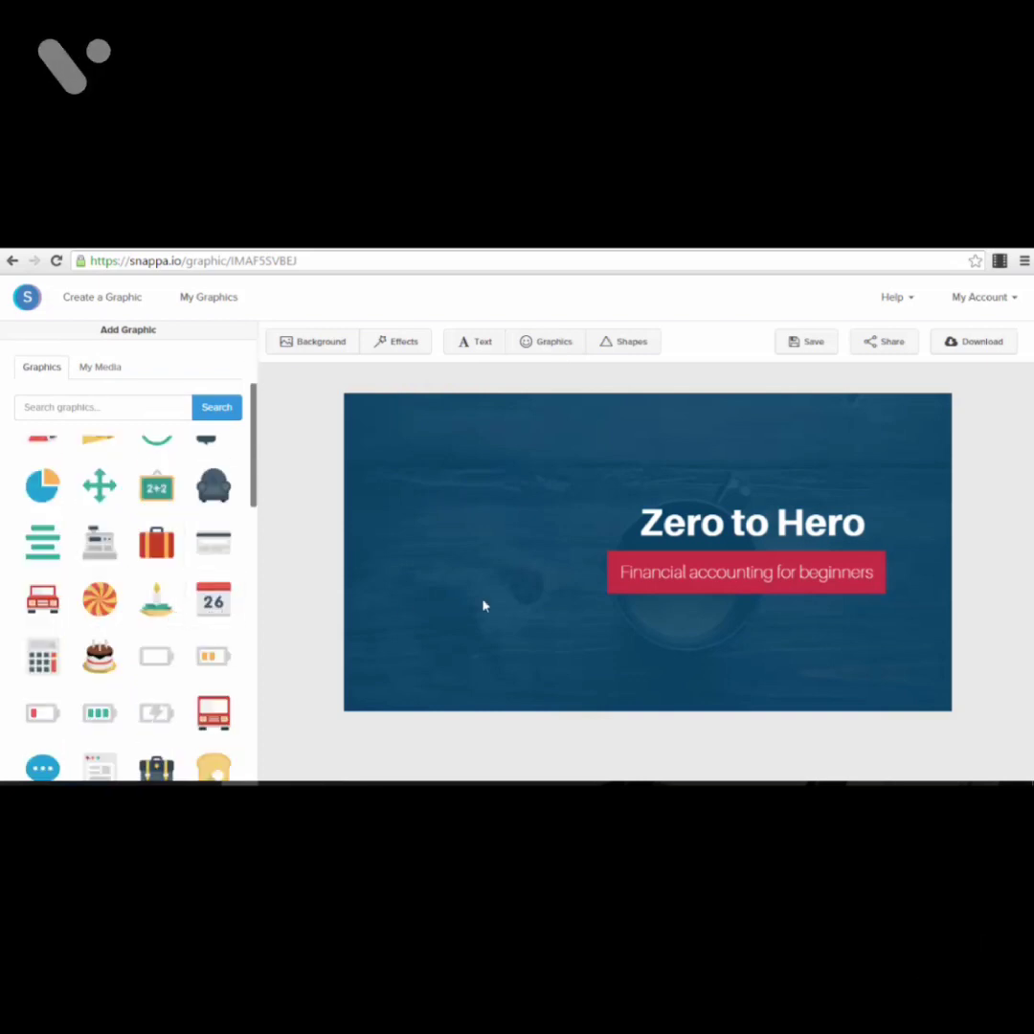
{"action": "left_click_drag", "start_coordinate": [215, 609], "coordinate": [565, 617]}
{"action": "left_click_drag", "start_coordinate": [533, 592], "coordinate": [519, 572]}
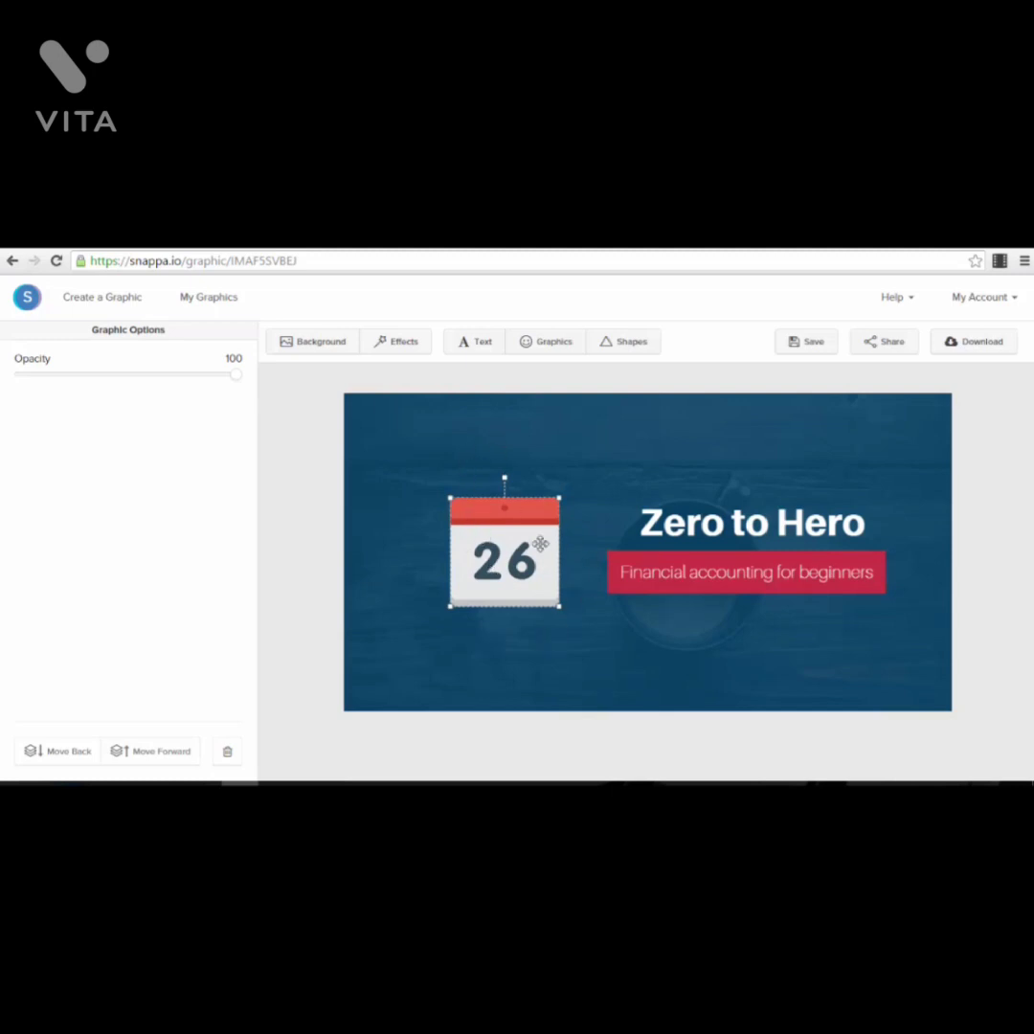
Step: Scroll through the full Graphics icon grid, then bring up the Shapes collection
{"action": "left_click", "coordinate": [537, 354]}
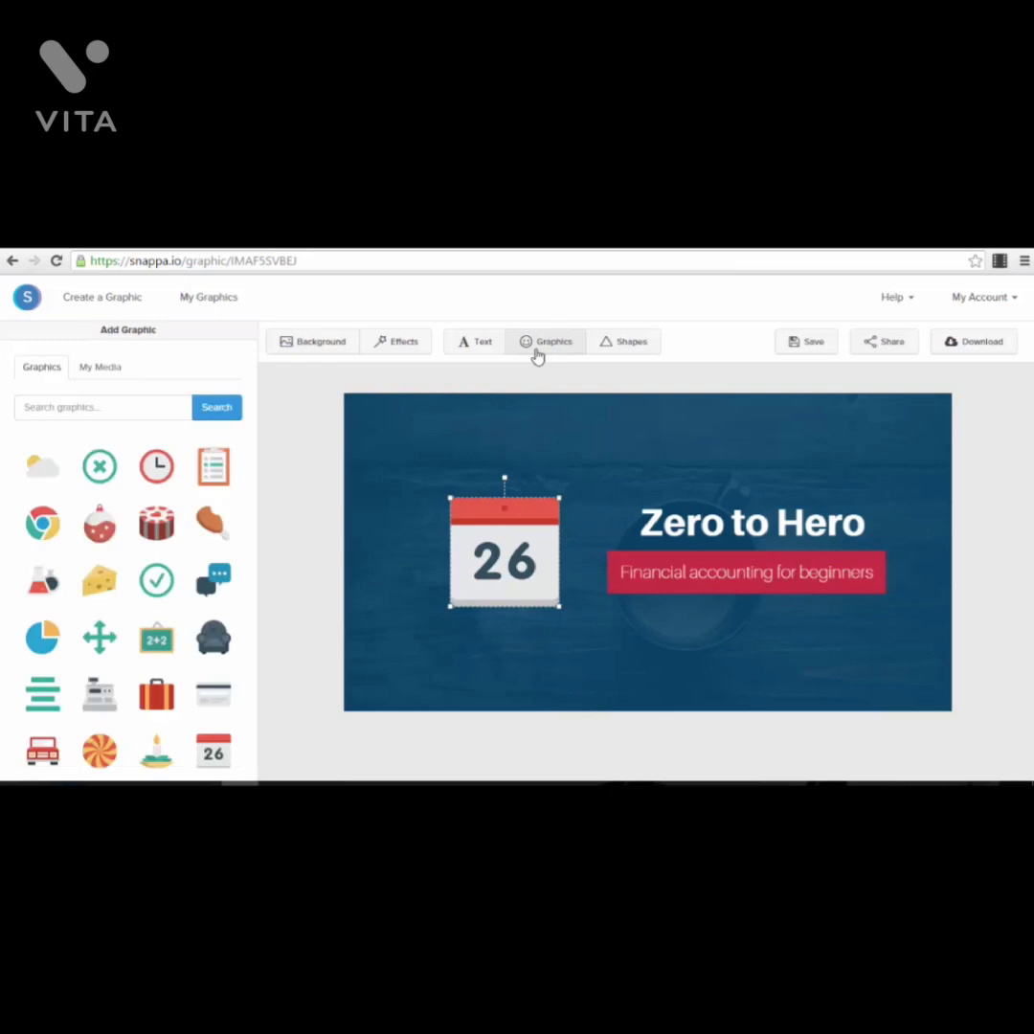
{"action": "scroll", "coordinate": [180, 639], "scroll_direction": "down", "scroll_amount": 1}
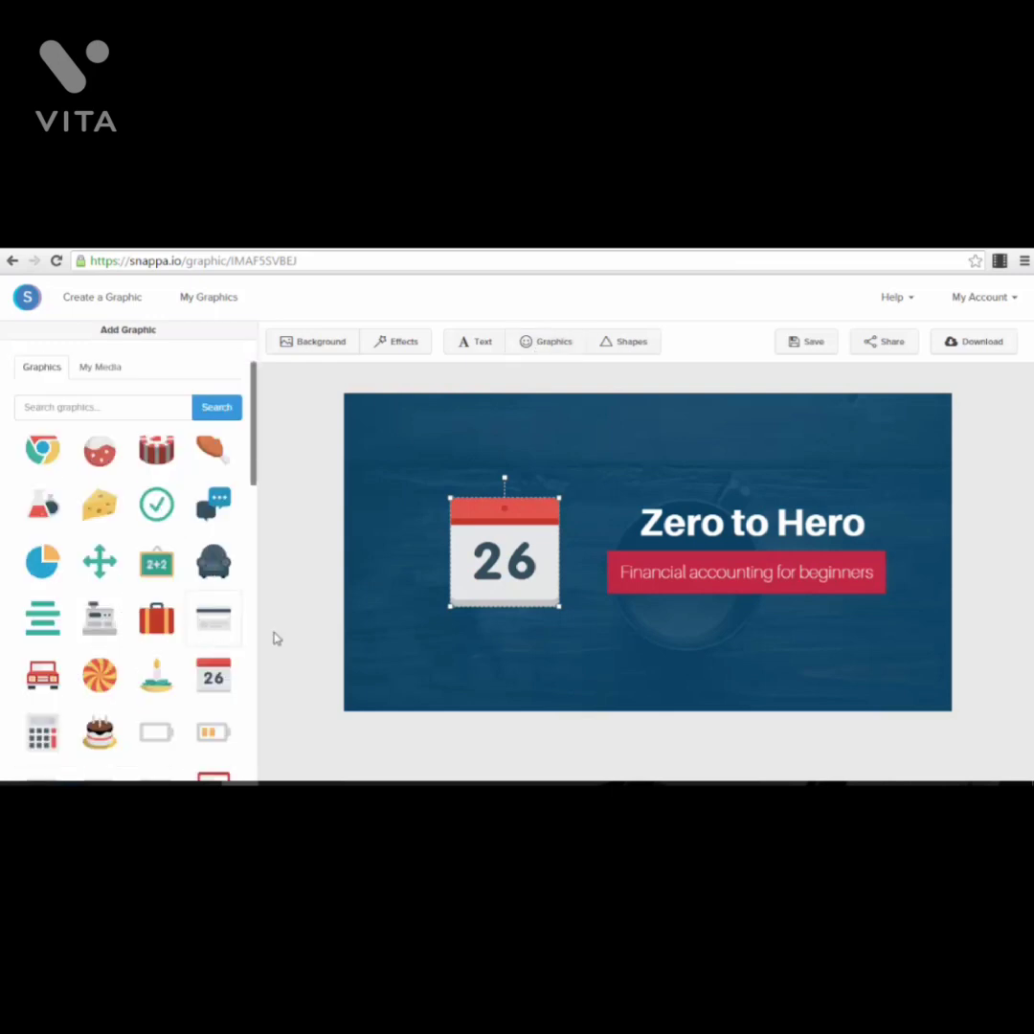
{"action": "scroll", "coordinate": [229, 648], "scroll_direction": "down", "scroll_amount": 3}
{"action": "scroll", "coordinate": [190, 597], "scroll_direction": "down", "scroll_amount": 3}
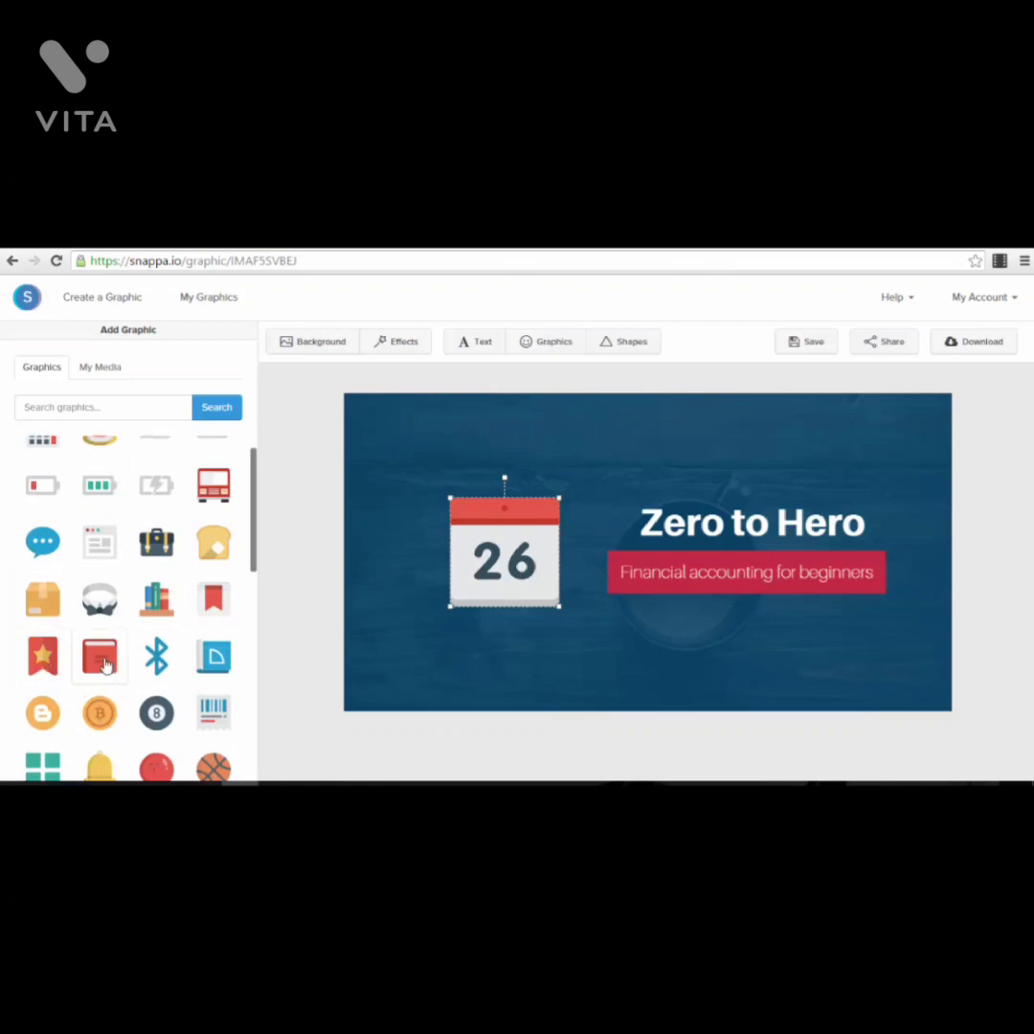
{"action": "scroll", "coordinate": [107, 662], "scroll_direction": "down", "scroll_amount": 3}
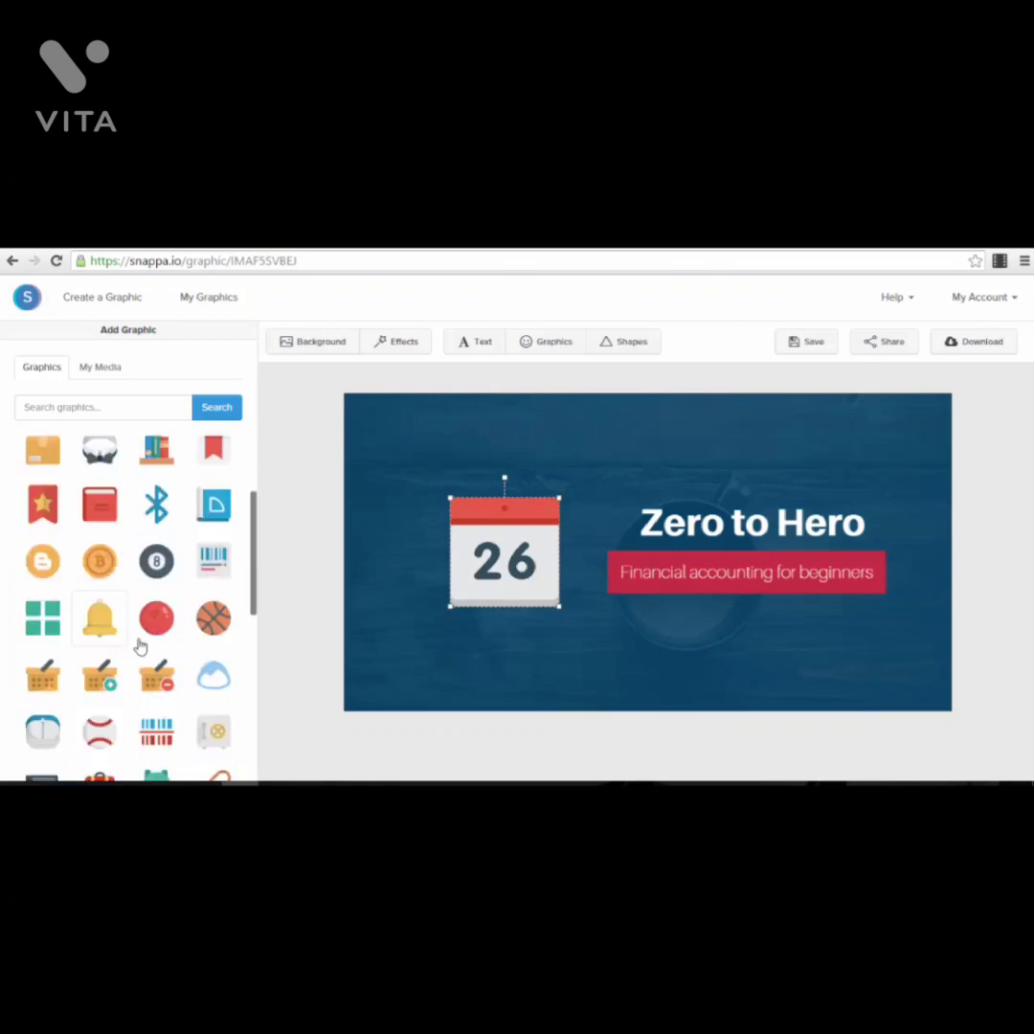
{"action": "scroll", "coordinate": [134, 650], "scroll_direction": "down", "scroll_amount": 3}
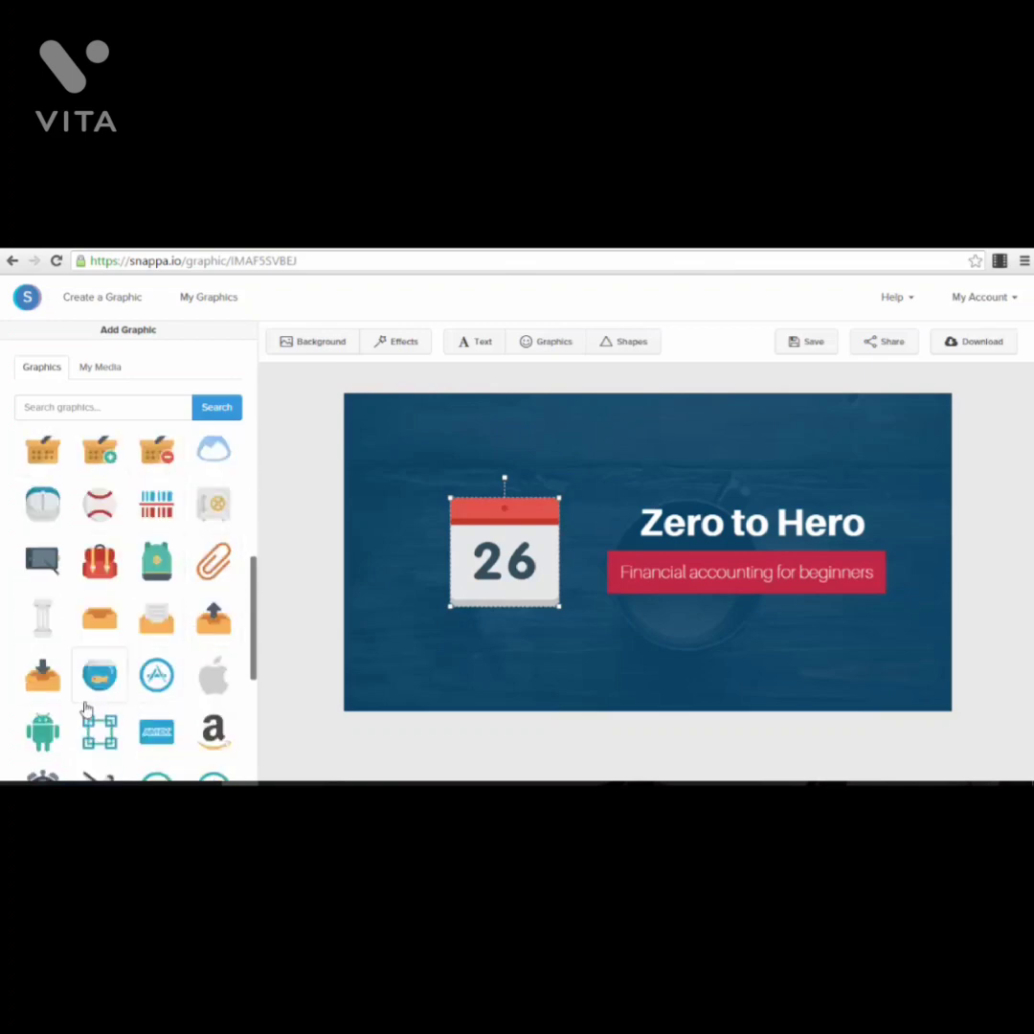
{"action": "scroll", "coordinate": [153, 644], "scroll_direction": "down", "scroll_amount": 4}
{"action": "scroll", "coordinate": [144, 632], "scroll_direction": "down", "scroll_amount": 2}
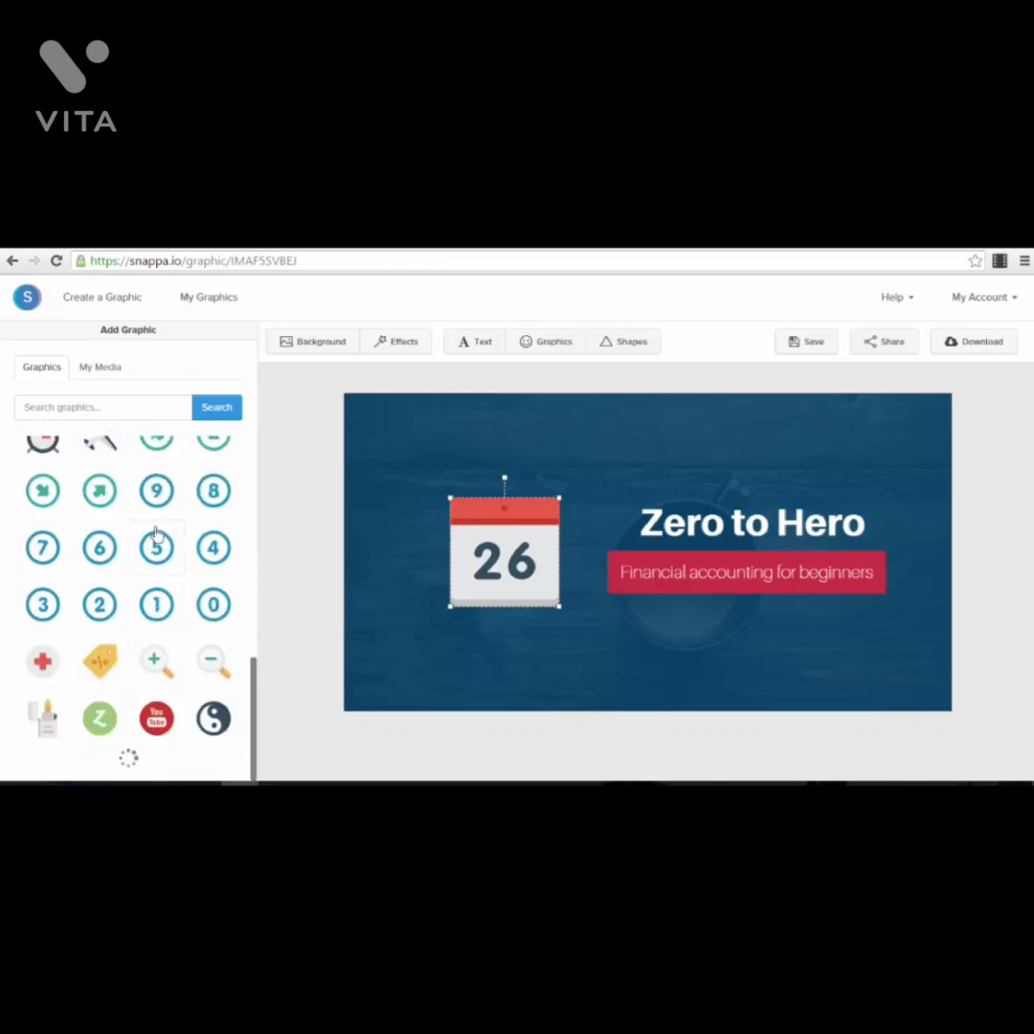
{"action": "scroll", "coordinate": [153, 637], "scroll_direction": "down", "scroll_amount": 3}
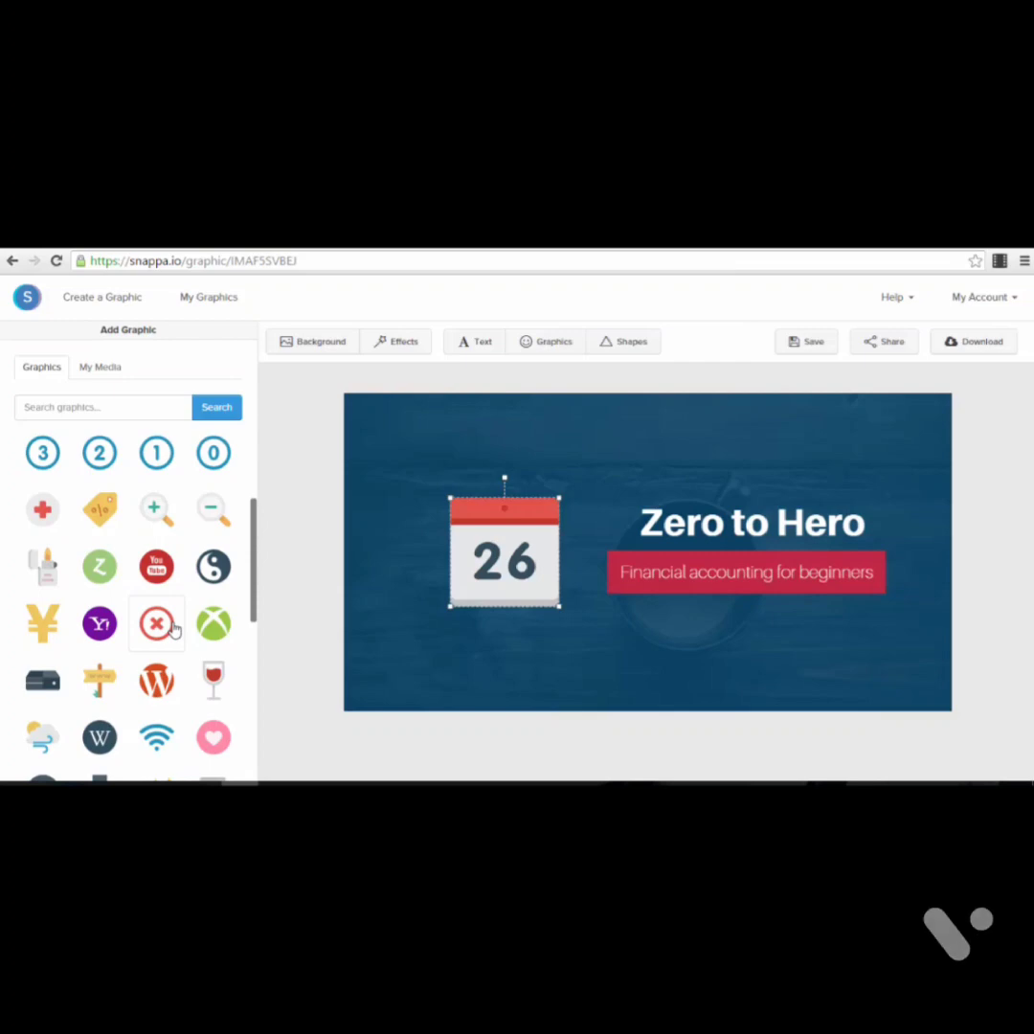
{"action": "scroll", "coordinate": [123, 594], "scroll_direction": "down", "scroll_amount": 3}
{"action": "scroll", "coordinate": [119, 546], "scroll_direction": "down", "scroll_amount": 1}
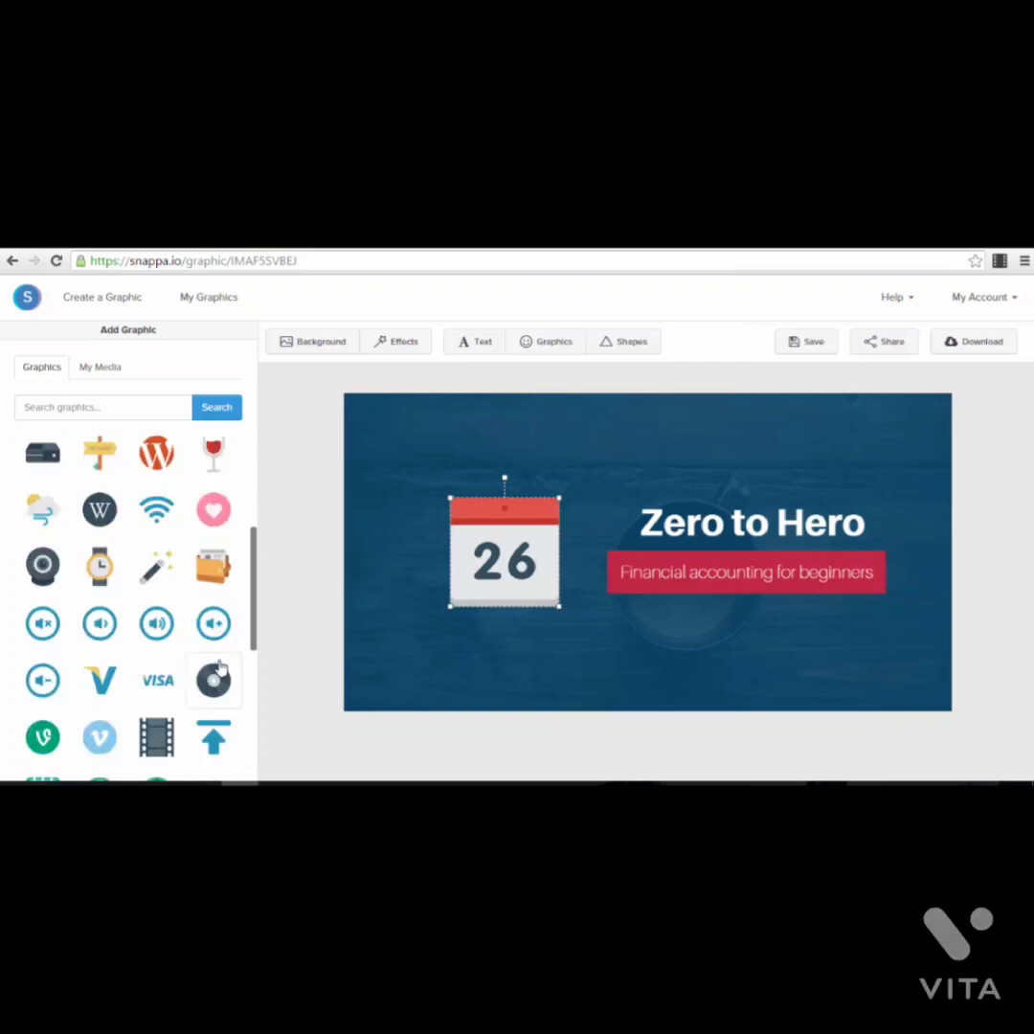
{"action": "scroll", "coordinate": [187, 532], "scroll_direction": "down", "scroll_amount": 3}
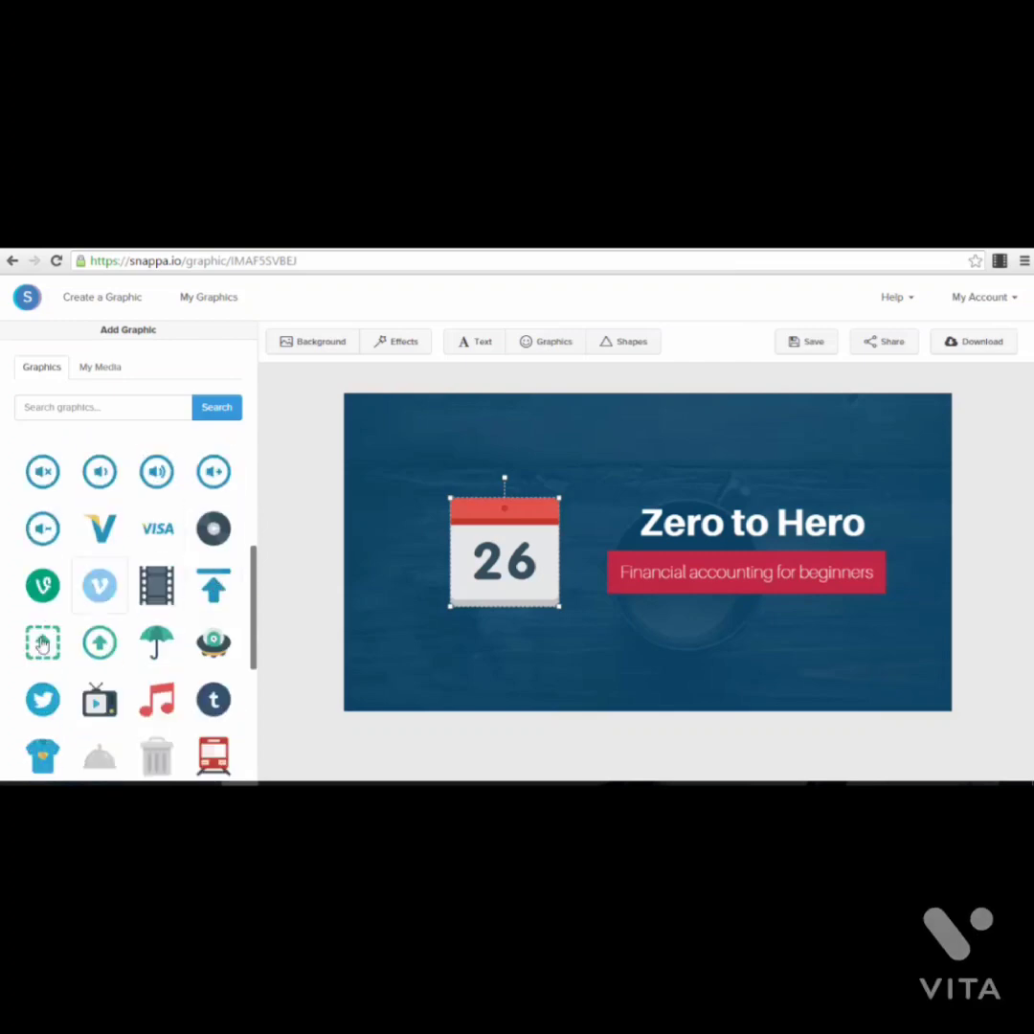
{"action": "scroll", "coordinate": [208, 682], "scroll_direction": "down", "scroll_amount": 4}
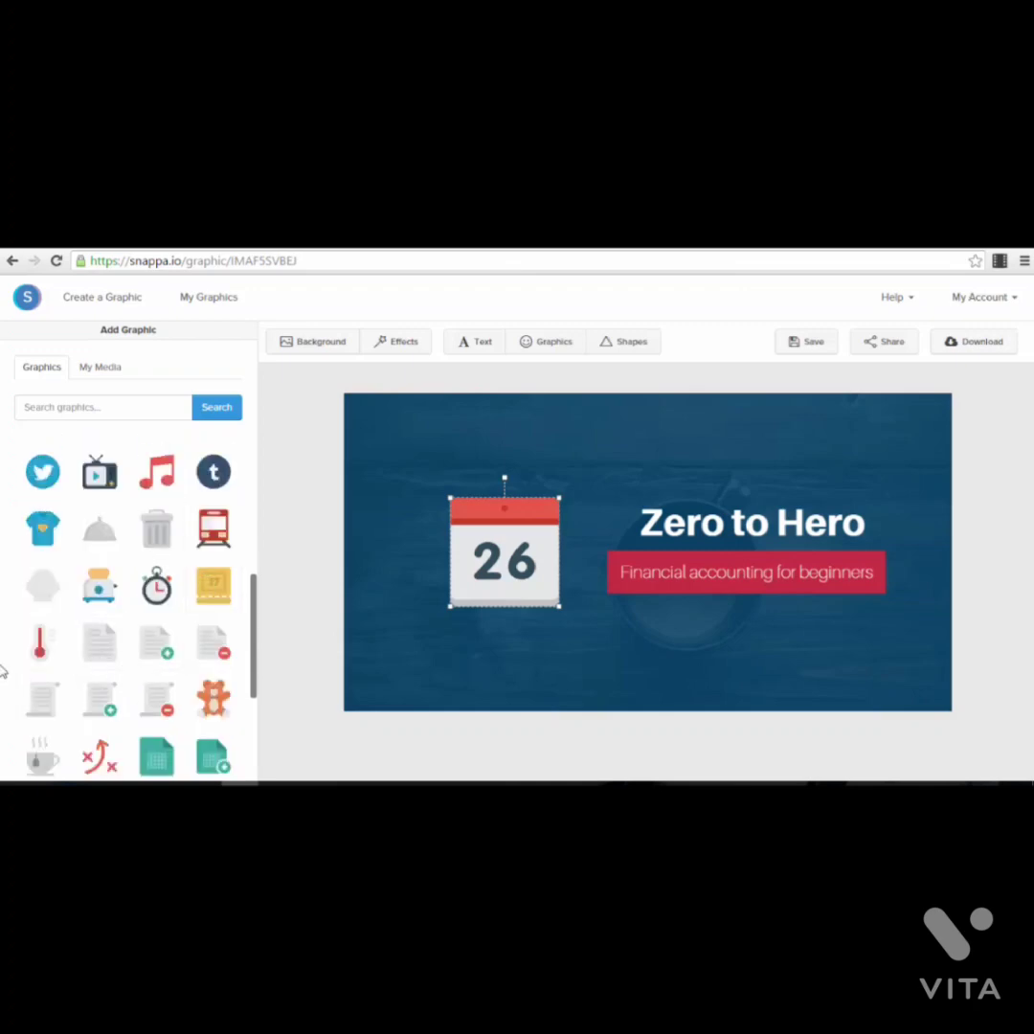
{"action": "scroll", "coordinate": [213, 670], "scroll_direction": "down", "scroll_amount": 4}
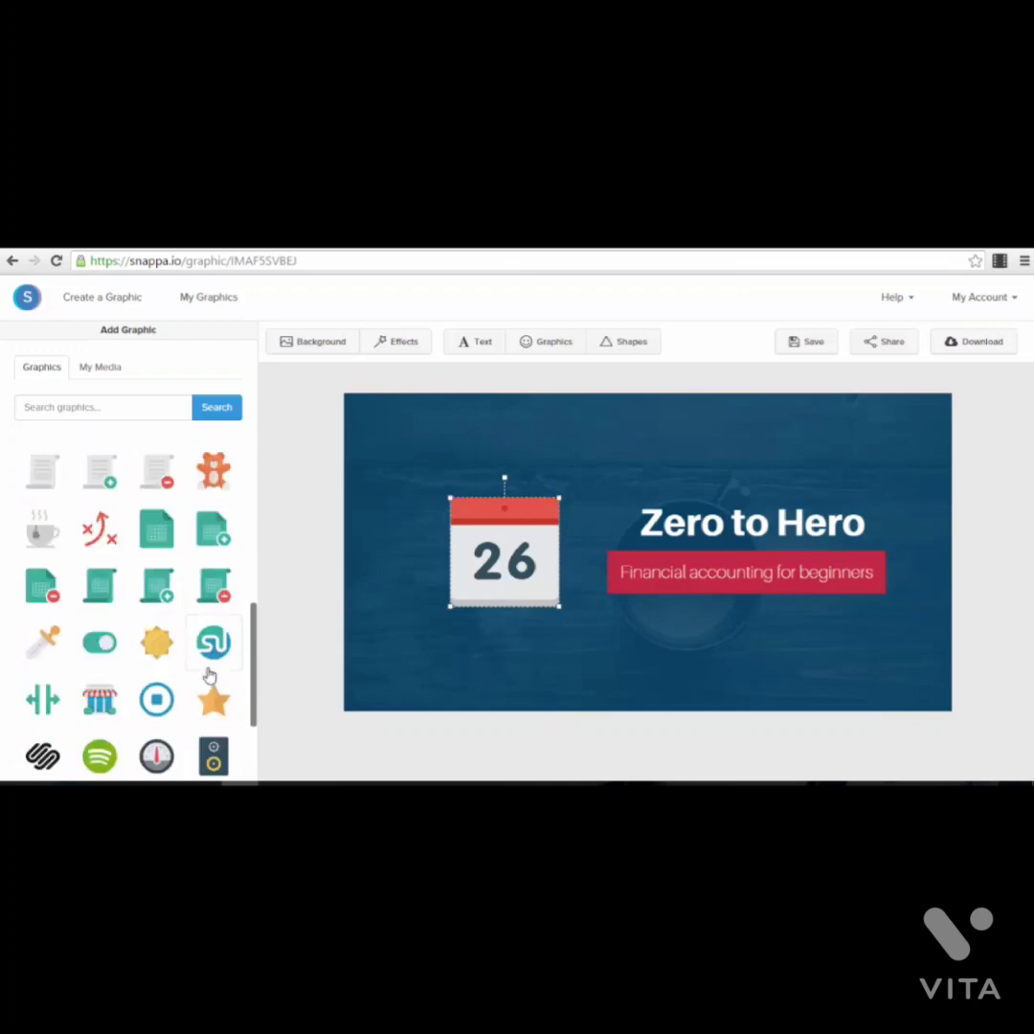
{"action": "scroll", "coordinate": [208, 675], "scroll_direction": "down", "scroll_amount": 7}
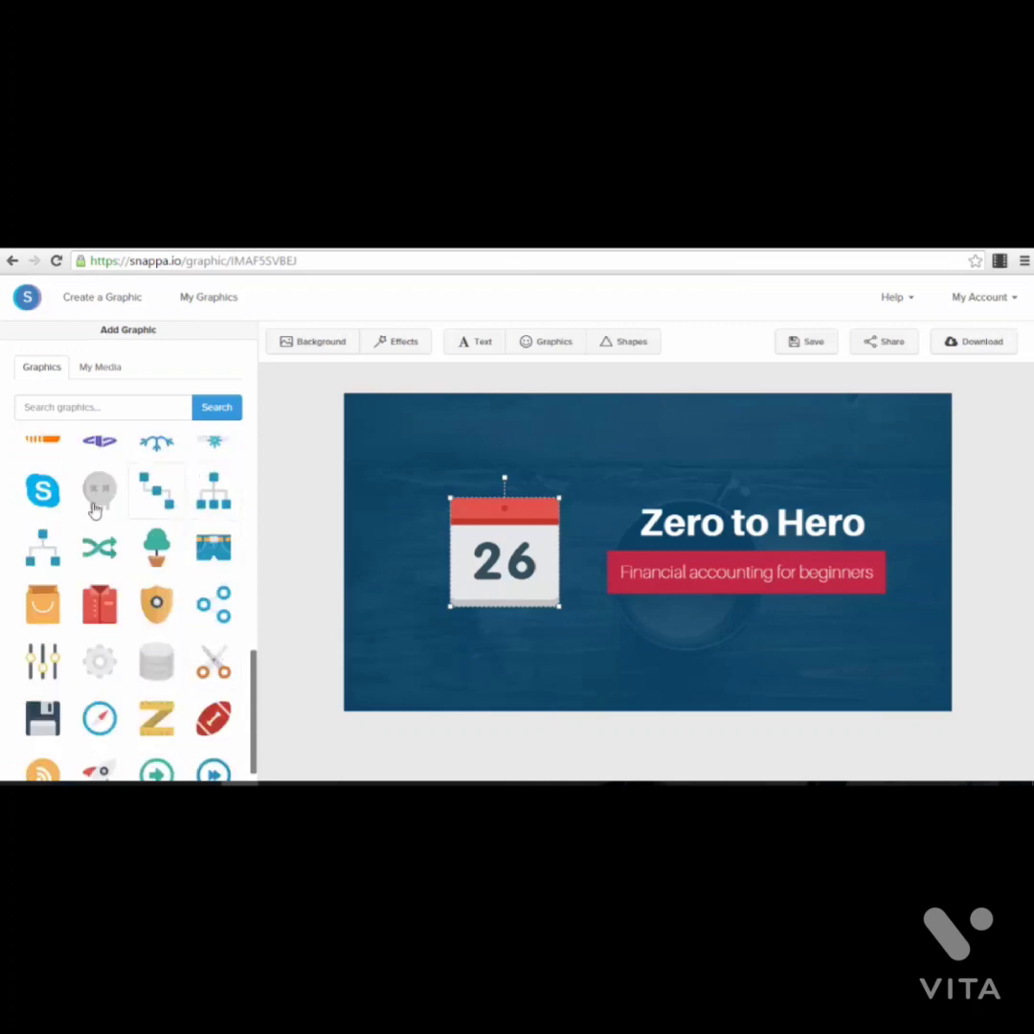
{"action": "scroll", "coordinate": [182, 550], "scroll_direction": "down", "scroll_amount": 1}
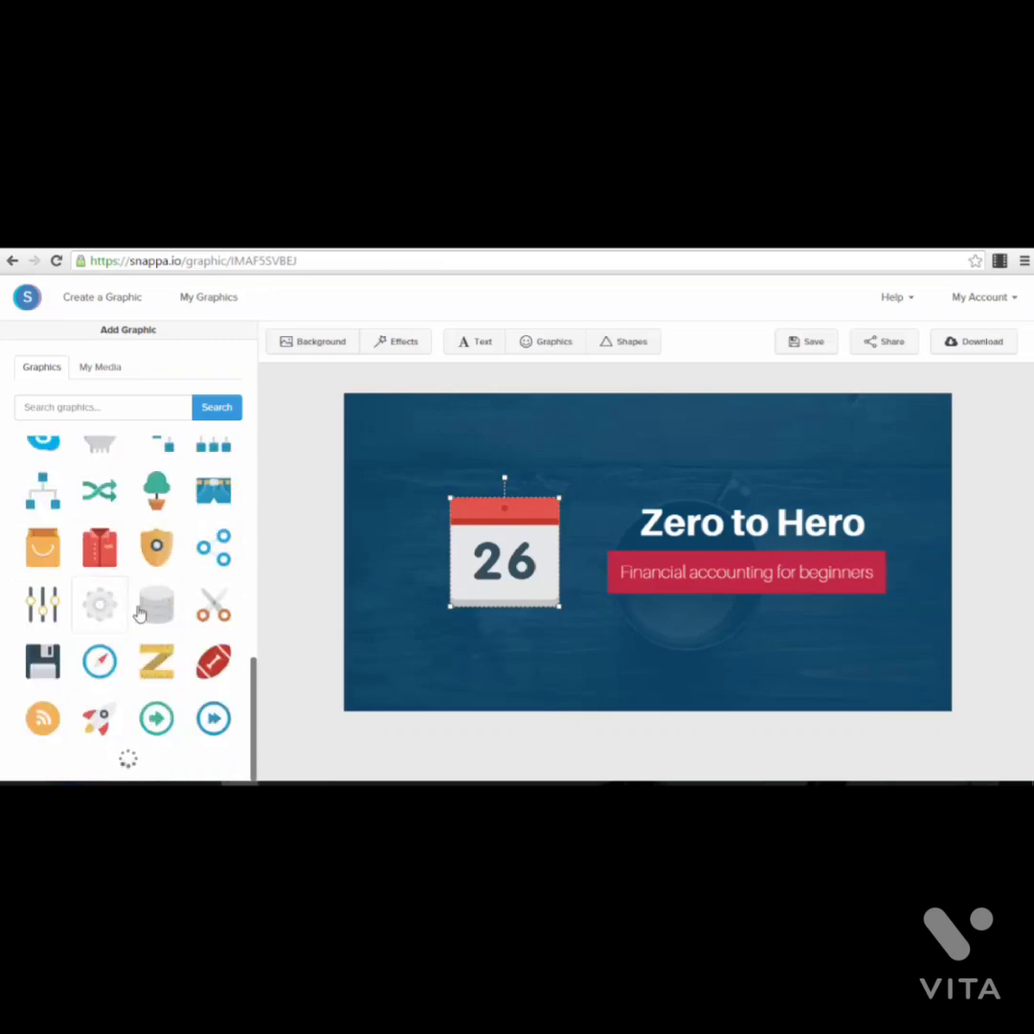
{"action": "scroll", "coordinate": [173, 606], "scroll_direction": "down", "scroll_amount": 10}
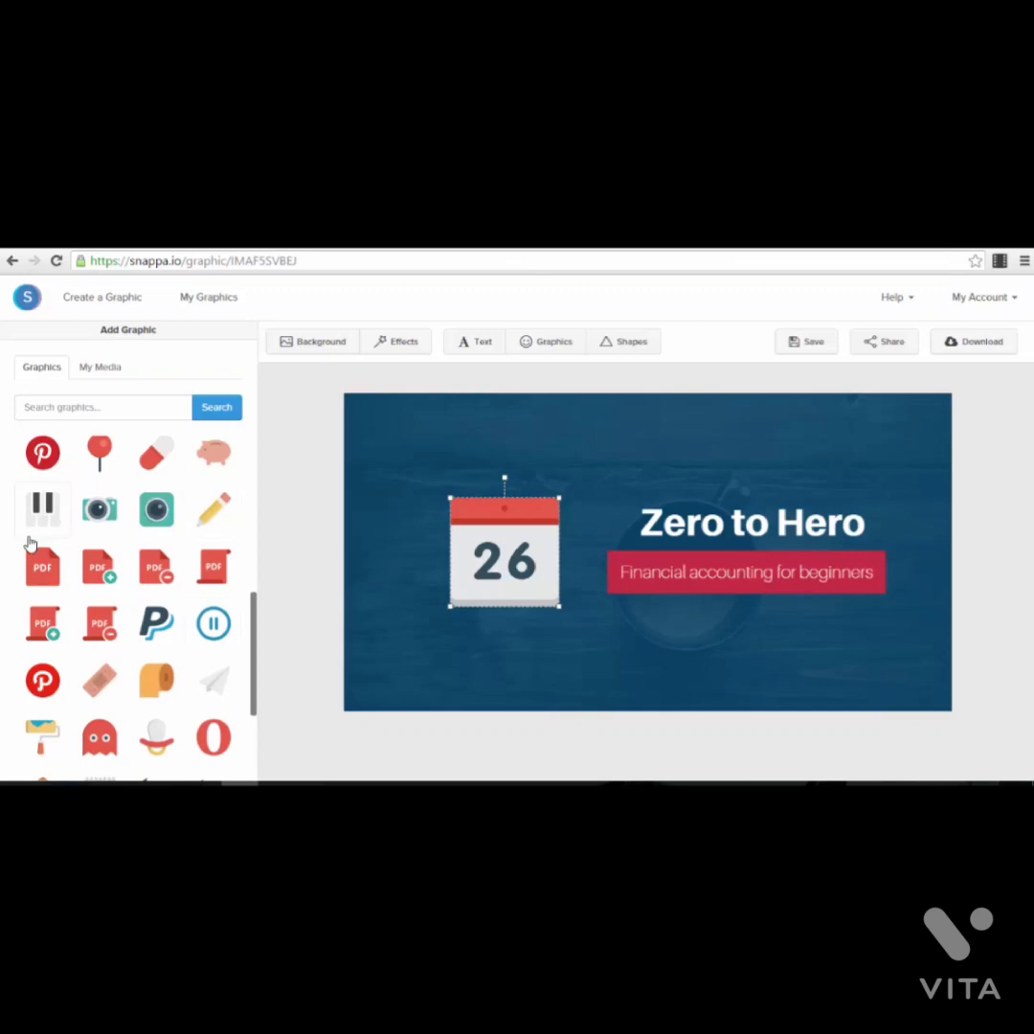
{"action": "scroll", "coordinate": [95, 574], "scroll_direction": "down", "scroll_amount": 3}
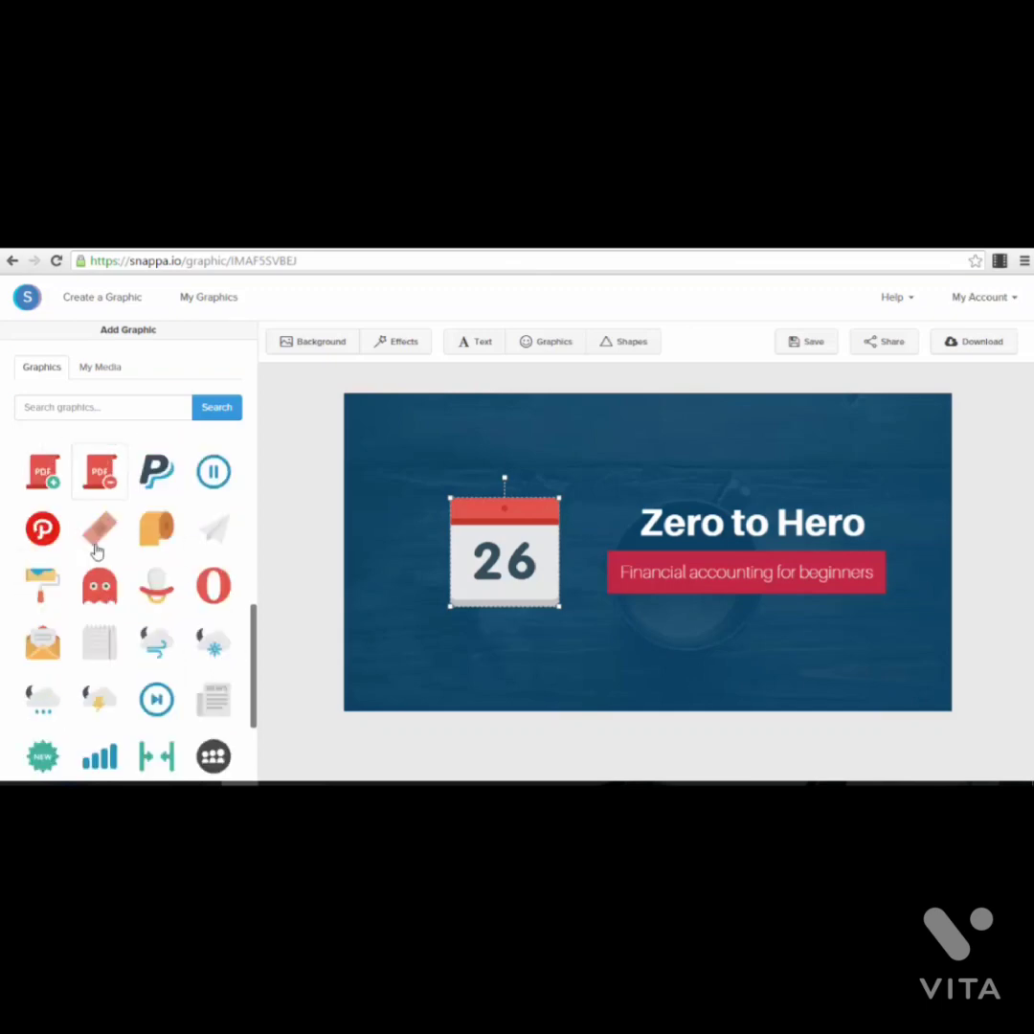
{"action": "scroll", "coordinate": [96, 554], "scroll_direction": "down", "scroll_amount": 5}
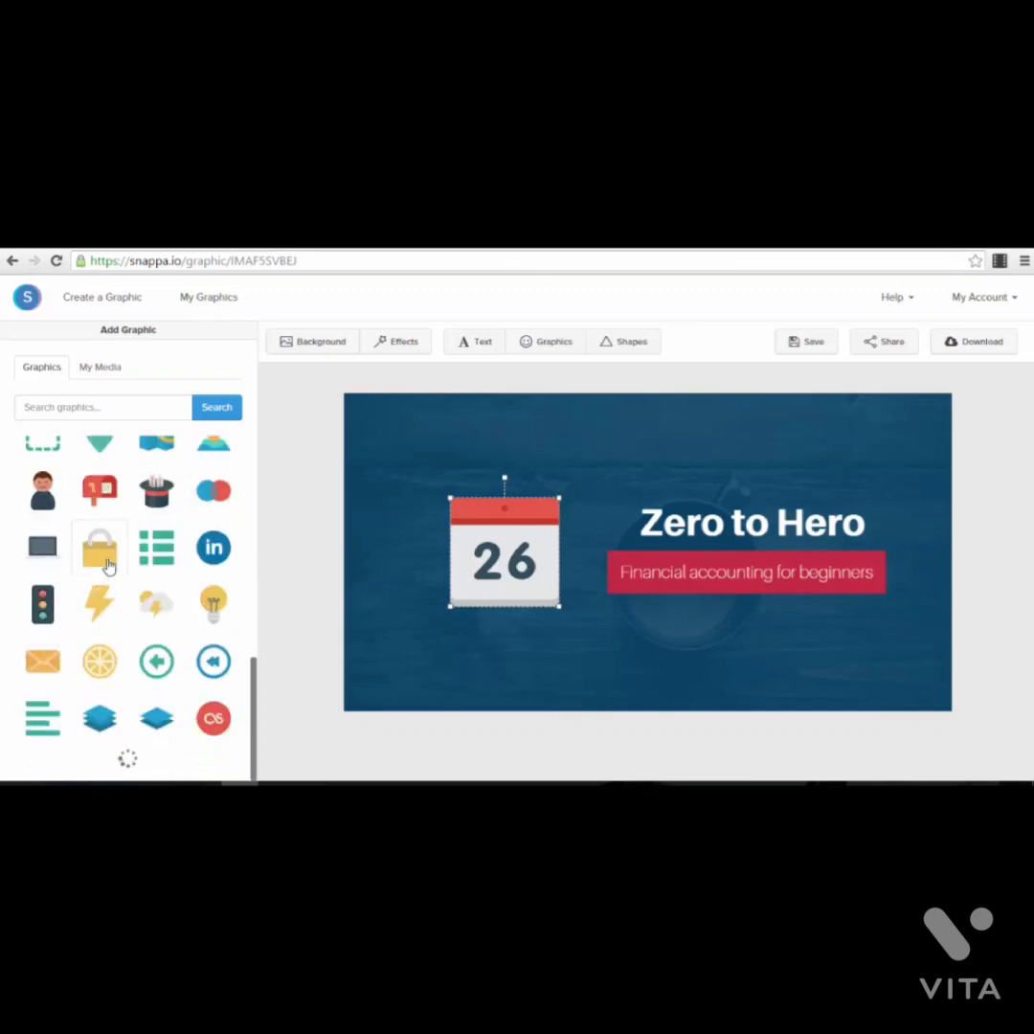
{"action": "scroll", "coordinate": [176, 536], "scroll_direction": "down", "scroll_amount": 4}
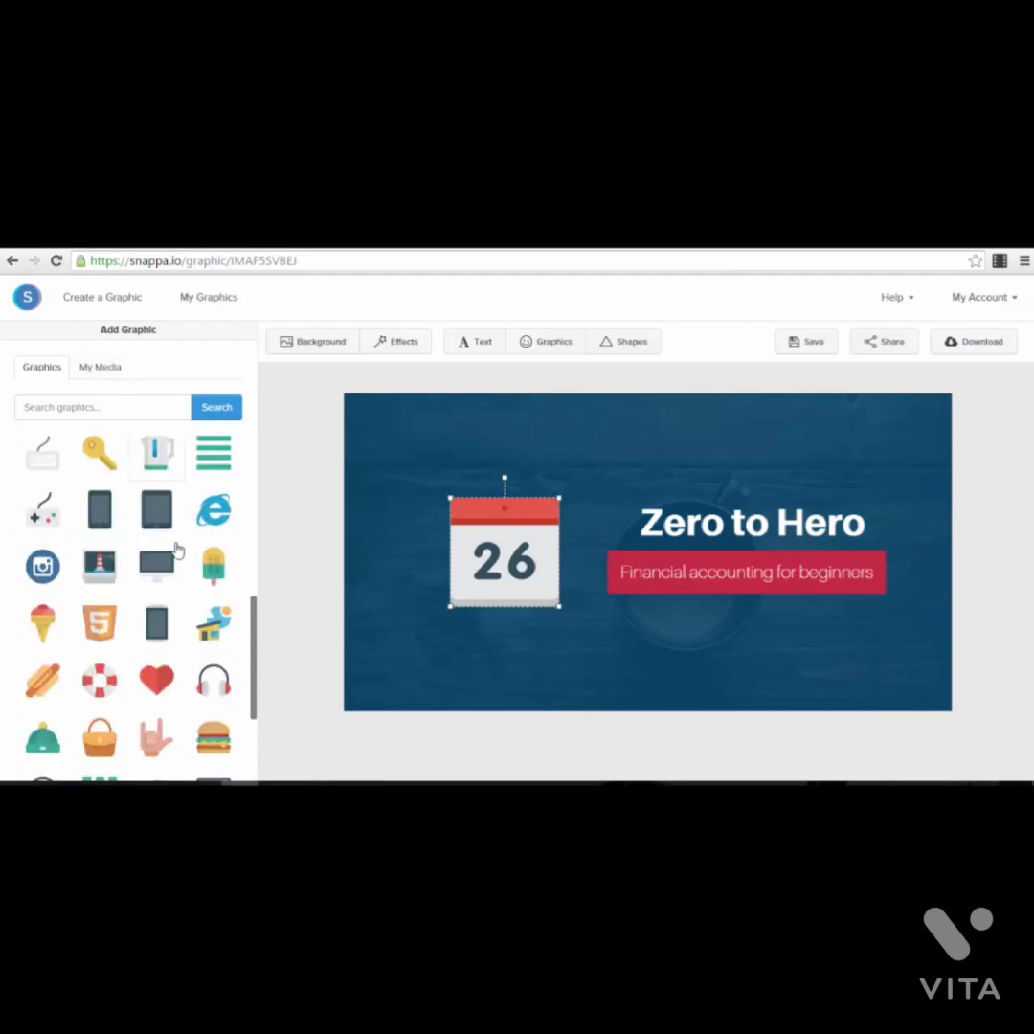
{"action": "scroll", "coordinate": [175, 547], "scroll_direction": "down", "scroll_amount": 1}
{"action": "scroll", "coordinate": [175, 548], "scroll_direction": "down", "scroll_amount": 4}
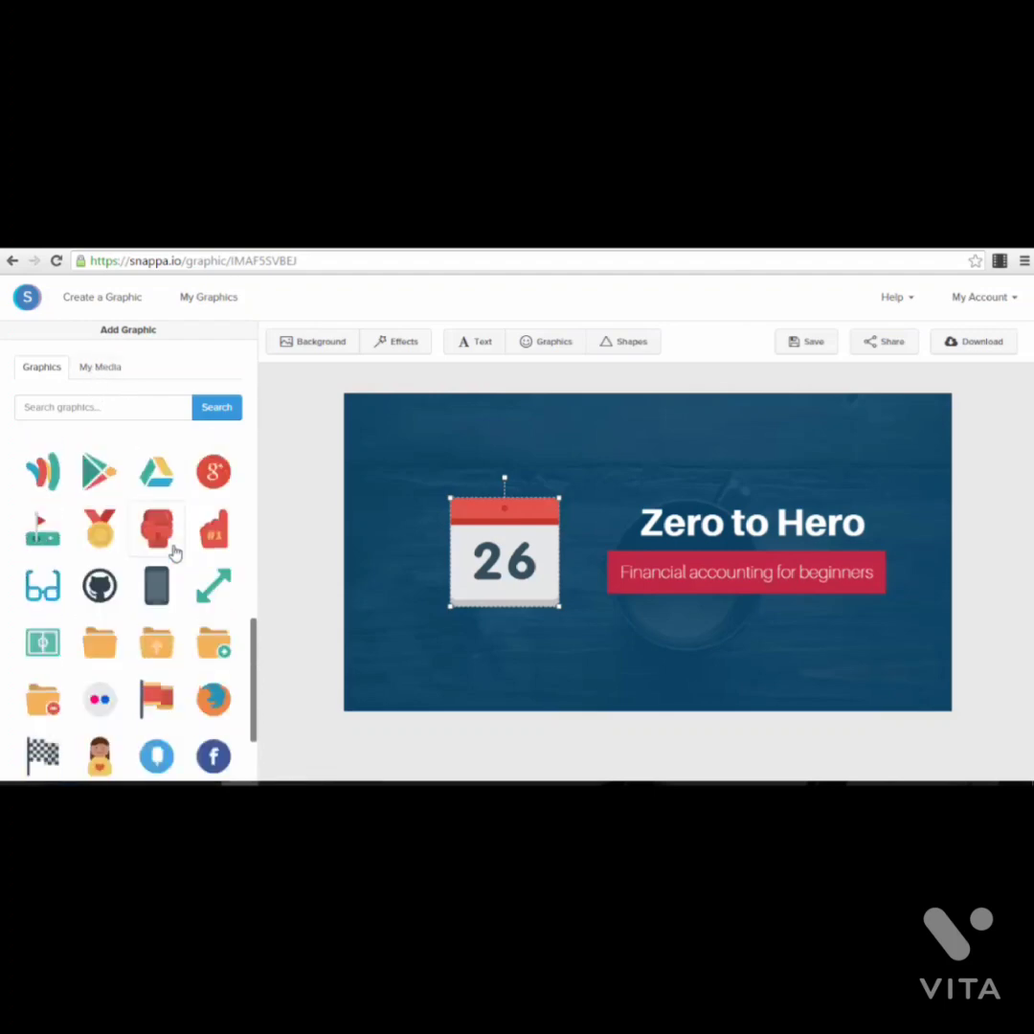
{"action": "scroll", "coordinate": [176, 550], "scroll_direction": "down", "scroll_amount": 10}
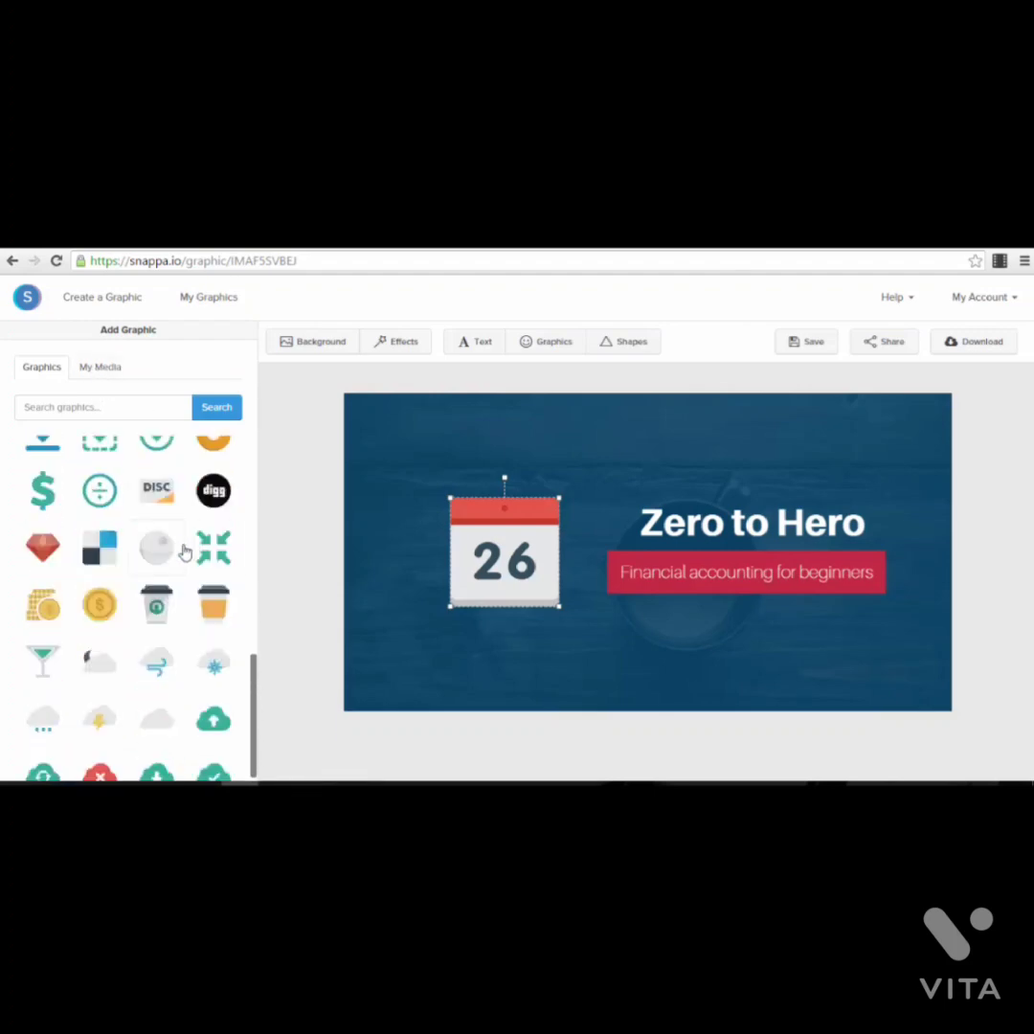
{"action": "left_click", "coordinate": [640, 346]}
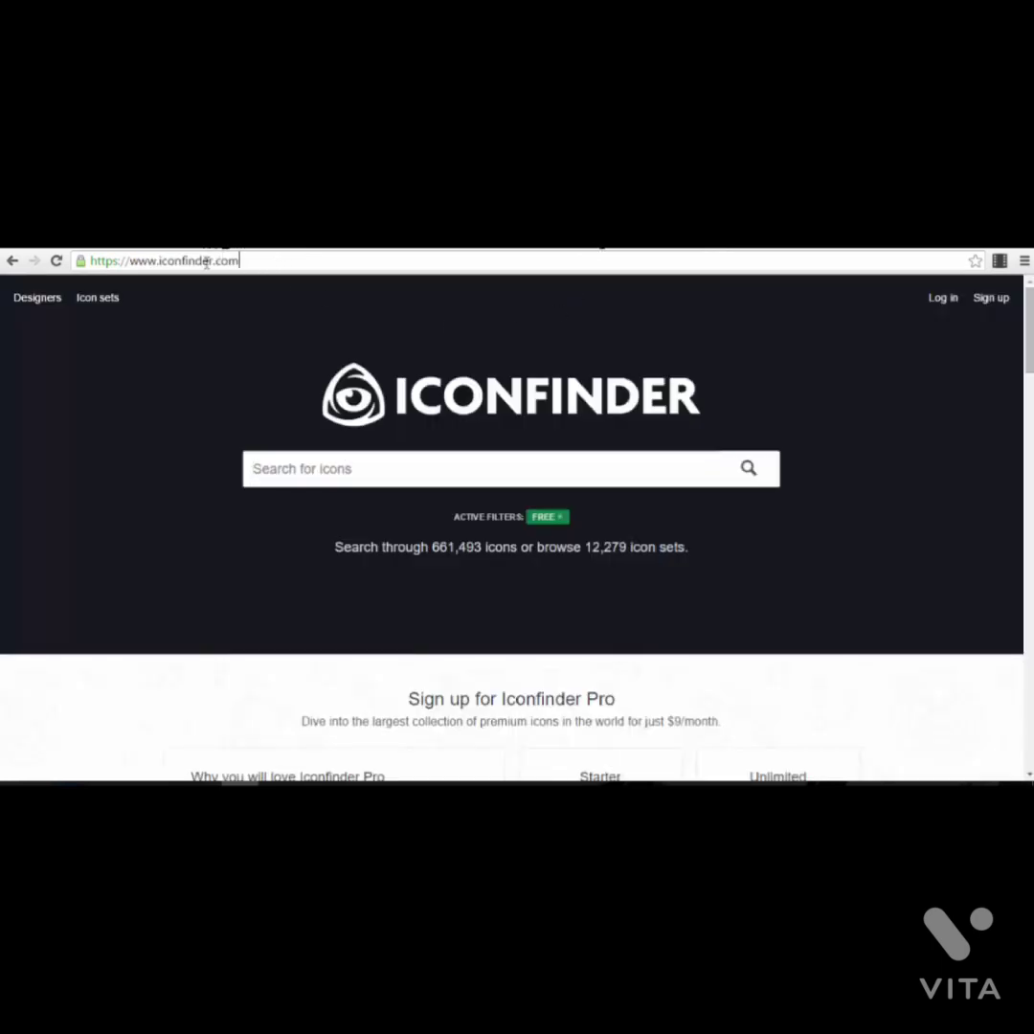
Step: Remove the FREE filter badge from the Iconfinder search, ready to enter a new query
{"action": "left_click_drag", "start_coordinate": [239, 261], "coordinate": [92, 260]}
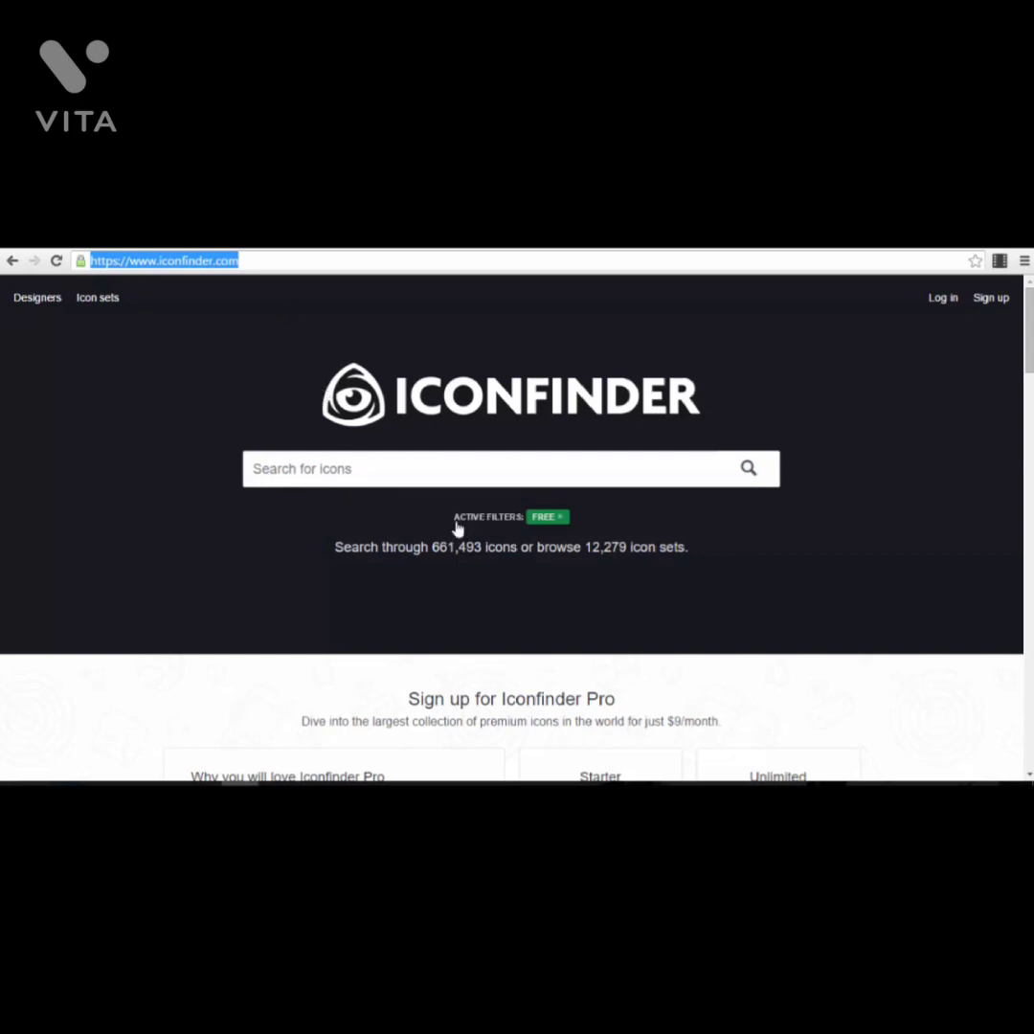
{"action": "left_click", "coordinate": [560, 517]}
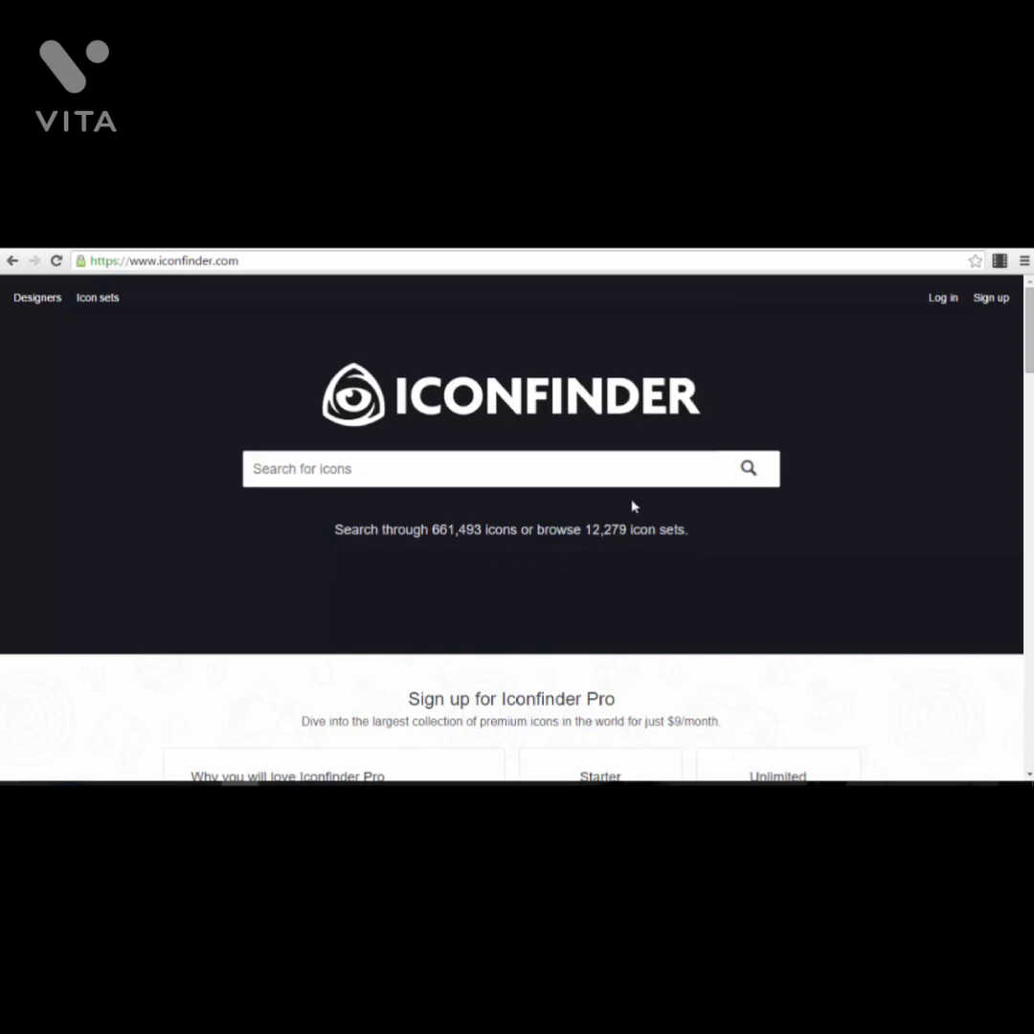
{"action": "left_click", "coordinate": [603, 477]}
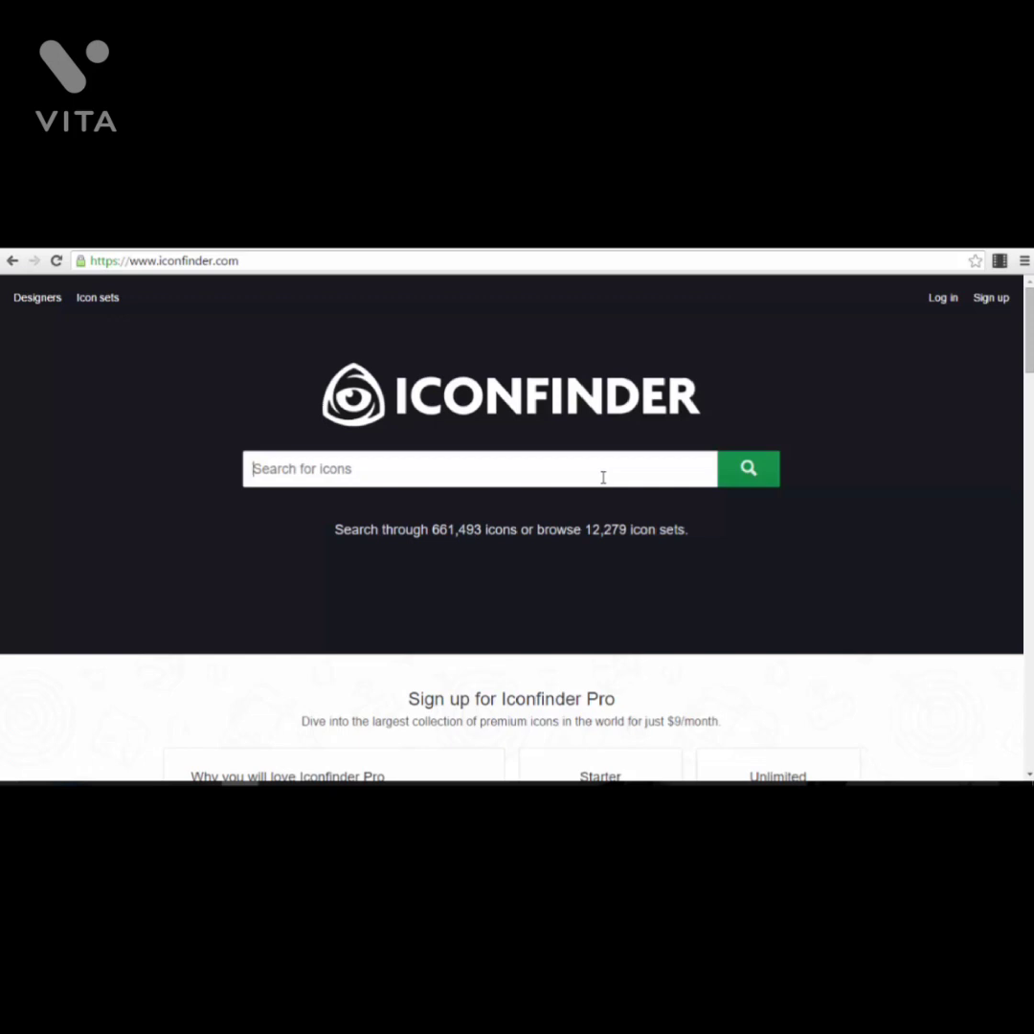
Step: Search for 'computer' icons, filter the results to Free, and browse them
{"action": "type", "text": "computer"}
{"action": "key", "text": "Return"}
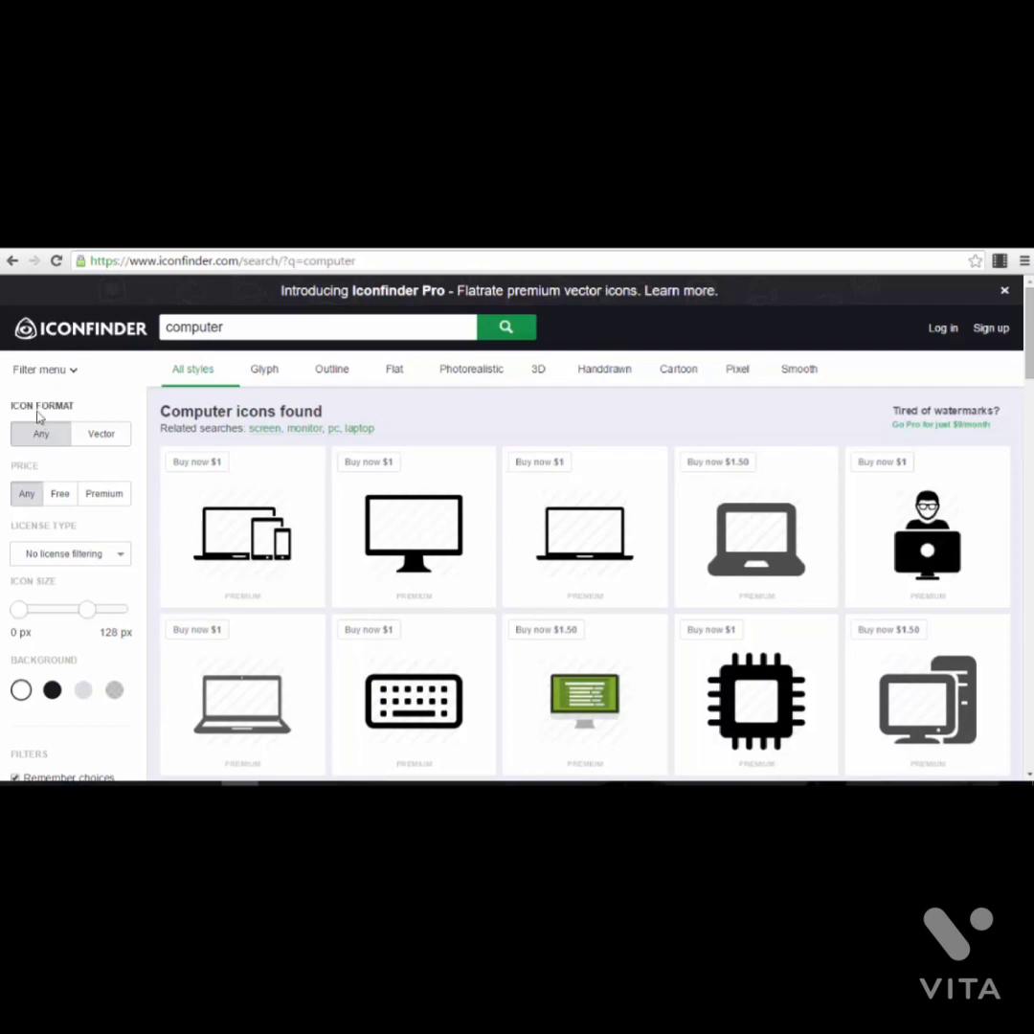
{"action": "left_click", "coordinate": [63, 495]}
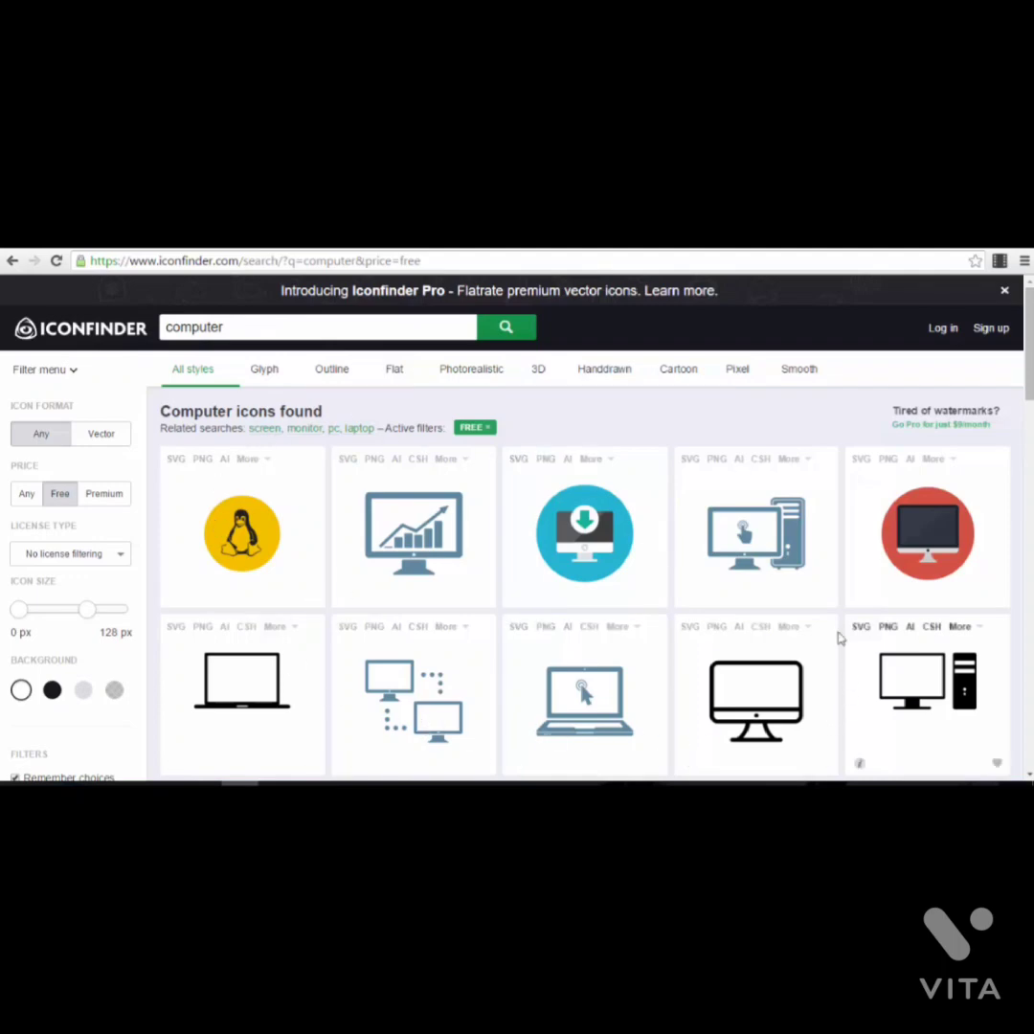
{"action": "scroll", "coordinate": [849, 664], "scroll_direction": "down", "scroll_amount": 2}
{"action": "scroll", "coordinate": [438, 478], "scroll_direction": "up", "scroll_amount": 3}
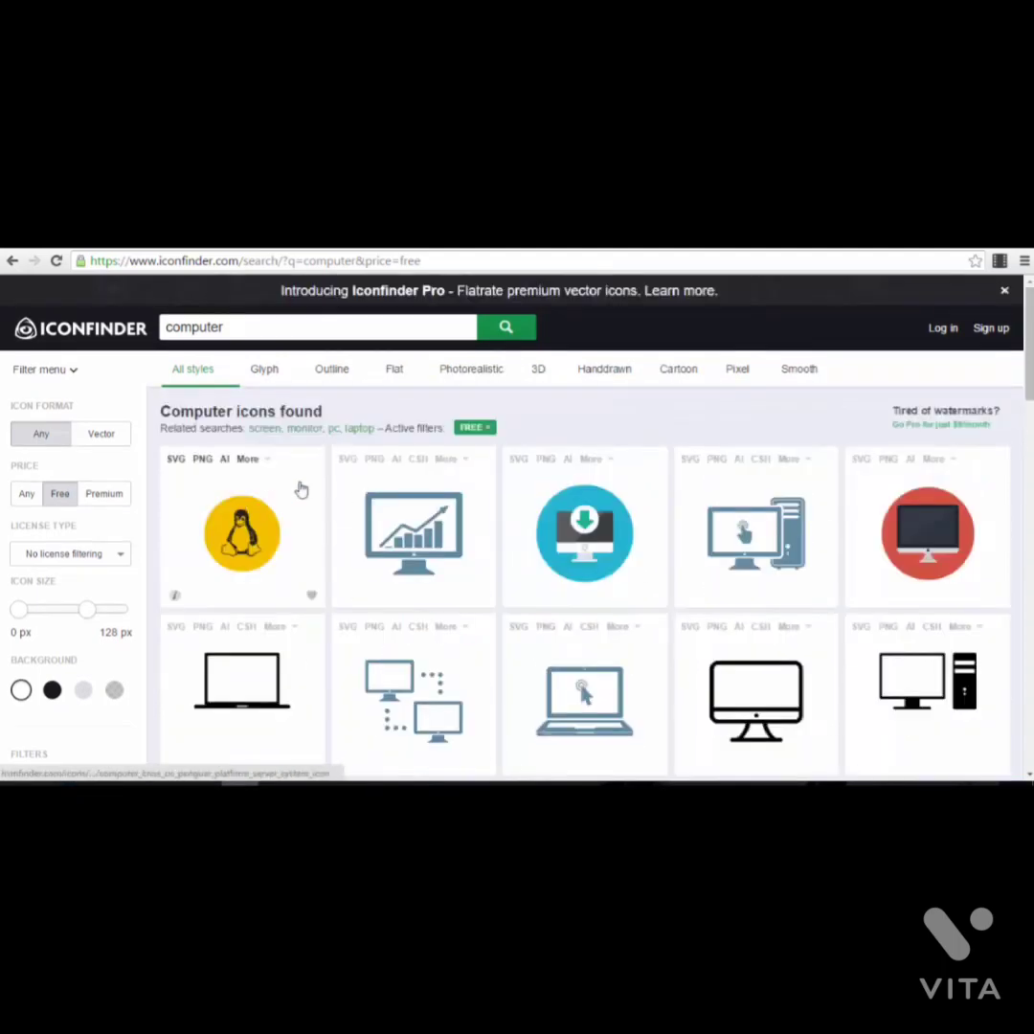
{"action": "scroll", "coordinate": [342, 452], "scroll_direction": "down", "scroll_amount": 1}
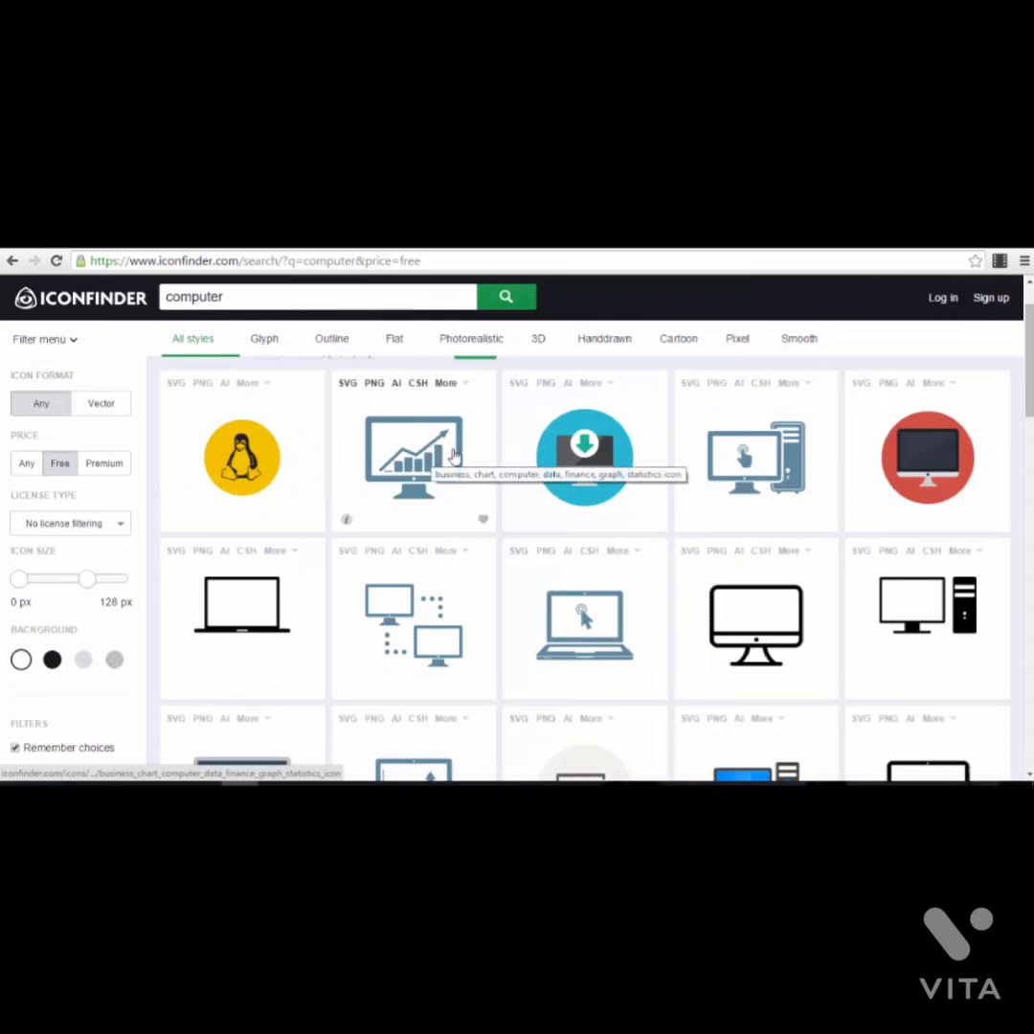
{"action": "scroll", "coordinate": [586, 457], "scroll_direction": "down", "scroll_amount": 3}
{"action": "scroll", "coordinate": [590, 457], "scroll_direction": "down", "scroll_amount": 3}
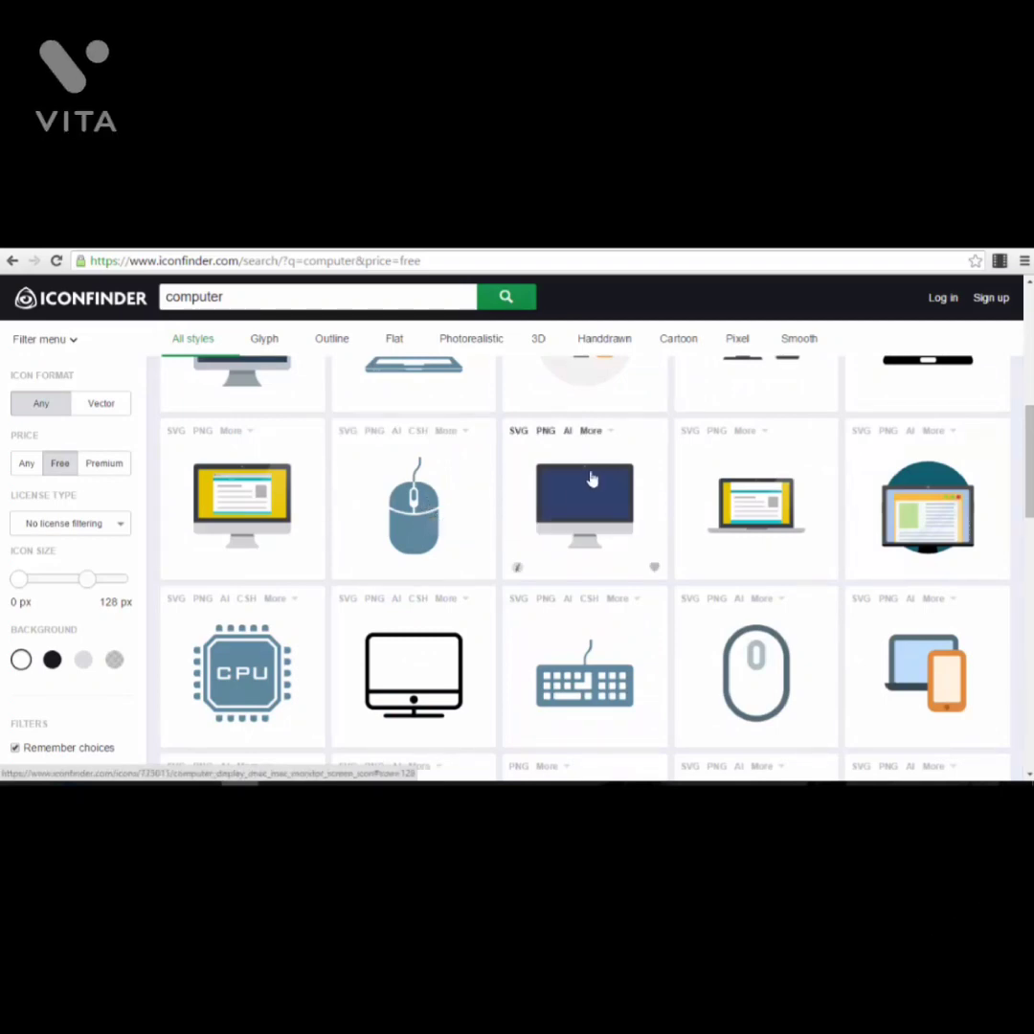
{"action": "scroll", "coordinate": [247, 605], "scroll_direction": "down", "scroll_amount": 2}
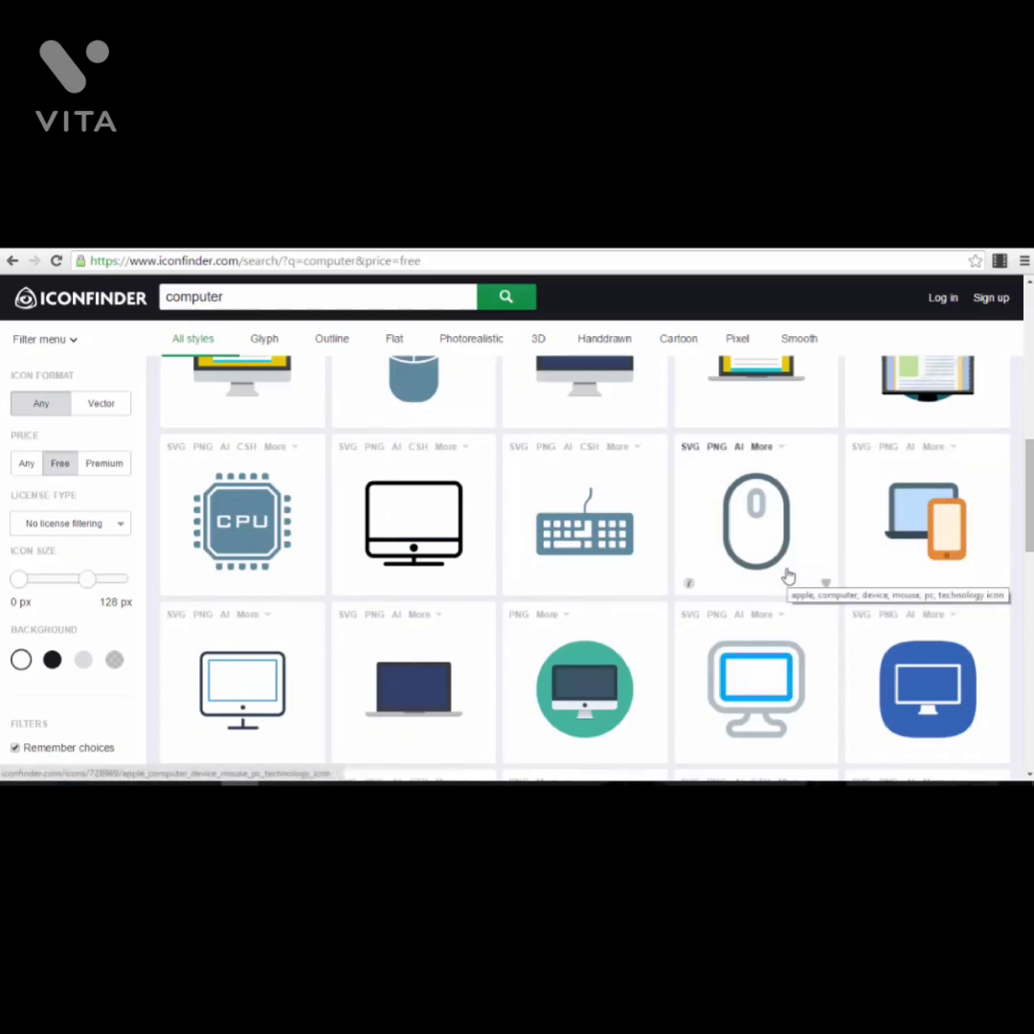
{"action": "scroll", "coordinate": [783, 576], "scroll_direction": "up", "scroll_amount": 1}
{"action": "scroll", "coordinate": [783, 576], "scroll_direction": "up", "scroll_amount": 1}
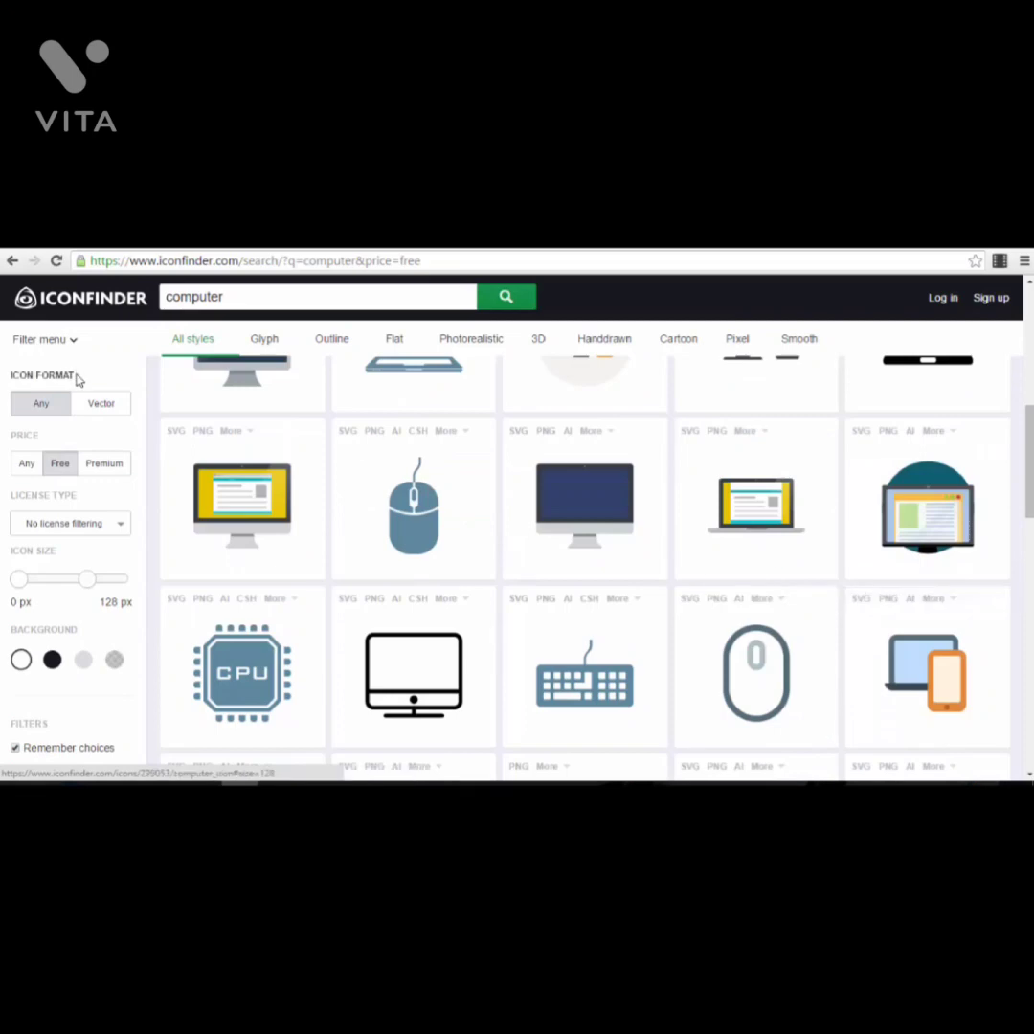
Step: Filter the computer icons to Vector format with sizes up to 512 px
{"action": "left_click", "coordinate": [100, 403]}
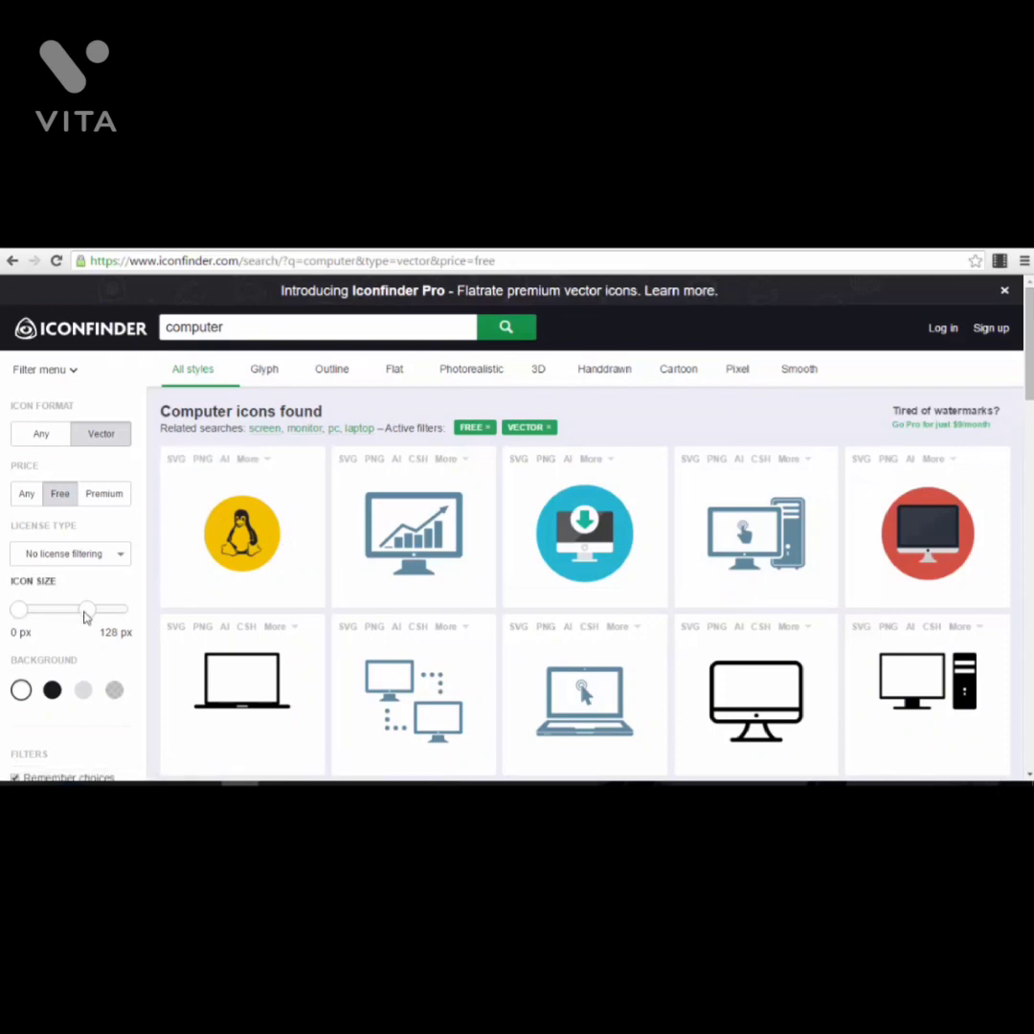
{"action": "mouse_move", "coordinate": [88, 611]}
{"action": "left_mouse_down"}
{"action": "mouse_move", "coordinate": [137, 622]}
{"action": "mouse_move", "coordinate": [90, 611]}
{"action": "left_mouse_up"}
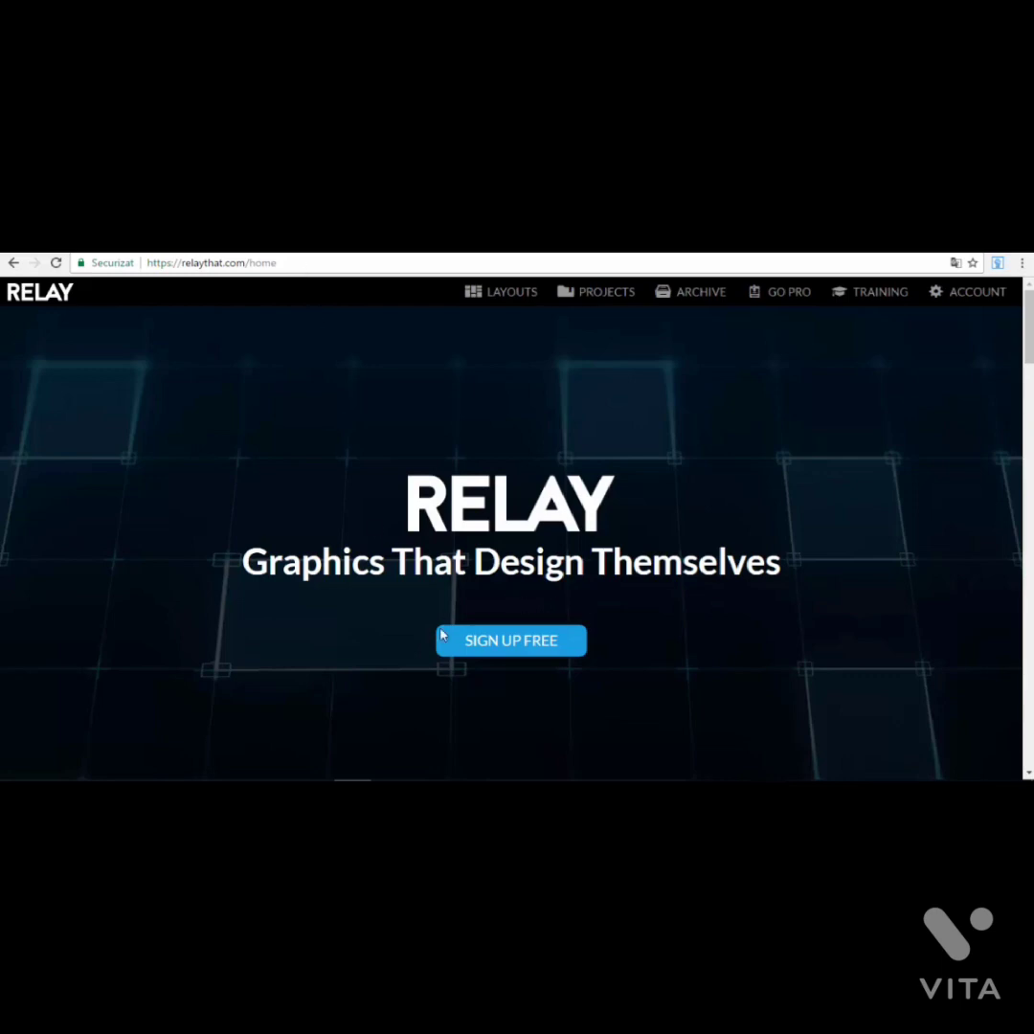
Step: Start the free Relay sign-up and bring up the account options
{"action": "left_click", "coordinate": [526, 651]}
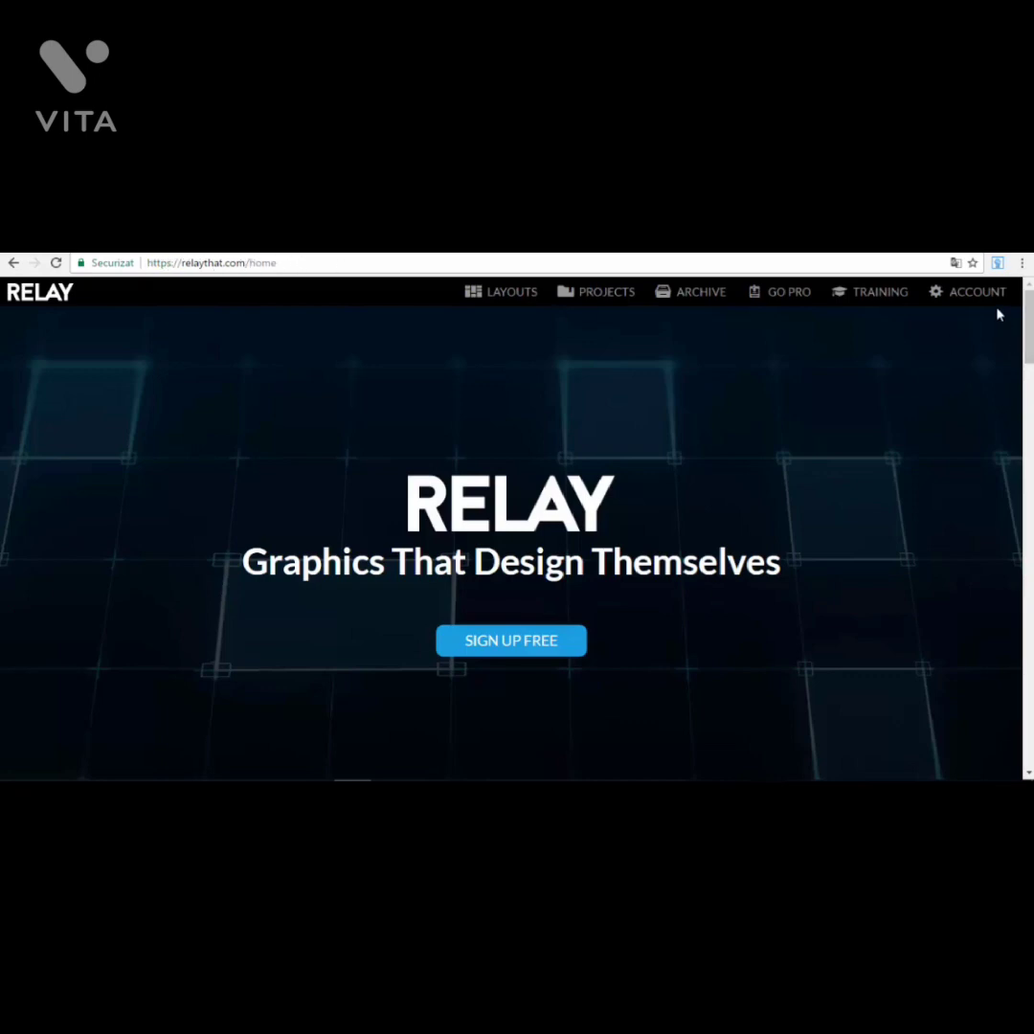
{"action": "left_click", "coordinate": [955, 295]}
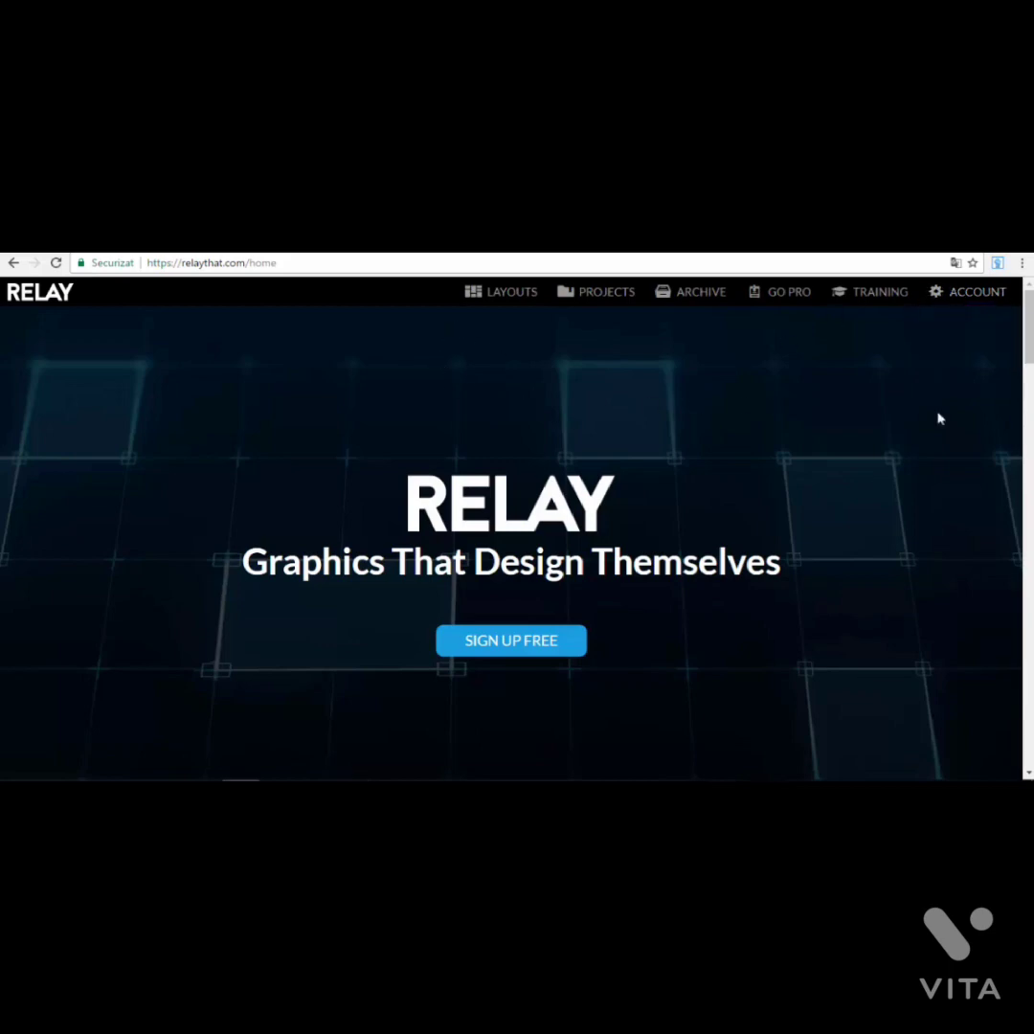
{"action": "scroll", "coordinate": [681, 491], "scroll_direction": "down", "scroll_amount": 8}
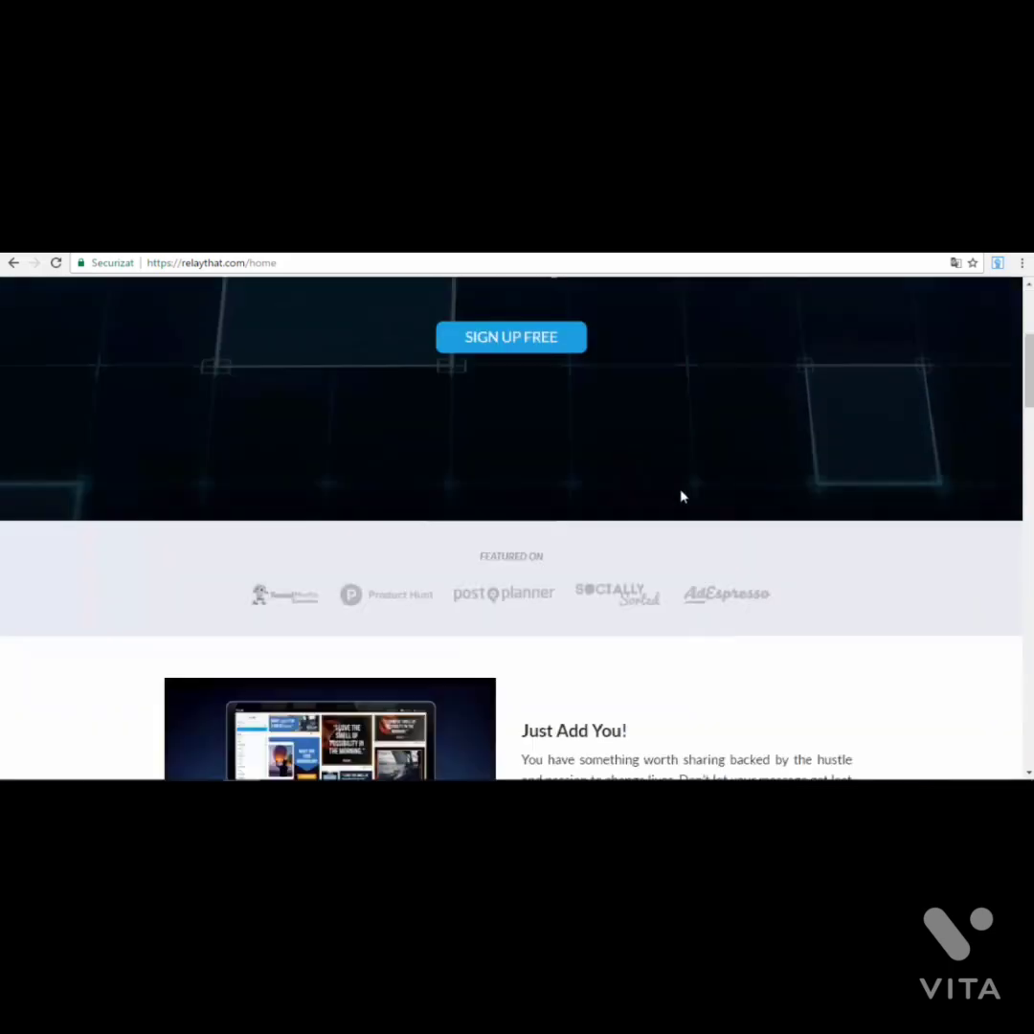
{"action": "scroll", "coordinate": [549, 335], "scroll_direction": "up", "scroll_amount": 8}
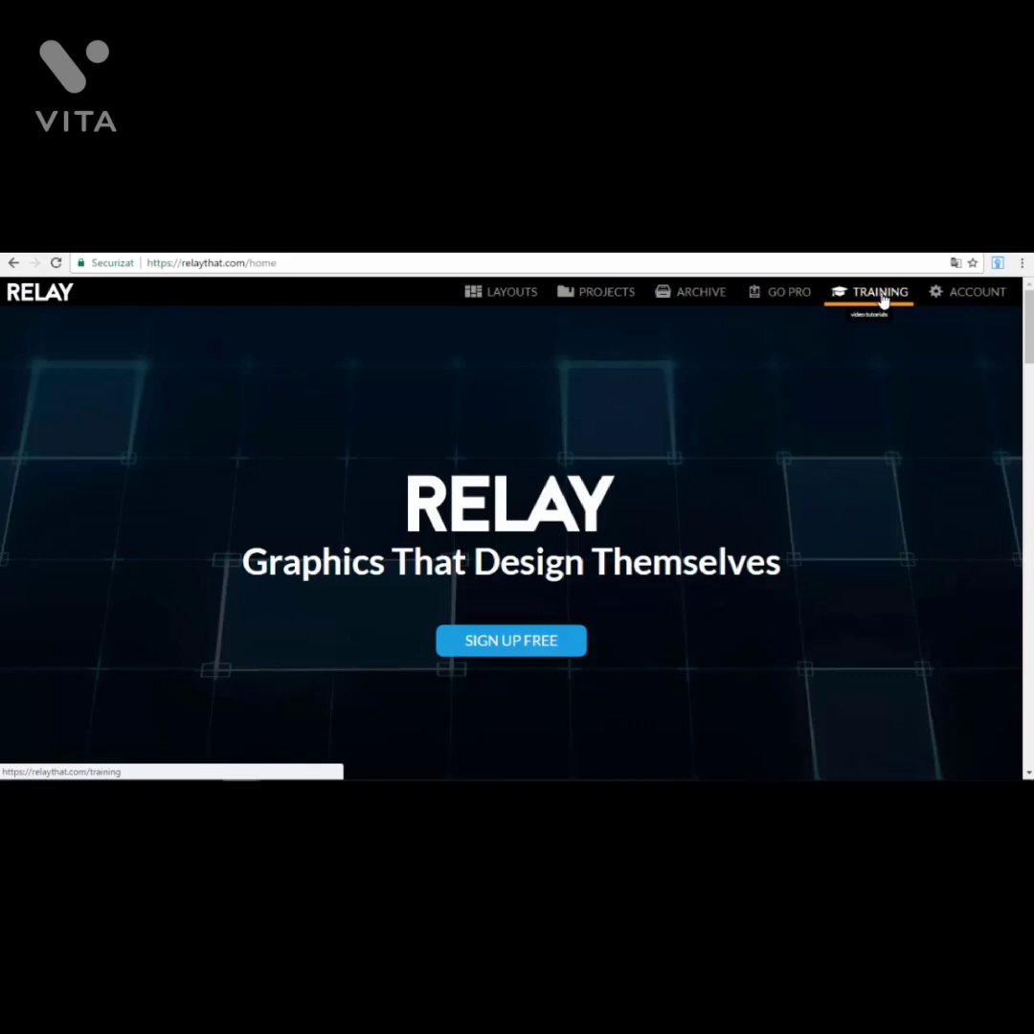
{"action": "left_click", "coordinate": [499, 292]}
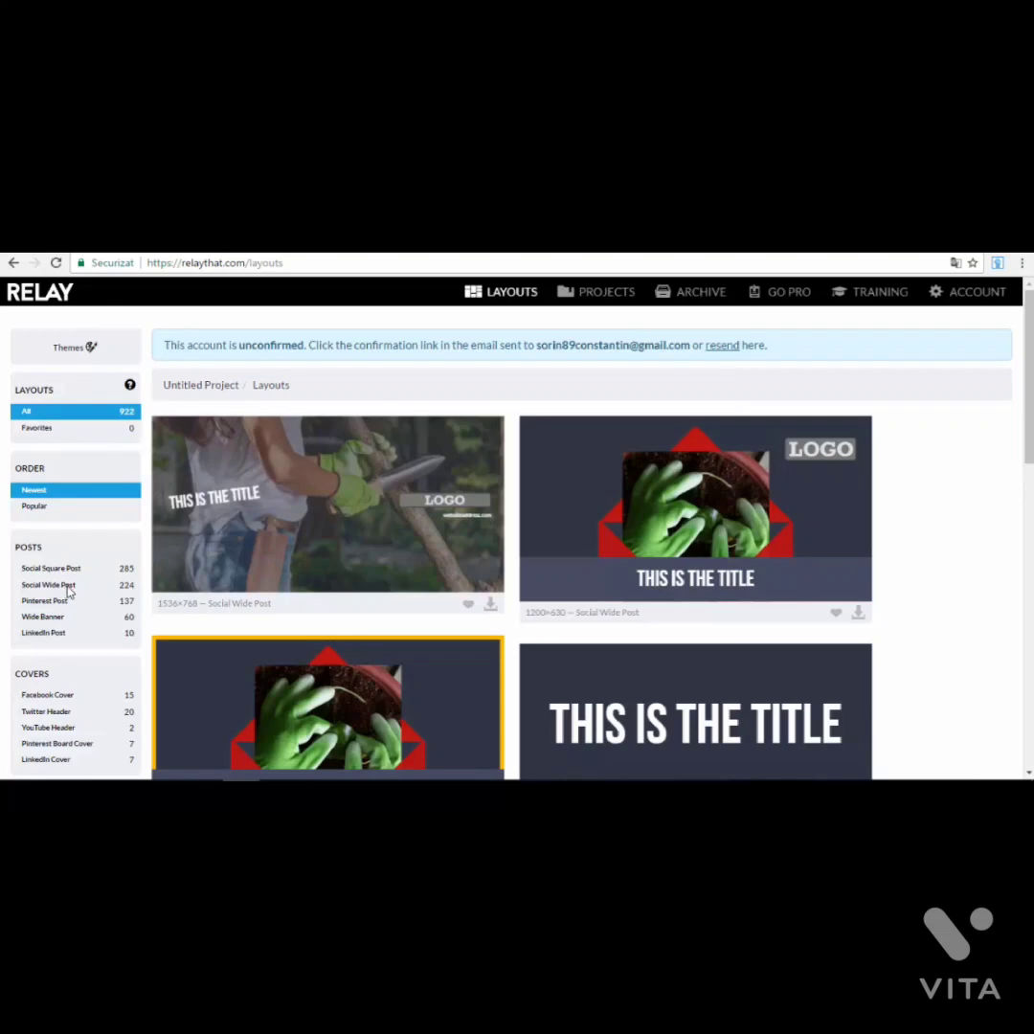
{"action": "scroll", "coordinate": [63, 593], "scroll_direction": "down", "scroll_amount": 1}
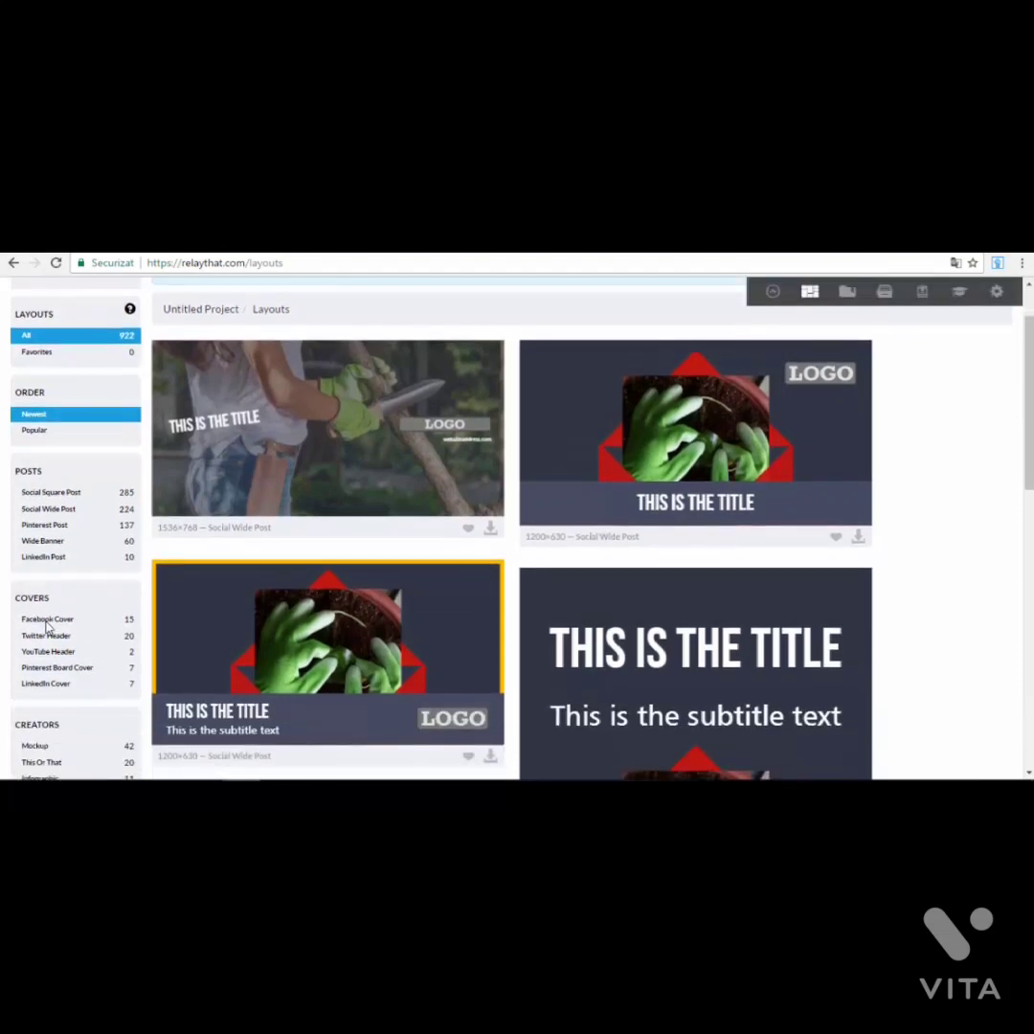
{"action": "scroll", "coordinate": [48, 612], "scroll_direction": "down", "scroll_amount": 2}
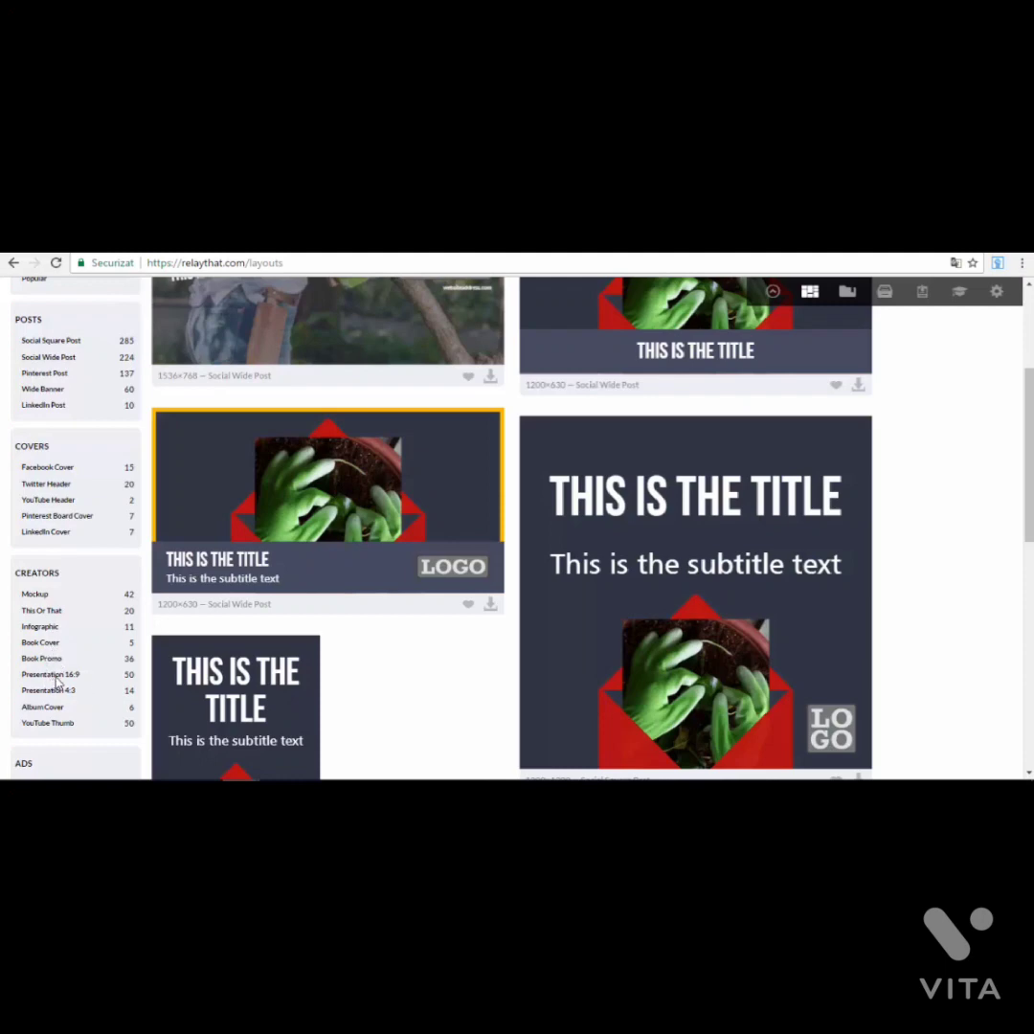
{"action": "scroll", "coordinate": [56, 677], "scroll_direction": "down", "scroll_amount": 1}
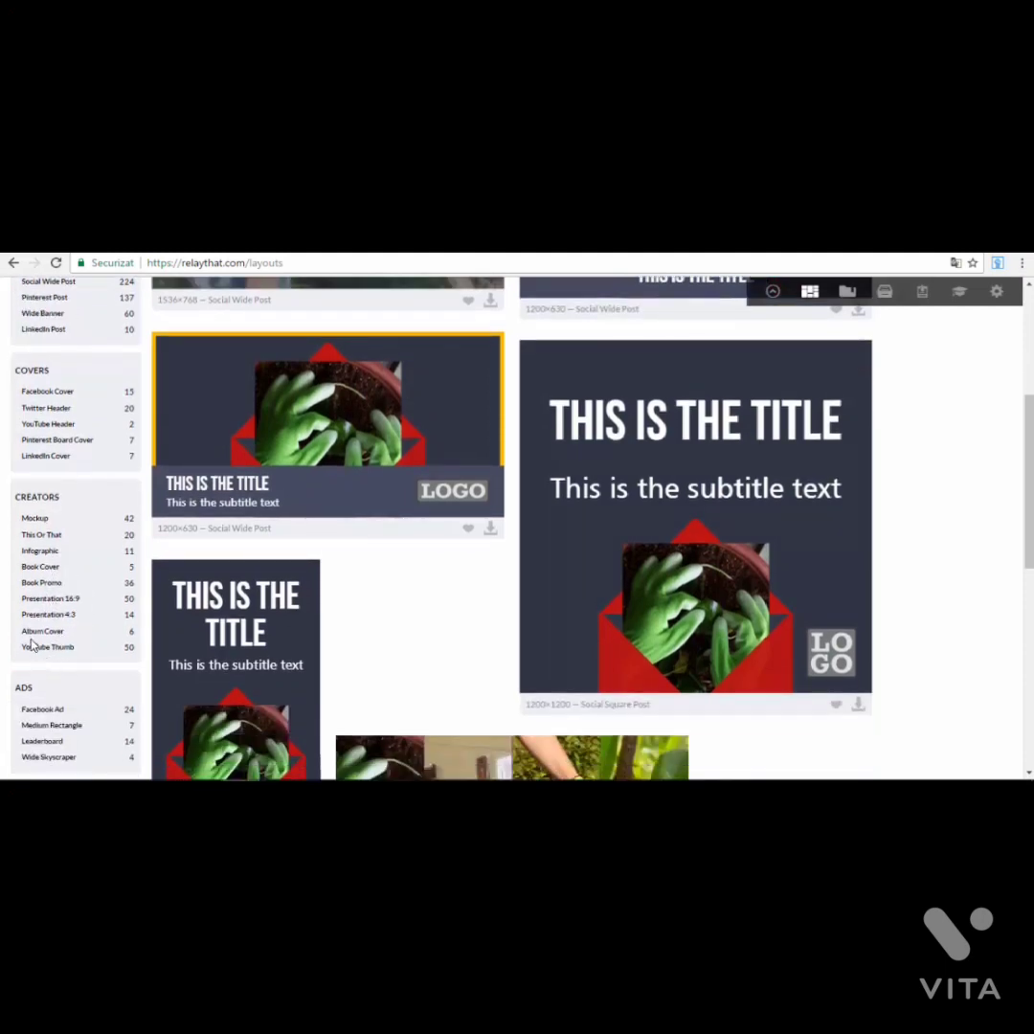
{"action": "scroll", "coordinate": [34, 612], "scroll_direction": "down", "scroll_amount": 2}
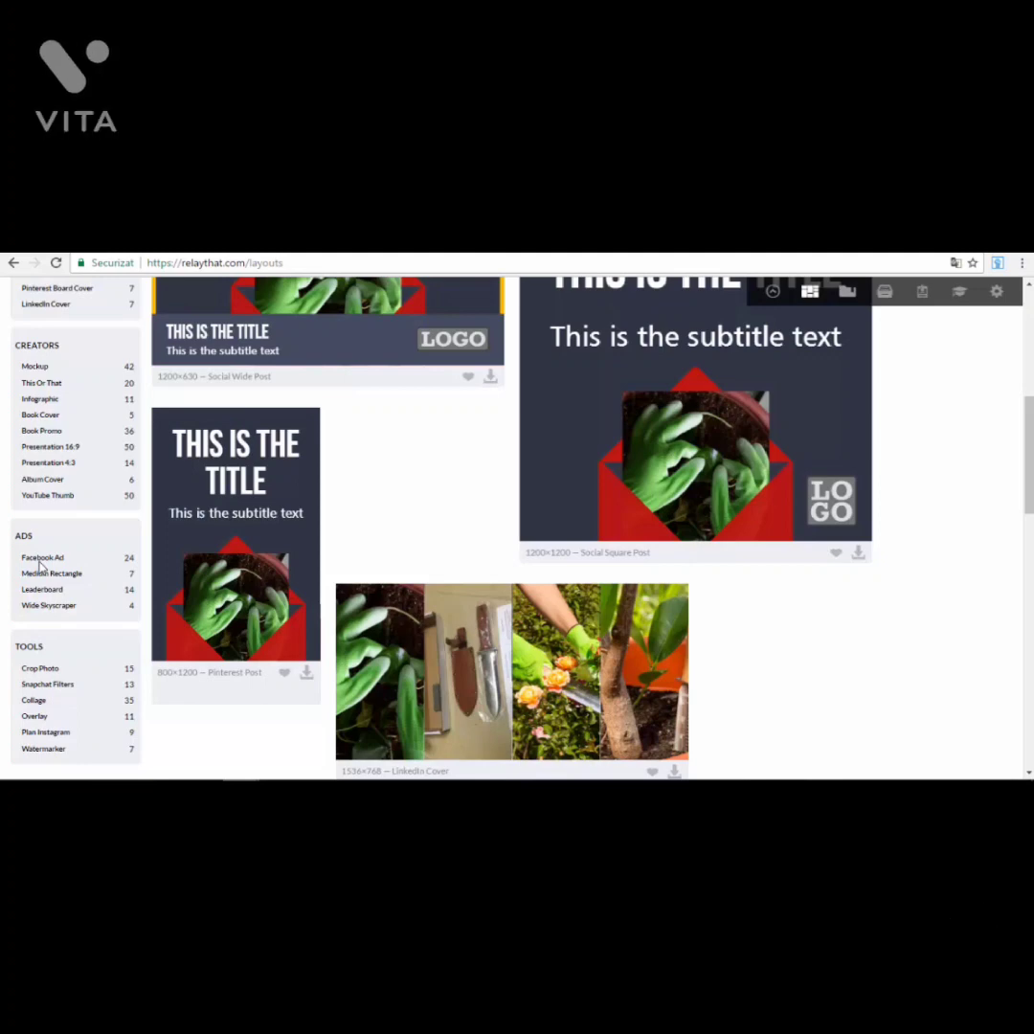
{"action": "scroll", "coordinate": [46, 531], "scroll_direction": "down", "scroll_amount": 3}
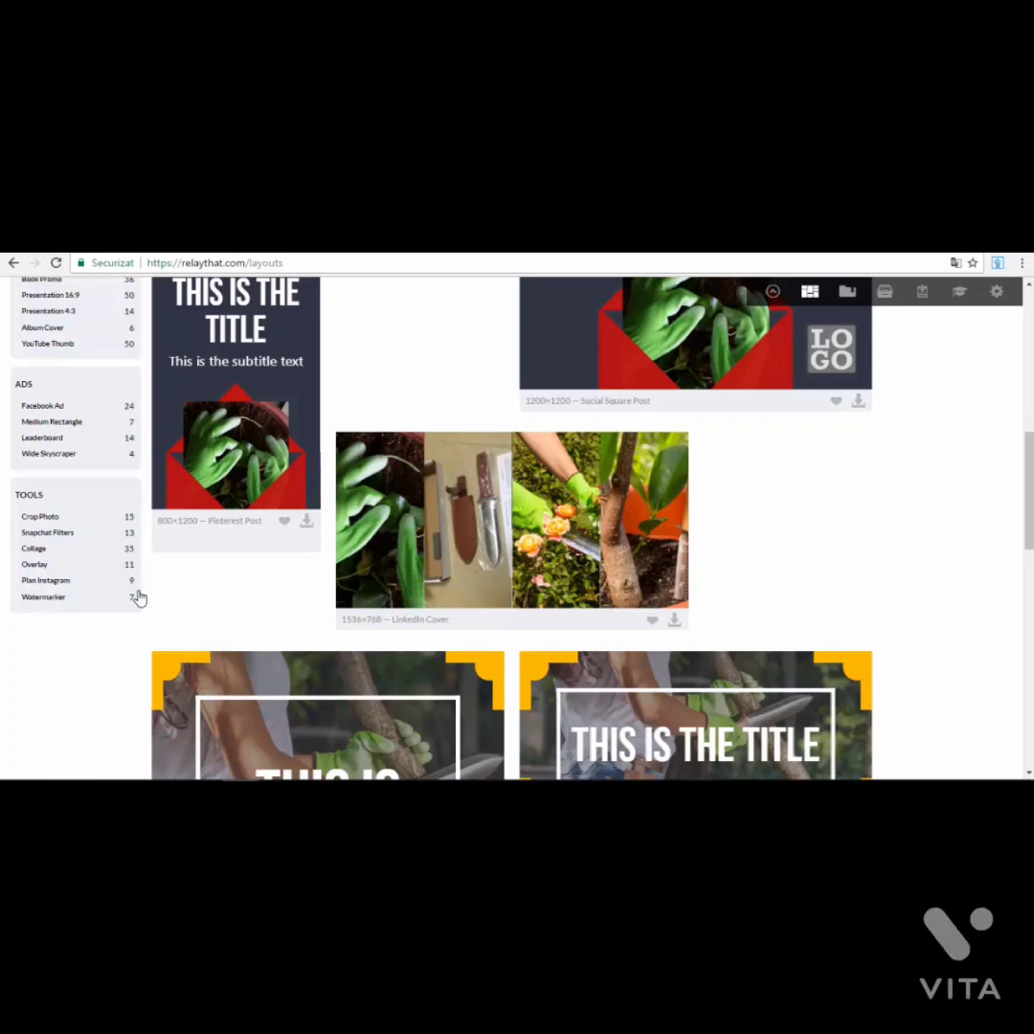
{"action": "scroll", "coordinate": [138, 598], "scroll_direction": "up", "scroll_amount": 1}
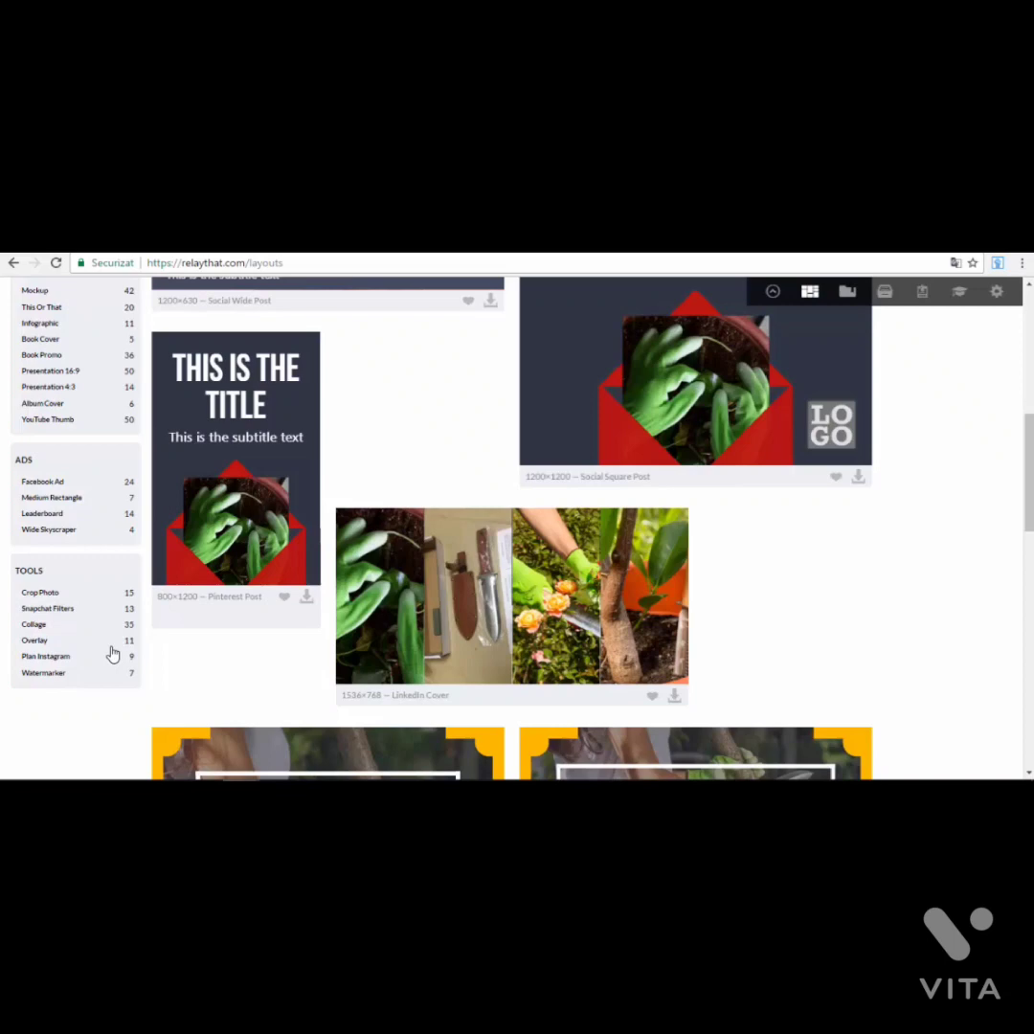
{"action": "scroll", "coordinate": [112, 653], "scroll_direction": "up", "scroll_amount": 4}
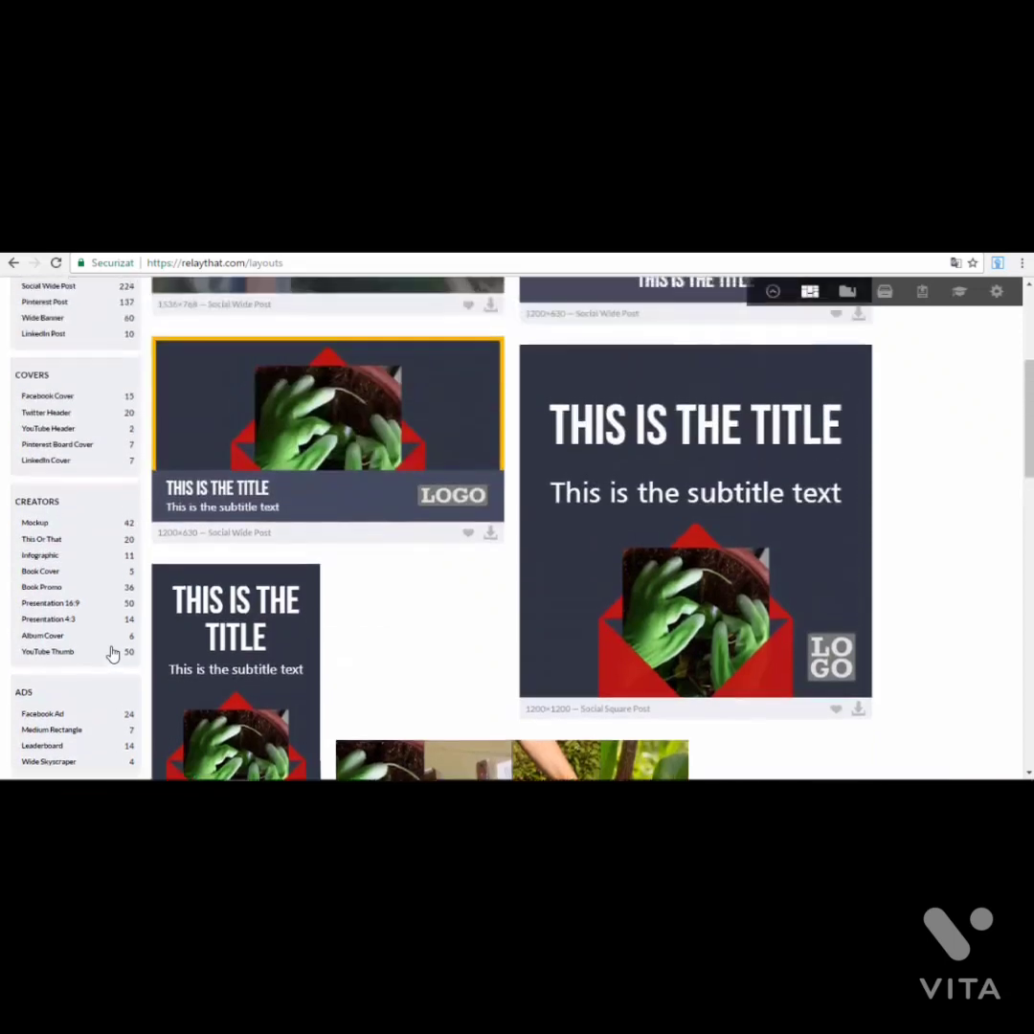
{"action": "scroll", "coordinate": [112, 653], "scroll_direction": "up", "scroll_amount": 2}
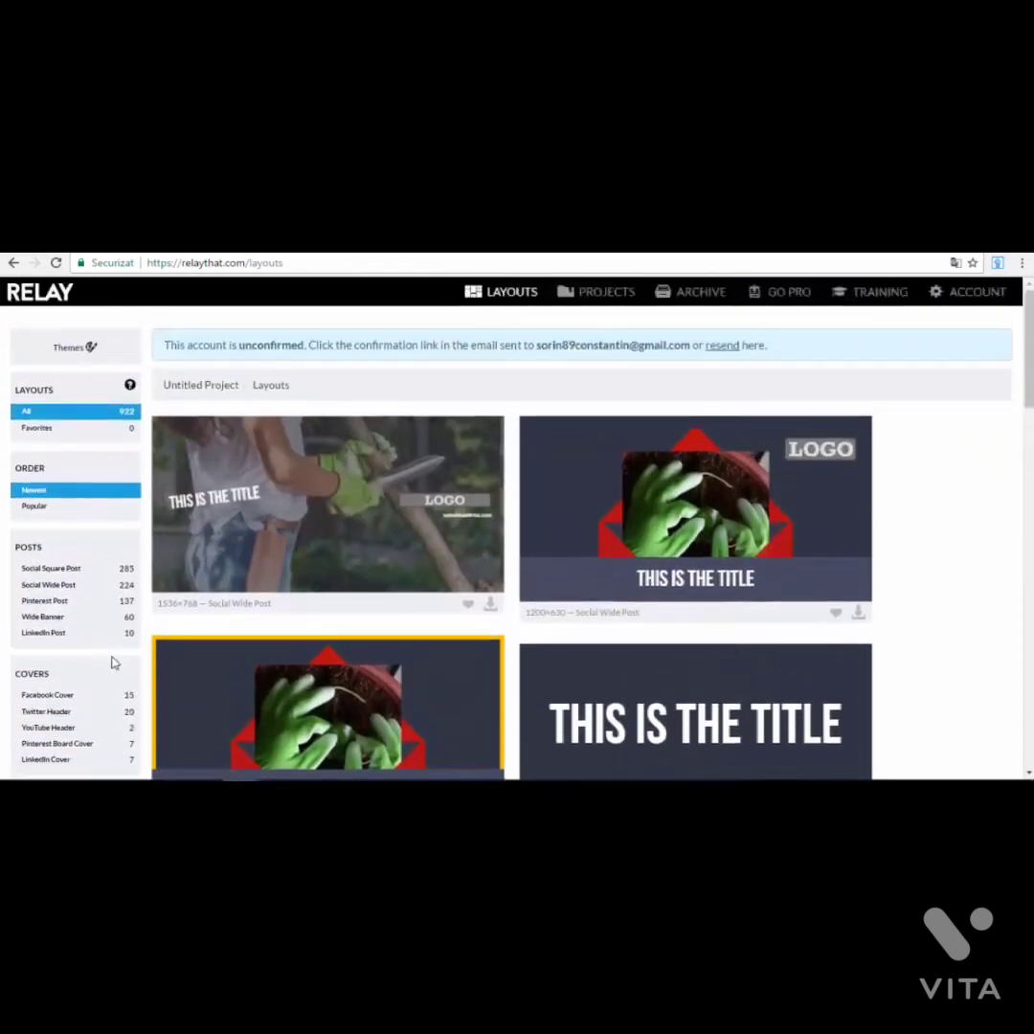
Step: Apply the Facebook Branded theme to the Untitled Project, replacing its fonts and colours
{"action": "left_click", "coordinate": [87, 351]}
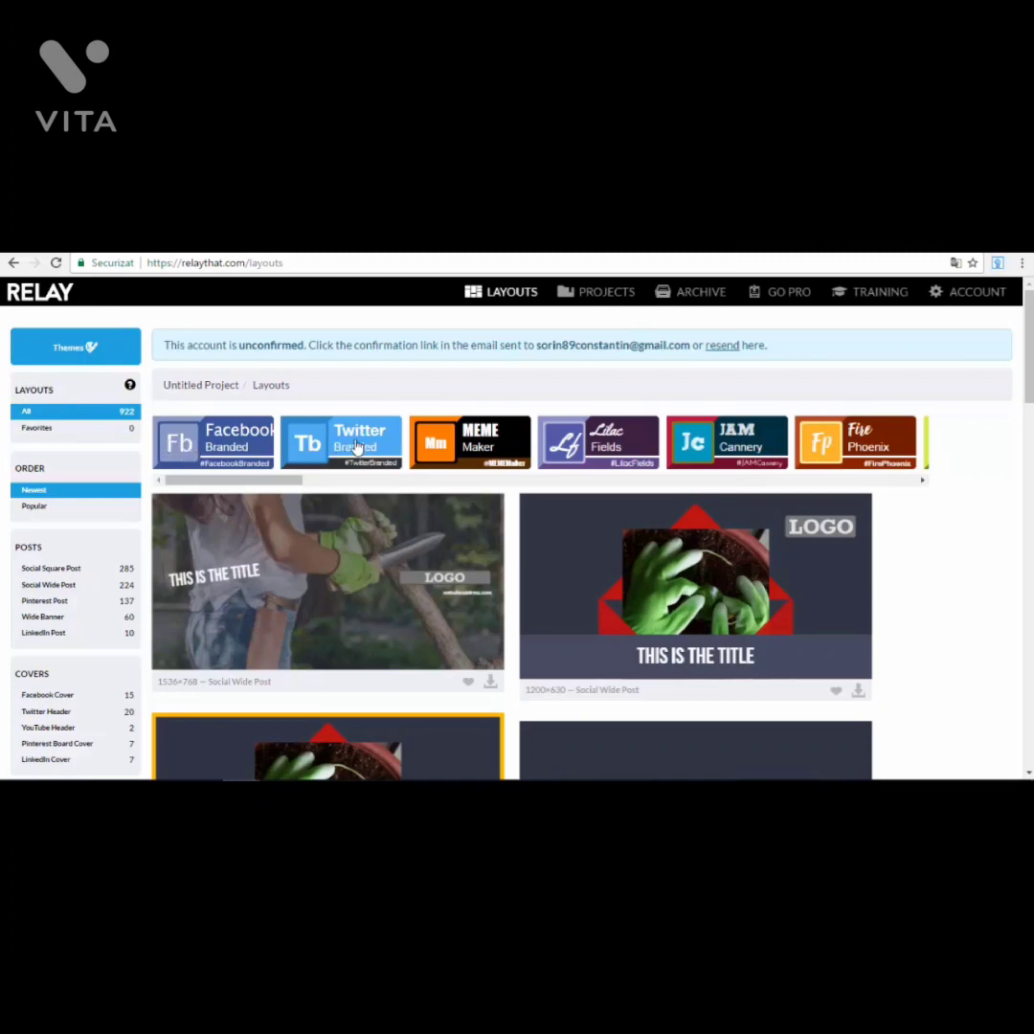
{"action": "left_click", "coordinate": [922, 480]}
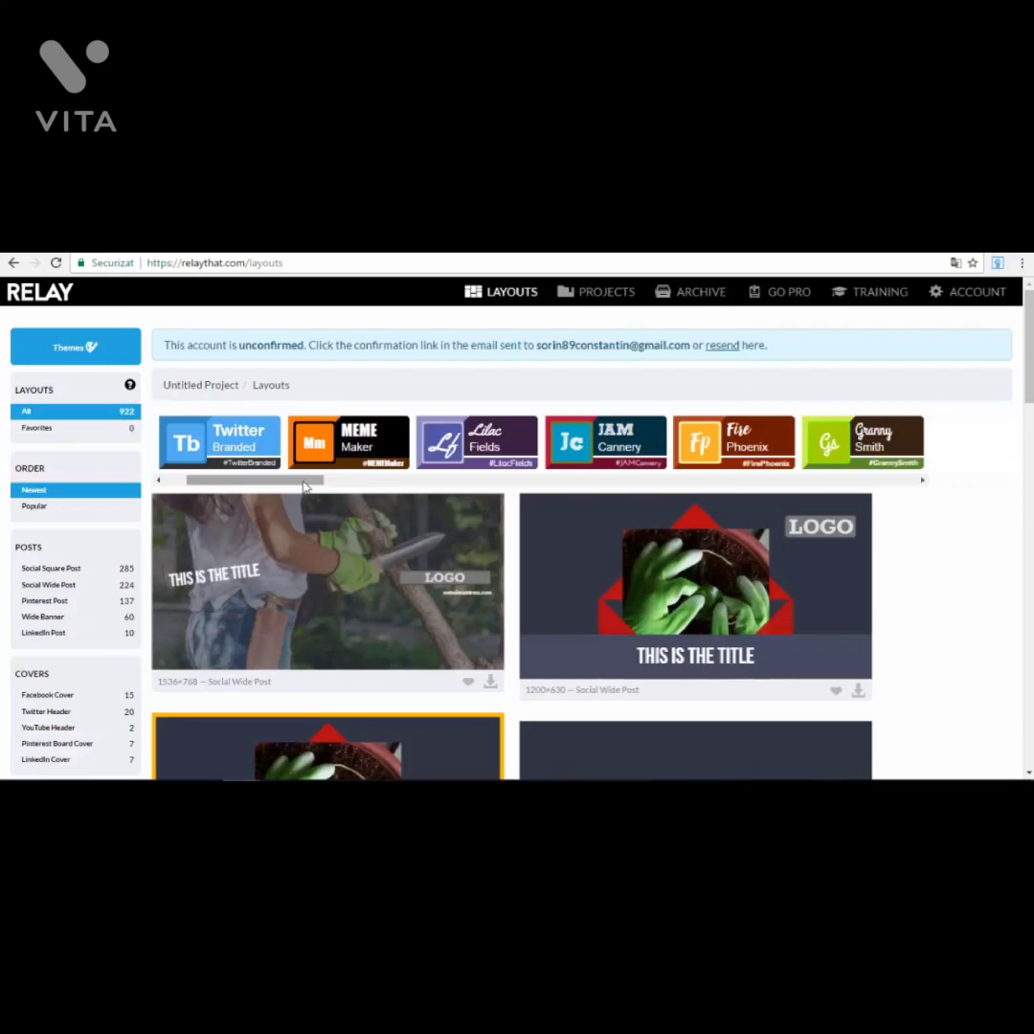
{"action": "left_click_drag", "start_coordinate": [300, 486], "coordinate": [226, 496]}
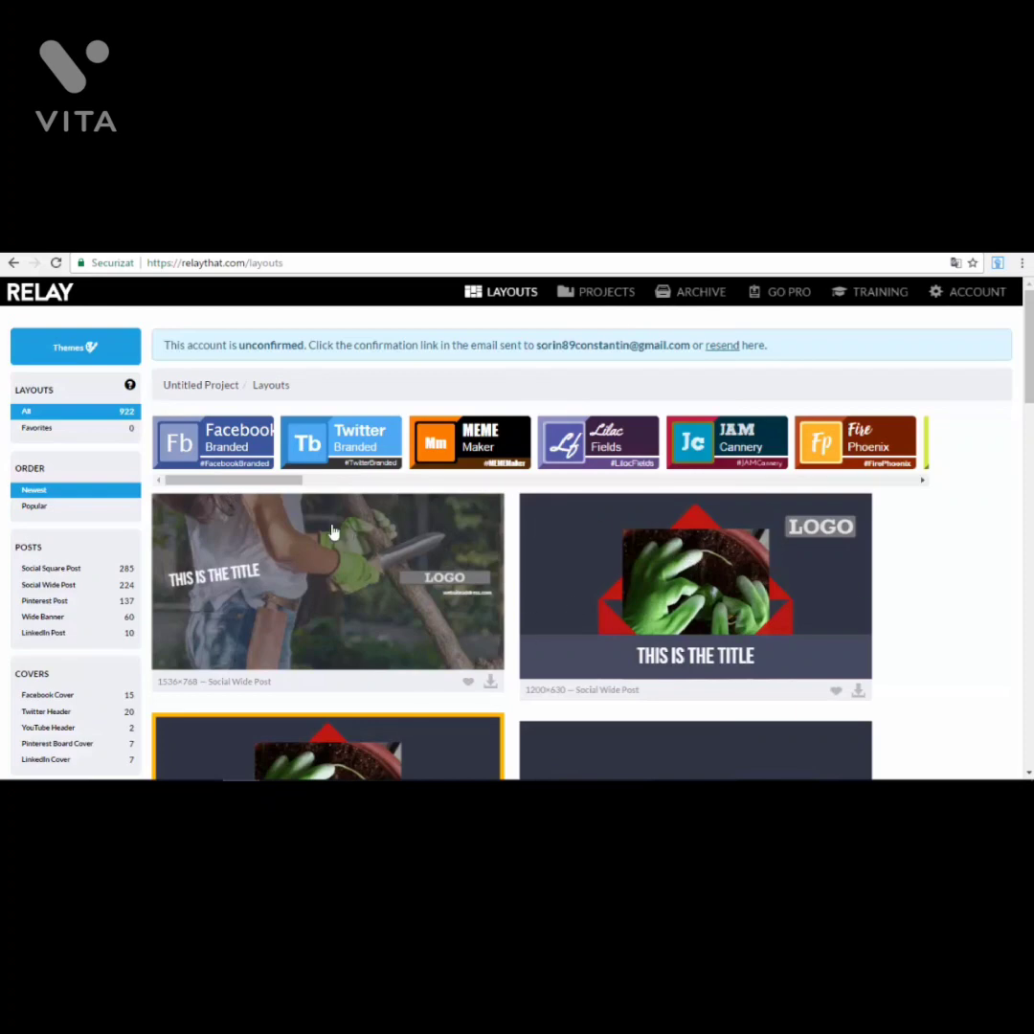
{"action": "left_click", "coordinate": [233, 437]}
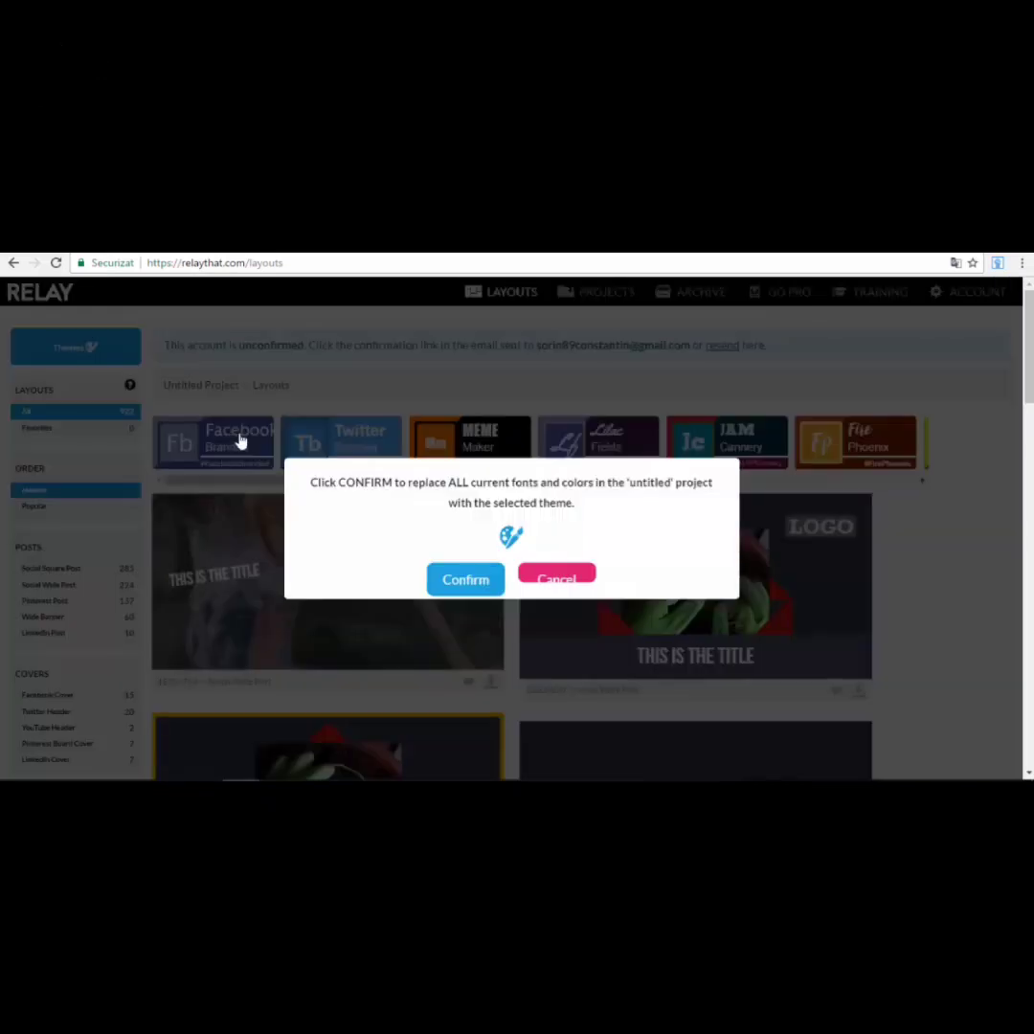
{"action": "left_click", "coordinate": [478, 586]}
Step: Browse the blue-themed layouts in the gallery
{"action": "scroll", "coordinate": [287, 553], "scroll_direction": "down", "scroll_amount": 2}
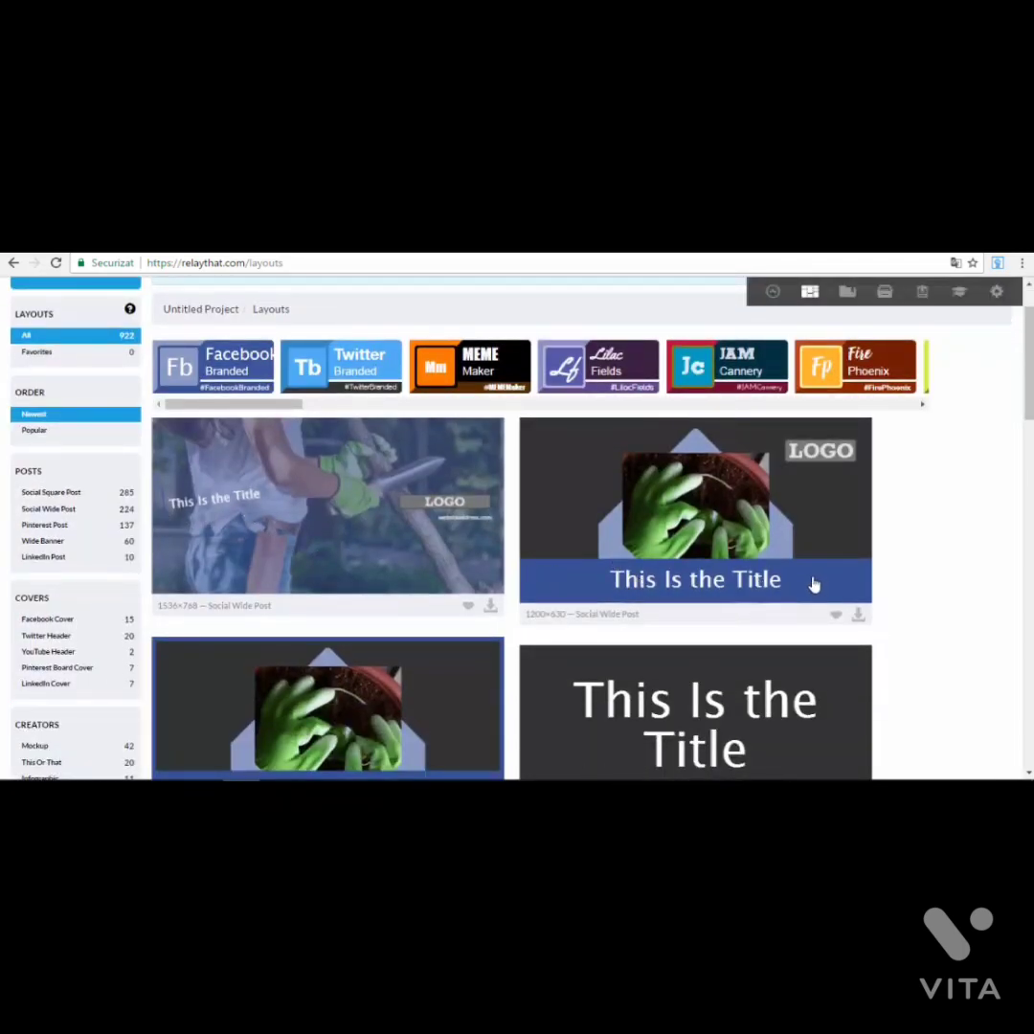
{"action": "scroll", "coordinate": [816, 584], "scroll_direction": "down", "scroll_amount": 10}
{"action": "scroll", "coordinate": [730, 561], "scroll_direction": "down", "scroll_amount": 1}
{"action": "scroll", "coordinate": [524, 515], "scroll_direction": "up", "scroll_amount": 12}
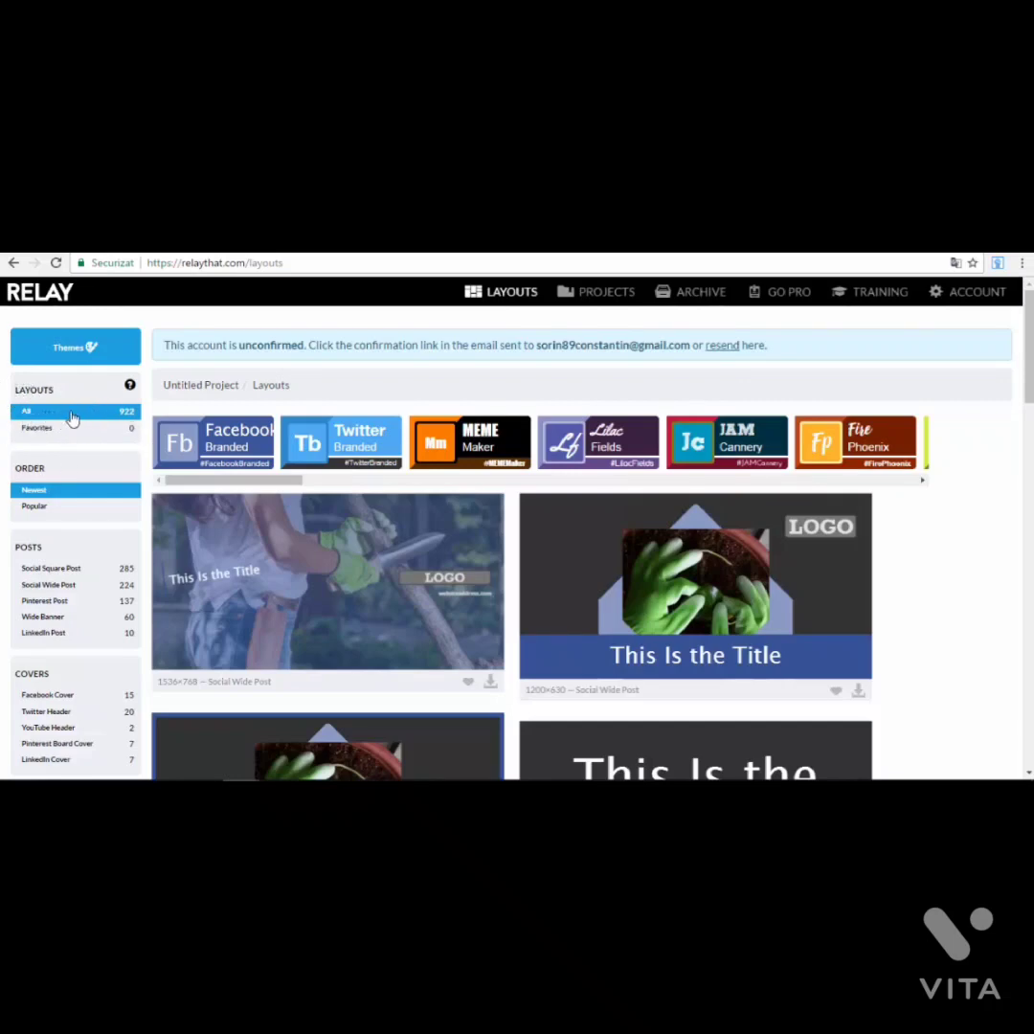
{"action": "scroll", "coordinate": [325, 536], "scroll_direction": "down", "scroll_amount": 2}
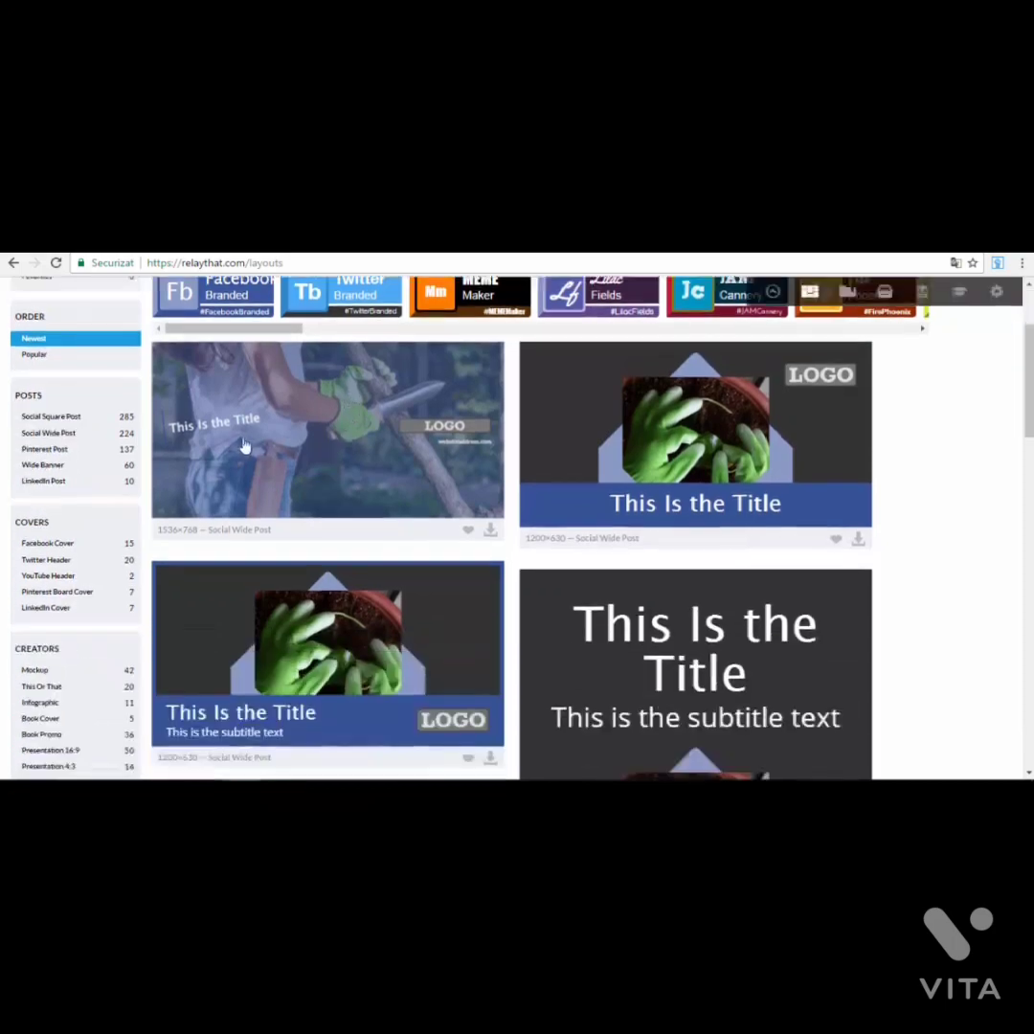
{"action": "scroll", "coordinate": [342, 404], "scroll_direction": "down", "scroll_amount": 3}
{"action": "scroll", "coordinate": [526, 450], "scroll_direction": "down", "scroll_amount": 10}
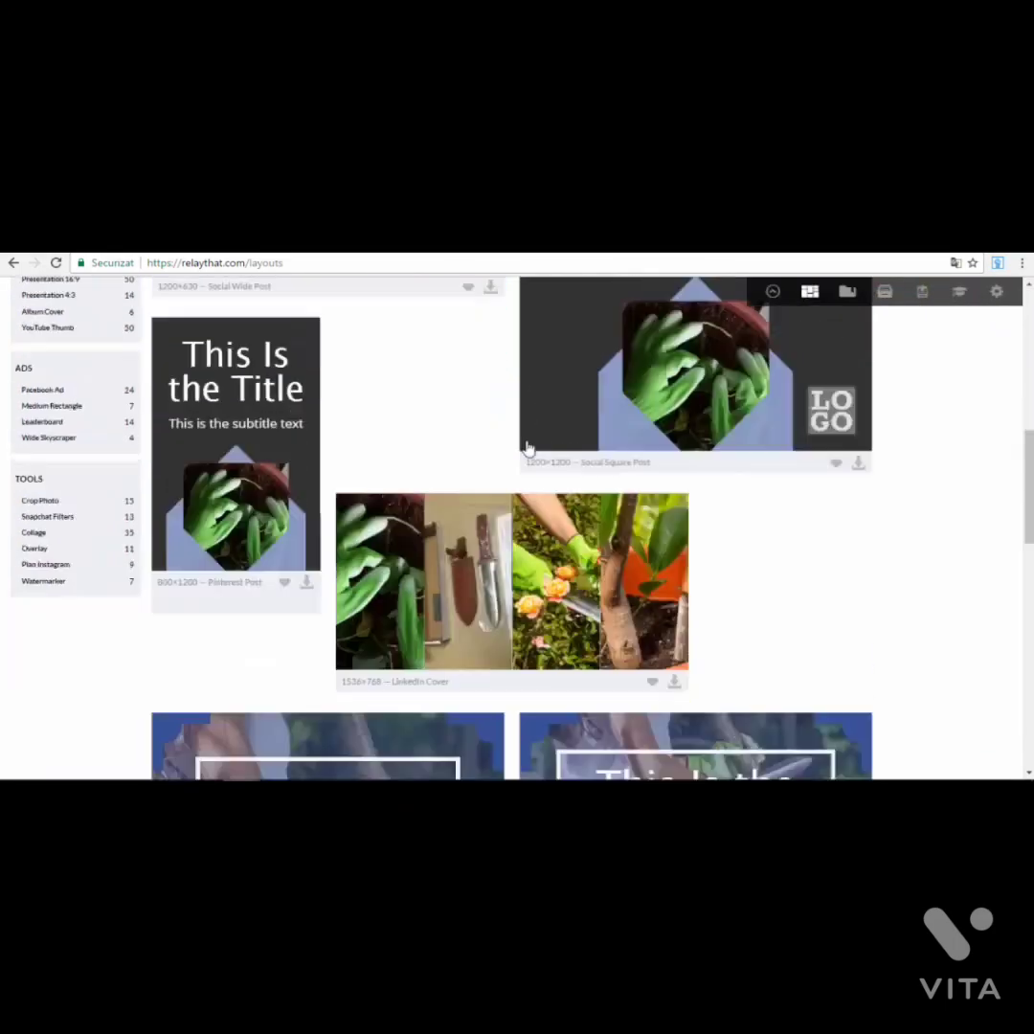
{"action": "scroll", "coordinate": [528, 456], "scroll_direction": "down", "scroll_amount": 1}
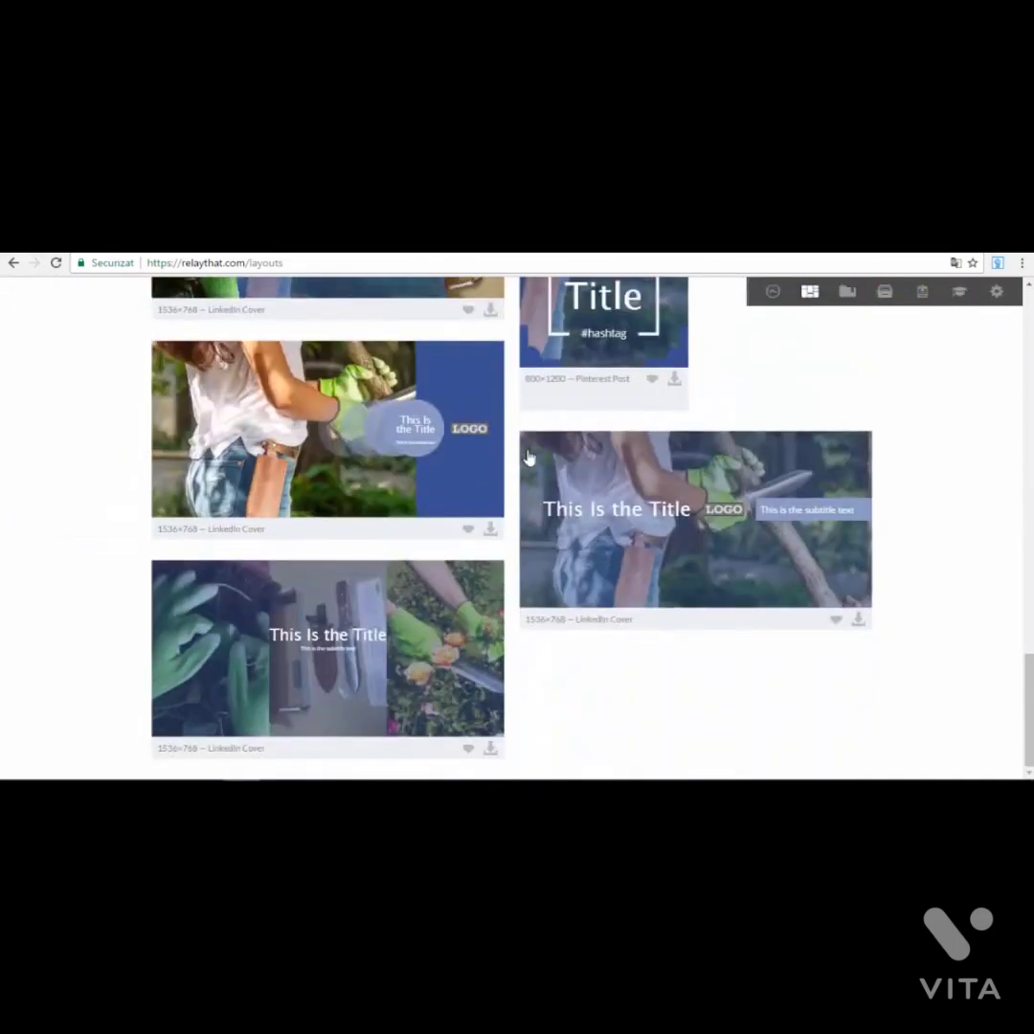
{"action": "scroll", "coordinate": [394, 455], "scroll_direction": "up", "scroll_amount": 15}
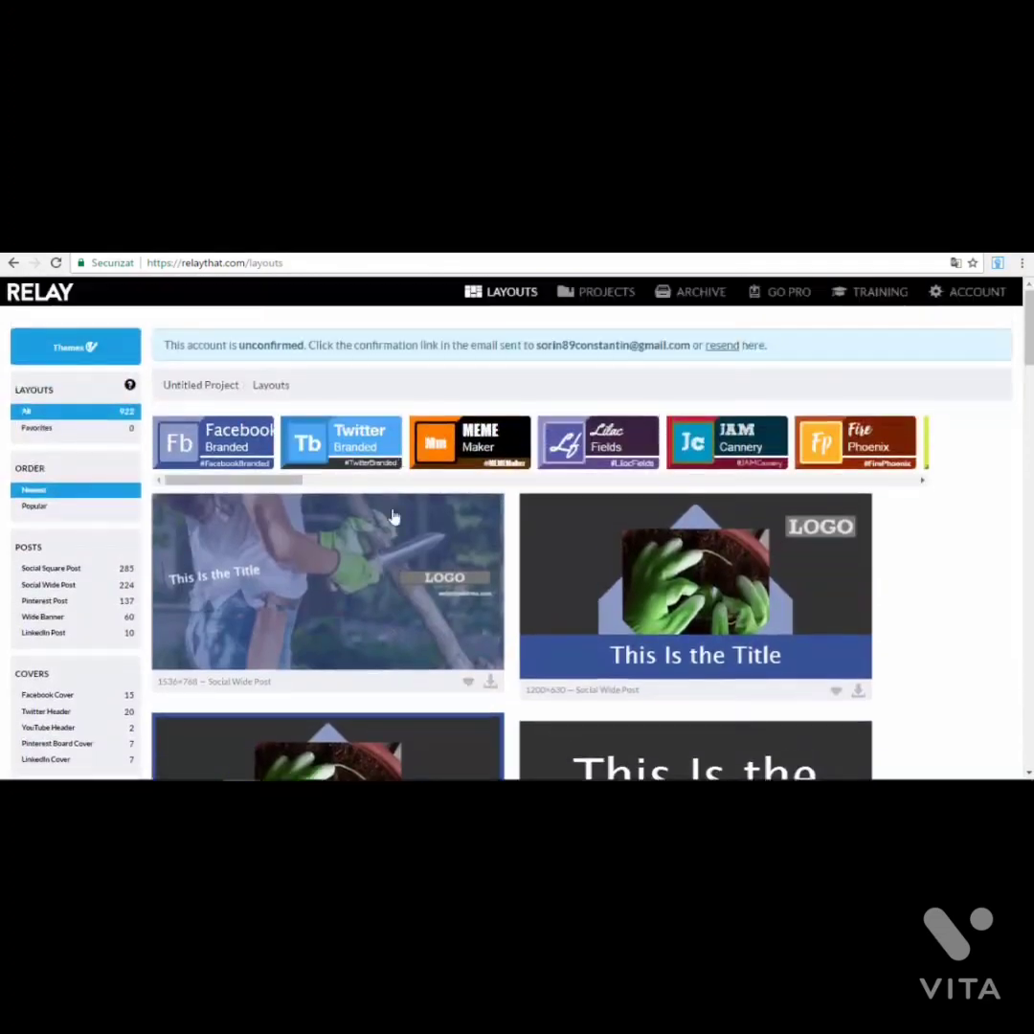
{"action": "scroll", "coordinate": [362, 553], "scroll_direction": "down", "scroll_amount": 1}
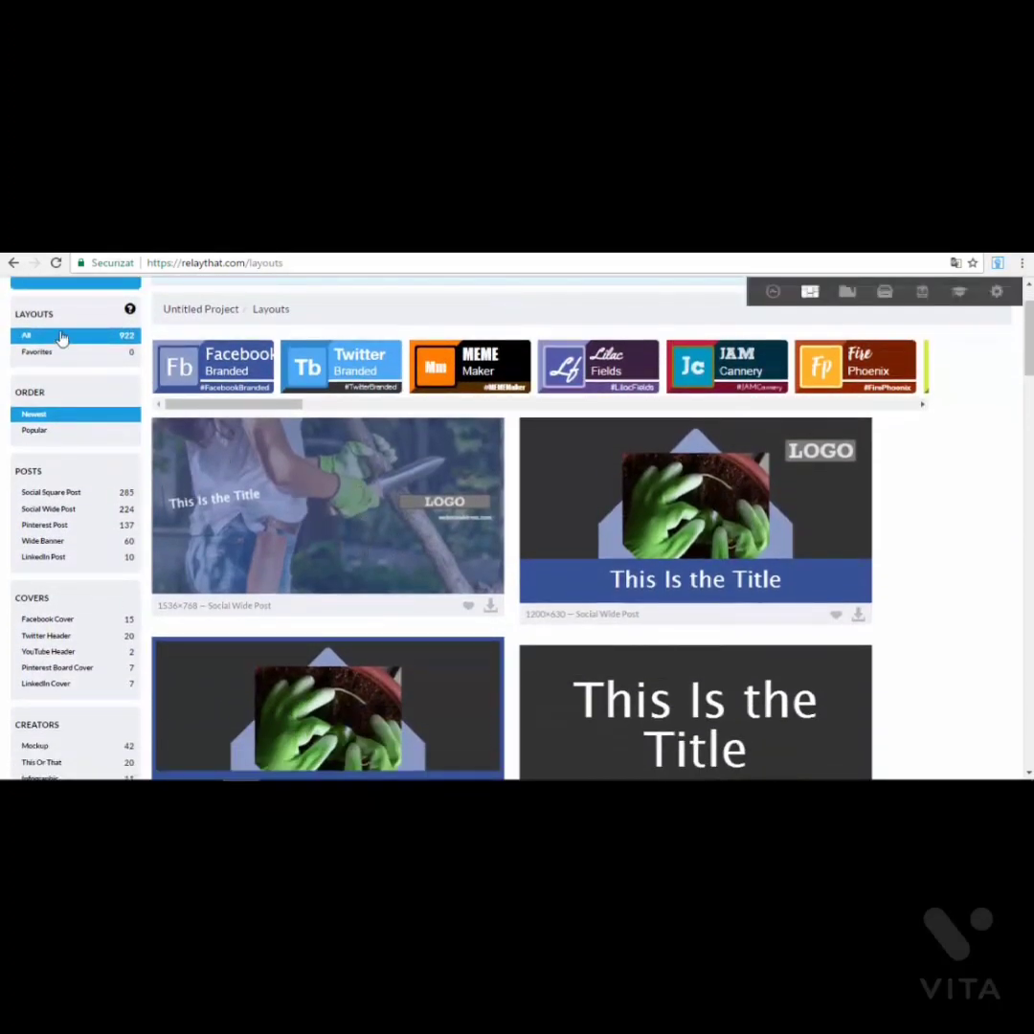
{"action": "scroll", "coordinate": [60, 356], "scroll_direction": "down", "scroll_amount": 1}
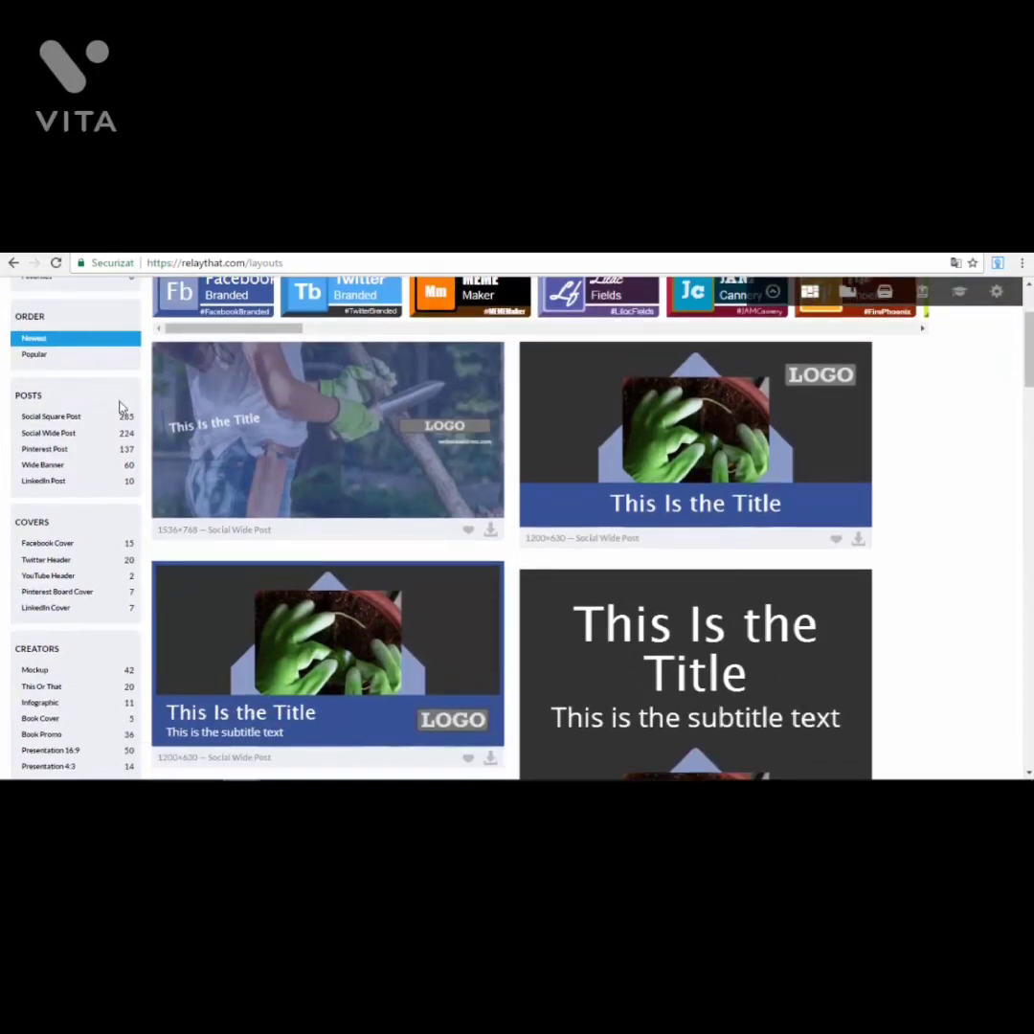
{"action": "scroll", "coordinate": [29, 582], "scroll_direction": "down", "scroll_amount": 1}
{"action": "scroll", "coordinate": [29, 582], "scroll_direction": "up", "scroll_amount": 1}
Step: Filter the gallery to Facebook Cover and browse the 15 cover templates
{"action": "left_click", "coordinate": [131, 549]}
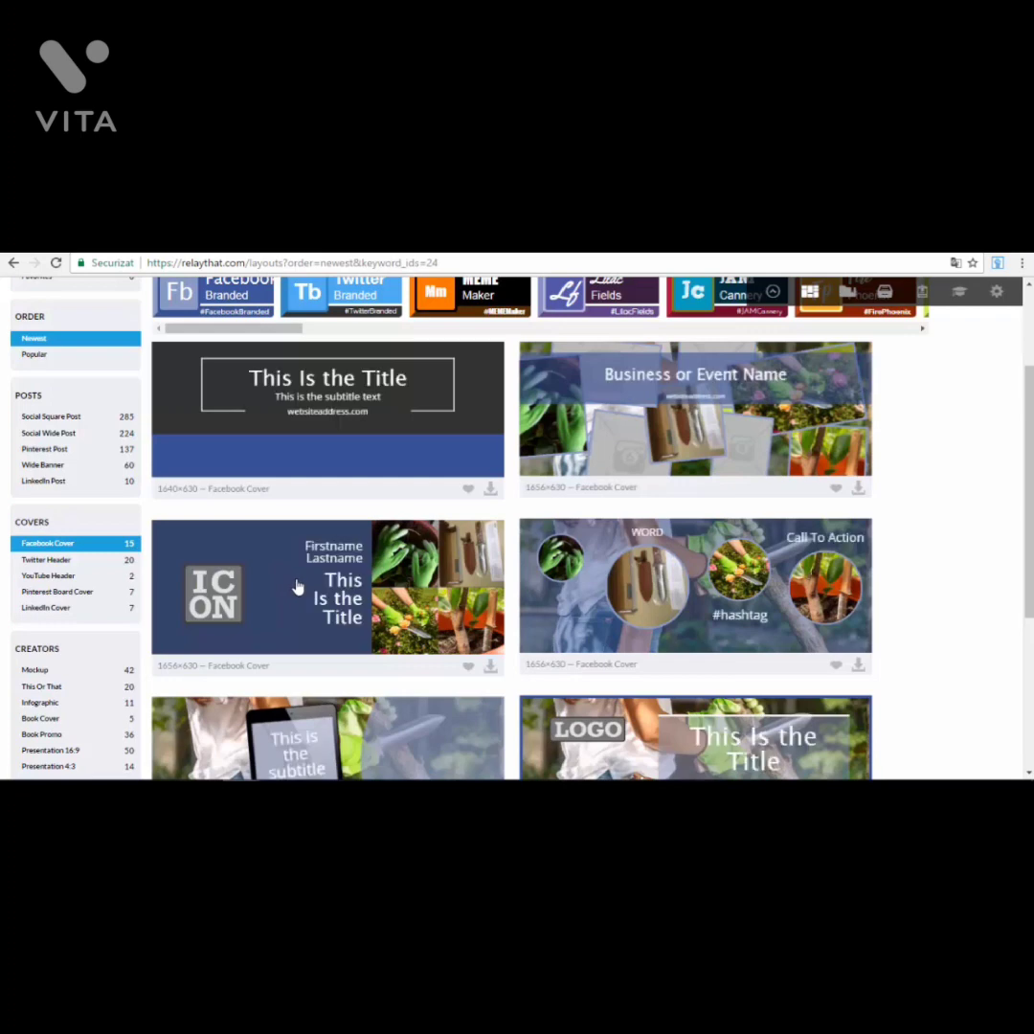
{"action": "scroll", "coordinate": [287, 579], "scroll_direction": "up", "scroll_amount": 3}
{"action": "scroll", "coordinate": [239, 574], "scroll_direction": "down", "scroll_amount": 3}
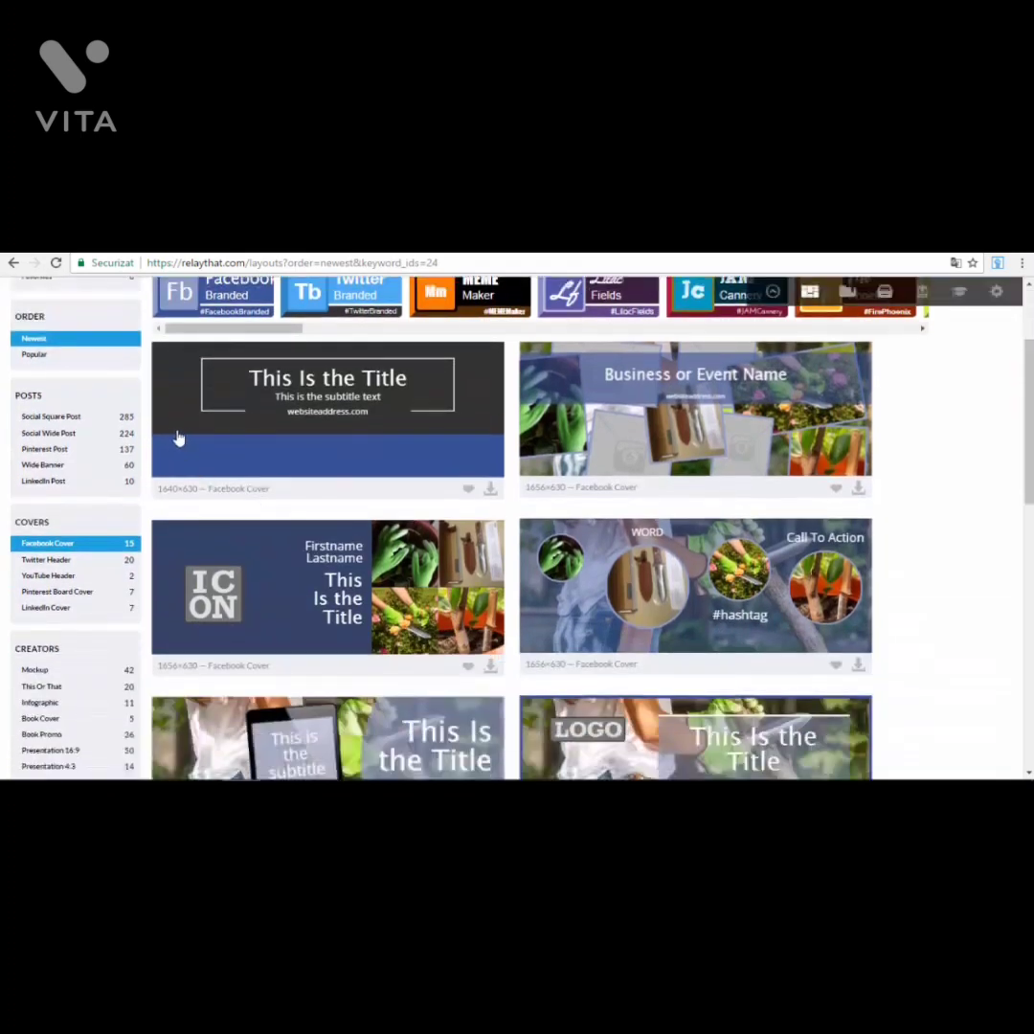
{"action": "scroll", "coordinate": [622, 459], "scroll_direction": "up", "scroll_amount": 3}
{"action": "scroll", "coordinate": [574, 517], "scroll_direction": "down", "scroll_amount": 3}
{"action": "scroll", "coordinate": [525, 579], "scroll_direction": "up", "scroll_amount": 2}
{"action": "scroll", "coordinate": [524, 578], "scroll_direction": "down", "scroll_amount": 1}
{"action": "scroll", "coordinate": [752, 485], "scroll_direction": "down", "scroll_amount": 1}
{"action": "scroll", "coordinate": [330, 569], "scroll_direction": "down", "scroll_amount": 3}
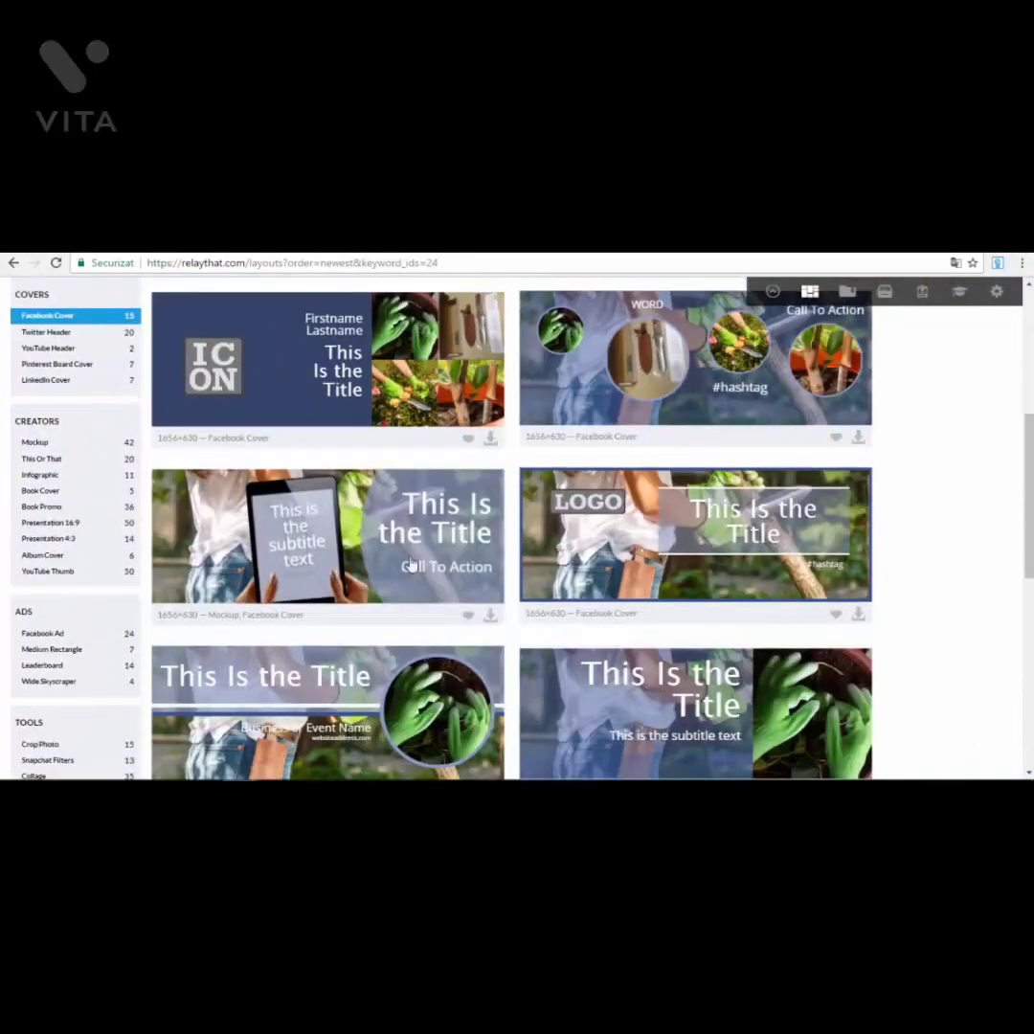
{"action": "scroll", "coordinate": [330, 568], "scroll_direction": "down", "scroll_amount": 4}
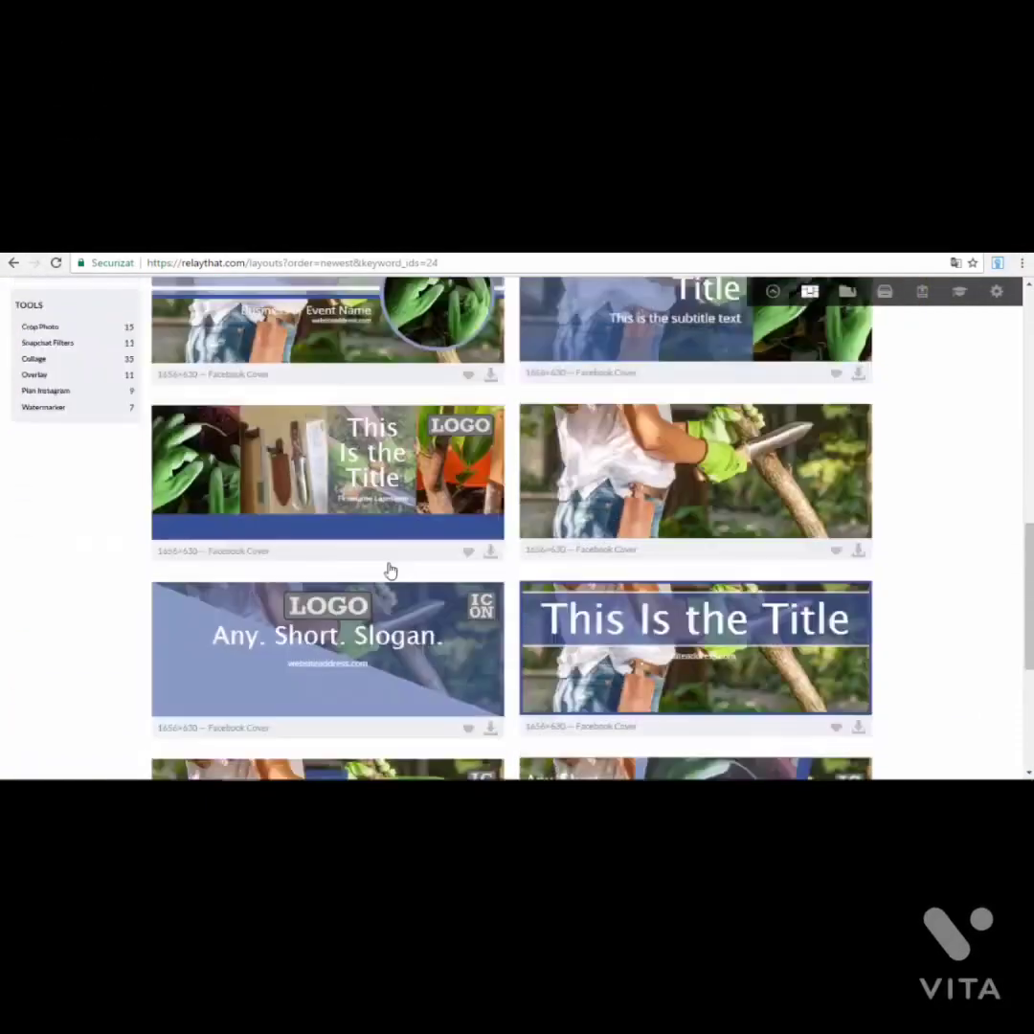
{"action": "scroll", "coordinate": [398, 572], "scroll_direction": "up", "scroll_amount": 6}
{"action": "scroll", "coordinate": [397, 573], "scroll_direction": "up", "scroll_amount": 2}
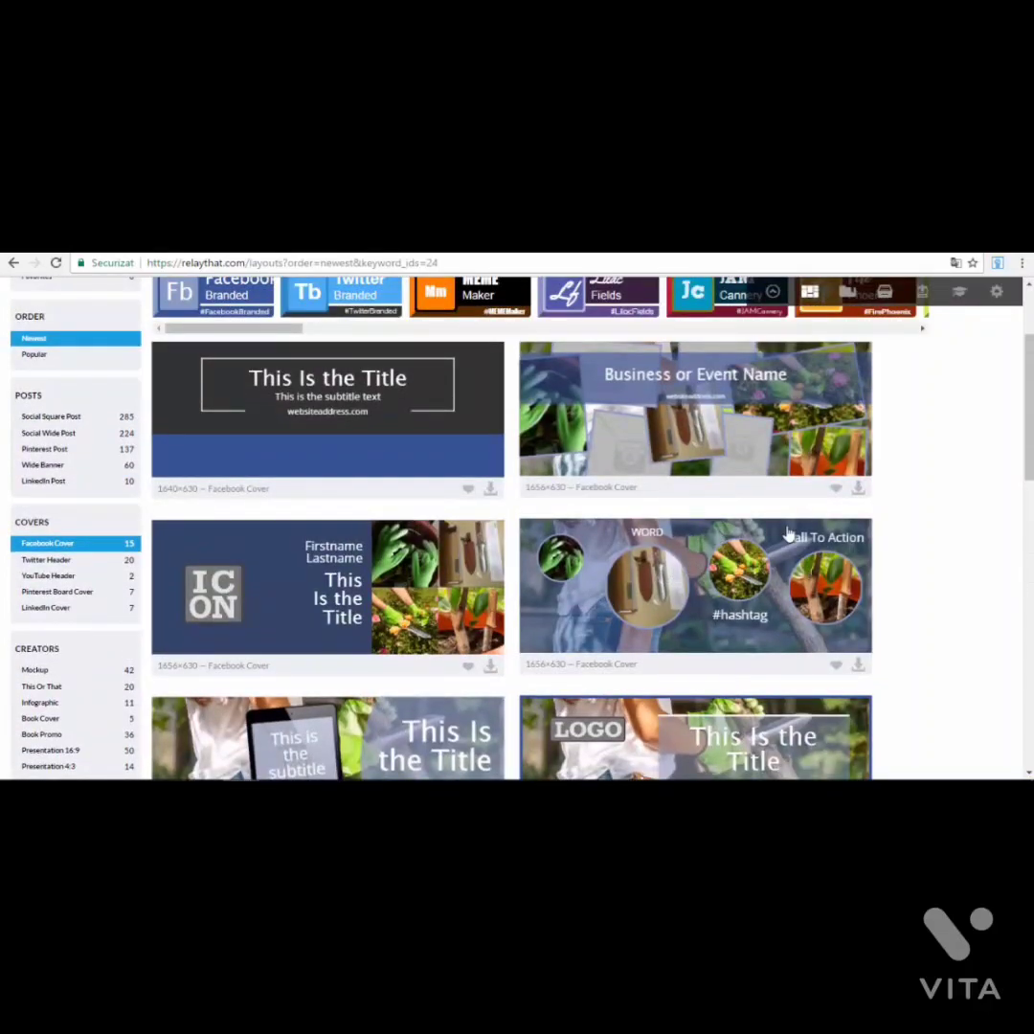
Step: Open the 1656×630 4-Circle-Photos Facebook cover in the editor
{"action": "left_click", "coordinate": [715, 640]}
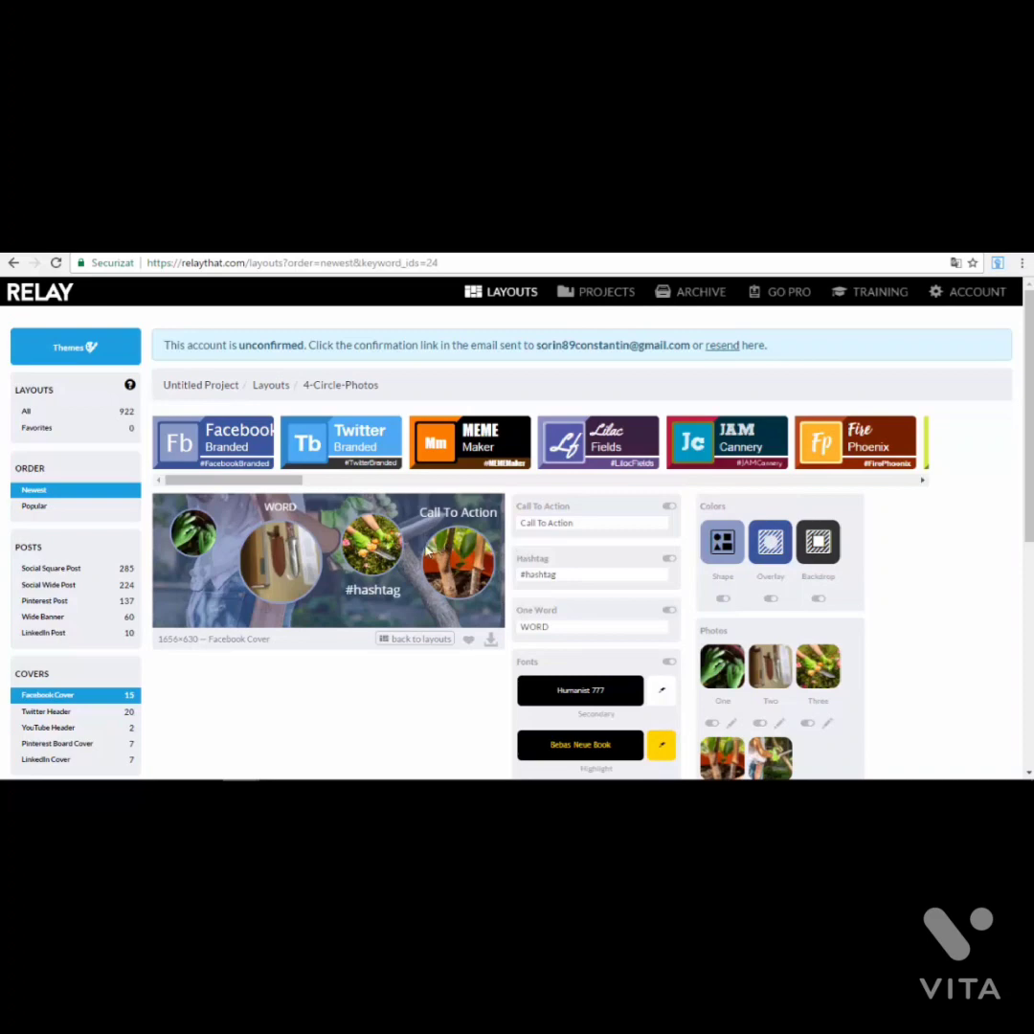
{"action": "scroll", "coordinate": [430, 553], "scroll_direction": "down", "scroll_amount": 3}
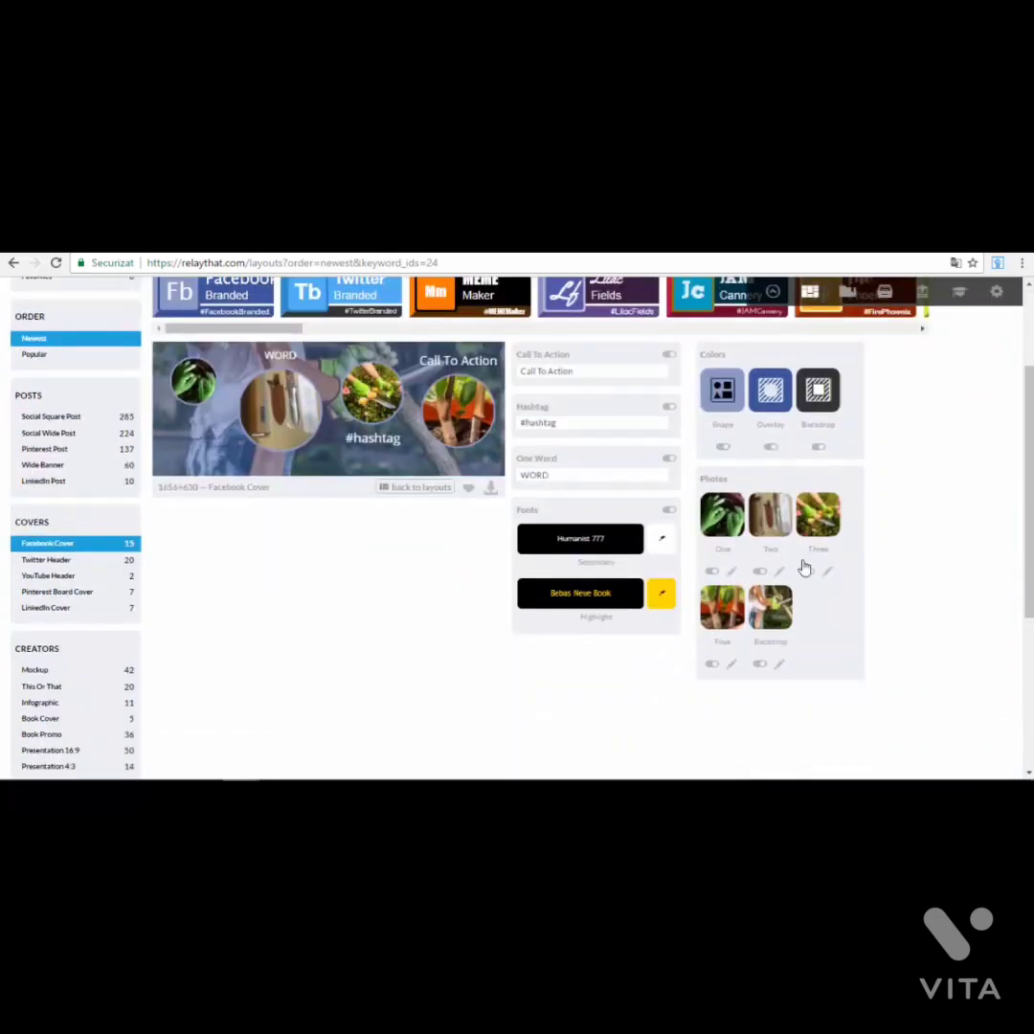
{"action": "scroll", "coordinate": [315, 505], "scroll_direction": "up", "scroll_amount": 1}
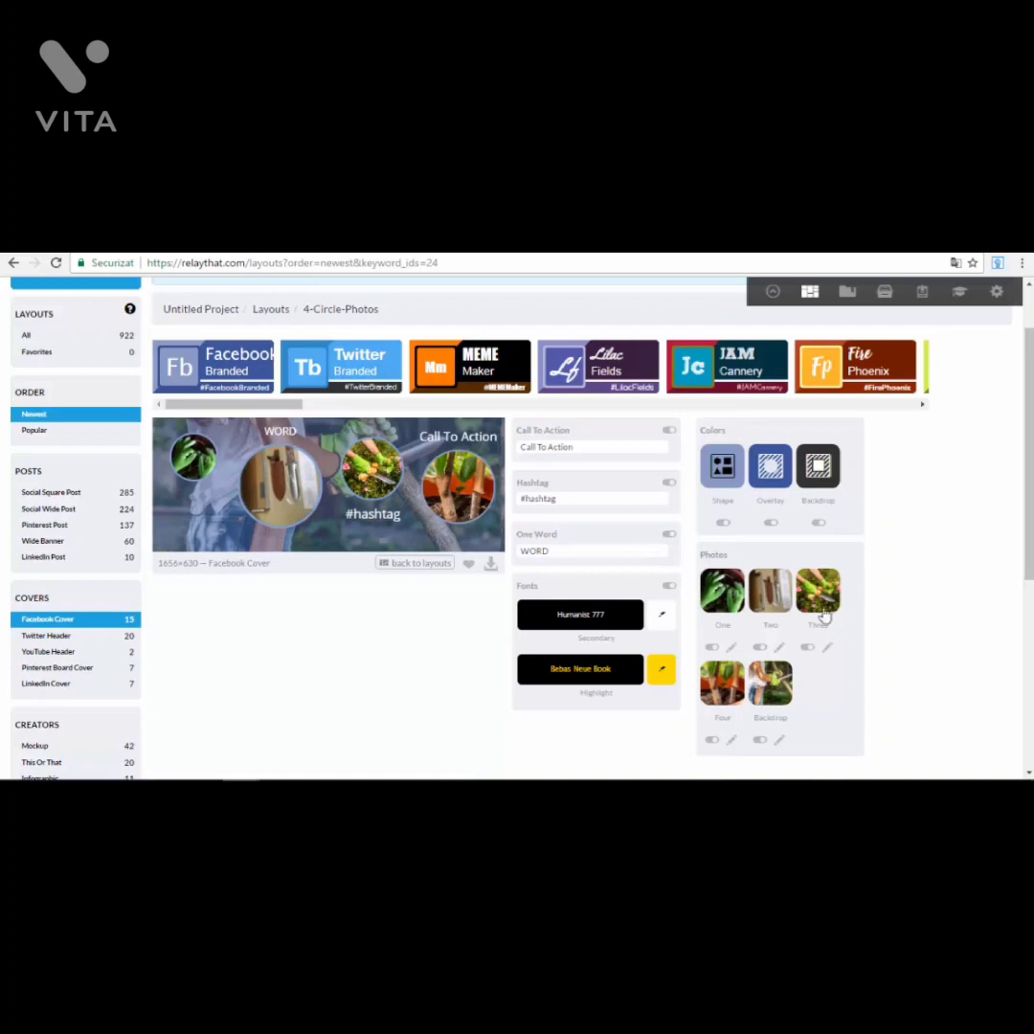
Step: Toggle photo Four off and back on, then bring up its alternative filter versions
{"action": "mouse_move", "coordinate": [763, 698]}
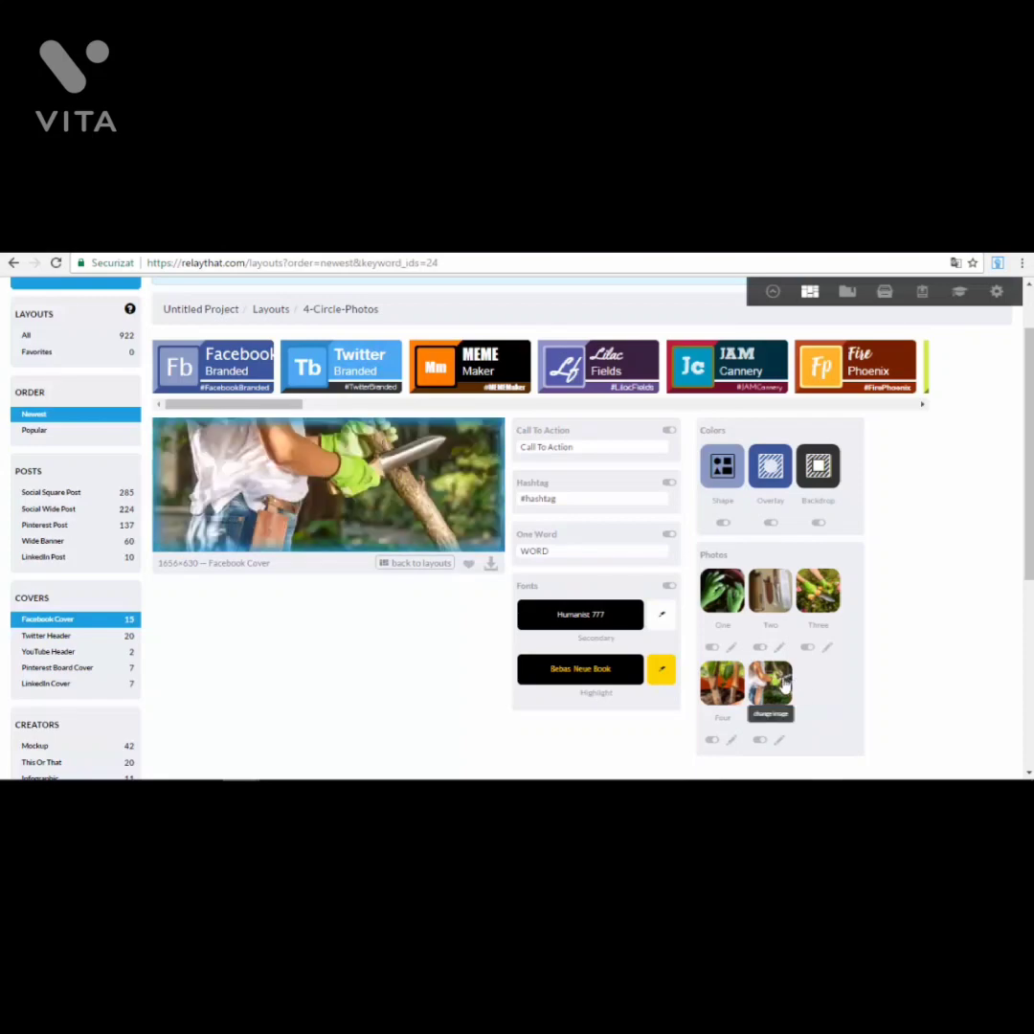
{"action": "left_click", "coordinate": [709, 742]}
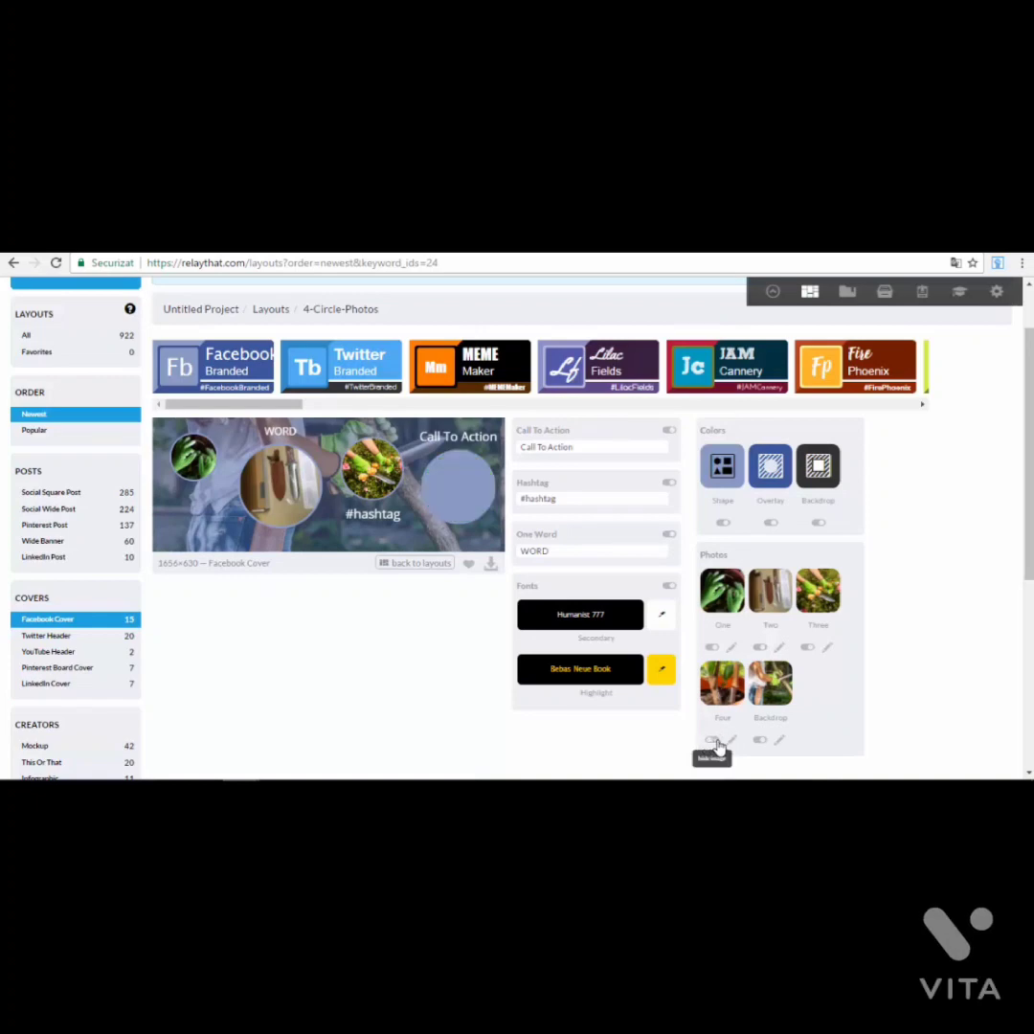
{"action": "left_click", "coordinate": [716, 745]}
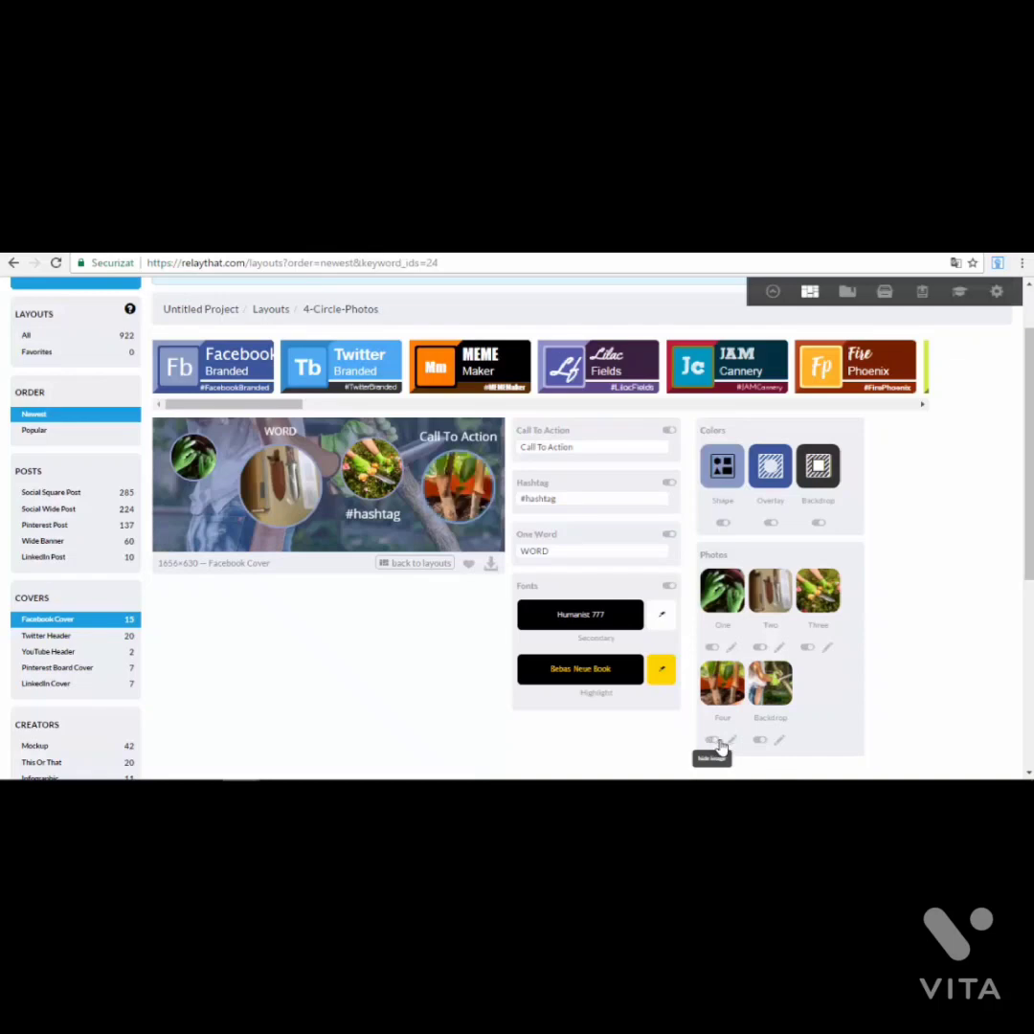
{"action": "left_click", "coordinate": [732, 744]}
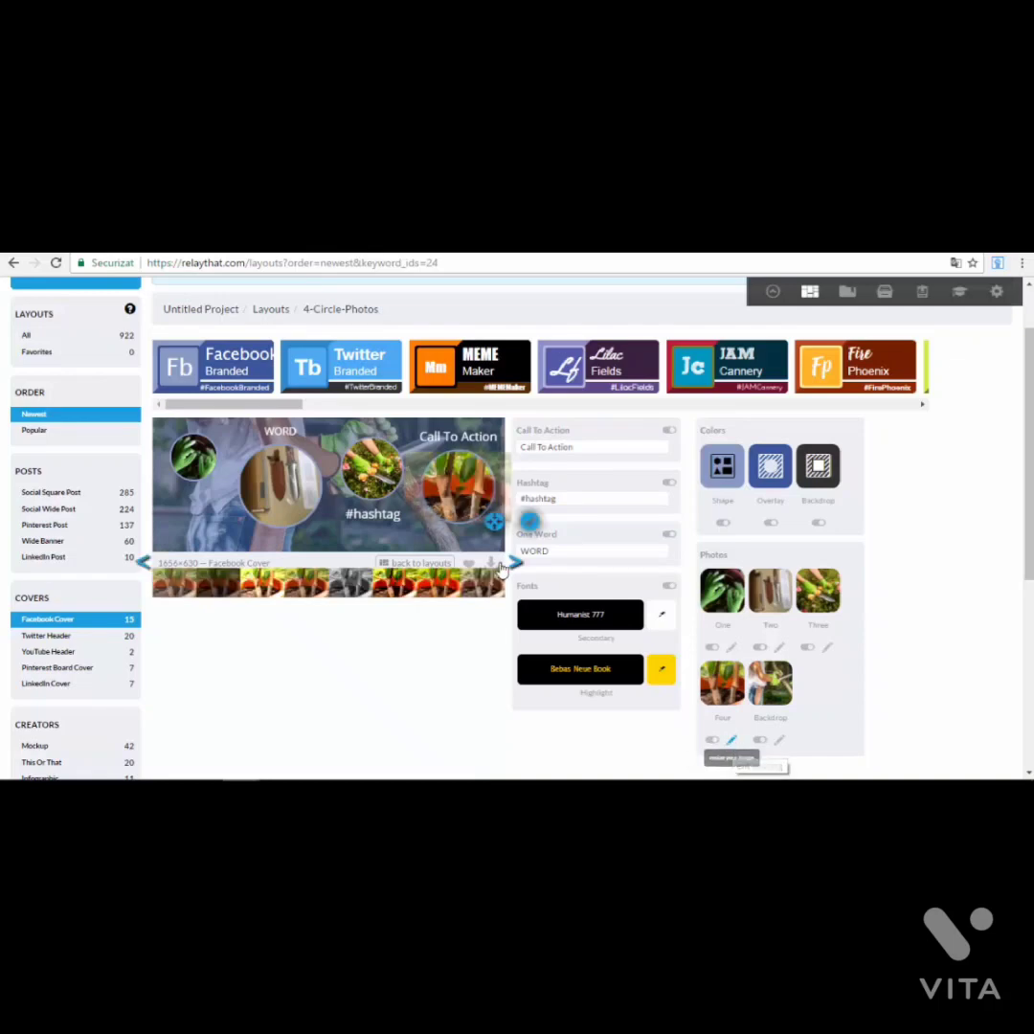
Step: Preview the Fade, Contrast, Hue, Invert, Hue 90 and Vignette filters on the fourth photo
{"action": "left_click", "coordinate": [198, 588]}
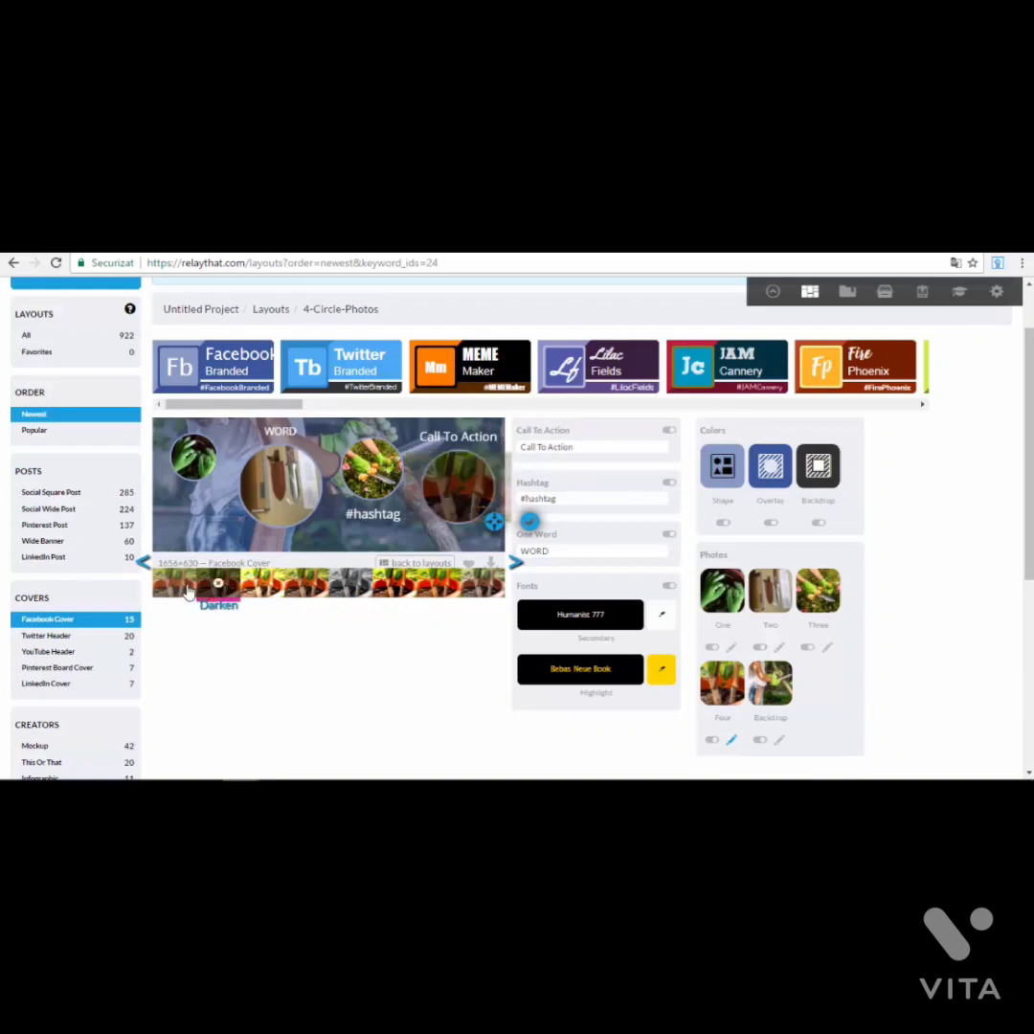
{"action": "left_click", "coordinate": [407, 586]}
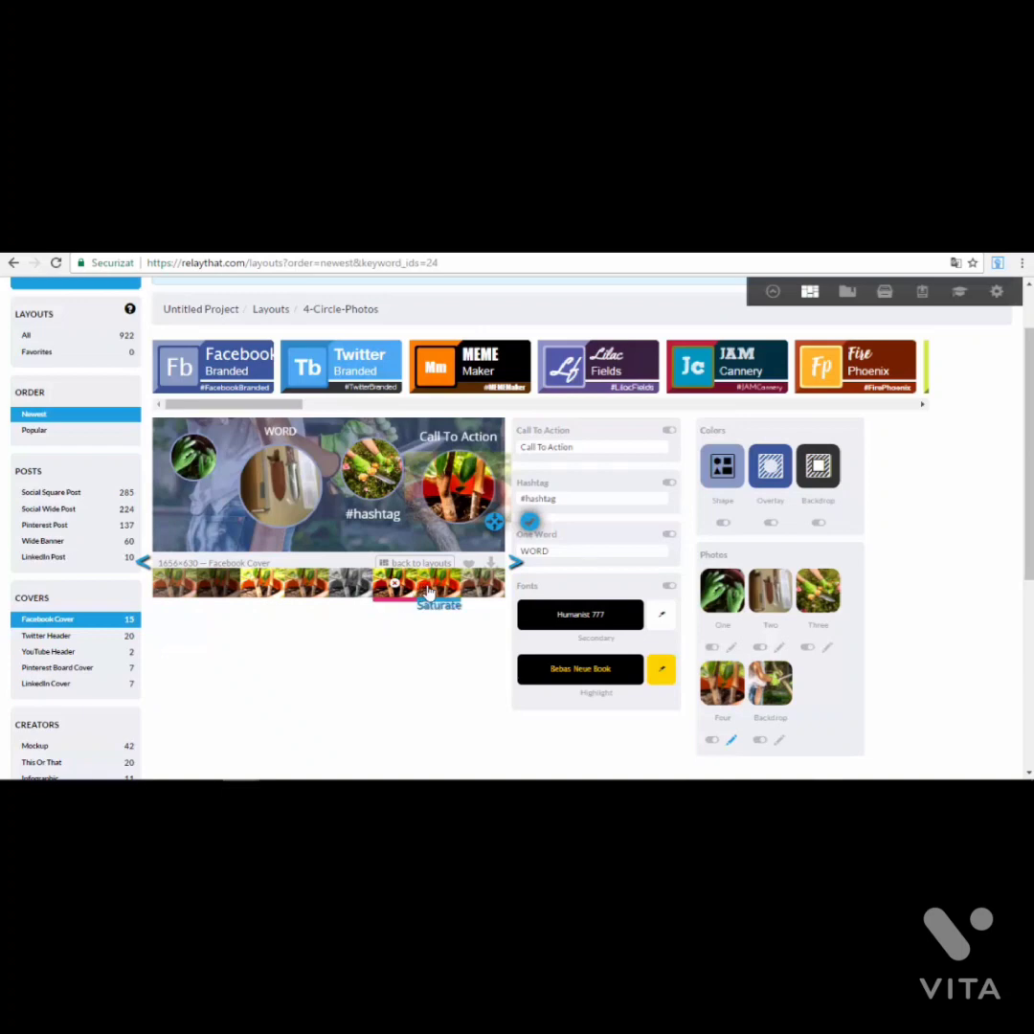
{"action": "scroll", "coordinate": [402, 586], "scroll_direction": "right", "scroll_amount": 3}
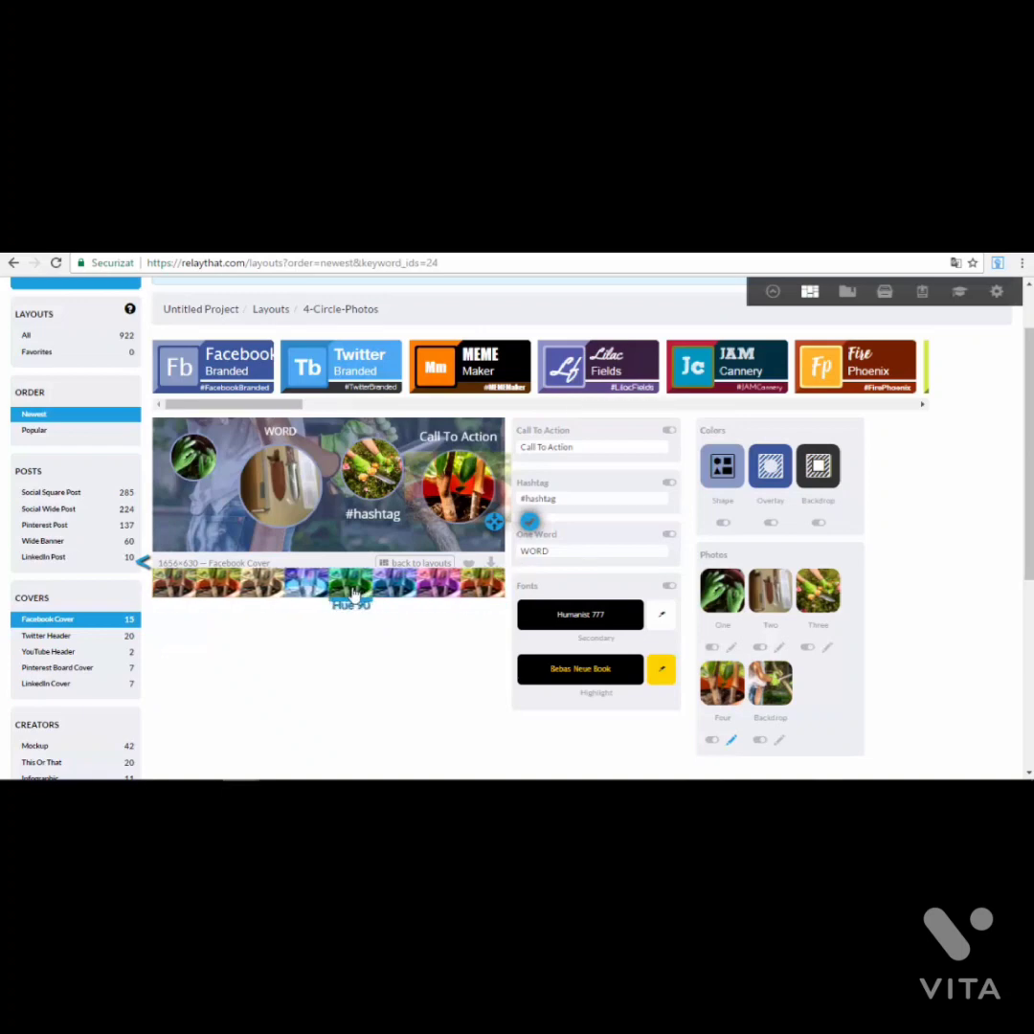
{"action": "left_click", "coordinate": [394, 586]}
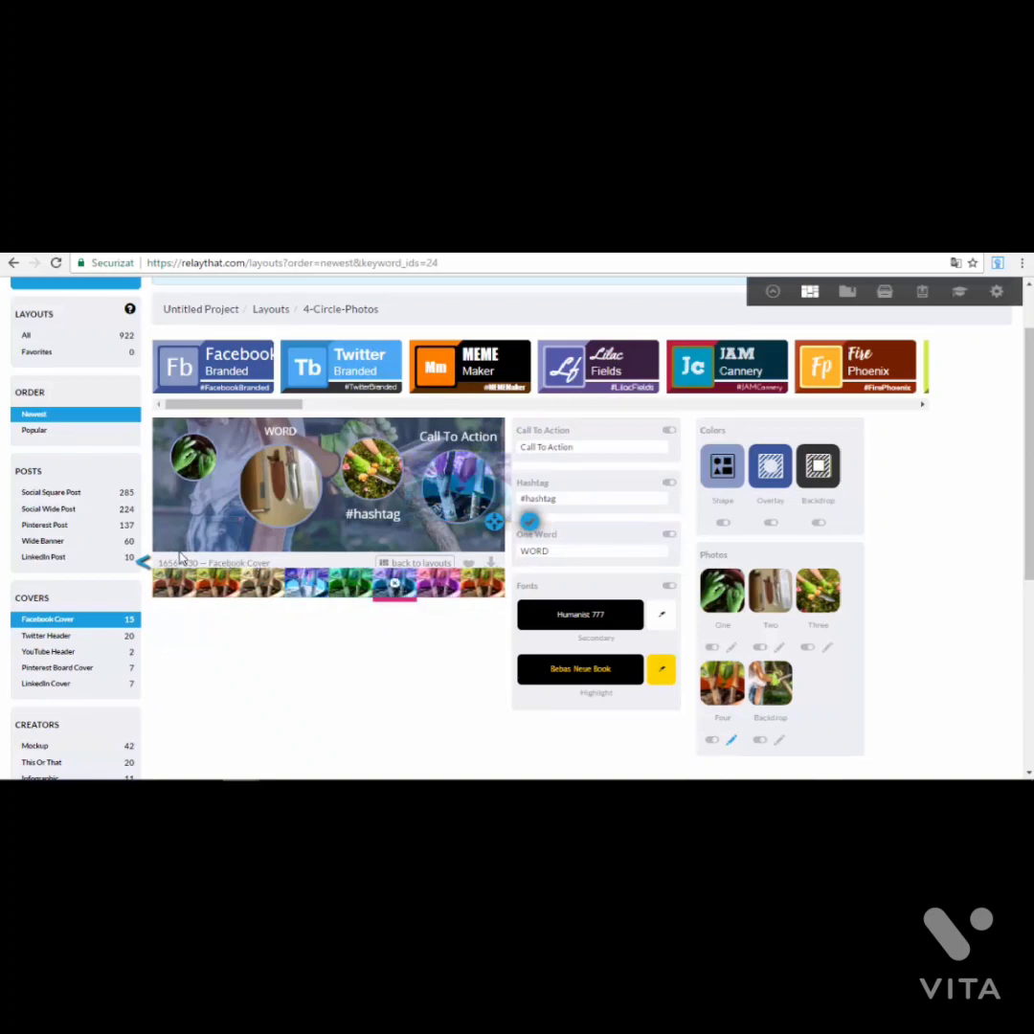
{"action": "left_click", "coordinate": [310, 583]}
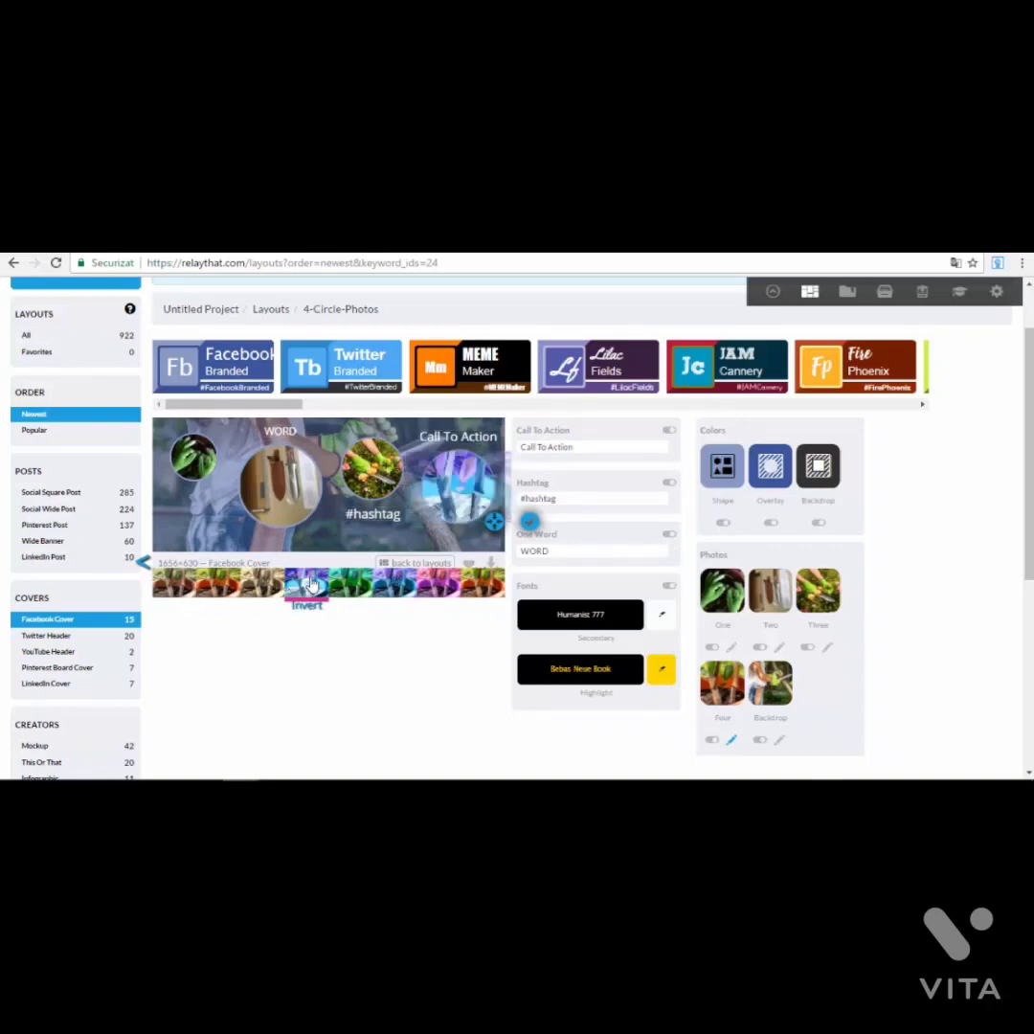
{"action": "left_click", "coordinate": [353, 583]}
{"action": "left_click", "coordinate": [228, 584]}
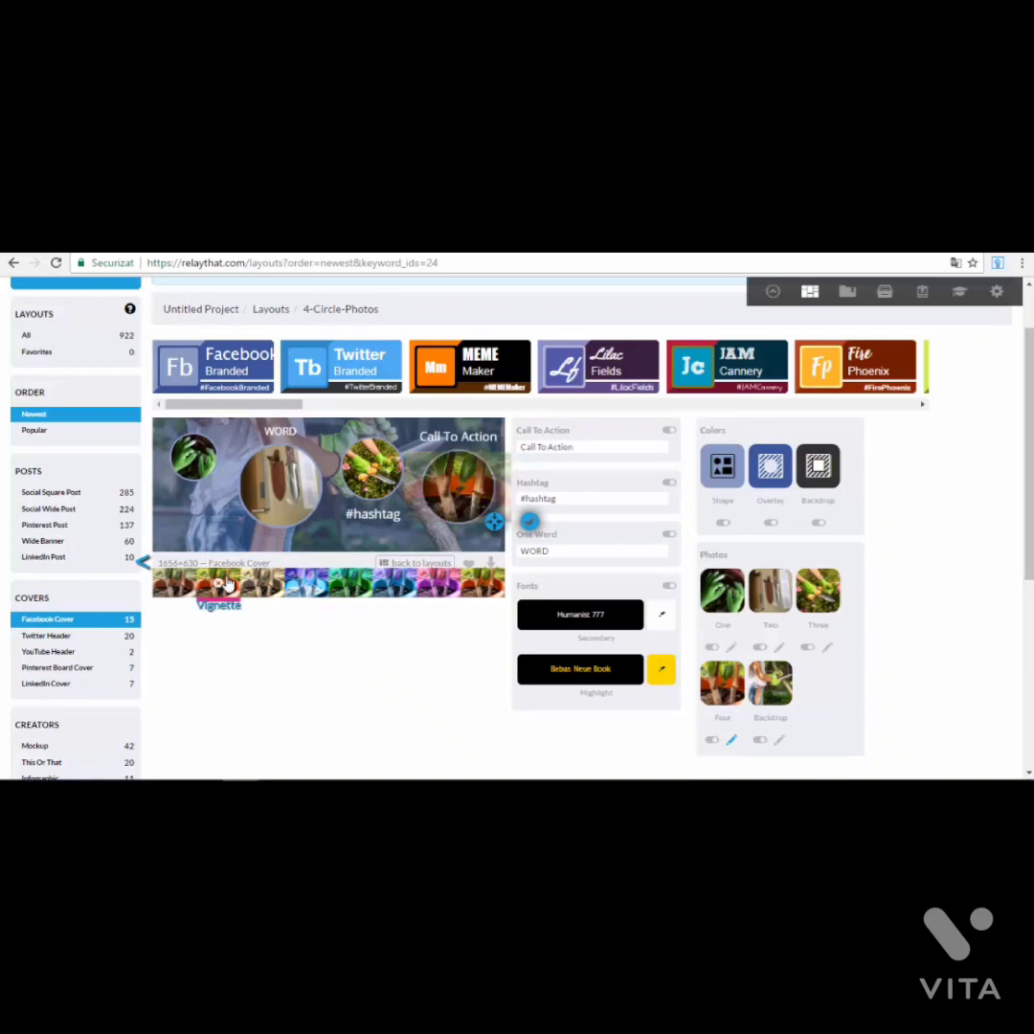
Step: Choose a vivid saturating colour filter for the fourth photo and confirm it
{"action": "left_click", "coordinate": [484, 582]}
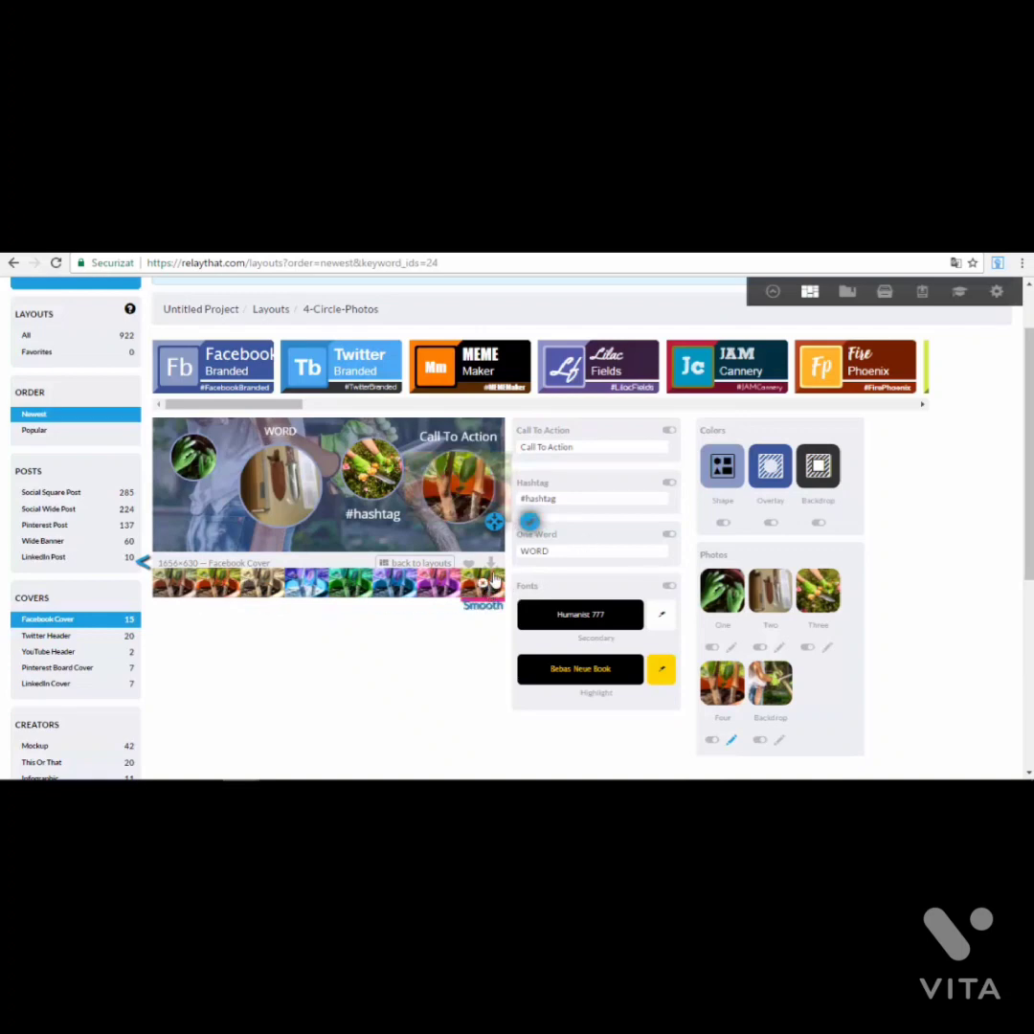
{"action": "left_click", "coordinate": [143, 565]}
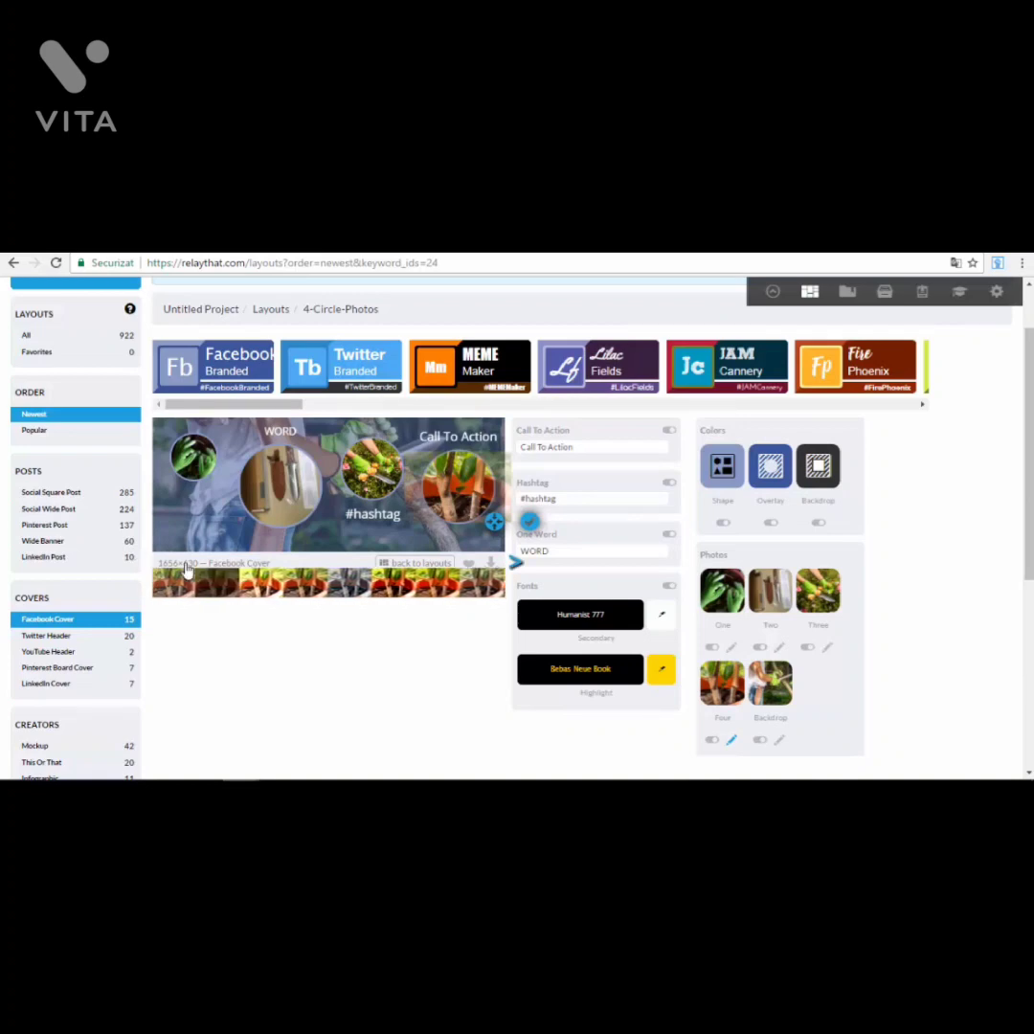
{"action": "left_click", "coordinate": [394, 581]}
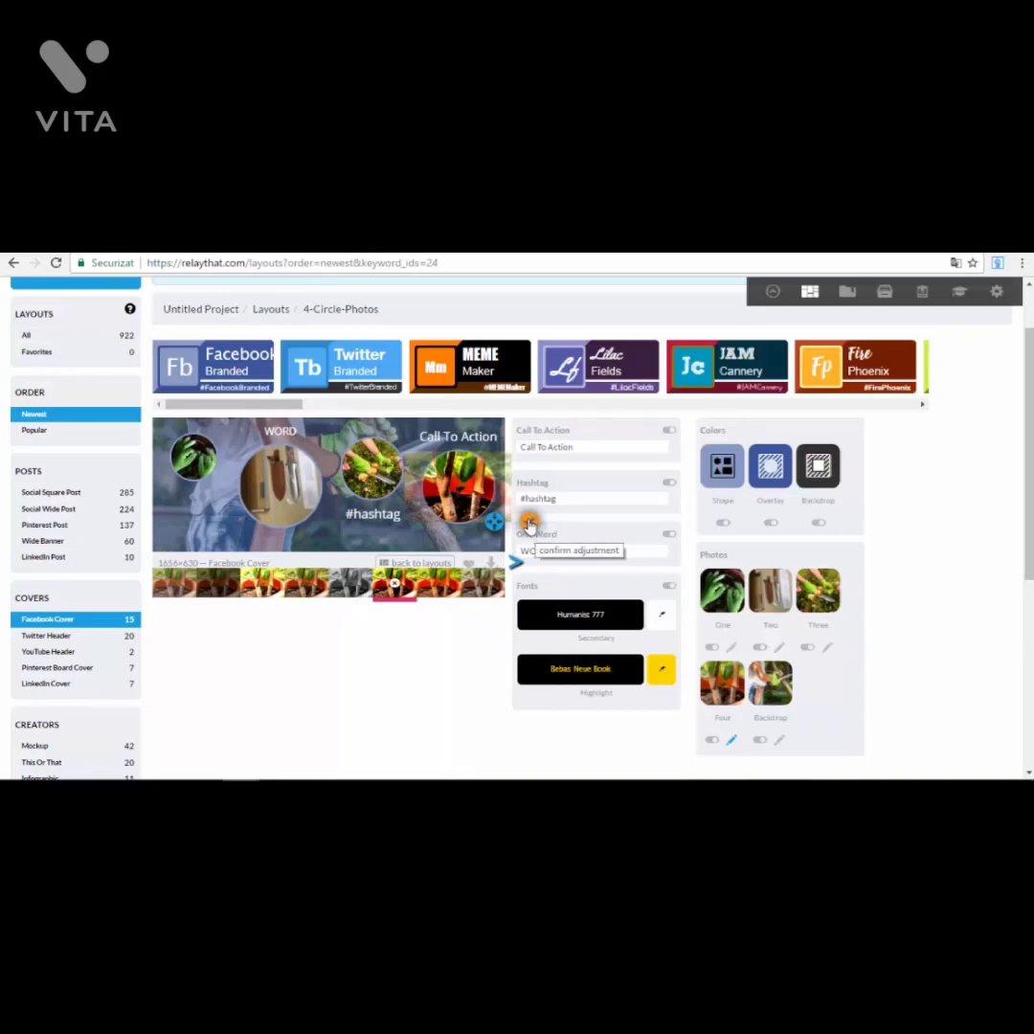
{"action": "left_click", "coordinate": [528, 524]}
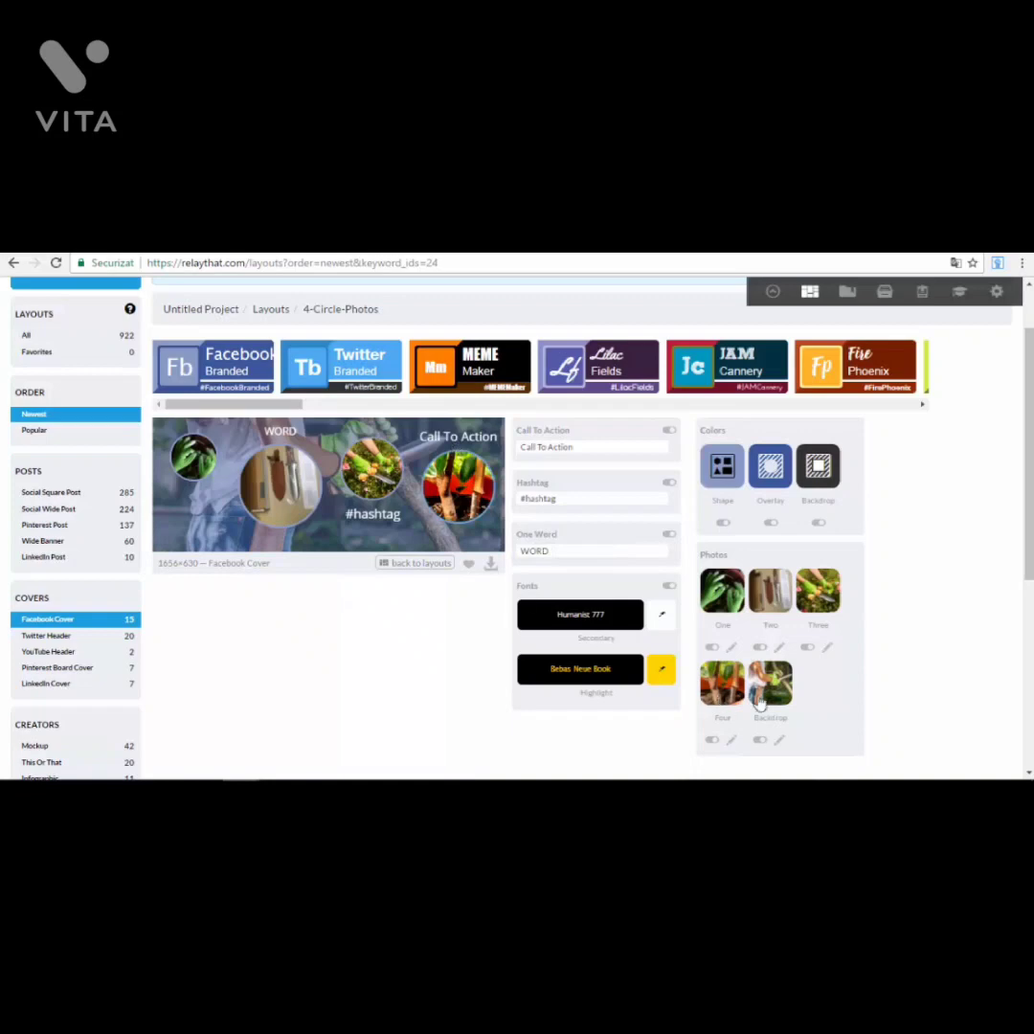
Step: Open the image chooser for the fourth photo and go to the Downloads folder
{"action": "left_click", "coordinate": [728, 682]}
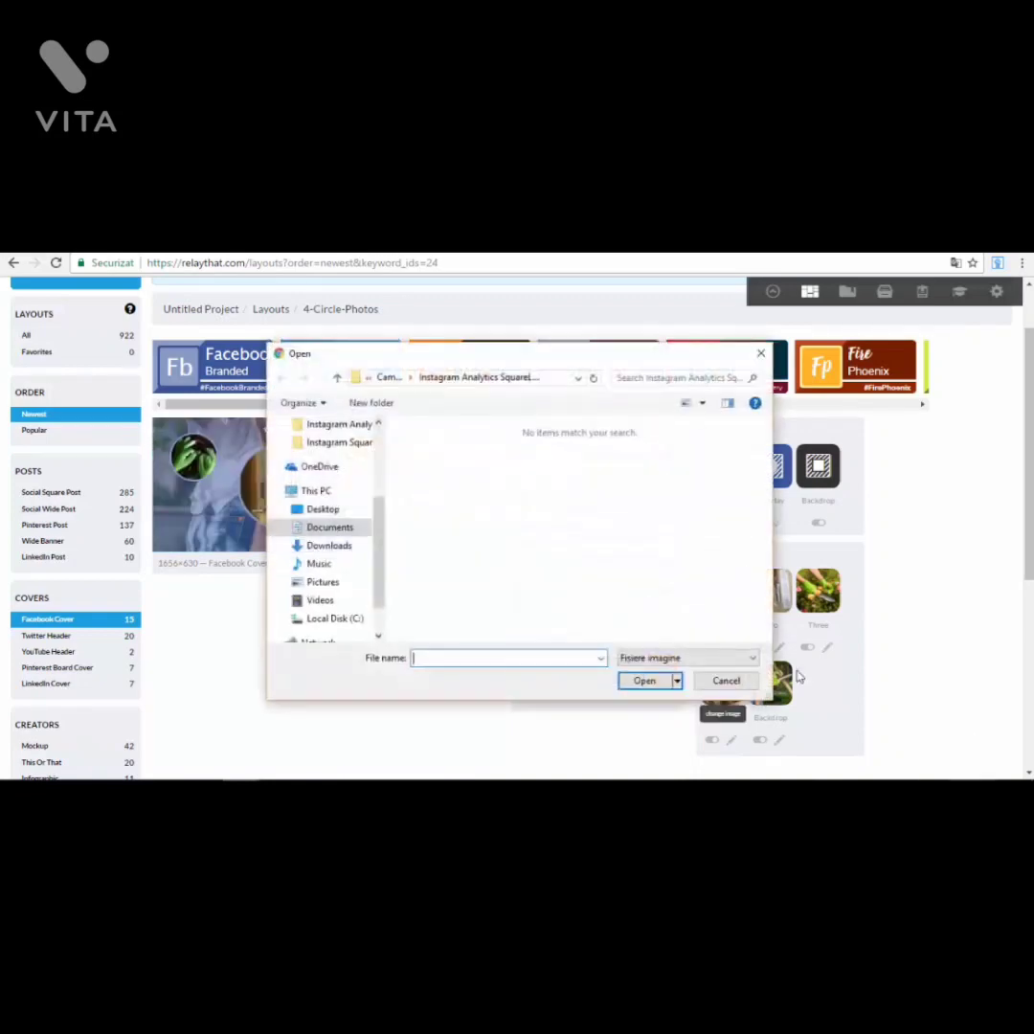
{"action": "left_click", "coordinate": [727, 681]}
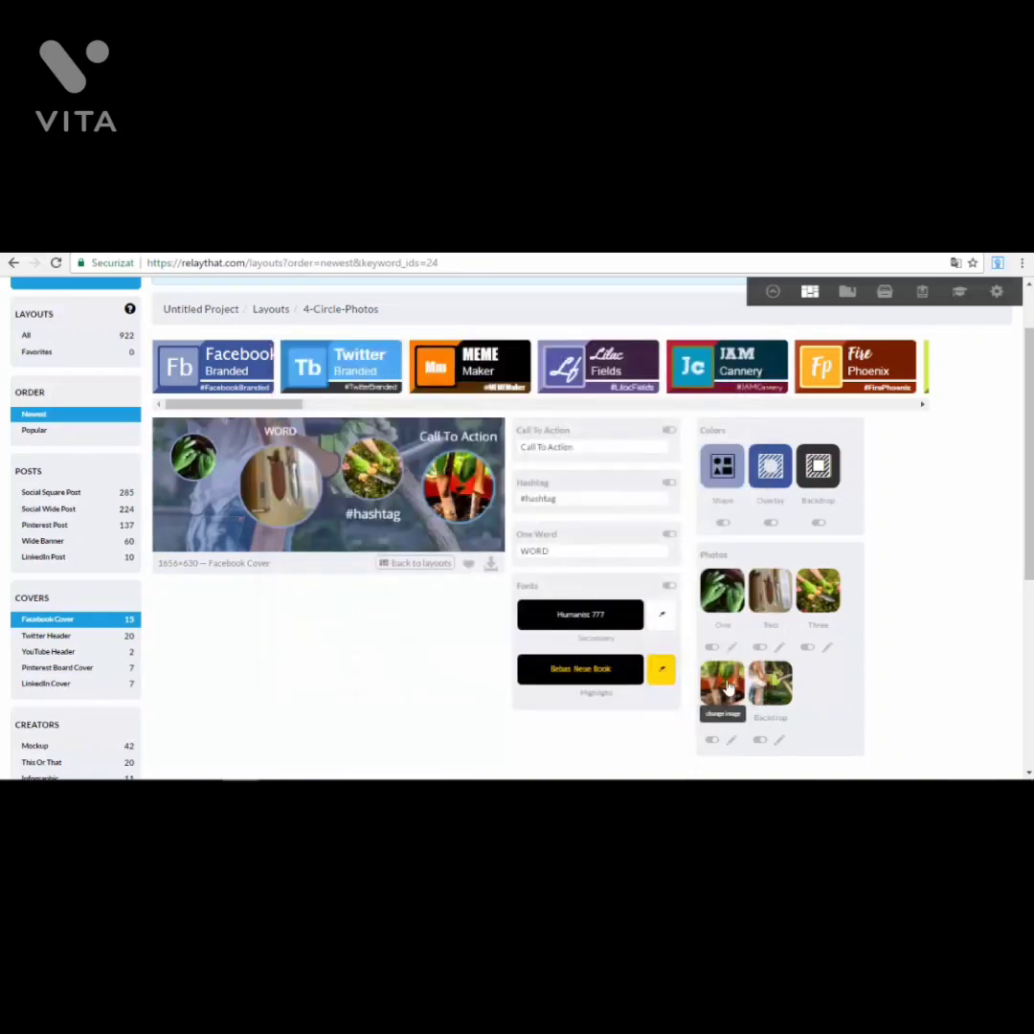
{"action": "left_click", "coordinate": [728, 686]}
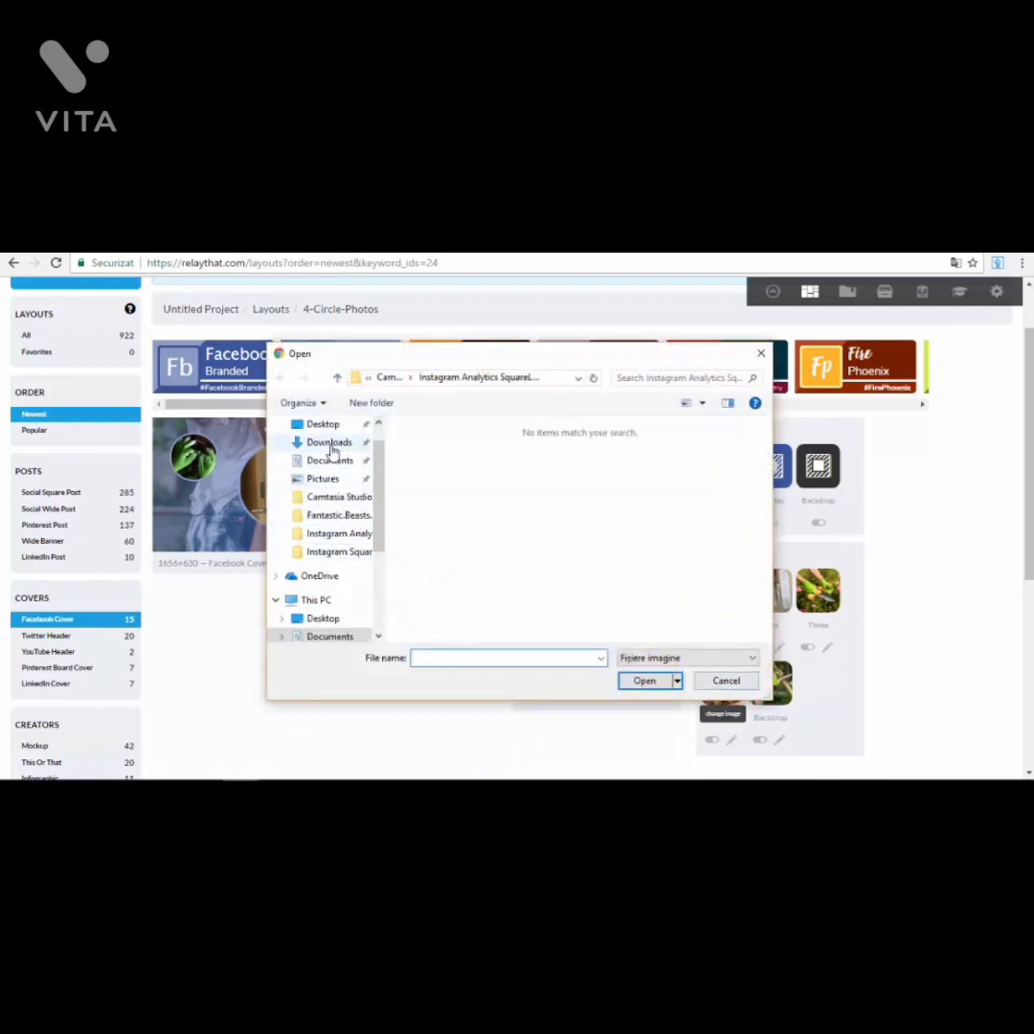
{"action": "left_click", "coordinate": [329, 442]}
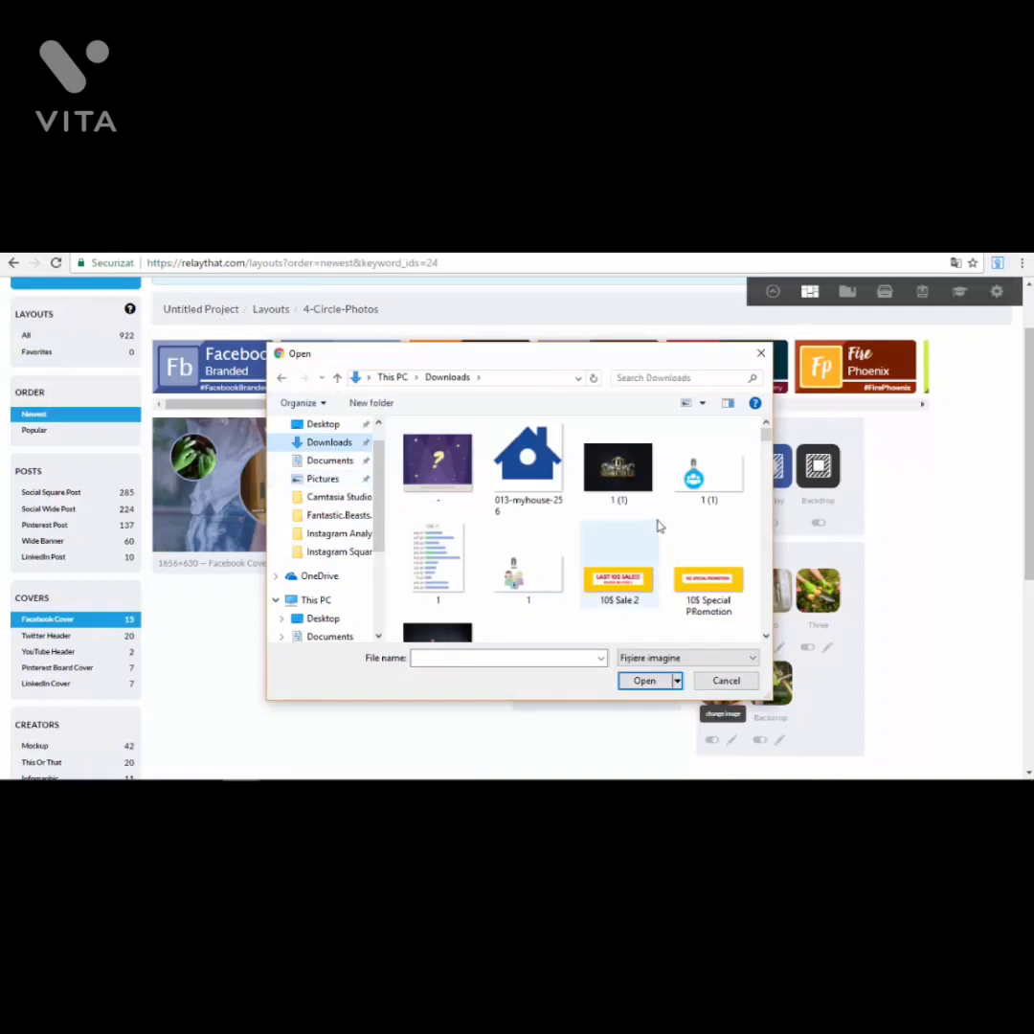
Step: Select ilove_otto in Downloads and load it into the fourth circle
{"action": "scroll", "coordinate": [574, 536], "scroll_direction": "down", "scroll_amount": 5}
{"action": "scroll", "coordinate": [493, 547], "scroll_direction": "up", "scroll_amount": 2}
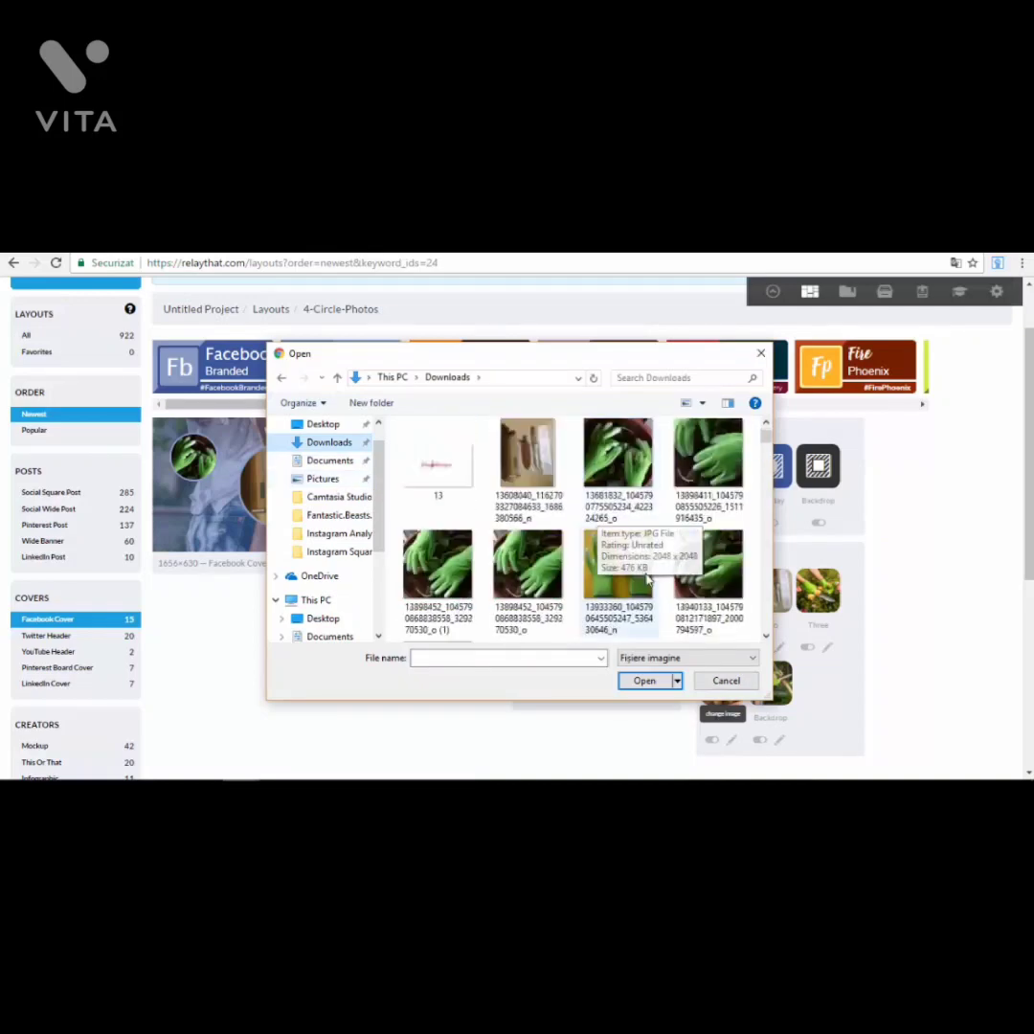
{"action": "scroll", "coordinate": [728, 583], "scroll_direction": "down", "scroll_amount": 4}
{"action": "scroll", "coordinate": [747, 574], "scroll_direction": "down", "scroll_amount": 10}
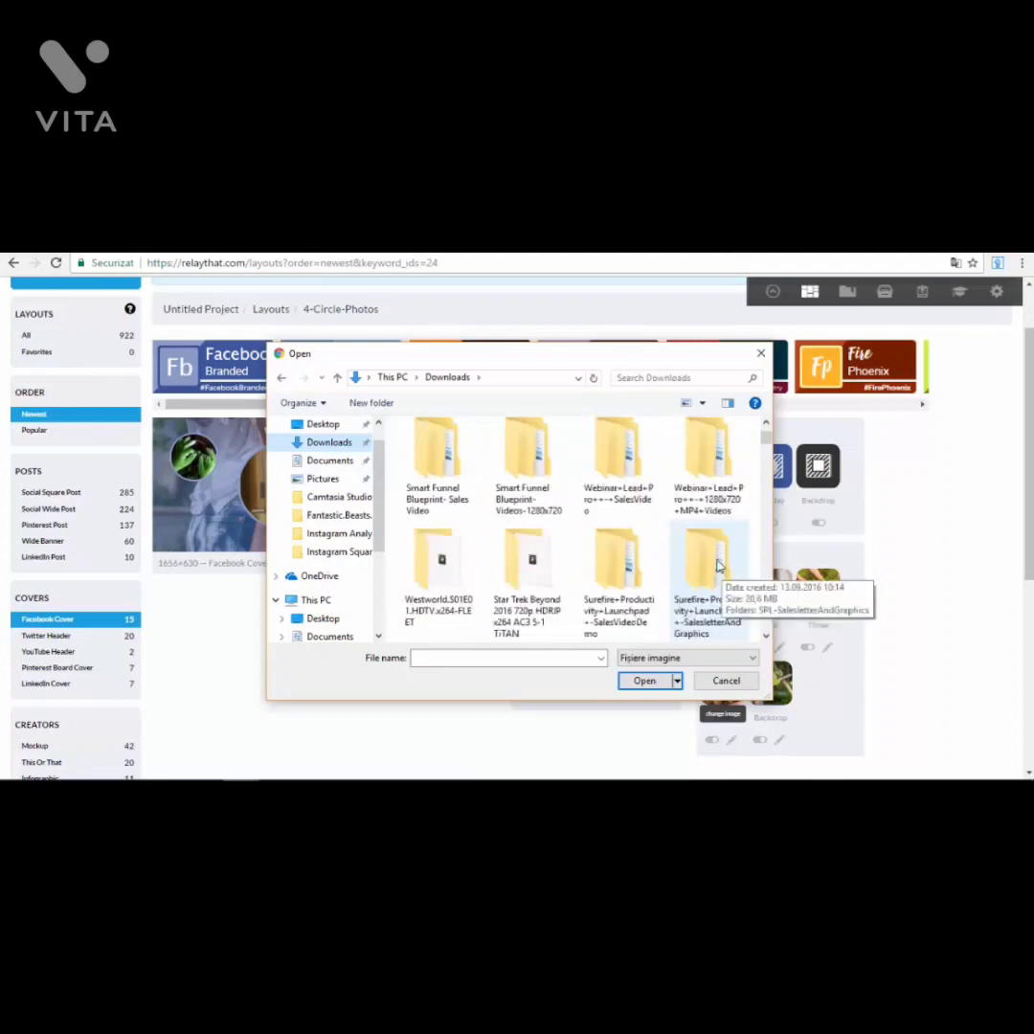
{"action": "scroll", "coordinate": [713, 565], "scroll_direction": "down", "scroll_amount": 6}
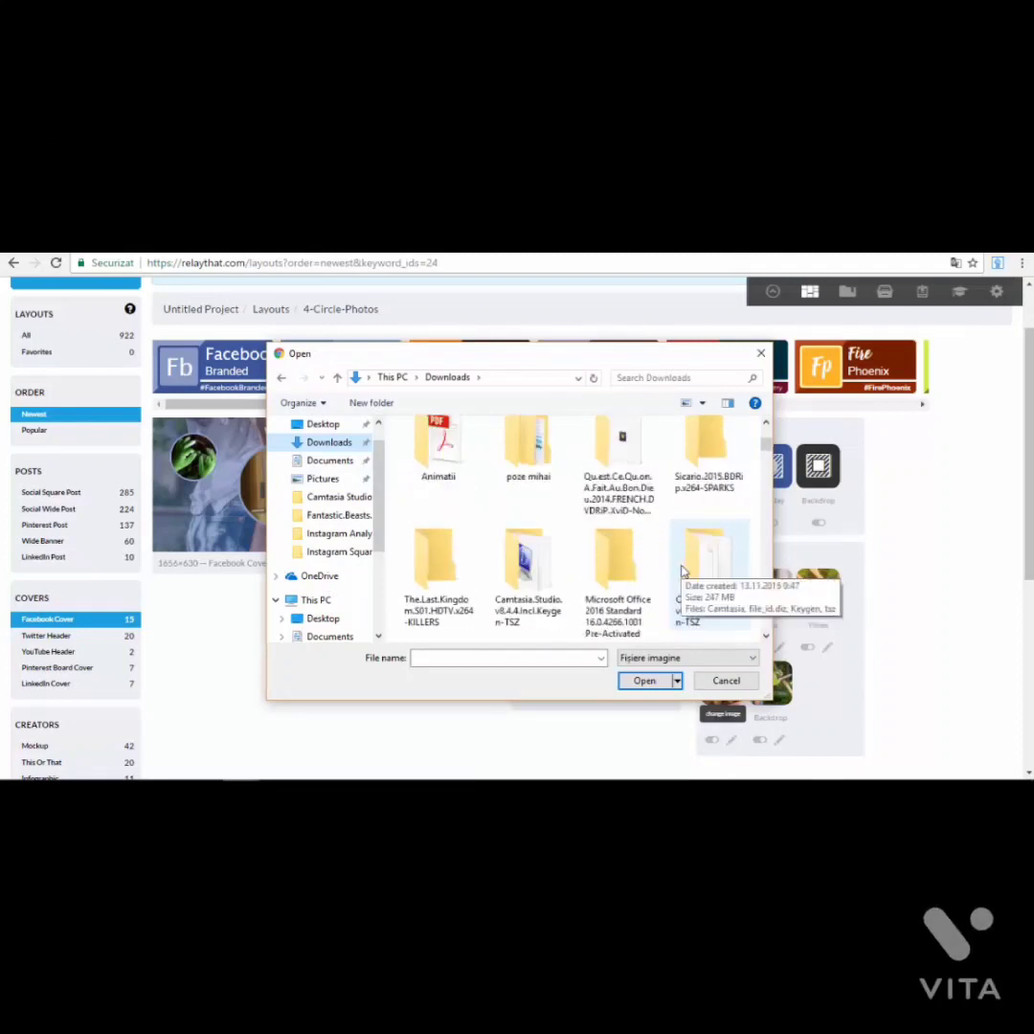
{"action": "scroll", "coordinate": [622, 579], "scroll_direction": "down", "scroll_amount": 3}
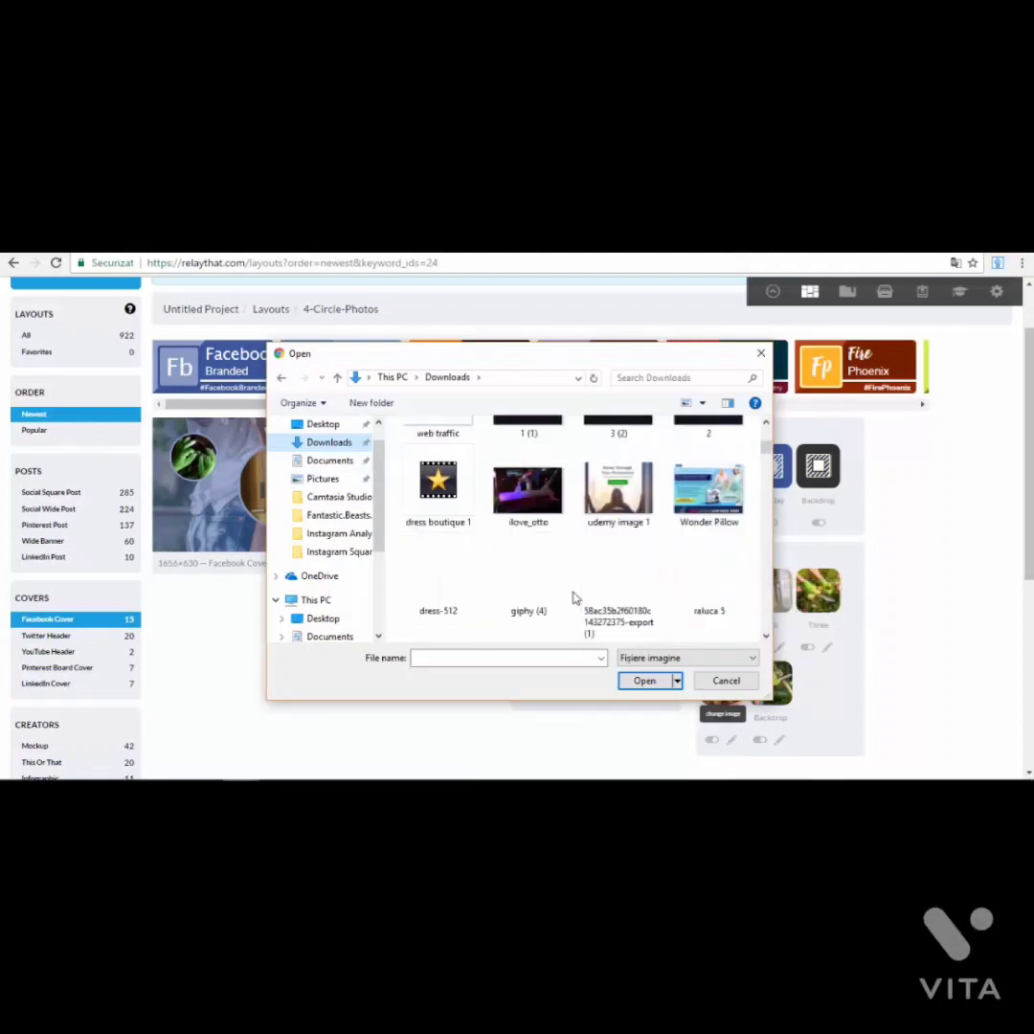
{"action": "scroll", "coordinate": [521, 581], "scroll_direction": "up", "scroll_amount": 1}
{"action": "left_click", "coordinate": [549, 558]}
{"action": "left_click", "coordinate": [651, 681]}
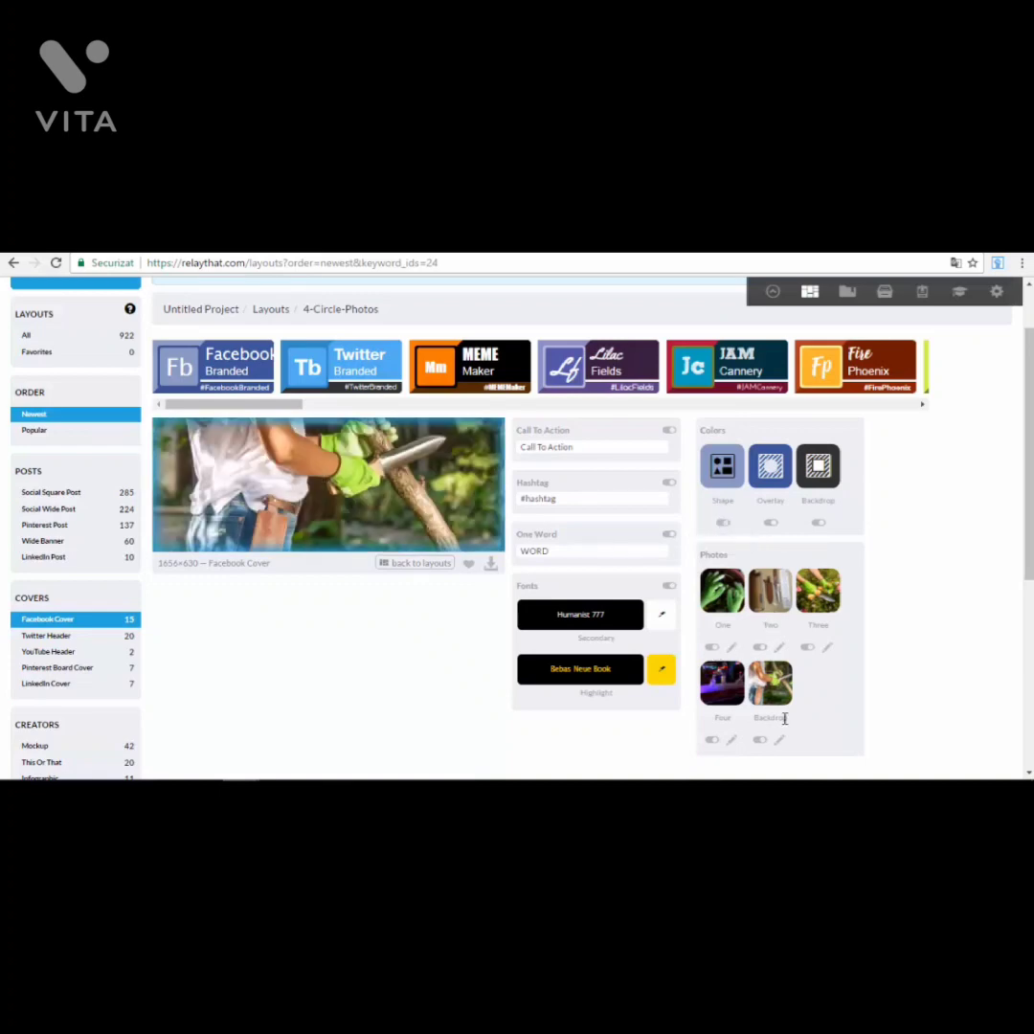
Step: Set the shape colour to a pale near-white blue in the colour picker and click Done
{"action": "left_click", "coordinate": [725, 489]}
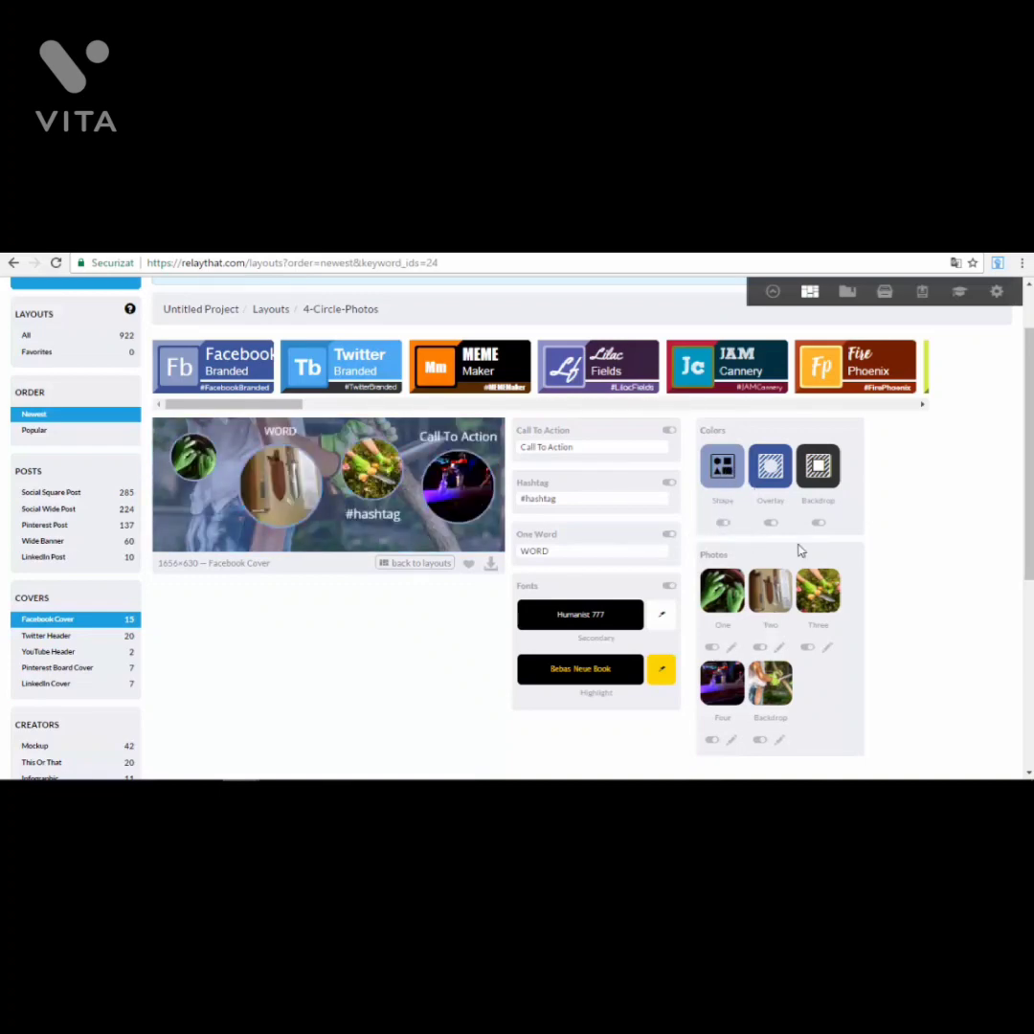
{"action": "left_click", "coordinate": [724, 486]}
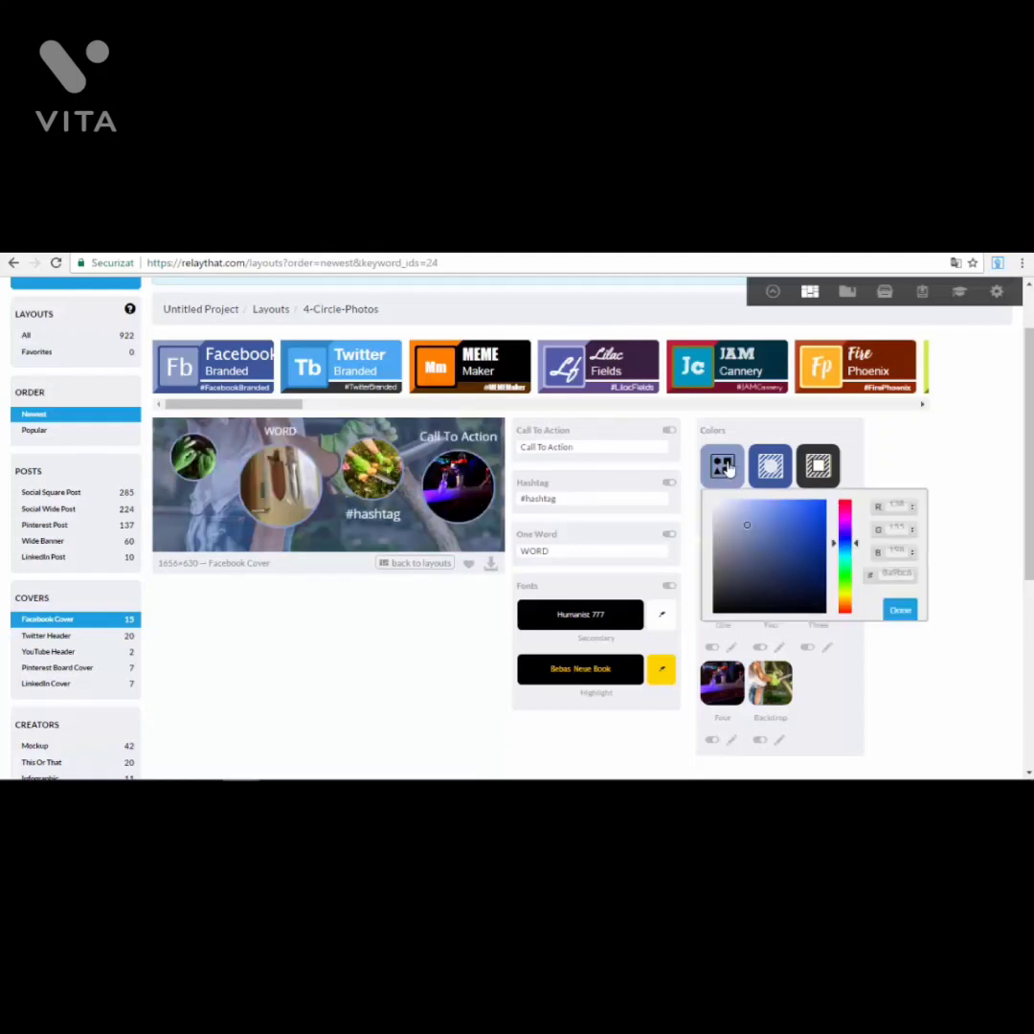
{"action": "left_click", "coordinate": [794, 558]}
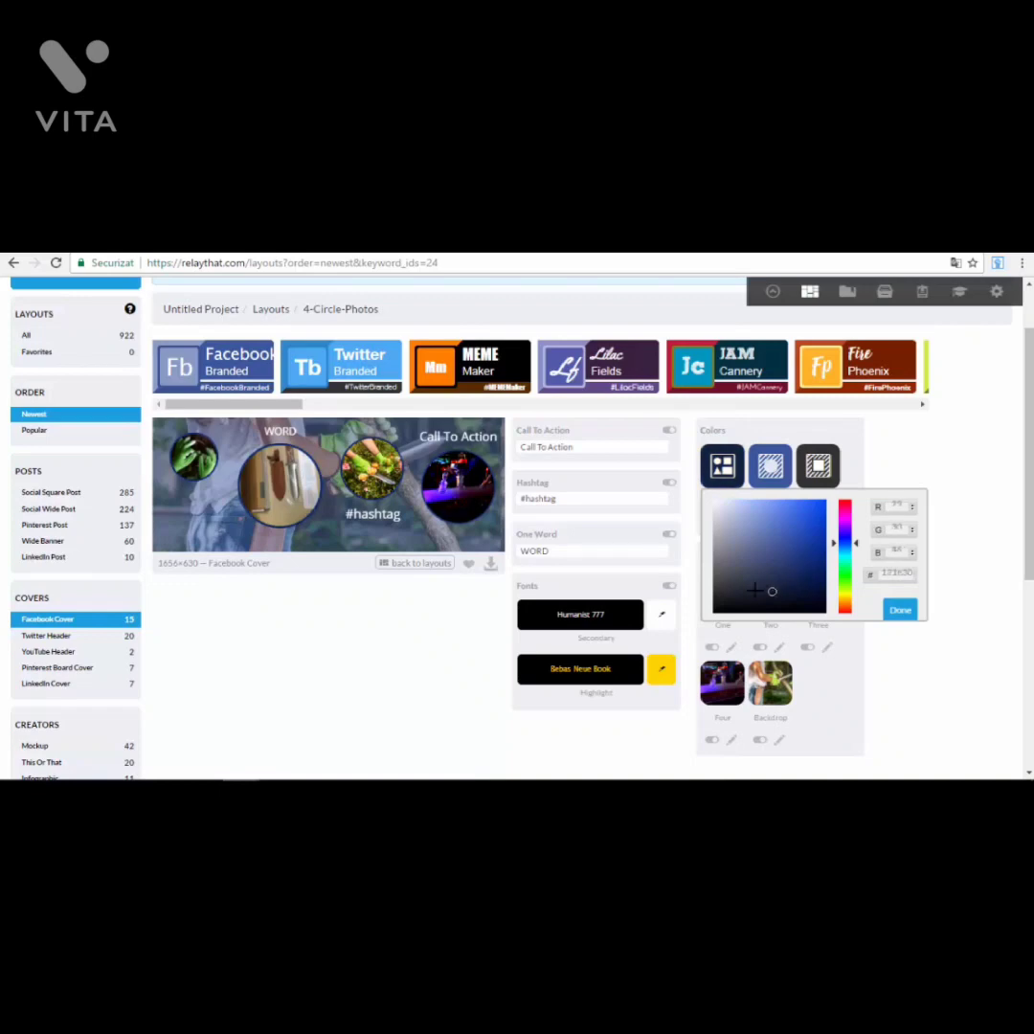
{"action": "left_click", "coordinate": [790, 587]}
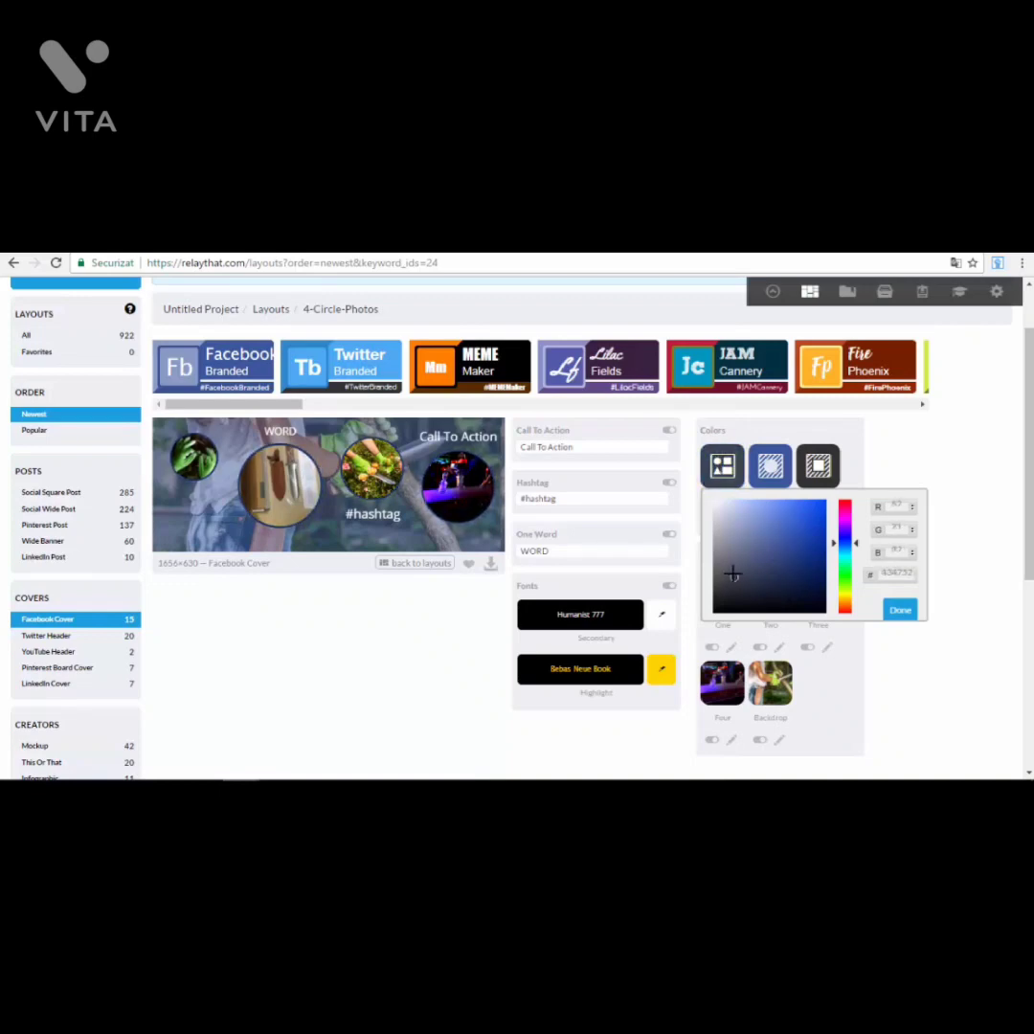
{"action": "left_click", "coordinate": [785, 519]}
{"action": "left_click_drag", "start_coordinate": [785, 519], "coordinate": [752, 538]}
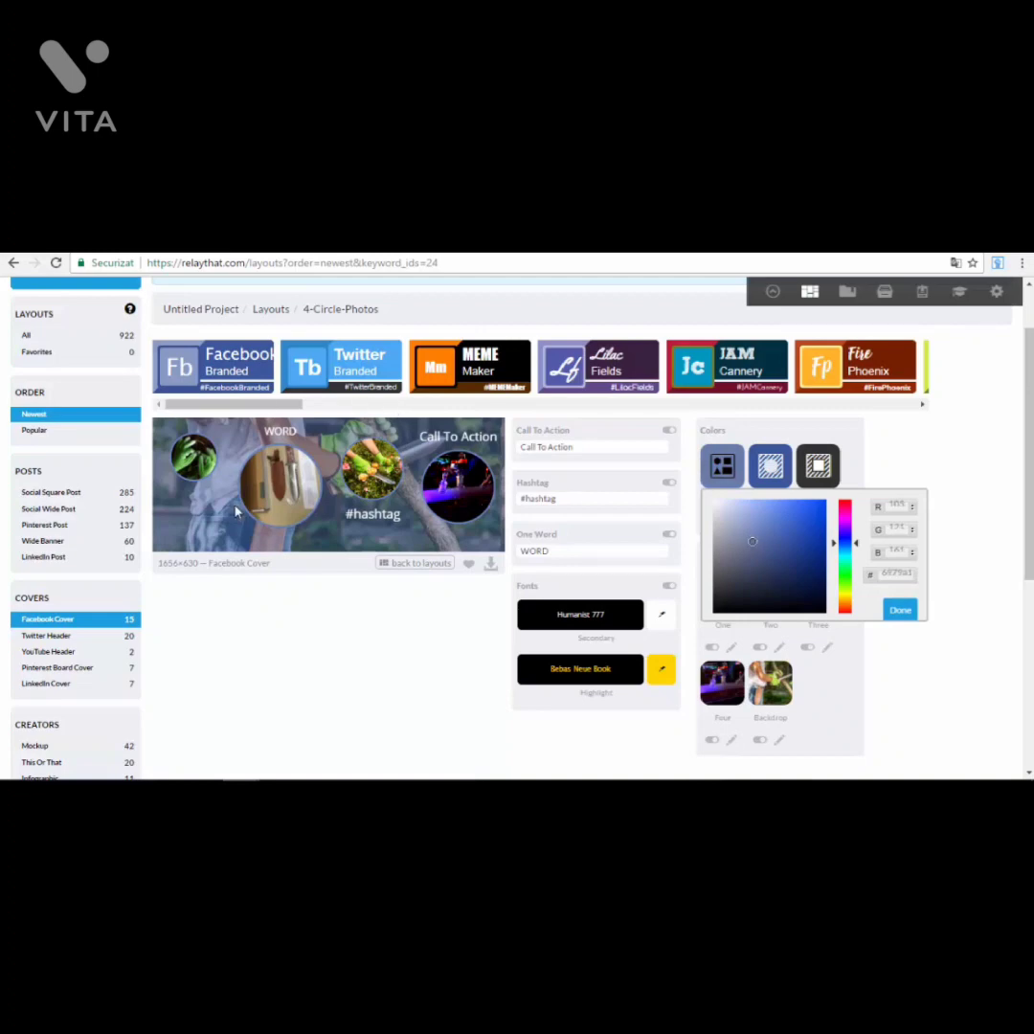
{"action": "mouse_move", "coordinate": [764, 522]}
{"action": "left_mouse_down"}
{"action": "mouse_move", "coordinate": [796, 538]}
{"action": "mouse_move", "coordinate": [800, 577]}
{"action": "mouse_move", "coordinate": [730, 595]}
{"action": "mouse_move", "coordinate": [743, 531]}
{"action": "mouse_move", "coordinate": [764, 531]}
{"action": "mouse_move", "coordinate": [718, 503]}
{"action": "left_mouse_up"}
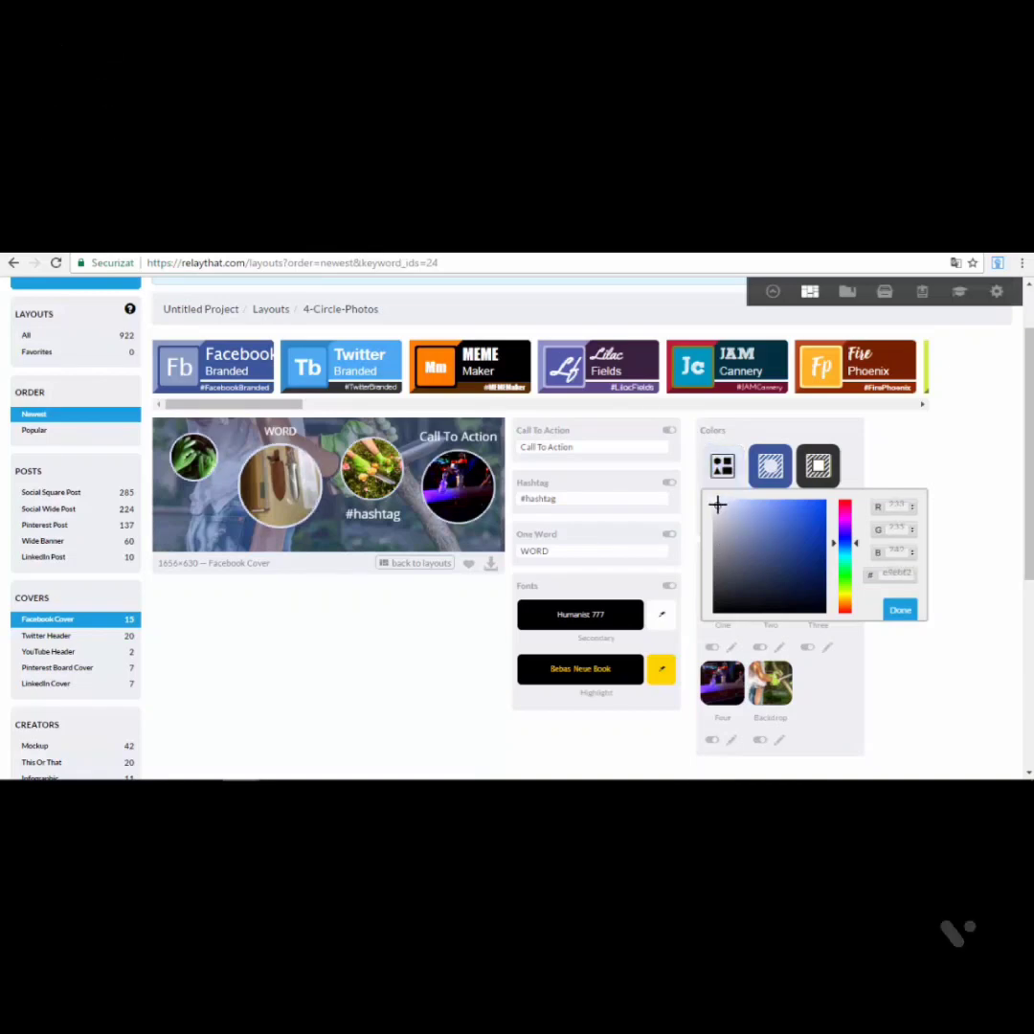
{"action": "left_click", "coordinate": [903, 611]}
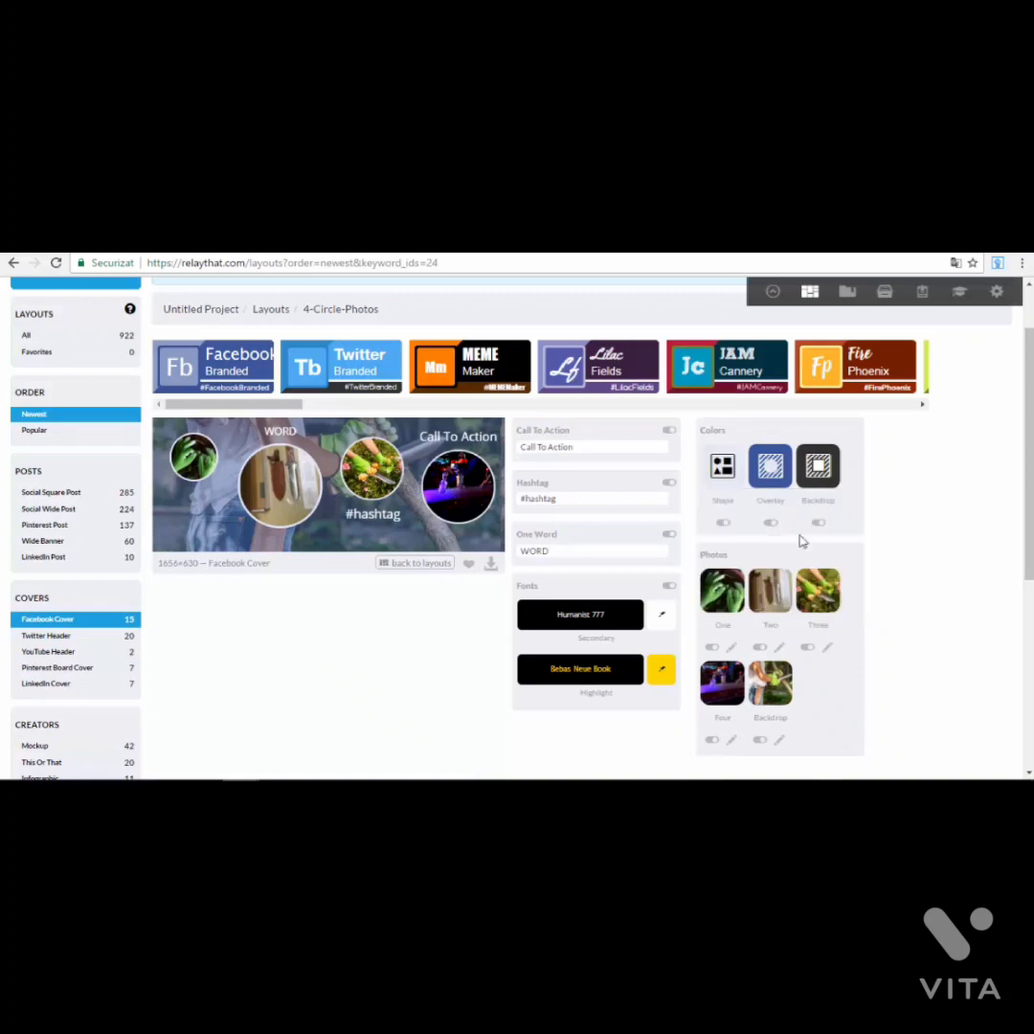
Step: Set the overlay colour to a dark green and confirm it
{"action": "left_click", "coordinate": [783, 472]}
{"action": "left_click", "coordinate": [832, 521]}
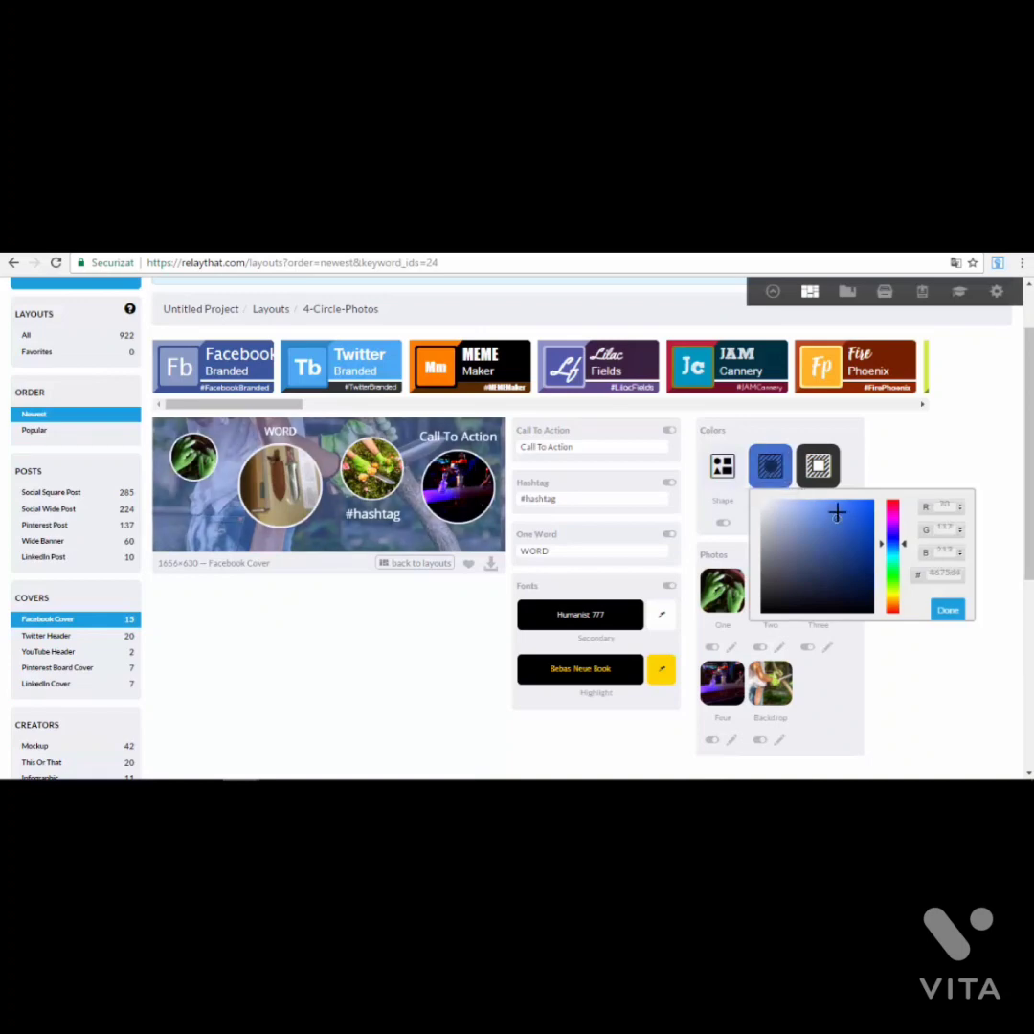
{"action": "left_click", "coordinate": [824, 571]}
{"action": "left_click_drag", "start_coordinate": [903, 557], "coordinate": [904, 577]}
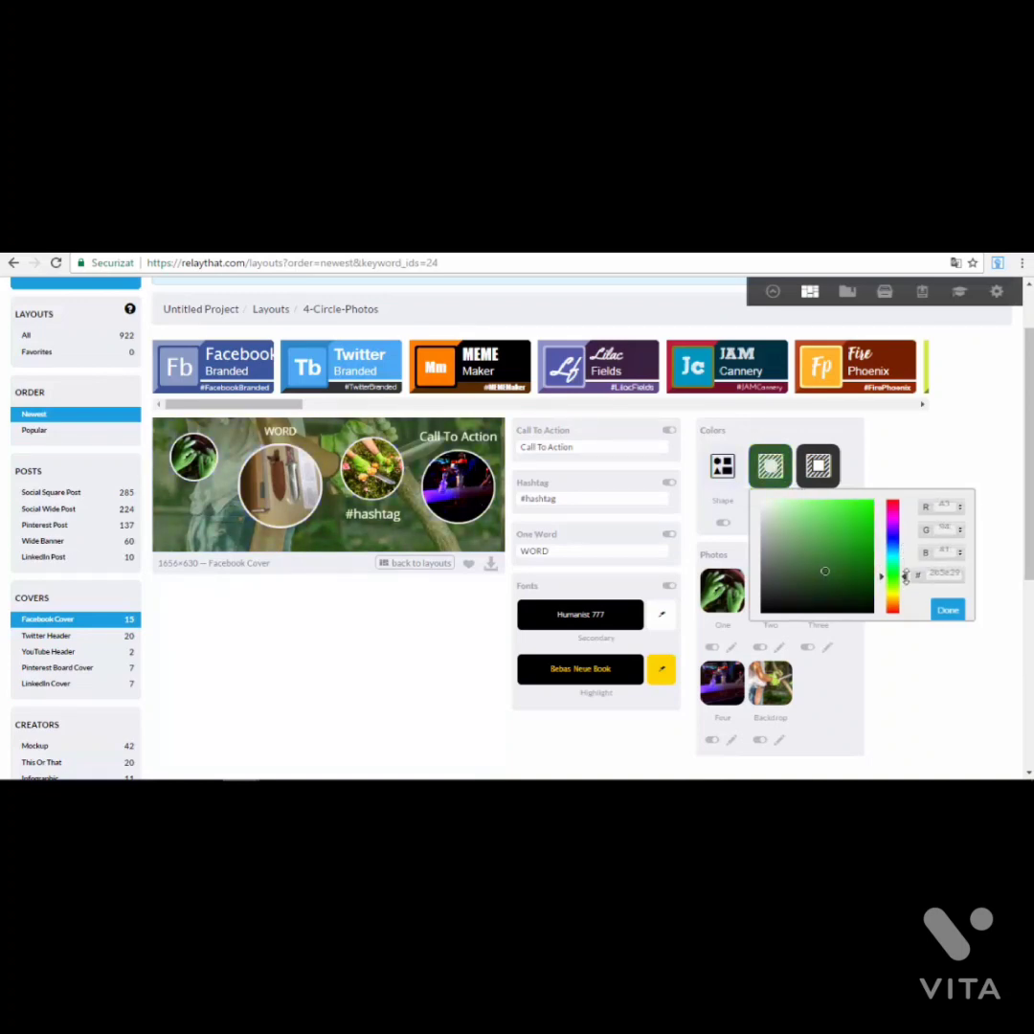
{"action": "left_click", "coordinate": [947, 610]}
Step: Set the backdrop colour to a light teal and confirm it
{"action": "left_click", "coordinate": [826, 482]}
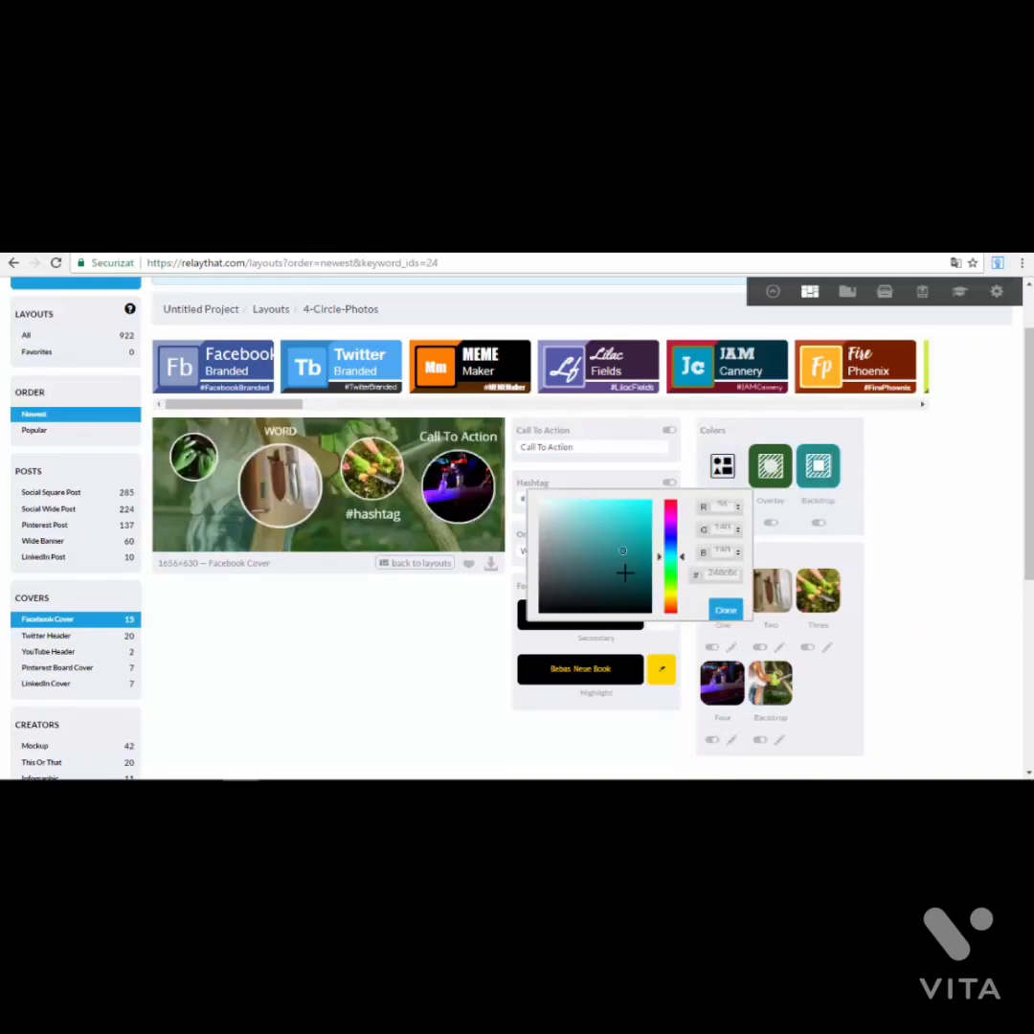
{"action": "left_click", "coordinate": [603, 521]}
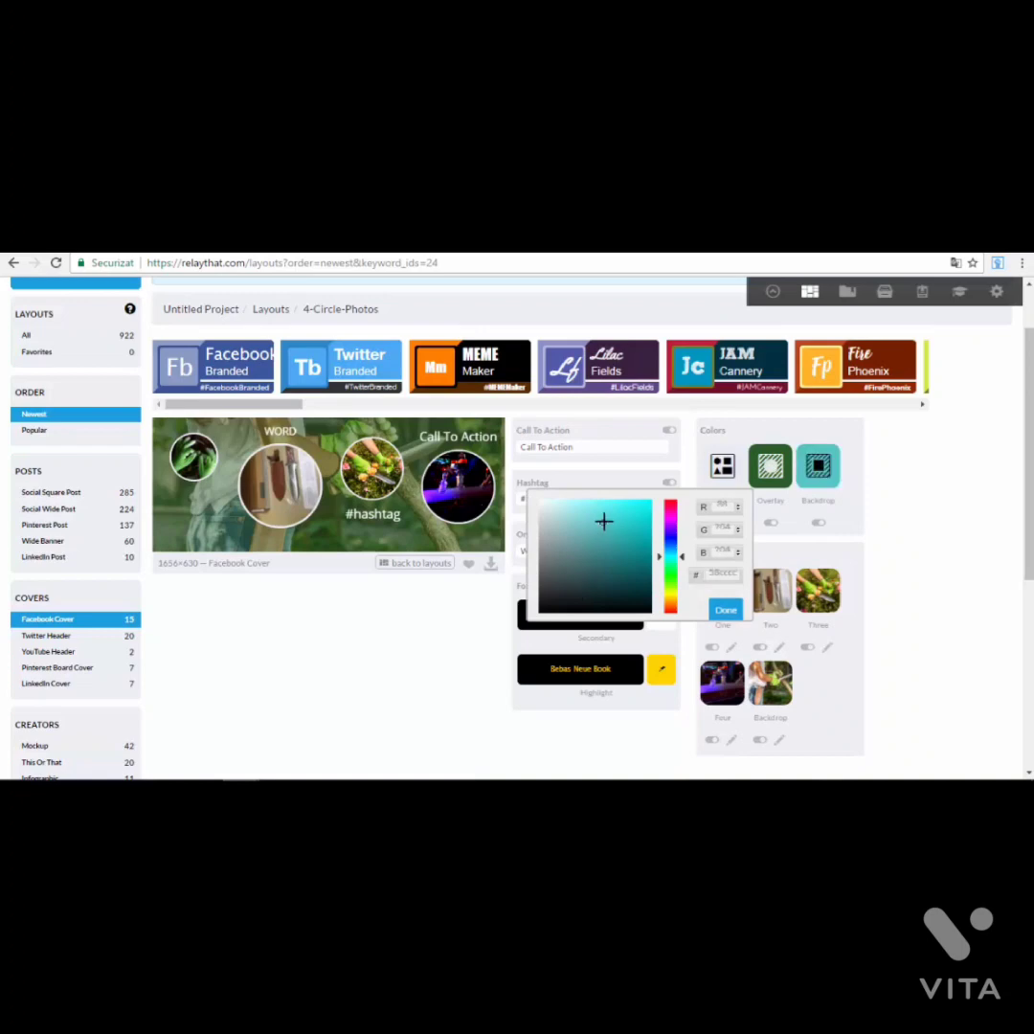
{"action": "left_click", "coordinate": [926, 596]}
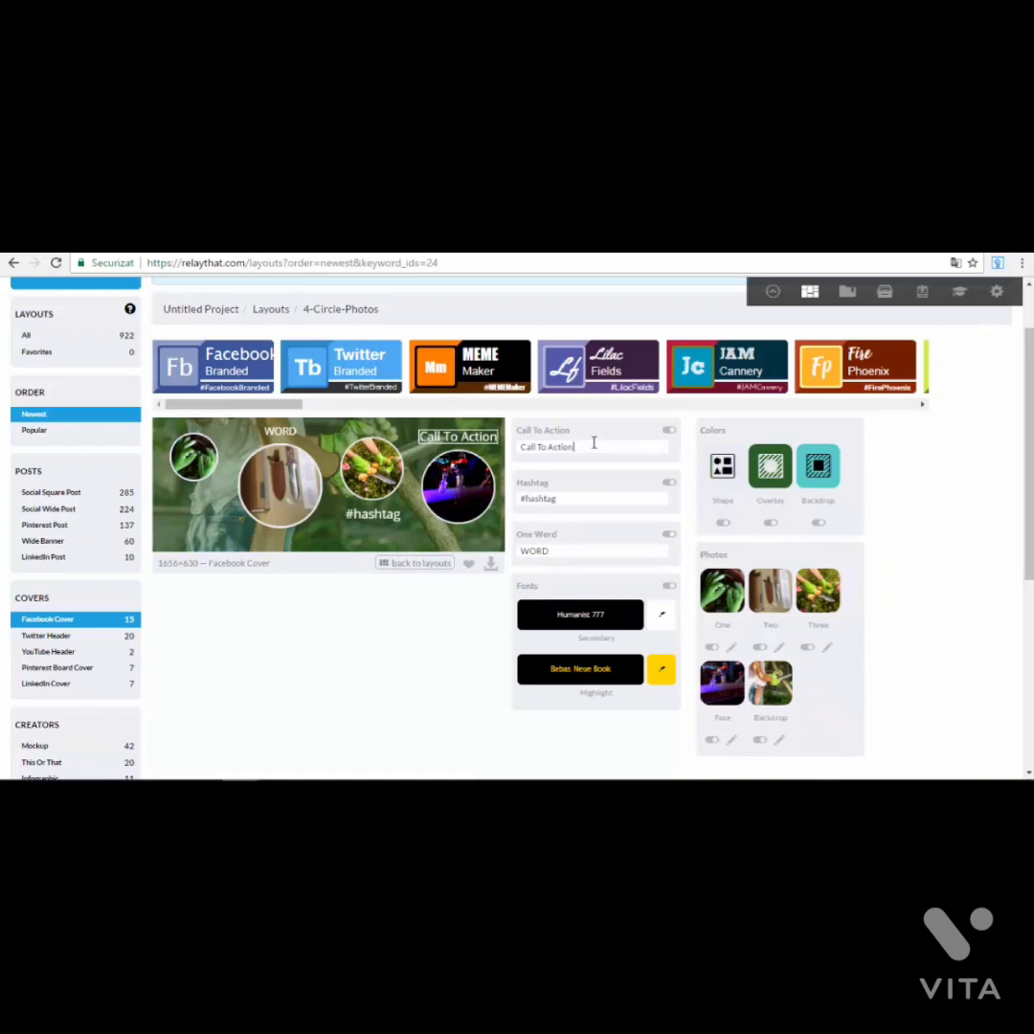
Step: Replace the Call To Action text with 'Test 1'
{"action": "left_click_drag", "start_coordinate": [590, 443], "coordinate": [517, 447]}
{"action": "type", "text": "Test 1"}
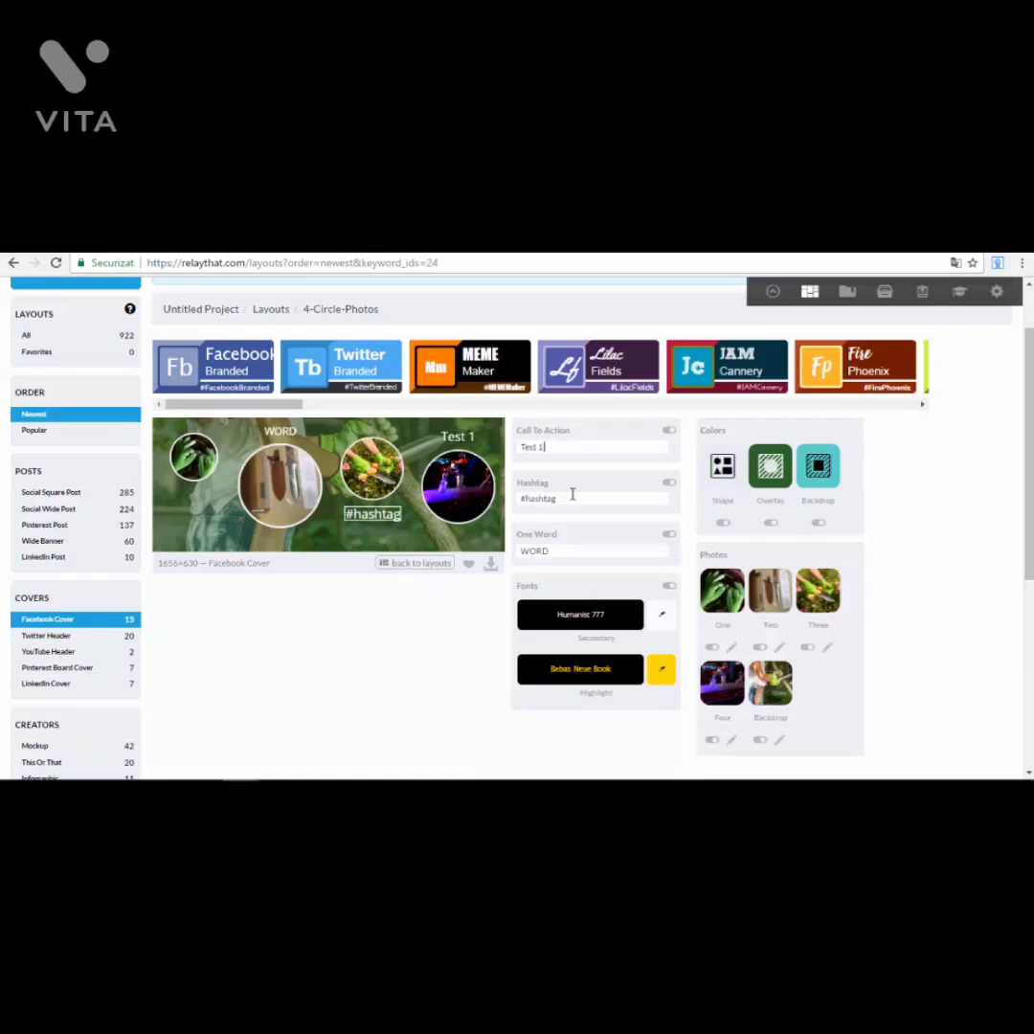
{"action": "scroll", "coordinate": [569, 503], "scroll_direction": "down", "scroll_amount": 1}
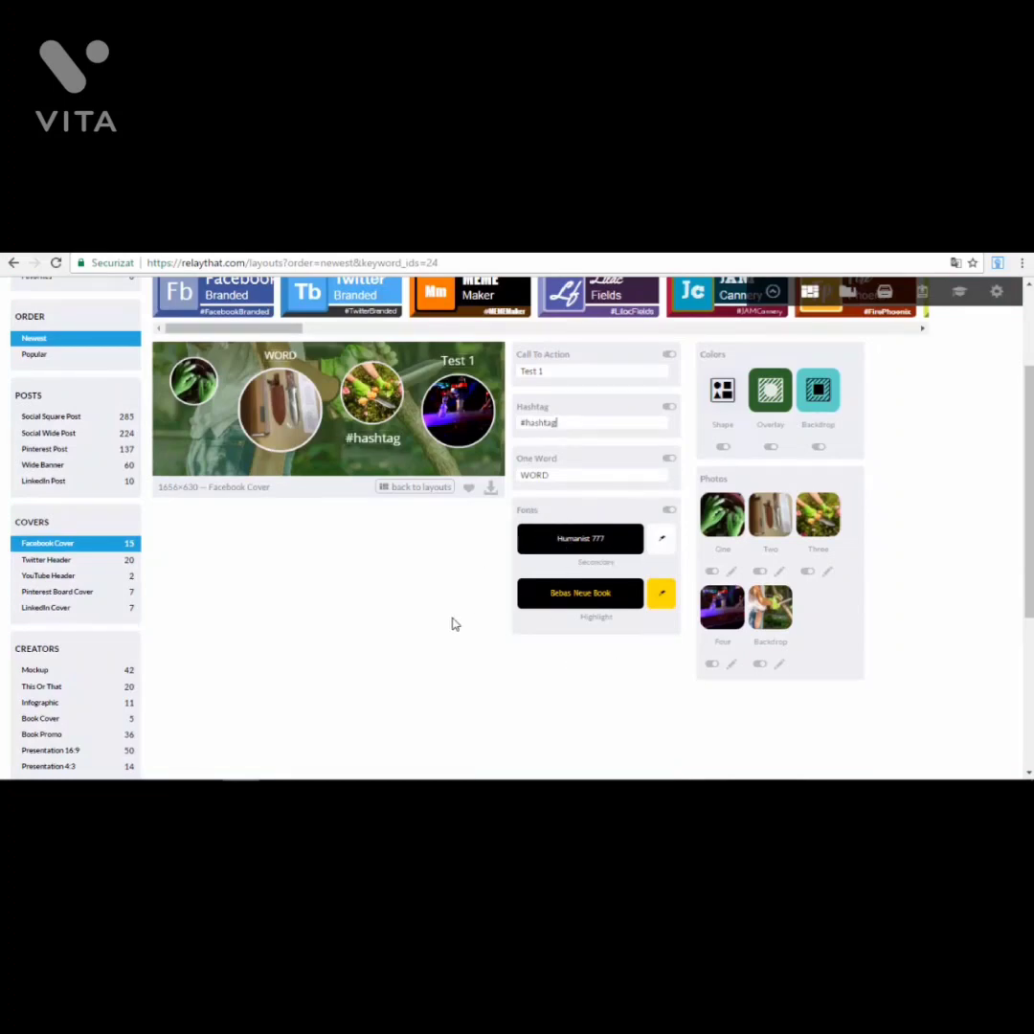
{"action": "scroll", "coordinate": [565, 594], "scroll_direction": "up", "scroll_amount": 2}
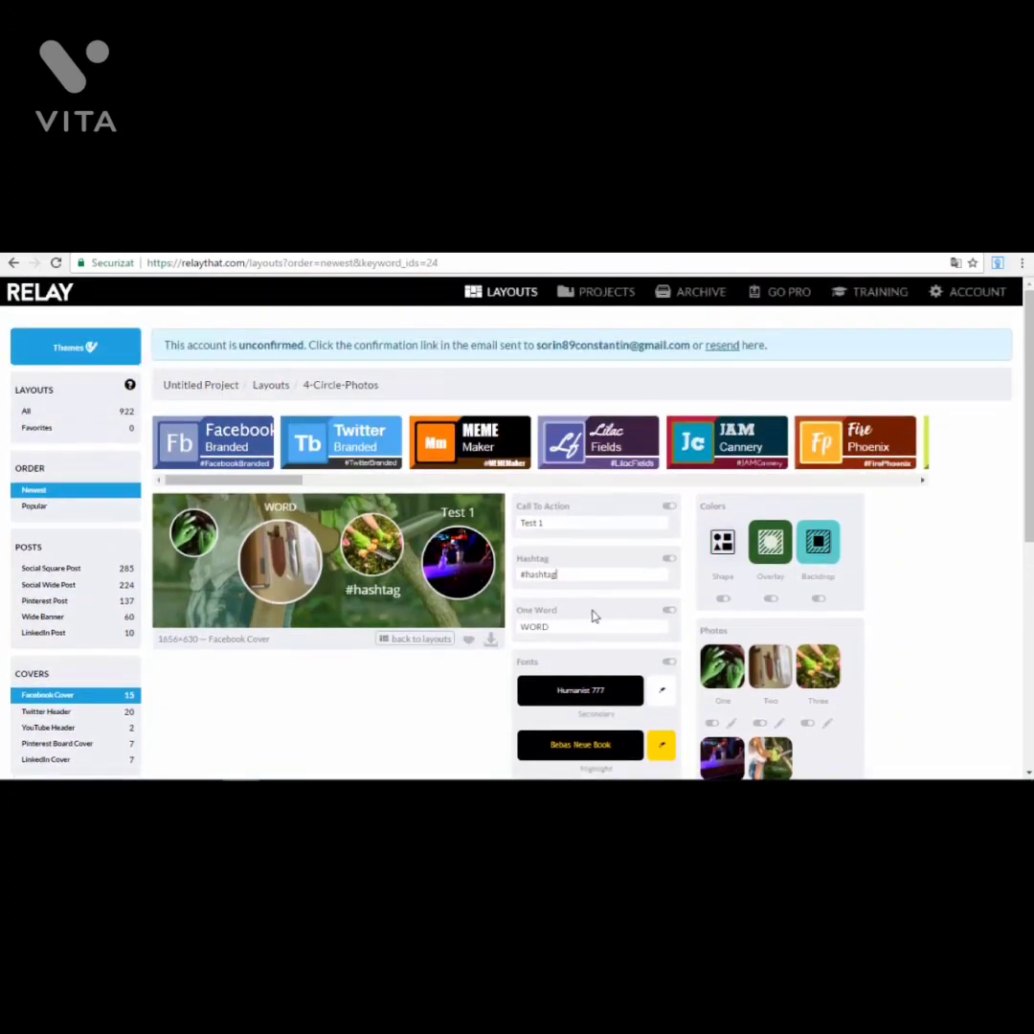
{"action": "scroll", "coordinate": [591, 618], "scroll_direction": "down", "scroll_amount": 2}
{"action": "scroll", "coordinate": [589, 603], "scroll_direction": "up", "scroll_amount": 1}
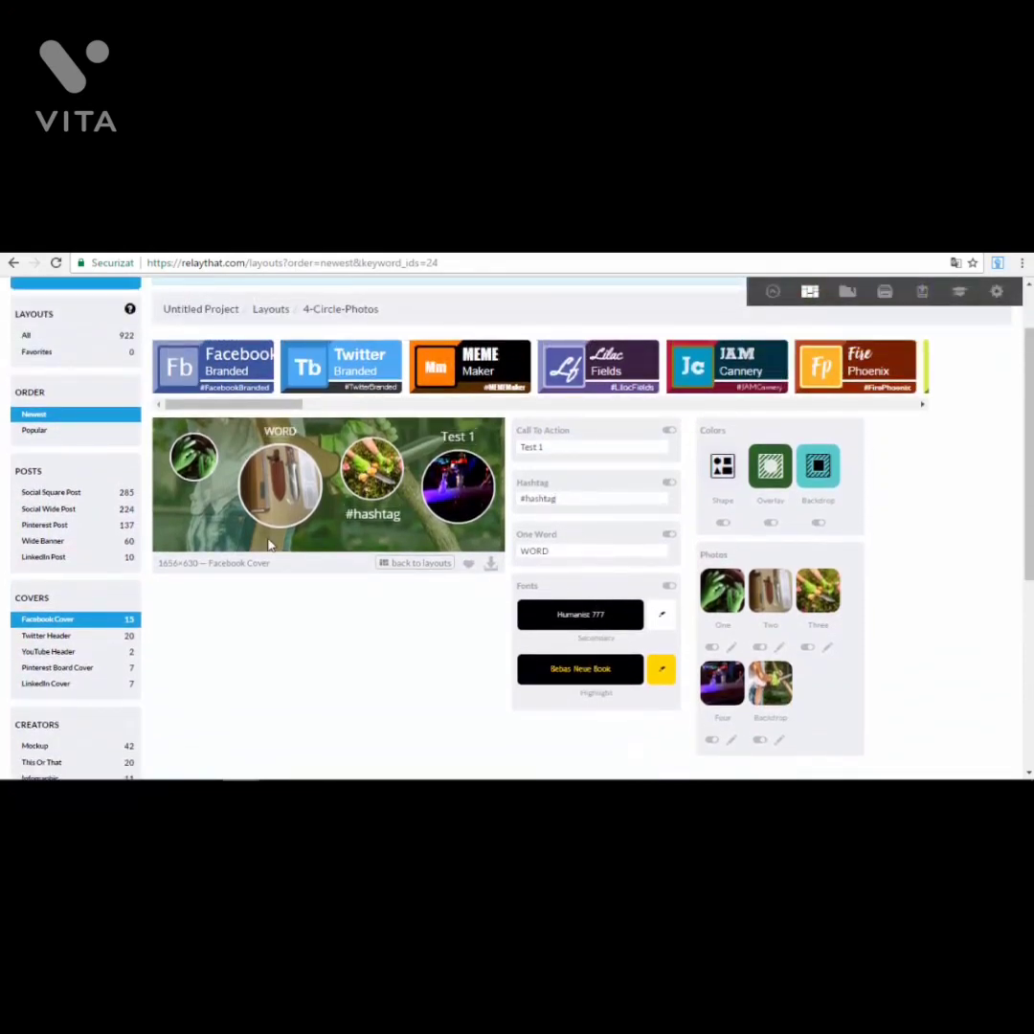
{"action": "scroll", "coordinate": [651, 543], "scroll_direction": "up", "scroll_amount": 1}
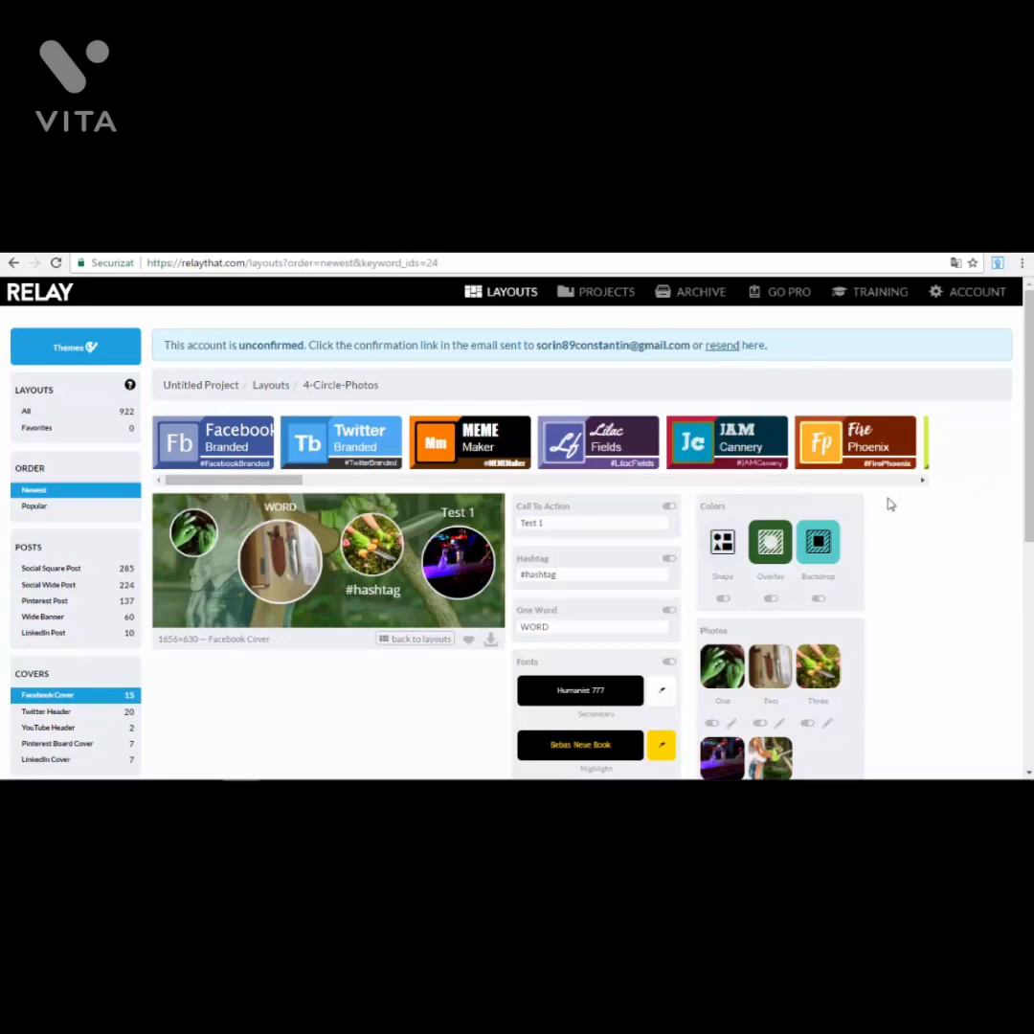
Step: Apply the JAM Cannery theme, confirming the font and colour replacement
{"action": "left_click", "coordinate": [756, 438]}
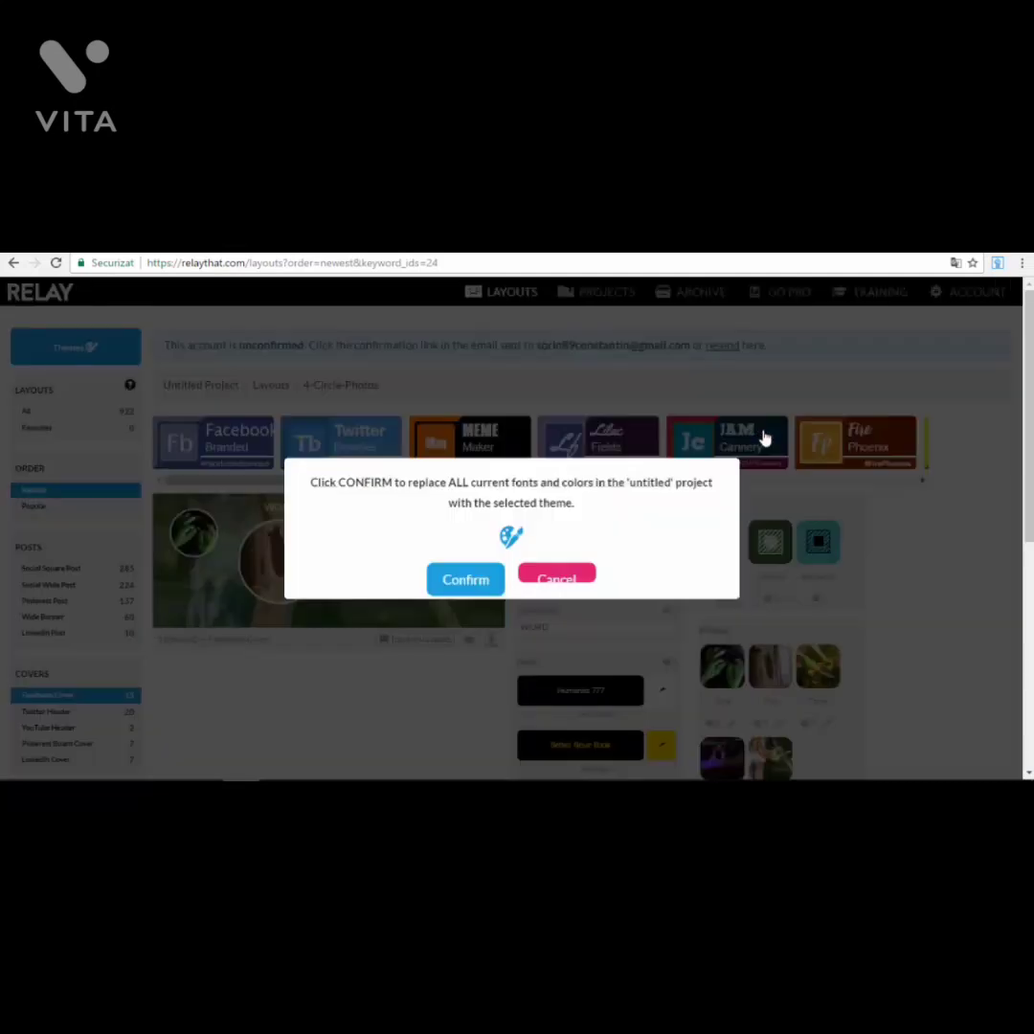
{"action": "left_click", "coordinate": [462, 582]}
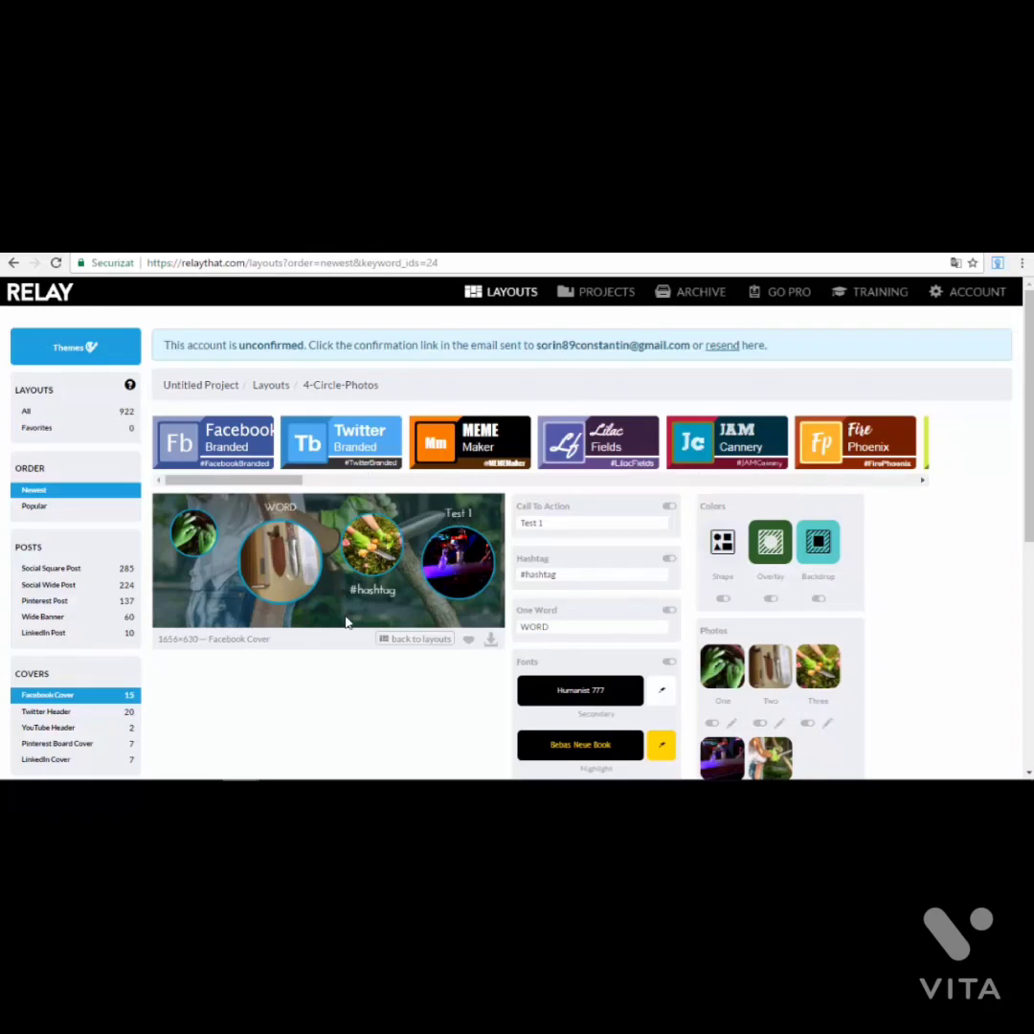
{"action": "scroll", "coordinate": [488, 548], "scroll_direction": "down", "scroll_amount": 3}
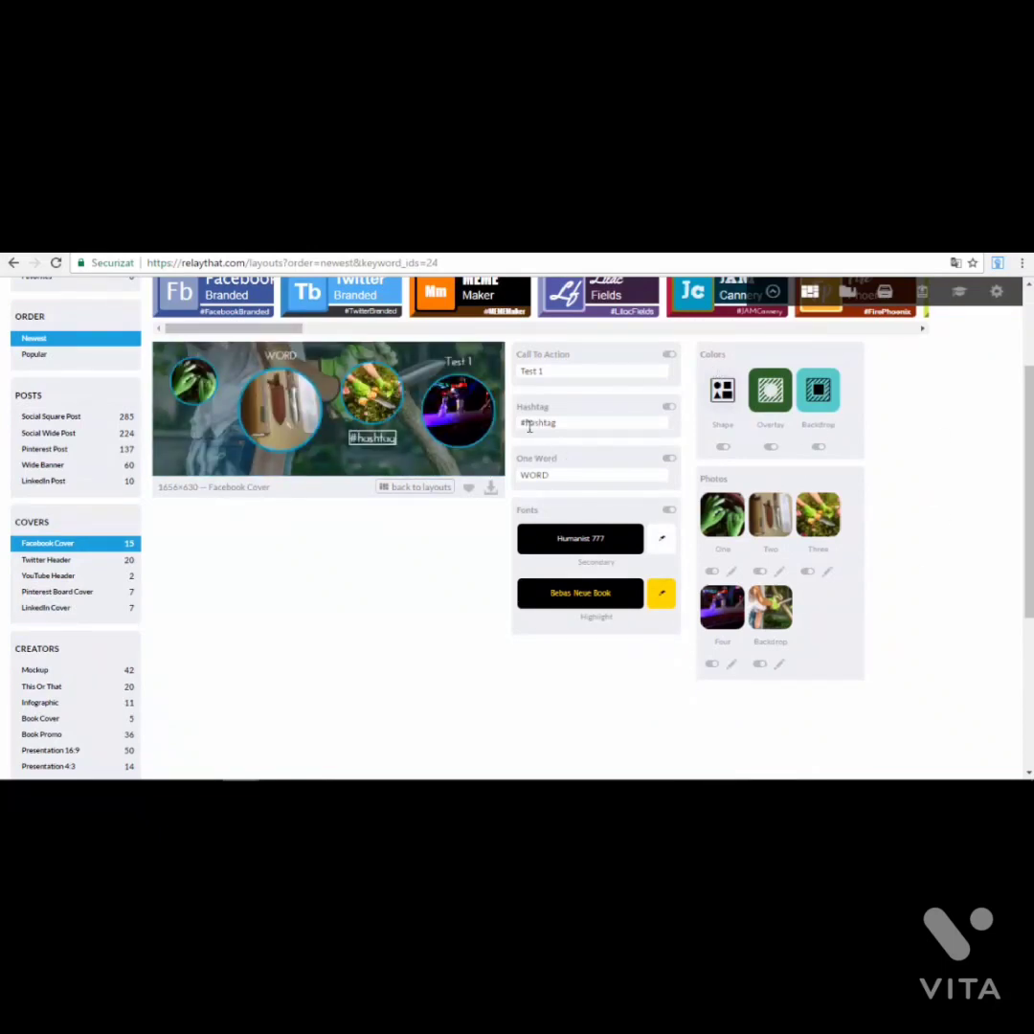
{"action": "scroll", "coordinate": [687, 585], "scroll_direction": "up", "scroll_amount": 3}
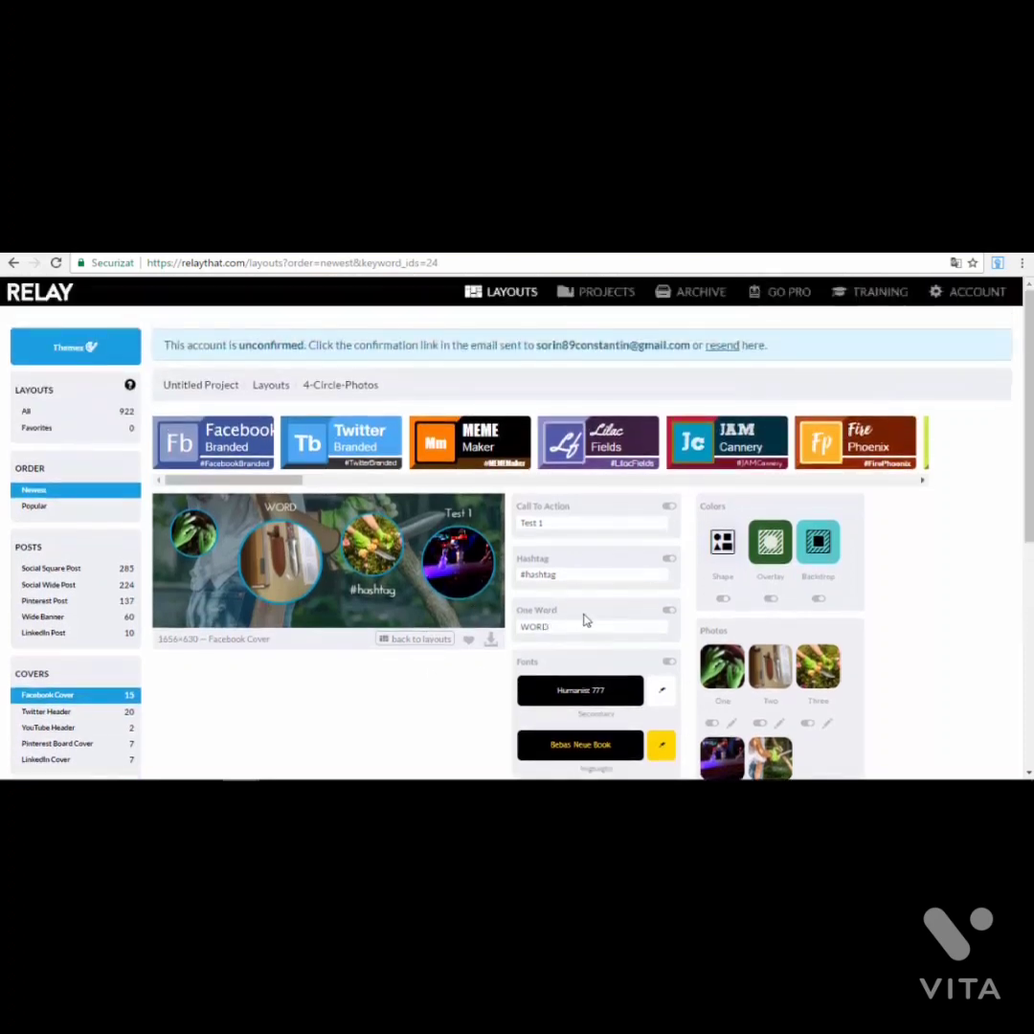
{"action": "scroll", "coordinate": [522, 517], "scroll_direction": "down", "scroll_amount": 2}
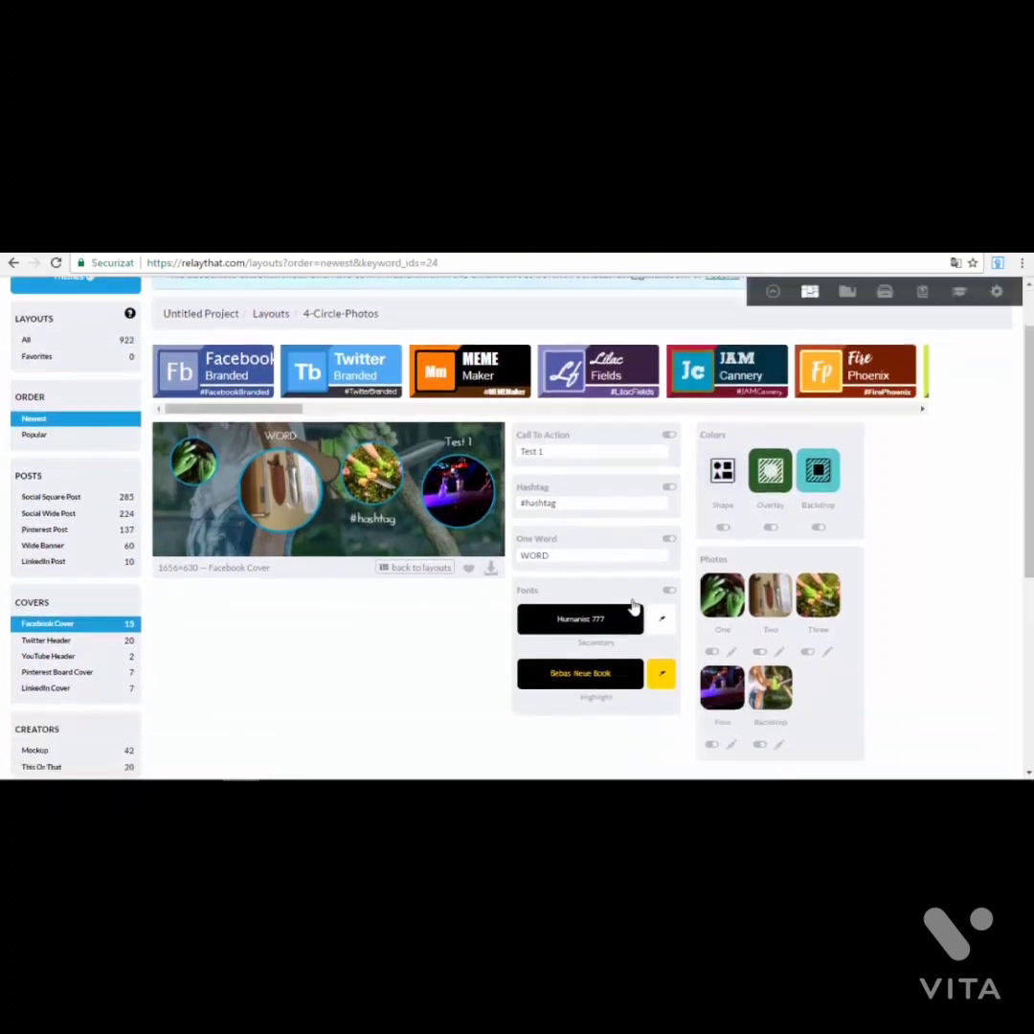
Step: Put the One Word and call-to-action text elements into editing
{"action": "left_click", "coordinate": [520, 550]}
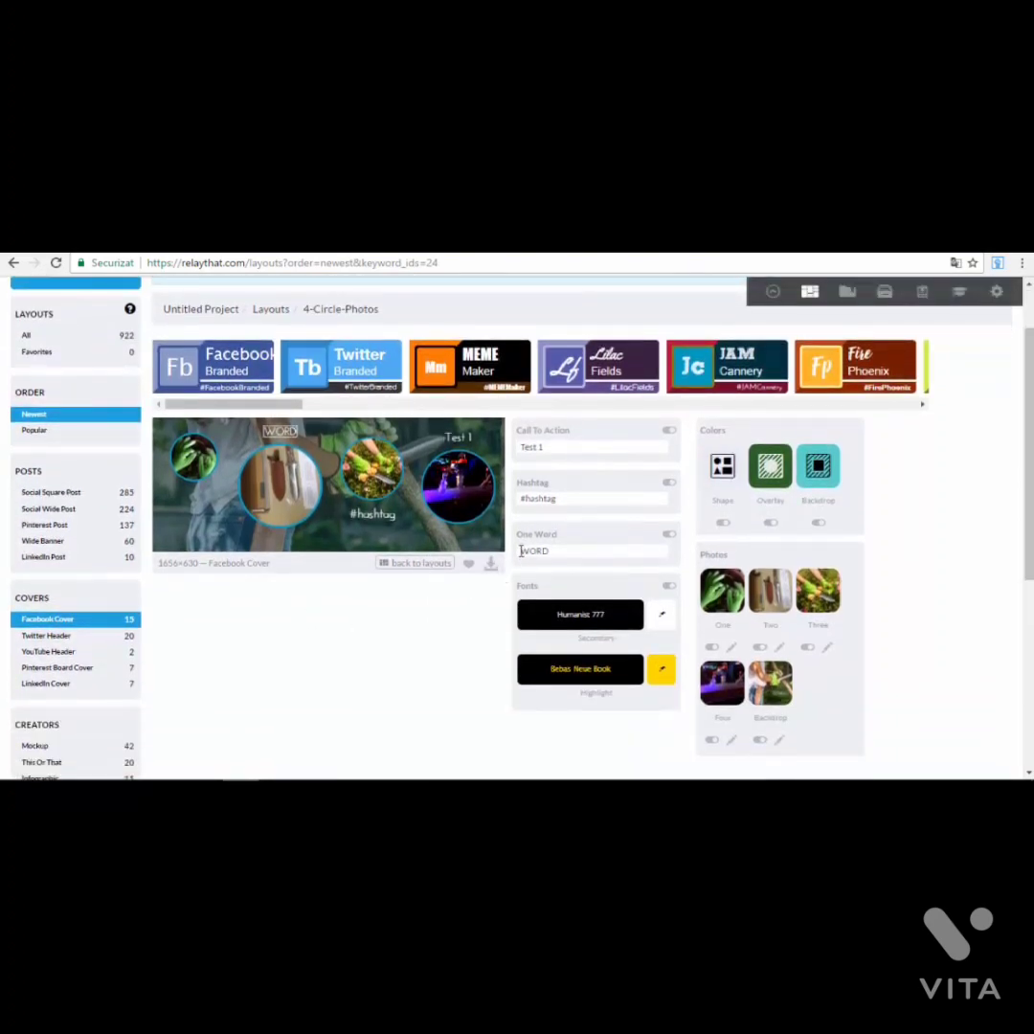
{"action": "scroll", "coordinate": [236, 610], "scroll_direction": "up", "scroll_amount": 2}
{"action": "left_click", "coordinate": [551, 523]}
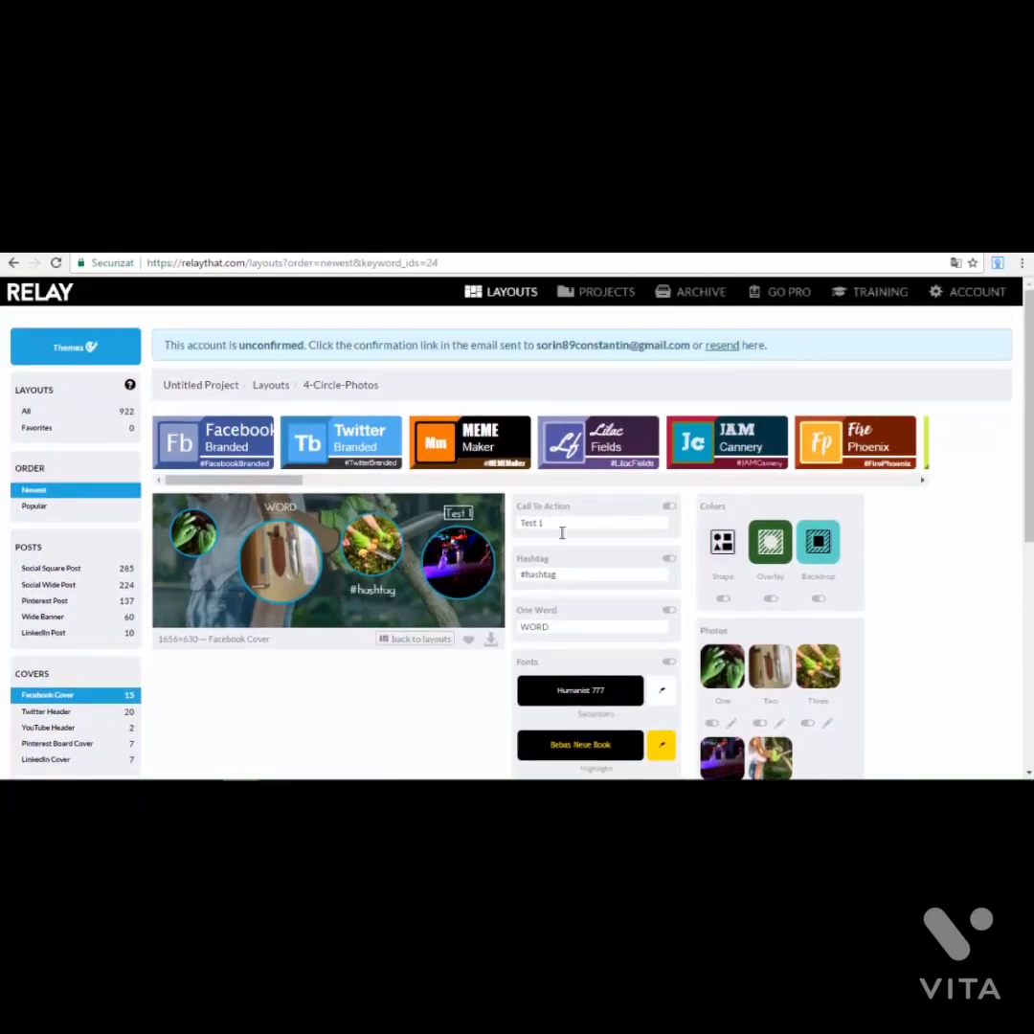
Step: Download the cover as a 1656x630 PNG and open the downloaded file
{"action": "left_click", "coordinate": [490, 643]}
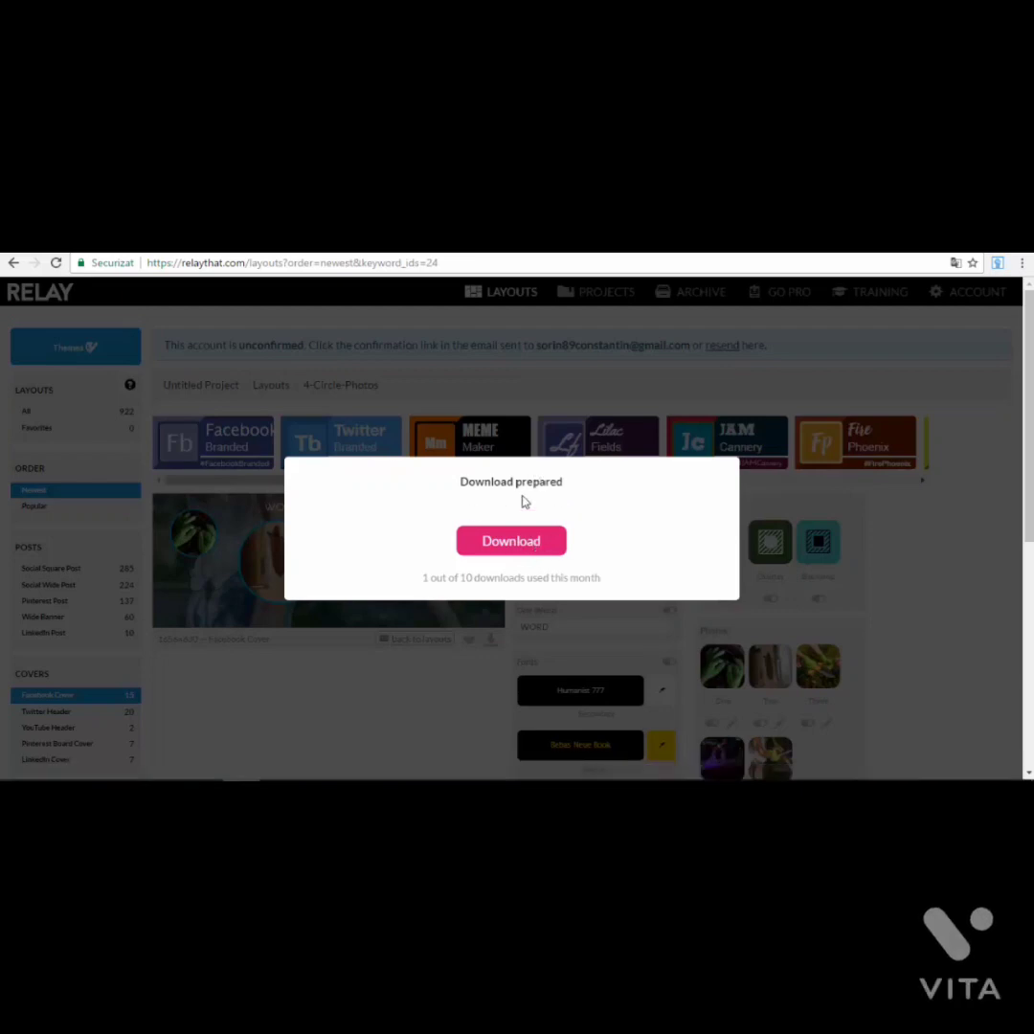
{"action": "left_click", "coordinate": [510, 542]}
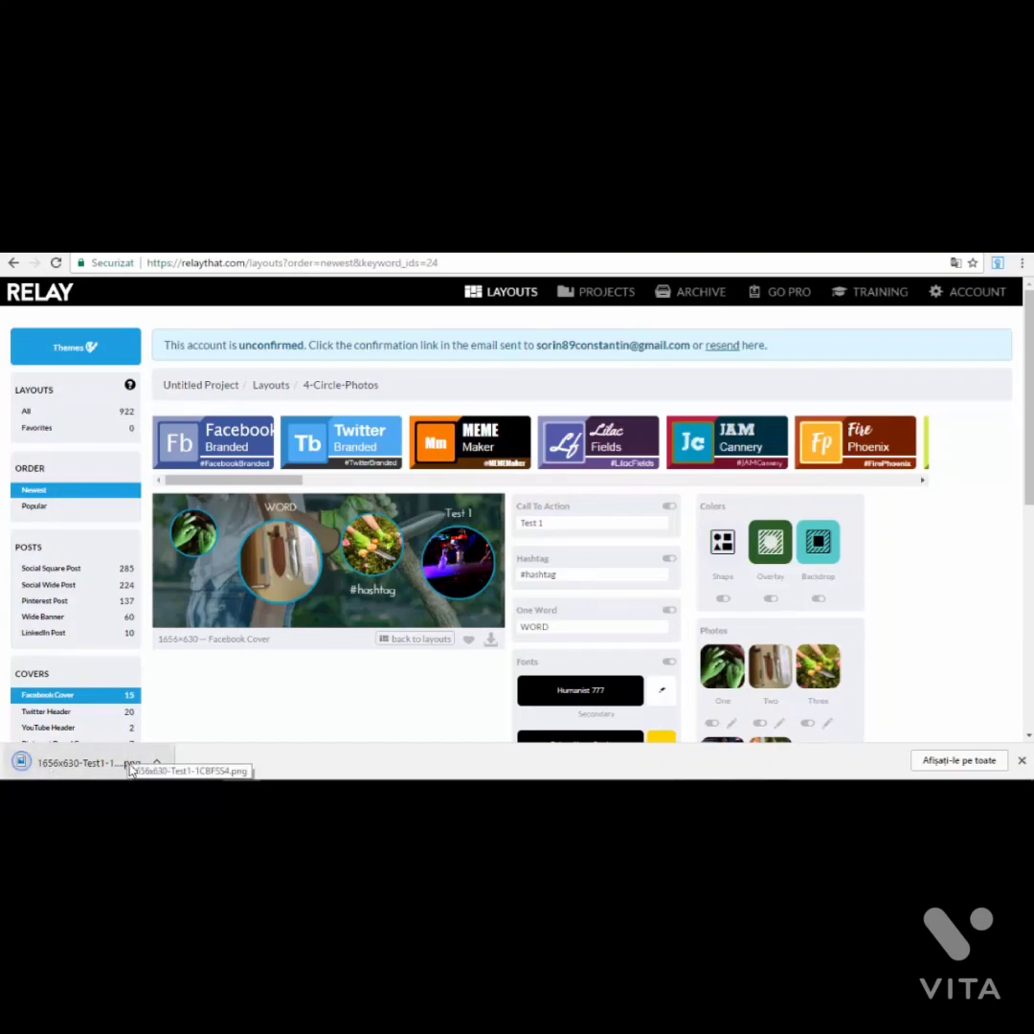
{"action": "left_click", "coordinate": [111, 764]}
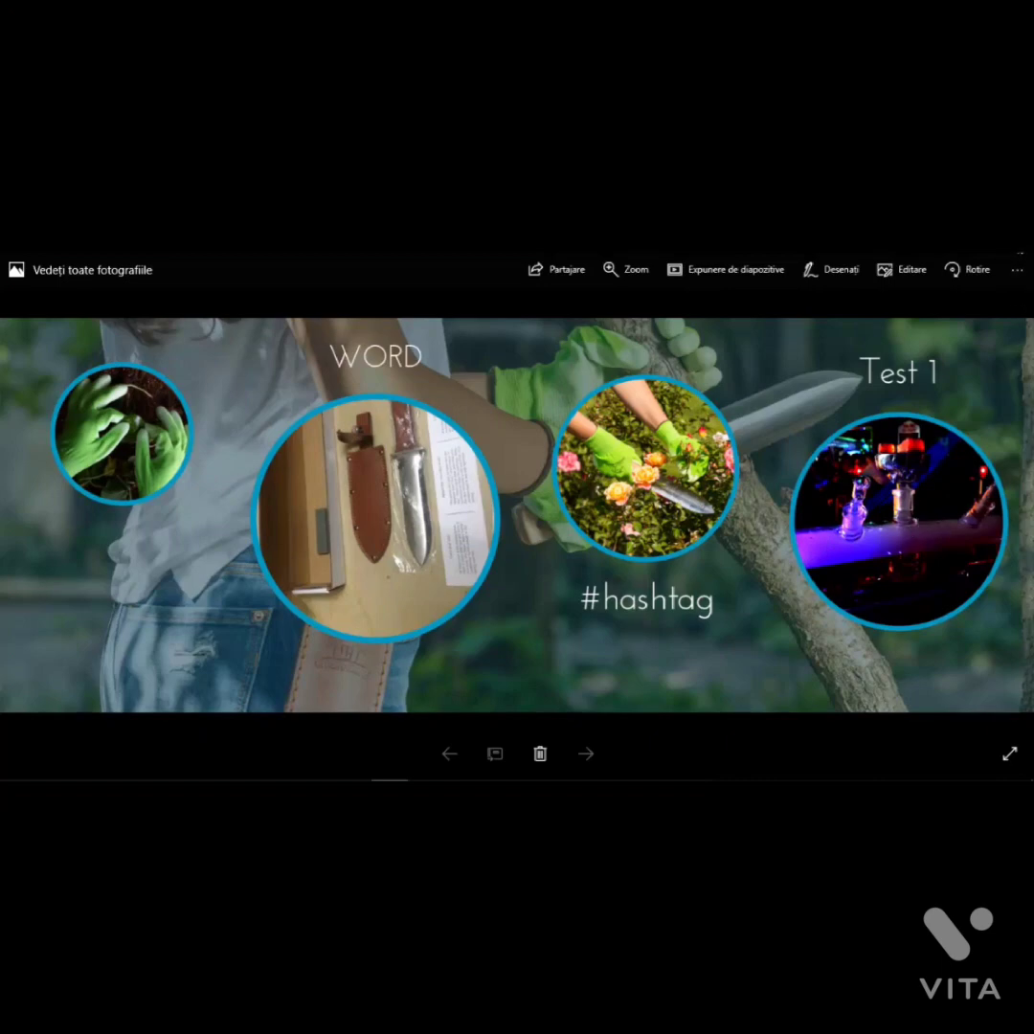
Step: Close the Windows Photos viewer showing the downloaded cover
{"action": "key", "text": "alt+F4"}
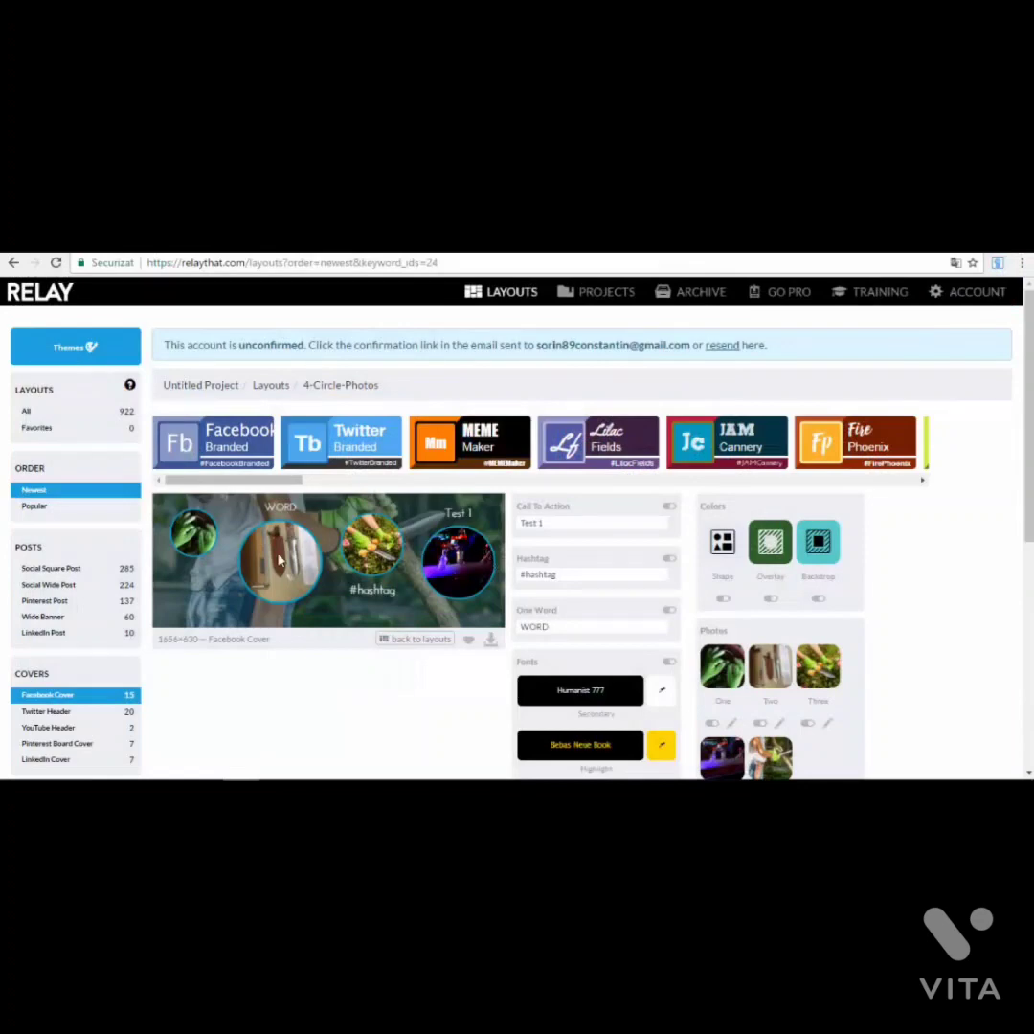
Step: Switch the layout gallery to the Social Square Post category
{"action": "scroll", "coordinate": [277, 558], "scroll_direction": "down", "scroll_amount": 1}
{"action": "scroll", "coordinate": [314, 571], "scroll_direction": "down", "scroll_amount": 1}
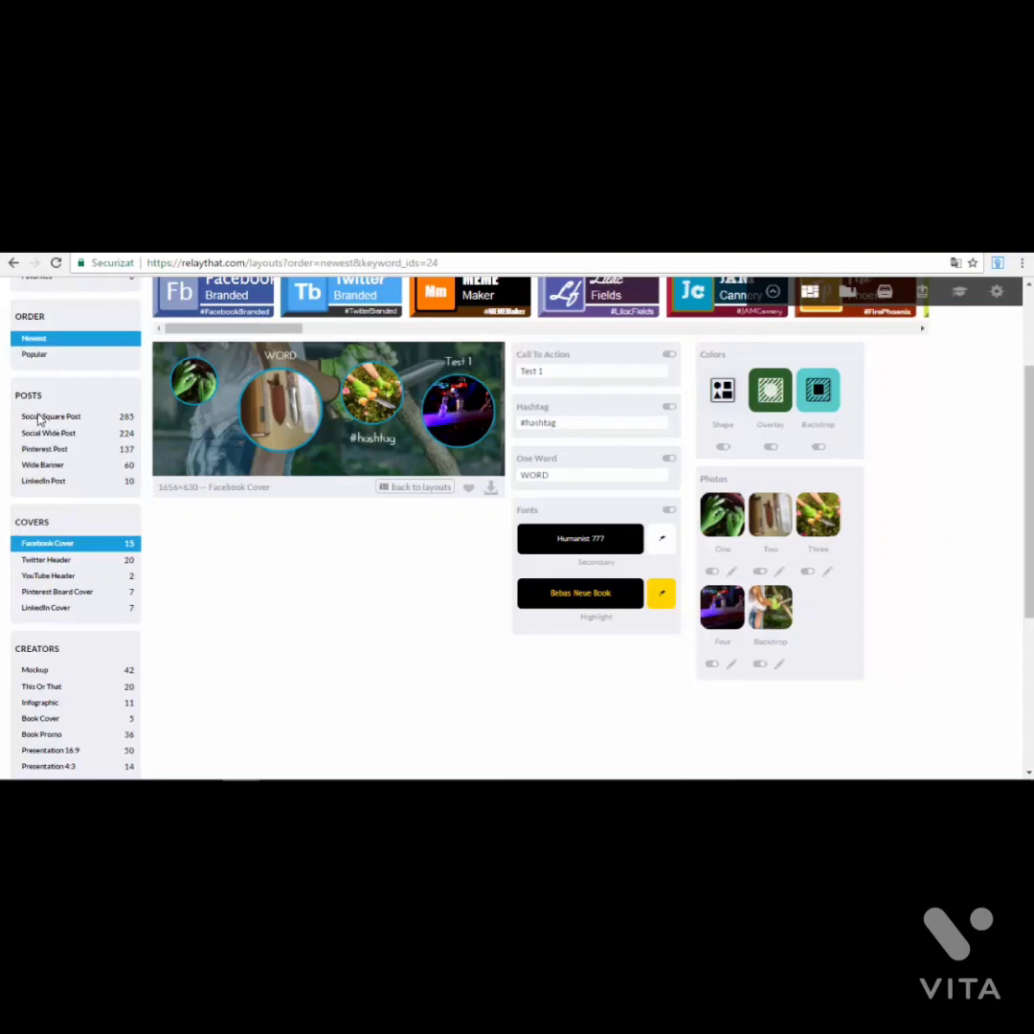
{"action": "left_click", "coordinate": [125, 418]}
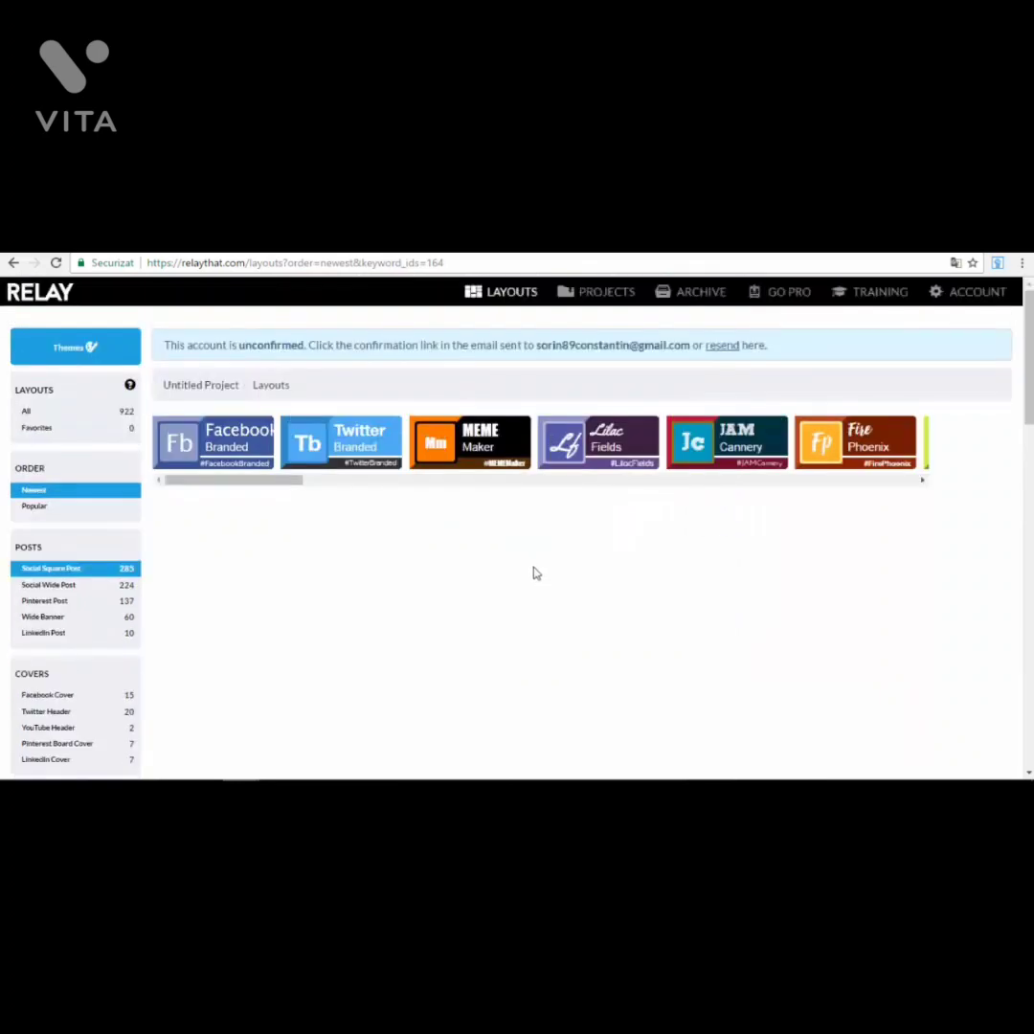
Step: Browse the 285 Social Square Post layouts filled with the gardener photos
{"action": "scroll", "coordinate": [533, 526], "scroll_direction": "down", "scroll_amount": 5}
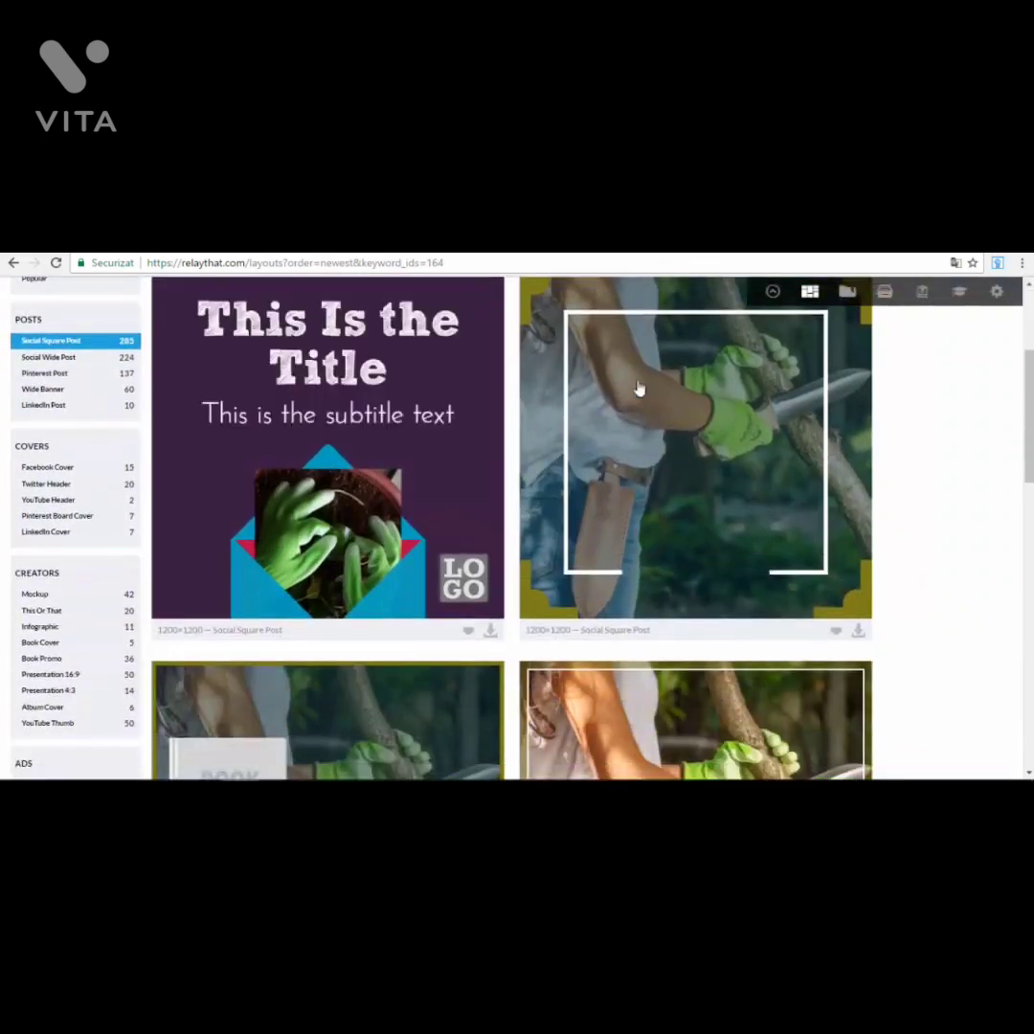
{"action": "scroll", "coordinate": [609, 368], "scroll_direction": "down", "scroll_amount": 4}
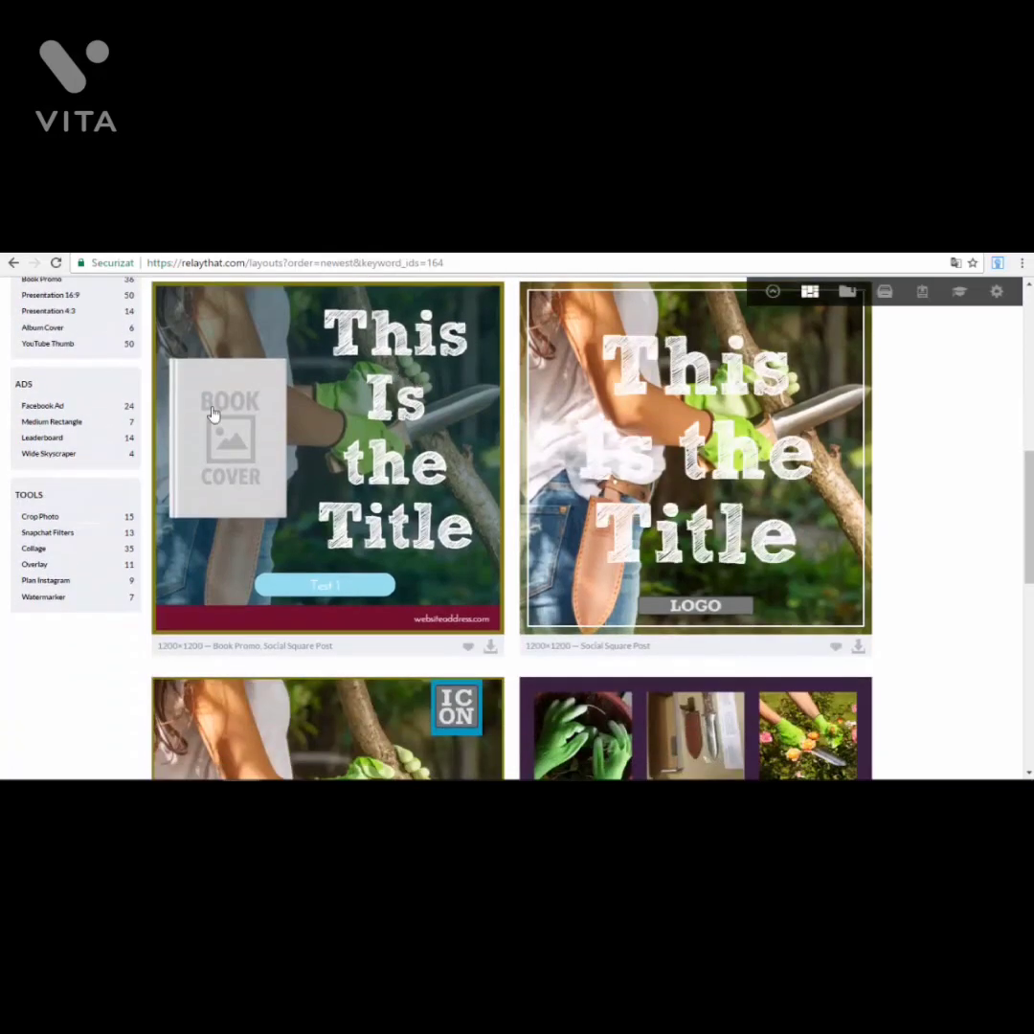
{"action": "scroll", "coordinate": [730, 435], "scroll_direction": "down", "scroll_amount": 1}
{"action": "scroll", "coordinate": [731, 435], "scroll_direction": "down", "scroll_amount": 2}
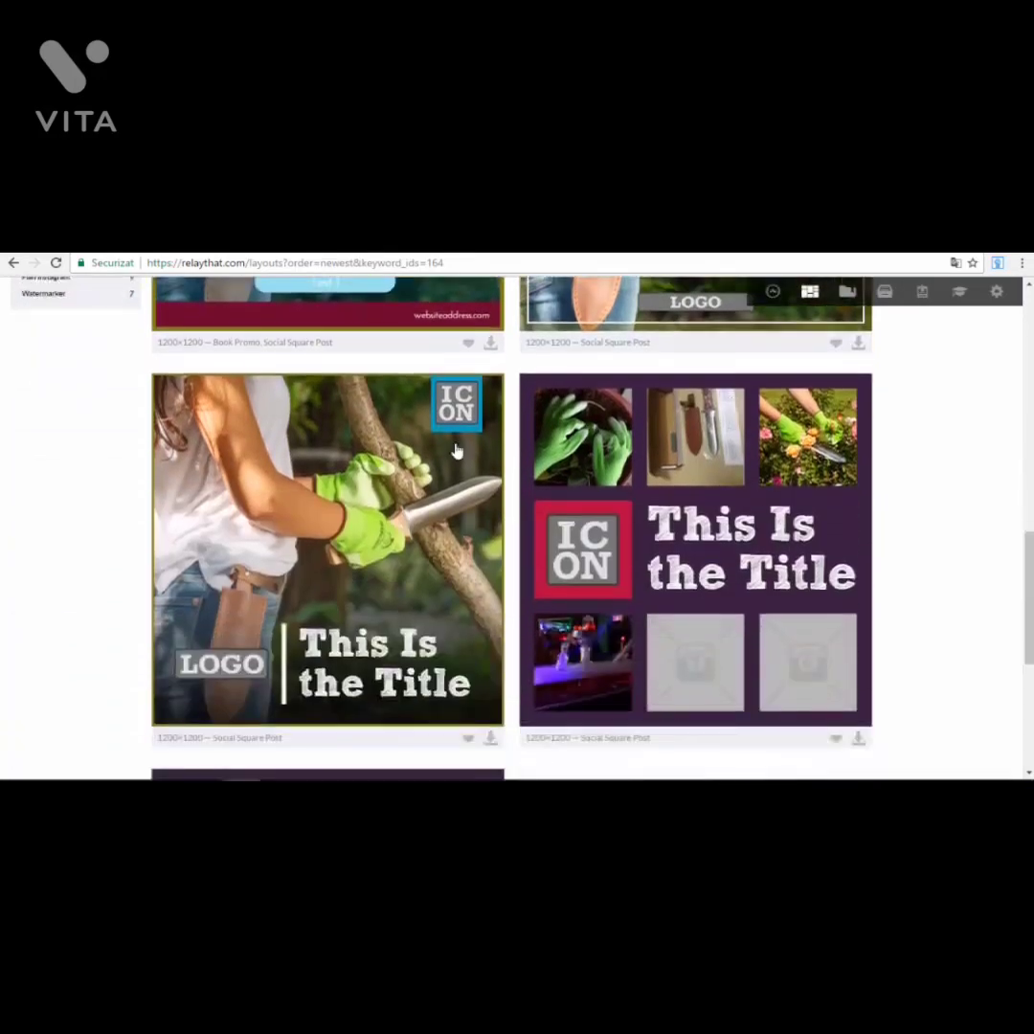
{"action": "scroll", "coordinate": [683, 489], "scroll_direction": "down", "scroll_amount": 8}
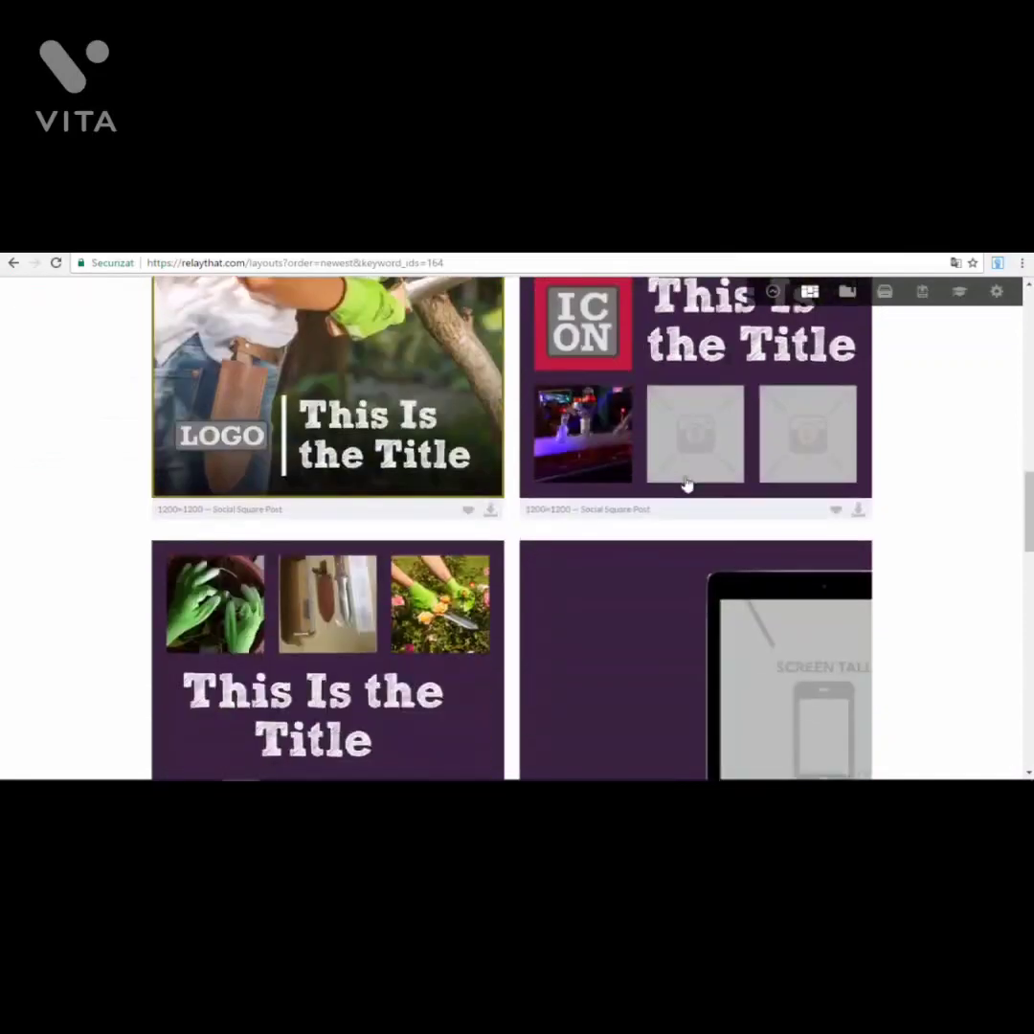
{"action": "scroll", "coordinate": [680, 454], "scroll_direction": "down", "scroll_amount": 8}
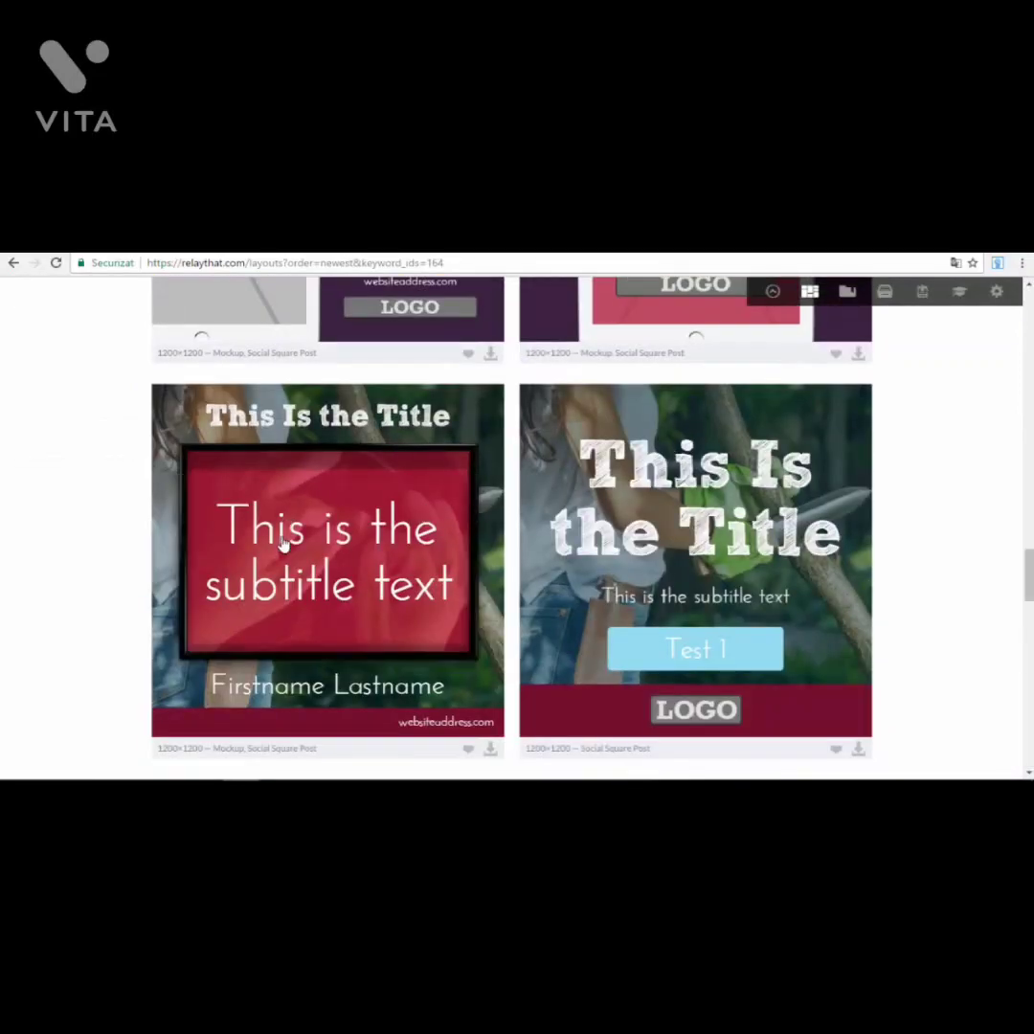
{"action": "scroll", "coordinate": [1011, 593], "scroll_direction": "down", "scroll_amount": 10}
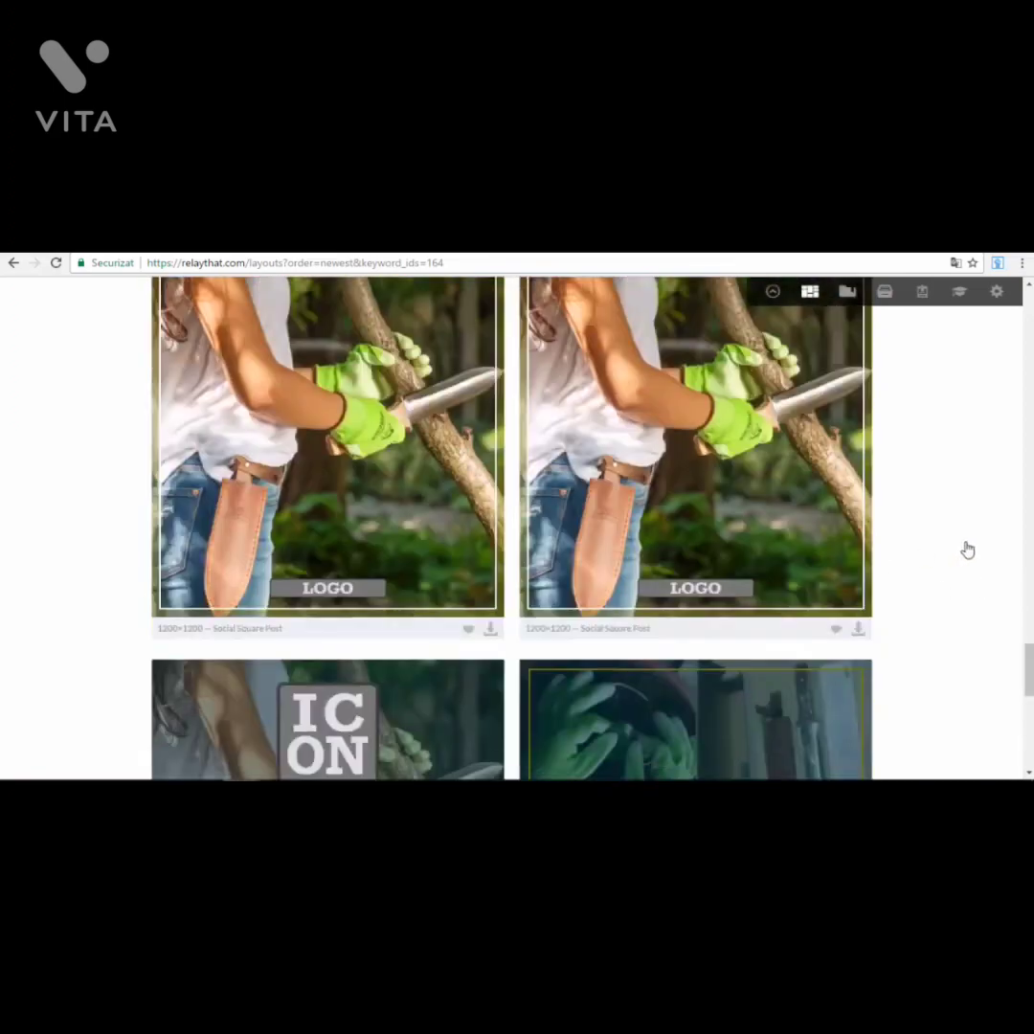
{"action": "scroll", "coordinate": [967, 549], "scroll_direction": "down", "scroll_amount": 7}
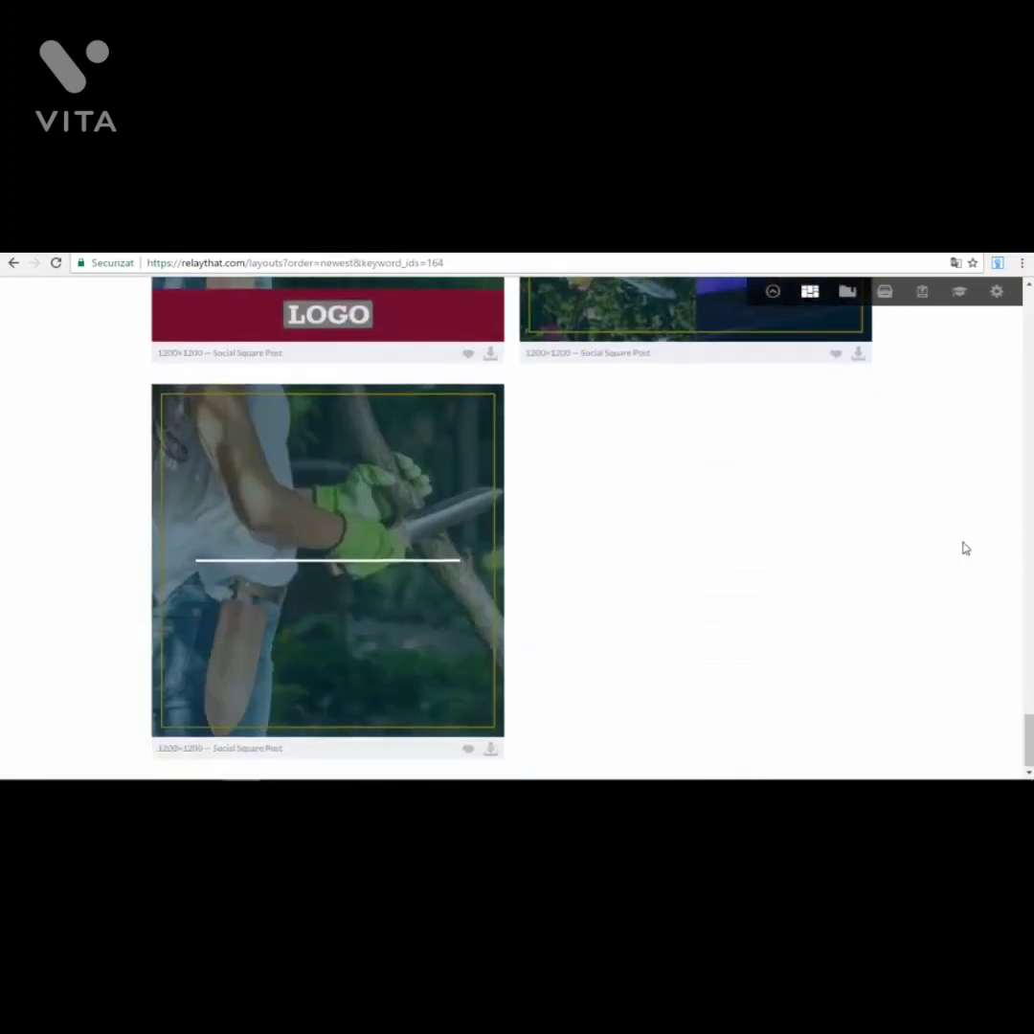
{"action": "scroll", "coordinate": [402, 594], "scroll_direction": "up", "scroll_amount": 10}
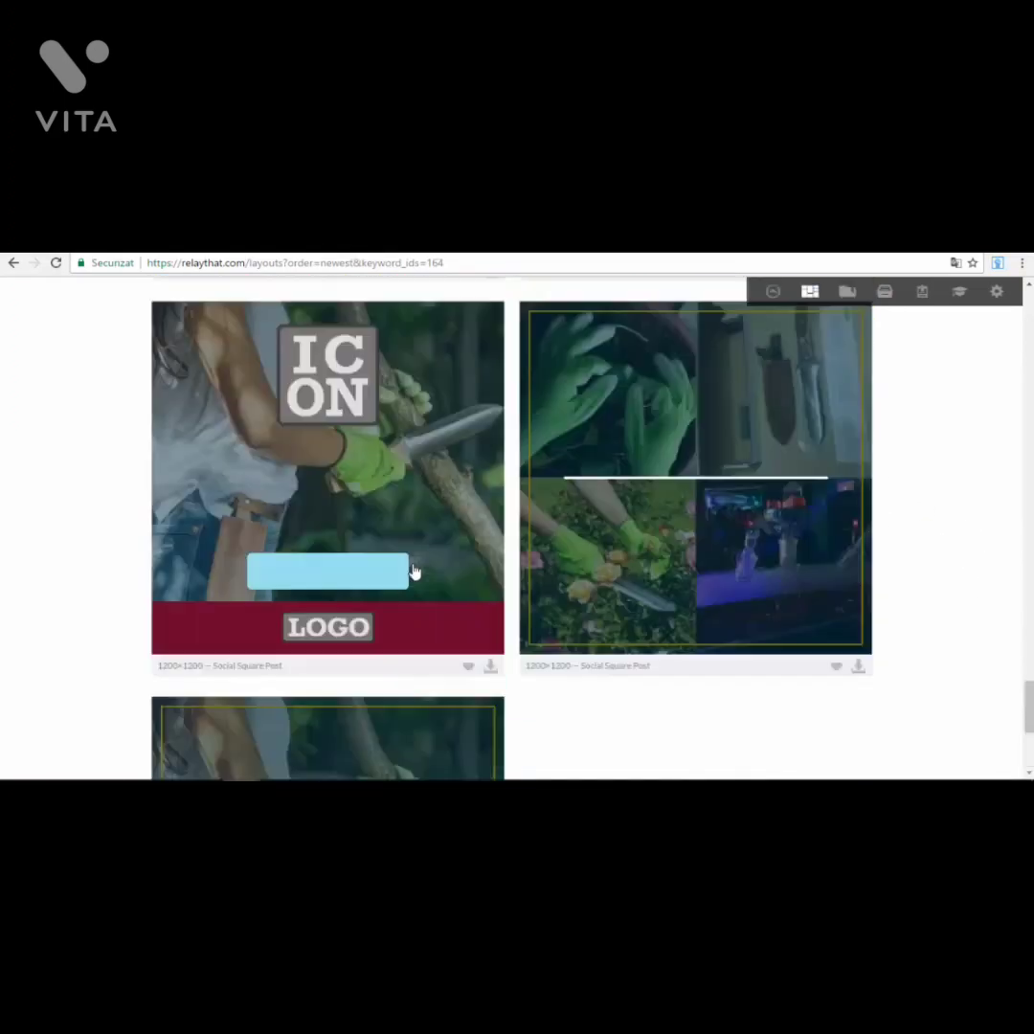
{"action": "scroll", "coordinate": [417, 575], "scroll_direction": "up", "scroll_amount": 15}
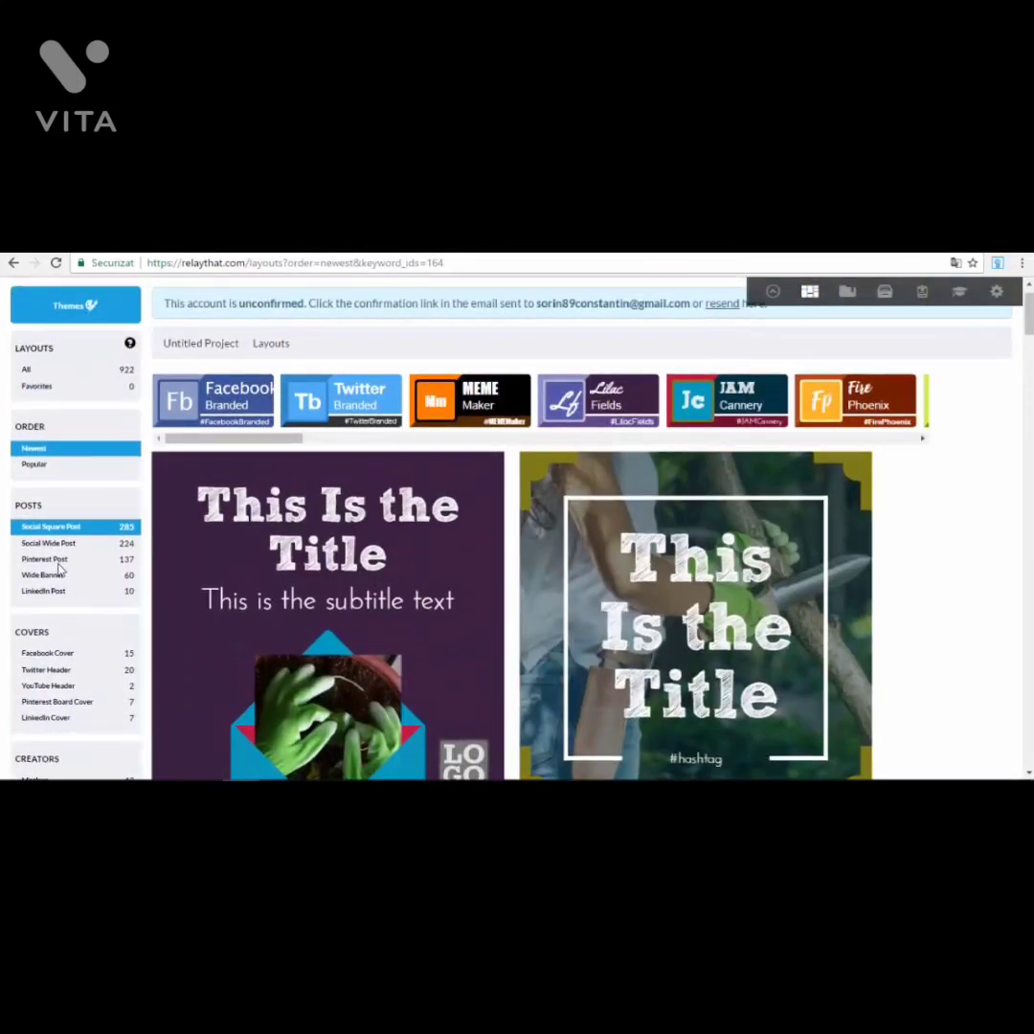
{"action": "scroll", "coordinate": [59, 571], "scroll_direction": "down", "scroll_amount": 1}
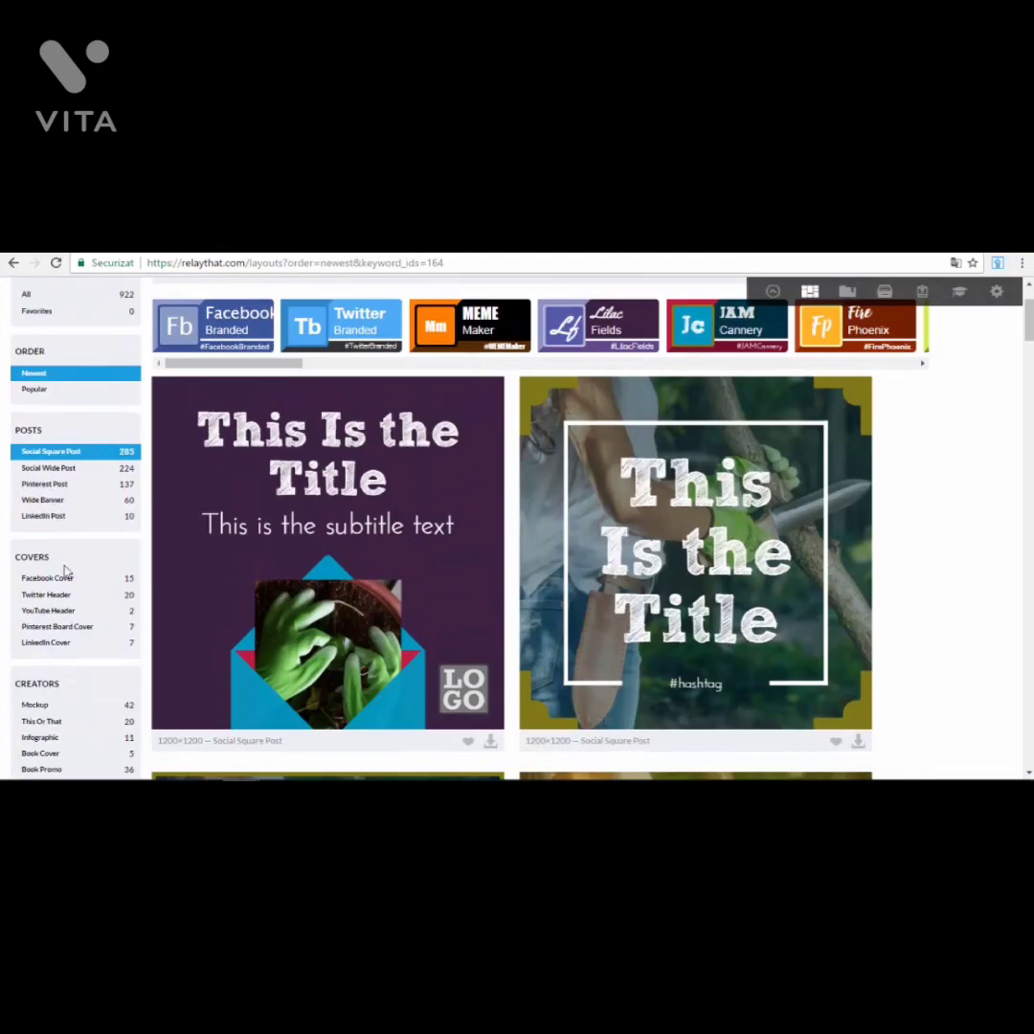
{"action": "scroll", "coordinate": [65, 572], "scroll_direction": "down", "scroll_amount": 3}
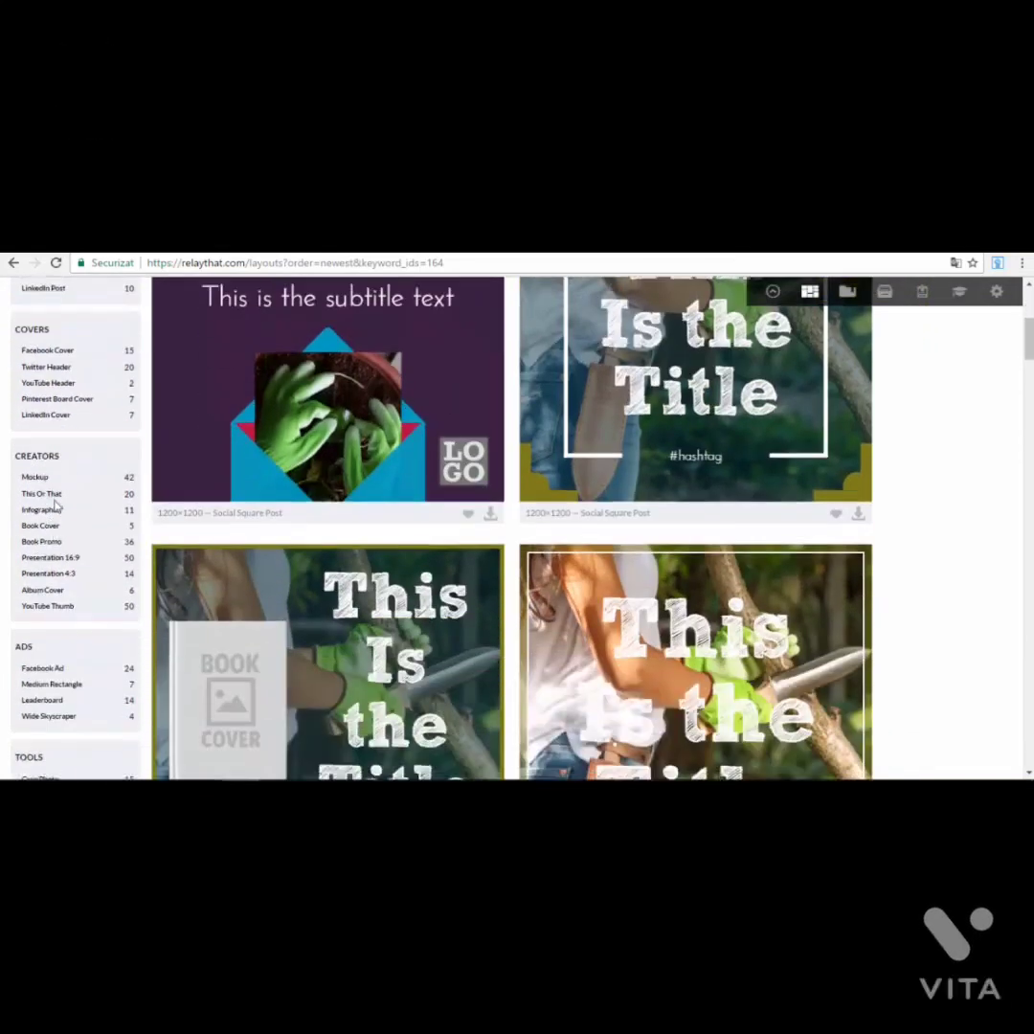
Step: Filter the RelayThat gallery to the Mockup layouts and scroll through them
{"action": "left_click", "coordinate": [36, 478]}
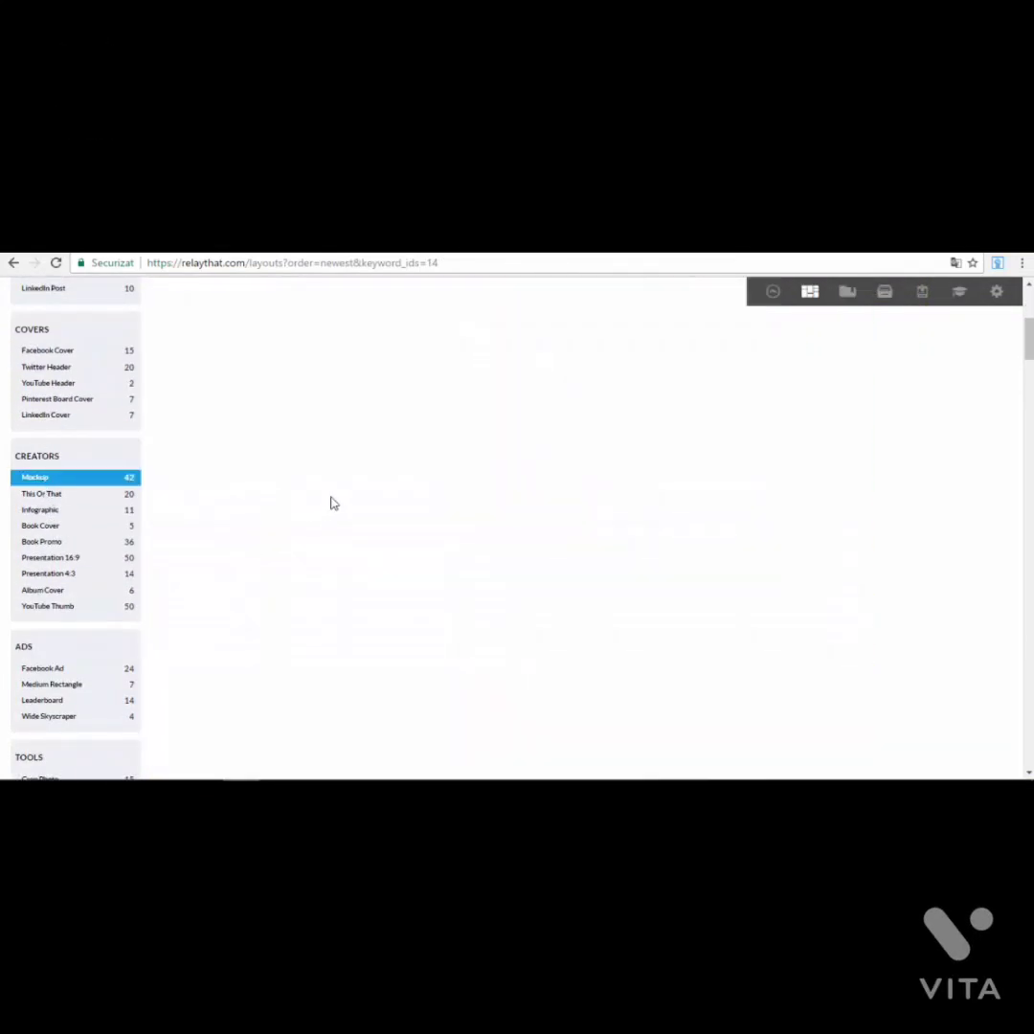
{"action": "scroll", "coordinate": [385, 531], "scroll_direction": "up", "scroll_amount": 5}
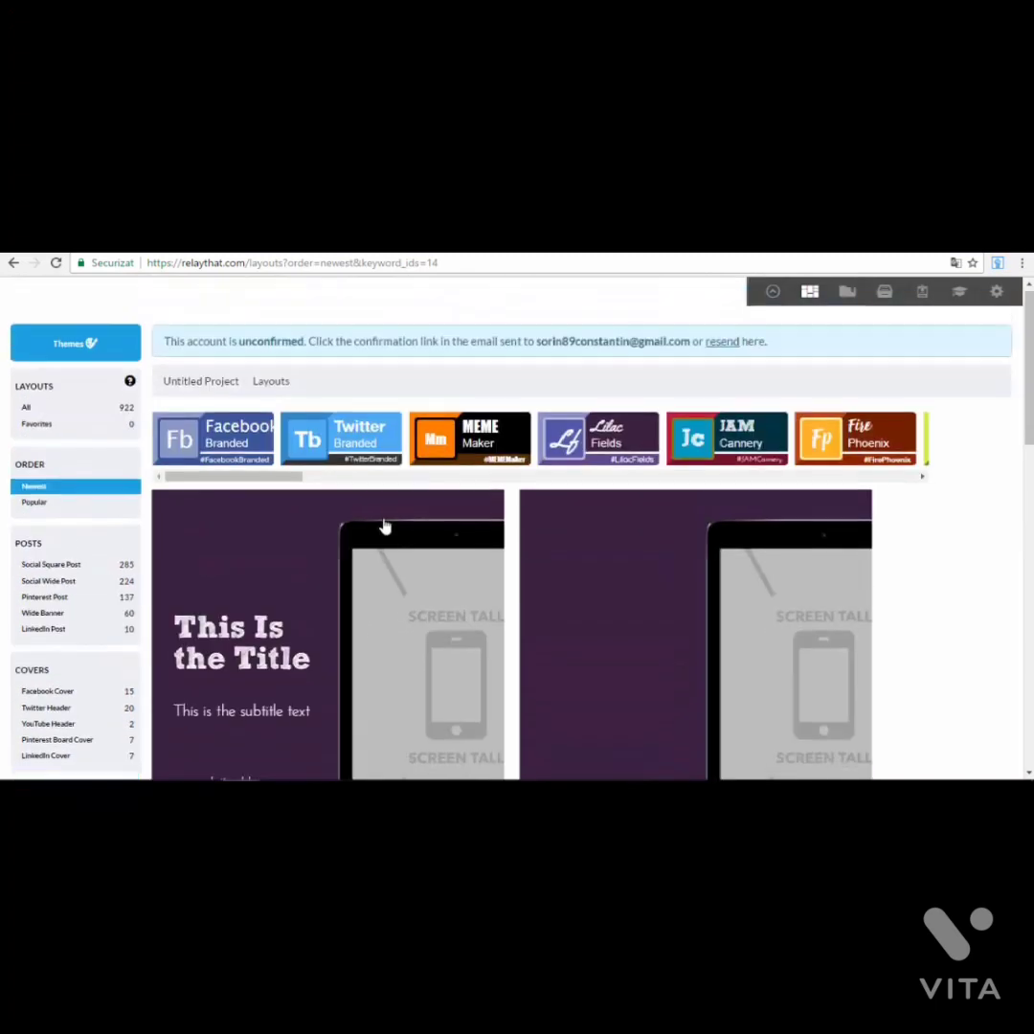
{"action": "scroll", "coordinate": [406, 549], "scroll_direction": "down", "scroll_amount": 3}
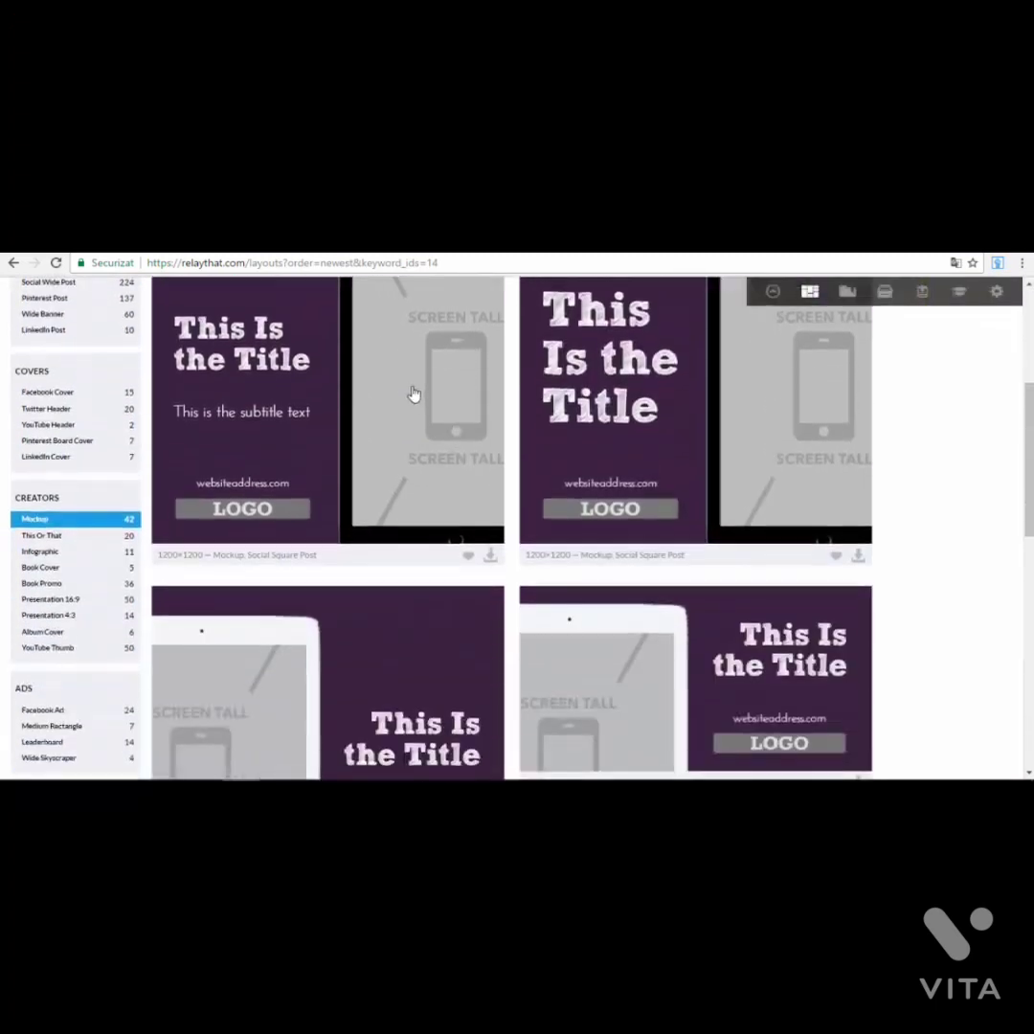
{"action": "scroll", "coordinate": [242, 440], "scroll_direction": "up", "scroll_amount": 1}
{"action": "scroll", "coordinate": [709, 491], "scroll_direction": "down", "scroll_amount": 10}
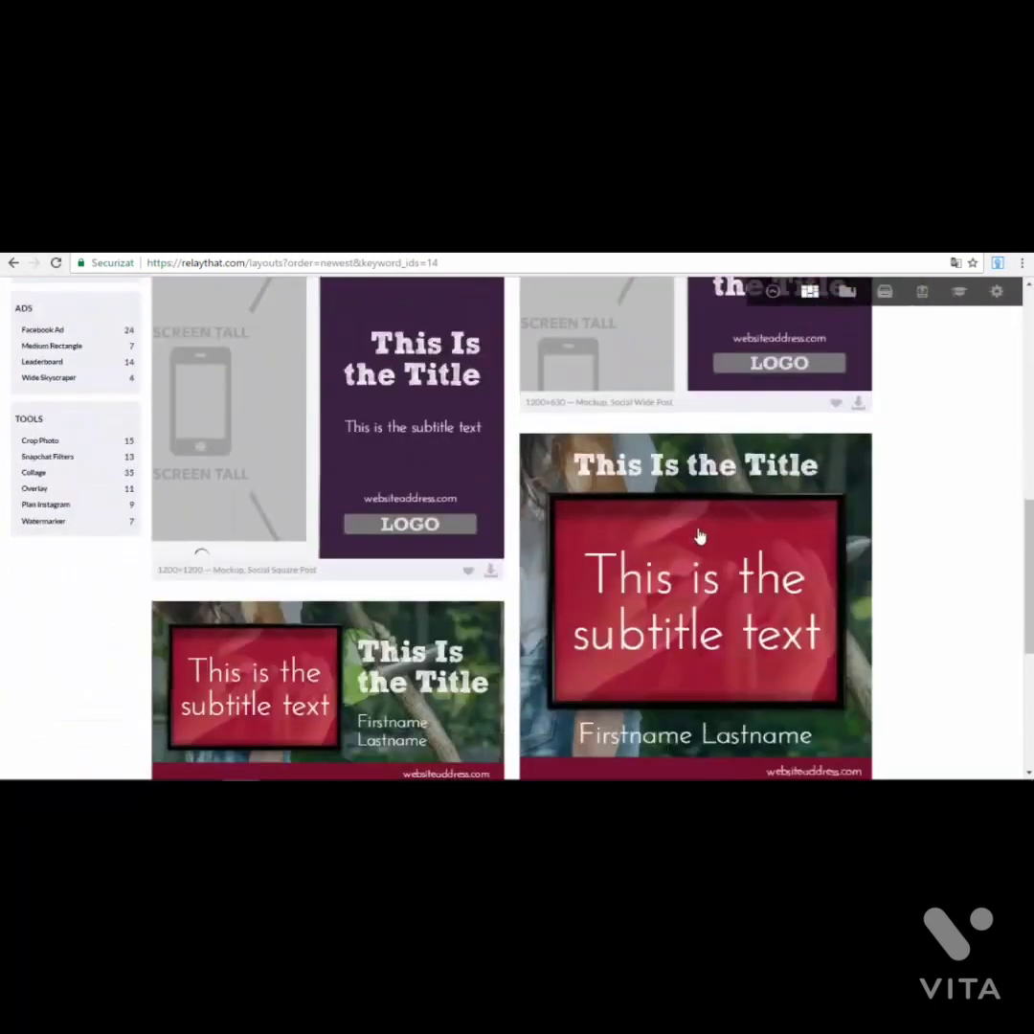
{"action": "scroll", "coordinate": [578, 606], "scroll_direction": "down", "scroll_amount": 3}
{"action": "scroll", "coordinate": [510, 584], "scroll_direction": "up", "scroll_amount": 5}
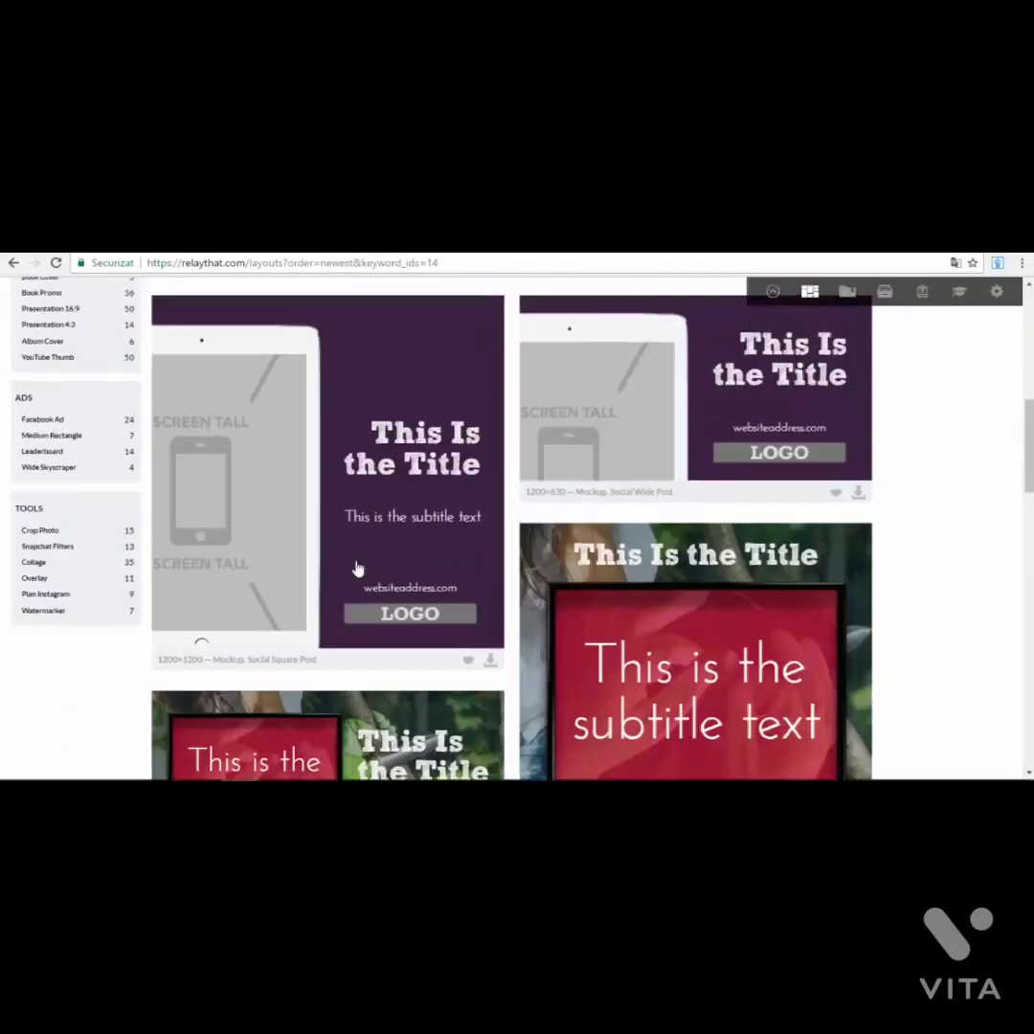
Step: Switch to the Facebook Ad category and browse its 1200×628 and 1200×630 layouts
{"action": "left_click", "coordinate": [44, 419]}
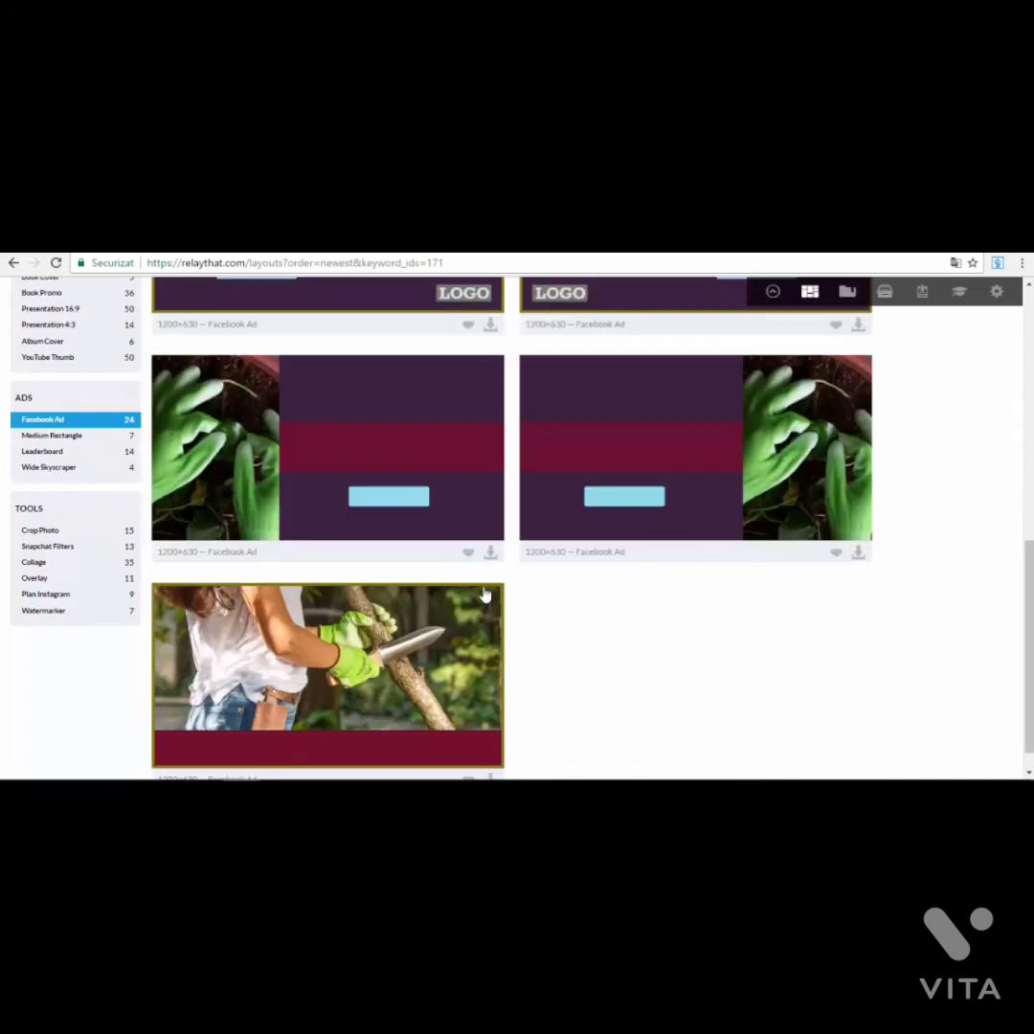
{"action": "scroll", "coordinate": [485, 612], "scroll_direction": "up", "scroll_amount": 5}
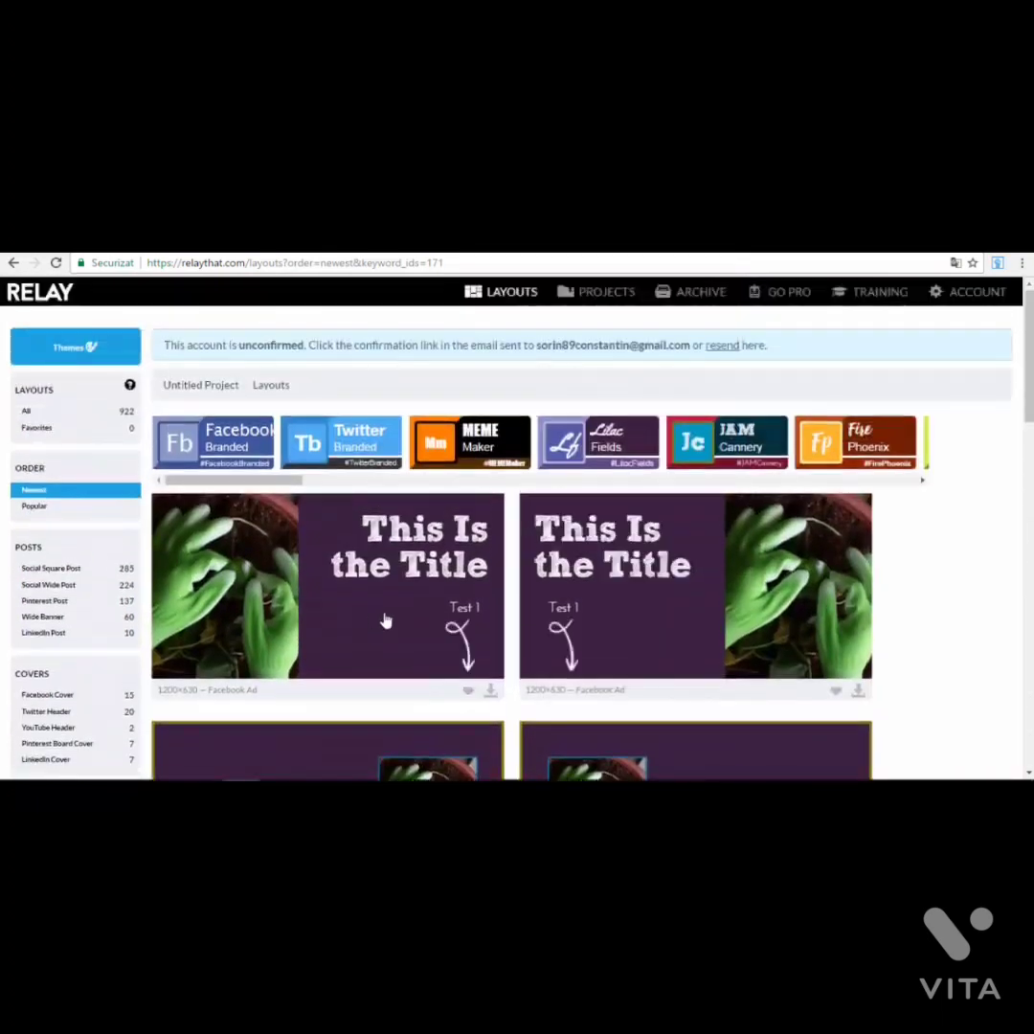
{"action": "scroll", "coordinate": [594, 593], "scroll_direction": "down", "scroll_amount": 2}
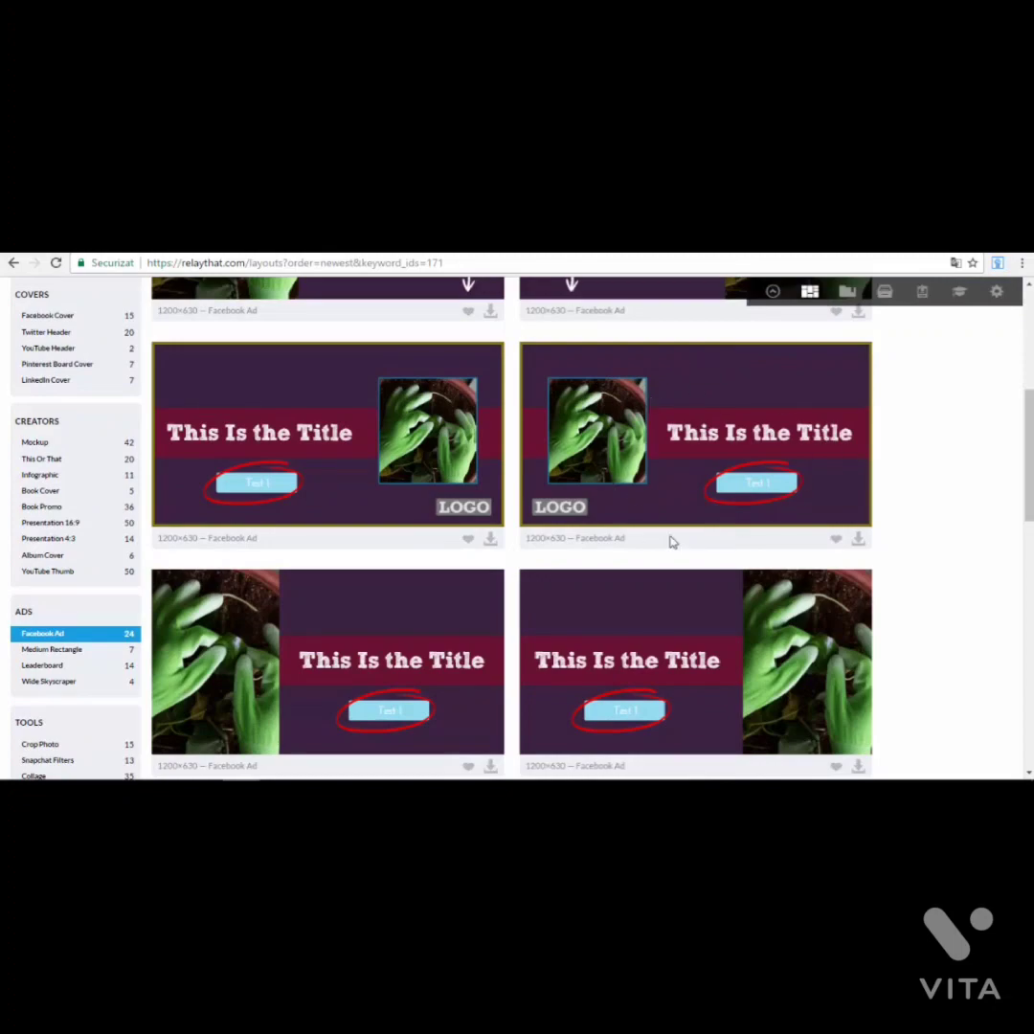
{"action": "scroll", "coordinate": [632, 497], "scroll_direction": "down", "scroll_amount": 2}
{"action": "scroll", "coordinate": [643, 486], "scroll_direction": "down", "scroll_amount": 1}
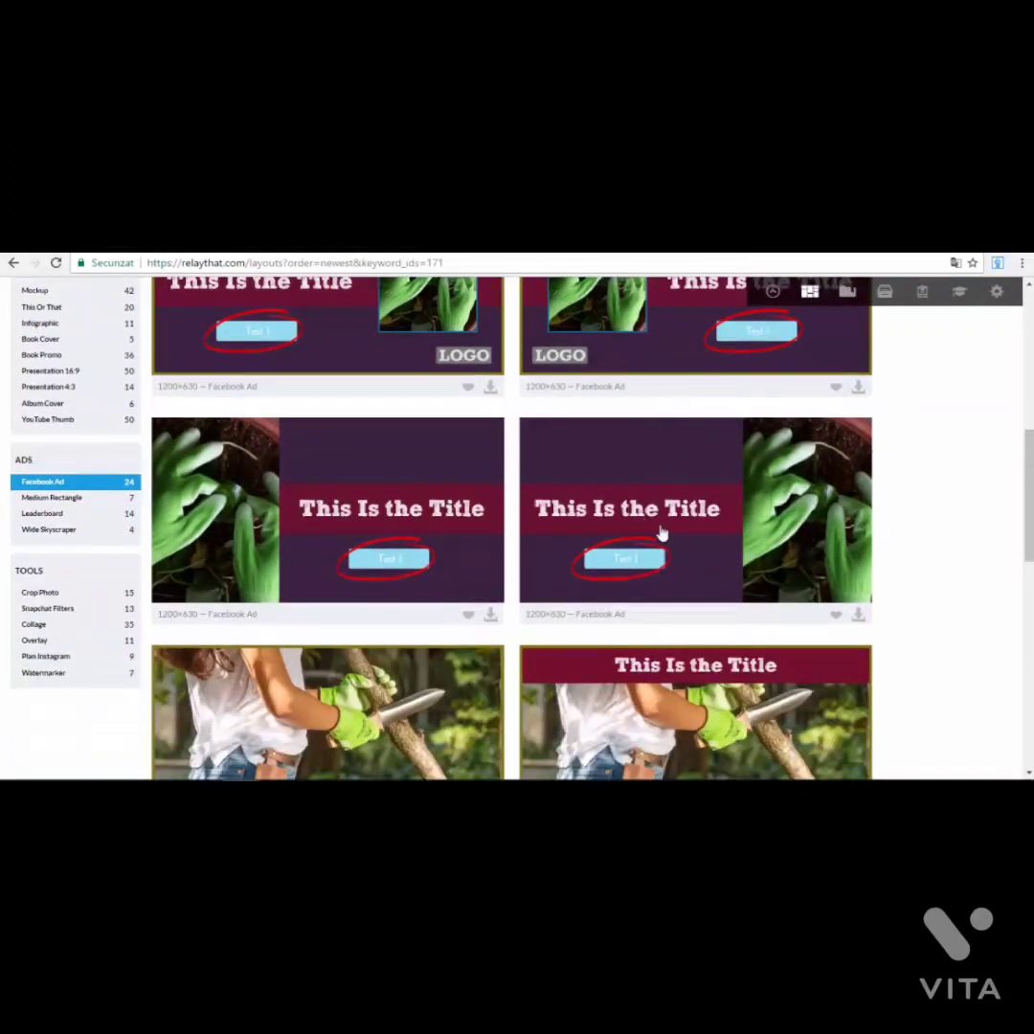
{"action": "scroll", "coordinate": [641, 584], "scroll_direction": "down", "scroll_amount": 5}
{"action": "scroll", "coordinate": [674, 577], "scroll_direction": "down", "scroll_amount": 1}
{"action": "scroll", "coordinate": [675, 577], "scroll_direction": "down", "scroll_amount": 5}
{"action": "scroll", "coordinate": [732, 573], "scroll_direction": "down", "scroll_amount": 1}
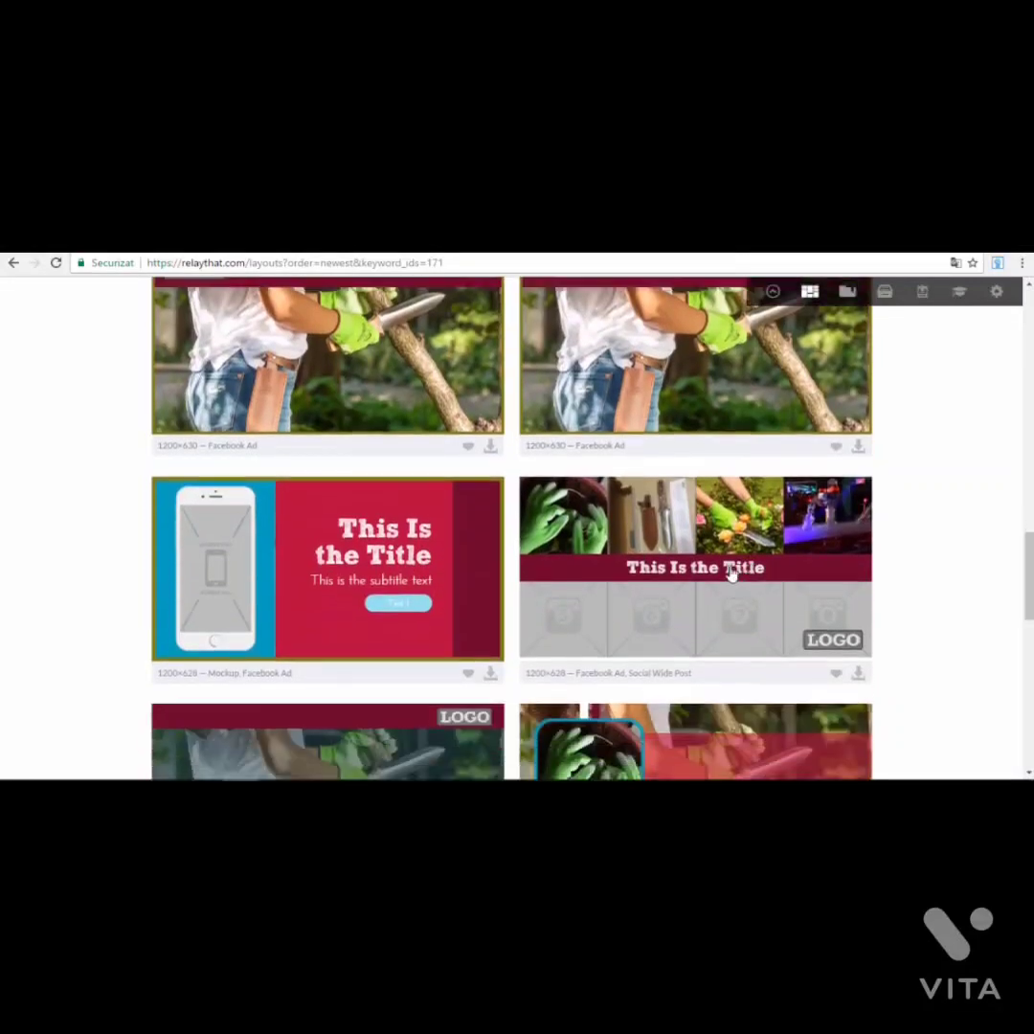
{"action": "scroll", "coordinate": [733, 572], "scroll_direction": "down", "scroll_amount": 5}
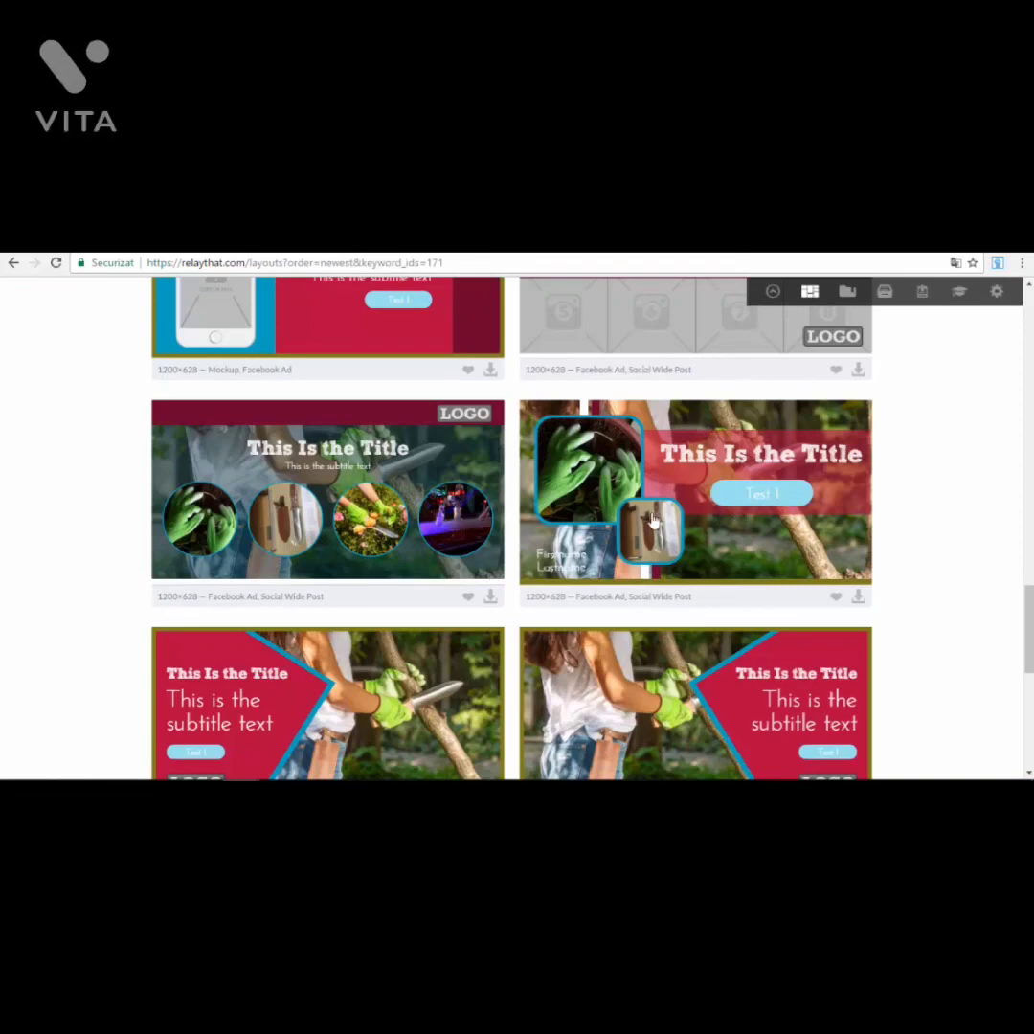
{"action": "scroll", "coordinate": [406, 447], "scroll_direction": "down", "scroll_amount": 1}
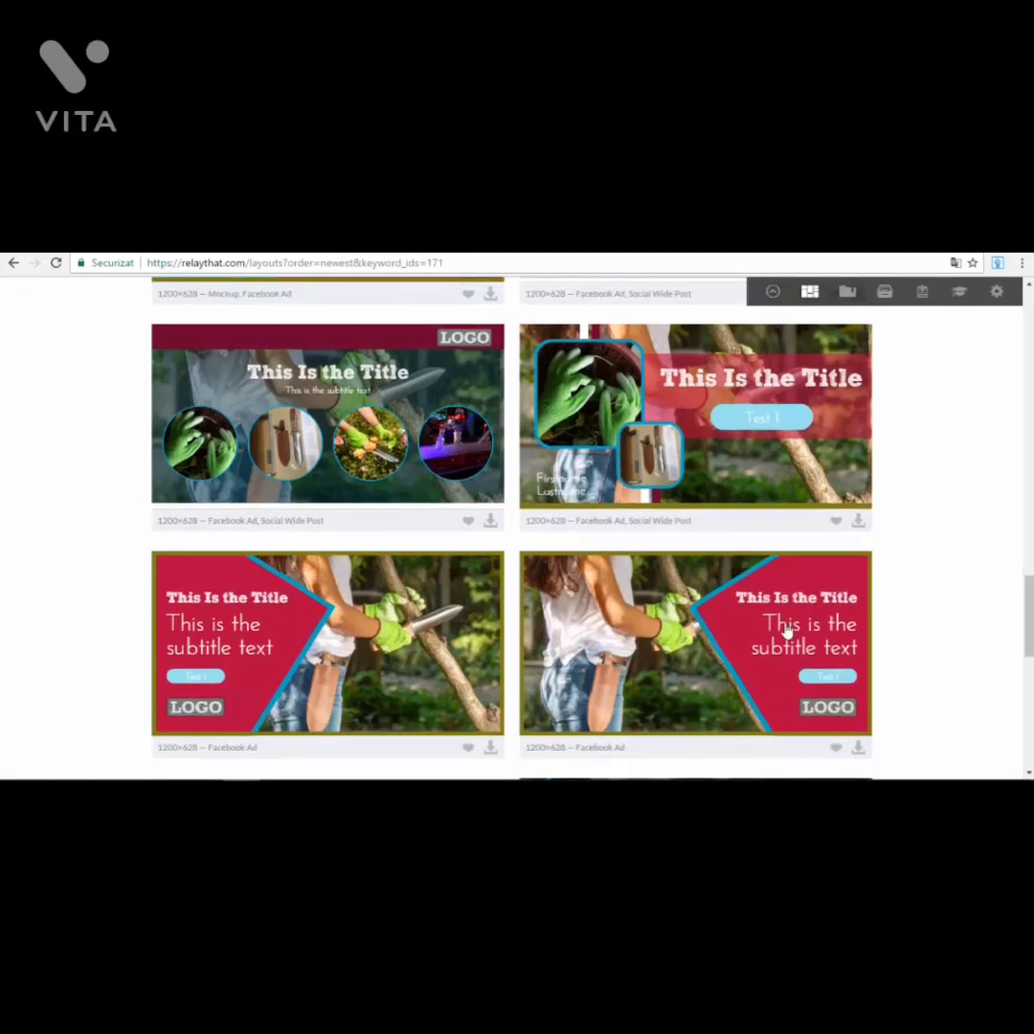
{"action": "scroll", "coordinate": [703, 683], "scroll_direction": "down", "scroll_amount": 3}
{"action": "scroll", "coordinate": [670, 622], "scroll_direction": "down", "scroll_amount": 2}
{"action": "scroll", "coordinate": [645, 572], "scroll_direction": "up", "scroll_amount": 1}
{"action": "scroll", "coordinate": [645, 573], "scroll_direction": "up", "scroll_amount": 4}
{"action": "scroll", "coordinate": [734, 542], "scroll_direction": "down", "scroll_amount": 5}
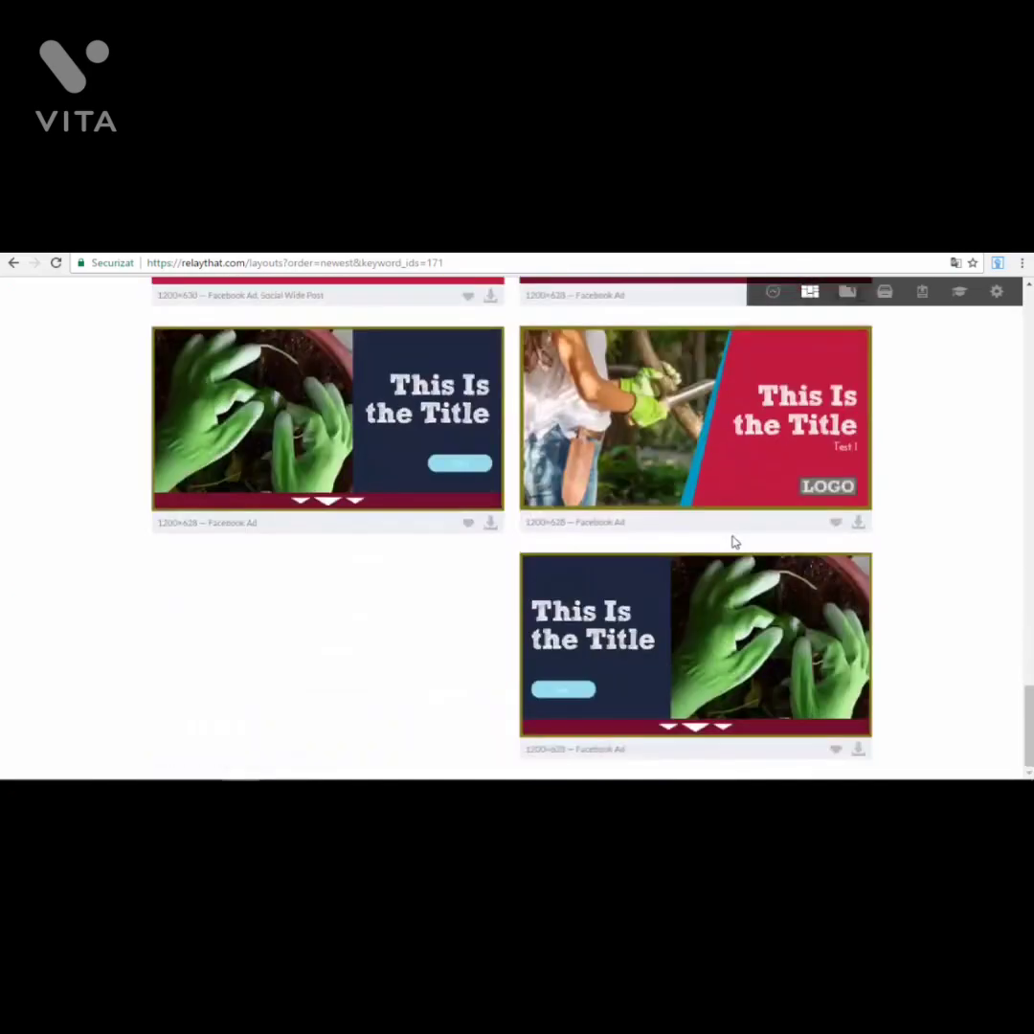
{"action": "scroll", "coordinate": [733, 553], "scroll_direction": "up", "scroll_amount": 5}
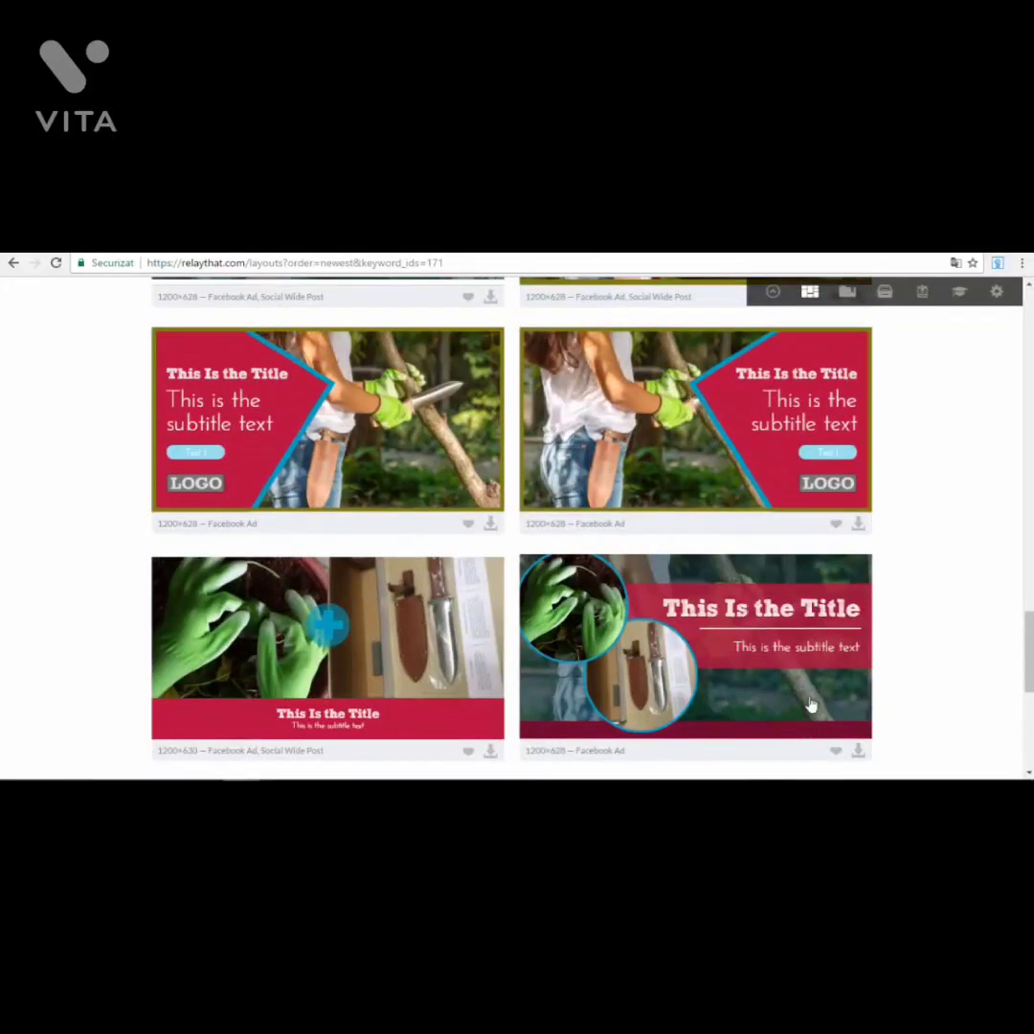
{"action": "scroll", "coordinate": [783, 533], "scroll_direction": "up", "scroll_amount": 2}
{"action": "scroll", "coordinate": [603, 546], "scroll_direction": "up", "scroll_amount": 3}
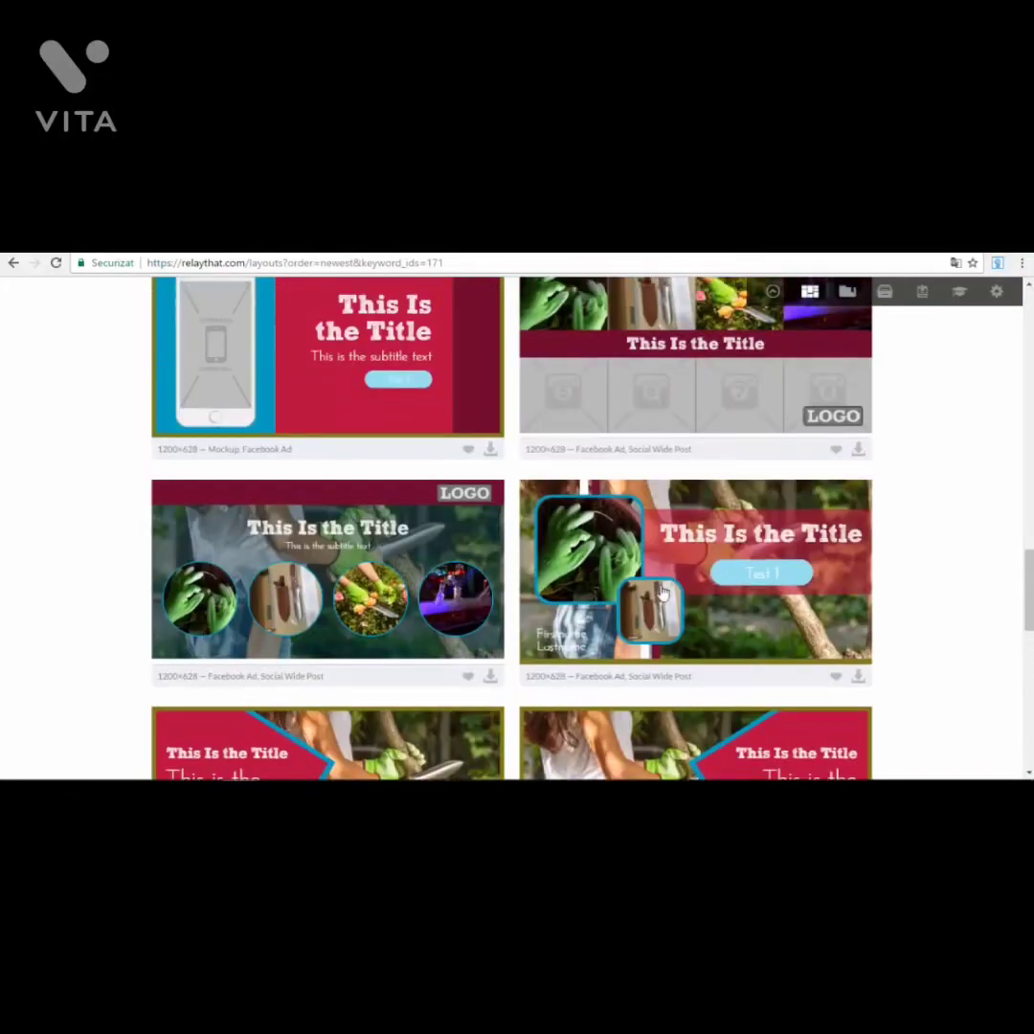
{"action": "scroll", "coordinate": [721, 679], "scroll_direction": "up", "scroll_amount": 15}
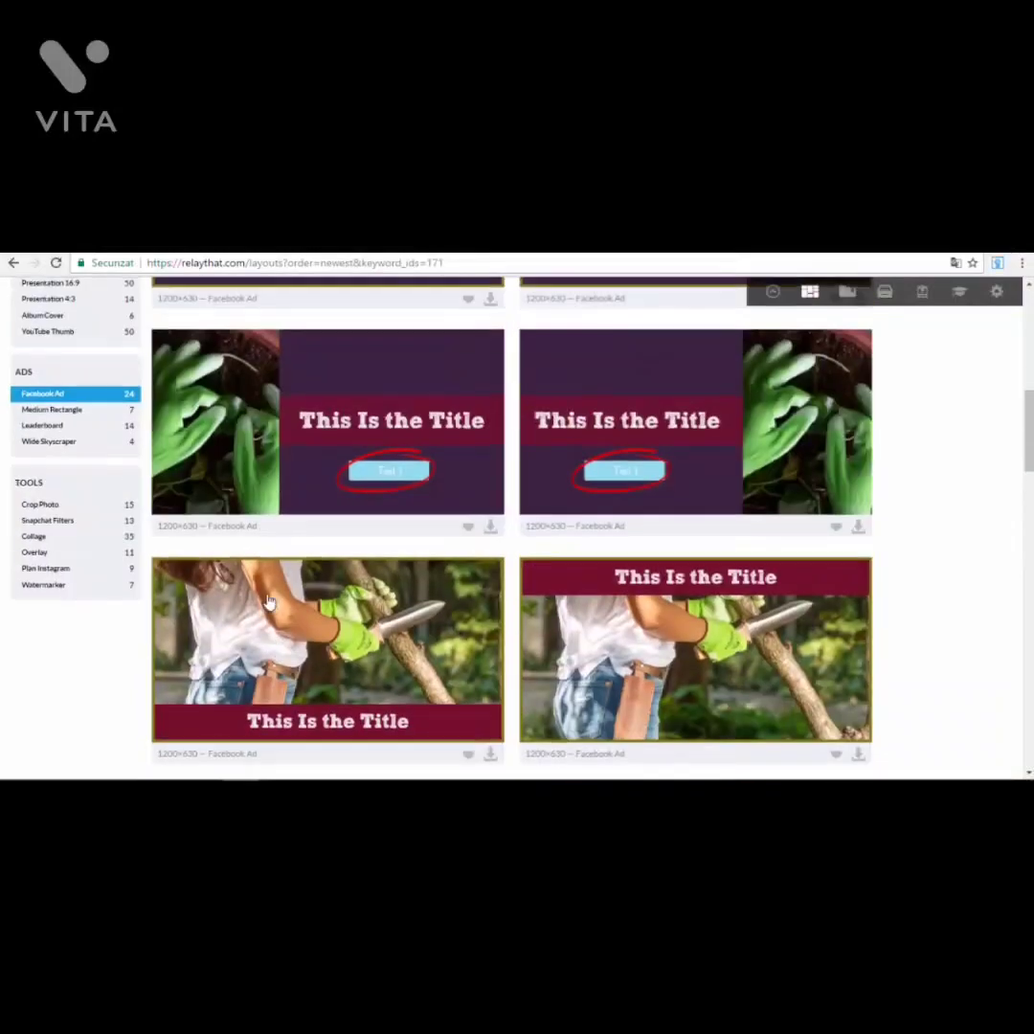
{"action": "scroll", "coordinate": [172, 593], "scroll_direction": "down", "scroll_amount": 4}
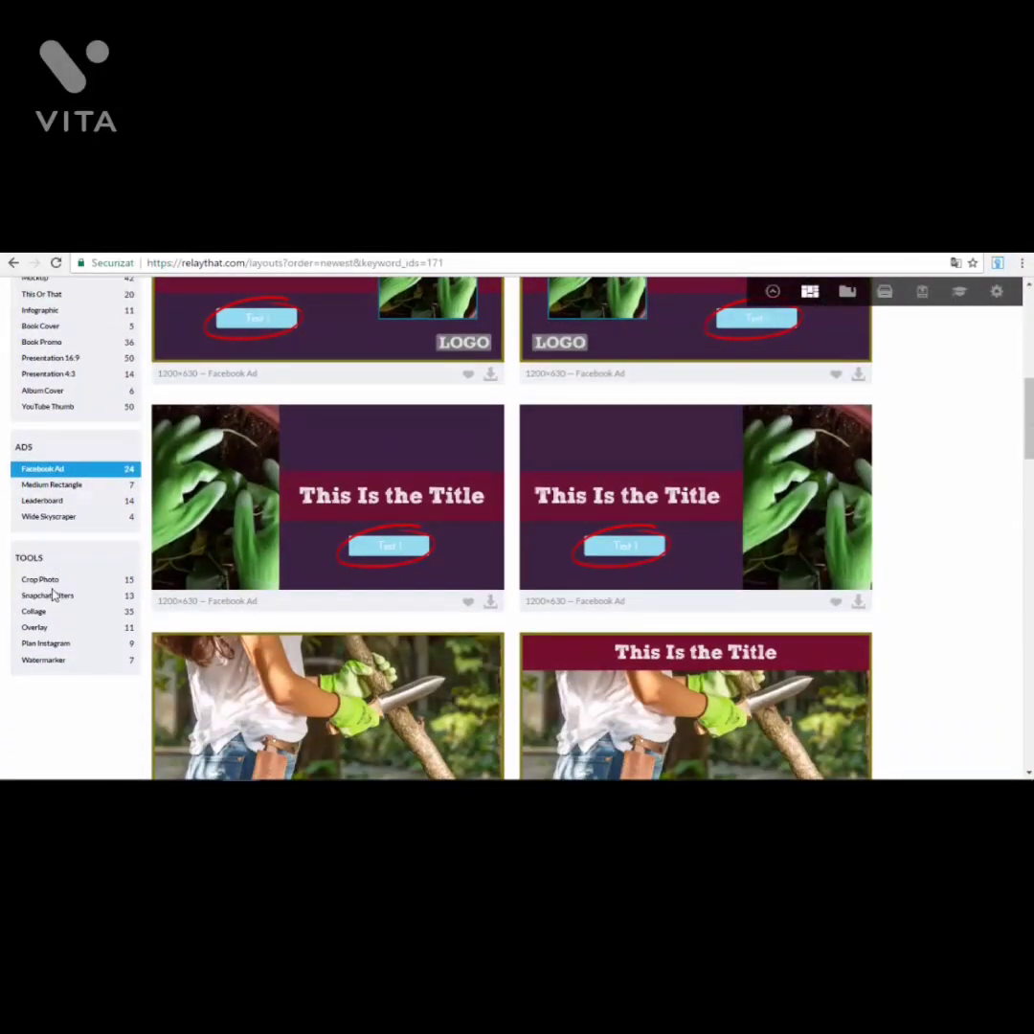
{"action": "left_click", "coordinate": [34, 613]}
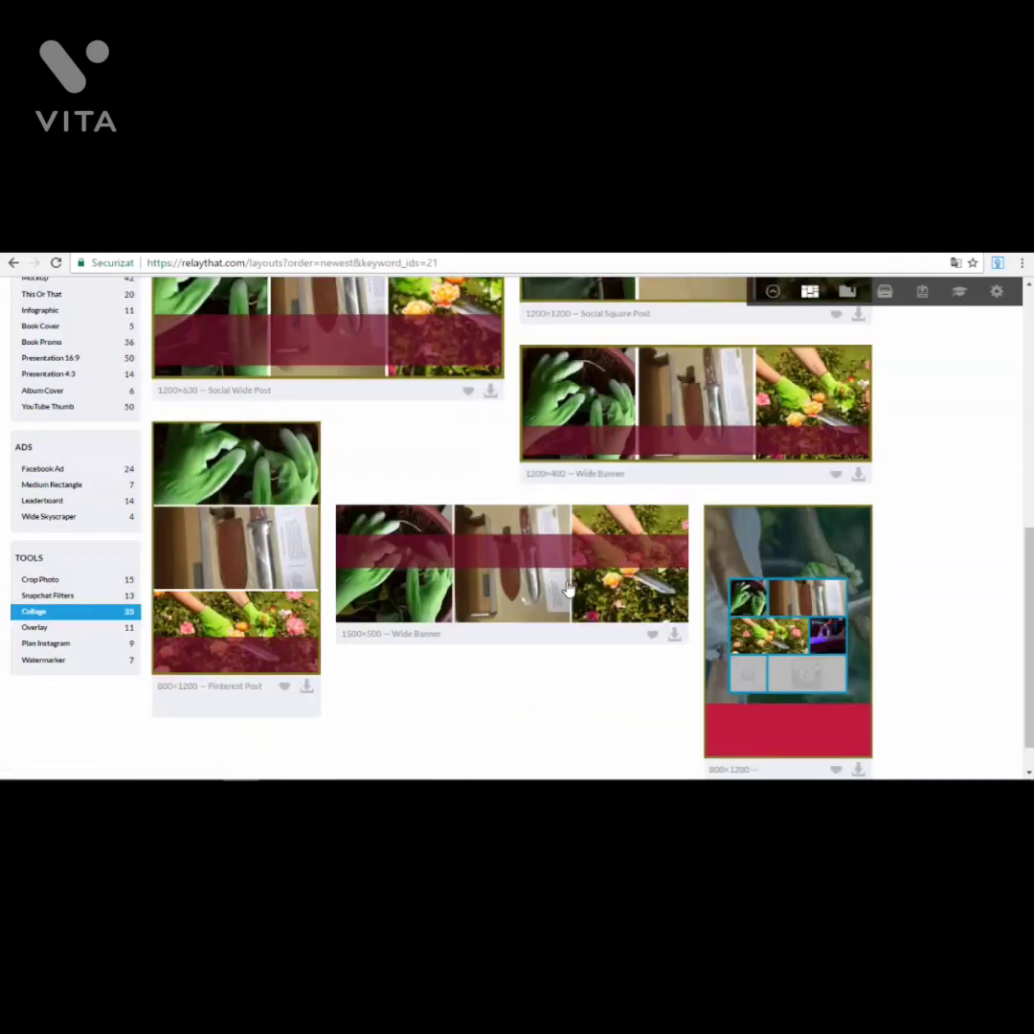
{"action": "scroll", "coordinate": [549, 630], "scroll_direction": "up", "scroll_amount": 3}
{"action": "scroll", "coordinate": [549, 630], "scroll_direction": "up", "scroll_amount": 5}
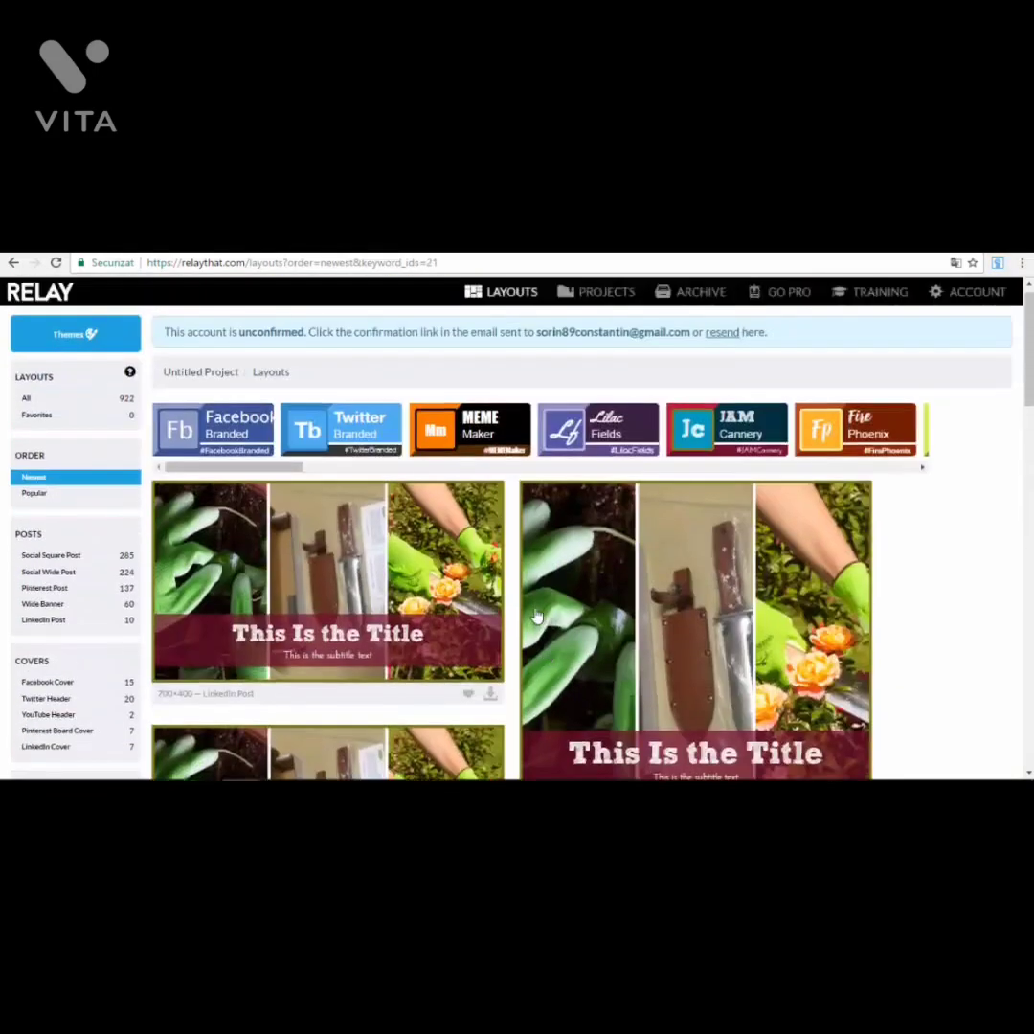
{"action": "scroll", "coordinate": [836, 581], "scroll_direction": "down", "scroll_amount": 5}
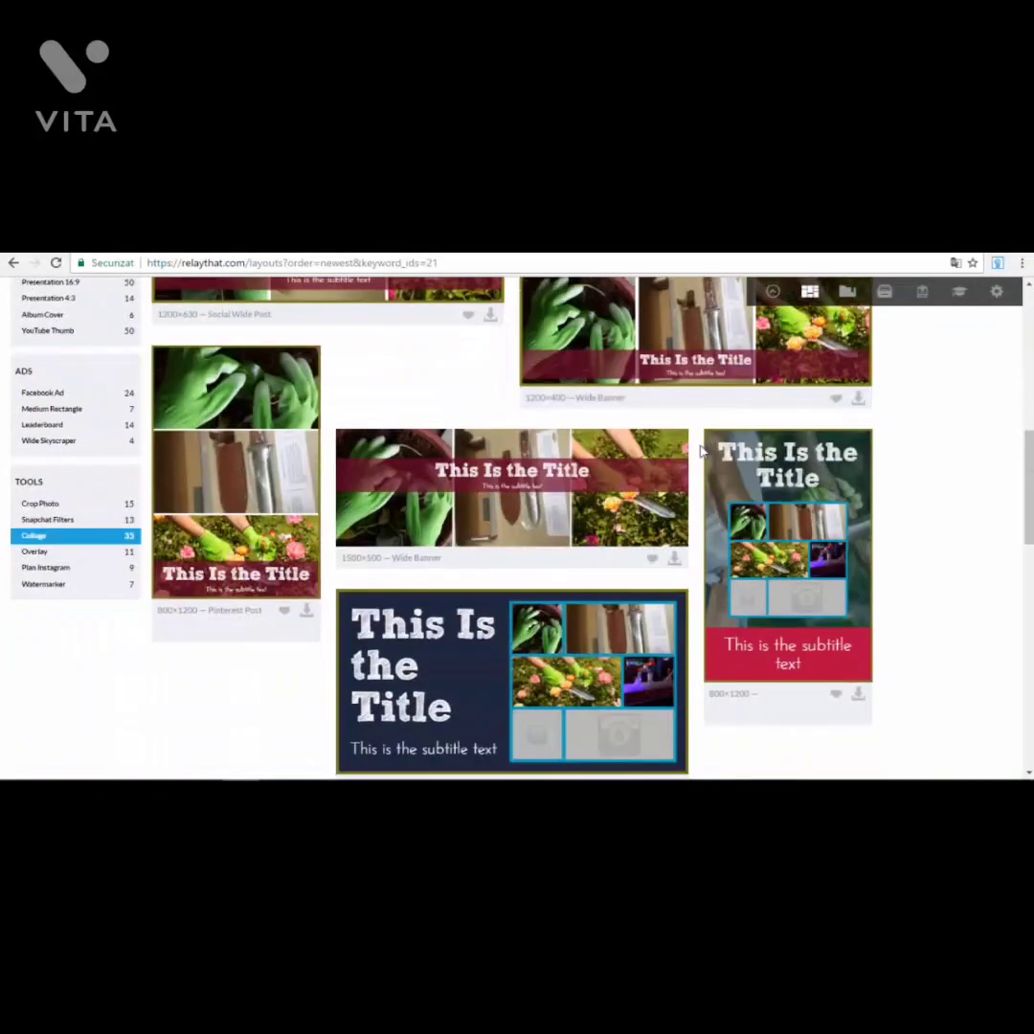
{"action": "scroll", "coordinate": [574, 536], "scroll_direction": "down", "scroll_amount": 4}
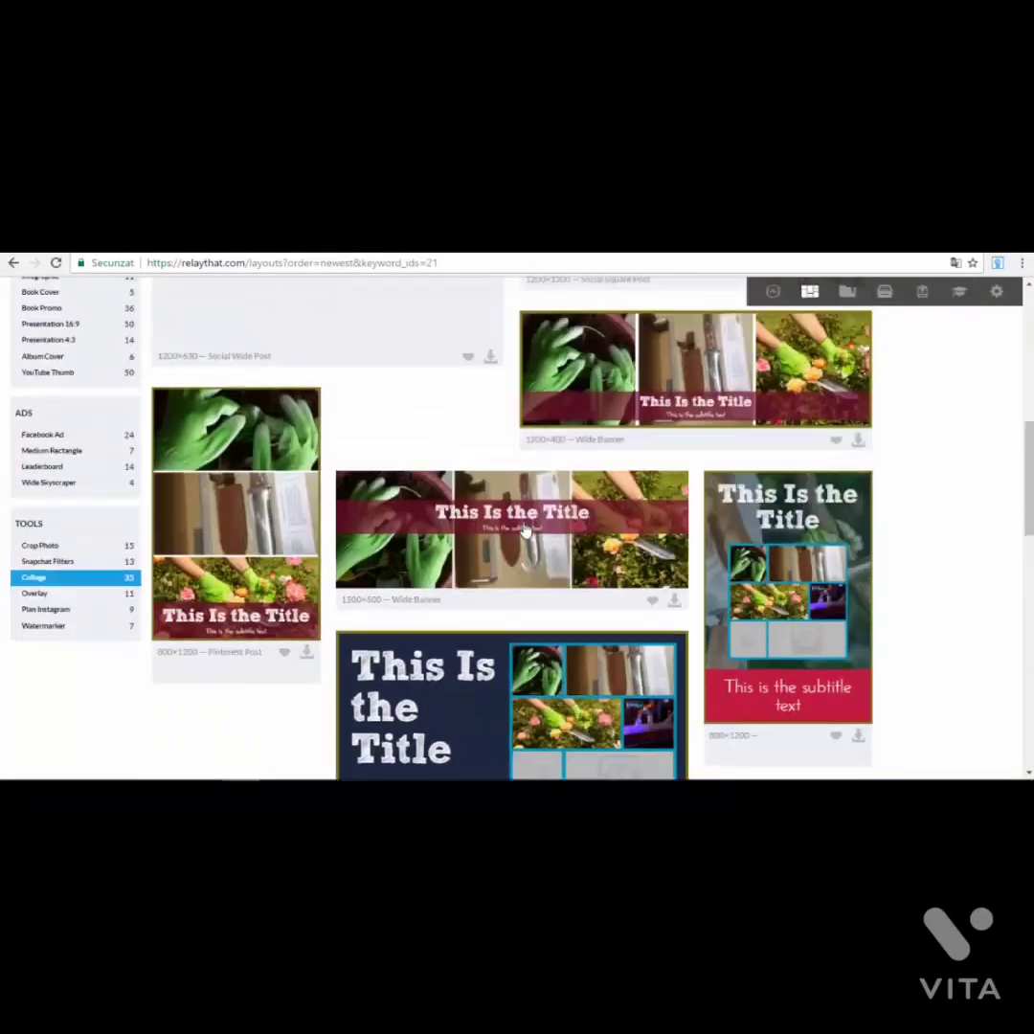
{"action": "scroll", "coordinate": [242, 553], "scroll_direction": "up", "scroll_amount": 5}
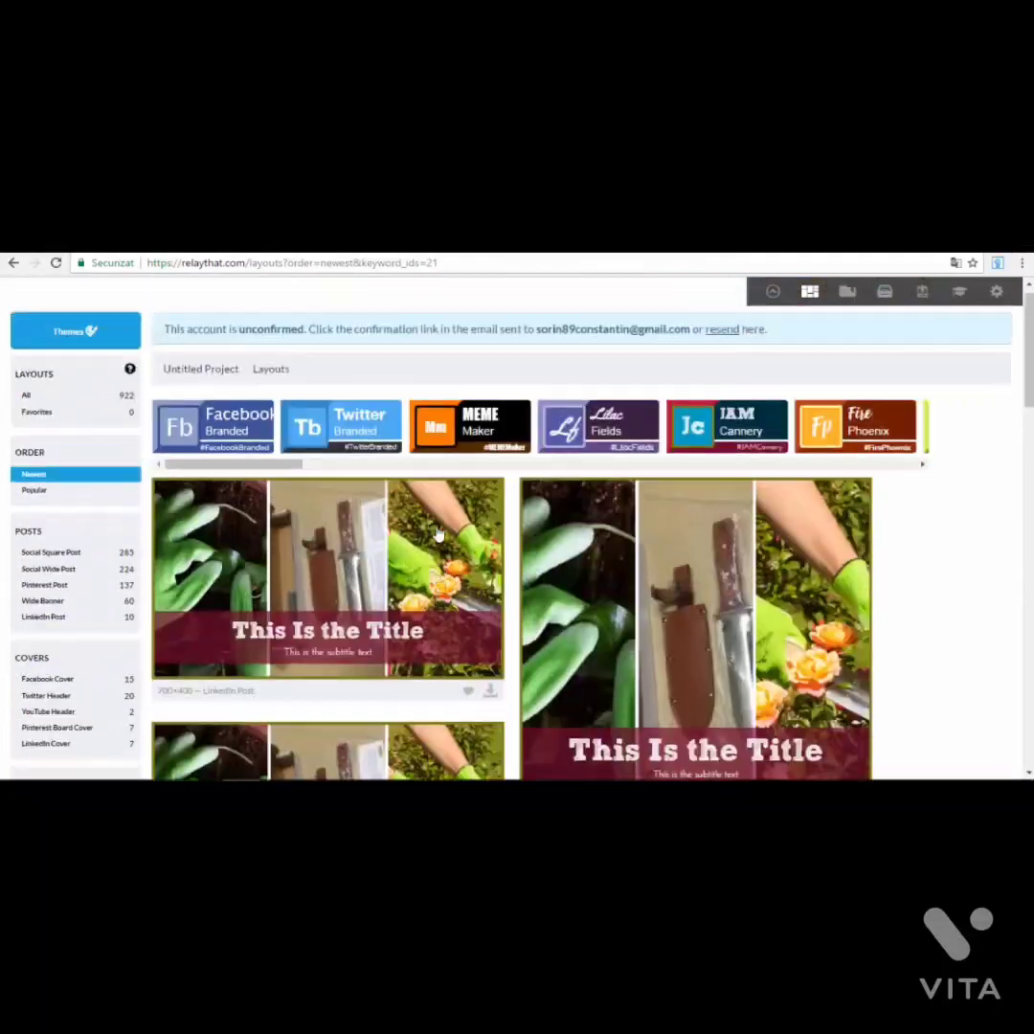
{"action": "scroll", "coordinate": [242, 553], "scroll_direction": "down", "scroll_amount": 8}
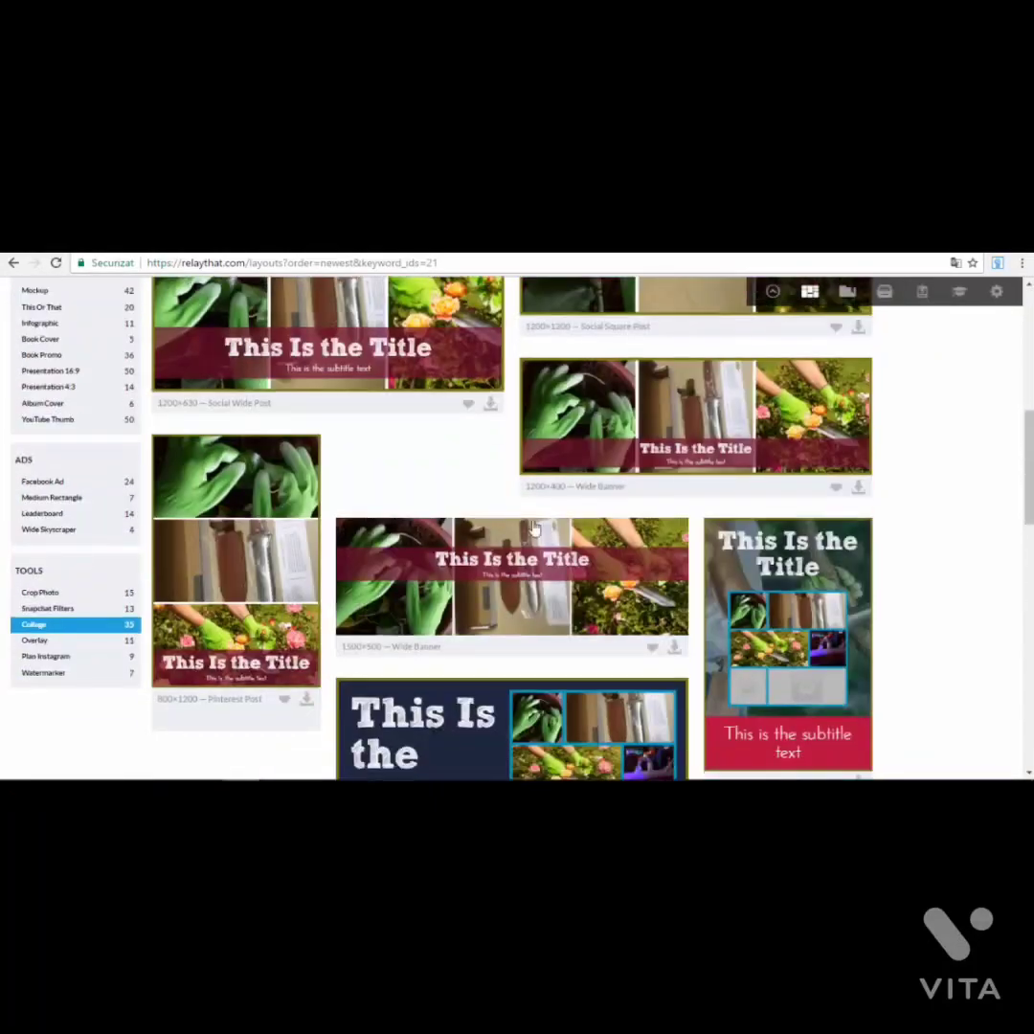
{"action": "scroll", "coordinate": [673, 544], "scroll_direction": "down", "scroll_amount": 5}
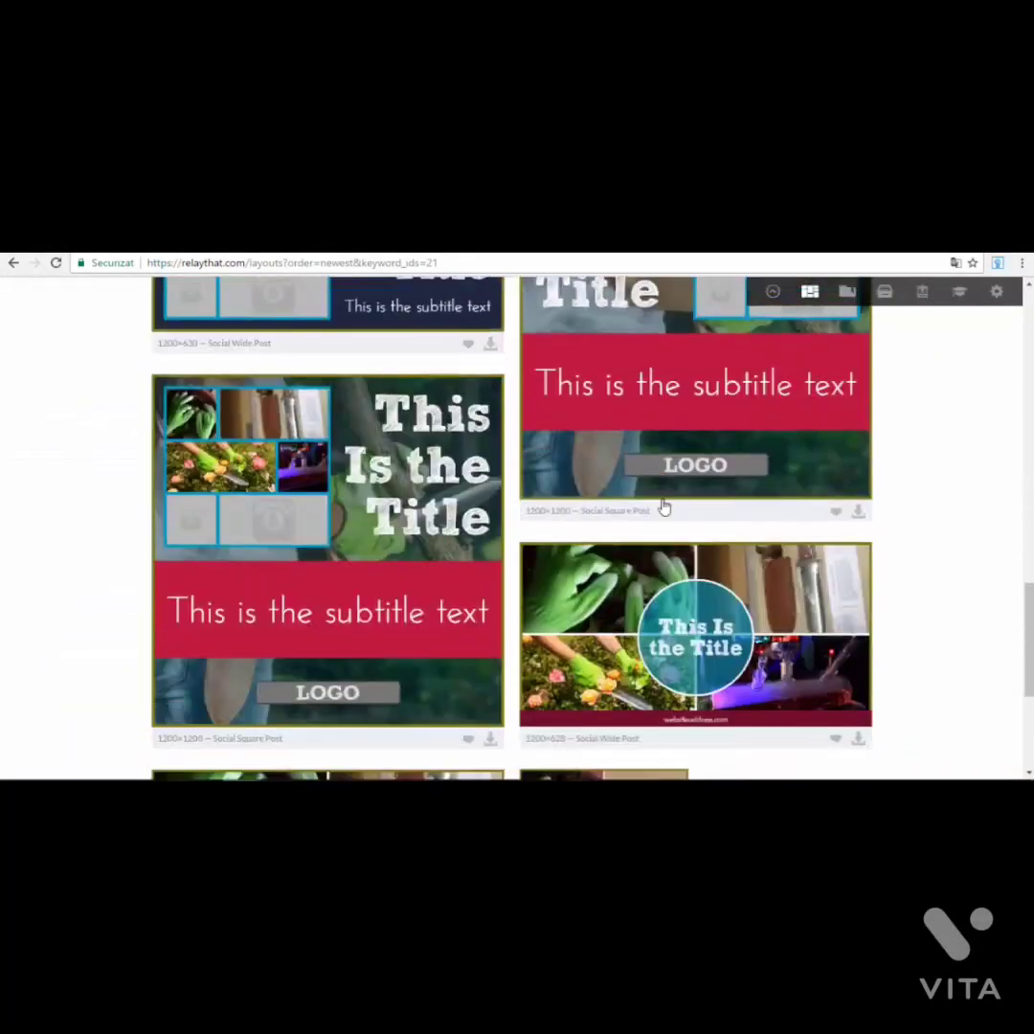
{"action": "scroll", "coordinate": [666, 508], "scroll_direction": "down", "scroll_amount": 2}
{"action": "scroll", "coordinate": [617, 516], "scroll_direction": "down", "scroll_amount": 2}
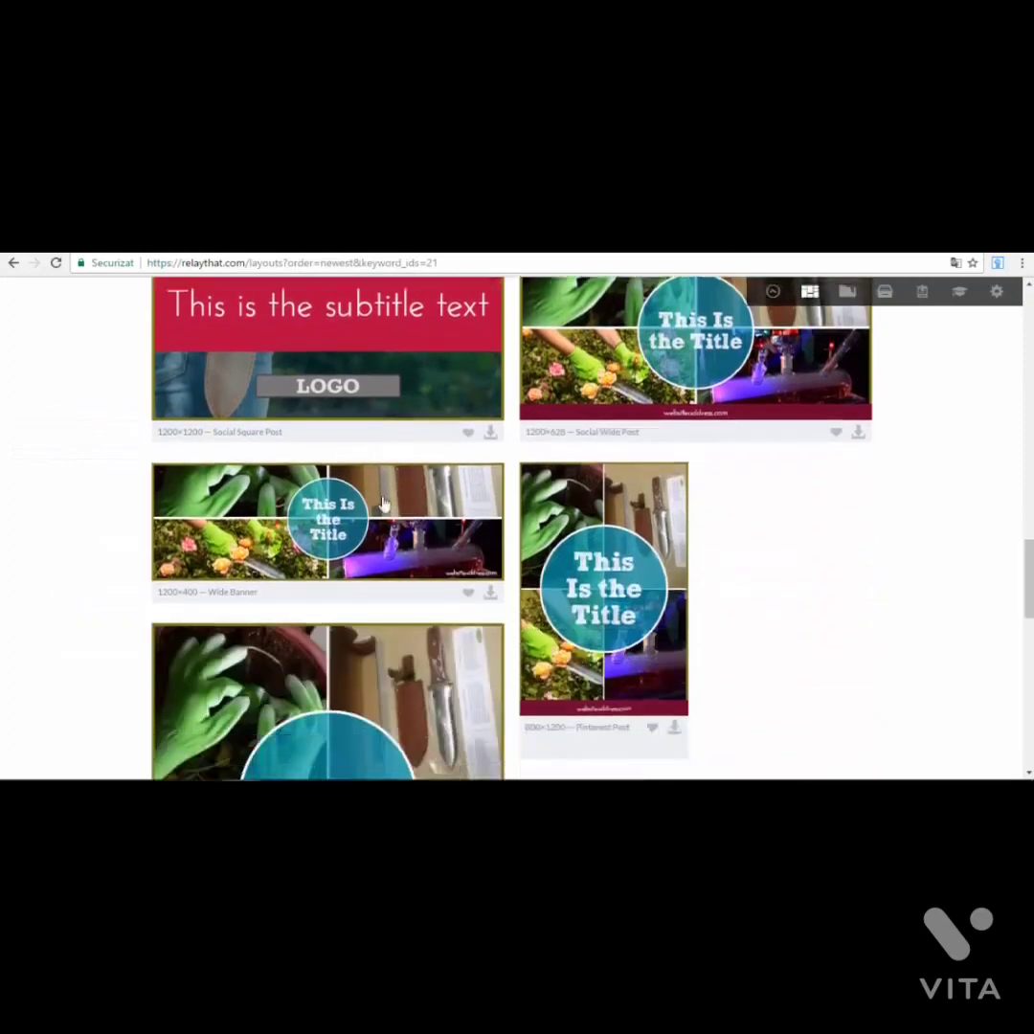
{"action": "scroll", "coordinate": [500, 549], "scroll_direction": "down", "scroll_amount": 3}
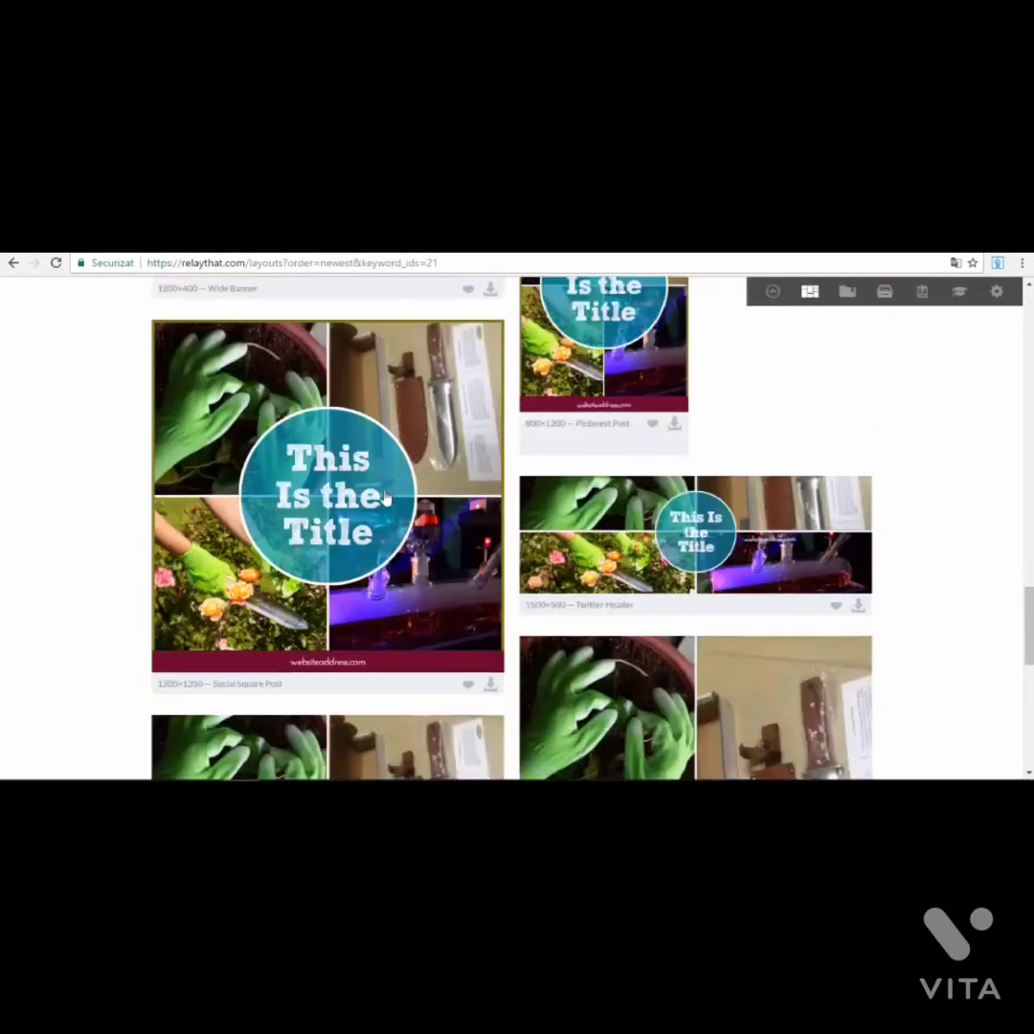
{"action": "scroll", "coordinate": [500, 549], "scroll_direction": "down", "scroll_amount": 8}
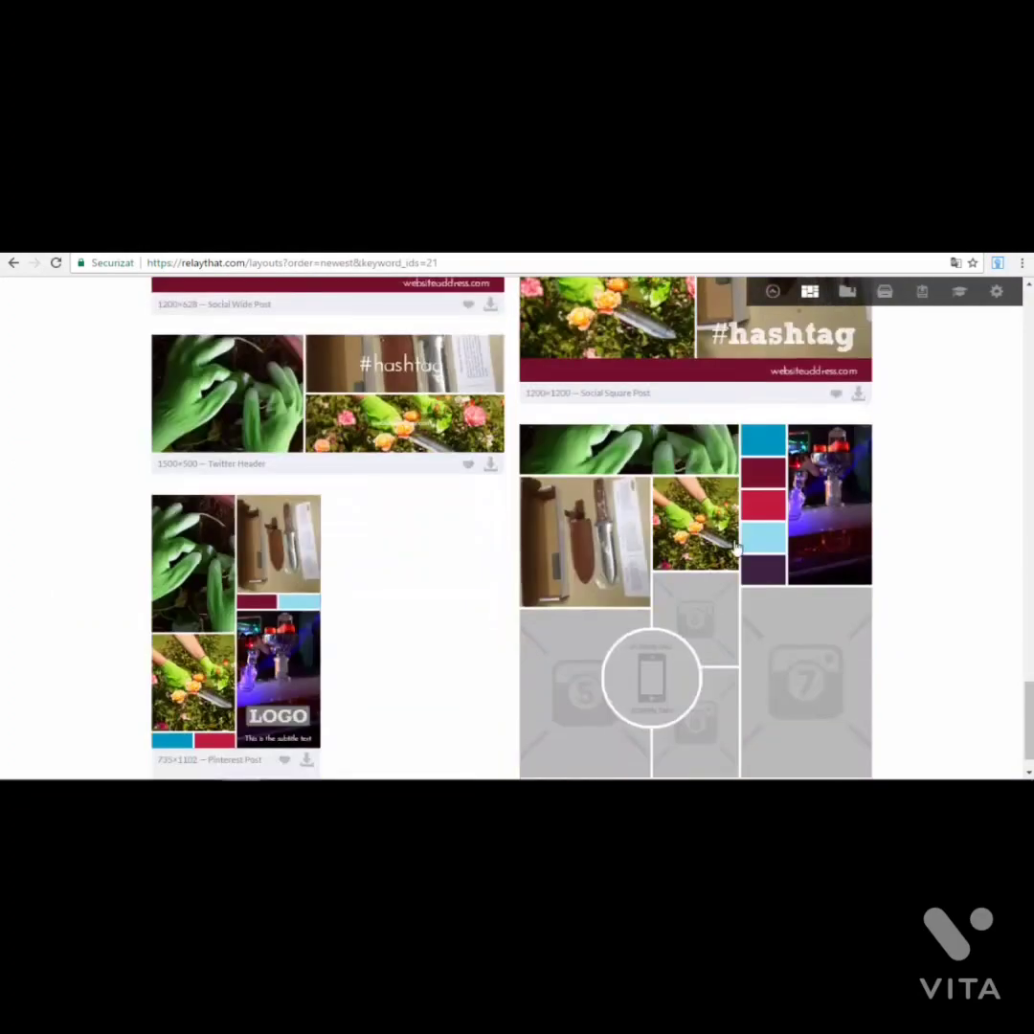
{"action": "scroll", "coordinate": [735, 504], "scroll_direction": "down", "scroll_amount": 1}
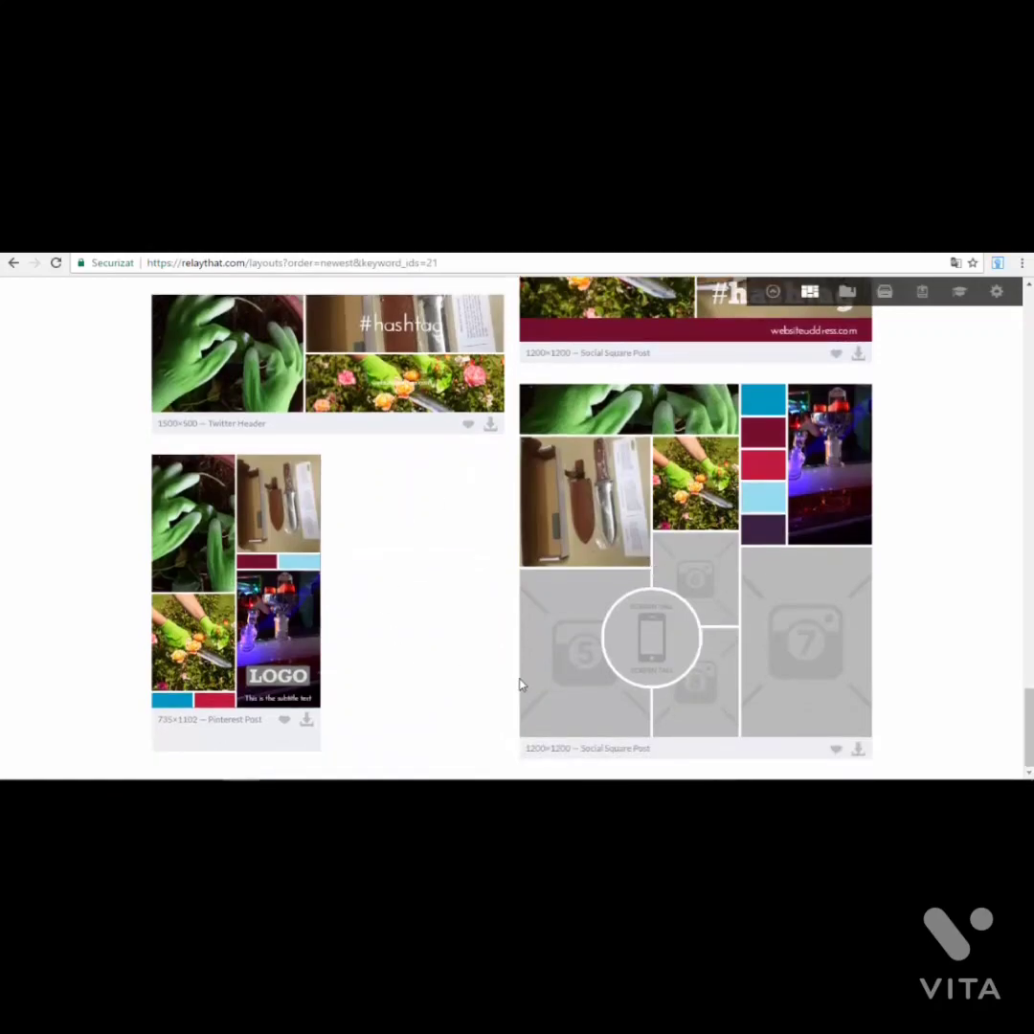
{"action": "scroll", "coordinate": [515, 683], "scroll_direction": "up", "scroll_amount": 15}
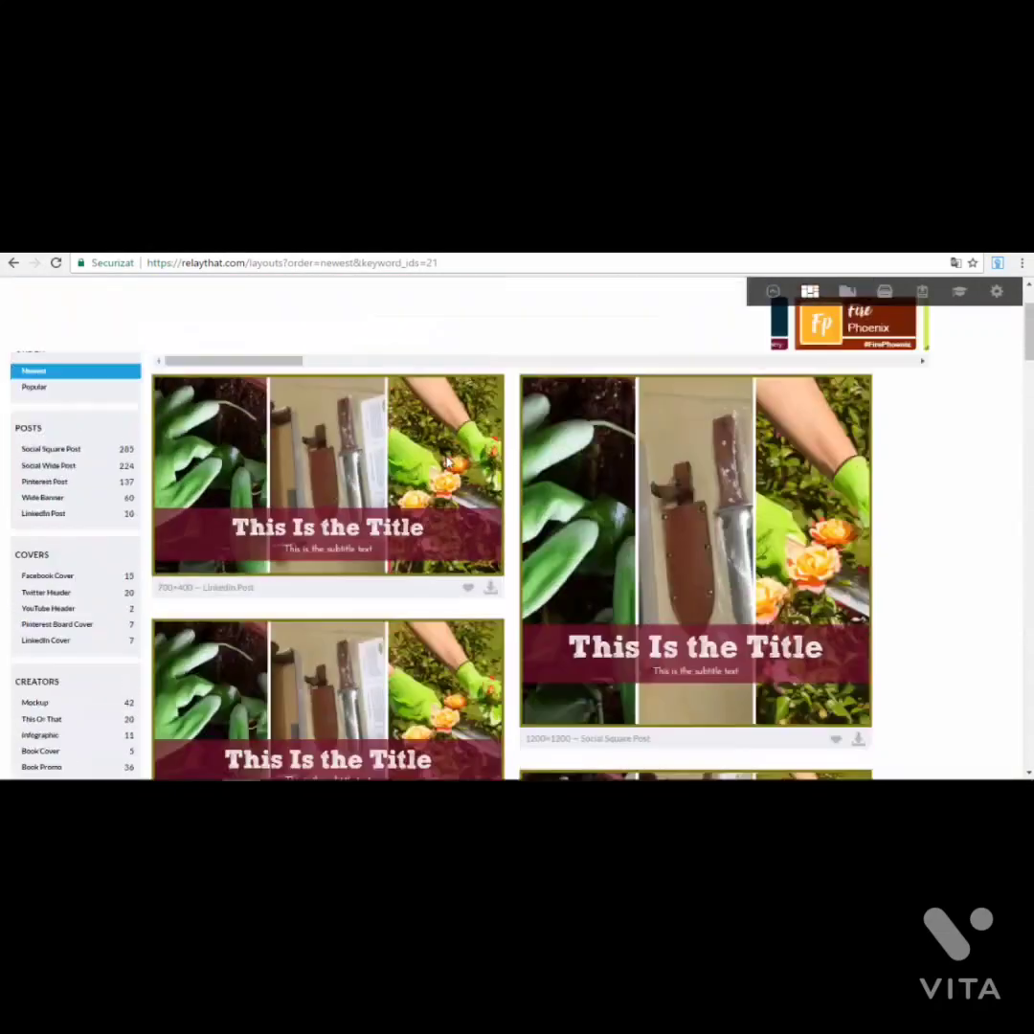
{"action": "scroll", "coordinate": [435, 471], "scroll_direction": "down", "scroll_amount": 8}
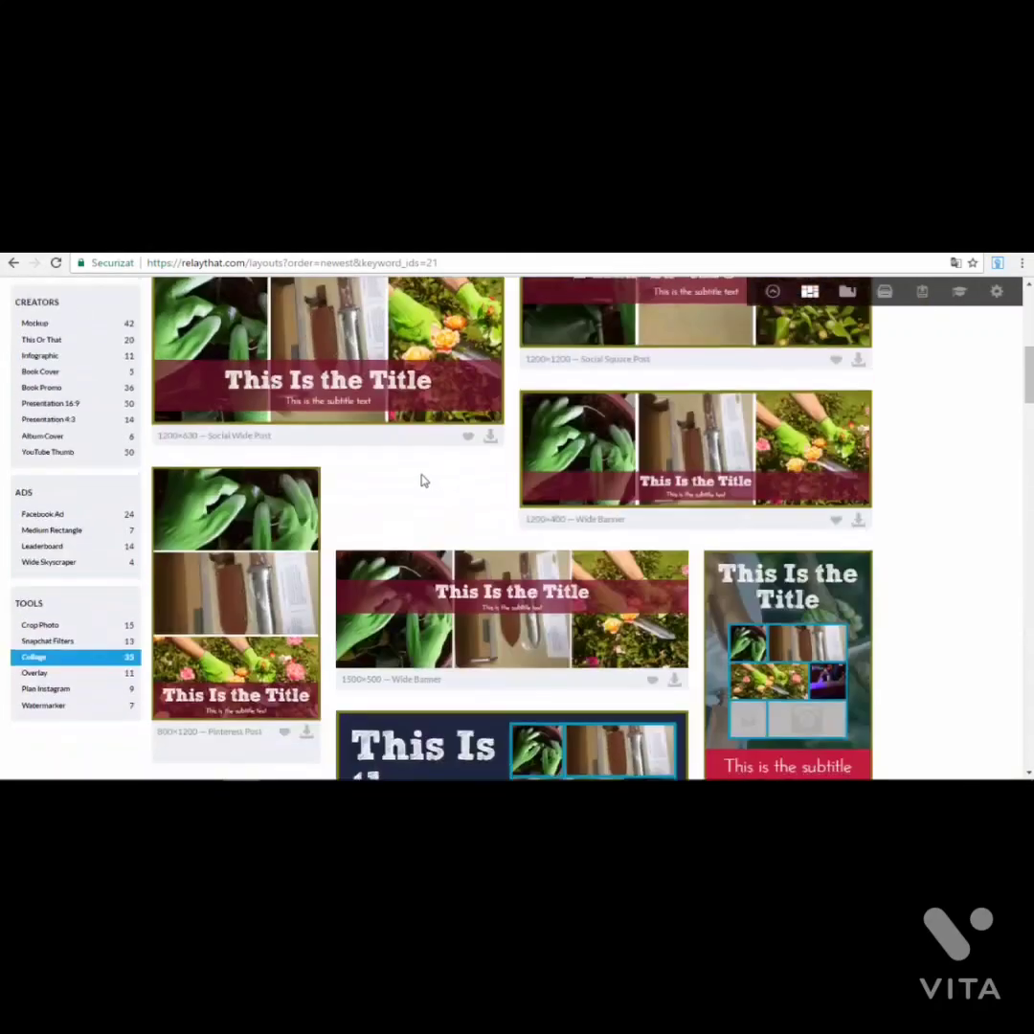
Step: Filter the RelayThat gallery to the Watermarker layouts under Tools
{"action": "left_click", "coordinate": [56, 710]}
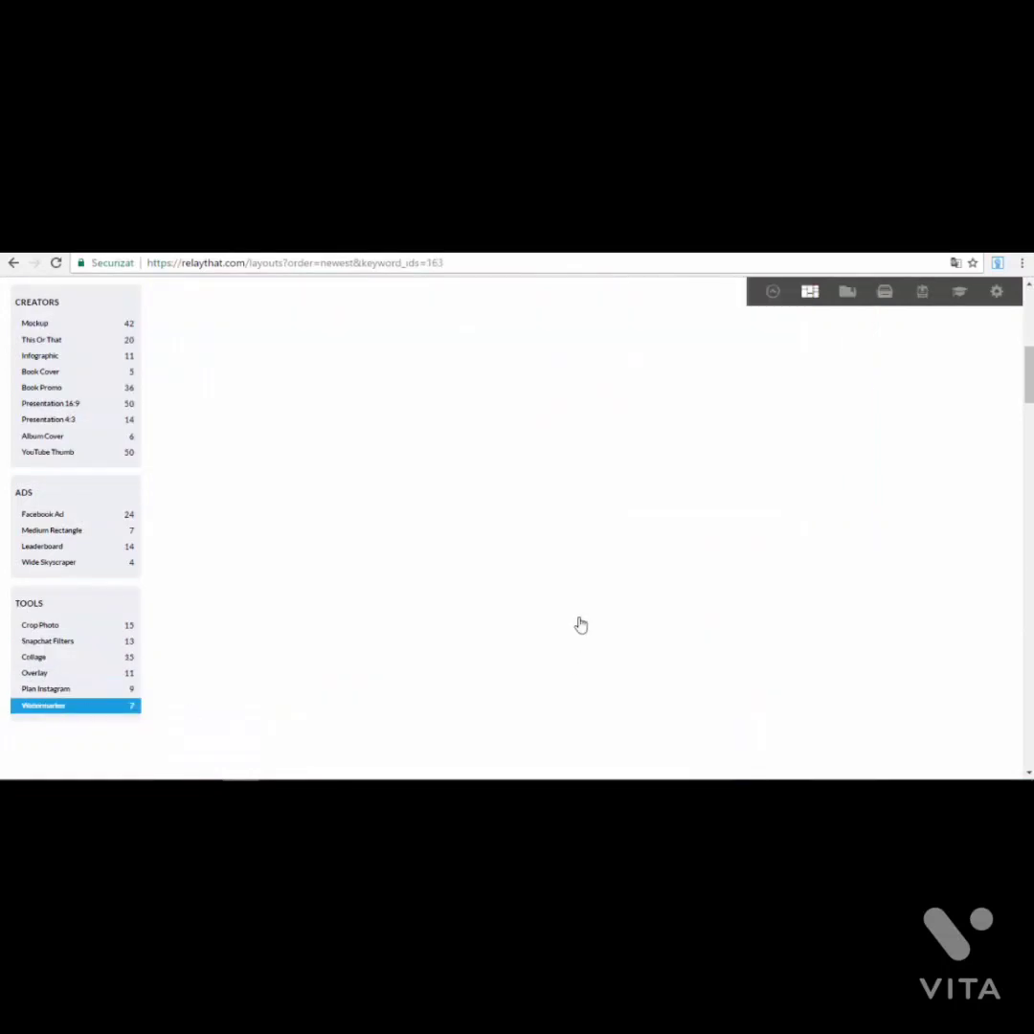
{"action": "scroll", "coordinate": [603, 613], "scroll_direction": "up", "scroll_amount": 5}
{"action": "scroll", "coordinate": [629, 604], "scroll_direction": "up", "scroll_amount": 1}
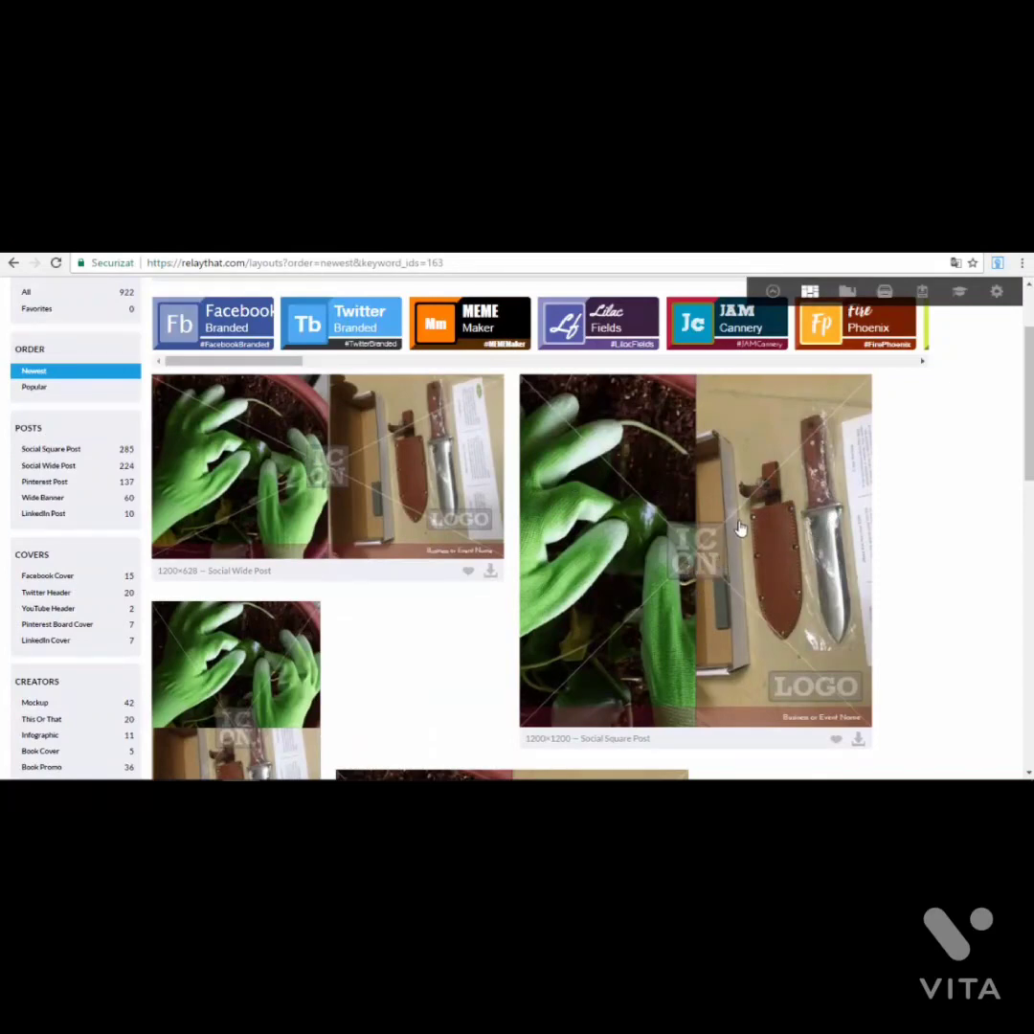
{"action": "scroll", "coordinate": [683, 527], "scroll_direction": "down", "scroll_amount": 1}
{"action": "scroll", "coordinate": [775, 503], "scroll_direction": "up", "scroll_amount": 1}
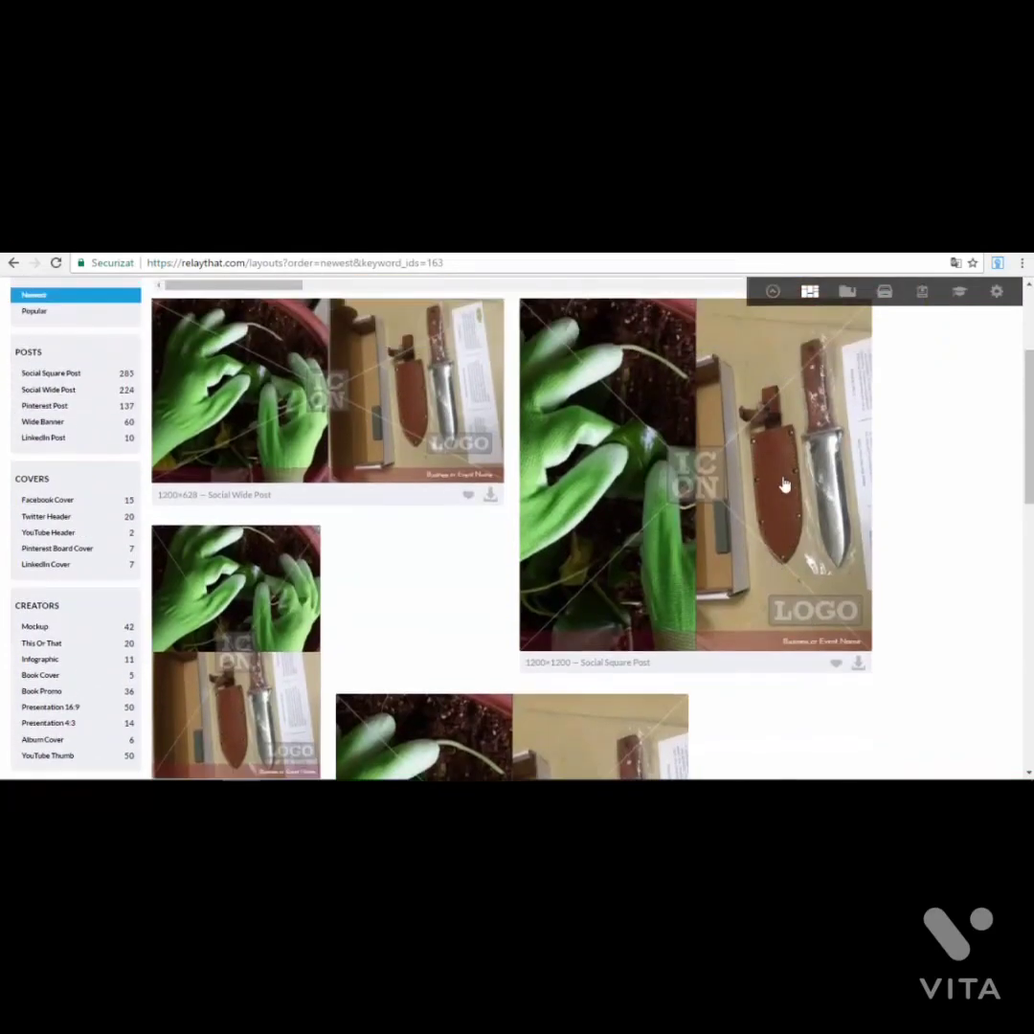
Step: Open the 1200×1200 Social Square Post watermark layout in the editor
{"action": "left_click", "coordinate": [787, 473]}
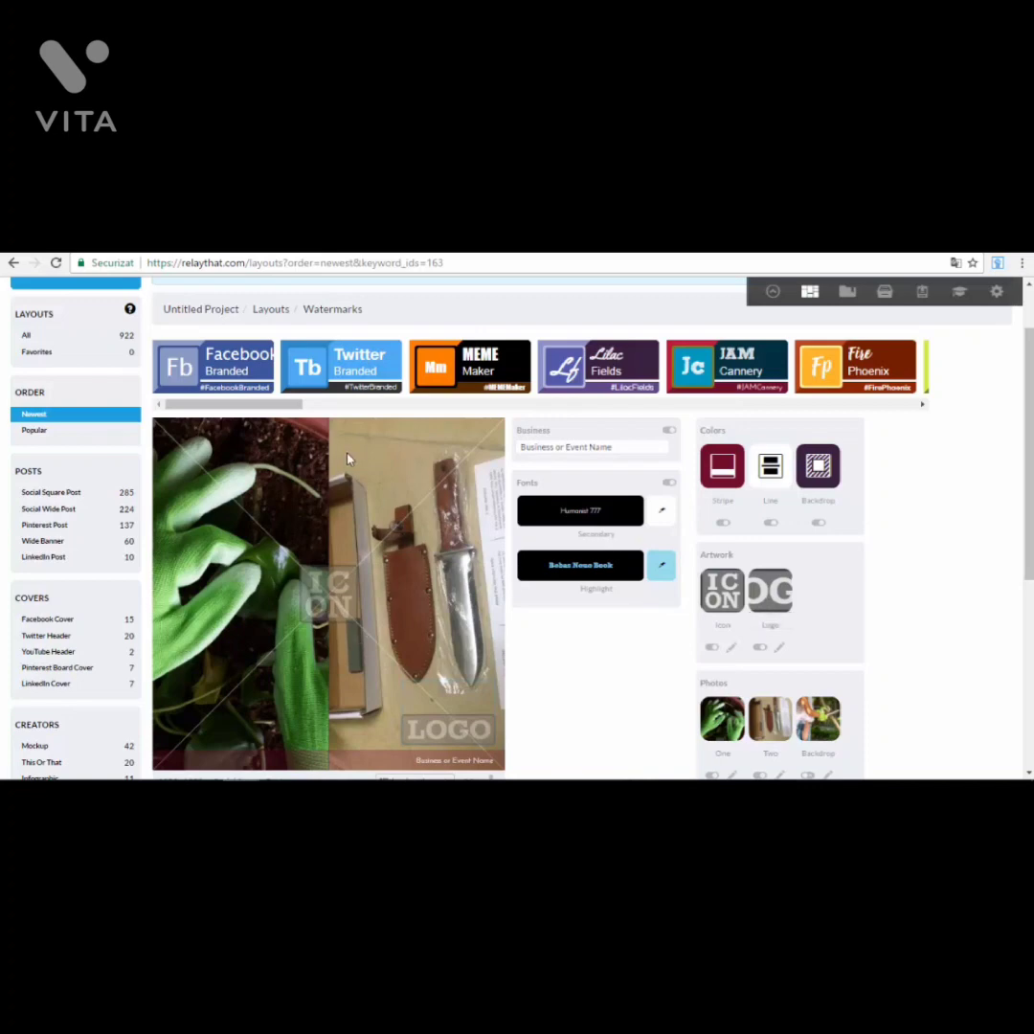
{"action": "scroll", "coordinate": [316, 479], "scroll_direction": "down", "scroll_amount": 1}
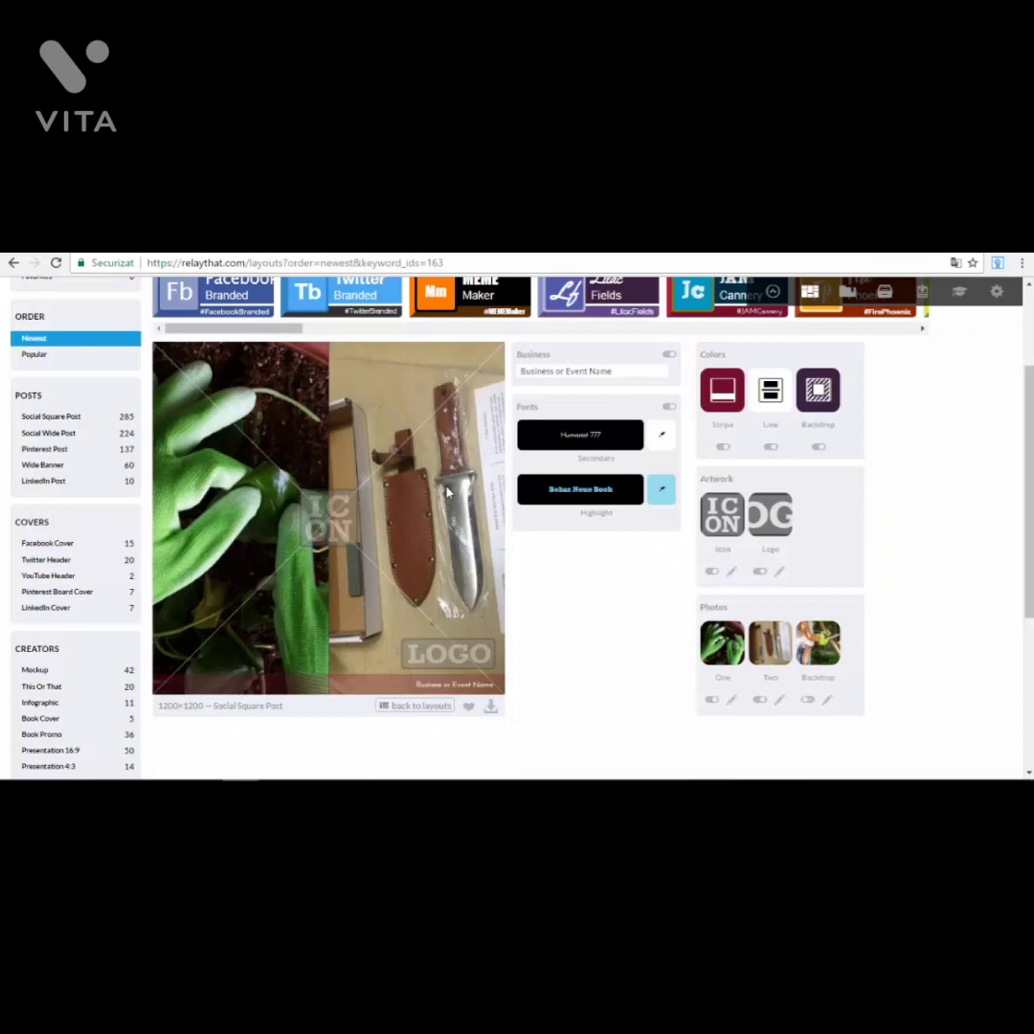
{"action": "scroll", "coordinate": [382, 555], "scroll_direction": "up", "scroll_amount": 3}
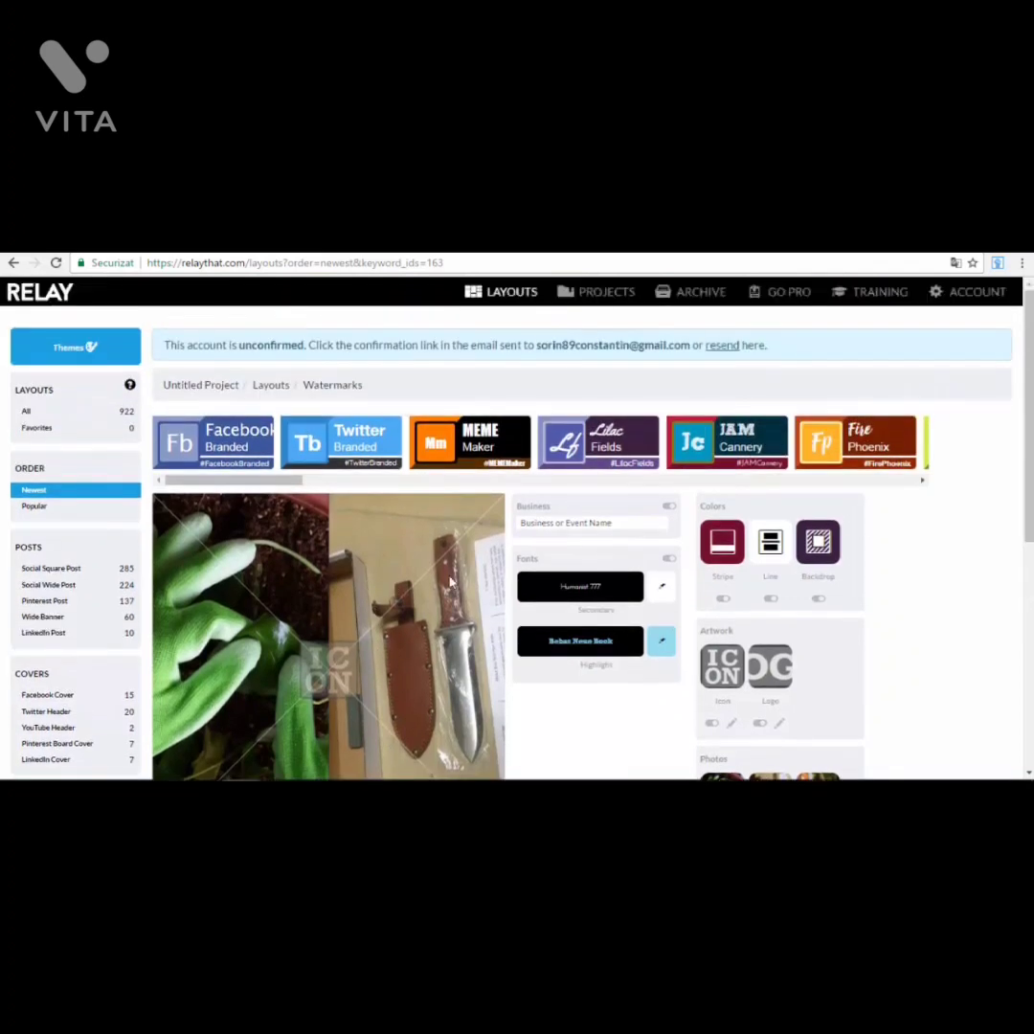
{"action": "scroll", "coordinate": [450, 582], "scroll_direction": "down", "scroll_amount": 3}
{"action": "scroll", "coordinate": [486, 630], "scroll_direction": "up", "scroll_amount": 3}
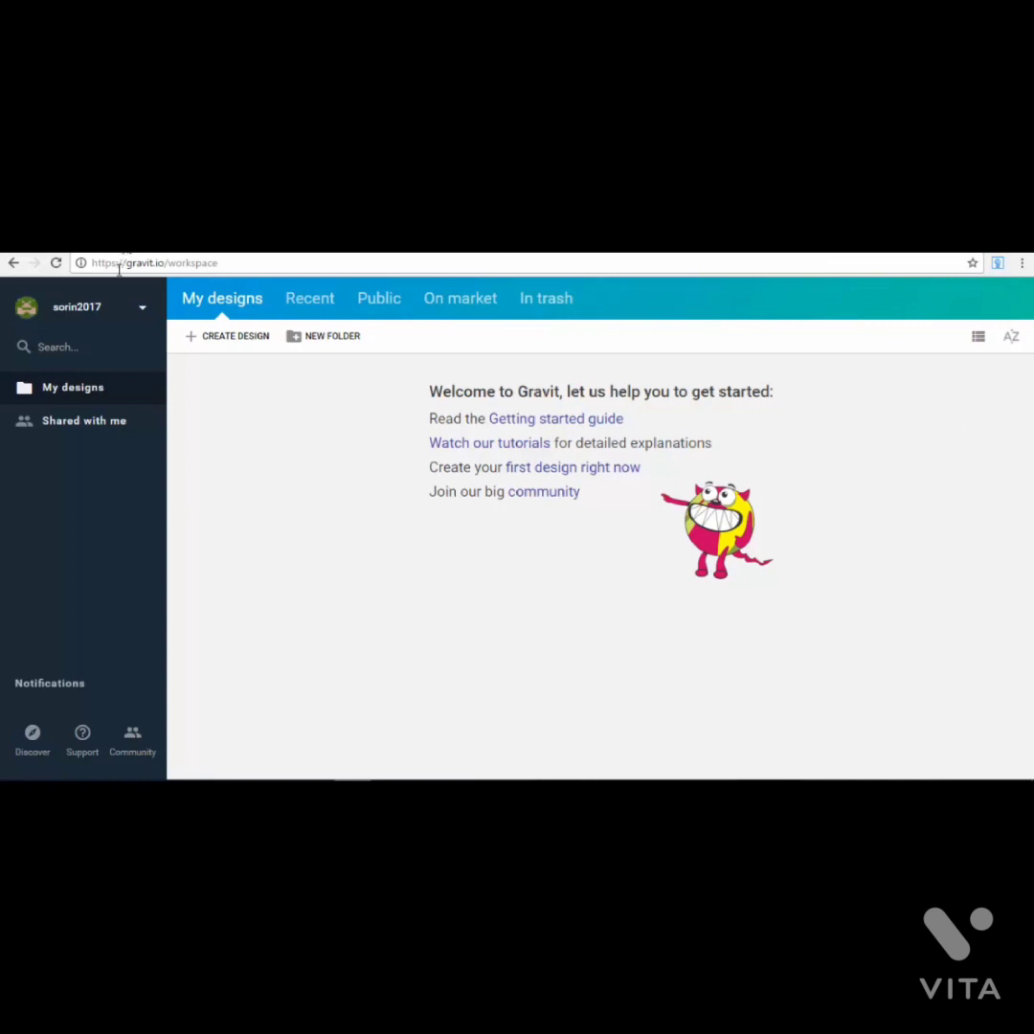
{"action": "left_click_drag", "start_coordinate": [127, 263], "coordinate": [165, 262]}
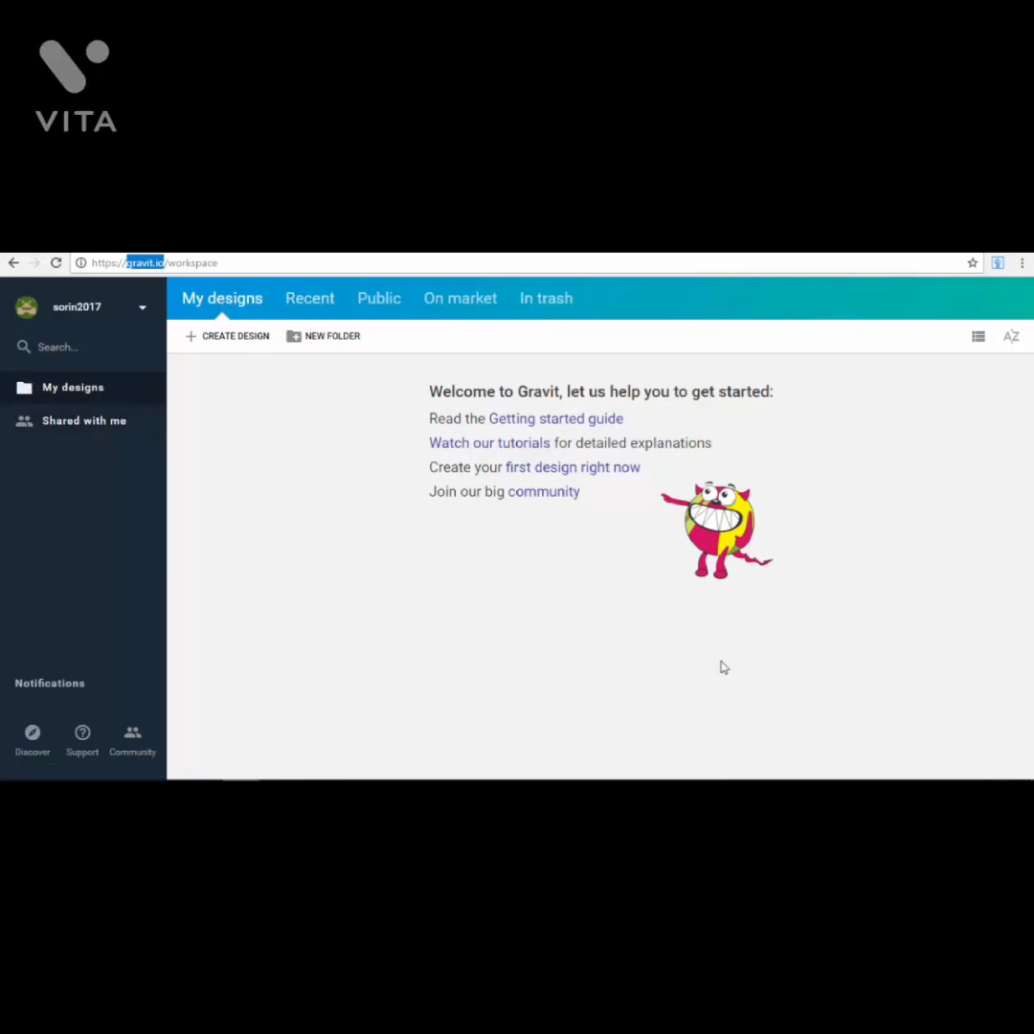
Step: Check the Recent, Public, On market and In trash lists, then create a design from My designs
{"action": "left_click", "coordinate": [314, 307]}
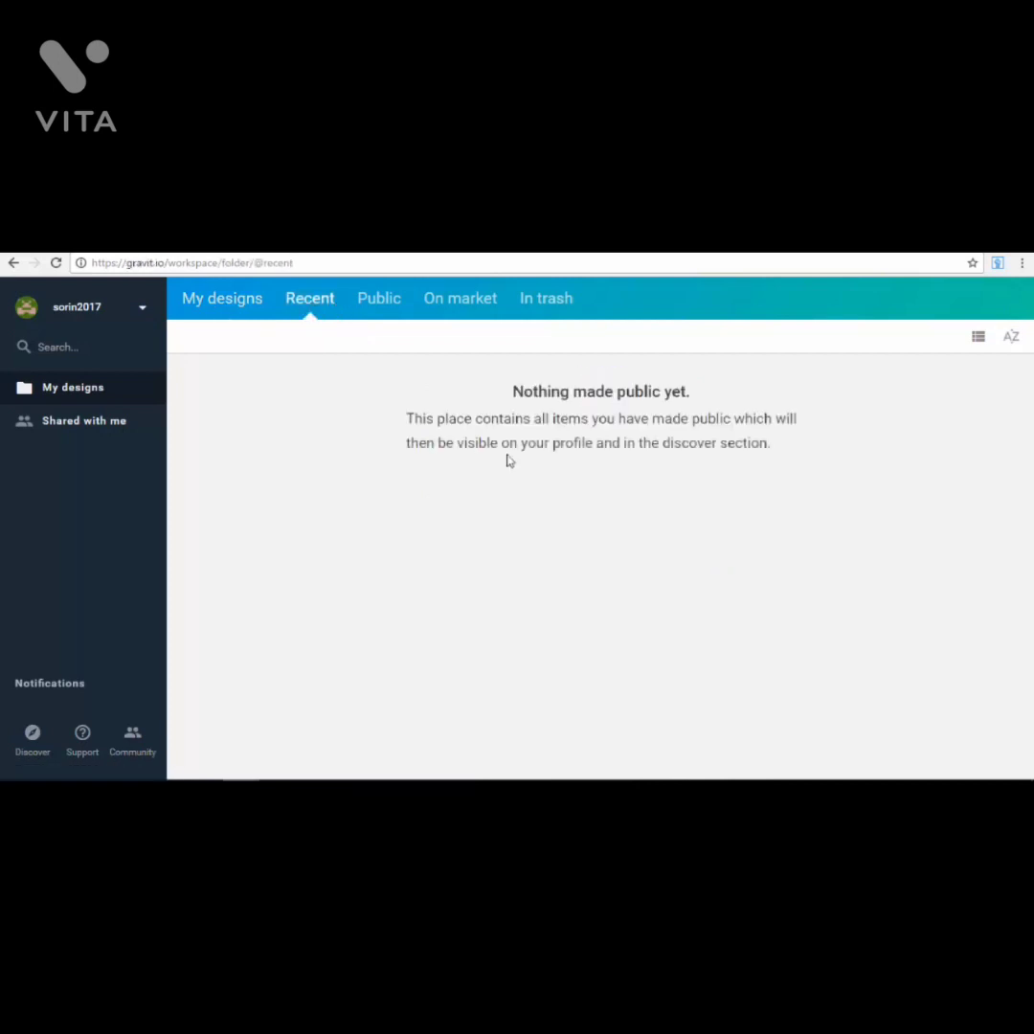
{"action": "left_click", "coordinate": [397, 300]}
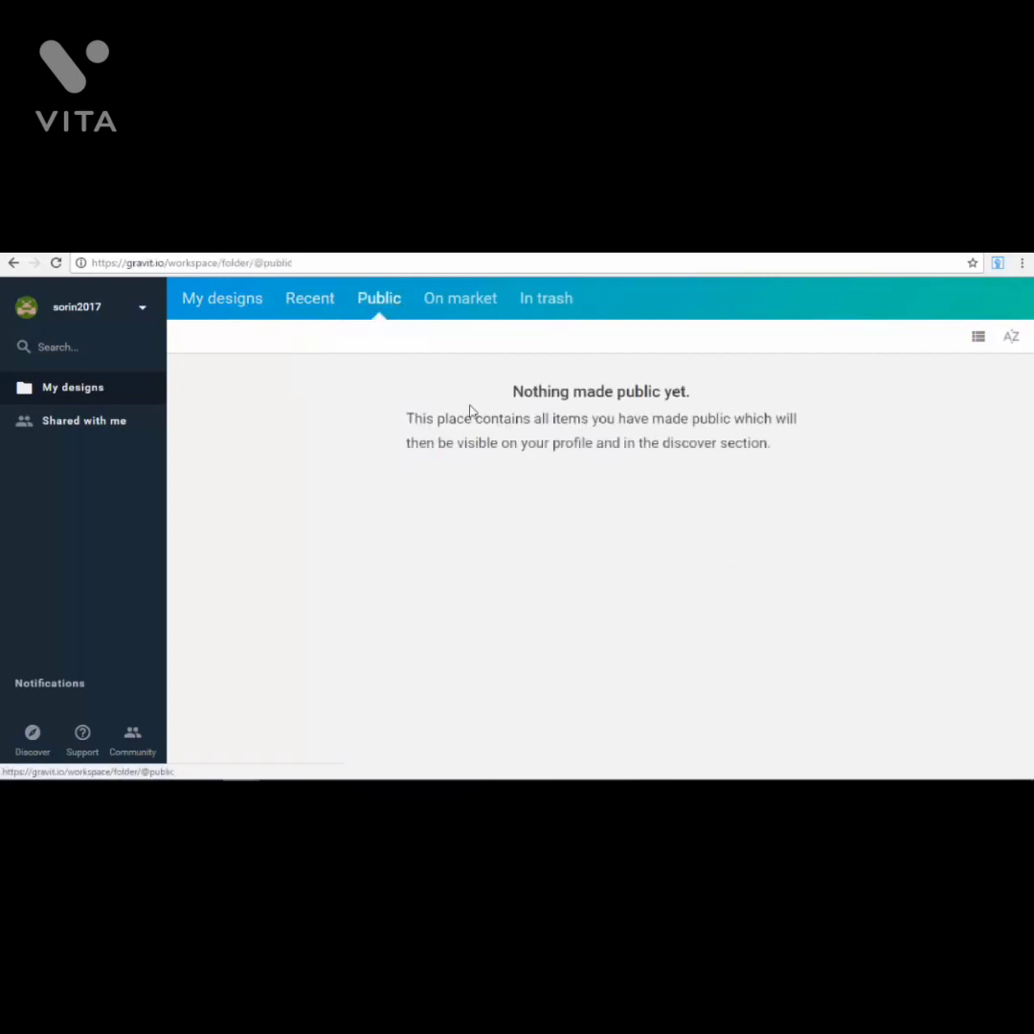
{"action": "left_click", "coordinate": [481, 310]}
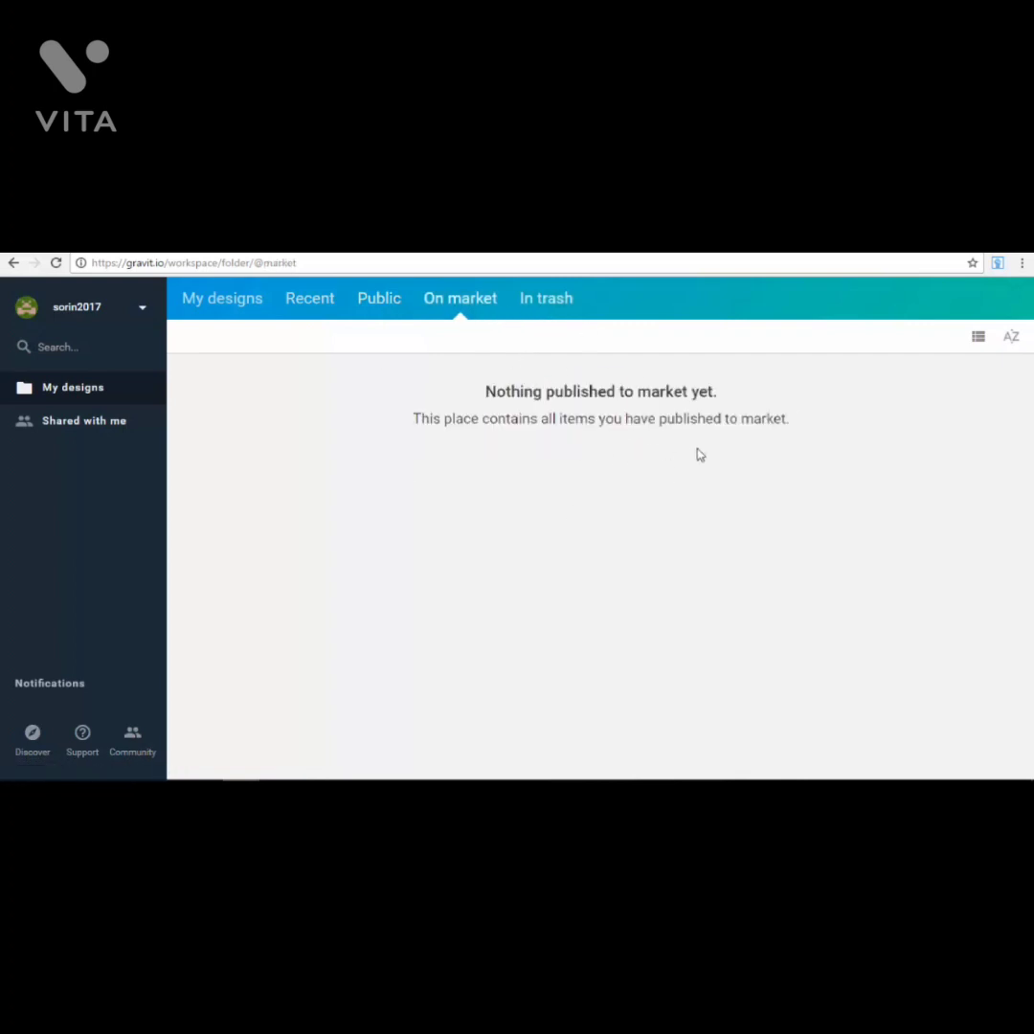
{"action": "left_click", "coordinate": [553, 306]}
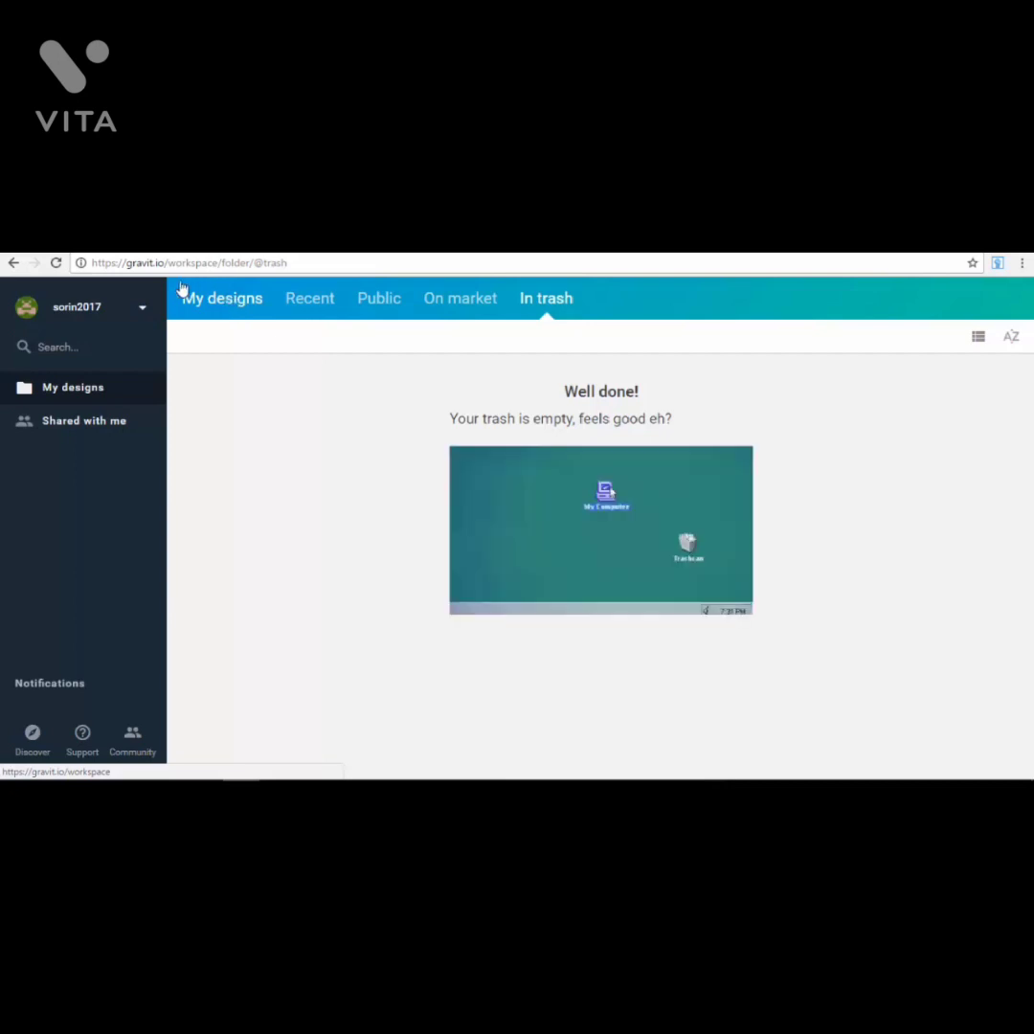
{"action": "left_click", "coordinate": [231, 309]}
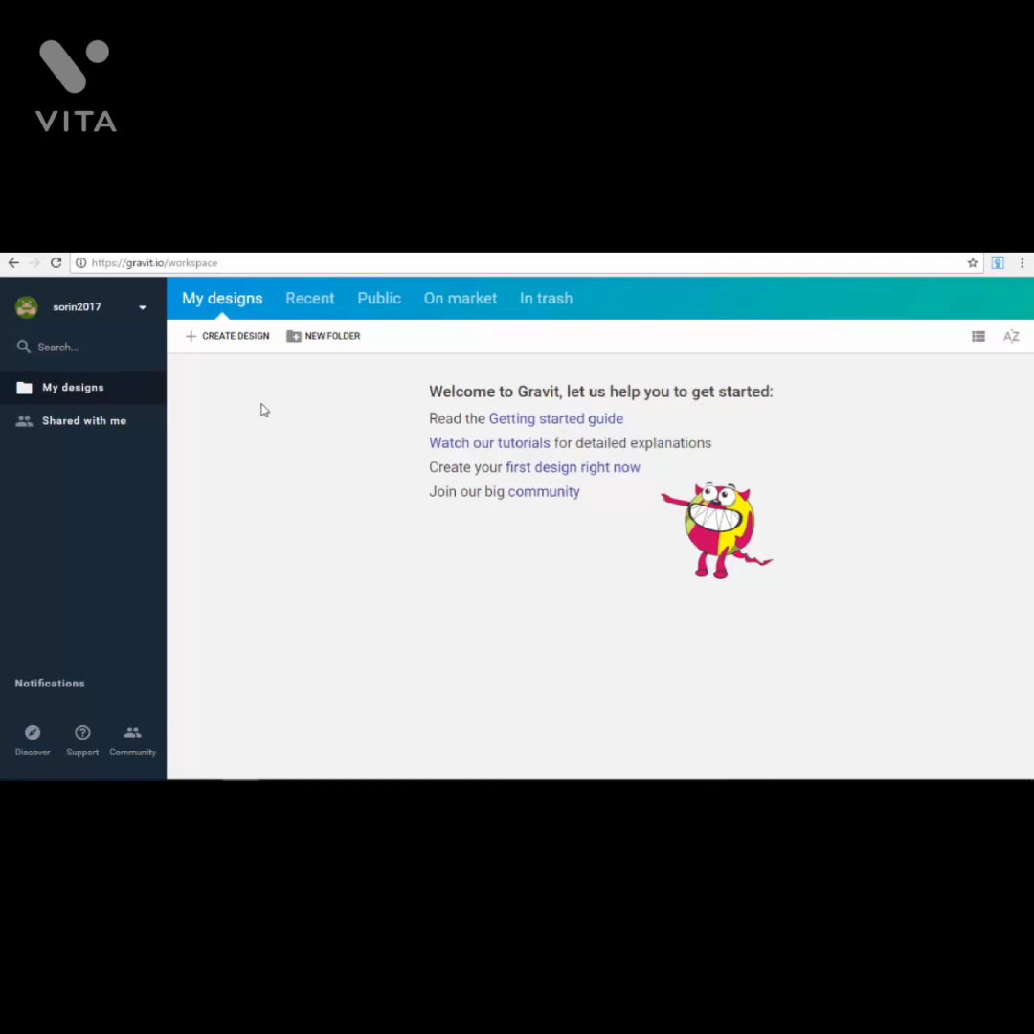
{"action": "left_click", "coordinate": [245, 350]}
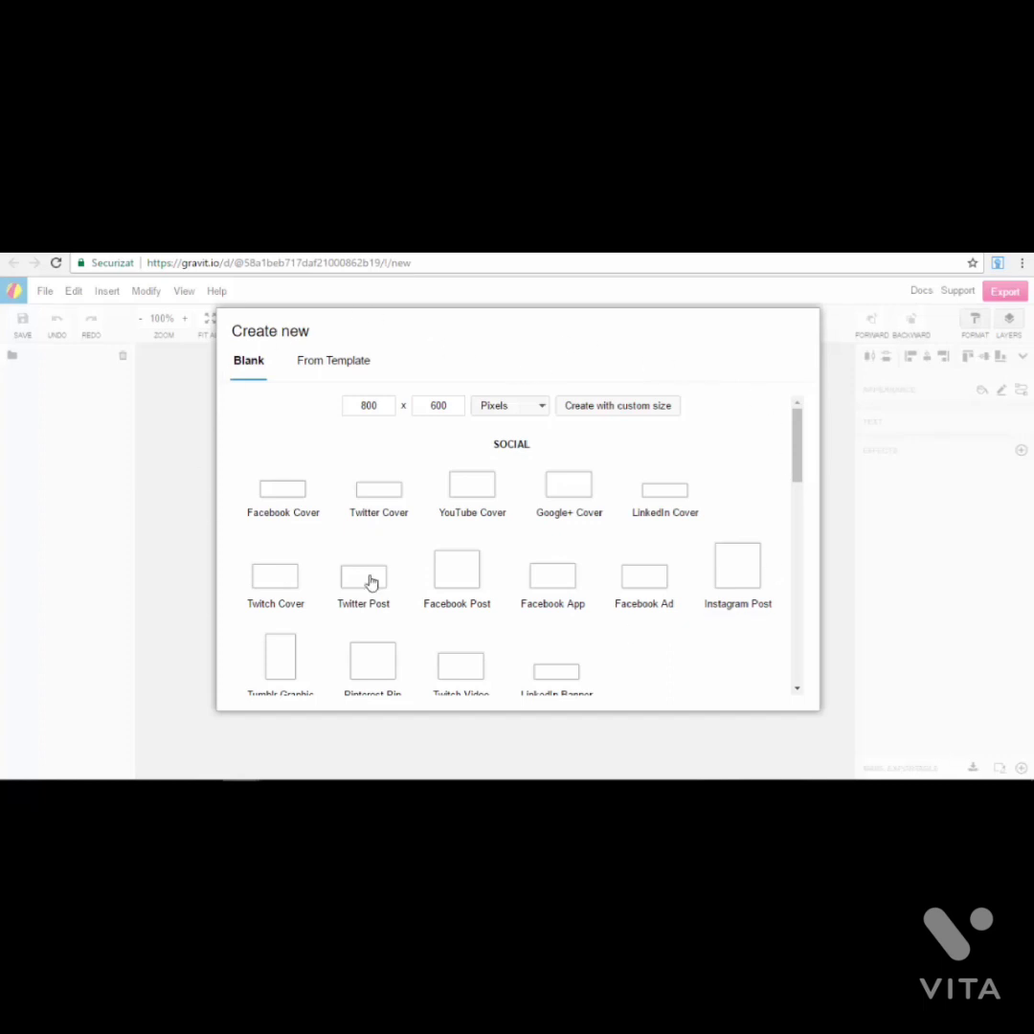
Step: Switch the Create new dialog to From Template and expand the Show Recent sort list
{"action": "scroll", "coordinate": [799, 468], "scroll_direction": "down", "scroll_amount": 6}
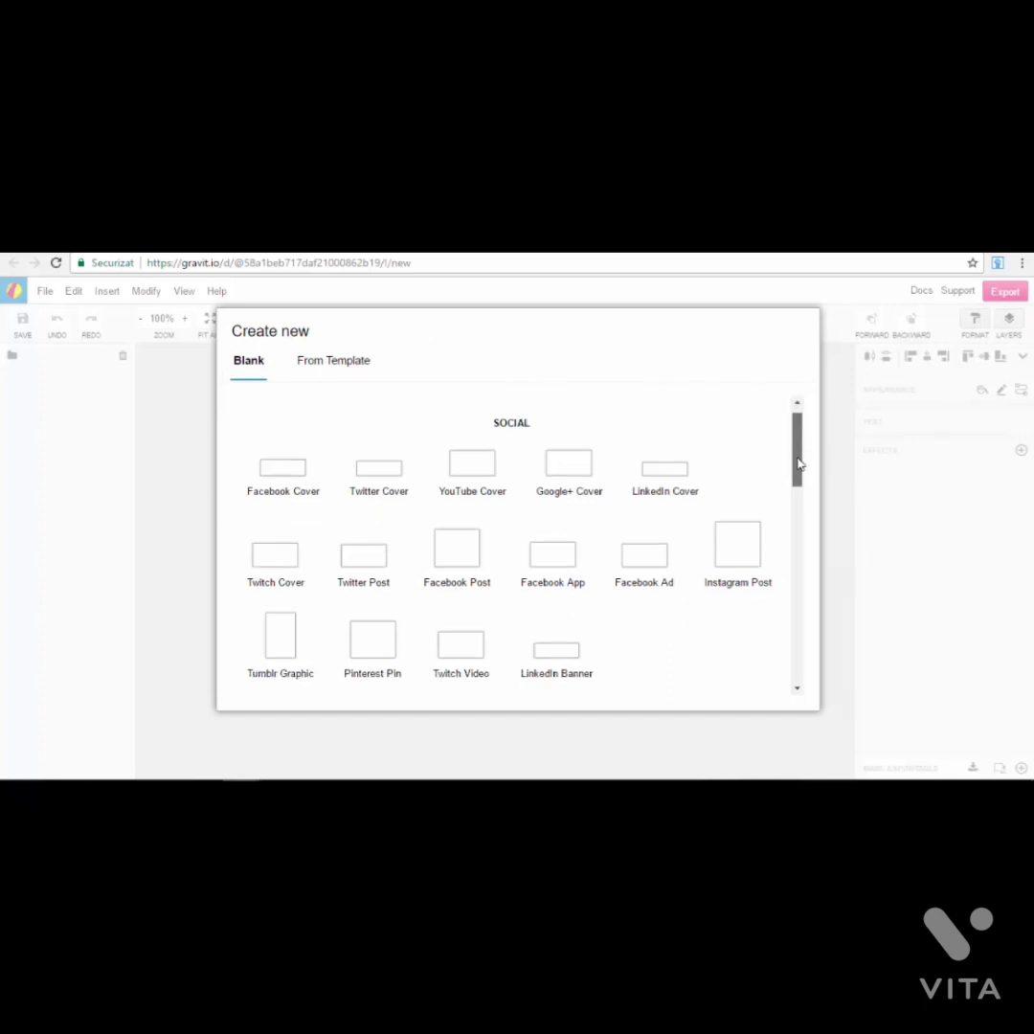
{"action": "scroll", "coordinate": [777, 403], "scroll_direction": "up", "scroll_amount": 6}
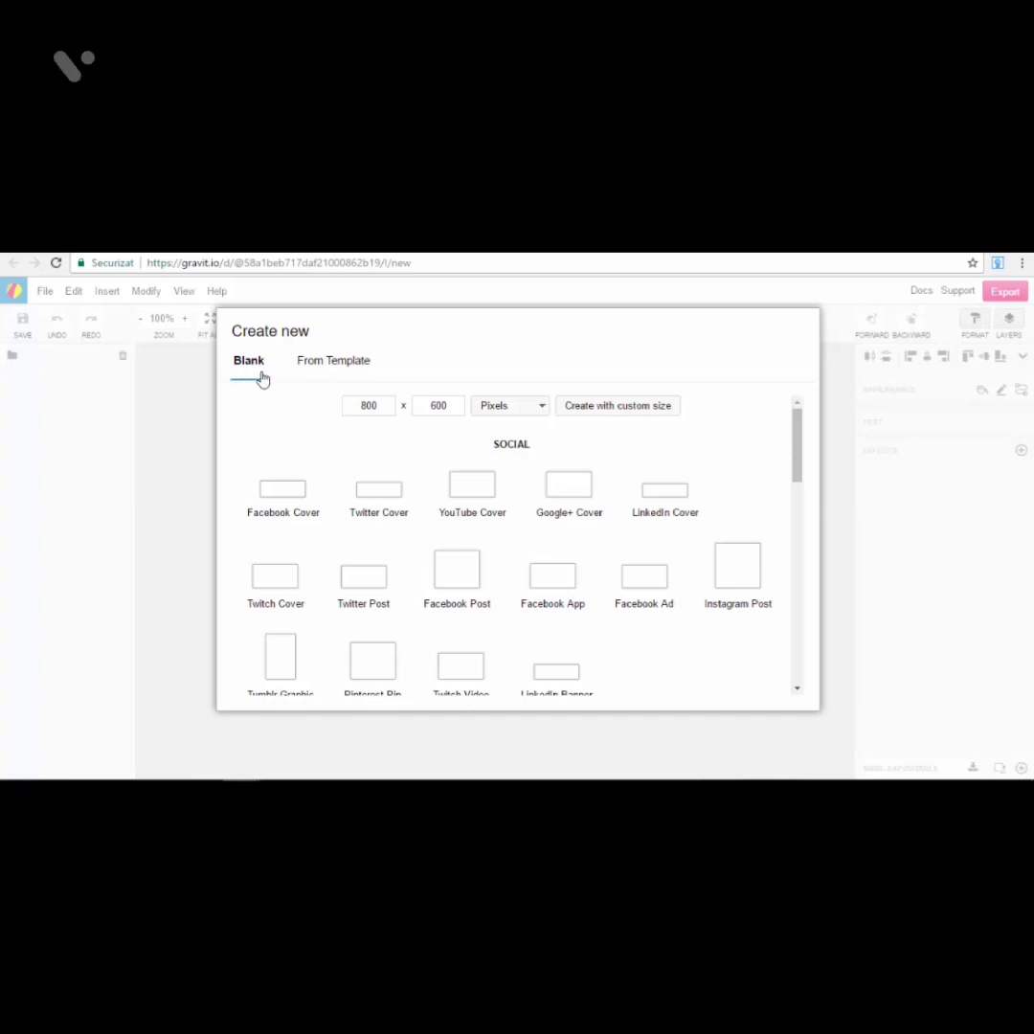
{"action": "left_click", "coordinate": [333, 374]}
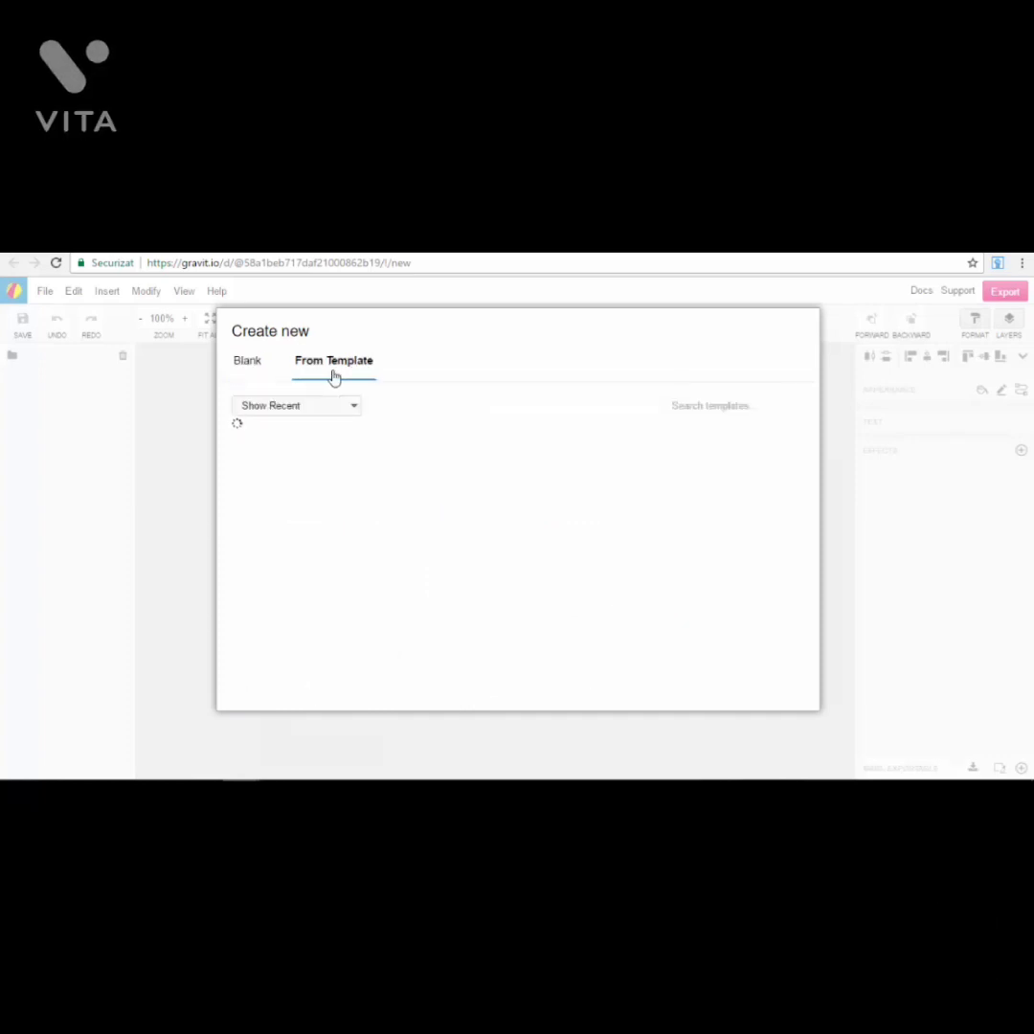
{"action": "left_click", "coordinate": [307, 408]}
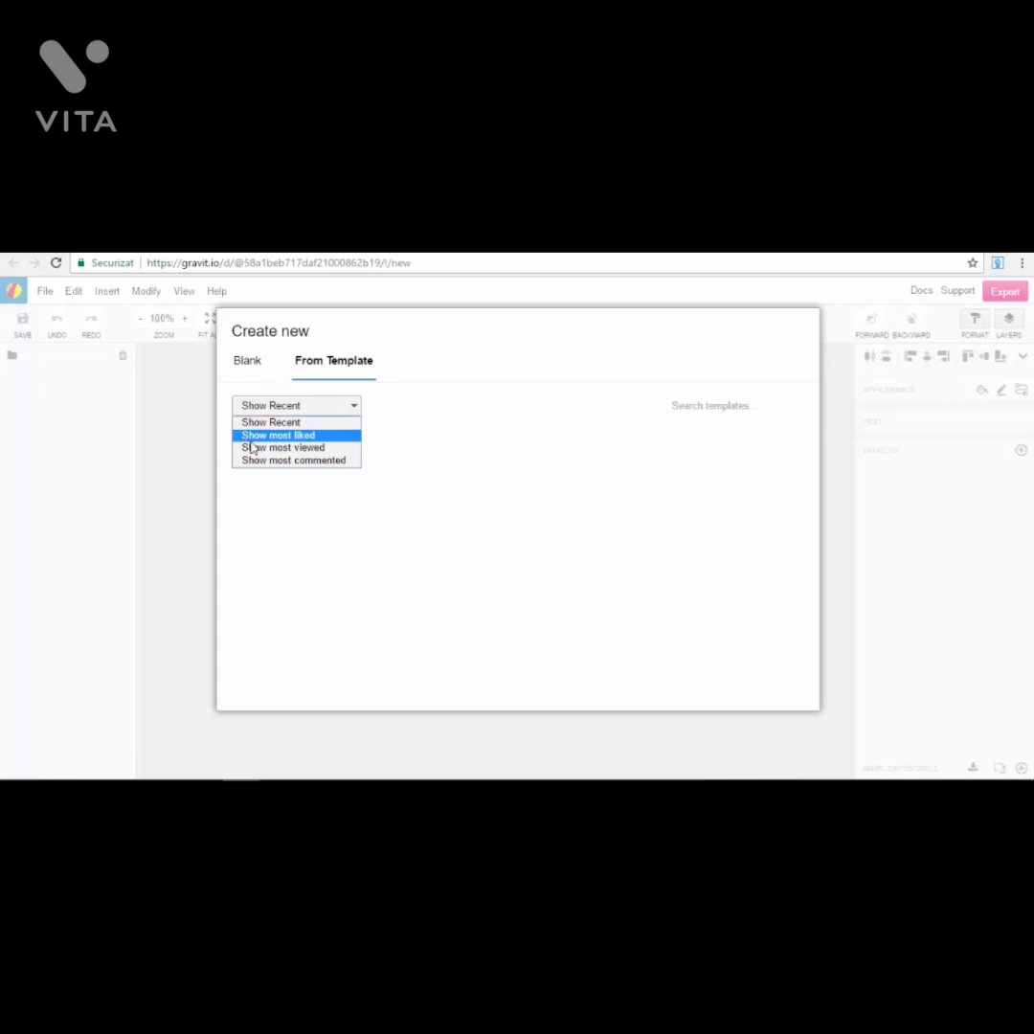
{"action": "left_click", "coordinate": [336, 436]}
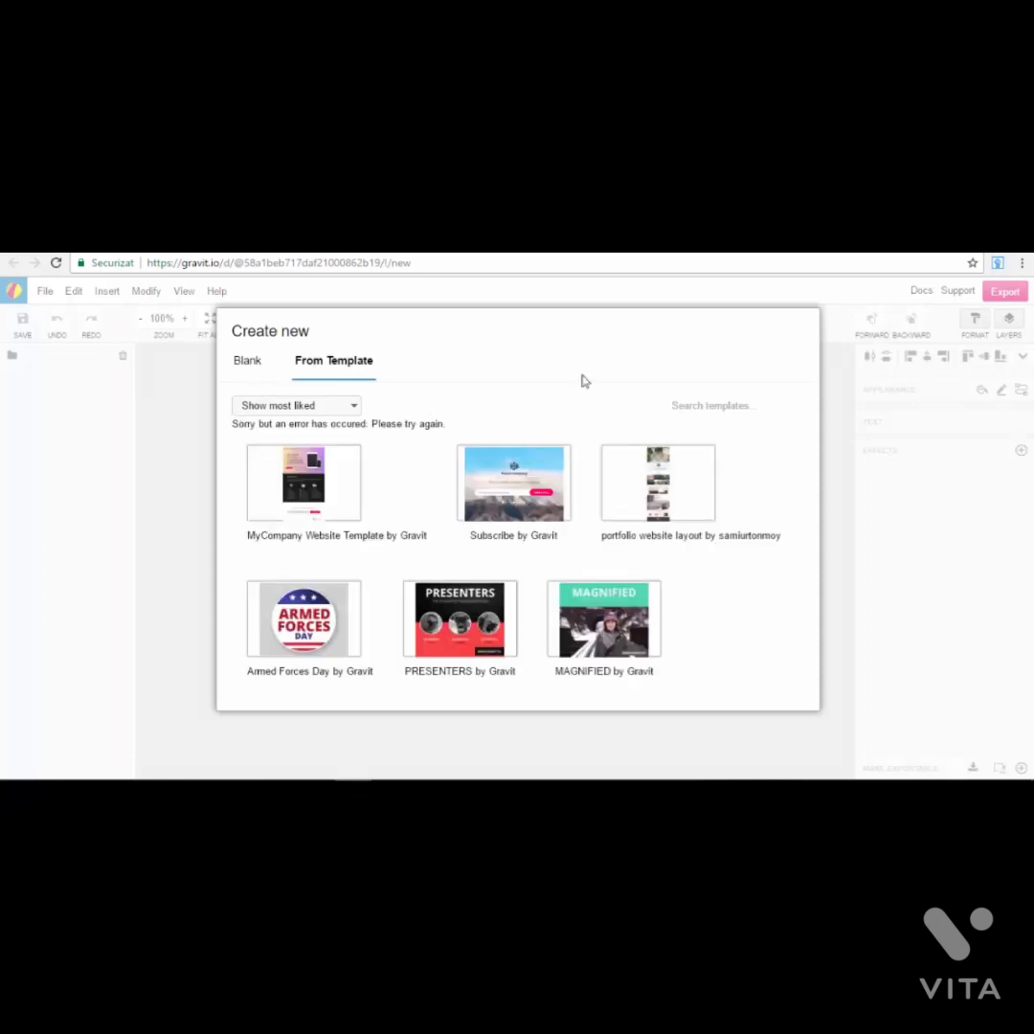
{"action": "scroll", "coordinate": [487, 471], "scroll_direction": "down", "scroll_amount": 1}
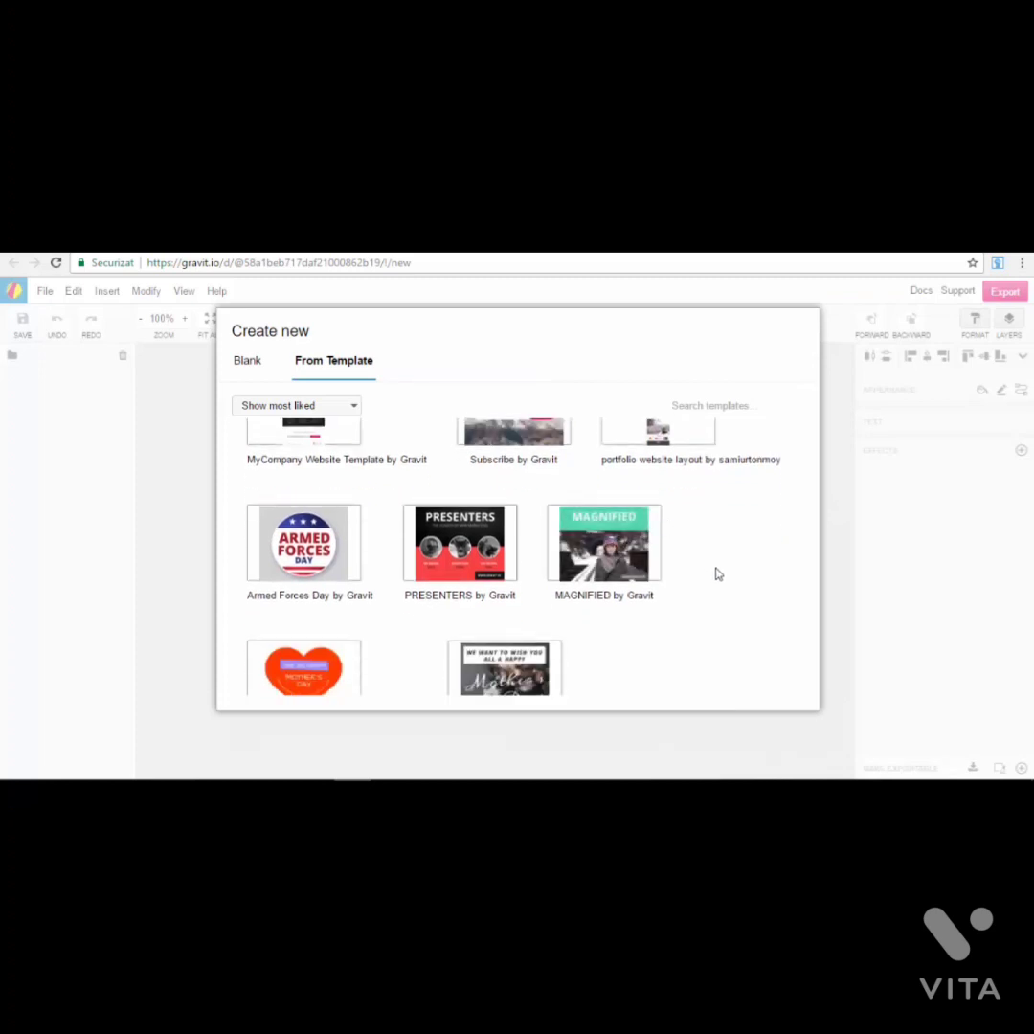
{"action": "scroll", "coordinate": [718, 575], "scroll_direction": "down", "scroll_amount": 3}
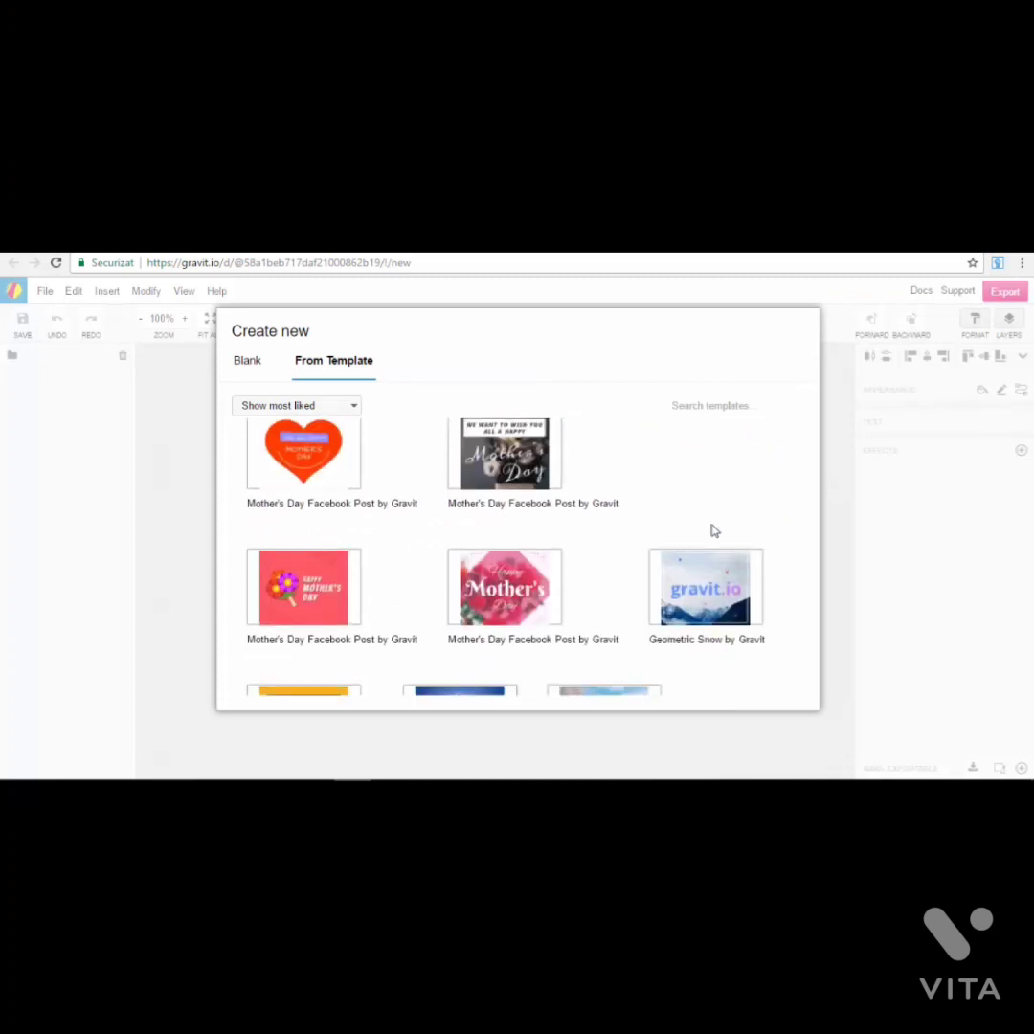
{"action": "scroll", "coordinate": [710, 523], "scroll_direction": "up", "scroll_amount": 4}
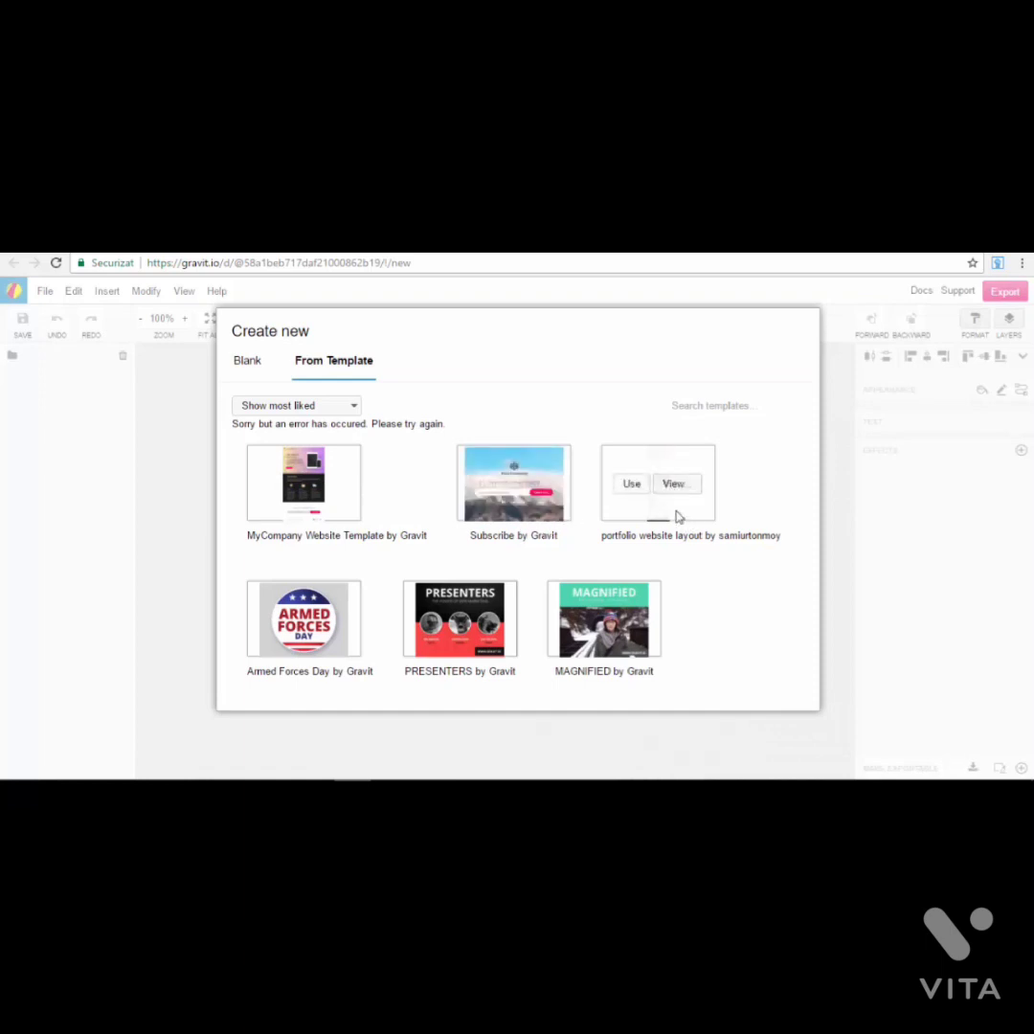
{"action": "scroll", "coordinate": [710, 487], "scroll_direction": "down", "scroll_amount": 2}
{"action": "scroll", "coordinate": [718, 487], "scroll_direction": "up", "scroll_amount": 2}
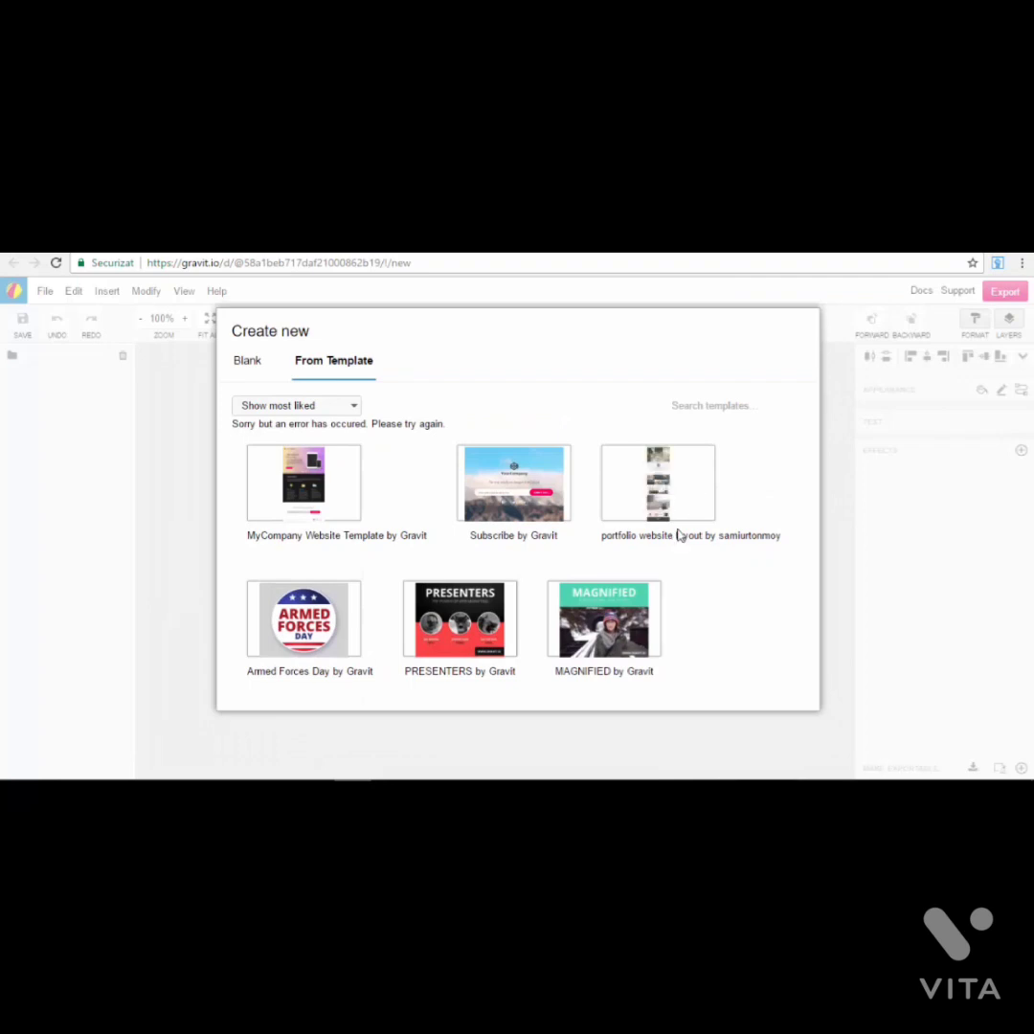
{"action": "scroll", "coordinate": [703, 532], "scroll_direction": "down", "scroll_amount": 1}
{"action": "scroll", "coordinate": [697, 517], "scroll_direction": "down", "scroll_amount": 3}
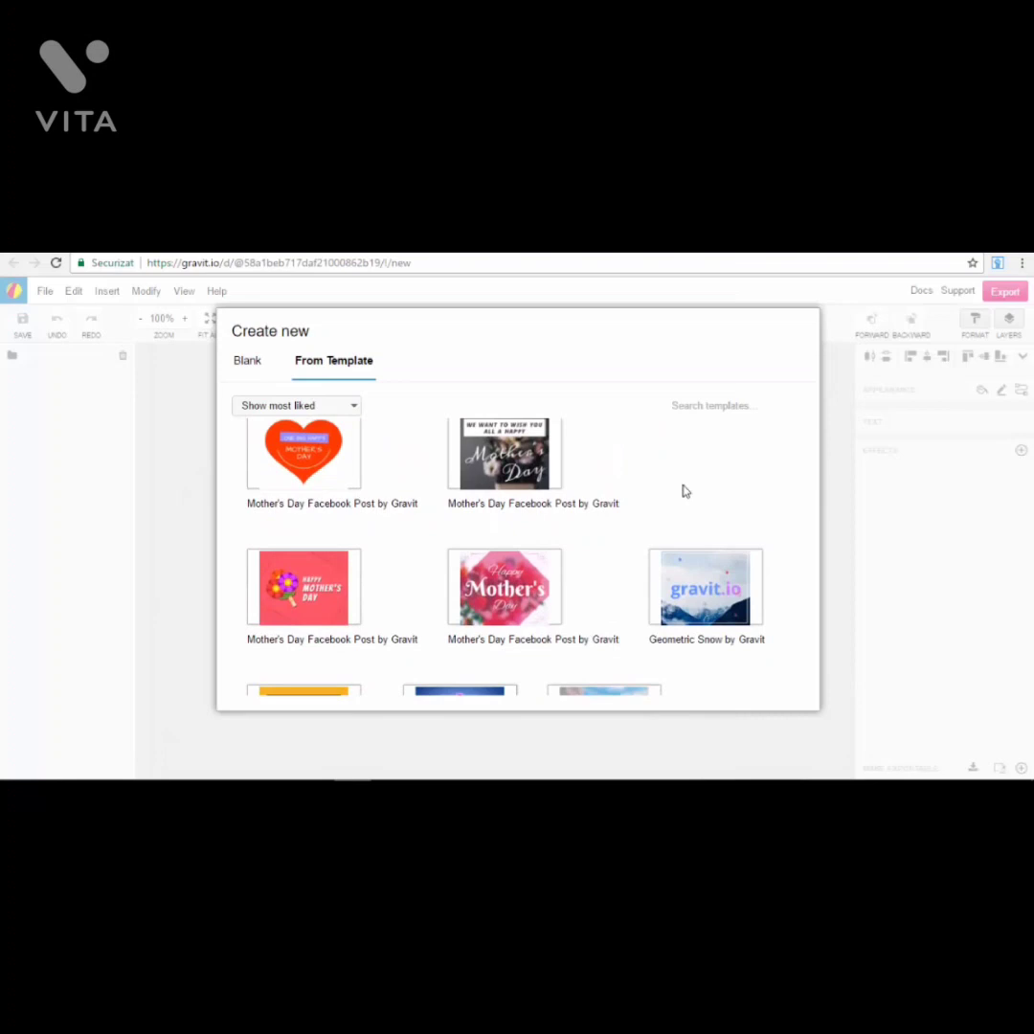
{"action": "scroll", "coordinate": [669, 487], "scroll_direction": "down", "scroll_amount": 2}
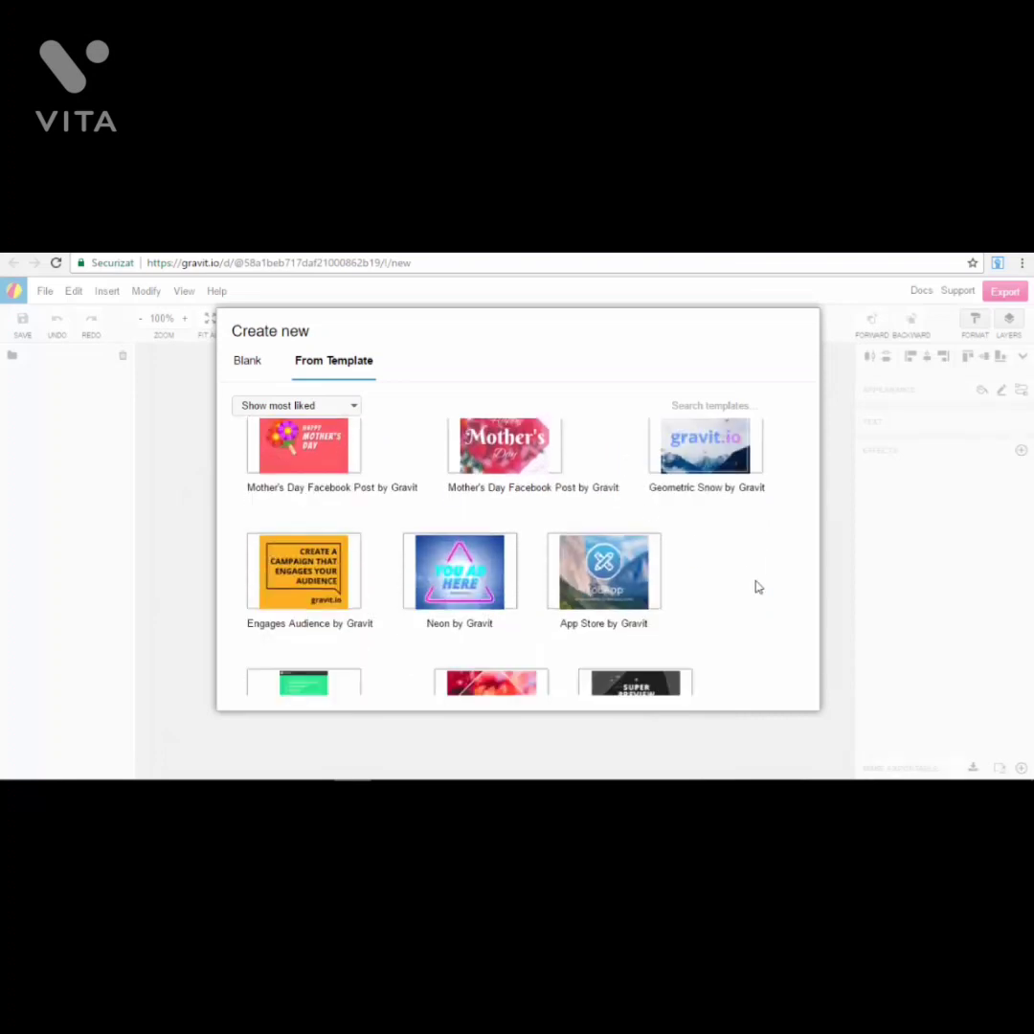
{"action": "scroll", "coordinate": [739, 529], "scroll_direction": "down", "scroll_amount": 1}
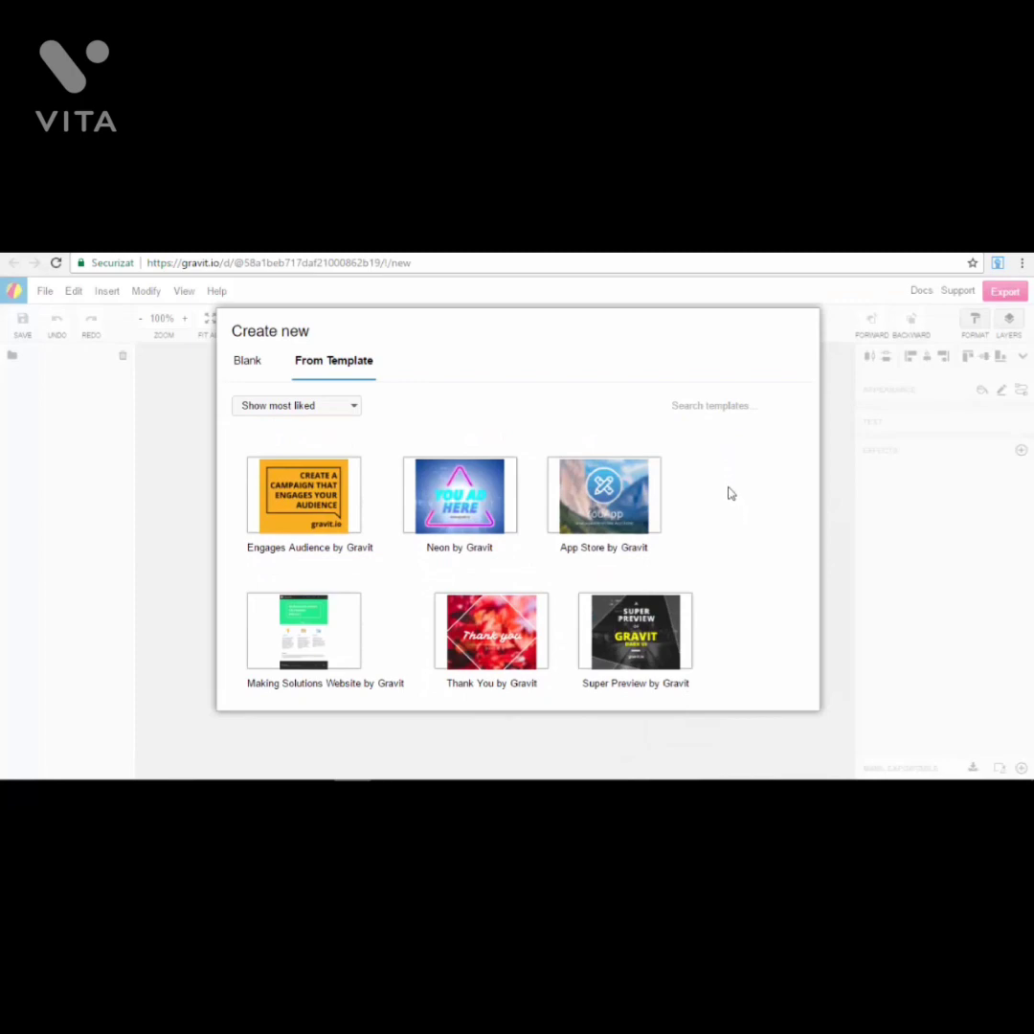
{"action": "scroll", "coordinate": [731, 492], "scroll_direction": "up", "scroll_amount": 1}
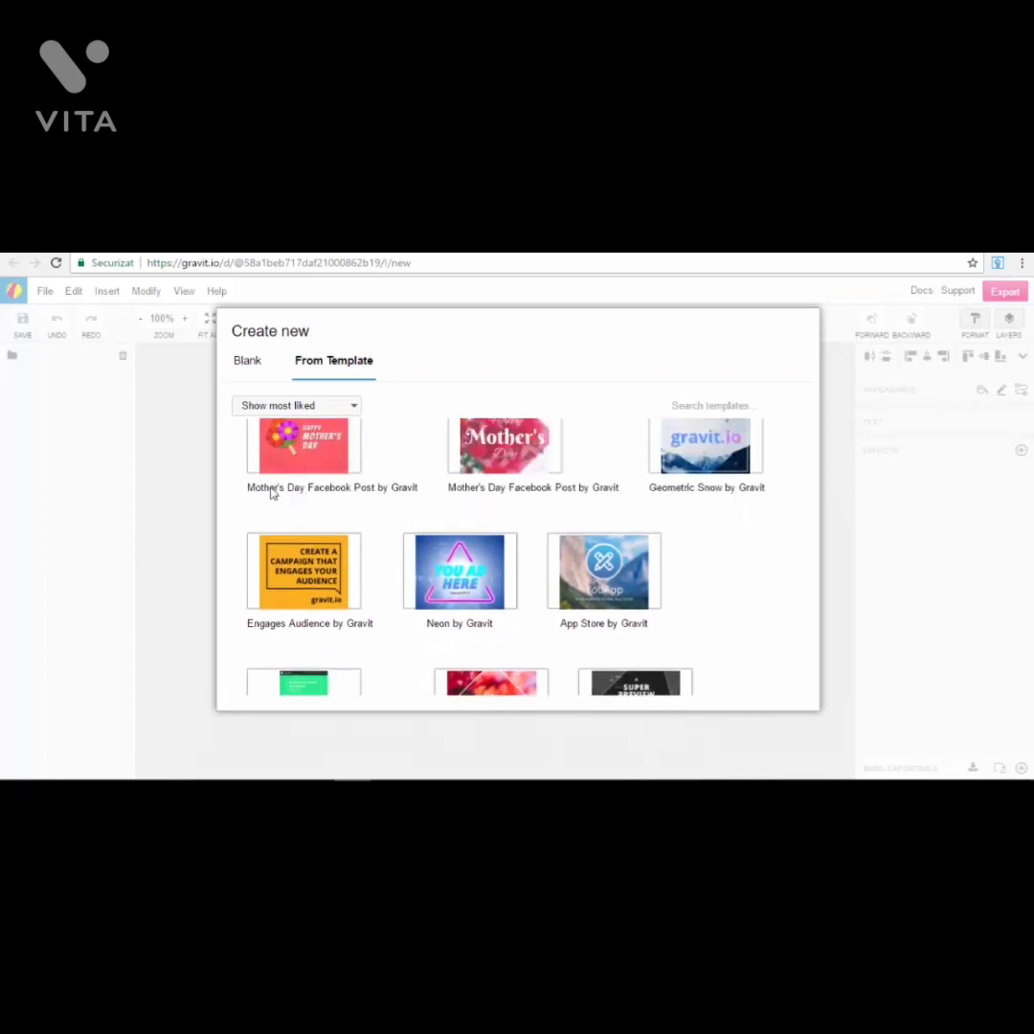
Step: Find the Cover - 03 template by pablopetzen and use it for a new design
{"action": "scroll", "coordinate": [330, 483], "scroll_direction": "up", "scroll_amount": 1}
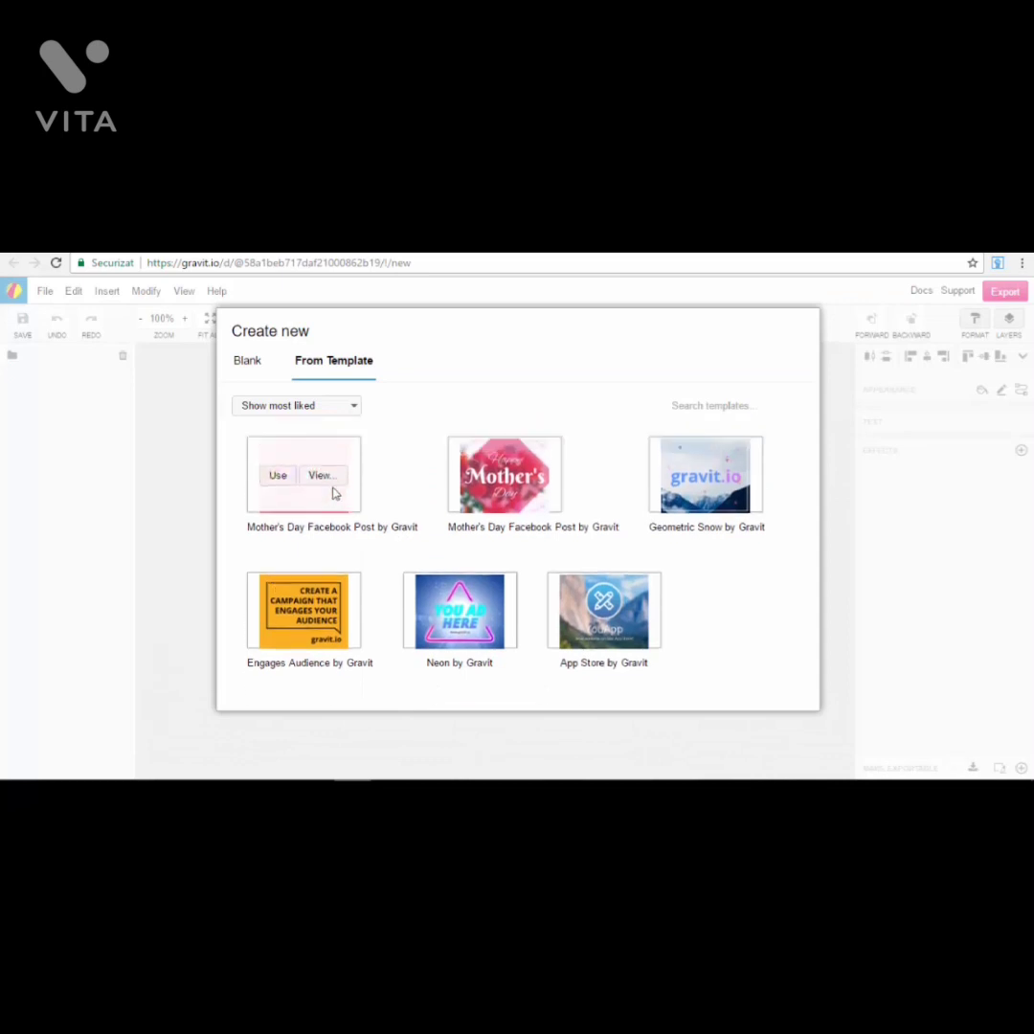
{"action": "scroll", "coordinate": [387, 509], "scroll_direction": "down", "scroll_amount": 2}
{"action": "scroll", "coordinate": [727, 540], "scroll_direction": "down", "scroll_amount": 3}
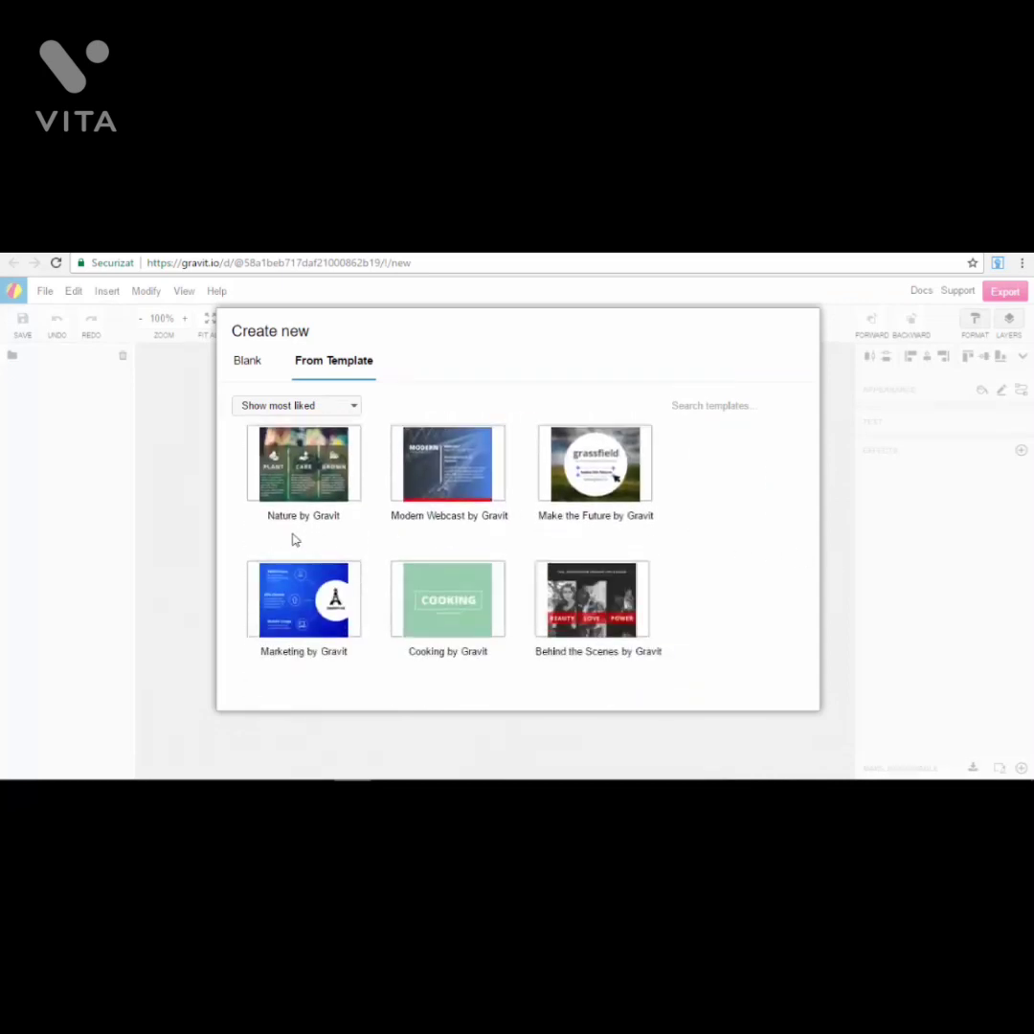
{"action": "scroll", "coordinate": [339, 533], "scroll_direction": "down", "scroll_amount": 1}
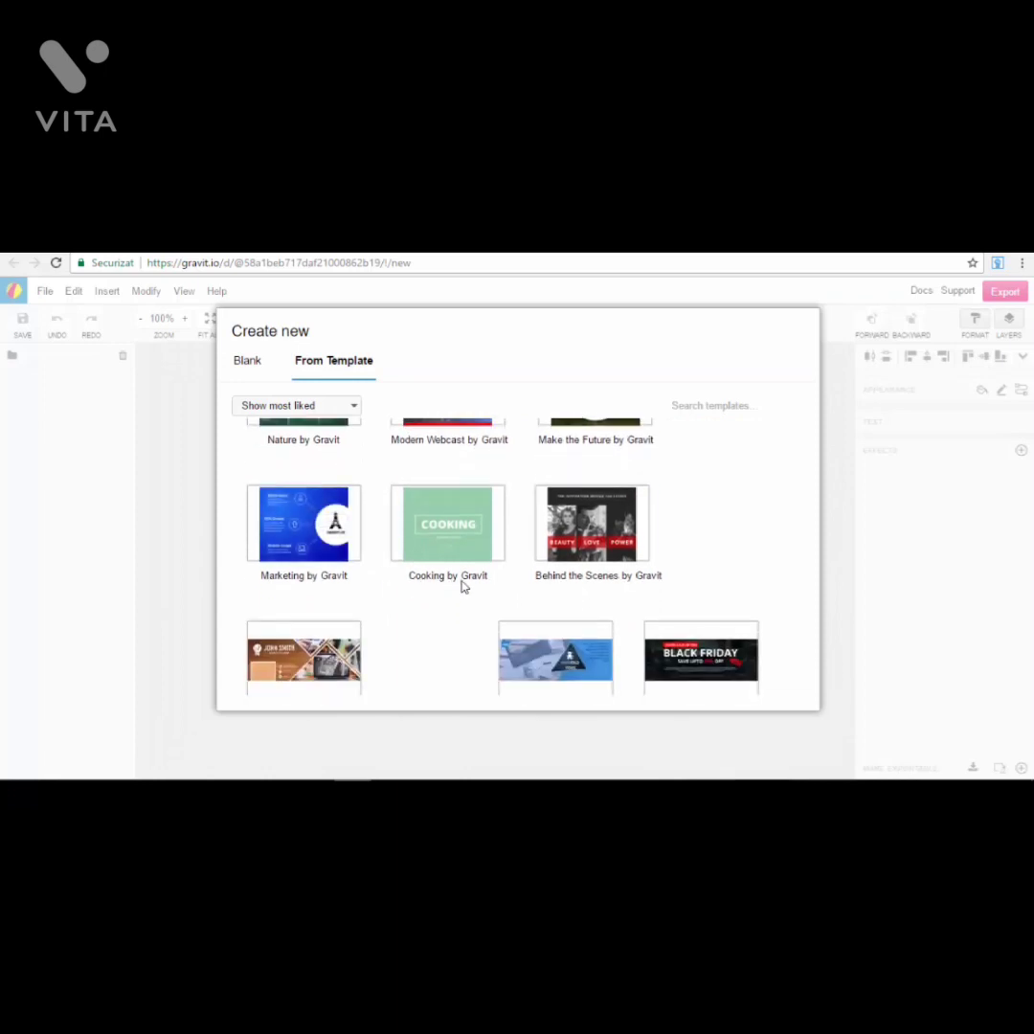
{"action": "scroll", "coordinate": [579, 586], "scroll_direction": "down", "scroll_amount": 2}
{"action": "mouse_move", "coordinate": [599, 516]}
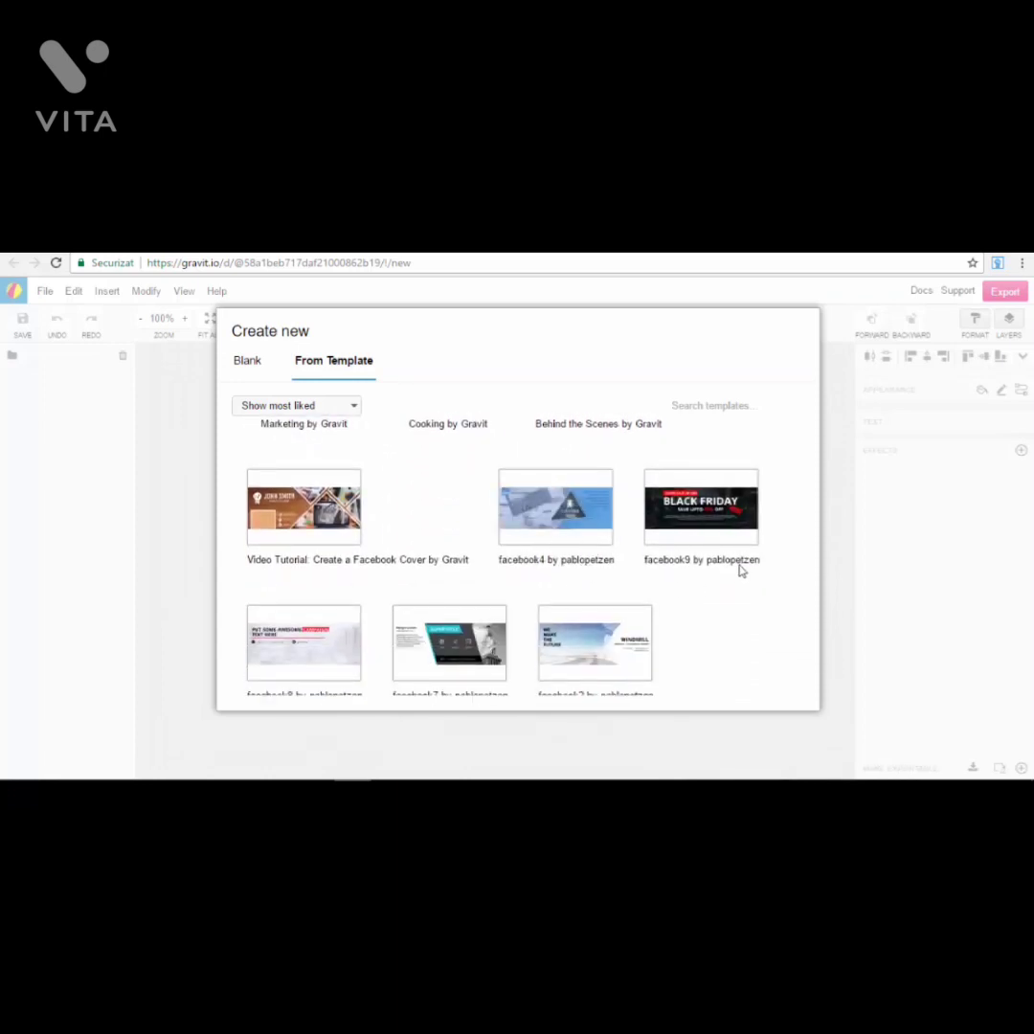
{"action": "mouse_move", "coordinate": [704, 548]}
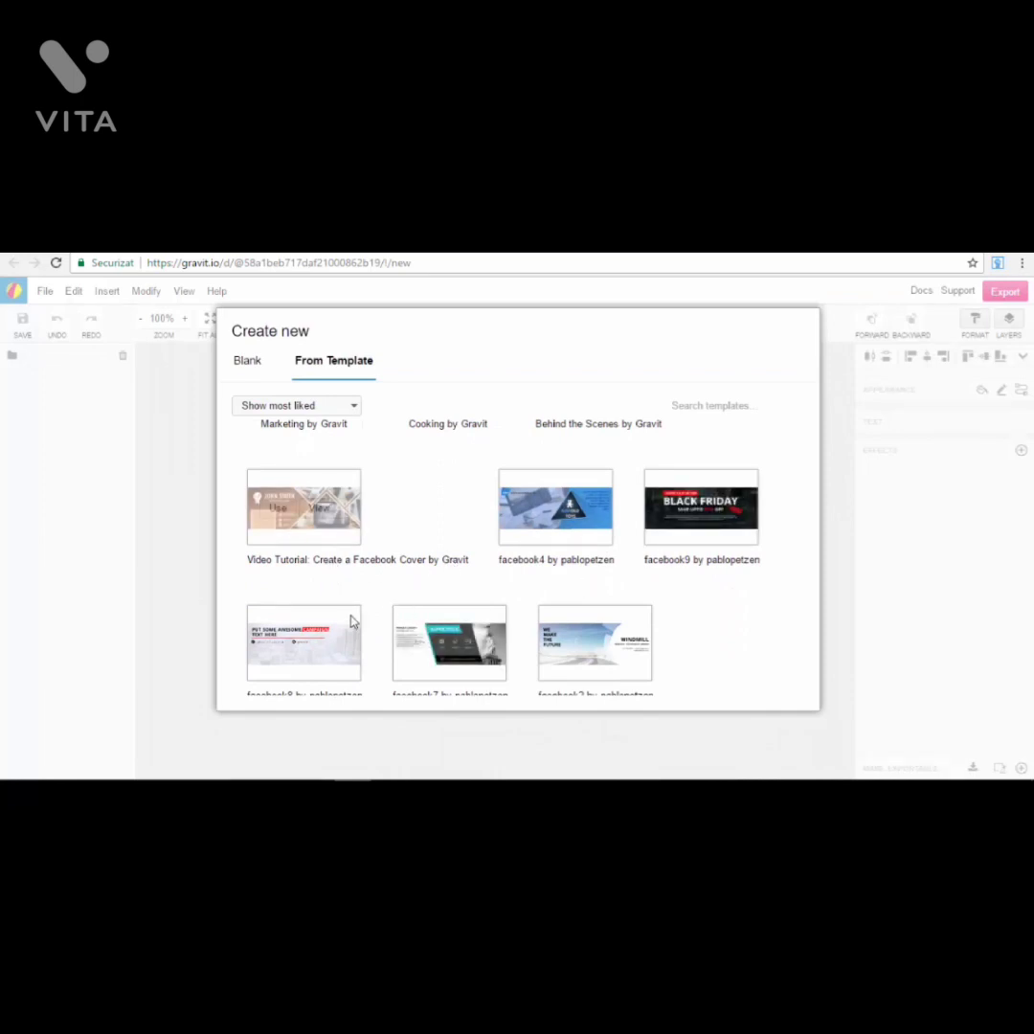
{"action": "scroll", "coordinate": [354, 578], "scroll_direction": "down", "scroll_amount": 1}
{"action": "scroll", "coordinate": [354, 578], "scroll_direction": "down", "scroll_amount": 1}
{"action": "scroll", "coordinate": [392, 657], "scroll_direction": "down", "scroll_amount": 2}
{"action": "mouse_move", "coordinate": [455, 505]}
{"action": "scroll", "coordinate": [608, 527], "scroll_direction": "down", "scroll_amount": 4}
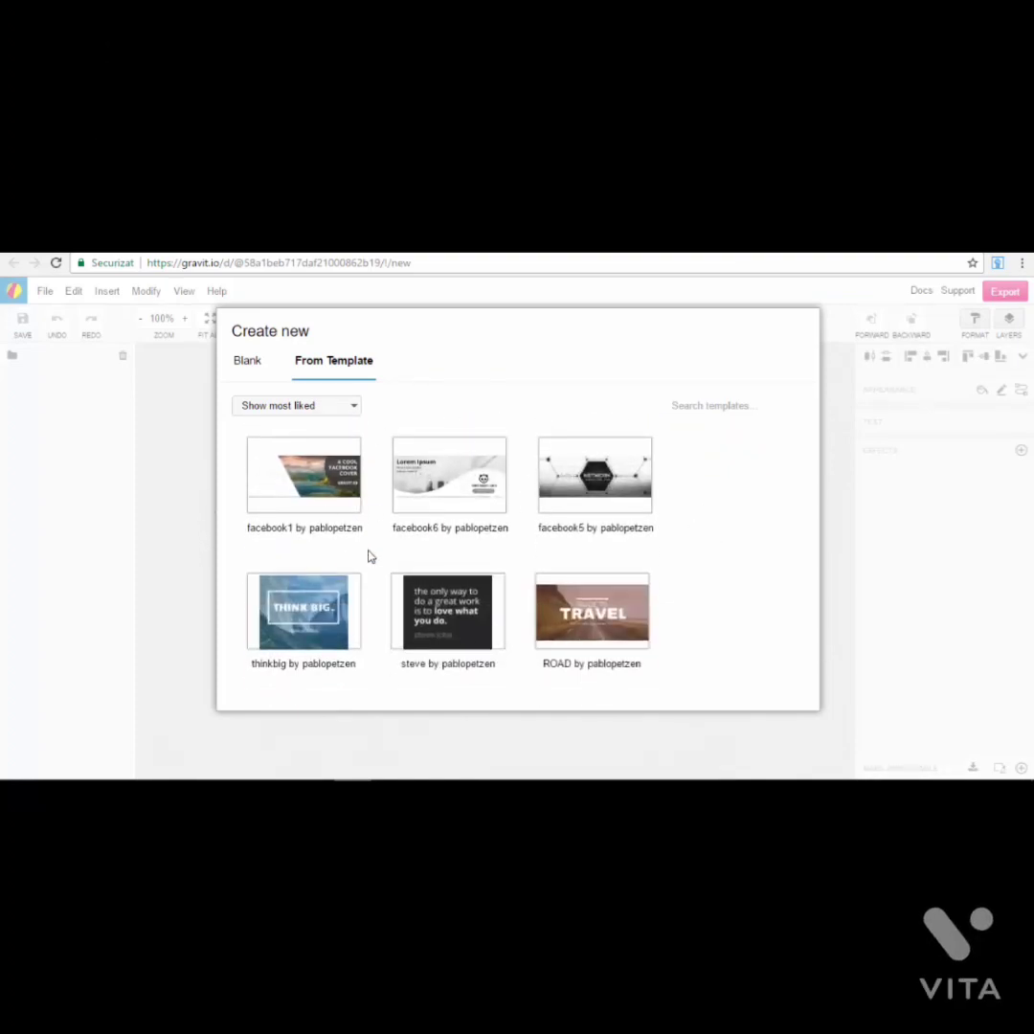
{"action": "scroll", "coordinate": [371, 556], "scroll_direction": "down", "scroll_amount": 7}
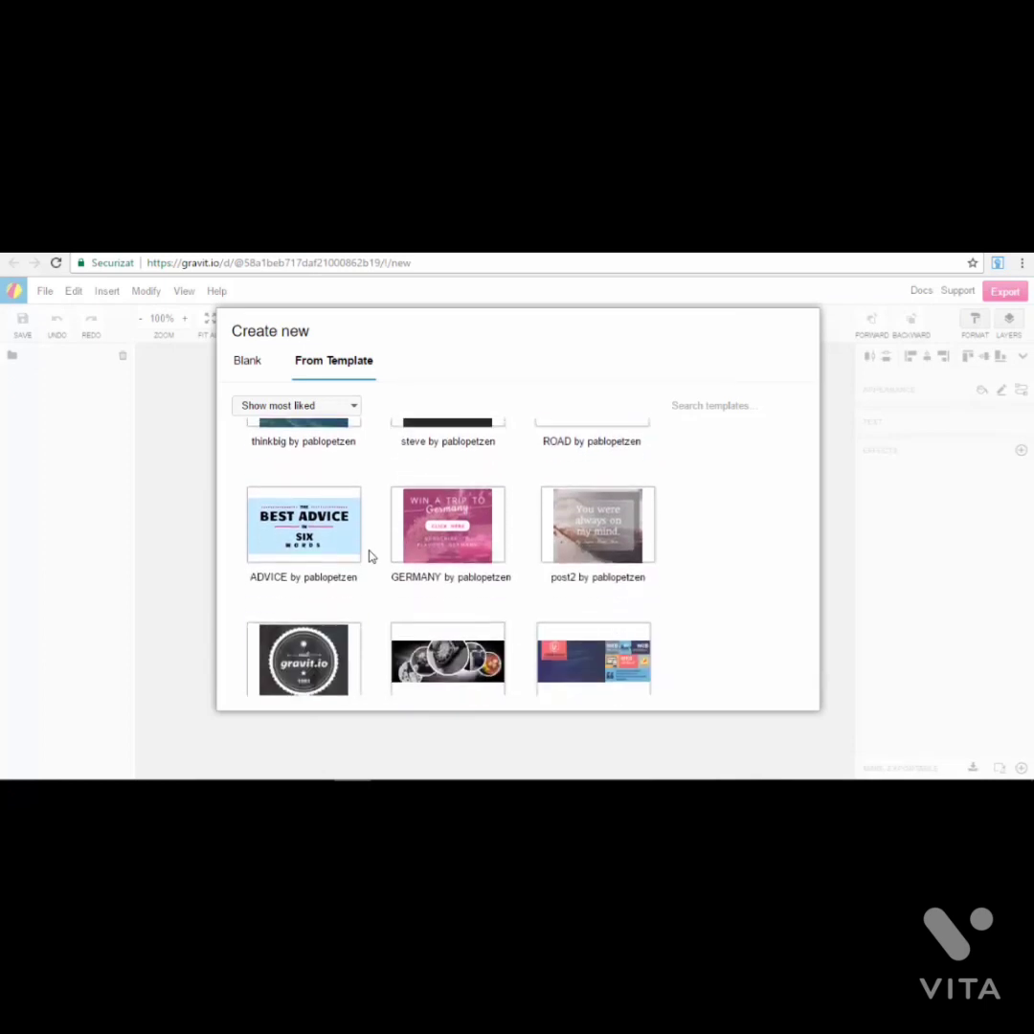
{"action": "scroll", "coordinate": [371, 556], "scroll_direction": "down", "scroll_amount": 5}
{"action": "scroll", "coordinate": [401, 545], "scroll_direction": "up", "scroll_amount": 2}
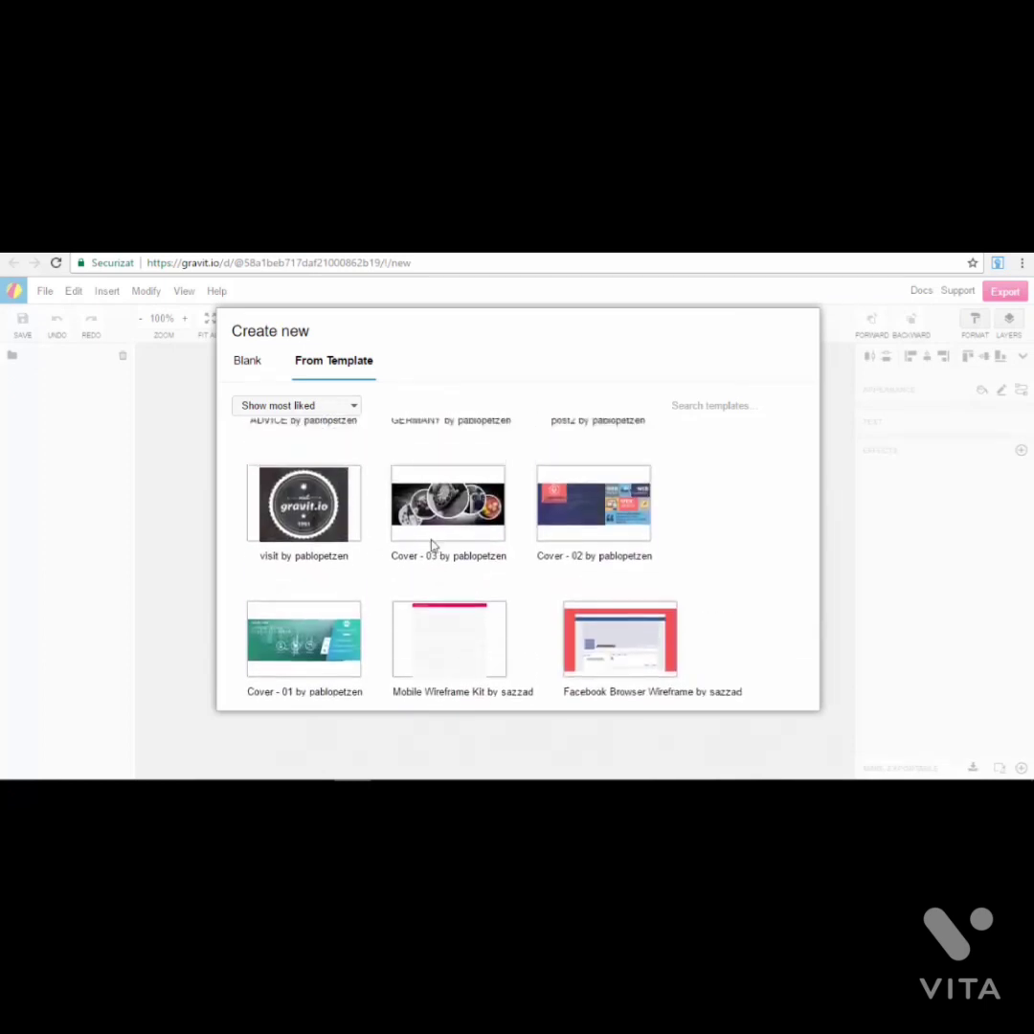
{"action": "scroll", "coordinate": [448, 558], "scroll_direction": "down", "scroll_amount": 2}
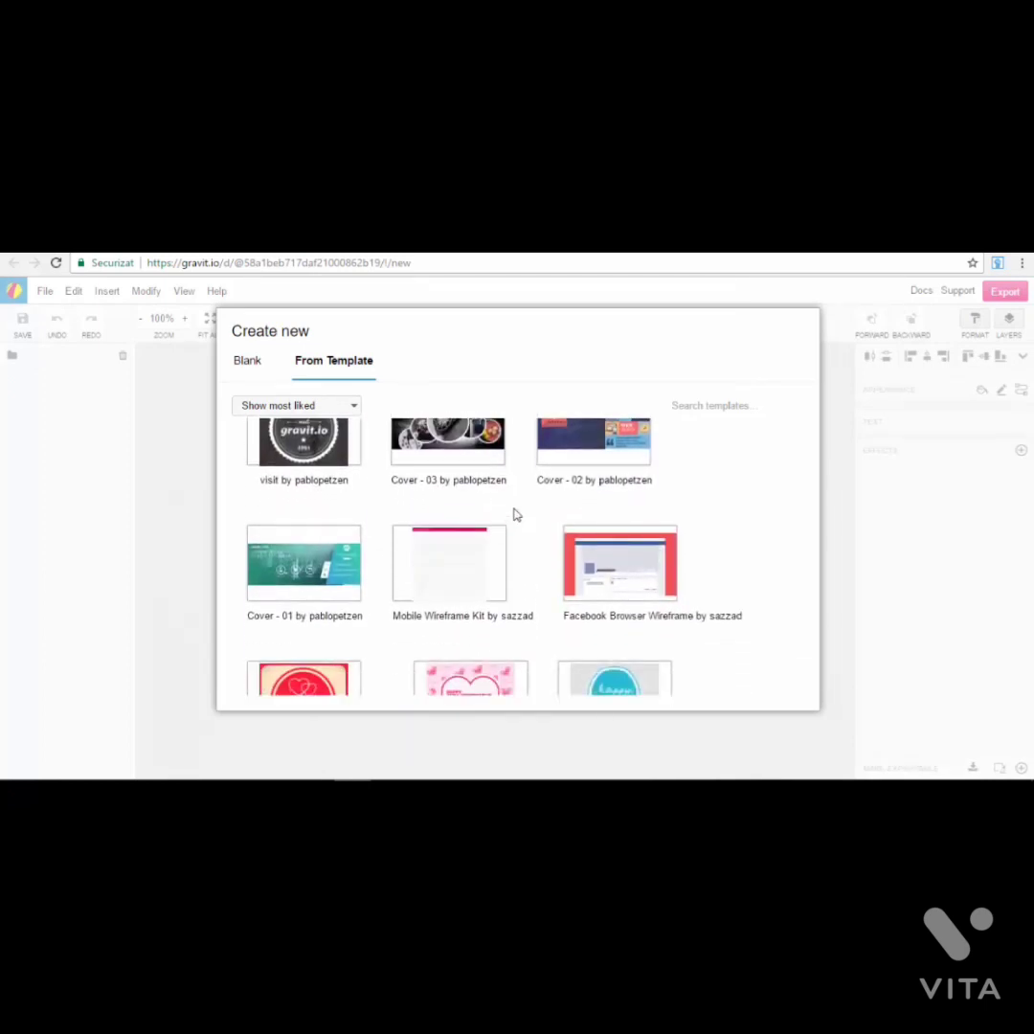
{"action": "scroll", "coordinate": [509, 545], "scroll_direction": "up", "scroll_amount": 2}
{"action": "scroll", "coordinate": [508, 574], "scroll_direction": "down", "scroll_amount": 4}
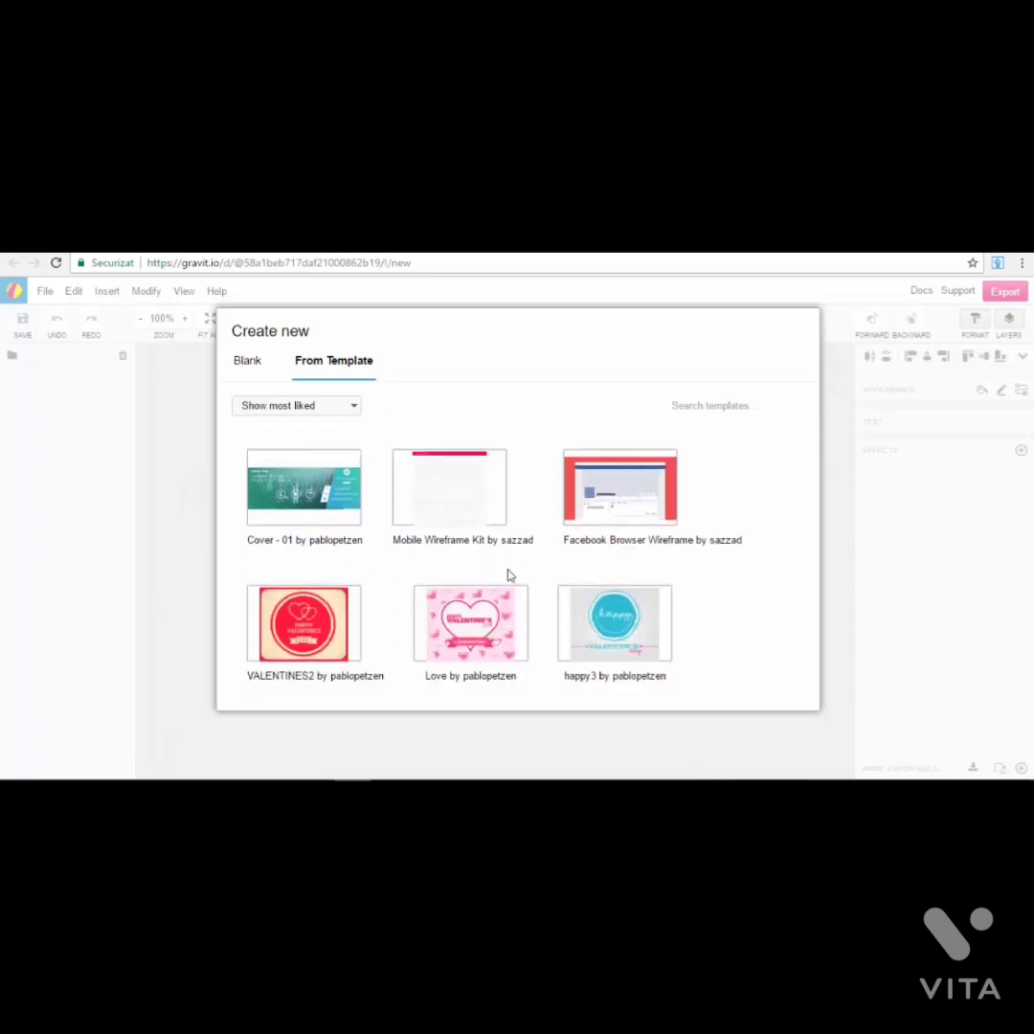
{"action": "scroll", "coordinate": [509, 574], "scroll_direction": "down", "scroll_amount": 2}
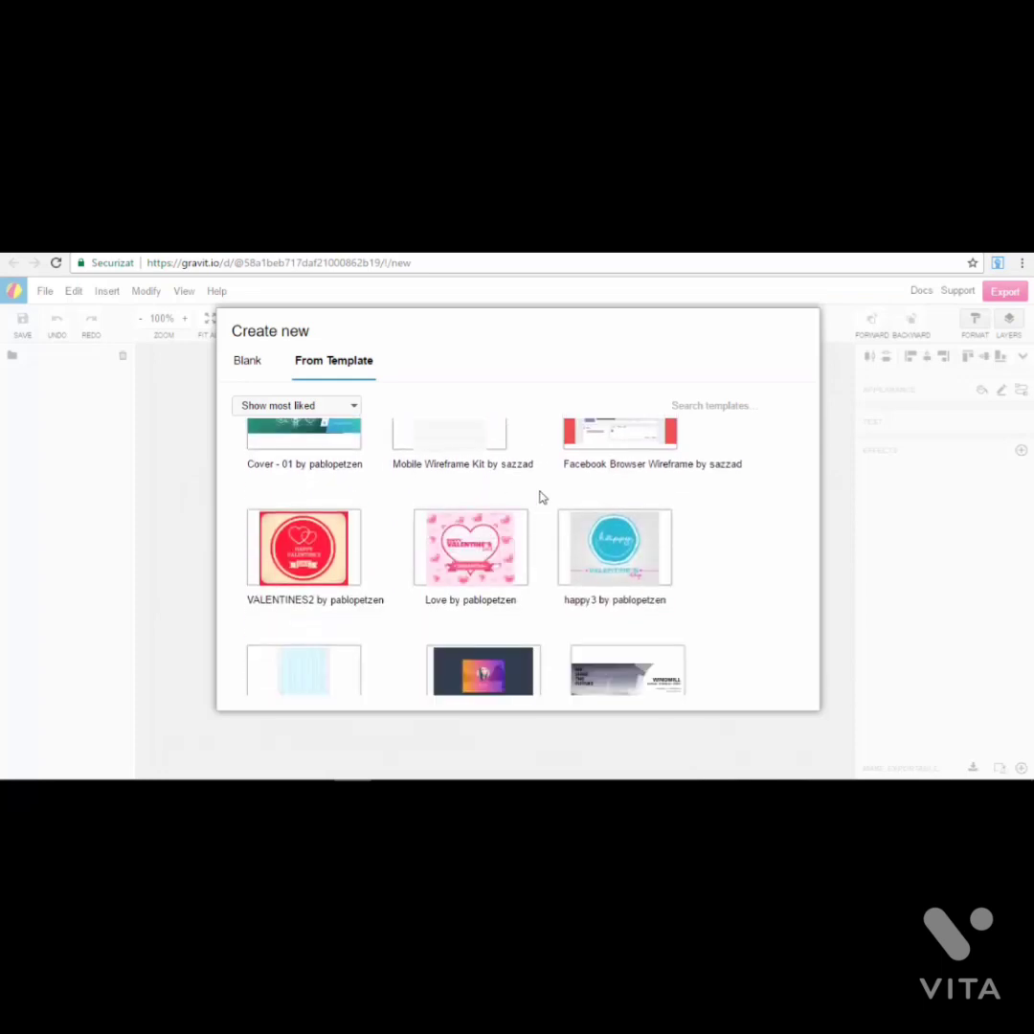
{"action": "scroll", "coordinate": [541, 500], "scroll_direction": "down", "scroll_amount": 5}
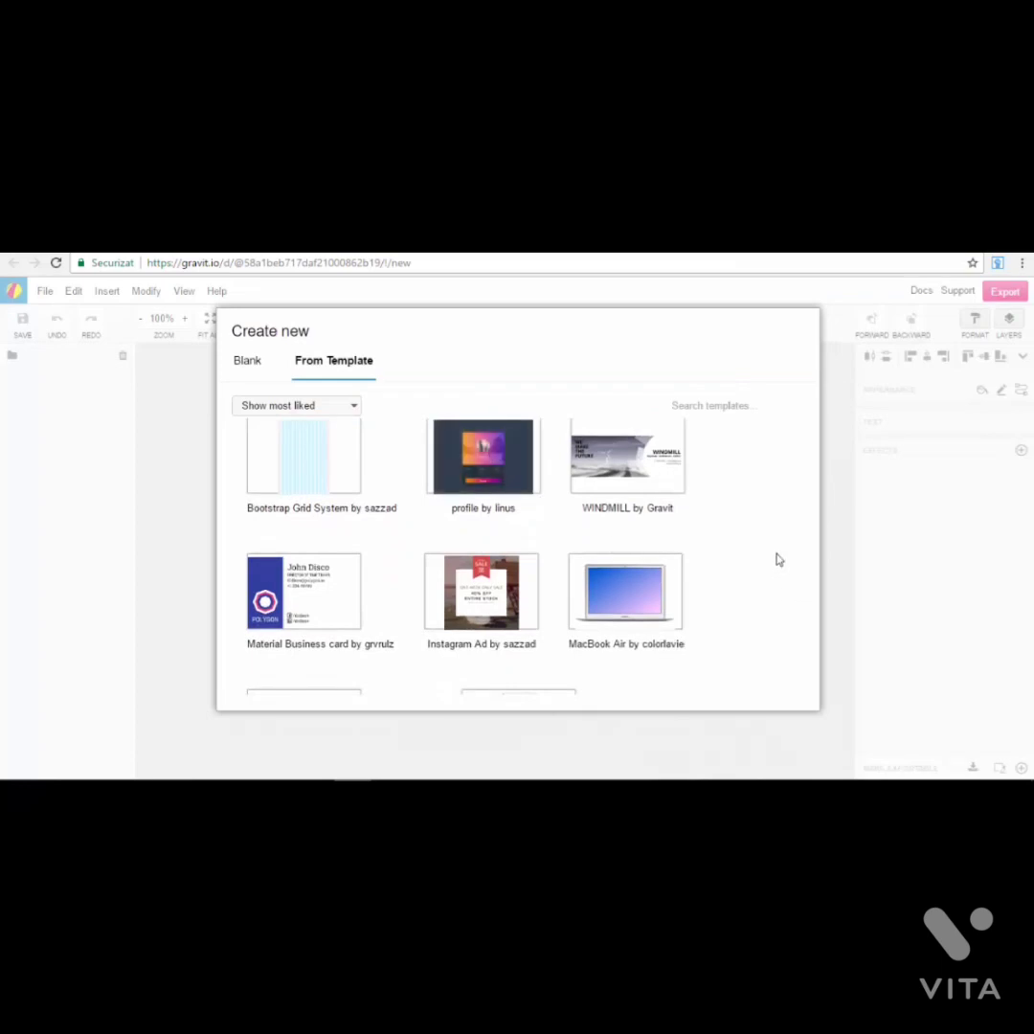
{"action": "scroll", "coordinate": [779, 560], "scroll_direction": "down", "scroll_amount": 2}
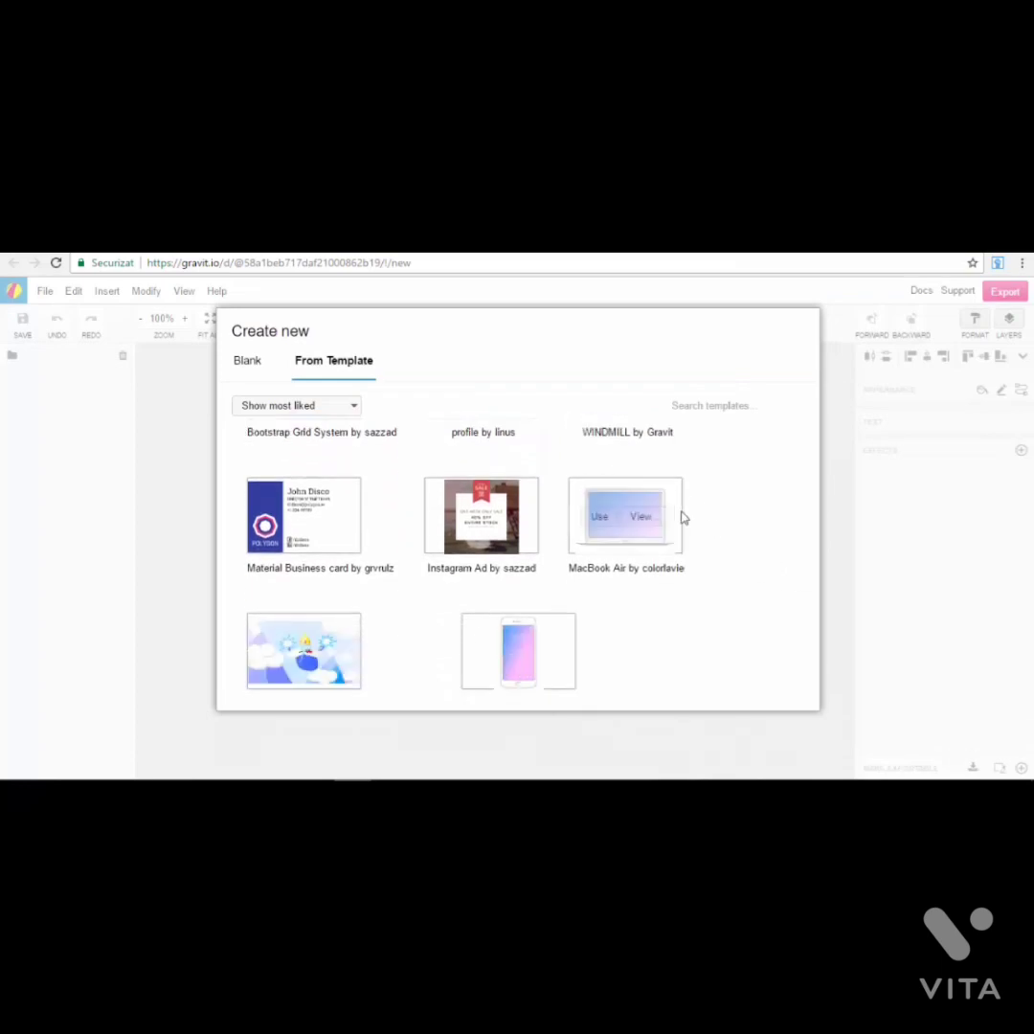
{"action": "scroll", "coordinate": [615, 536], "scroll_direction": "down", "scroll_amount": 5}
{"action": "scroll", "coordinate": [611, 498], "scroll_direction": "down", "scroll_amount": 6}
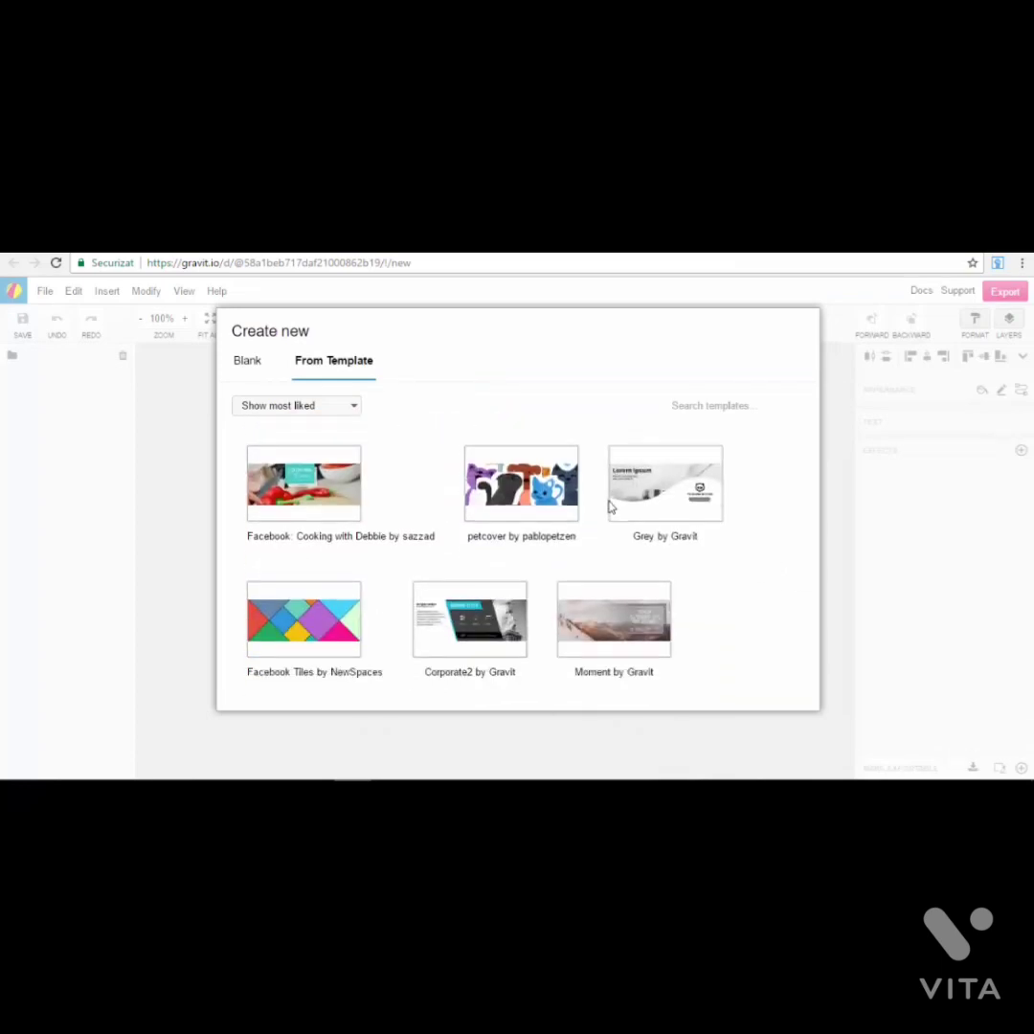
{"action": "scroll", "coordinate": [499, 554], "scroll_direction": "down", "scroll_amount": 2}
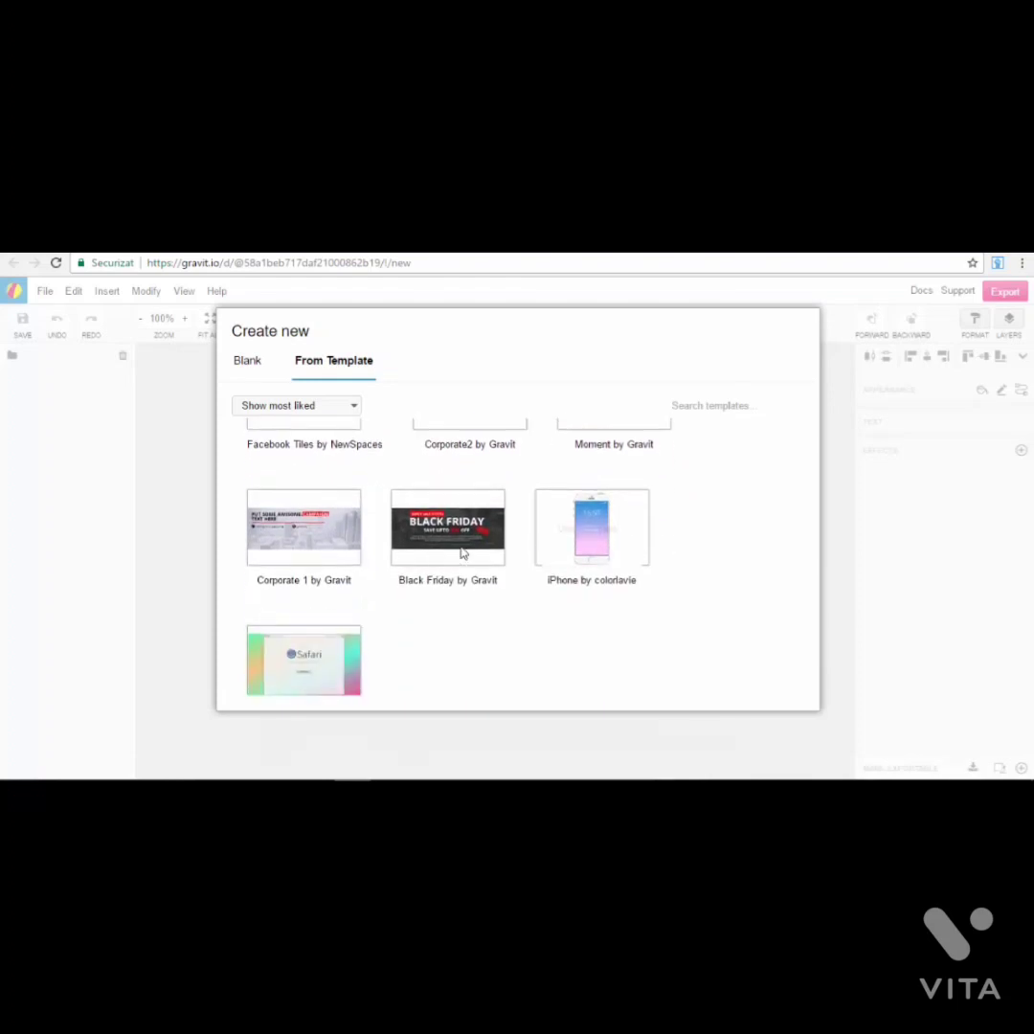
{"action": "scroll", "coordinate": [510, 561], "scroll_direction": "down", "scroll_amount": 1}
{"action": "scroll", "coordinate": [507, 563], "scroll_direction": "down", "scroll_amount": 15}
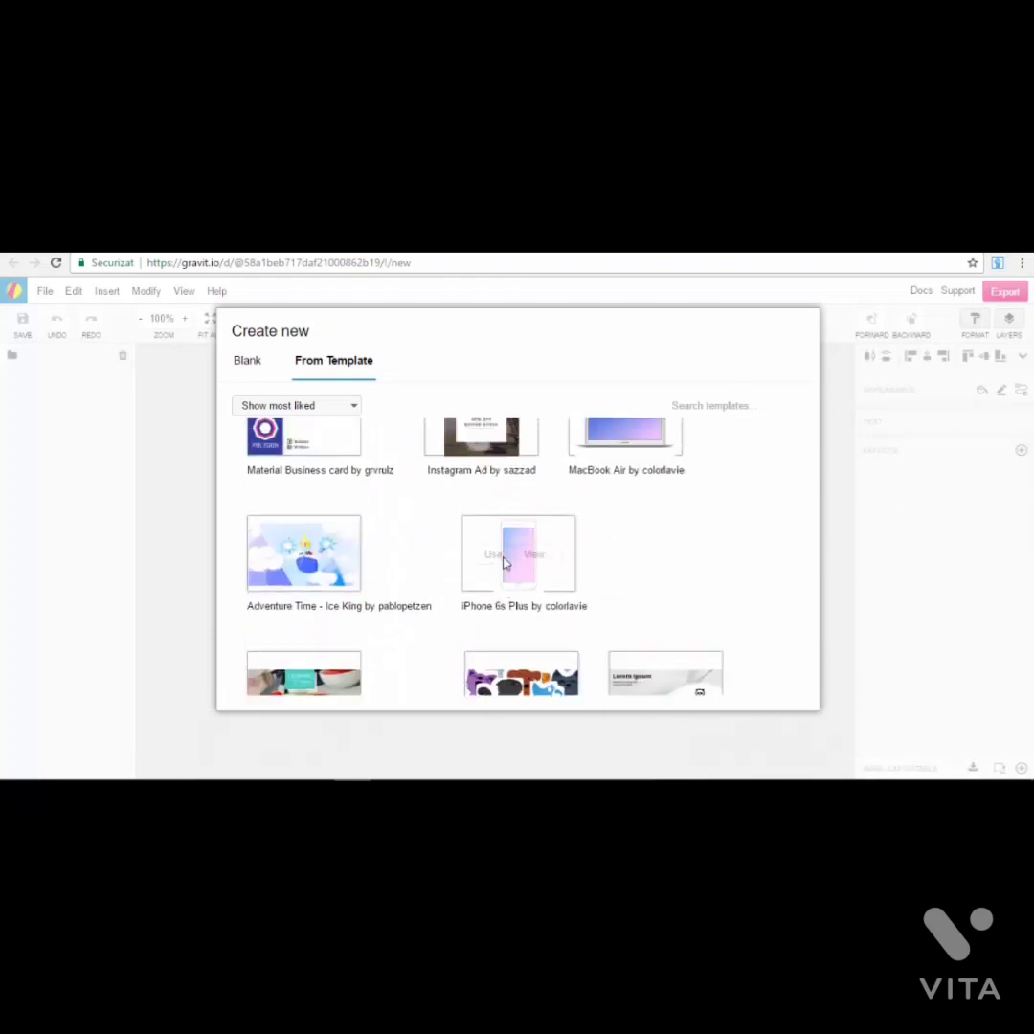
{"action": "scroll", "coordinate": [461, 607], "scroll_direction": "down", "scroll_amount": 3}
{"action": "mouse_move", "coordinate": [460, 545]}
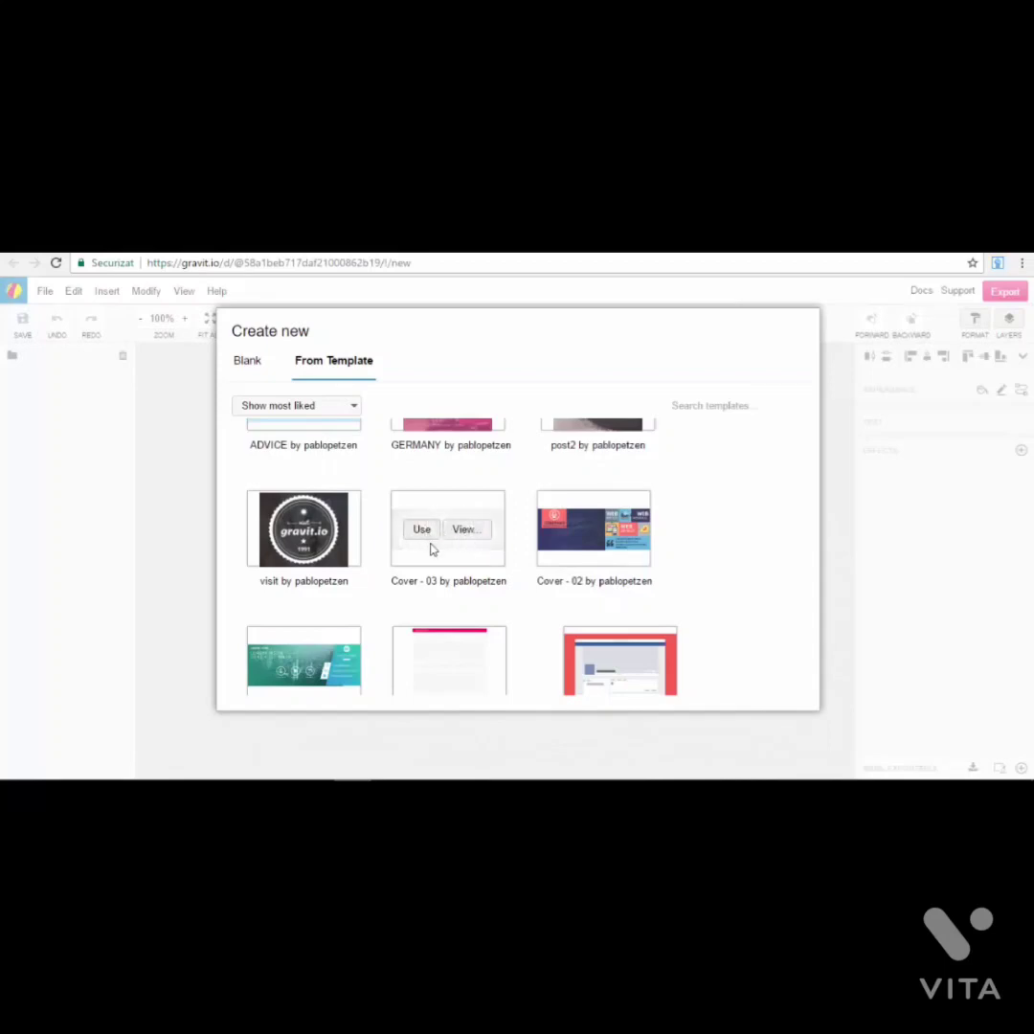
{"action": "left_click", "coordinate": [422, 532]}
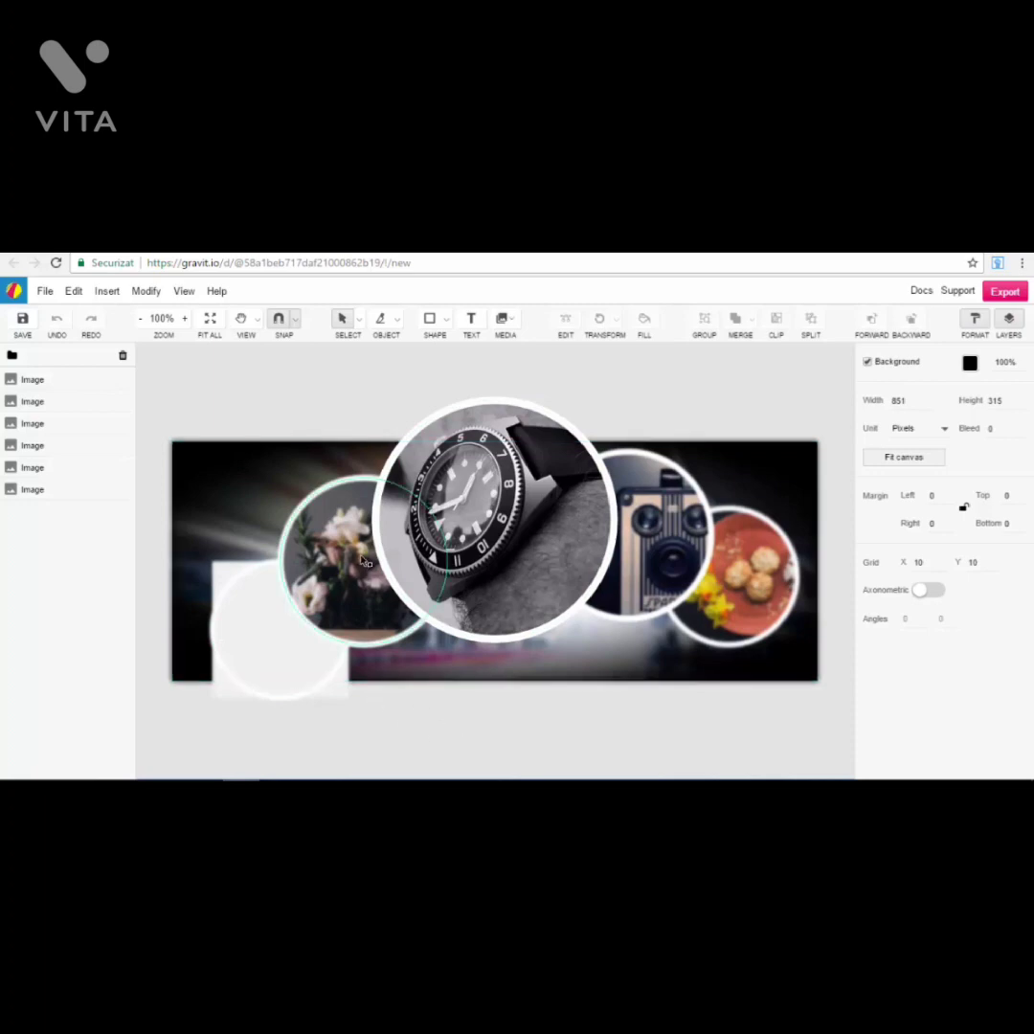
Step: Select the background, watch and camera circles and several image layers, then clear the selection
{"action": "left_click", "coordinate": [786, 480]}
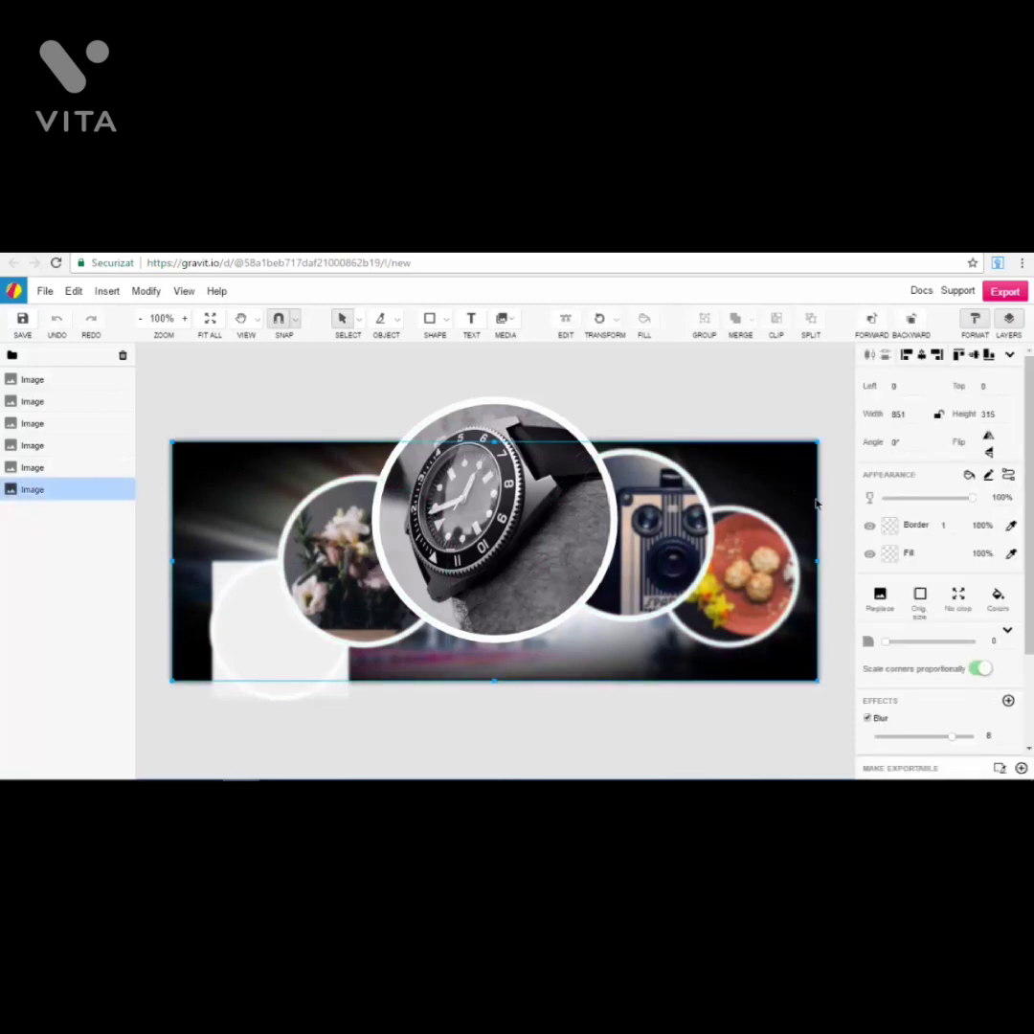
{"action": "left_click", "coordinate": [766, 411]}
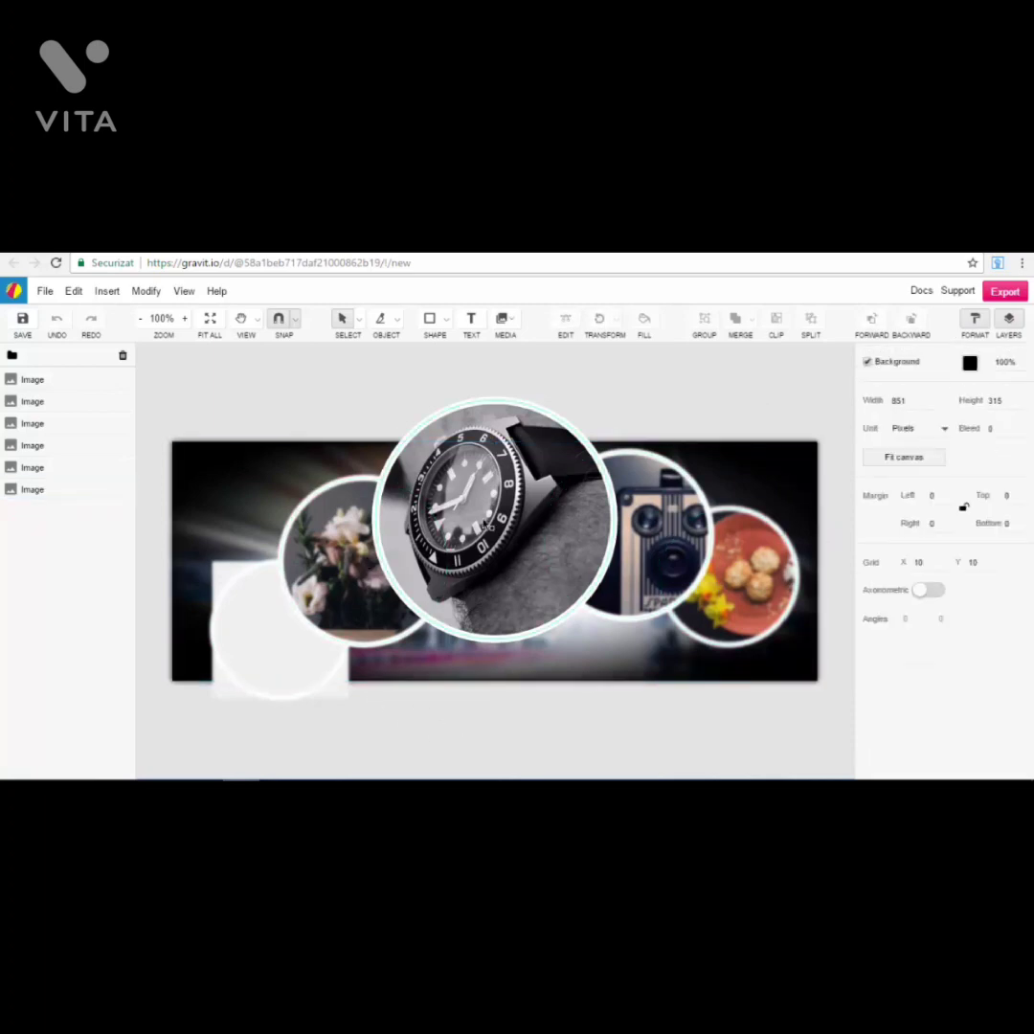
{"action": "left_click", "coordinate": [411, 443]}
{"action": "left_click", "coordinate": [660, 525]}
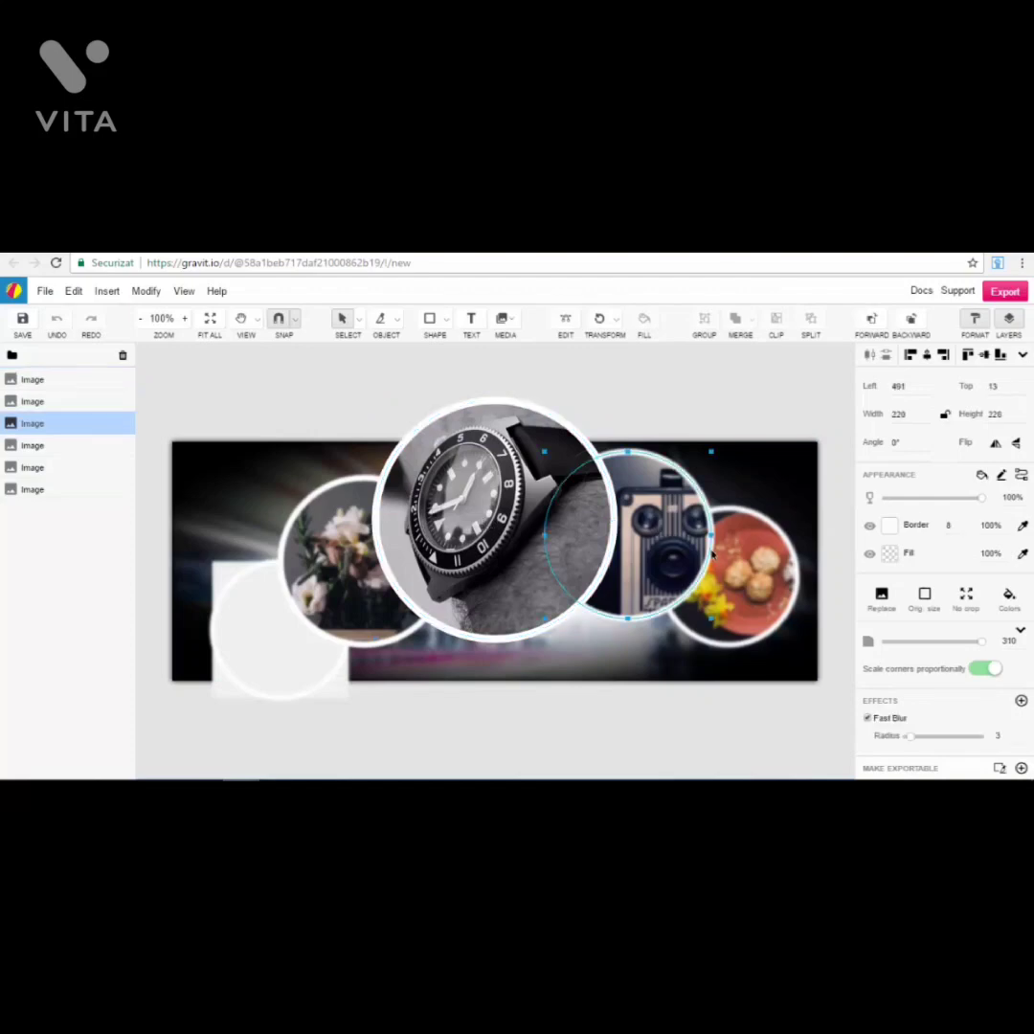
{"action": "left_click", "coordinate": [744, 593]}
{"action": "left_click", "coordinate": [497, 617]}
{"action": "left_click", "coordinate": [335, 627]}
{"action": "left_click", "coordinate": [248, 643]}
{"action": "left_click", "coordinate": [364, 384]}
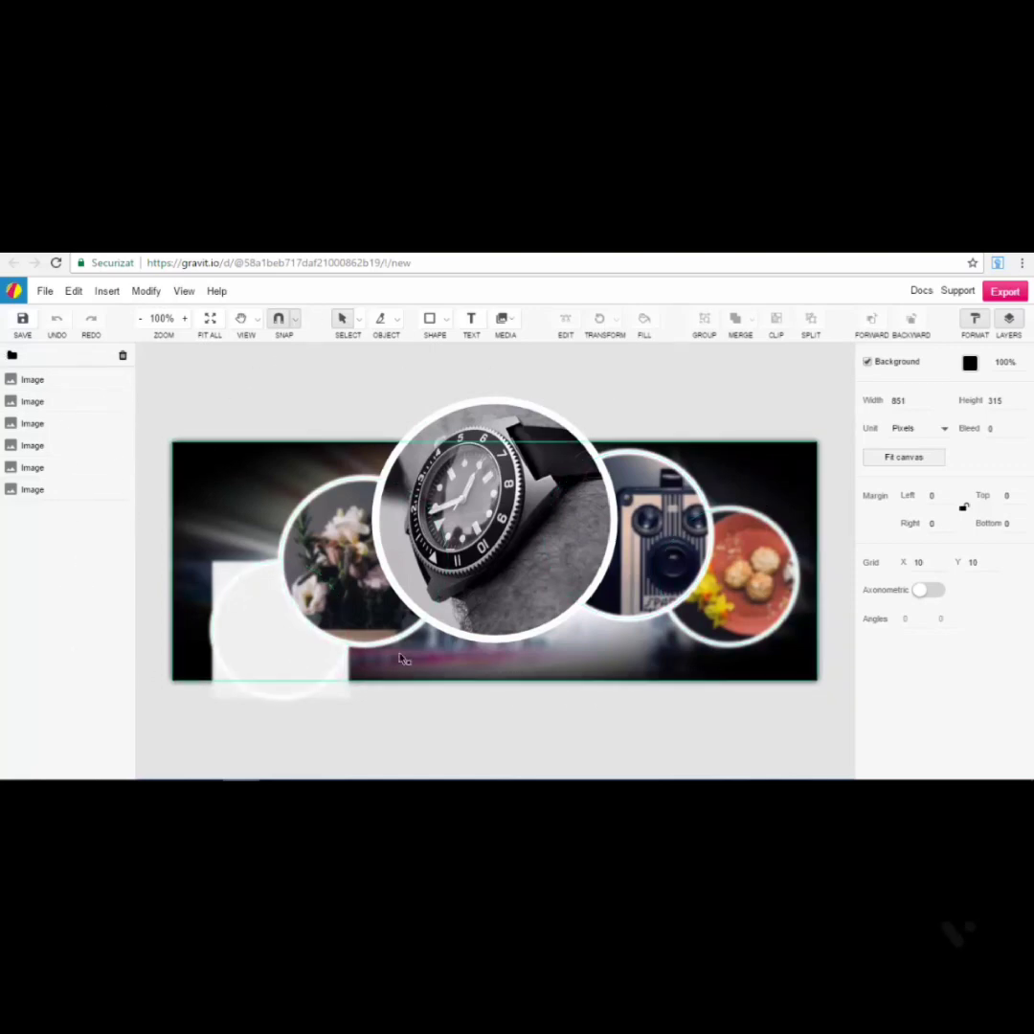
Step: Move from the File menu through Edit to the Insert menu
{"action": "left_click", "coordinate": [44, 291]}
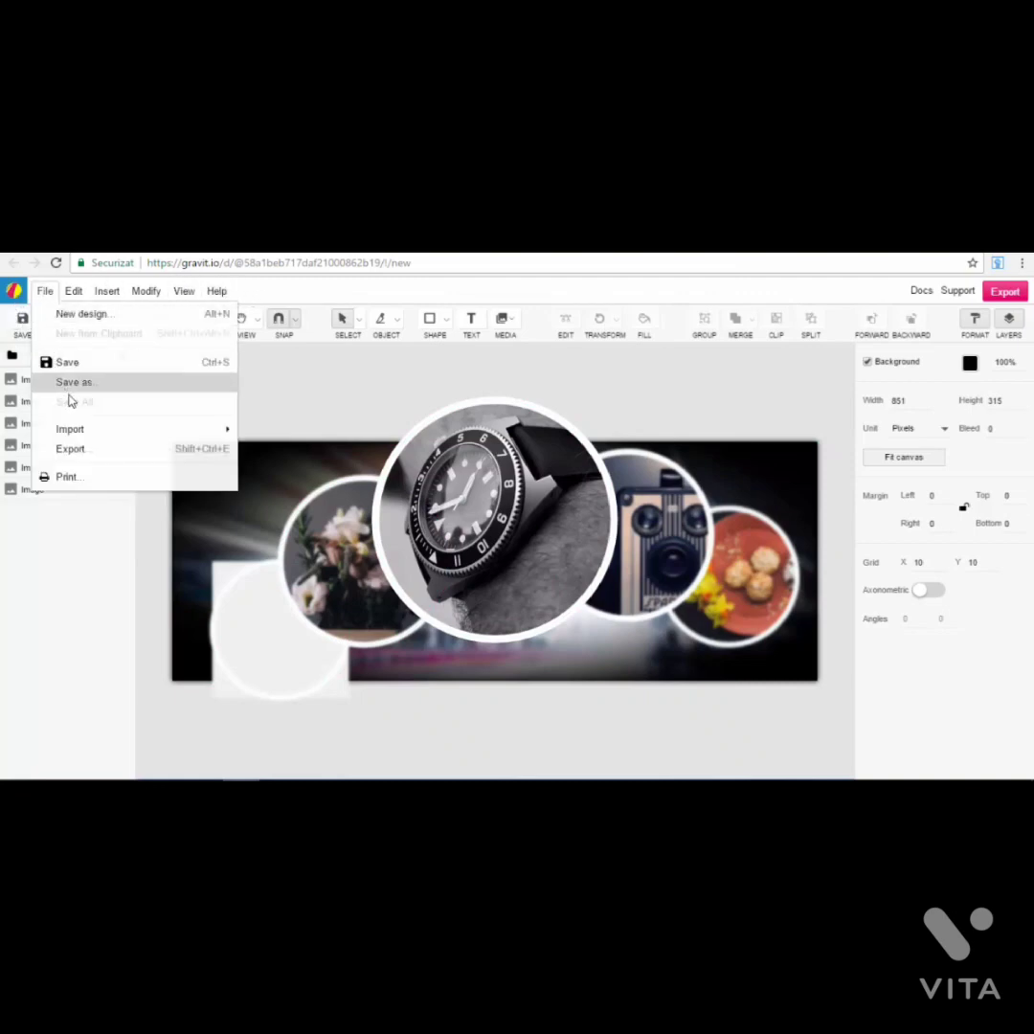
{"action": "mouse_move", "coordinate": [68, 294]}
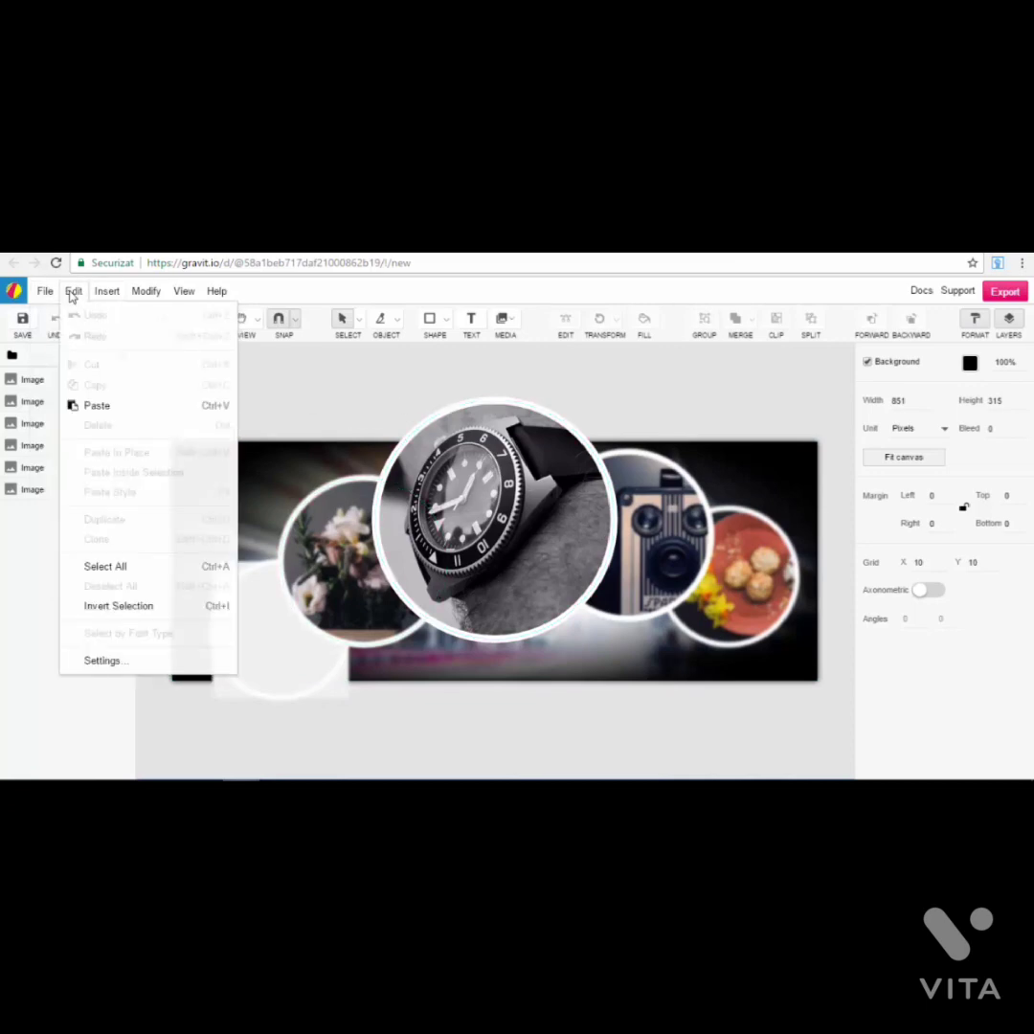
{"action": "mouse_move", "coordinate": [108, 293]}
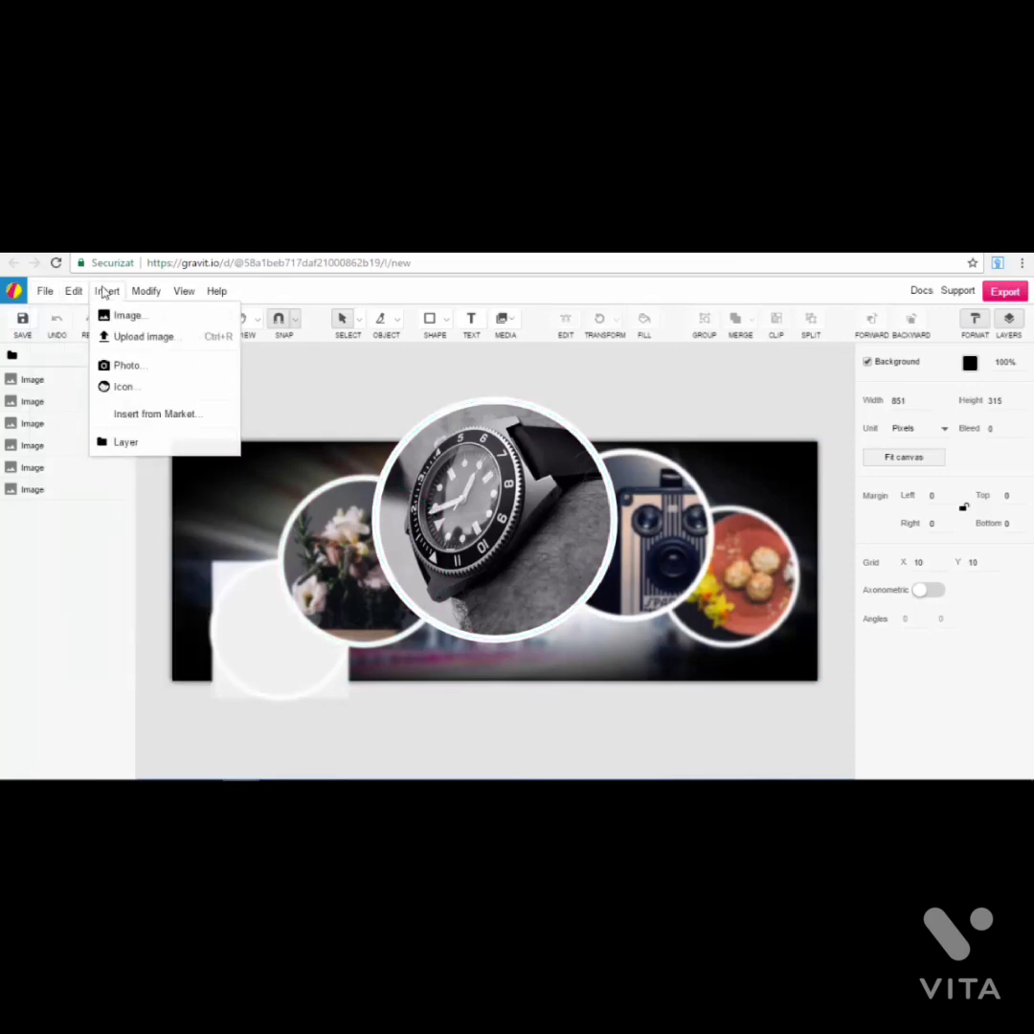
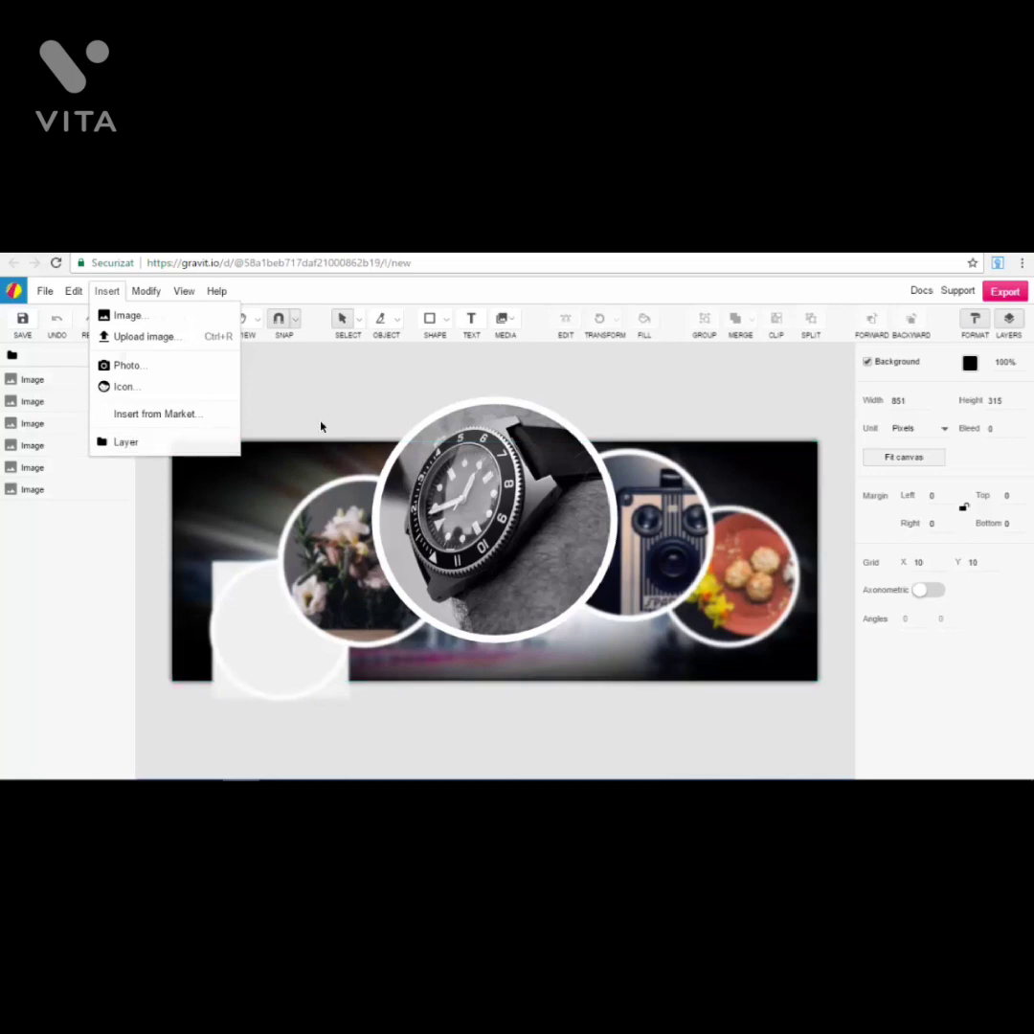
Step: Clear the selection, then browse the Modify menu options without choosing anything
{"action": "left_click", "coordinate": [335, 395]}
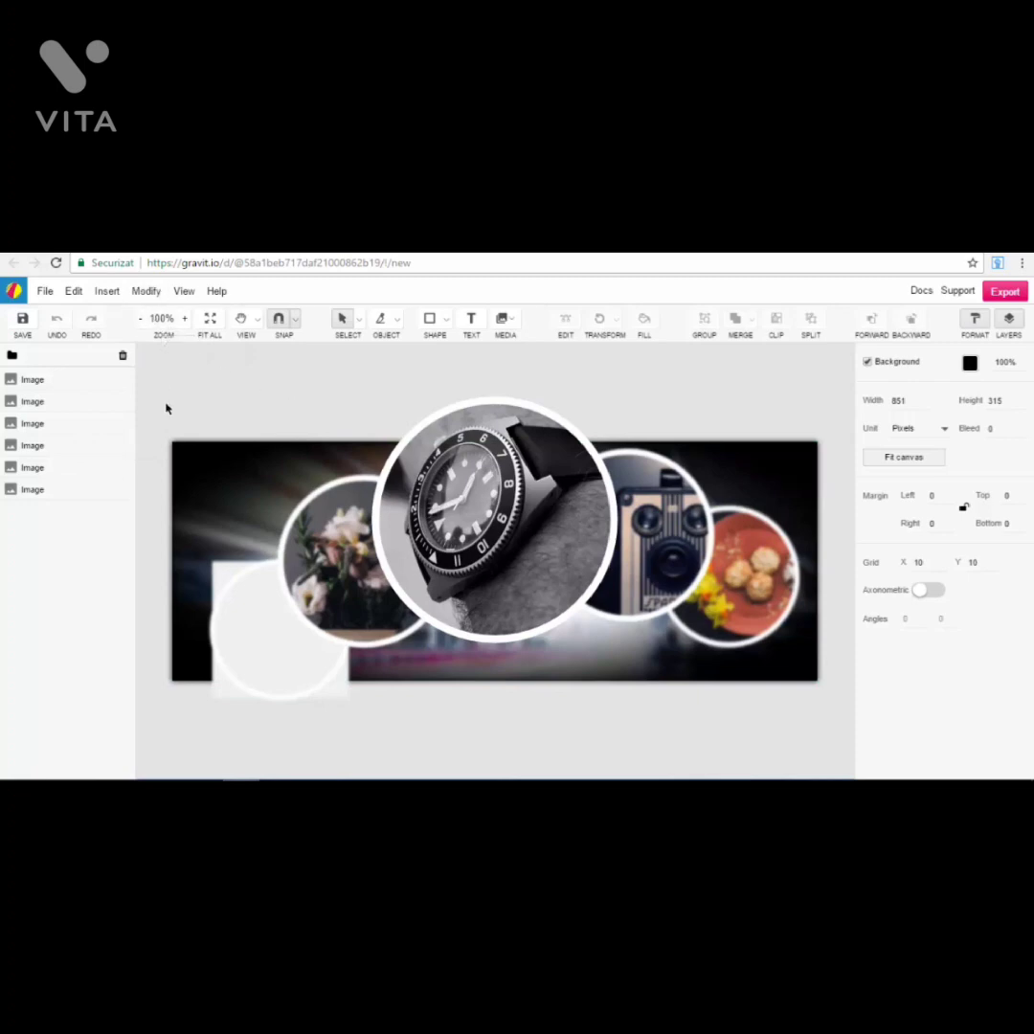
{"action": "left_click", "coordinate": [145, 292]}
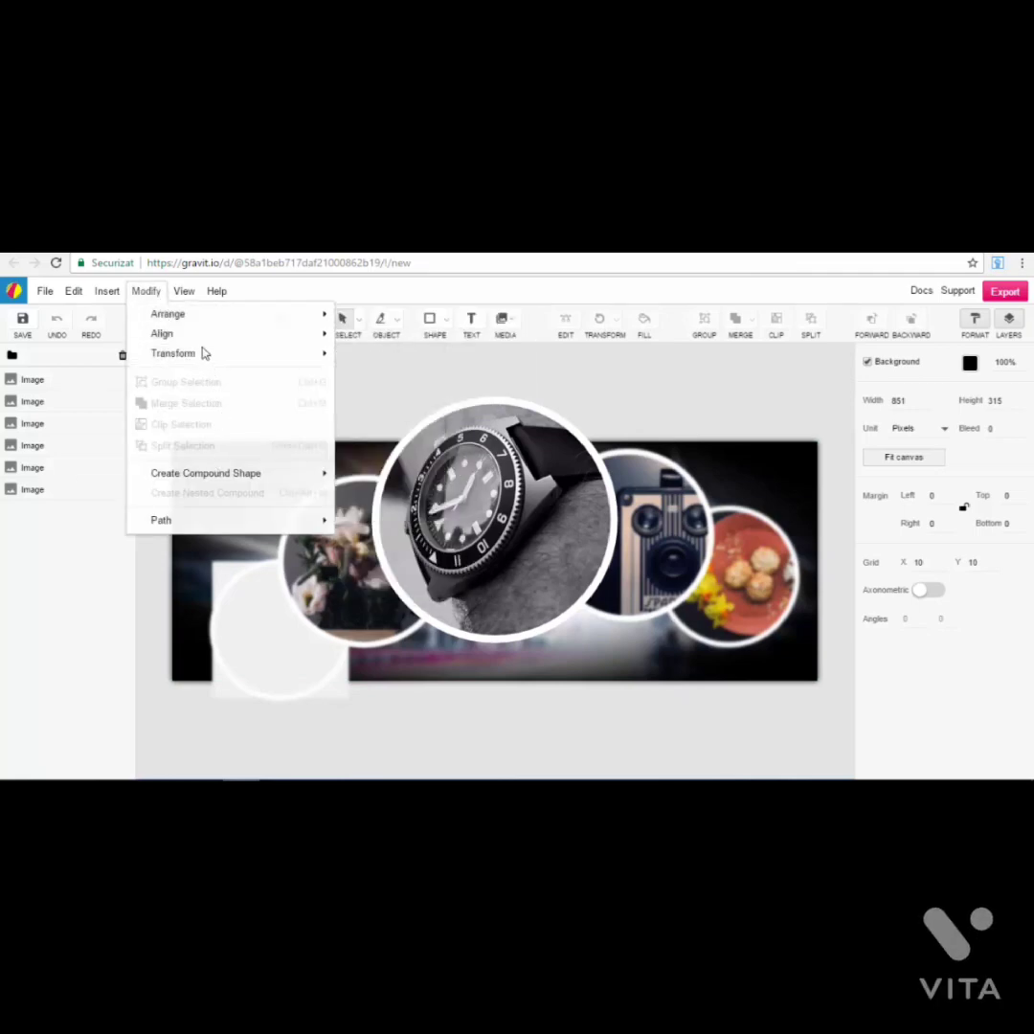
{"action": "mouse_move", "coordinate": [213, 335]}
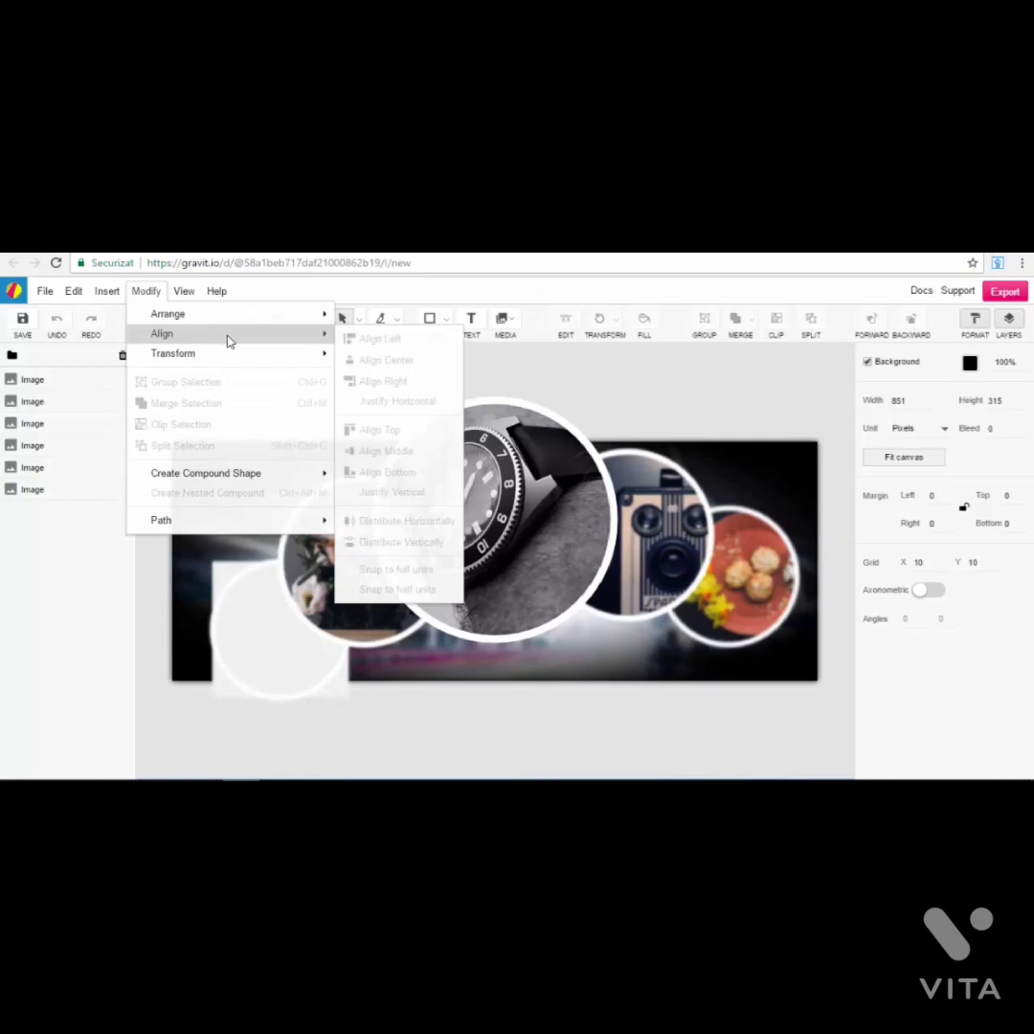
{"action": "mouse_move", "coordinate": [242, 361]}
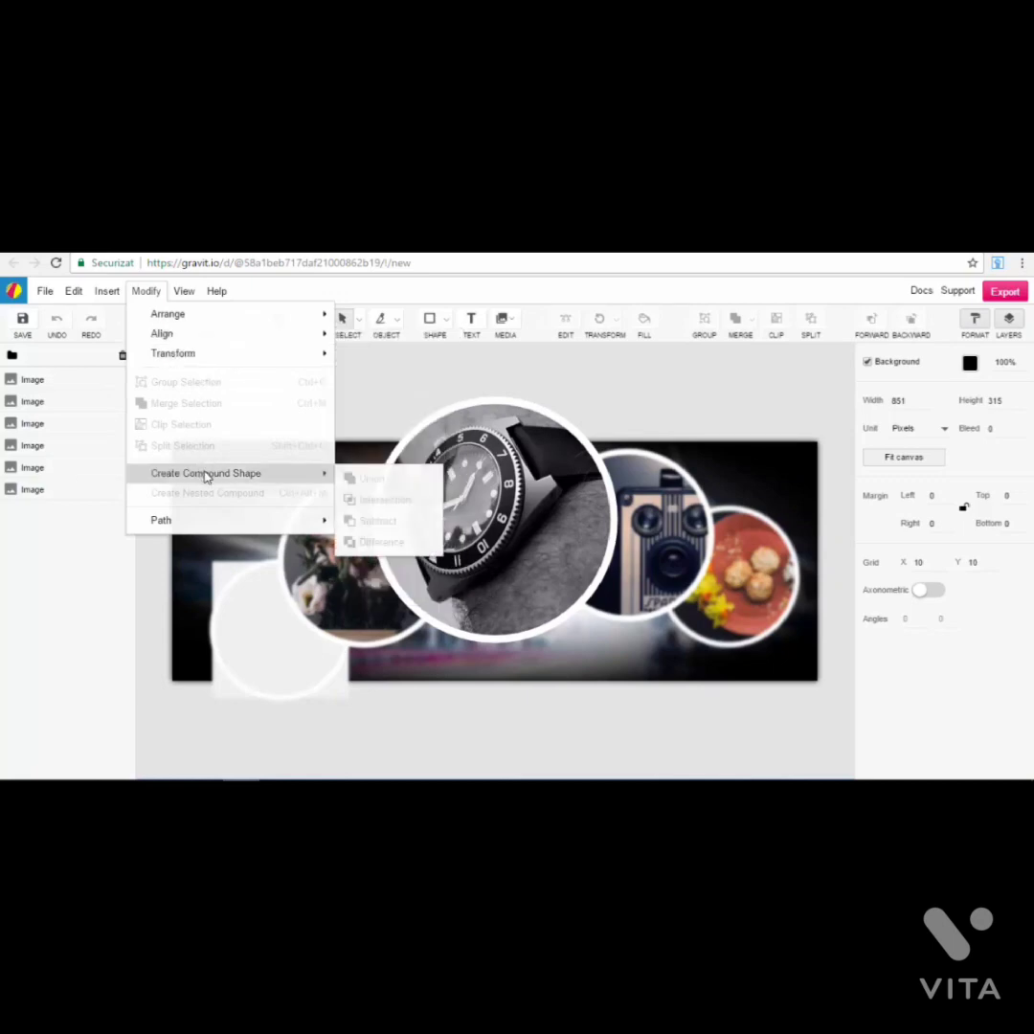
{"action": "left_click", "coordinate": [375, 397]}
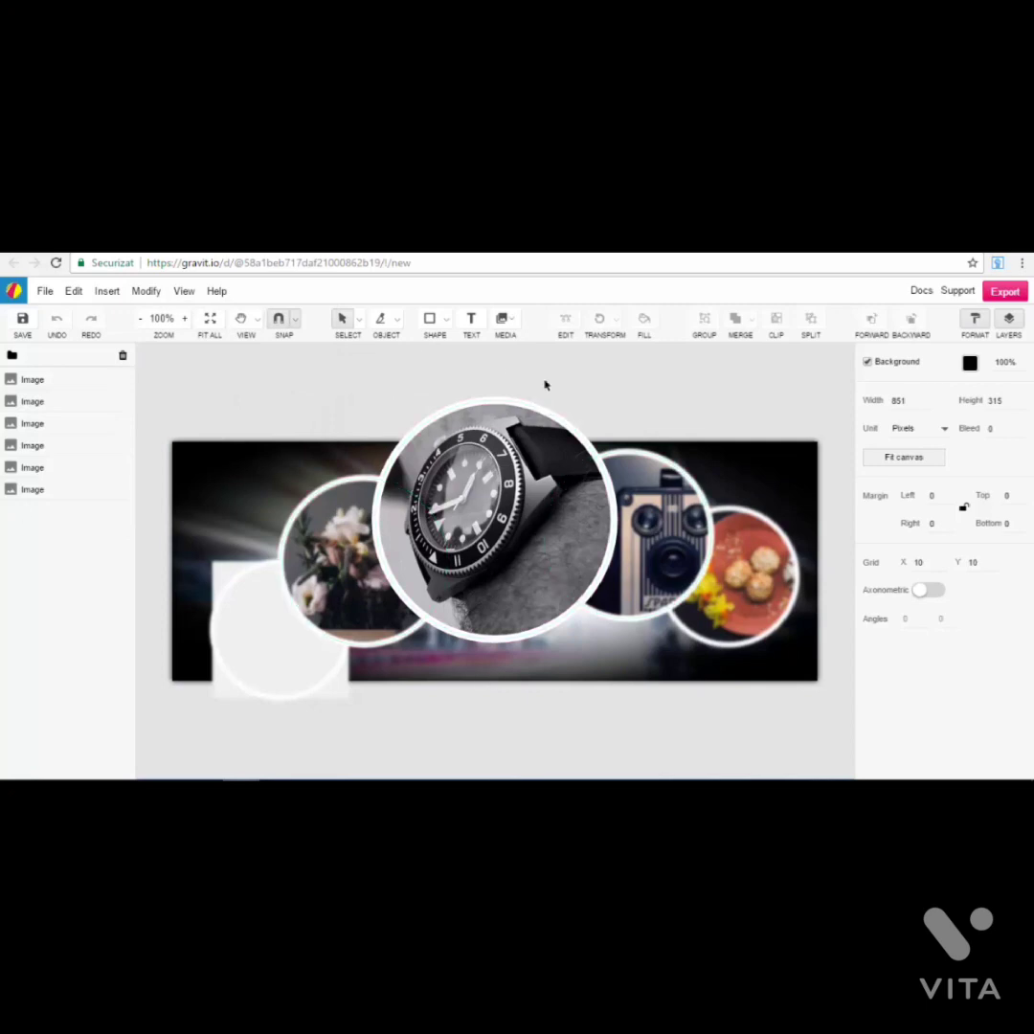
Step: Select each photo circle in turn, ending on the flower circle
{"action": "mouse_move", "coordinate": [347, 581]}
{"action": "left_mouse_down"}
{"action": "mouse_move", "coordinate": [304, 553]}
{"action": "mouse_move", "coordinate": [374, 639]}
{"action": "mouse_move", "coordinate": [362, 576]}
{"action": "left_mouse_up"}
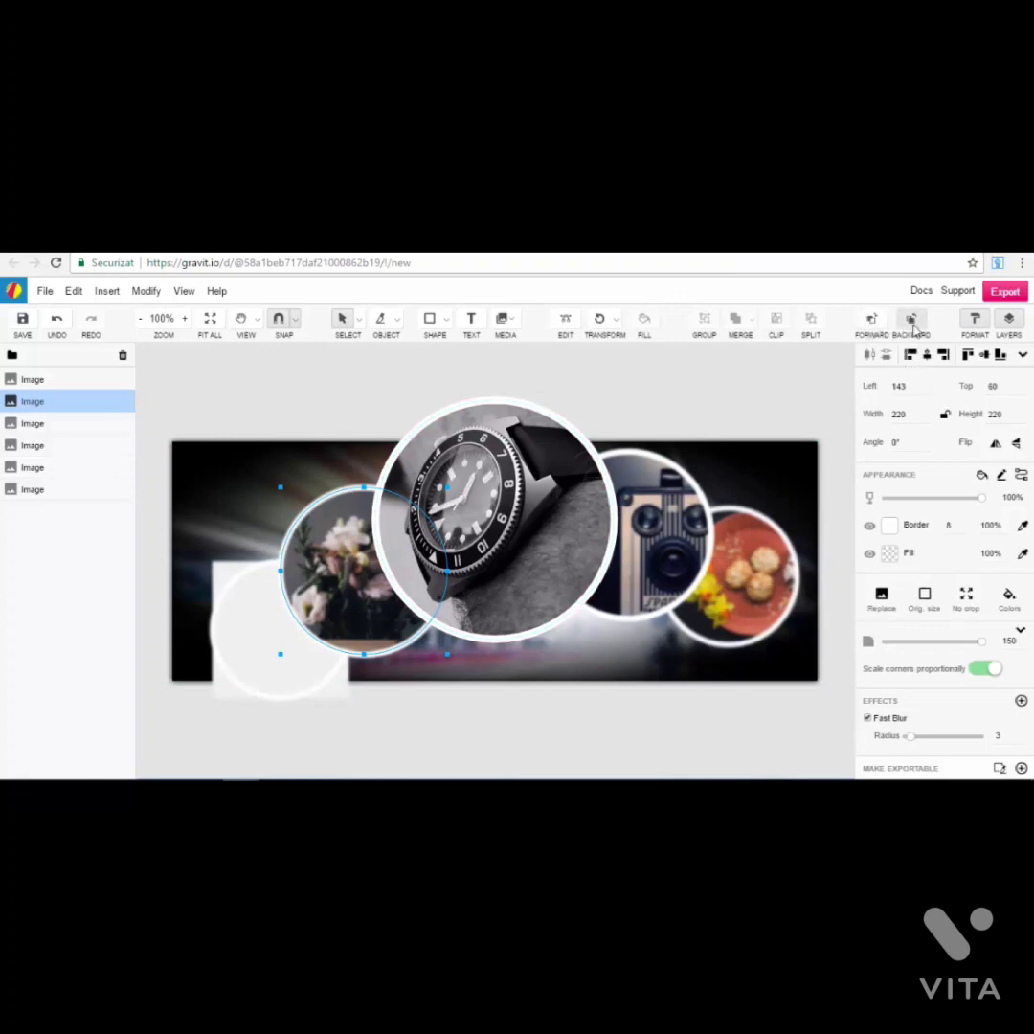
{"action": "left_click", "coordinate": [497, 517]}
{"action": "left_click", "coordinate": [661, 536]}
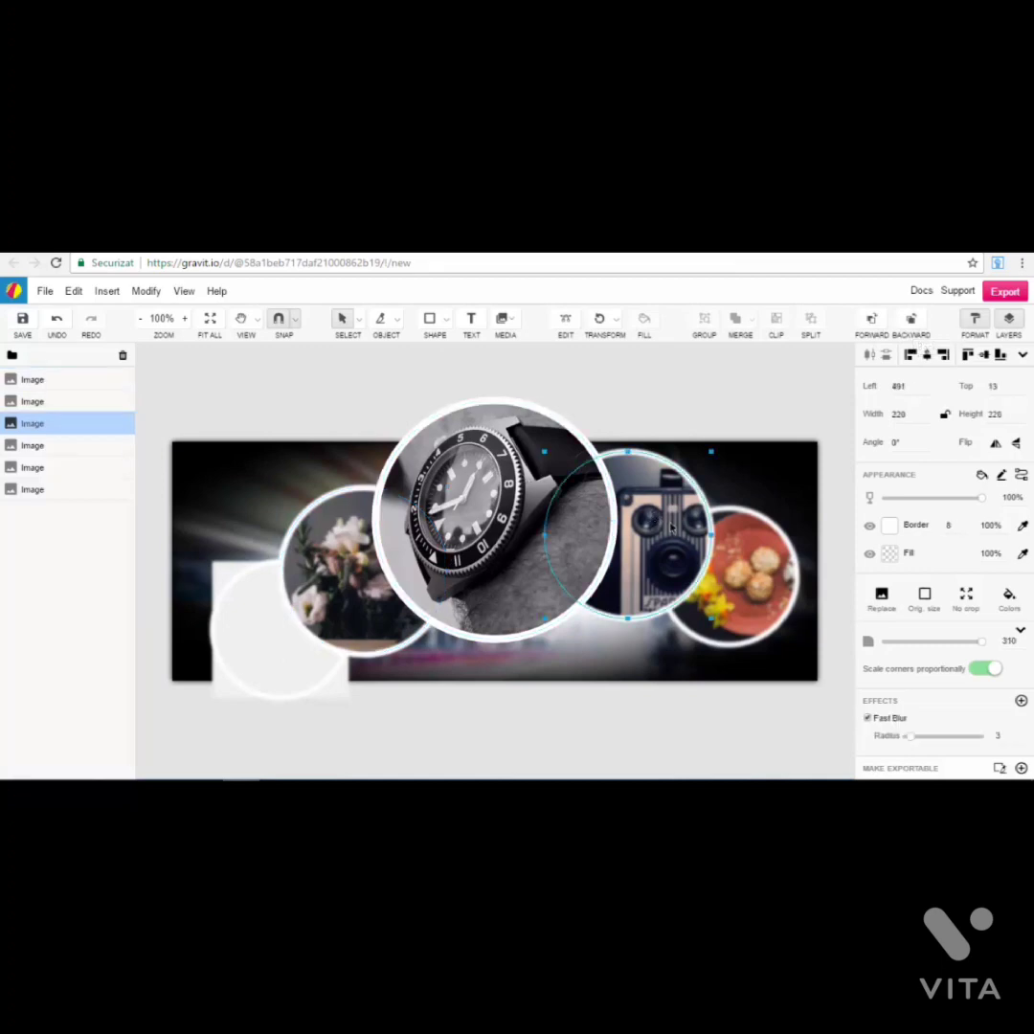
{"action": "left_click", "coordinate": [744, 572]}
{"action": "left_click", "coordinate": [105, 401]}
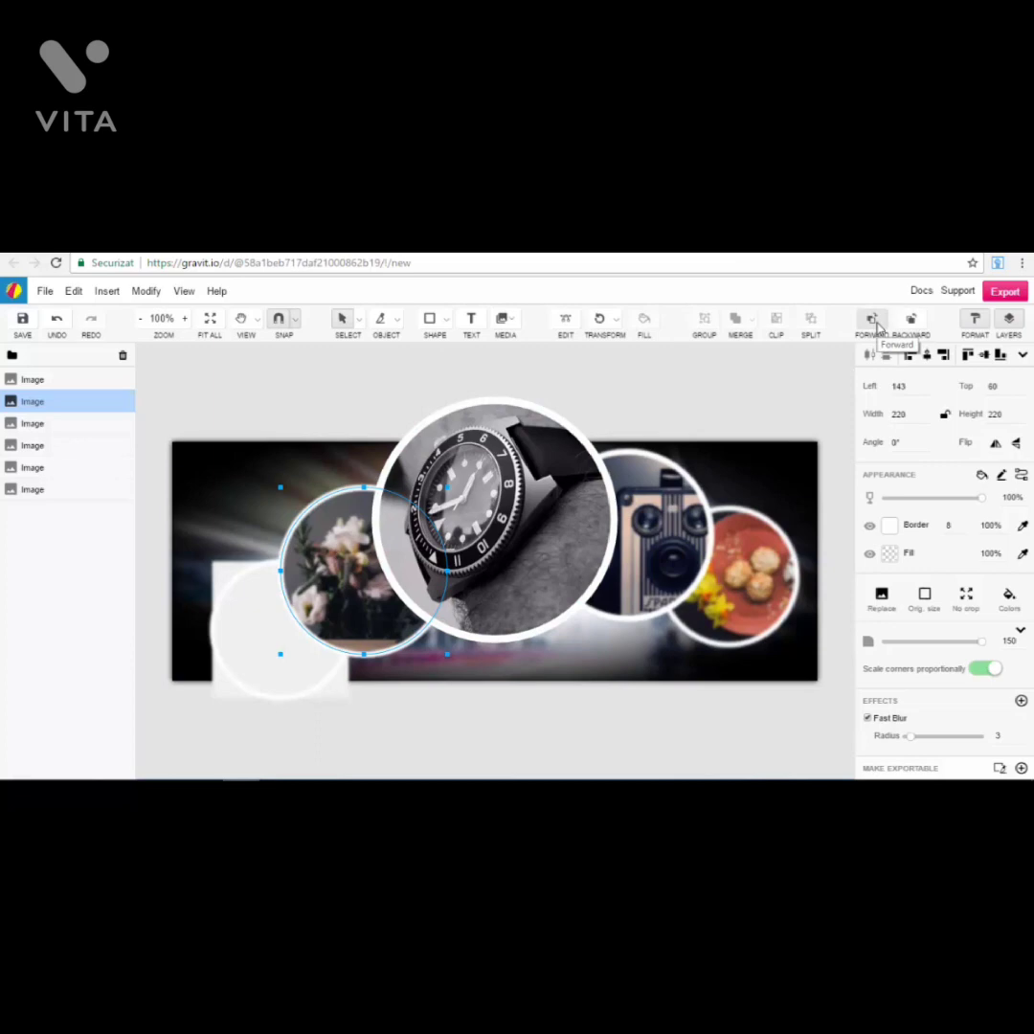
Step: Test bringing forward and sending back the flower and watch circles, restoring their order
{"action": "left_click", "coordinate": [873, 321]}
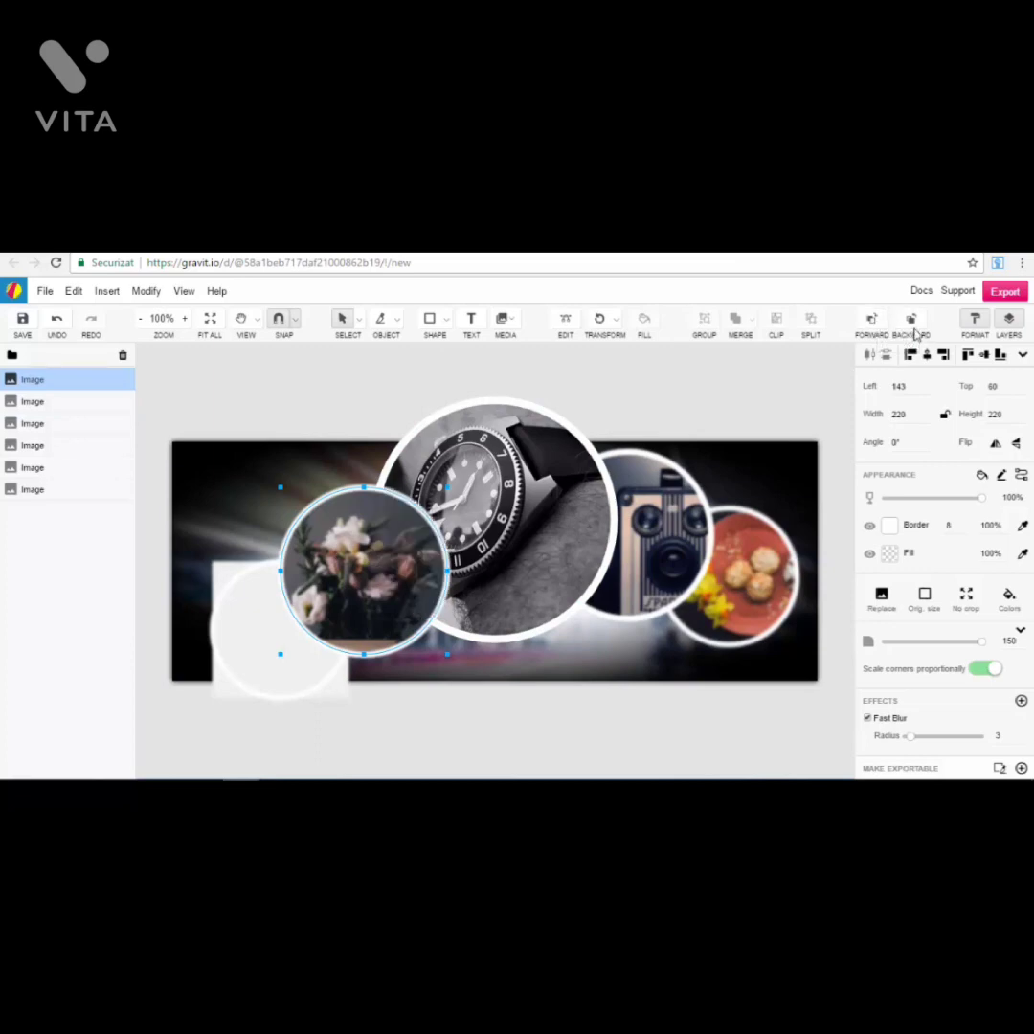
{"action": "left_click", "coordinate": [912, 325]}
{"action": "left_click", "coordinate": [479, 419]}
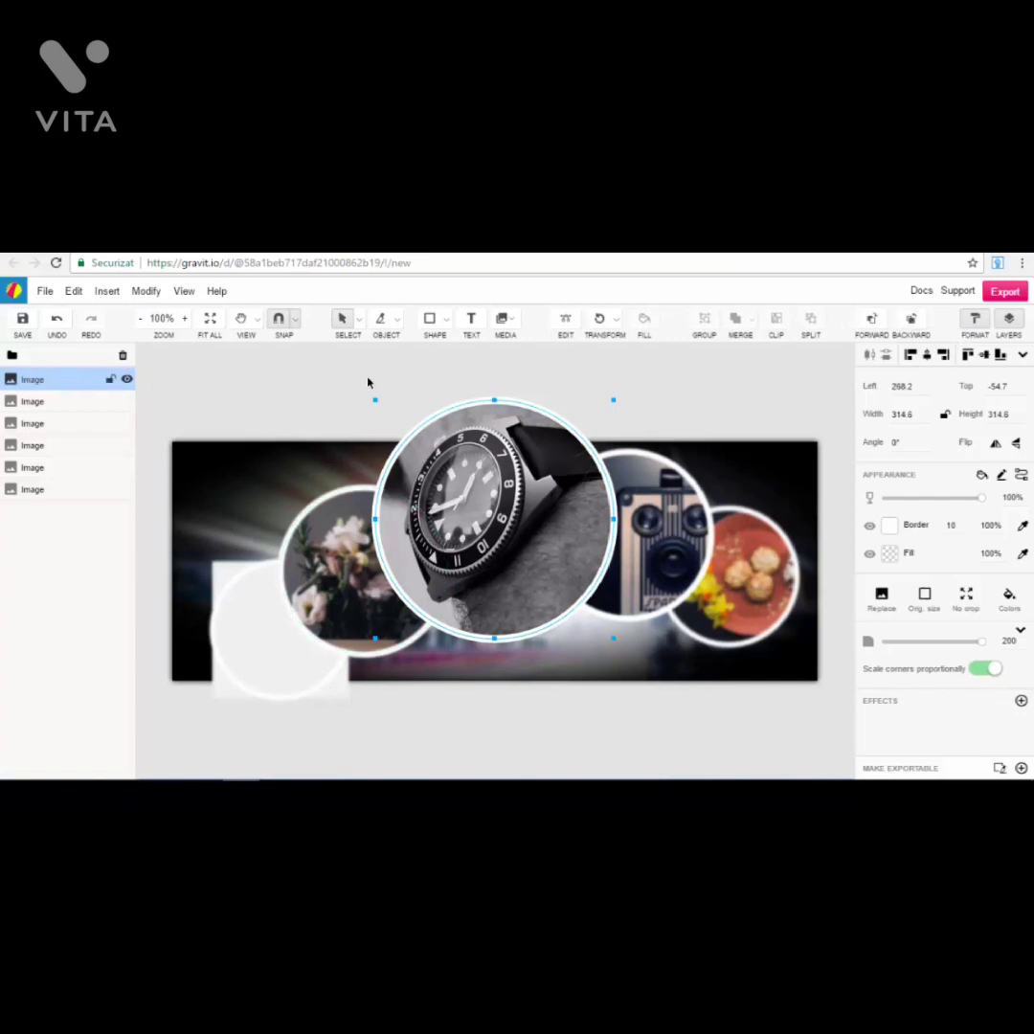
{"action": "left_click", "coordinate": [900, 325]}
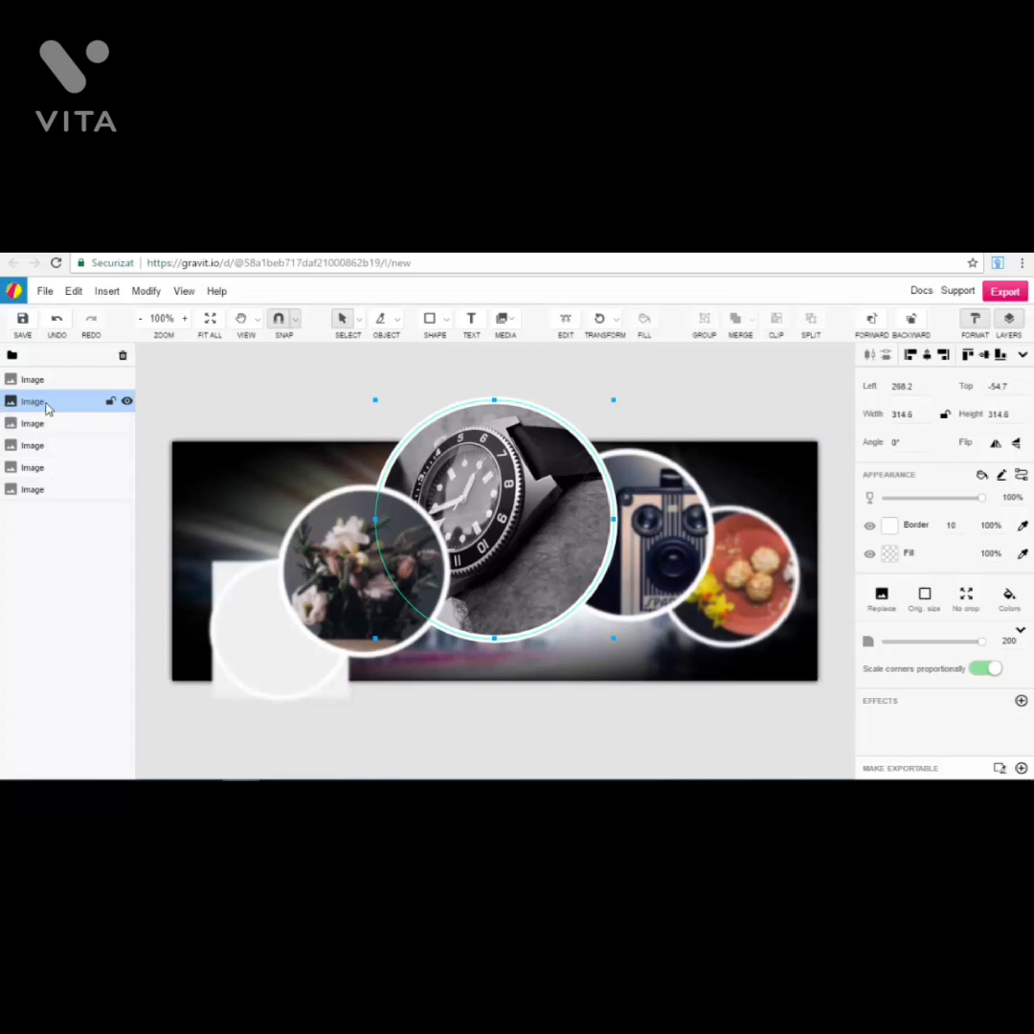
{"action": "left_click", "coordinate": [871, 321]}
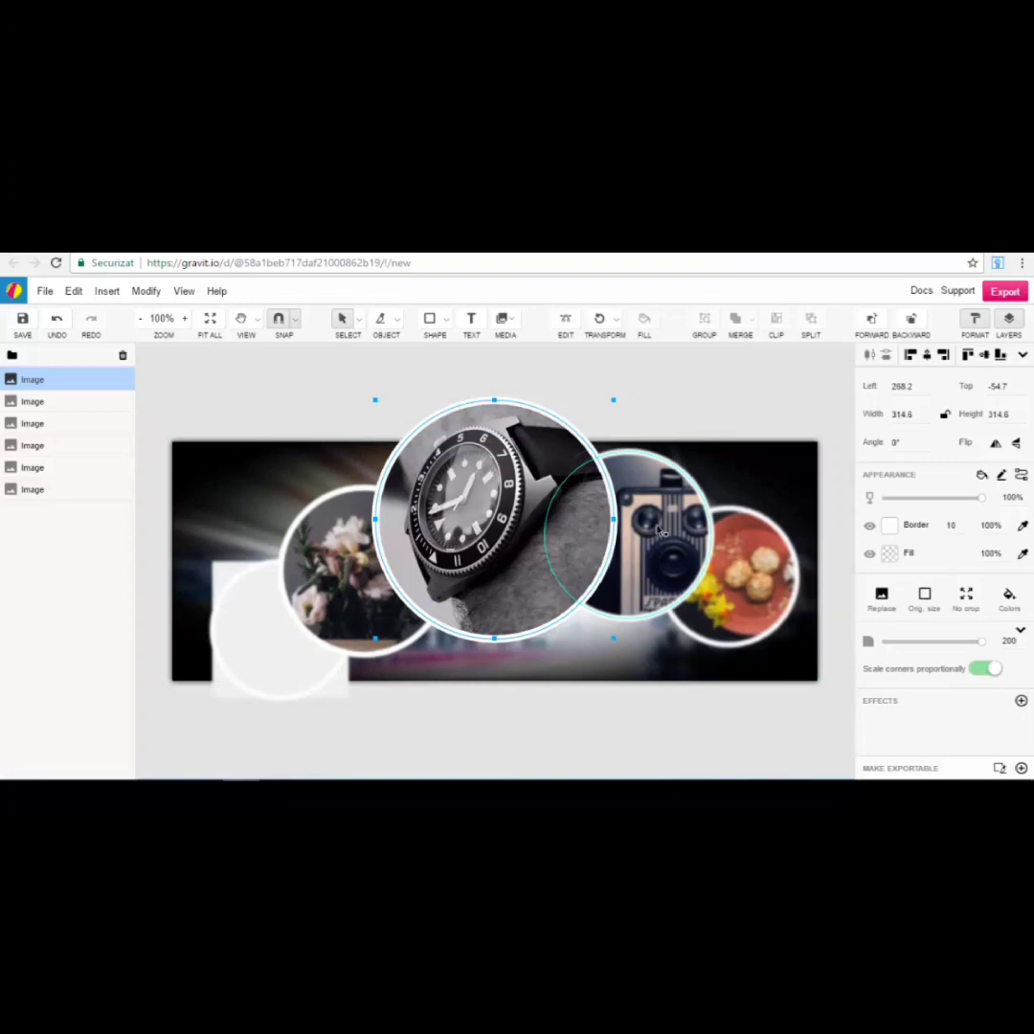
Step: Move the flower layer to the top of the Layers list, undoing the accidental nesting
{"action": "left_click", "coordinate": [42, 572]}
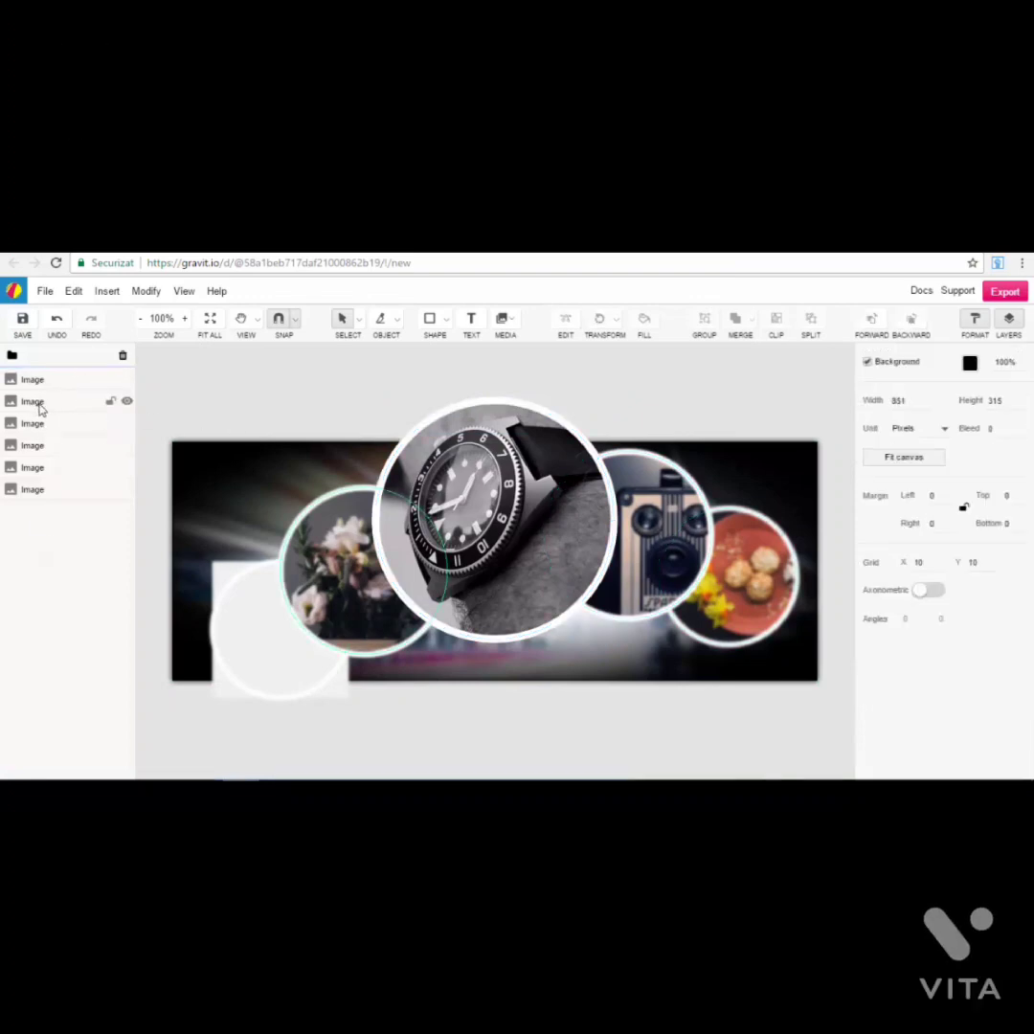
{"action": "left_click", "coordinate": [54, 409]}
{"action": "left_click_drag", "start_coordinate": [58, 406], "coordinate": [58, 383]}
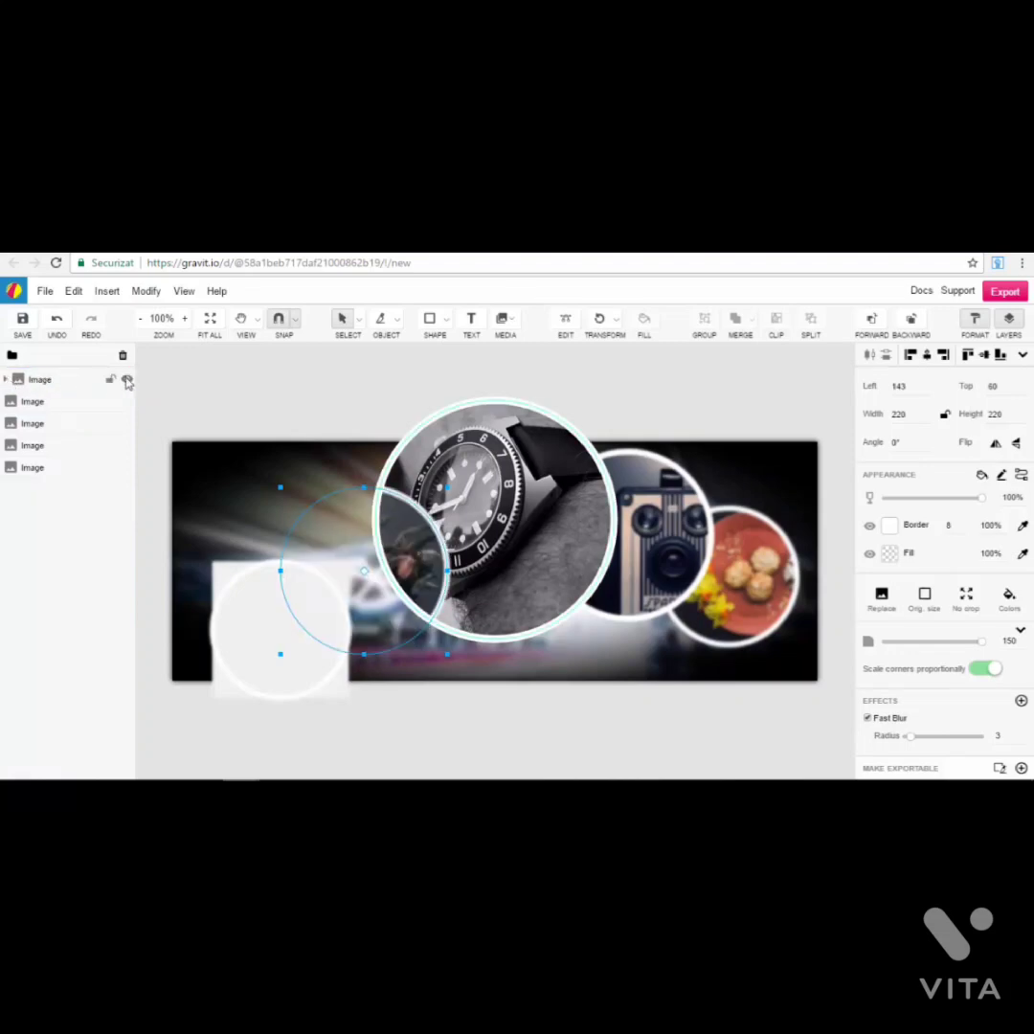
{"action": "left_click", "coordinate": [56, 321]}
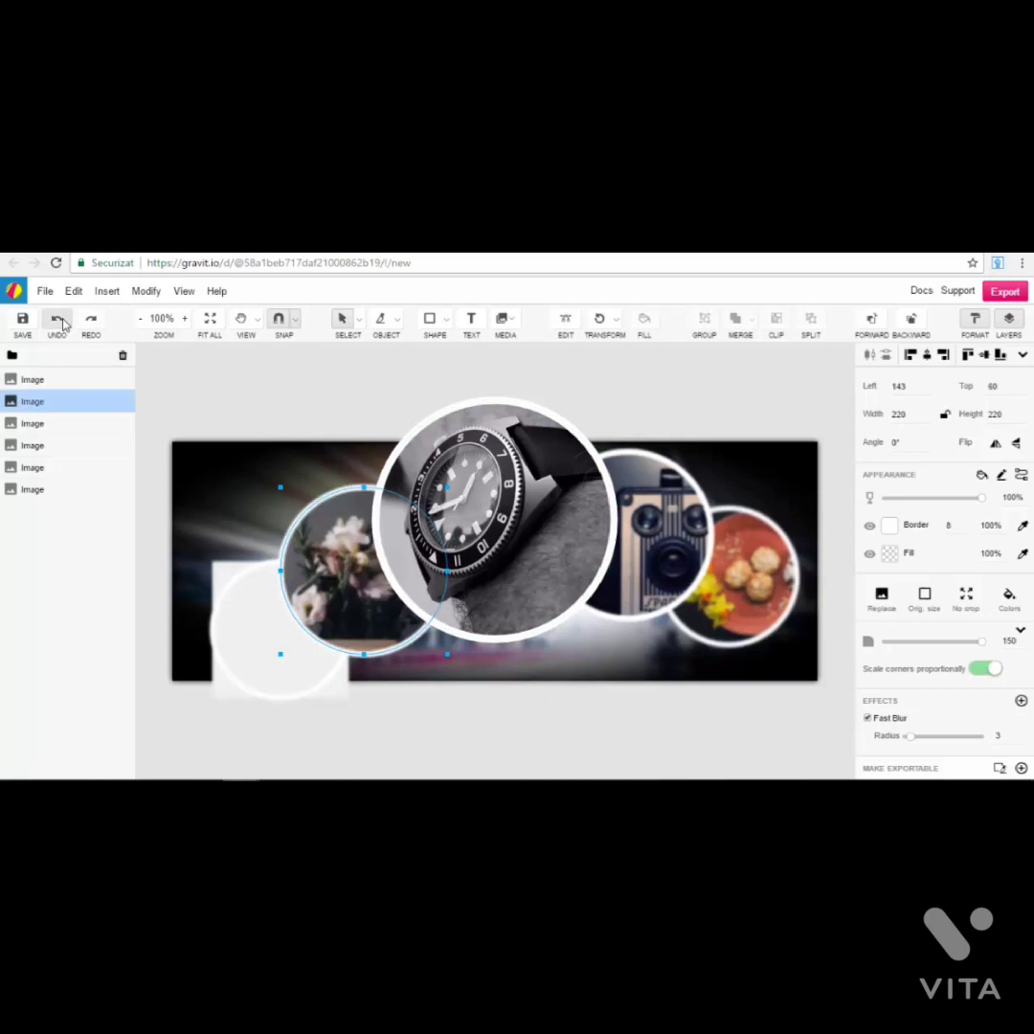
{"action": "left_click_drag", "start_coordinate": [69, 401], "coordinate": [79, 466]}
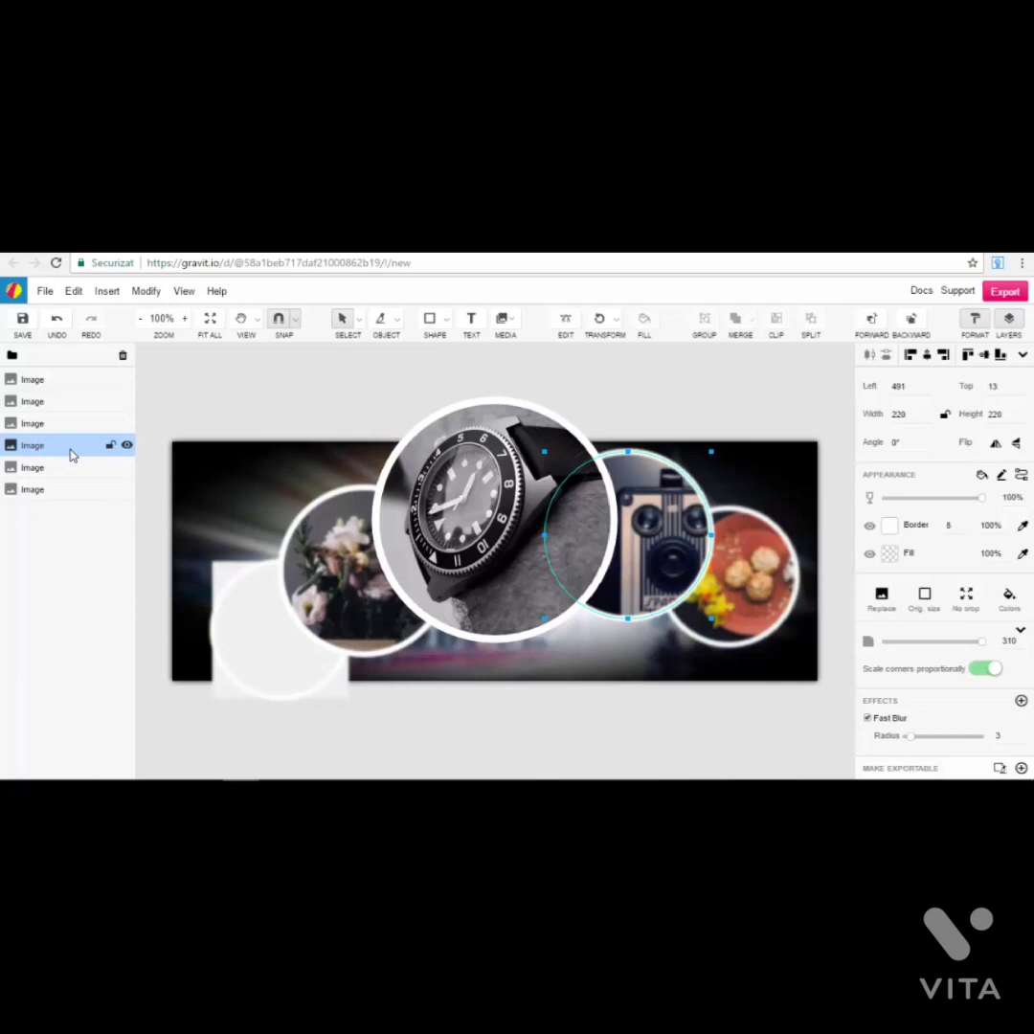
Step: Try moving the camera layer to the top, undo its nesting, and deselect it
{"action": "left_click_drag", "start_coordinate": [70, 447], "coordinate": [78, 385]}
{"action": "left_click", "coordinate": [5, 379]}
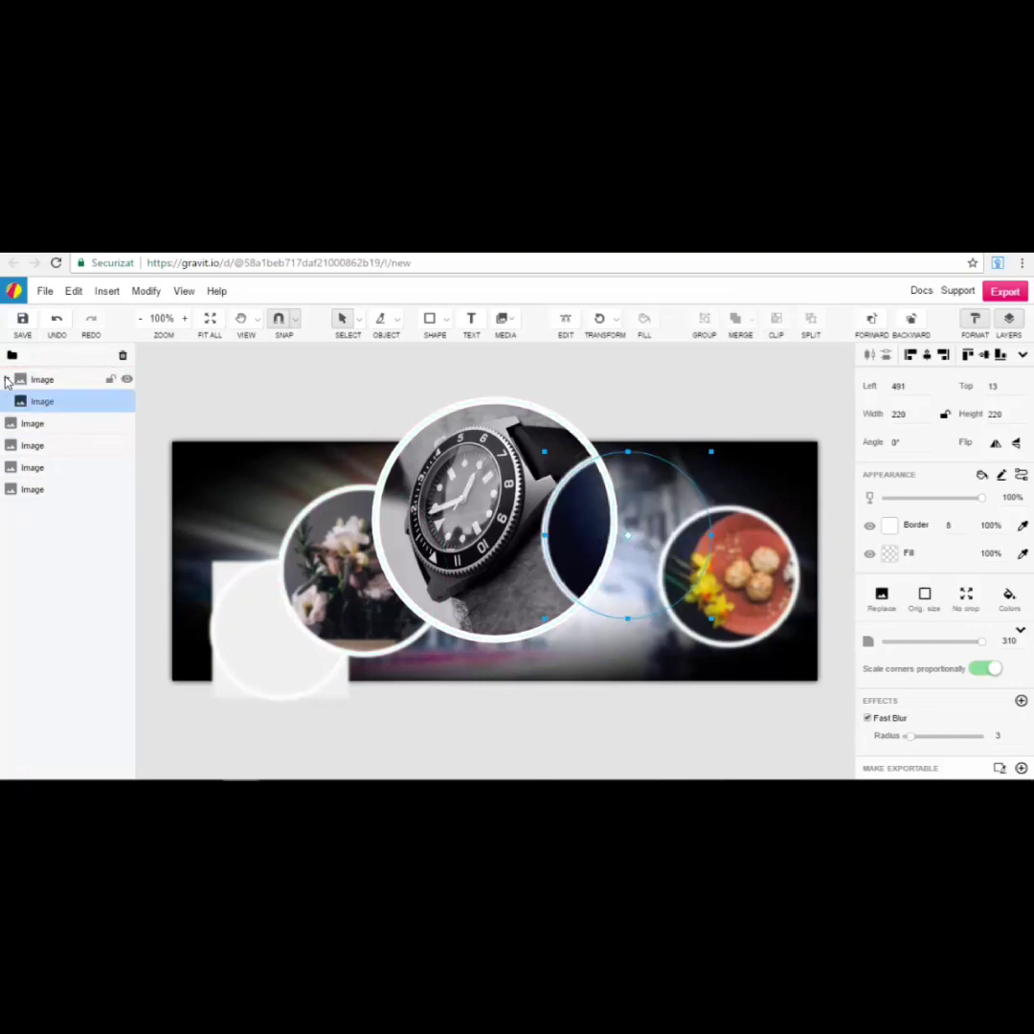
{"action": "left_click", "coordinate": [5, 379]}
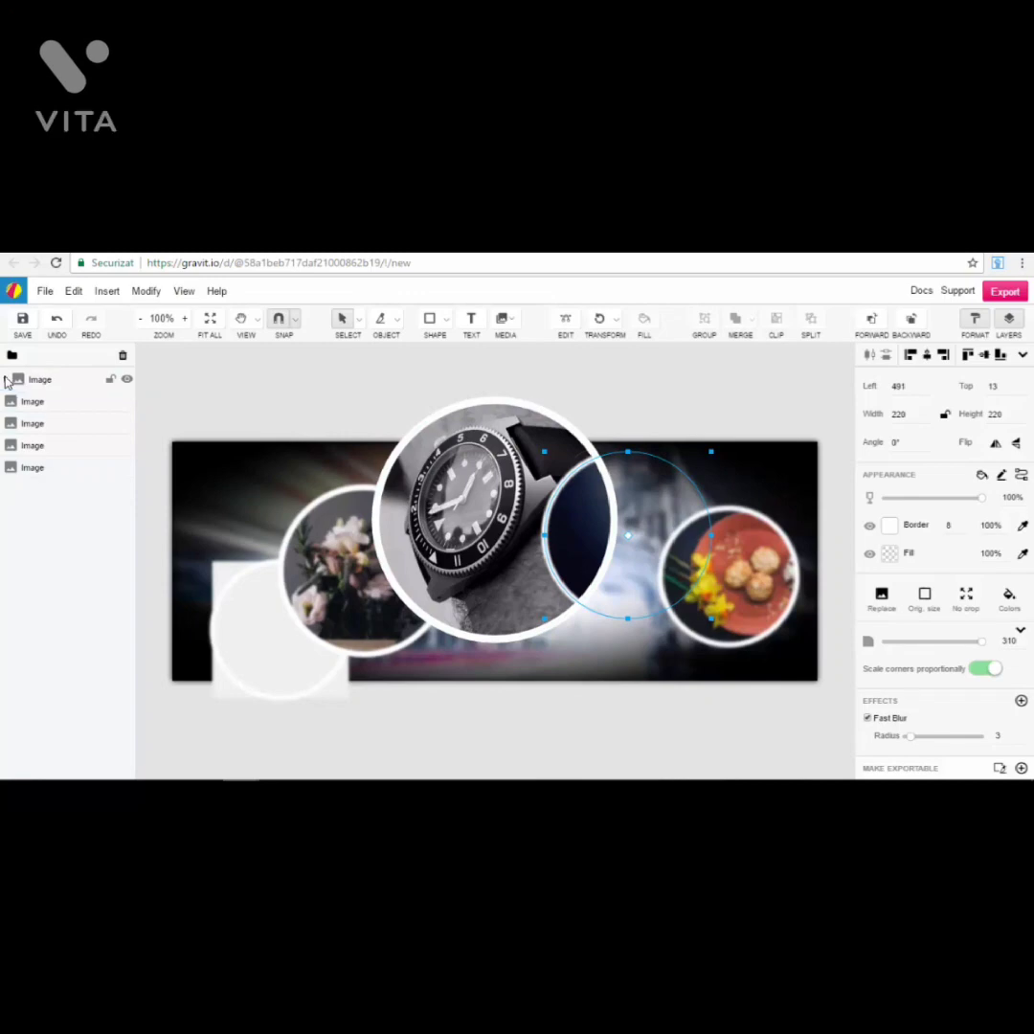
{"action": "left_click", "coordinate": [59, 322]}
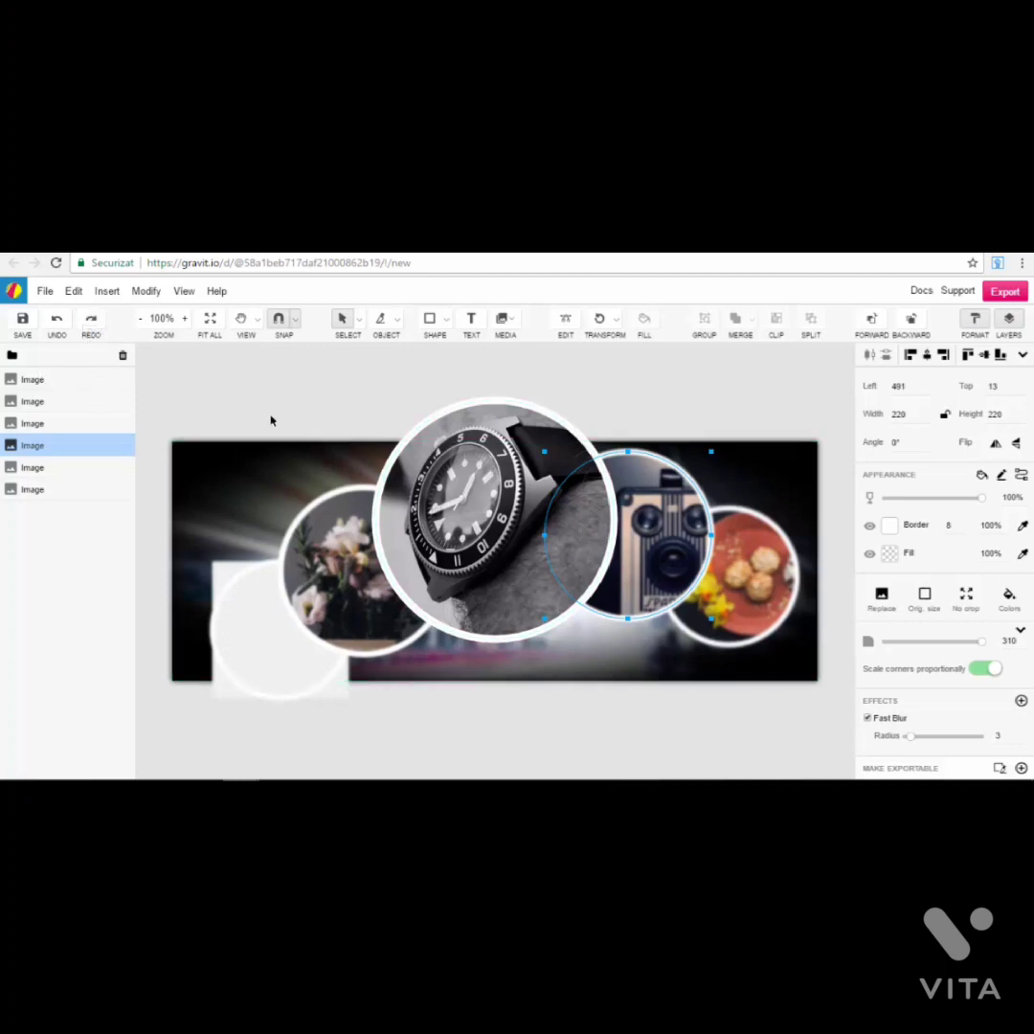
{"action": "left_click", "coordinate": [56, 319]}
{"action": "left_click", "coordinate": [364, 387]}
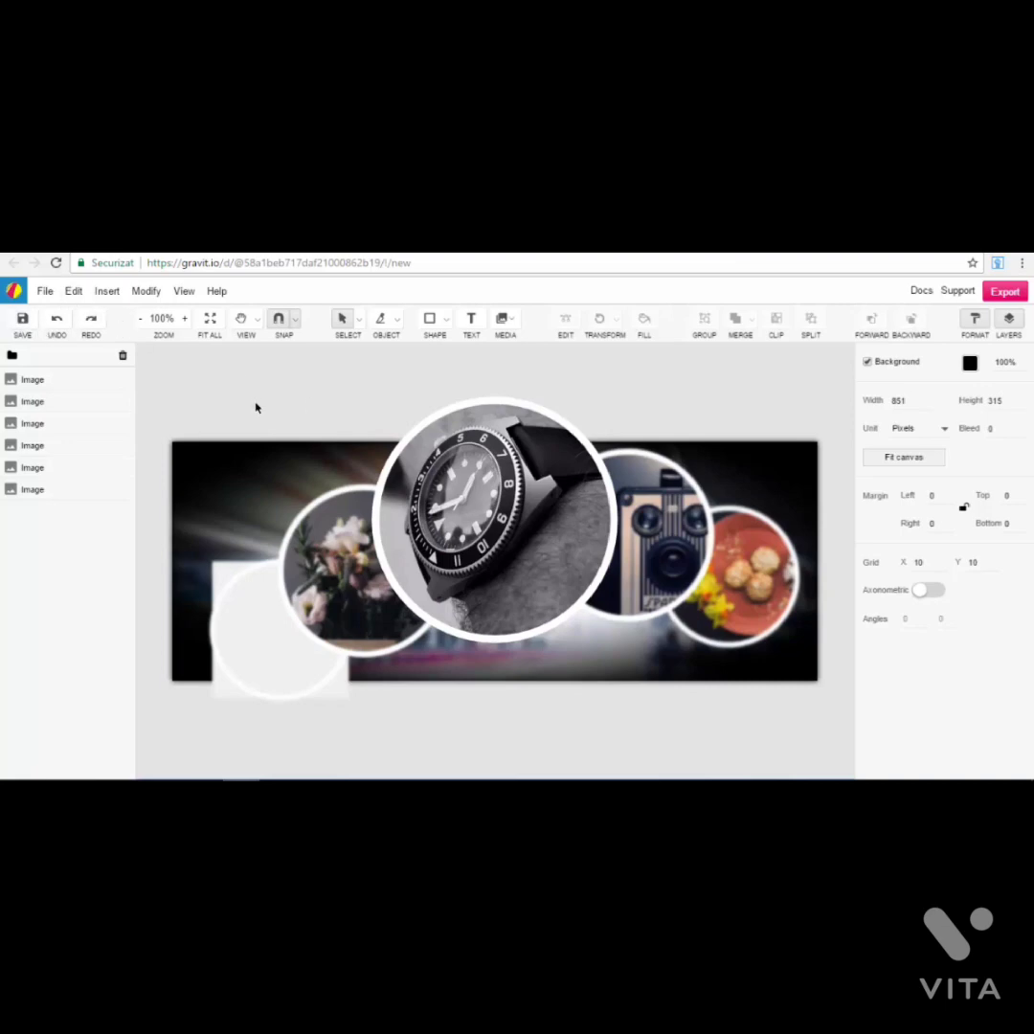
Step: Browse the View and Help menus, scroll the canvas, then open the Insert menu
{"action": "left_click", "coordinate": [183, 292]}
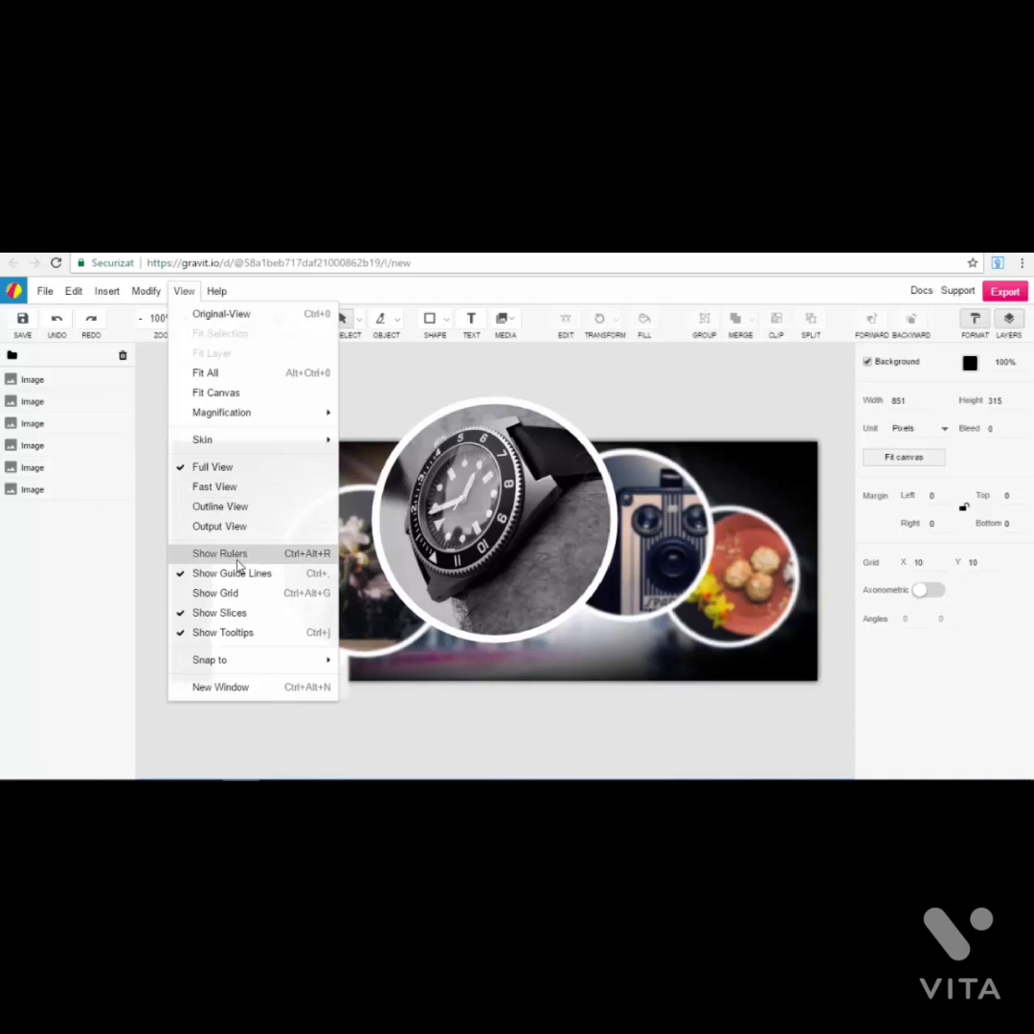
{"action": "left_click", "coordinate": [216, 293]}
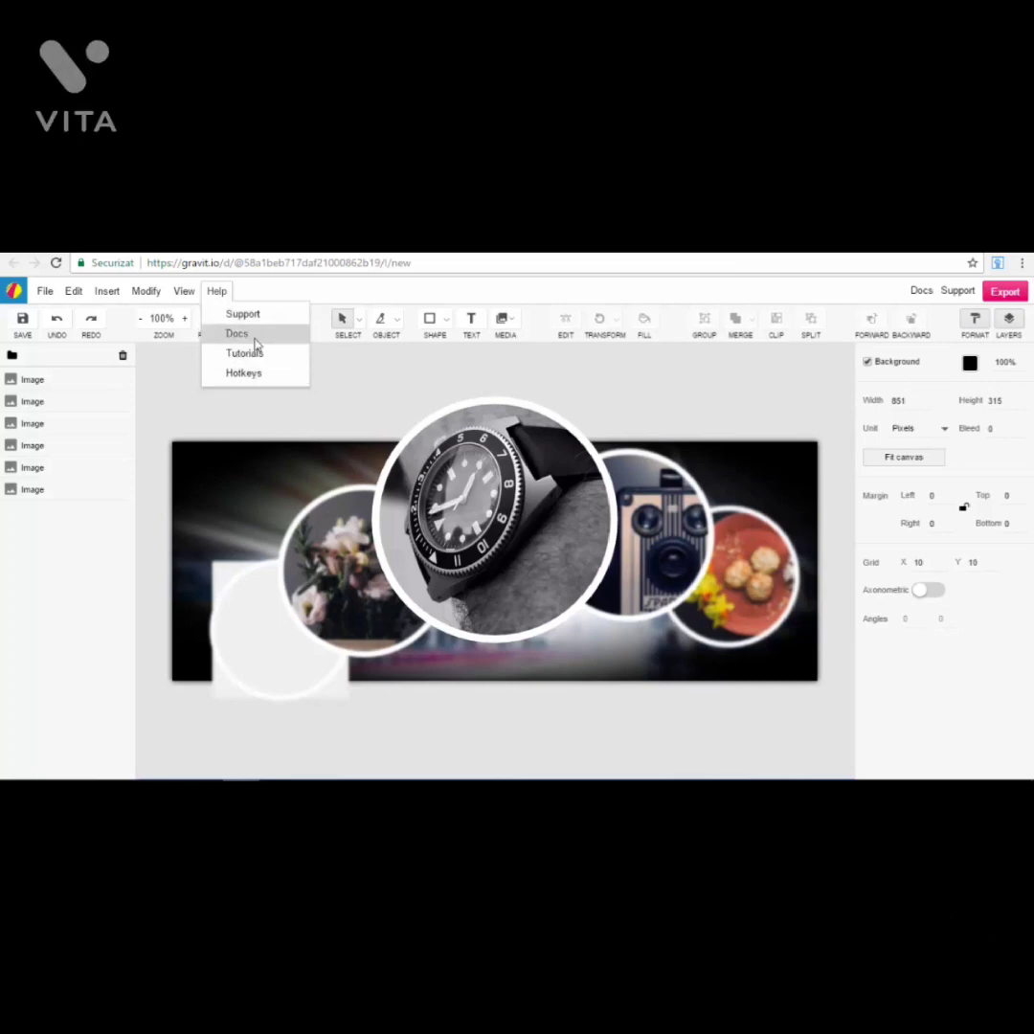
{"action": "left_click", "coordinate": [431, 377]}
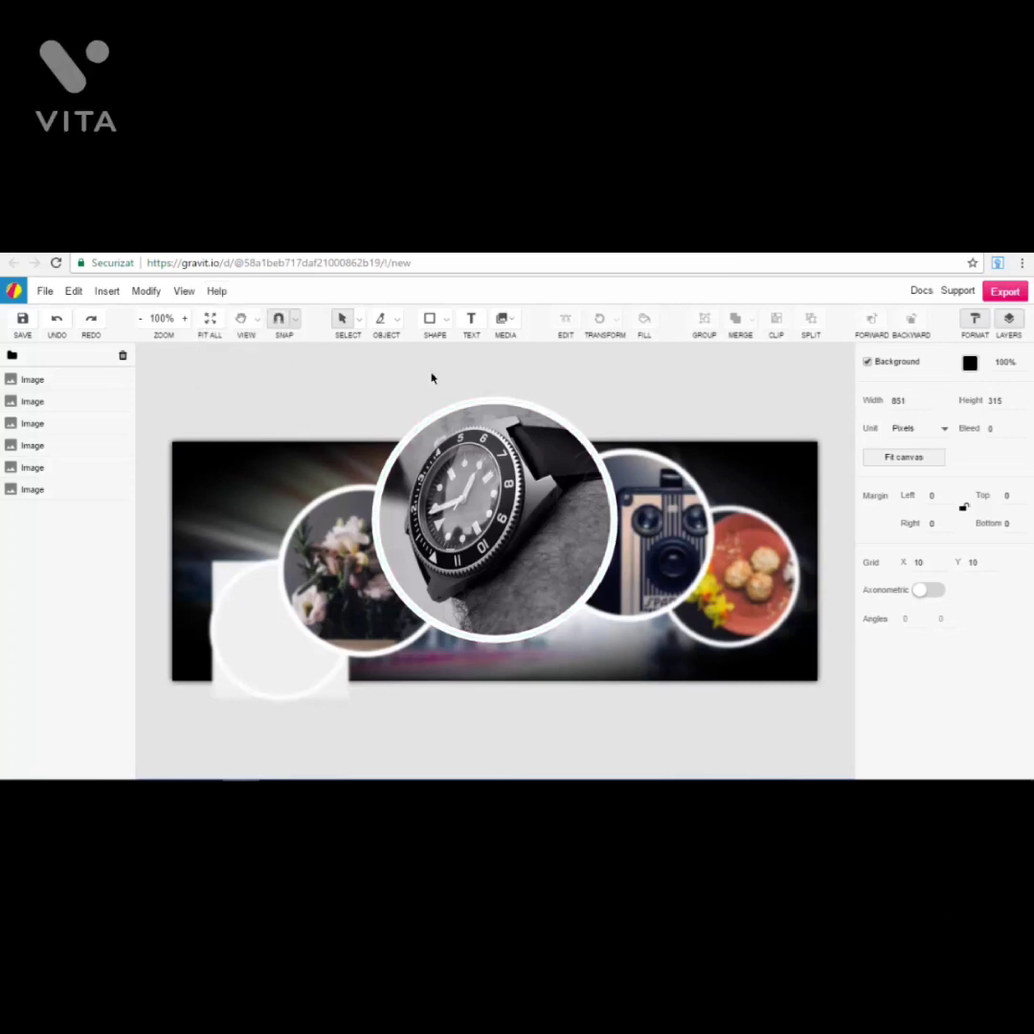
{"action": "scroll", "coordinate": [432, 378], "scroll_direction": "up", "scroll_amount": 4}
{"action": "scroll", "coordinate": [432, 396], "scroll_direction": "down", "scroll_amount": 6}
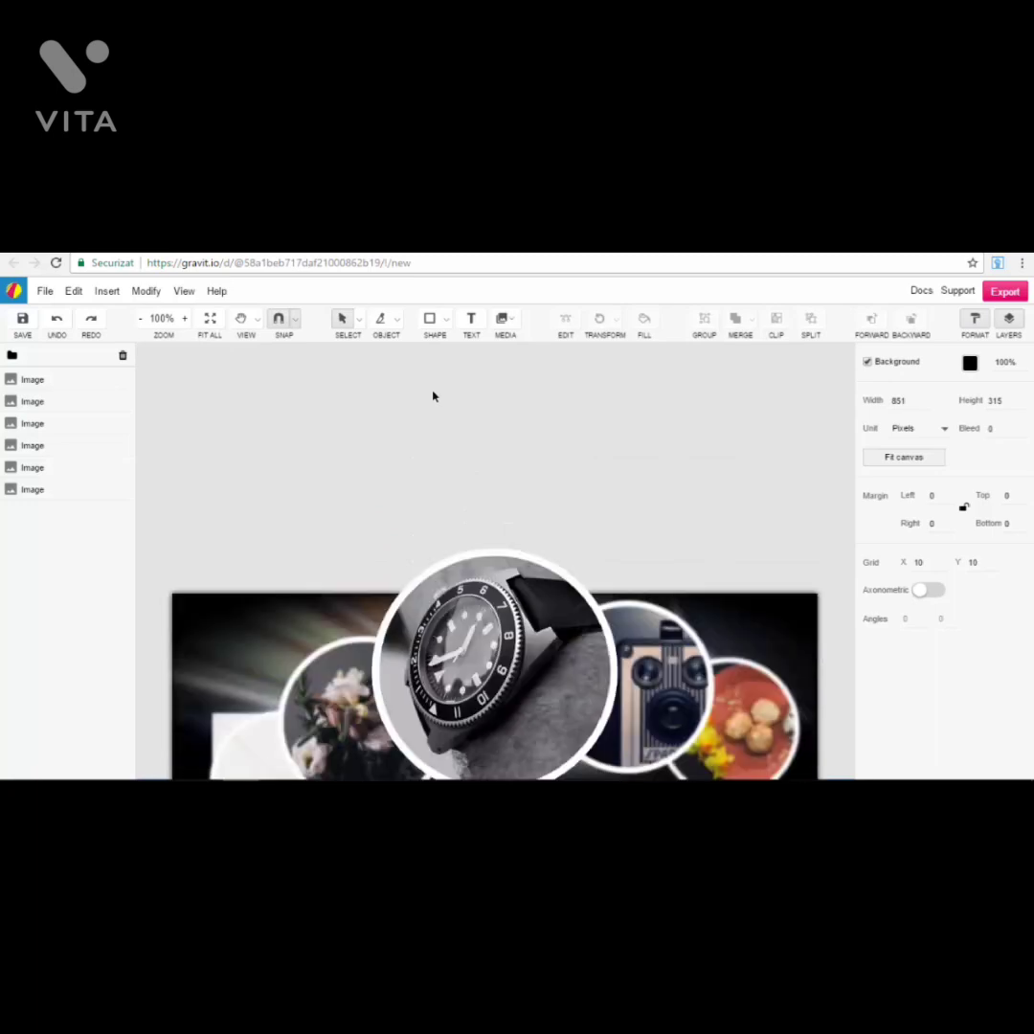
{"action": "scroll", "coordinate": [425, 392], "scroll_direction": "up", "scroll_amount": 4}
{"action": "scroll", "coordinate": [438, 422], "scroll_direction": "up", "scroll_amount": 2}
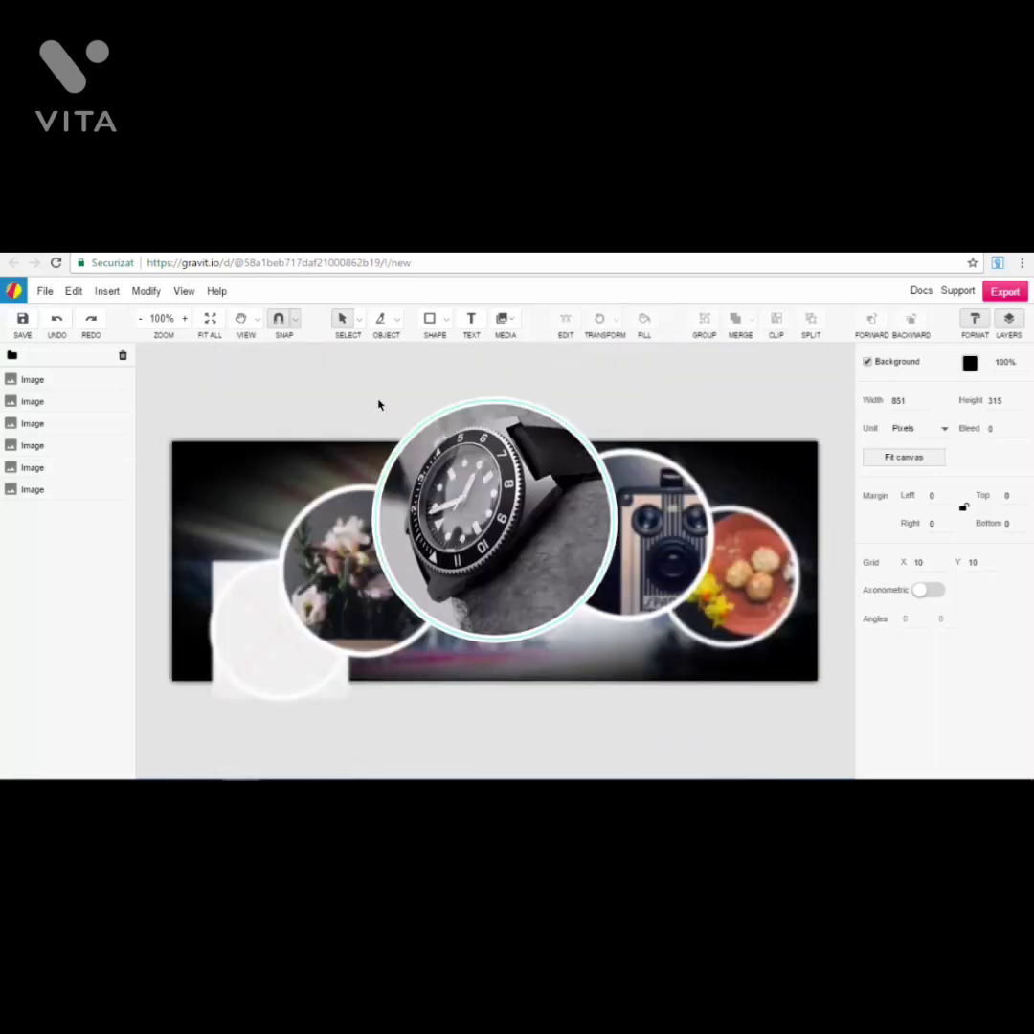
{"action": "left_click", "coordinate": [106, 291]}
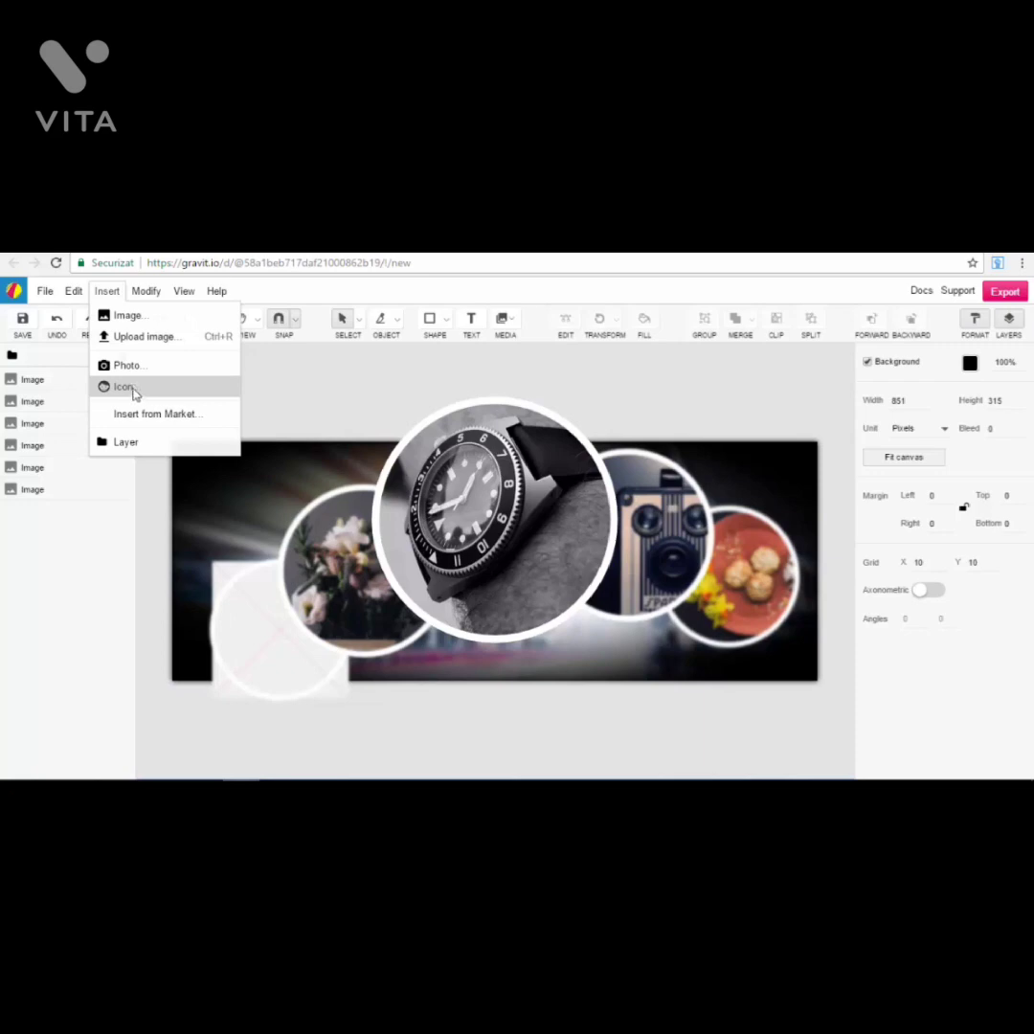
Step: Scroll the icon library and insert the piggy-bank-with-lightbulb Idea Bank icon over the watch circle
{"action": "left_click", "coordinate": [106, 291]}
{"action": "left_click", "coordinate": [107, 291]}
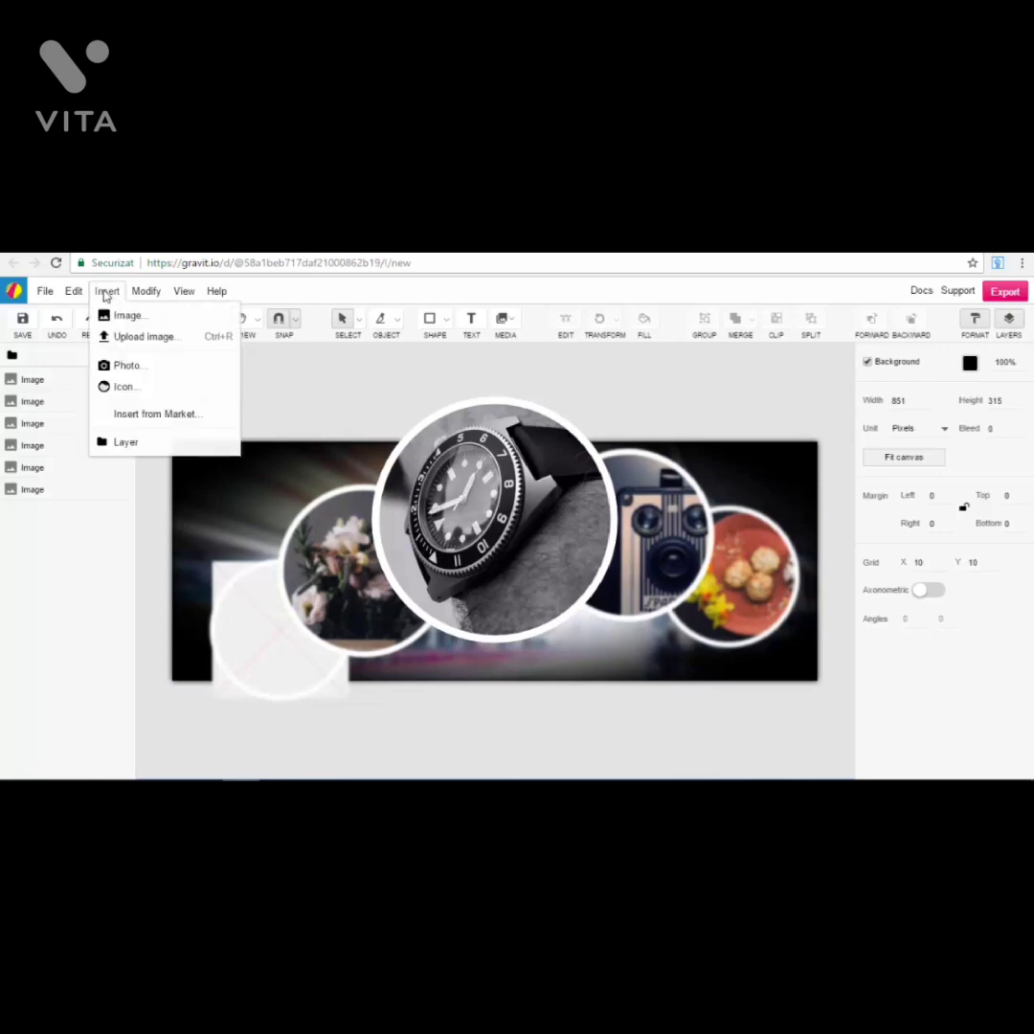
{"action": "left_click", "coordinate": [127, 388]}
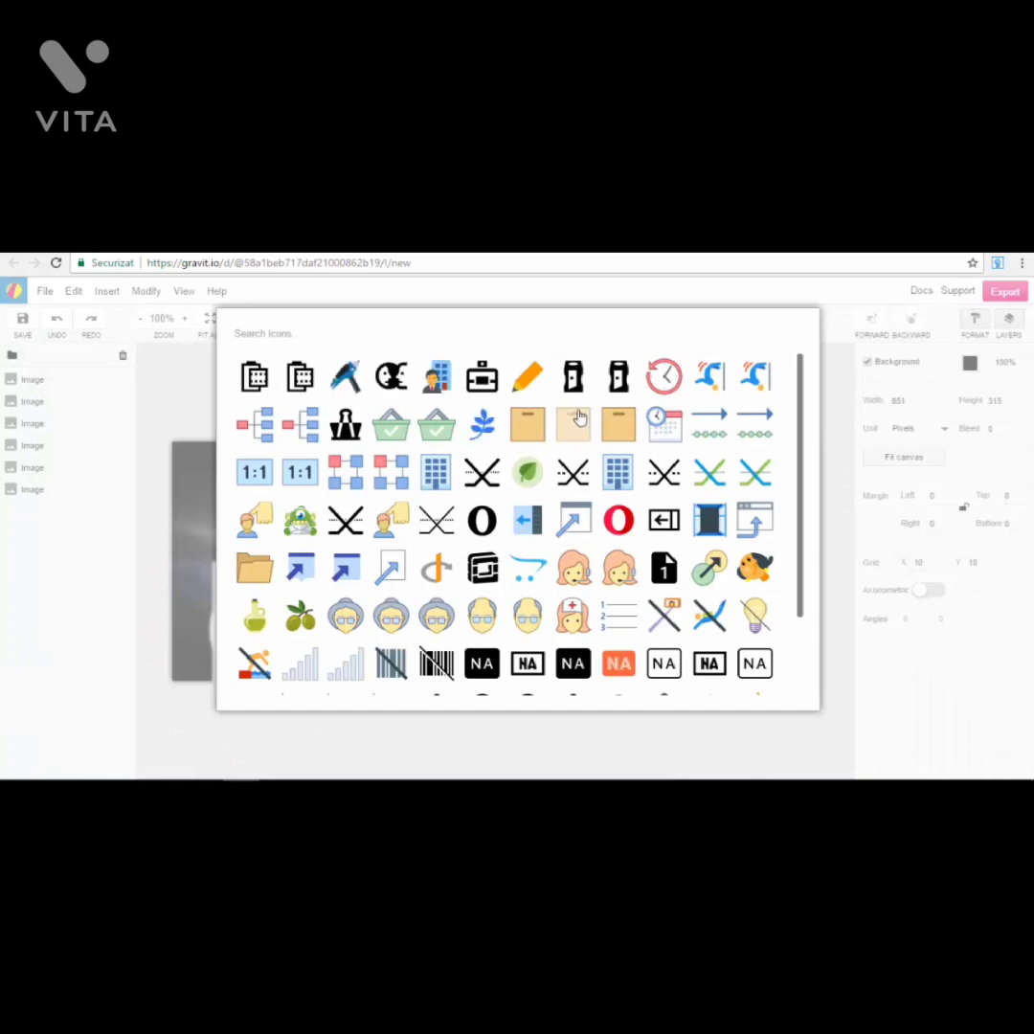
{"action": "scroll", "coordinate": [589, 459], "scroll_direction": "down", "scroll_amount": 2}
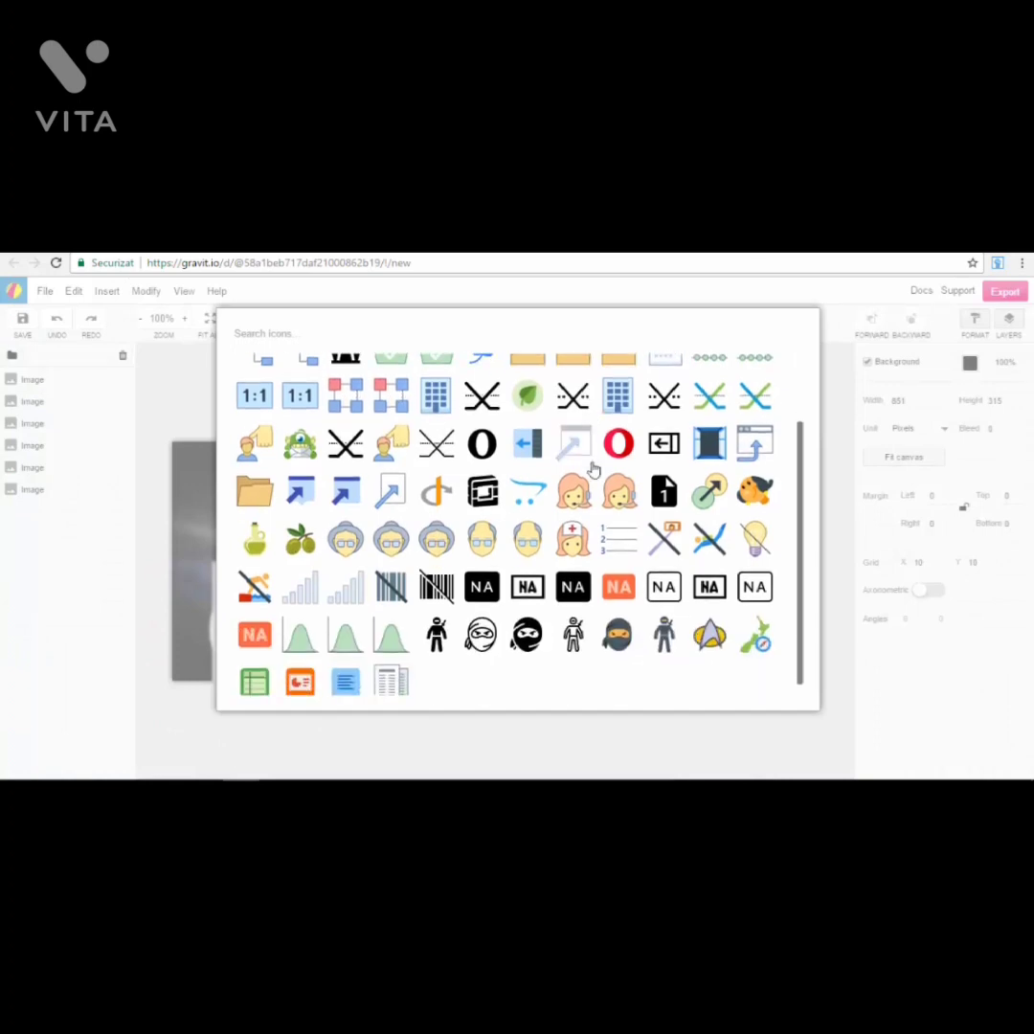
{"action": "scroll", "coordinate": [593, 468], "scroll_direction": "down", "scroll_amount": 6}
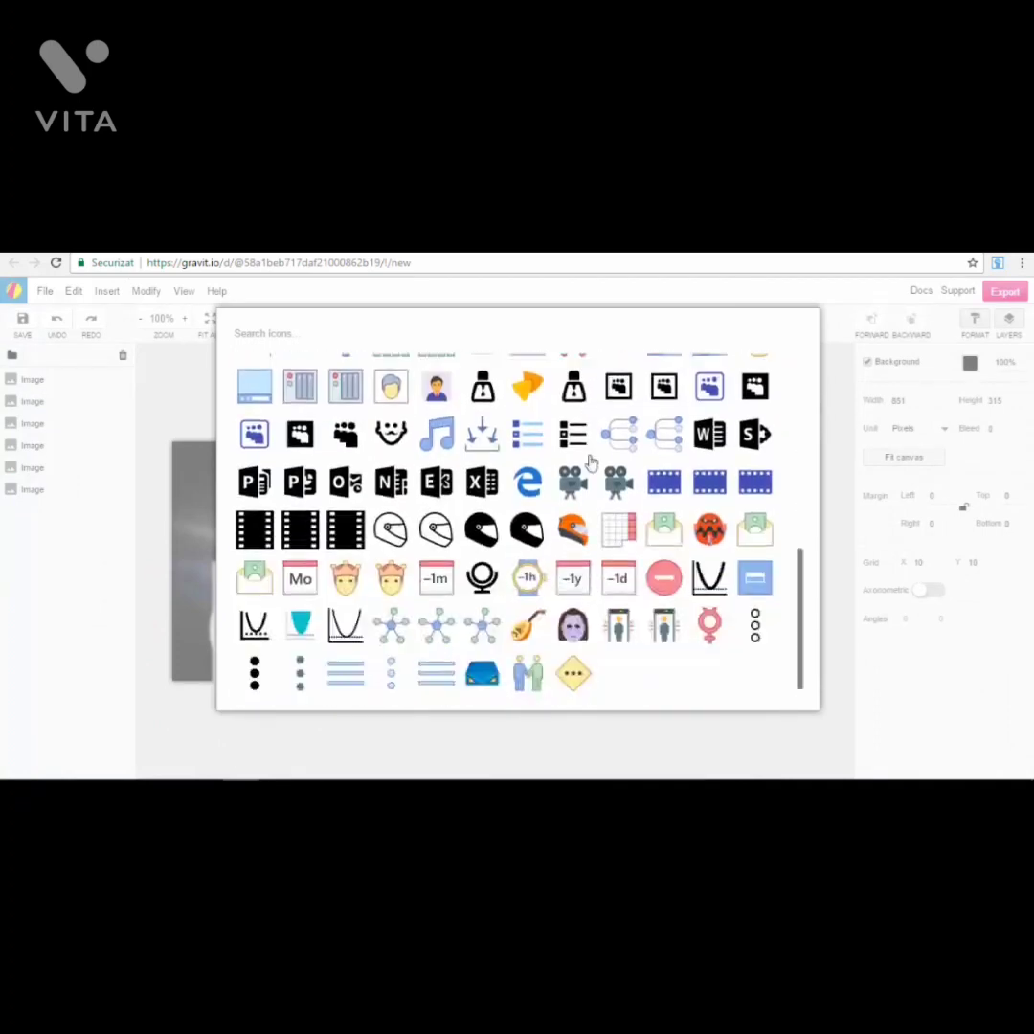
{"action": "scroll", "coordinate": [617, 459], "scroll_direction": "down", "scroll_amount": 3}
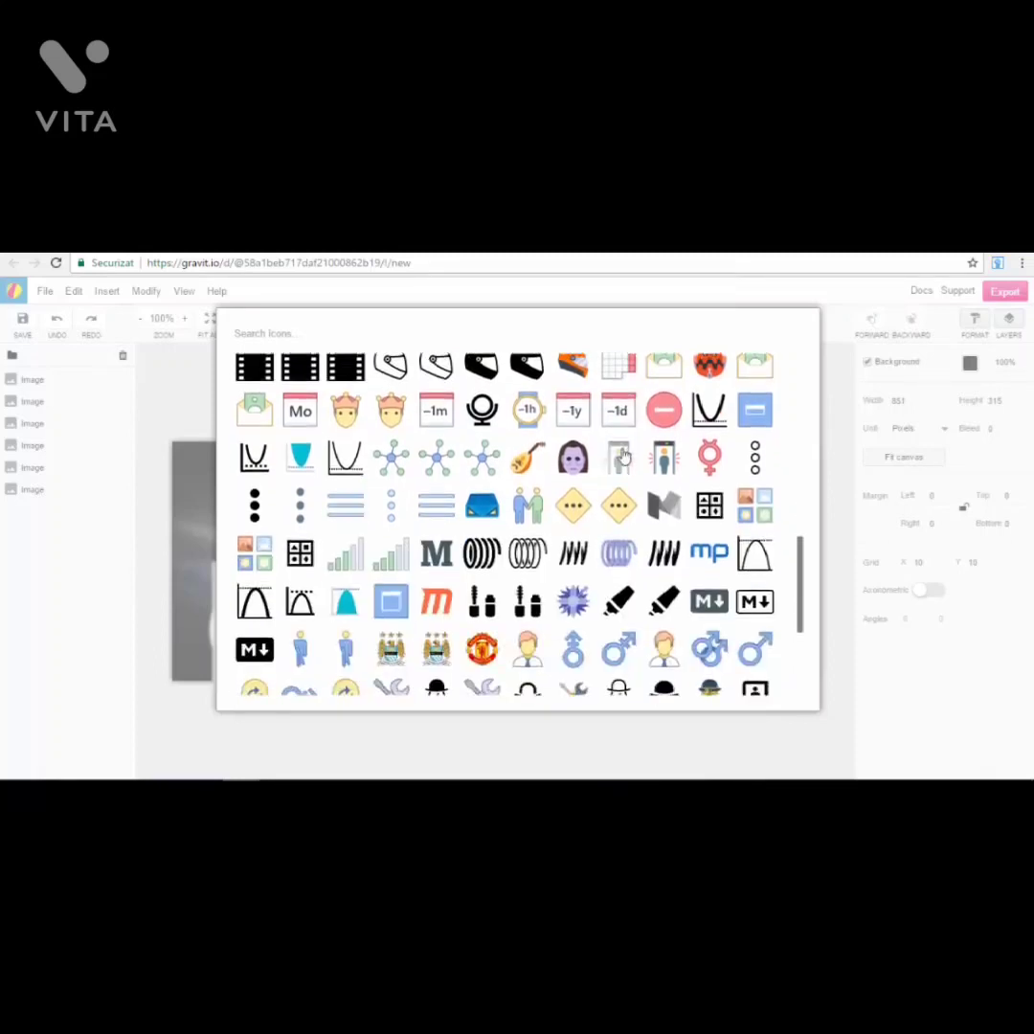
{"action": "scroll", "coordinate": [622, 457], "scroll_direction": "down", "scroll_amount": 5}
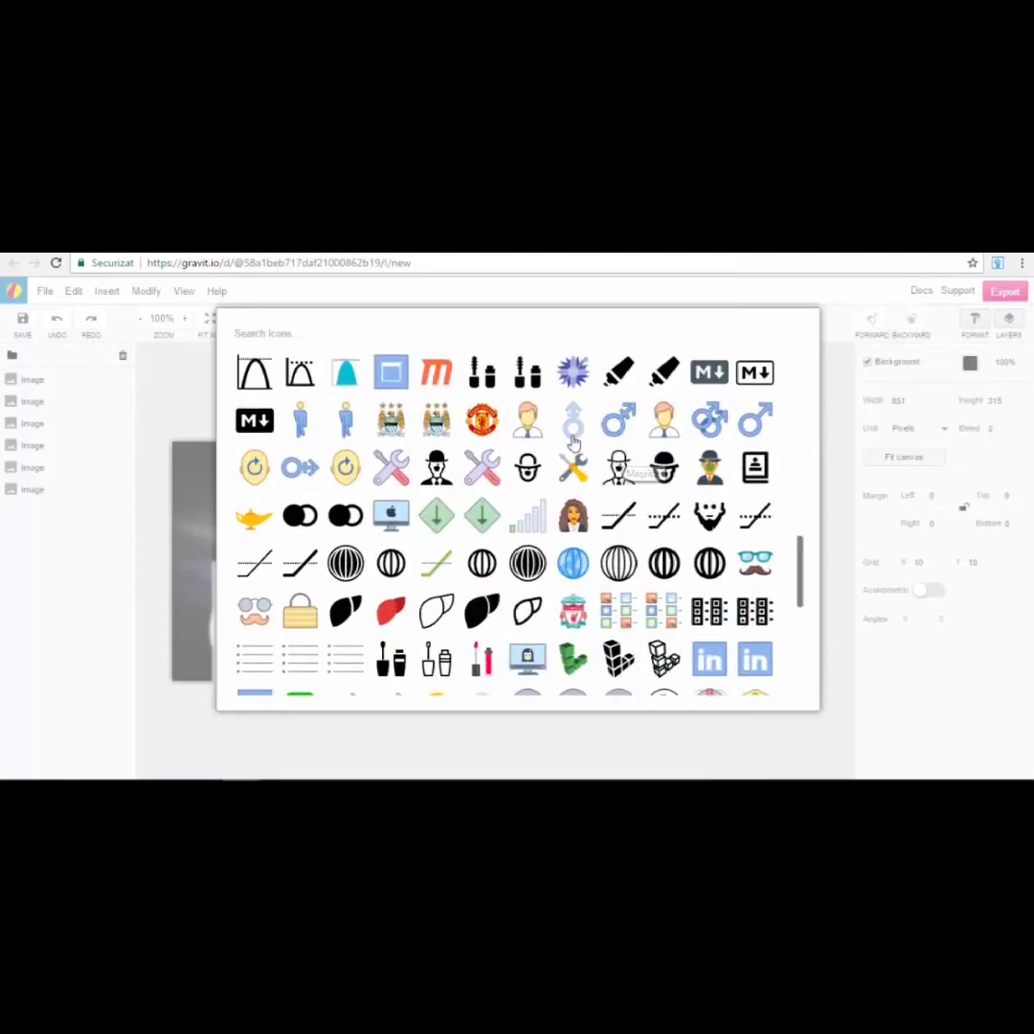
{"action": "scroll", "coordinate": [593, 444], "scroll_direction": "down", "scroll_amount": 12}
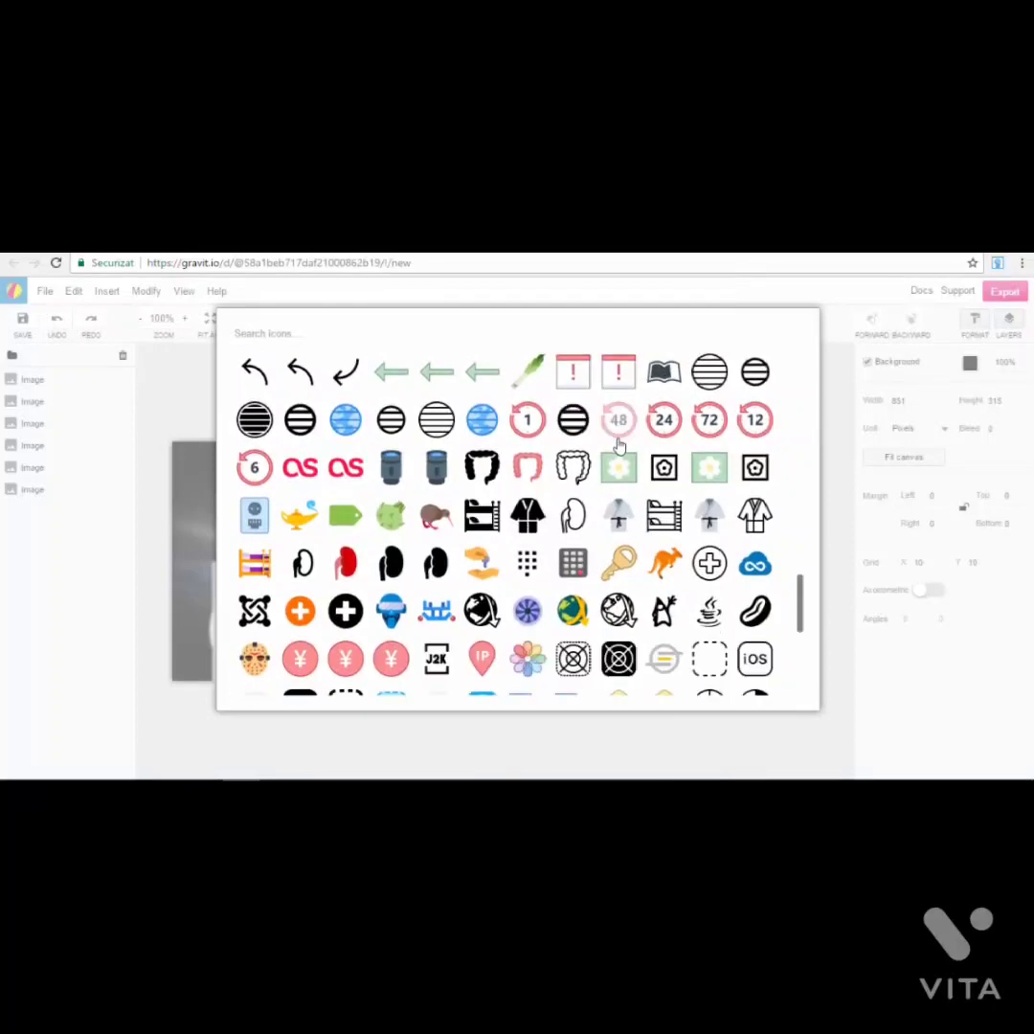
{"action": "scroll", "coordinate": [617, 446], "scroll_direction": "down", "scroll_amount": 7}
{"action": "scroll", "coordinate": [609, 436], "scroll_direction": "down", "scroll_amount": 1}
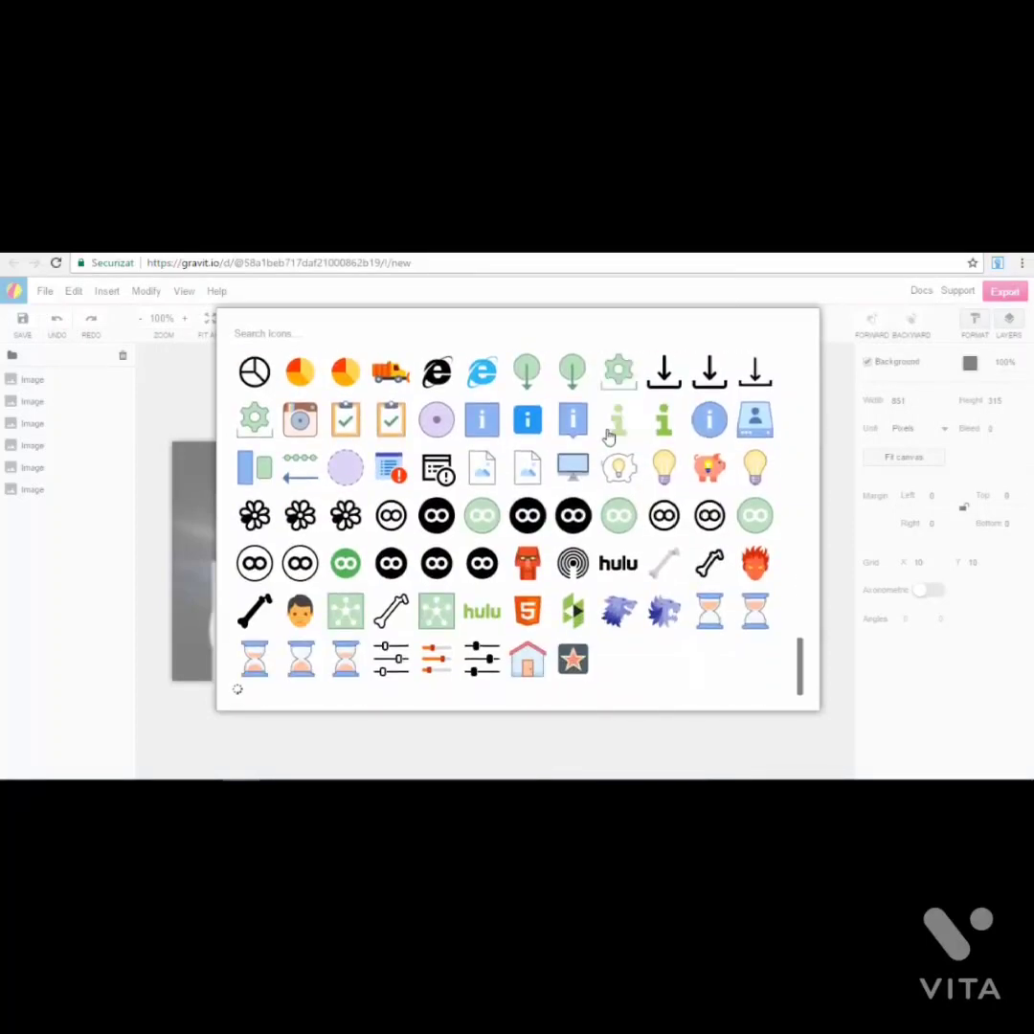
{"action": "left_click", "coordinate": [710, 467]}
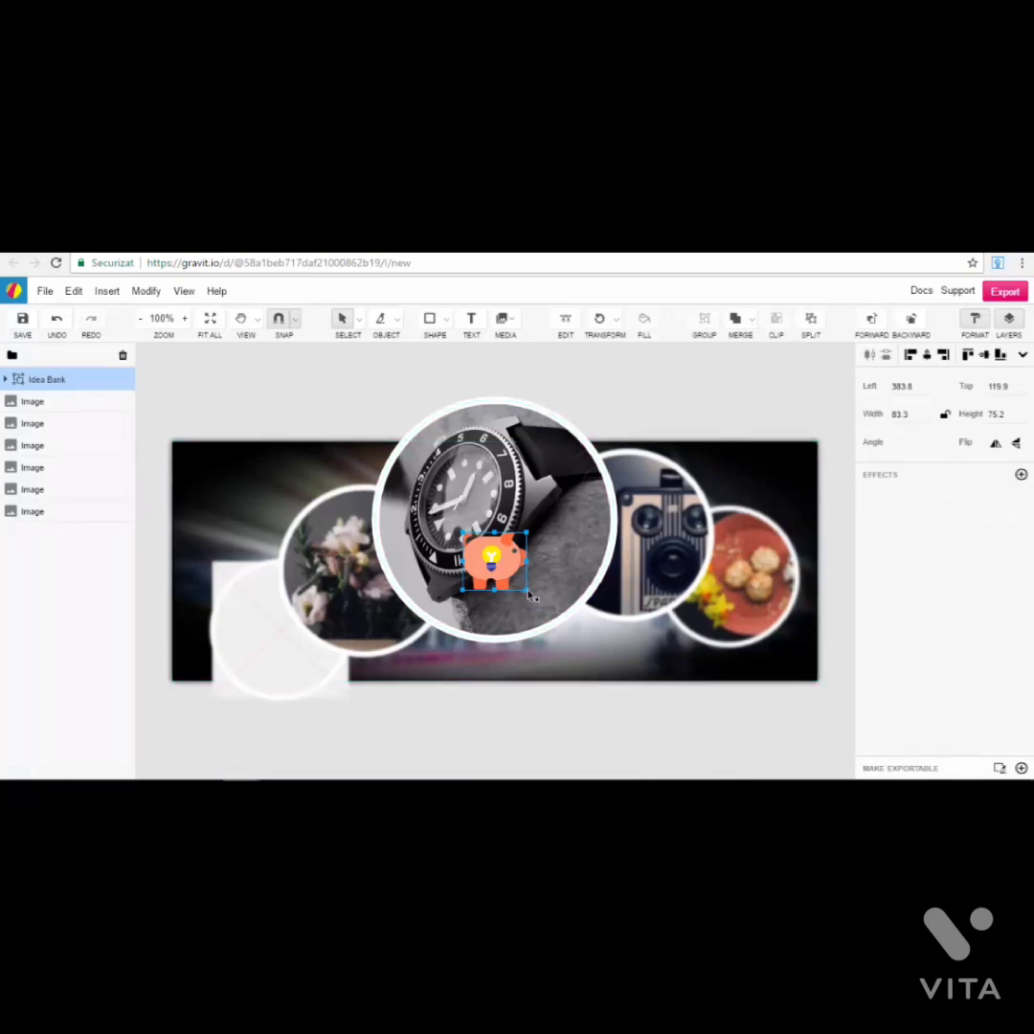
Step: Enlarge the Idea Bank icon and move it to the banner's top-left, then delete it
{"action": "left_click_drag", "start_coordinate": [526, 590], "coordinate": [578, 641]}
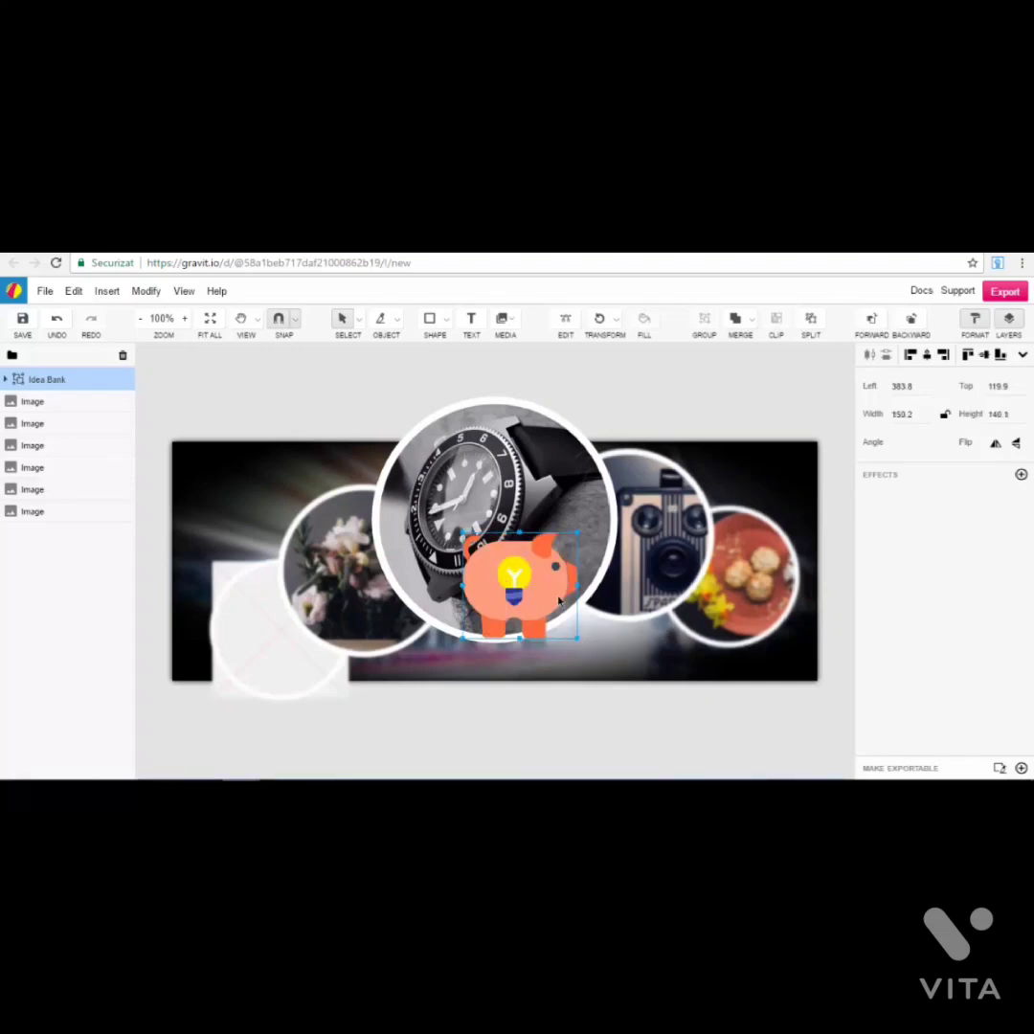
{"action": "left_click_drag", "start_coordinate": [466, 538], "coordinate": [407, 505]}
{"action": "left_click_drag", "start_coordinate": [529, 600], "coordinate": [299, 536]}
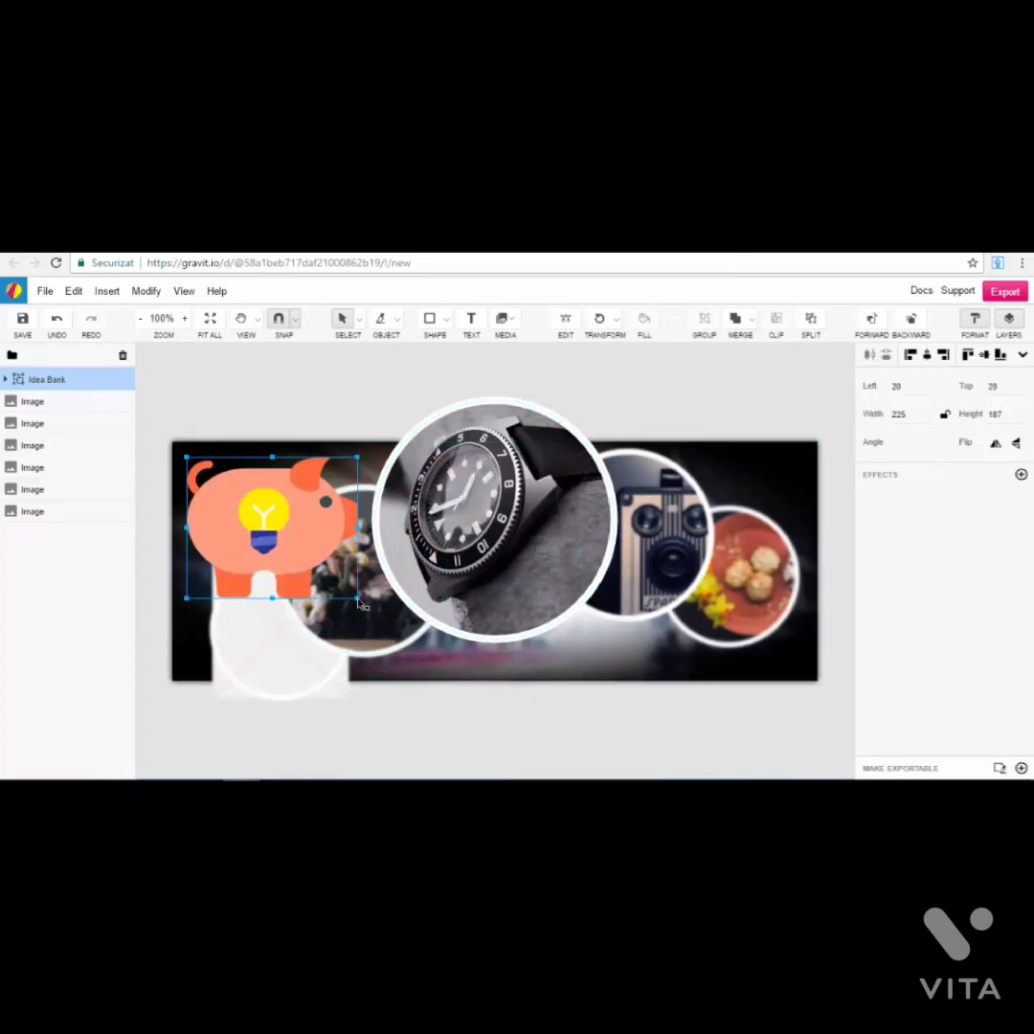
{"action": "mouse_move", "coordinate": [360, 600]}
{"action": "left_mouse_down"}
{"action": "mouse_move", "coordinate": [359, 651]}
{"action": "mouse_move", "coordinate": [345, 641]}
{"action": "mouse_move", "coordinate": [372, 644]}
{"action": "mouse_move", "coordinate": [374, 626]}
{"action": "left_mouse_up"}
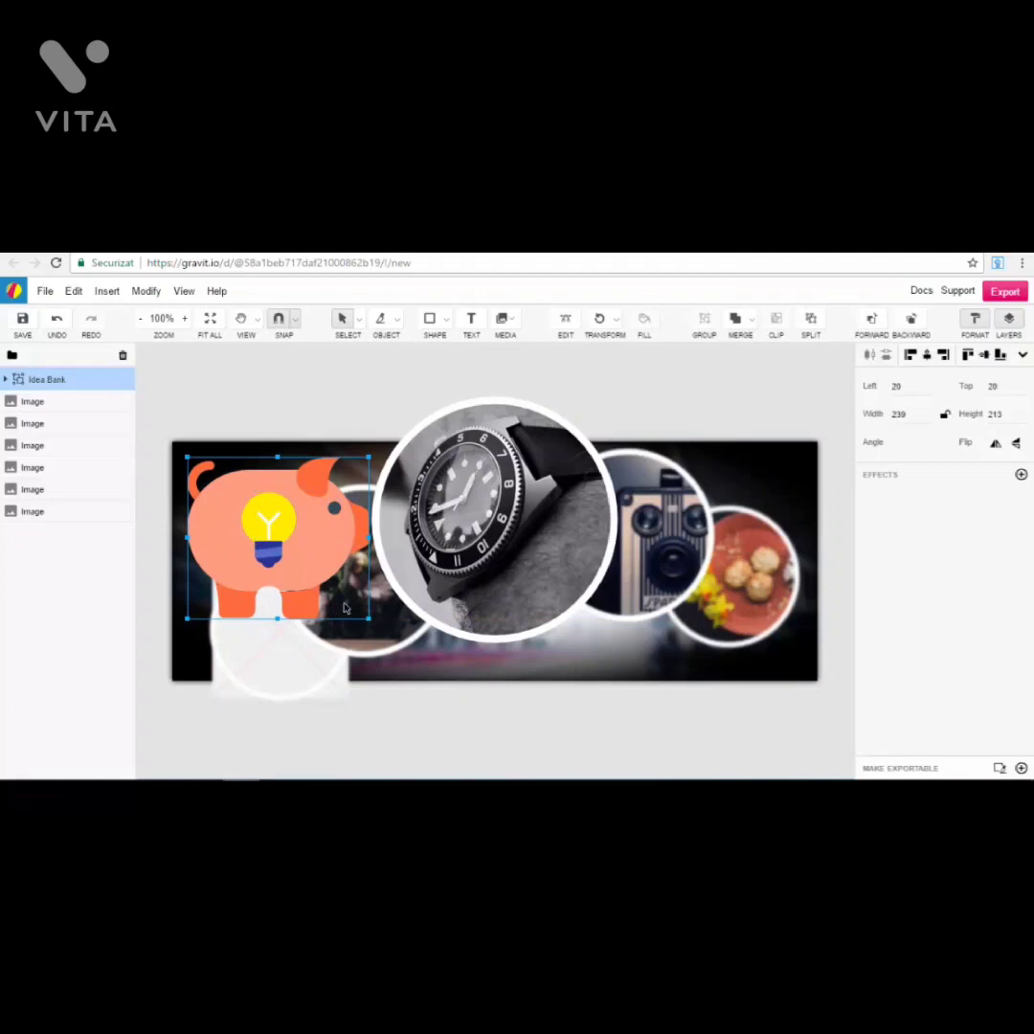
{"action": "left_click_drag", "start_coordinate": [298, 538], "coordinate": [294, 538]}
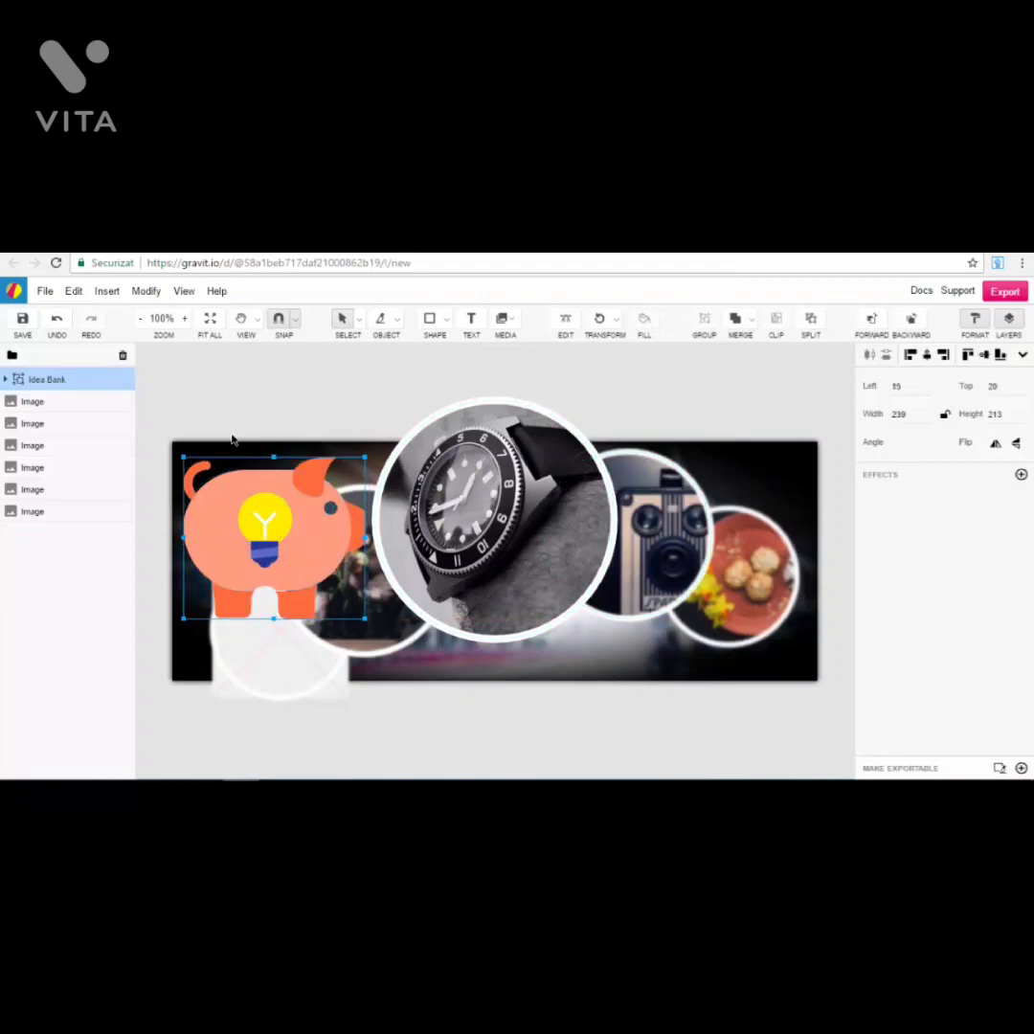
{"action": "key", "text": "Delete"}
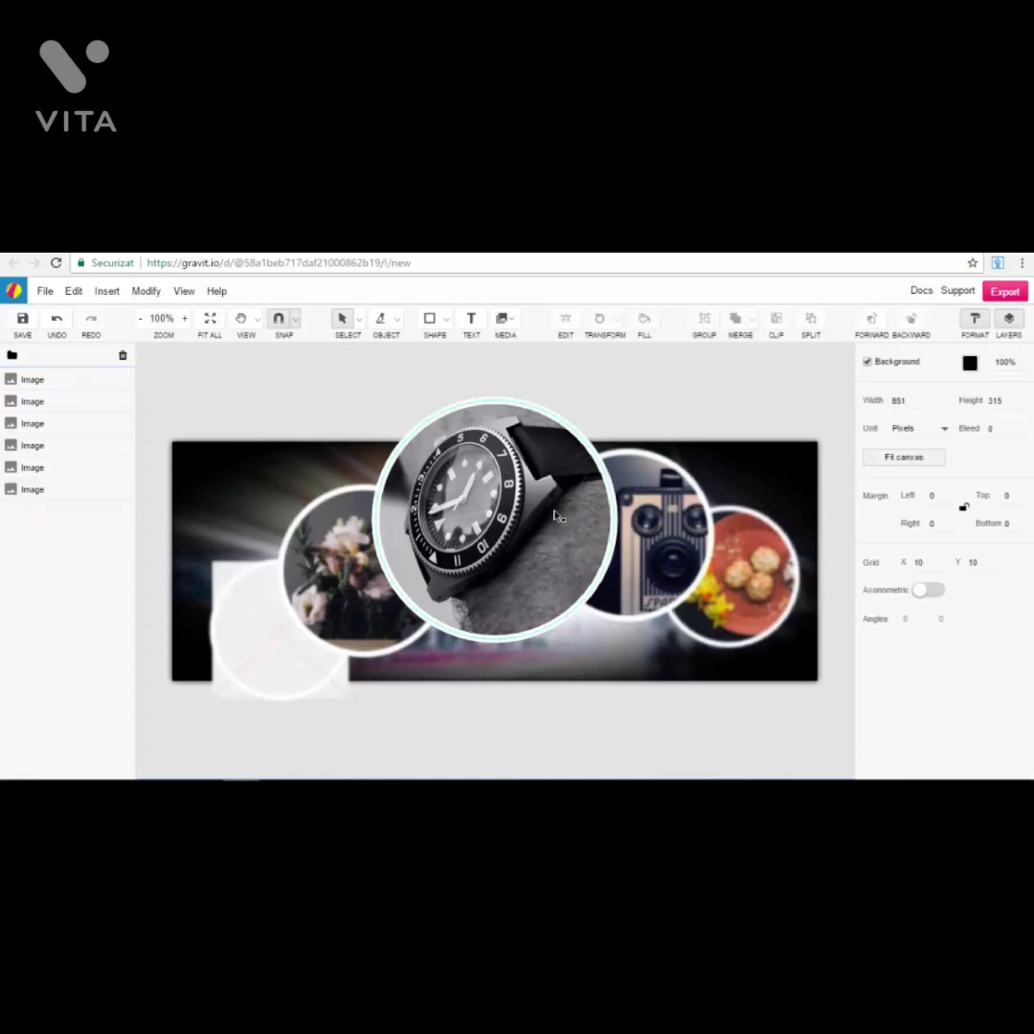
{"action": "left_click", "coordinate": [483, 491]}
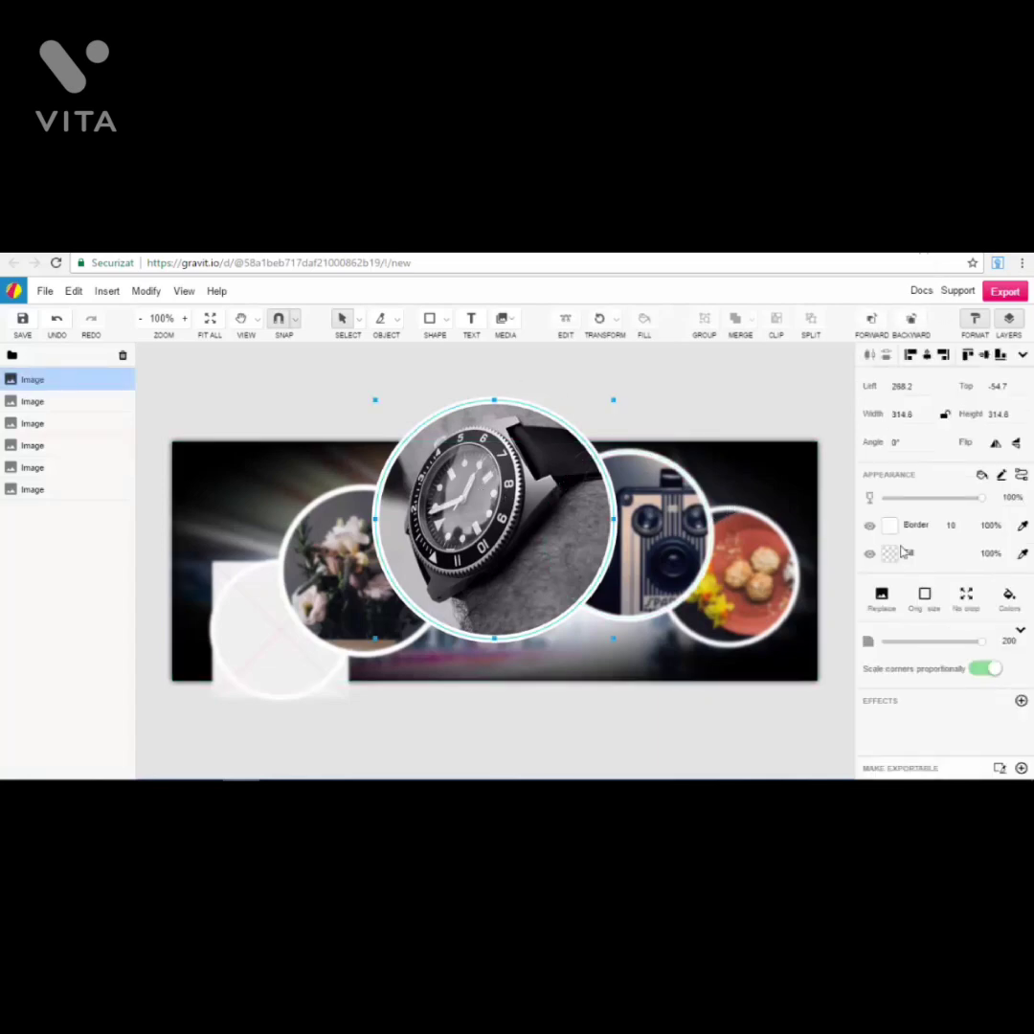
{"action": "left_click", "coordinate": [885, 598]}
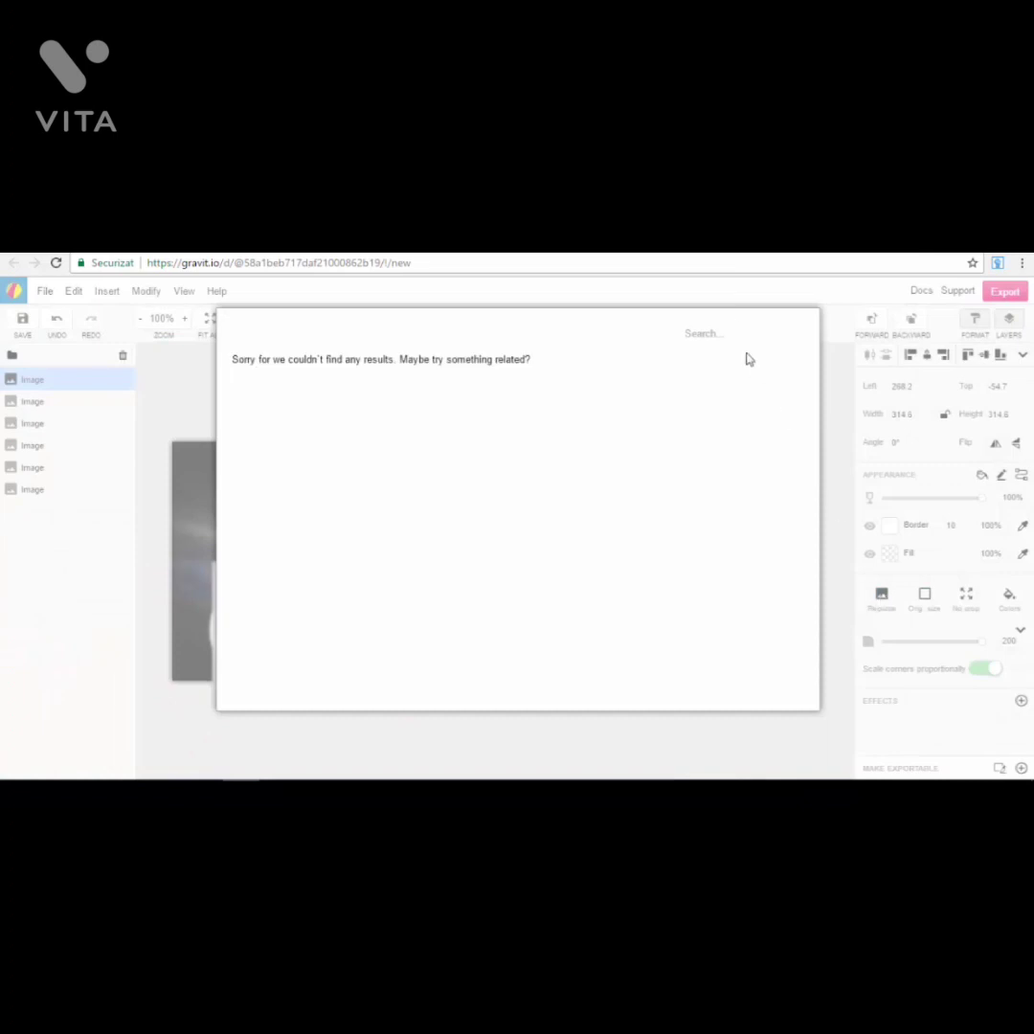
{"action": "left_click", "coordinate": [863, 529]}
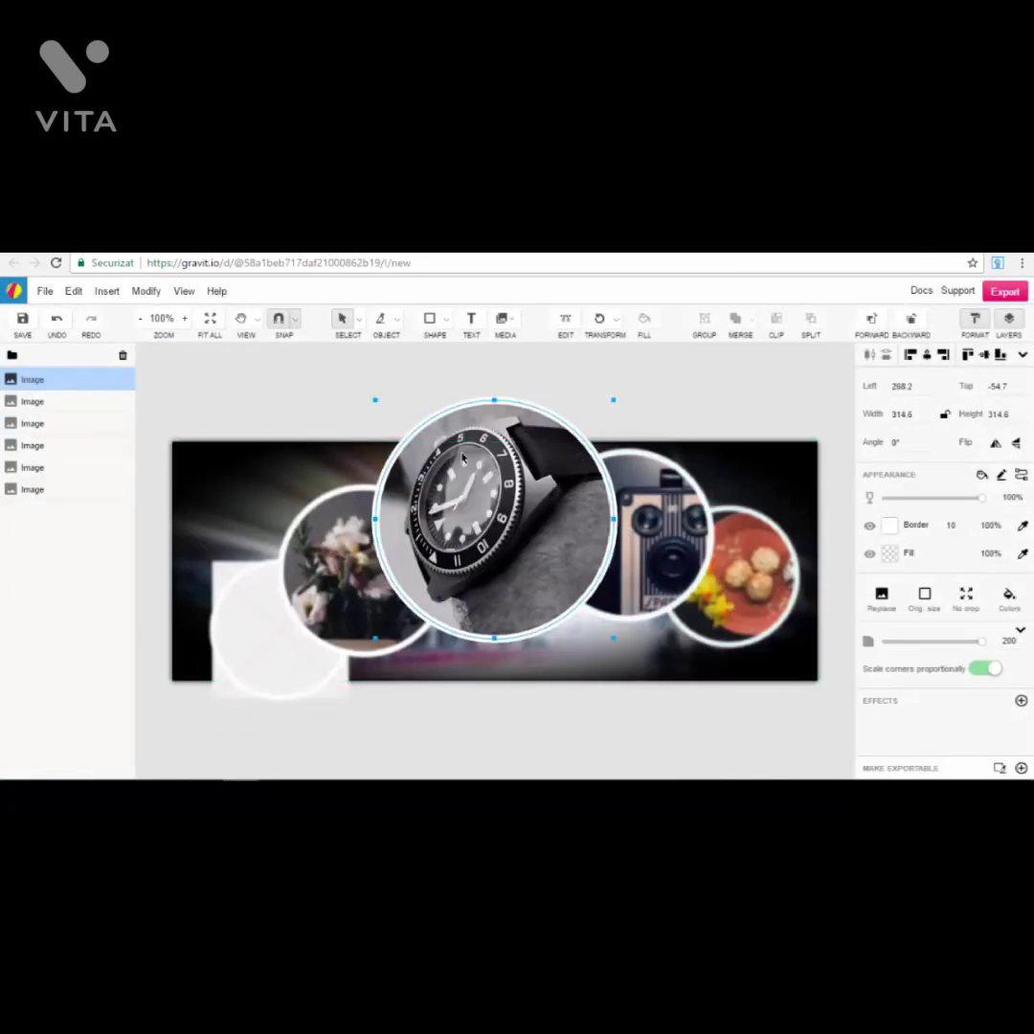
Step: Set the watch photo circle's Angle field to -2°
{"action": "scroll", "coordinate": [487, 495], "scroll_direction": "down", "scroll_amount": 2}
{"action": "left_click", "coordinate": [974, 322]}
{"action": "left_click", "coordinate": [974, 322]}
{"action": "left_click", "coordinate": [904, 443]}
{"action": "key", "text": "Up"}
{"action": "key", "text": "Up"}
{"action": "key", "text": "Down"}
{"action": "key", "text": "Down"}
{"action": "key", "text": "Down"}
{"action": "key", "text": "Down"}
{"action": "scroll", "coordinate": [687, 512], "scroll_direction": "up", "scroll_amount": 5}
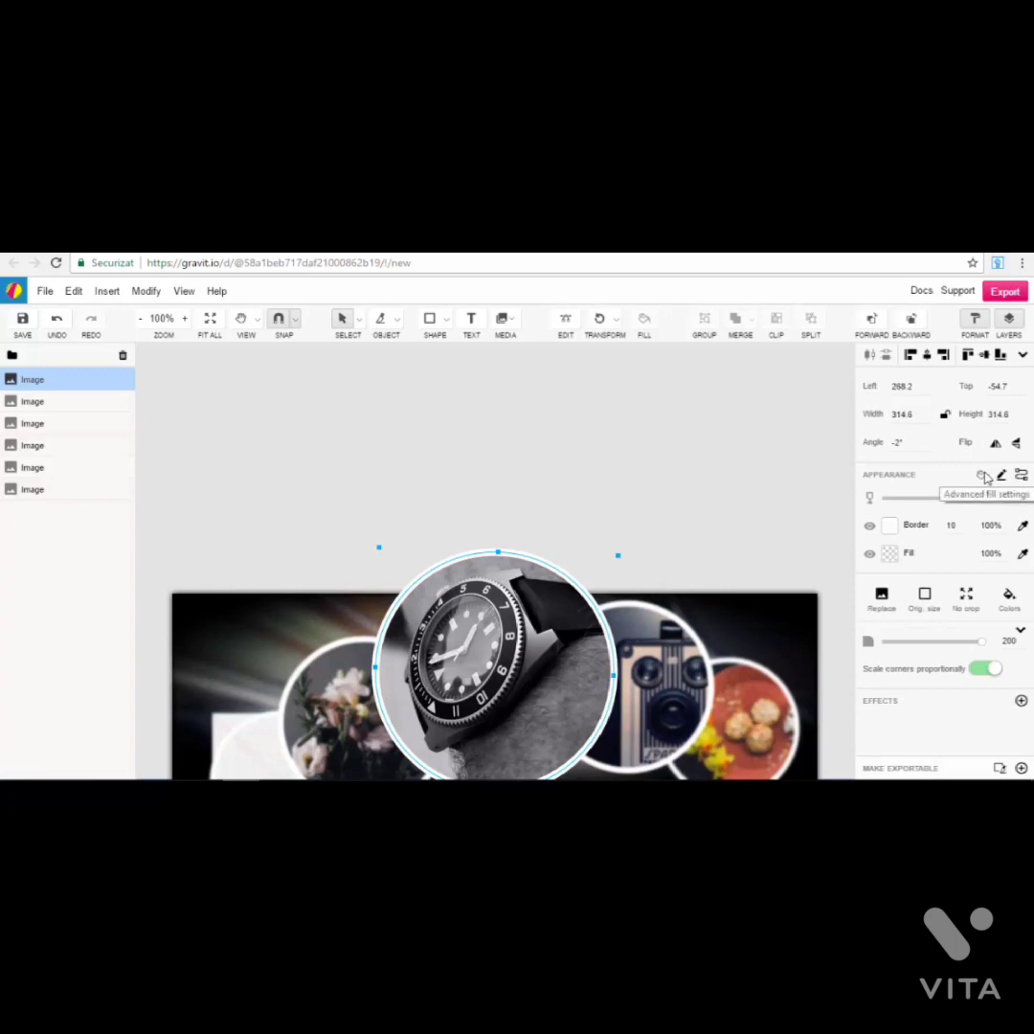
Step: Open the watch circle's Fill colour mixer, close it unchanged, and reselect the circle
{"action": "left_click", "coordinate": [893, 557]}
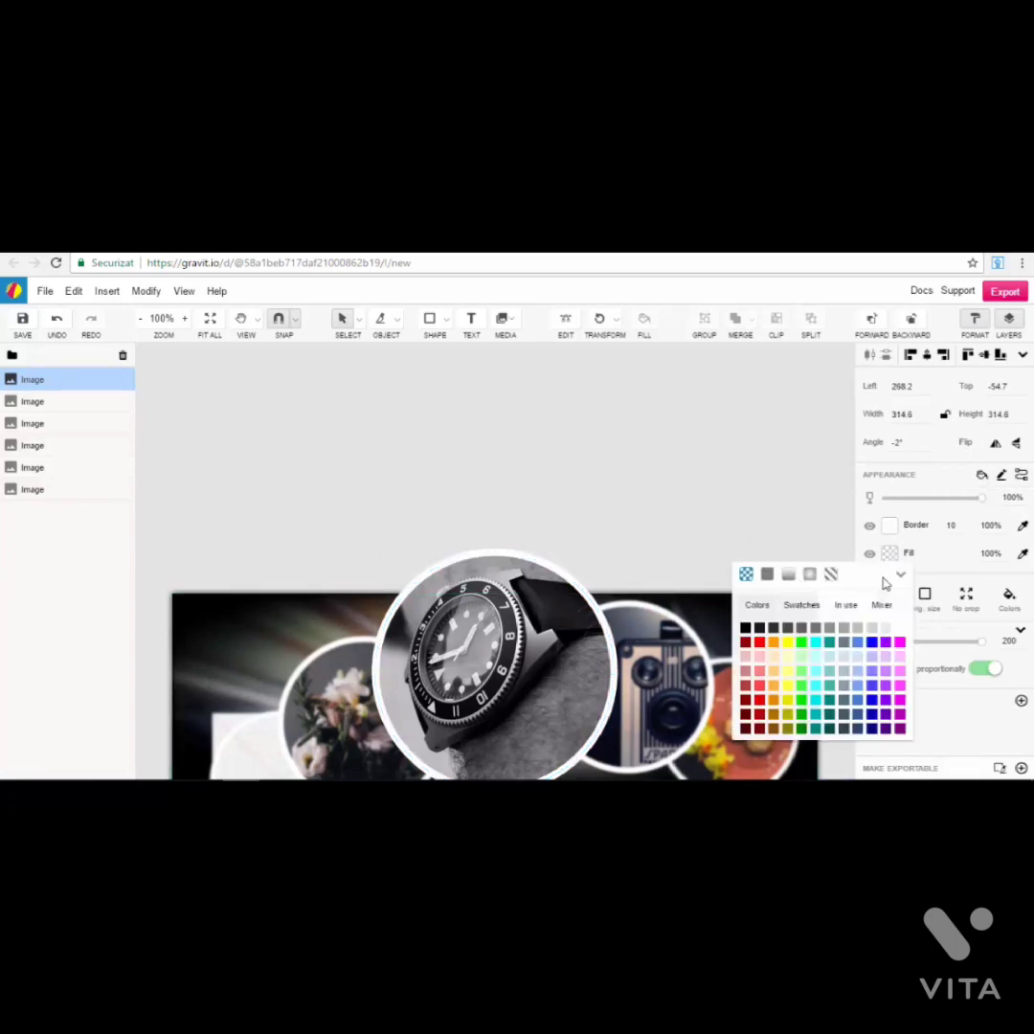
{"action": "left_click", "coordinate": [900, 573]}
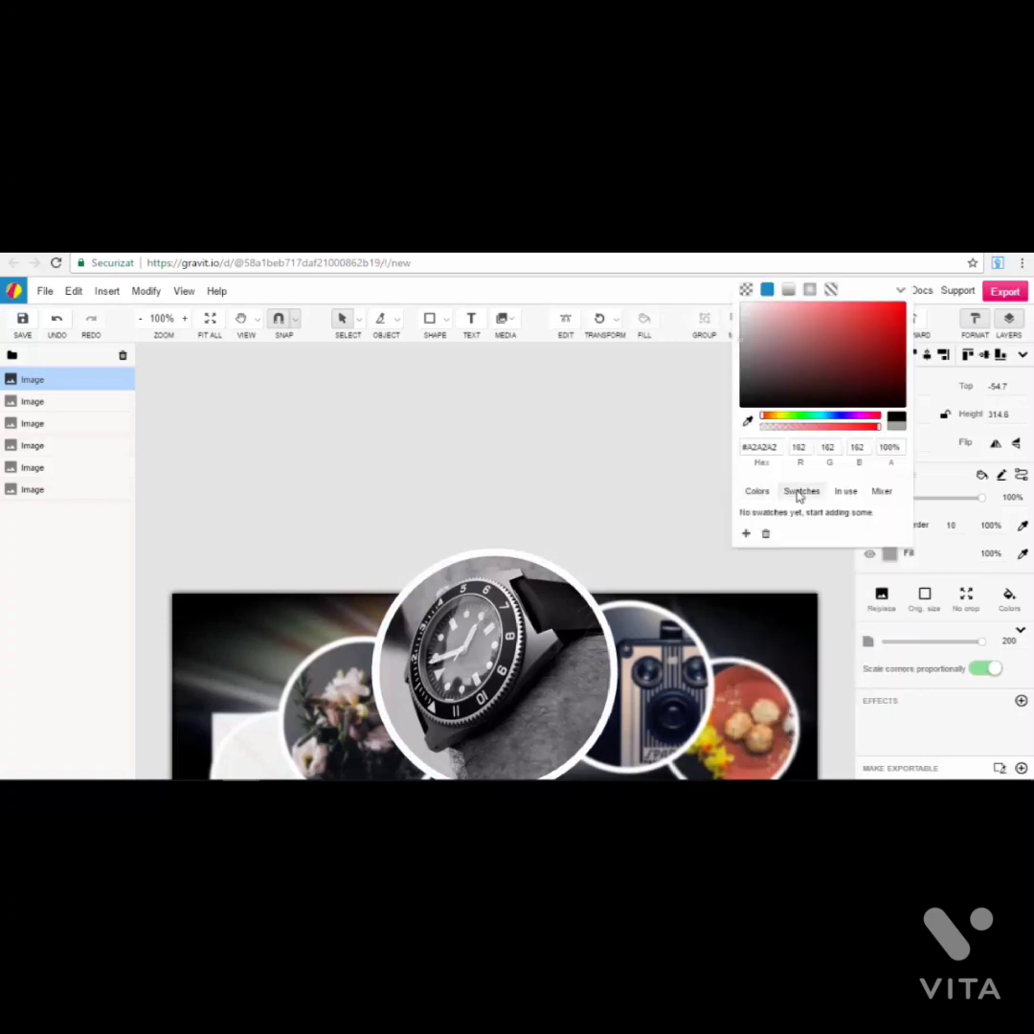
{"action": "left_click", "coordinate": [628, 496]}
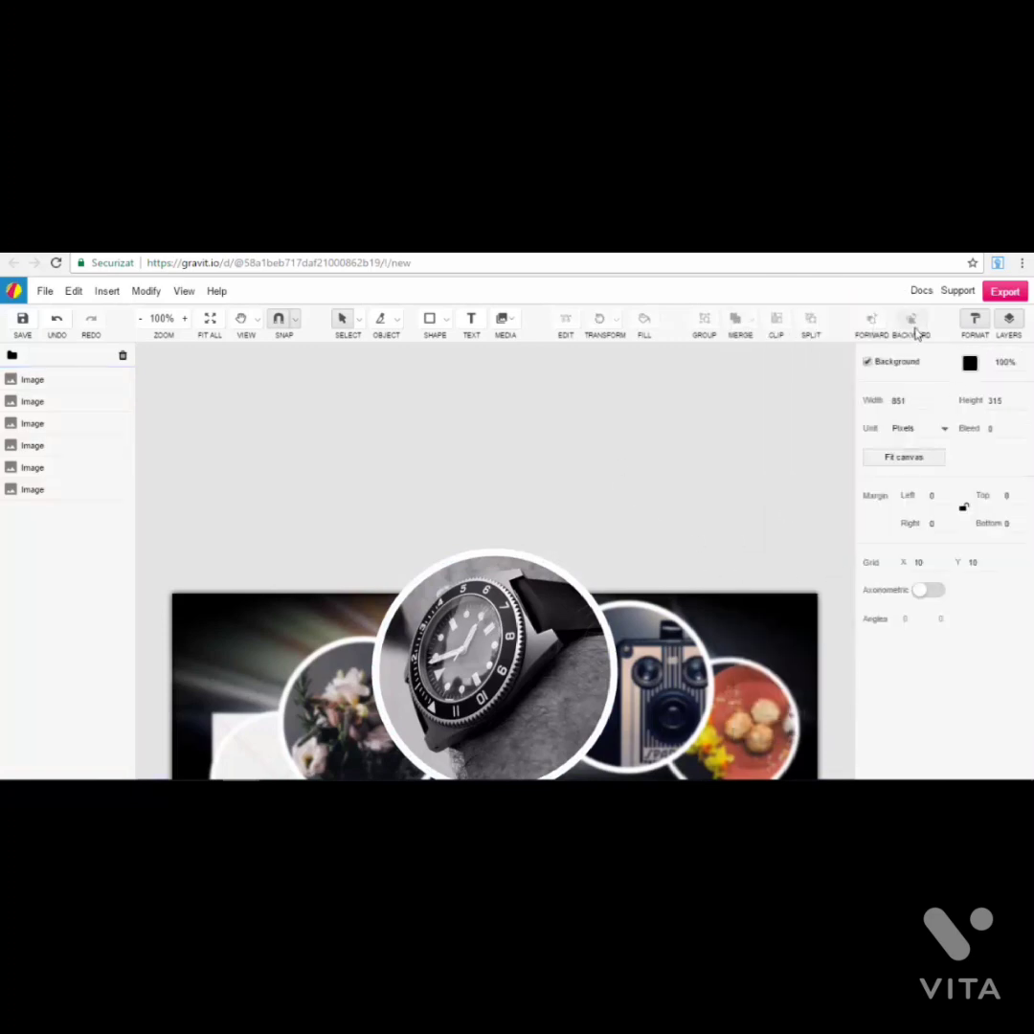
{"action": "left_click", "coordinate": [58, 324]}
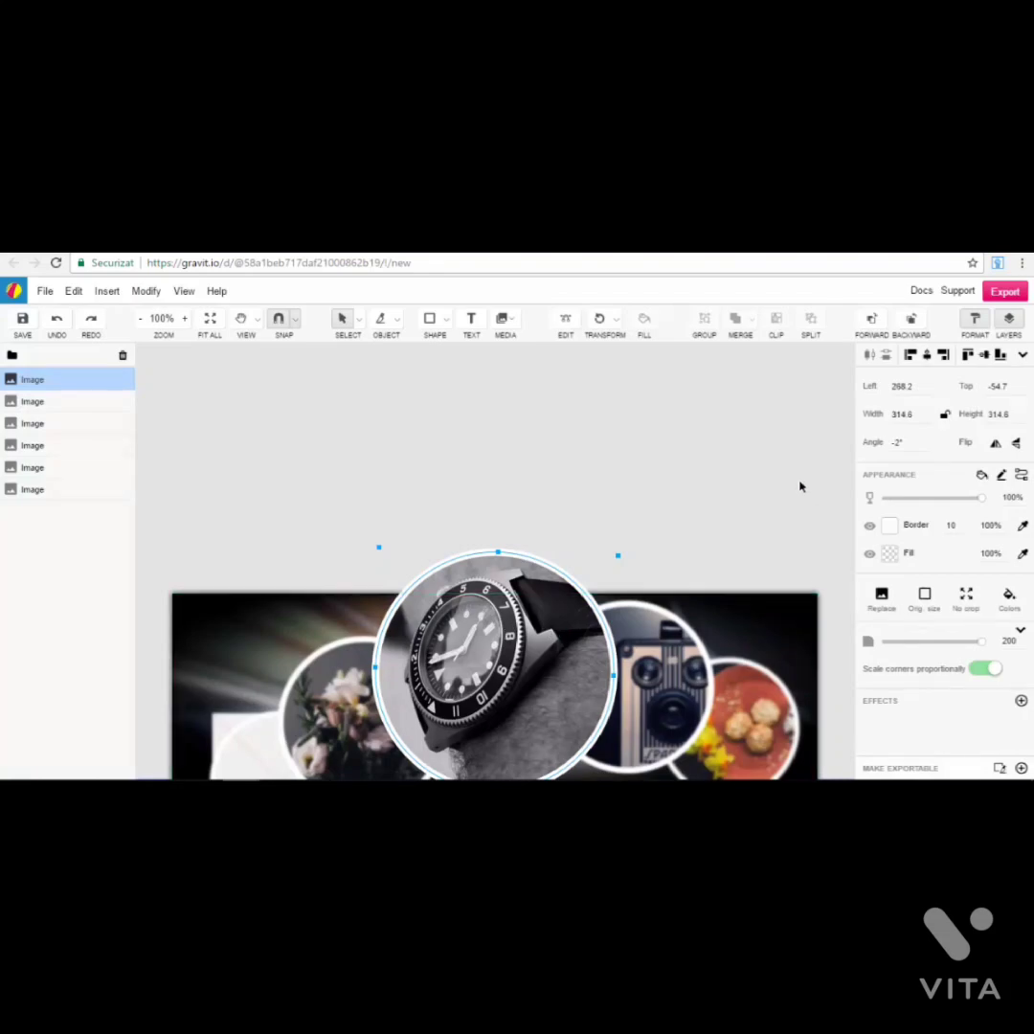
Step: Centre the watch circle horizontally and align its top to the banner's top edge
{"action": "scroll", "coordinate": [725, 524], "scroll_direction": "down", "scroll_amount": 2}
{"action": "scroll", "coordinate": [716, 526], "scroll_direction": "down", "scroll_amount": 3}
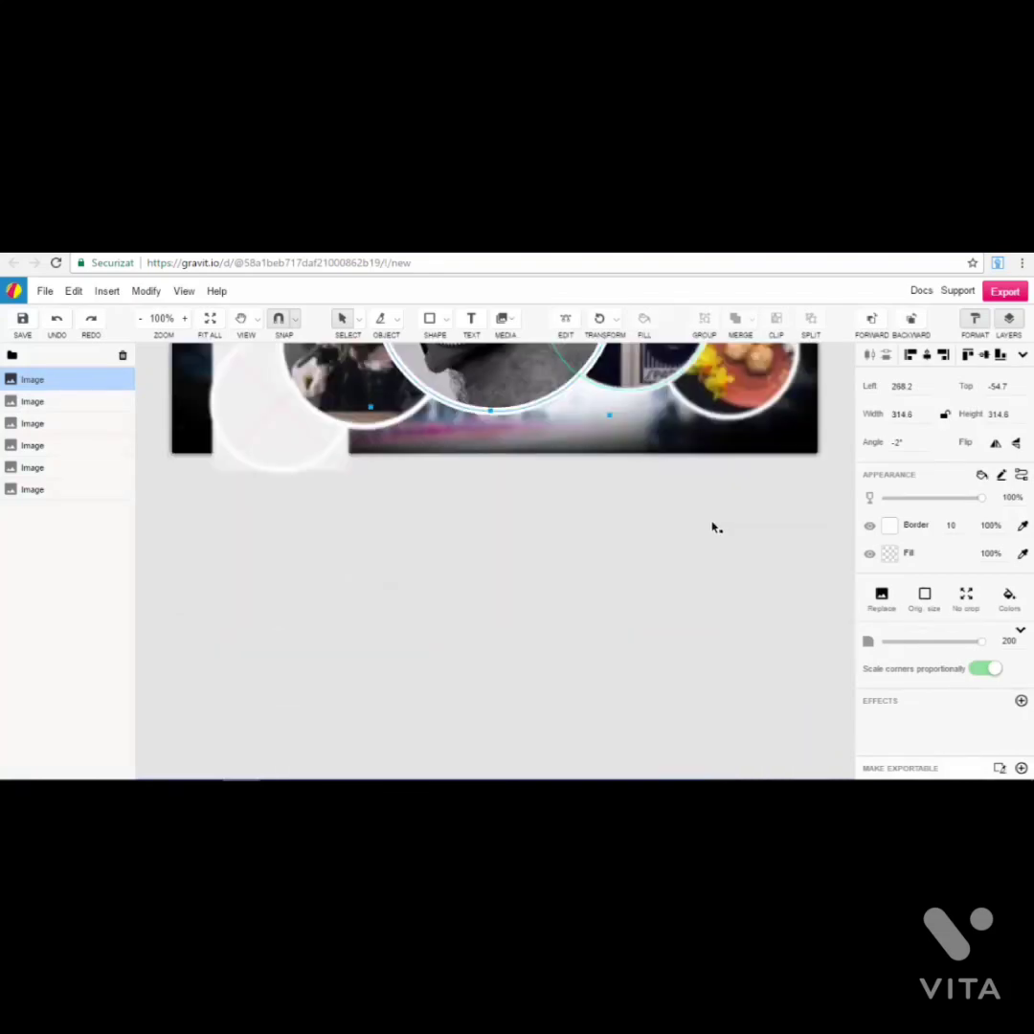
{"action": "scroll", "coordinate": [581, 411], "scroll_direction": "up", "scroll_amount": 2}
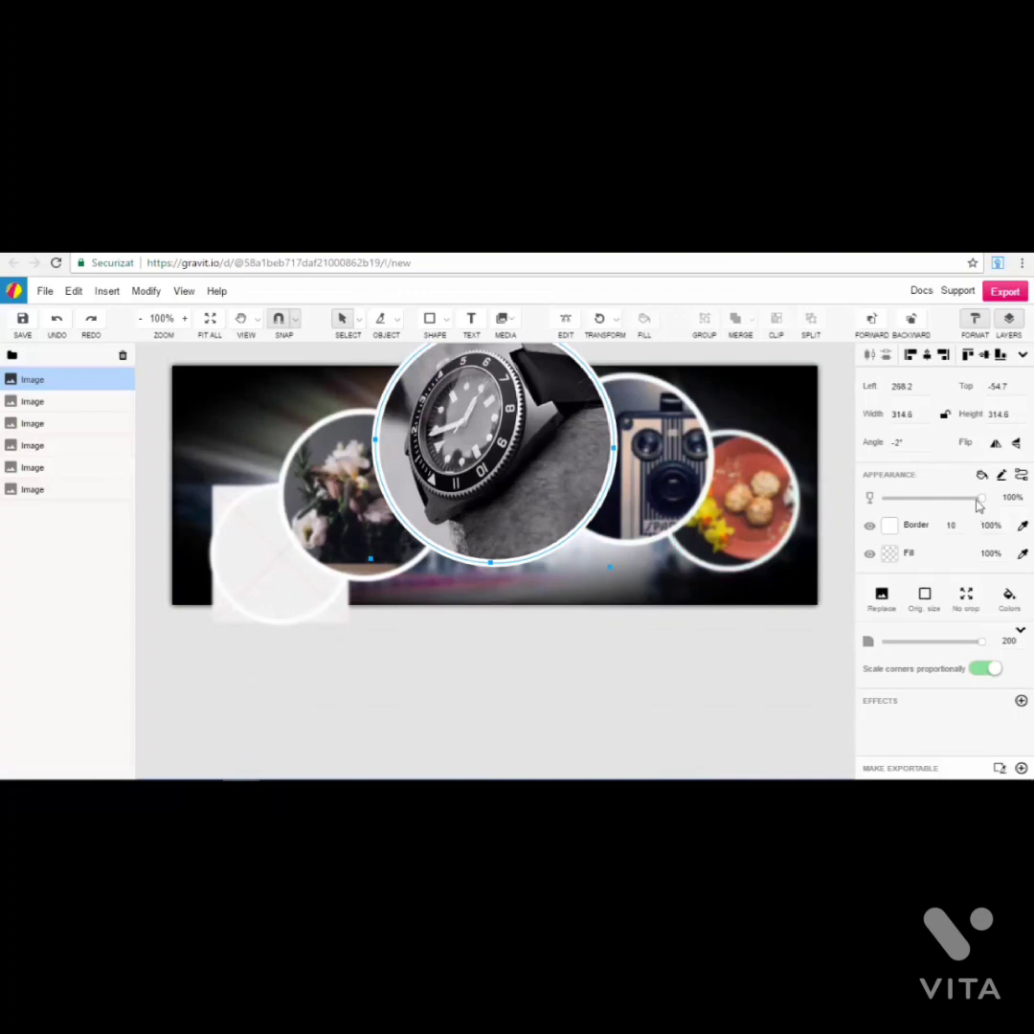
{"action": "mouse_move", "coordinate": [986, 505]}
{"action": "left_mouse_down"}
{"action": "mouse_move", "coordinate": [899, 505]}
{"action": "mouse_move", "coordinate": [990, 507]}
{"action": "left_mouse_up"}
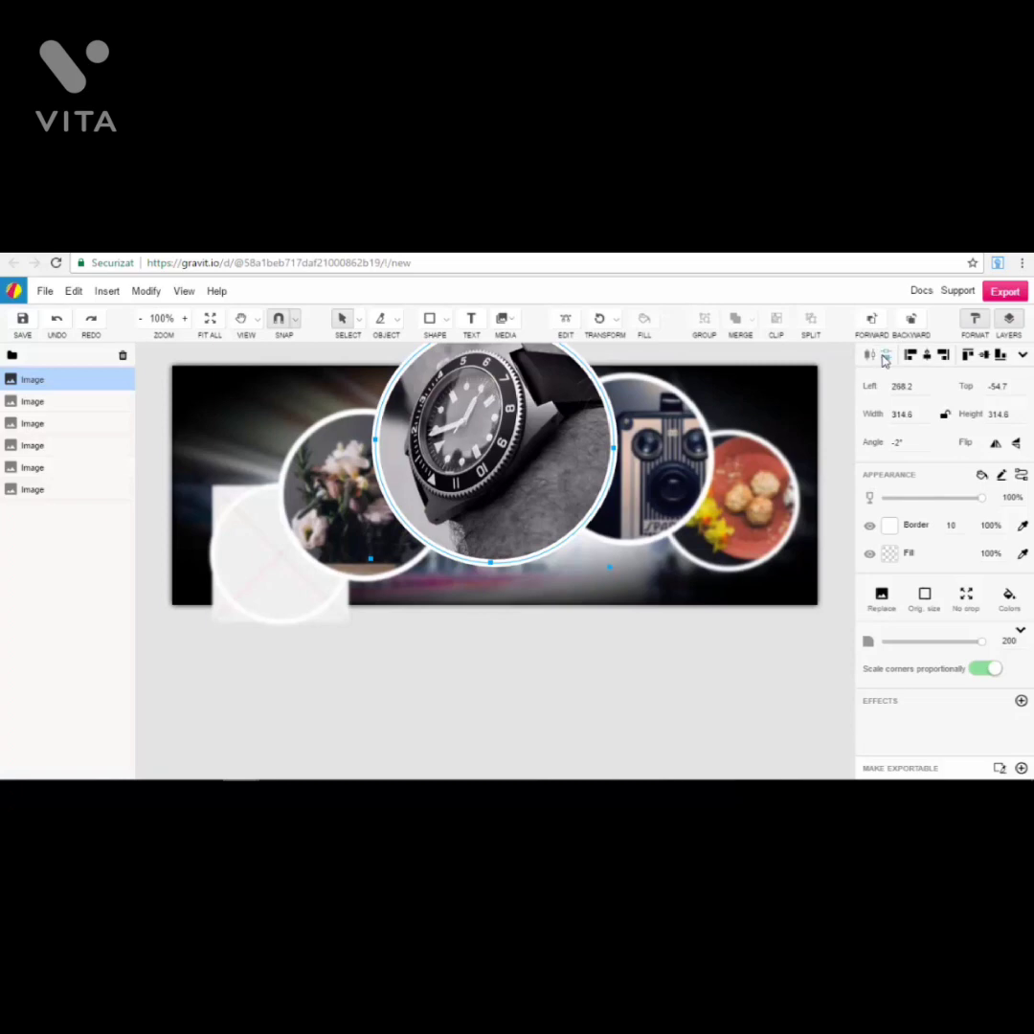
{"action": "left_click", "coordinate": [928, 357]}
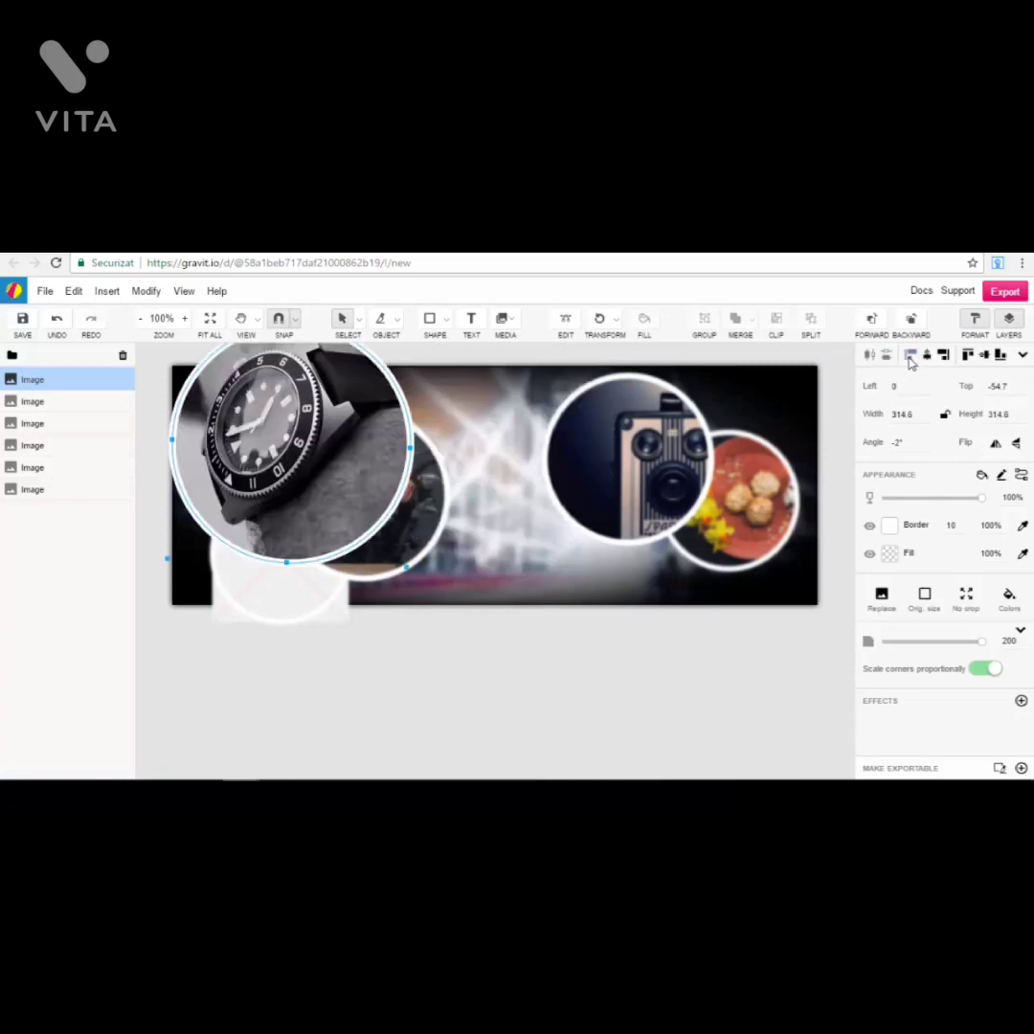
{"action": "left_click", "coordinate": [942, 357]}
{"action": "left_click", "coordinate": [926, 357]}
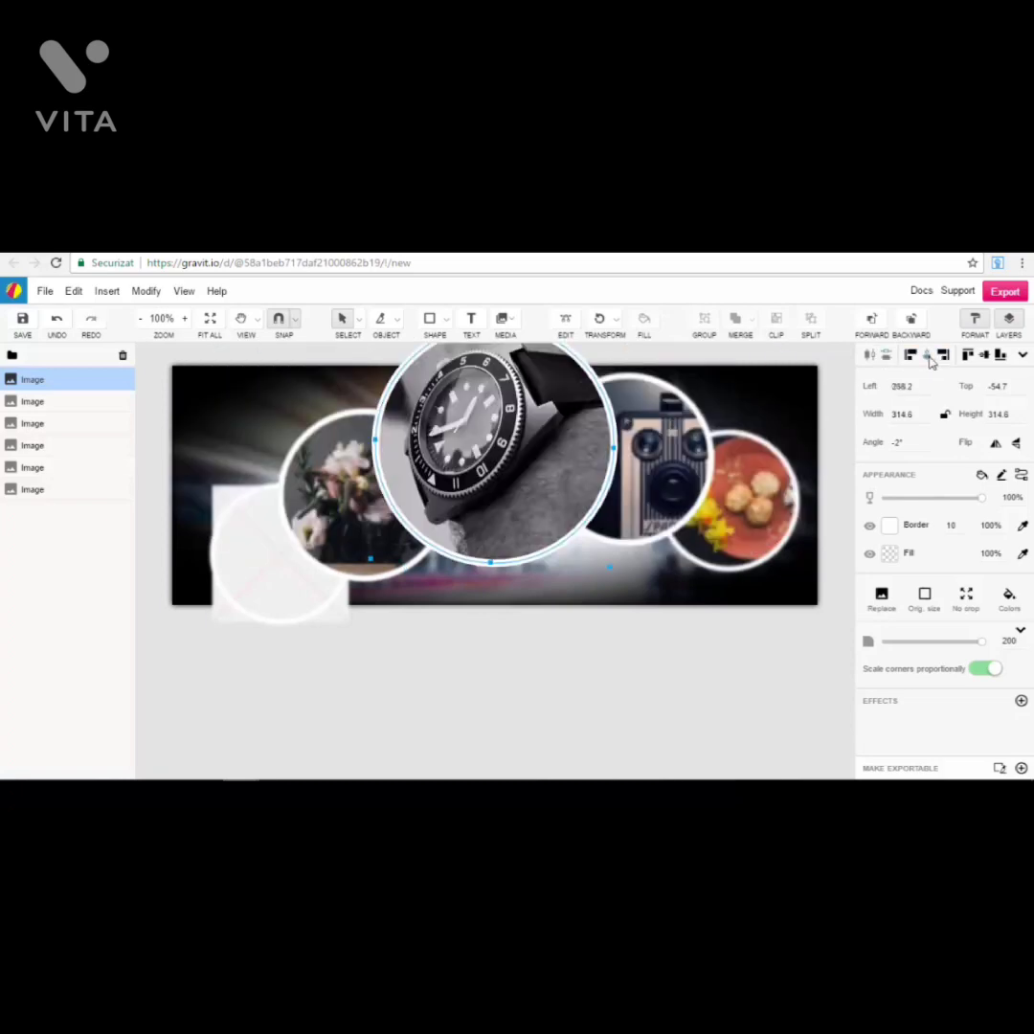
{"action": "left_click", "coordinate": [969, 356]}
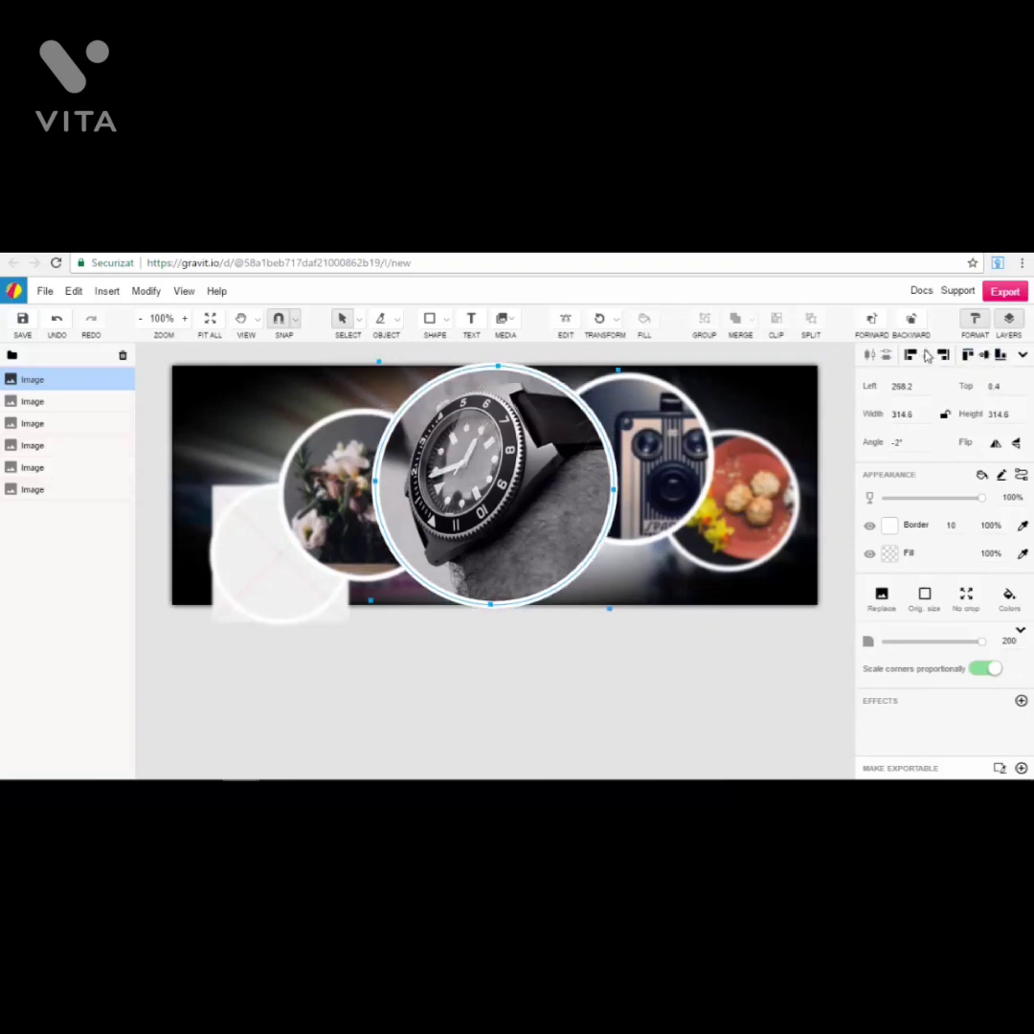
{"action": "left_click", "coordinate": [987, 356]}
Step: Test horizontal and vertical flips and an opacity change on the watch circle, restoring each
{"action": "left_click", "coordinate": [995, 446]}
{"action": "left_click", "coordinate": [995, 446]}
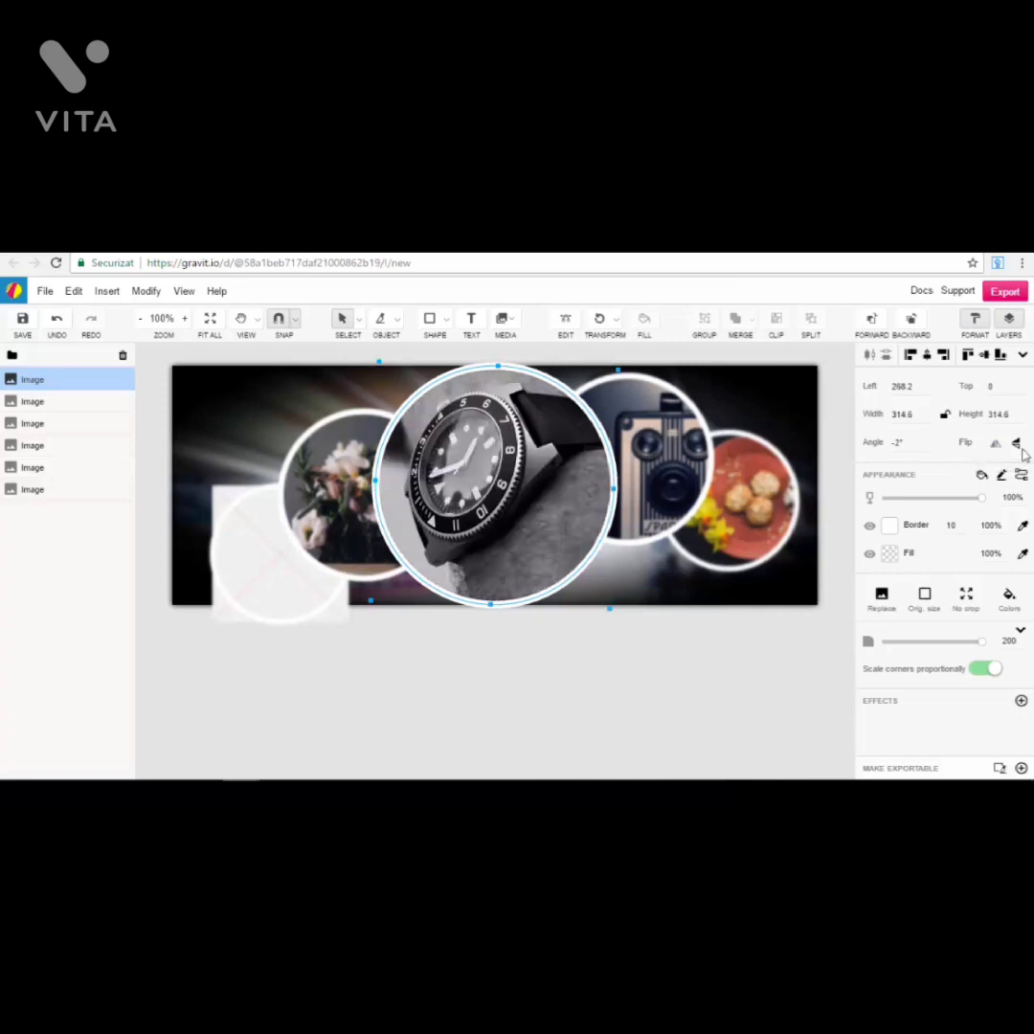
{"action": "left_click", "coordinate": [1019, 447]}
{"action": "left_click", "coordinate": [1018, 447]}
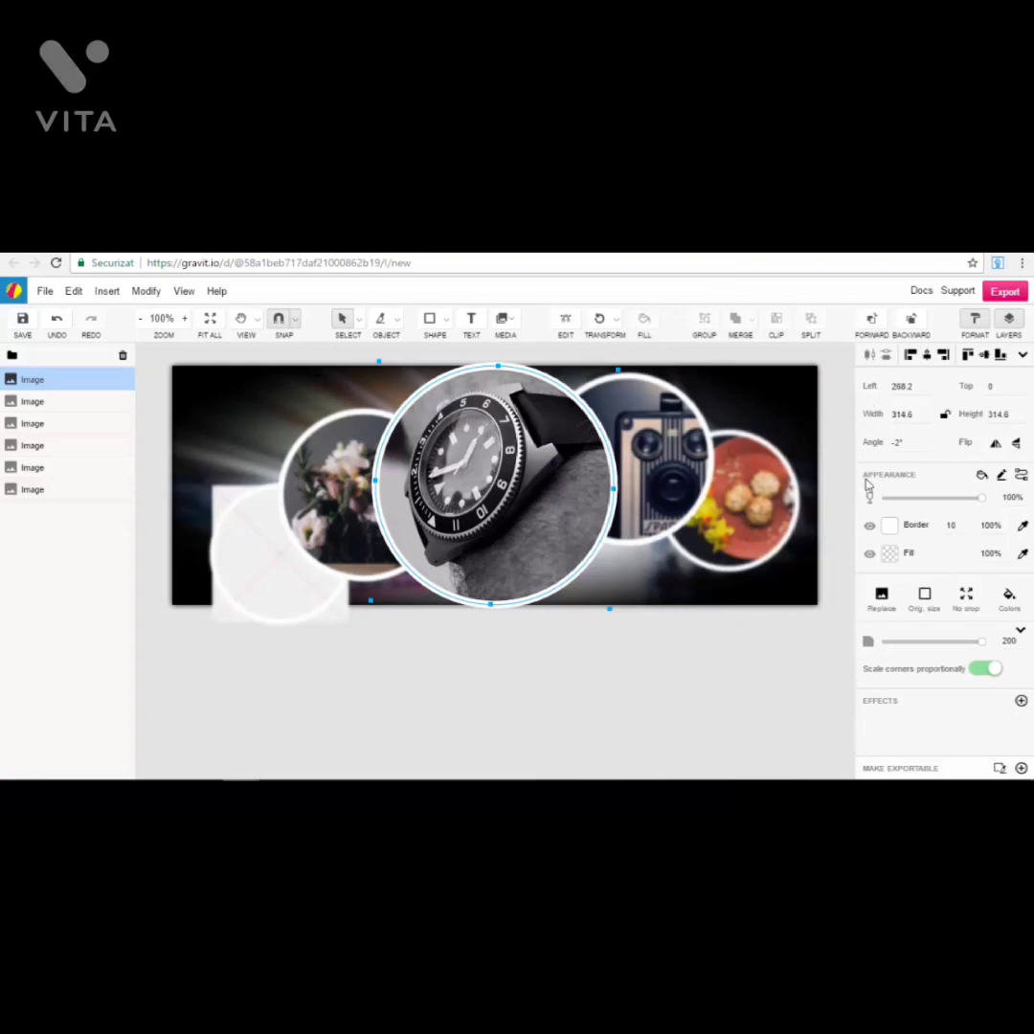
{"action": "left_click", "coordinate": [978, 502]}
{"action": "mouse_move", "coordinate": [978, 501]}
{"action": "left_mouse_down"}
{"action": "mouse_move", "coordinate": [905, 498]}
{"action": "mouse_move", "coordinate": [981, 499]}
{"action": "left_mouse_up"}
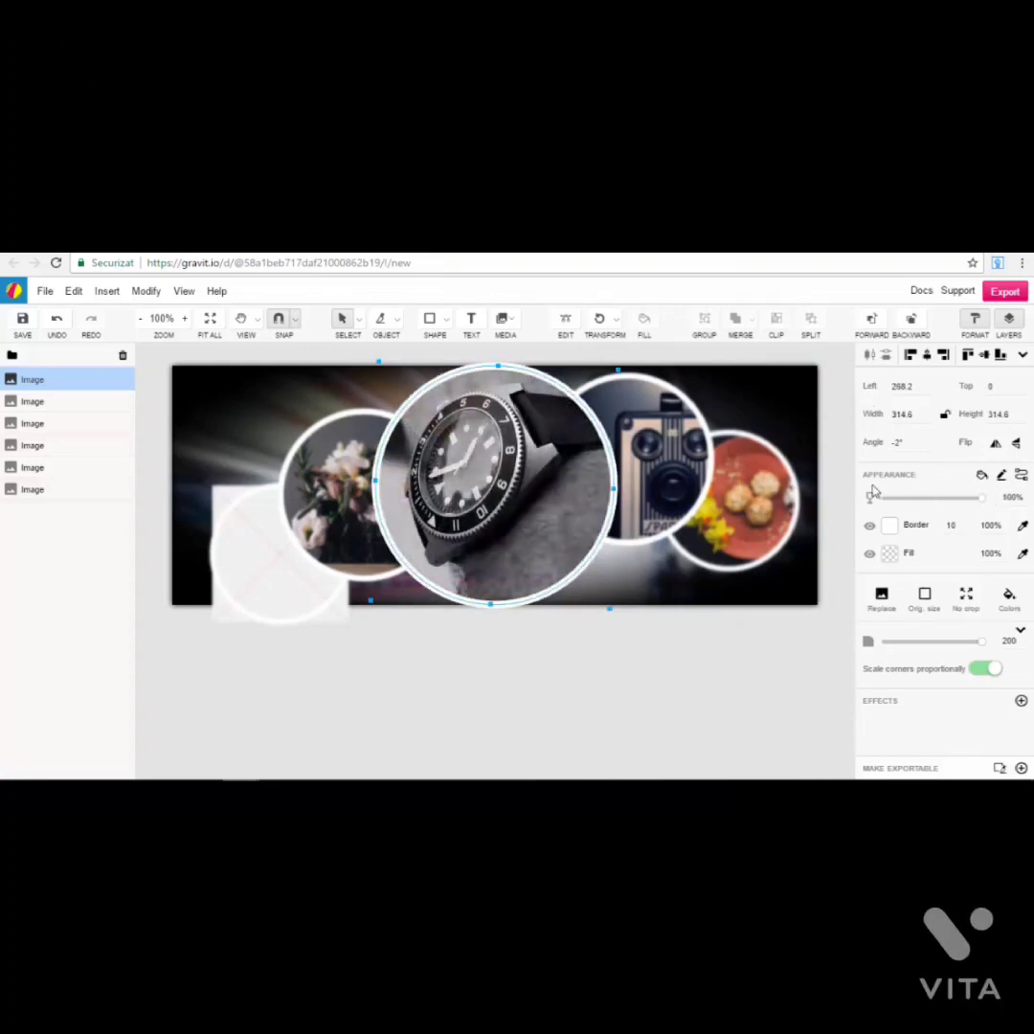
Step: Try Overlay, Soft Light and Normal blending on the watch circle, settling on Multiply
{"action": "left_click", "coordinate": [981, 478]}
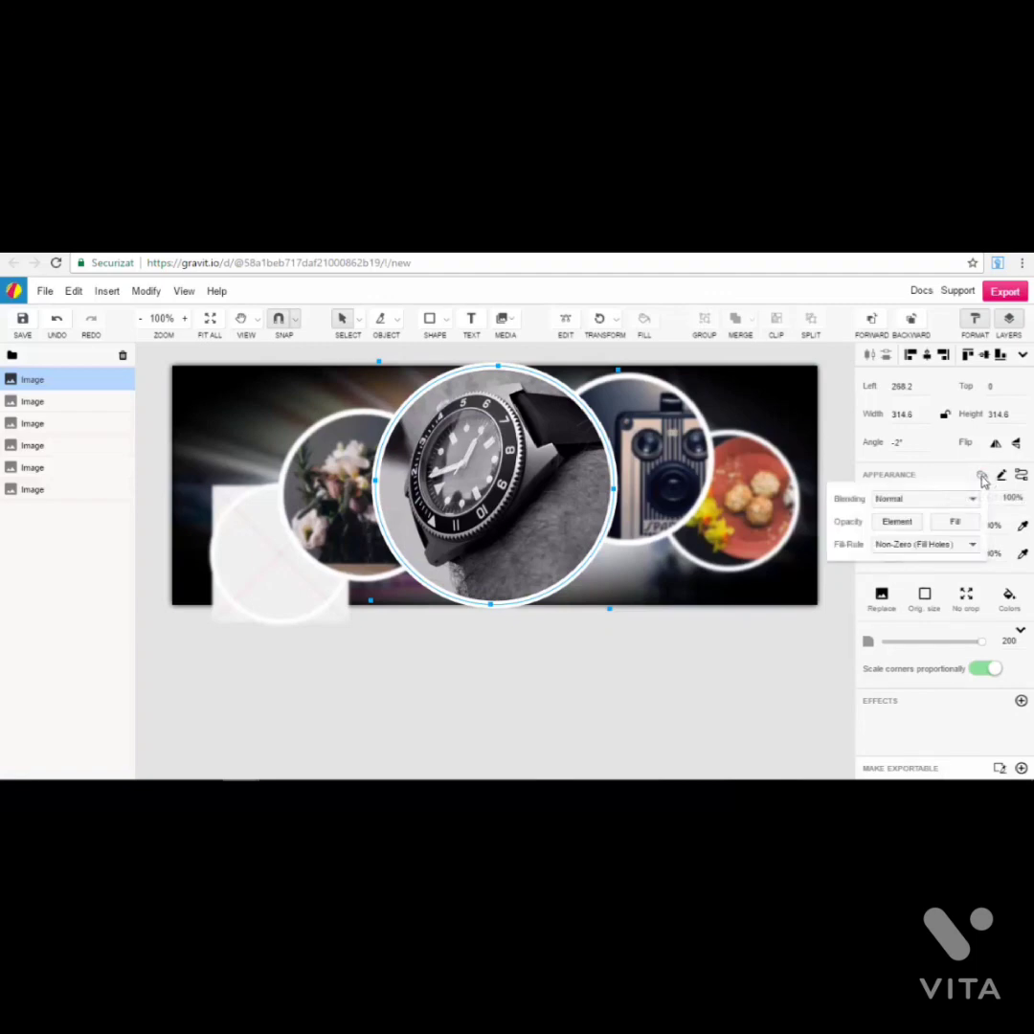
{"action": "left_click", "coordinate": [966, 497]}
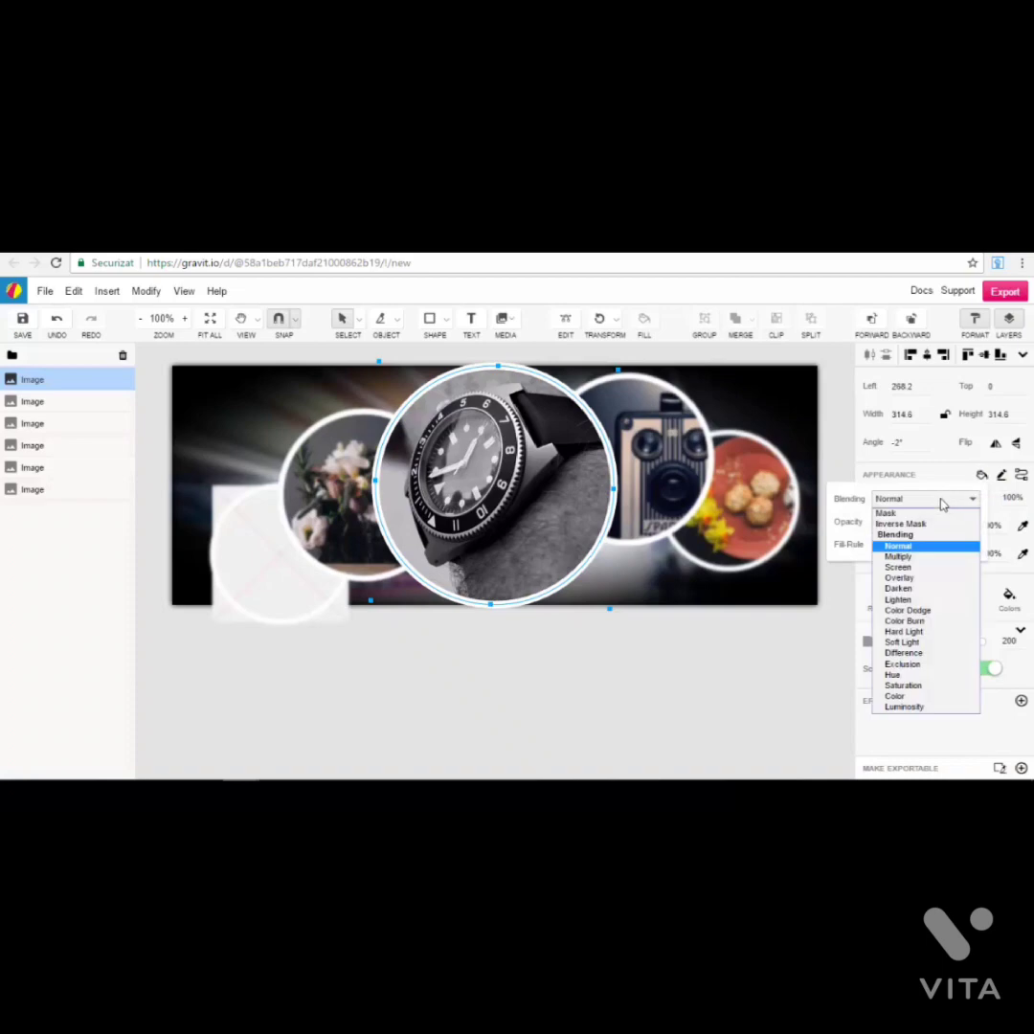
{"action": "left_click", "coordinate": [917, 575]}
{"action": "left_click", "coordinate": [964, 499]}
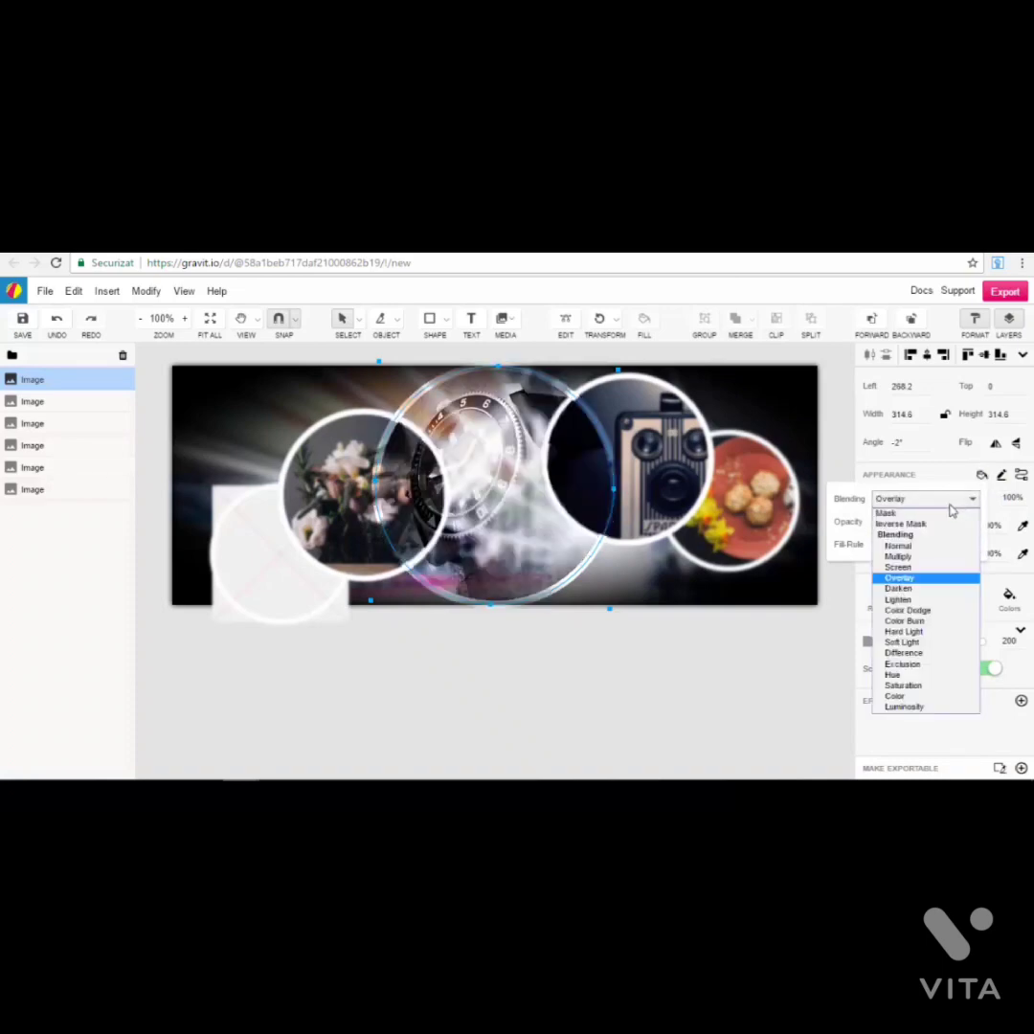
{"action": "left_click", "coordinate": [932, 643]}
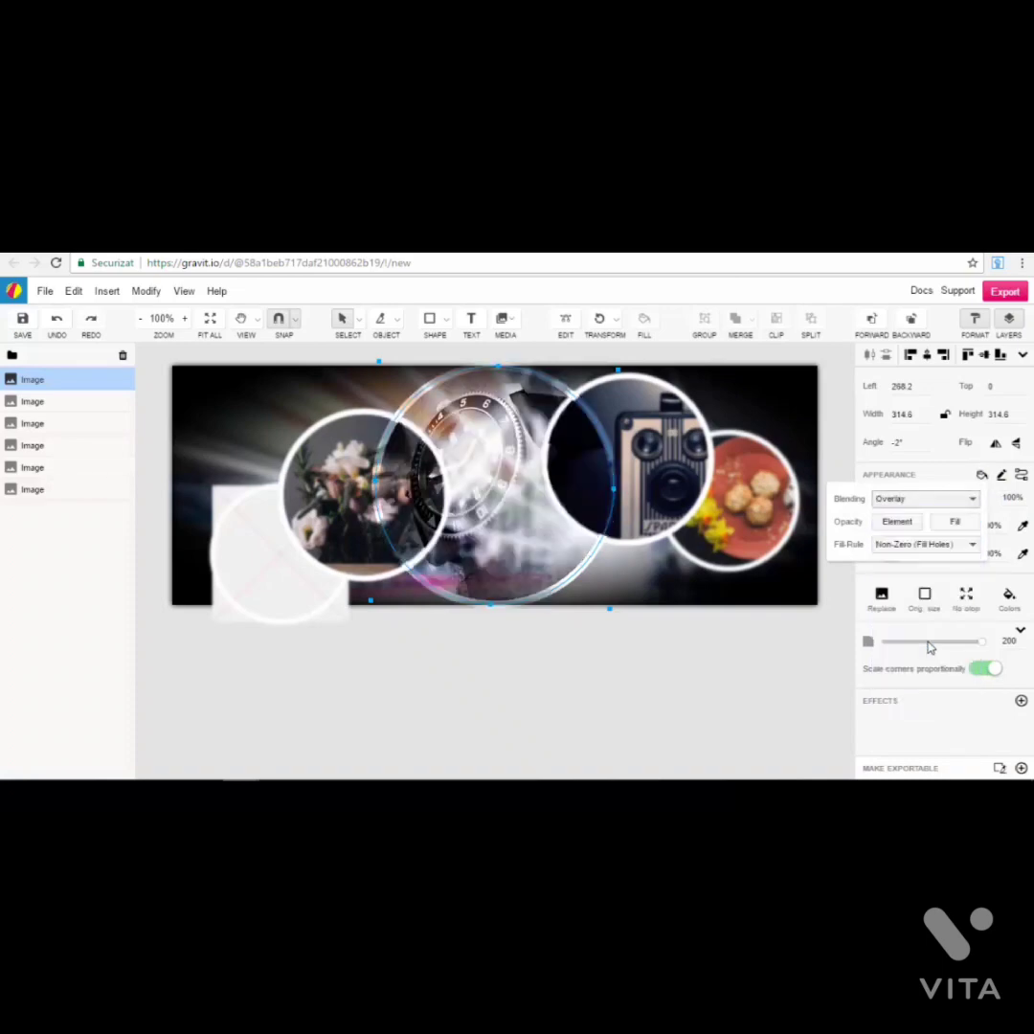
{"action": "left_click", "coordinate": [967, 498]}
{"action": "left_click", "coordinate": [921, 507]}
{"action": "left_click", "coordinate": [923, 496]}
{"action": "left_click", "coordinate": [921, 553]}
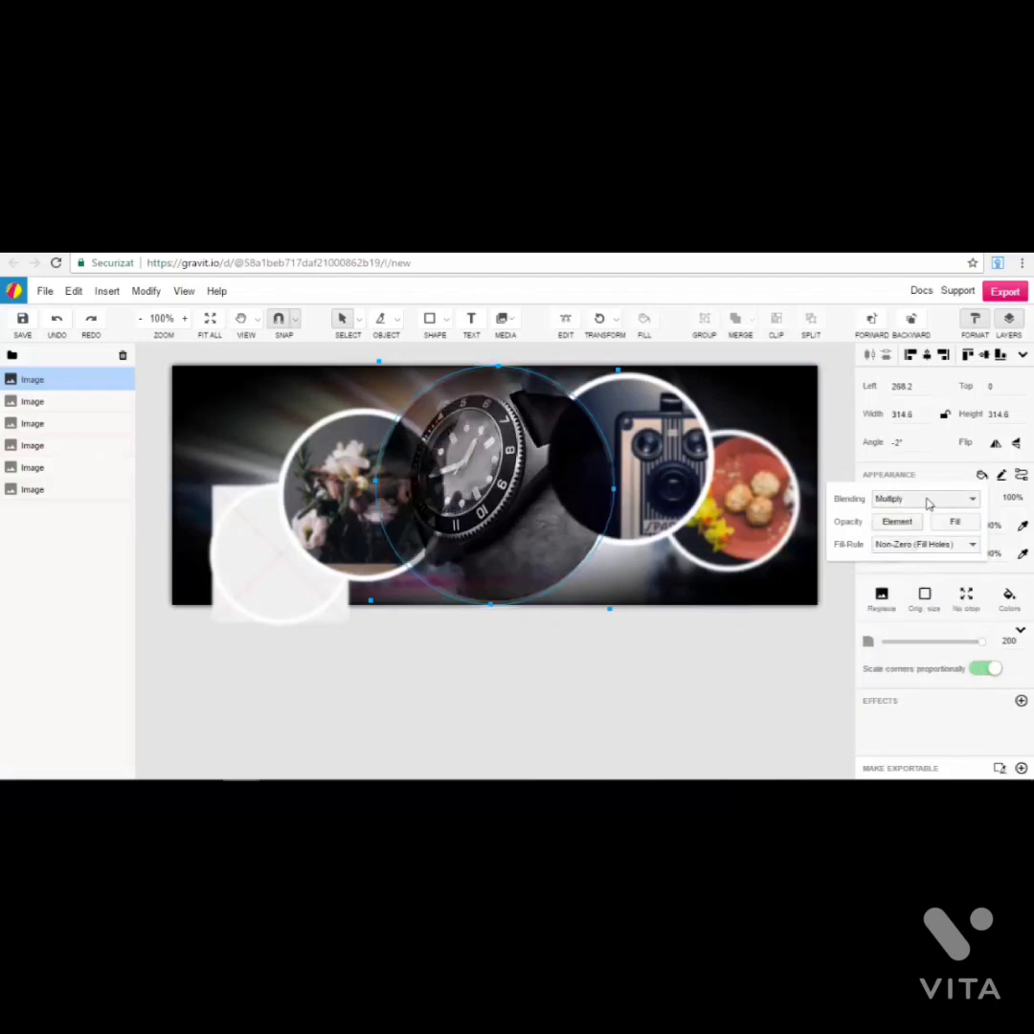
Step: Set the watch circle's 10-pixel border to dark red #8C3333, trying gradient types
{"action": "left_click", "coordinate": [1002, 477]}
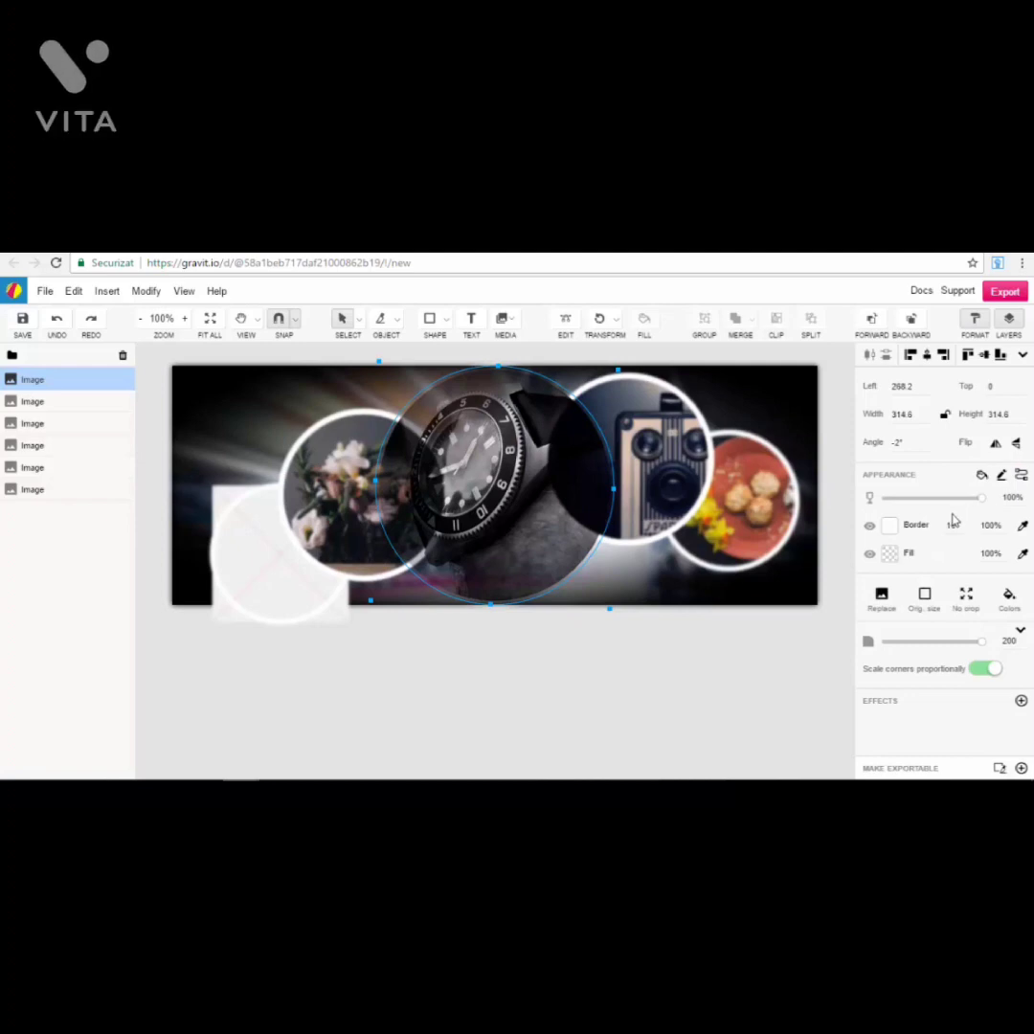
{"action": "left_click", "coordinate": [890, 527]}
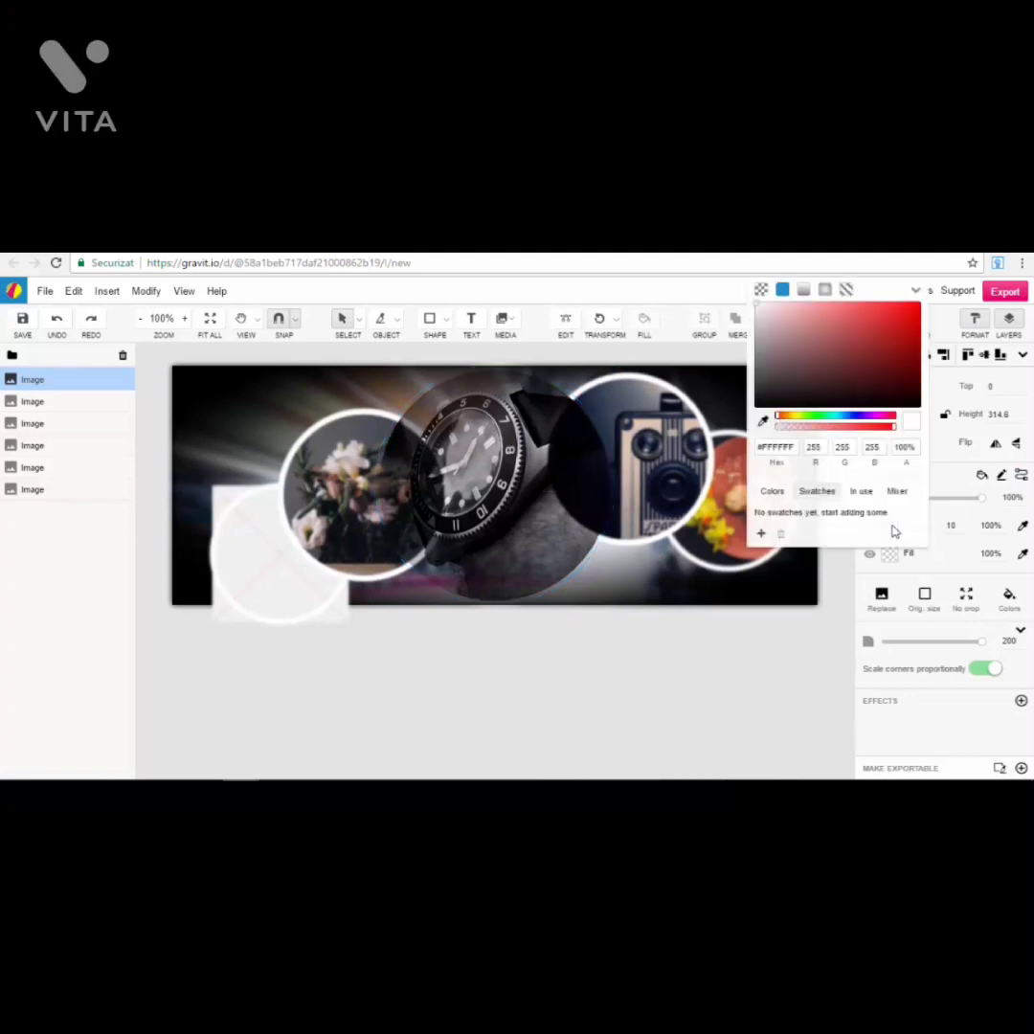
{"action": "left_click", "coordinate": [873, 361]}
{"action": "left_click", "coordinate": [859, 349]}
{"action": "left_click", "coordinate": [824, 290]}
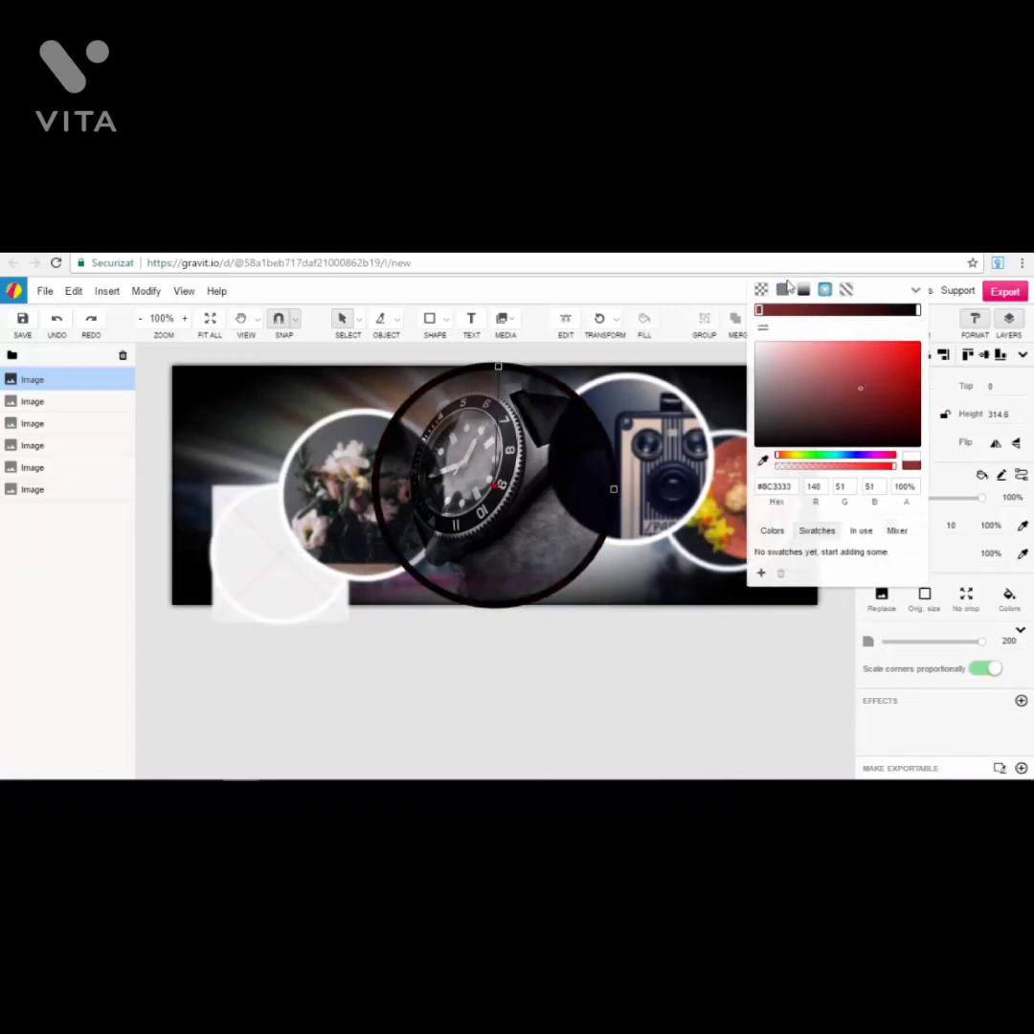
{"action": "left_click", "coordinate": [803, 290]}
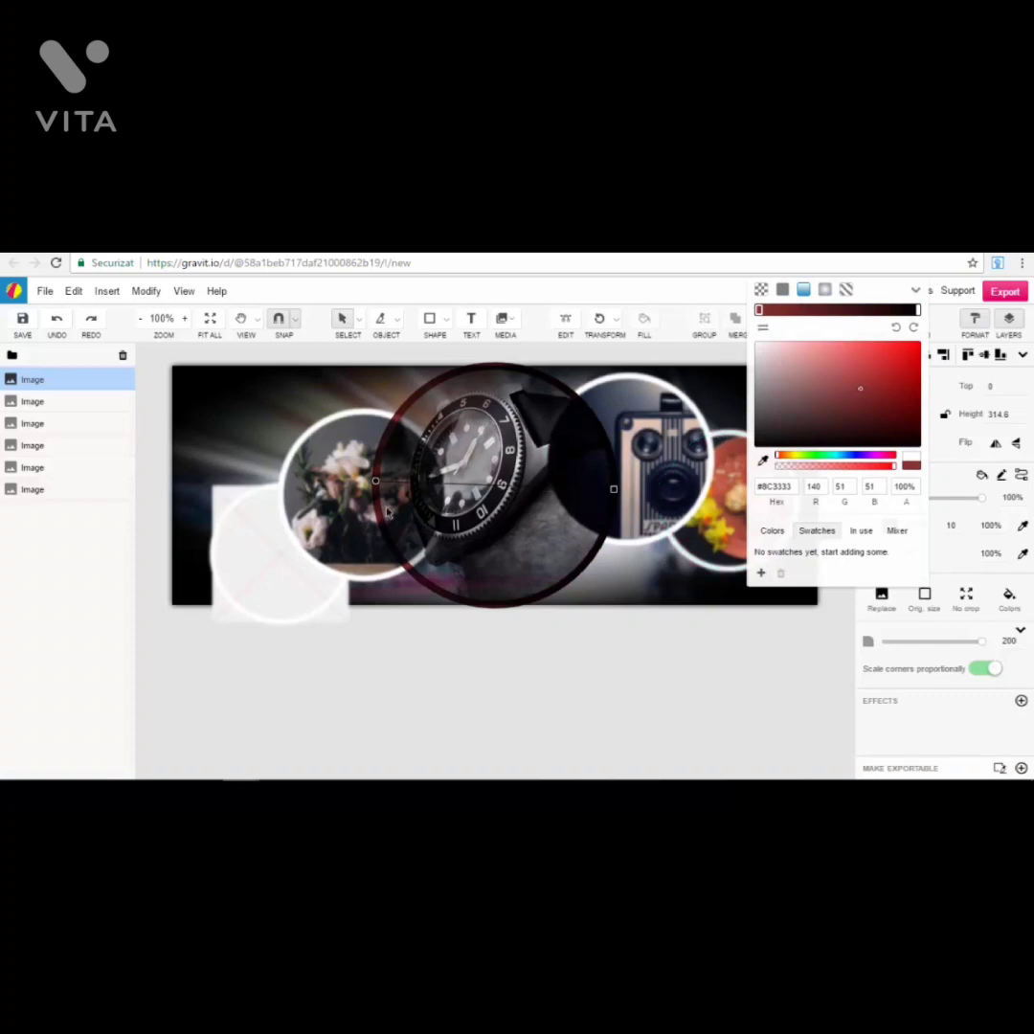
{"action": "left_click", "coordinate": [953, 565]}
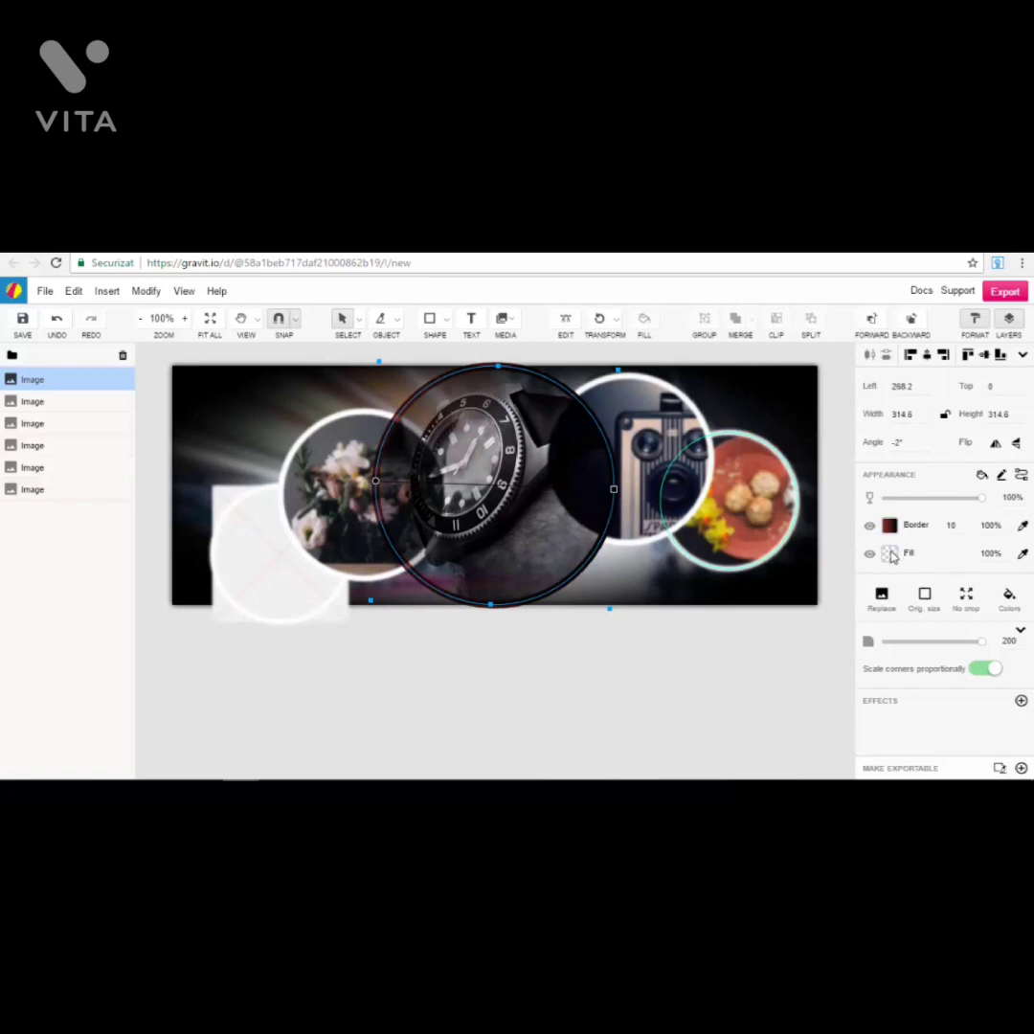
Step: Open and close the Fill colour picker, then open the replacement image search
{"action": "left_click", "coordinate": [889, 554]}
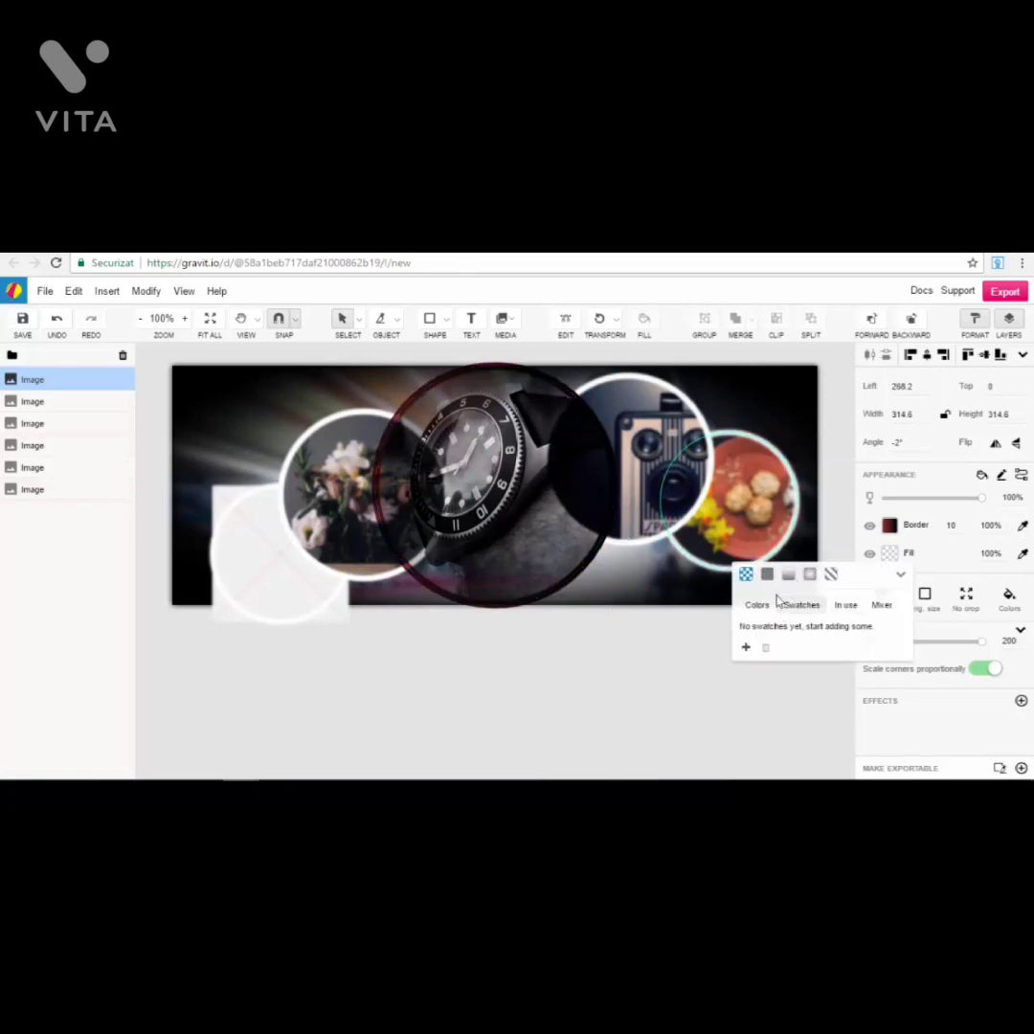
{"action": "left_click", "coordinate": [957, 560]}
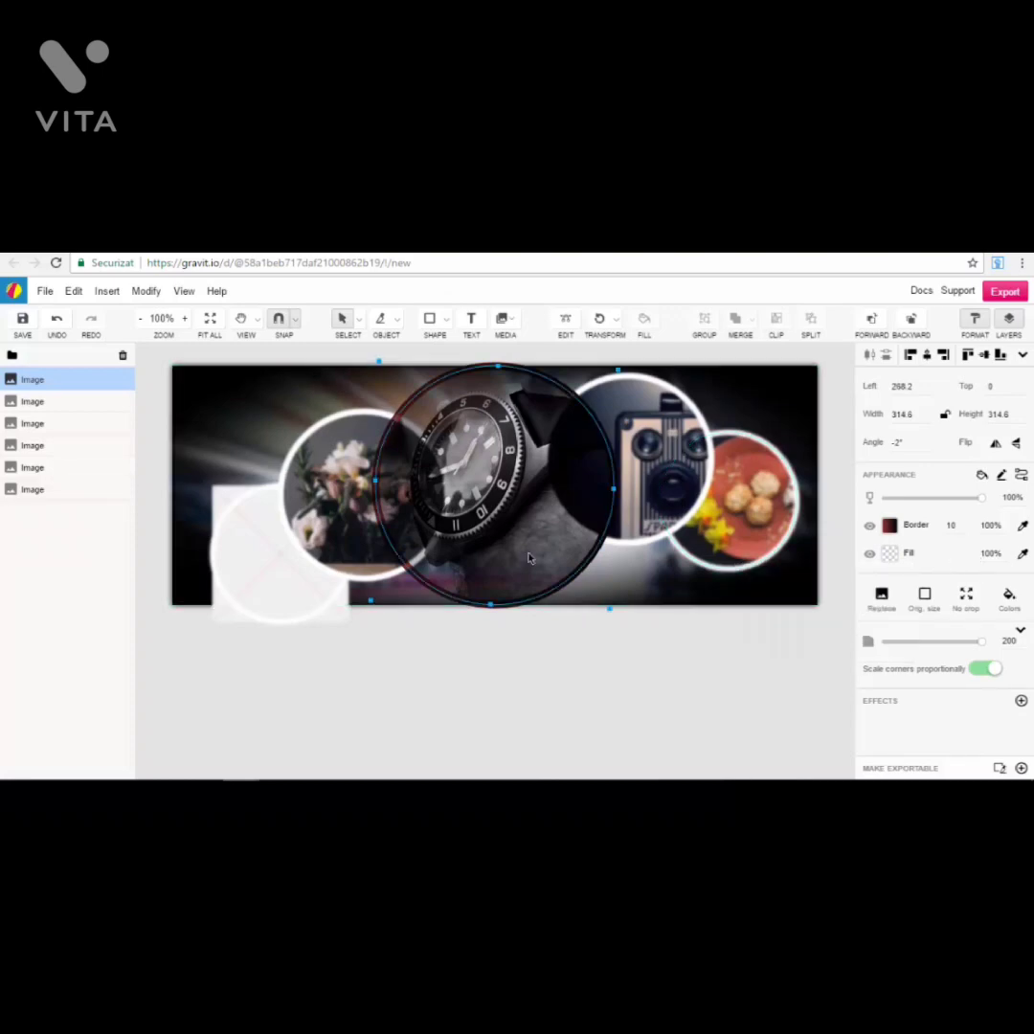
{"action": "scroll", "coordinate": [574, 536], "scroll_direction": "down", "scroll_amount": 1}
{"action": "left_click", "coordinate": [874, 611]}
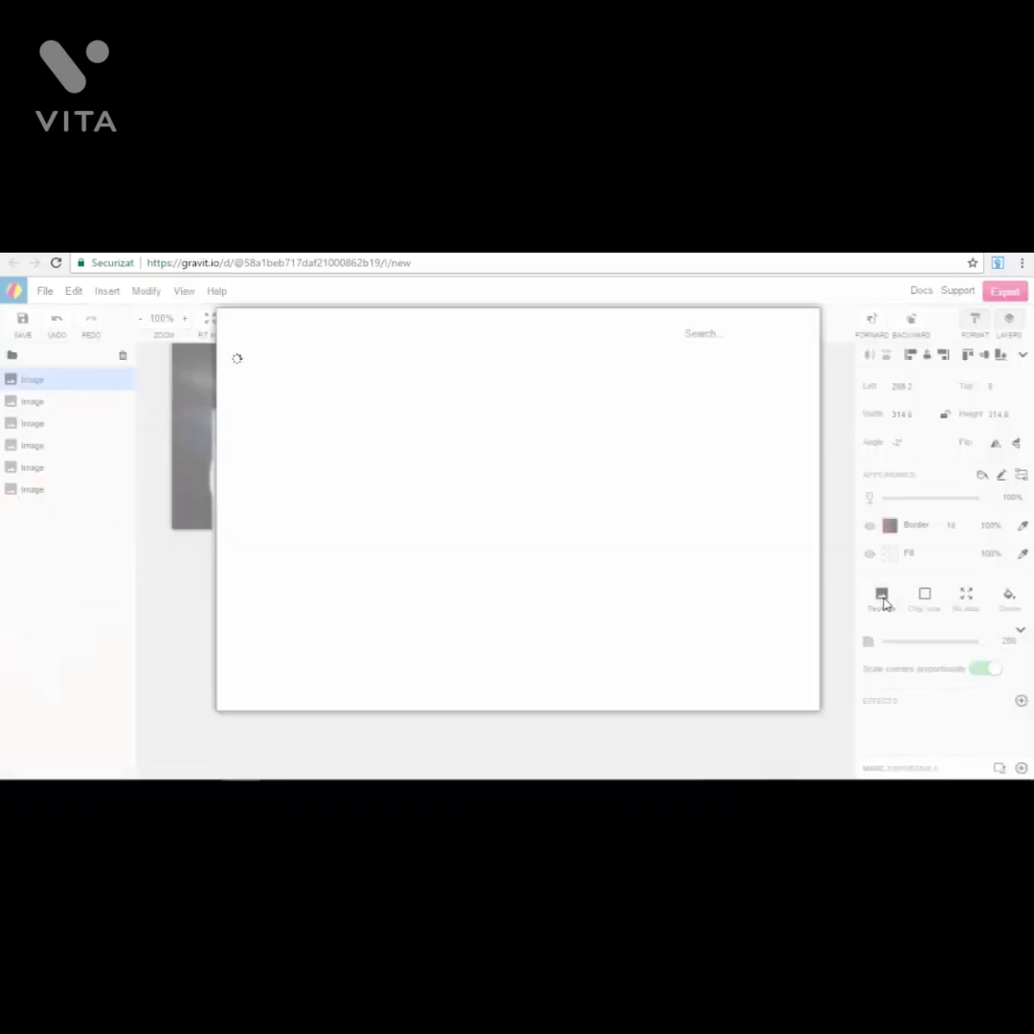
{"action": "left_click", "coordinate": [716, 334]}
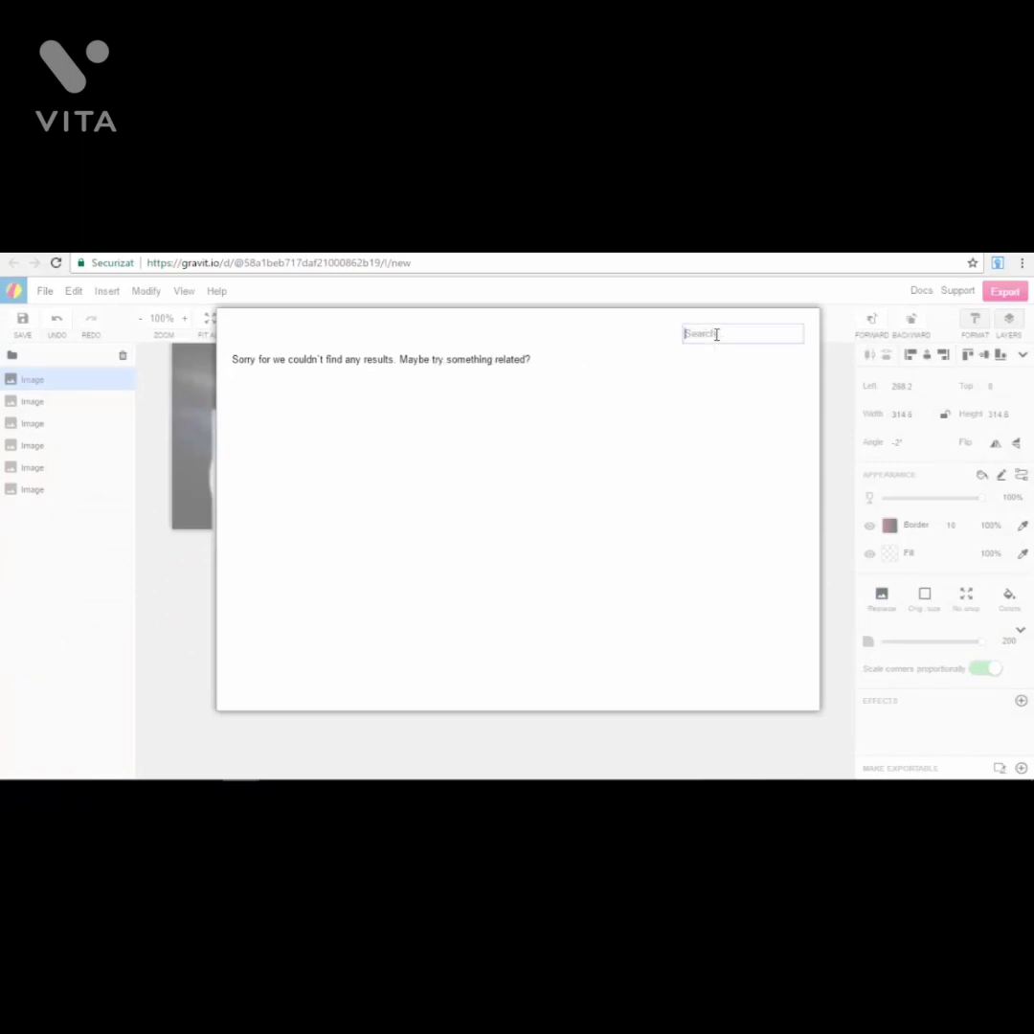
{"action": "type", "text": "city"}
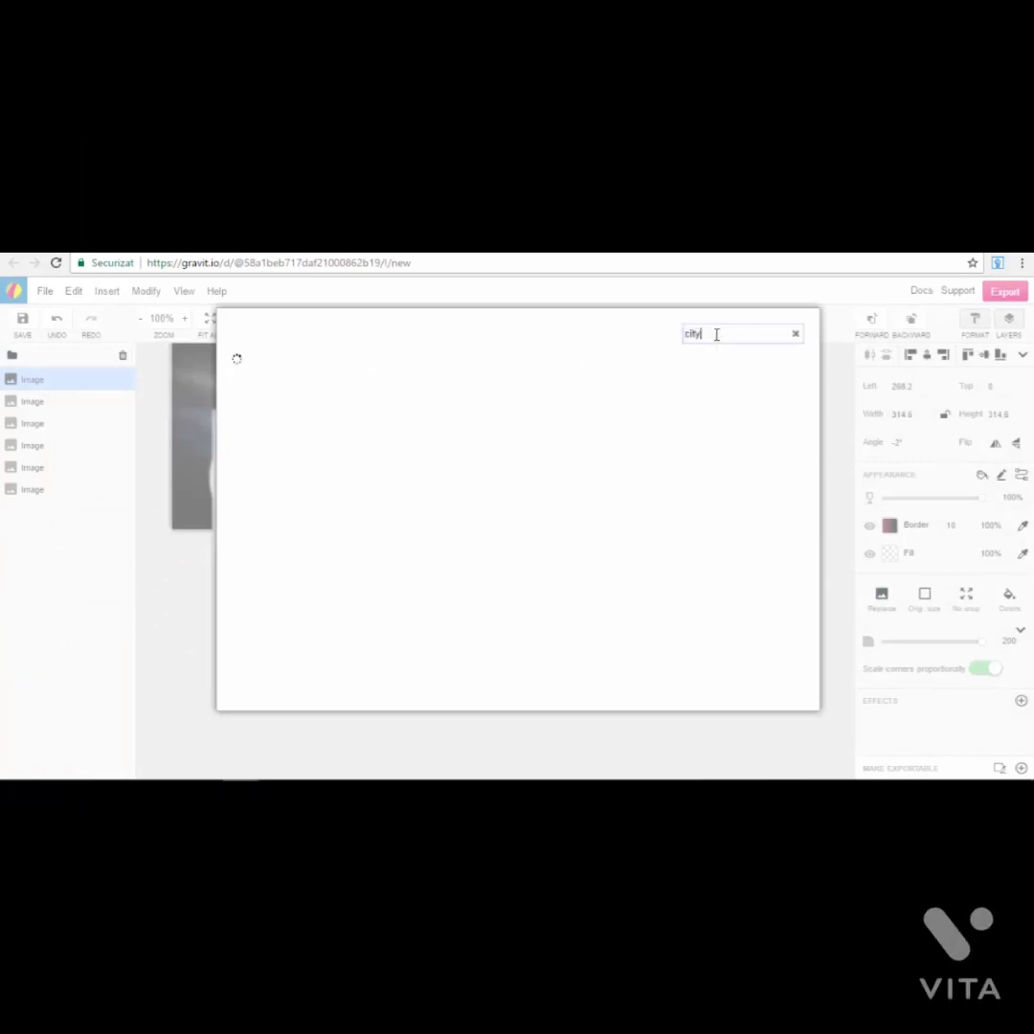
{"action": "left_click", "coordinate": [794, 333]}
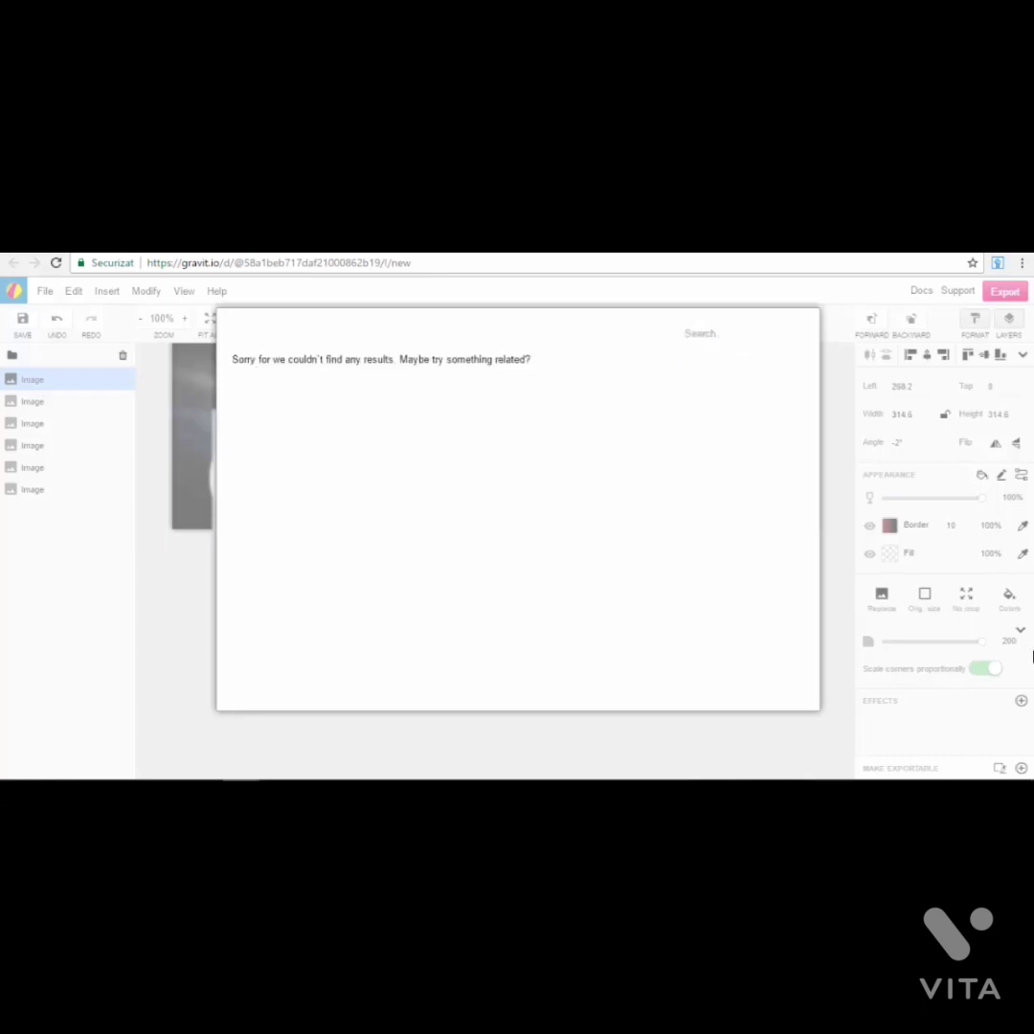
{"action": "left_click", "coordinate": [823, 351]}
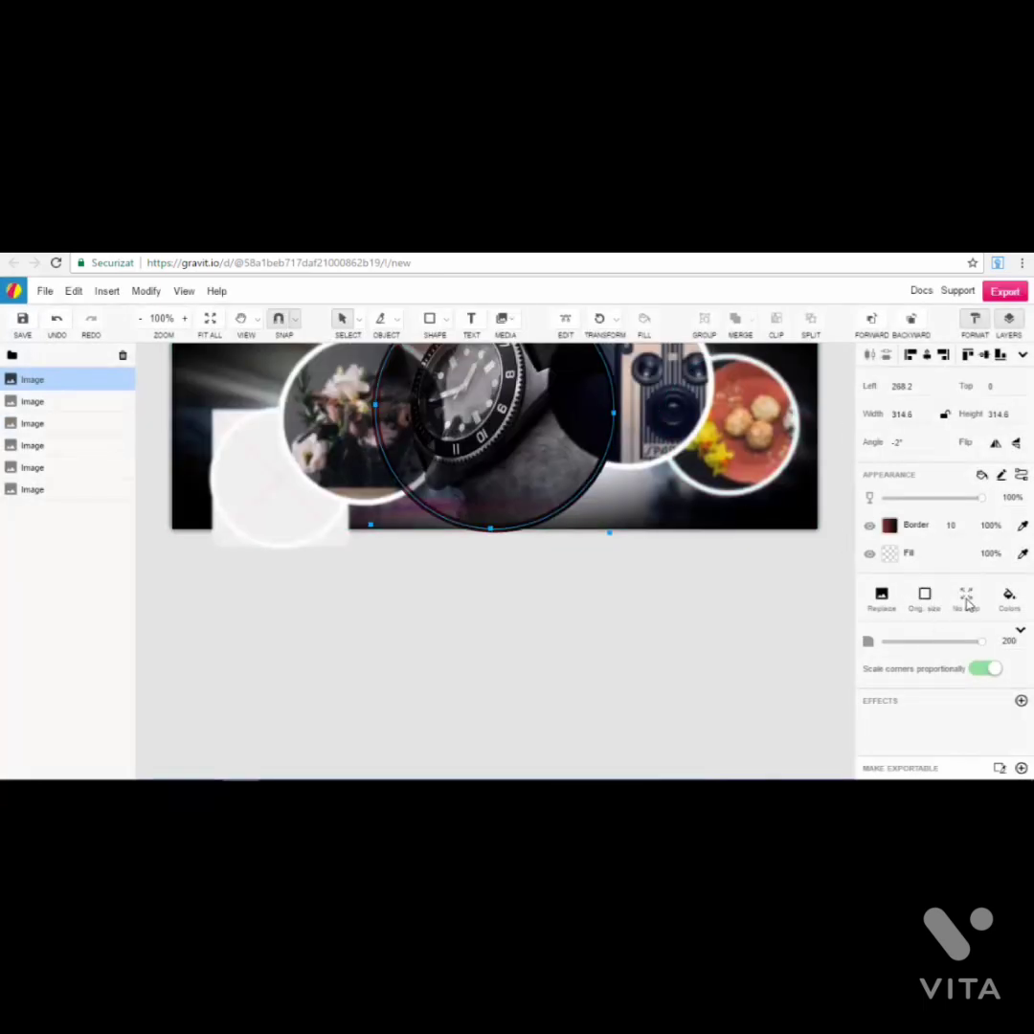
{"action": "left_click", "coordinate": [1008, 599]}
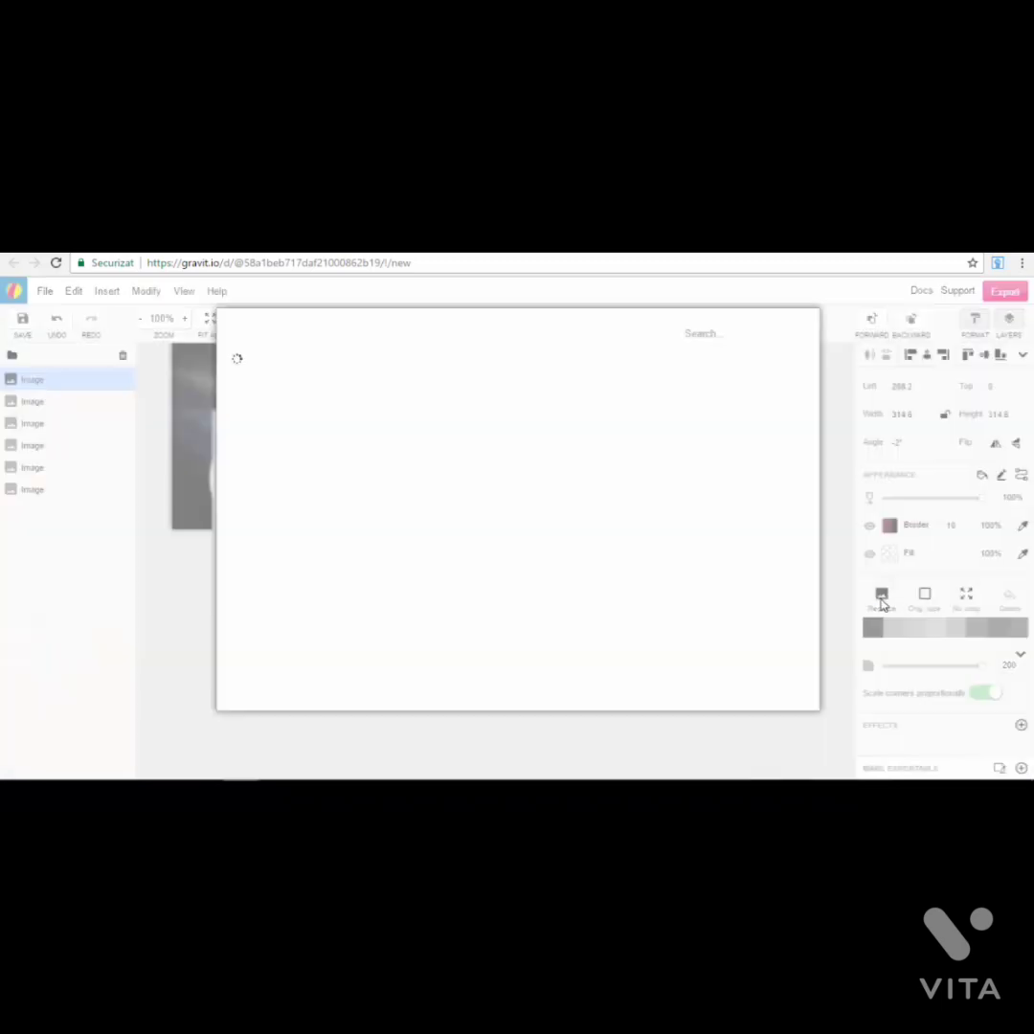
{"action": "left_click", "coordinate": [882, 596]}
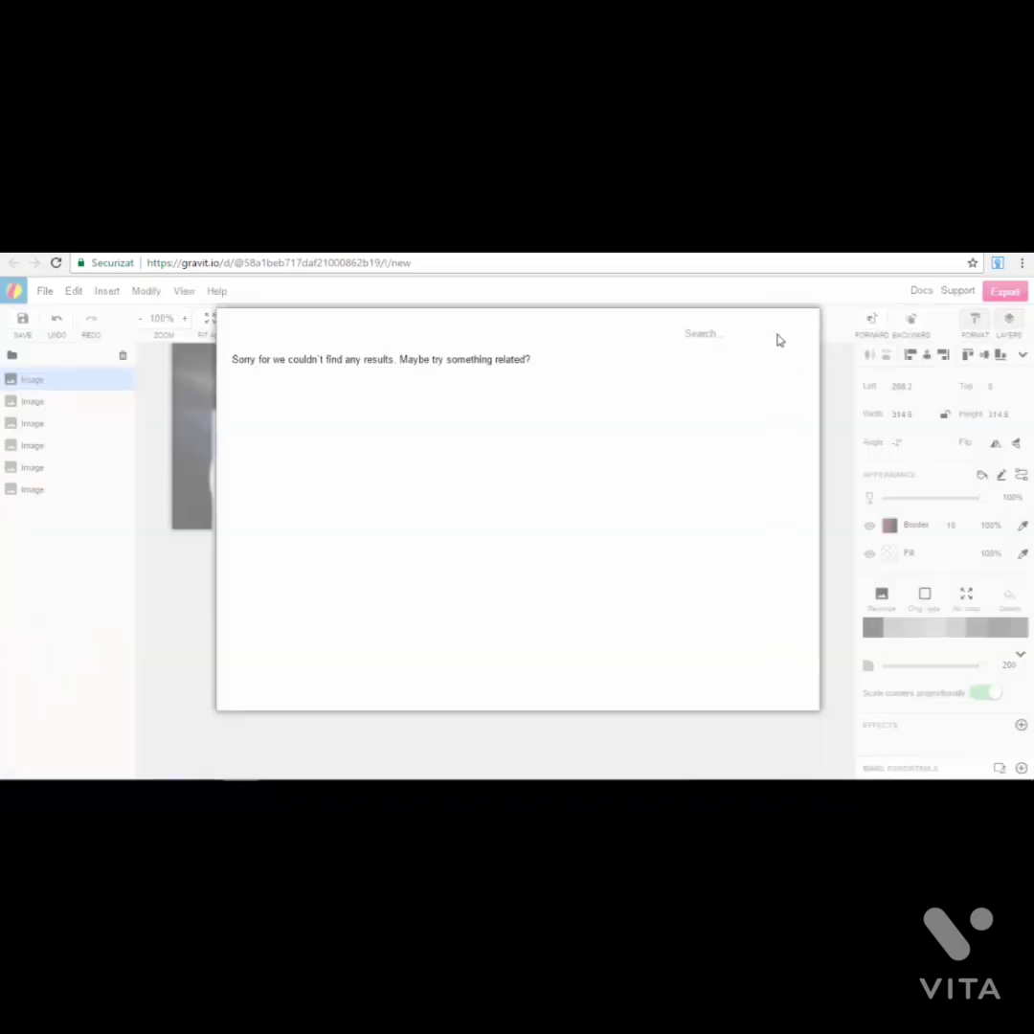
{"action": "key", "text": "Escape"}
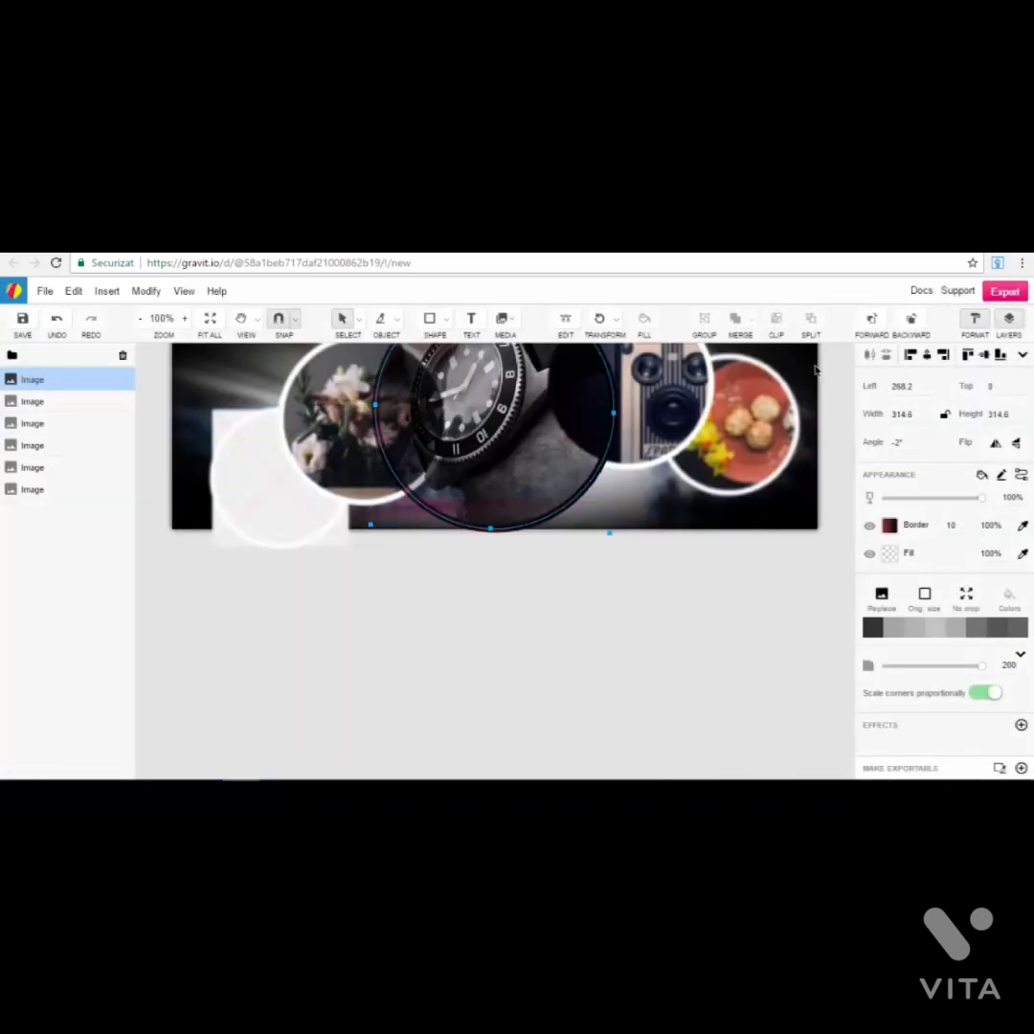
{"action": "left_click", "coordinate": [880, 596]}
{"action": "key", "text": "Escape"}
{"action": "scroll", "coordinate": [788, 586], "scroll_direction": "down", "scroll_amount": 3}
{"action": "left_click", "coordinate": [925, 600]}
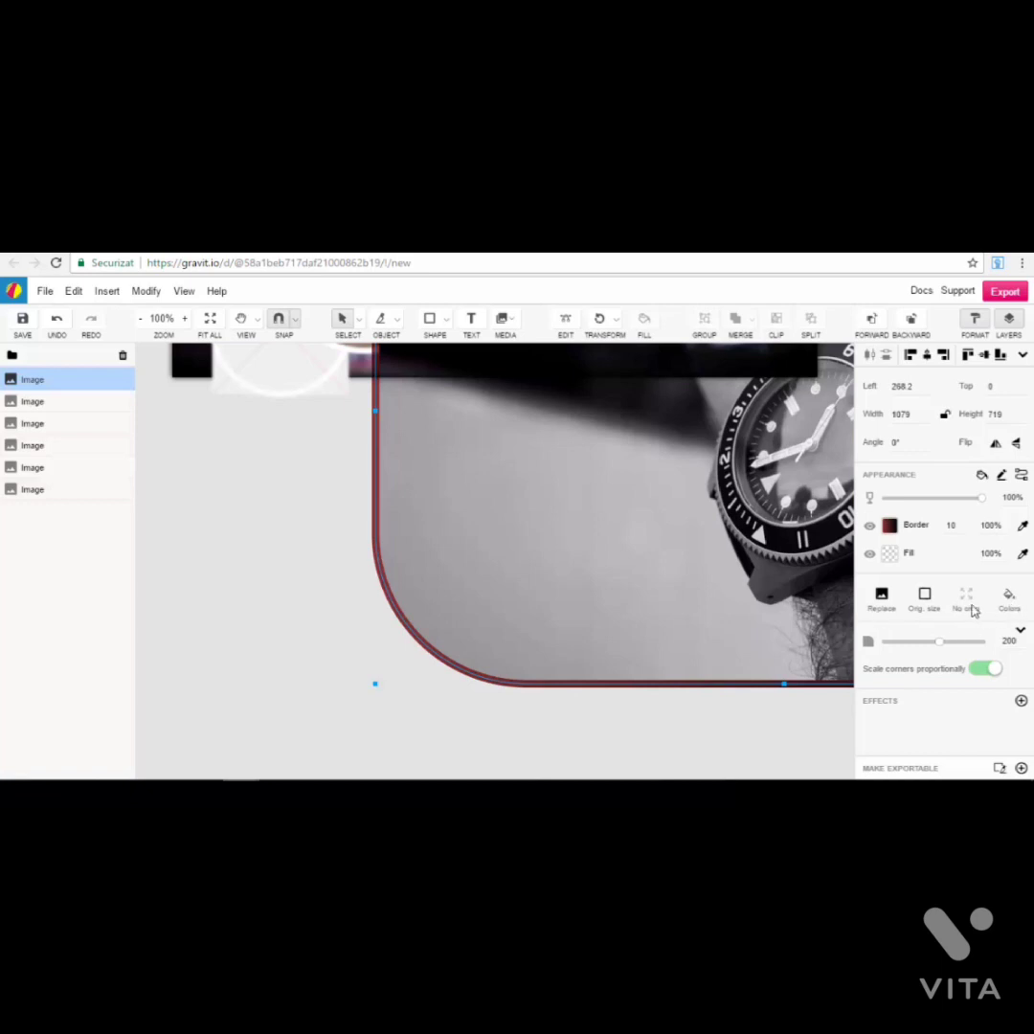
{"action": "left_click", "coordinate": [914, 605]}
{"action": "key", "text": "Escape"}
{"action": "left_click", "coordinate": [1011, 607]}
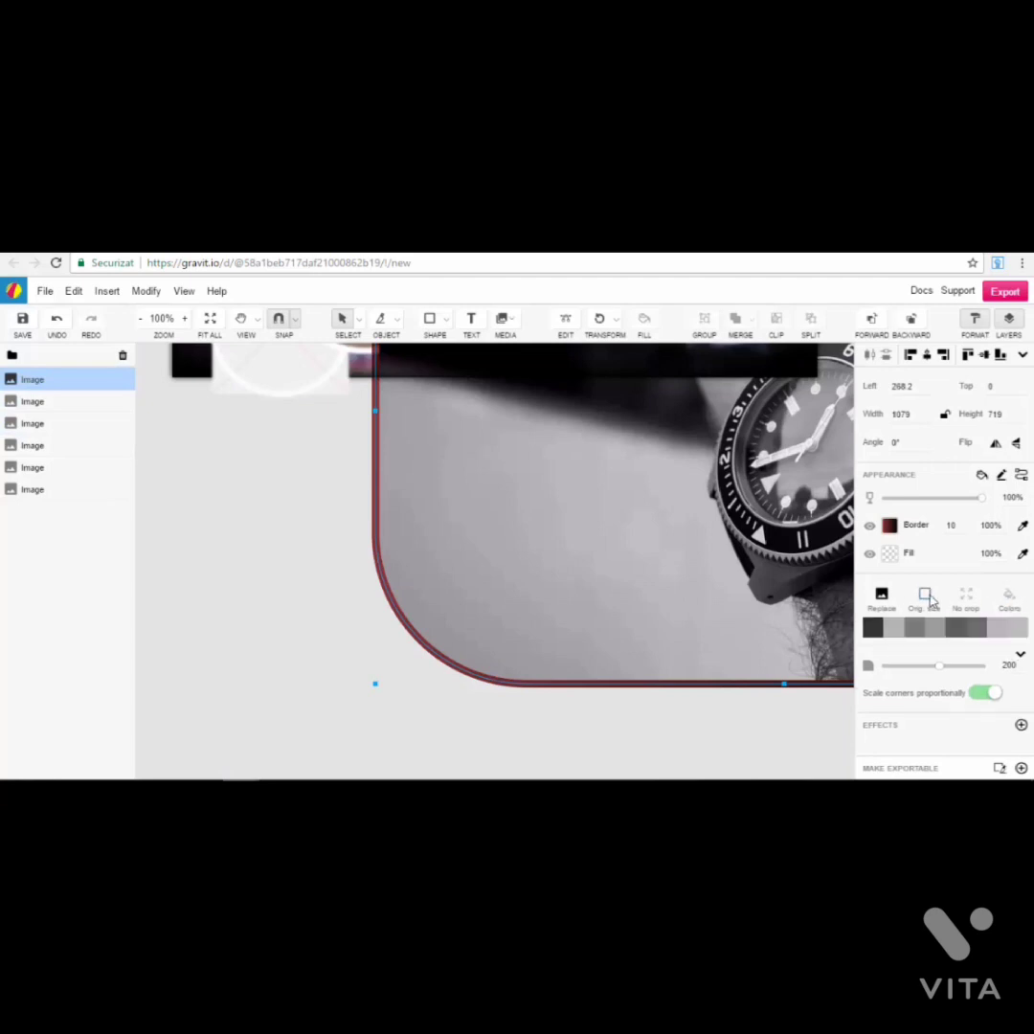
{"action": "left_click_drag", "start_coordinate": [940, 665], "coordinate": [986, 667]}
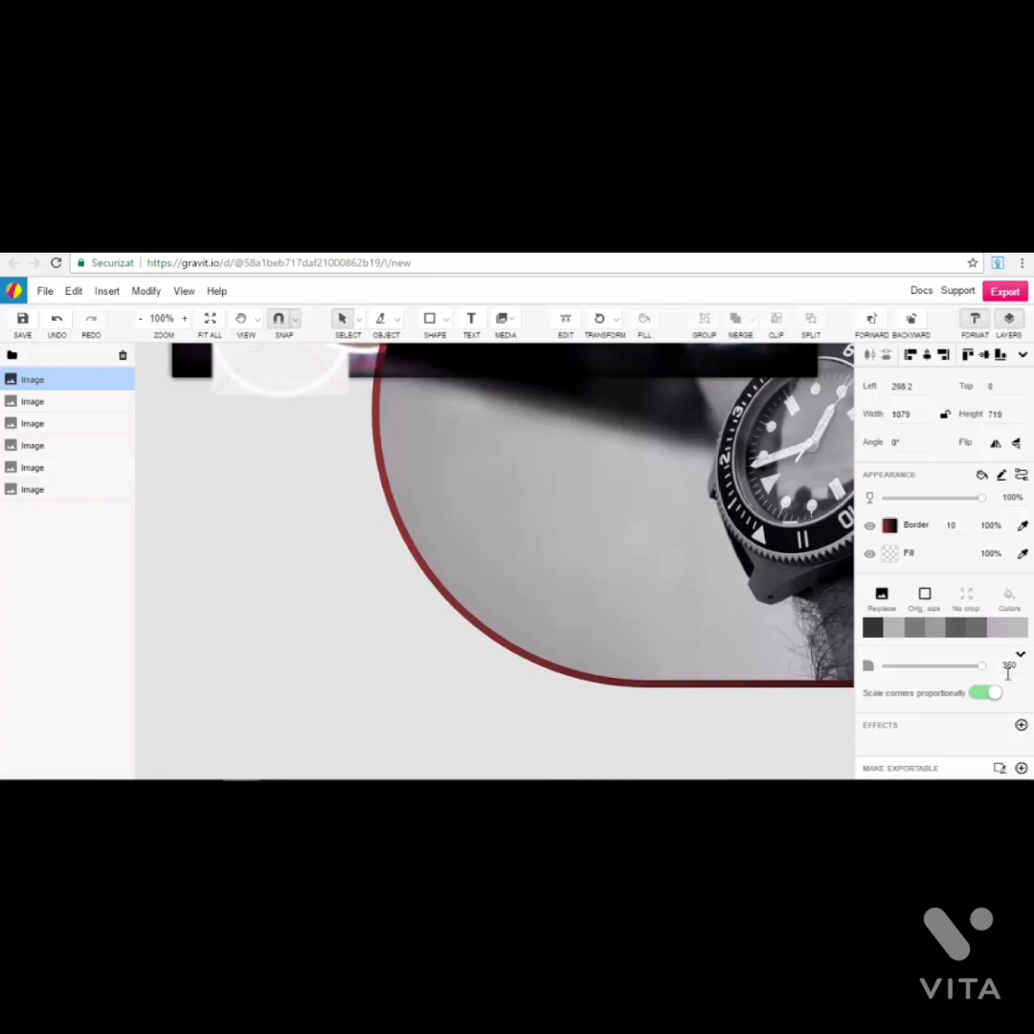
{"action": "left_click", "coordinate": [57, 318]}
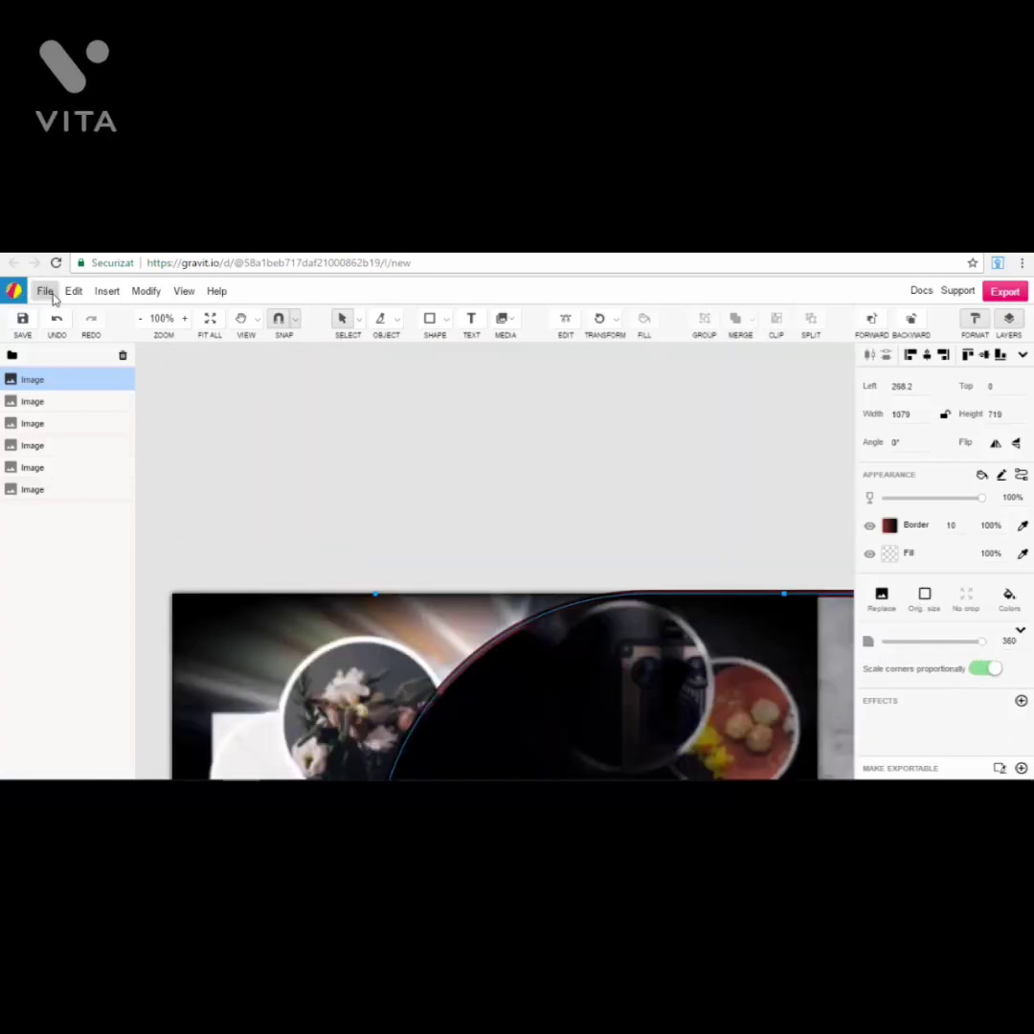
{"action": "left_click", "coordinate": [56, 318]}
{"action": "left_click", "coordinate": [56, 317]}
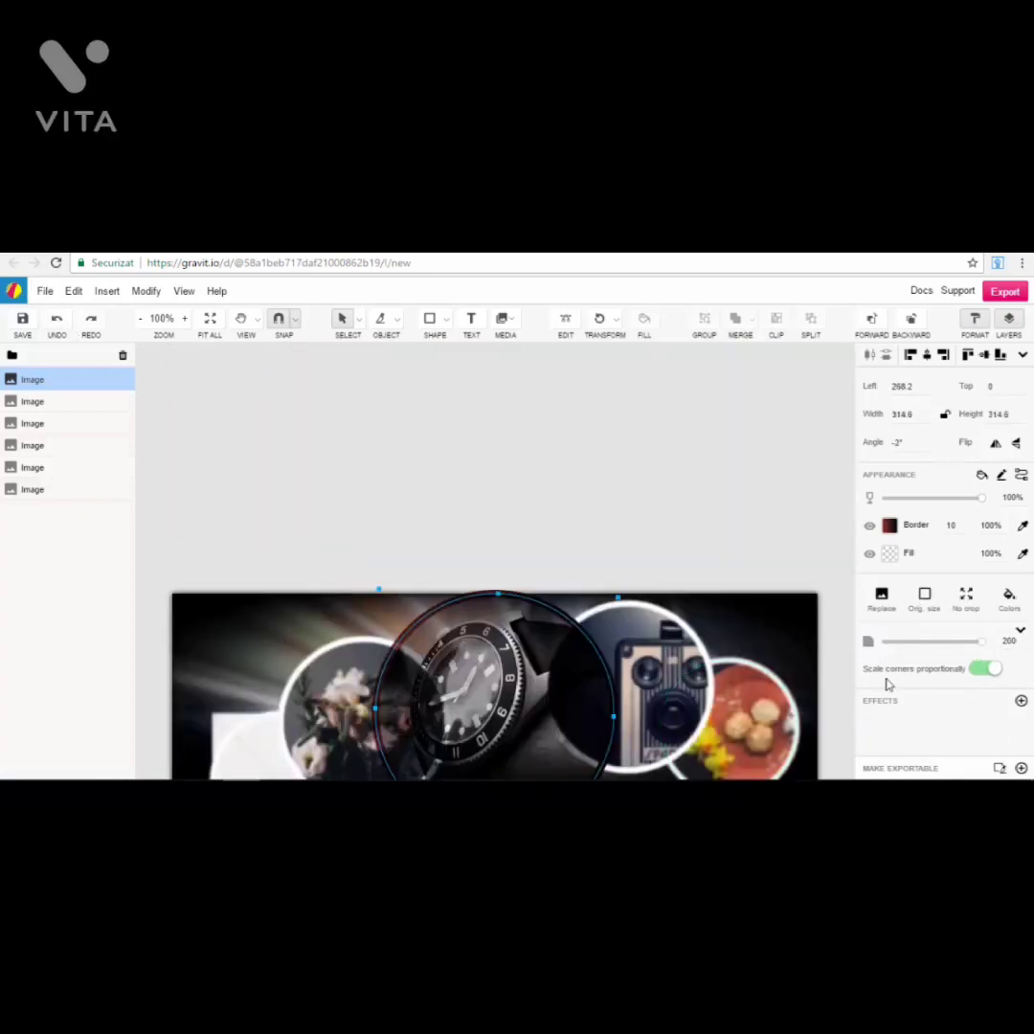
Step: Toggle proportional corner scaling off and on, then resize the watch circle to 293.5×288
{"action": "left_click", "coordinate": [999, 672]}
{"action": "left_click", "coordinate": [992, 669]}
{"action": "left_click_drag", "start_coordinate": [497, 595], "coordinate": [397, 614]}
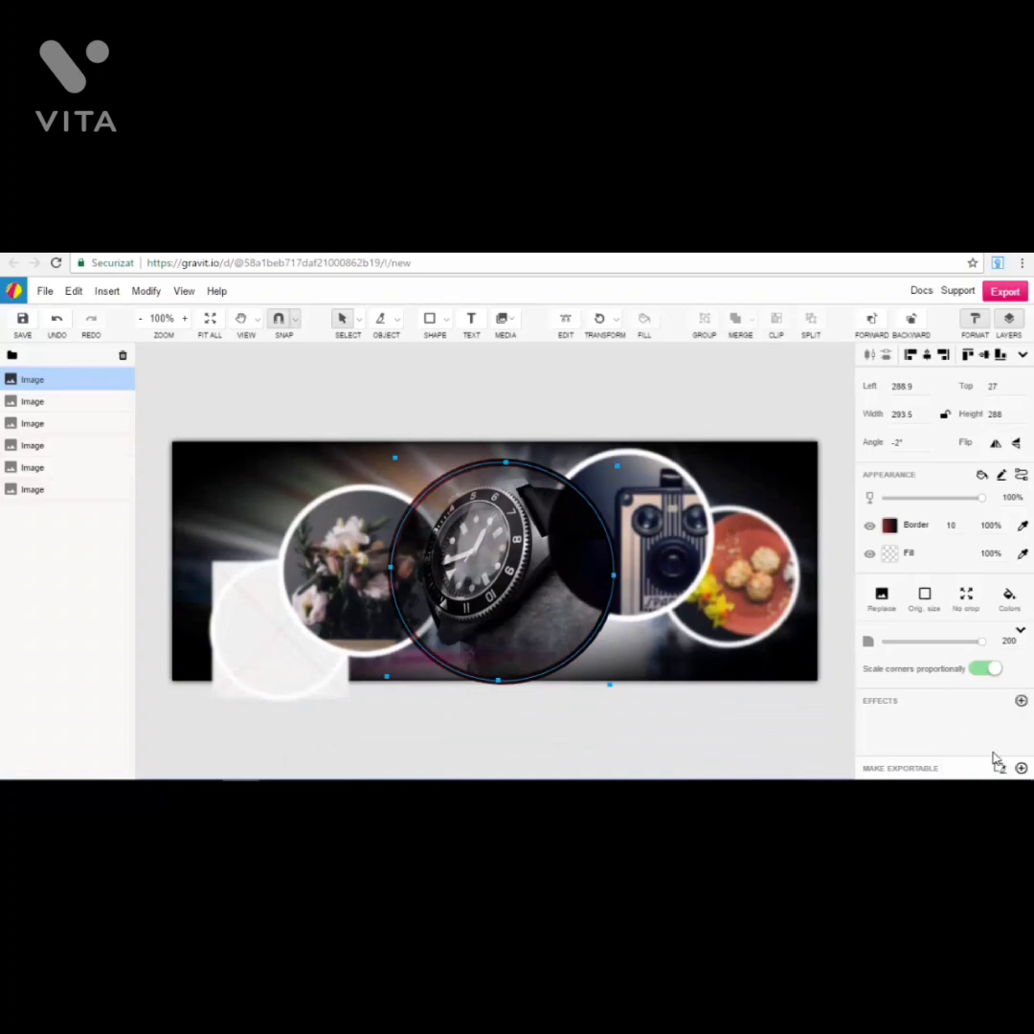
Step: Add a Fast Blur of about 3.1 and an Outer Glow with radius 0 to the watch circle
{"action": "left_click", "coordinate": [1020, 700]}
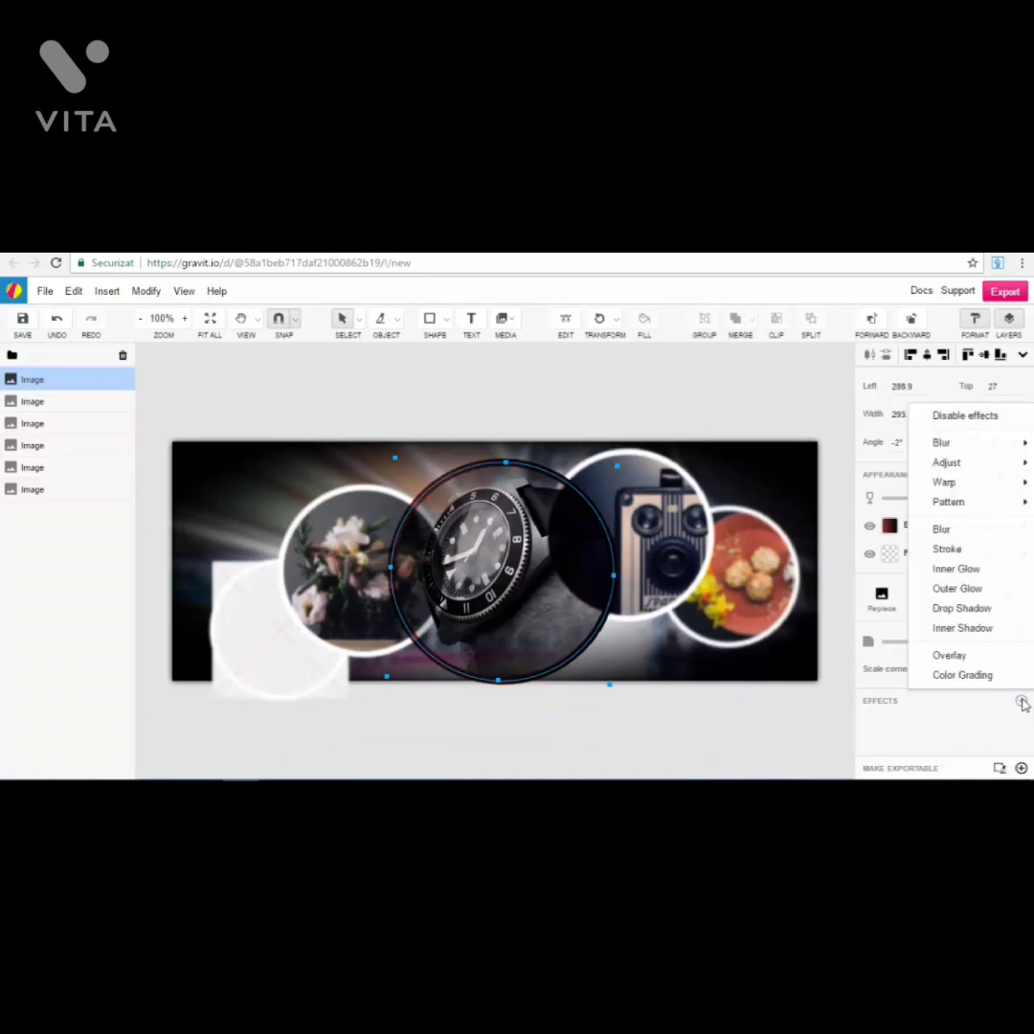
{"action": "mouse_move", "coordinate": [962, 441]}
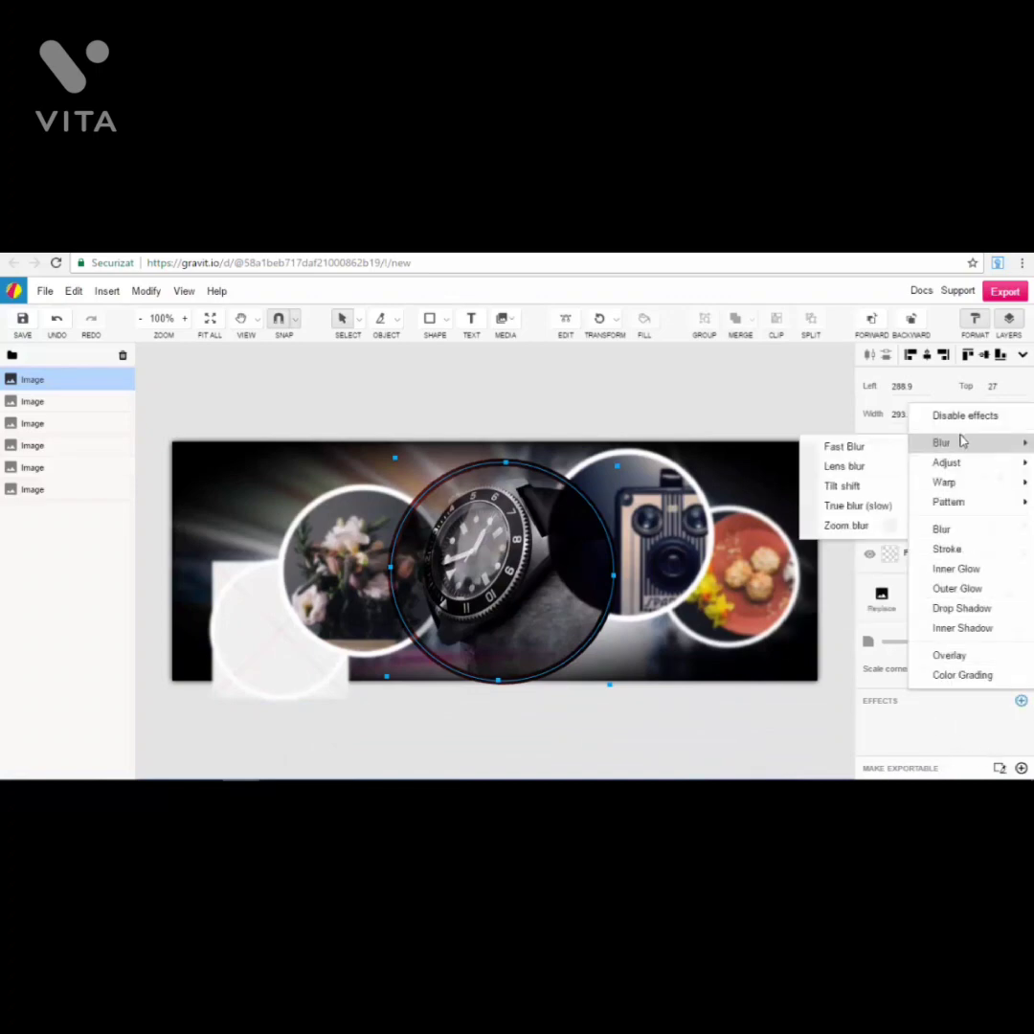
{"action": "left_click", "coordinate": [844, 447]}
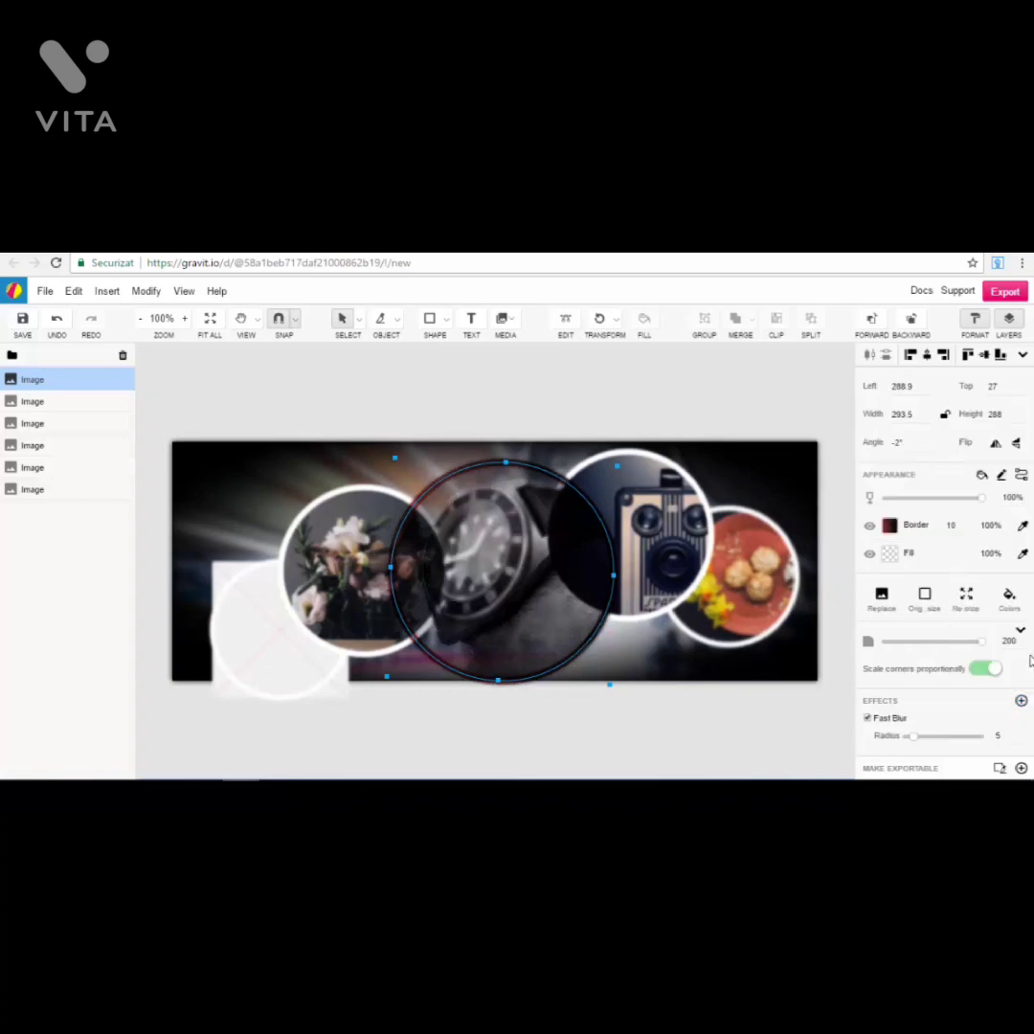
{"action": "left_click_drag", "start_coordinate": [914, 743], "coordinate": [907, 739]}
{"action": "left_click", "coordinate": [1020, 699]}
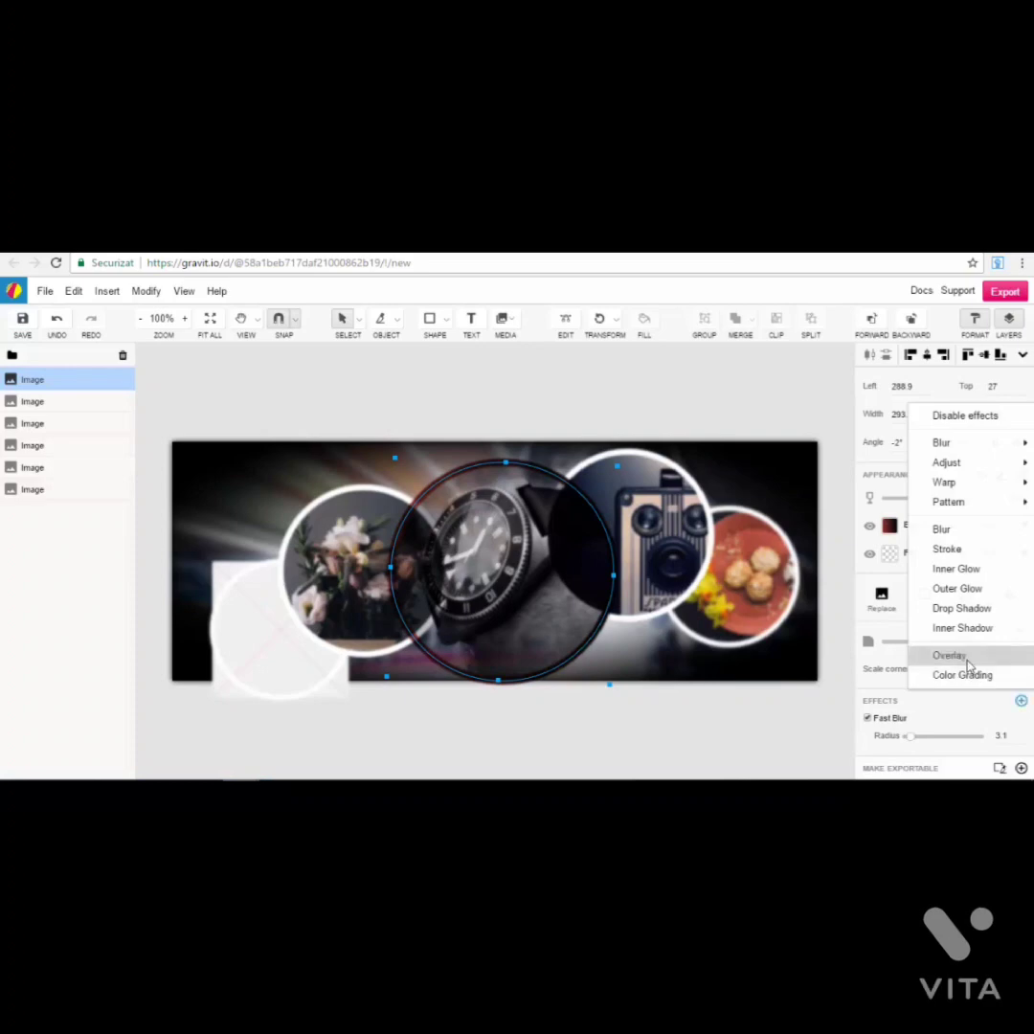
{"action": "left_click", "coordinate": [960, 589]}
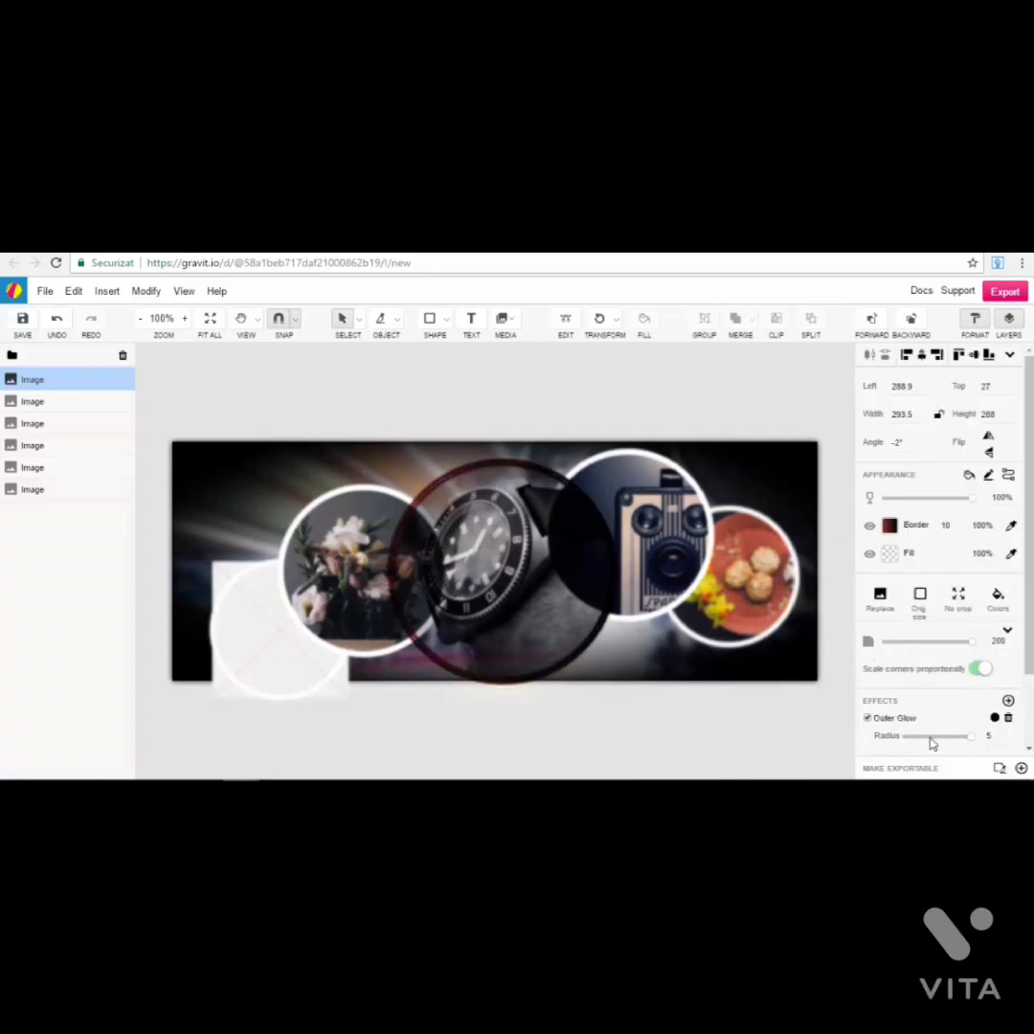
{"action": "left_click_drag", "start_coordinate": [926, 737], "coordinate": [906, 737]}
Step: Add a drop shadow shifted up by 1, adjust the blur, and deselect the watch circle
{"action": "left_click", "coordinate": [1008, 701]}
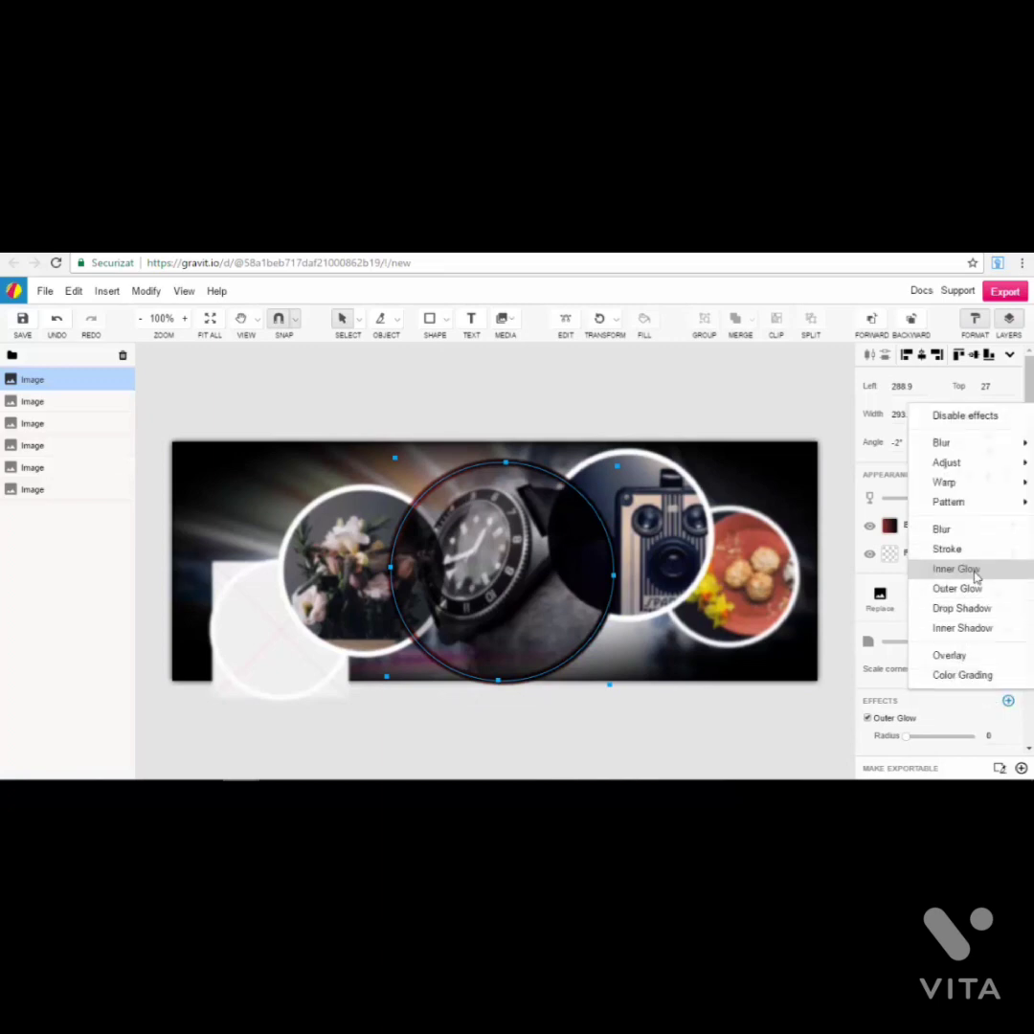
{"action": "left_click", "coordinate": [975, 611]}
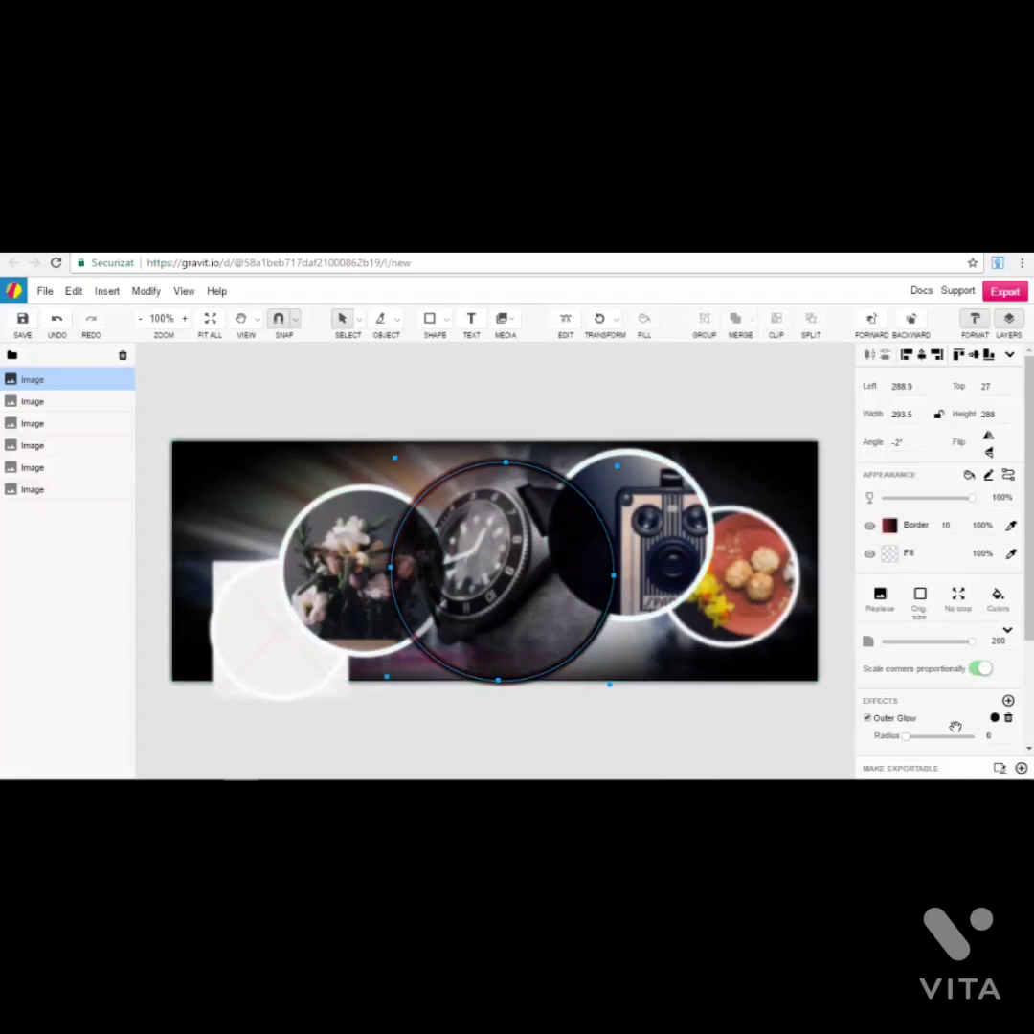
{"action": "scroll", "coordinate": [947, 717], "scroll_direction": "down", "scroll_amount": 1}
{"action": "scroll", "coordinate": [946, 718], "scroll_direction": "down", "scroll_amount": 1}
{"action": "left_click_drag", "start_coordinate": [942, 684], "coordinate": [967, 684]}
{"action": "scroll", "coordinate": [958, 718], "scroll_direction": "down", "scroll_amount": 1}
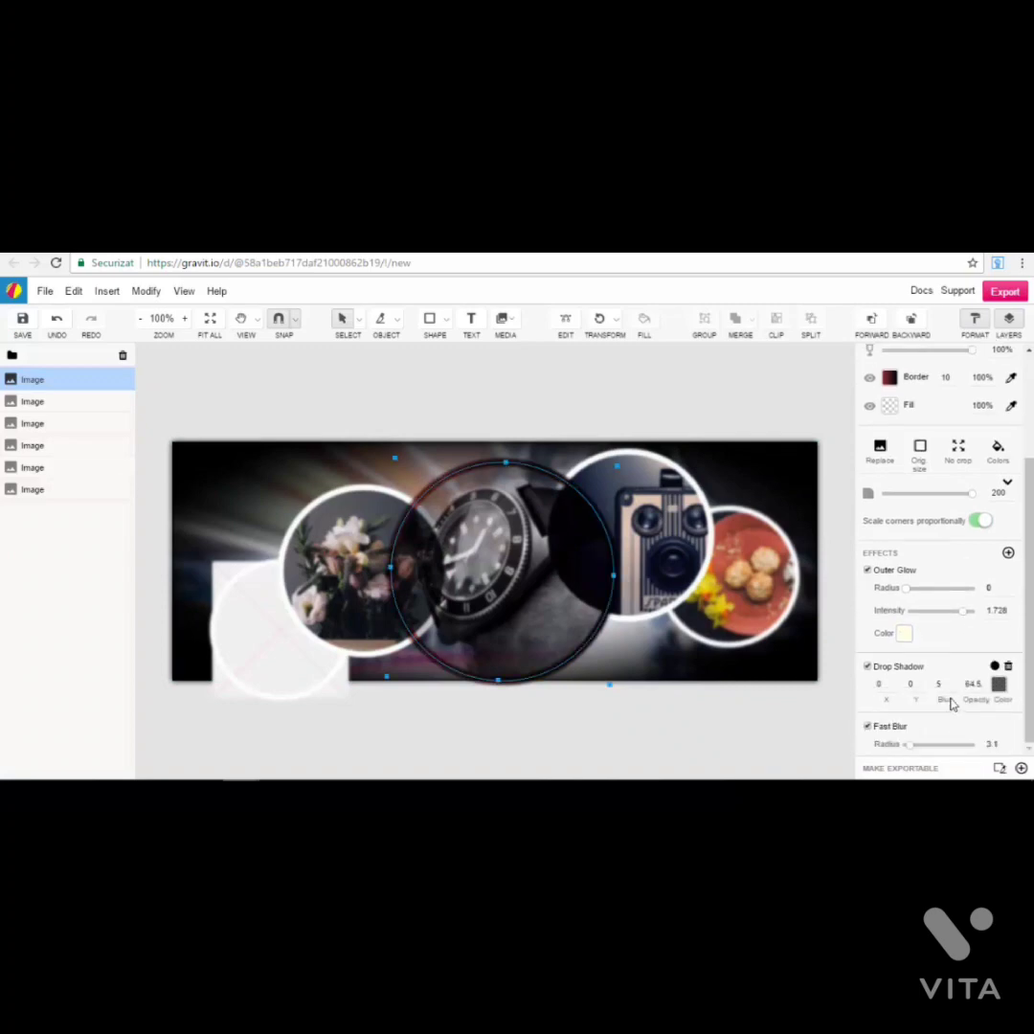
{"action": "key", "text": "Down"}
{"action": "mouse_move", "coordinate": [917, 748]}
{"action": "left_mouse_down"}
{"action": "mouse_move", "coordinate": [936, 748]}
{"action": "mouse_move", "coordinate": [905, 748]}
{"action": "left_mouse_up"}
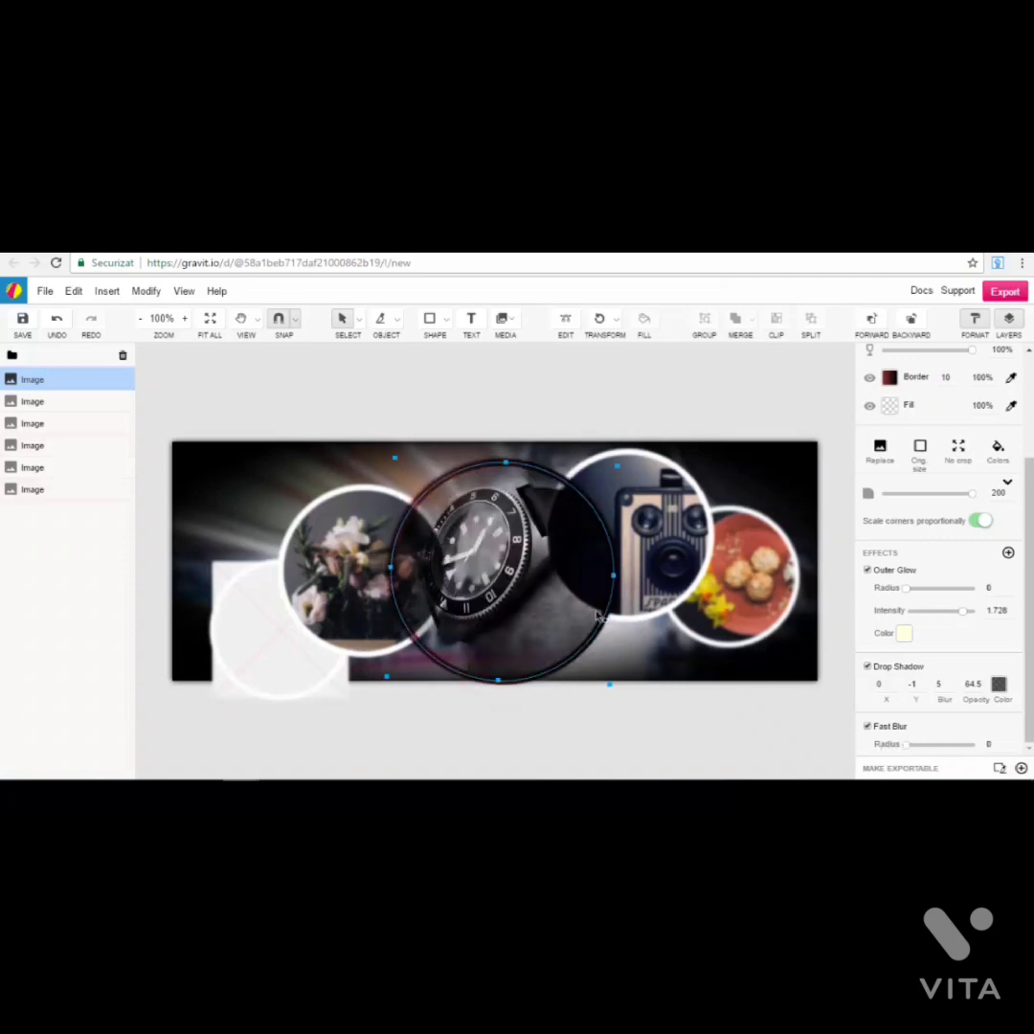
{"action": "scroll", "coordinate": [1017, 547], "scroll_direction": "up", "scroll_amount": 3}
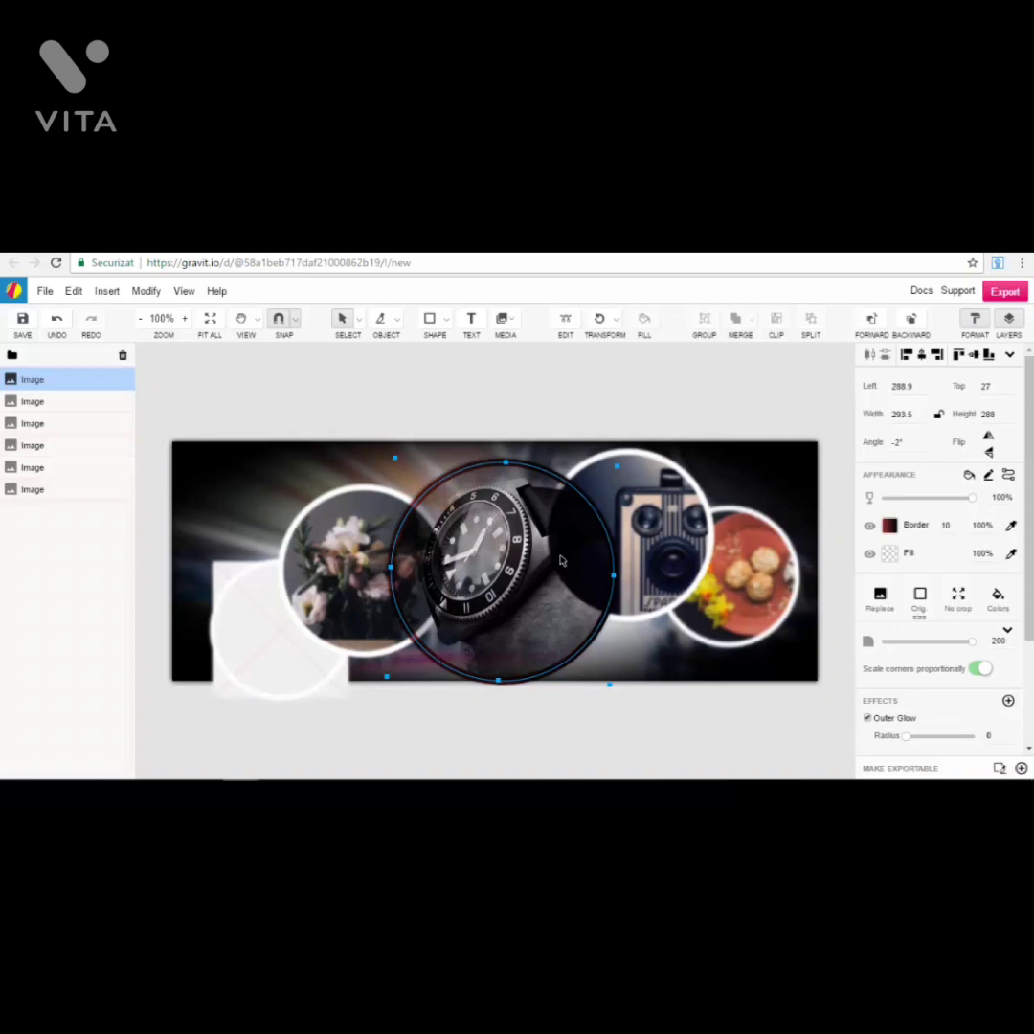
{"action": "left_click", "coordinate": [590, 411]}
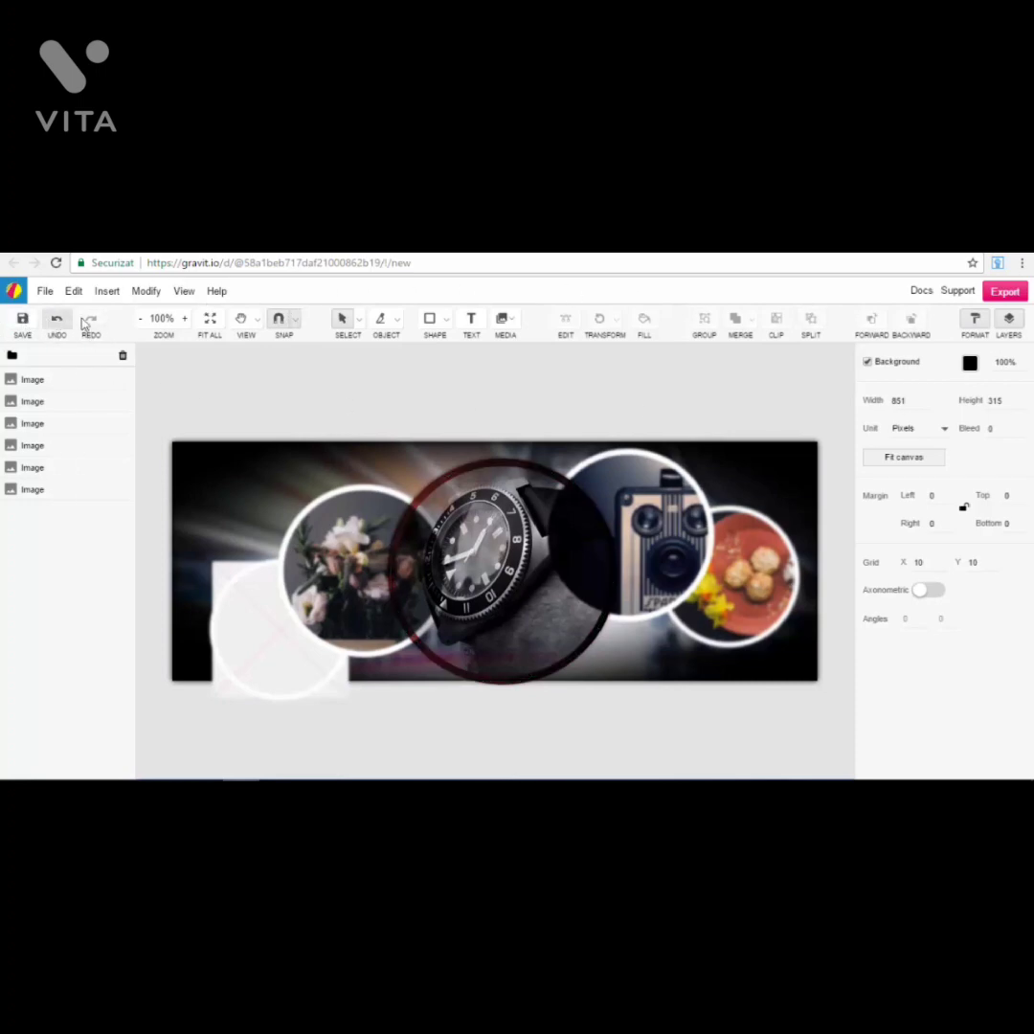
Step: Zoom in, zoom back out to 100%, then fit the whole banner in the workspace
{"action": "left_click", "coordinate": [185, 323]}
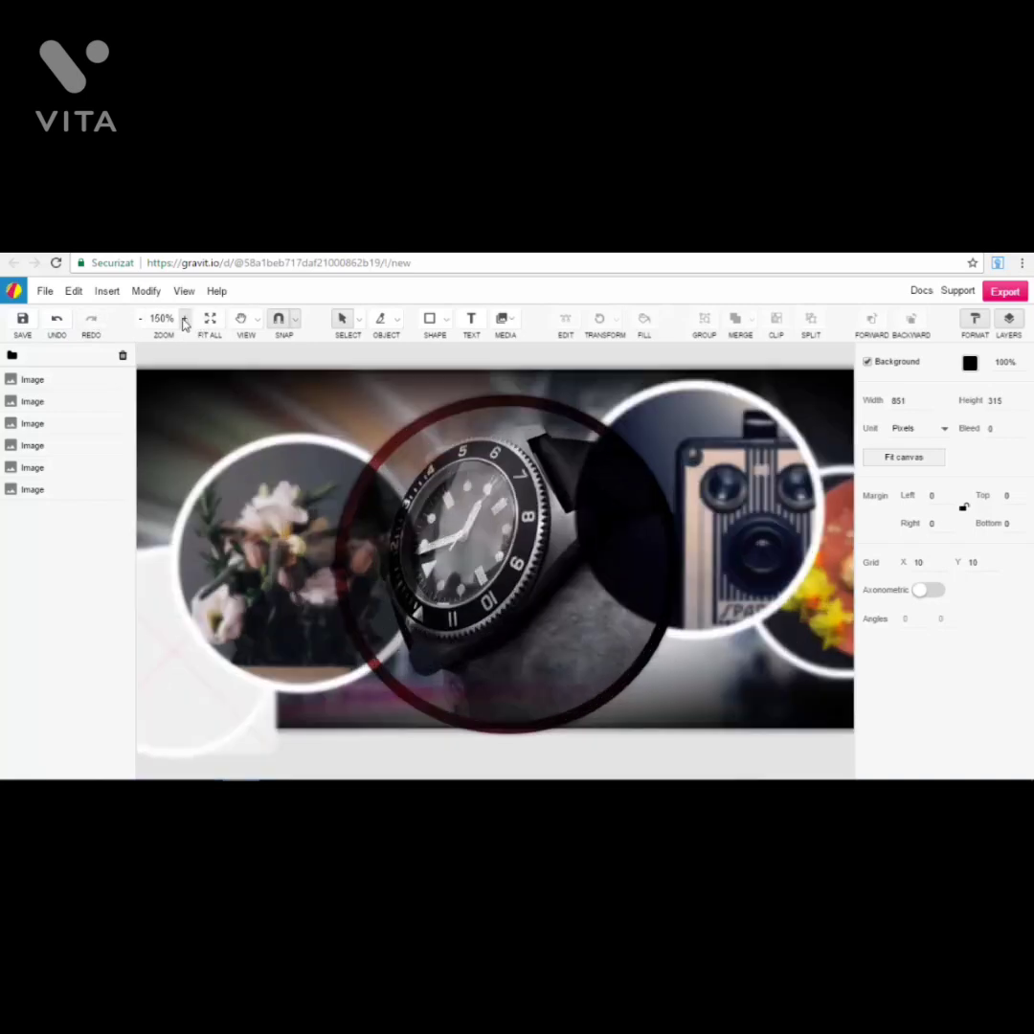
{"action": "left_click", "coordinate": [142, 320]}
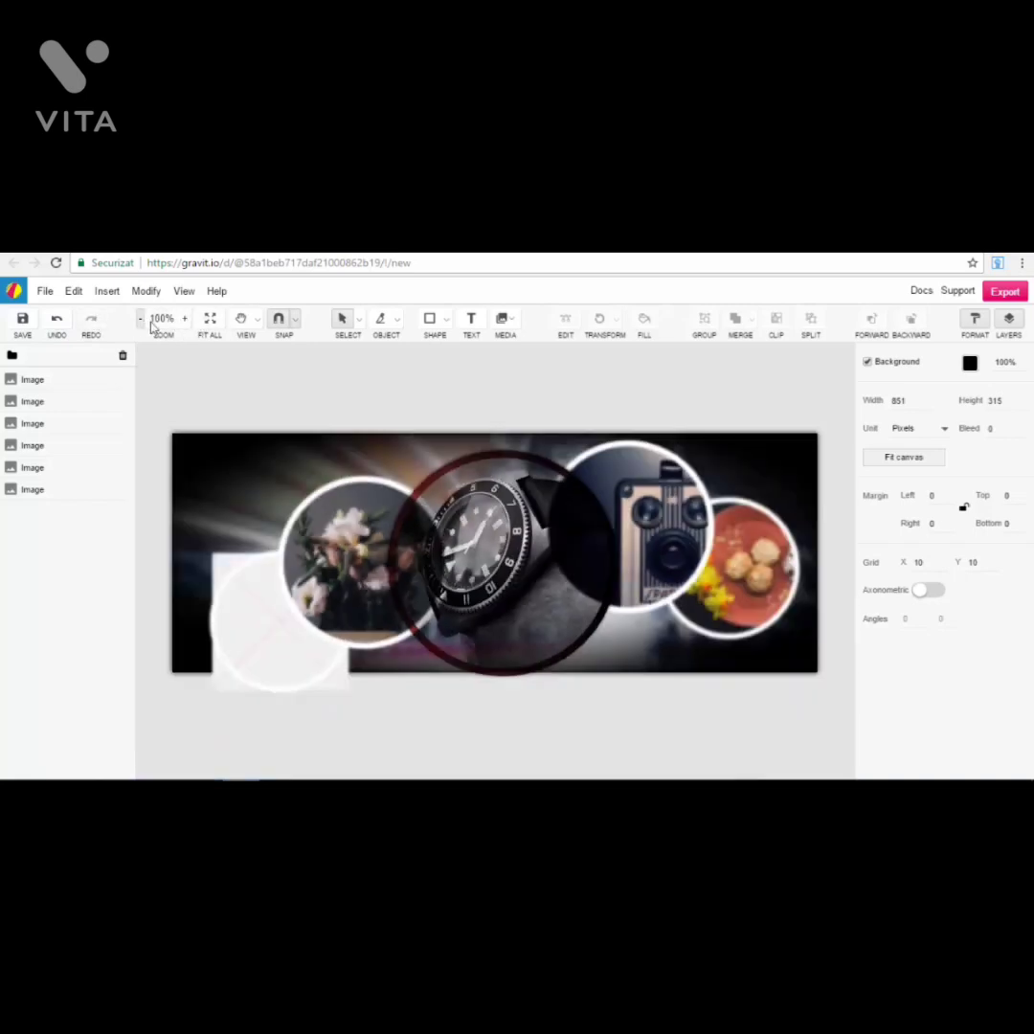
{"action": "left_click", "coordinate": [213, 327]}
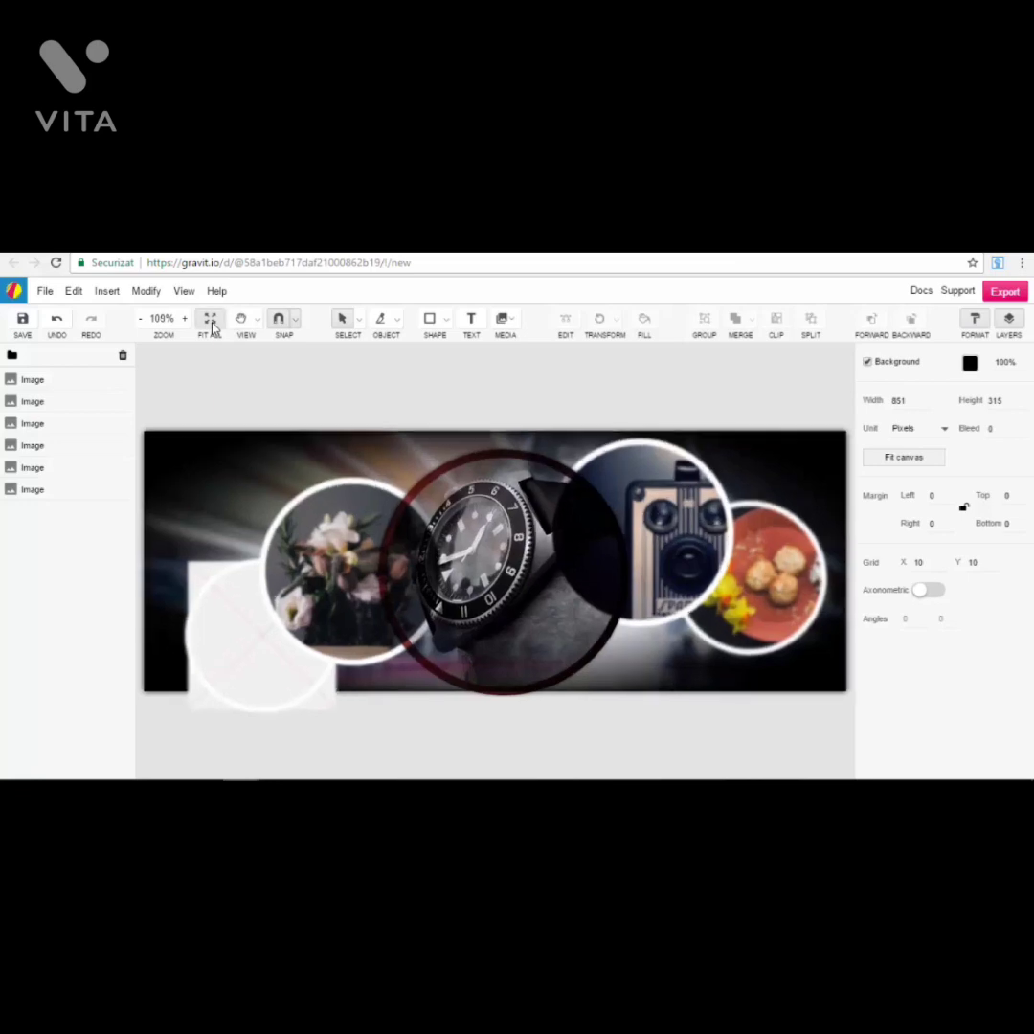
{"action": "left_click", "coordinate": [357, 319]}
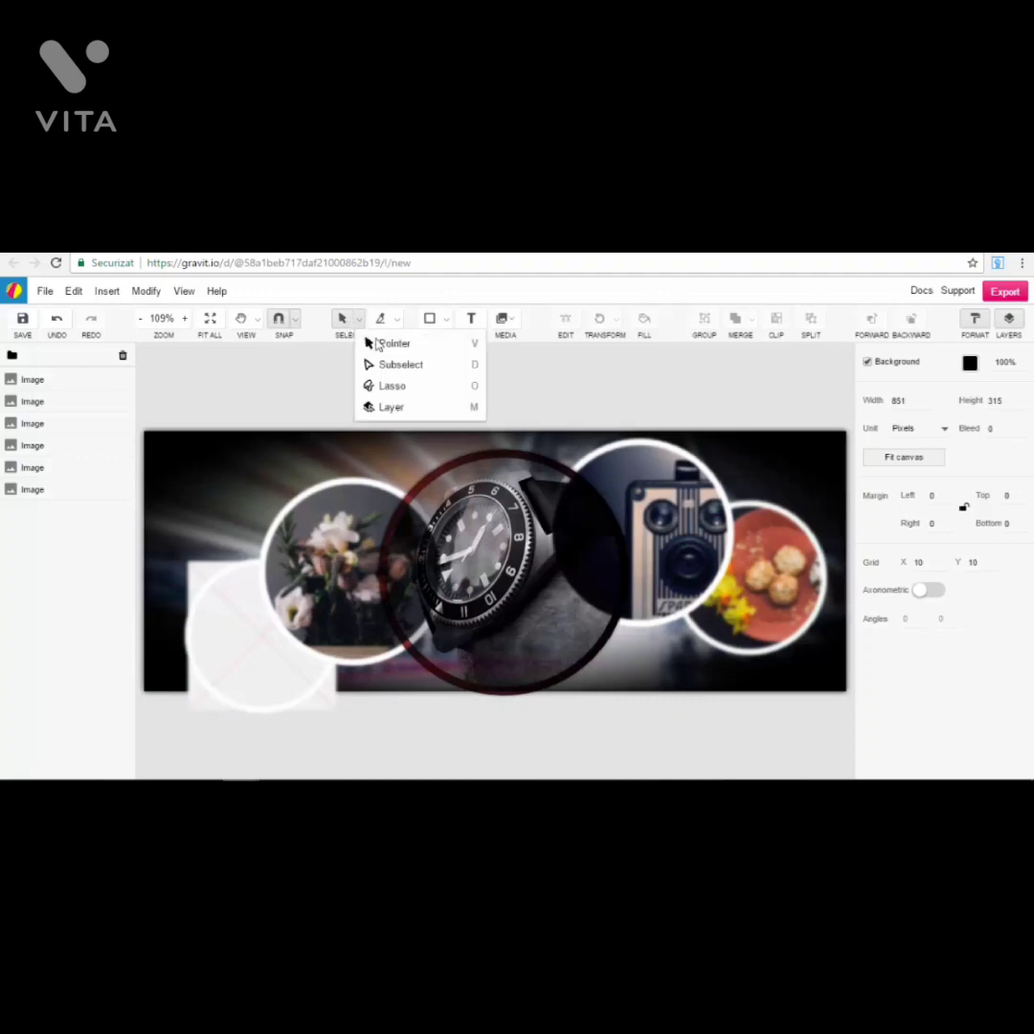
{"action": "left_click", "coordinate": [395, 319]}
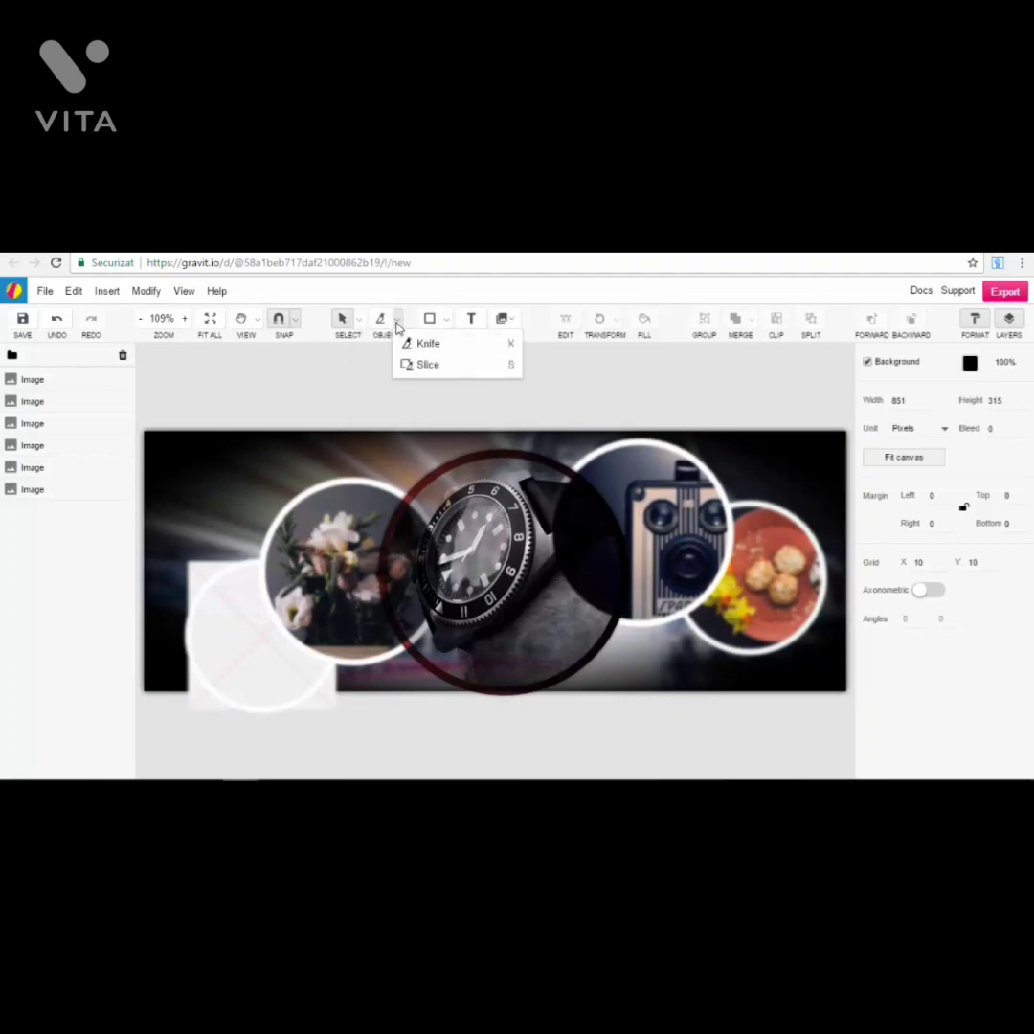
{"action": "left_click", "coordinate": [445, 320]}
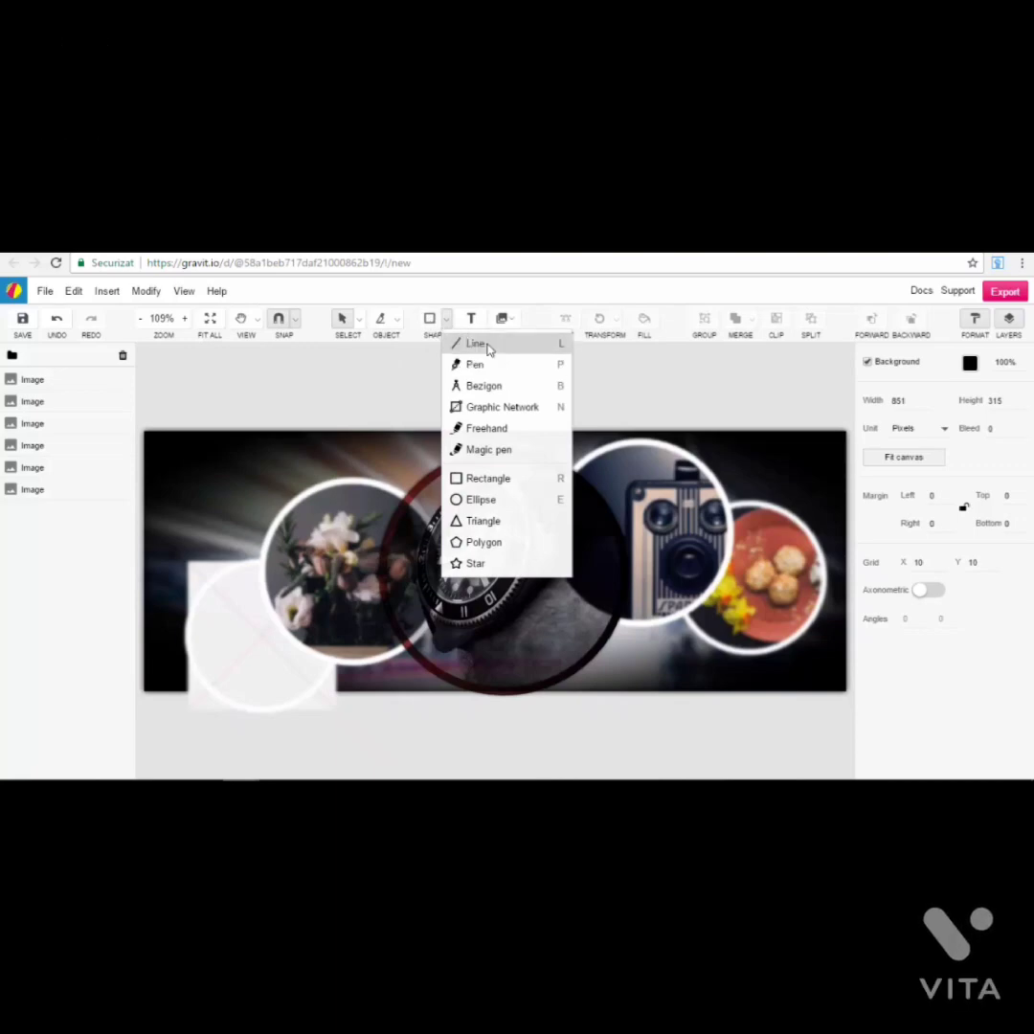
{"action": "left_click", "coordinate": [487, 477]}
{"action": "left_click_drag", "start_coordinate": [174, 474], "coordinate": [364, 663]}
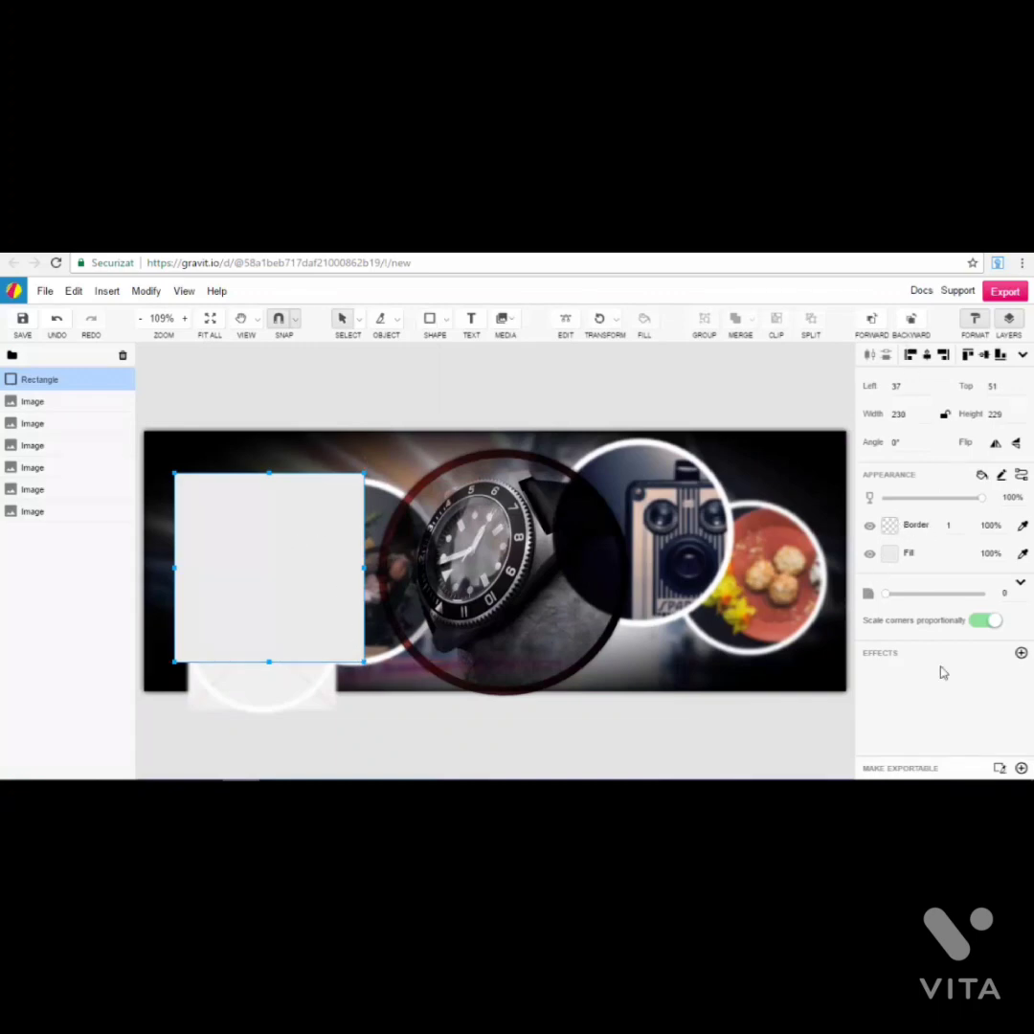
{"action": "mouse_move", "coordinate": [308, 545]}
{"action": "left_mouse_down"}
{"action": "mouse_move", "coordinate": [274, 535]}
{"action": "mouse_move", "coordinate": [228, 584]}
{"action": "mouse_move", "coordinate": [301, 544]}
{"action": "left_mouse_up"}
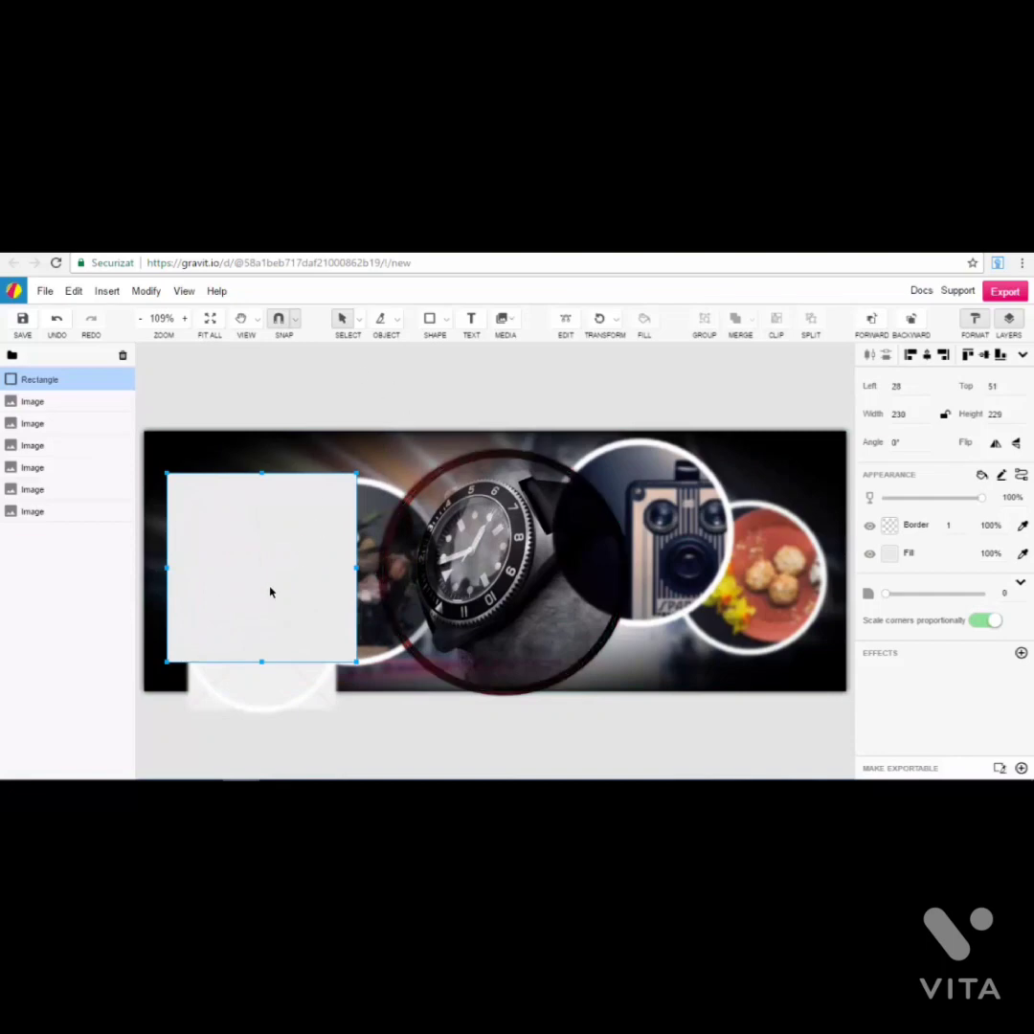
{"action": "key", "text": "Delete"}
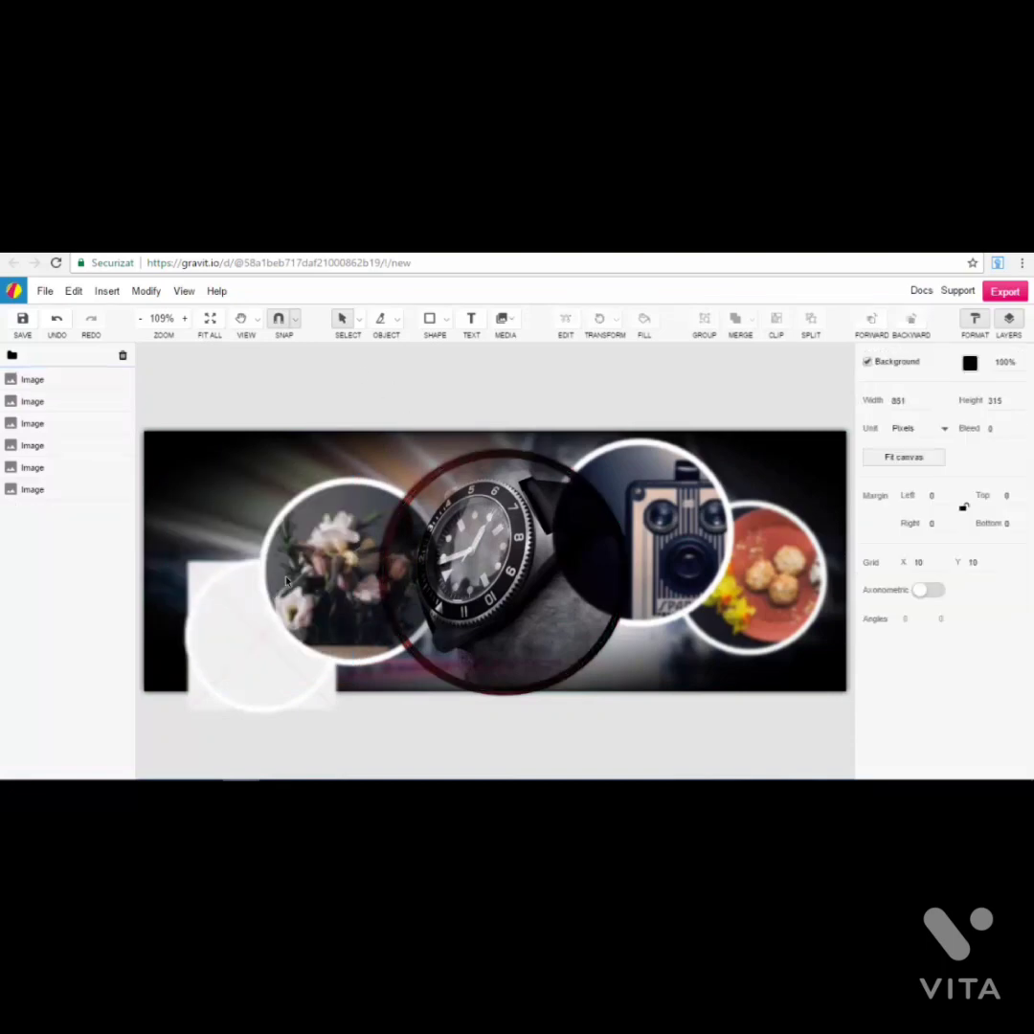
{"action": "left_click", "coordinate": [447, 319]}
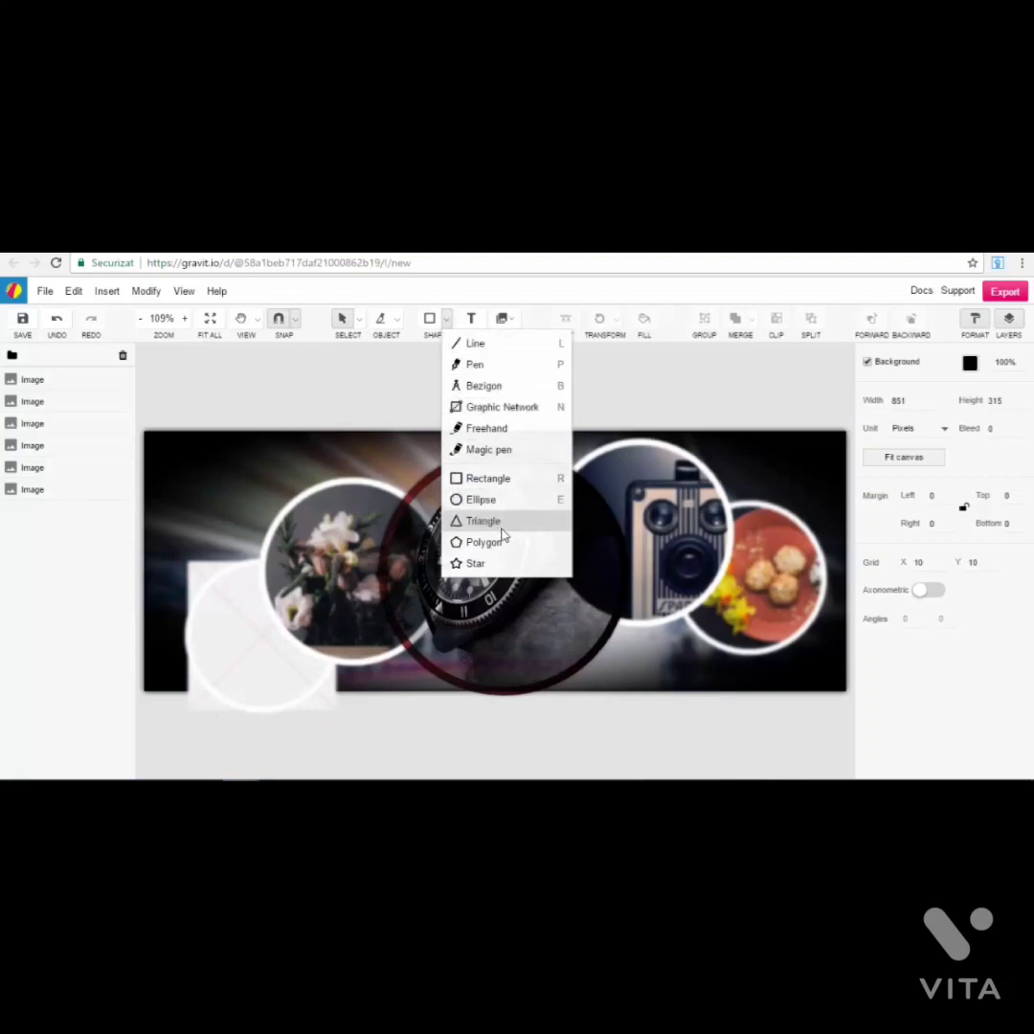
{"action": "left_click", "coordinate": [491, 438]}
{"action": "mouse_move", "coordinate": [164, 545]}
{"action": "left_mouse_down"}
{"action": "mouse_move", "coordinate": [287, 521]}
{"action": "mouse_move", "coordinate": [271, 555]}
{"action": "mouse_move", "coordinate": [295, 718]}
{"action": "mouse_move", "coordinate": [321, 688]}
{"action": "left_mouse_up"}
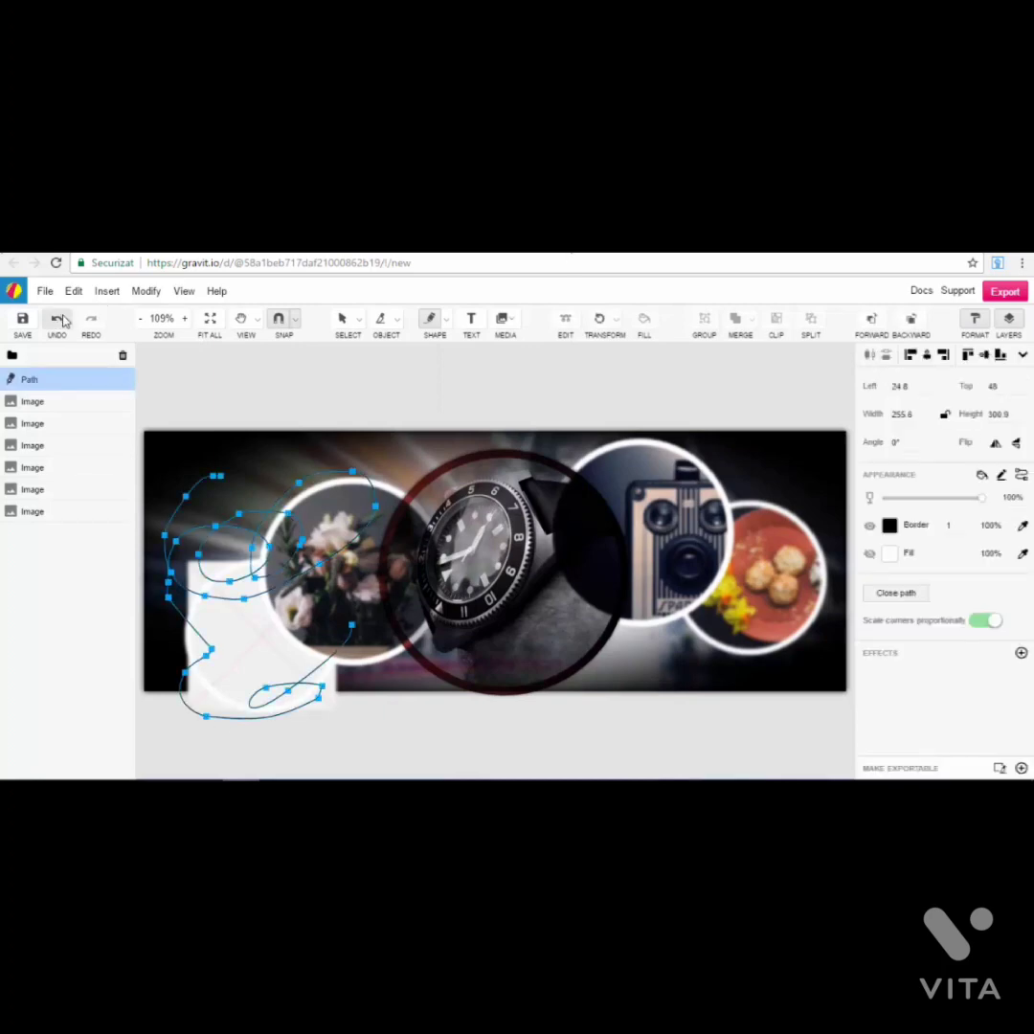
{"action": "left_click", "coordinate": [220, 473]}
{"action": "left_click_drag", "start_coordinate": [220, 474], "coordinate": [174, 458]}
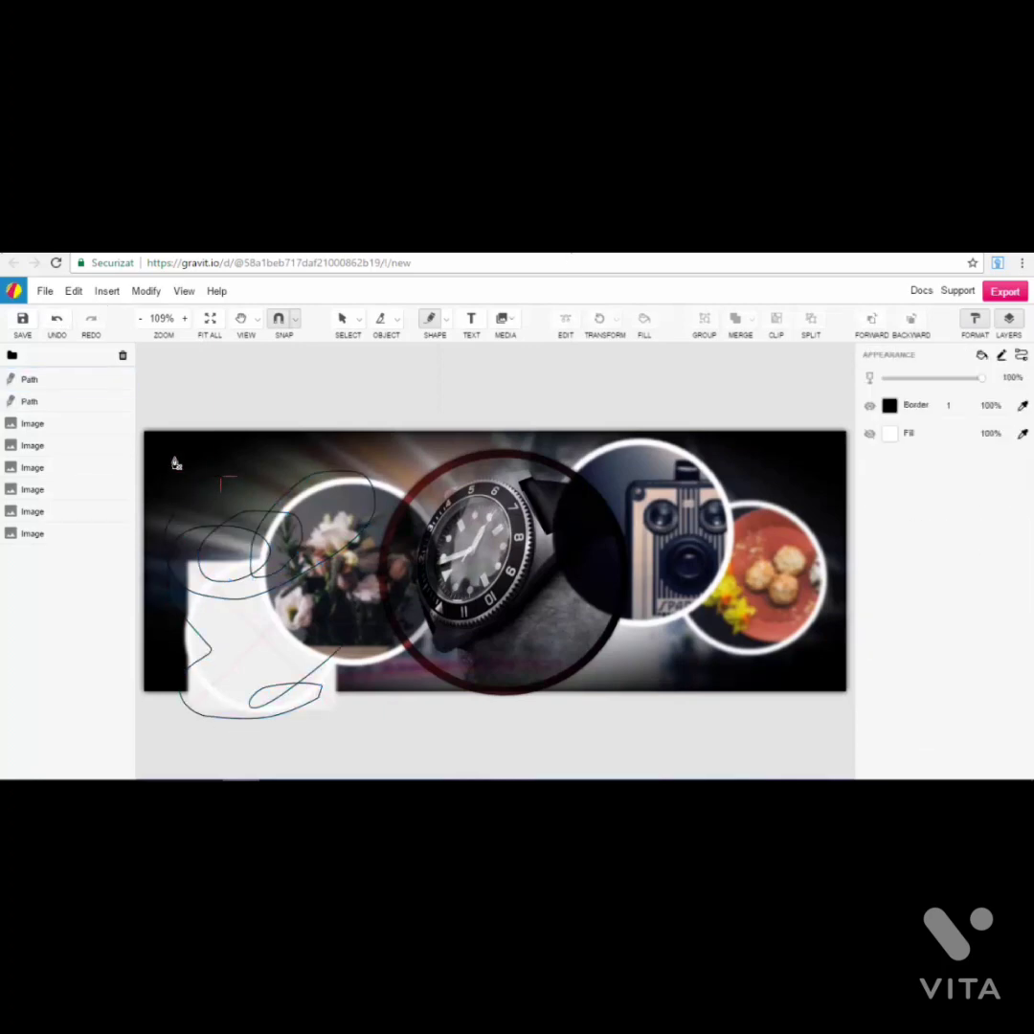
{"action": "left_click", "coordinate": [59, 320]}
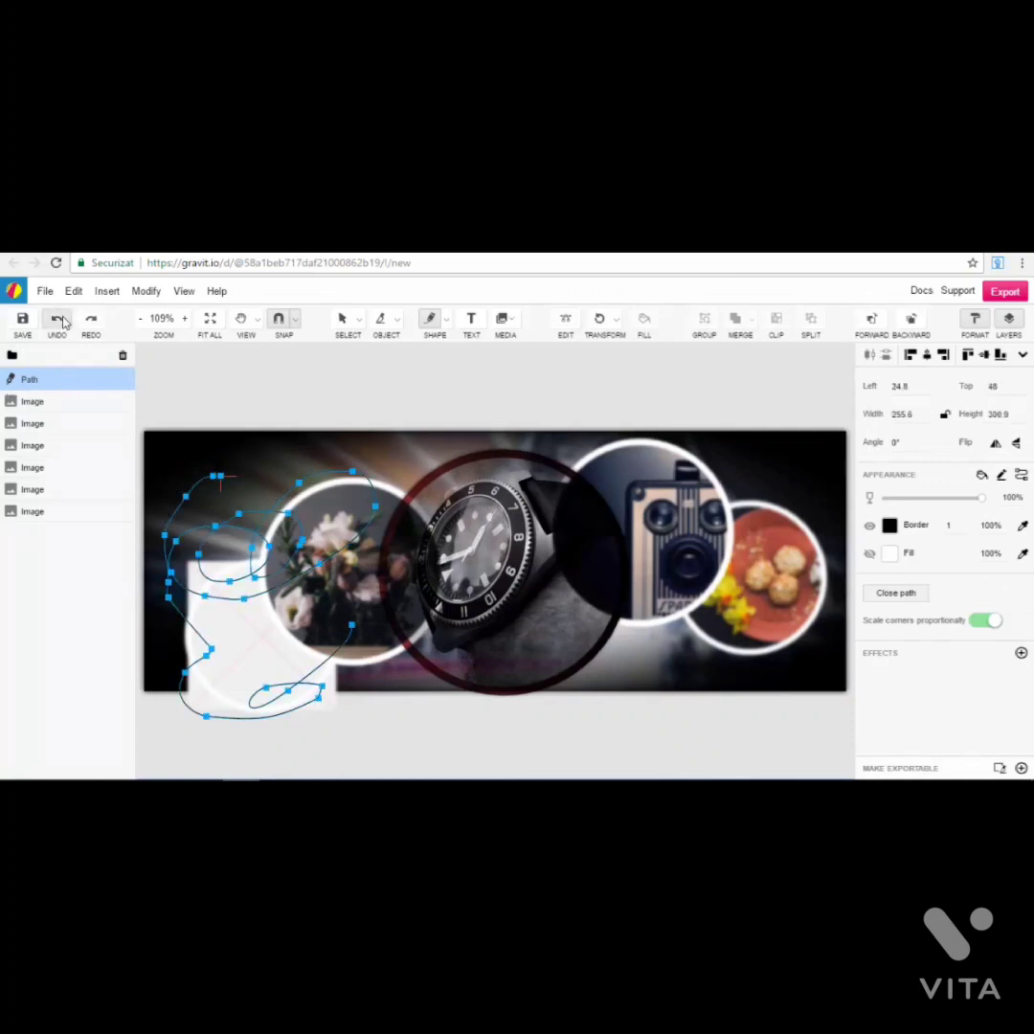
{"action": "left_click", "coordinate": [62, 322]}
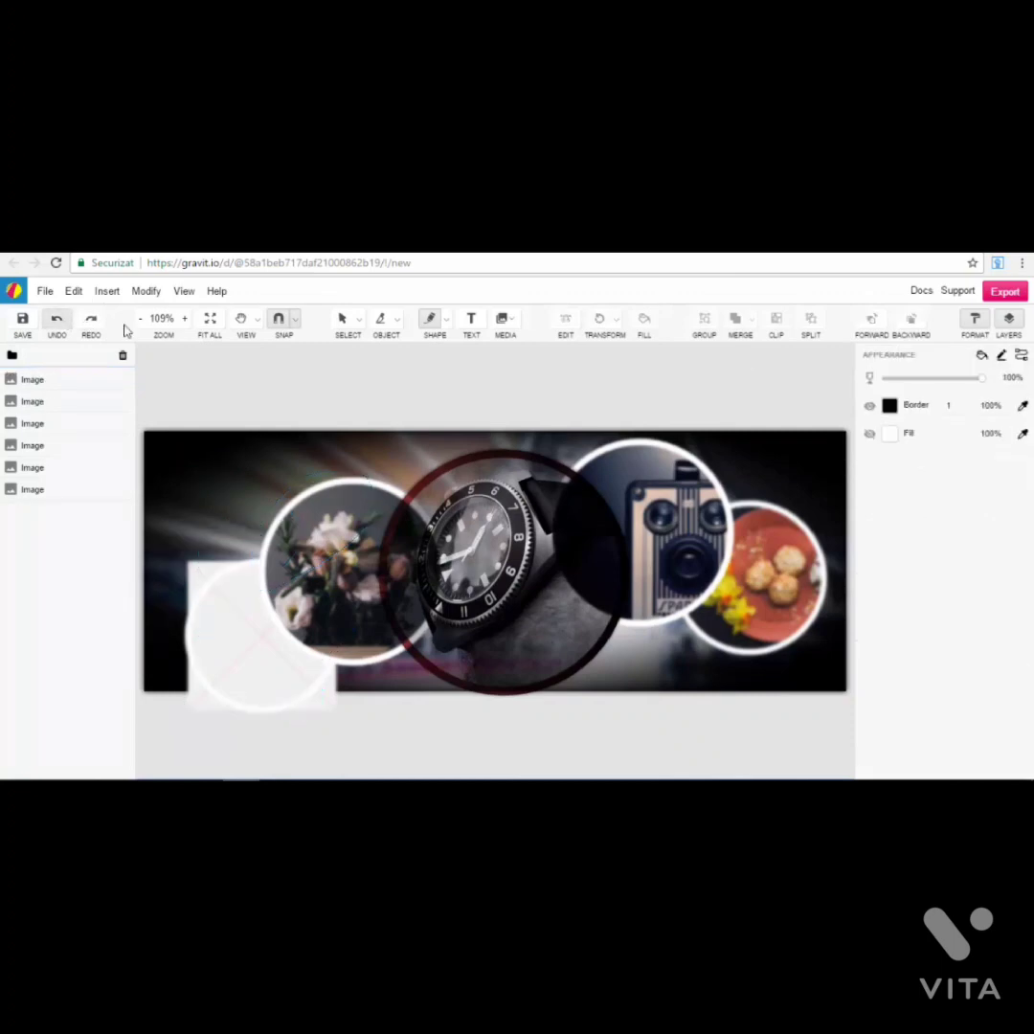
{"action": "left_click", "coordinate": [472, 319]}
Step: Add a 'Hello' text box at the upper left, tilted -2 degrees, in Aclonica size 60
{"action": "left_click", "coordinate": [188, 484]}
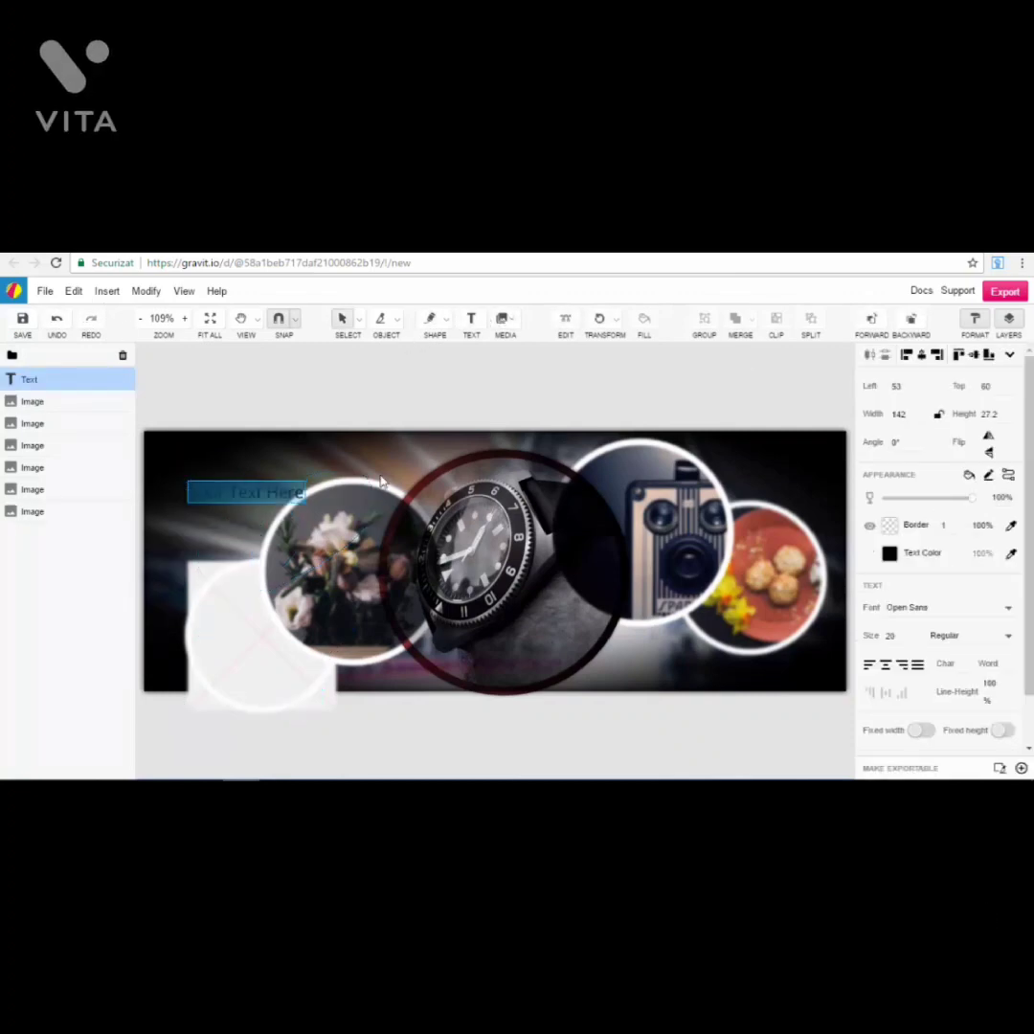
{"action": "key", "text": "BackSpace"}
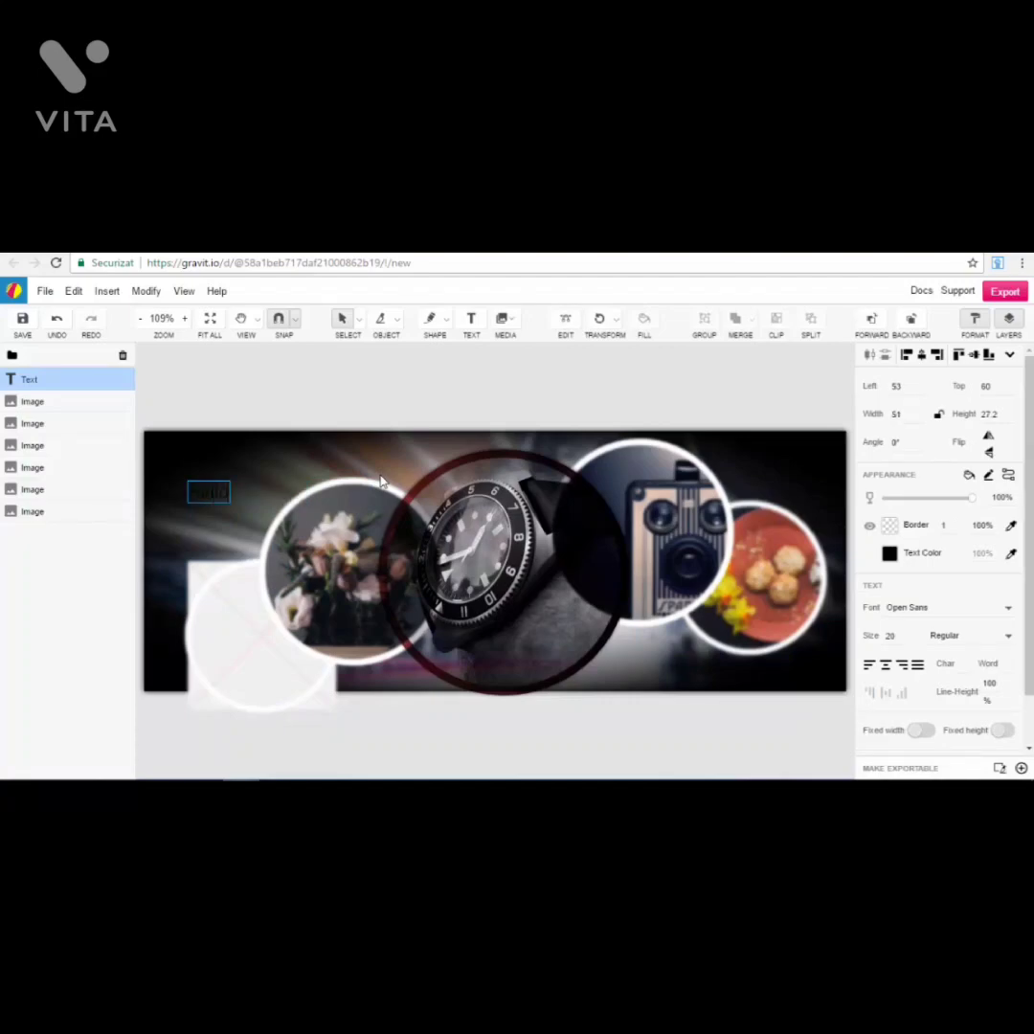
{"action": "key", "text": "ctrl+a"}
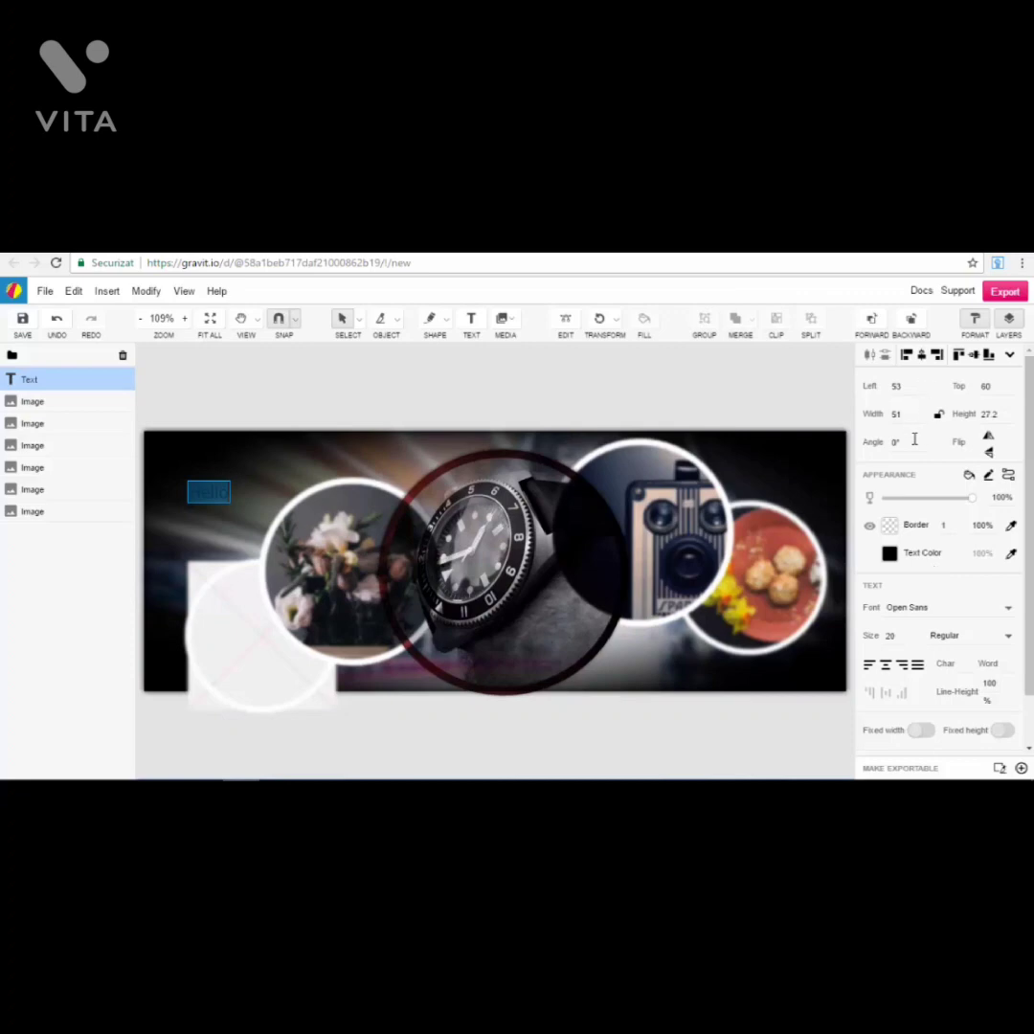
{"action": "left_click_drag", "start_coordinate": [914, 439], "coordinate": [914, 444]}
{"action": "left_click", "coordinate": [917, 609]}
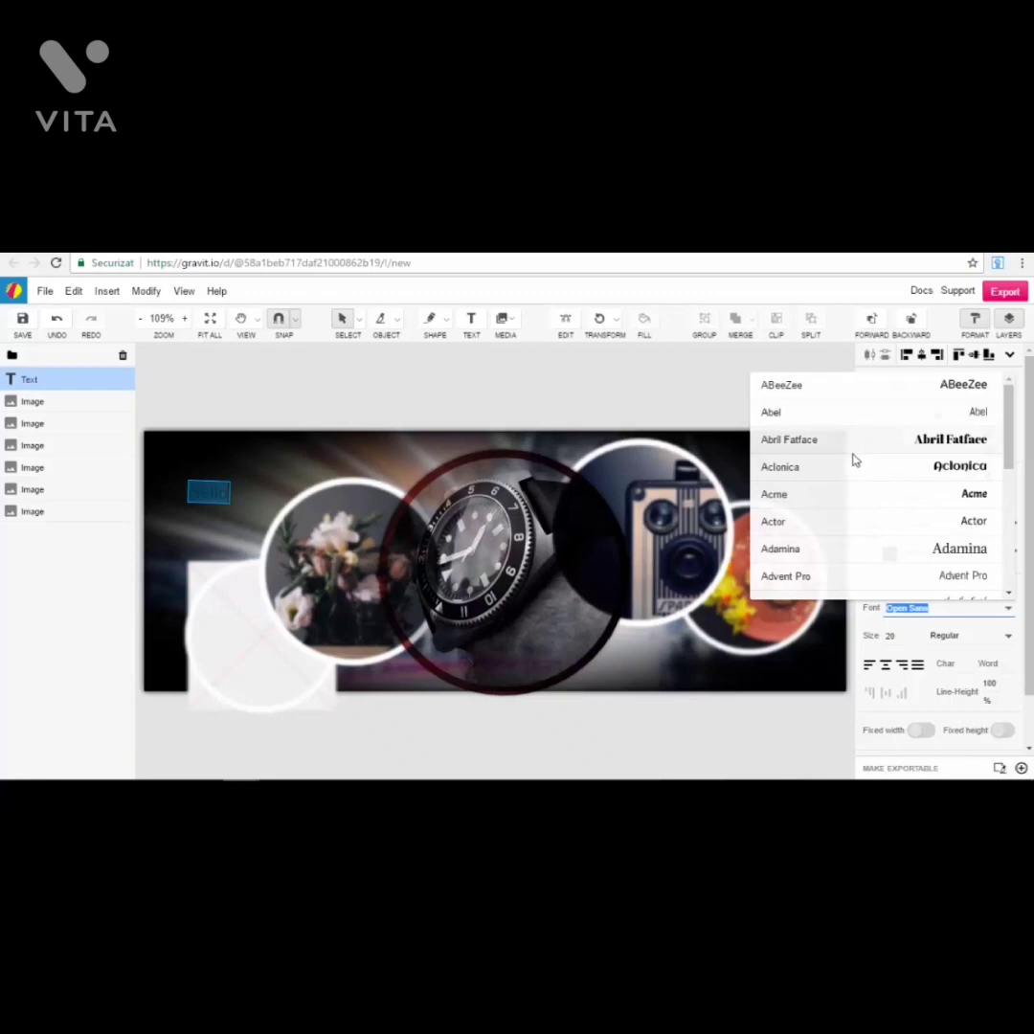
{"action": "left_click", "coordinate": [852, 466]}
{"action": "left_click", "coordinate": [898, 636]}
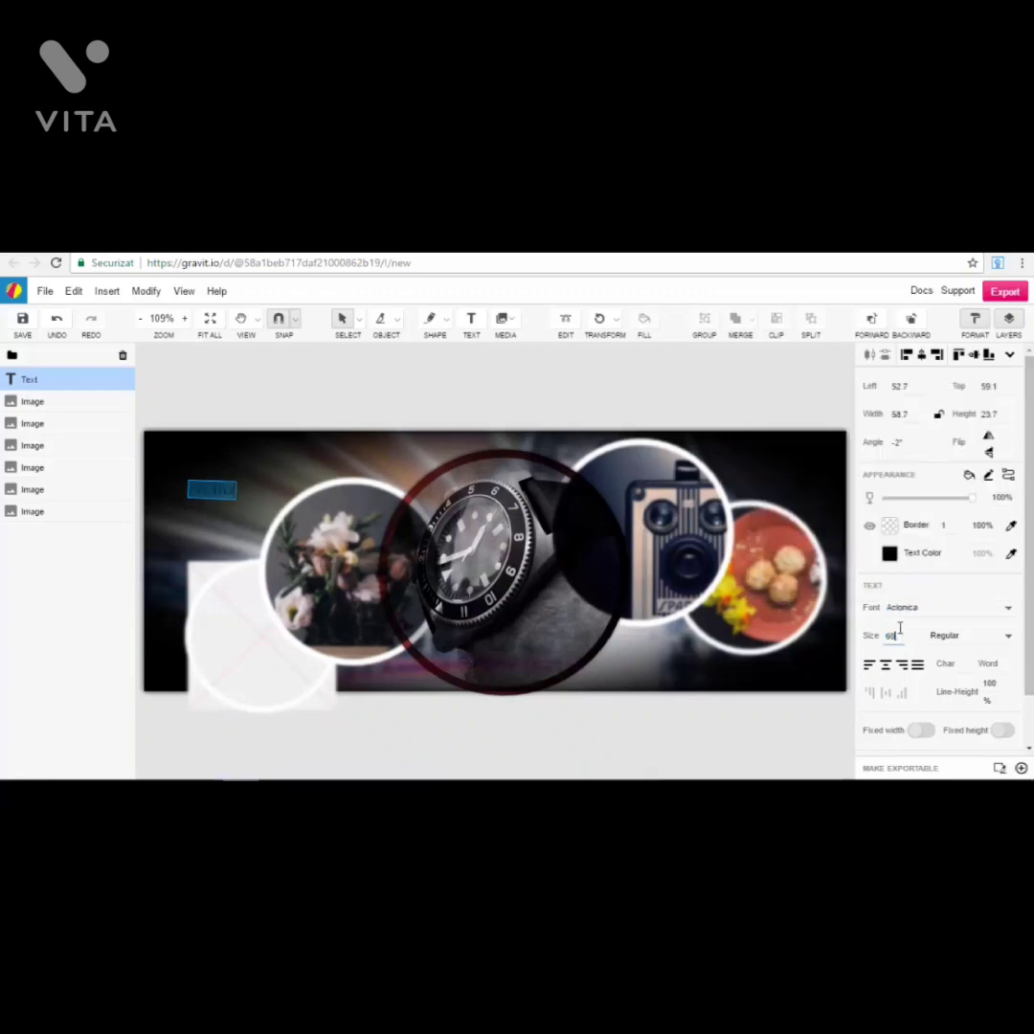
{"action": "type", "text": "60"}
{"action": "key", "text": "Return"}
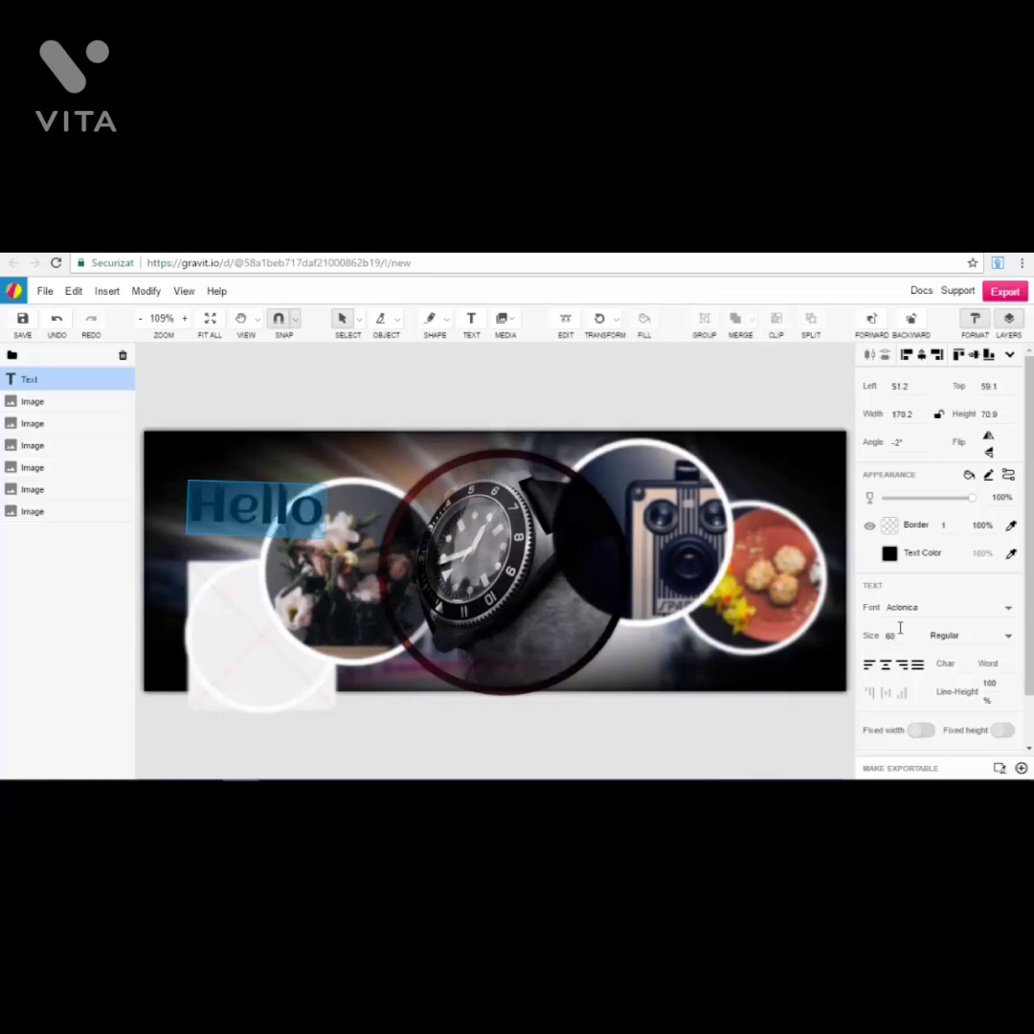
Step: Recolour the Hello text near-white #FAFAFA and bring up the list of addable effects
{"action": "left_click", "coordinate": [890, 556]}
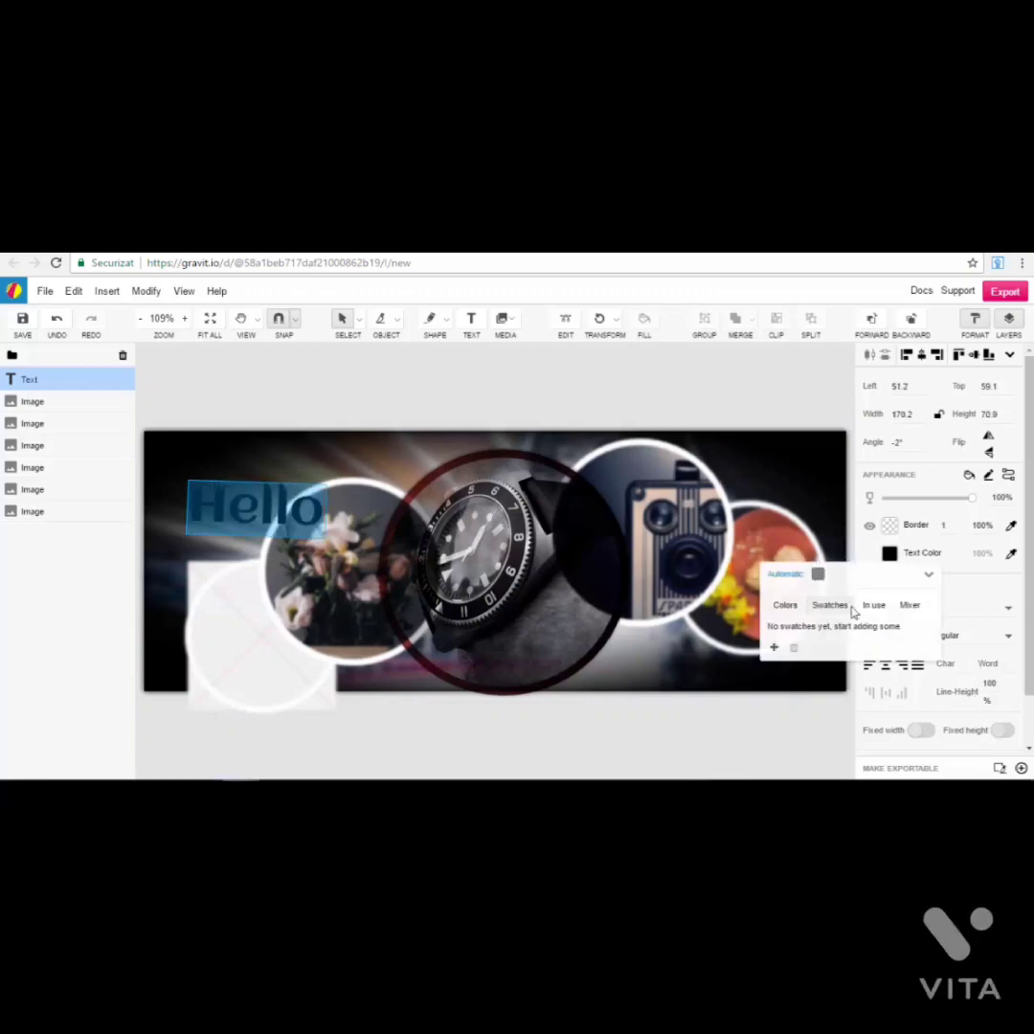
{"action": "left_click", "coordinate": [801, 603]}
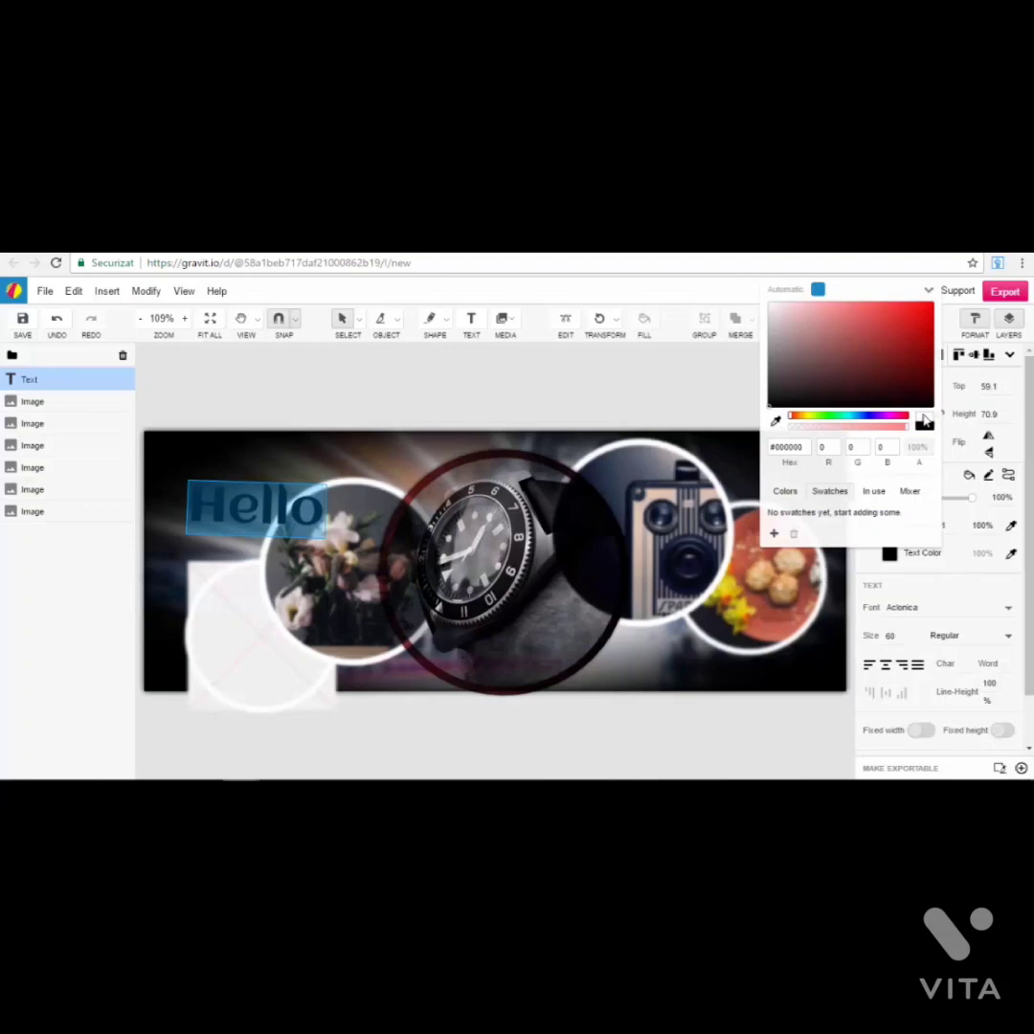
{"action": "left_click", "coordinate": [769, 306]}
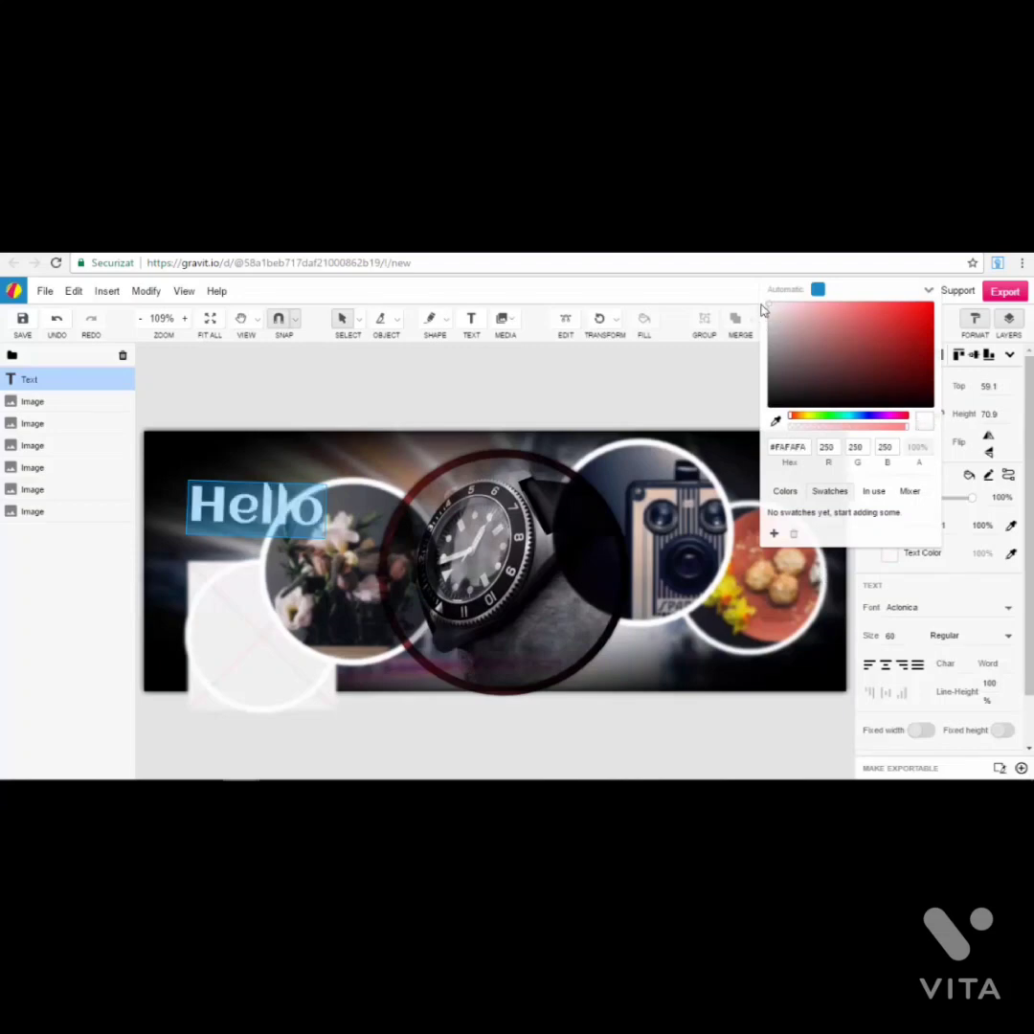
{"action": "left_click", "coordinate": [869, 603]}
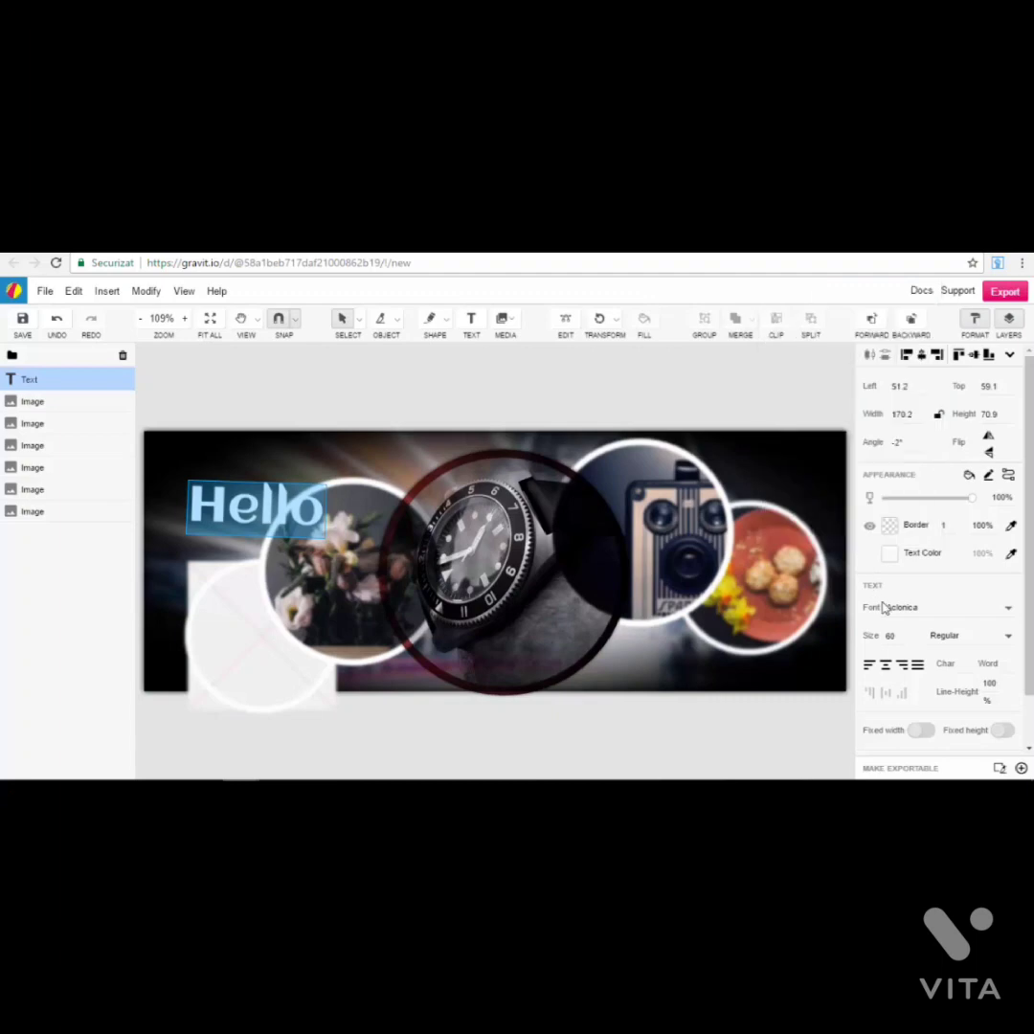
{"action": "scroll", "coordinate": [900, 609], "scroll_direction": "down", "scroll_amount": 1}
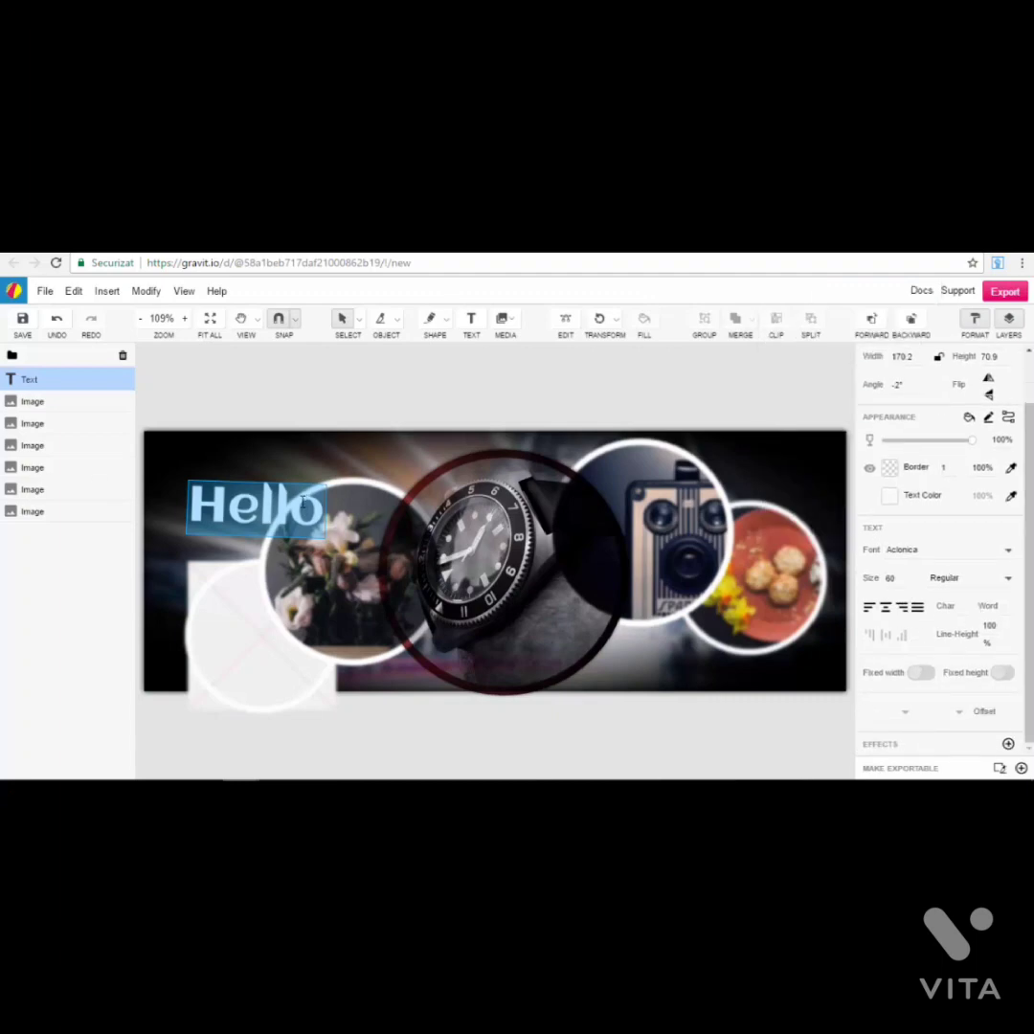
{"action": "left_click", "coordinate": [1008, 744]}
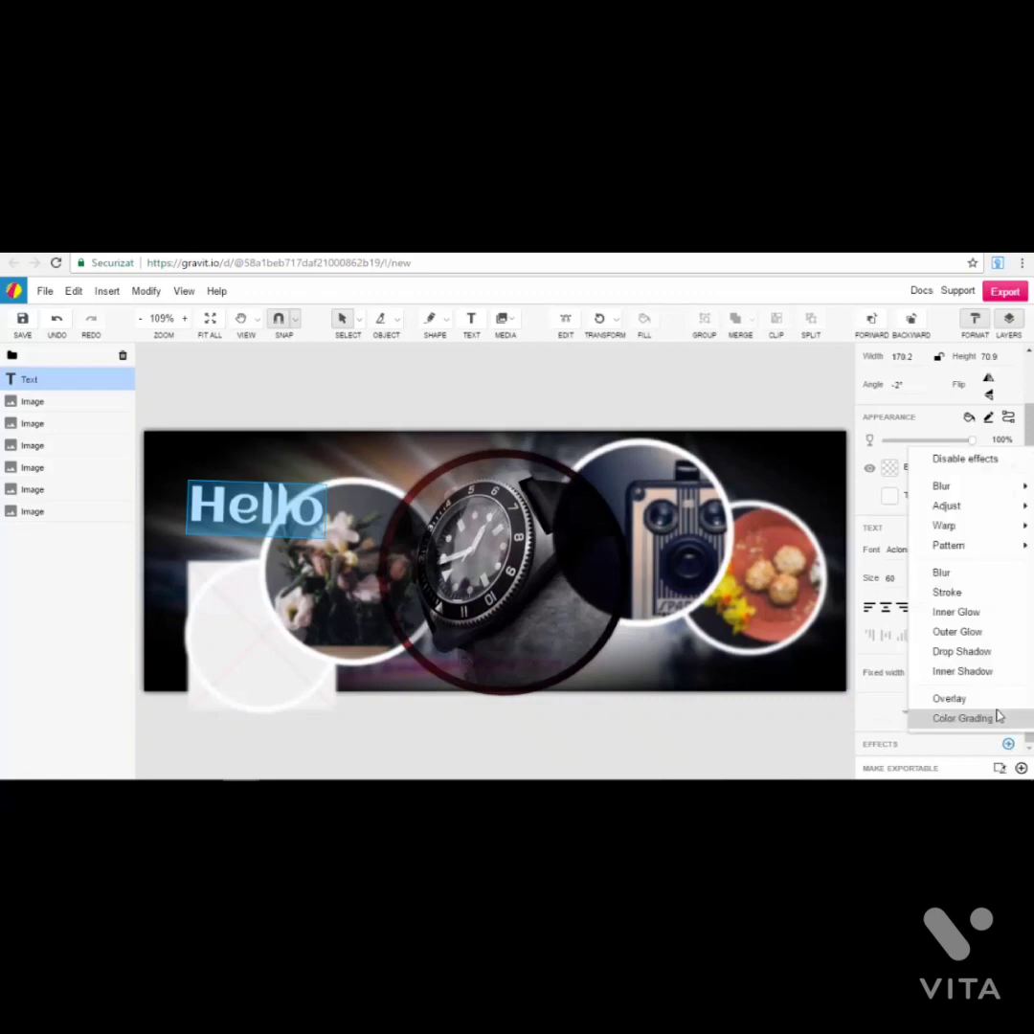
Step: Move the Hello text down onto the watch photo and rotate it back to level
{"action": "key", "text": "Escape"}
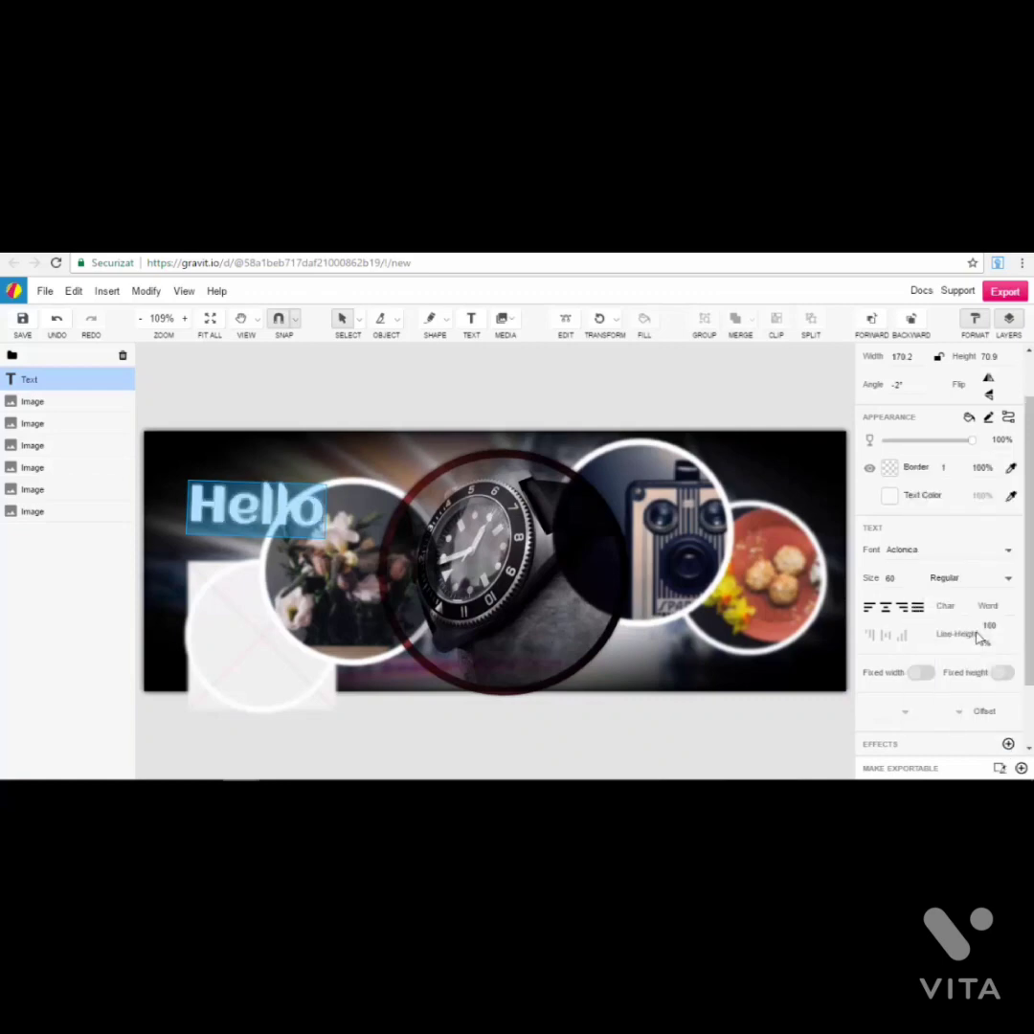
{"action": "key", "text": "Escape"}
{"action": "left_click_drag", "start_coordinate": [411, 526], "coordinate": [515, 640]}
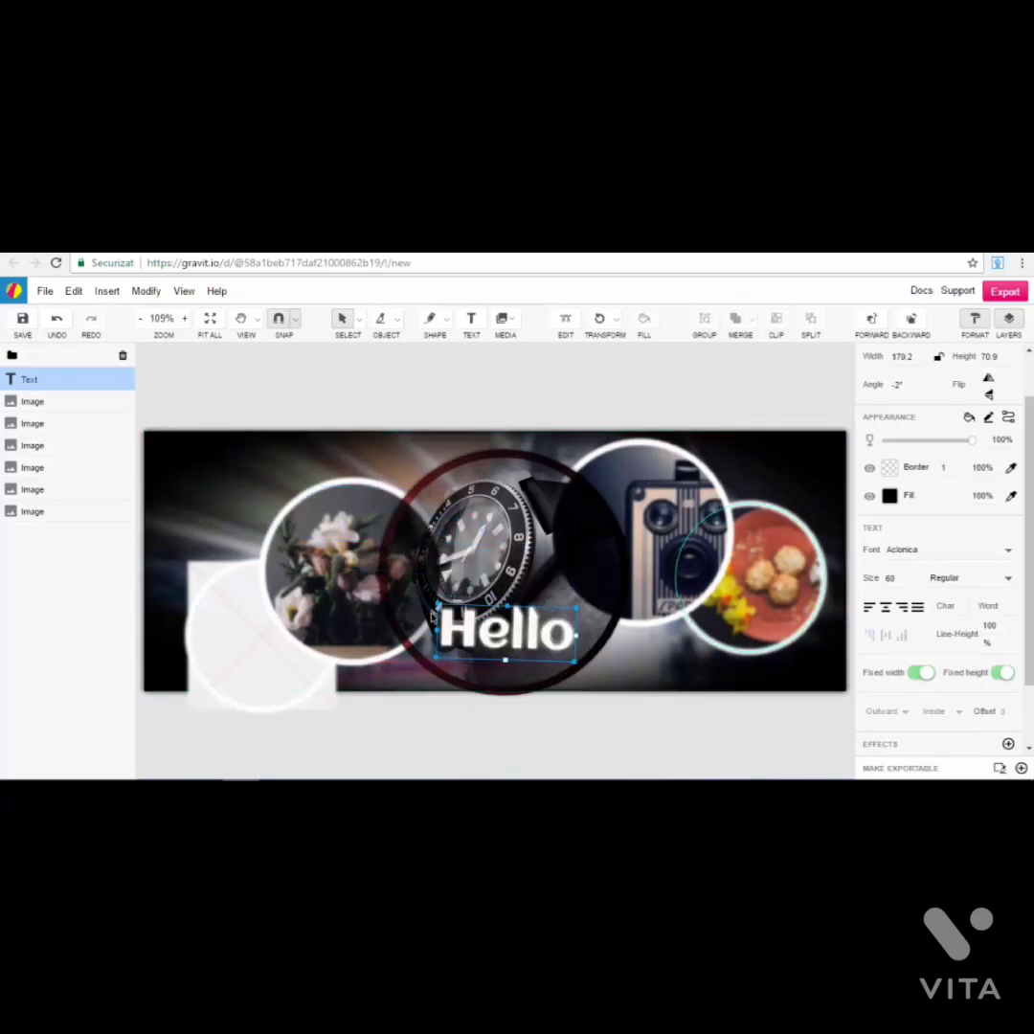
{"action": "left_click_drag", "start_coordinate": [435, 602], "coordinate": [426, 620]}
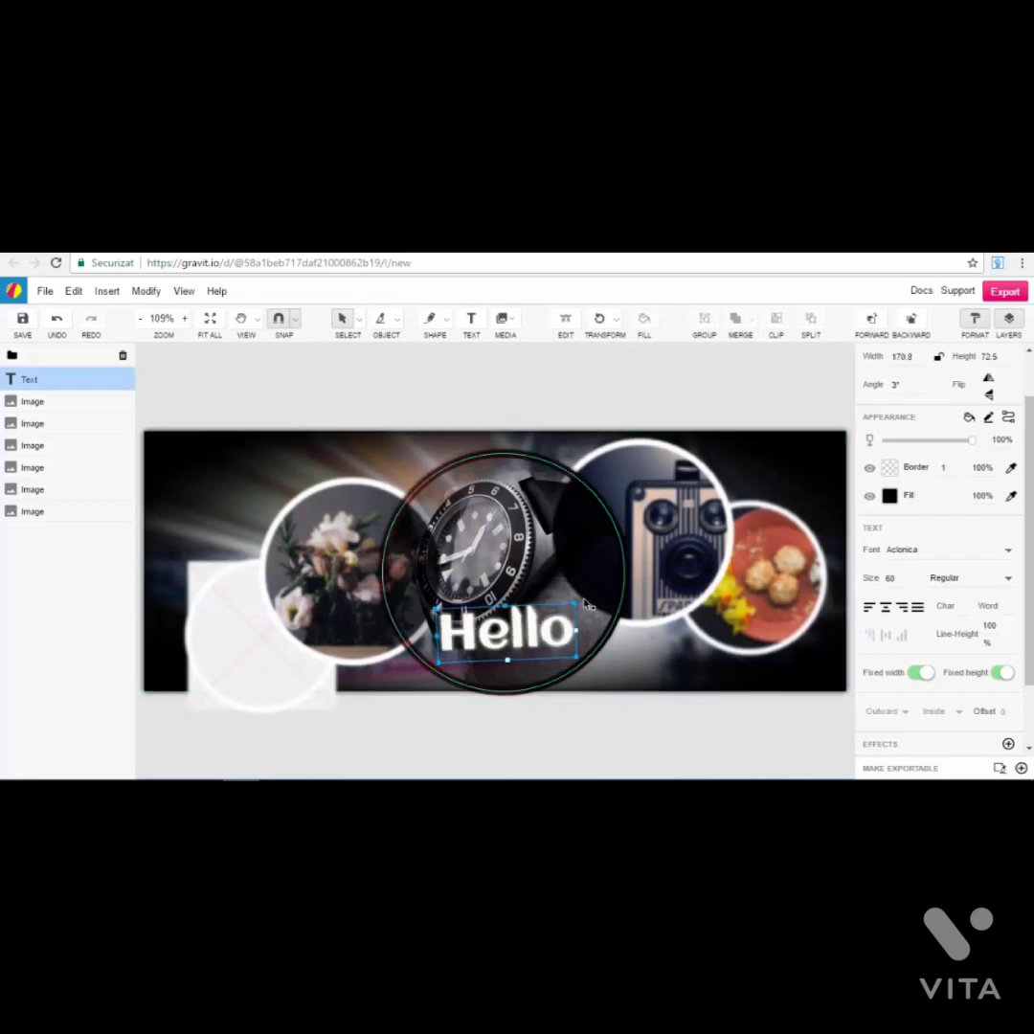
{"action": "left_click_drag", "start_coordinate": [578, 601], "coordinate": [586, 601]}
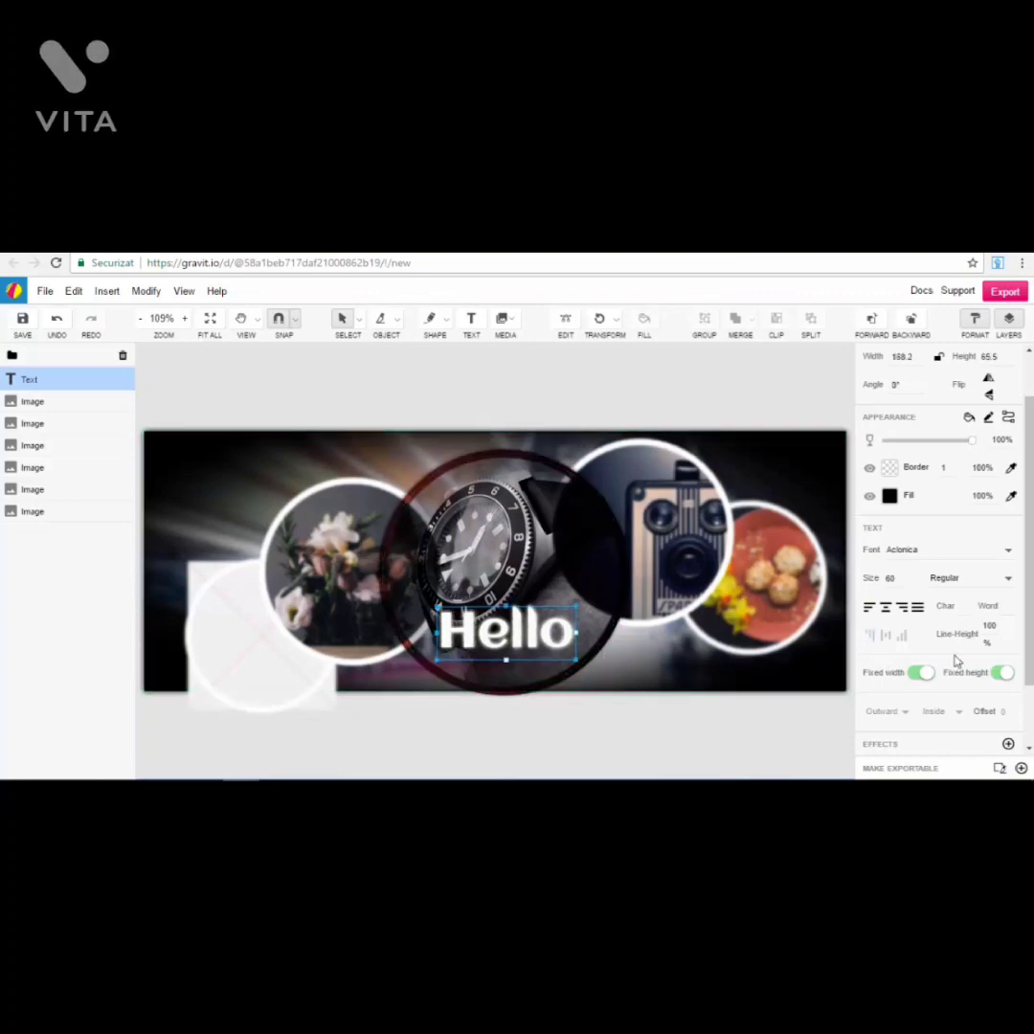
Step: Give Hello an Outer Glow of radius 15.792 and move it to the top-left corner
{"action": "scroll", "coordinate": [953, 543], "scroll_direction": "down", "scroll_amount": 2}
{"action": "left_click", "coordinate": [1007, 662]}
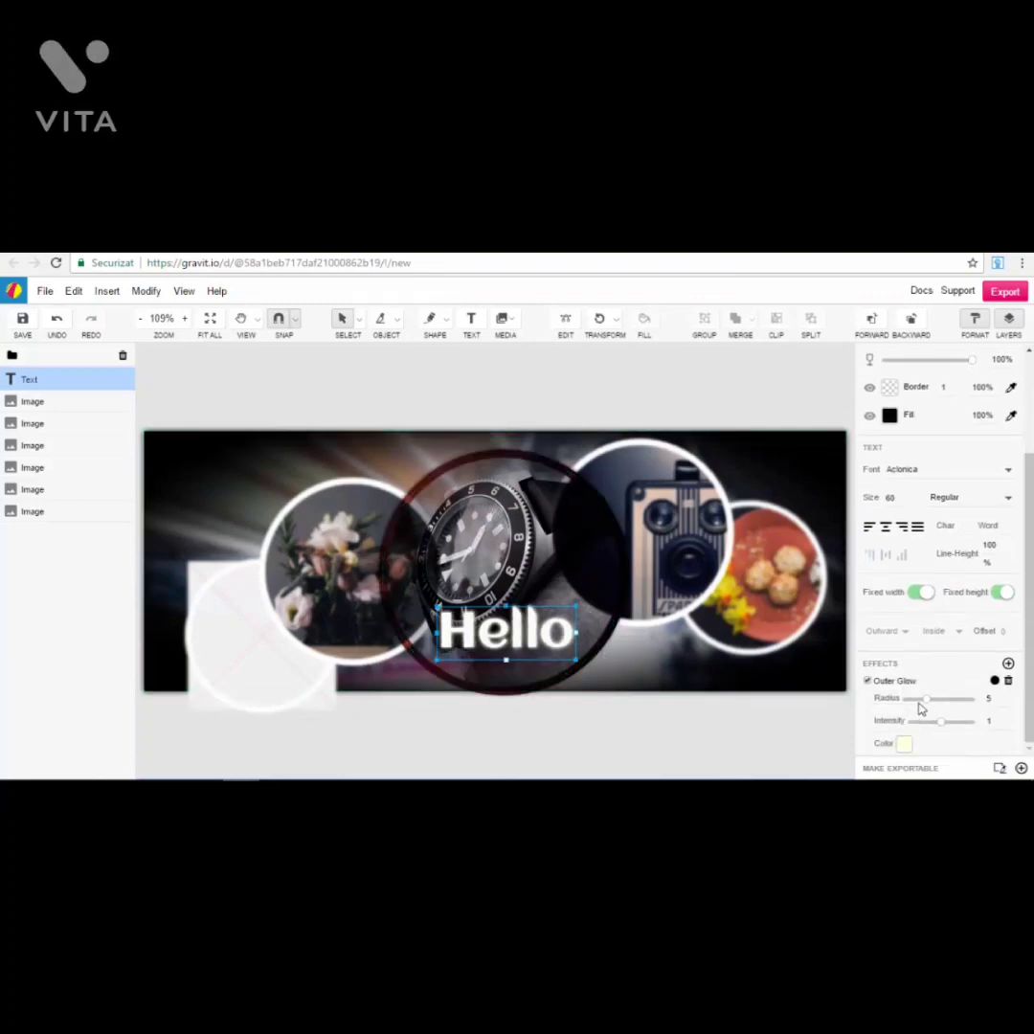
{"action": "left_click_drag", "start_coordinate": [925, 705], "coordinate": [944, 706]}
{"action": "left_click_drag", "start_coordinate": [250, 451], "coordinate": [255, 467]}
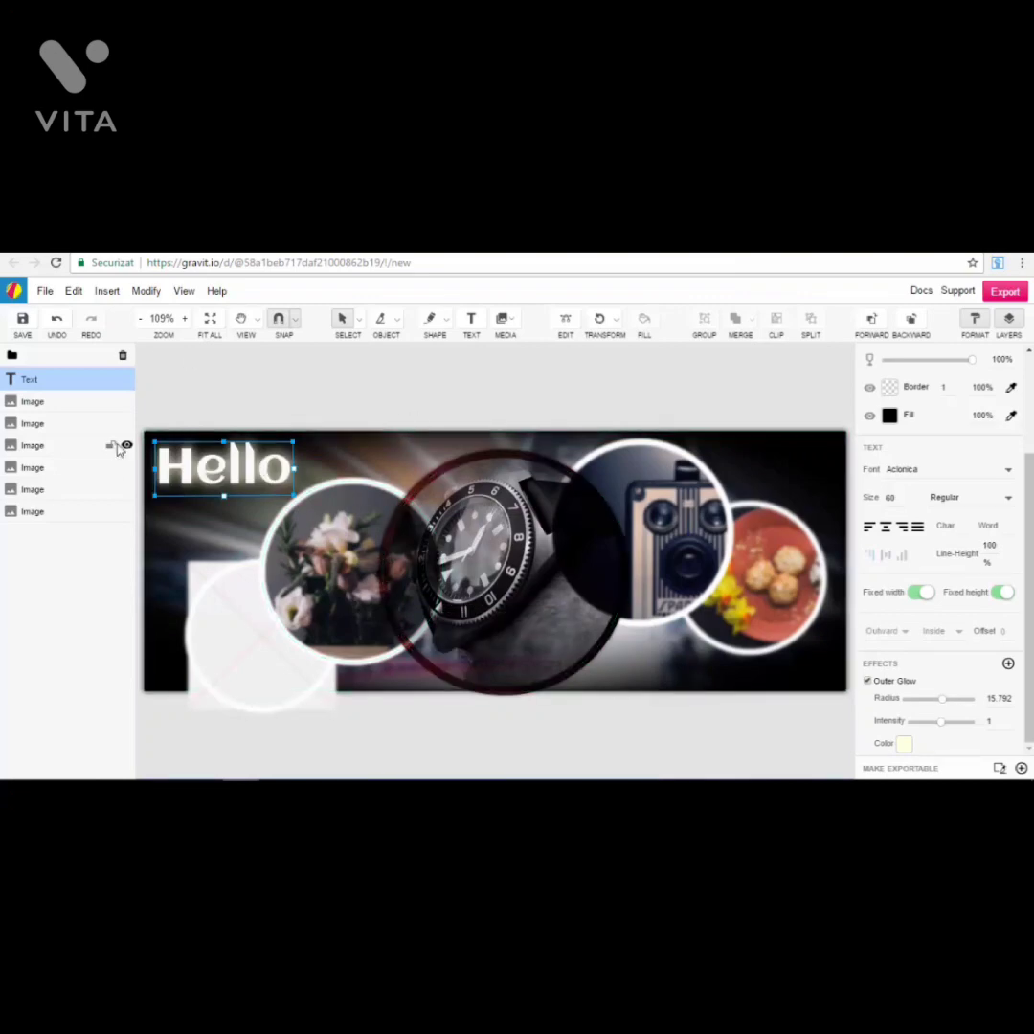
{"action": "left_click", "coordinate": [526, 420]}
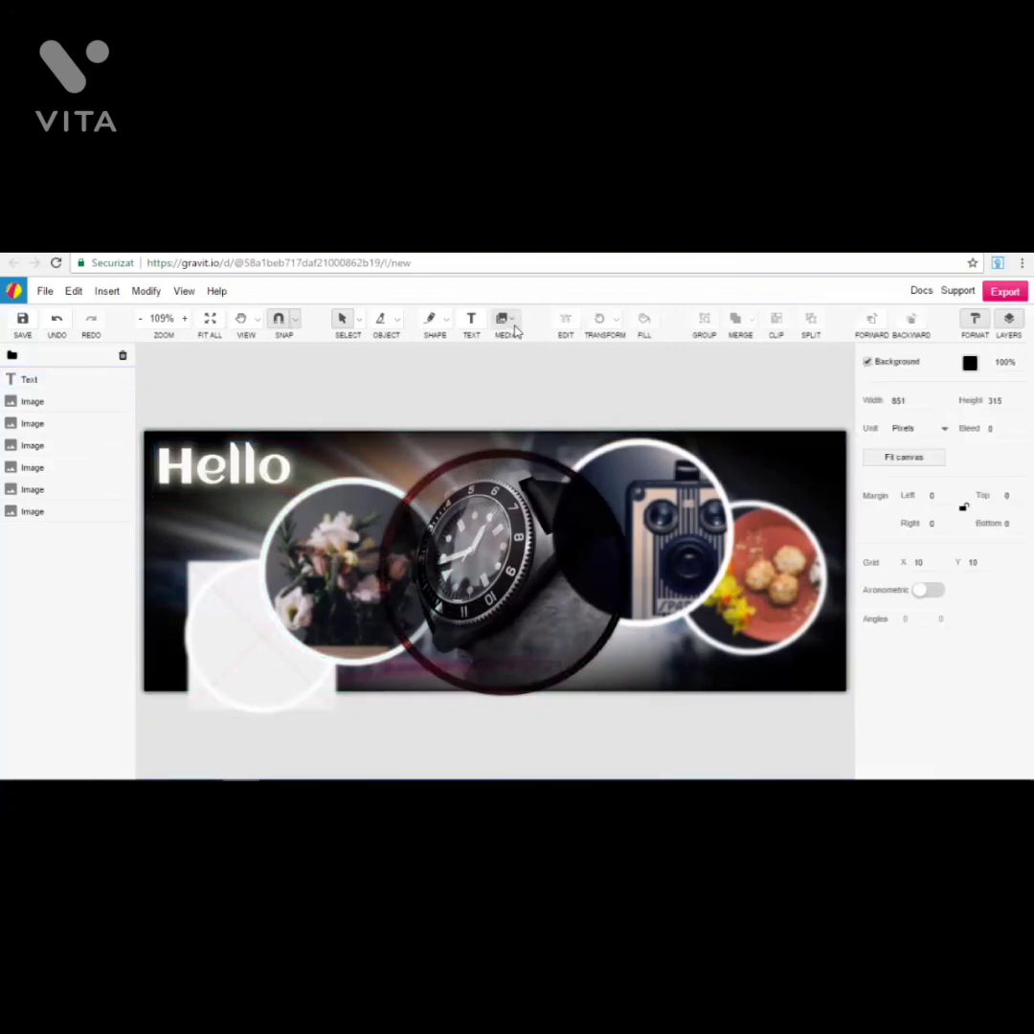
{"action": "left_click", "coordinate": [504, 320]}
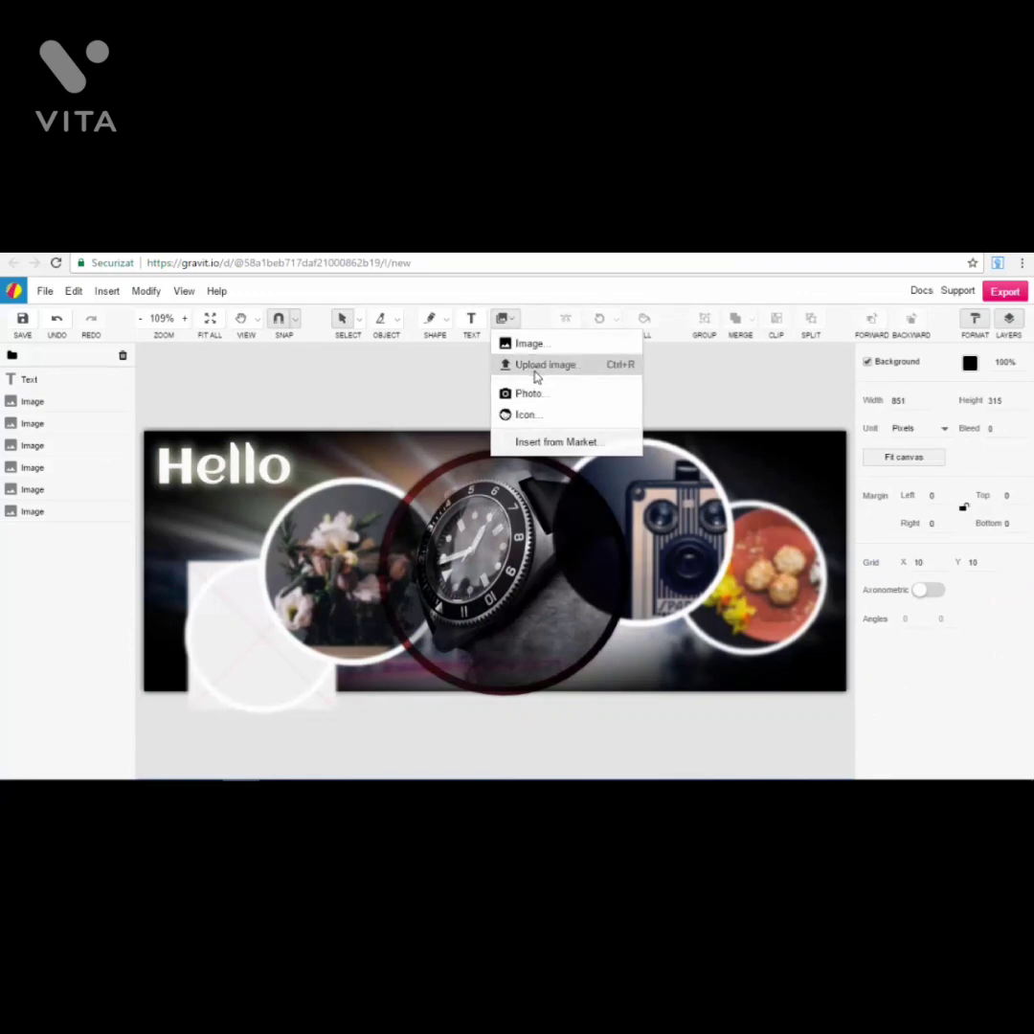
{"action": "left_click", "coordinate": [470, 401]}
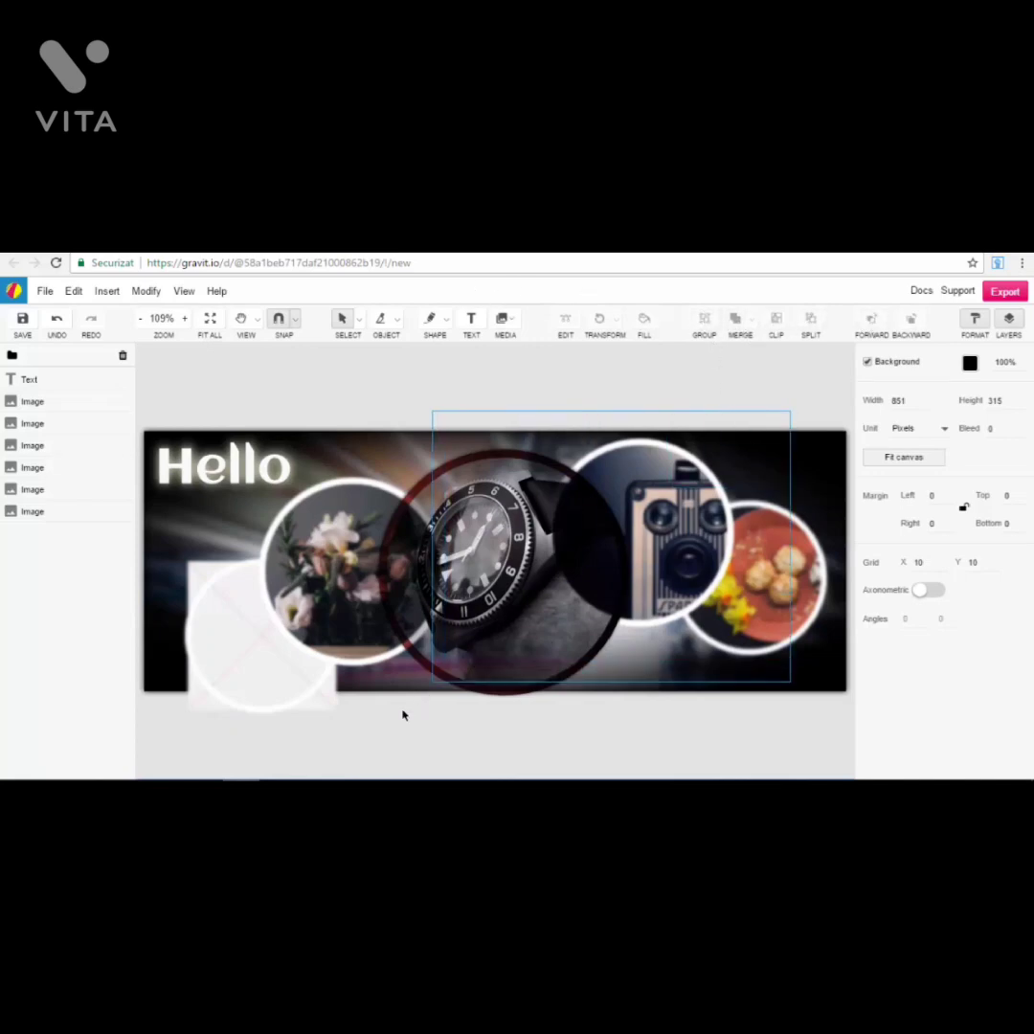
Step: Select the Hello text and all six images and group them into one 851×337.5 group
{"action": "key", "text": "ctrl+a"}
{"action": "left_click_drag", "start_coordinate": [819, 365], "coordinate": [304, 759]}
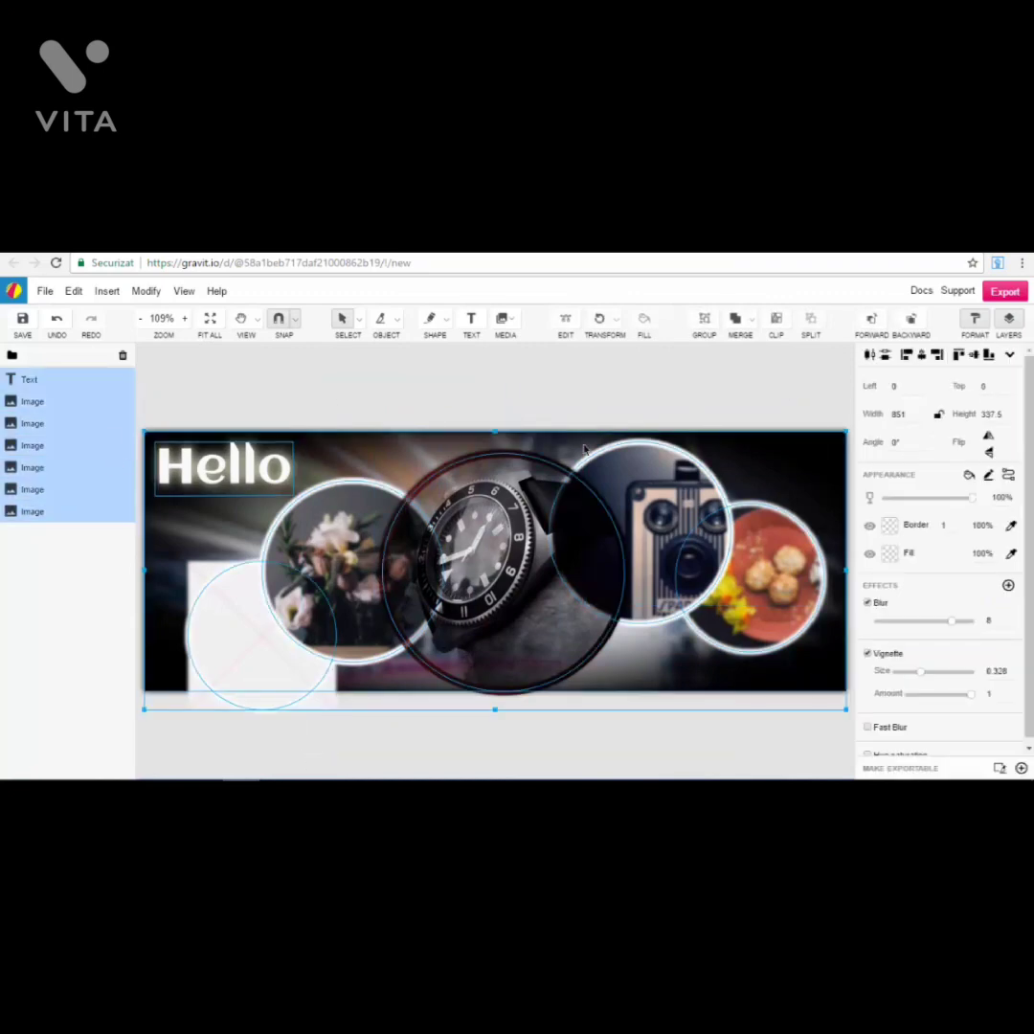
{"action": "left_click", "coordinate": [706, 323]}
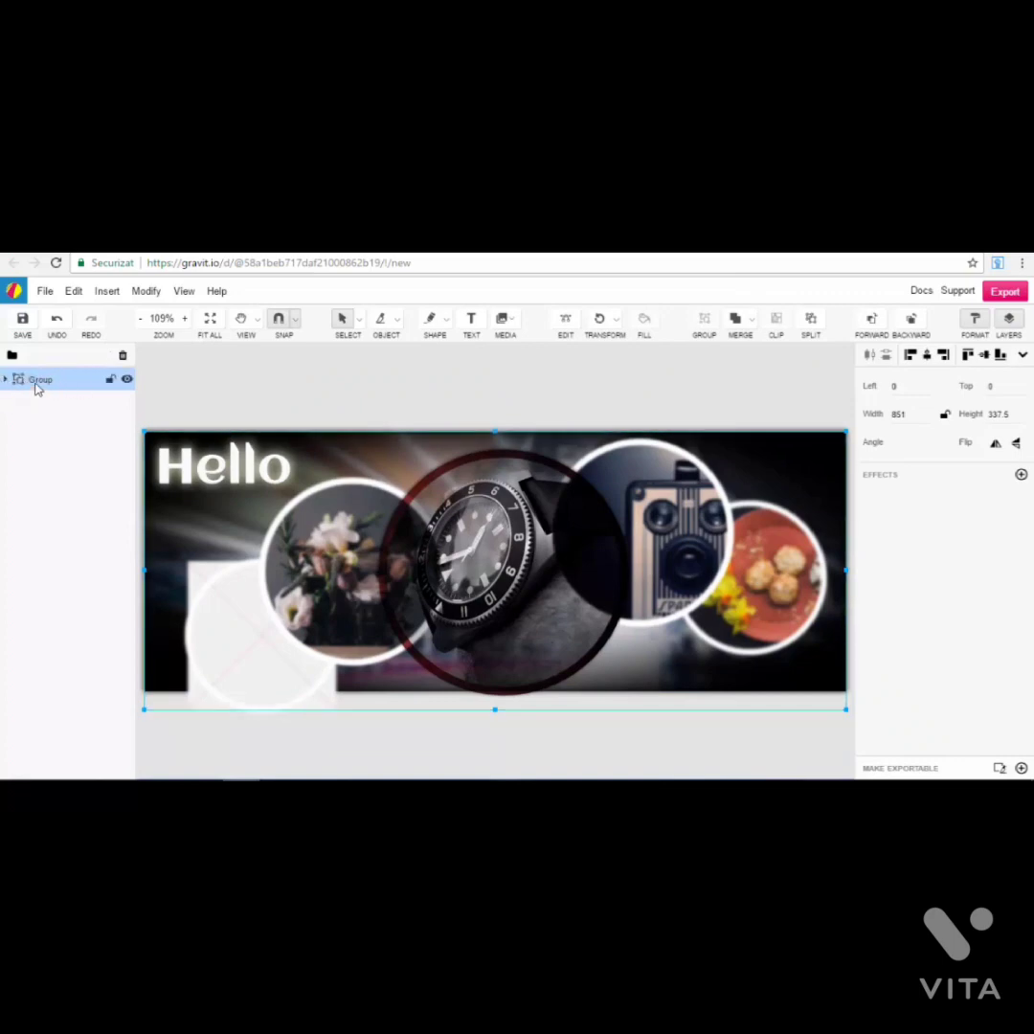
Step: Add a 5-pixel white outside stroke and a Lens Blur of radius 3.1 to the group
{"action": "left_click", "coordinate": [1022, 475]}
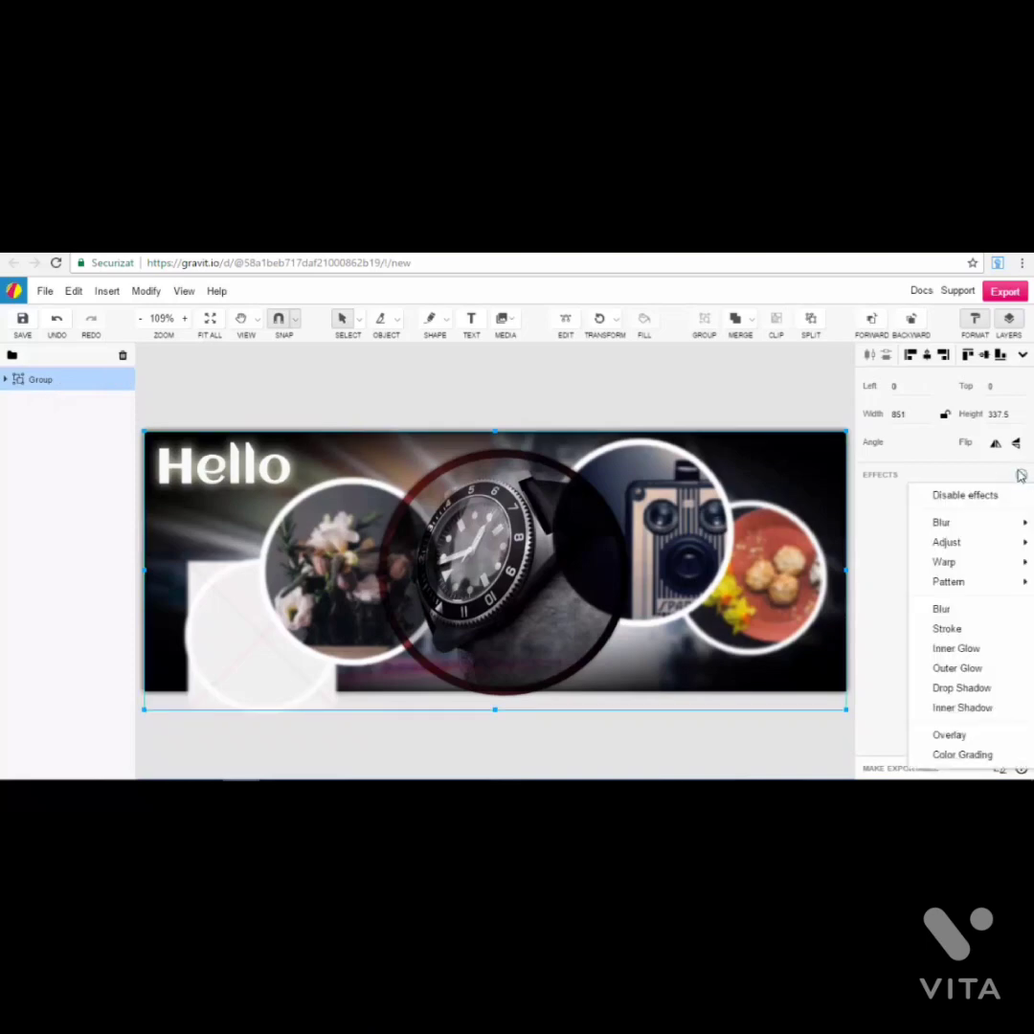
{"action": "left_click", "coordinate": [966, 629]}
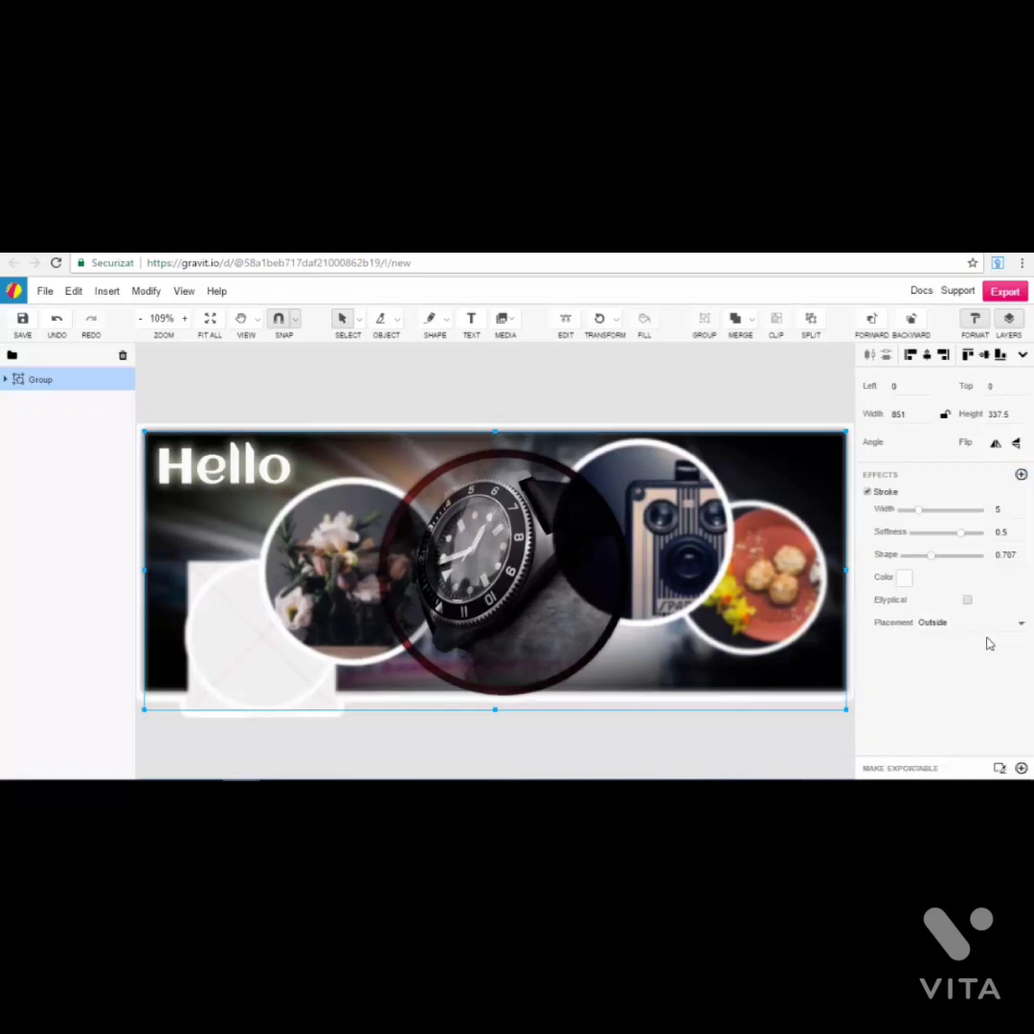
{"action": "left_click", "coordinate": [1021, 476]}
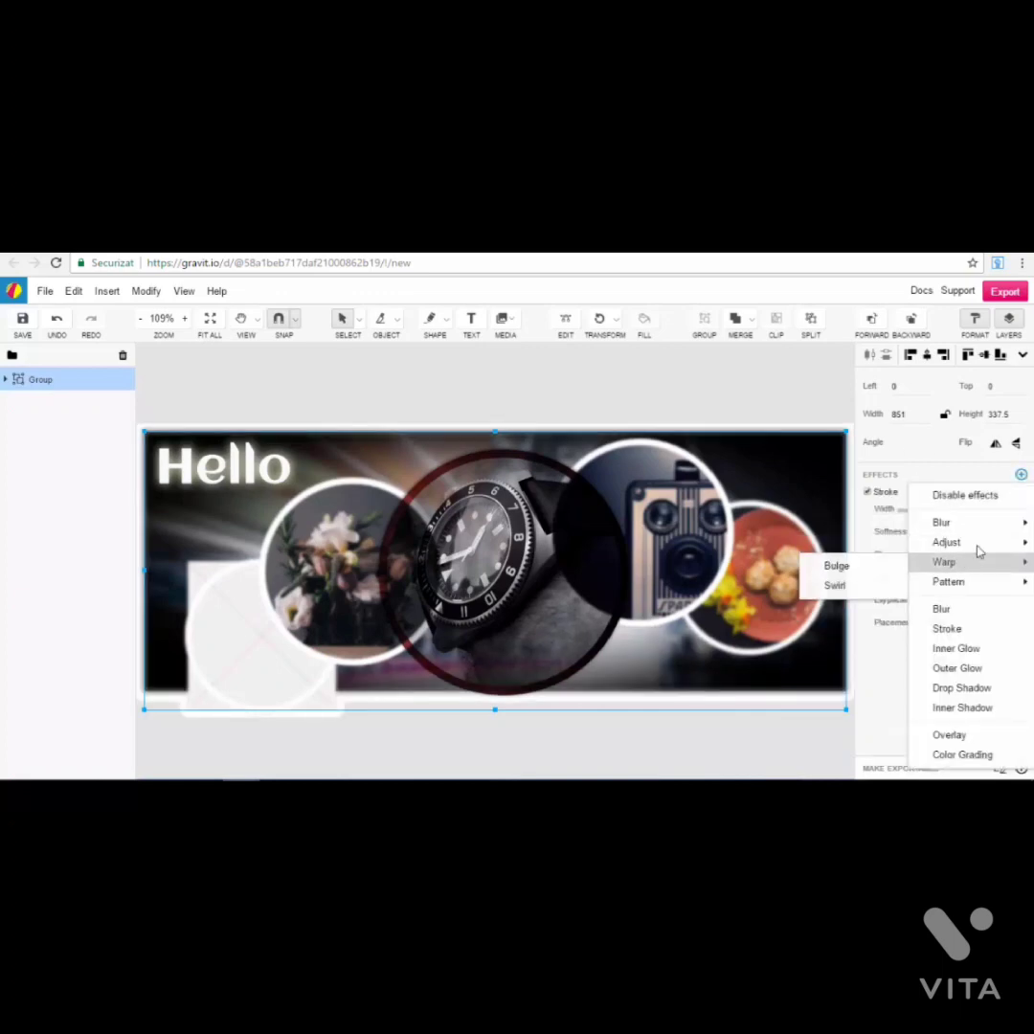
{"action": "mouse_move", "coordinate": [978, 553]}
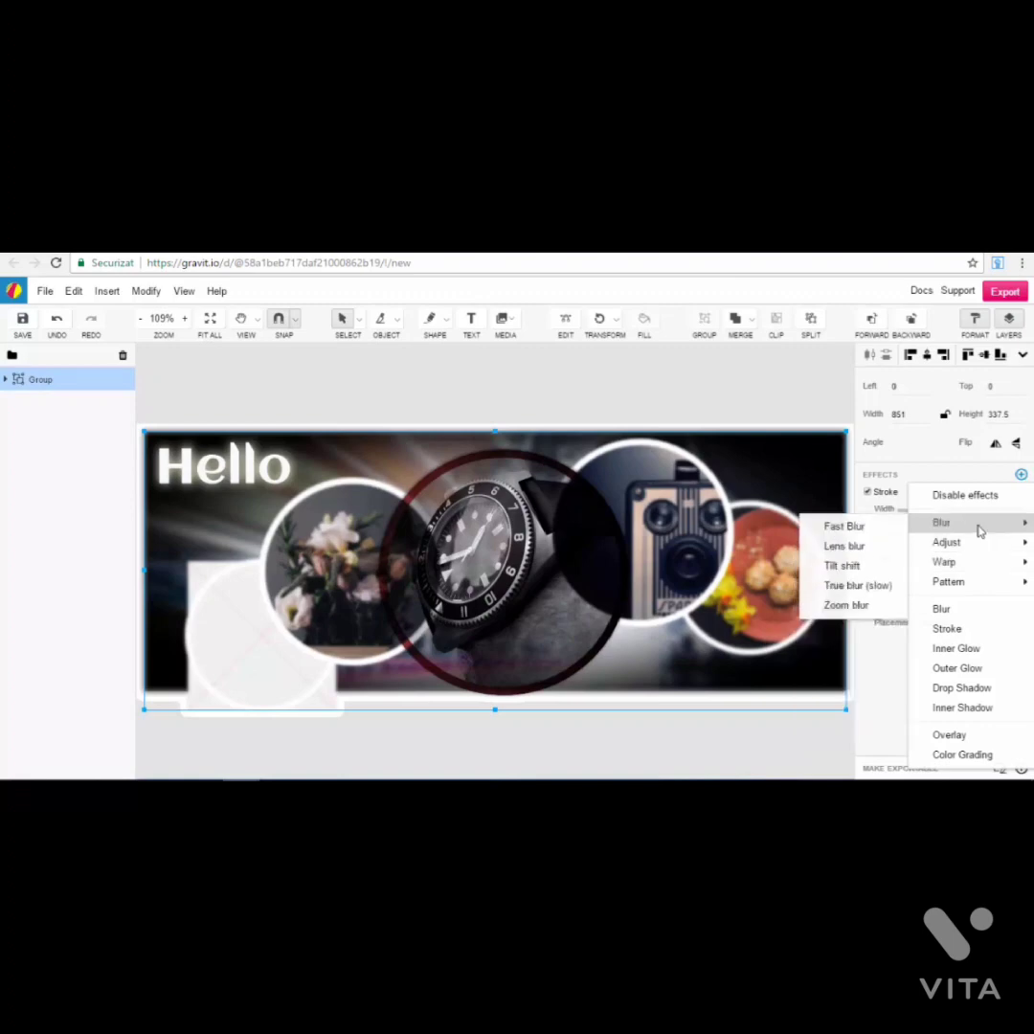
{"action": "left_click", "coordinate": [877, 555]}
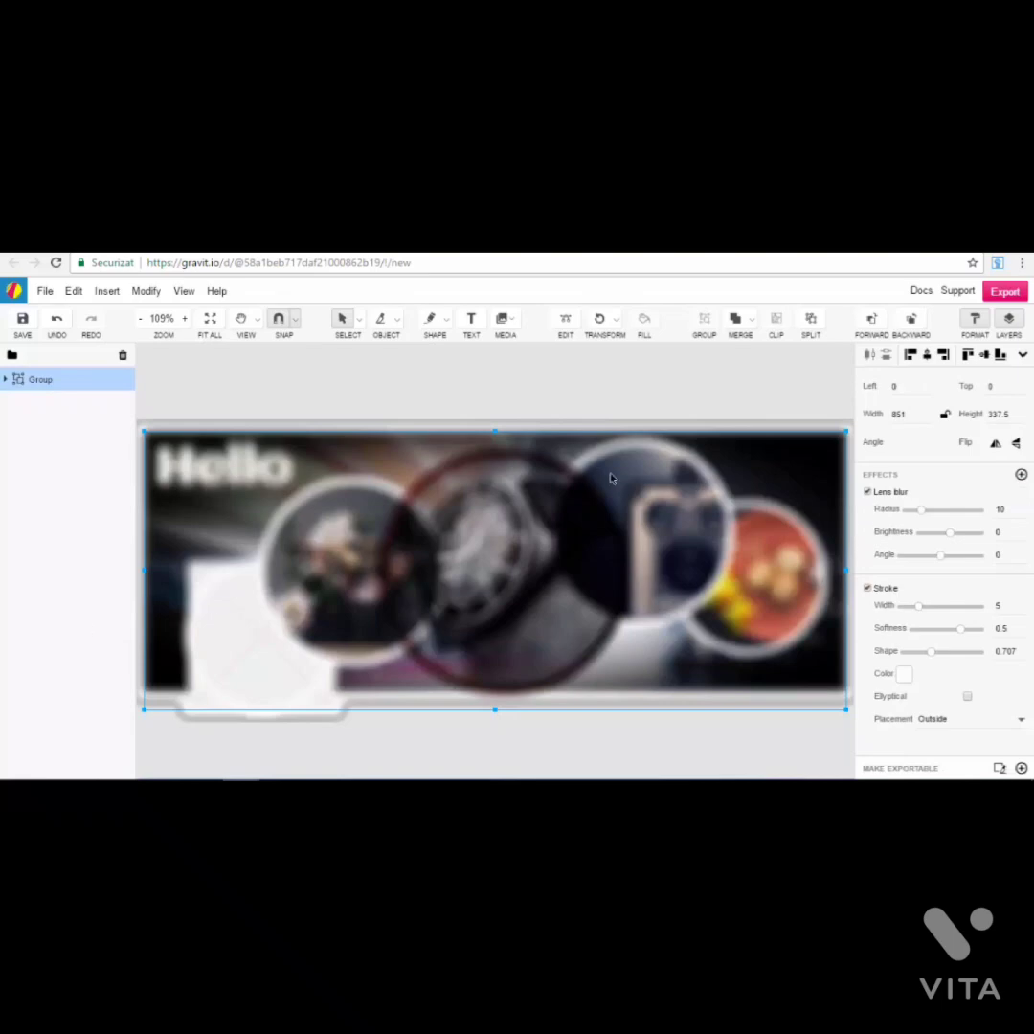
{"action": "left_click_drag", "start_coordinate": [921, 510], "coordinate": [909, 514]}
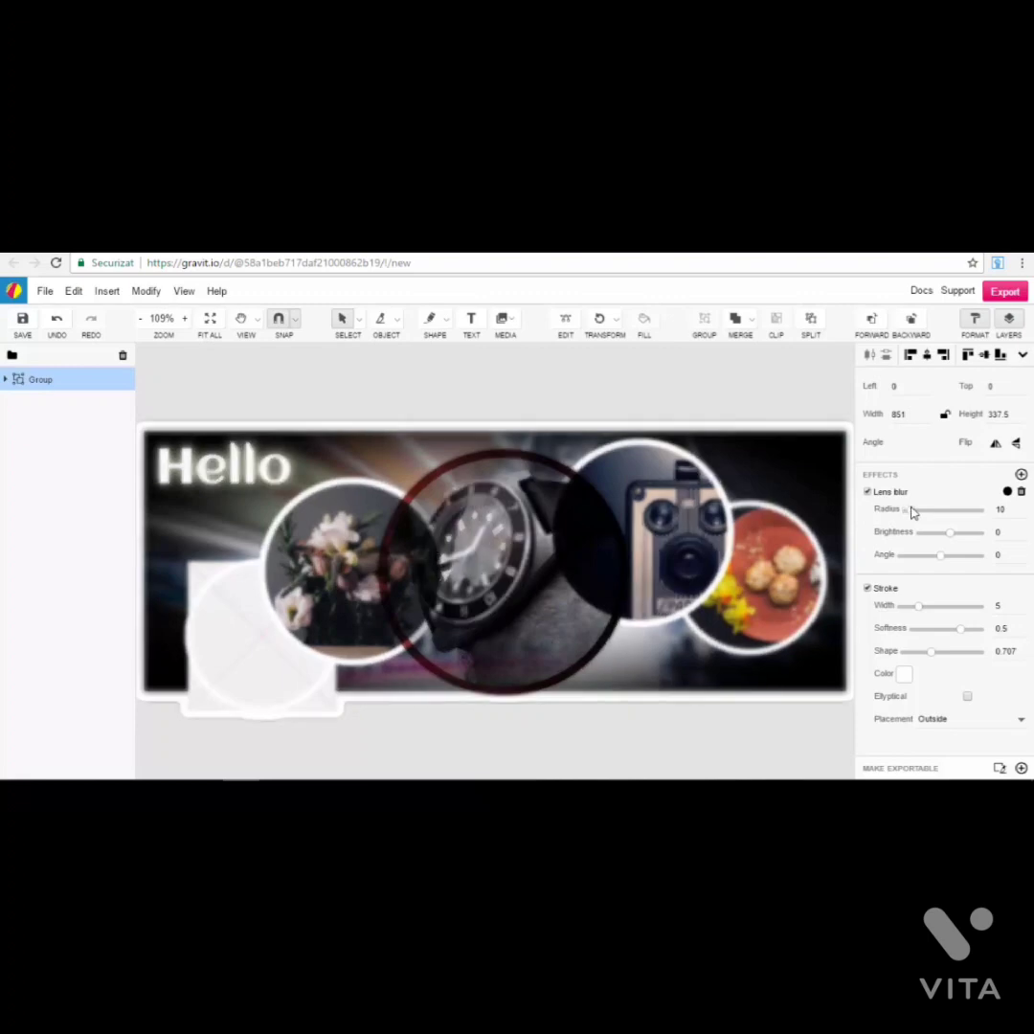
{"action": "left_click", "coordinate": [7, 380]}
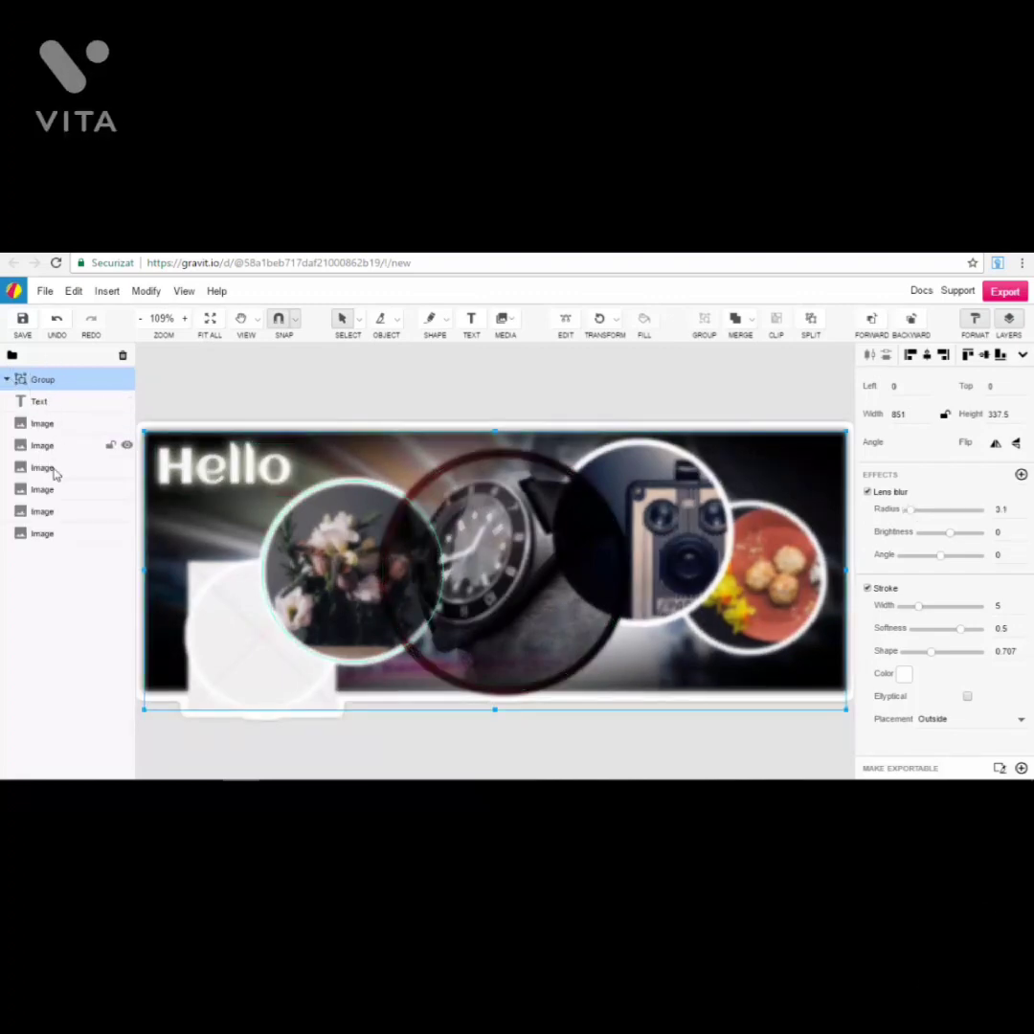
Step: Ungroup the banner with Ctrl+Shift+G so Hello and the six images are separate layers
{"action": "left_click", "coordinate": [40, 402]}
{"action": "left_click", "coordinate": [57, 446]}
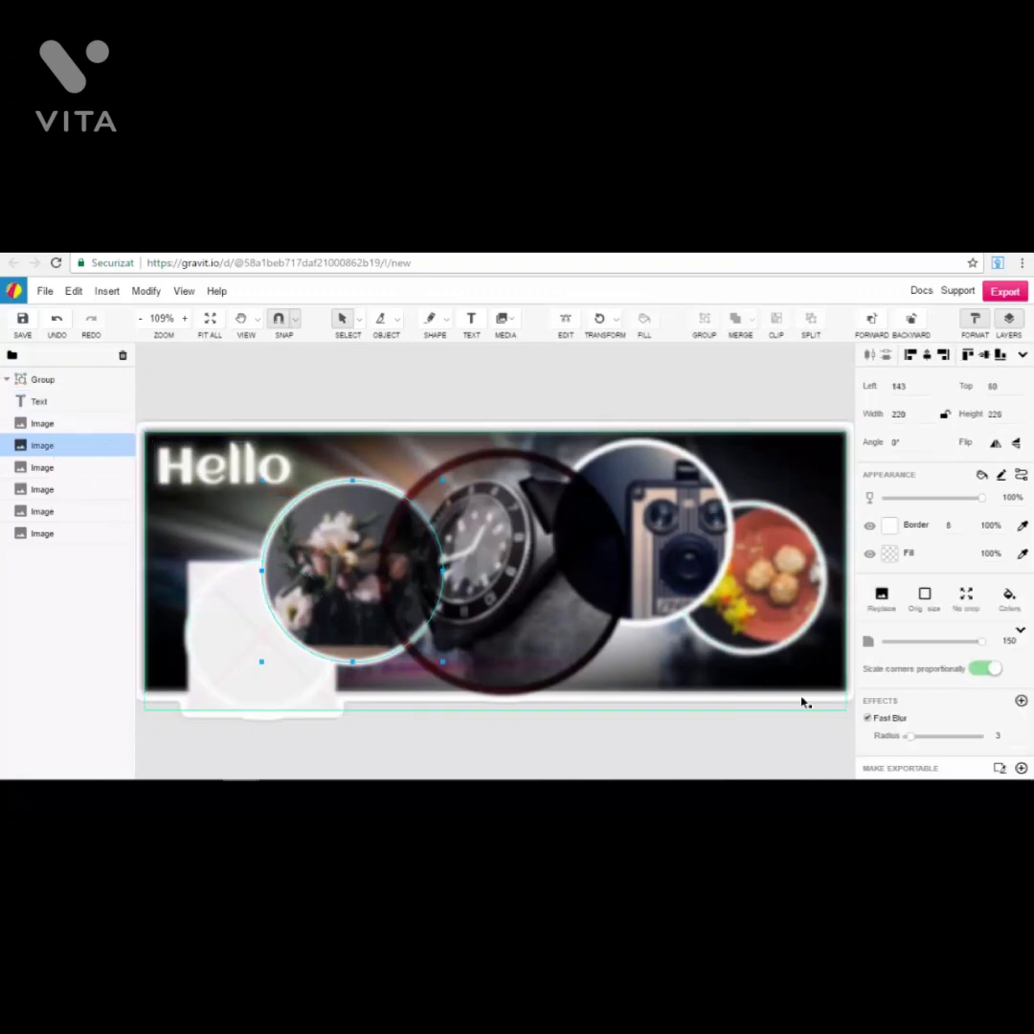
{"action": "left_click", "coordinate": [6, 380]}
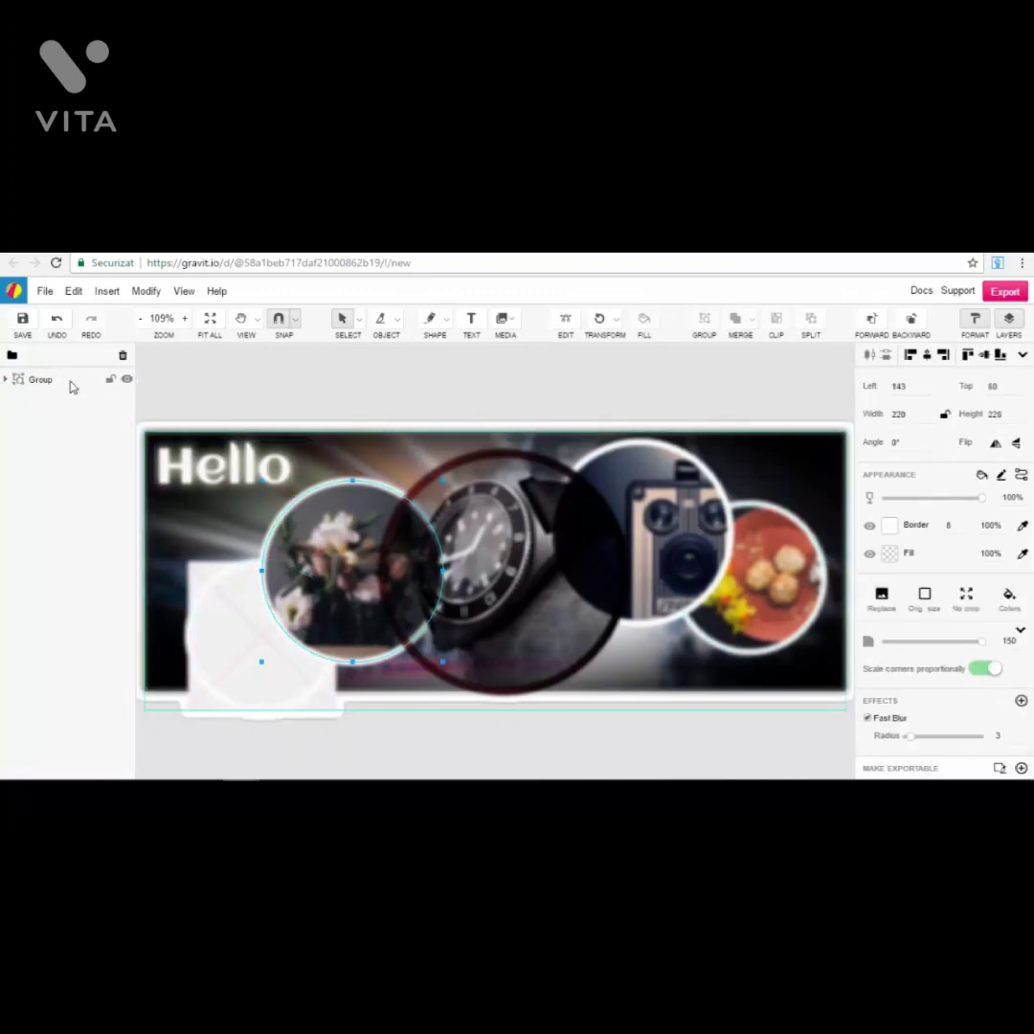
{"action": "left_click", "coordinate": [57, 380]}
{"action": "left_click", "coordinate": [765, 406]}
{"action": "left_click_drag", "start_coordinate": [812, 392], "coordinate": [139, 771]}
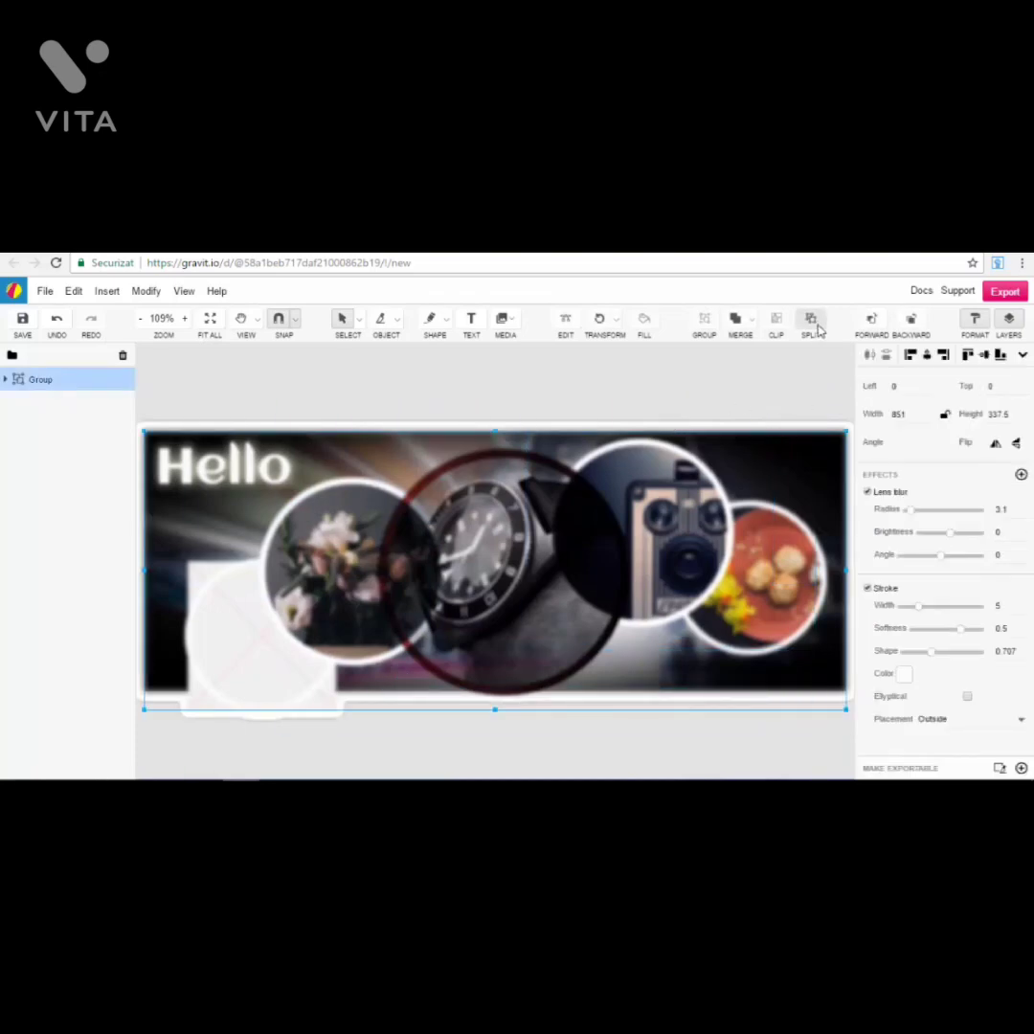
{"action": "key", "text": "ctrl+shift+g"}
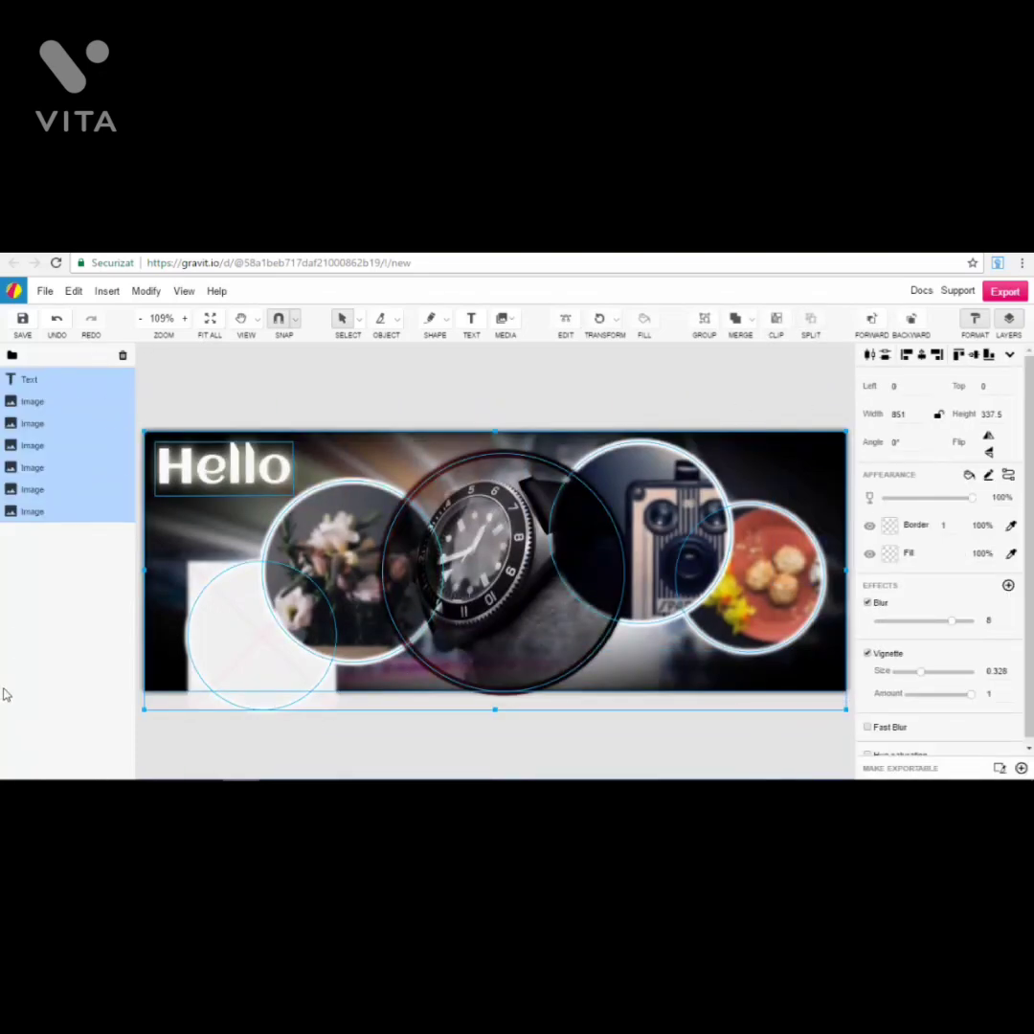
{"action": "left_click", "coordinate": [29, 627]}
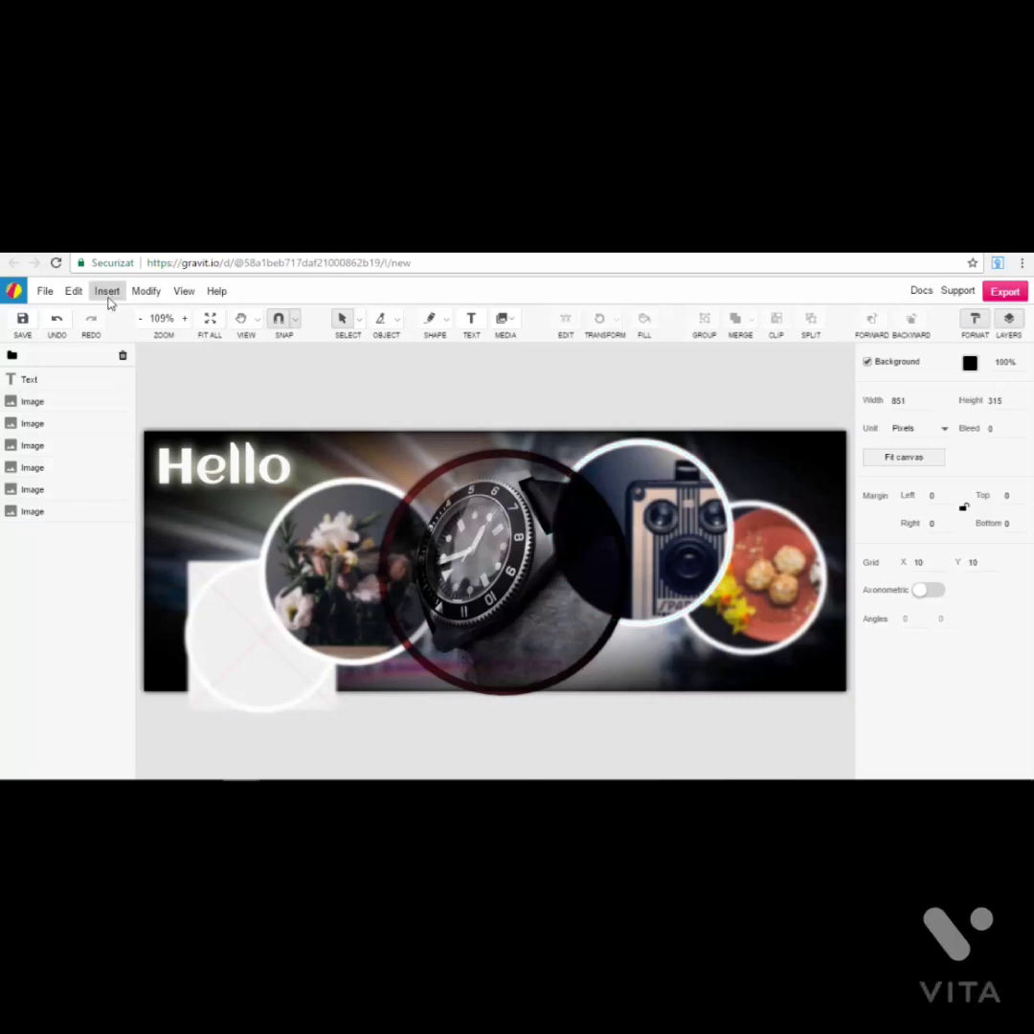
Step: Create a new blank document using the Facebook Cover preset (851 × 315 px)
{"action": "left_click", "coordinate": [44, 295]}
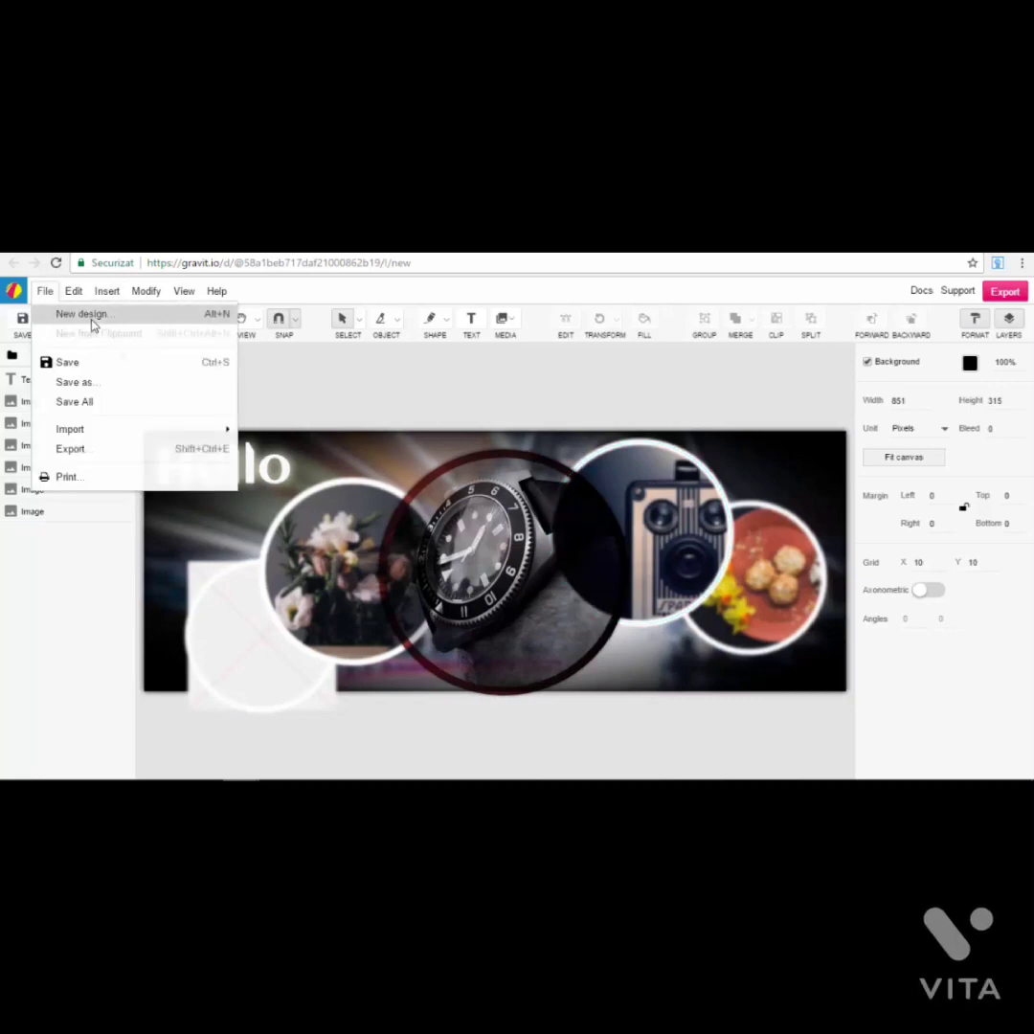
{"action": "left_click", "coordinate": [98, 318]}
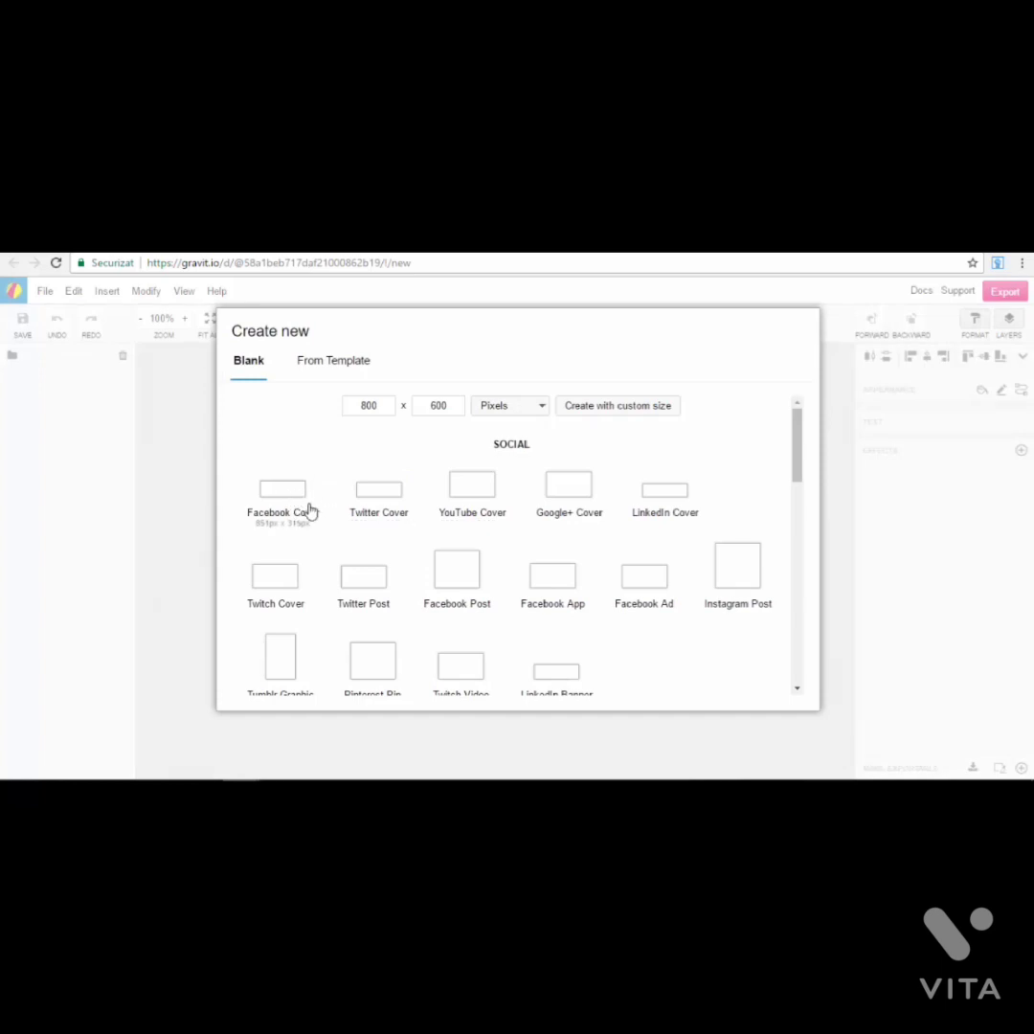
{"action": "left_click", "coordinate": [282, 490]}
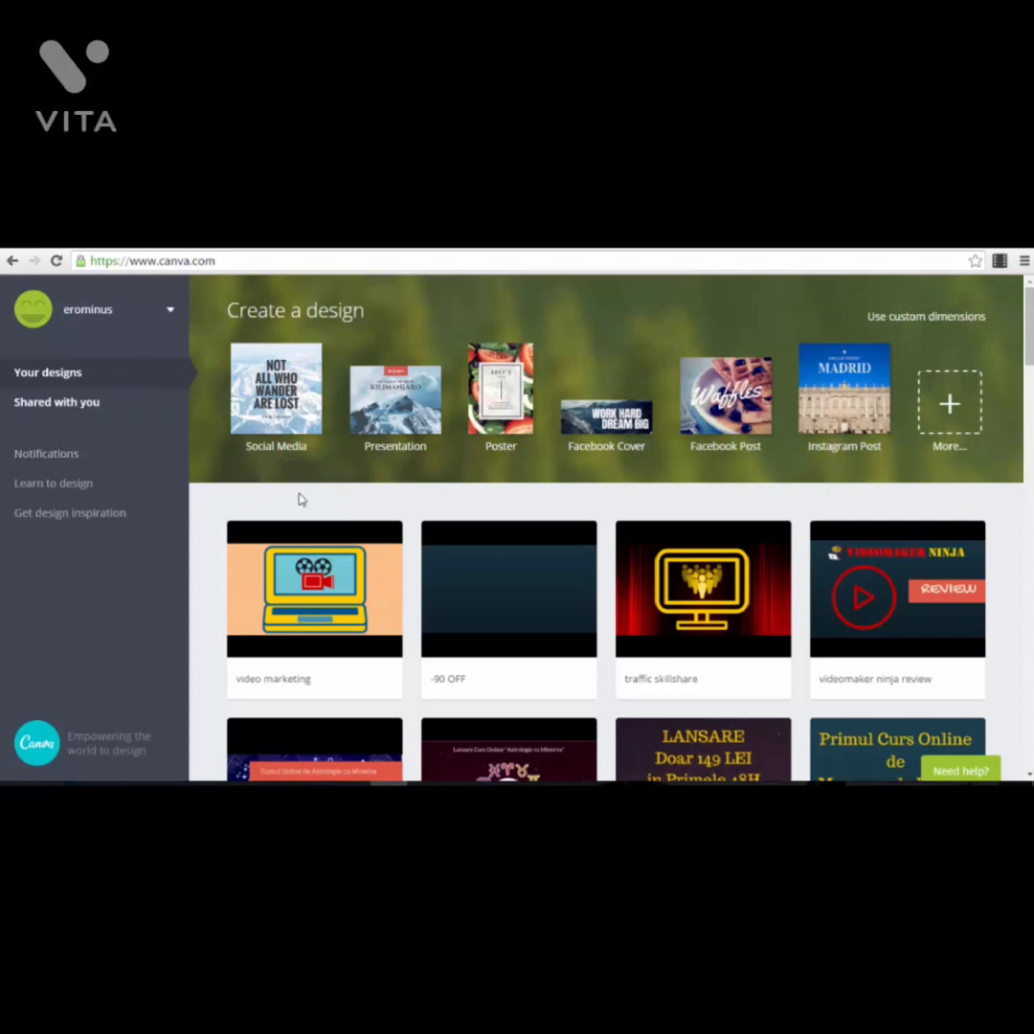
{"action": "scroll", "coordinate": [879, 515], "scroll_direction": "down", "scroll_amount": 7}
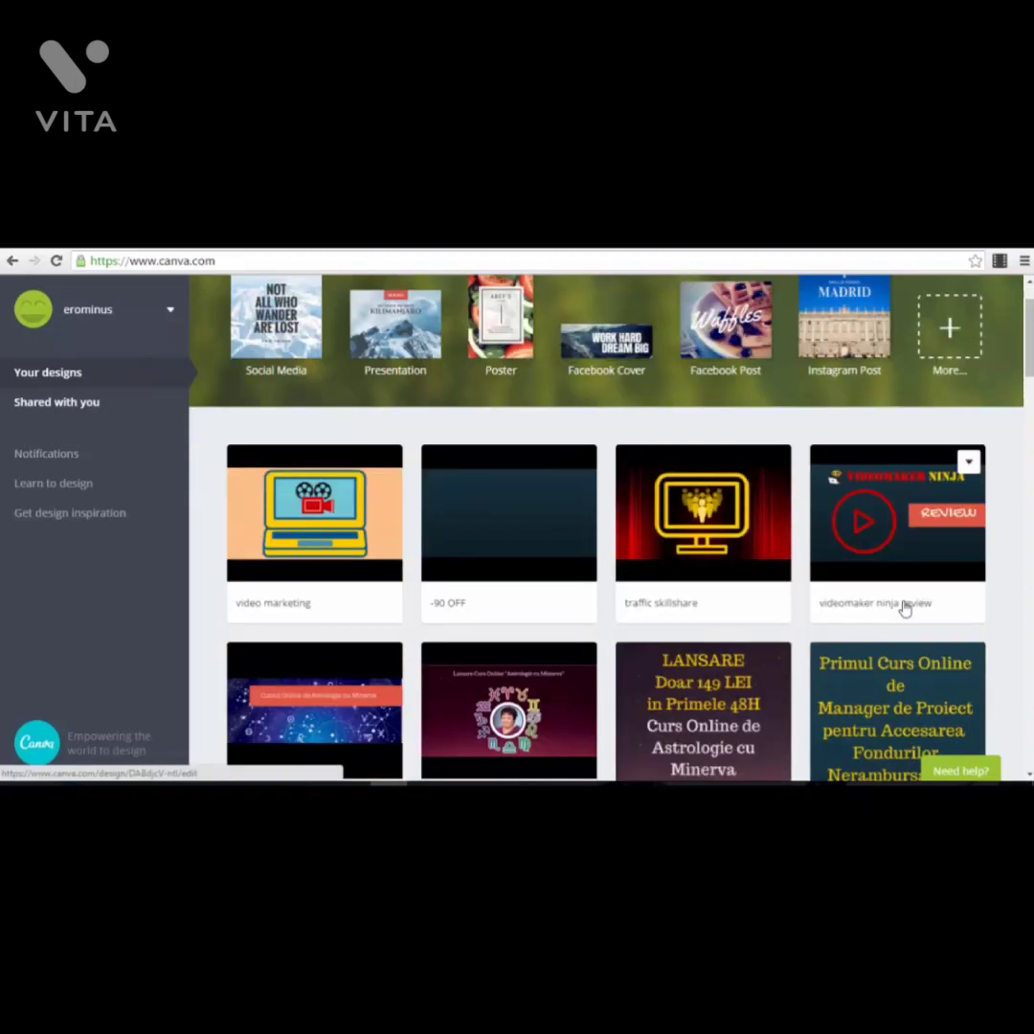
{"action": "scroll", "coordinate": [879, 515], "scroll_direction": "down", "scroll_amount": 12}
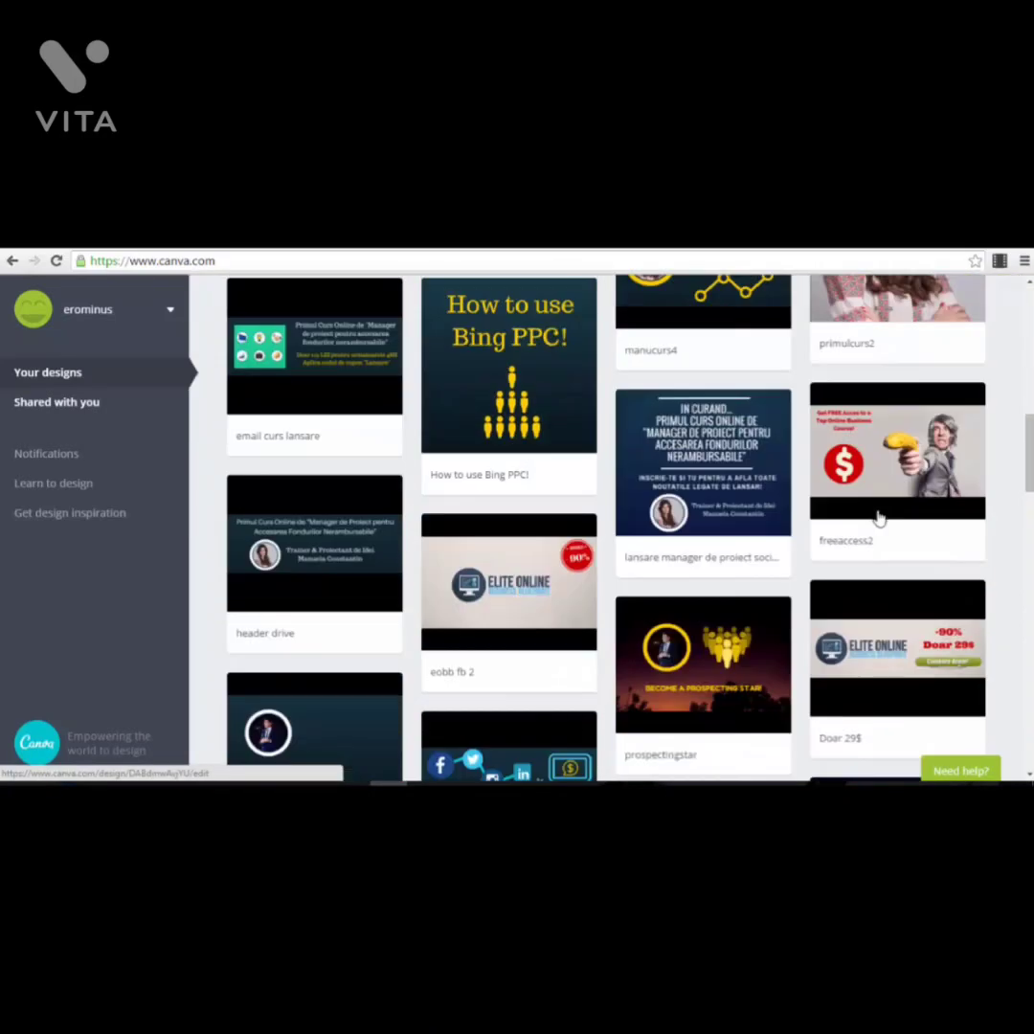
{"action": "scroll", "coordinate": [961, 588], "scroll_direction": "down", "scroll_amount": 3}
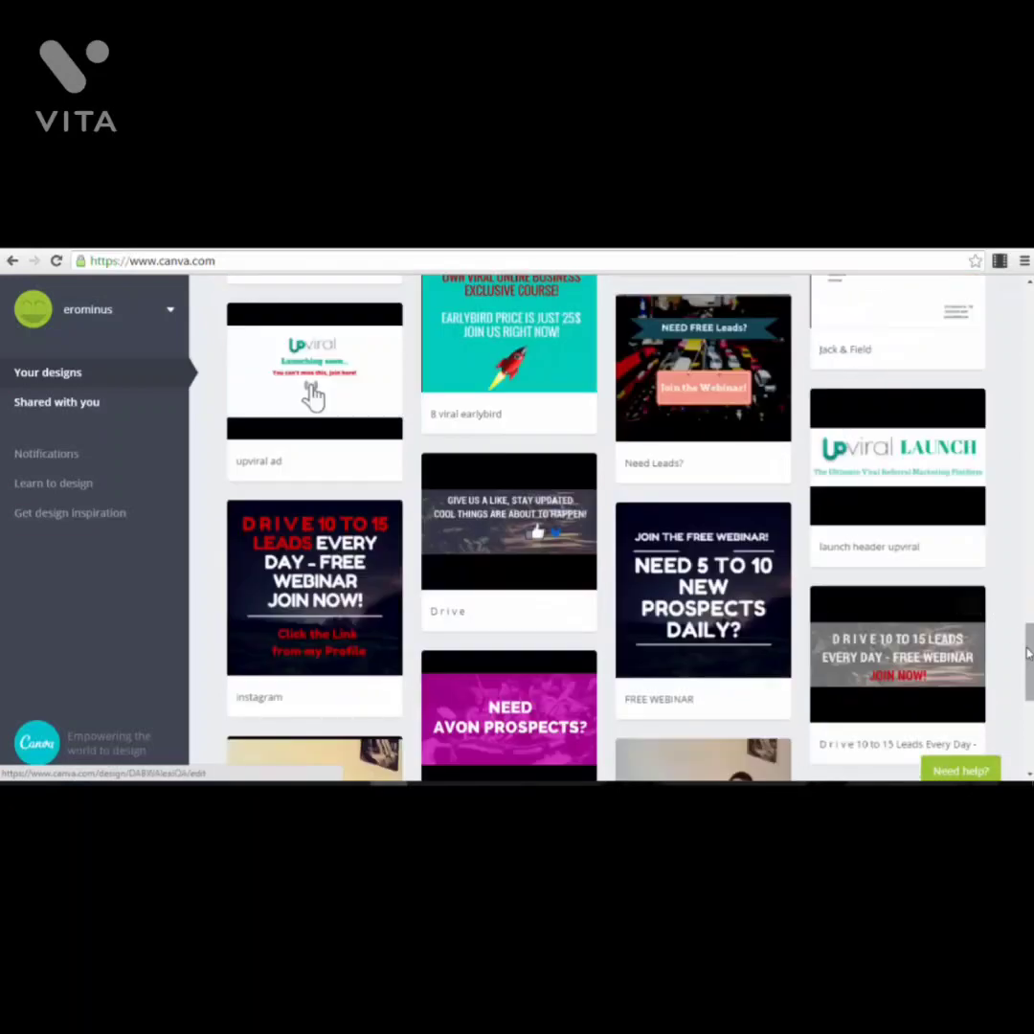
{"action": "scroll", "coordinate": [962, 588], "scroll_direction": "down", "scroll_amount": 7}
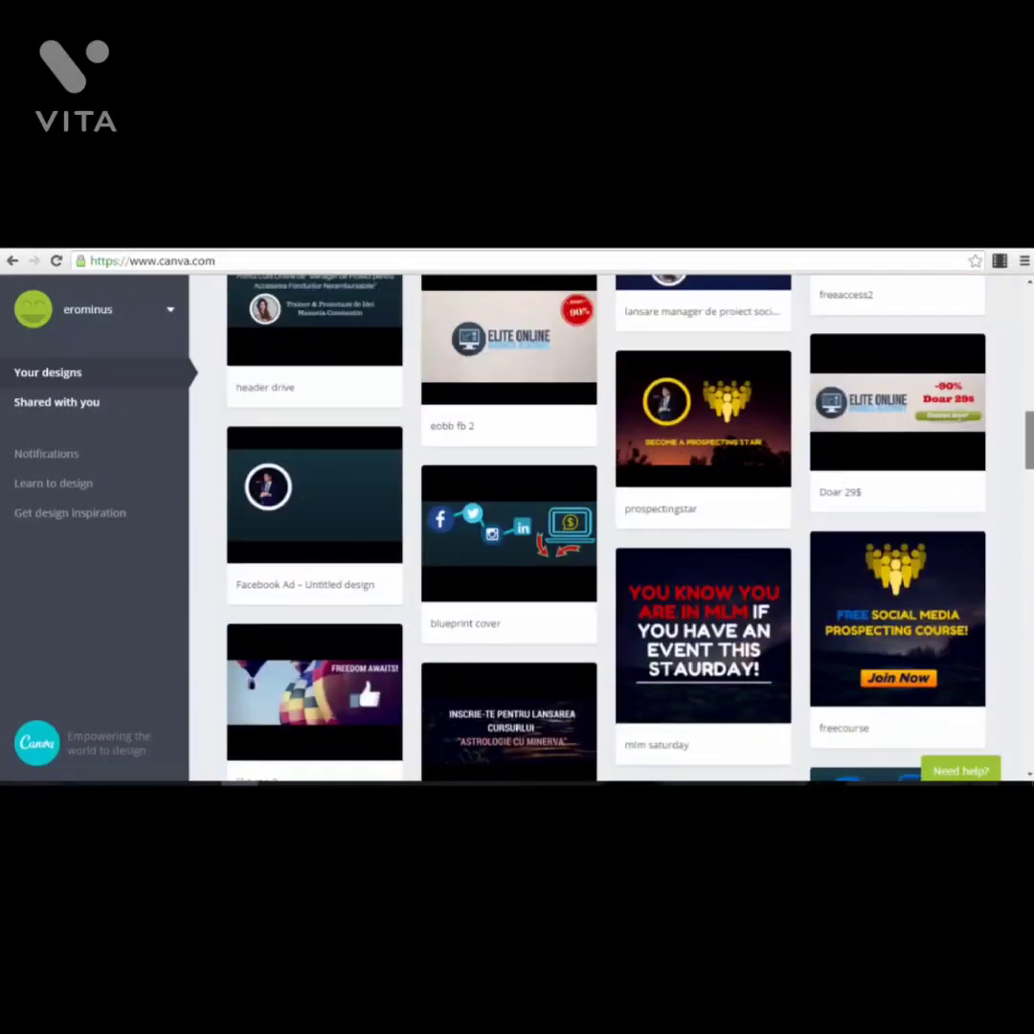
{"action": "scroll", "coordinate": [897, 524], "scroll_direction": "up", "scroll_amount": 20}
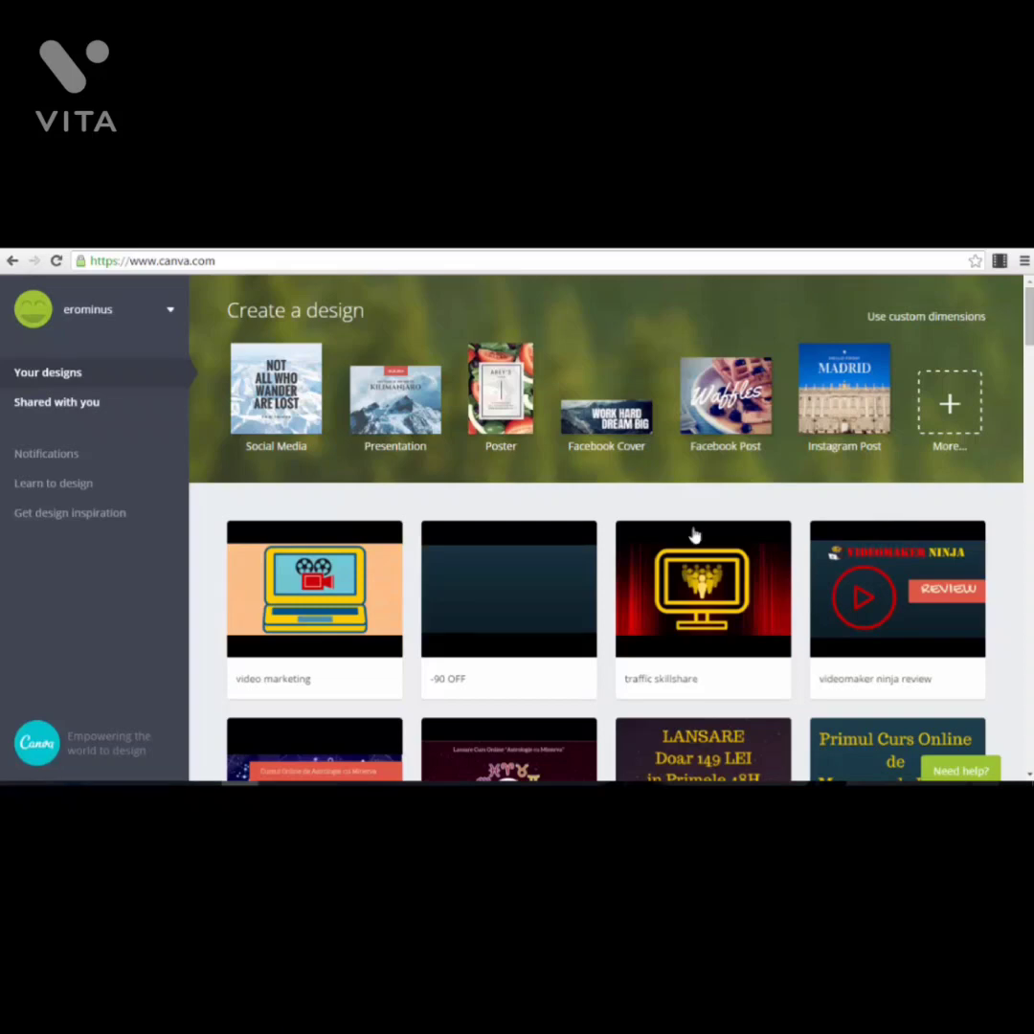
Step: Browse all design types down to the Ads section and create a Facebook Ad
{"action": "mouse_move", "coordinate": [383, 540]}
{"action": "left_click", "coordinate": [951, 405]}
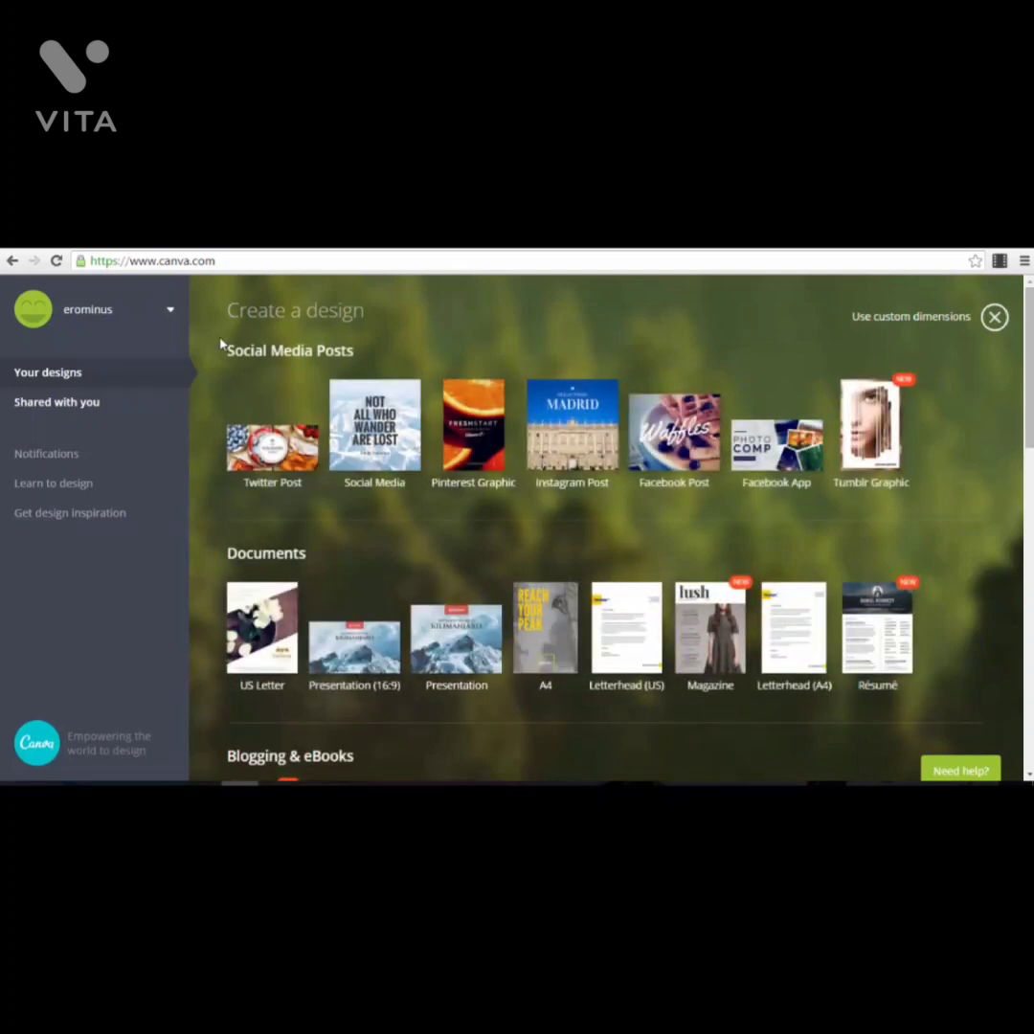
{"action": "scroll", "coordinate": [460, 368], "scroll_direction": "down", "scroll_amount": 2}
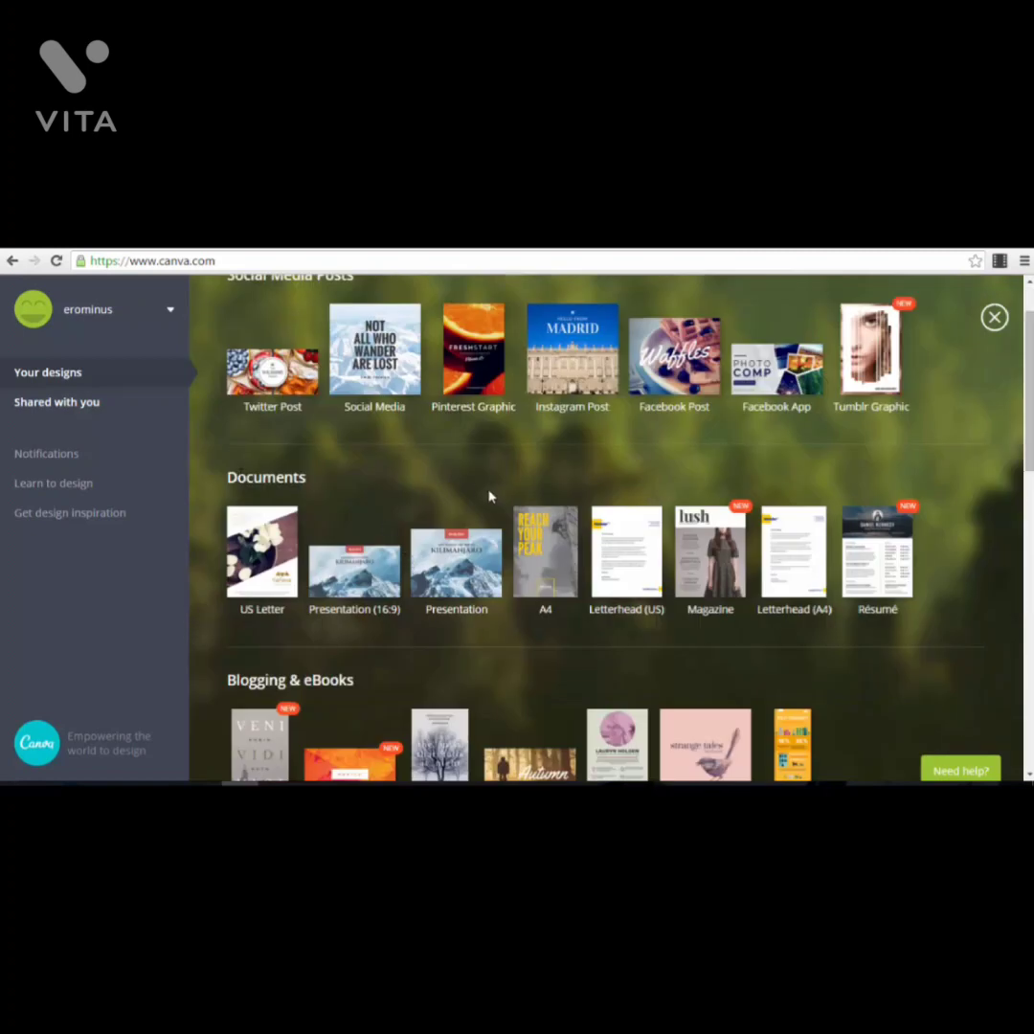
{"action": "scroll", "coordinate": [288, 508], "scroll_direction": "down", "scroll_amount": 3}
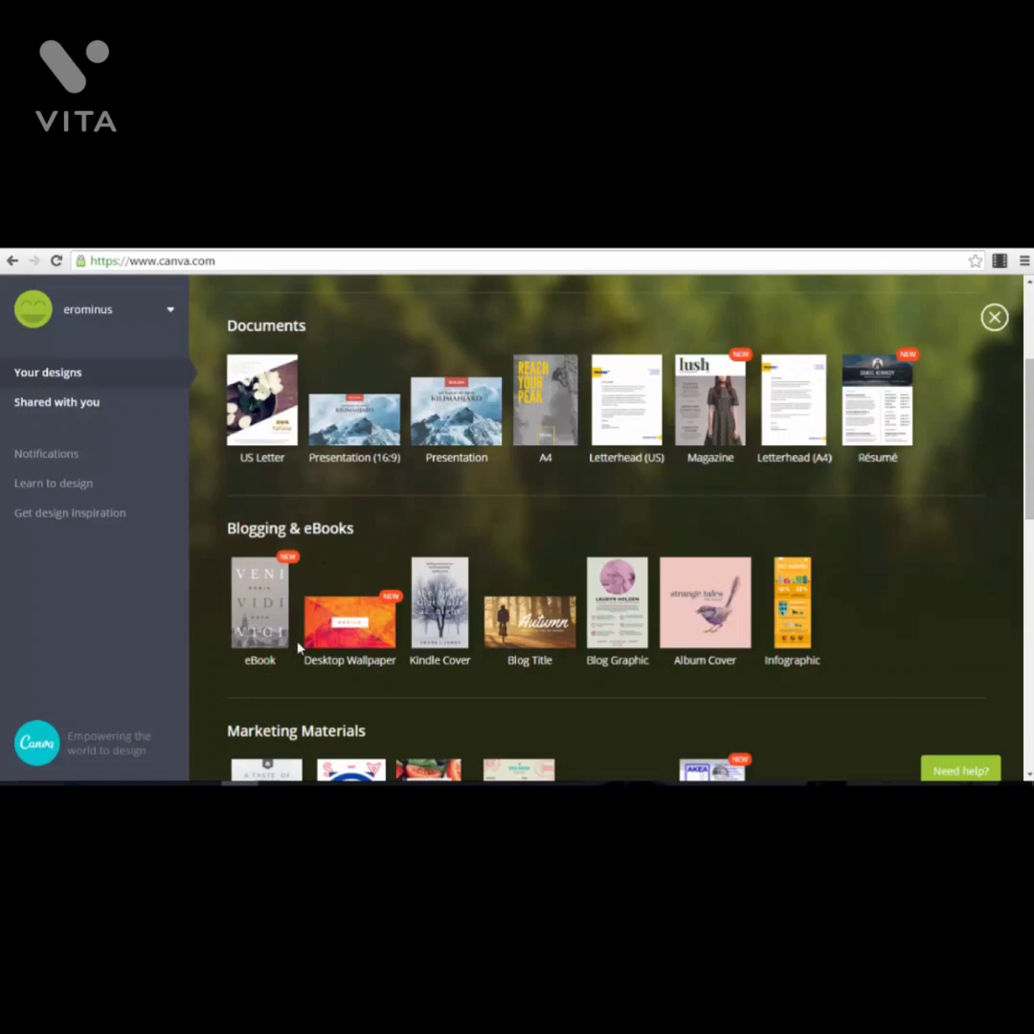
{"action": "scroll", "coordinate": [287, 646], "scroll_direction": "down", "scroll_amount": 2}
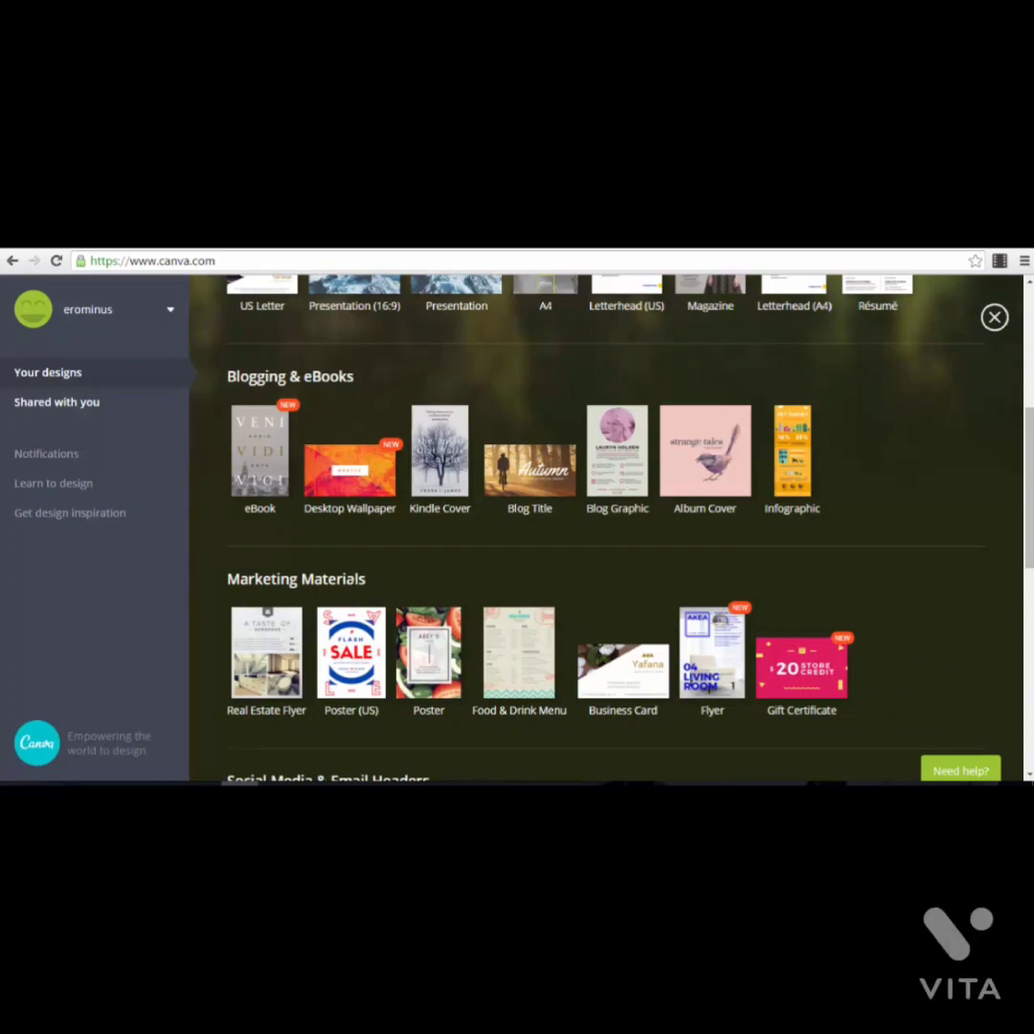
{"action": "scroll", "coordinate": [336, 496], "scroll_direction": "down", "scroll_amount": 2}
{"action": "scroll", "coordinate": [336, 496], "scroll_direction": "down", "scroll_amount": 1}
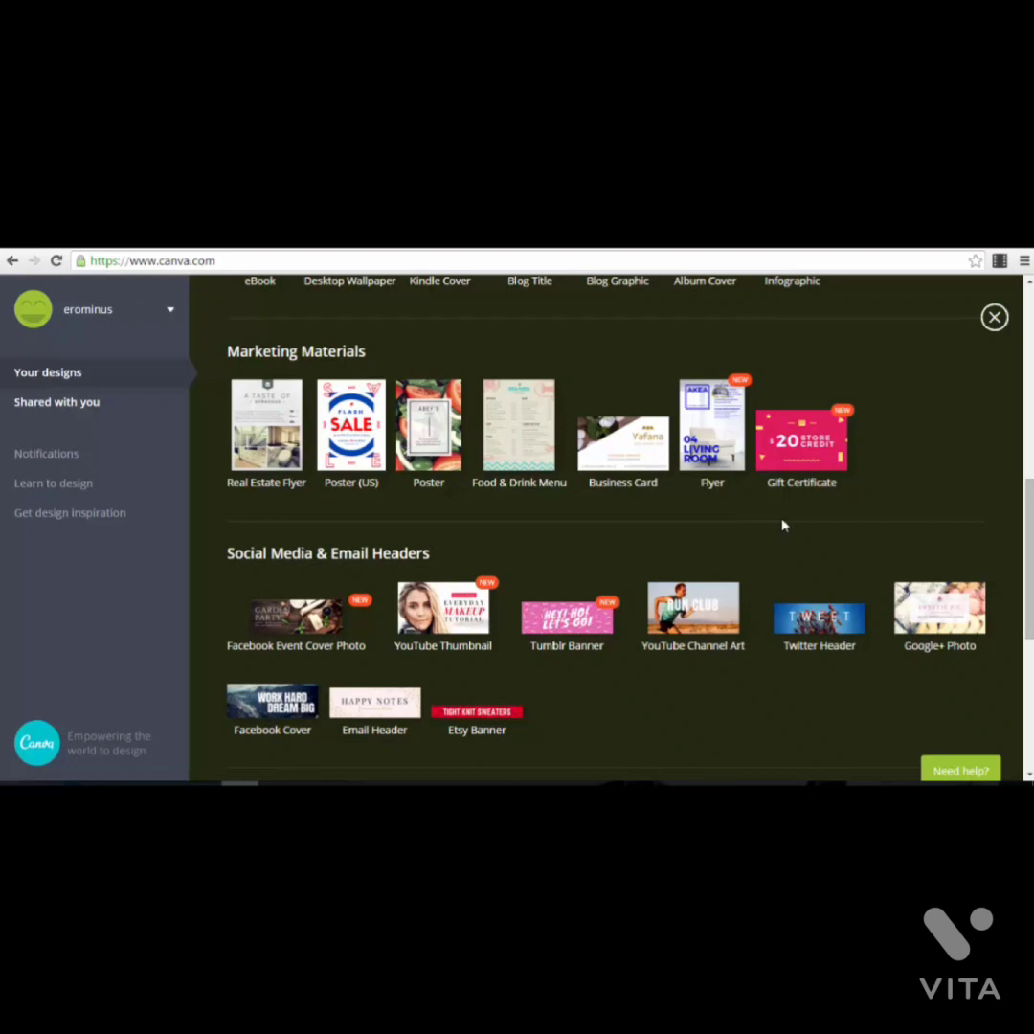
{"action": "scroll", "coordinate": [782, 525], "scroll_direction": "down", "scroll_amount": 1}
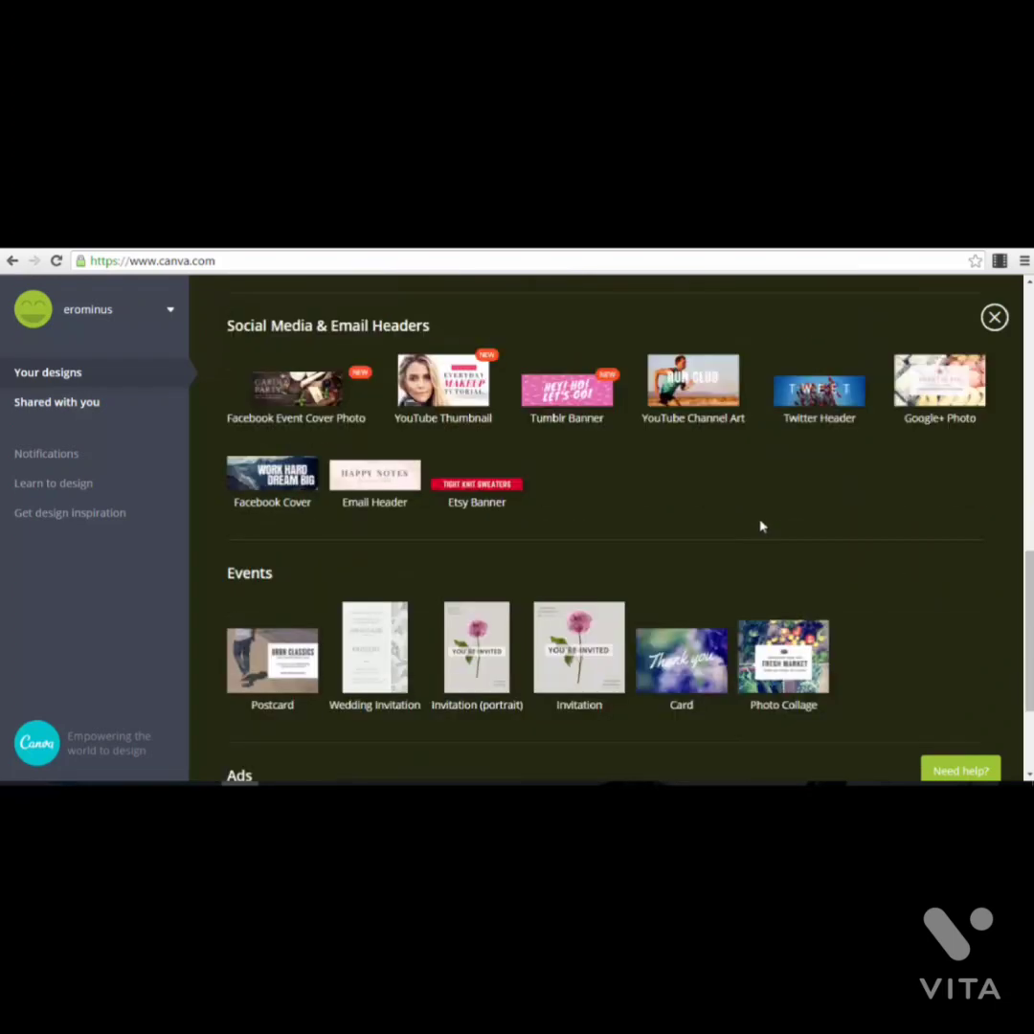
{"action": "scroll", "coordinate": [773, 535], "scroll_direction": "down", "scroll_amount": 2}
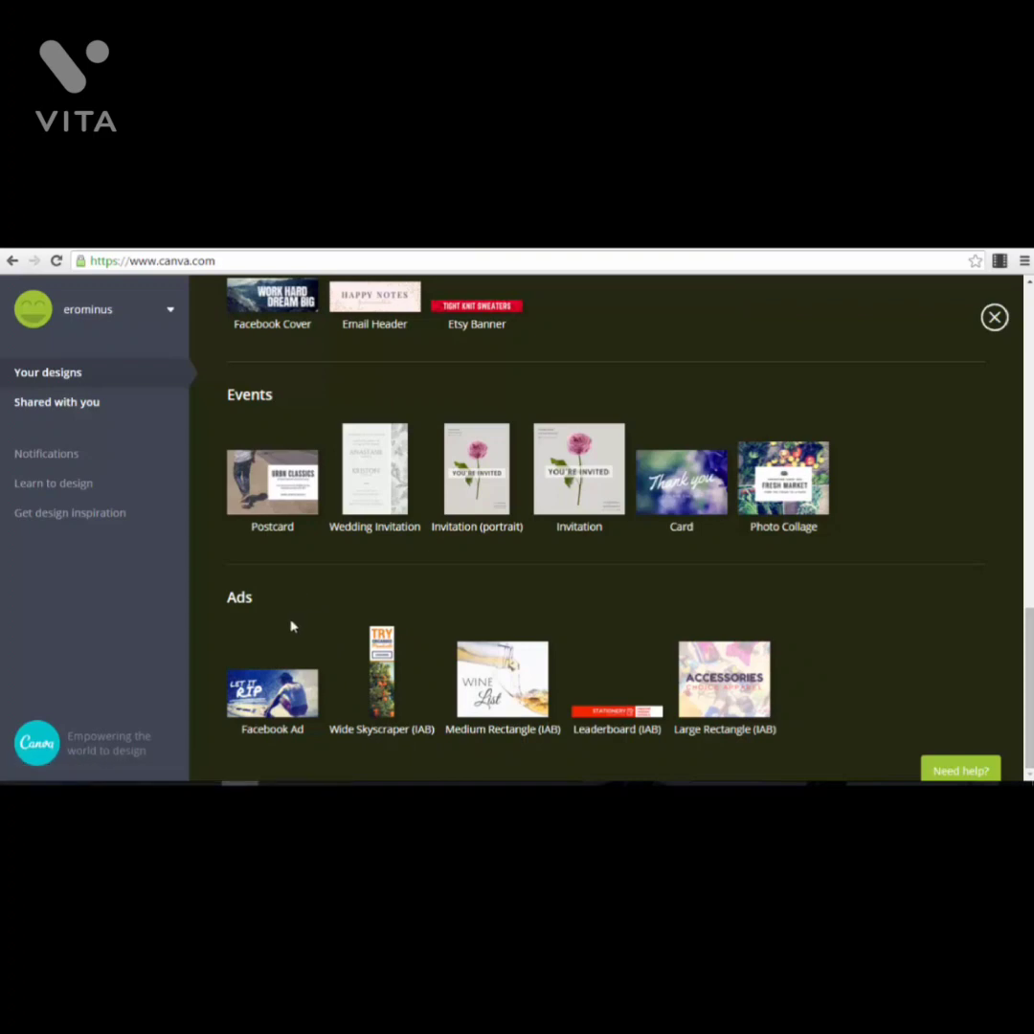
{"action": "left_click", "coordinate": [271, 700]}
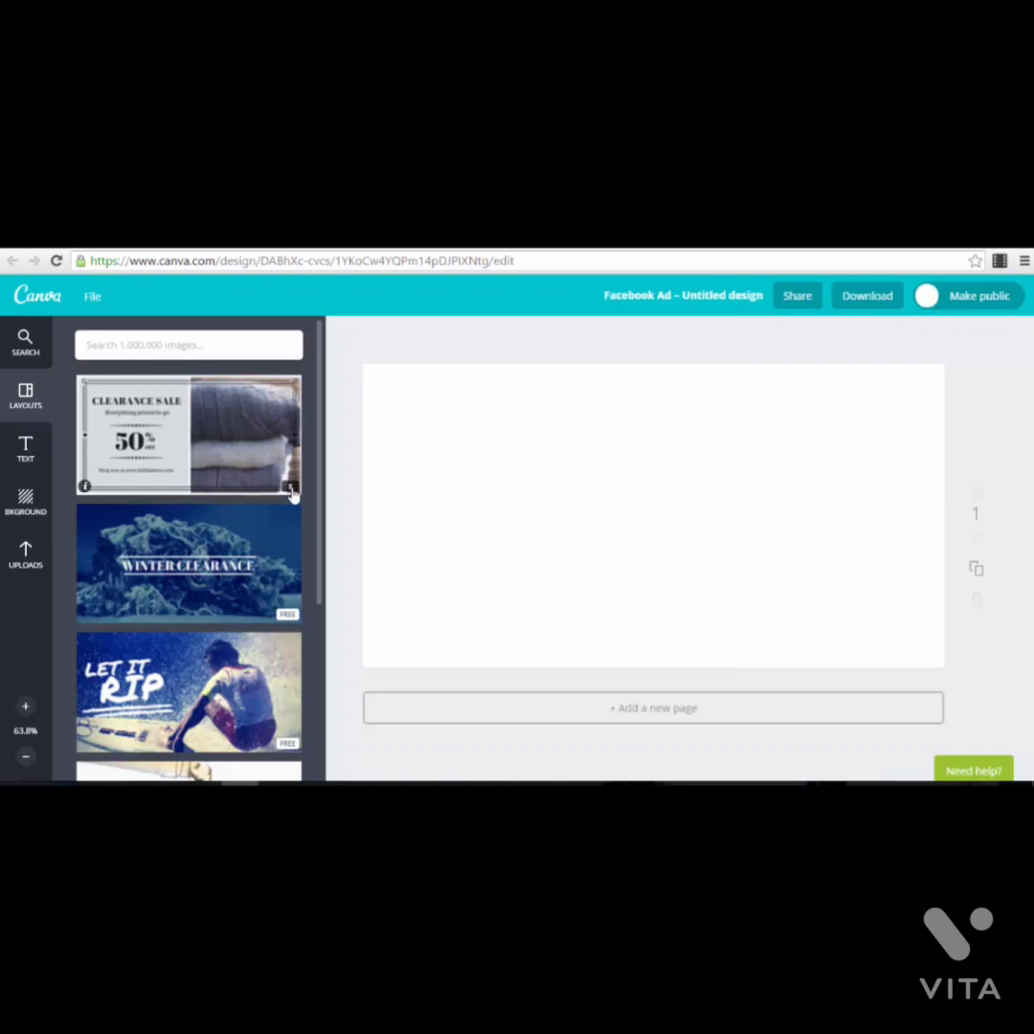
{"action": "scroll", "coordinate": [289, 492], "scroll_direction": "down", "scroll_amount": 1}
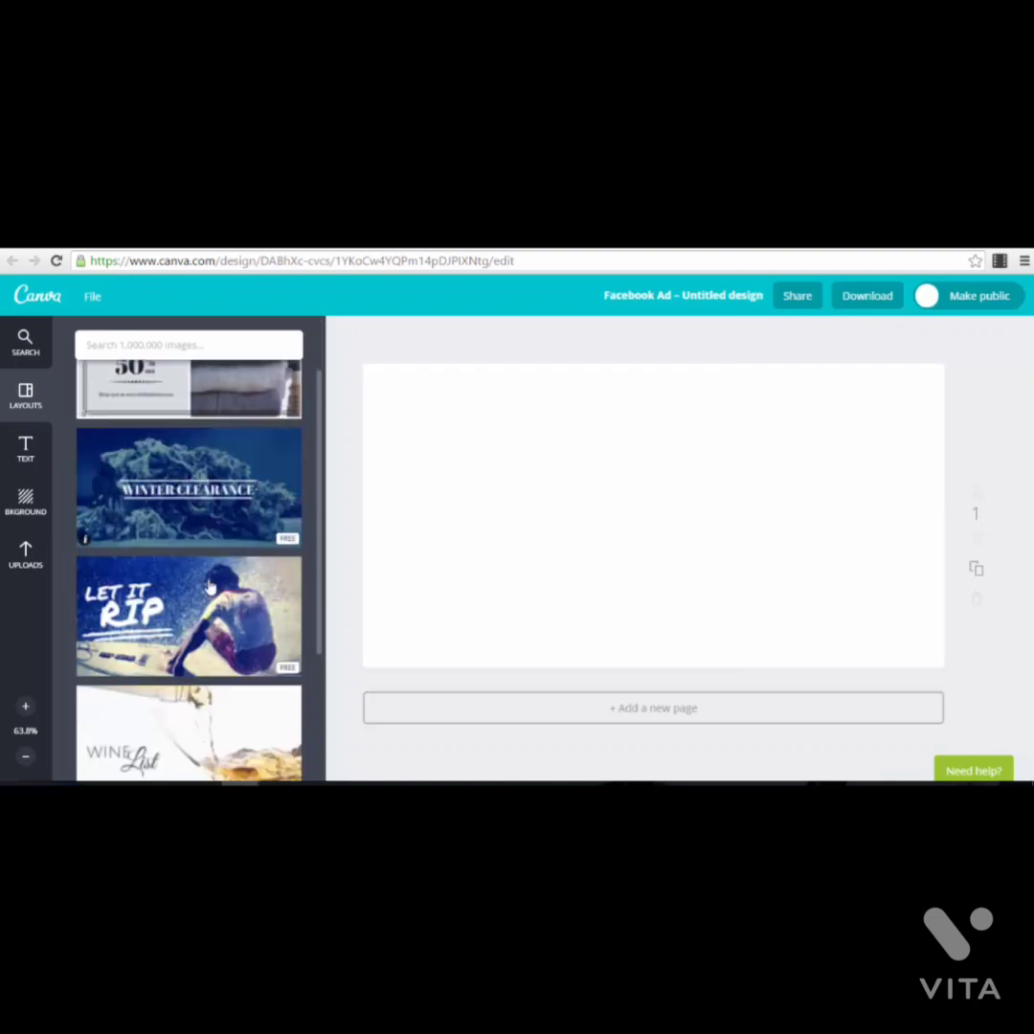
{"action": "scroll", "coordinate": [214, 526], "scroll_direction": "down", "scroll_amount": 2}
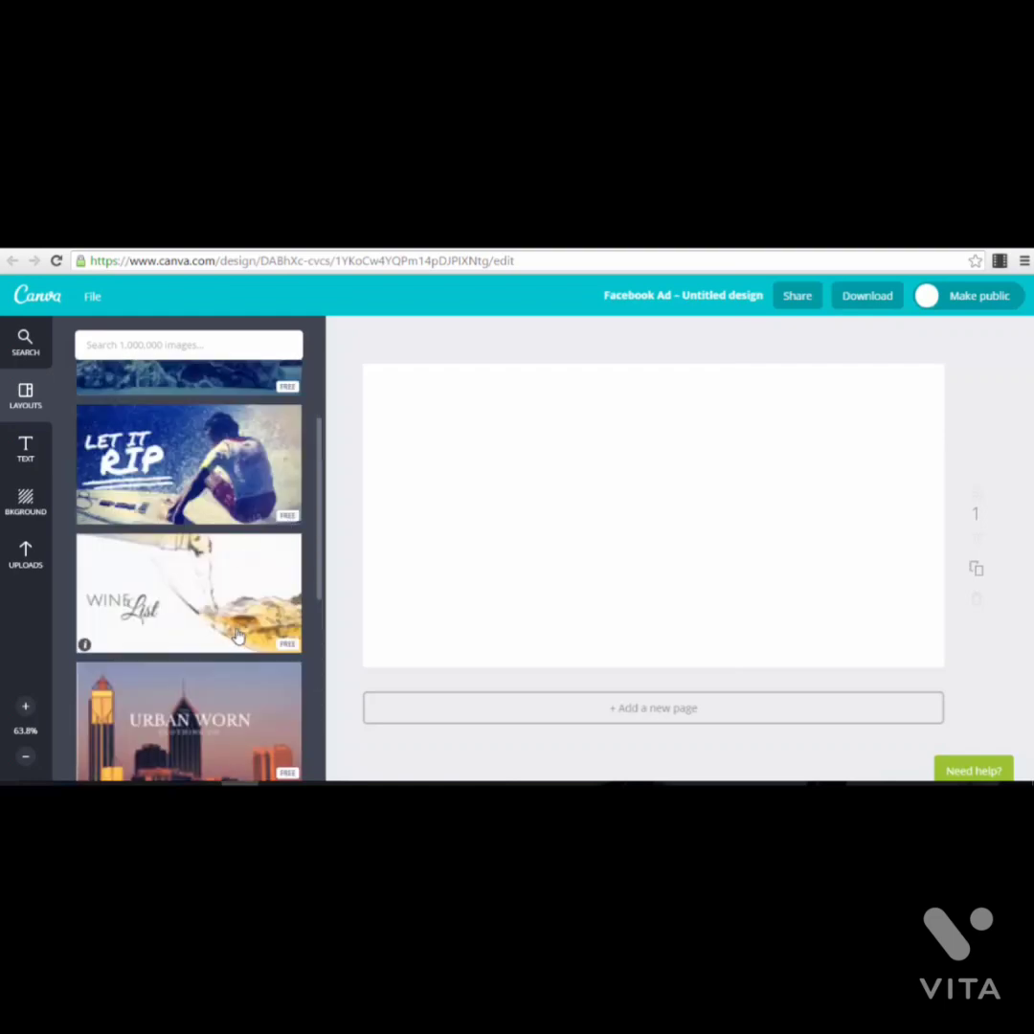
{"action": "scroll", "coordinate": [218, 522], "scroll_direction": "down", "scroll_amount": 1}
{"action": "scroll", "coordinate": [218, 495], "scroll_direction": "down", "scroll_amount": 1}
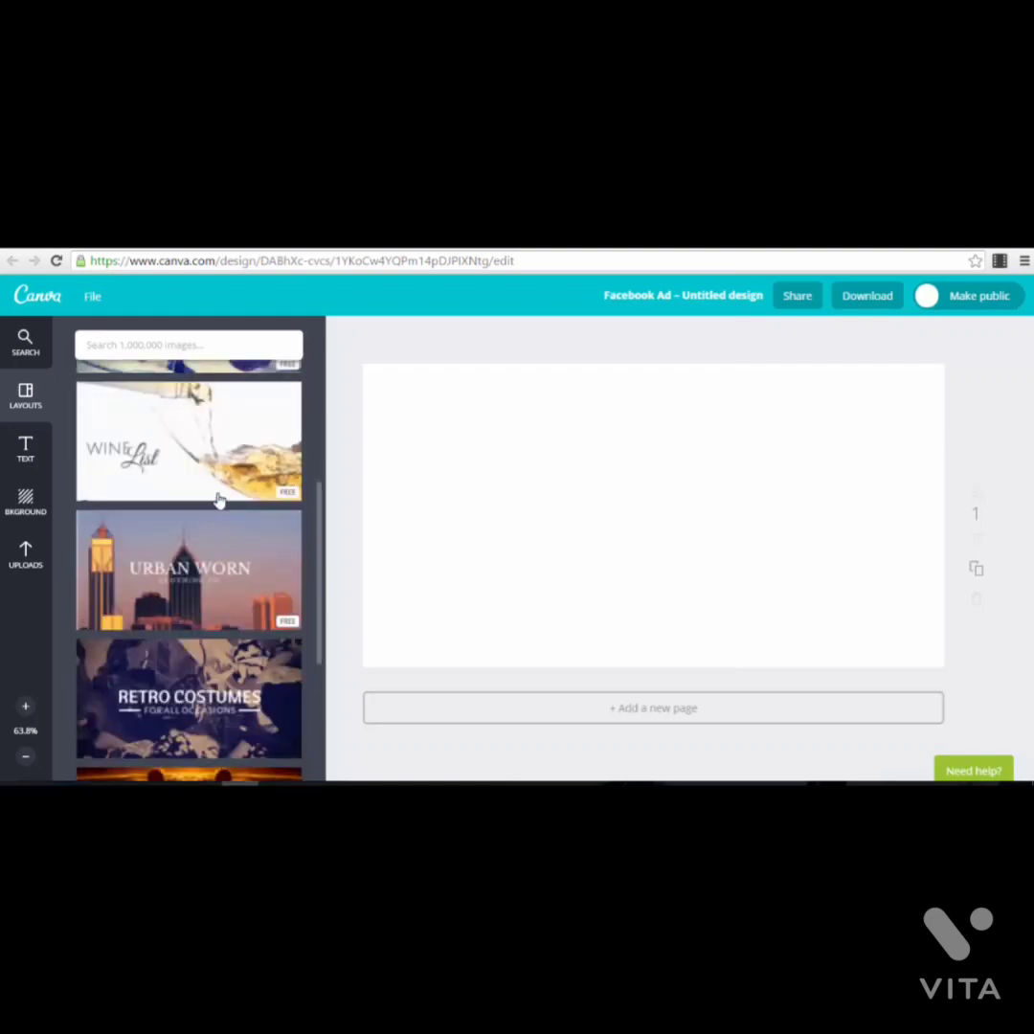
Step: Apply the Wine List layout, then inspect the WINE heading, List text and wine photo
{"action": "left_click", "coordinate": [268, 476]}
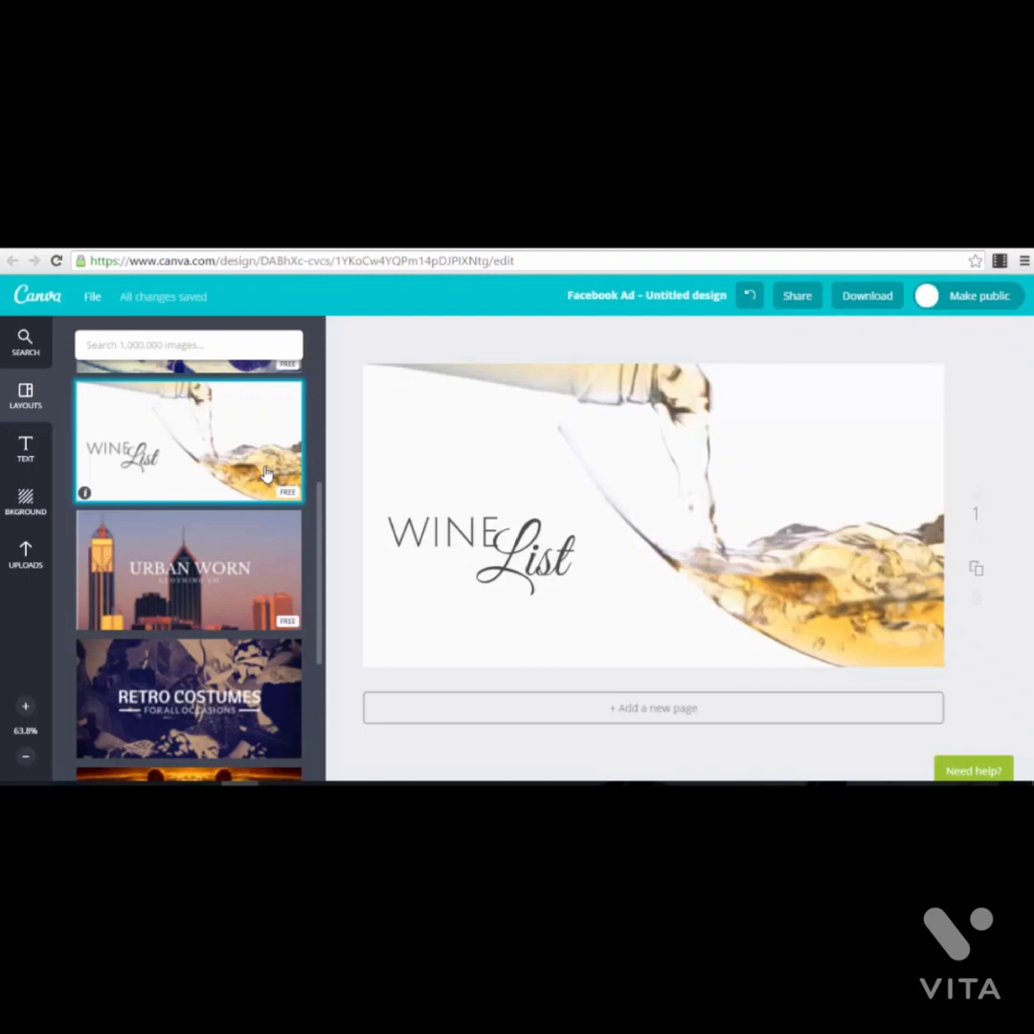
{"action": "left_click", "coordinate": [468, 534]}
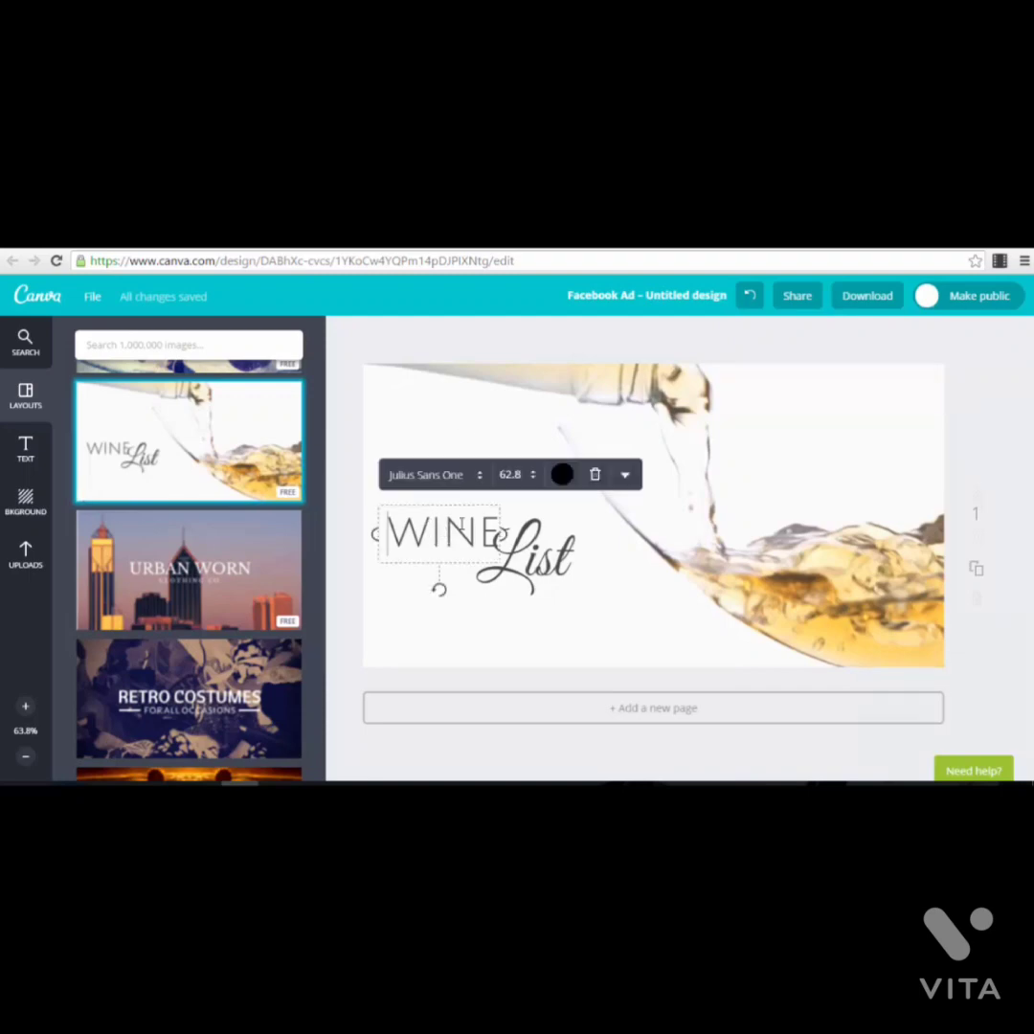
{"action": "left_click_drag", "start_coordinate": [395, 536], "coordinate": [500, 537]}
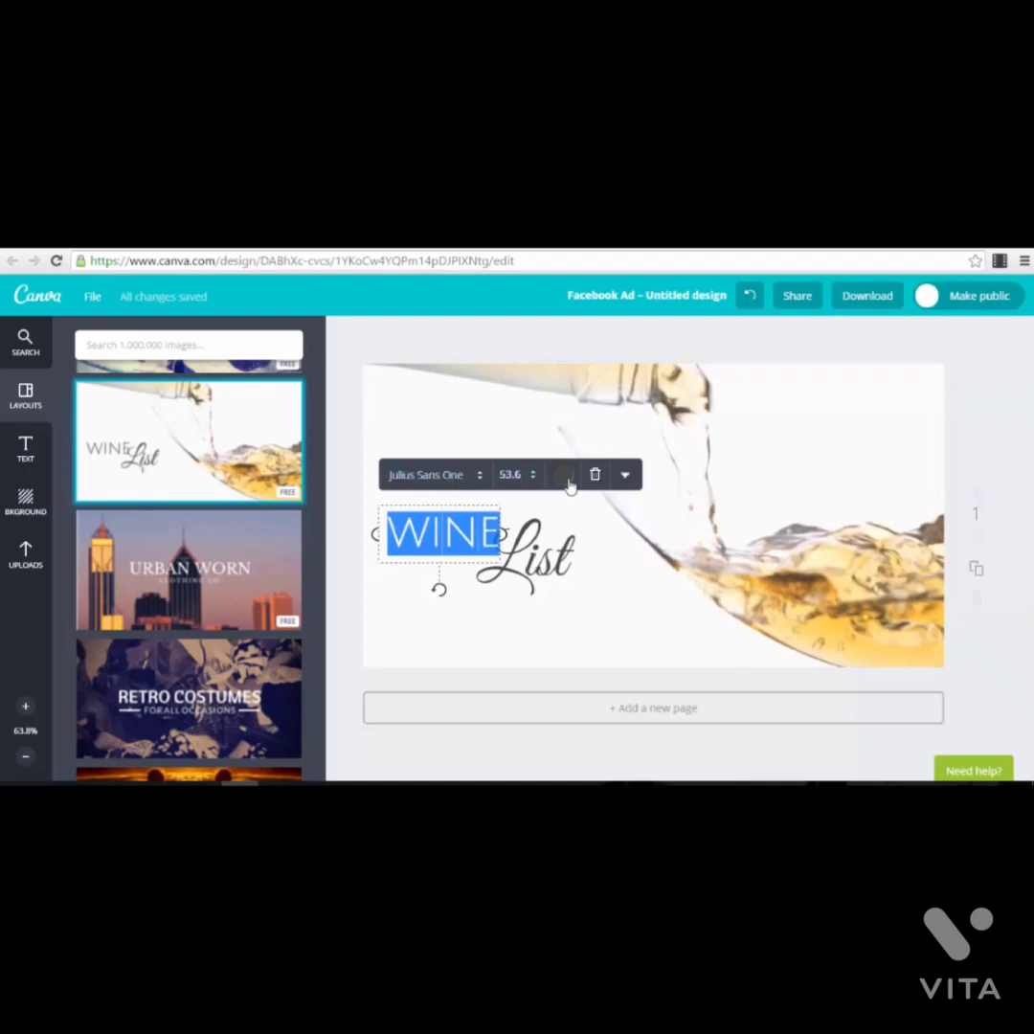
{"action": "left_click", "coordinate": [625, 475]}
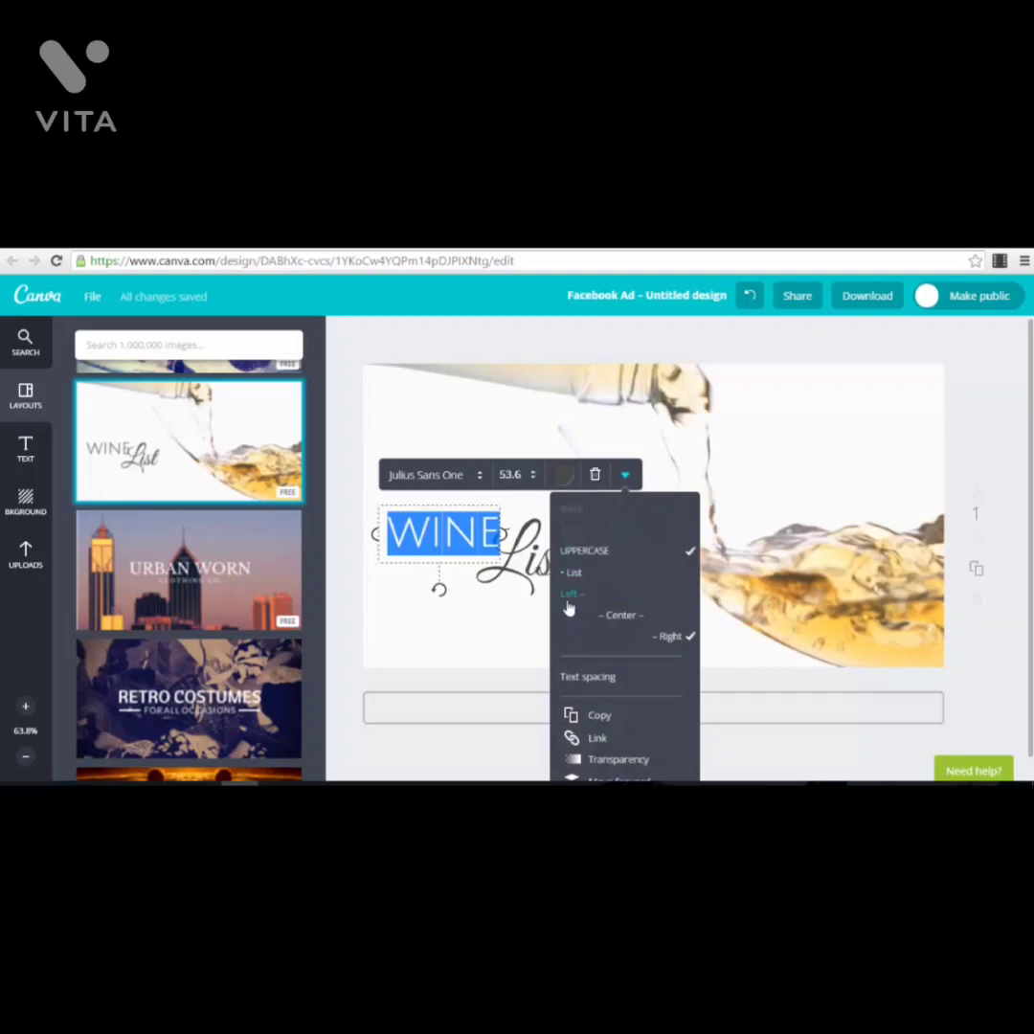
{"action": "scroll", "coordinate": [659, 655], "scroll_direction": "down", "scroll_amount": 1}
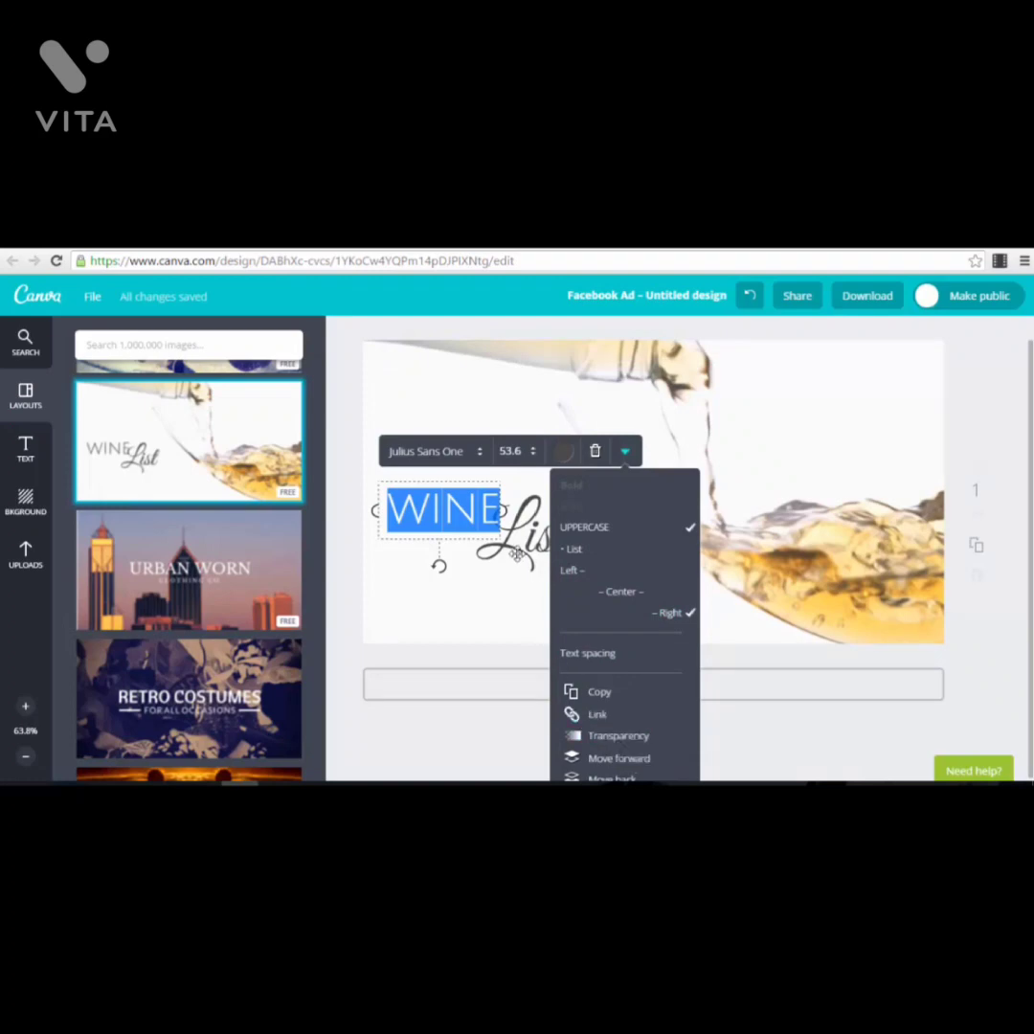
{"action": "left_click", "coordinate": [518, 552]}
{"action": "left_click", "coordinate": [546, 560]}
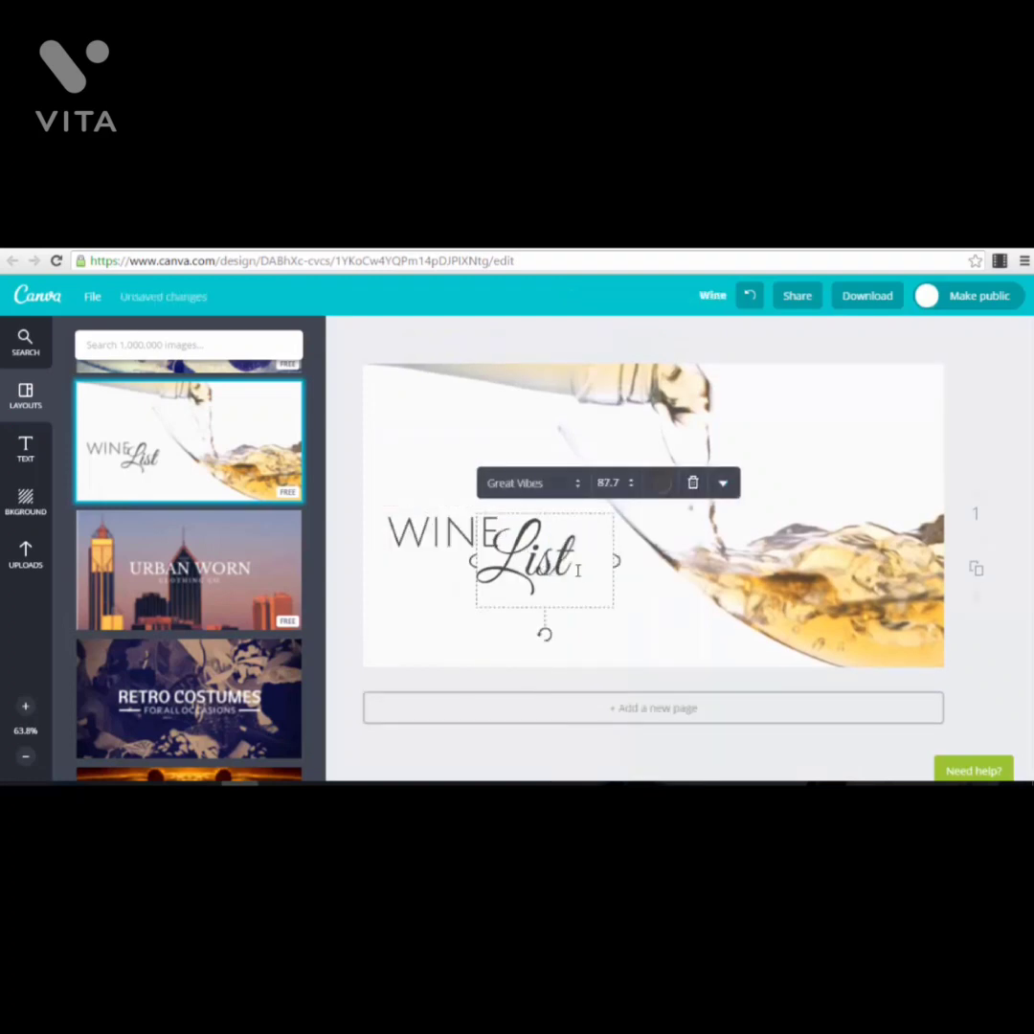
{"action": "left_click", "coordinate": [657, 630]}
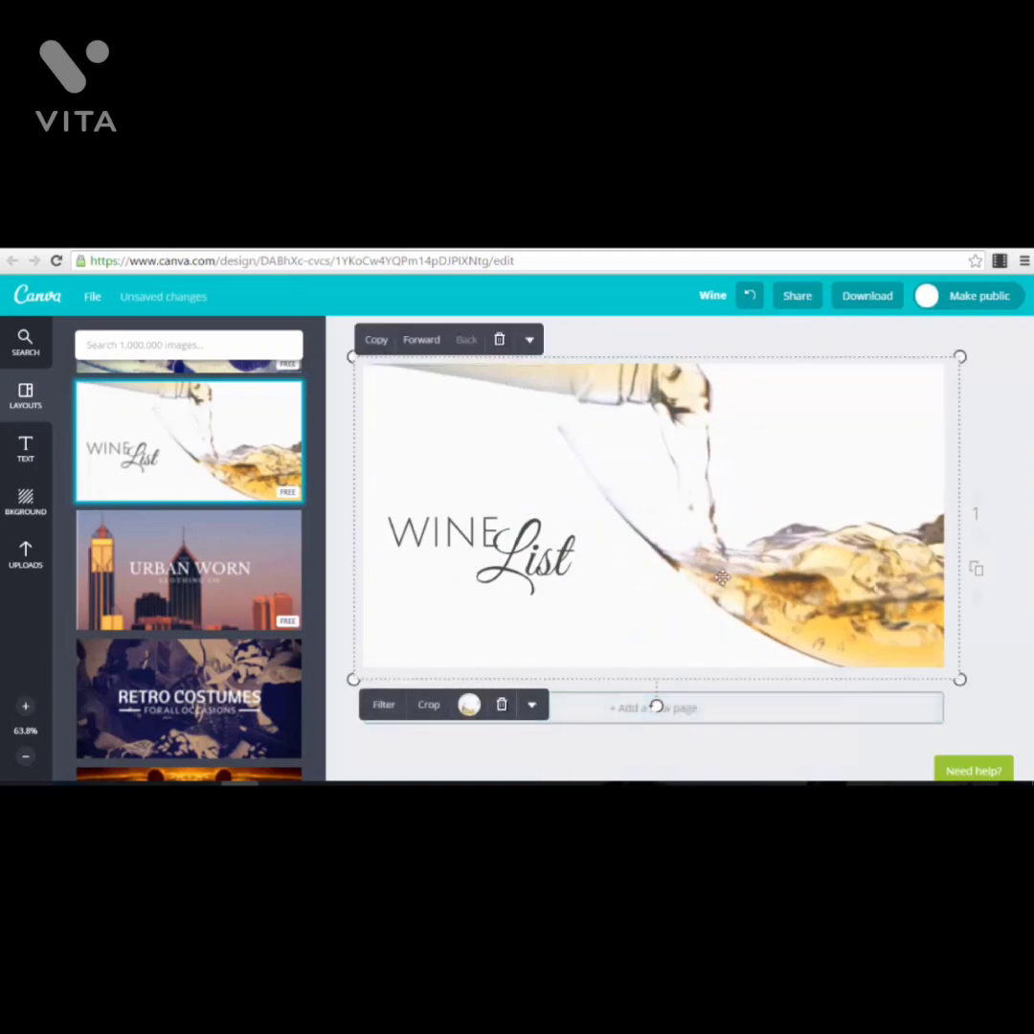
Step: Apply the Retro filter to the wine photo, with vignette +93 and blur +22
{"action": "left_click", "coordinate": [384, 709]}
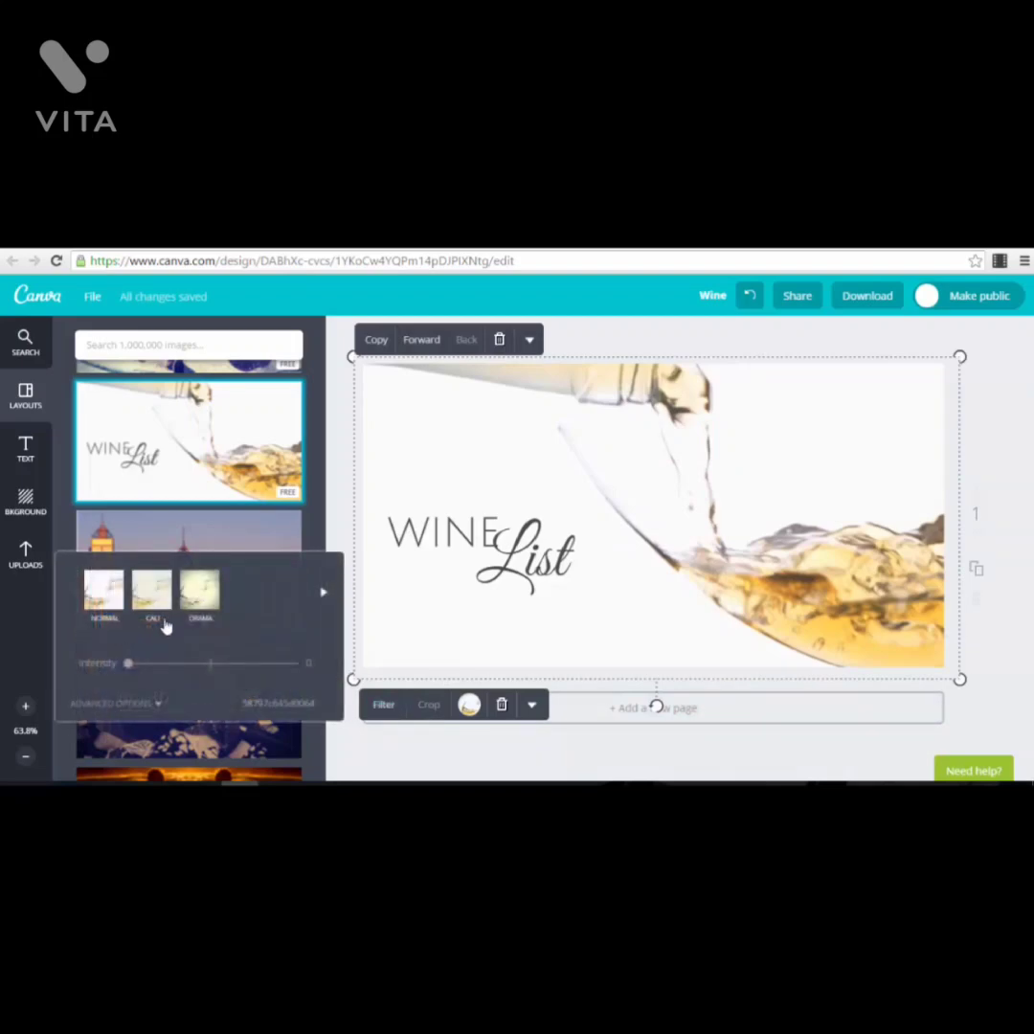
{"action": "left_click", "coordinate": [323, 593]}
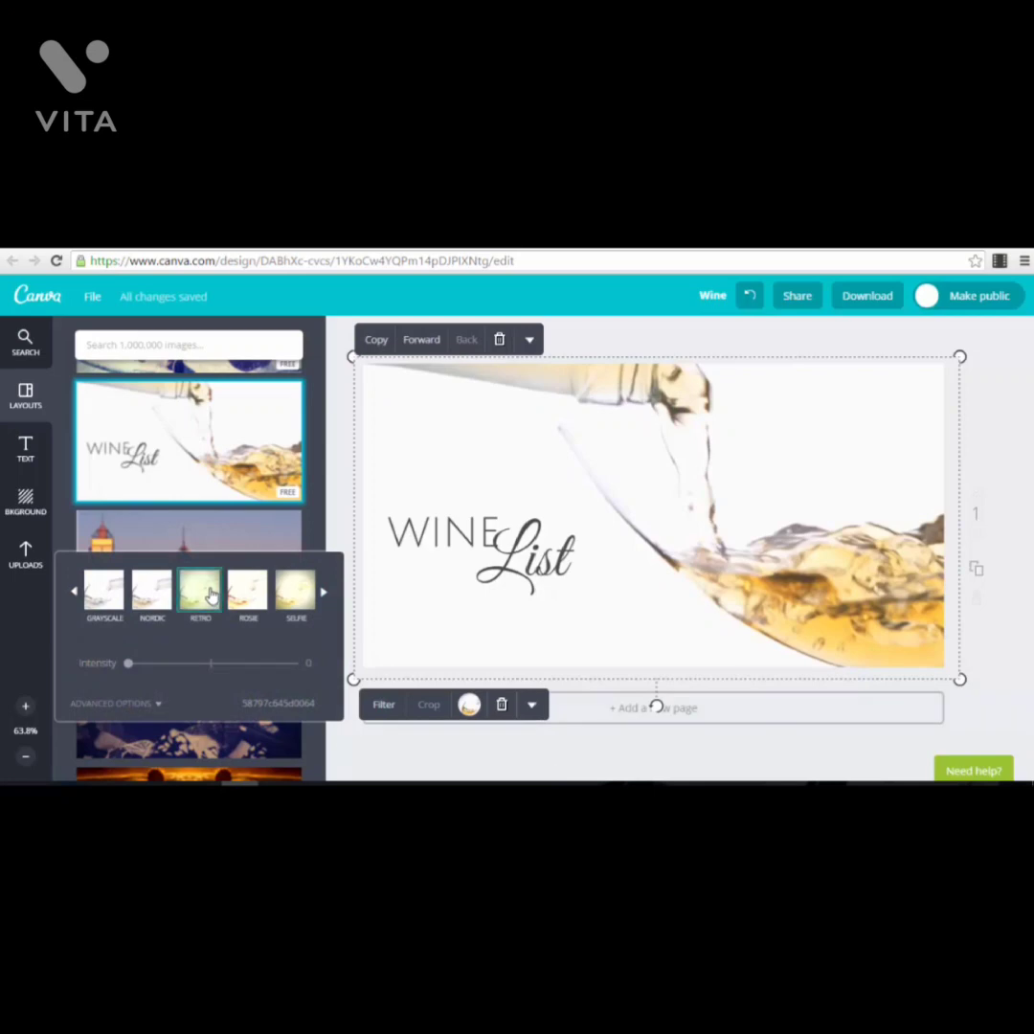
{"action": "left_click", "coordinate": [201, 590]}
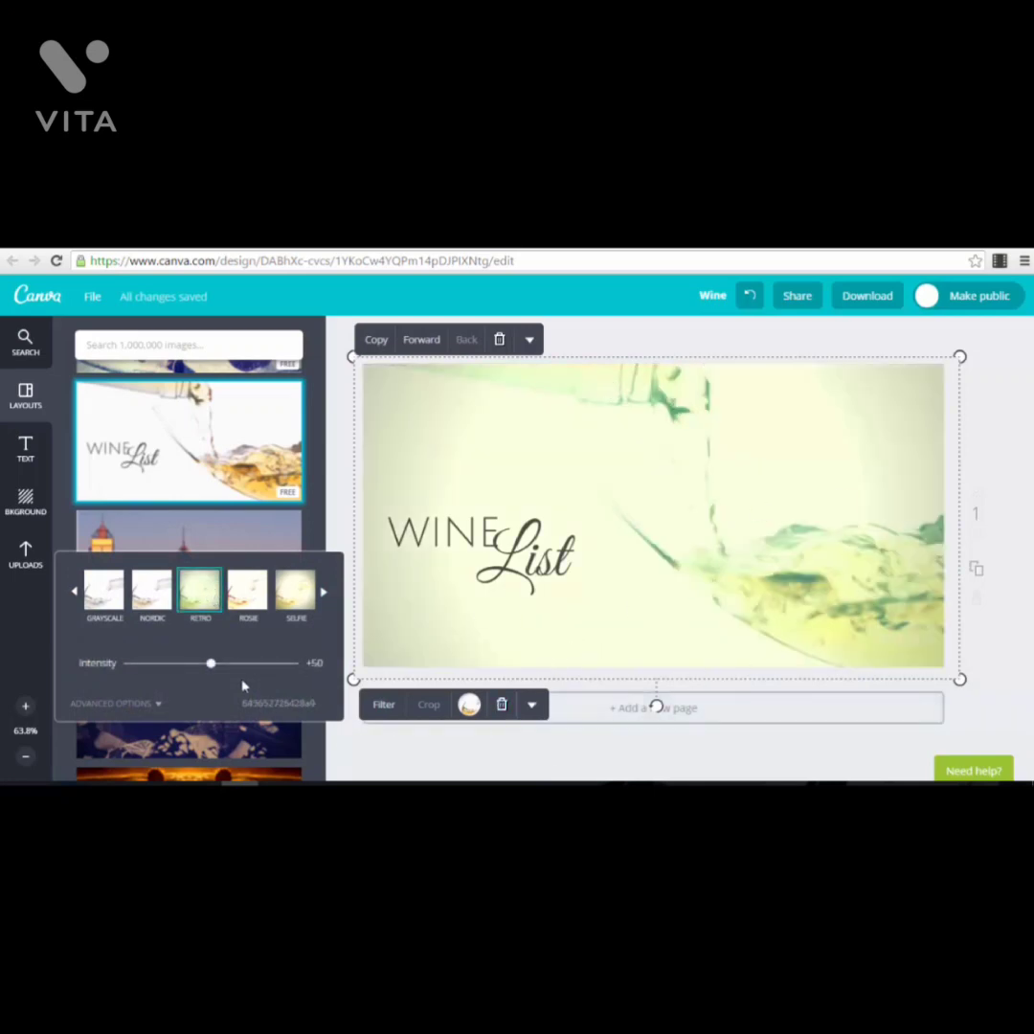
{"action": "left_click", "coordinate": [156, 705]}
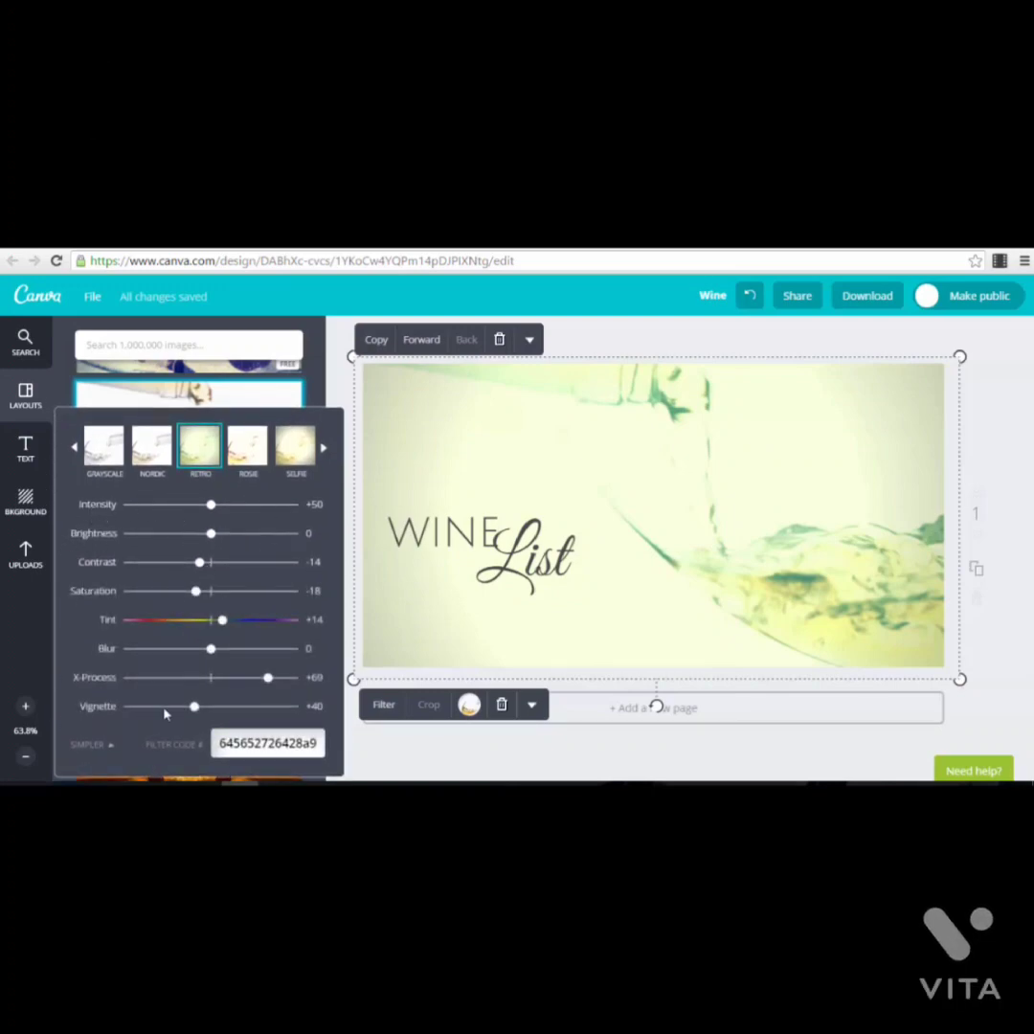
{"action": "left_click_drag", "start_coordinate": [194, 713], "coordinate": [285, 718]}
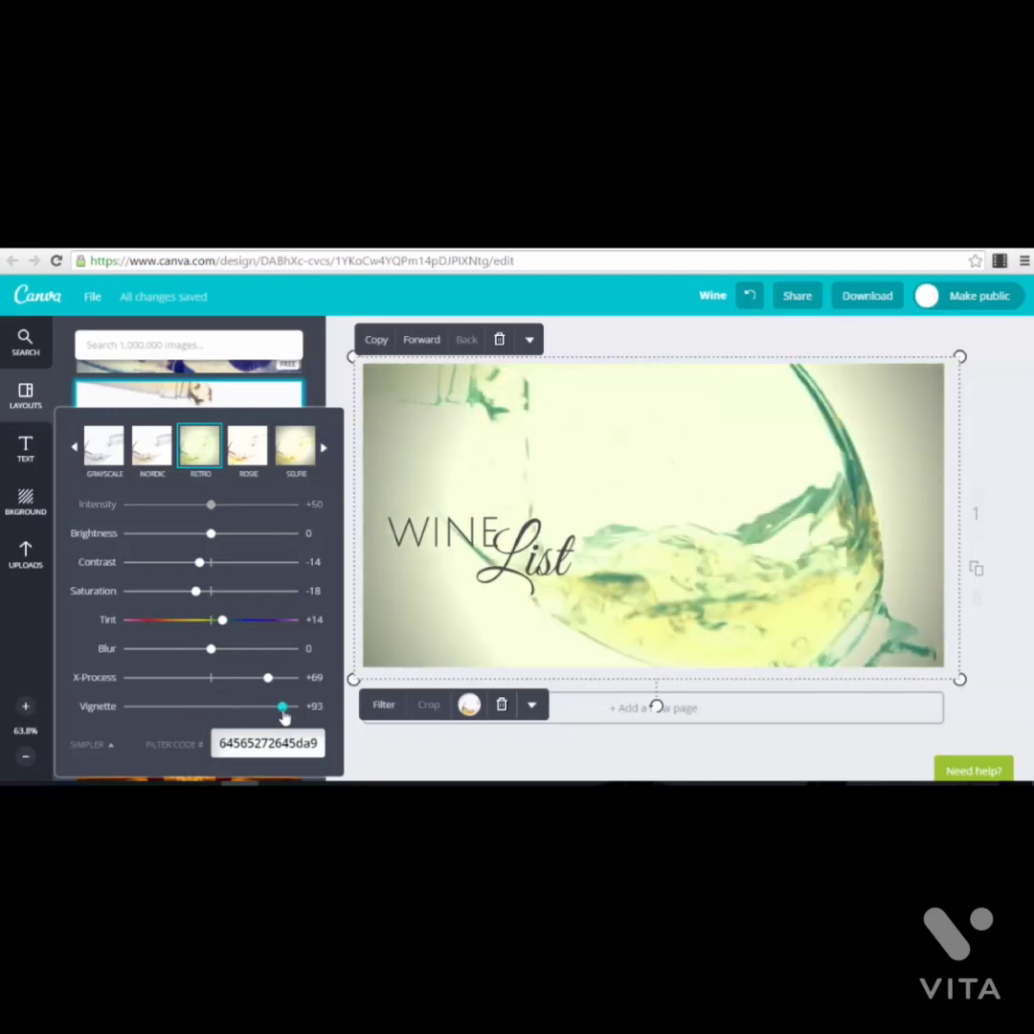
{"action": "mouse_move", "coordinate": [212, 659]}
{"action": "left_mouse_down"}
{"action": "mouse_move", "coordinate": [248, 659]}
{"action": "mouse_move", "coordinate": [231, 661]}
{"action": "left_mouse_up"}
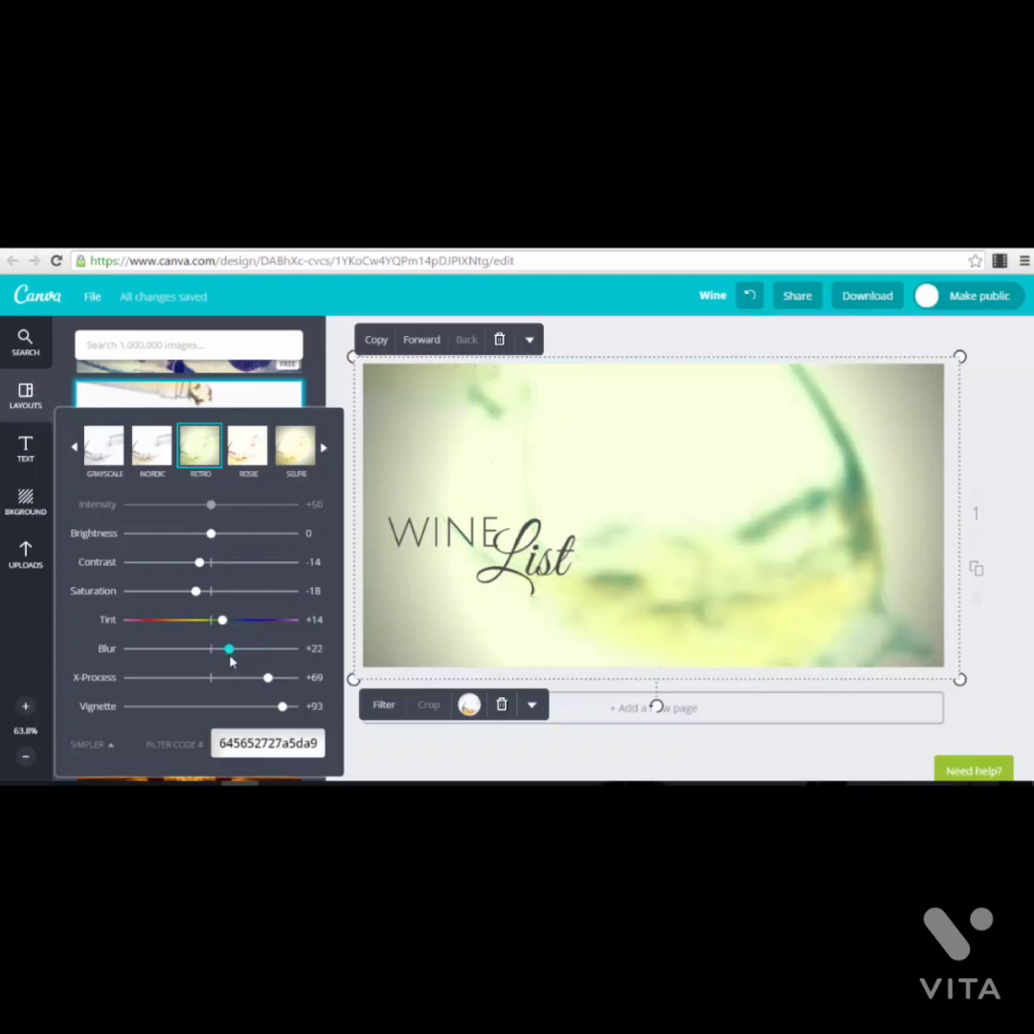
{"action": "left_click", "coordinate": [584, 738]}
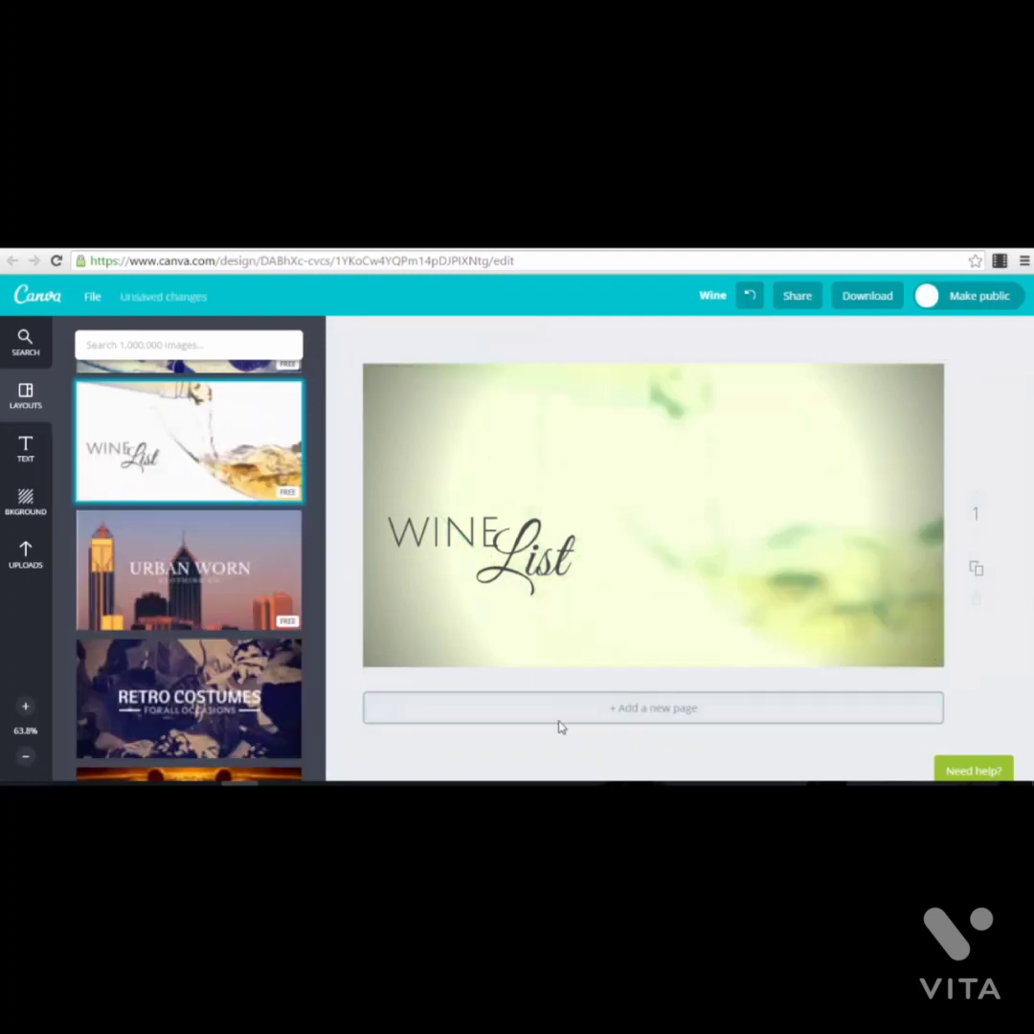
{"action": "left_click", "coordinate": [743, 529]}
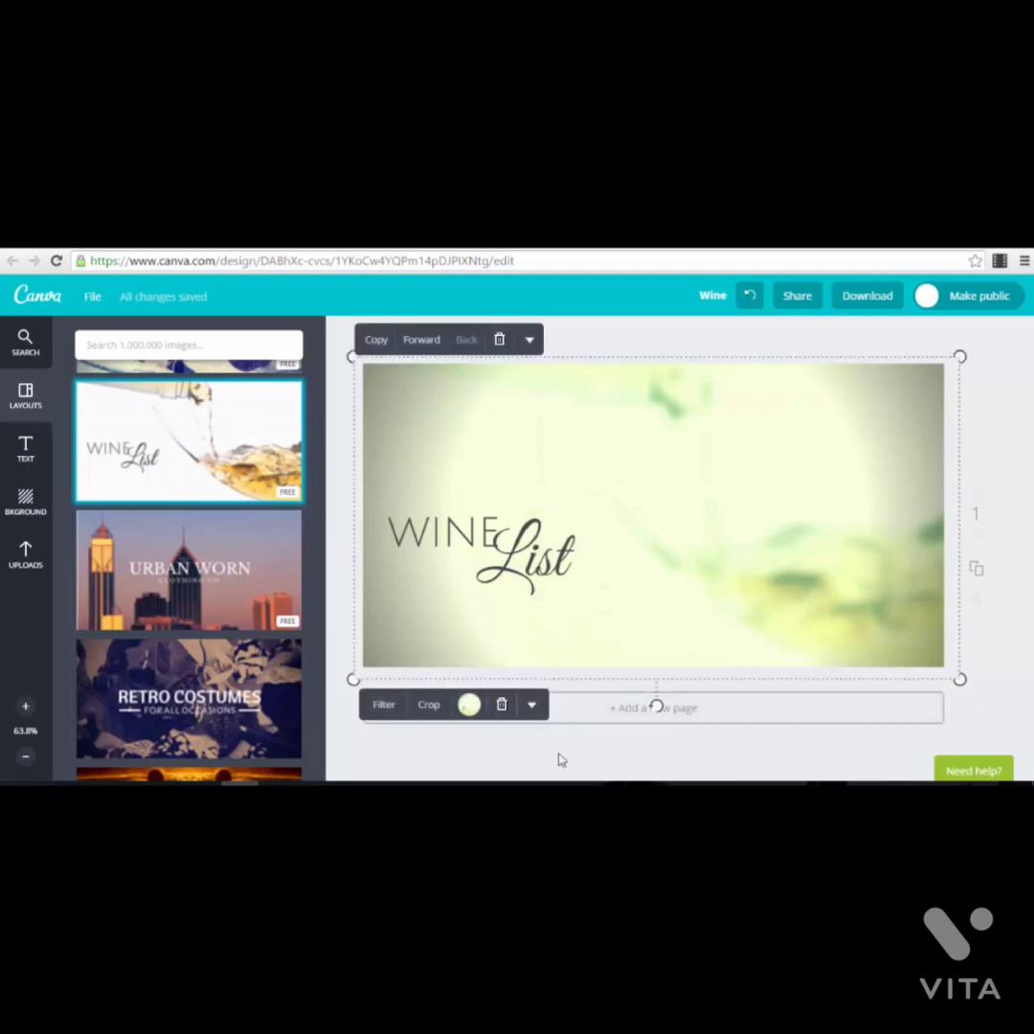
{"action": "left_click", "coordinate": [533, 713]}
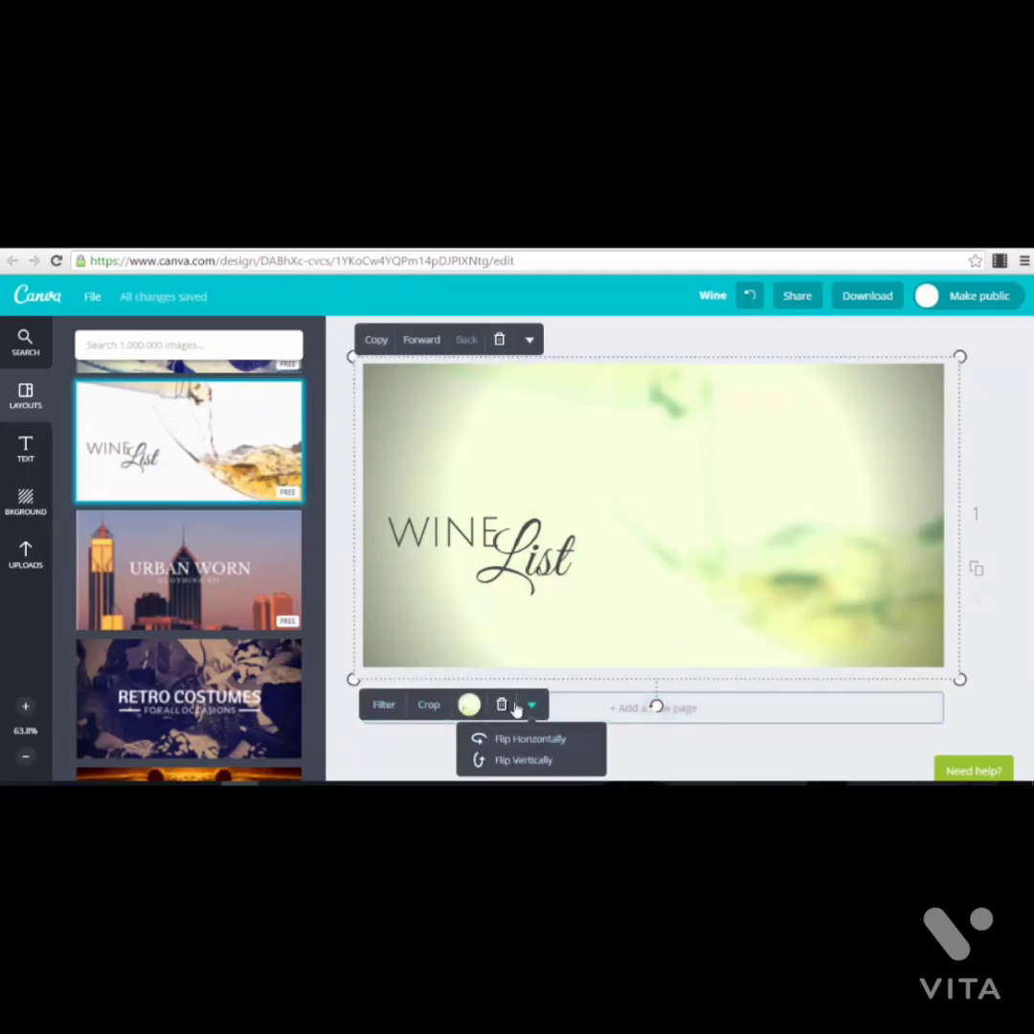
{"action": "left_click", "coordinate": [469, 704]}
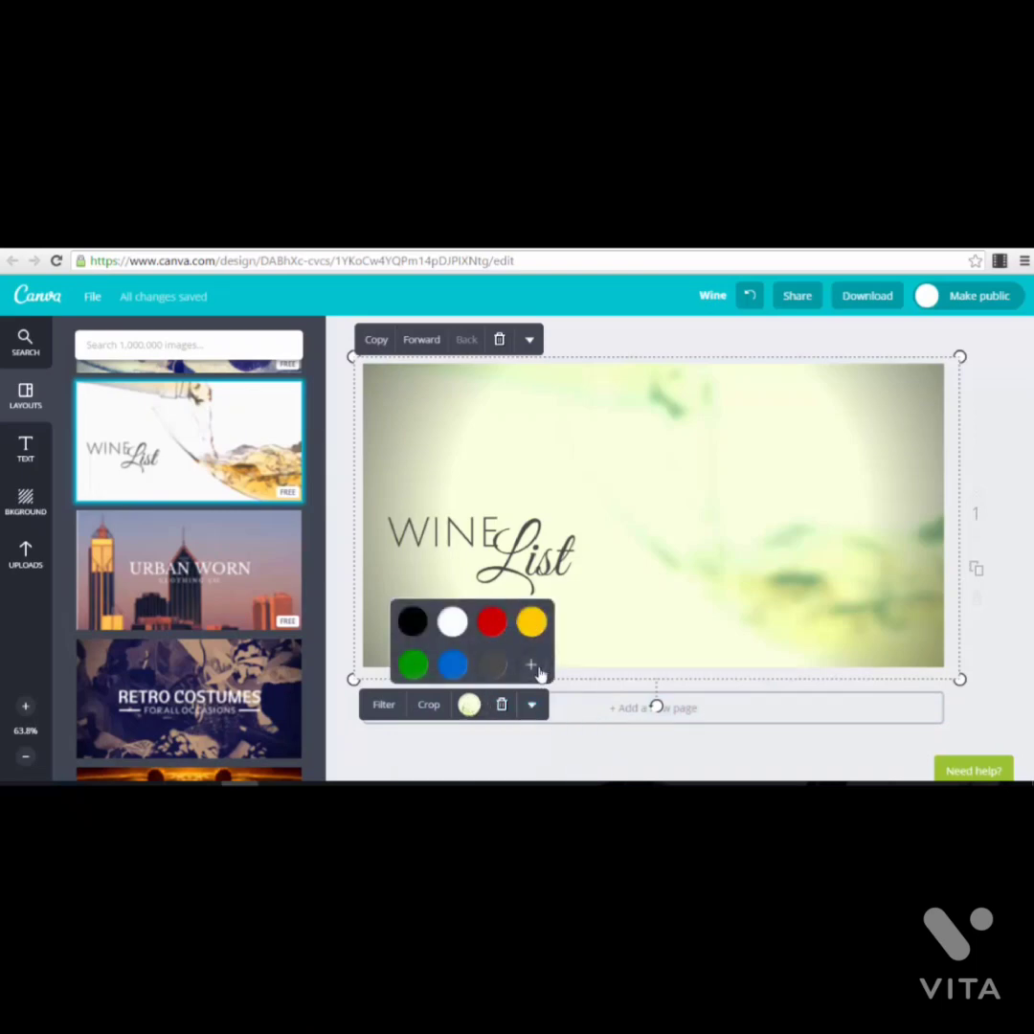
{"action": "left_click", "coordinate": [534, 666]}
{"action": "left_click", "coordinate": [995, 670]}
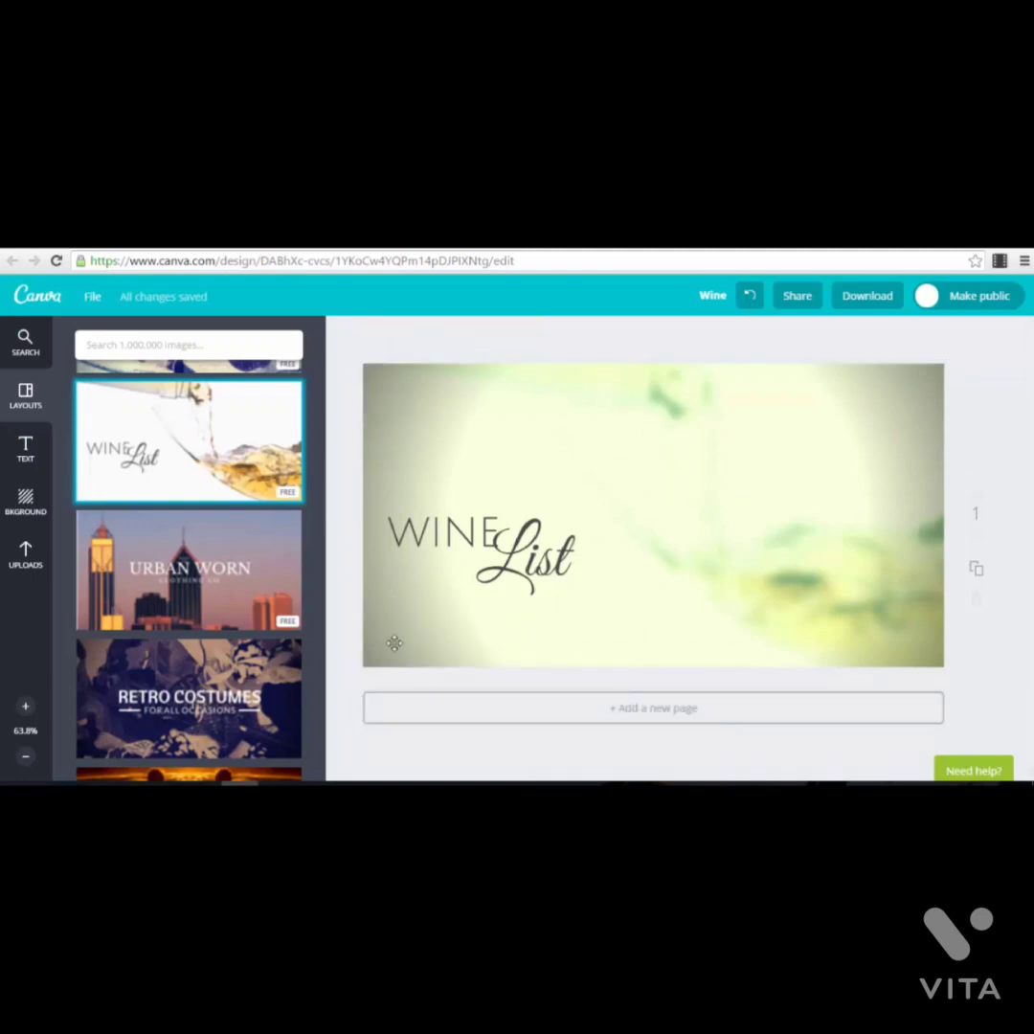
Step: Scroll through the Background options, then switch to the Uploads library of previously uploaded images
{"action": "left_click", "coordinate": [23, 501]}
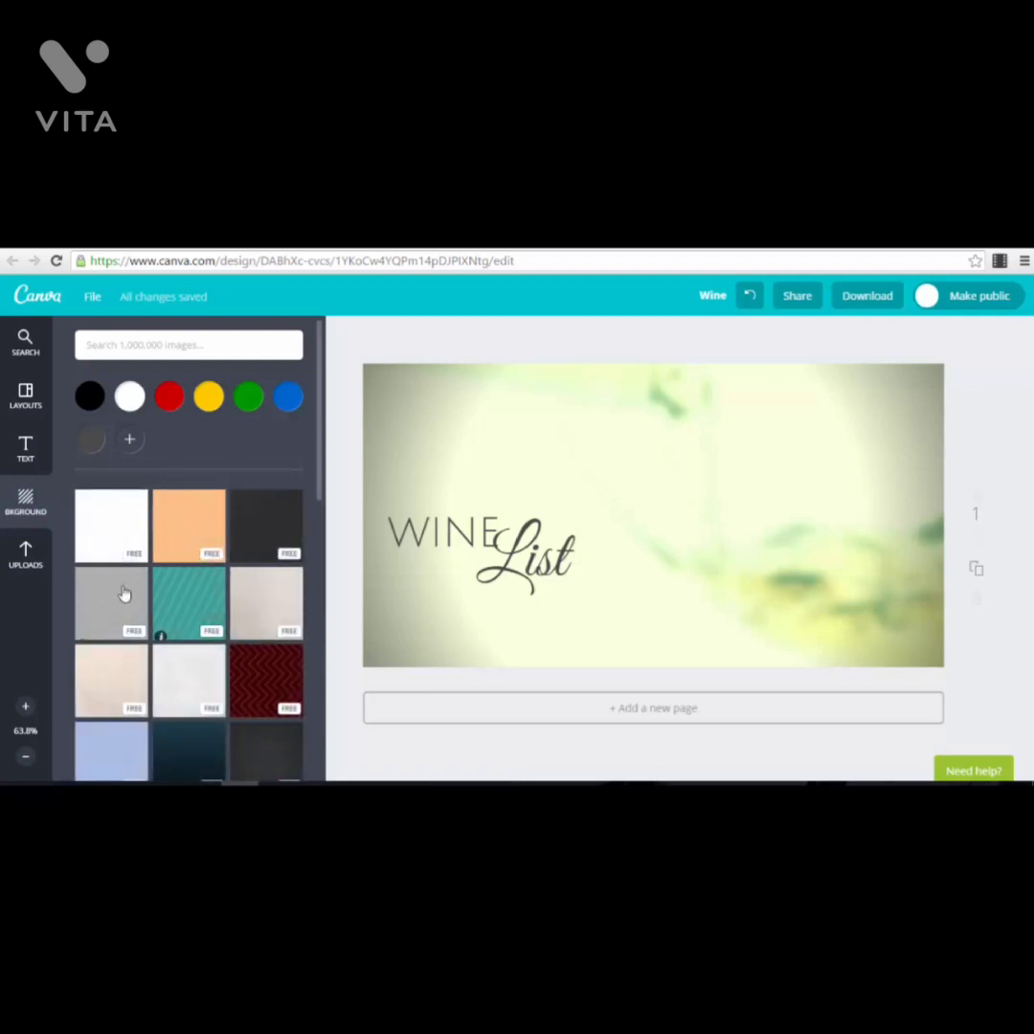
{"action": "scroll", "coordinate": [220, 564], "scroll_direction": "down", "scroll_amount": 2}
{"action": "scroll", "coordinate": [168, 489], "scroll_direction": "up", "scroll_amount": 2}
{"action": "scroll", "coordinate": [163, 553], "scroll_direction": "down", "scroll_amount": 3}
{"action": "scroll", "coordinate": [207, 672], "scroll_direction": "down", "scroll_amount": 5}
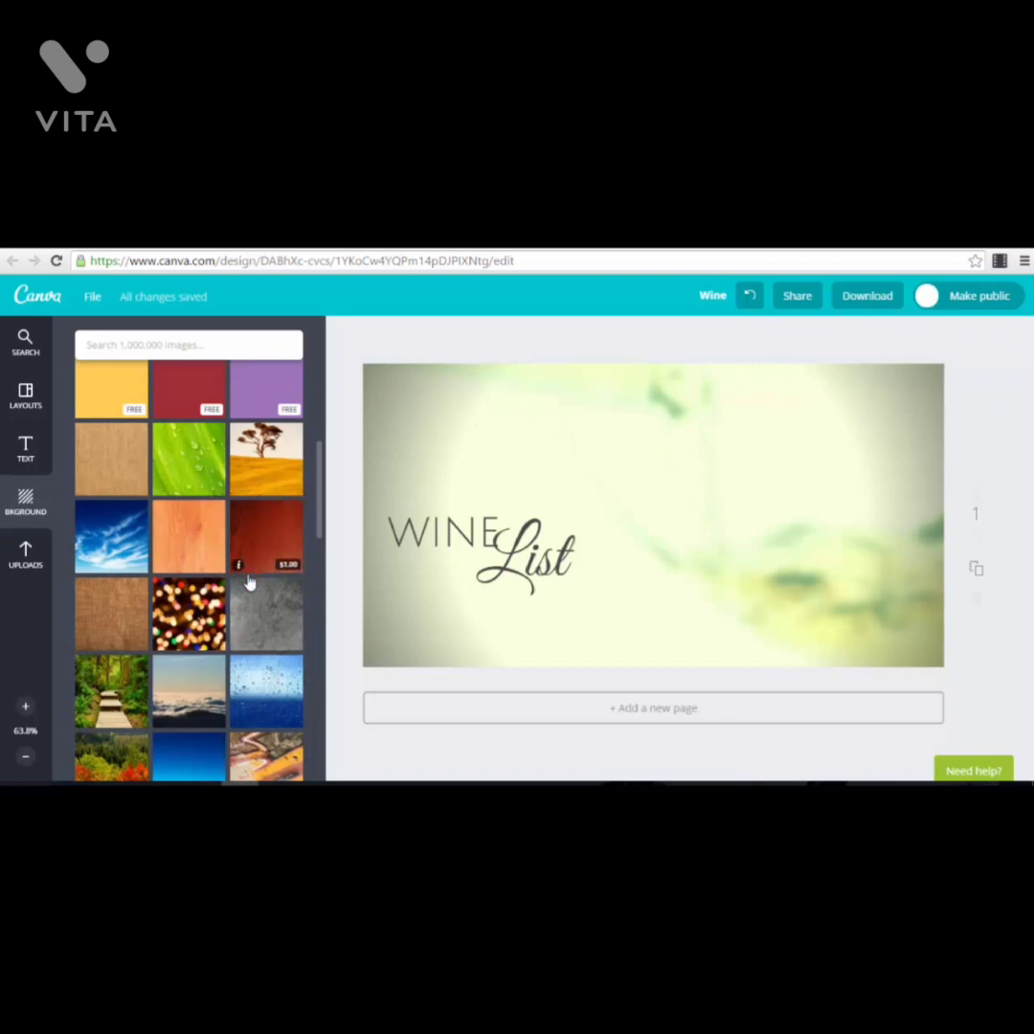
{"action": "scroll", "coordinate": [249, 584], "scroll_direction": "down", "scroll_amount": 10}
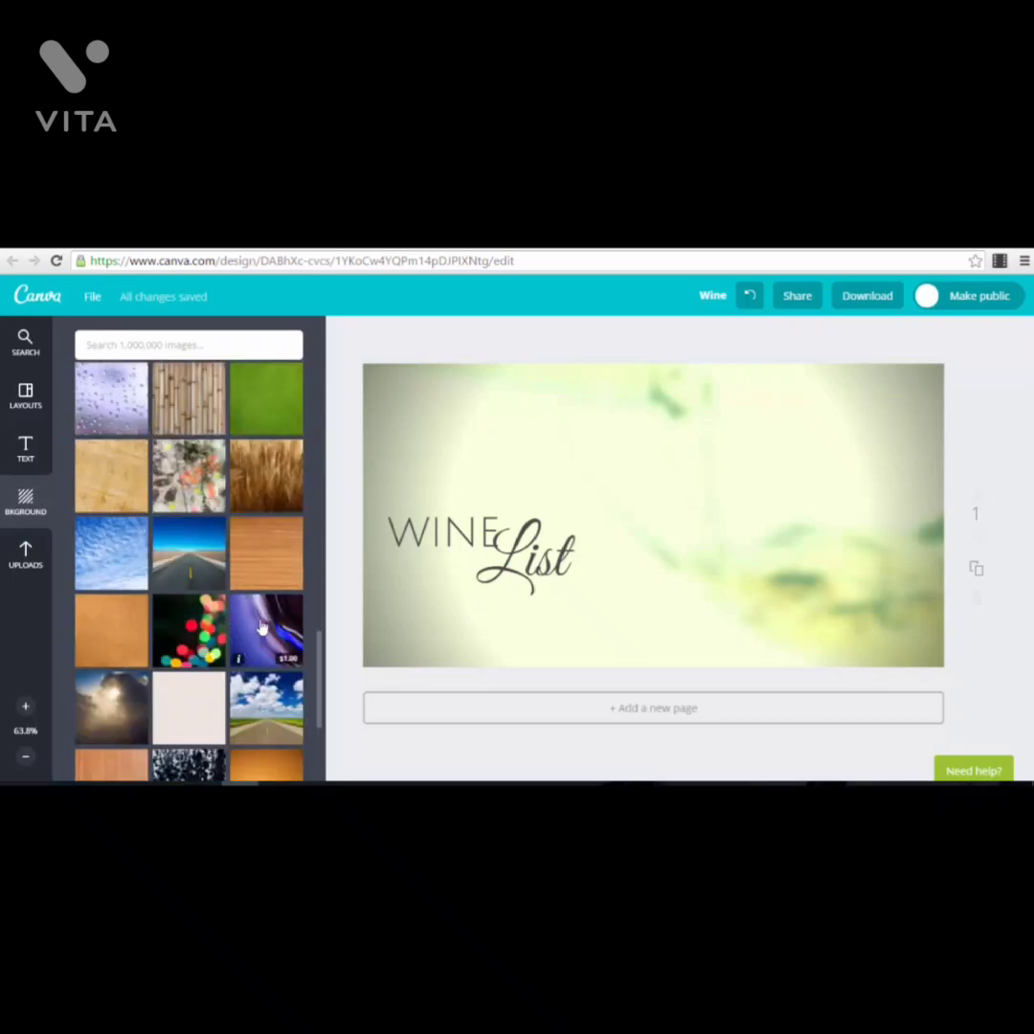
{"action": "scroll", "coordinate": [261, 627], "scroll_direction": "up", "scroll_amount": 8}
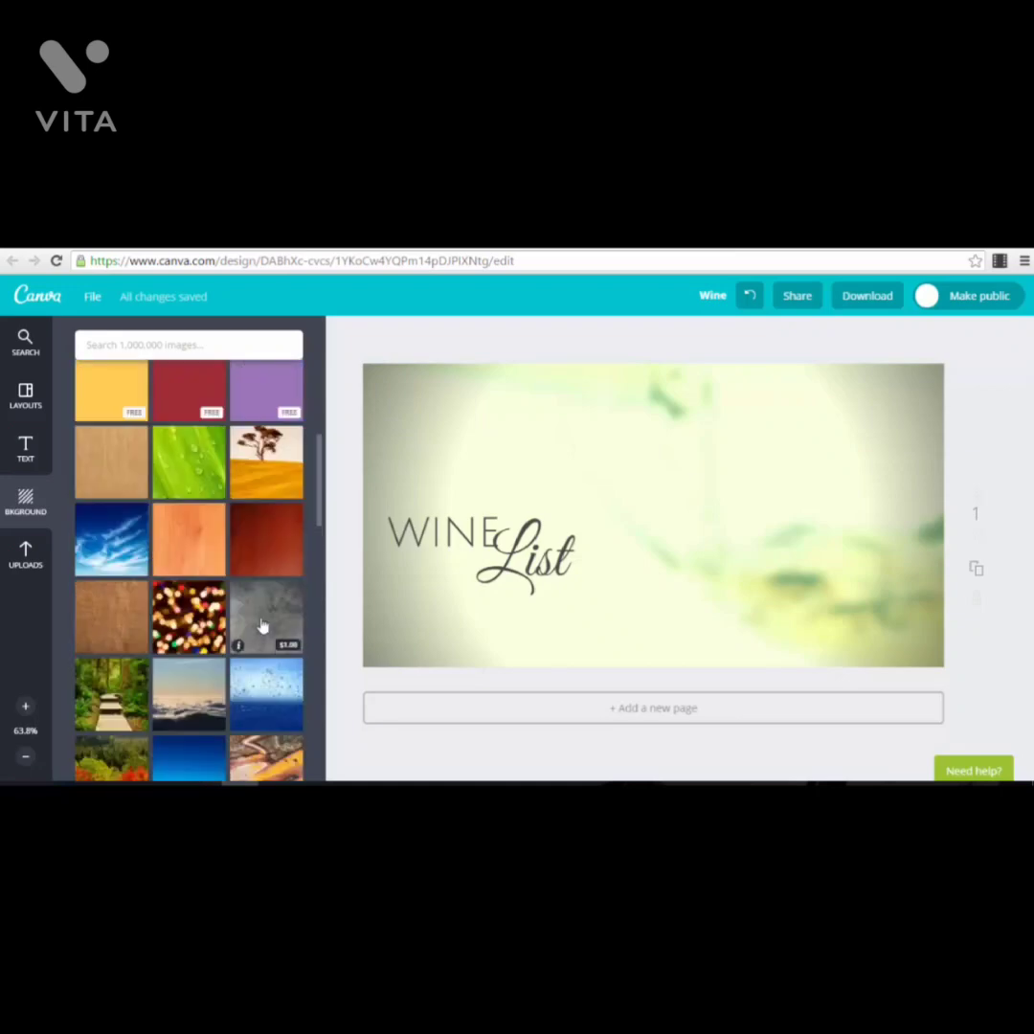
{"action": "scroll", "coordinate": [261, 627], "scroll_direction": "up", "scroll_amount": 1}
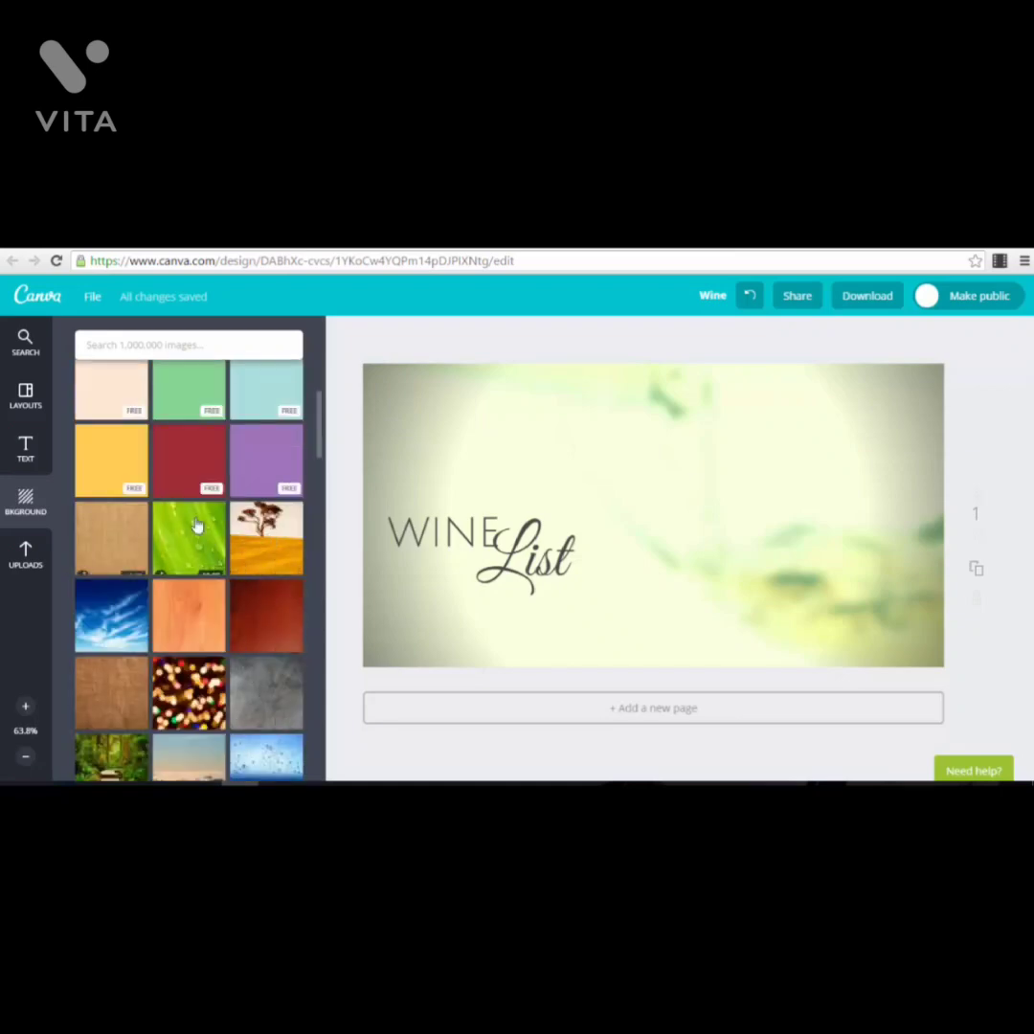
{"action": "scroll", "coordinate": [294, 627], "scroll_direction": "up", "scroll_amount": 5}
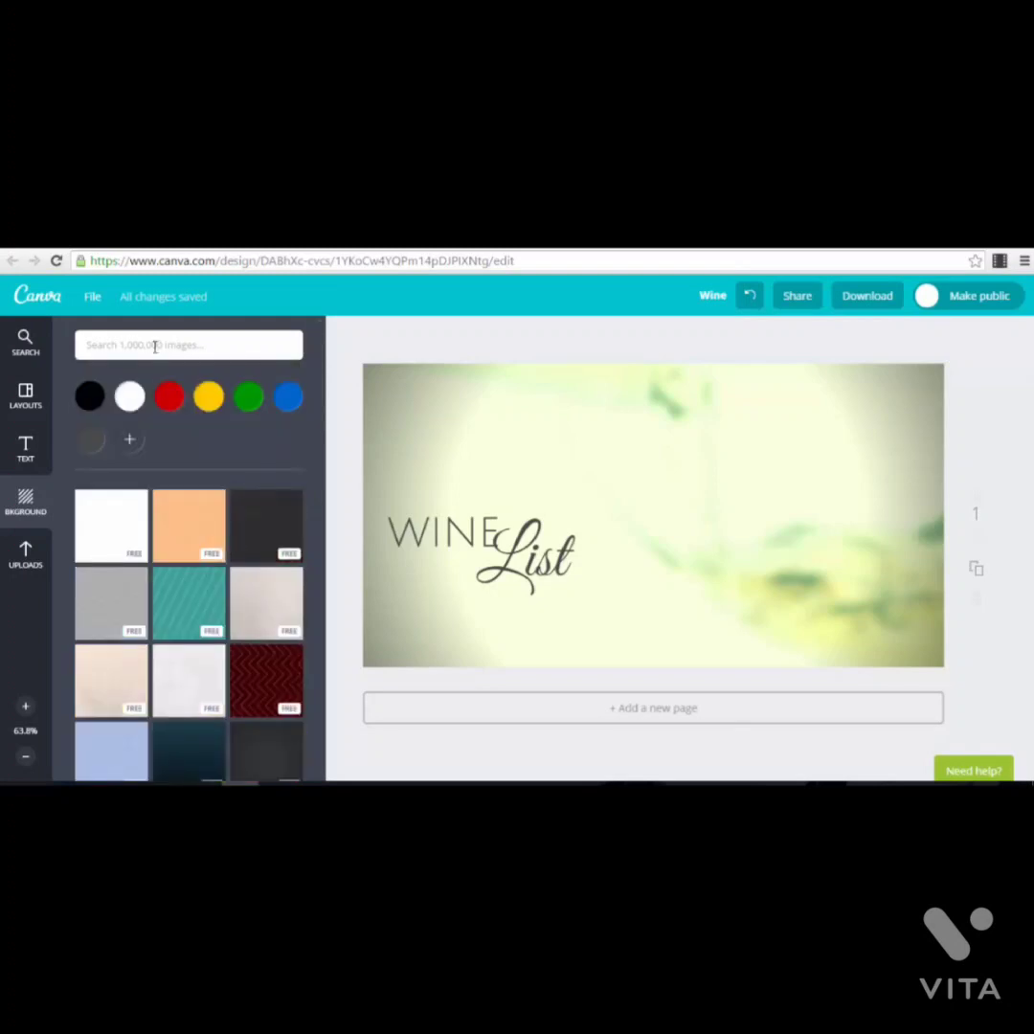
{"action": "left_click", "coordinate": [30, 554]}
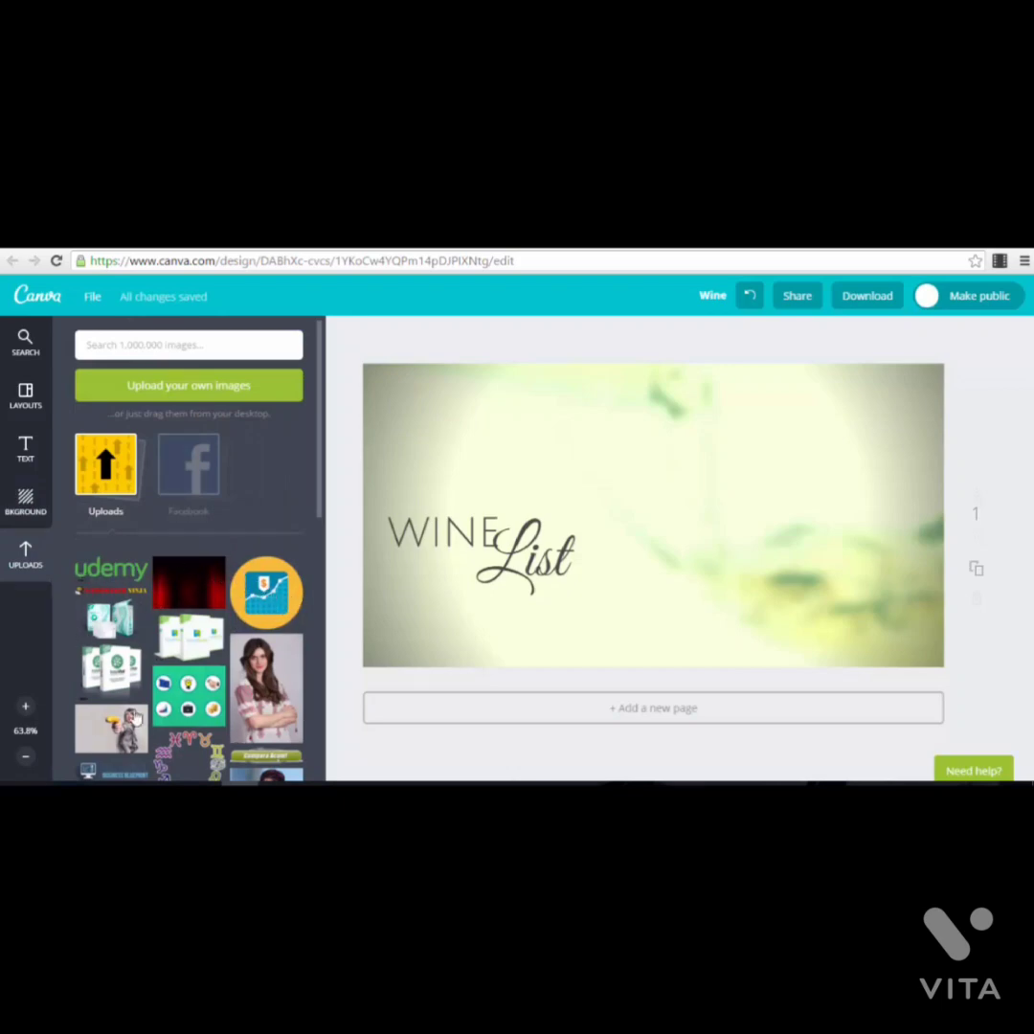
Step: Add the orange chart image from Uploads, enlarge it, and undo it replacing the background
{"action": "left_click", "coordinate": [264, 590]}
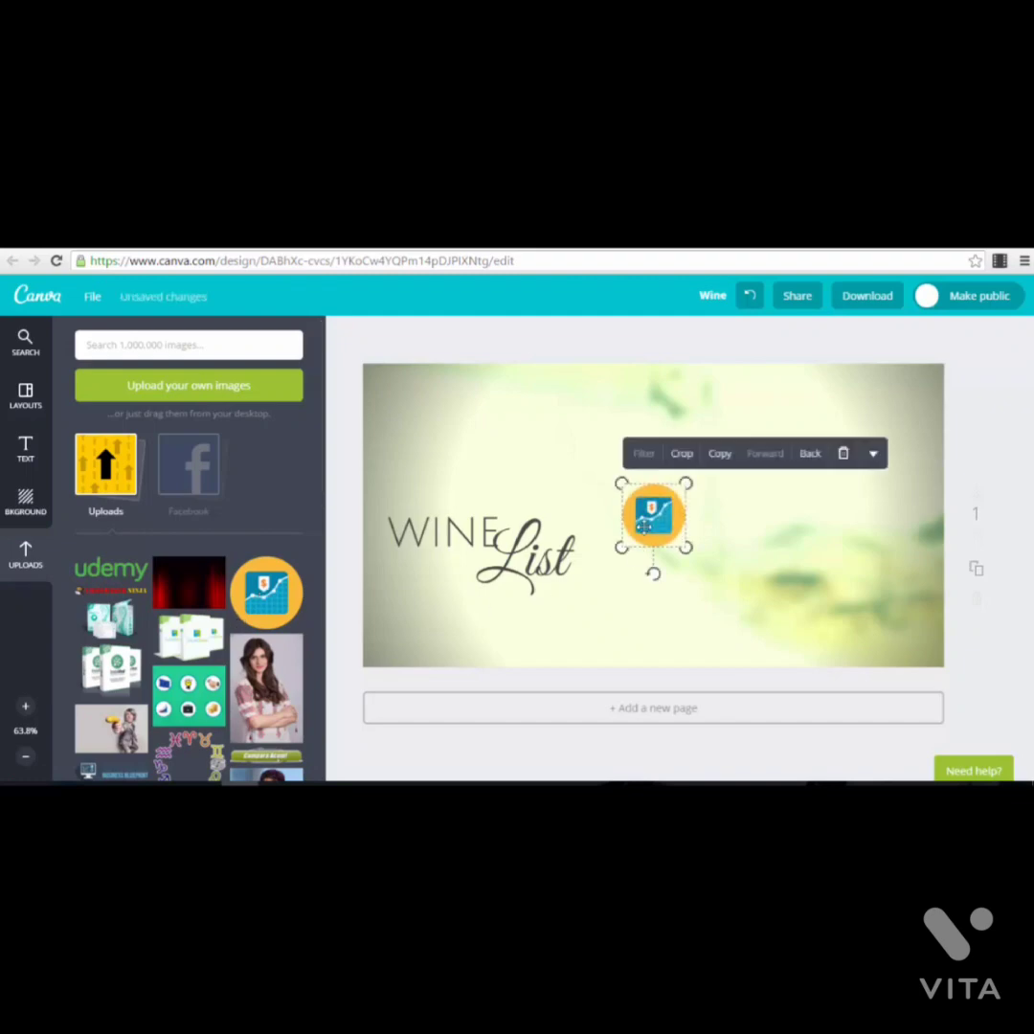
{"action": "left_click_drag", "start_coordinate": [684, 548], "coordinate": [739, 603]}
{"action": "left_click_drag", "start_coordinate": [698, 515], "coordinate": [705, 506]}
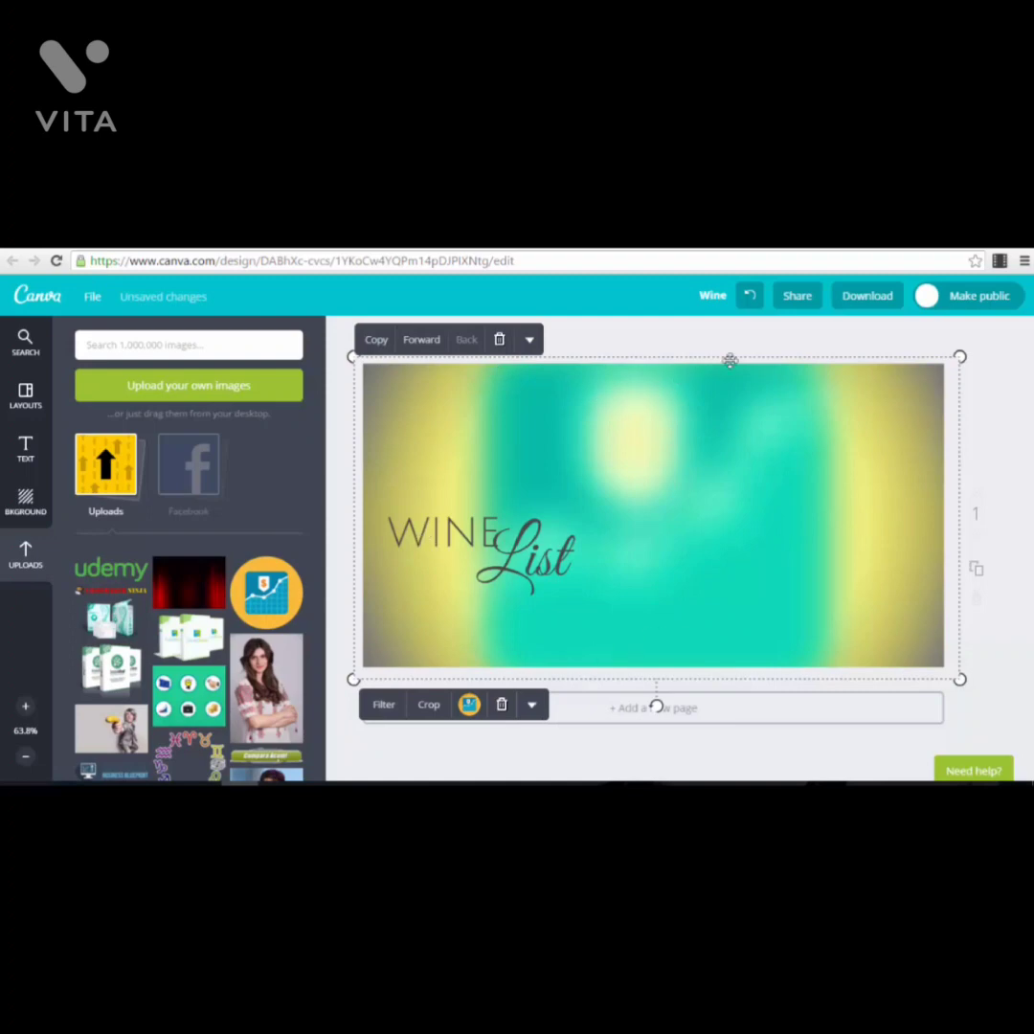
{"action": "left_click", "coordinate": [750, 298]}
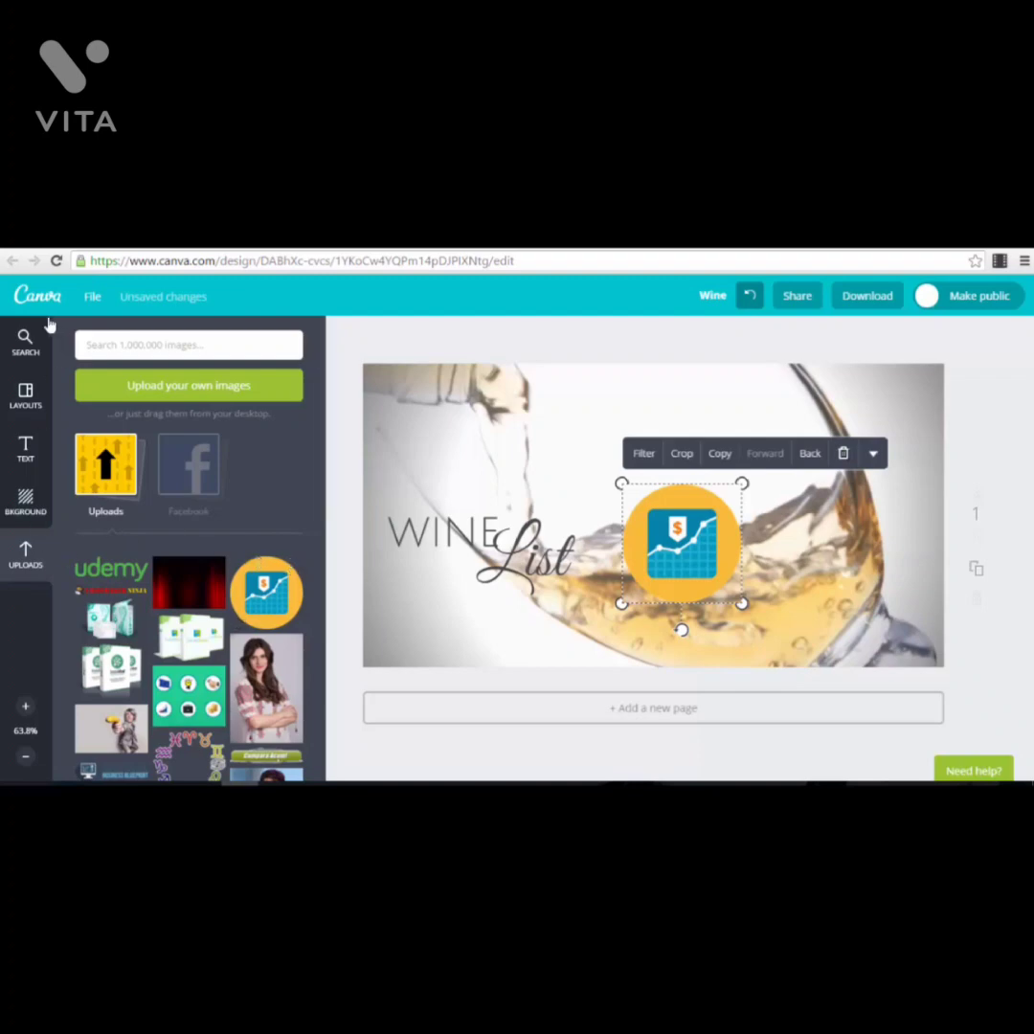
{"action": "left_click", "coordinate": [27, 346]}
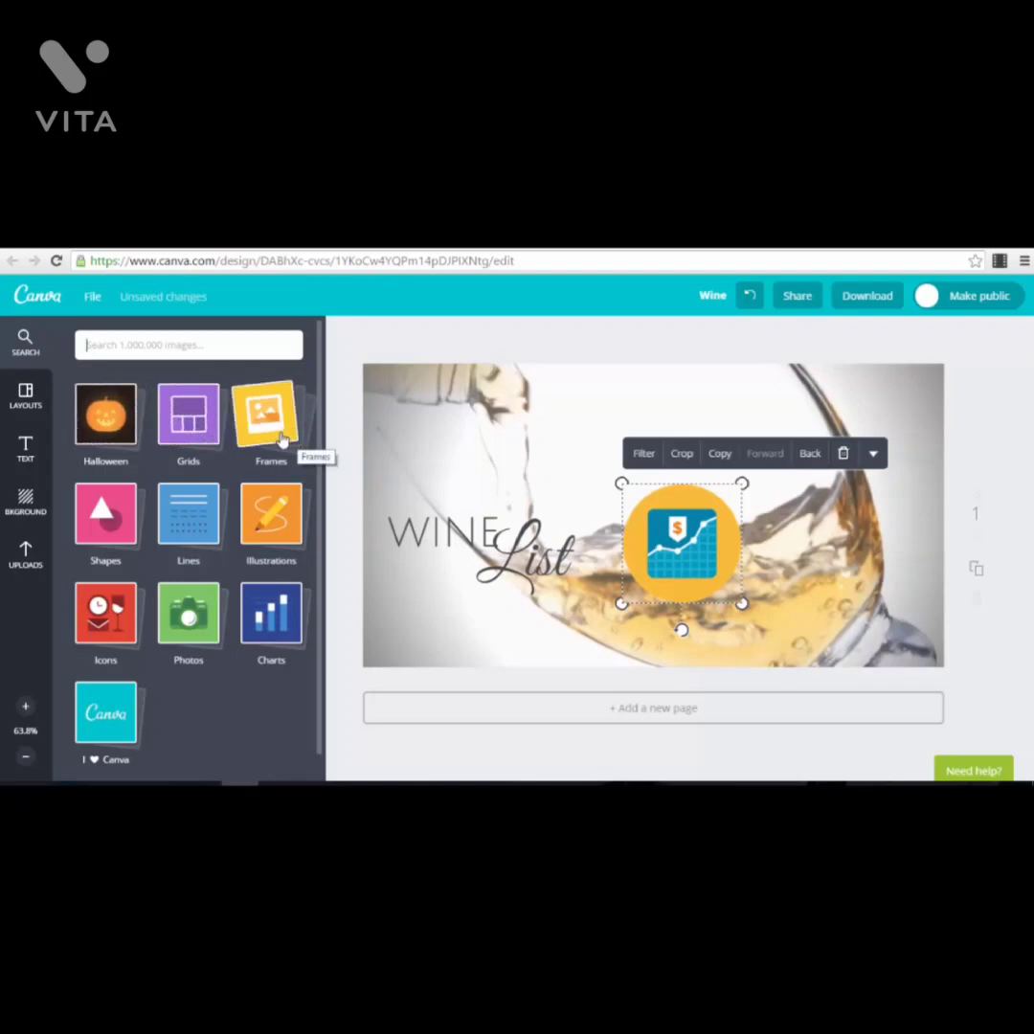
Step: Delete the orange chart graphic and place a circle frame on the right of the design
{"action": "left_click", "coordinate": [247, 433]}
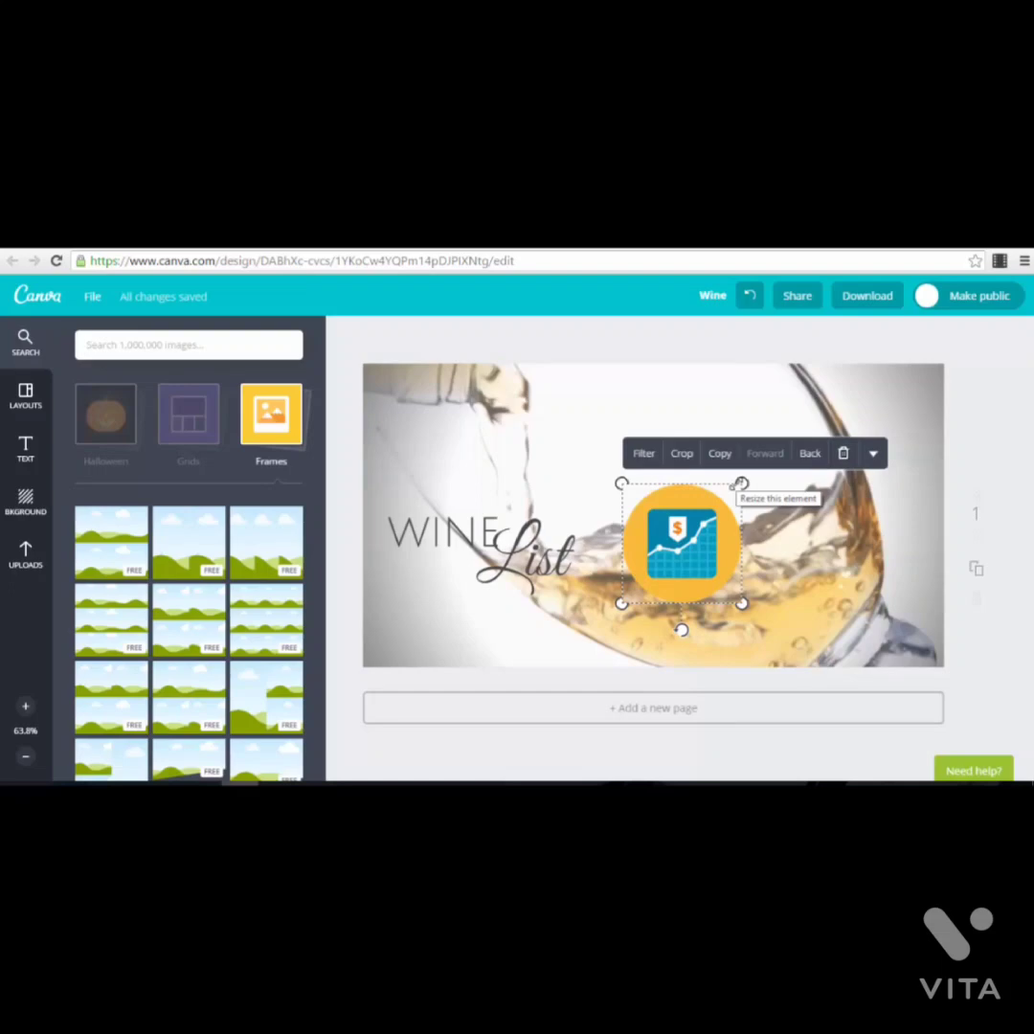
{"action": "left_click", "coordinate": [842, 453]}
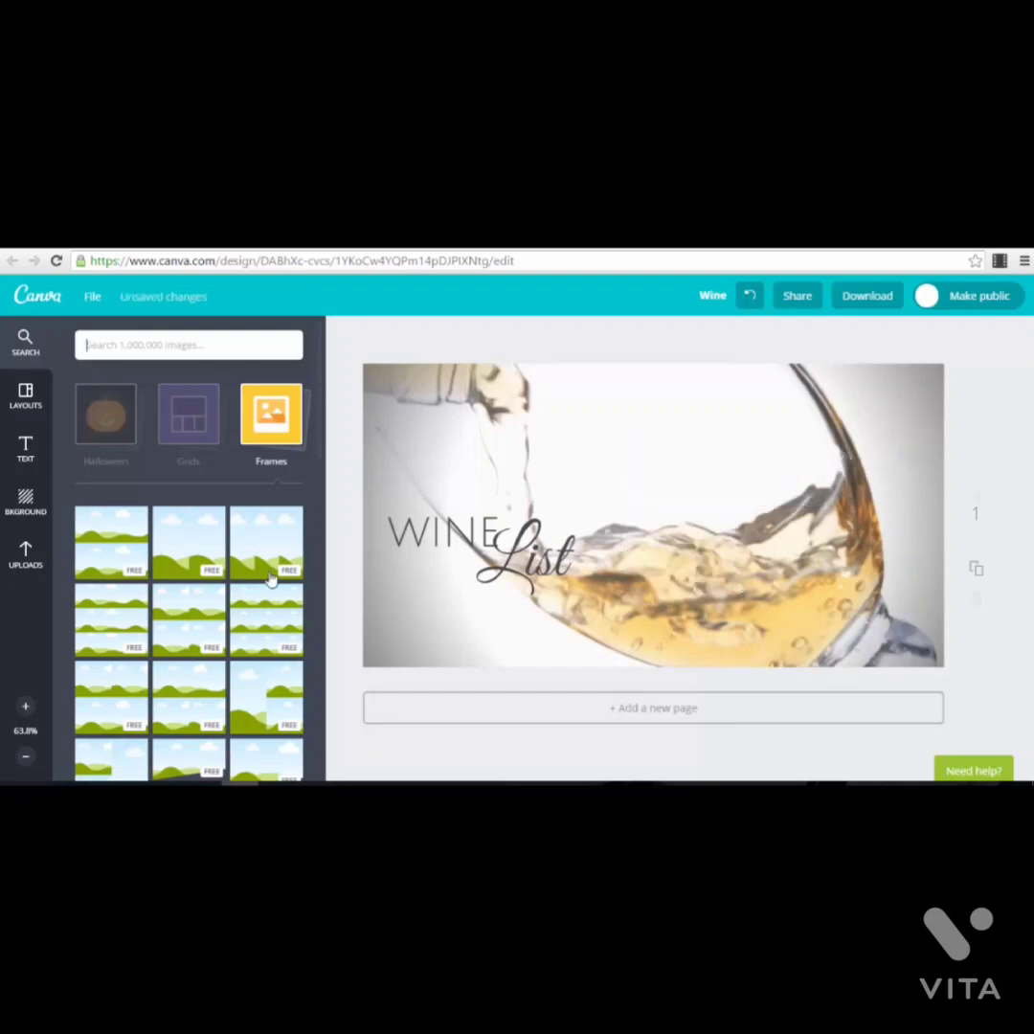
{"action": "scroll", "coordinate": [236, 617], "scroll_direction": "down", "scroll_amount": 3}
{"action": "scroll", "coordinate": [236, 617], "scroll_direction": "down", "scroll_amount": 5}
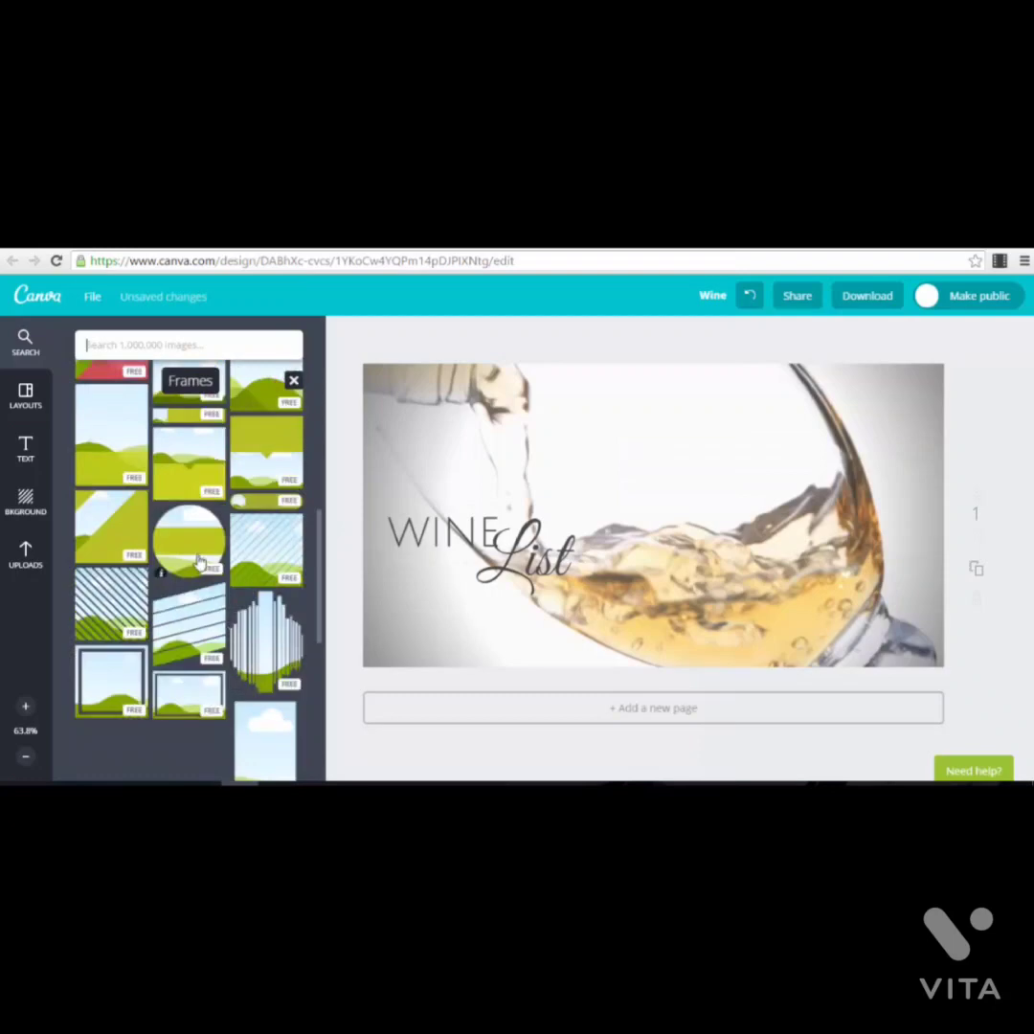
{"action": "left_click", "coordinate": [192, 542]}
{"action": "left_click_drag", "start_coordinate": [645, 569], "coordinate": [783, 586]}
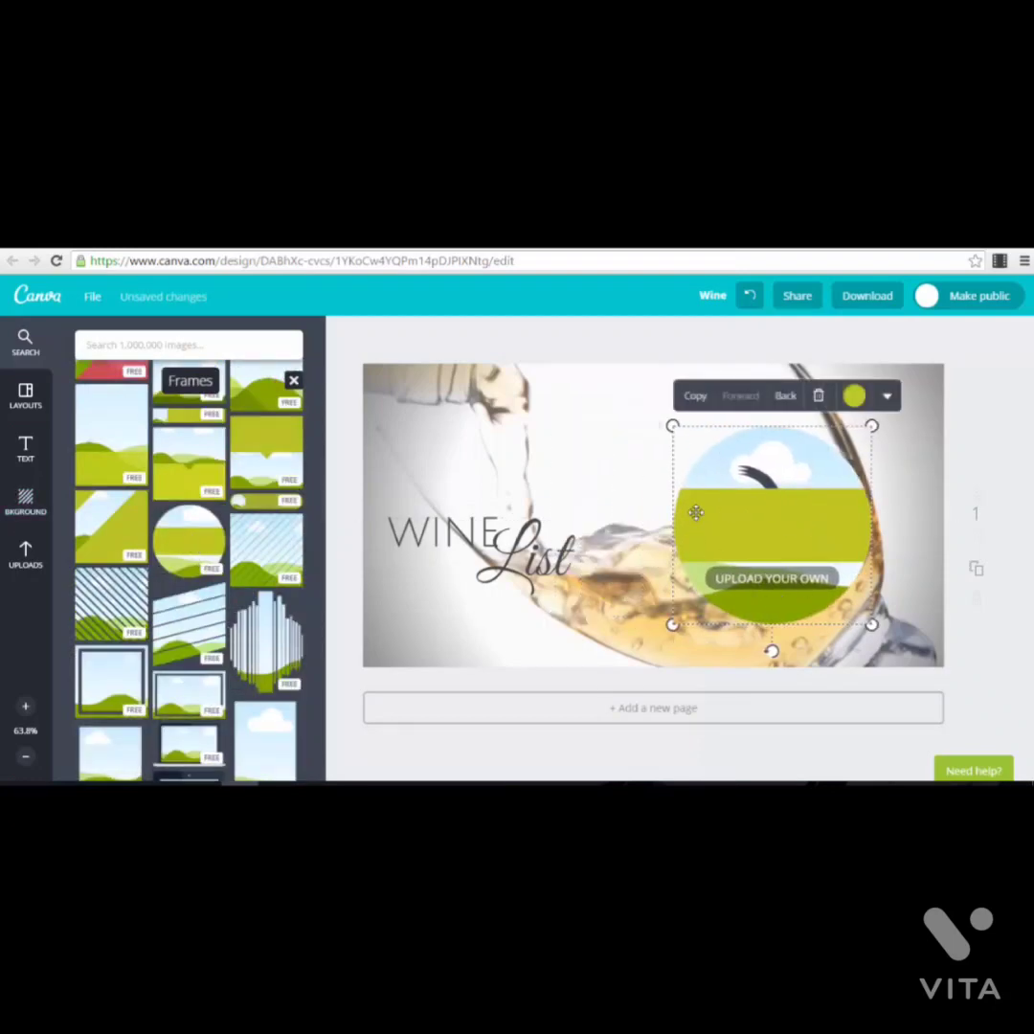
Step: Fill the circle frame with the woman's photo from Uploads, then delete the frame
{"action": "left_click", "coordinate": [31, 548]}
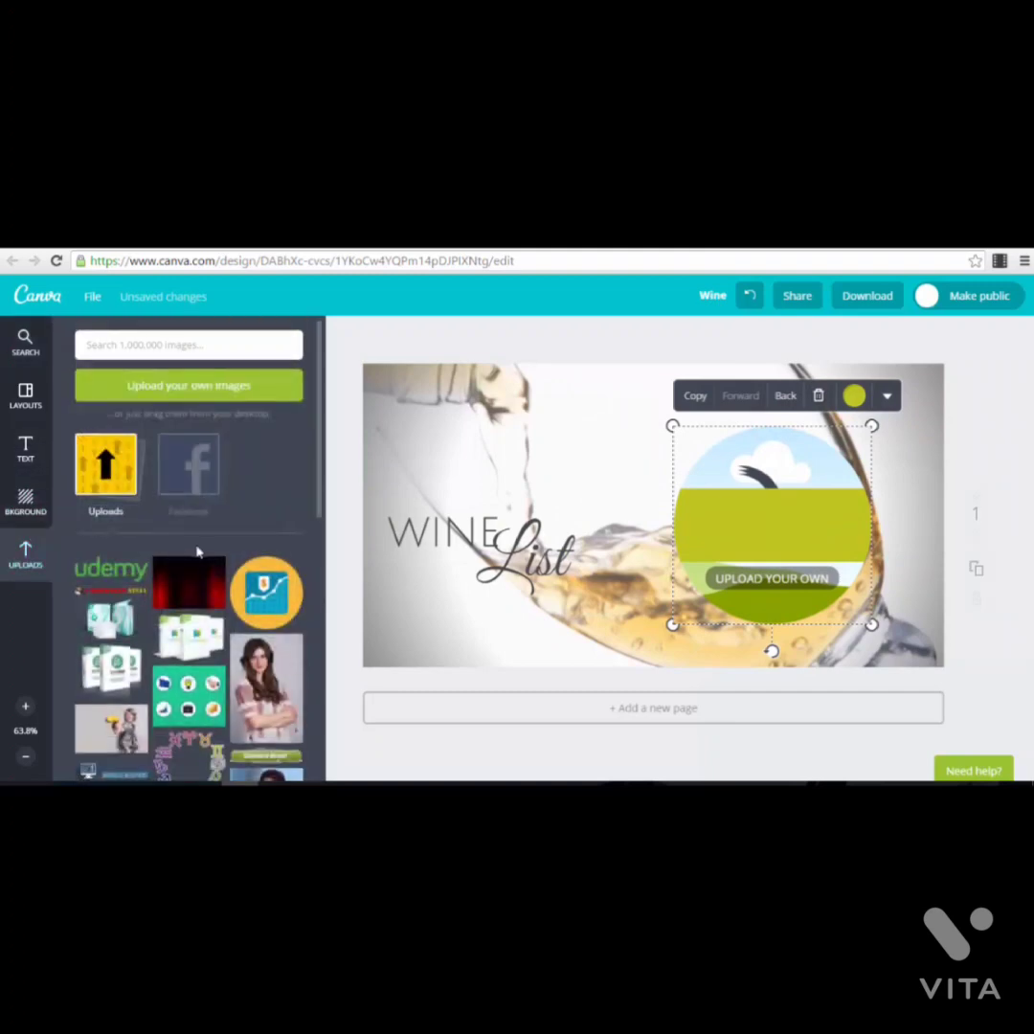
{"action": "scroll", "coordinate": [196, 554], "scroll_direction": "down", "scroll_amount": 2}
{"action": "left_click_drag", "start_coordinate": [278, 541], "coordinate": [804, 555]}
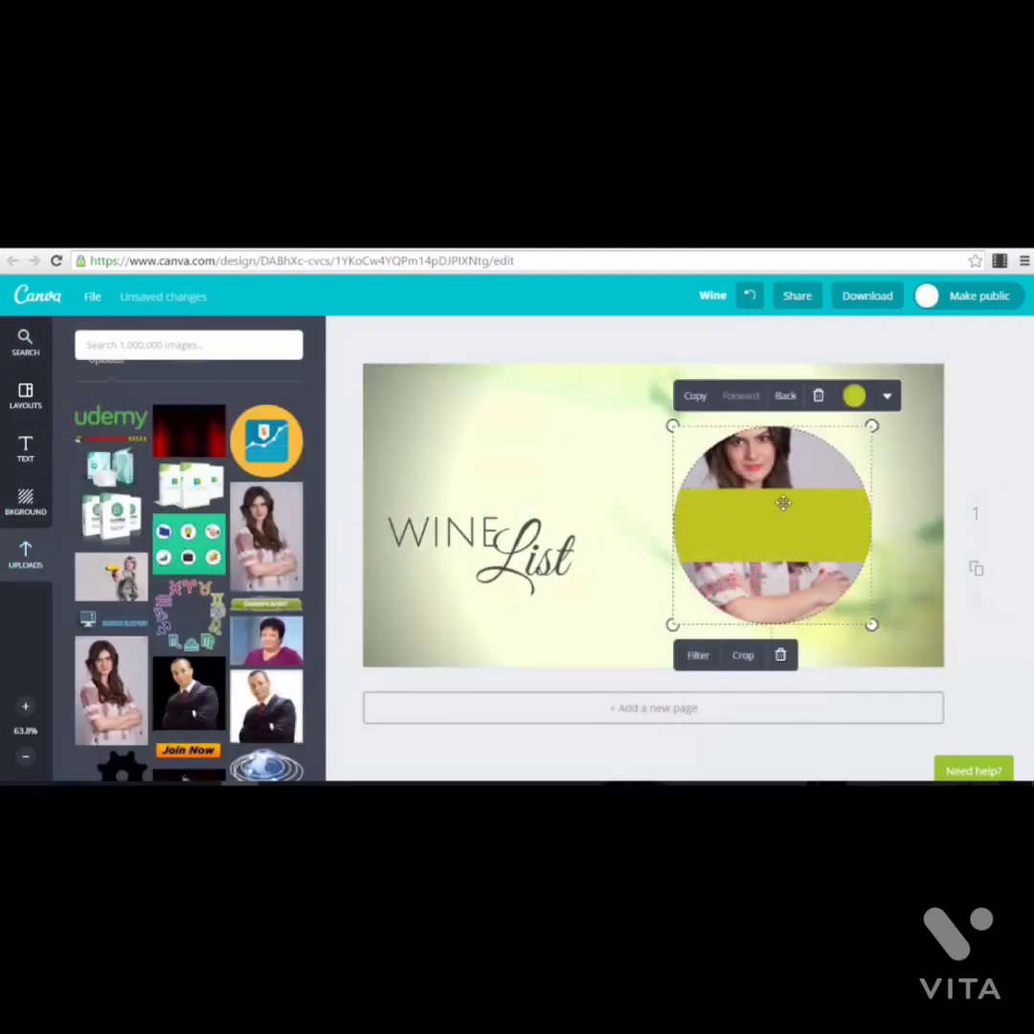
{"action": "left_click", "coordinate": [820, 397]}
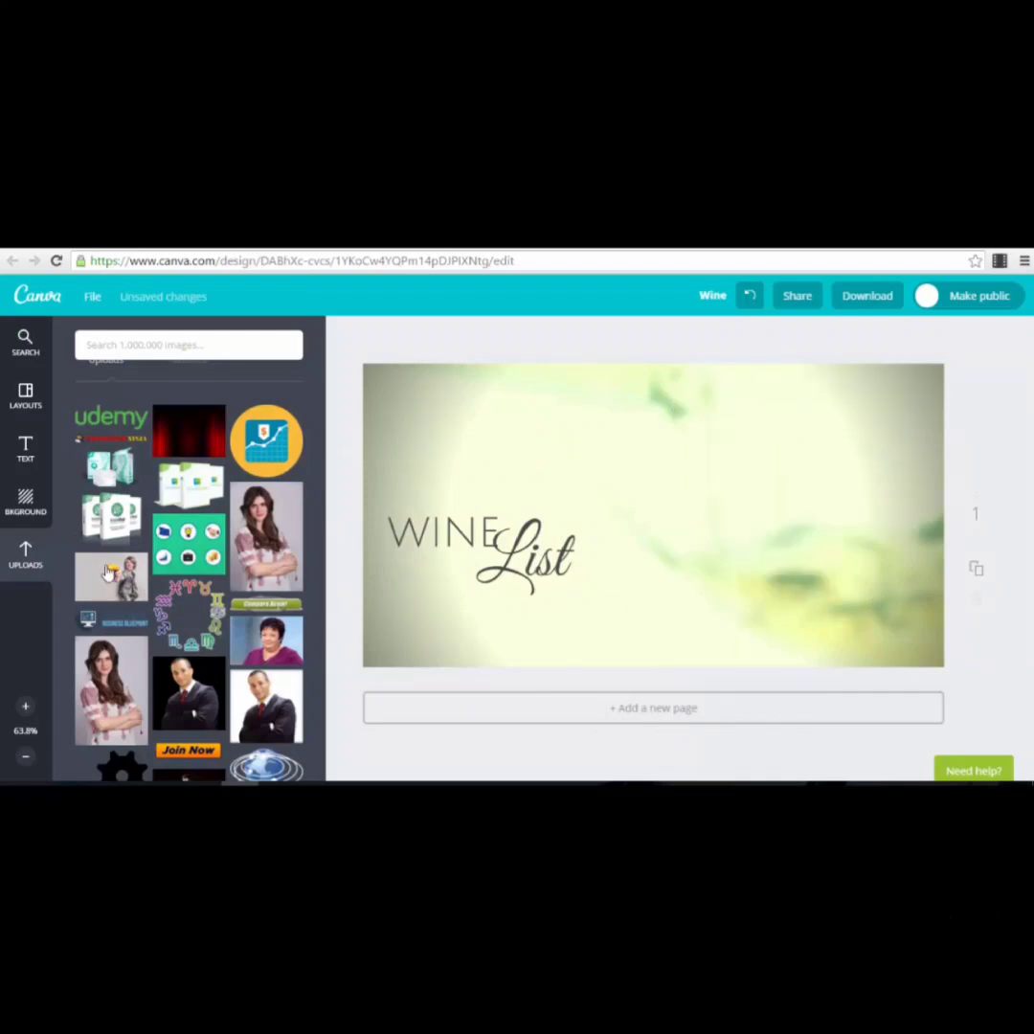
Step: Look through the Grids layouts, then return to the element category tiles
{"action": "left_click", "coordinate": [23, 366]}
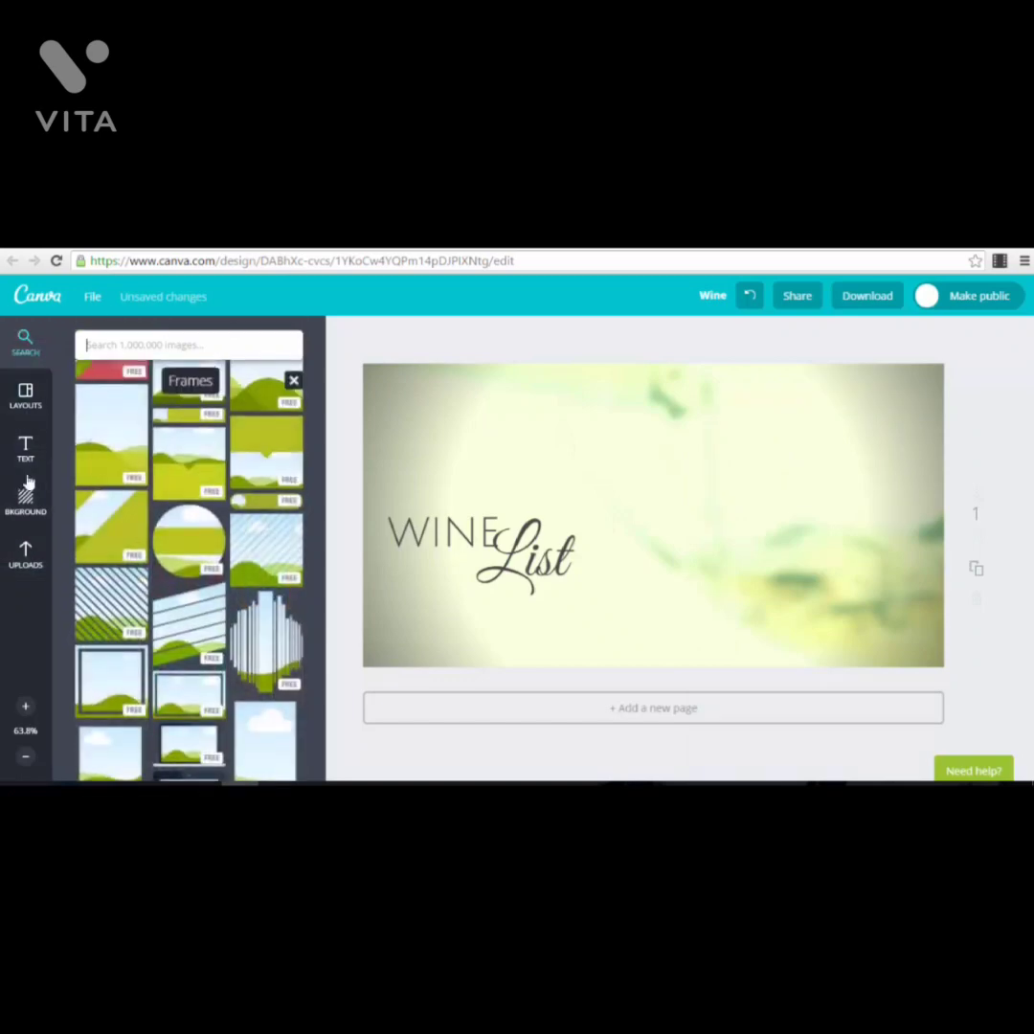
{"action": "left_click", "coordinate": [293, 383]}
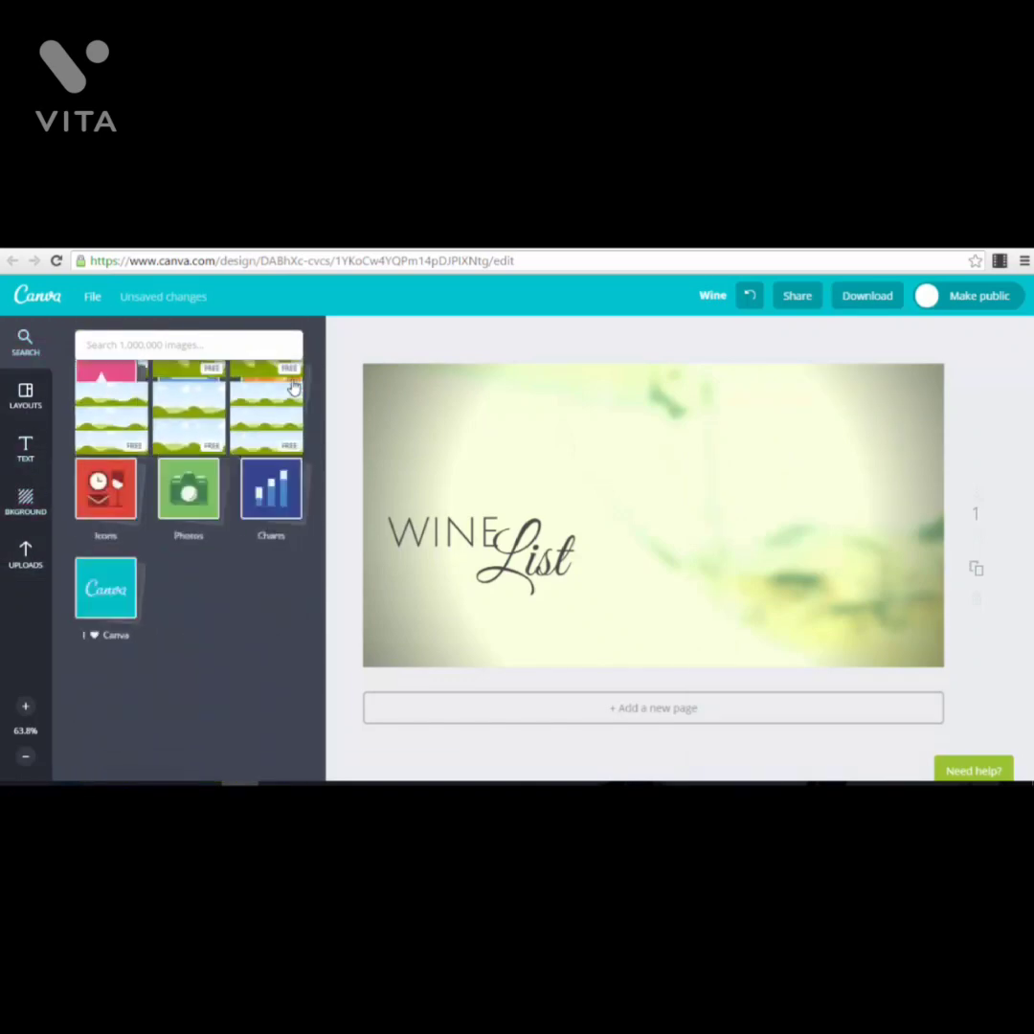
{"action": "left_click", "coordinate": [190, 424]}
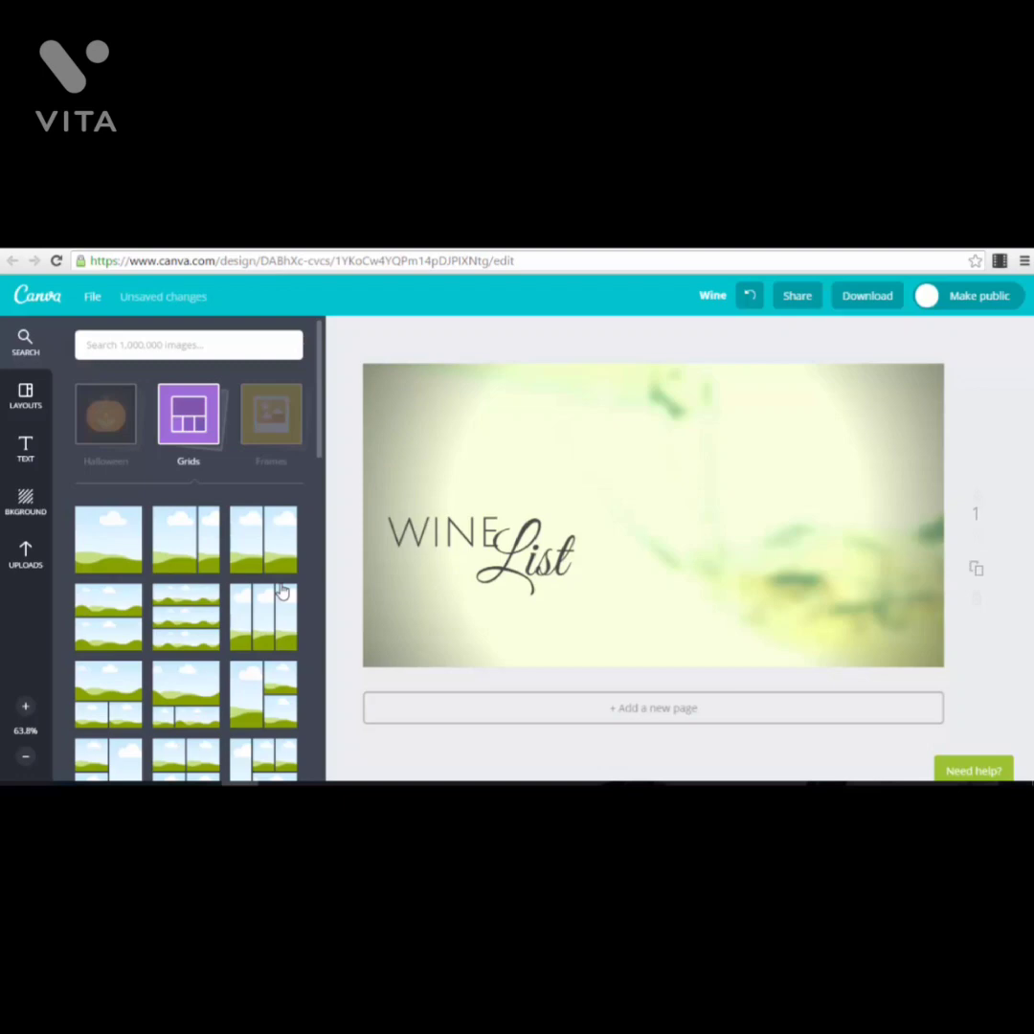
{"action": "scroll", "coordinate": [240, 582], "scroll_direction": "down", "scroll_amount": 10}
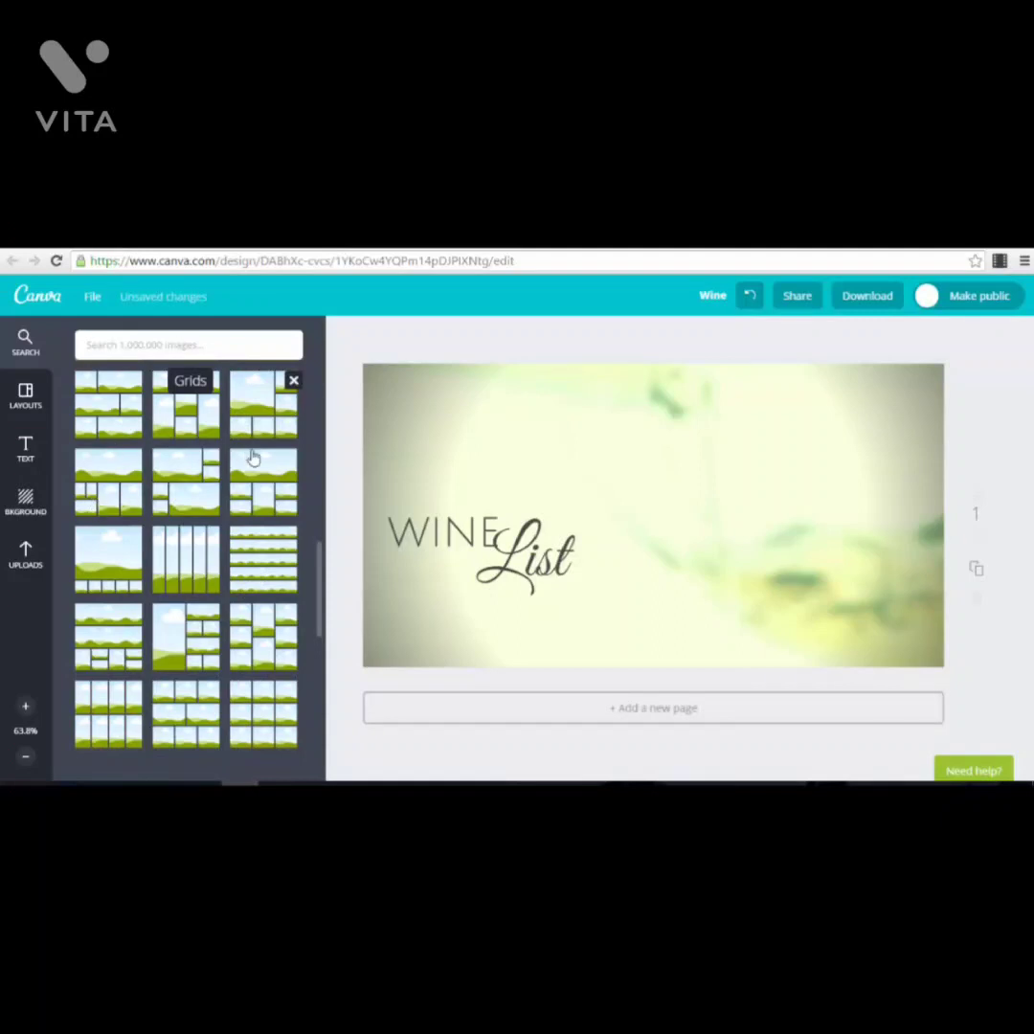
{"action": "scroll", "coordinate": [239, 392], "scroll_direction": "down", "scroll_amount": 1}
{"action": "left_click", "coordinate": [293, 382]}
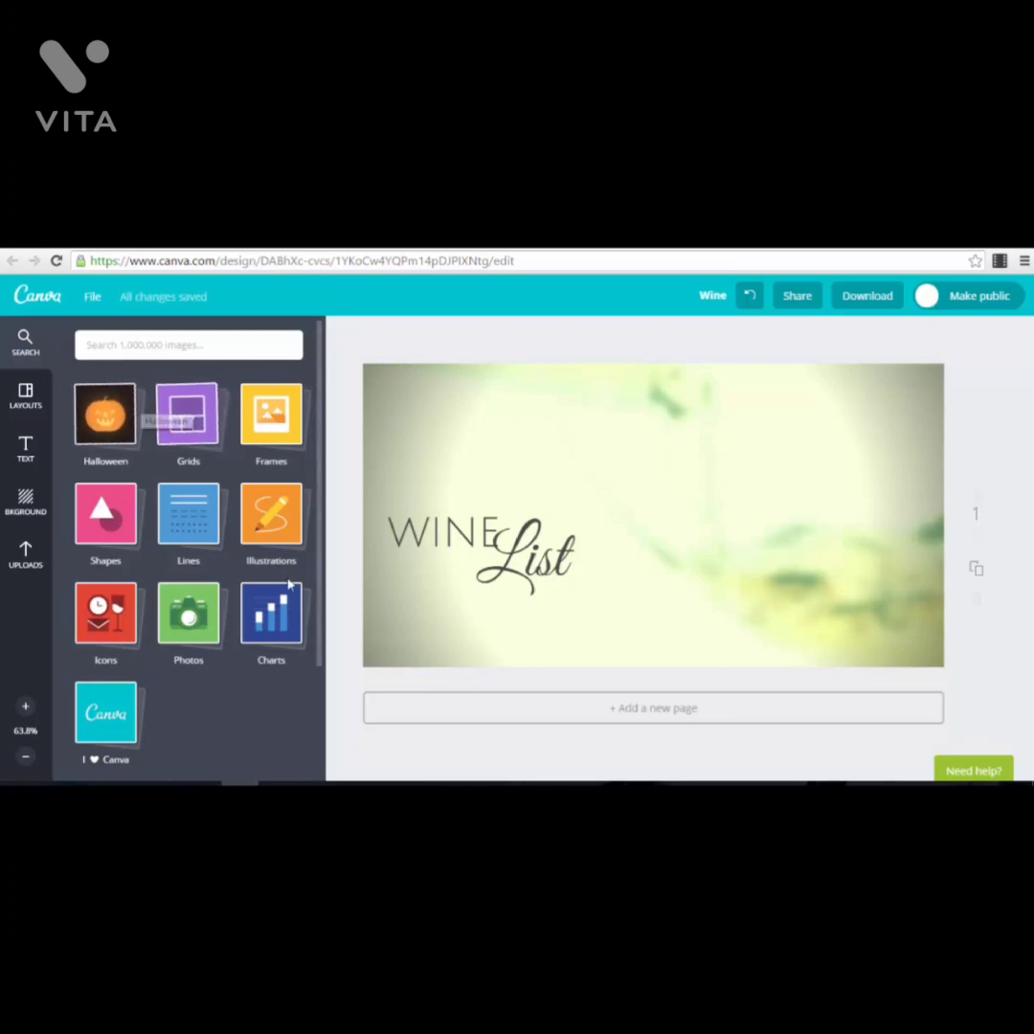
Step: Open the Illustrations collection and scroll through it
{"action": "left_click", "coordinate": [275, 514]}
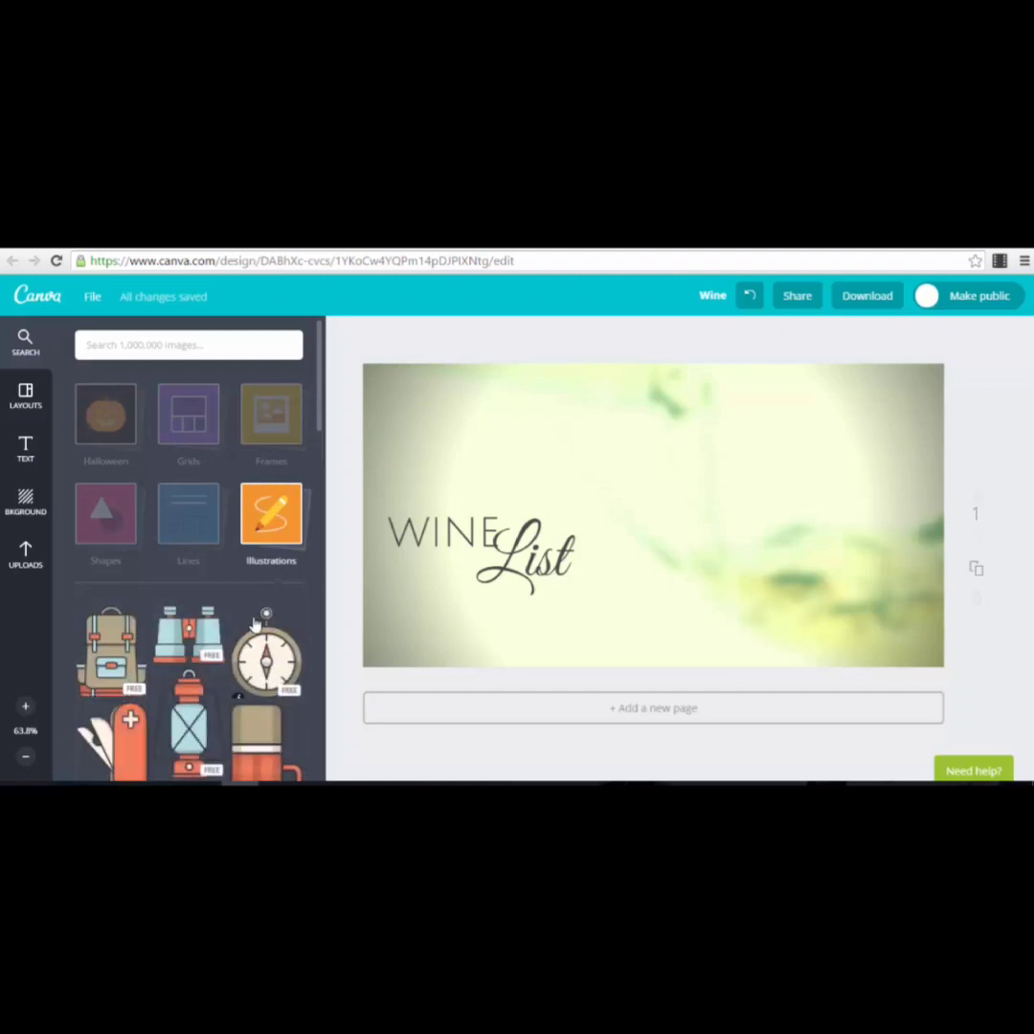
{"action": "scroll", "coordinate": [279, 595], "scroll_direction": "down", "scroll_amount": 5}
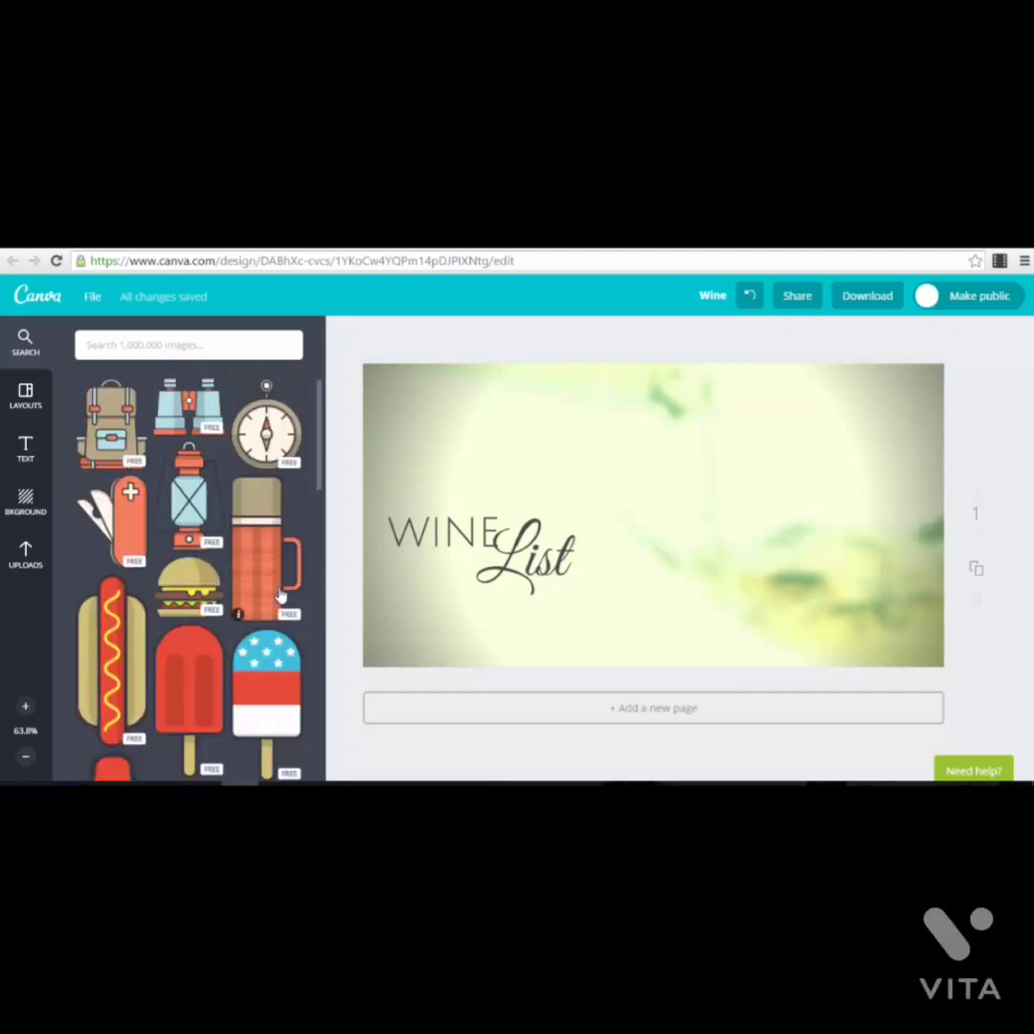
{"action": "scroll", "coordinate": [233, 549], "scroll_direction": "down", "scroll_amount": 10}
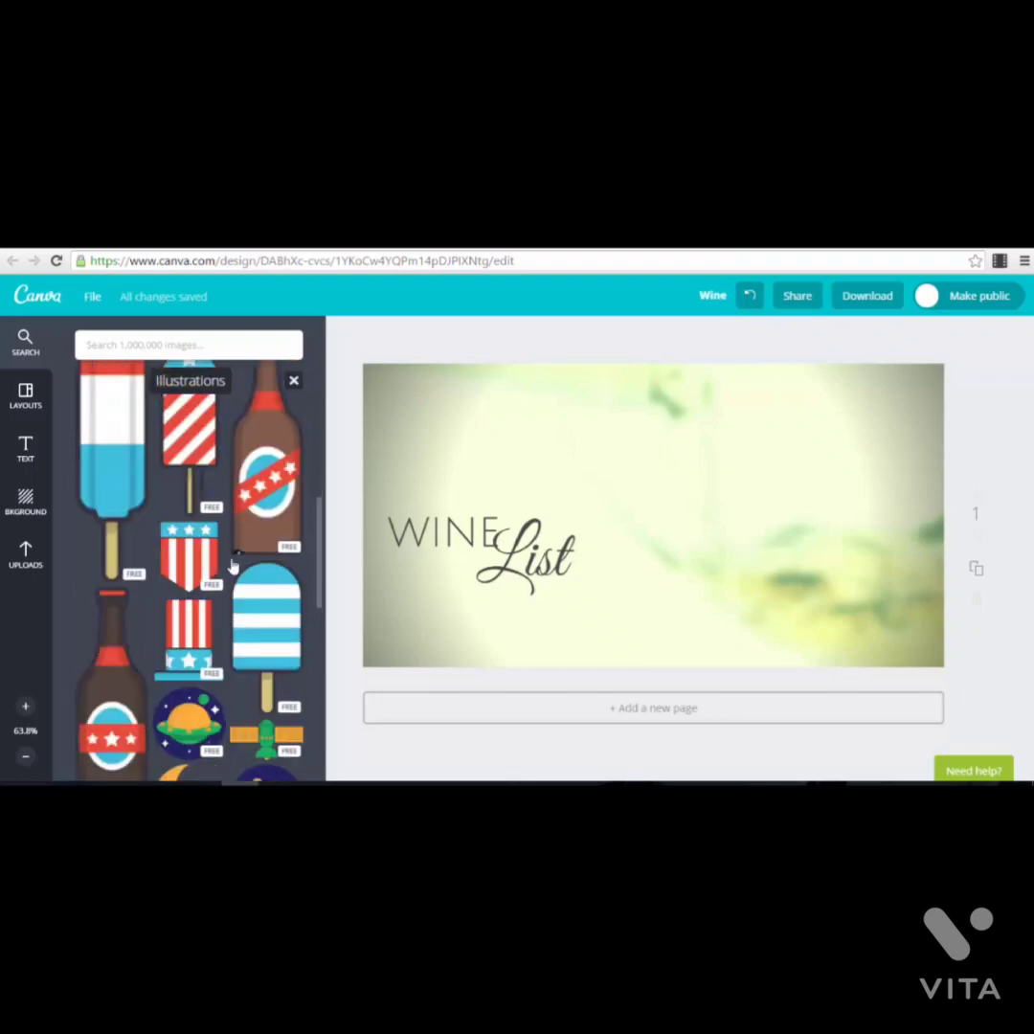
{"action": "scroll", "coordinate": [221, 574], "scroll_direction": "down", "scroll_amount": 15}
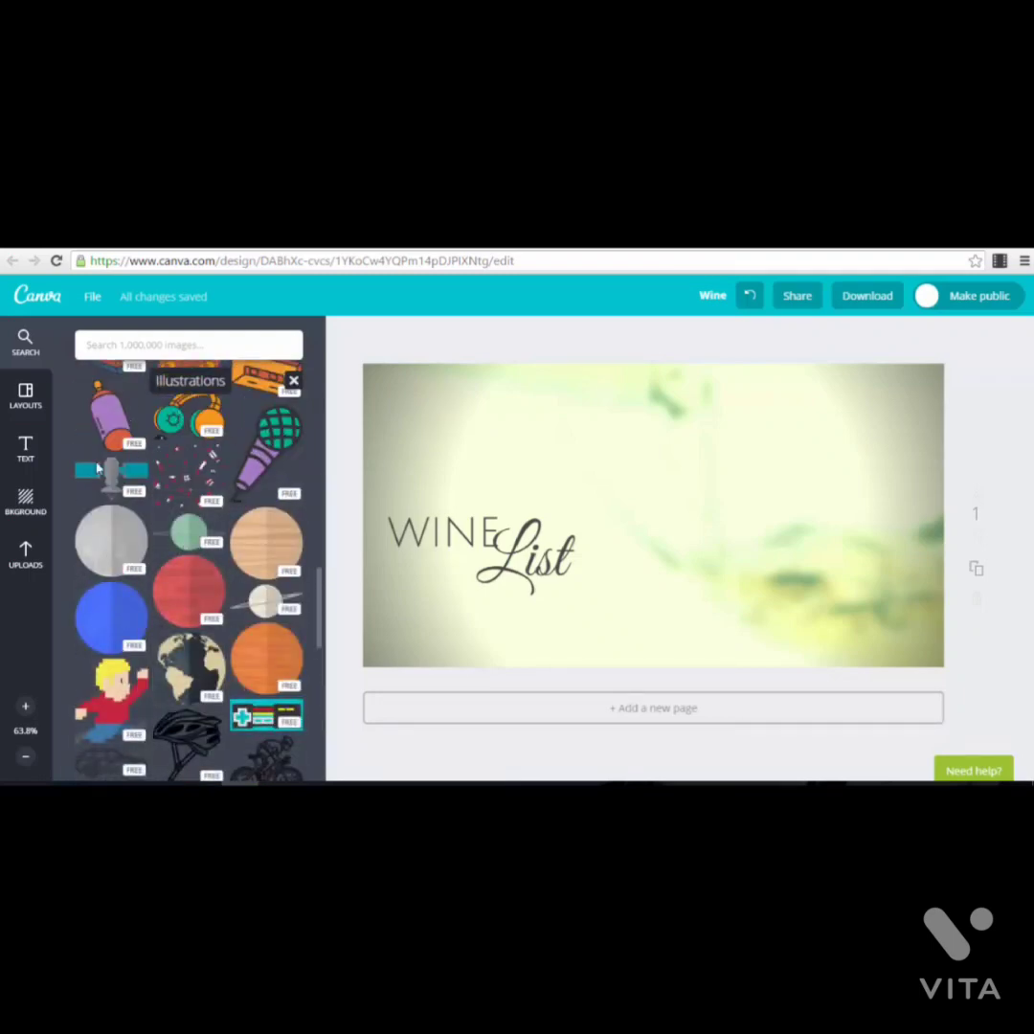
{"action": "scroll", "coordinate": [201, 543], "scroll_direction": "down", "scroll_amount": 5}
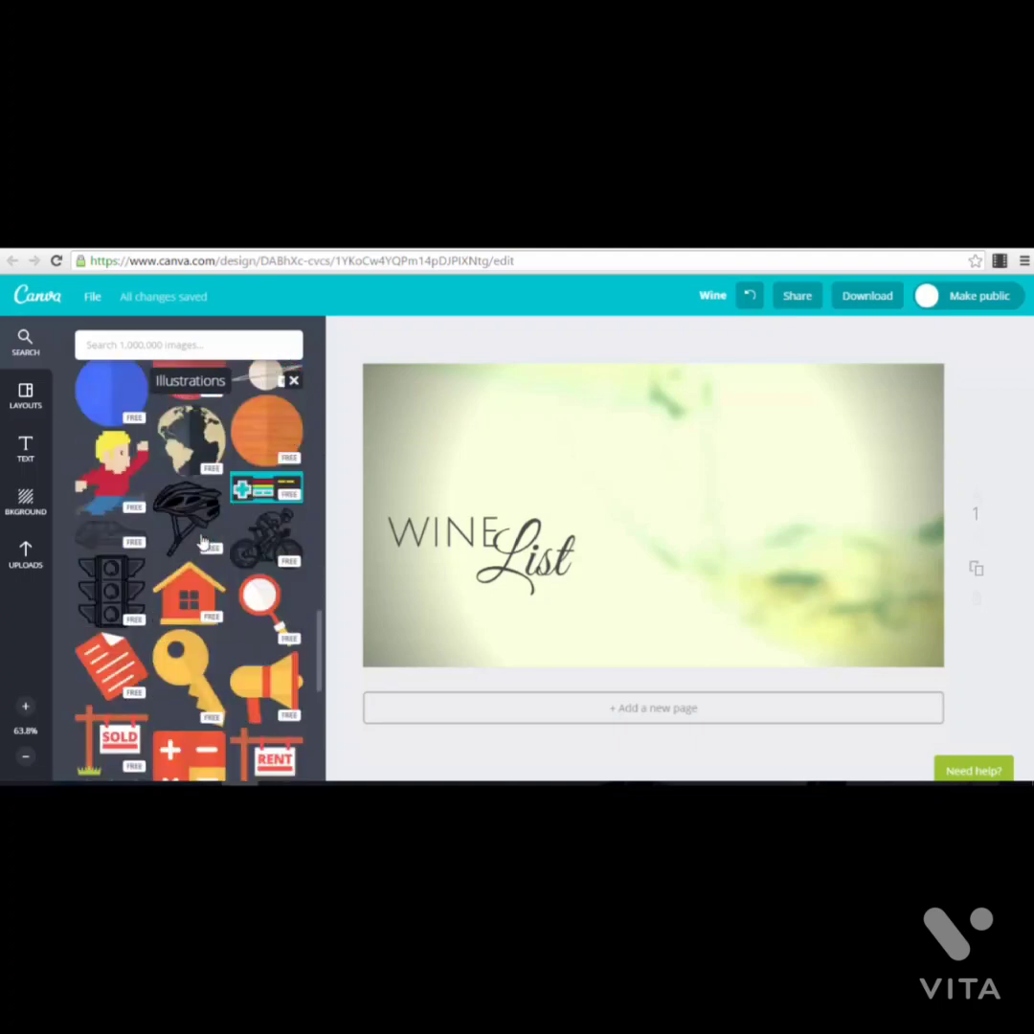
Step: Try the globe illustration on the right of the design, delete it, and keep browsing
{"action": "left_click", "coordinate": [194, 442]}
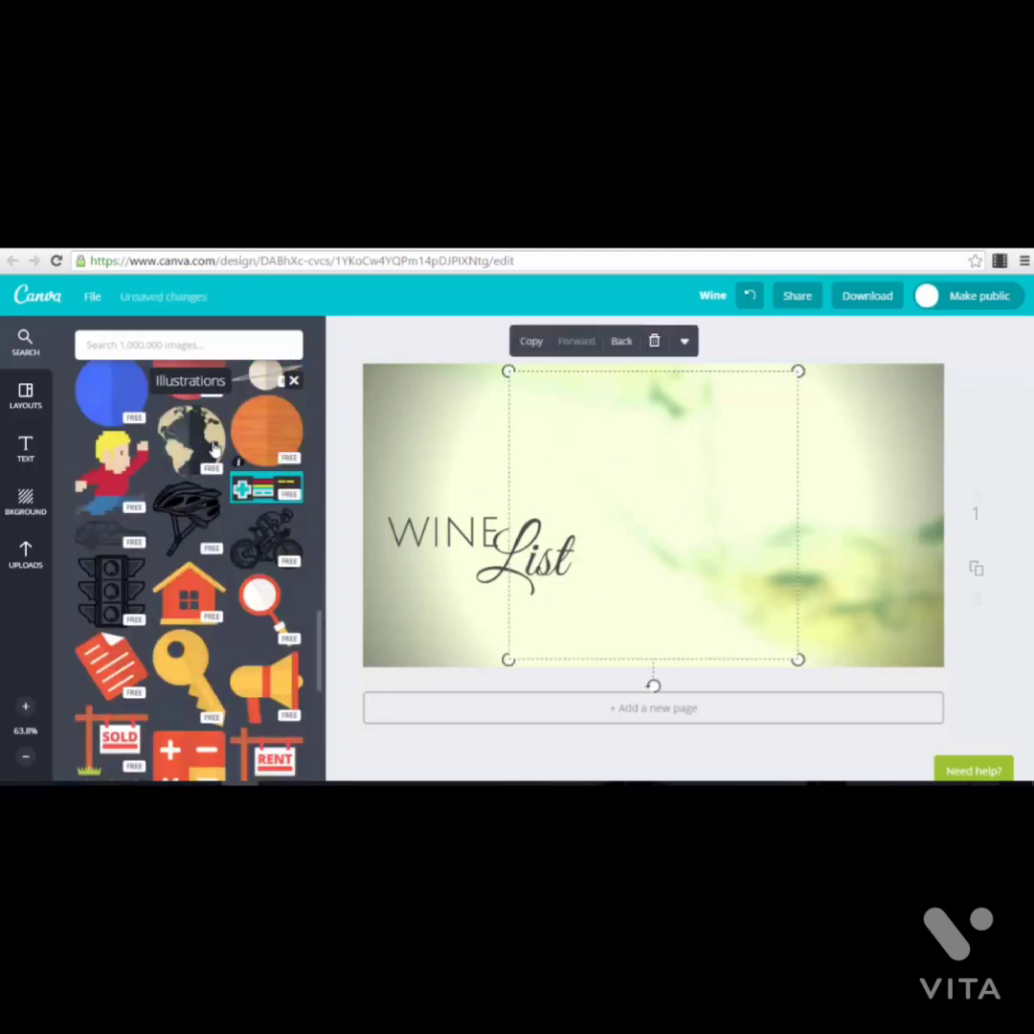
{"action": "left_click_drag", "start_coordinate": [581, 443], "coordinate": [706, 464]}
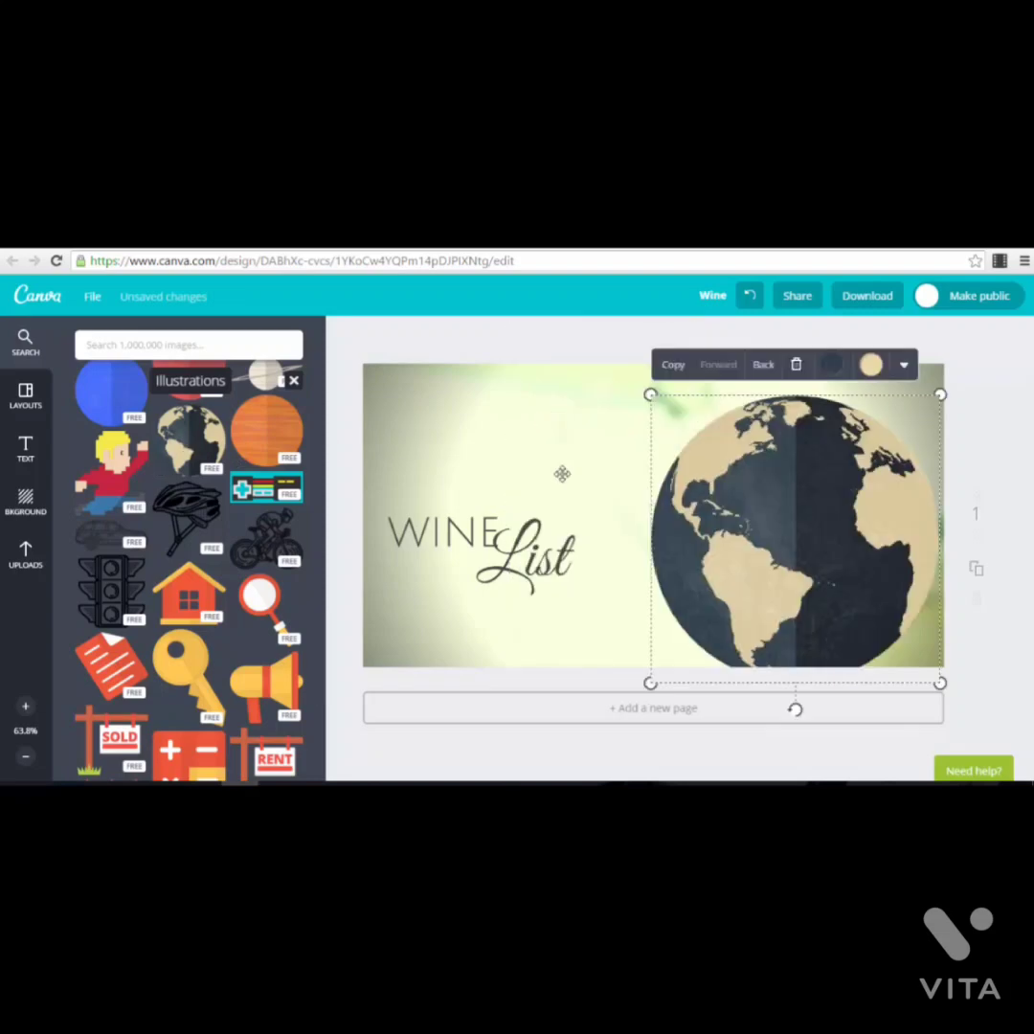
{"action": "left_click_drag", "start_coordinate": [819, 512], "coordinate": [737, 488]}
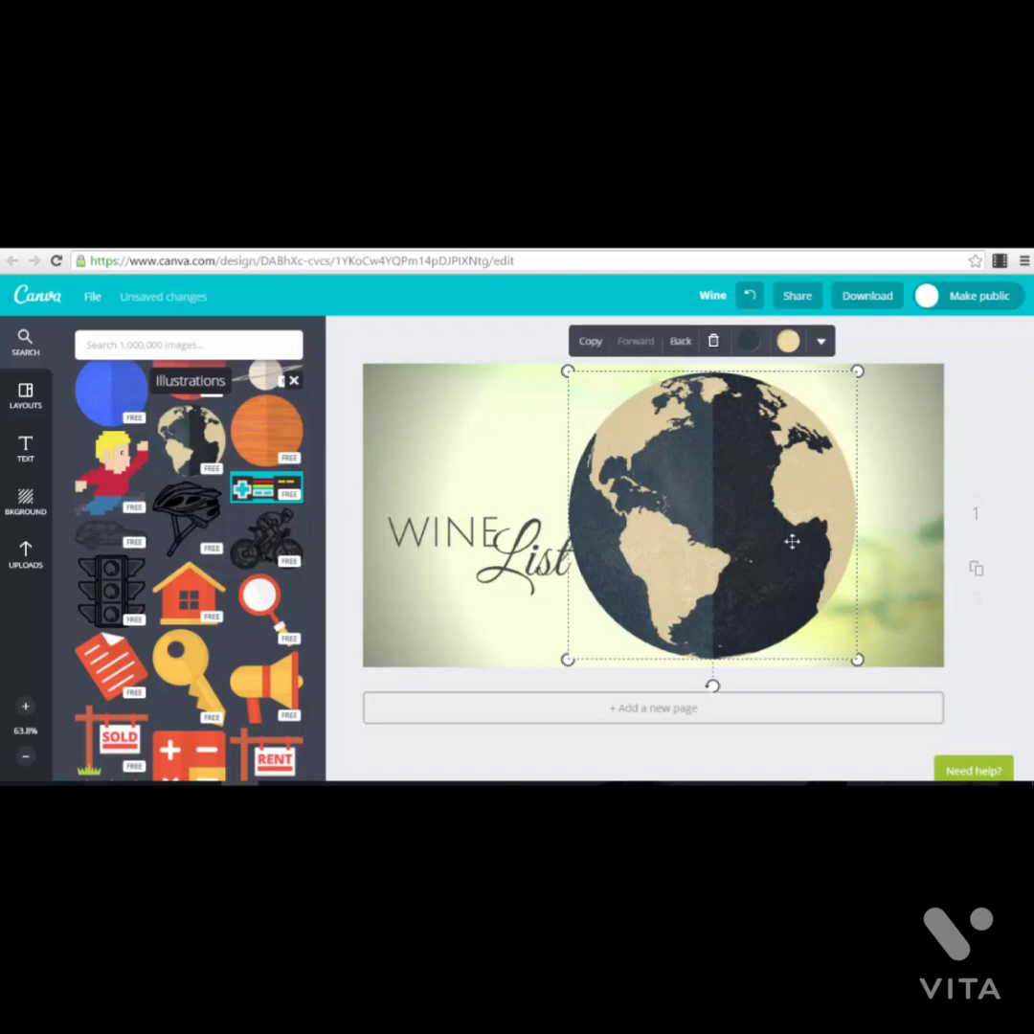
{"action": "left_click", "coordinate": [713, 342]}
{"action": "scroll", "coordinate": [160, 545], "scroll_direction": "down", "scroll_amount": 5}
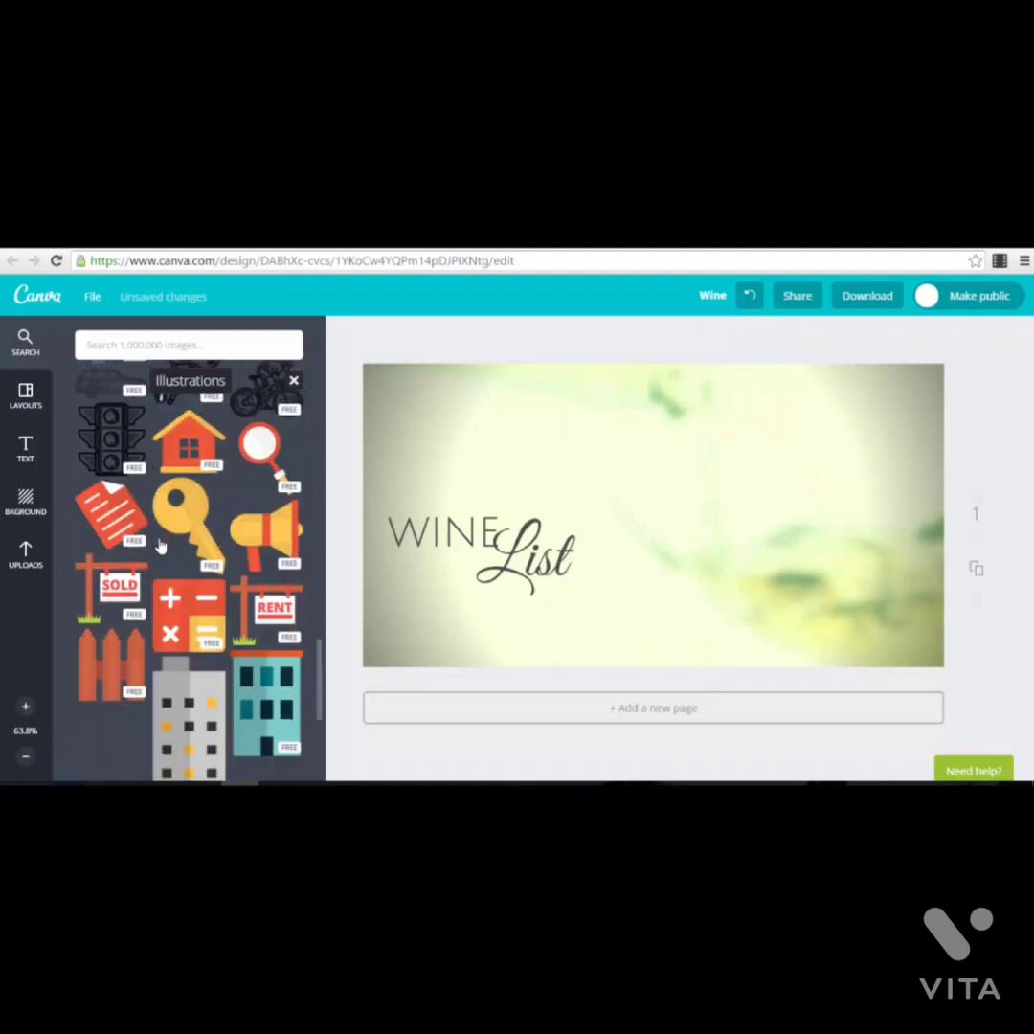
{"action": "scroll", "coordinate": [161, 546], "scroll_direction": "down", "scroll_amount": 2}
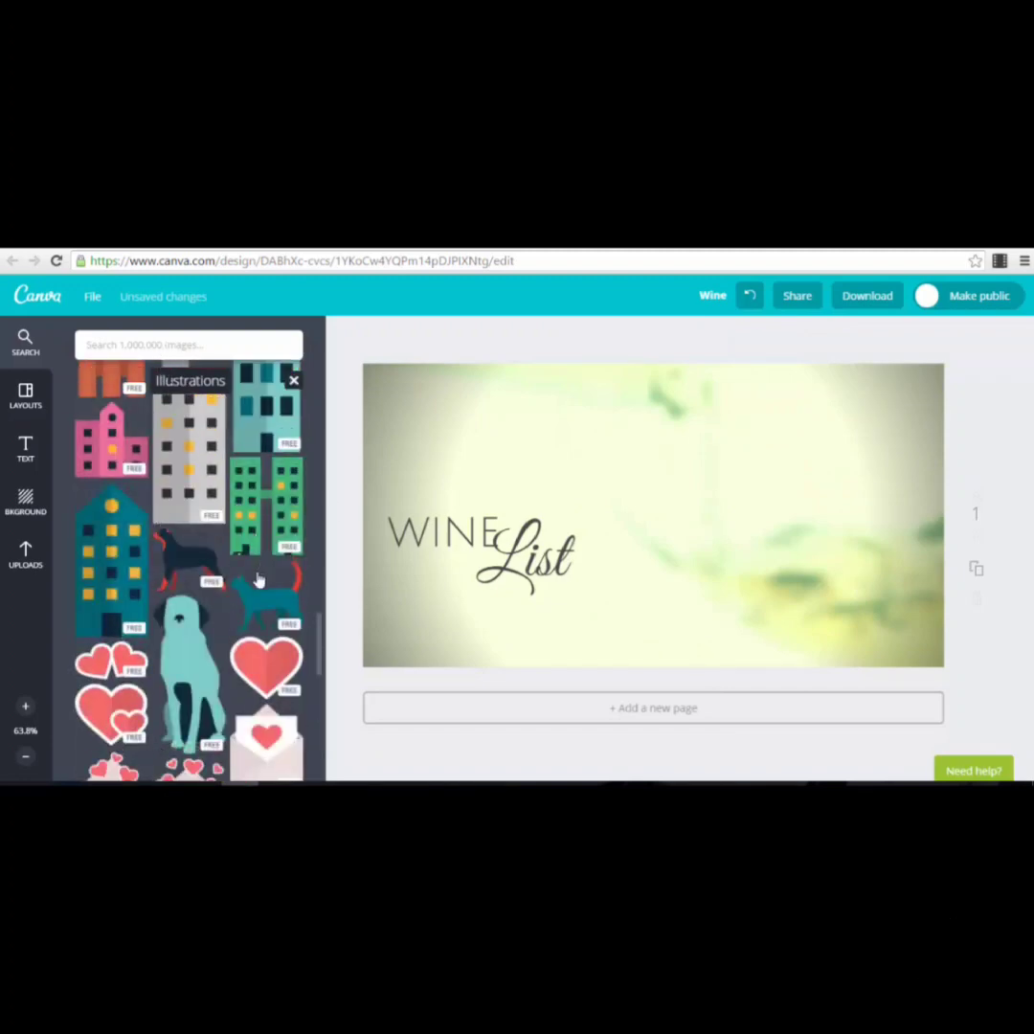
{"action": "scroll", "coordinate": [228, 564], "scroll_direction": "down", "scroll_amount": 10}
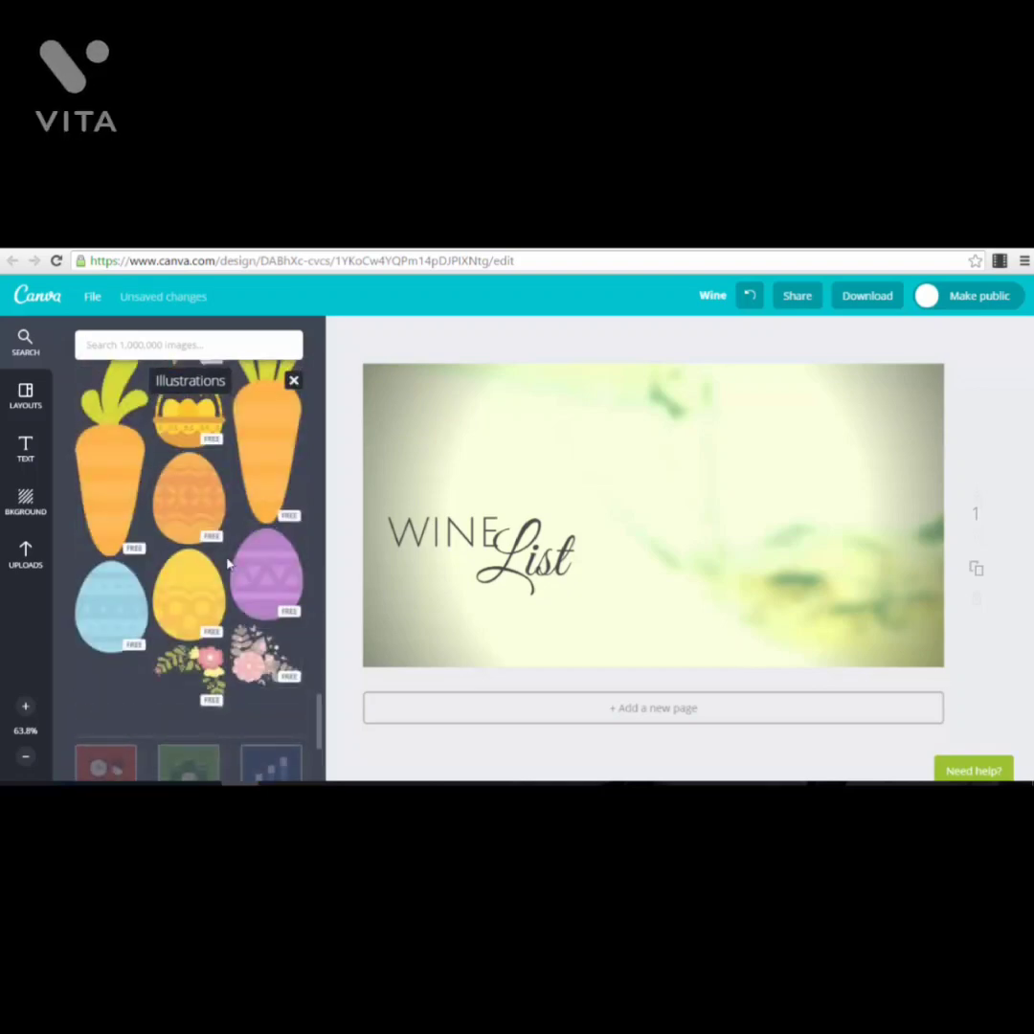
{"action": "scroll", "coordinate": [225, 575], "scroll_direction": "down", "scroll_amount": 5}
{"action": "scroll", "coordinate": [215, 584], "scroll_direction": "down", "scroll_amount": 6}
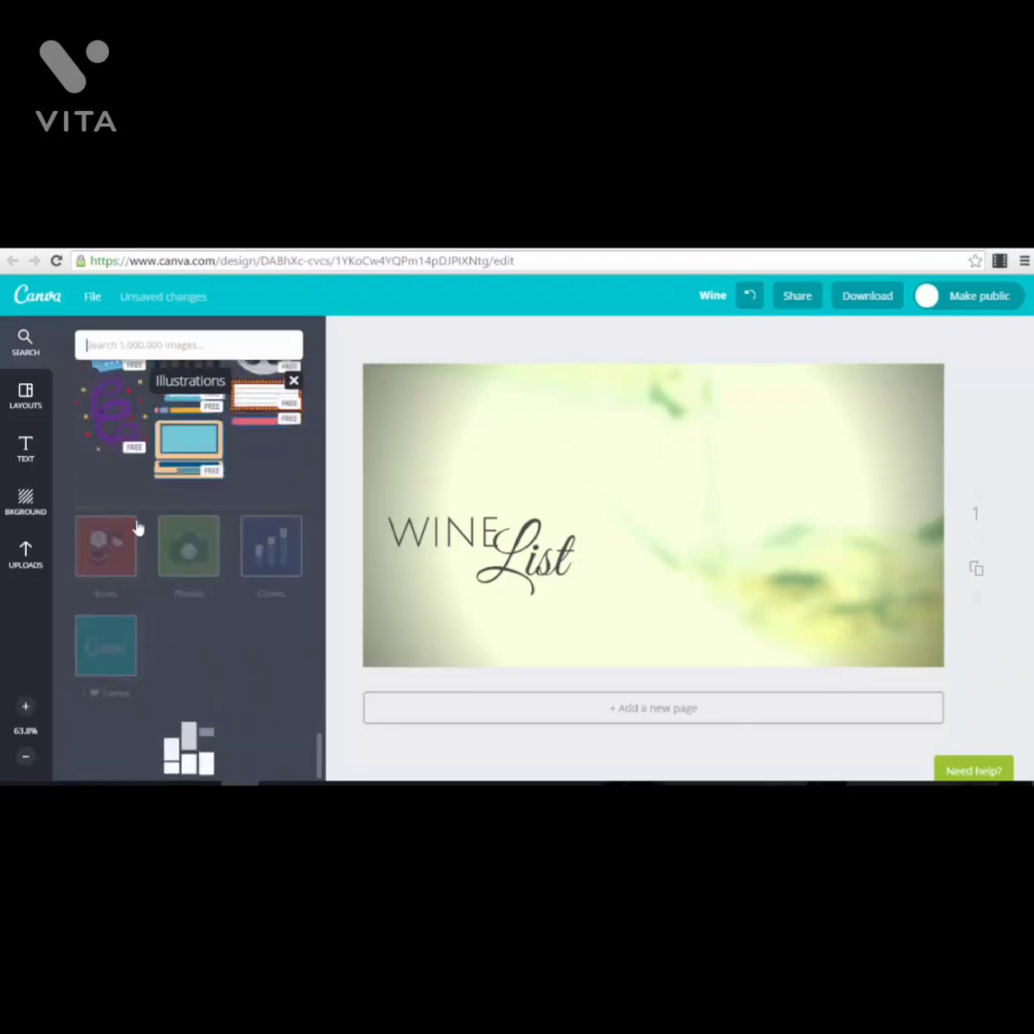
Step: Clear the Illustrations filter and browse the Shapes collection
{"action": "left_click", "coordinate": [25, 340]}
{"action": "left_click", "coordinate": [293, 381]}
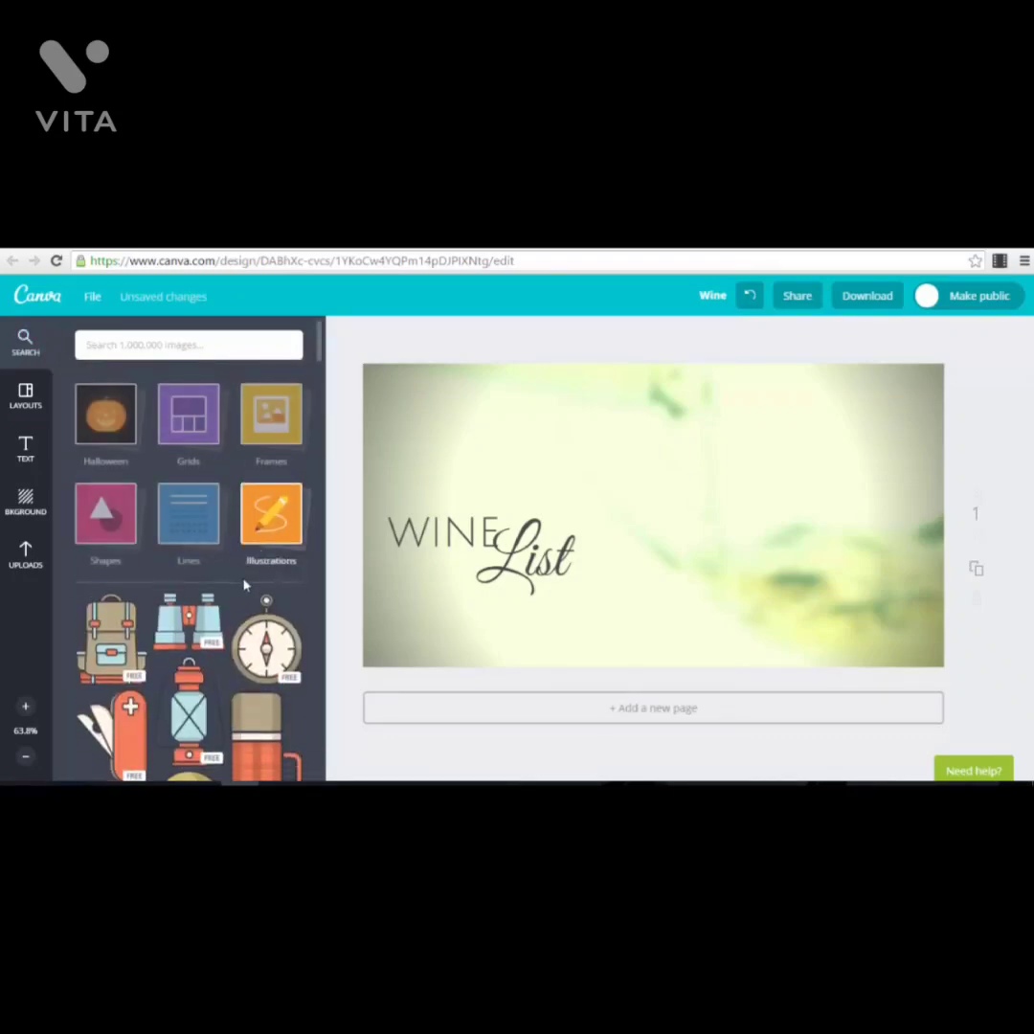
{"action": "left_click", "coordinate": [105, 517]}
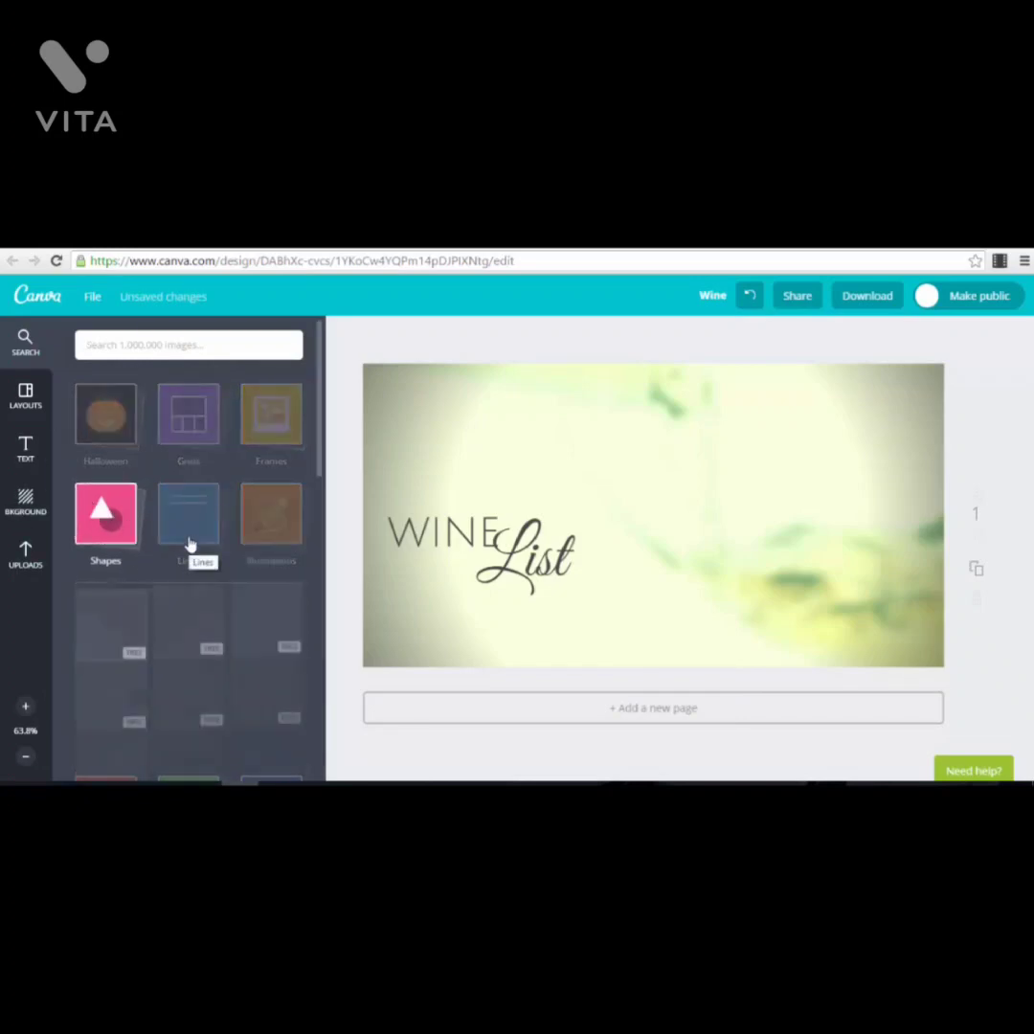
{"action": "scroll", "coordinate": [285, 720], "scroll_direction": "down", "scroll_amount": 3}
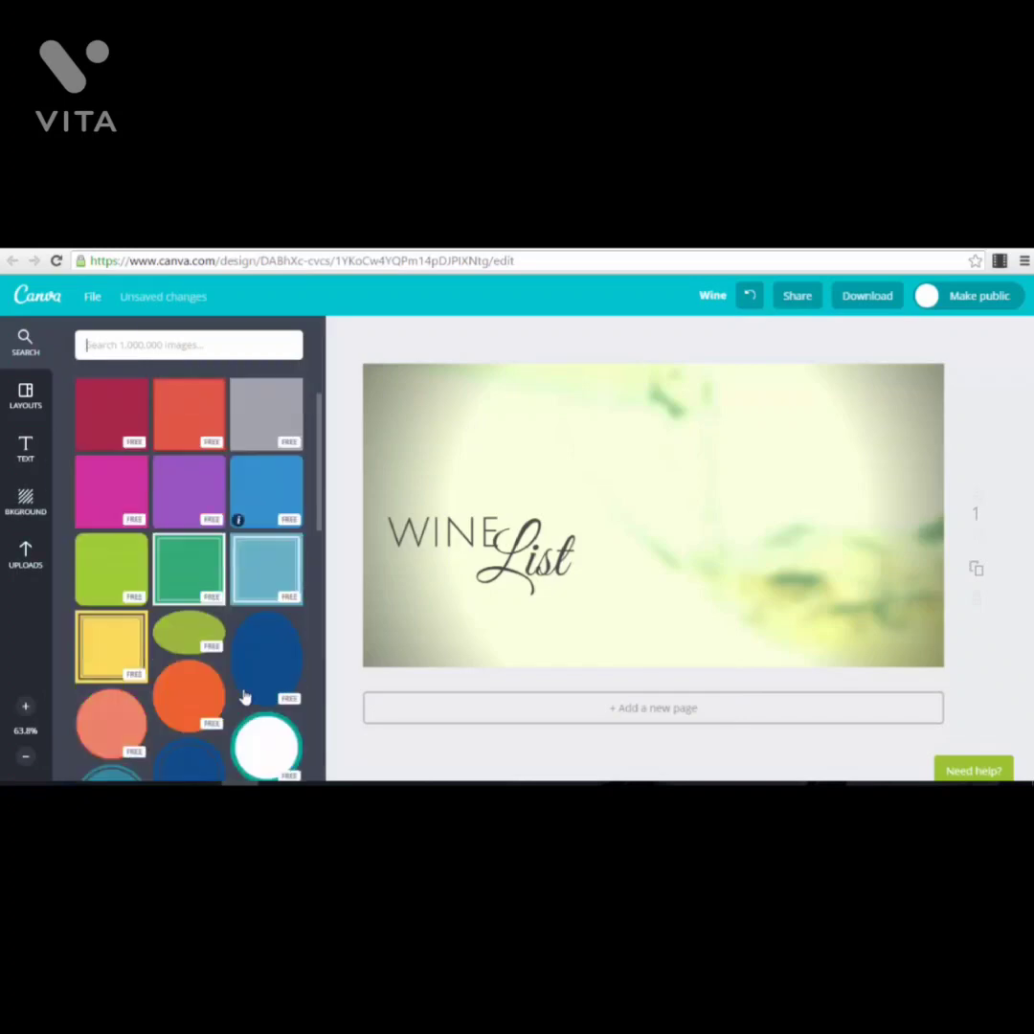
{"action": "scroll", "coordinate": [167, 499], "scroll_direction": "up", "scroll_amount": 2}
Step: Browse the Lines collection of decorative lines, arrows and swirls, then close it
{"action": "left_click", "coordinate": [196, 458]}
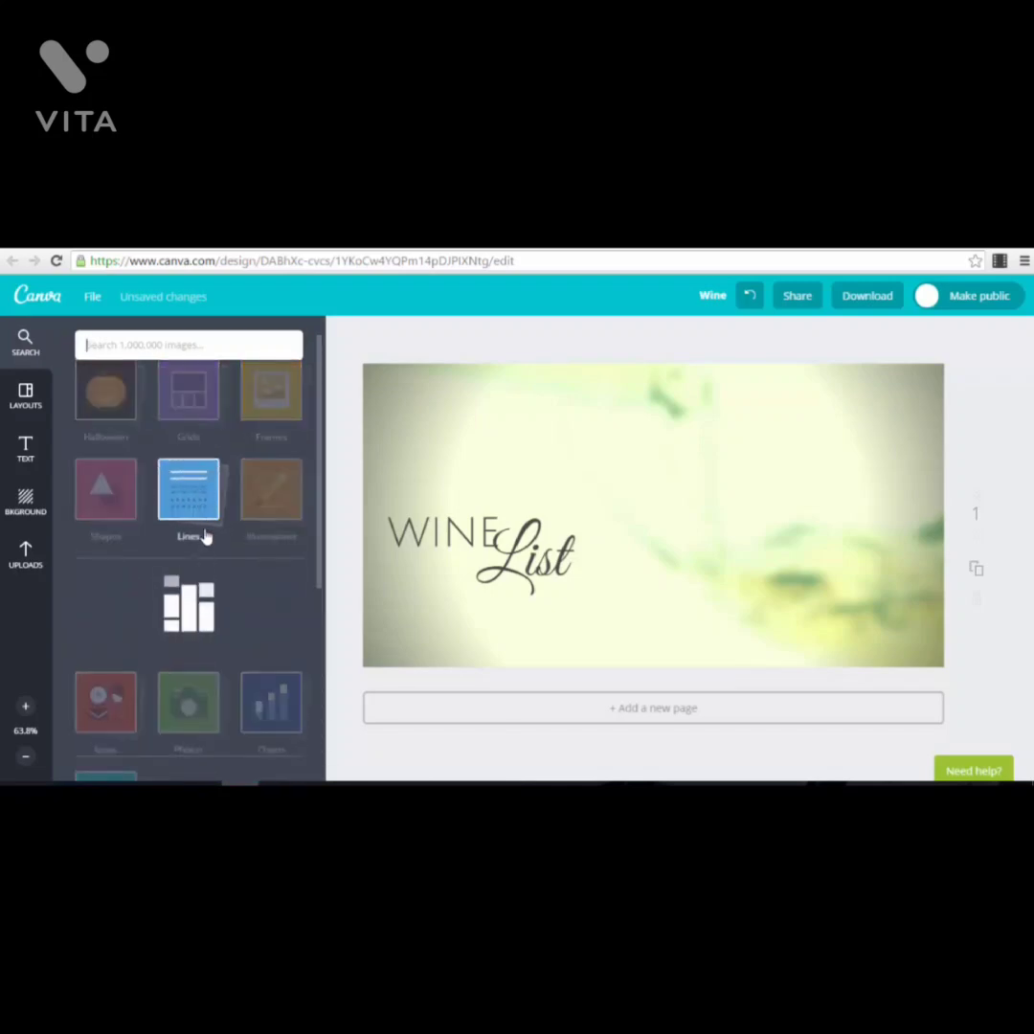
{"action": "scroll", "coordinate": [154, 637], "scroll_direction": "down", "scroll_amount": 1}
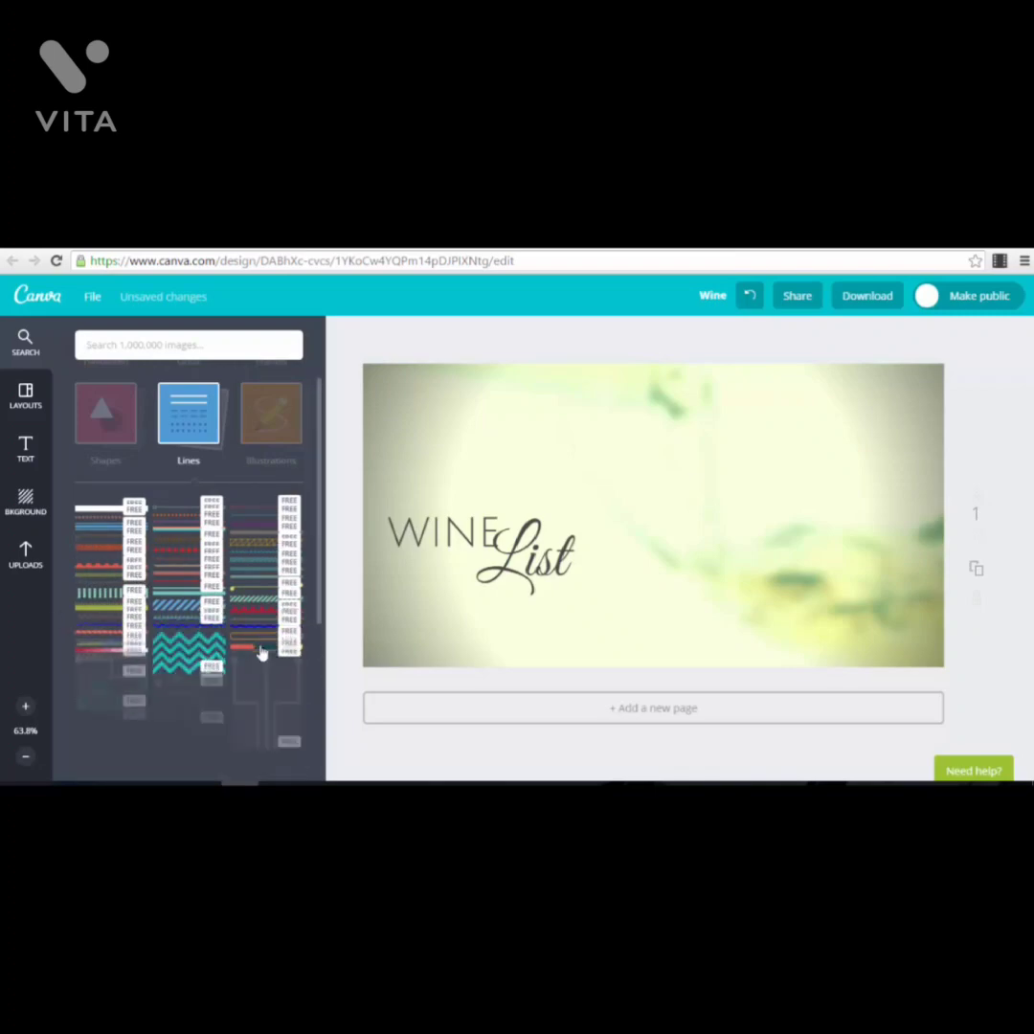
{"action": "scroll", "coordinate": [192, 613], "scroll_direction": "down", "scroll_amount": 2}
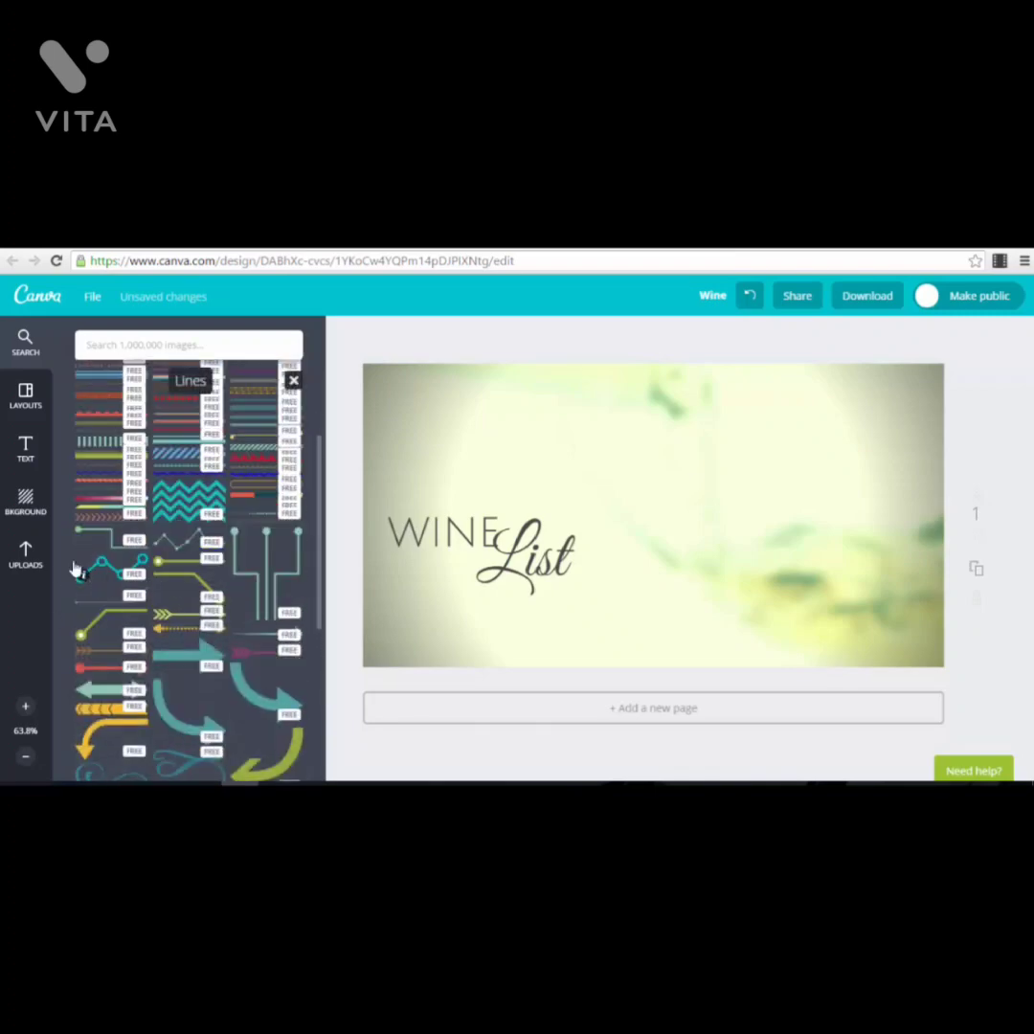
{"action": "scroll", "coordinate": [177, 574], "scroll_direction": "down", "scroll_amount": 1}
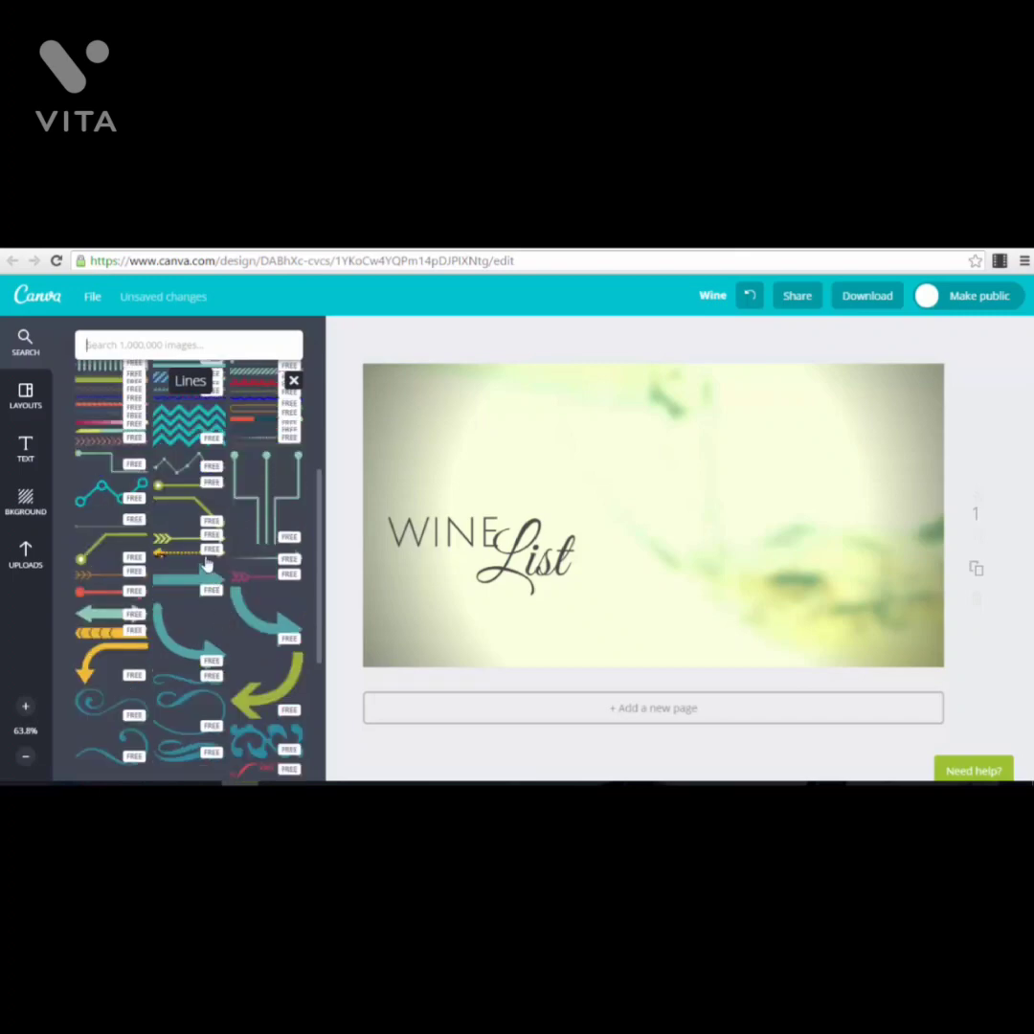
{"action": "scroll", "coordinate": [206, 574], "scroll_direction": "down", "scroll_amount": 2}
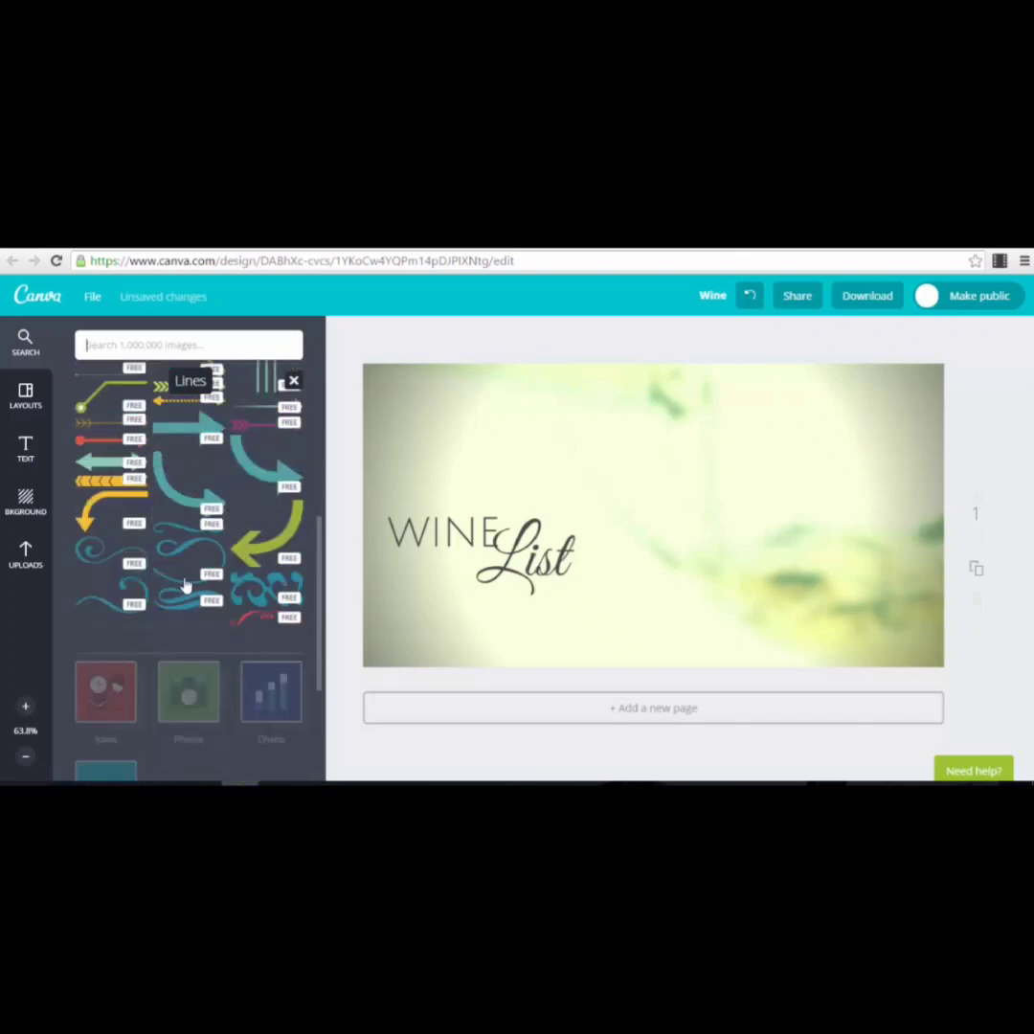
{"action": "scroll", "coordinate": [209, 594], "scroll_direction": "up", "scroll_amount": 10}
{"action": "left_click", "coordinate": [196, 550]}
Step: Scroll through the Icons collection, then move on to the Photos collection
{"action": "left_click", "coordinate": [103, 616]}
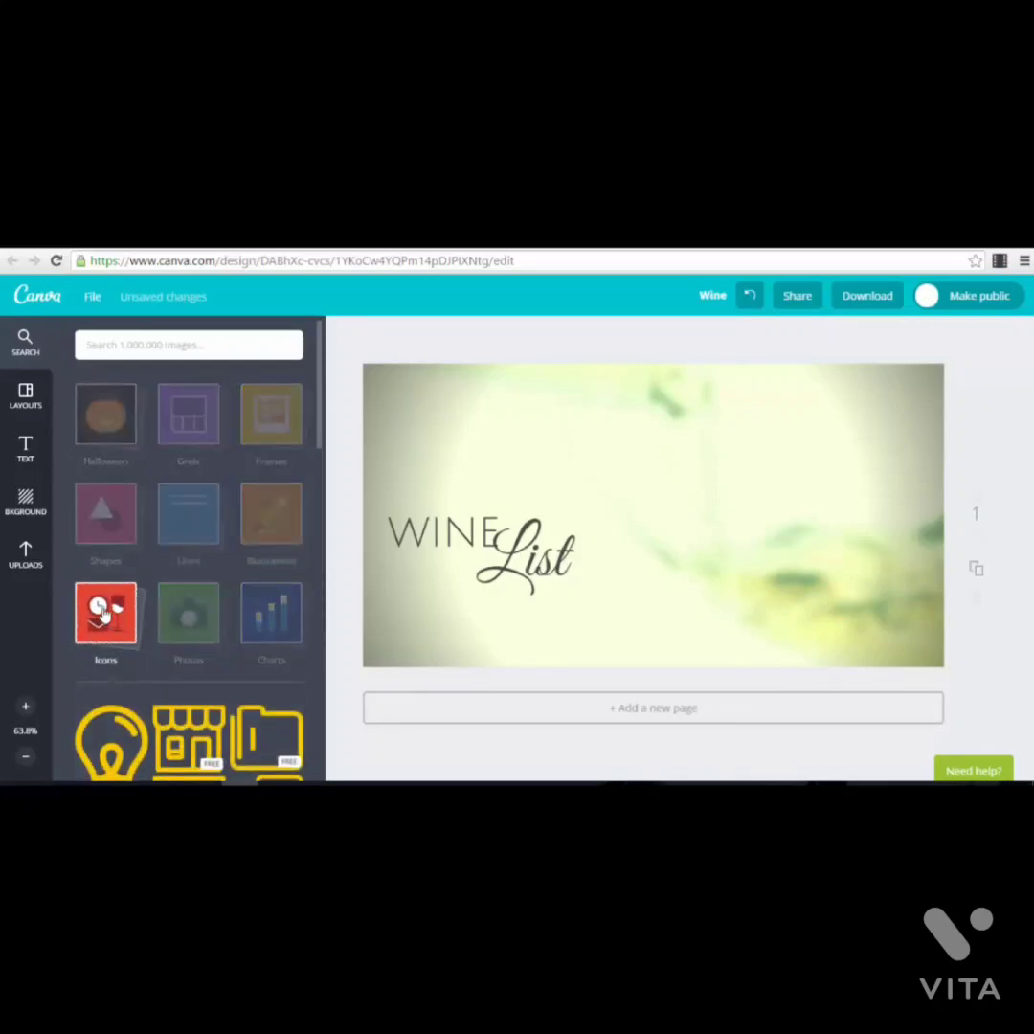
{"action": "scroll", "coordinate": [114, 622], "scroll_direction": "down", "scroll_amount": 6}
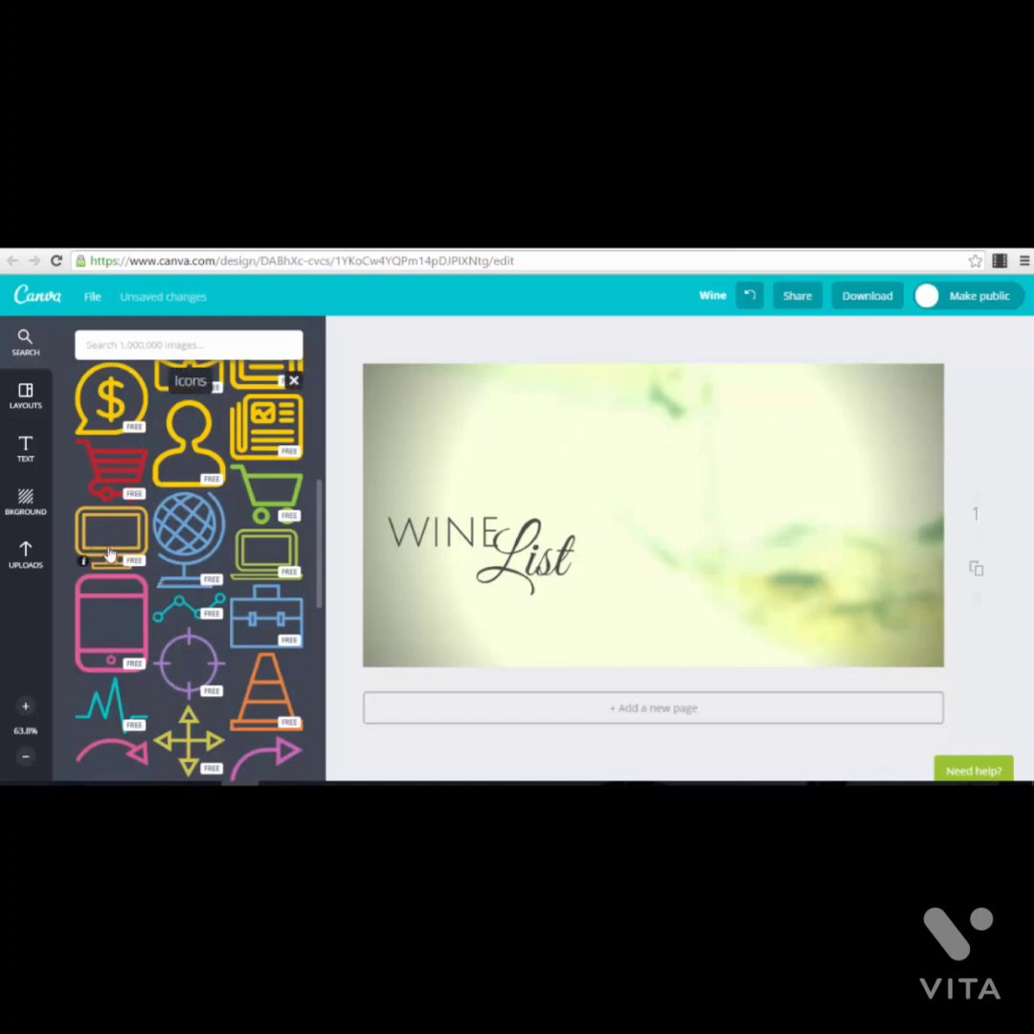
{"action": "scroll", "coordinate": [129, 553], "scroll_direction": "down", "scroll_amount": 4}
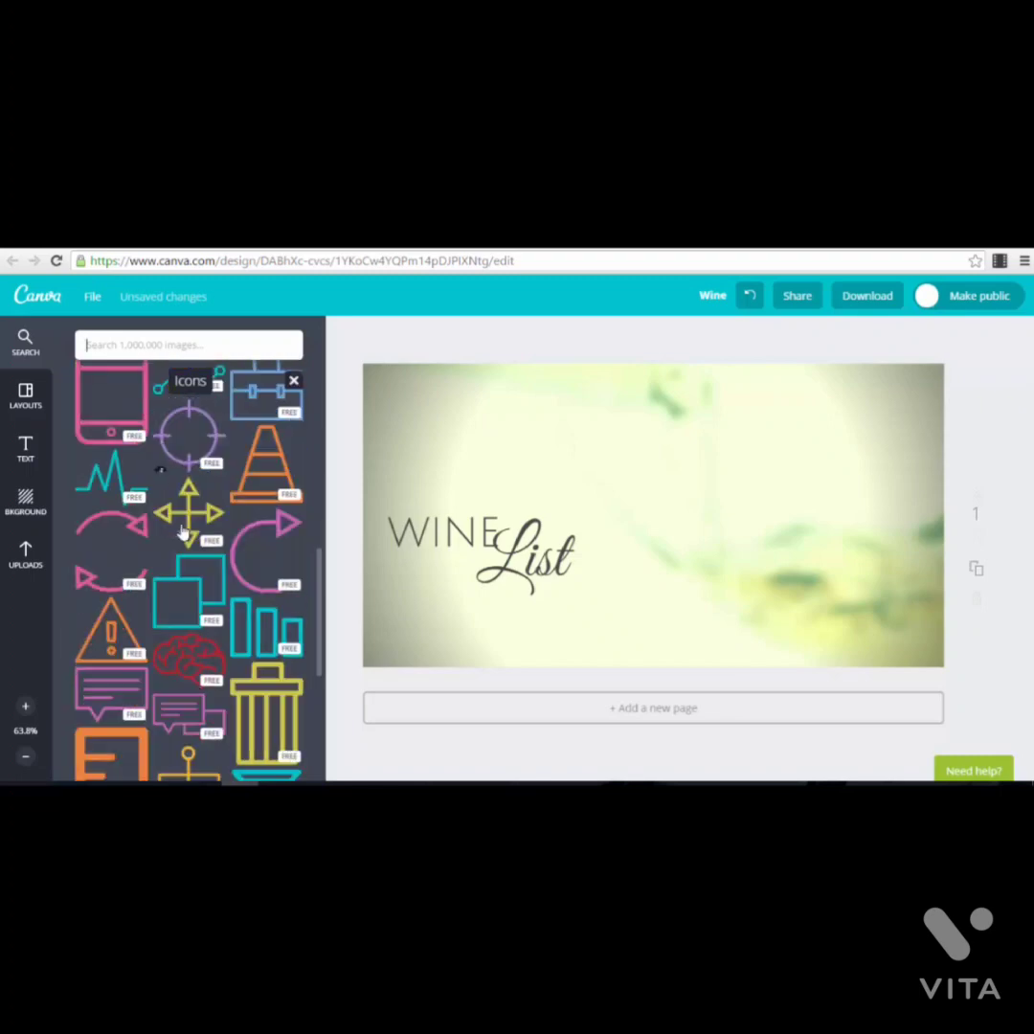
{"action": "scroll", "coordinate": [182, 535], "scroll_direction": "up", "scroll_amount": 8}
{"action": "scroll", "coordinate": [184, 535], "scroll_direction": "up", "scroll_amount": 3}
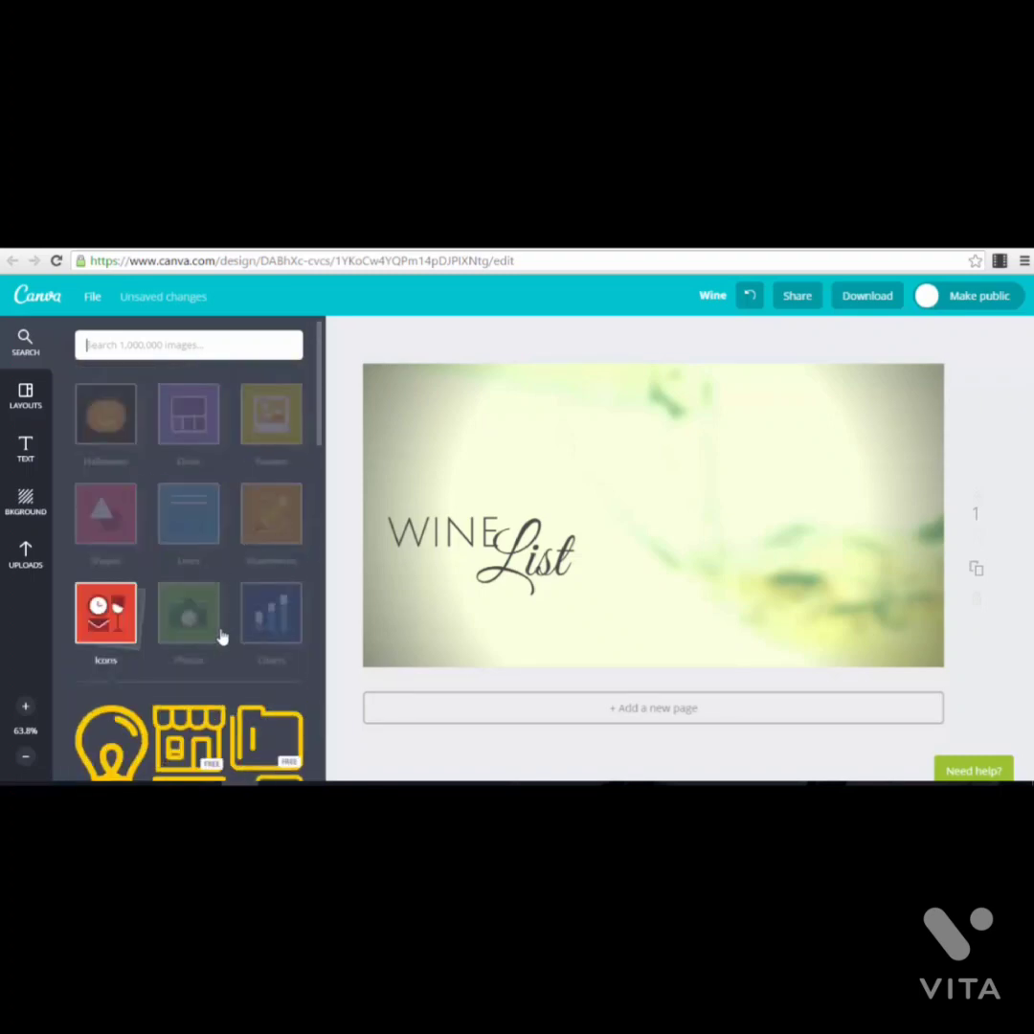
{"action": "left_click", "coordinate": [200, 618]}
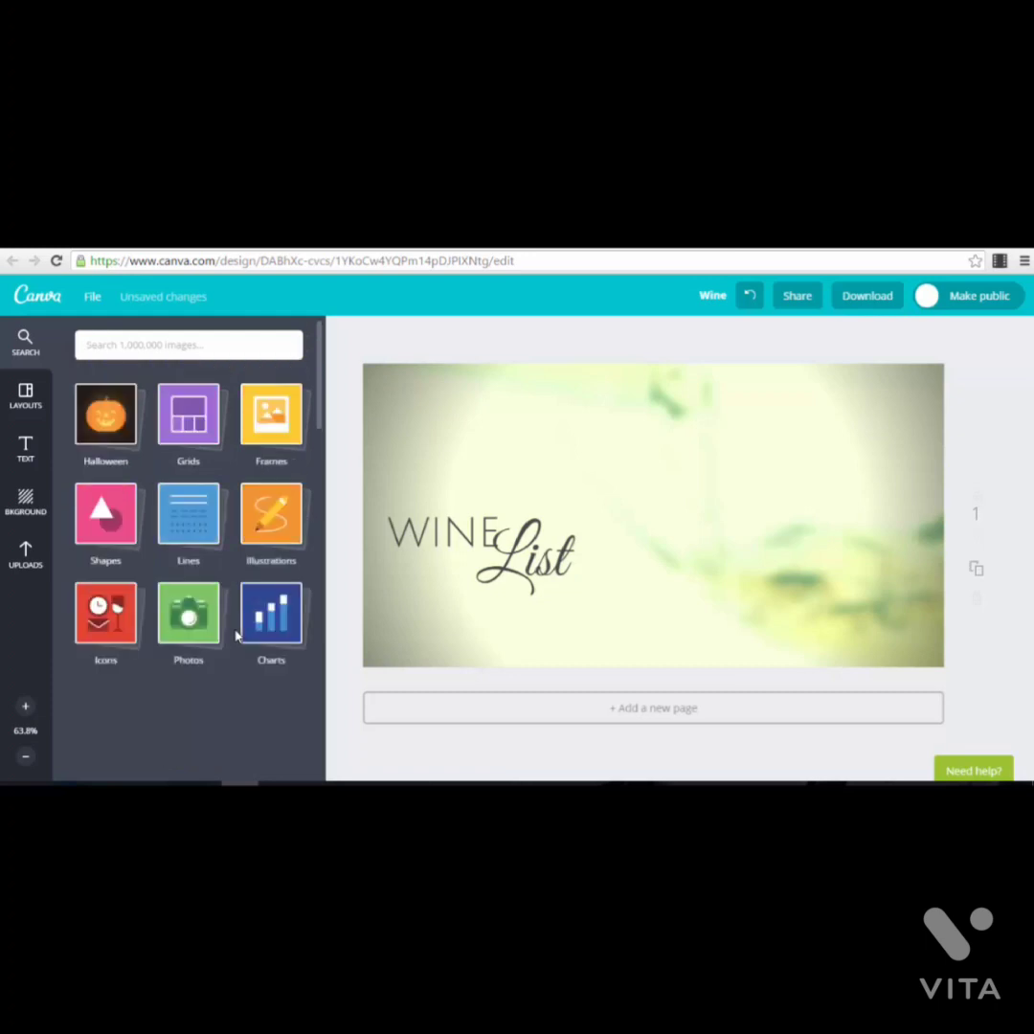
Step: Drag the orange 50% donut chart from Charts to the right of the WINE List title
{"action": "left_click", "coordinate": [272, 469]}
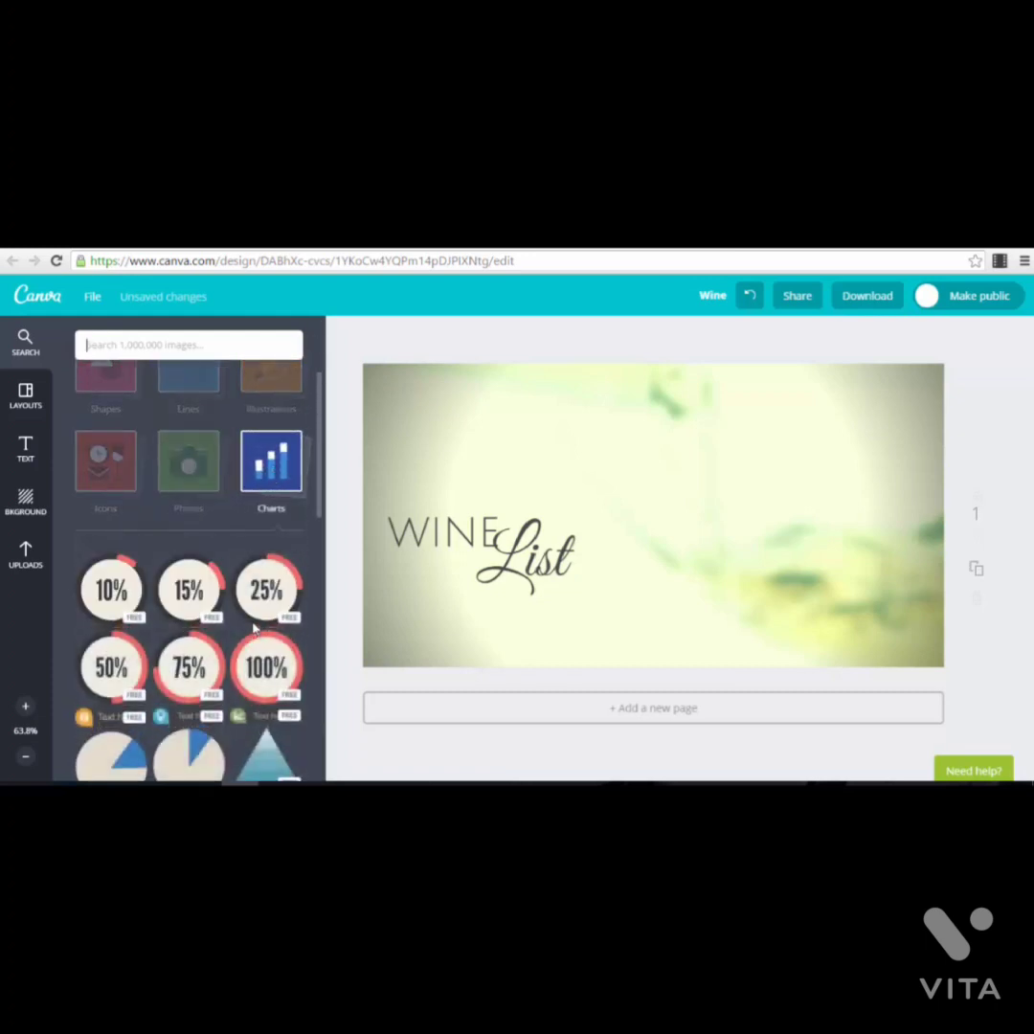
{"action": "scroll", "coordinate": [263, 613], "scroll_direction": "down", "scroll_amount": 3}
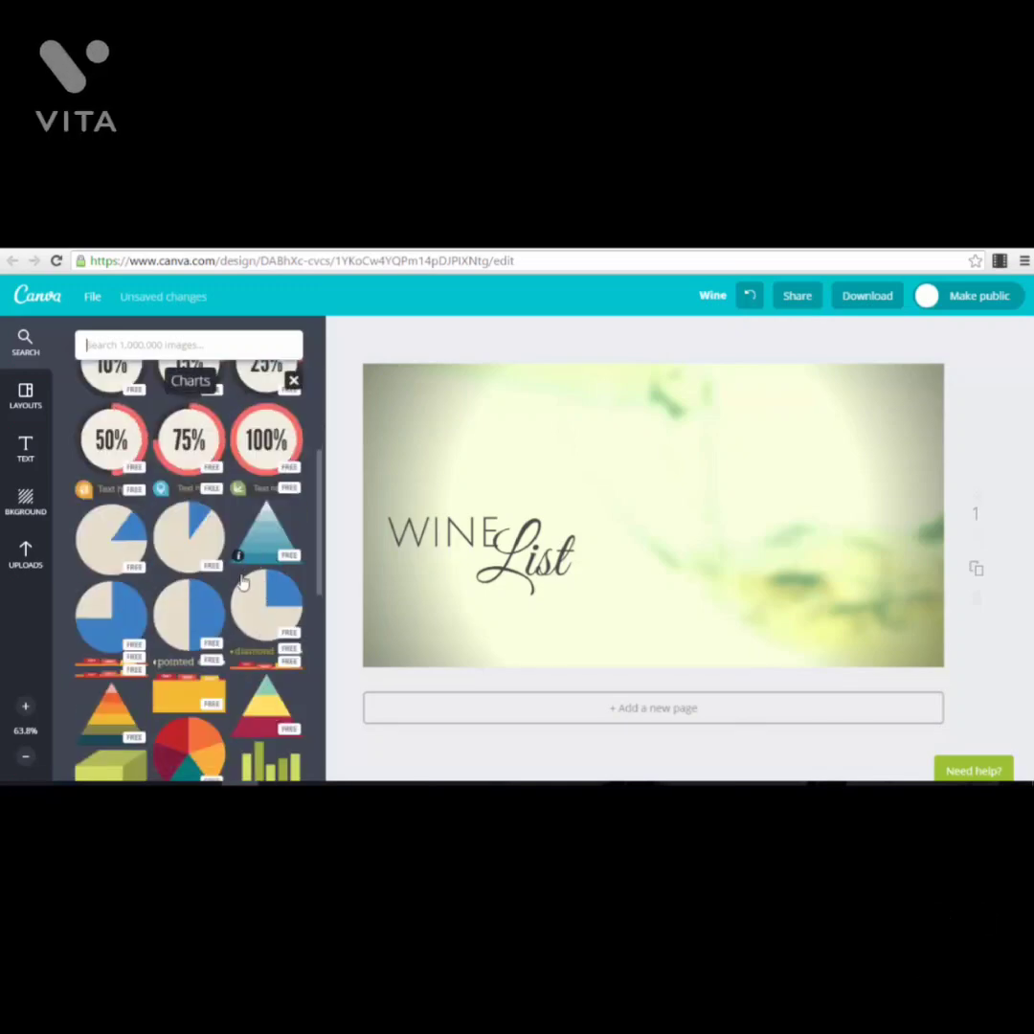
{"action": "scroll", "coordinate": [247, 573], "scroll_direction": "down", "scroll_amount": 3}
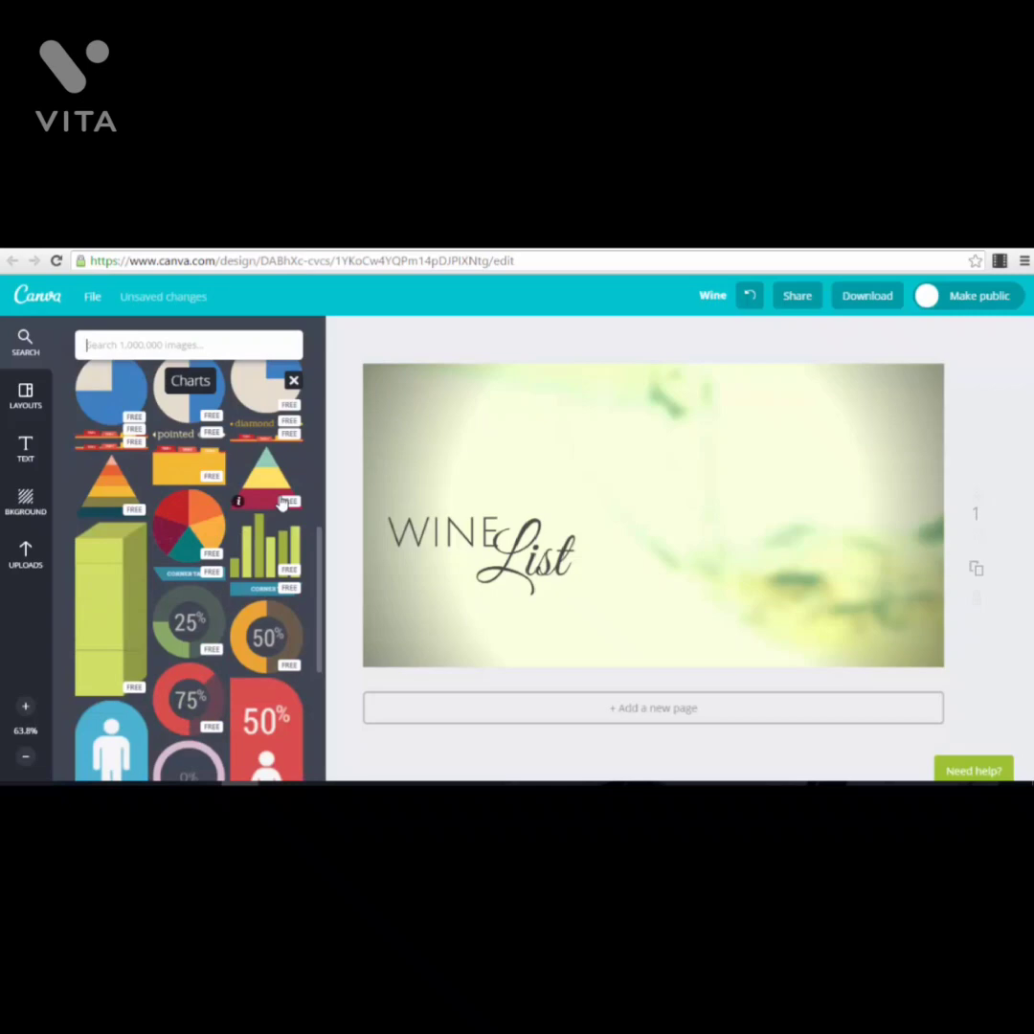
{"action": "scroll", "coordinate": [254, 531], "scroll_direction": "down", "scroll_amount": 2}
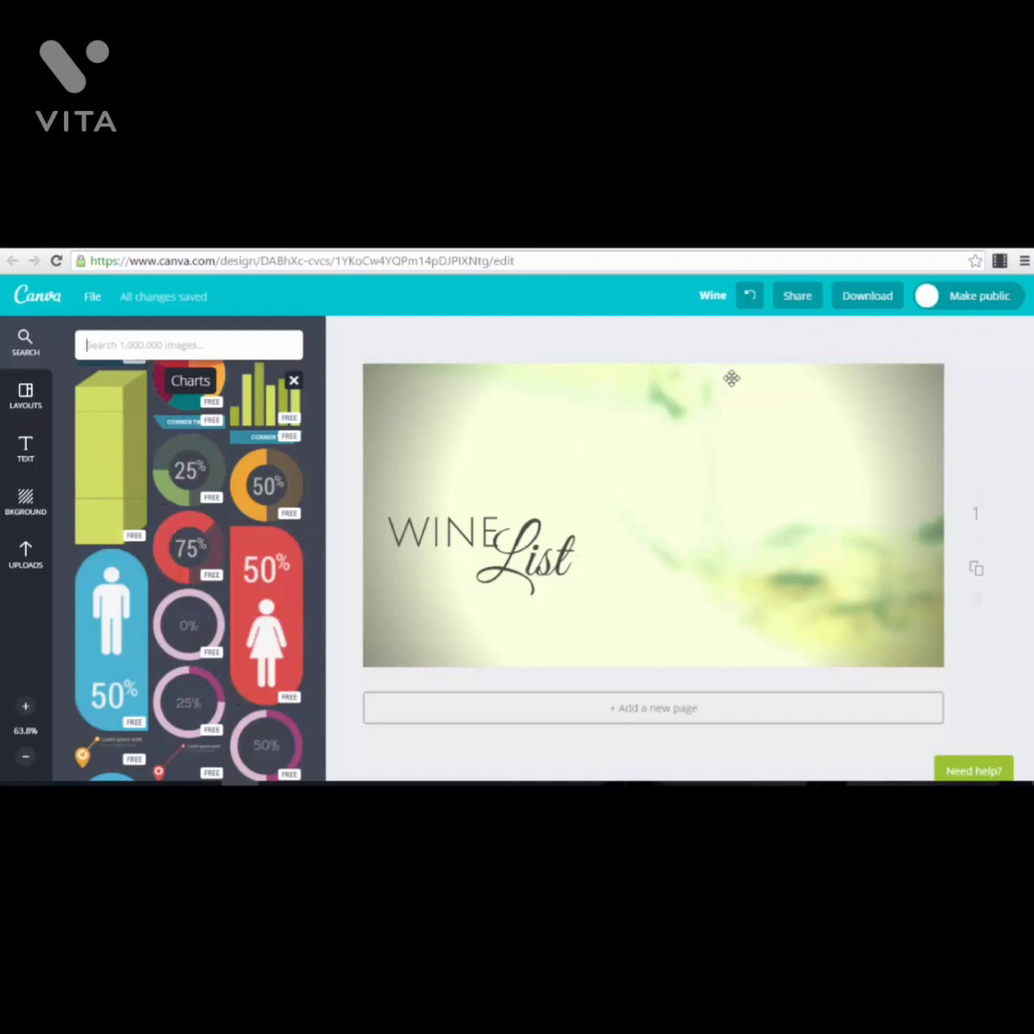
{"action": "left_click_drag", "start_coordinate": [266, 486], "coordinate": [783, 536]}
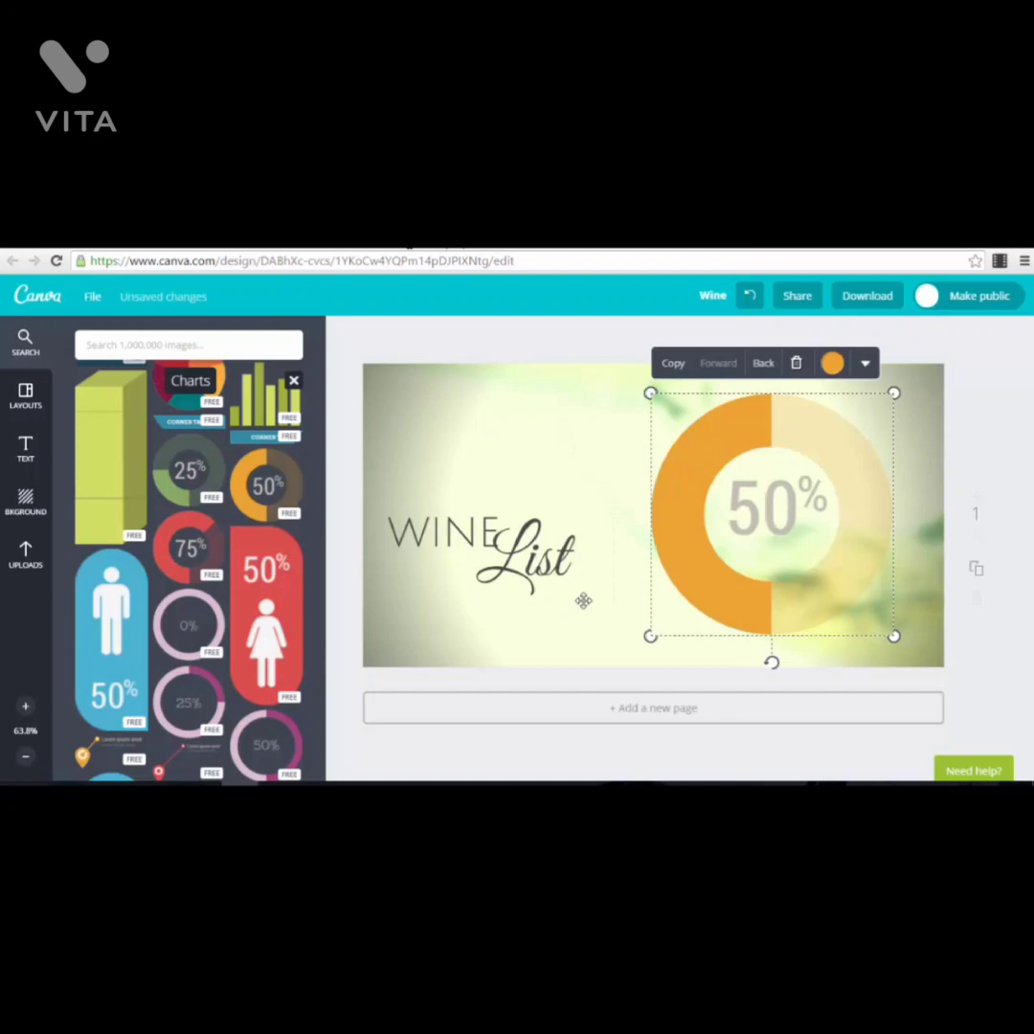
{"action": "left_click", "coordinate": [963, 464]}
Step: Leave the design title unchanged as Wine
{"action": "left_click", "coordinate": [713, 296]}
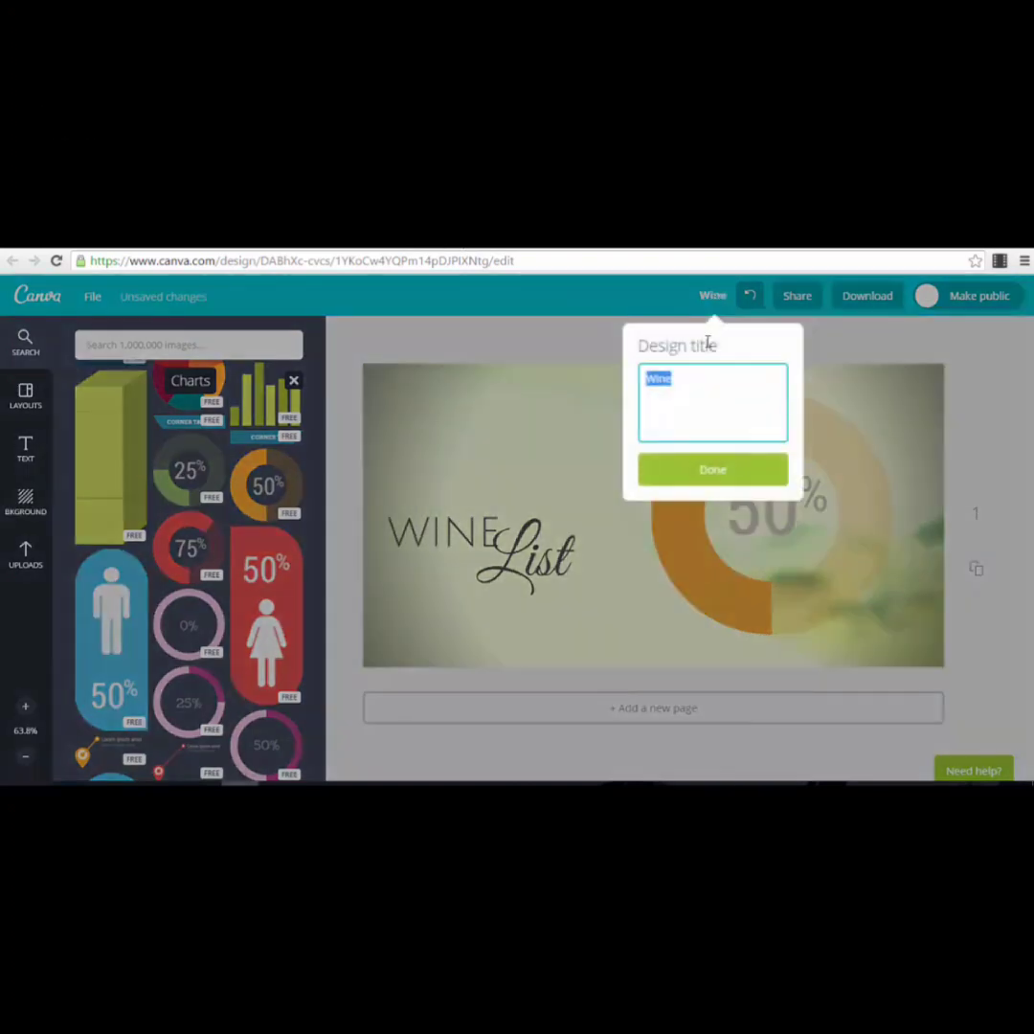
{"action": "left_click", "coordinate": [983, 380]}
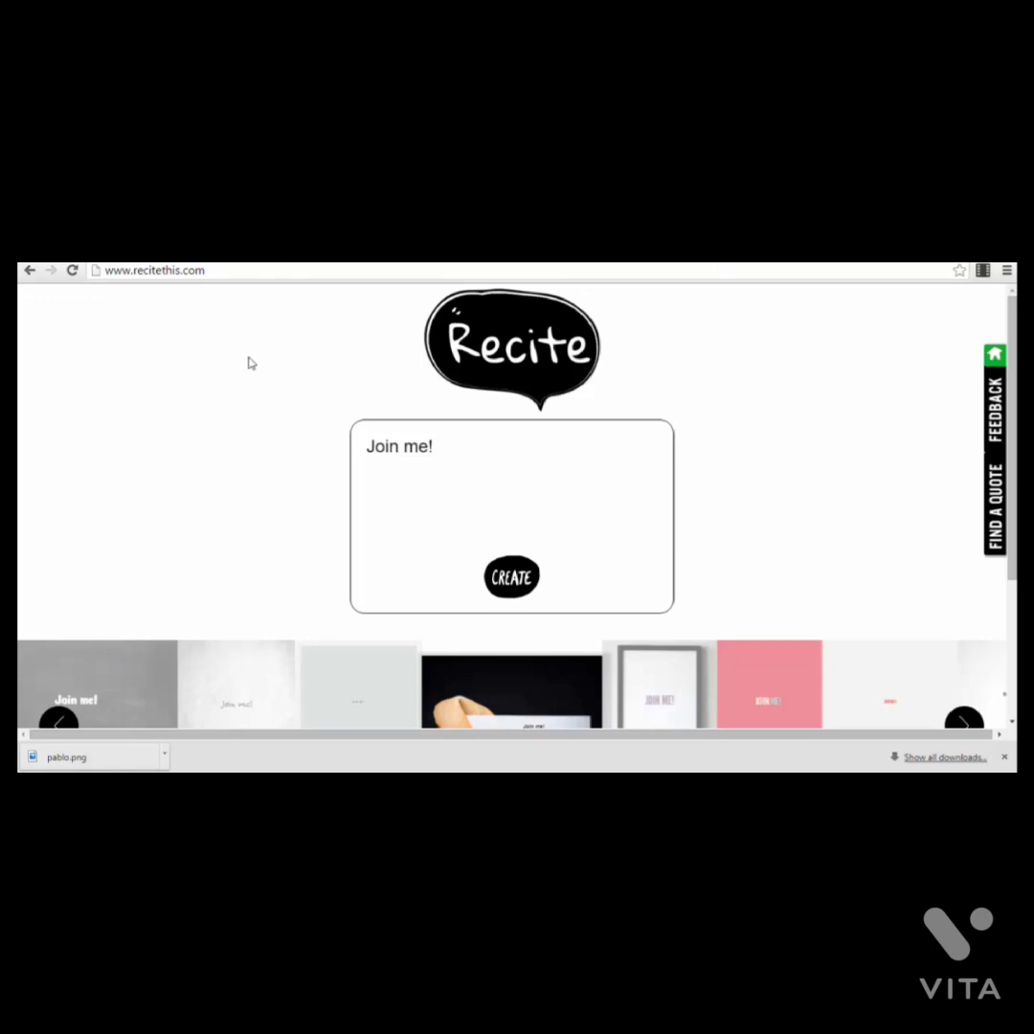
Step: Select and deselect the recitethis.com address, then scroll down to the template previews
{"action": "left_click_drag", "start_coordinate": [206, 271], "coordinate": [95, 271]}
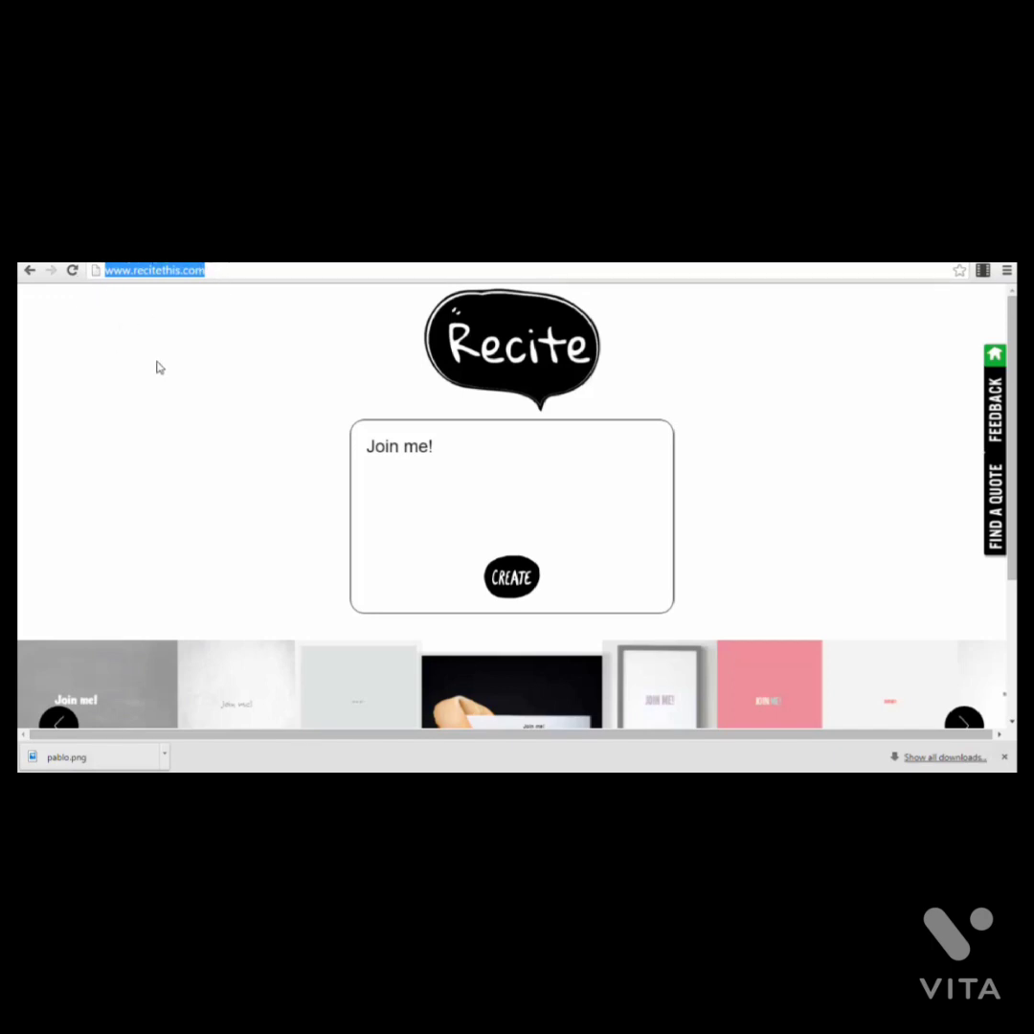
{"action": "left_click", "coordinate": [185, 412]}
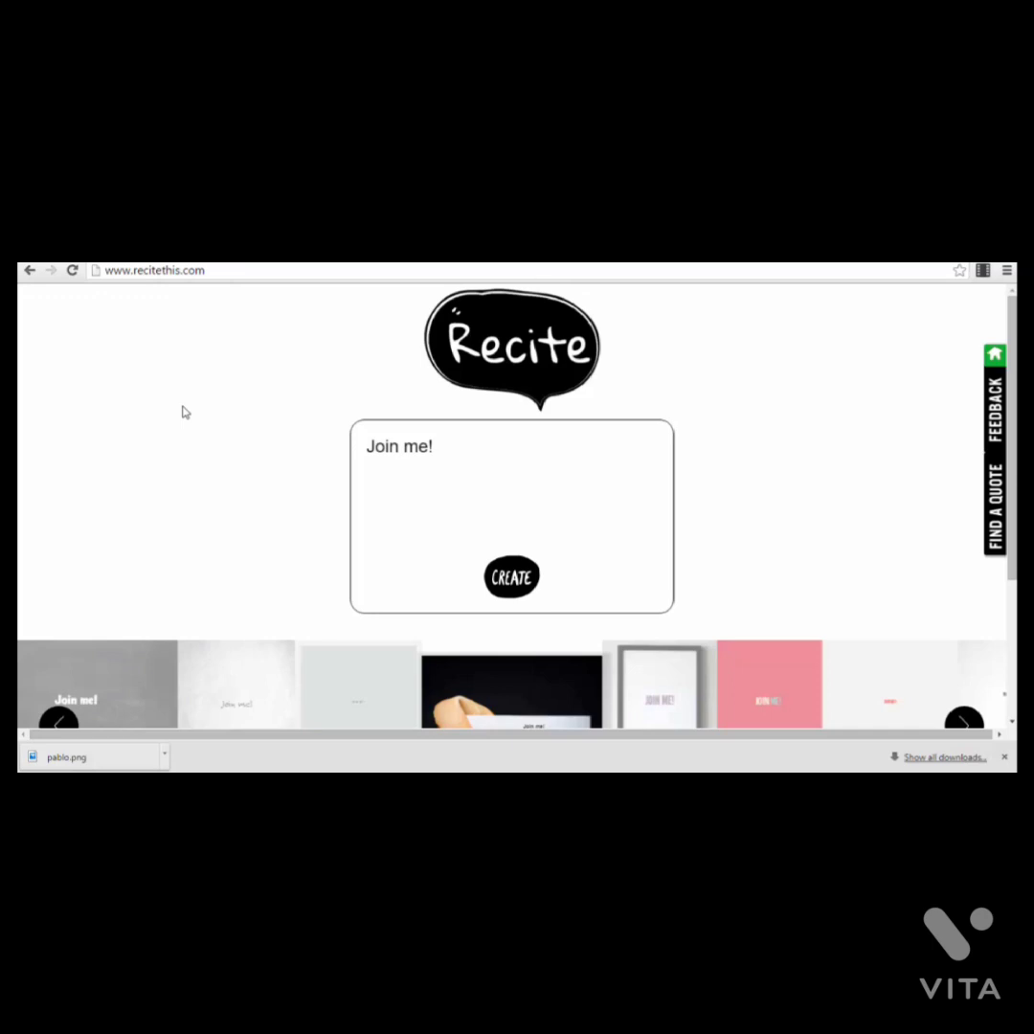
{"action": "scroll", "coordinate": [191, 420], "scroll_direction": "down", "scroll_amount": 1}
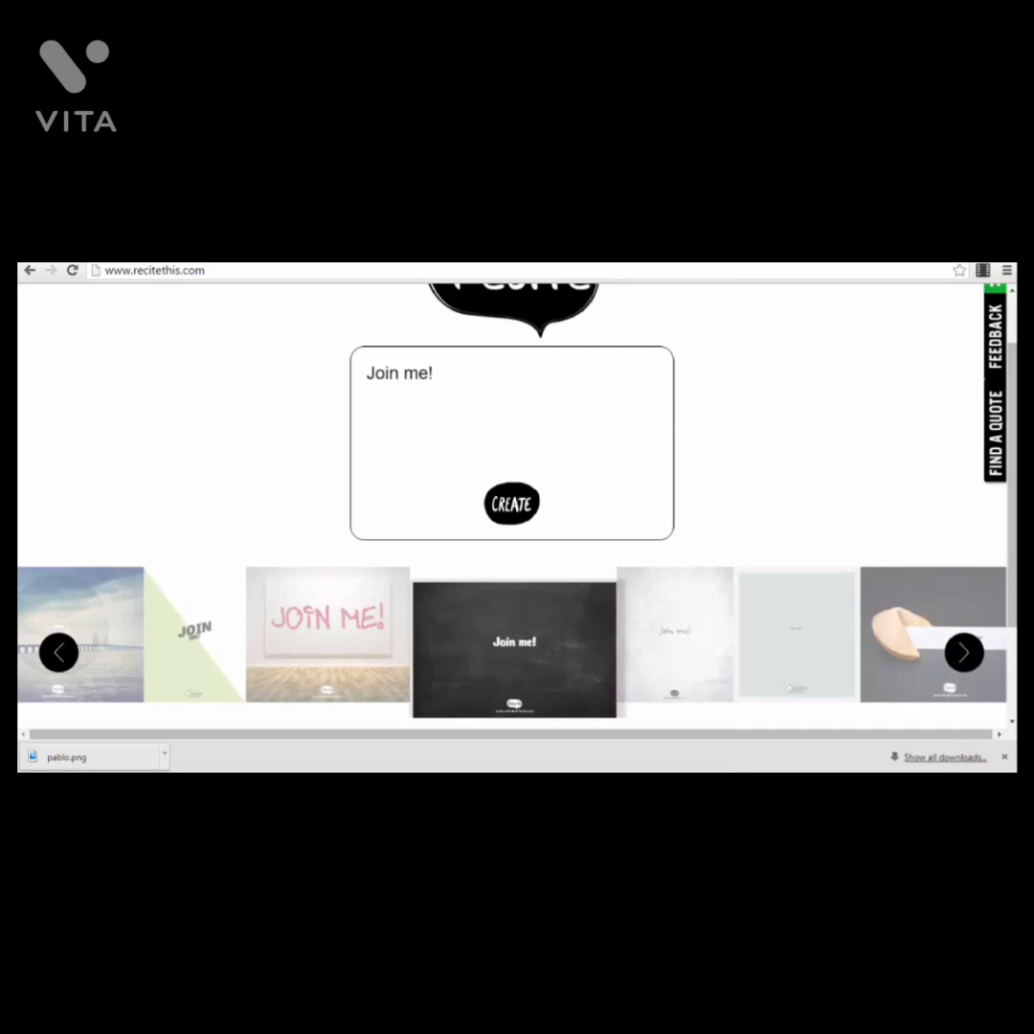
Step: Page through the background template carousel and centre the brown cardboard design
{"action": "left_click", "coordinate": [964, 651]}
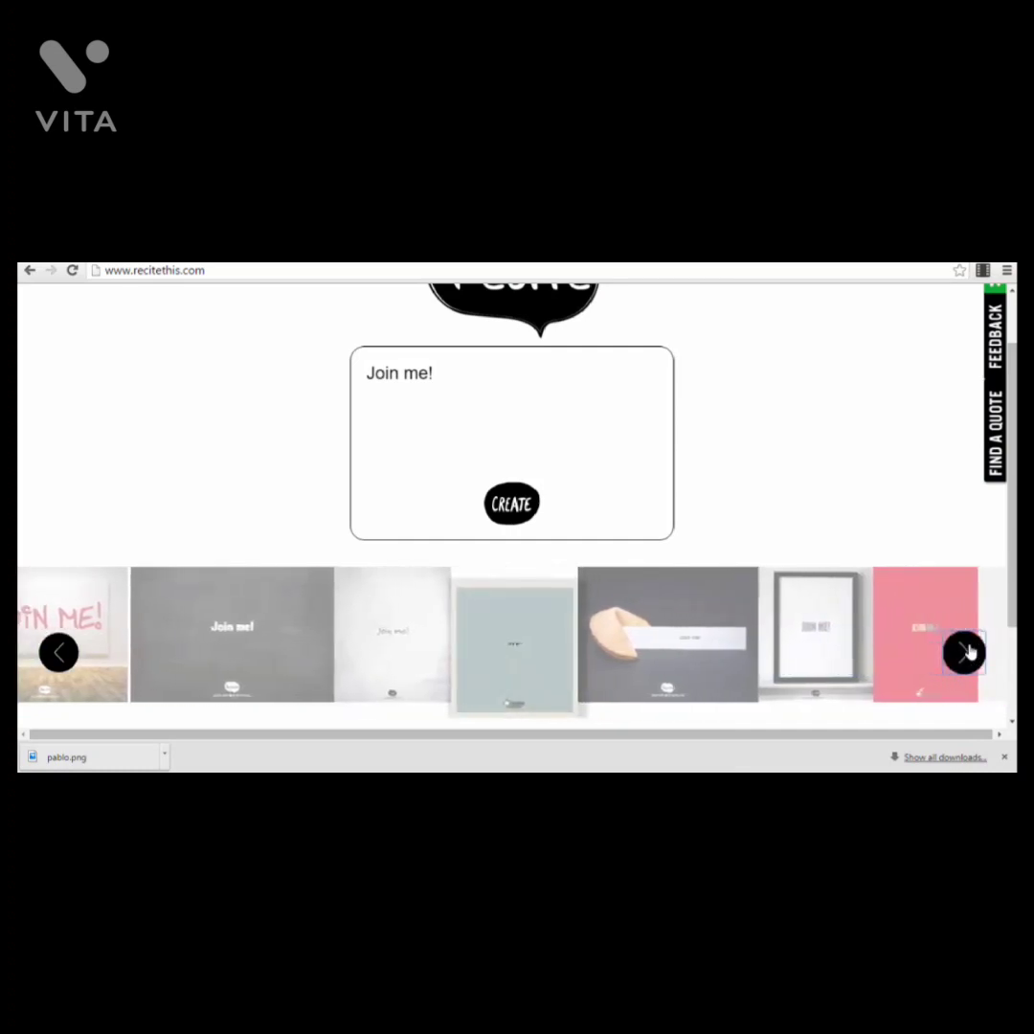
{"action": "left_click", "coordinate": [963, 652]}
{"action": "left_click", "coordinate": [964, 651]}
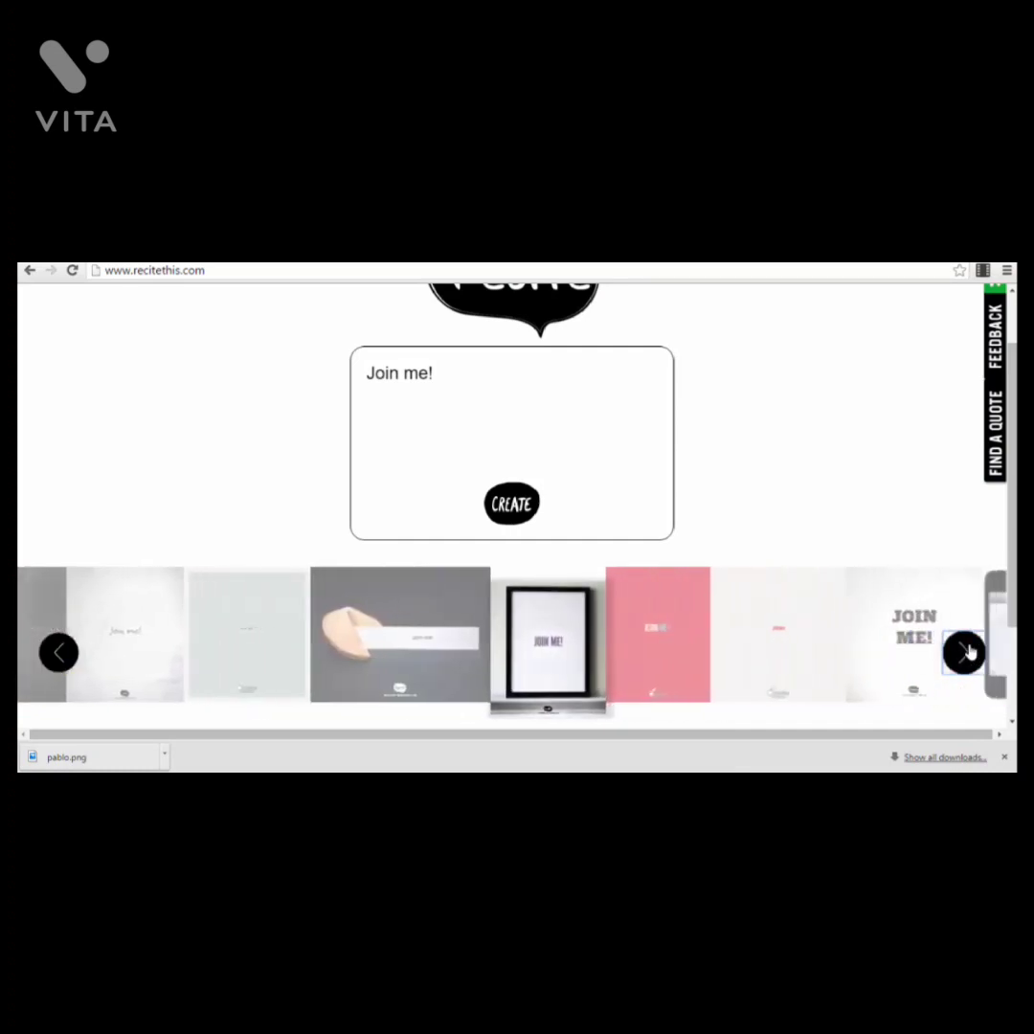
{"action": "left_click", "coordinate": [965, 652]}
{"action": "left_click", "coordinate": [965, 652]}
{"action": "left_click", "coordinate": [965, 652]}
{"action": "left_click", "coordinate": [964, 652]}
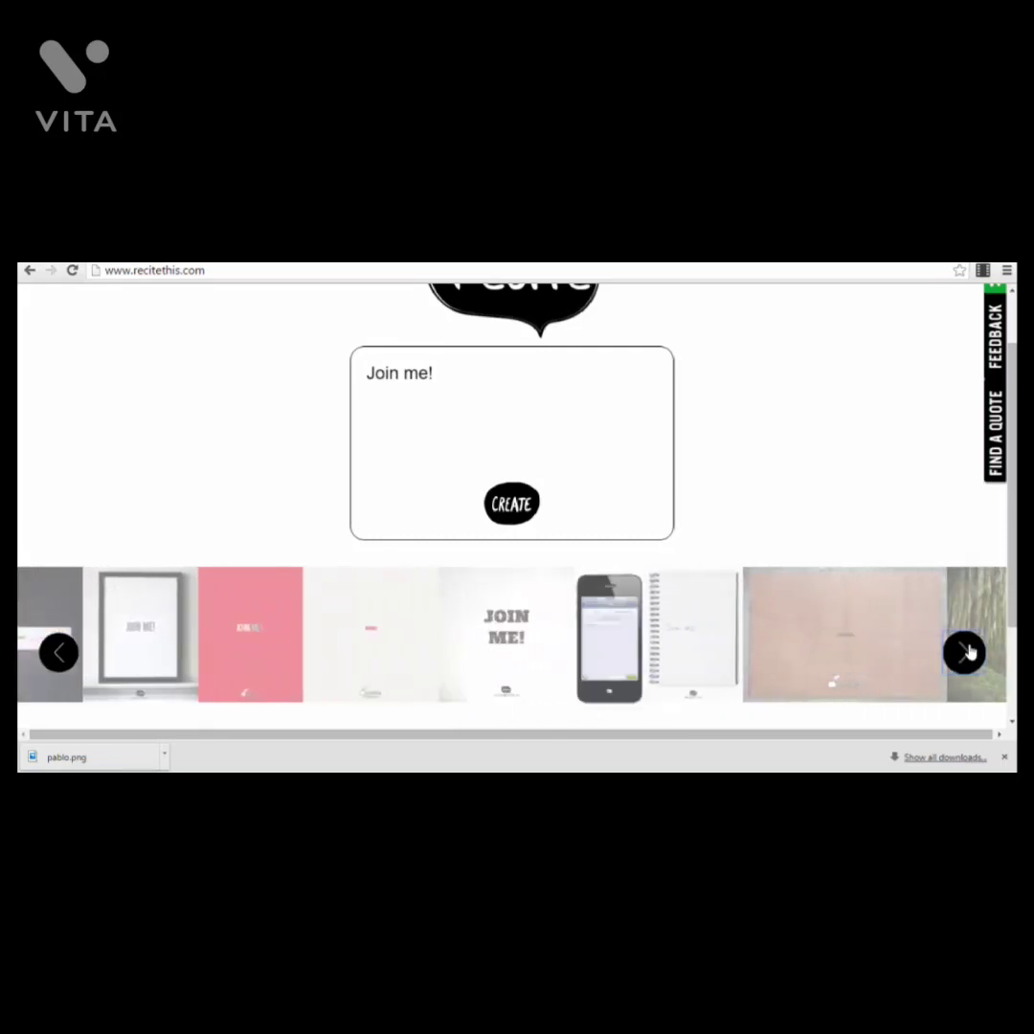
{"action": "left_click", "coordinate": [964, 652]}
{"action": "left_click", "coordinate": [964, 651]}
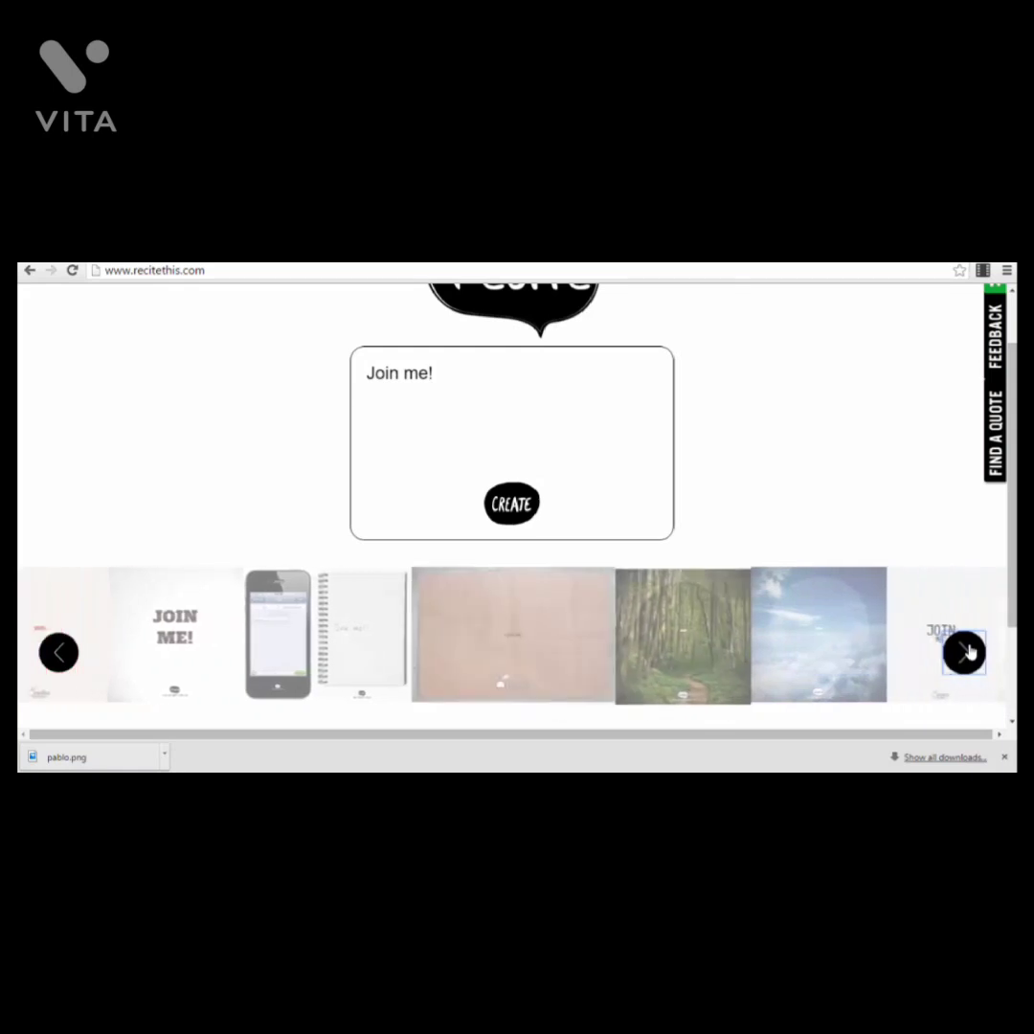
{"action": "left_click", "coordinate": [965, 652]}
{"action": "left_click", "coordinate": [61, 651]}
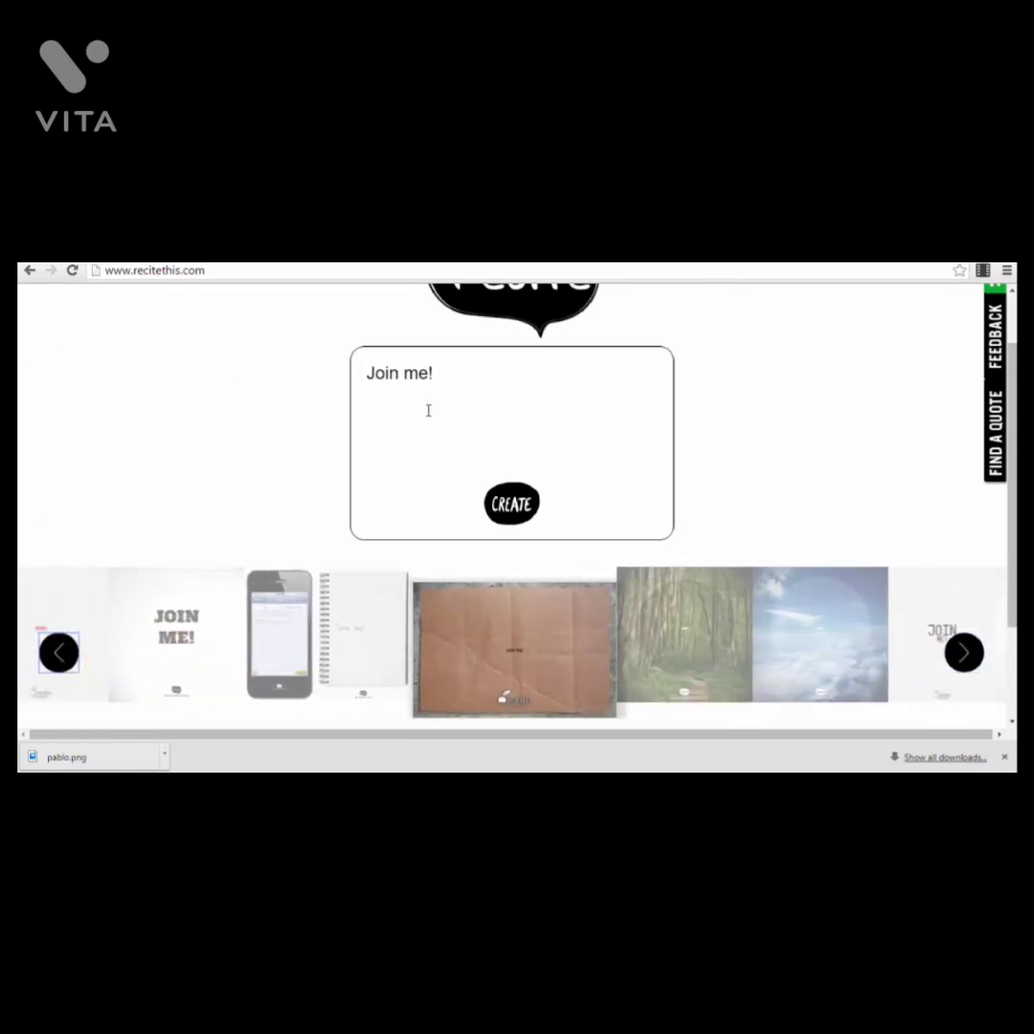
Step: Replace 'Join me!' with 'Monday is beautiful!' and create the cardboard quote image
{"action": "left_click_drag", "start_coordinate": [436, 376], "coordinate": [321, 374]}
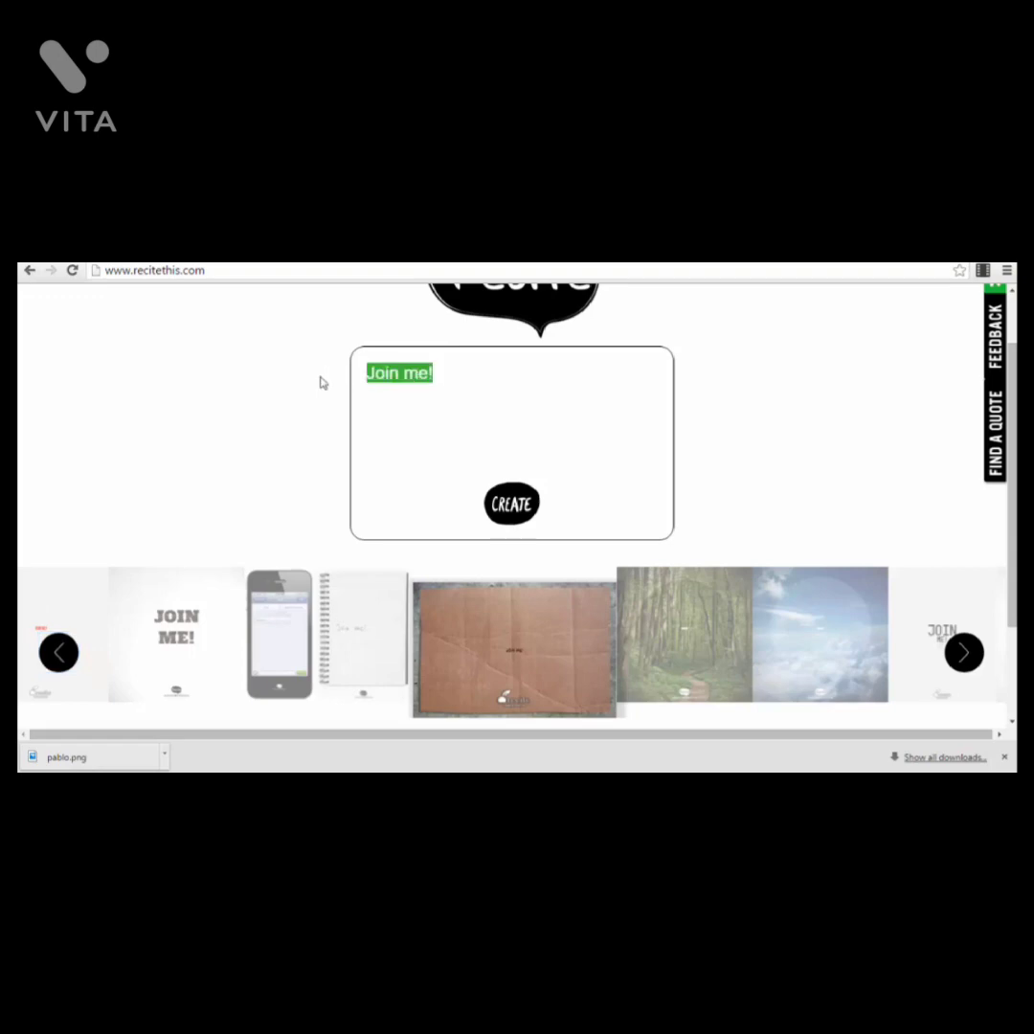
{"action": "key", "text": "Right"}
{"action": "key", "text": "BackSpace"}
{"action": "key", "text": "BackSpace"}
{"action": "key", "text": "BackSpace"}
{"action": "key", "text": "BackSpace"}
{"action": "key", "text": "BackSpace"}
{"action": "key", "text": "BackSpace"}
{"action": "key", "text": "BackSpace"}
{"action": "key", "text": "BackSpace"}
{"action": "type", "text": "Monday is beaut"}
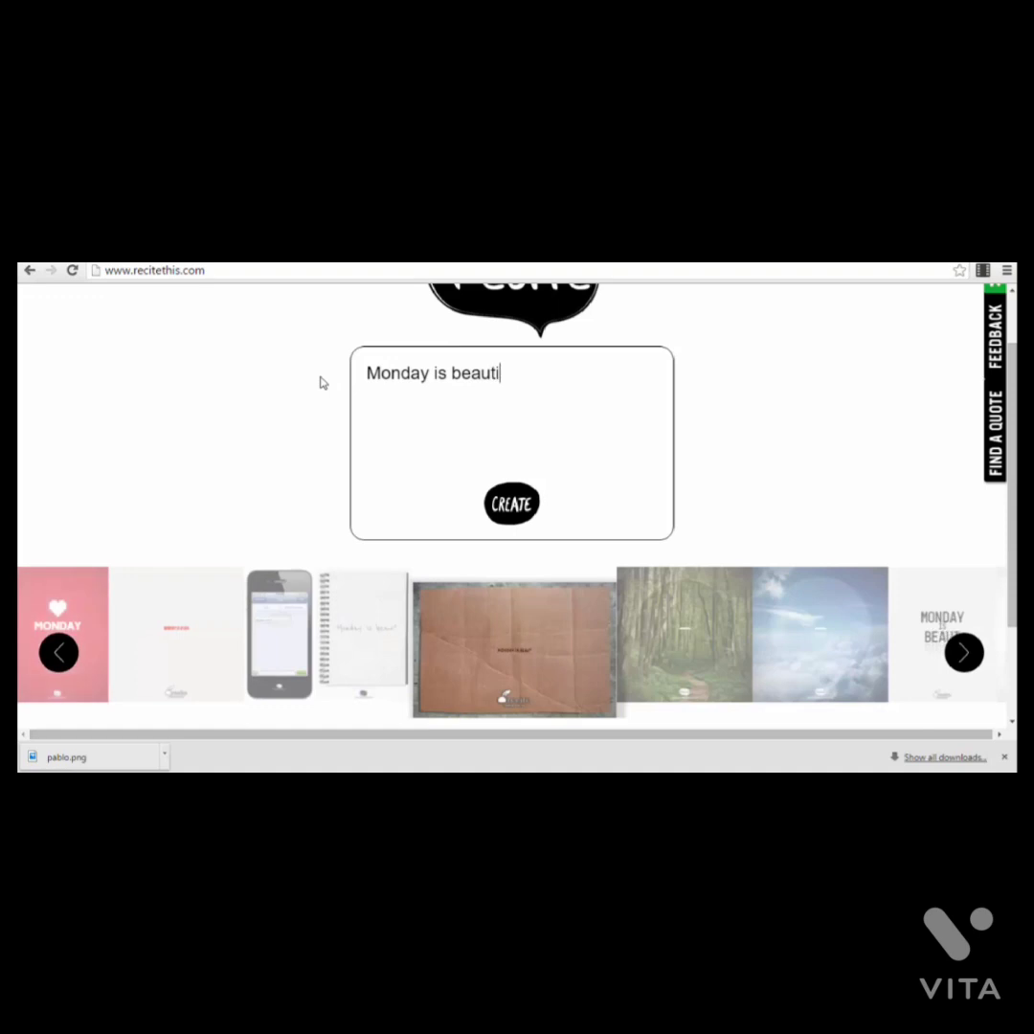
{"action": "type", "text": "iful!"}
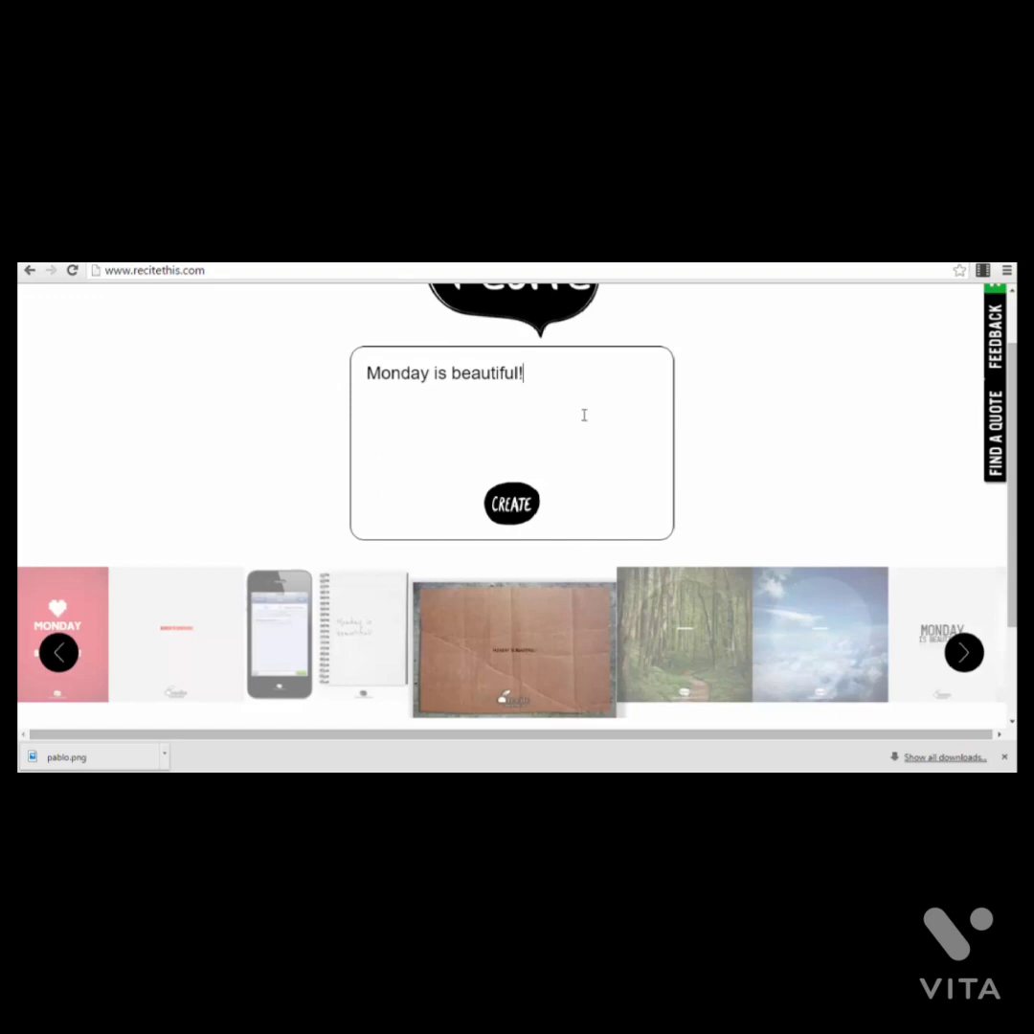
{"action": "left_click", "coordinate": [524, 507]}
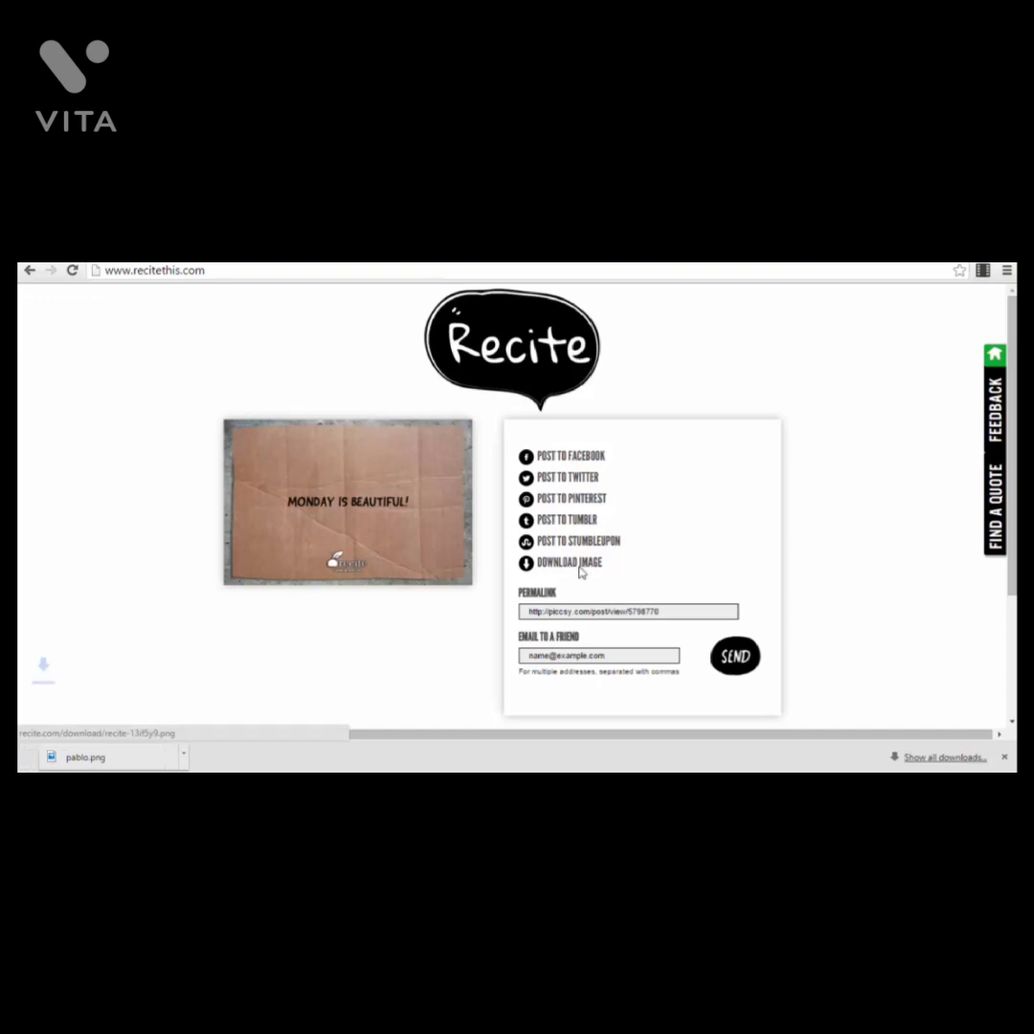
Step: Download recite-13if5y9.png, check it in Photos, then select its permalink
{"action": "left_click", "coordinate": [581, 572]}
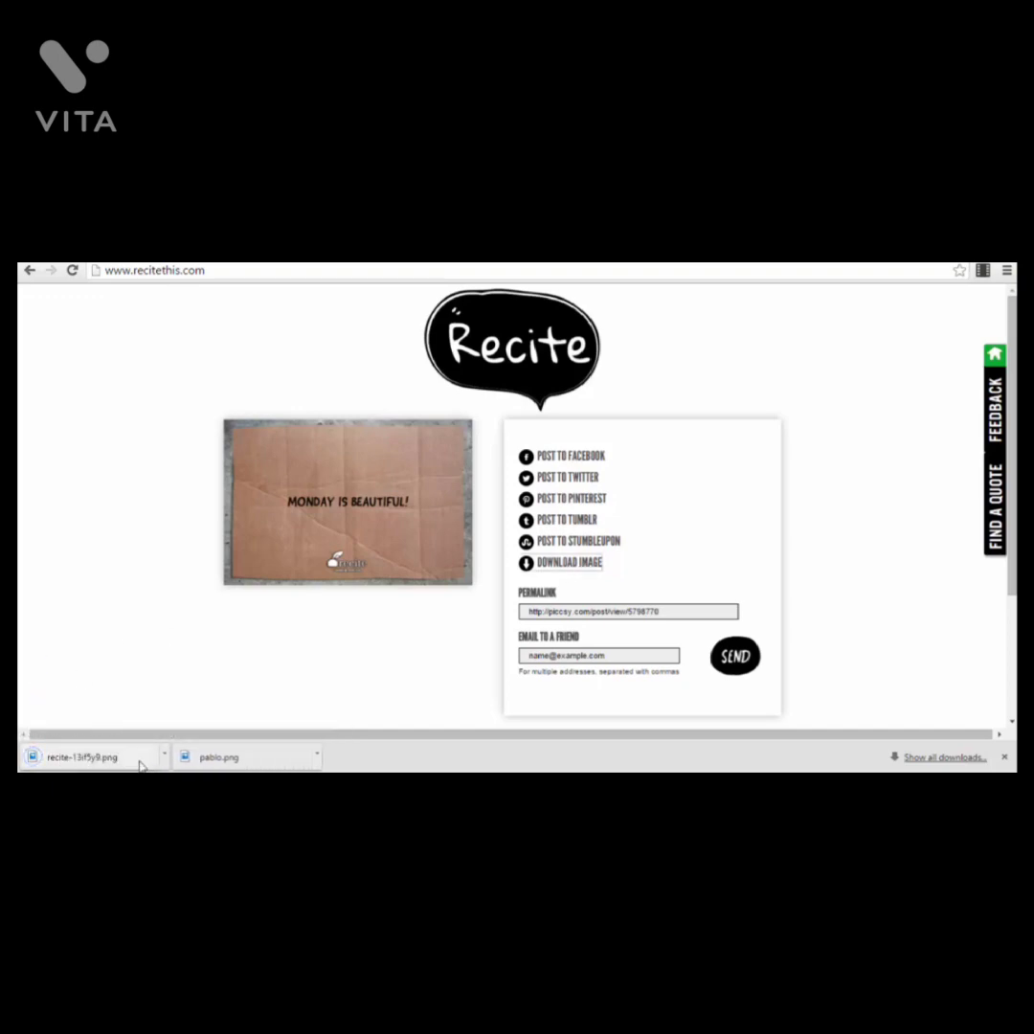
{"action": "left_click", "coordinate": [141, 766]}
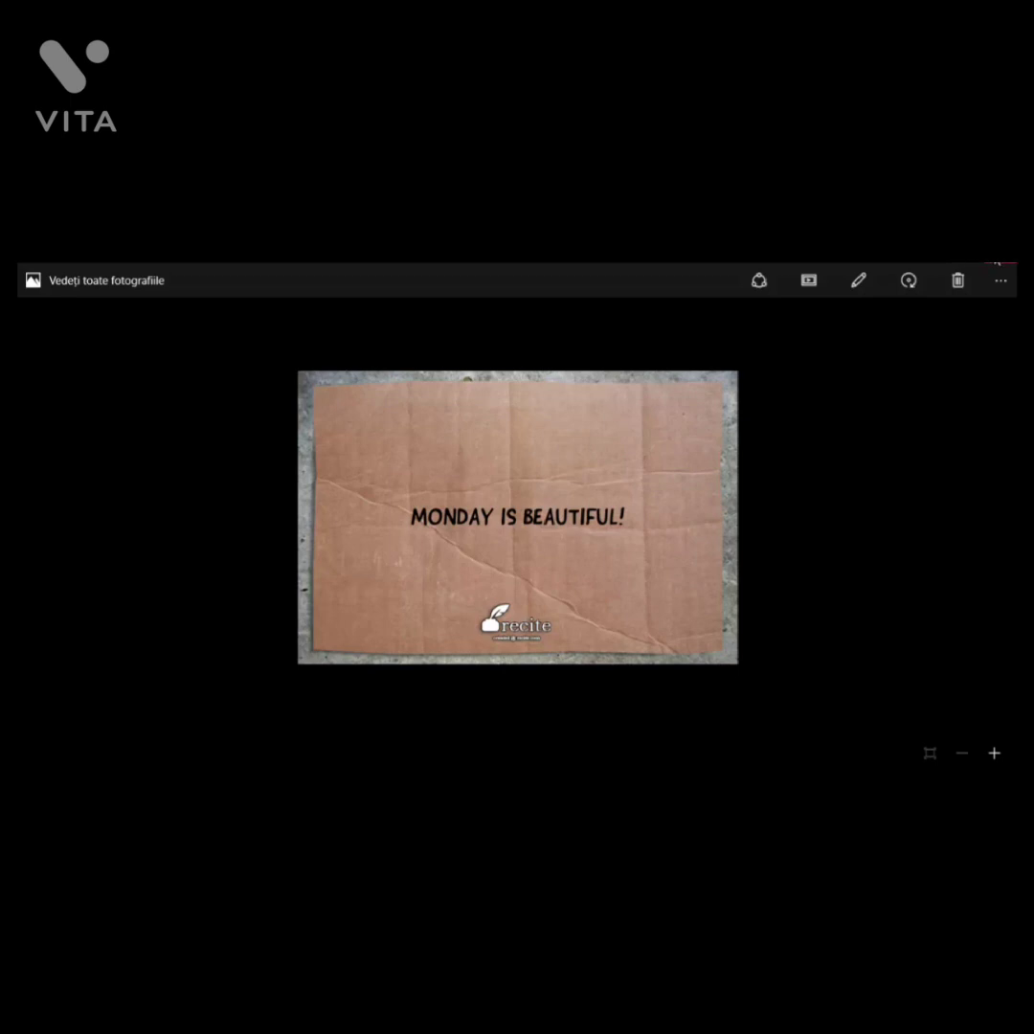
{"action": "left_click", "coordinate": [996, 261]}
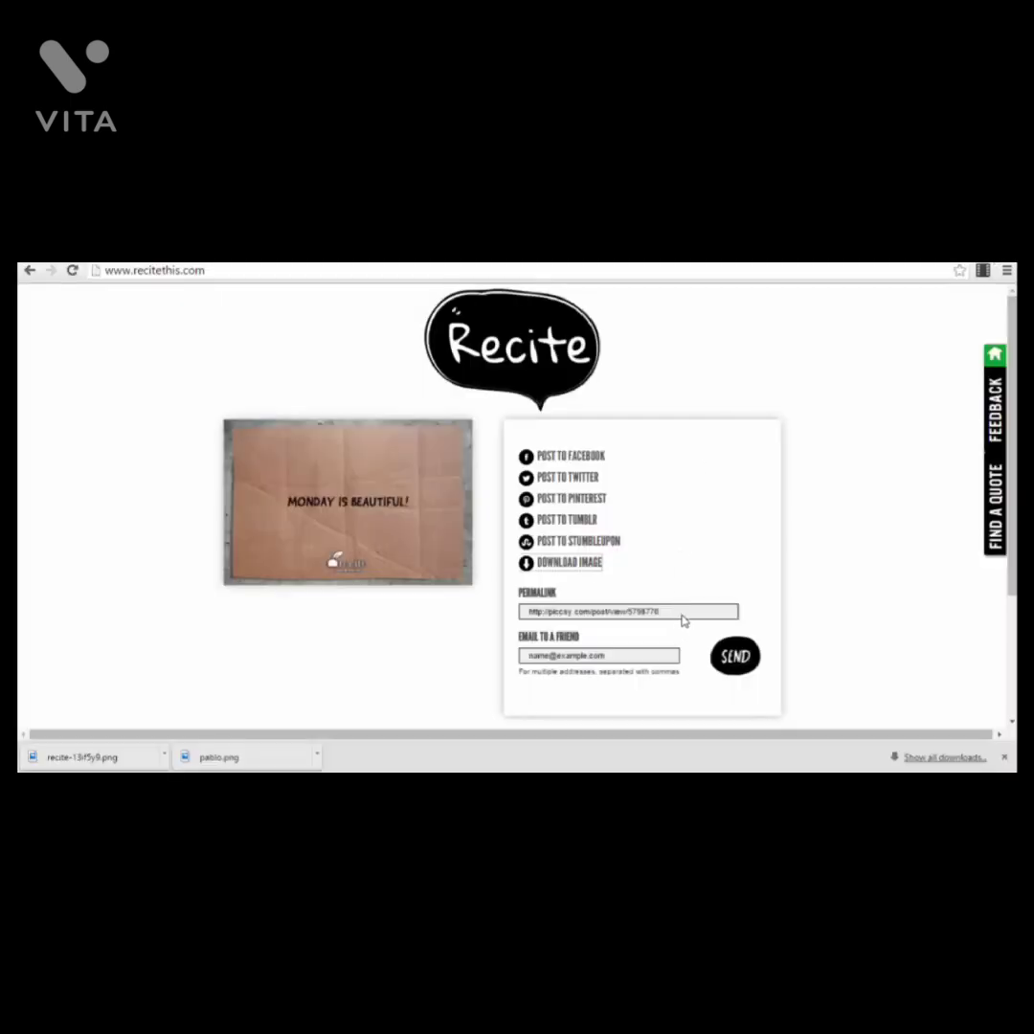
{"action": "left_click", "coordinate": [619, 611]}
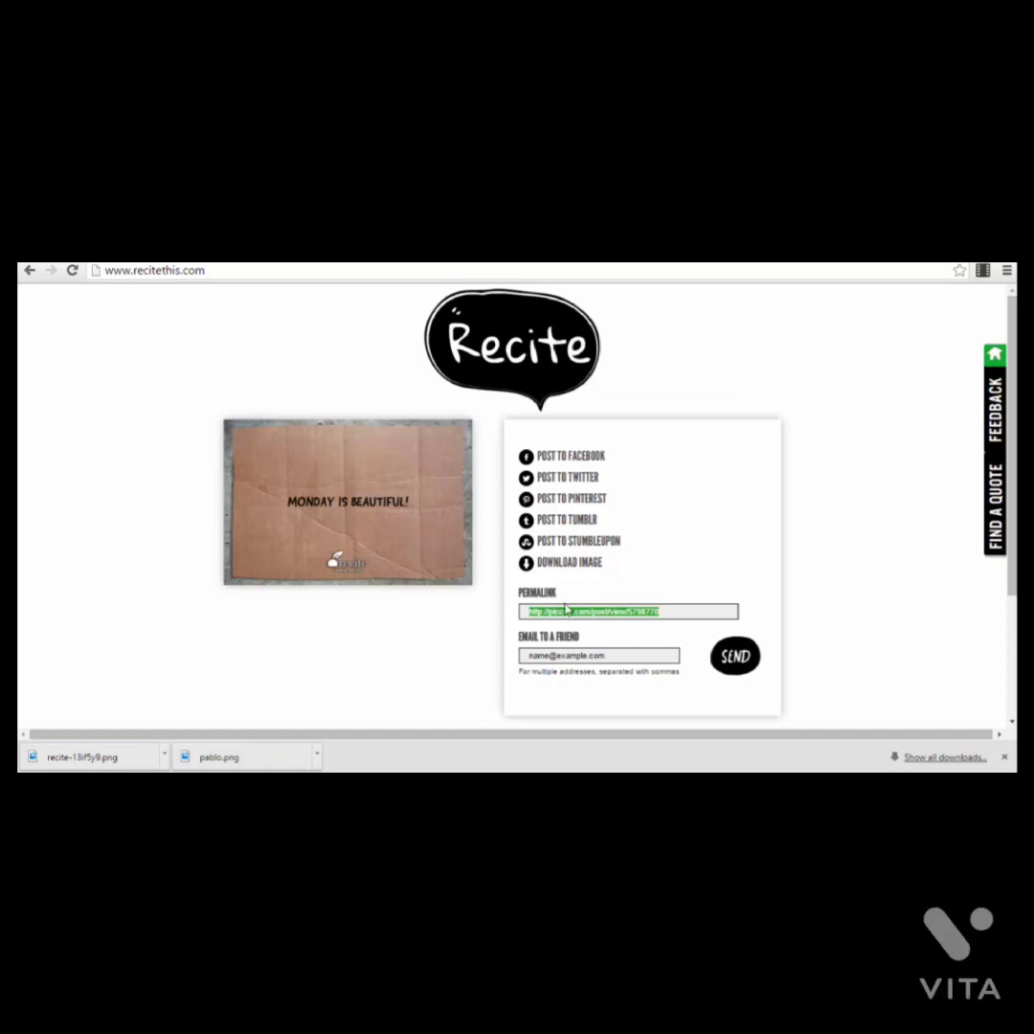
Step: Pick the first BEAUTY quote, 'A beauty is a woman you notice; a charmer is one who notices you.'
{"action": "left_click", "coordinate": [997, 529]}
{"action": "scroll", "coordinate": [713, 464], "scroll_direction": "down", "scroll_amount": 3}
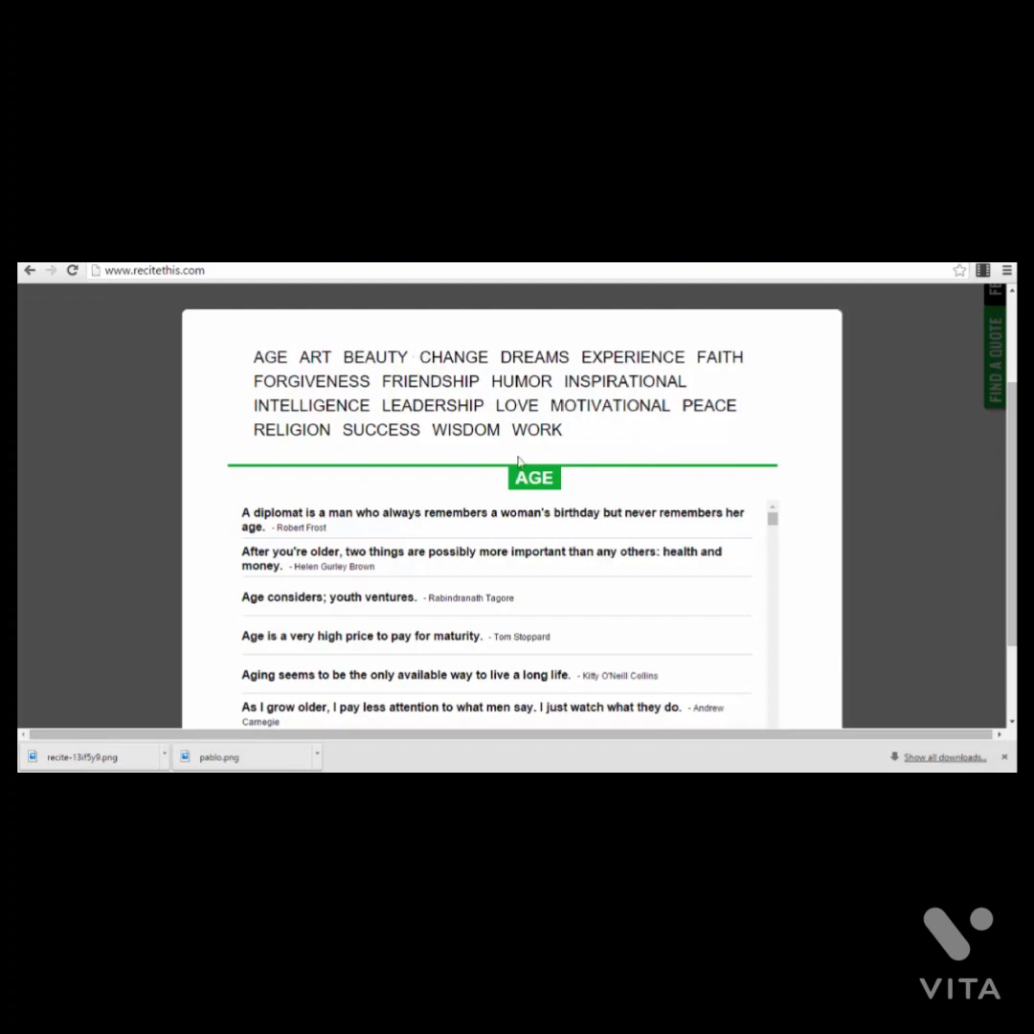
{"action": "left_click", "coordinate": [383, 358]}
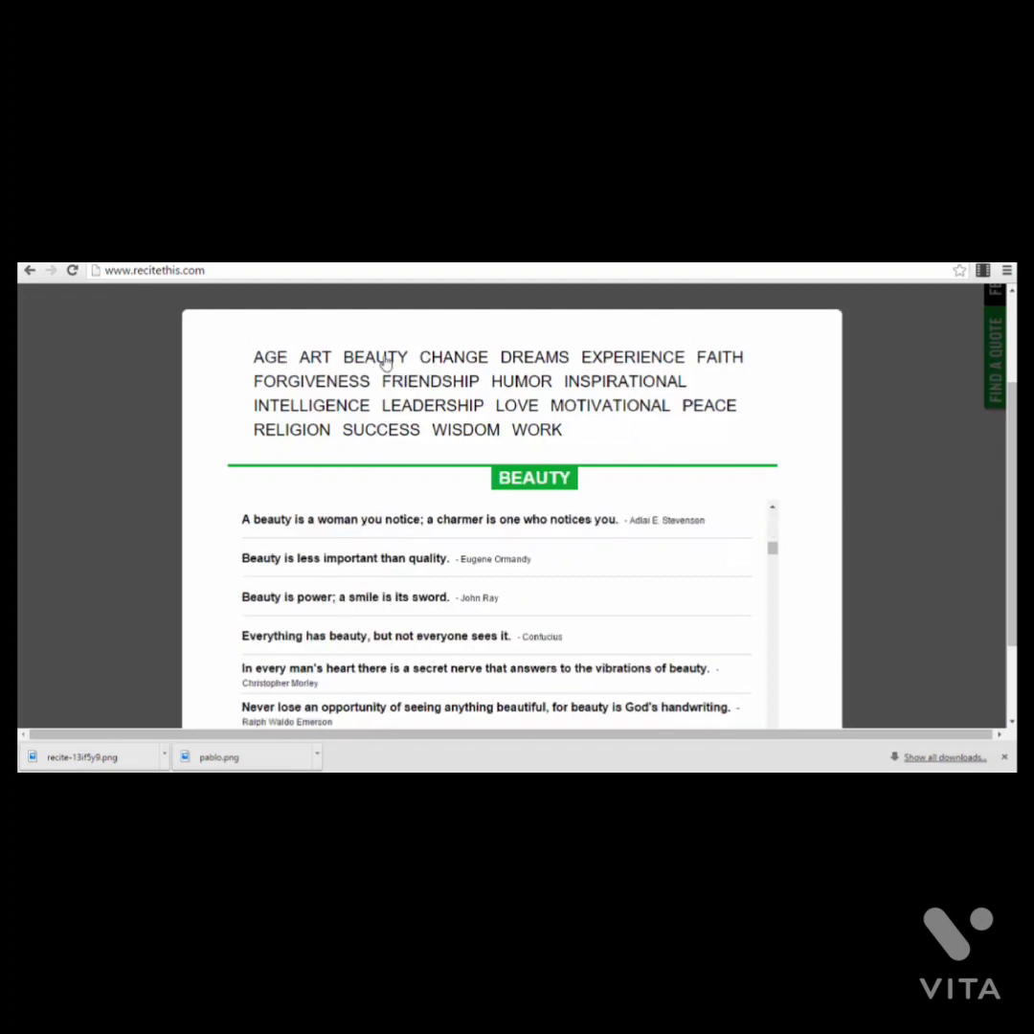
{"action": "left_click", "coordinate": [374, 534]}
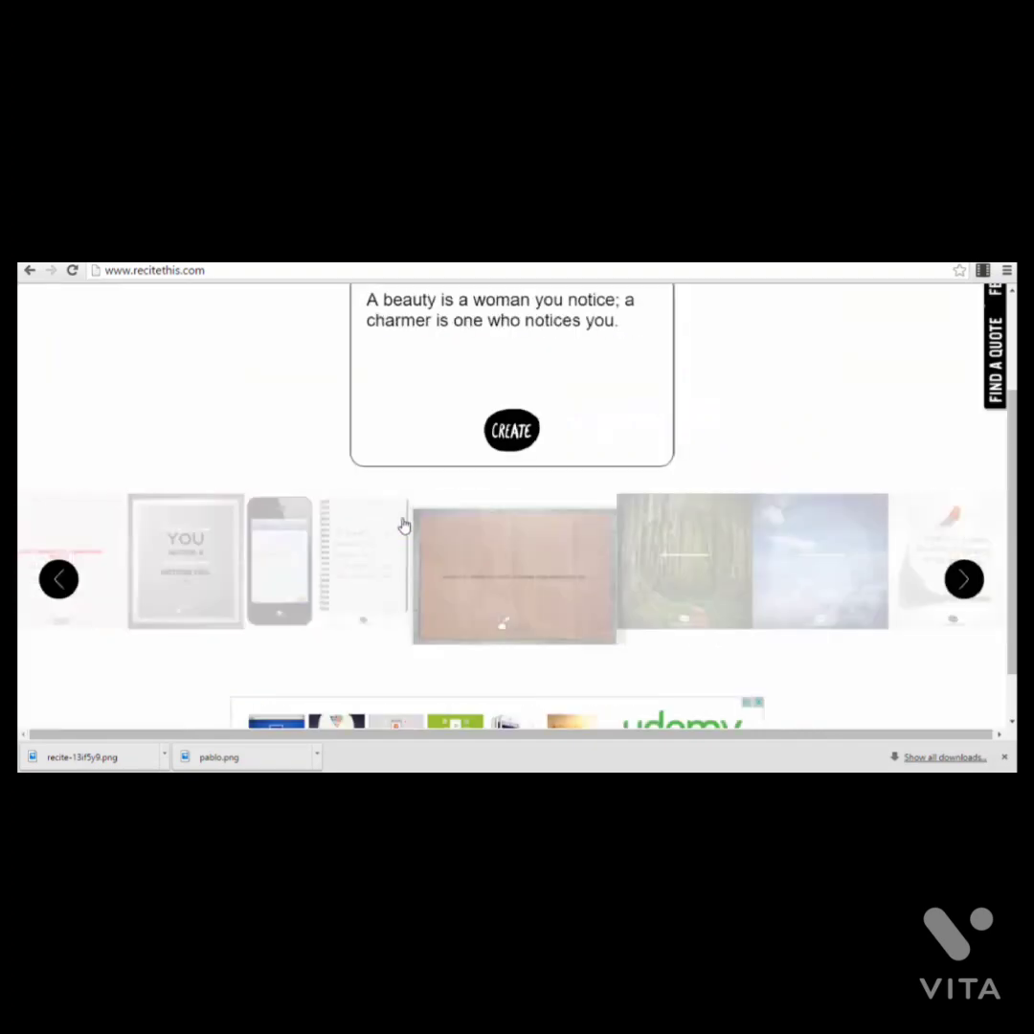
{"action": "scroll", "coordinate": [862, 388], "scroll_direction": "up", "scroll_amount": 2}
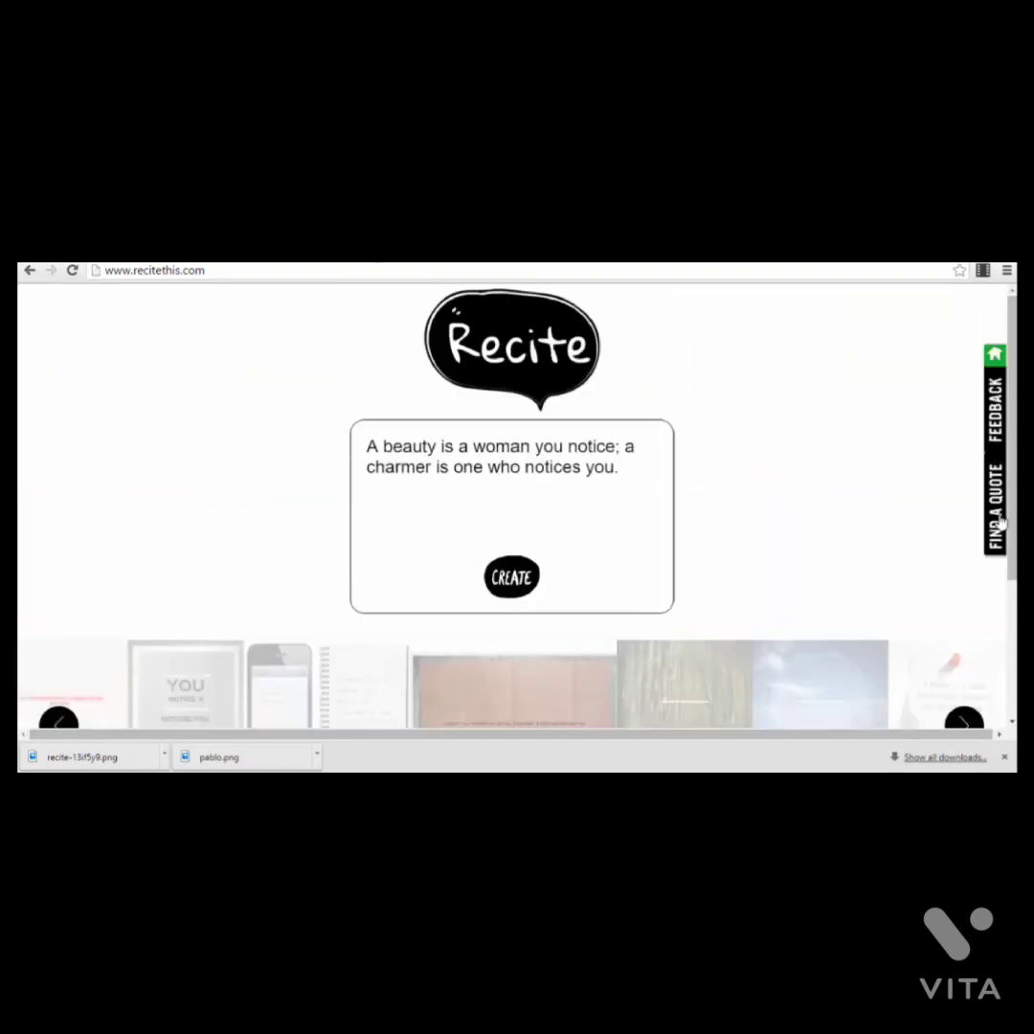
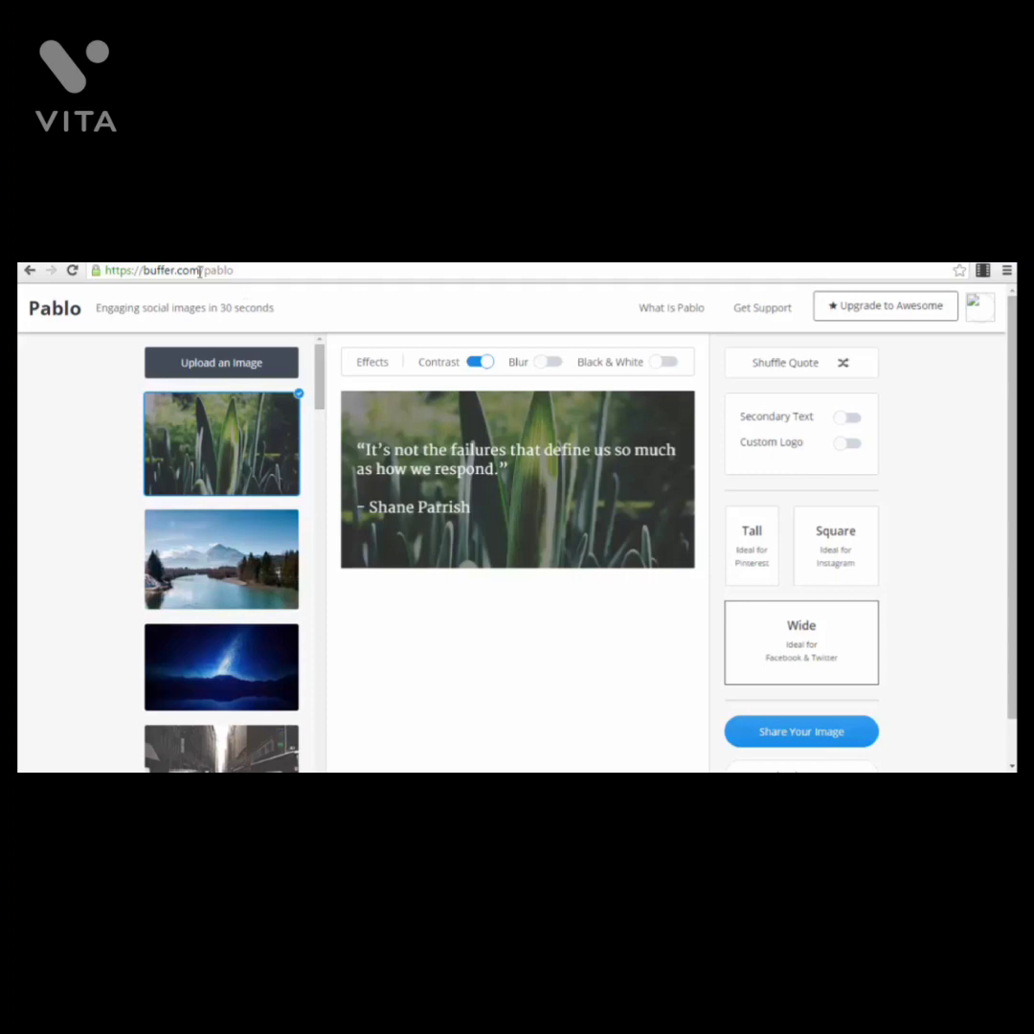
Step: Select the Pablo web address in the browser's address bar
{"action": "left_click_drag", "start_coordinate": [204, 271], "coordinate": [101, 271]}
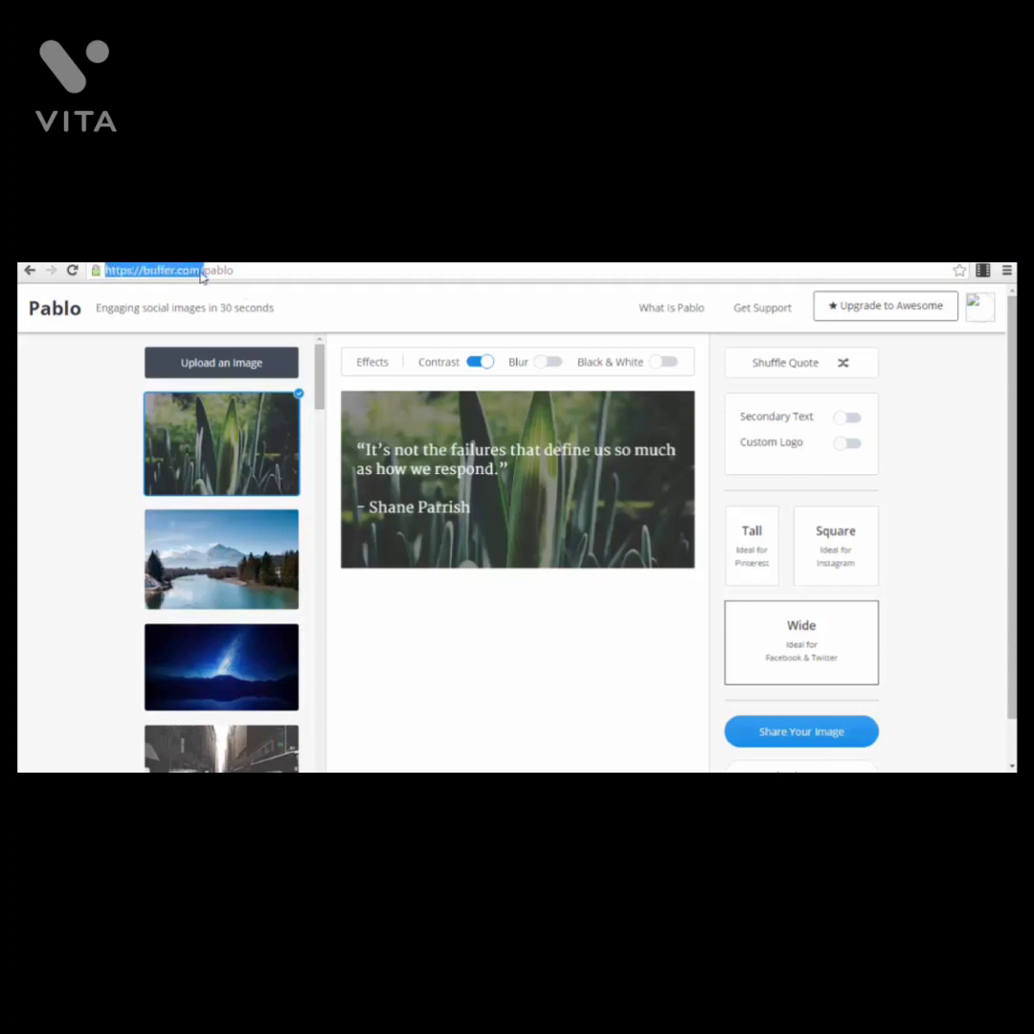
{"action": "left_click_drag", "start_coordinate": [234, 272], "coordinate": [104, 278]}
{"action": "left_click", "coordinate": [146, 271]}
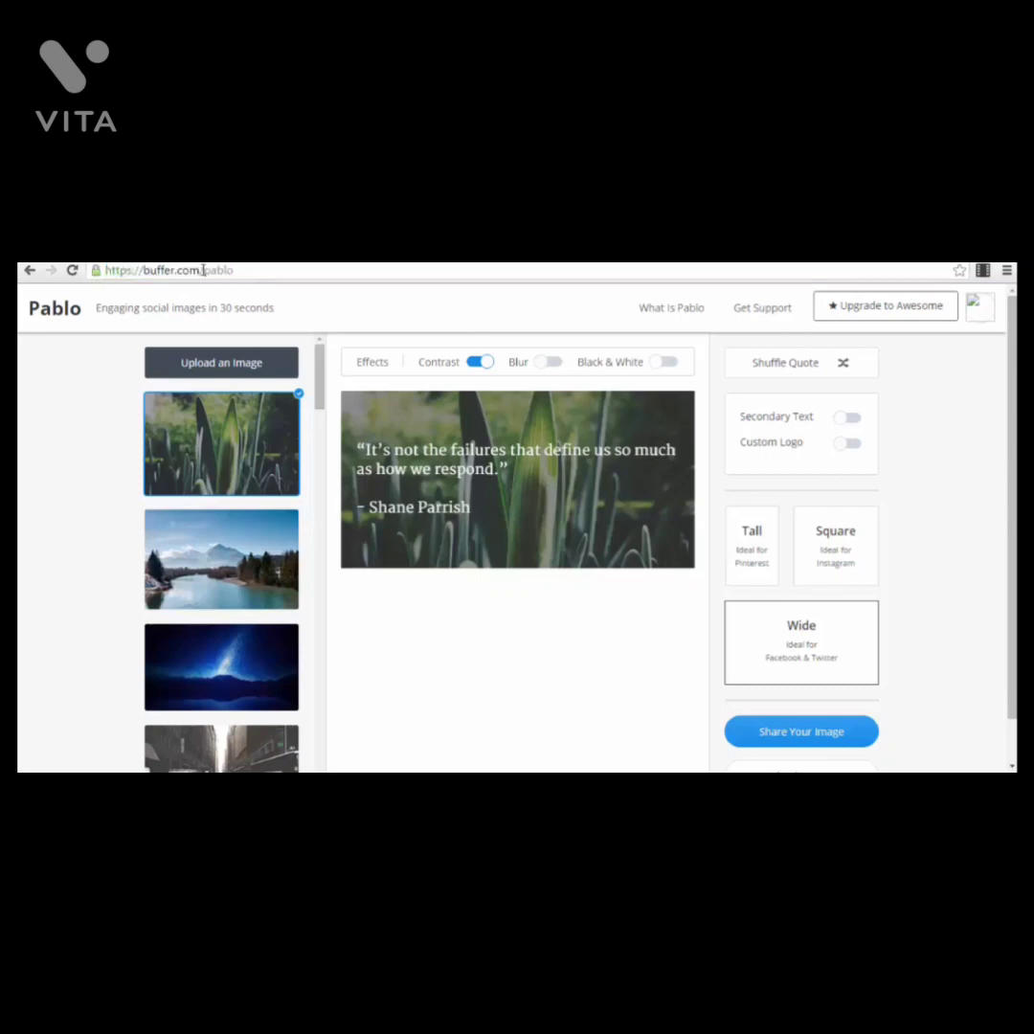
{"action": "left_click_drag", "start_coordinate": [205, 271], "coordinate": [103, 274]}
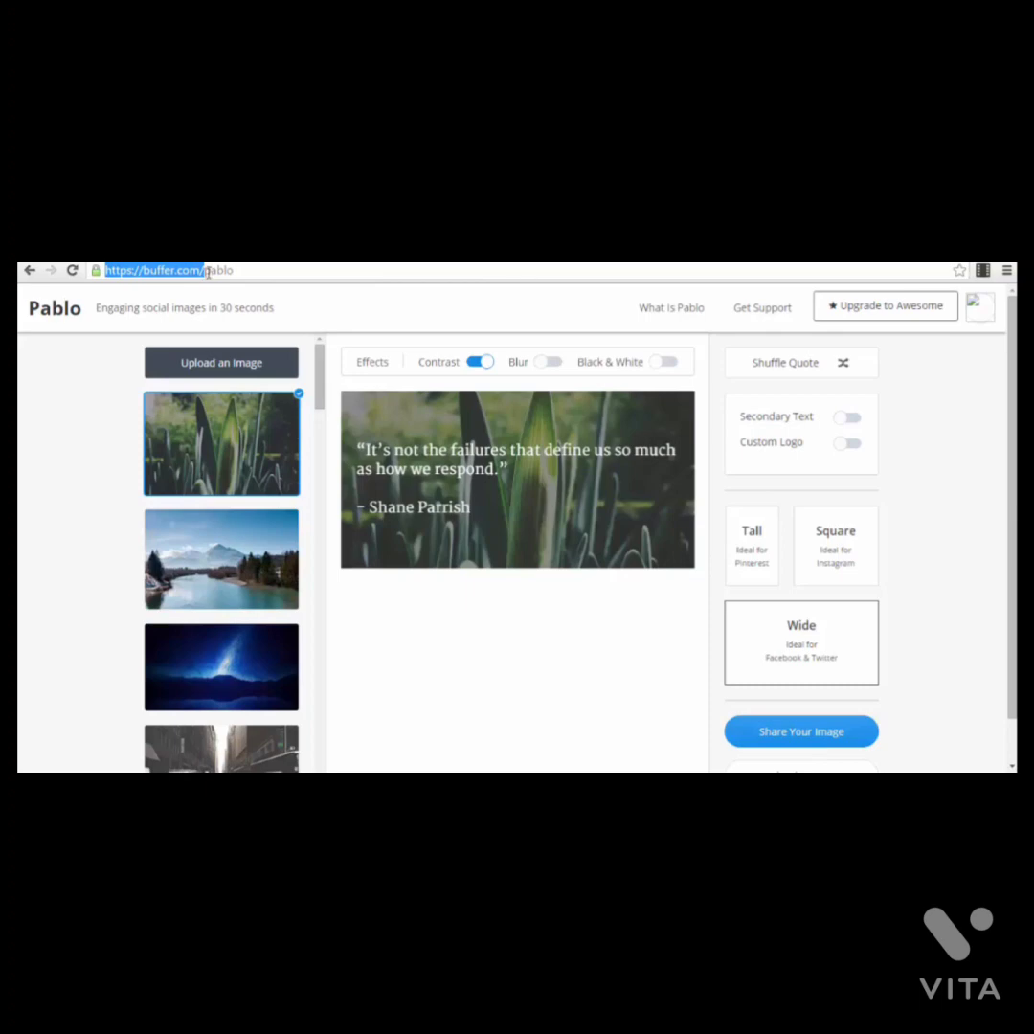
{"action": "key", "text": "End"}
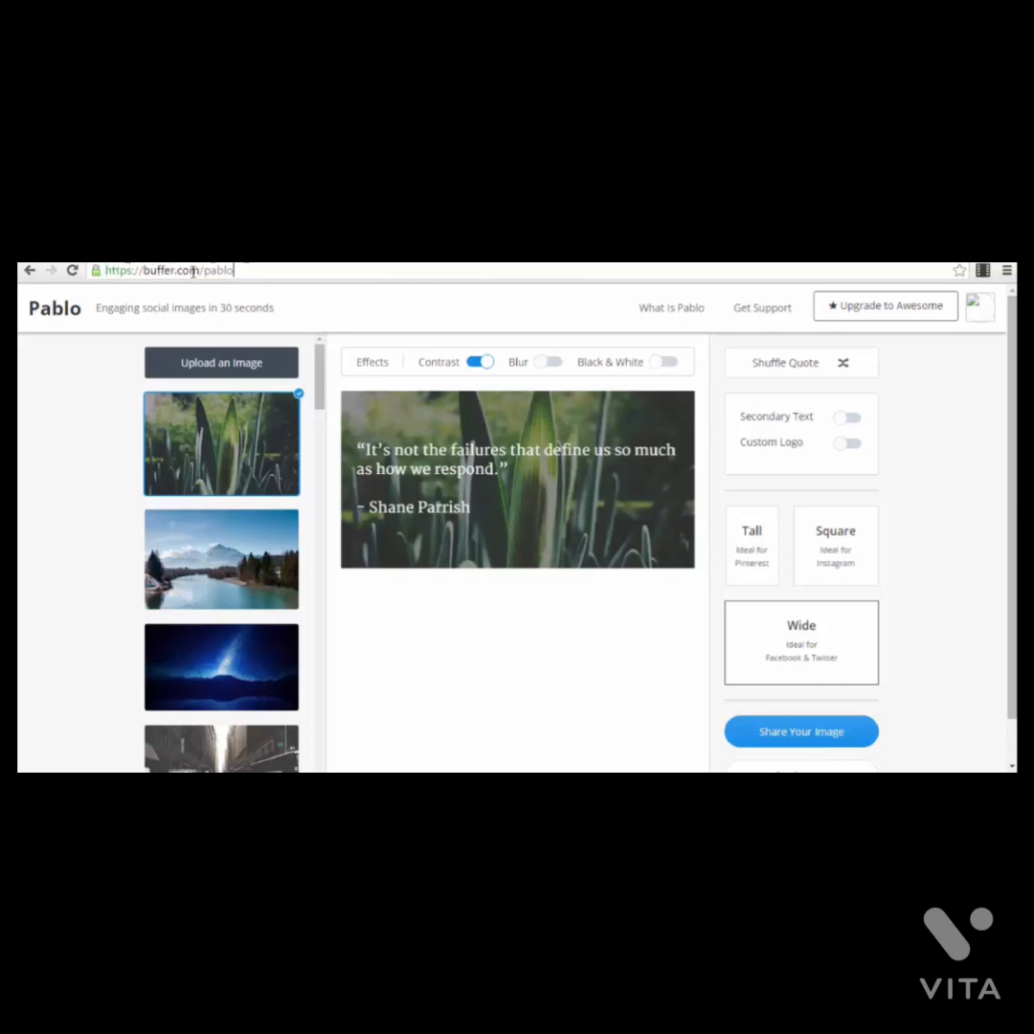
{"action": "left_click_drag", "start_coordinate": [234, 271], "coordinate": [106, 270]}
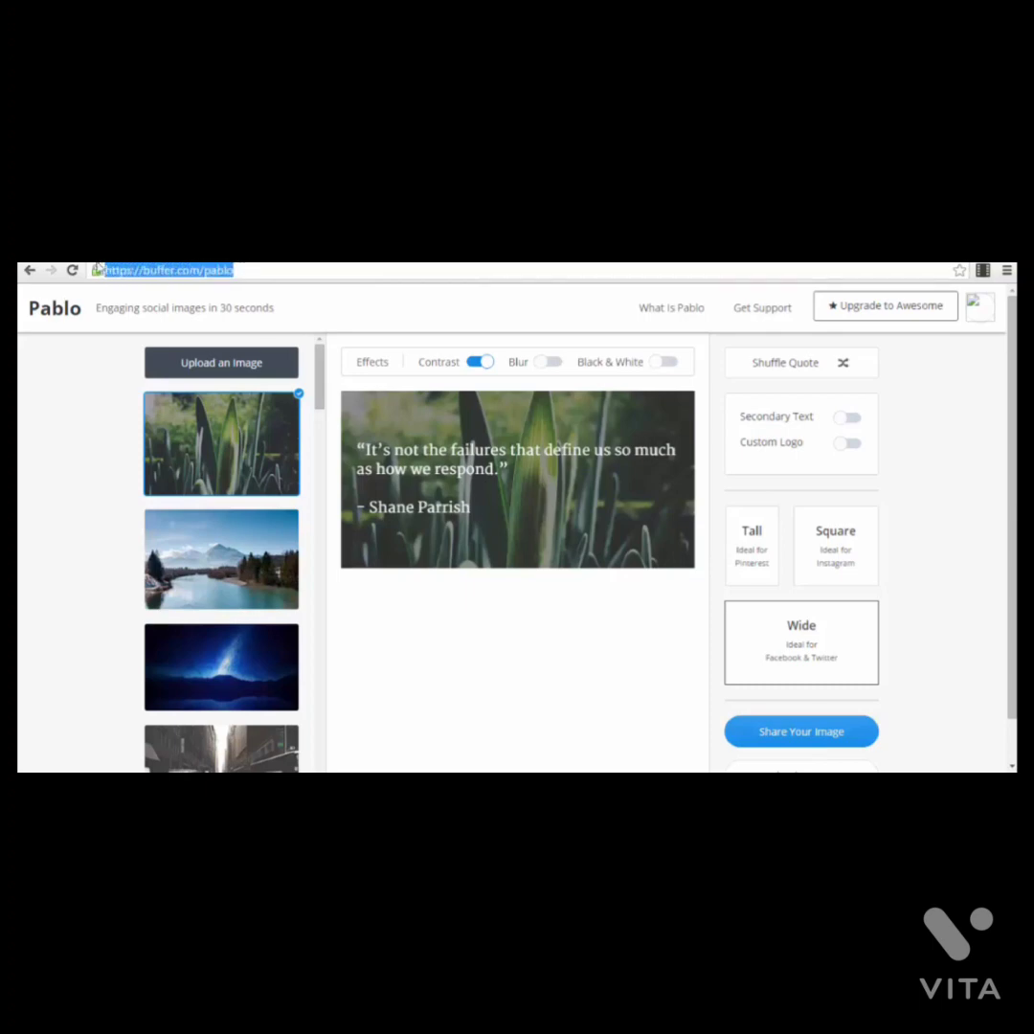
{"action": "left_click", "coordinate": [105, 311]}
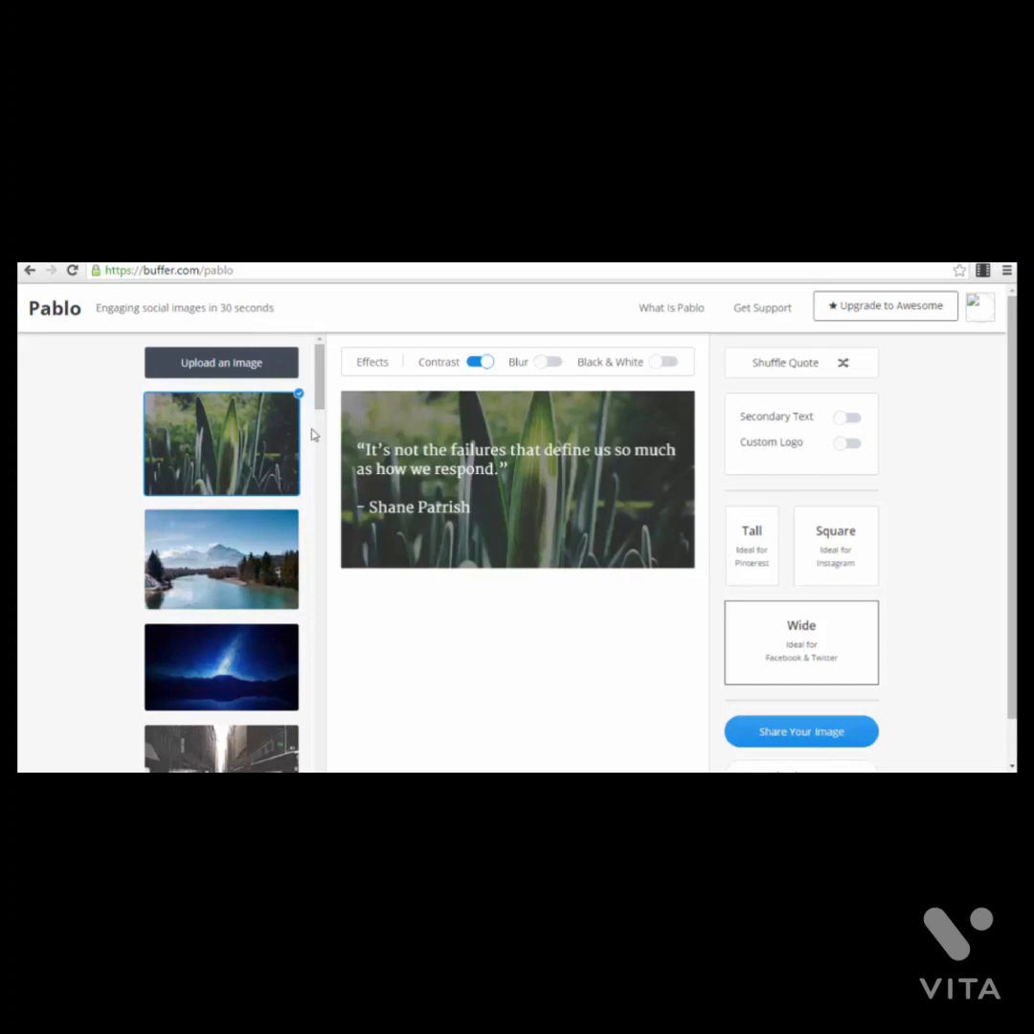
Step: Apply the night-sky background photo, preview Tall and Square, then return to Wide
{"action": "left_click_drag", "start_coordinate": [323, 392], "coordinate": [307, 619]}
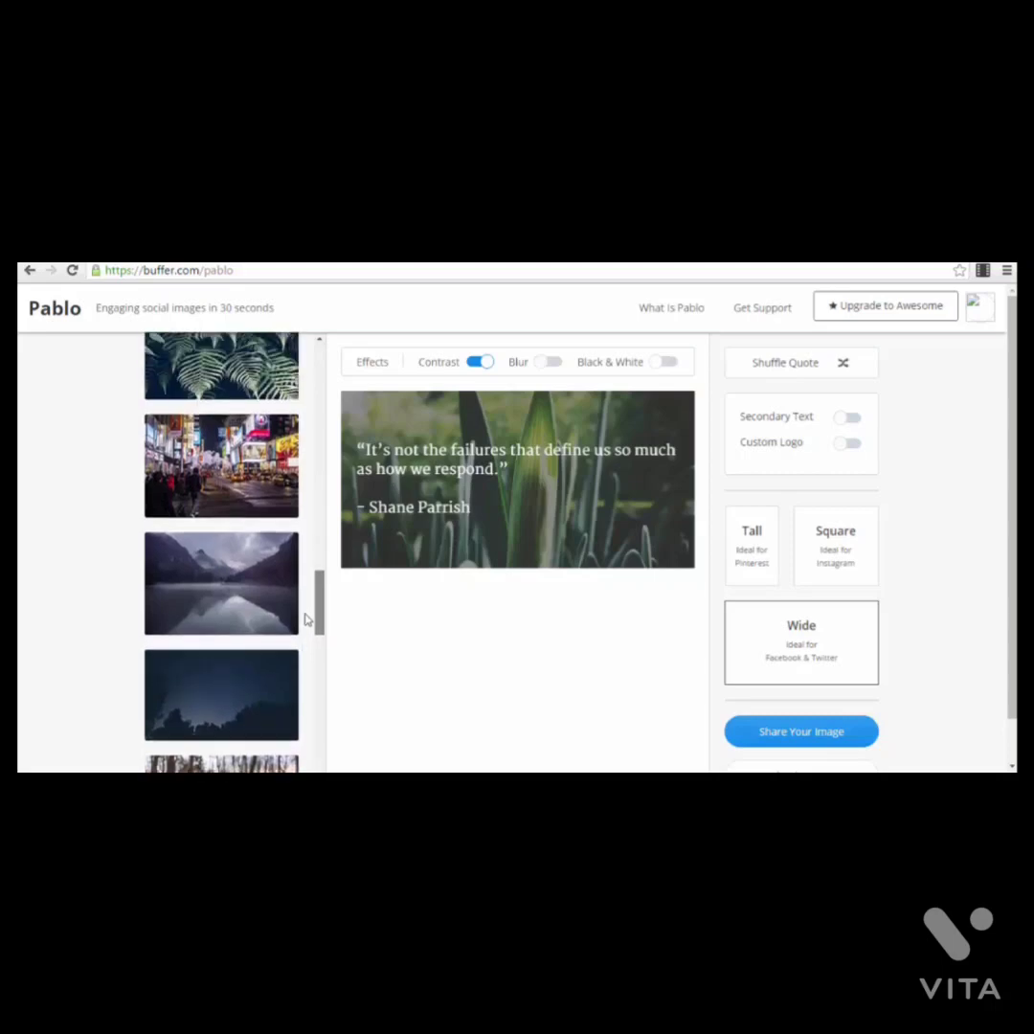
{"action": "left_click", "coordinate": [231, 687]}
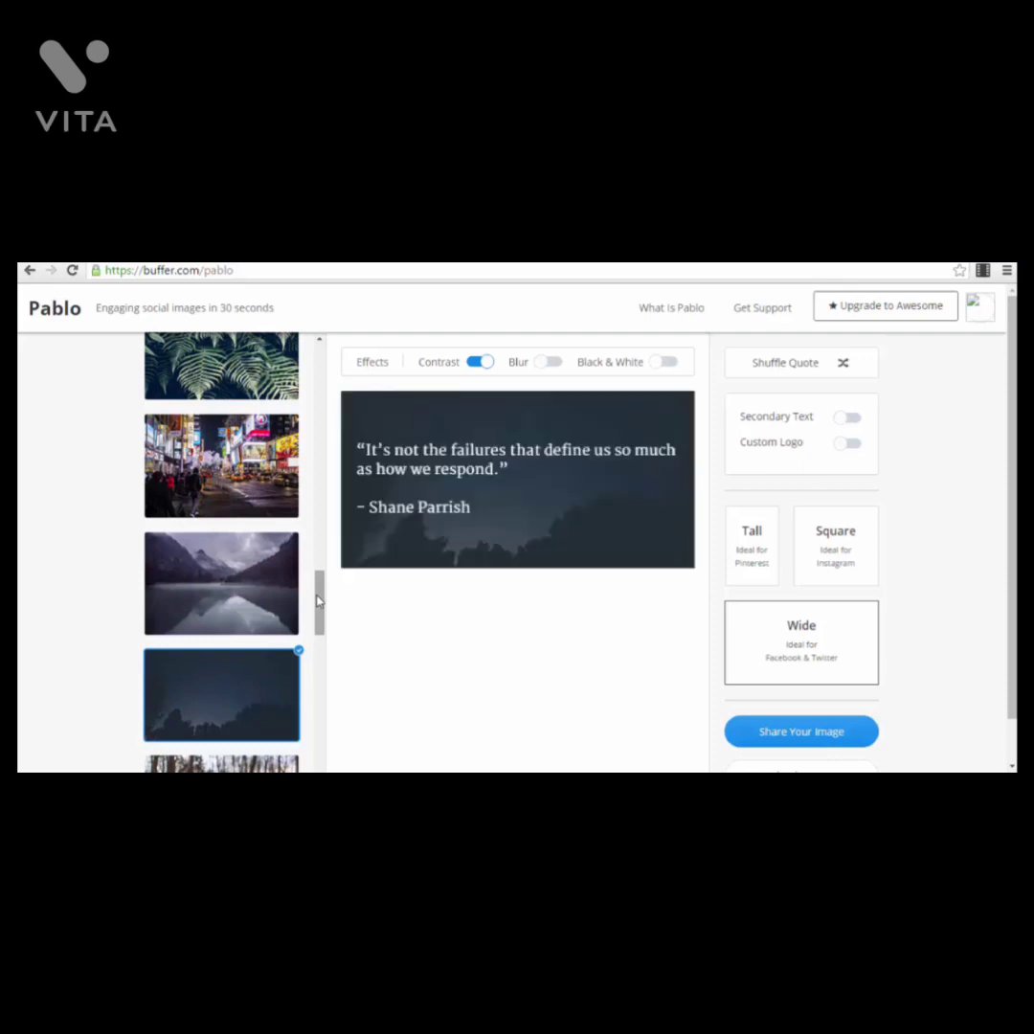
{"action": "left_click", "coordinate": [756, 562]}
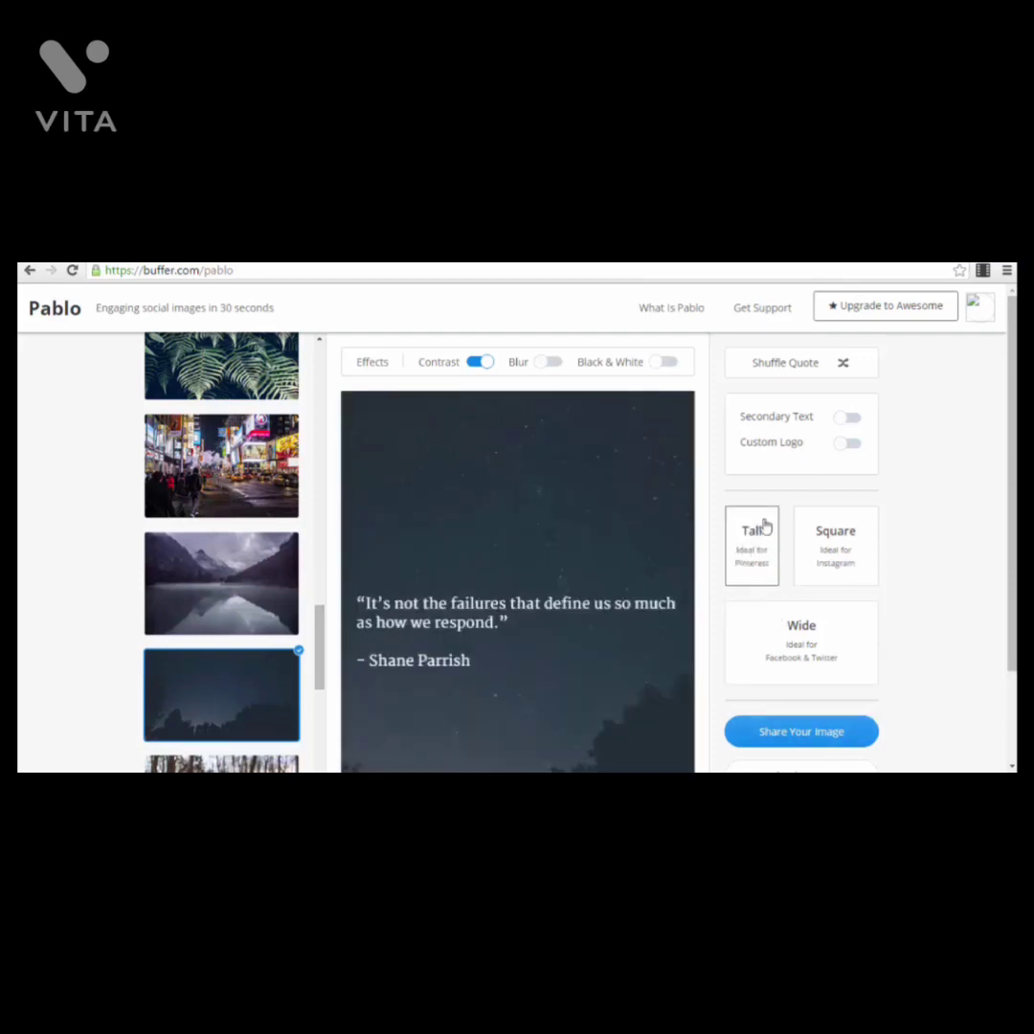
{"action": "left_click", "coordinate": [825, 548]}
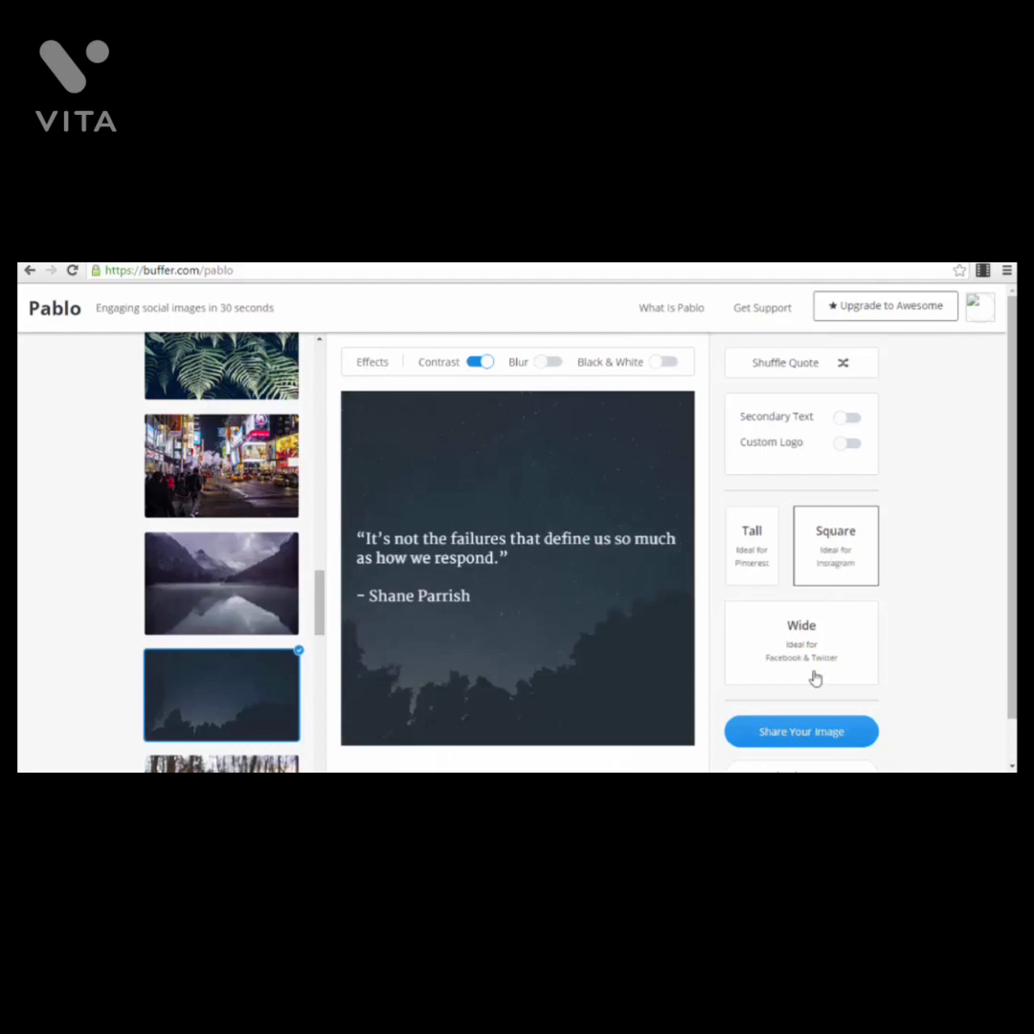
{"action": "left_click", "coordinate": [851, 641]}
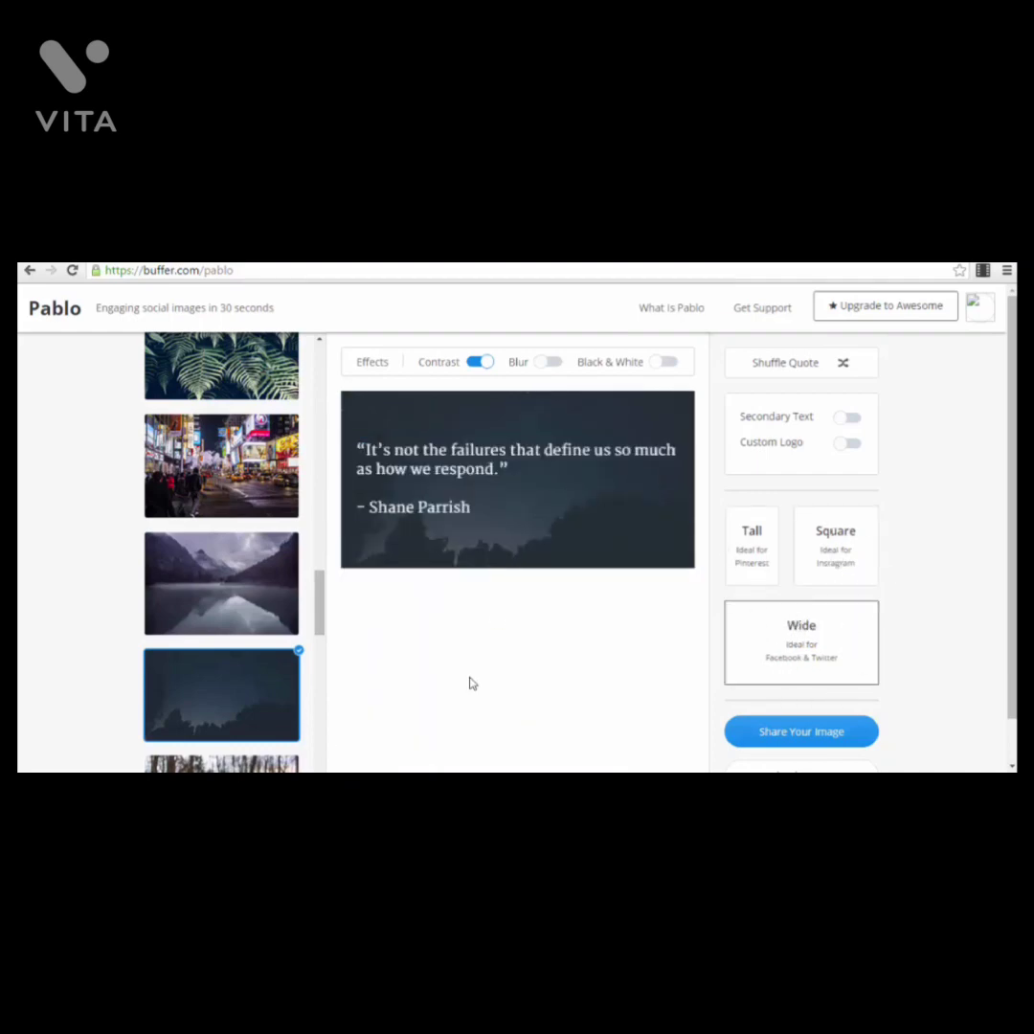
{"action": "left_click_drag", "start_coordinate": [321, 584], "coordinate": [326, 337]}
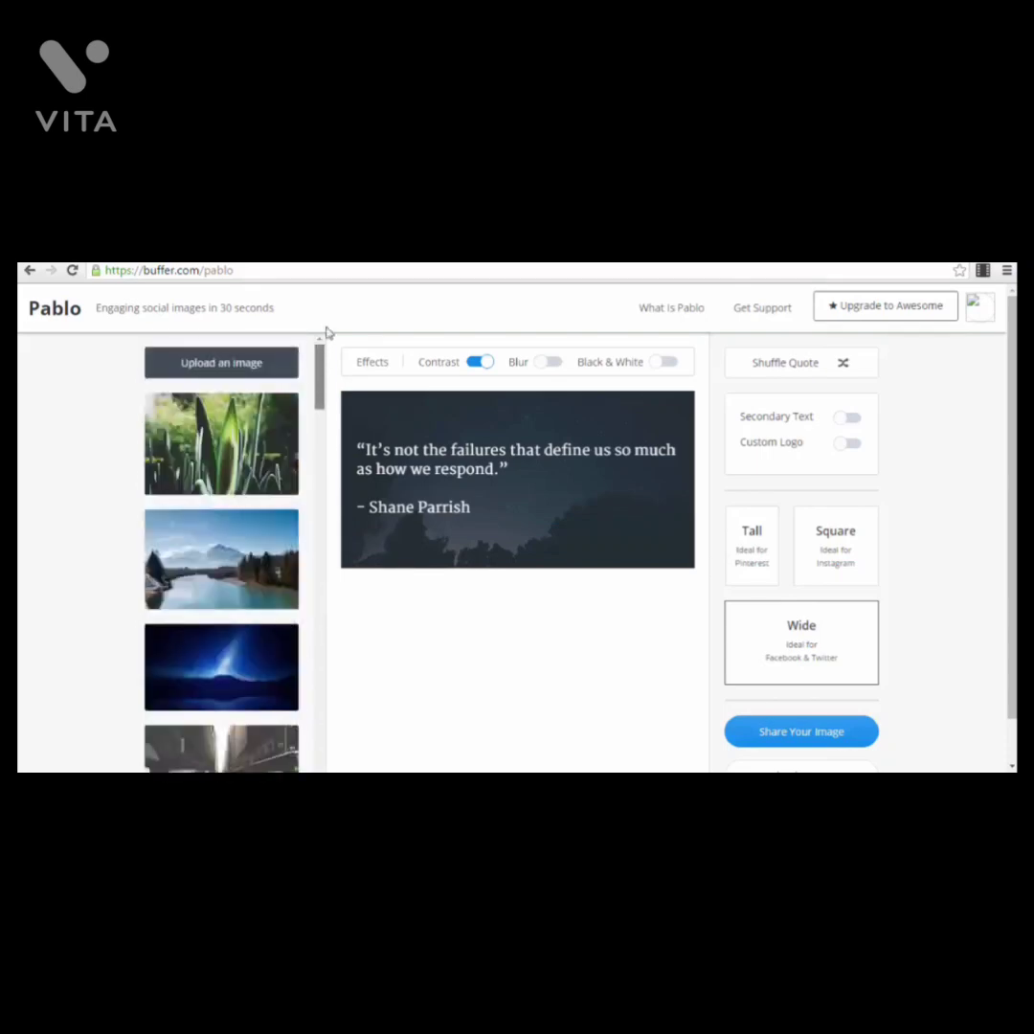
Step: Try Contrast, Blur and Black & White, leaving the background blurred with contrast, in colour
{"action": "left_click", "coordinate": [480, 363]}
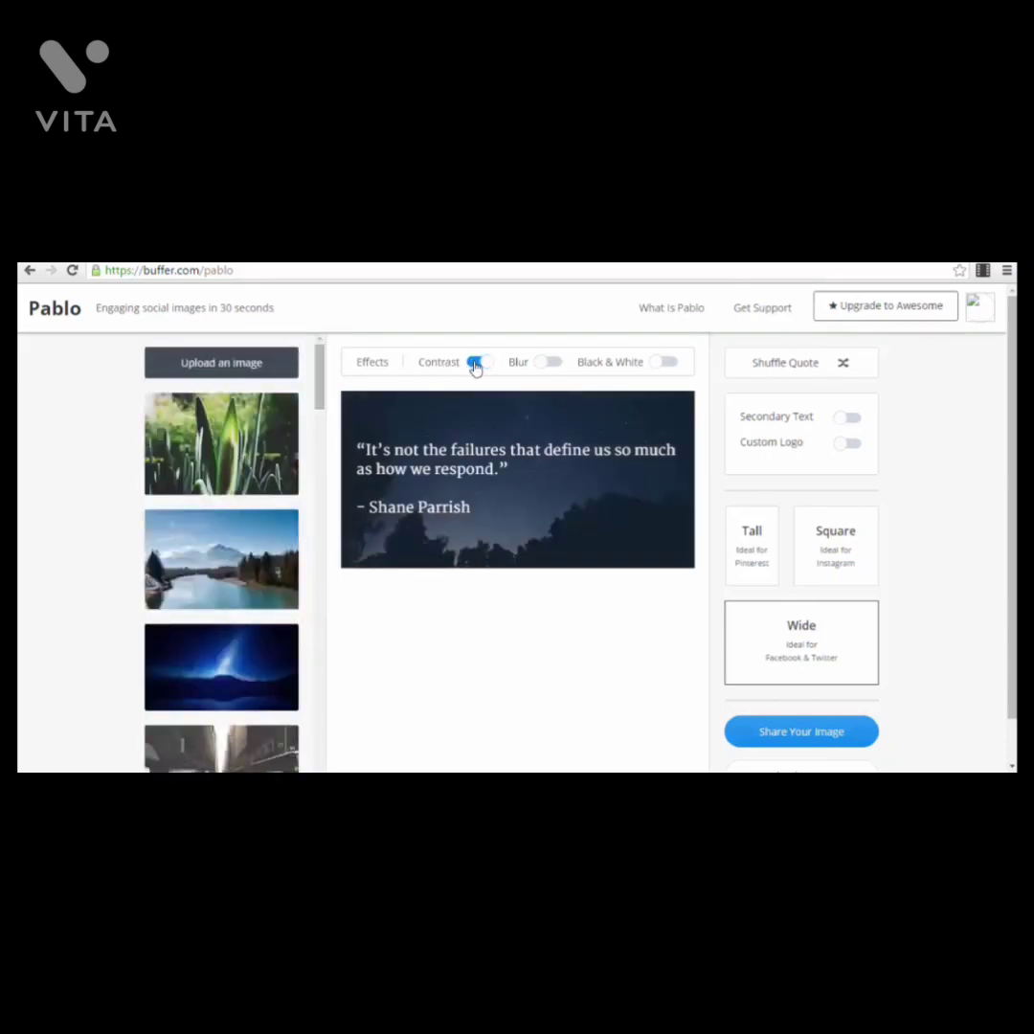
{"action": "left_click", "coordinate": [487, 364]}
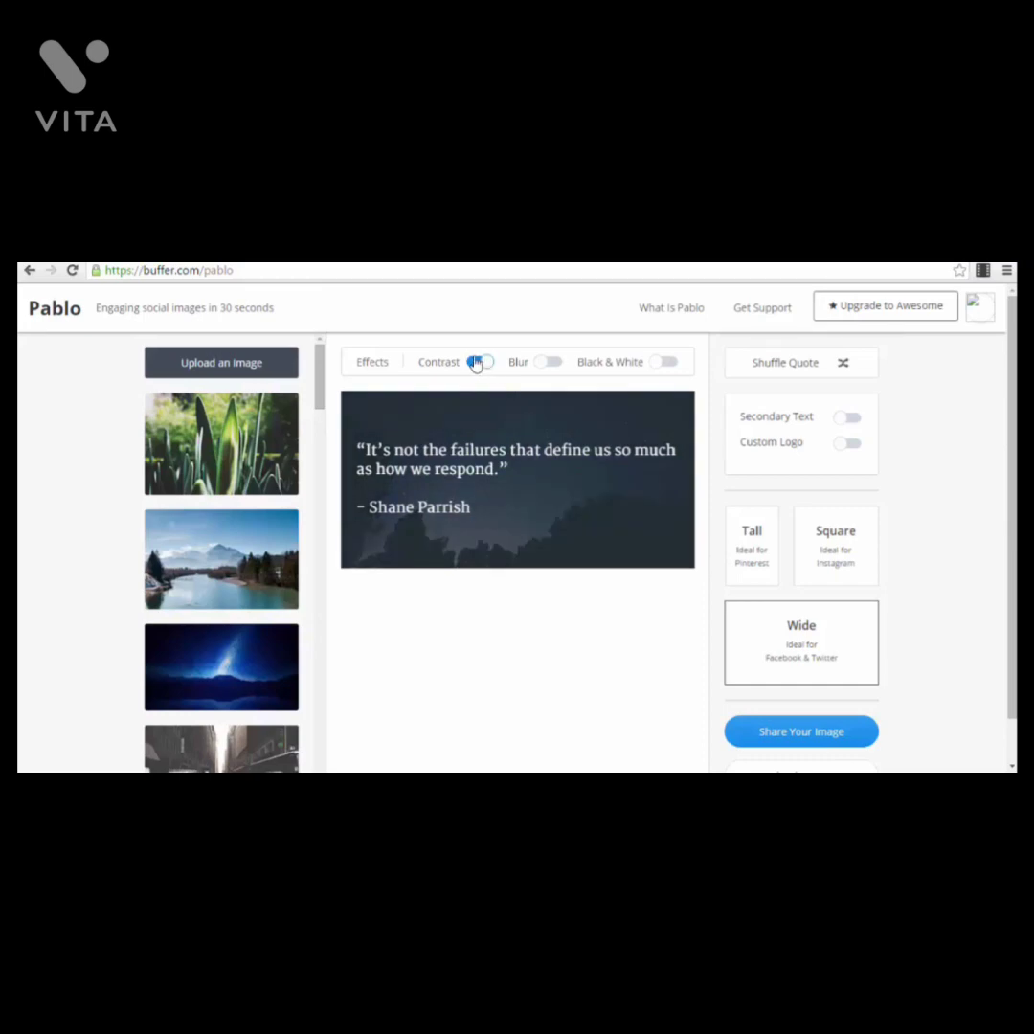
{"action": "left_click", "coordinate": [476, 366]}
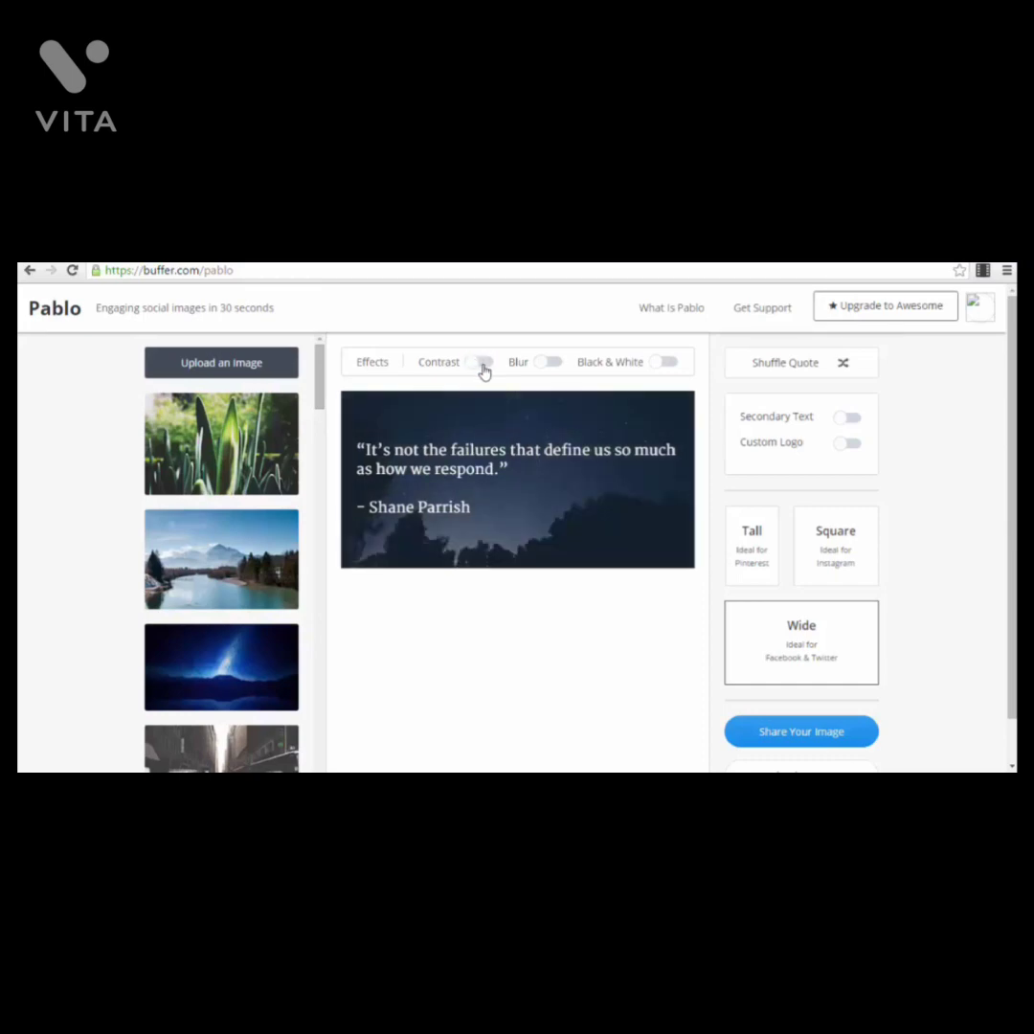
{"action": "left_click", "coordinate": [555, 363]}
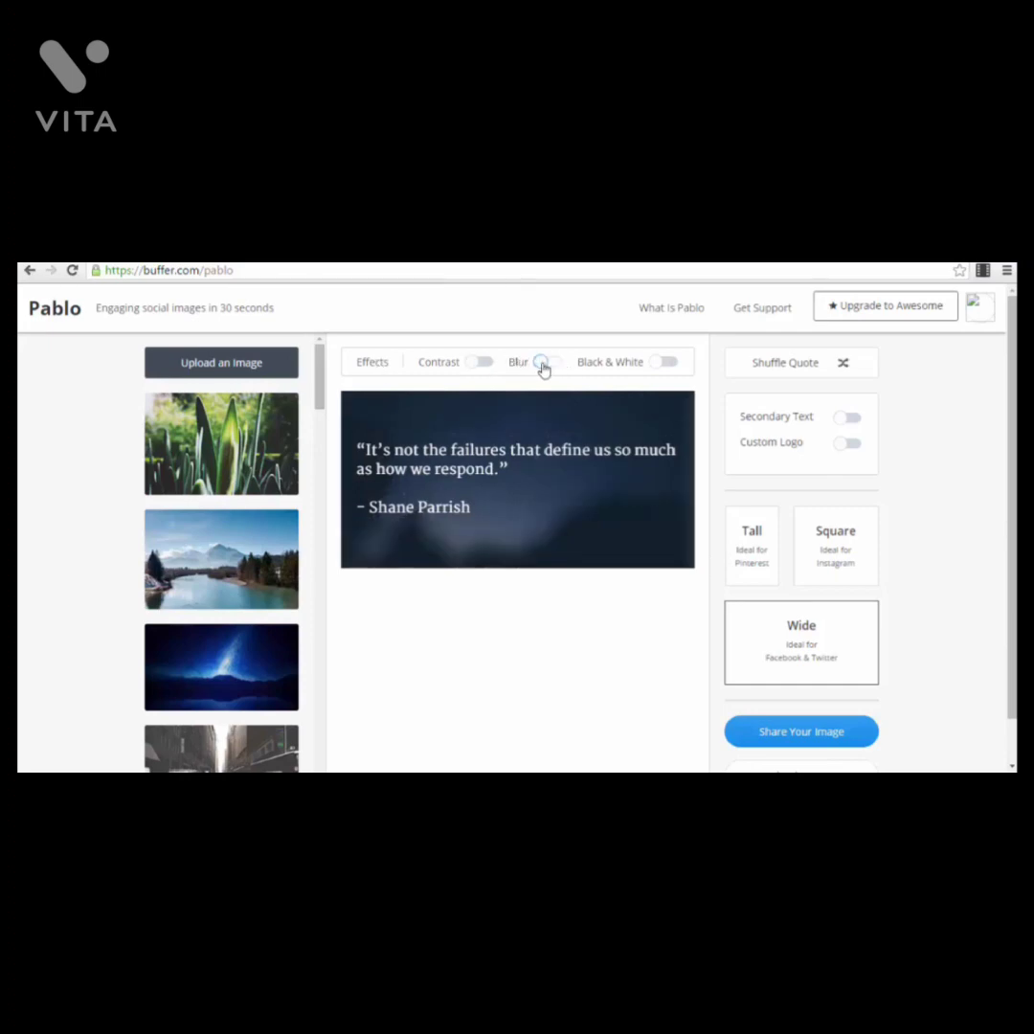
{"action": "left_click", "coordinate": [482, 363]}
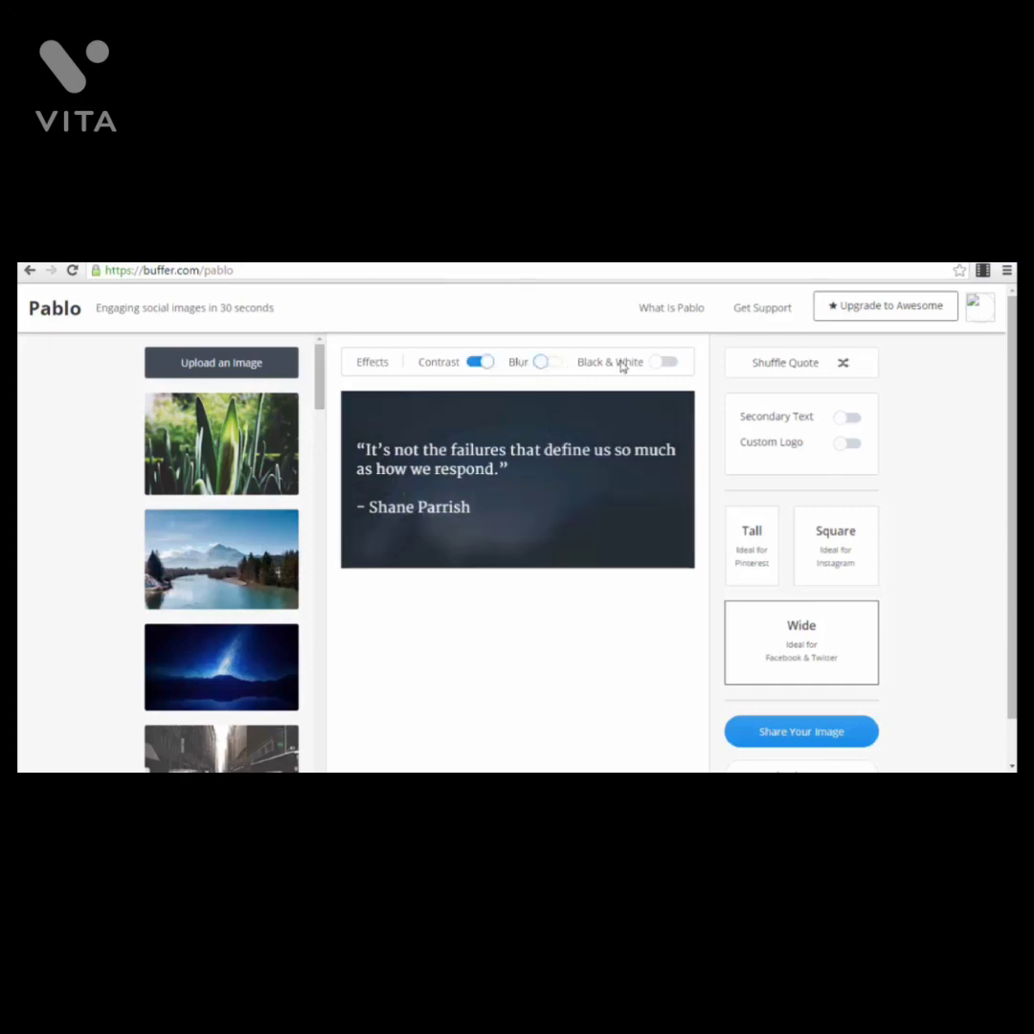
{"action": "left_click", "coordinate": [667, 365]}
{"action": "left_click", "coordinate": [659, 369]}
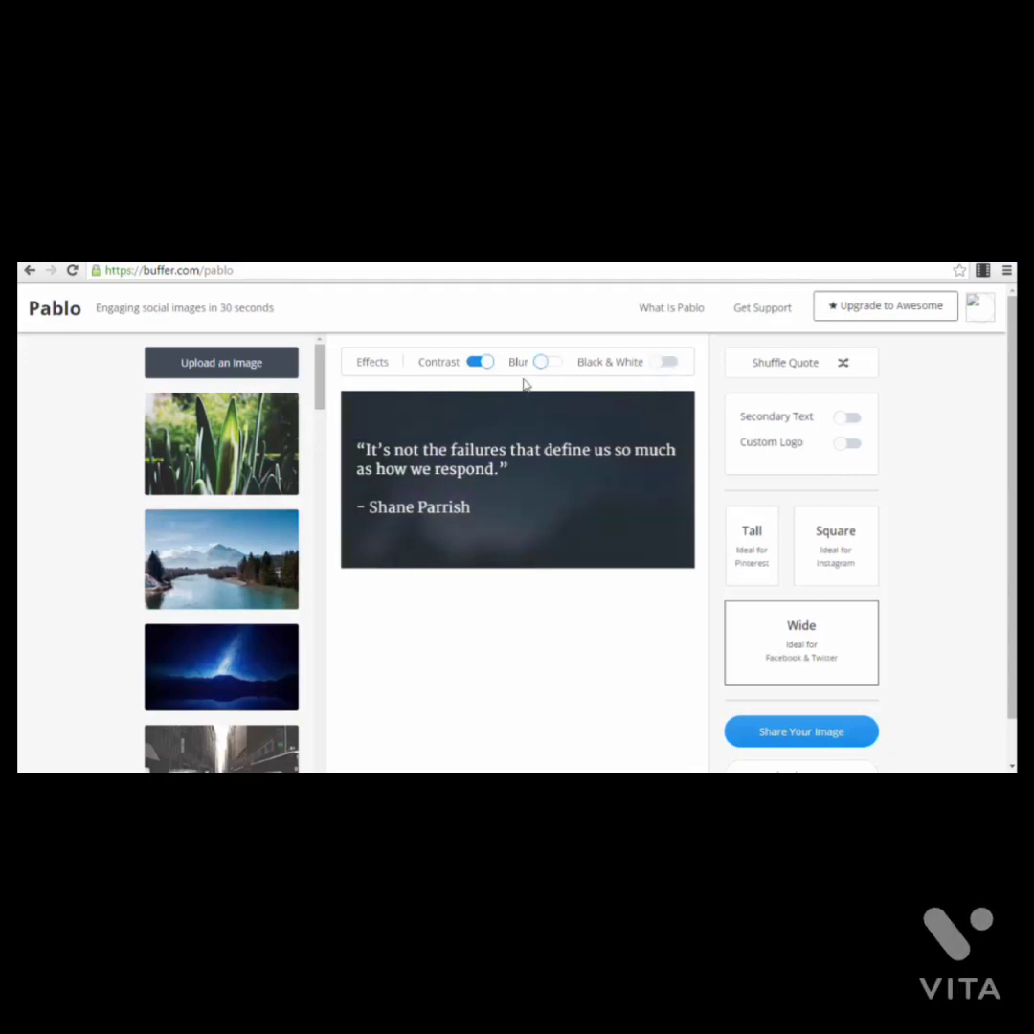
{"action": "left_click", "coordinate": [549, 364]}
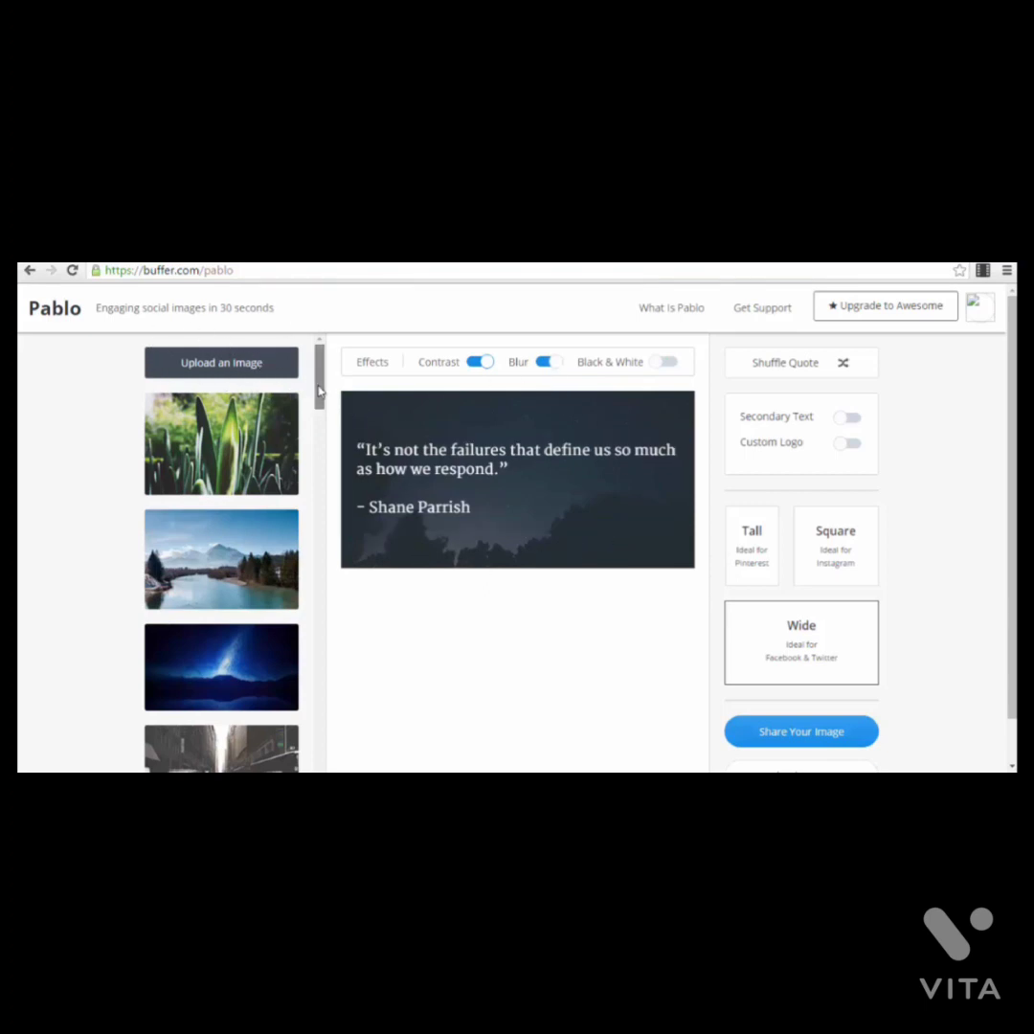
Step: Add then remove the secondary headline, and begin adding a custom logo file
{"action": "scroll", "coordinate": [318, 416], "scroll_direction": "down", "scroll_amount": 2}
{"action": "left_click_drag", "start_coordinate": [319, 416], "coordinate": [335, 353]}
{"action": "left_click", "coordinate": [848, 420]}
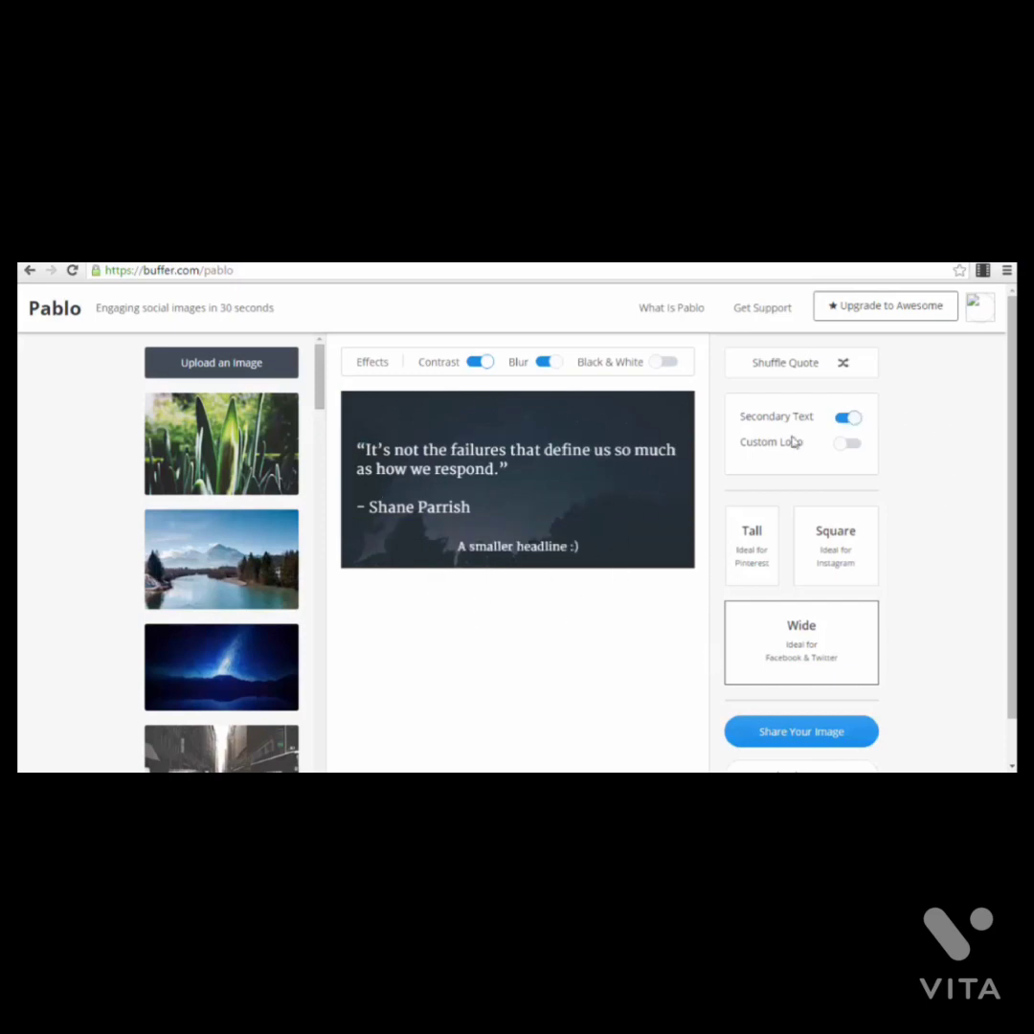
{"action": "triple_click", "coordinate": [470, 548]}
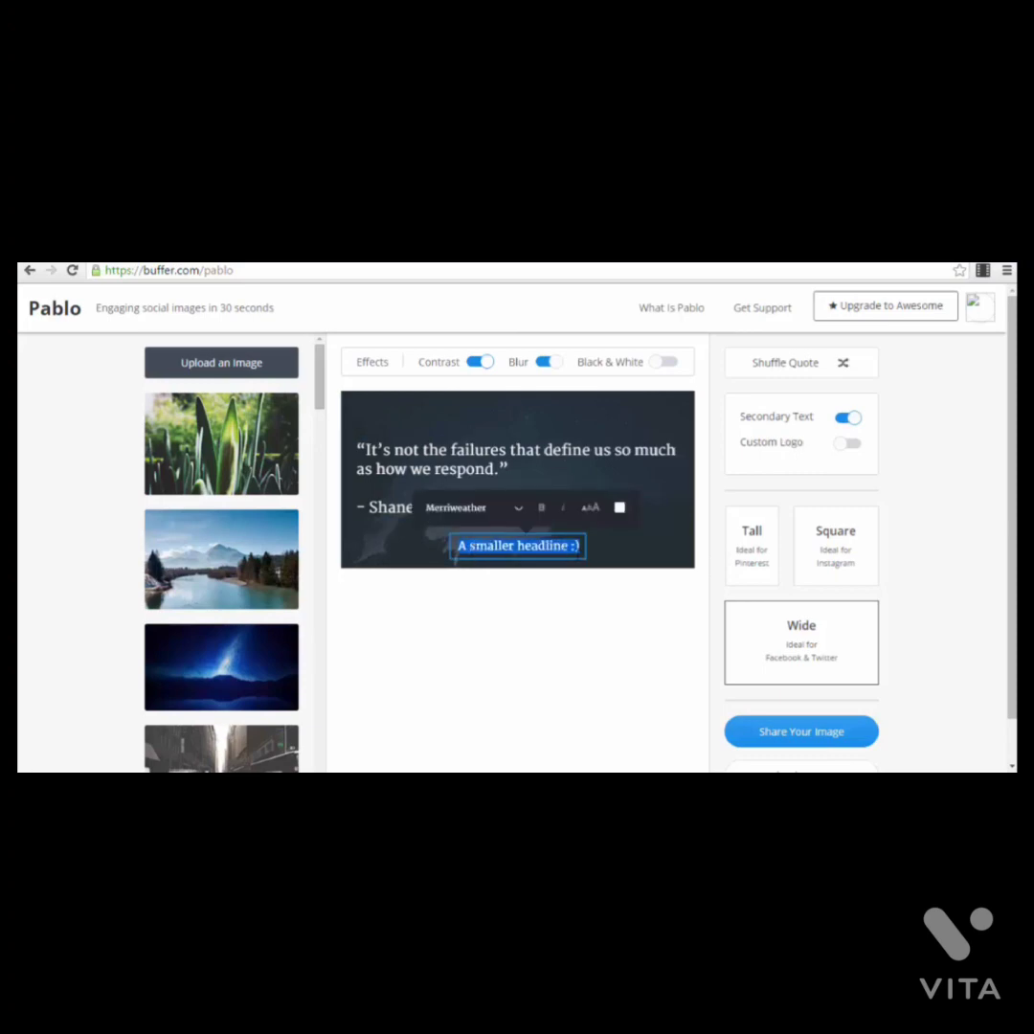
{"action": "left_click", "coordinate": [847, 418]}
{"action": "left_click", "coordinate": [853, 446]}
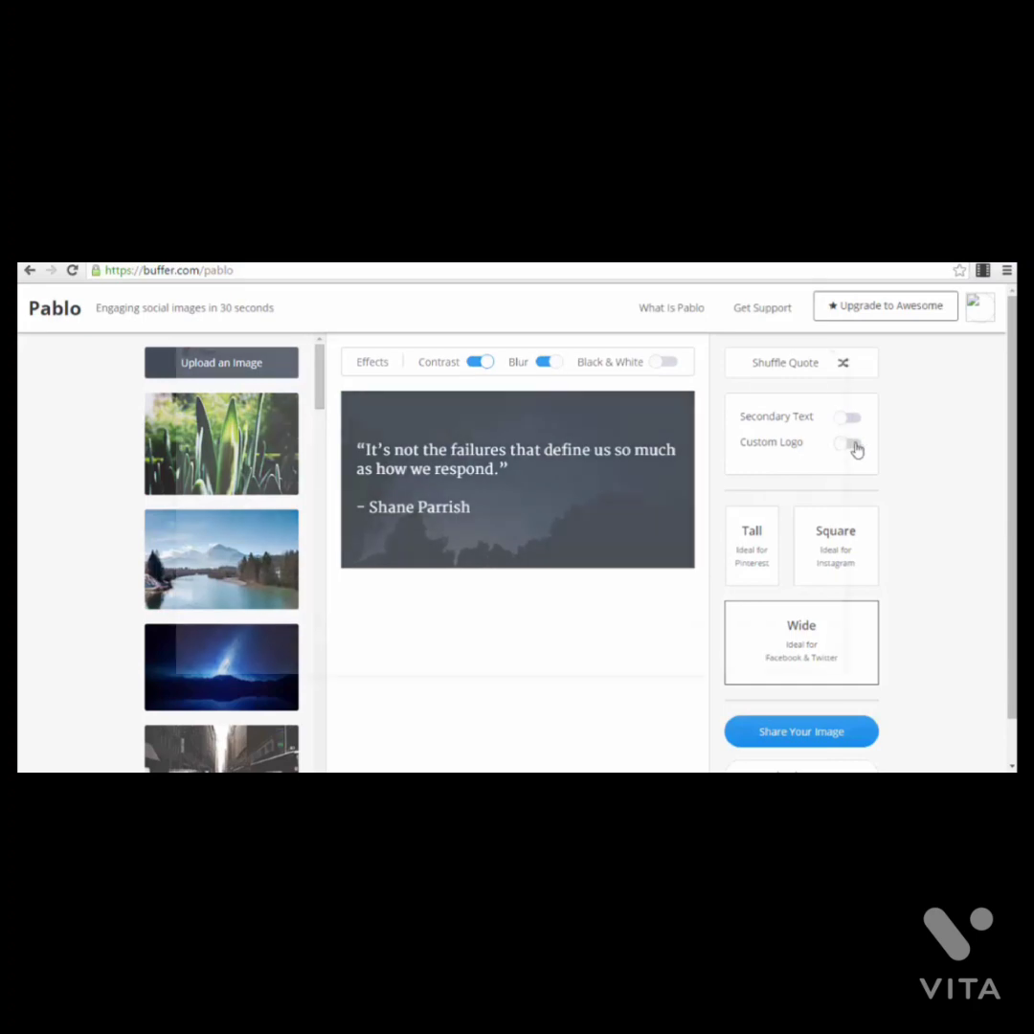
{"action": "left_click", "coordinate": [813, 661]}
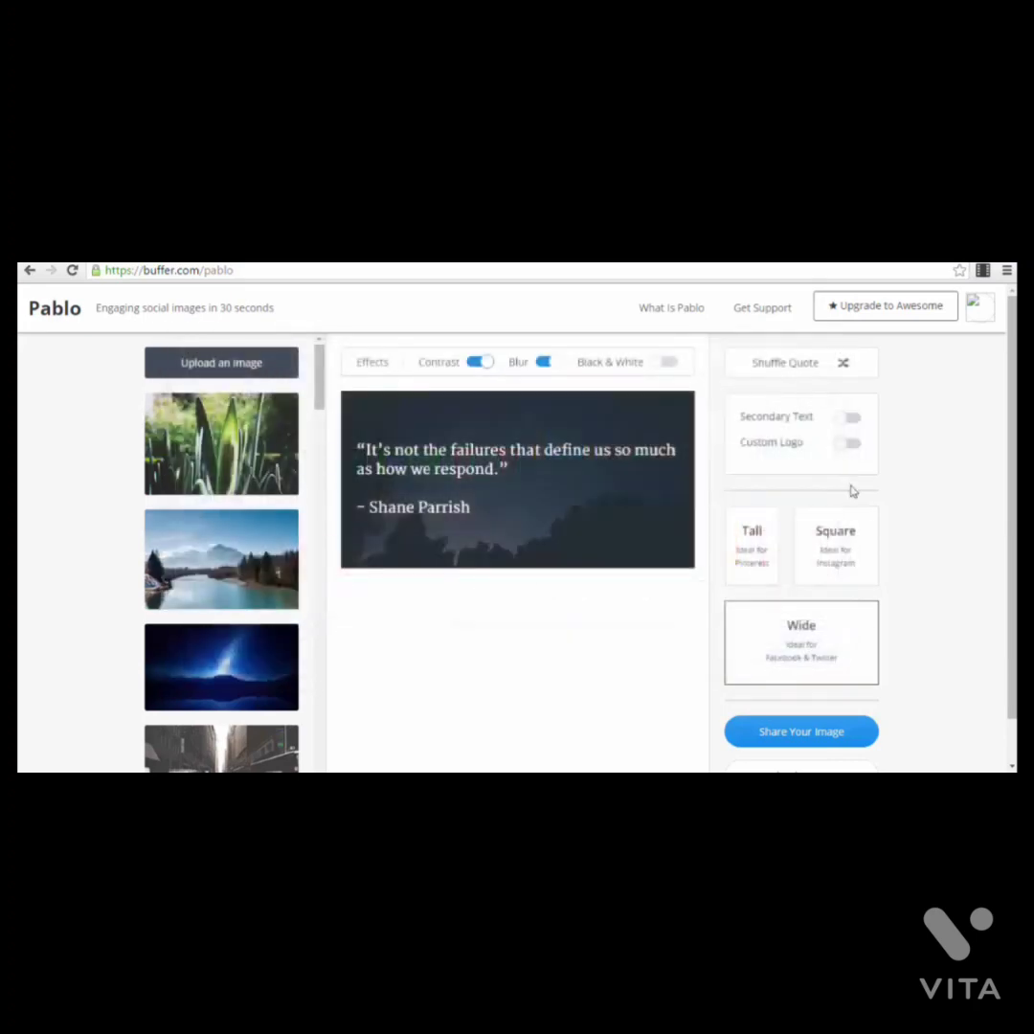
{"action": "left_click", "coordinate": [847, 446]}
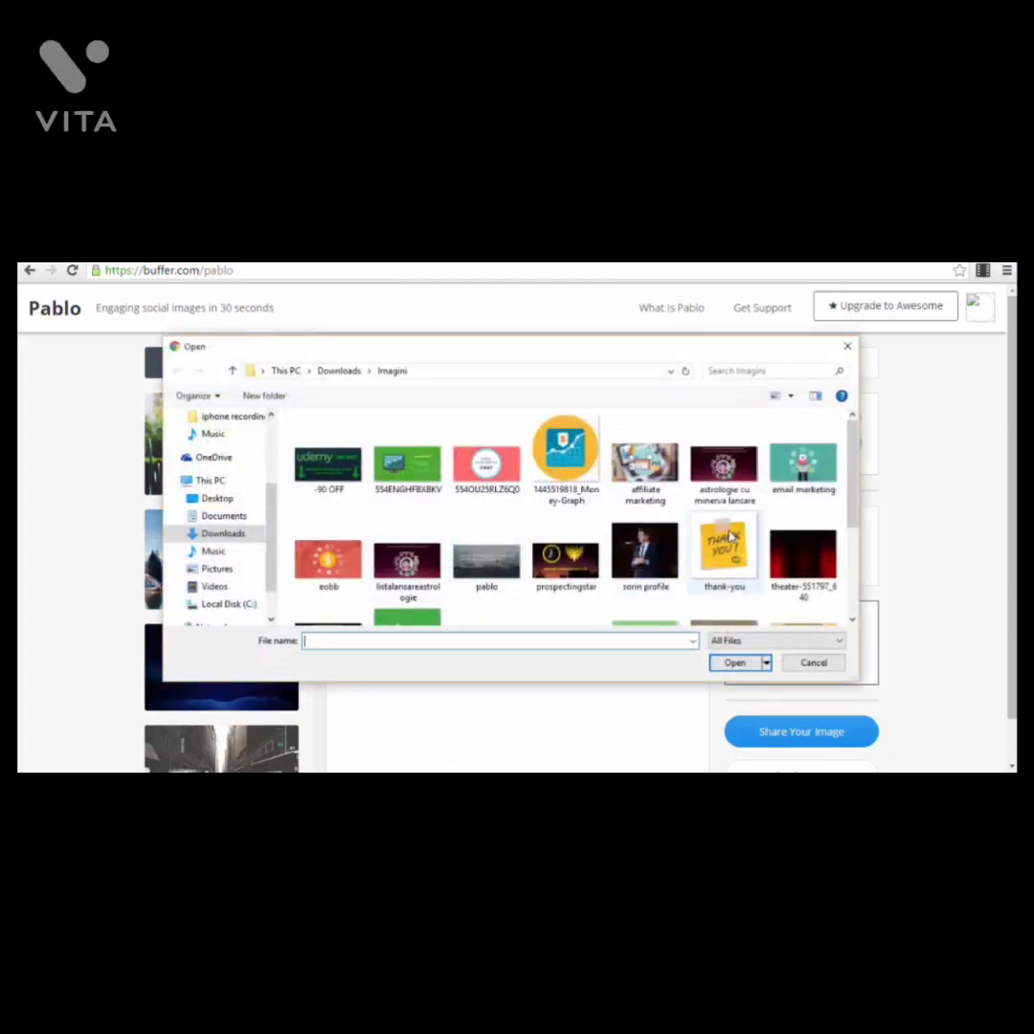
{"action": "left_click", "coordinate": [566, 454]}
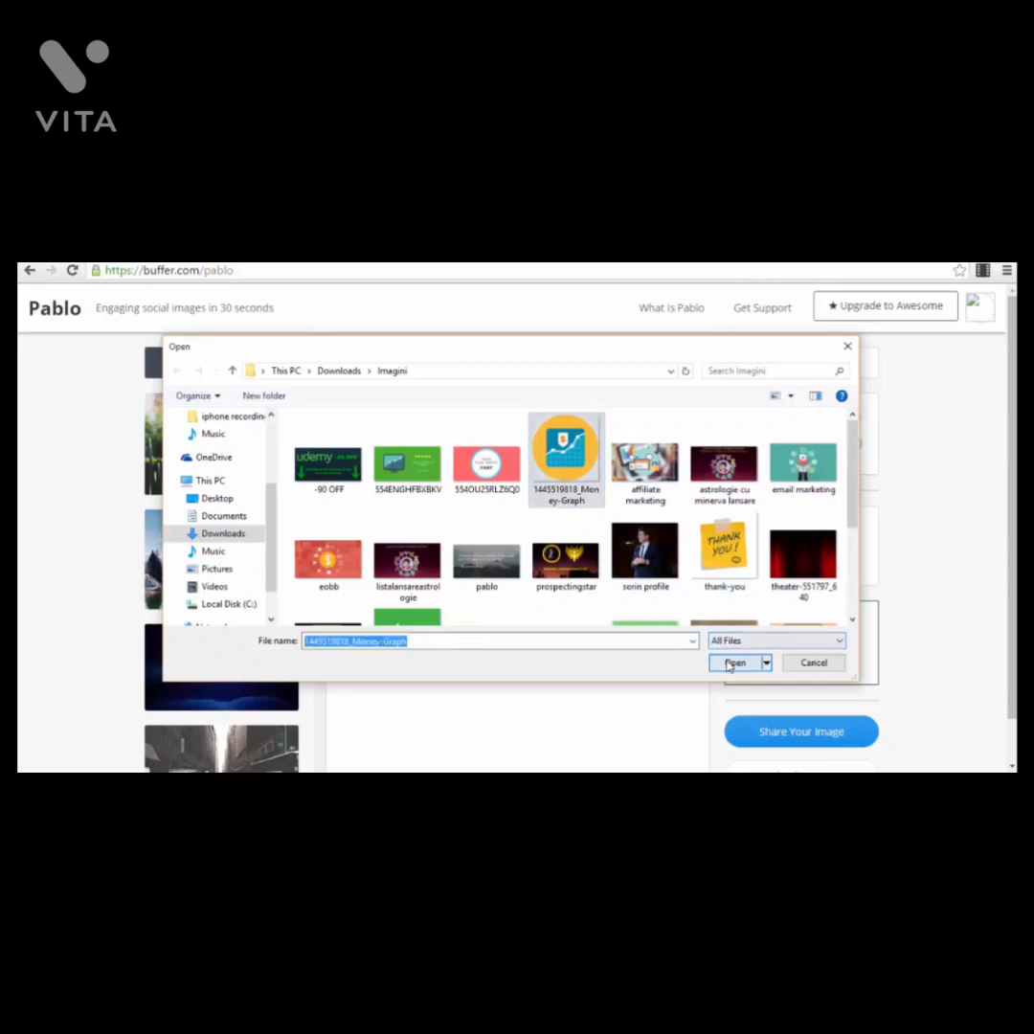
{"action": "left_click", "coordinate": [733, 663]}
{"action": "left_click_drag", "start_coordinate": [520, 479], "coordinate": [675, 545]}
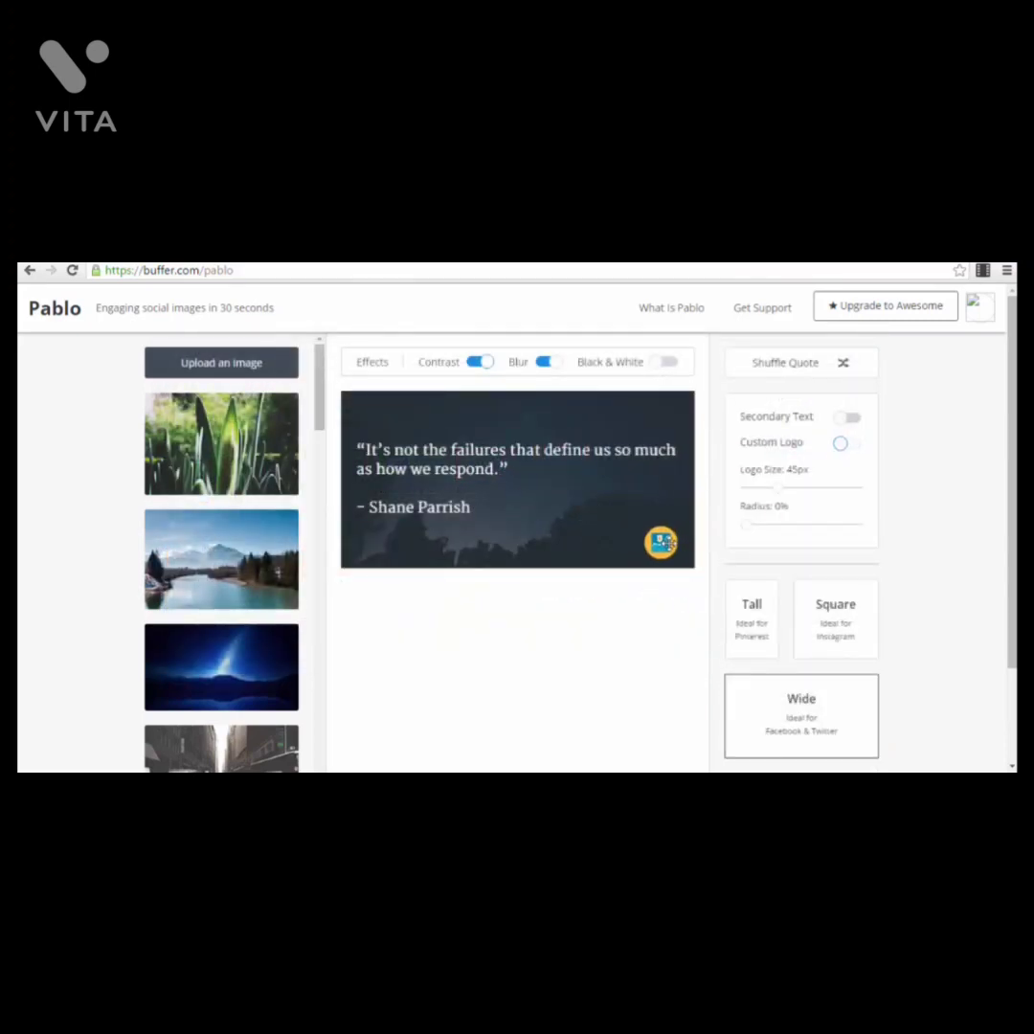
{"action": "left_click_drag", "start_coordinate": [777, 488], "coordinate": [798, 492]}
{"action": "left_click_drag", "start_coordinate": [748, 525], "coordinate": [813, 526]}
{"action": "left_click", "coordinate": [747, 525]}
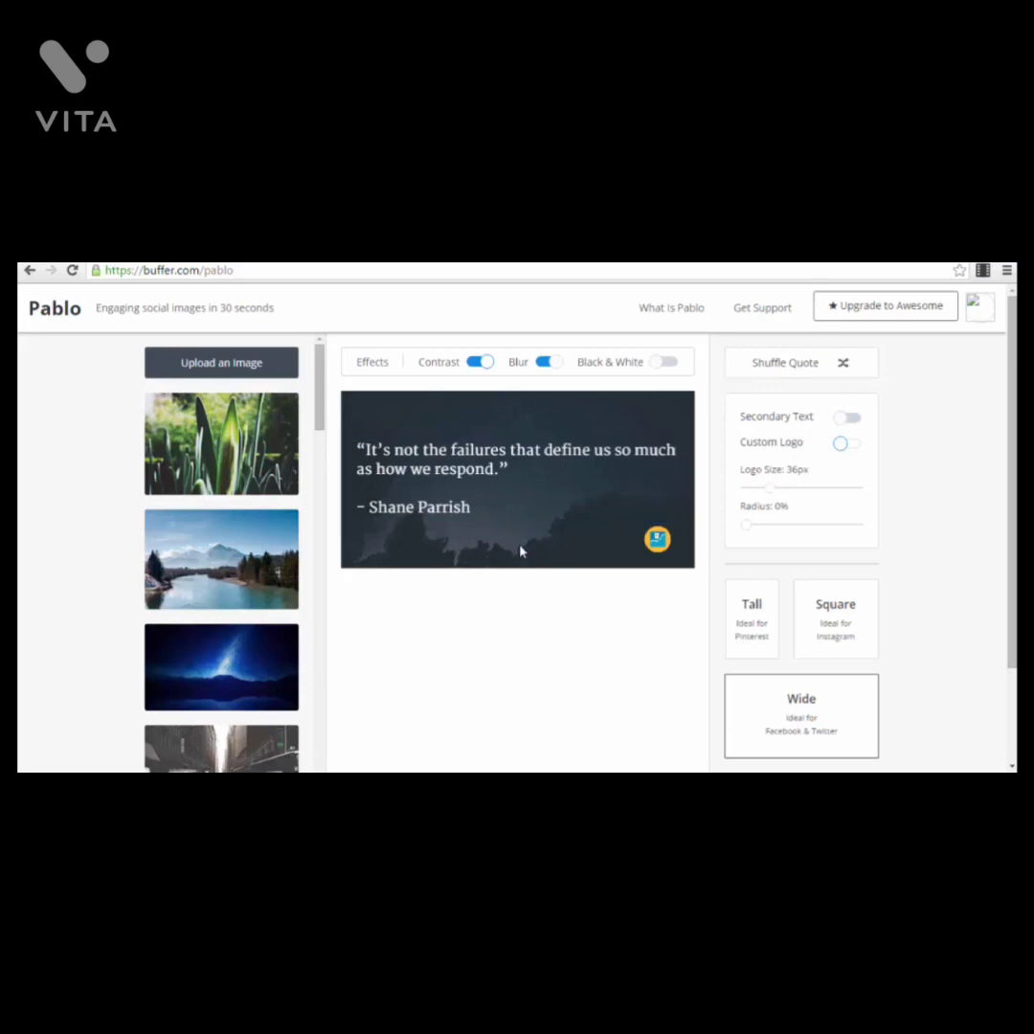
Step: Shuffle the quote eight times until Sheryl Sandberg's leadership quote appears
{"action": "left_click", "coordinate": [827, 366]}
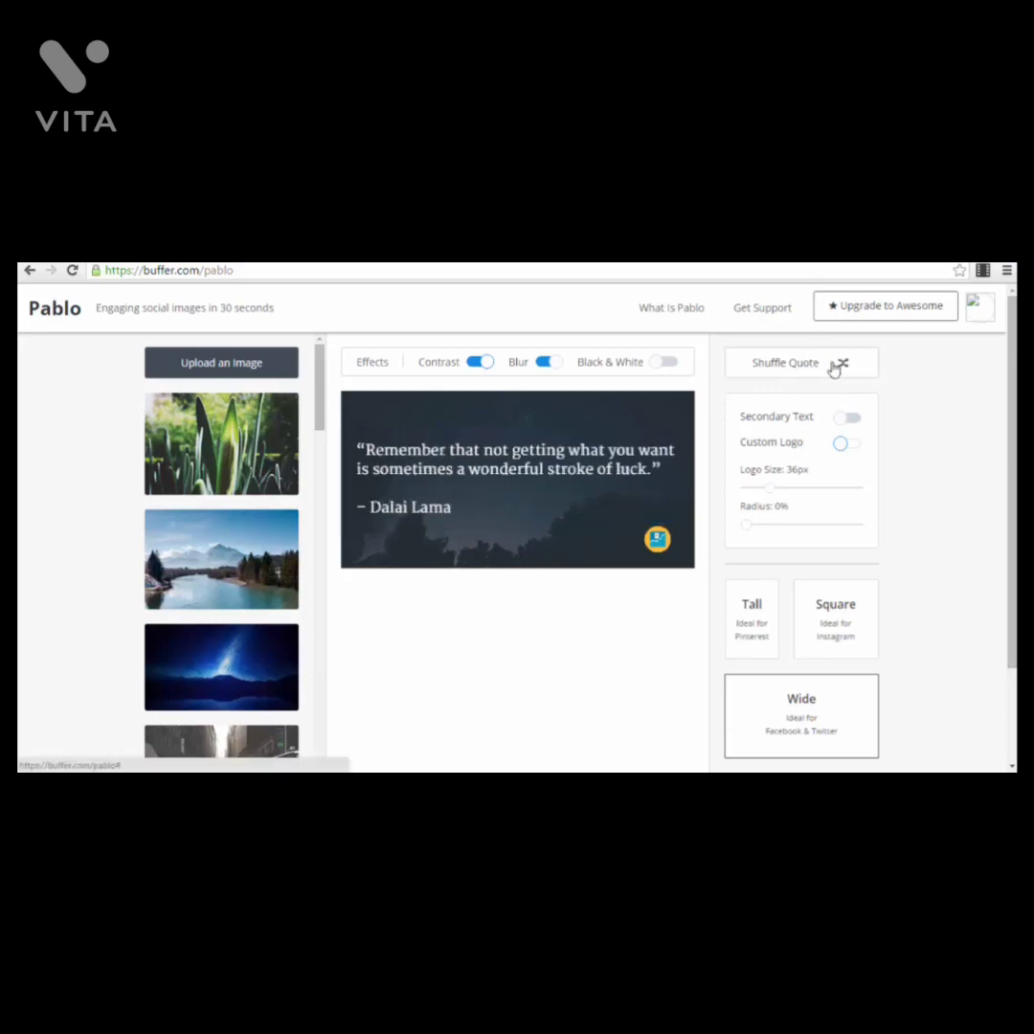
{"action": "left_click", "coordinate": [833, 370]}
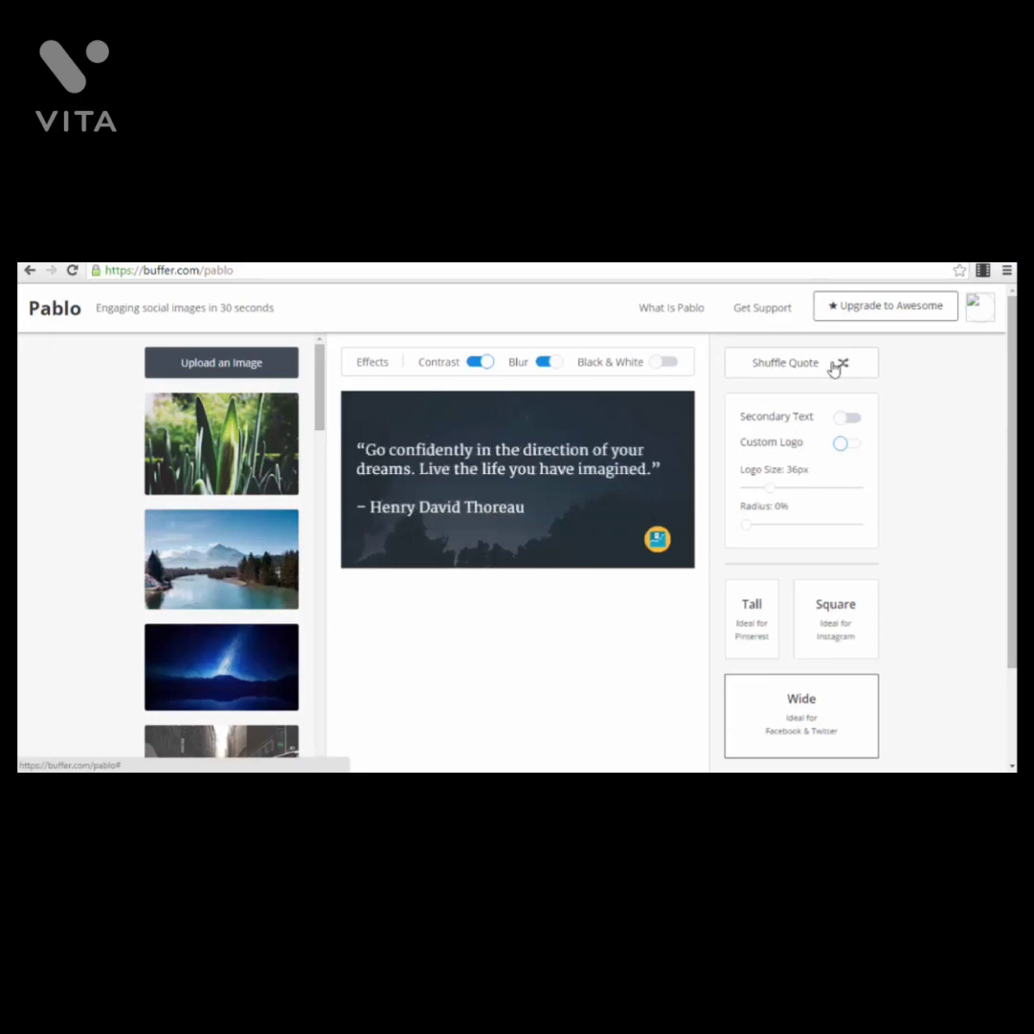
{"action": "left_click", "coordinate": [833, 368]}
{"action": "left_click", "coordinate": [833, 369]}
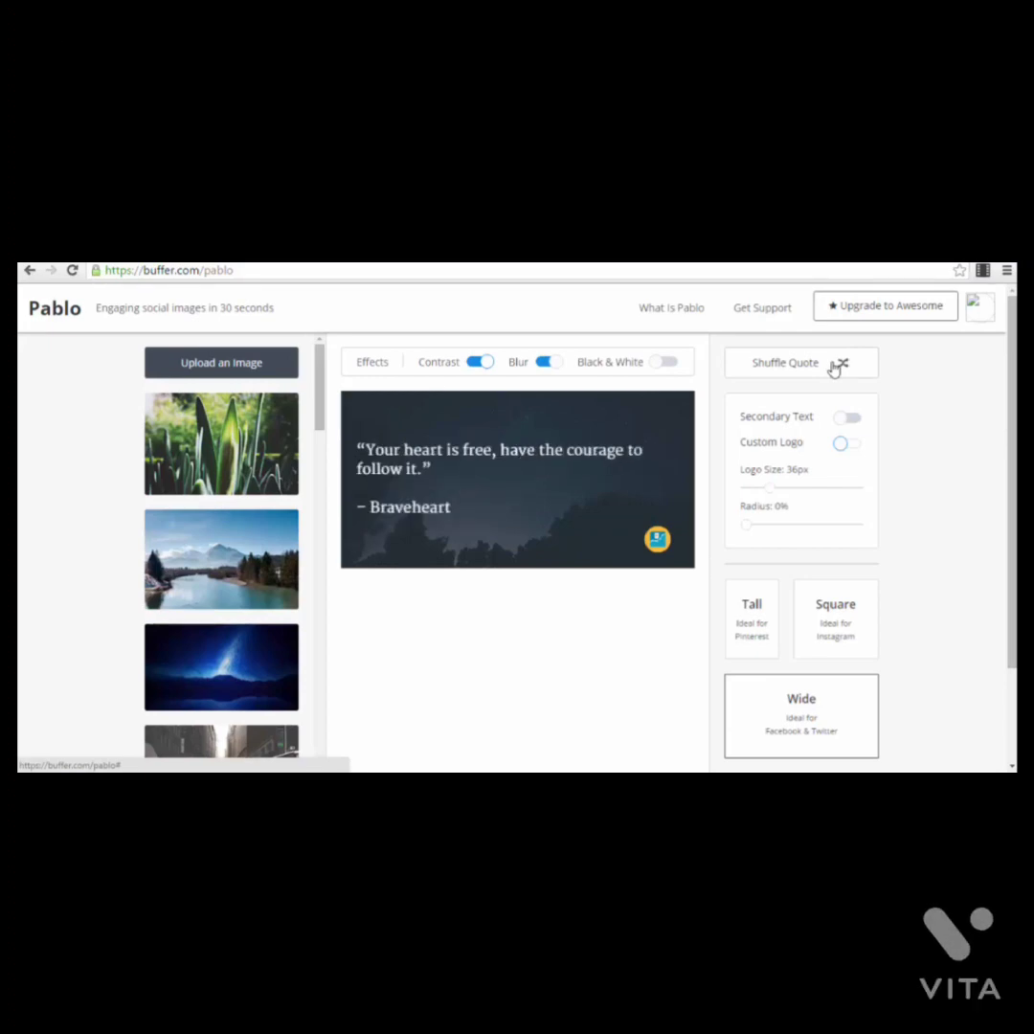
{"action": "left_click", "coordinate": [833, 369]}
{"action": "left_click", "coordinate": [833, 369]}
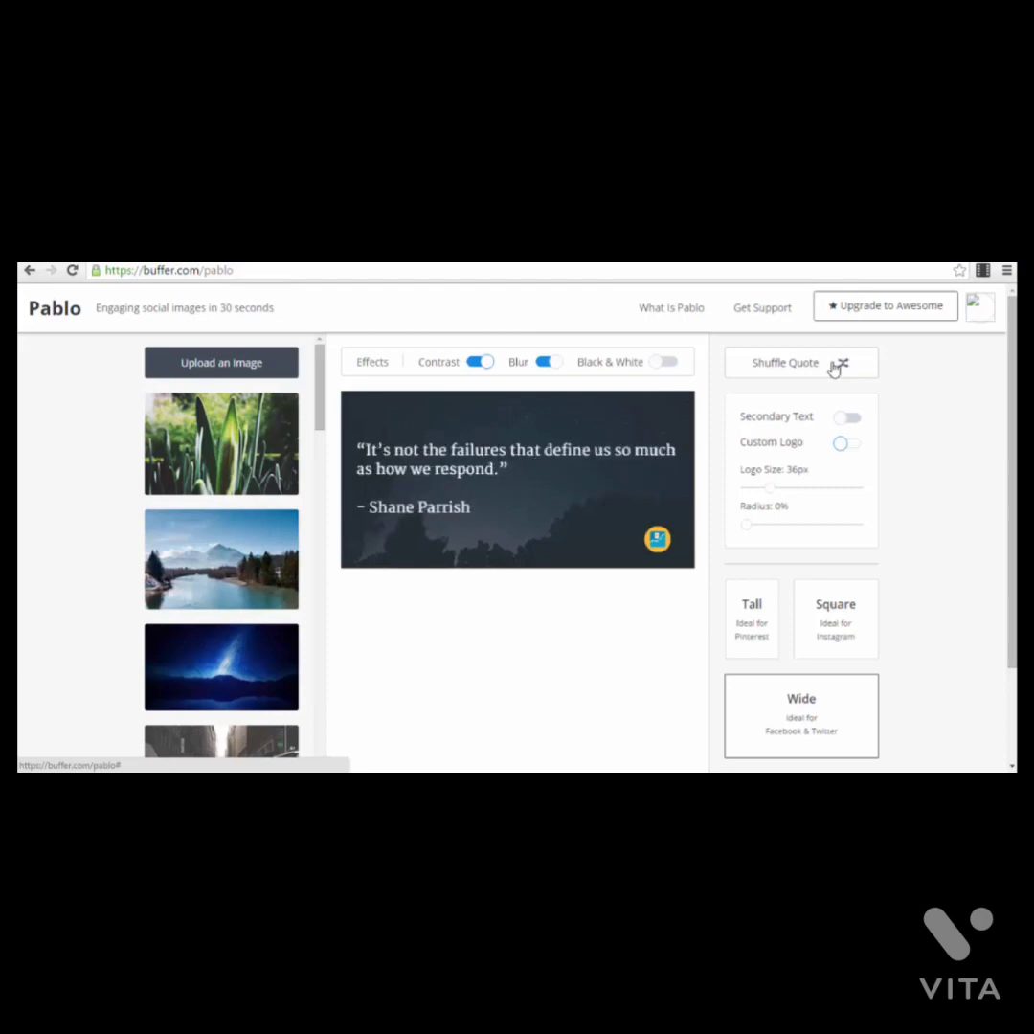
{"action": "left_click", "coordinate": [833, 370]}
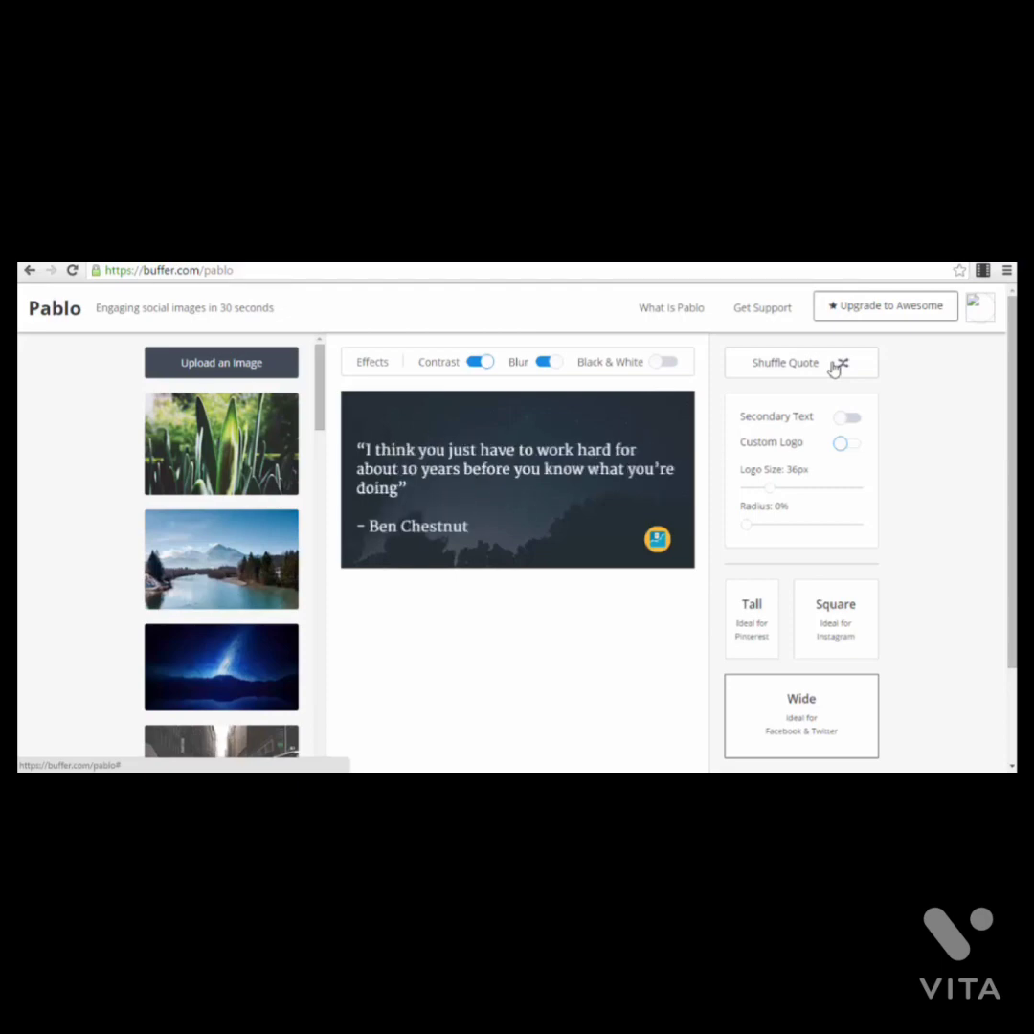
{"action": "left_click", "coordinate": [832, 369]}
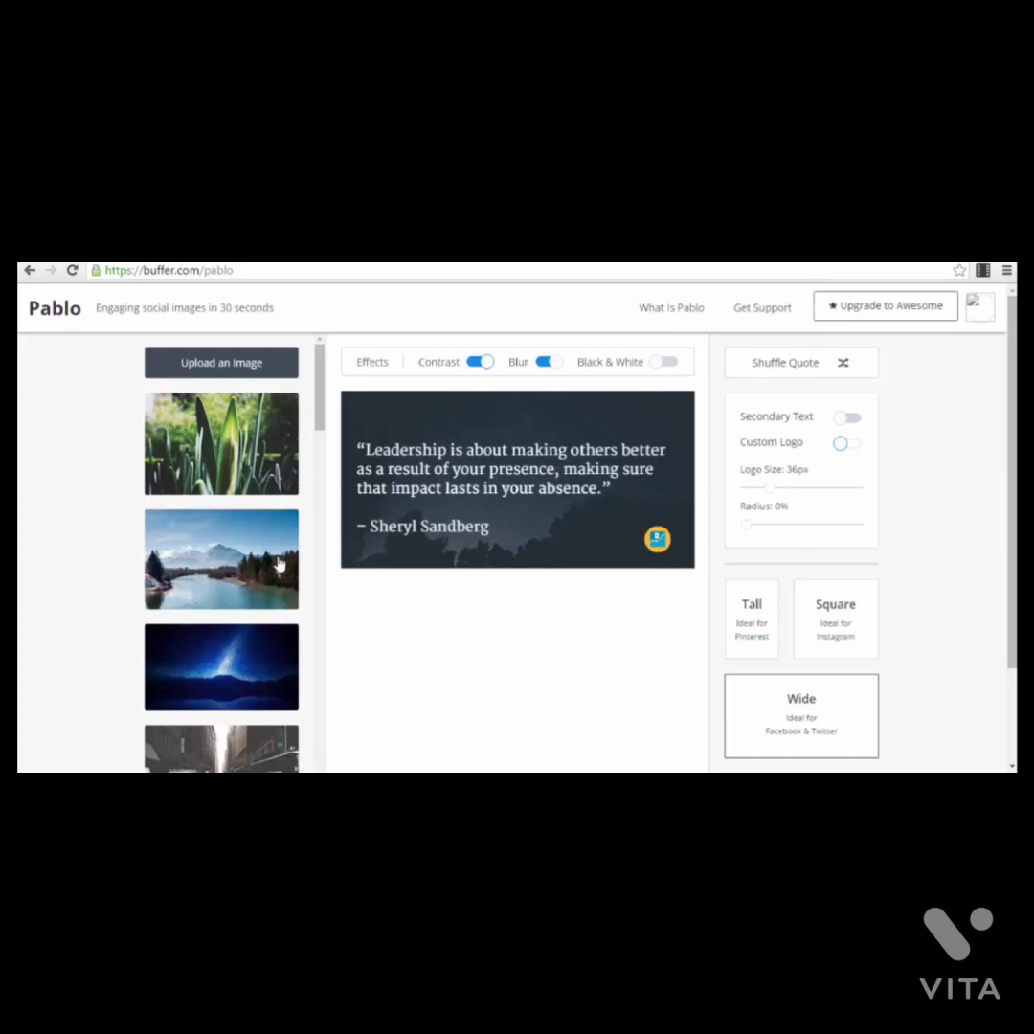
Step: Set the mountain lake photo as the quote image's background
{"action": "left_click", "coordinate": [213, 546]}
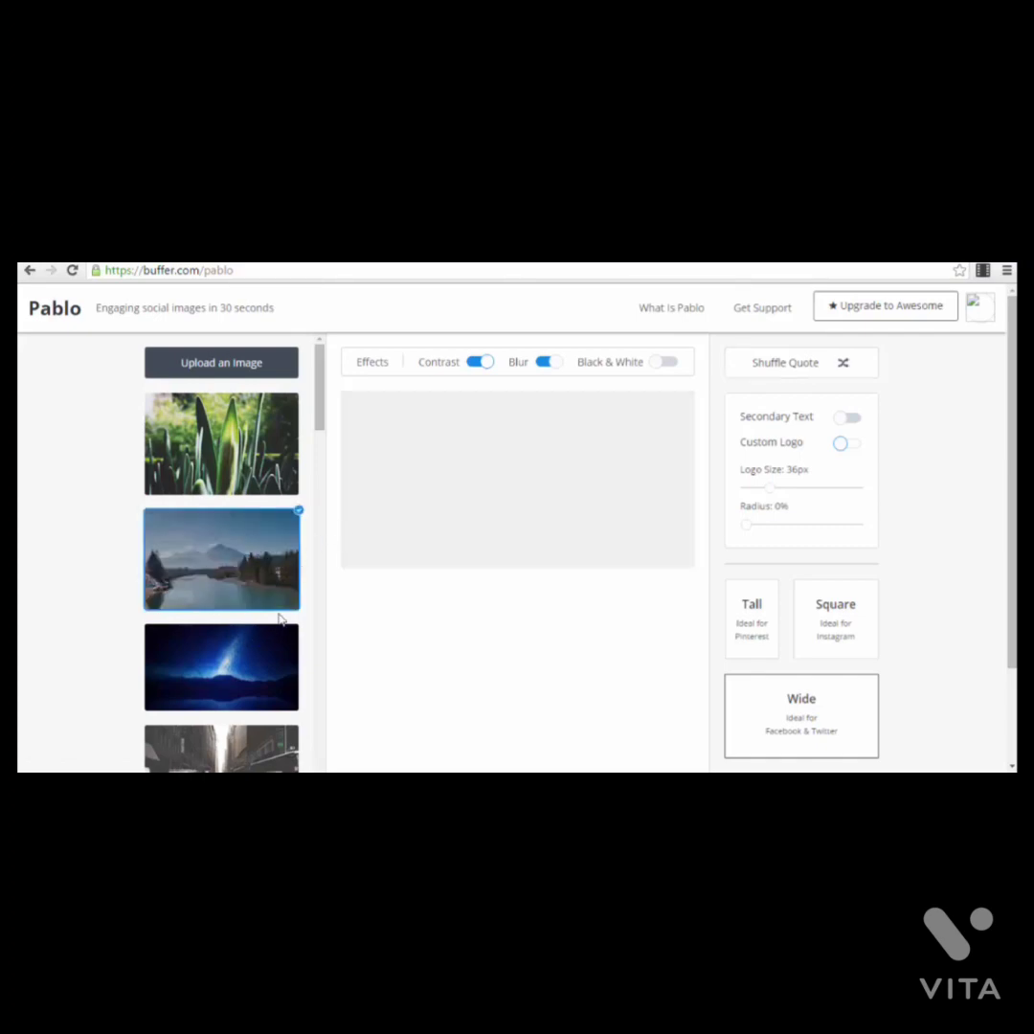
{"action": "left_click_drag", "start_coordinate": [1013, 490], "coordinate": [1015, 591]}
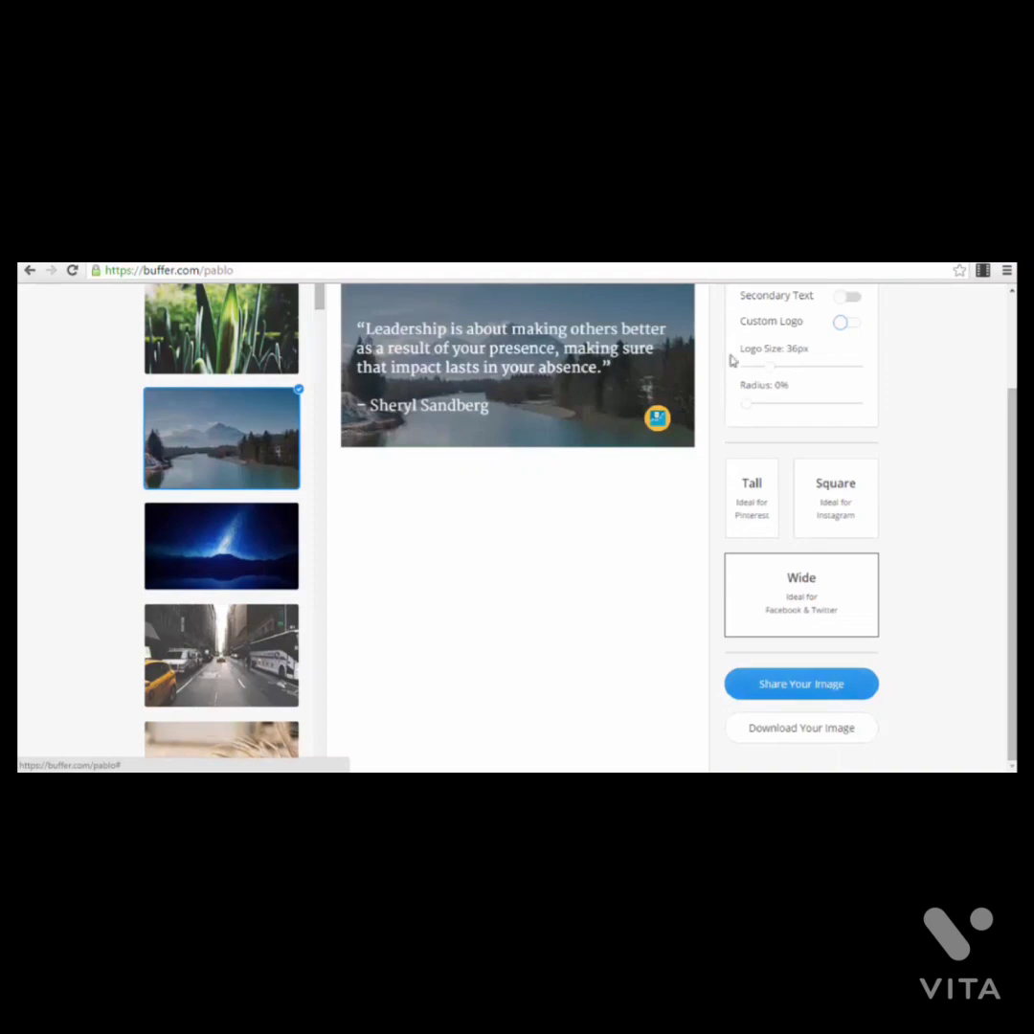
Step: Download the finished mountain lake quote image as pablo.png
{"action": "left_click", "coordinate": [778, 733]}
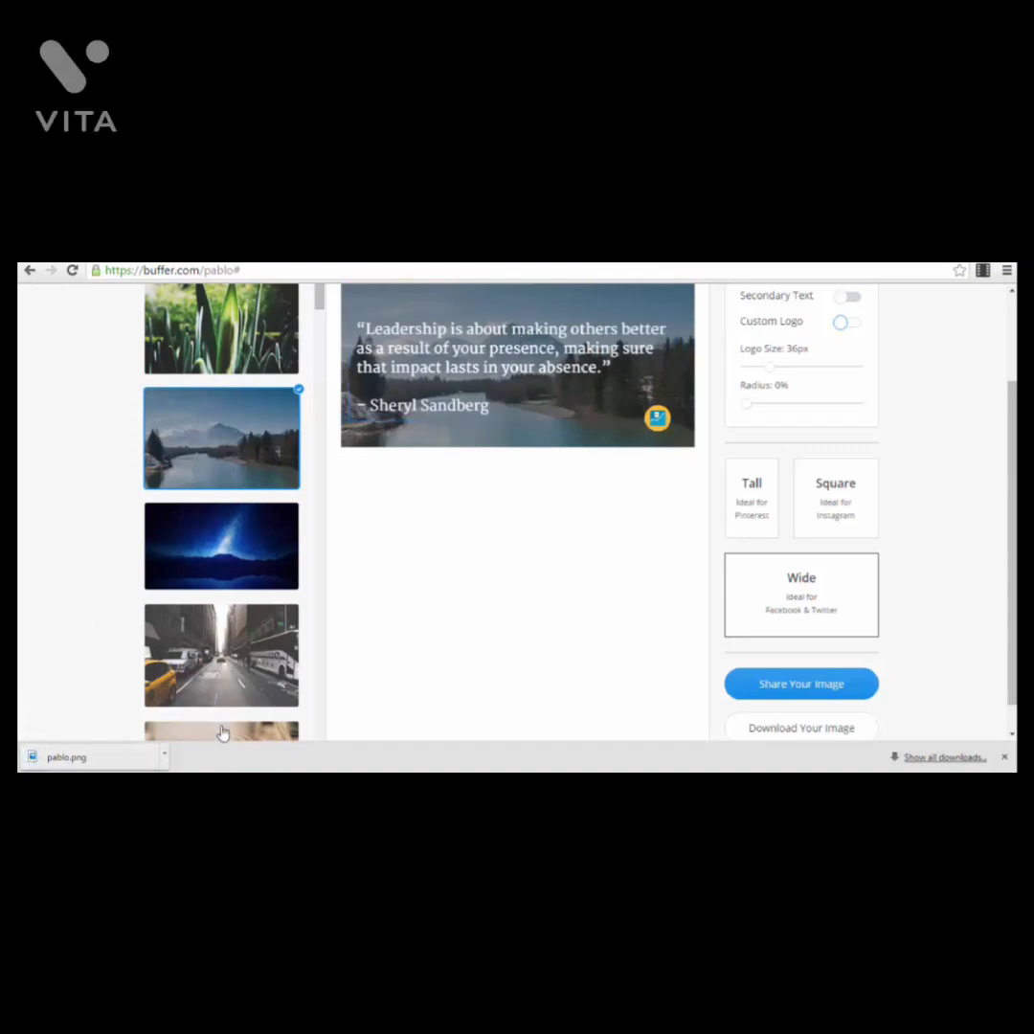
{"action": "scroll", "coordinate": [450, 612], "scroll_direction": "up", "scroll_amount": 2}
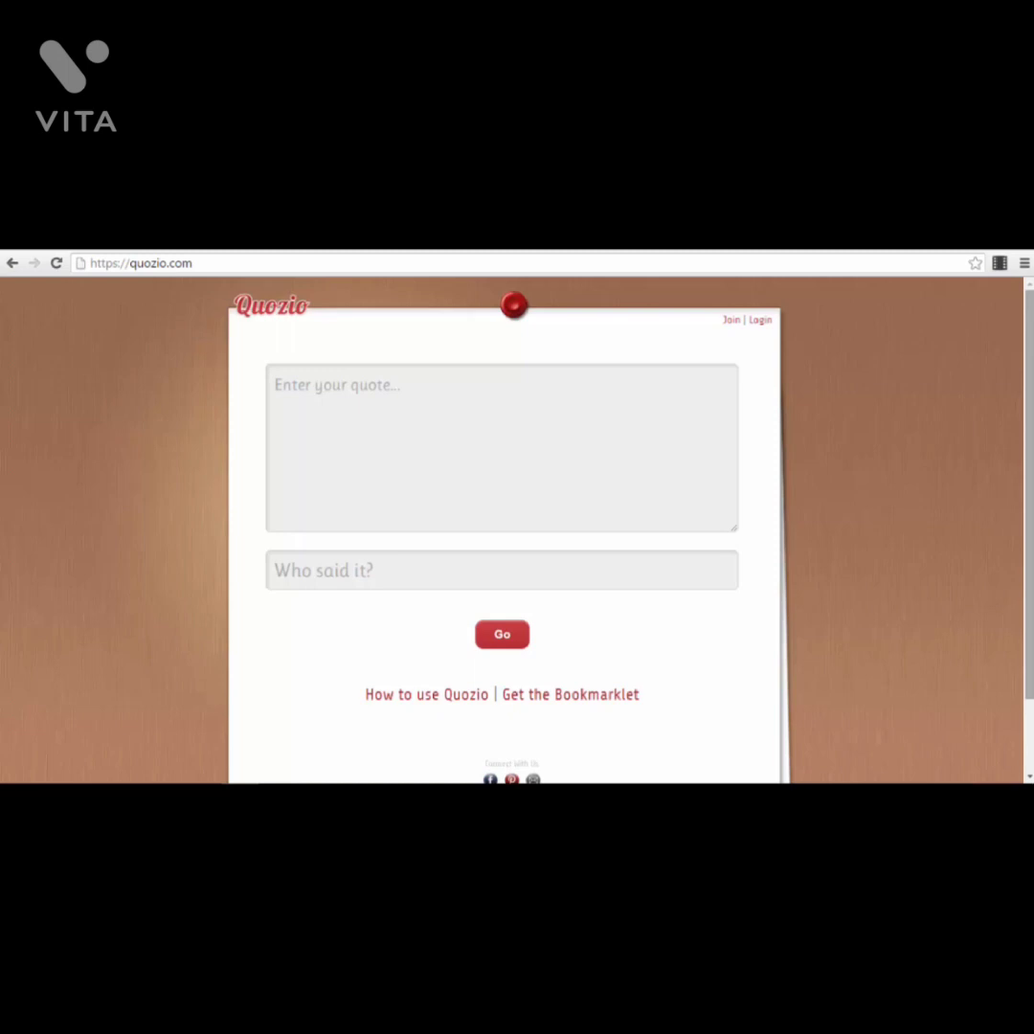
Step: Log in to Quozio with Facebook, declining permission to post on Facebook
{"action": "left_click", "coordinate": [206, 262]}
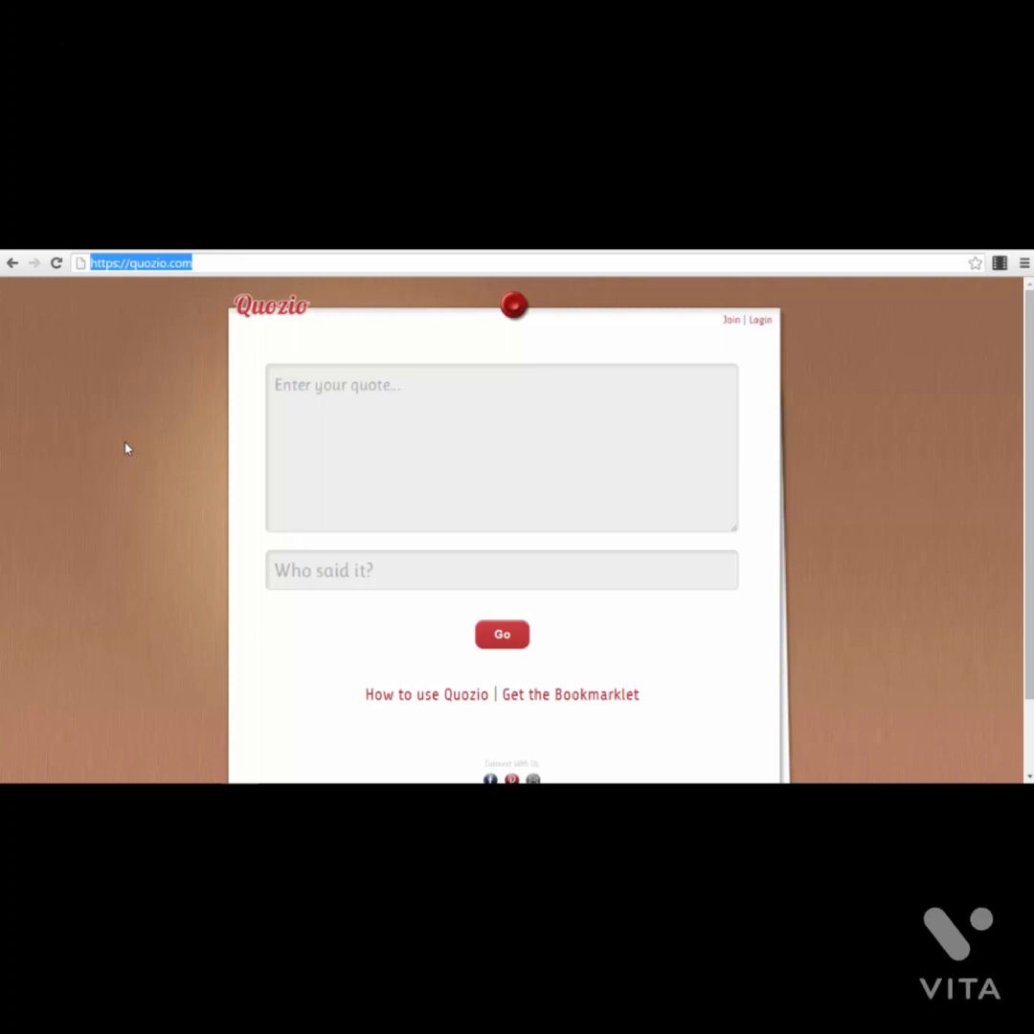
{"action": "left_click", "coordinate": [760, 320]}
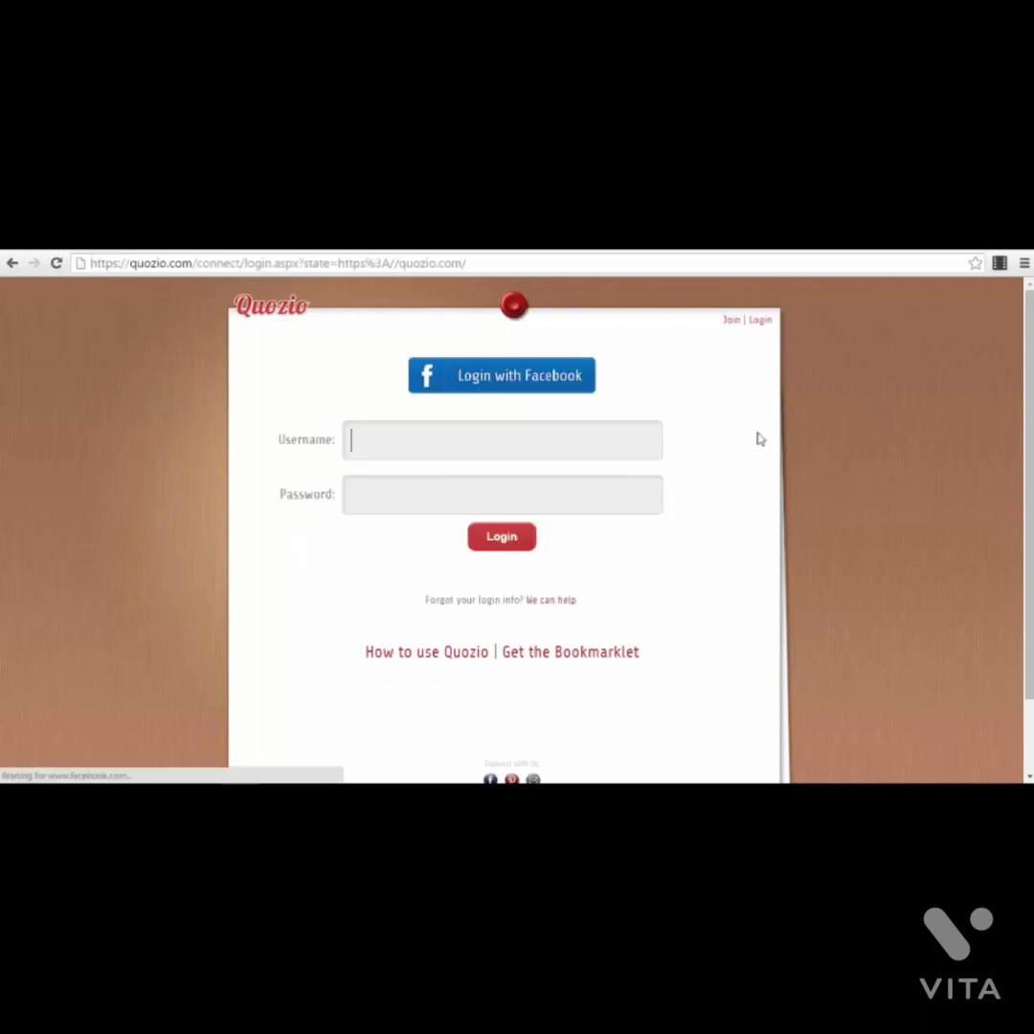
{"action": "left_click", "coordinate": [534, 376]}
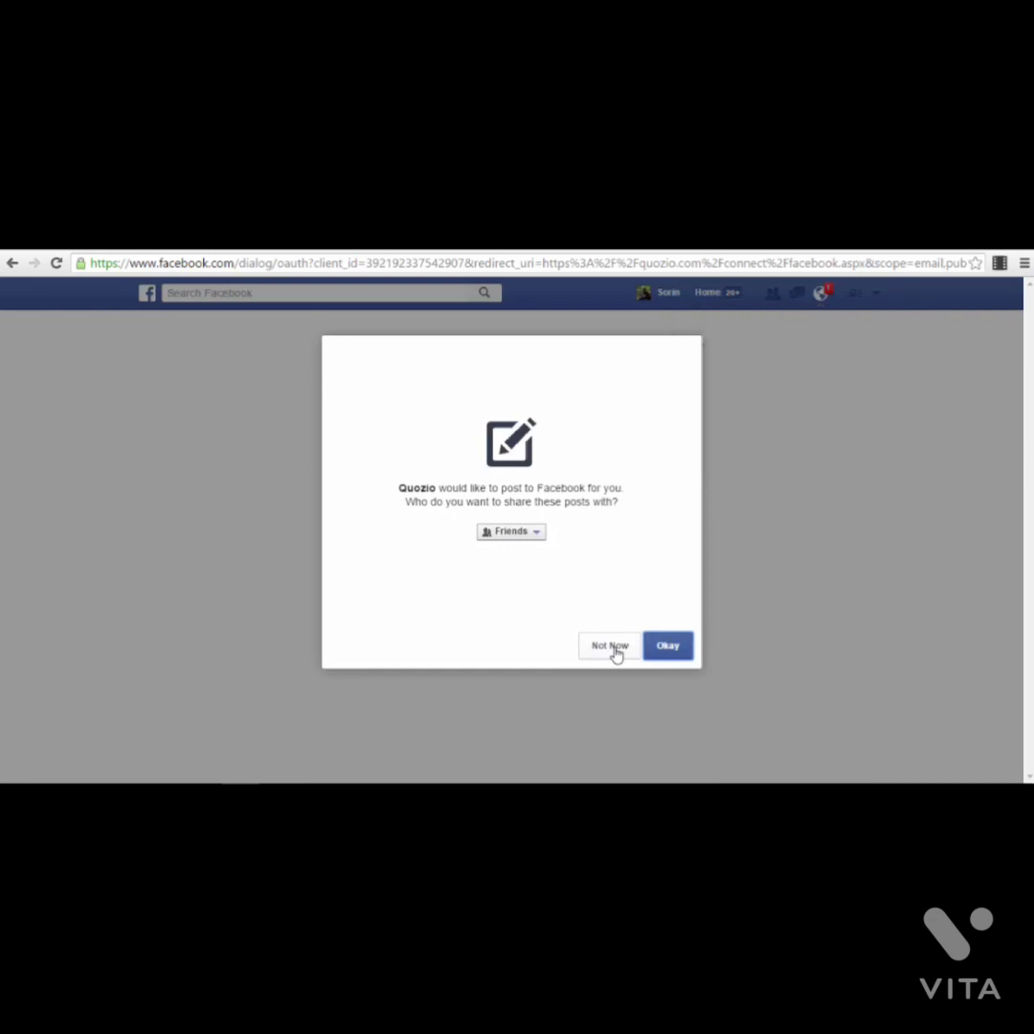
{"action": "left_click", "coordinate": [616, 651]}
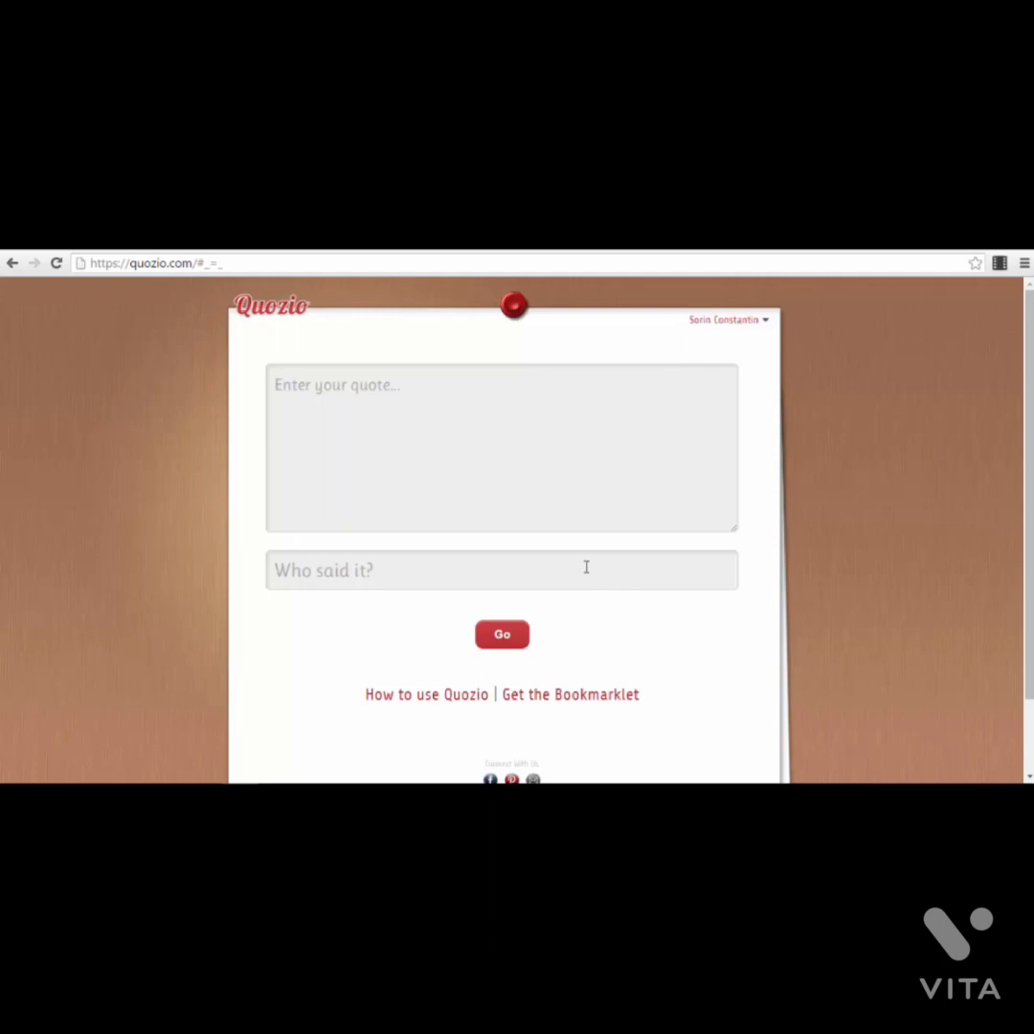
Step: Enter the quote 'Bla Bla. Bla Bla. ..' and the user's full name as its author
{"action": "left_click", "coordinate": [378, 393]}
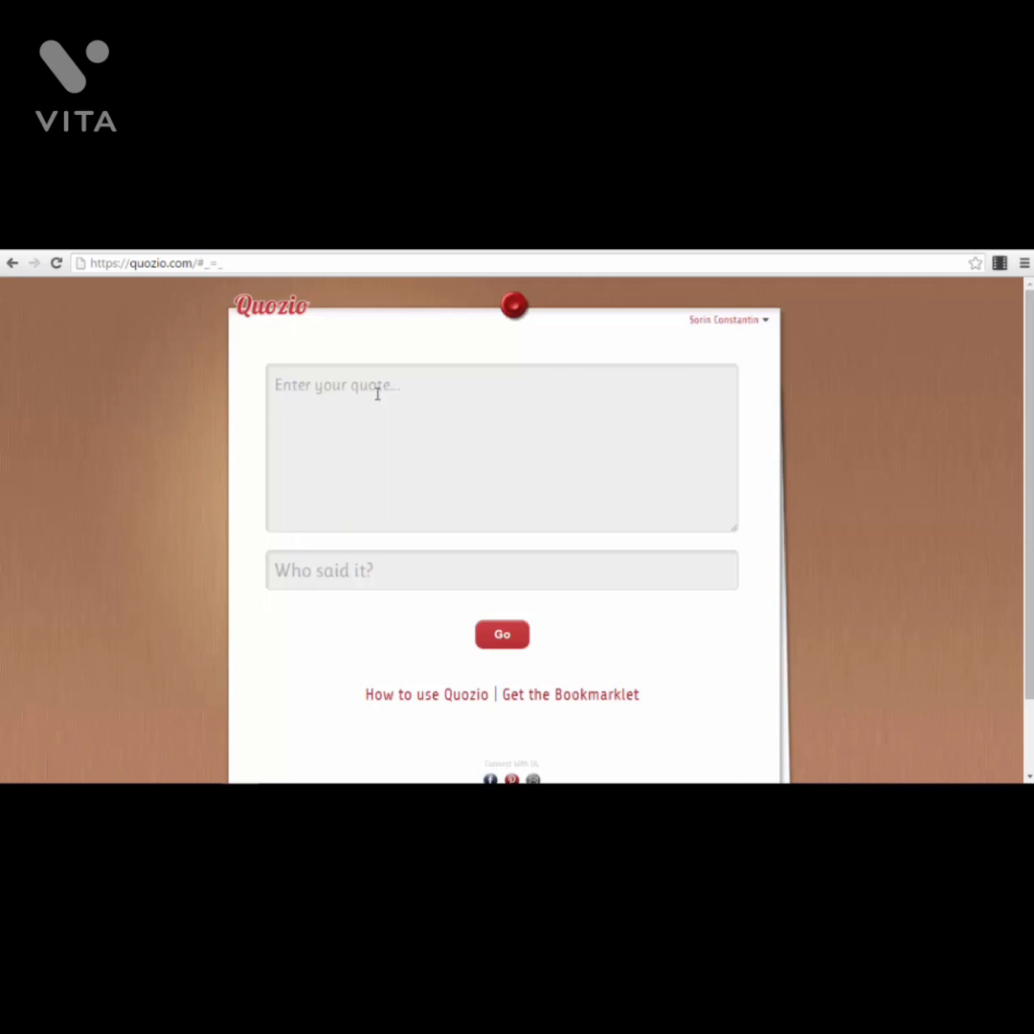
{"action": "type", "text": "Bla Bl"}
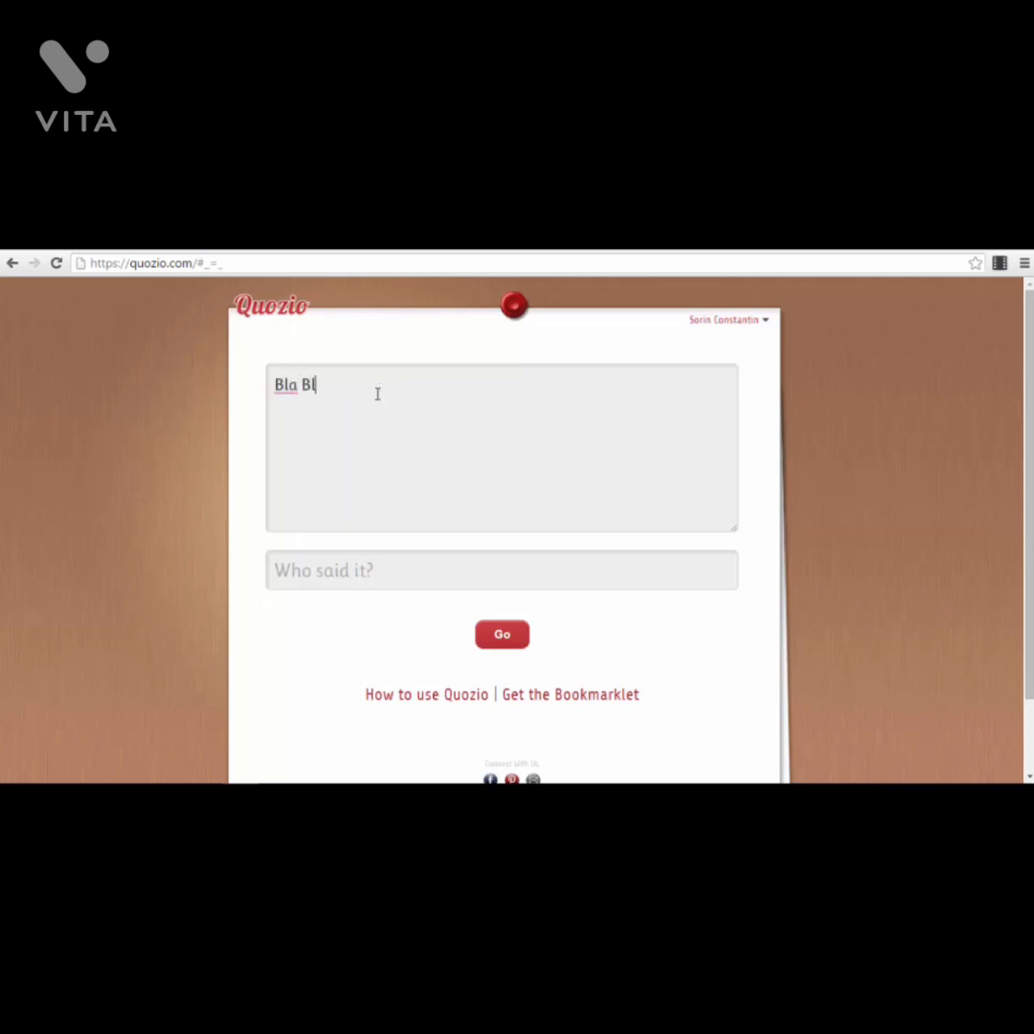
{"action": "type", "text": "a. Bla Bla. .."}
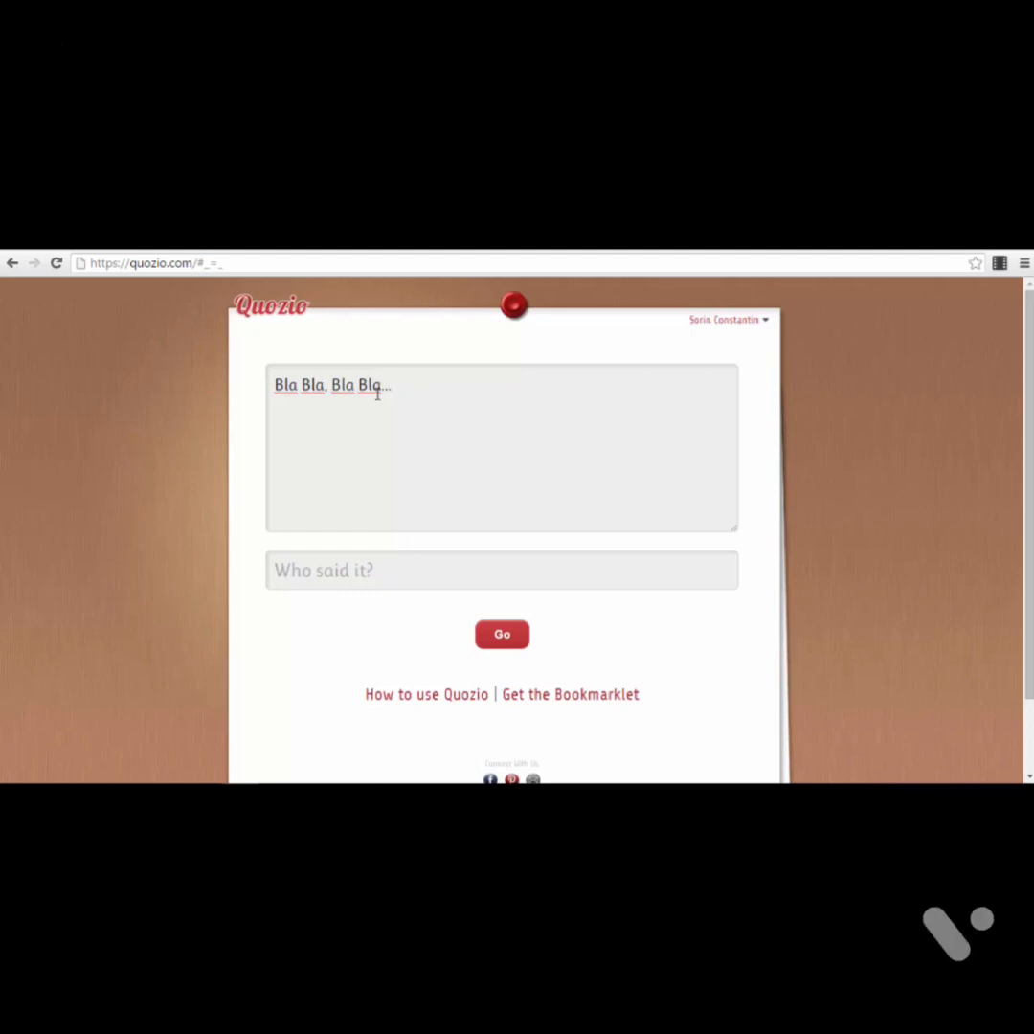
{"action": "left_click", "coordinate": [371, 580]}
{"action": "left_click_drag", "start_coordinate": [448, 387], "coordinate": [139, 397]}
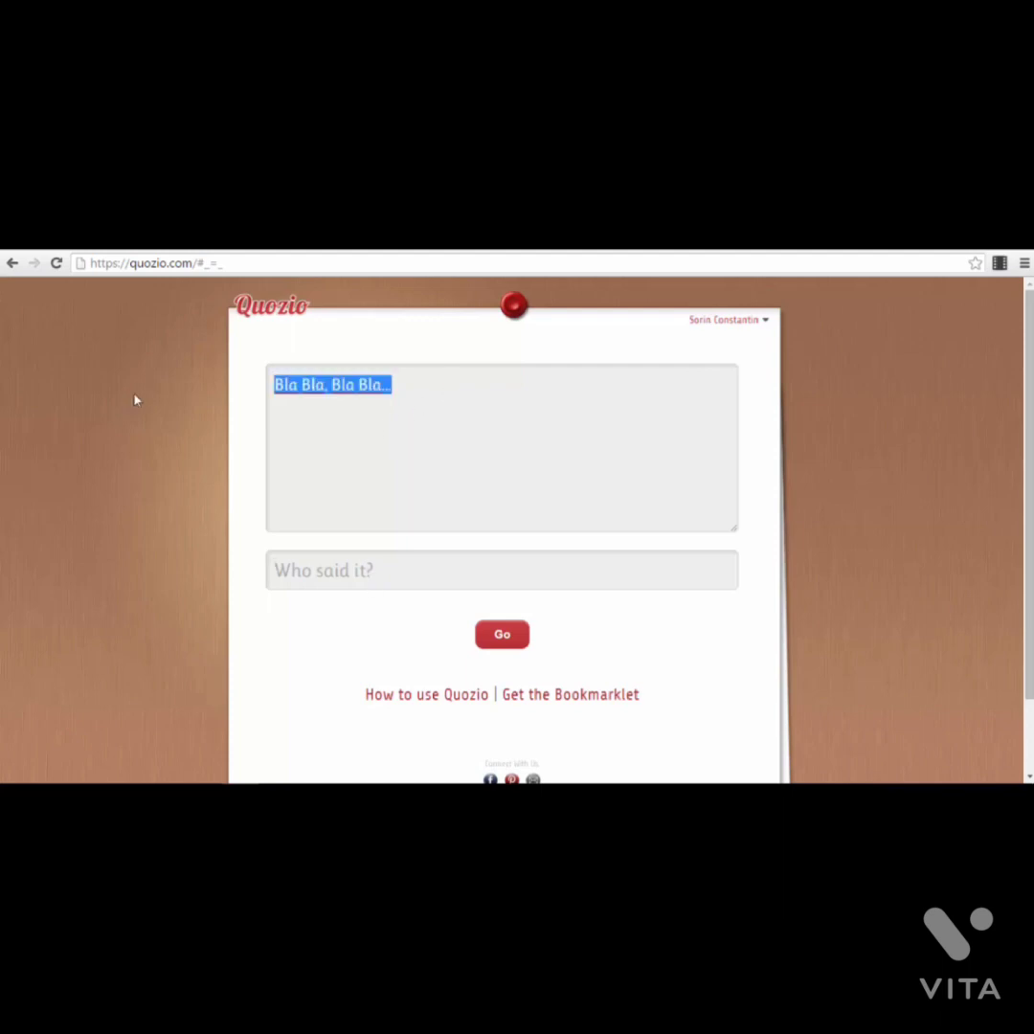
{"action": "left_click", "coordinate": [381, 571]}
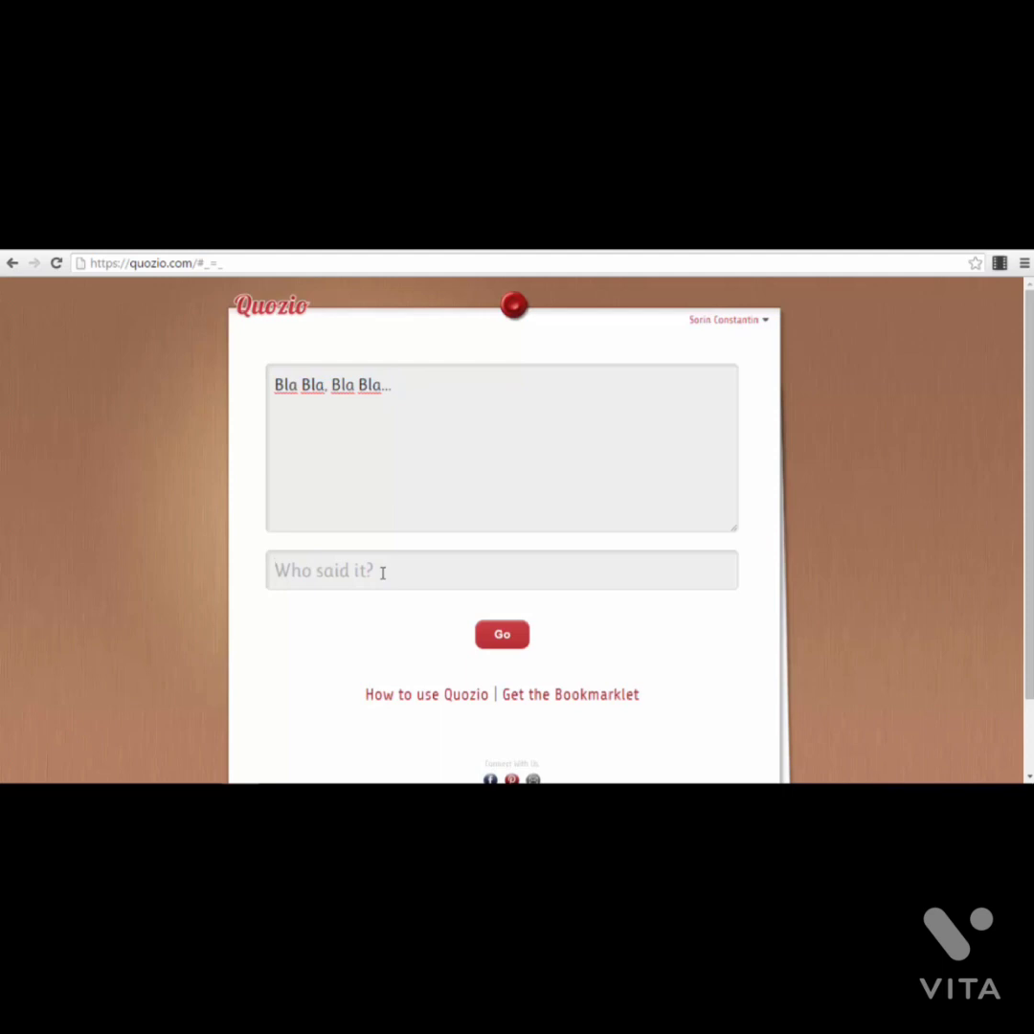
{"action": "type", "text": "Sorin "}
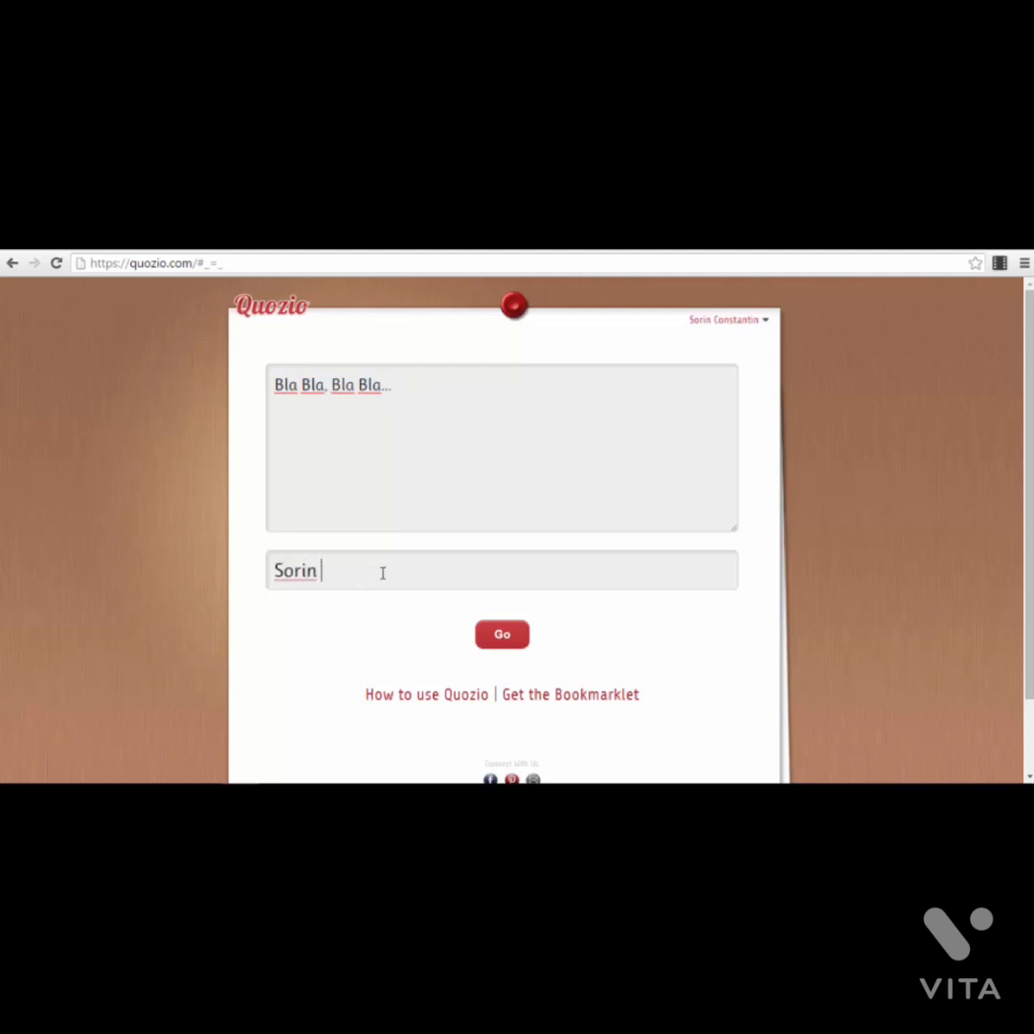
{"action": "type", "text": "Constantin"}
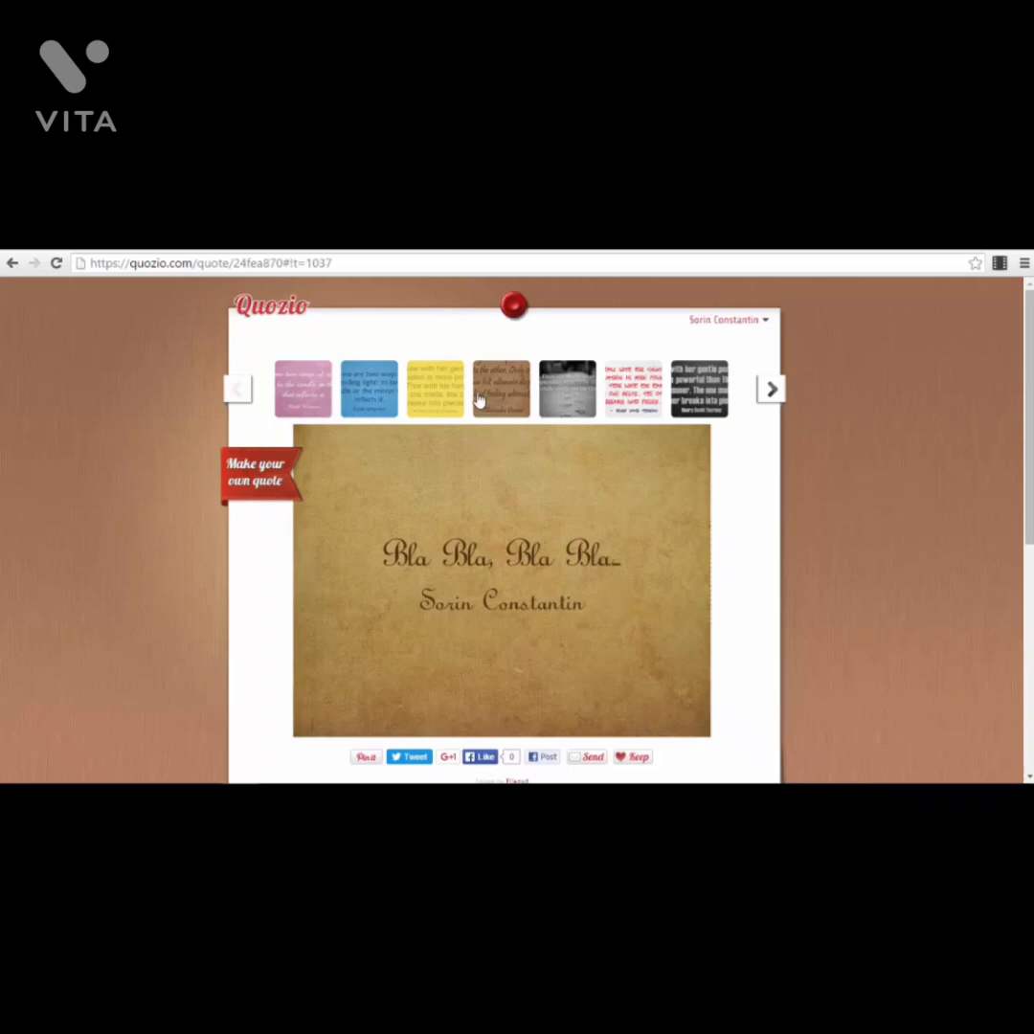
Step: Browse Quozio's quote styles, trying whiteboard, dark and textured paper designs
{"action": "left_click", "coordinate": [632, 387]}
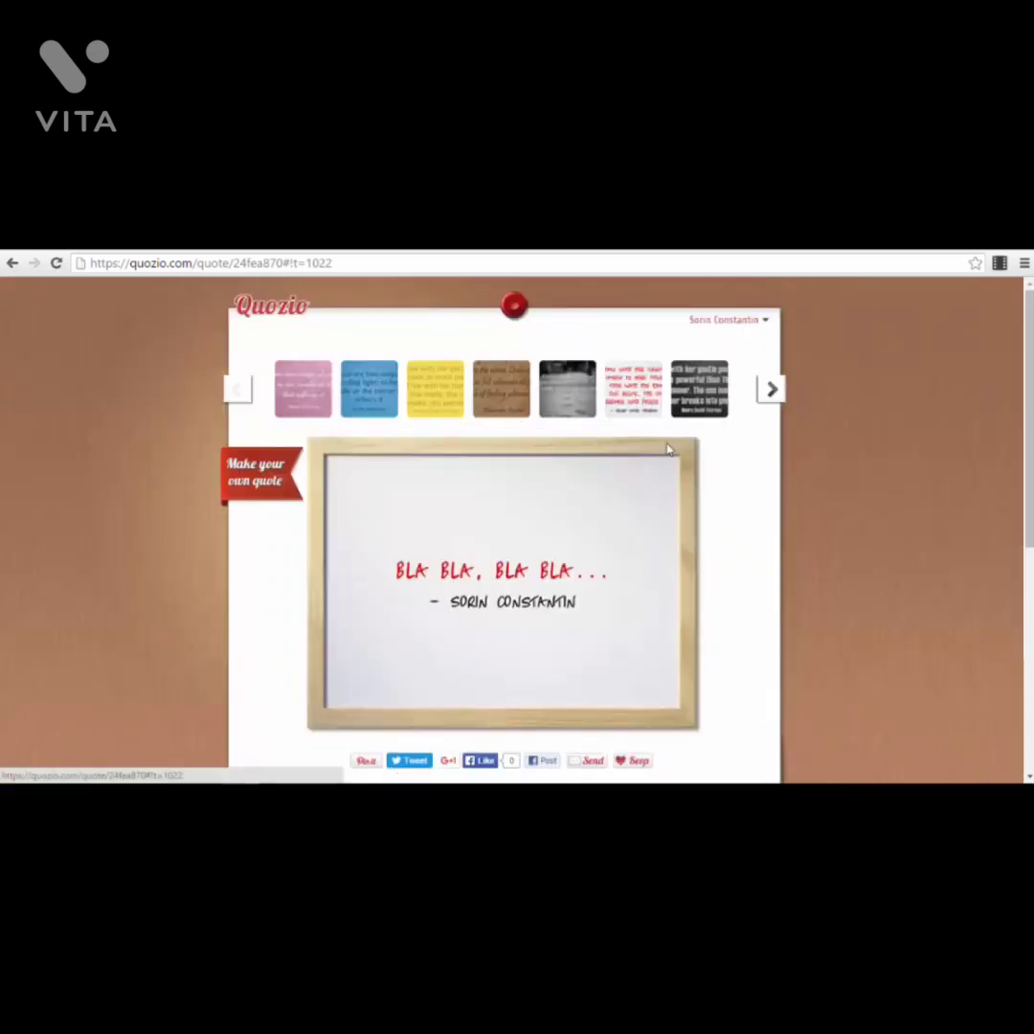
{"action": "left_click", "coordinate": [700, 388]}
{"action": "left_click", "coordinate": [771, 390]}
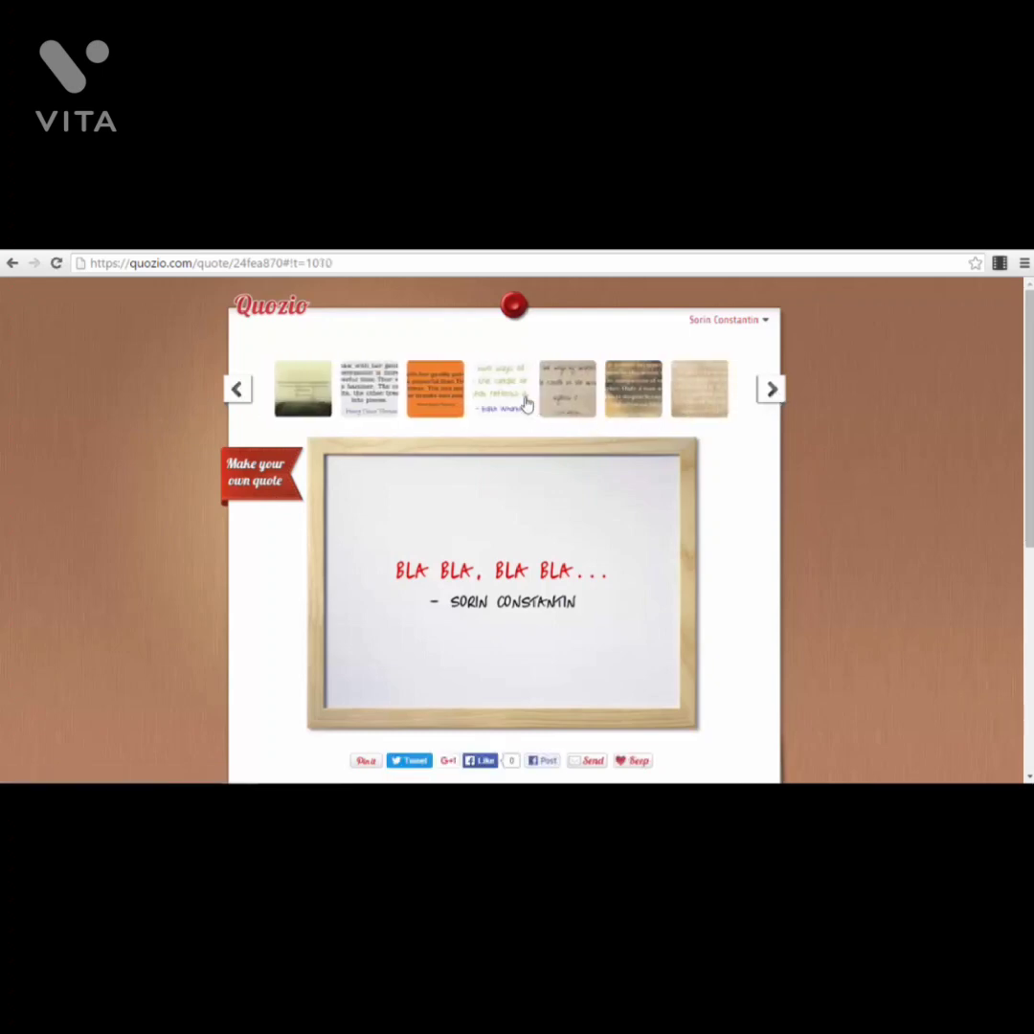
{"action": "left_click", "coordinate": [498, 392]}
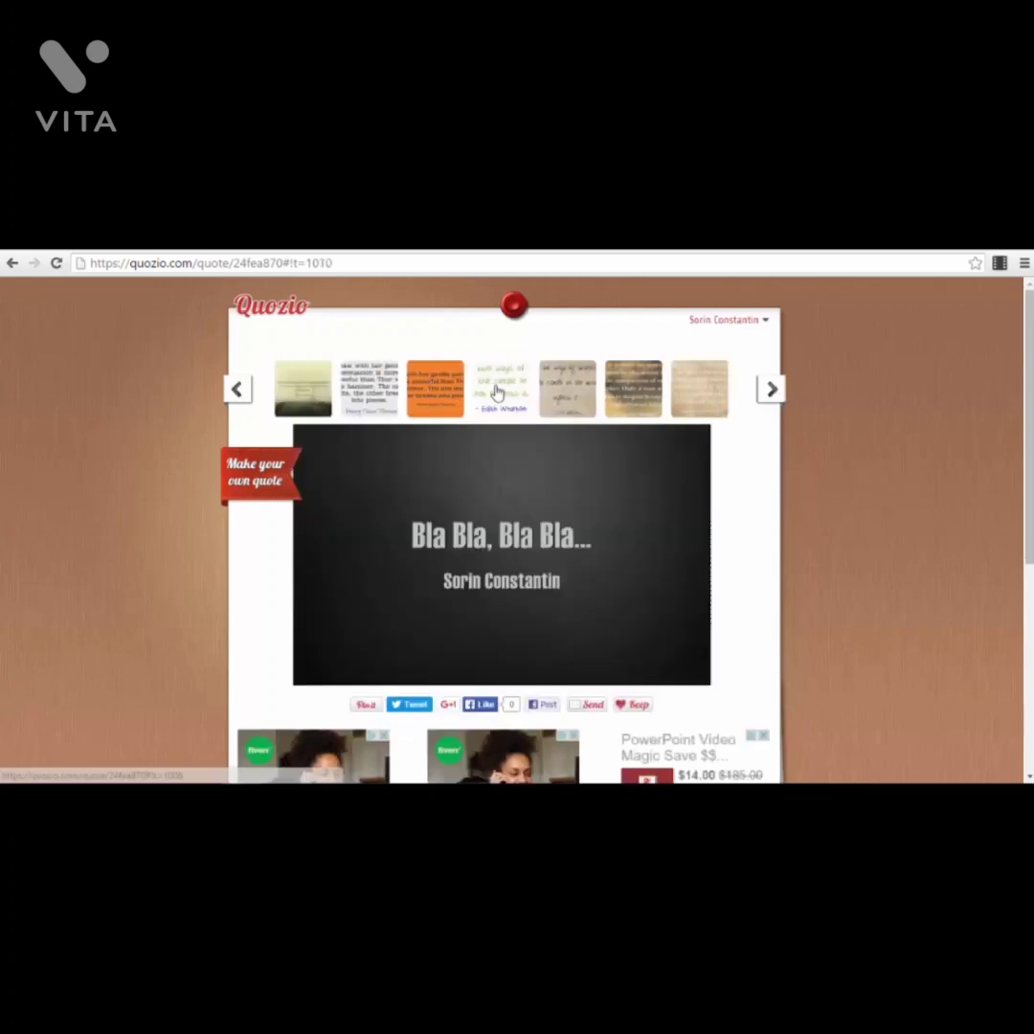
{"action": "left_click", "coordinate": [563, 388]}
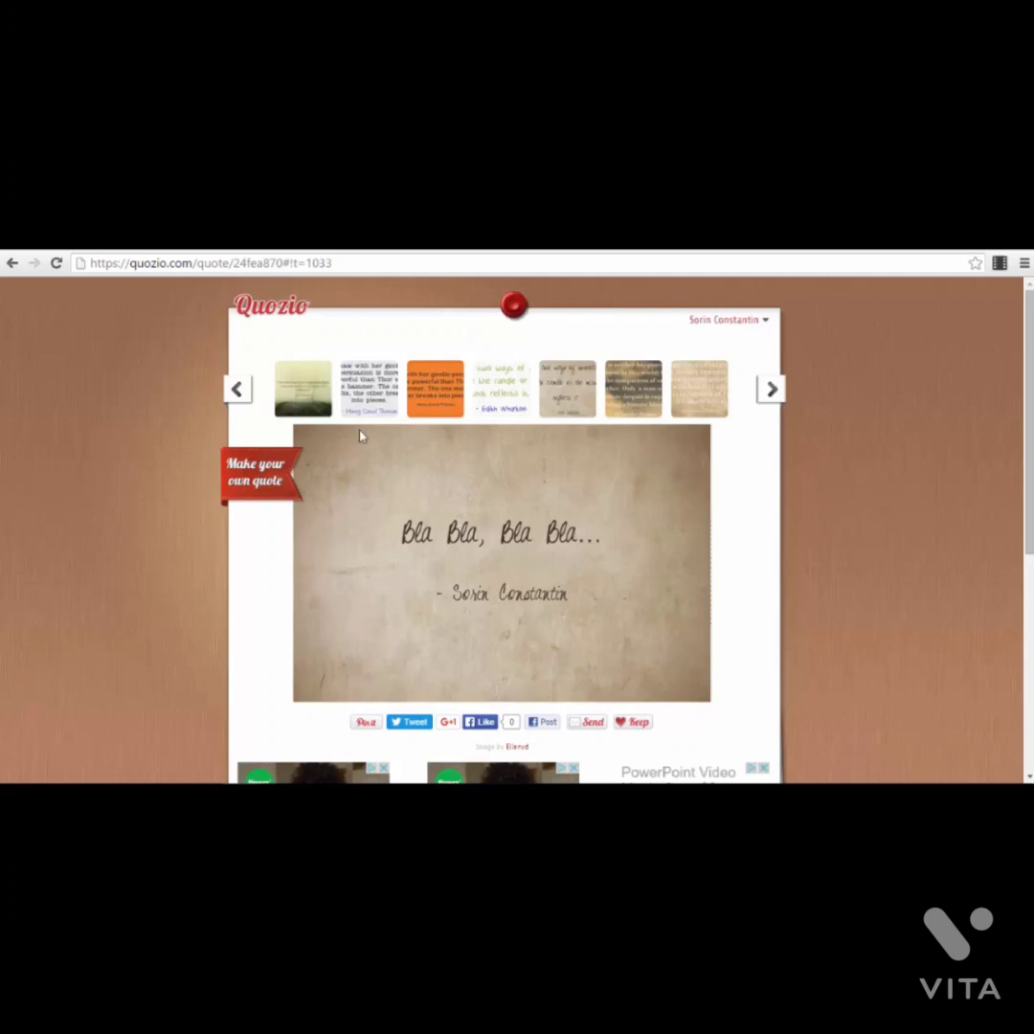
{"action": "left_click", "coordinate": [770, 388]}
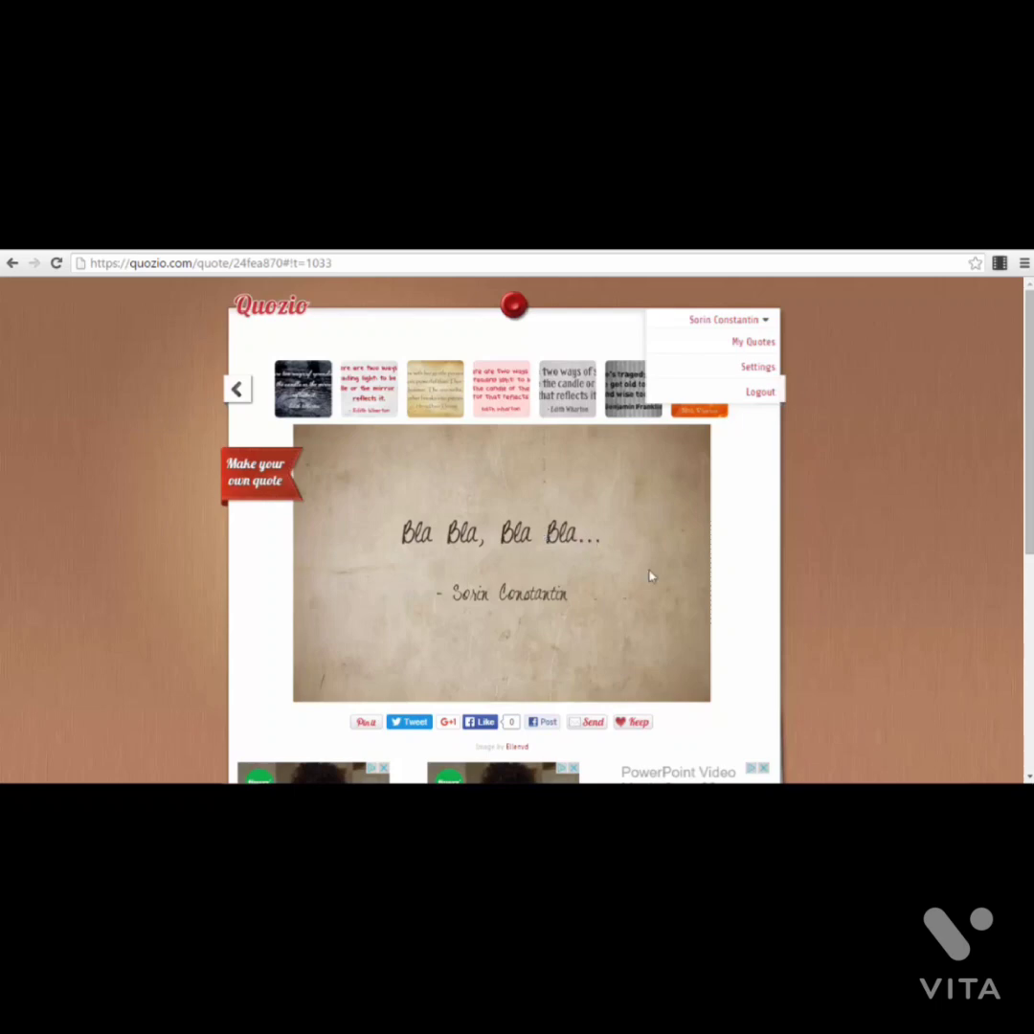
Step: Dismiss the quote image's save options and +1 the quote on Google+
{"action": "right_click", "coordinate": [464, 478]}
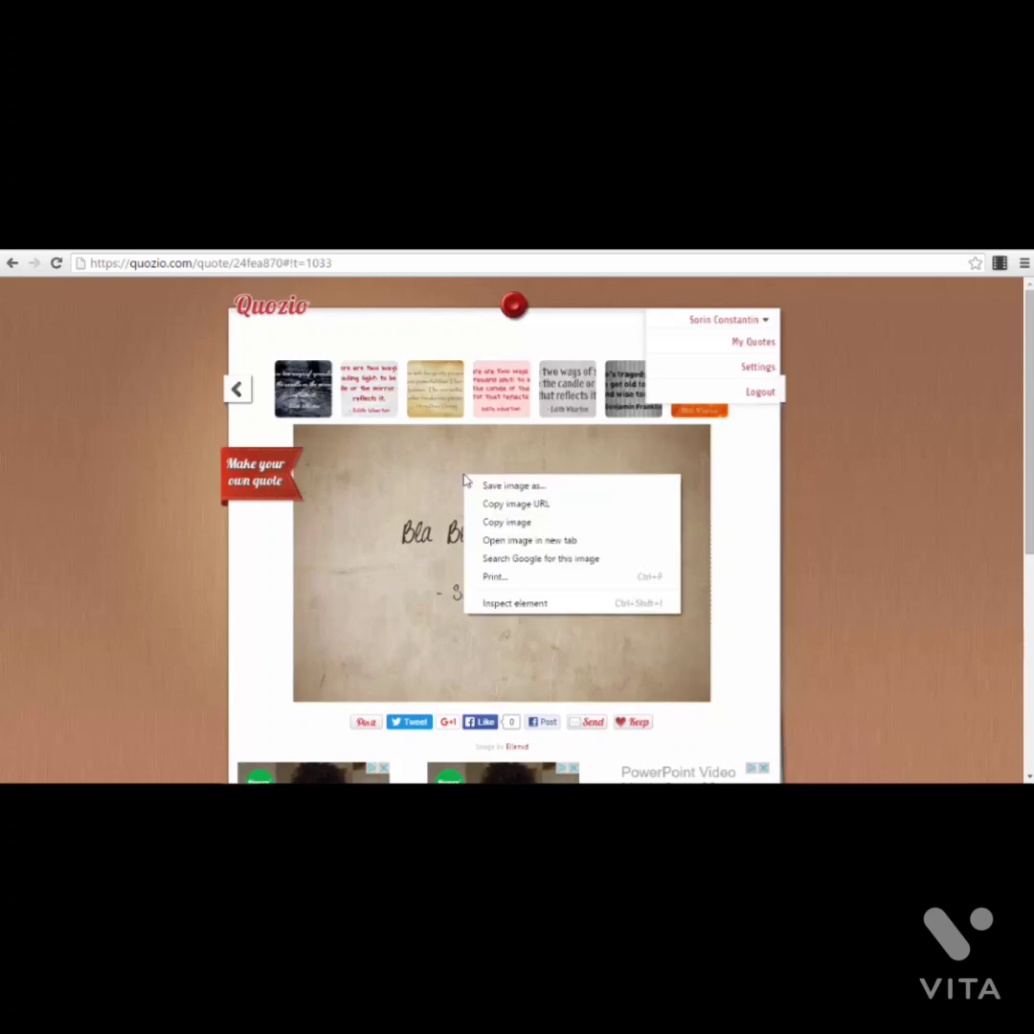
{"action": "left_click", "coordinate": [771, 532]}
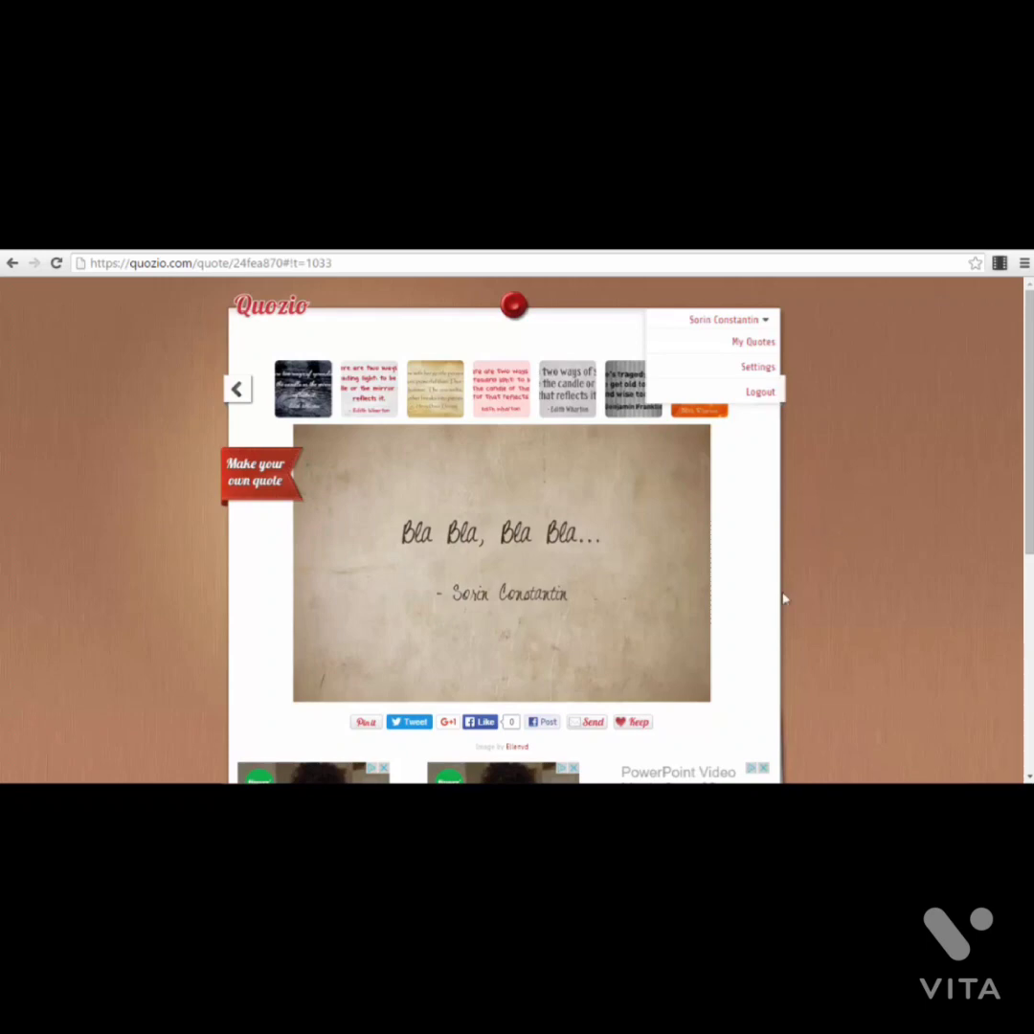
{"action": "scroll", "coordinate": [785, 598], "scroll_direction": "down", "scroll_amount": 1}
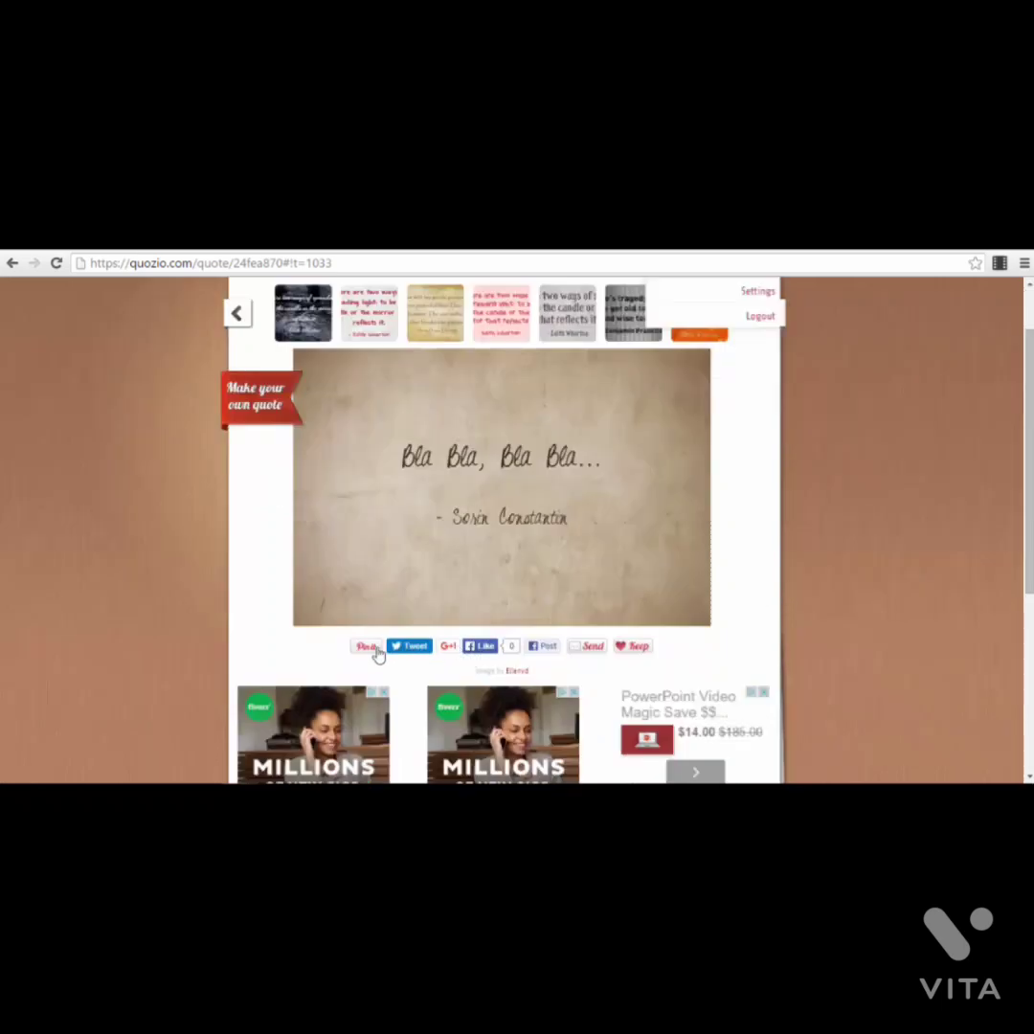
{"action": "left_click", "coordinate": [443, 650]}
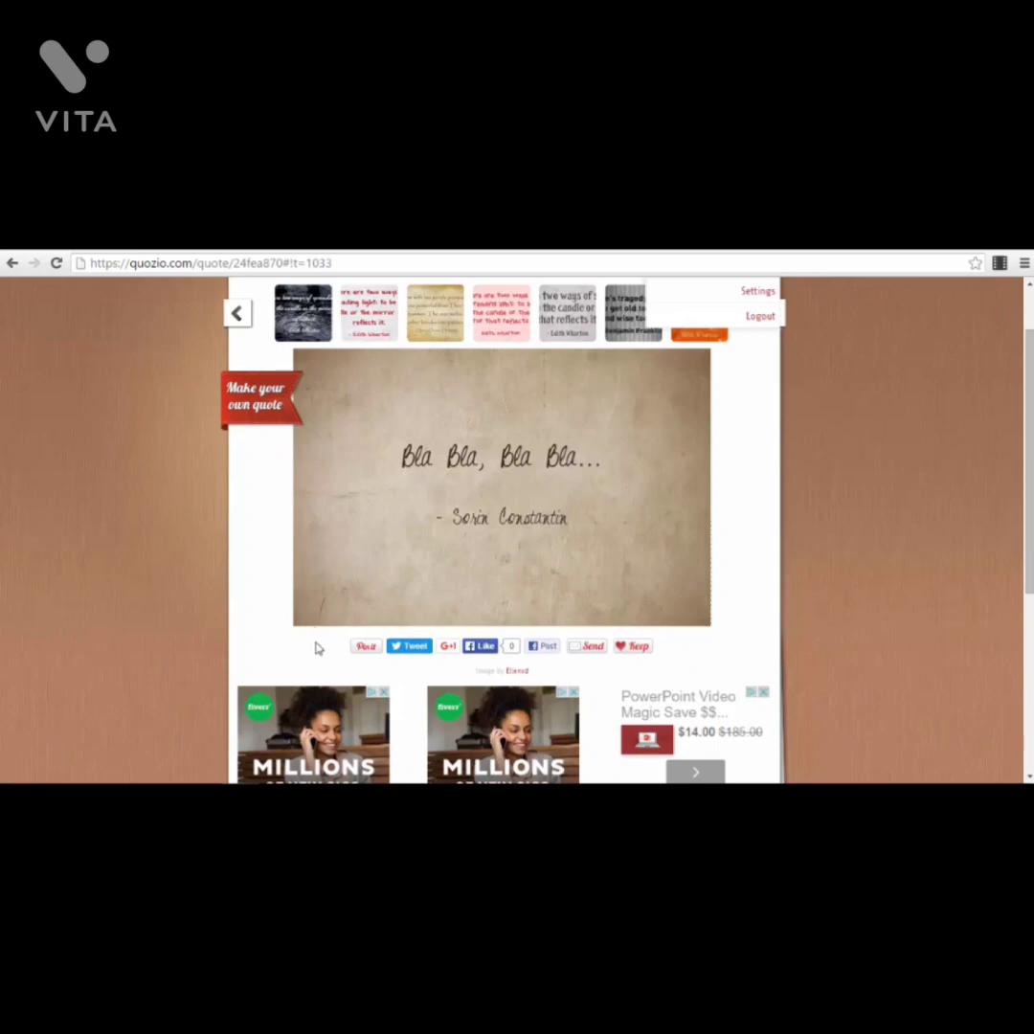
{"action": "scroll", "coordinate": [670, 667], "scroll_direction": "up", "scroll_amount": 1}
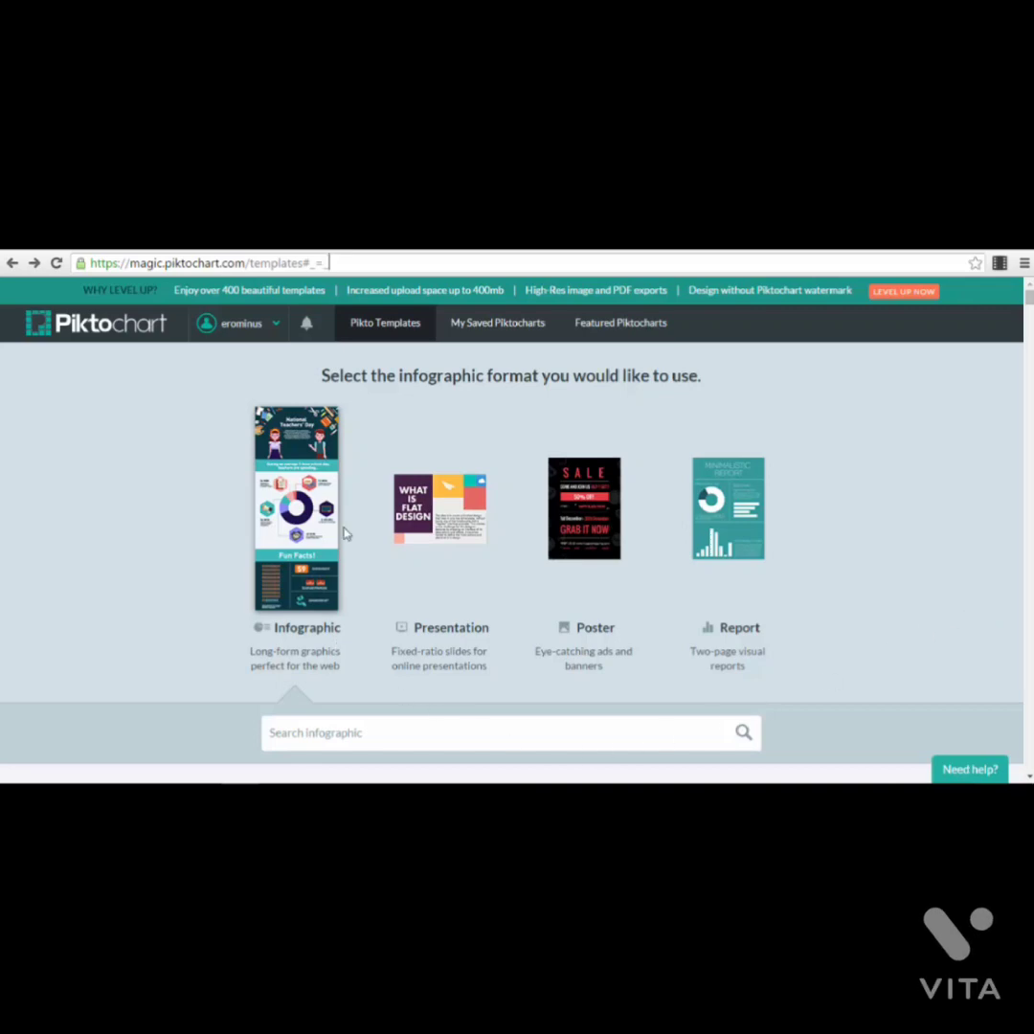
Step: Scroll down to Free Templates and open the full preview of The Startup Way template
{"action": "scroll", "coordinate": [284, 469], "scroll_direction": "down", "scroll_amount": 3}
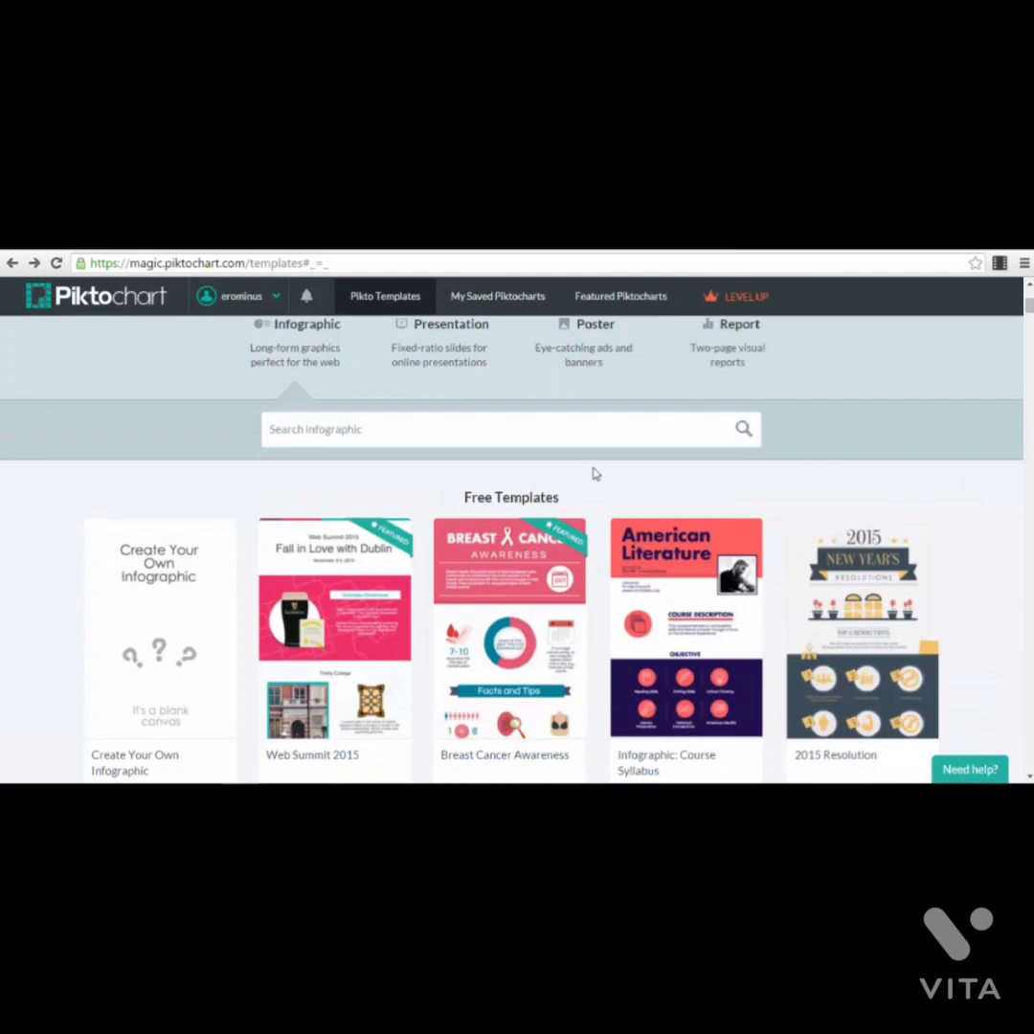
{"action": "scroll", "coordinate": [159, 492], "scroll_direction": "down", "scroll_amount": 2}
{"action": "scroll", "coordinate": [670, 421], "scroll_direction": "down", "scroll_amount": 1}
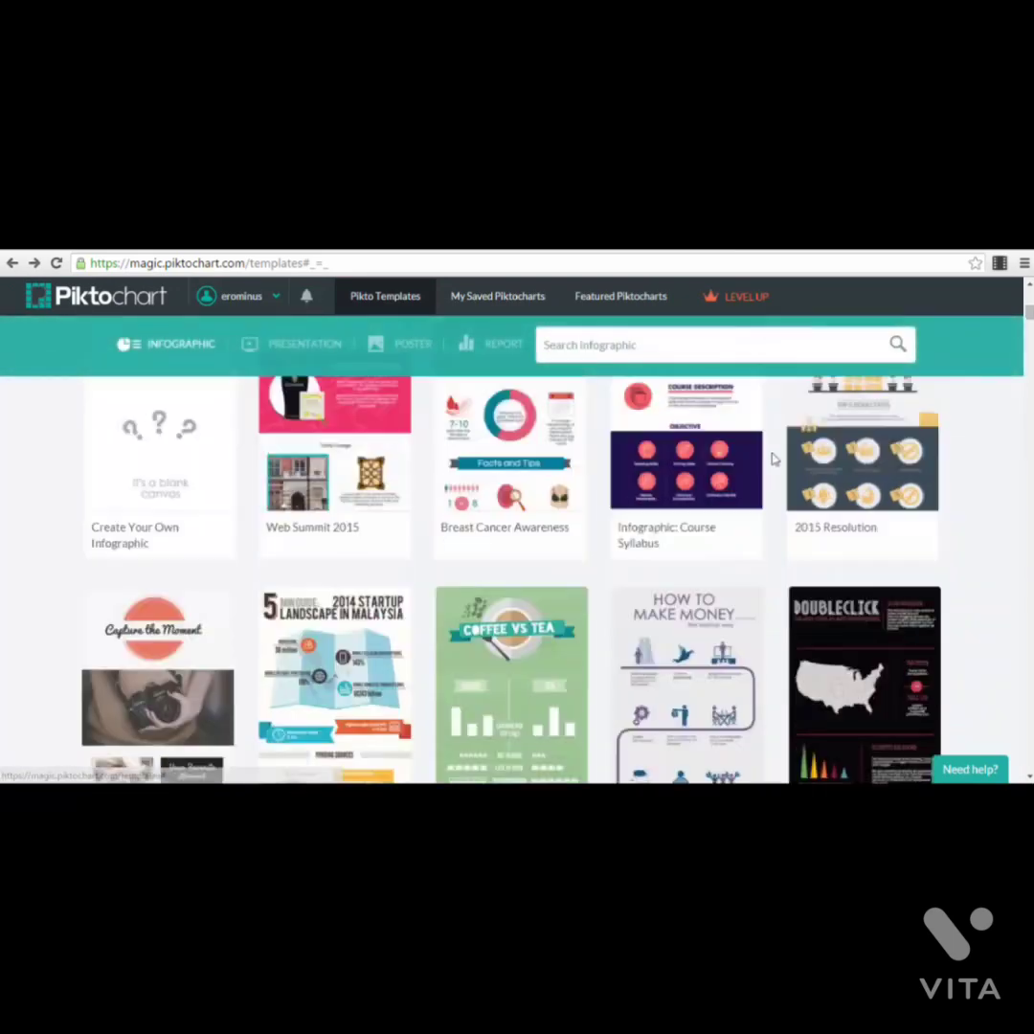
{"action": "scroll", "coordinate": [718, 479], "scroll_direction": "down", "scroll_amount": 2}
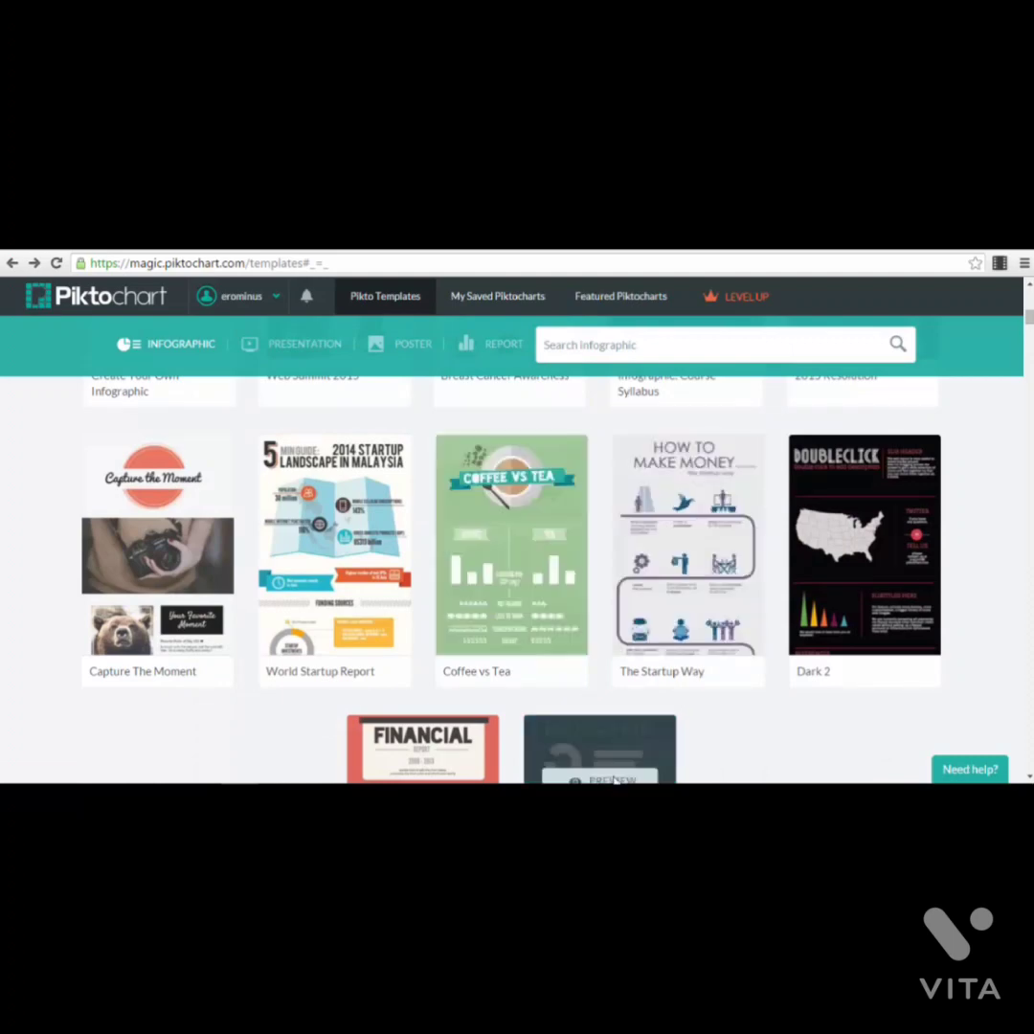
{"action": "mouse_move", "coordinate": [683, 554]}
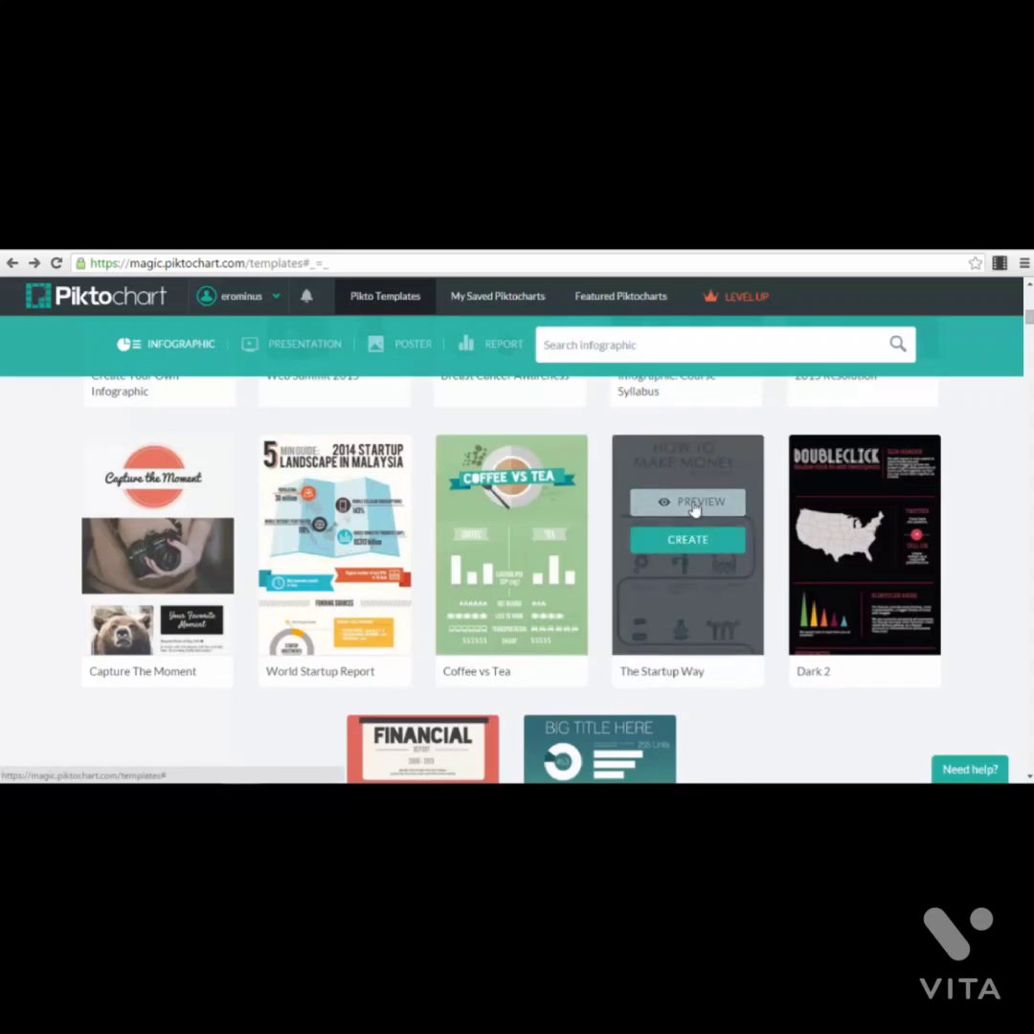
{"action": "left_click", "coordinate": [690, 502]}
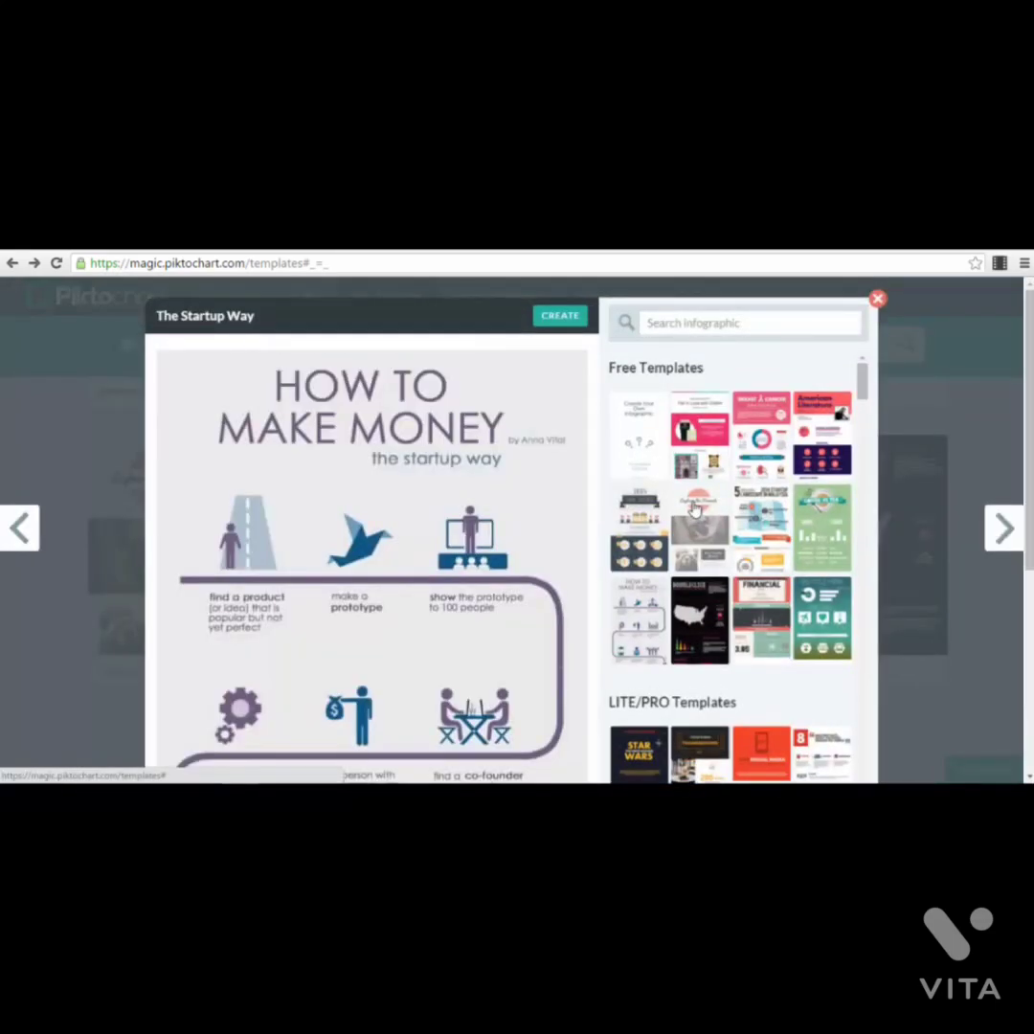
Step: Scroll through the template preview, then close it to return to the gallery
{"action": "scroll", "coordinate": [371, 575], "scroll_direction": "down", "scroll_amount": 5}
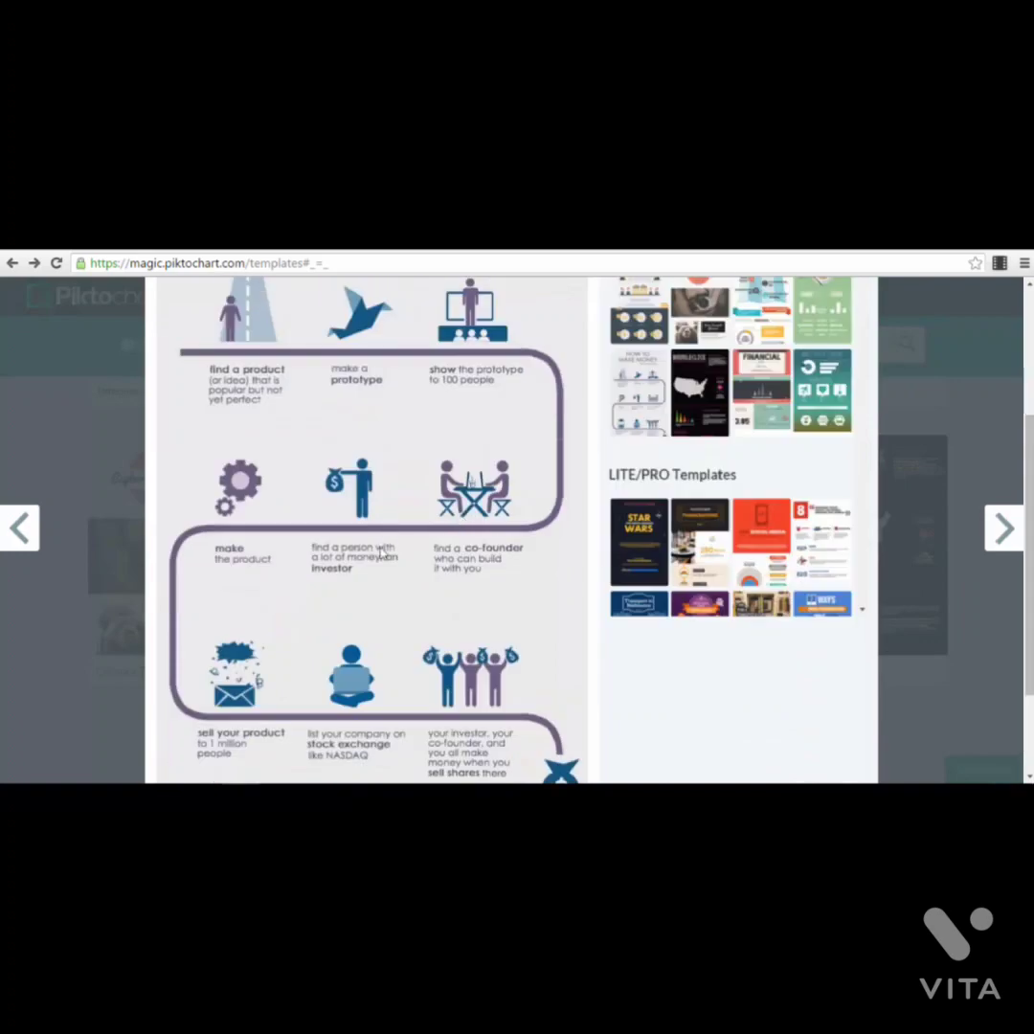
{"action": "scroll", "coordinate": [371, 575], "scroll_direction": "up", "scroll_amount": 5}
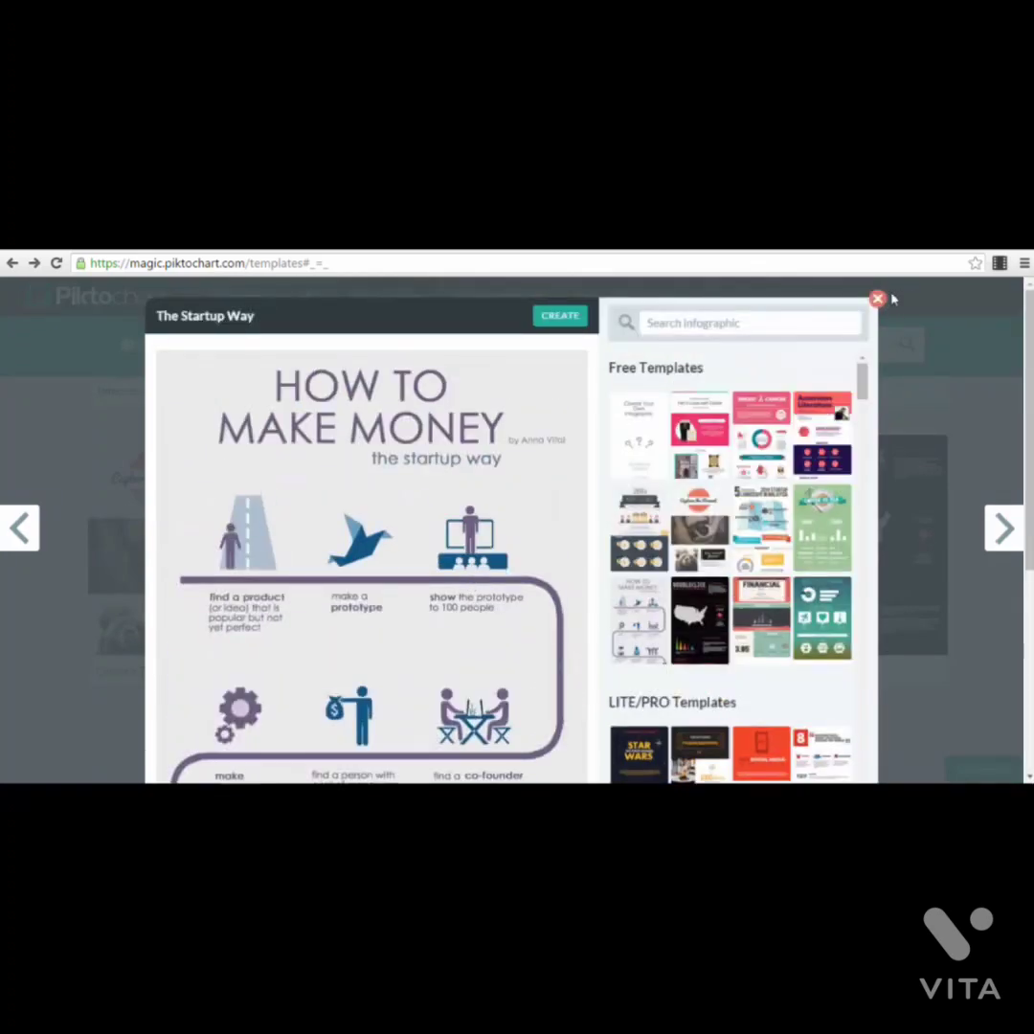
{"action": "left_click", "coordinate": [879, 299]}
{"action": "scroll", "coordinate": [696, 478], "scroll_direction": "down", "scroll_amount": 1}
Step: Create a new infographic from The Startup Way template and scroll through its canvas
{"action": "mouse_move", "coordinate": [695, 478]}
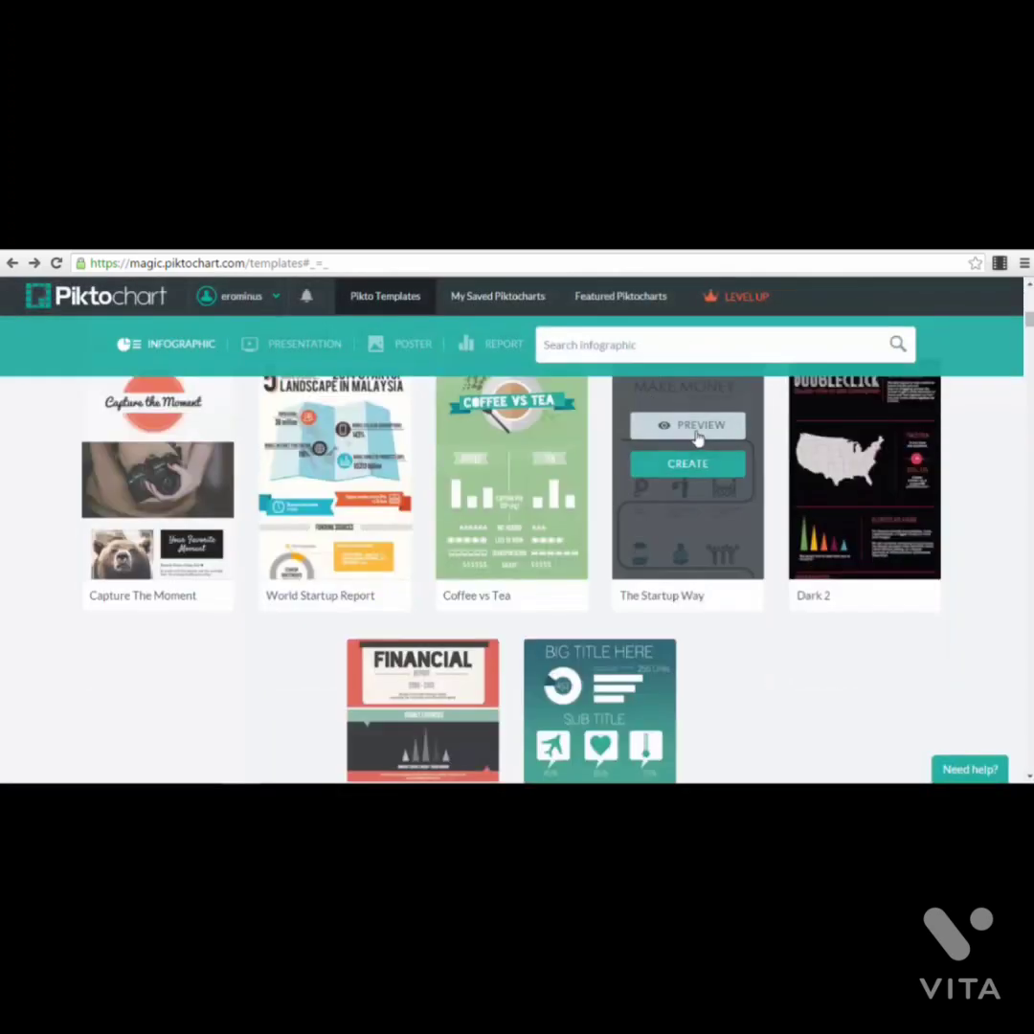
{"action": "left_click", "coordinate": [695, 478]}
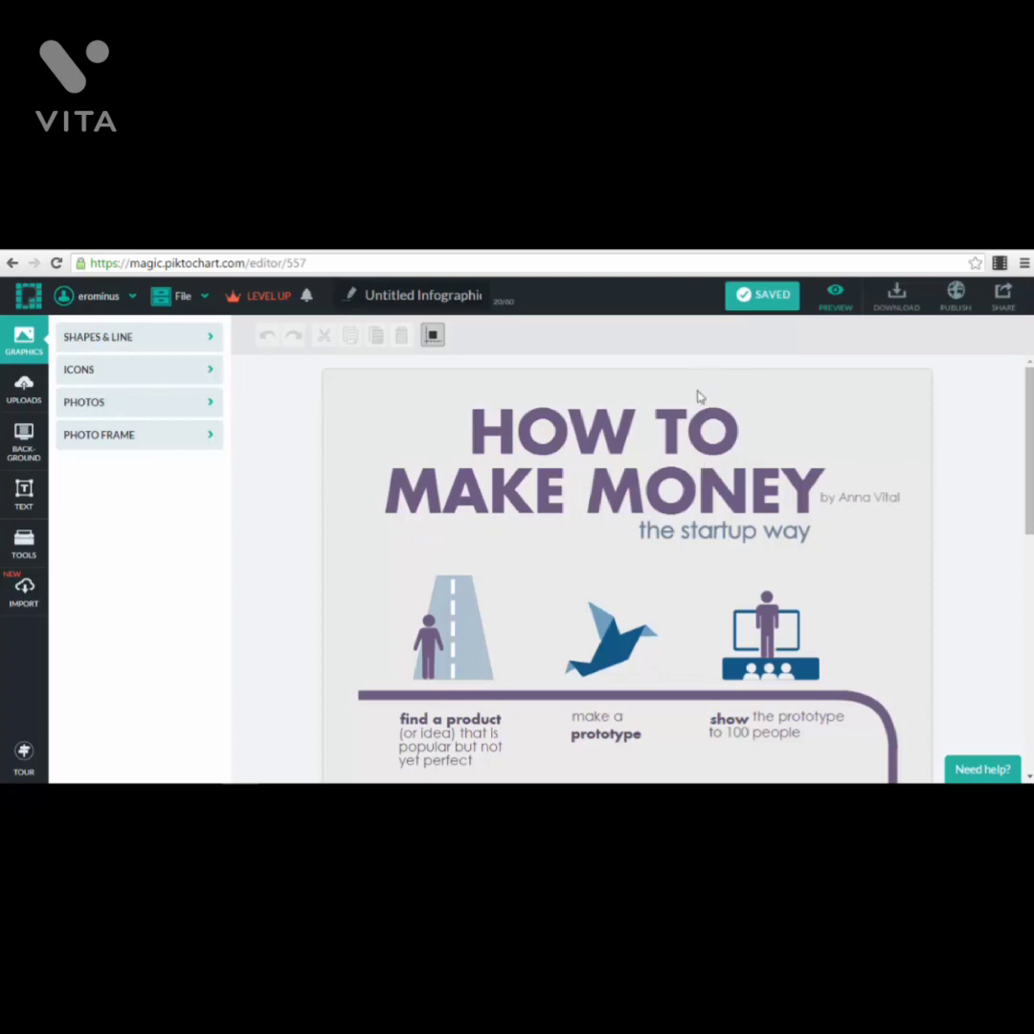
{"action": "scroll", "coordinate": [682, 426], "scroll_direction": "down", "scroll_amount": 2}
{"action": "scroll", "coordinate": [678, 433], "scroll_direction": "down", "scroll_amount": 1}
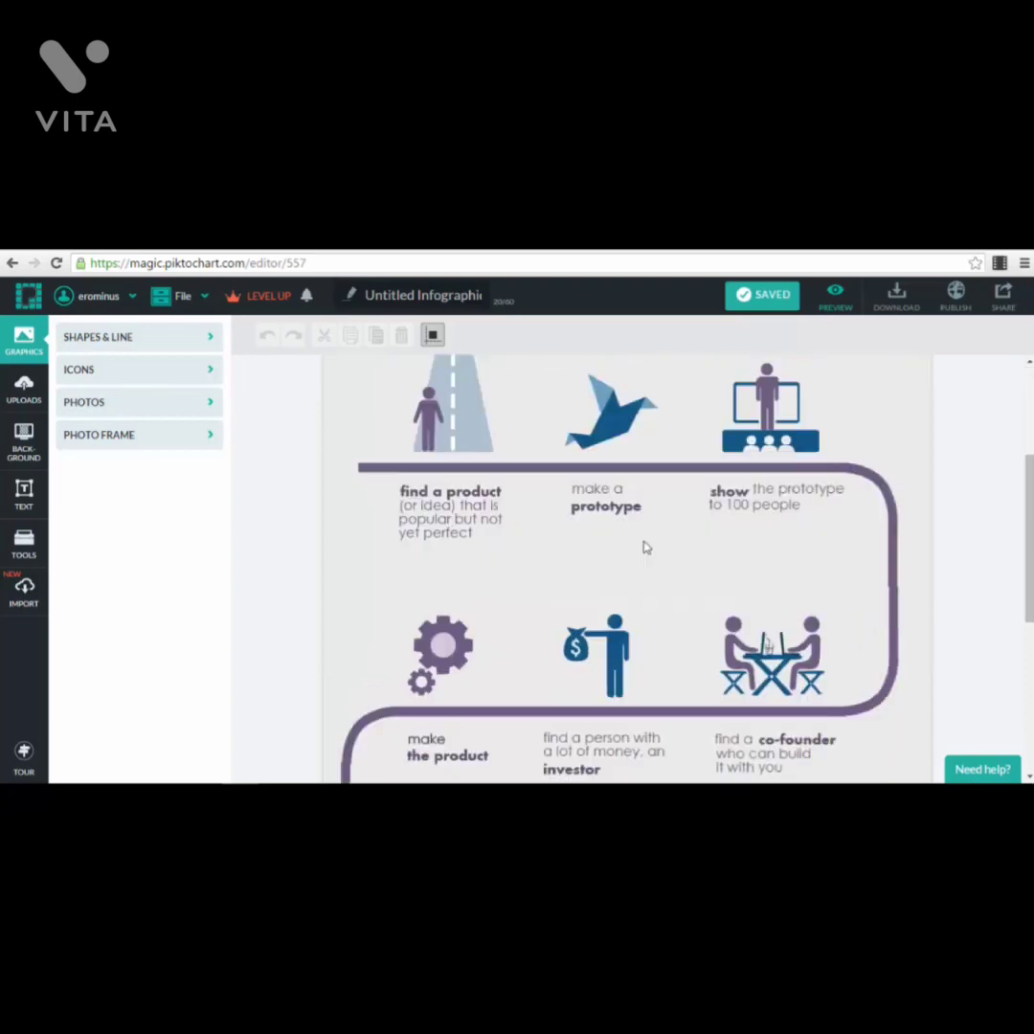
{"action": "scroll", "coordinate": [646, 546], "scroll_direction": "down", "scroll_amount": 5}
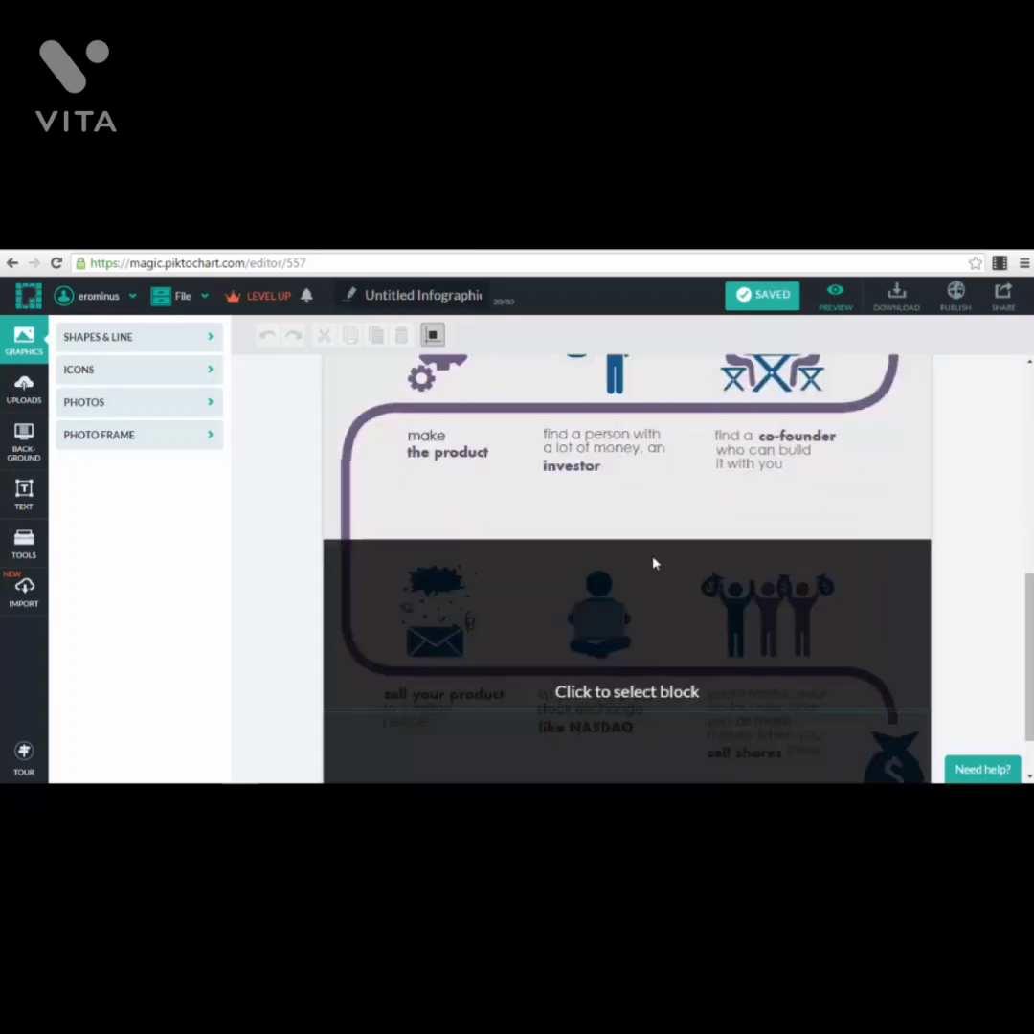
{"action": "scroll", "coordinate": [653, 558], "scroll_direction": "up", "scroll_amount": 6}
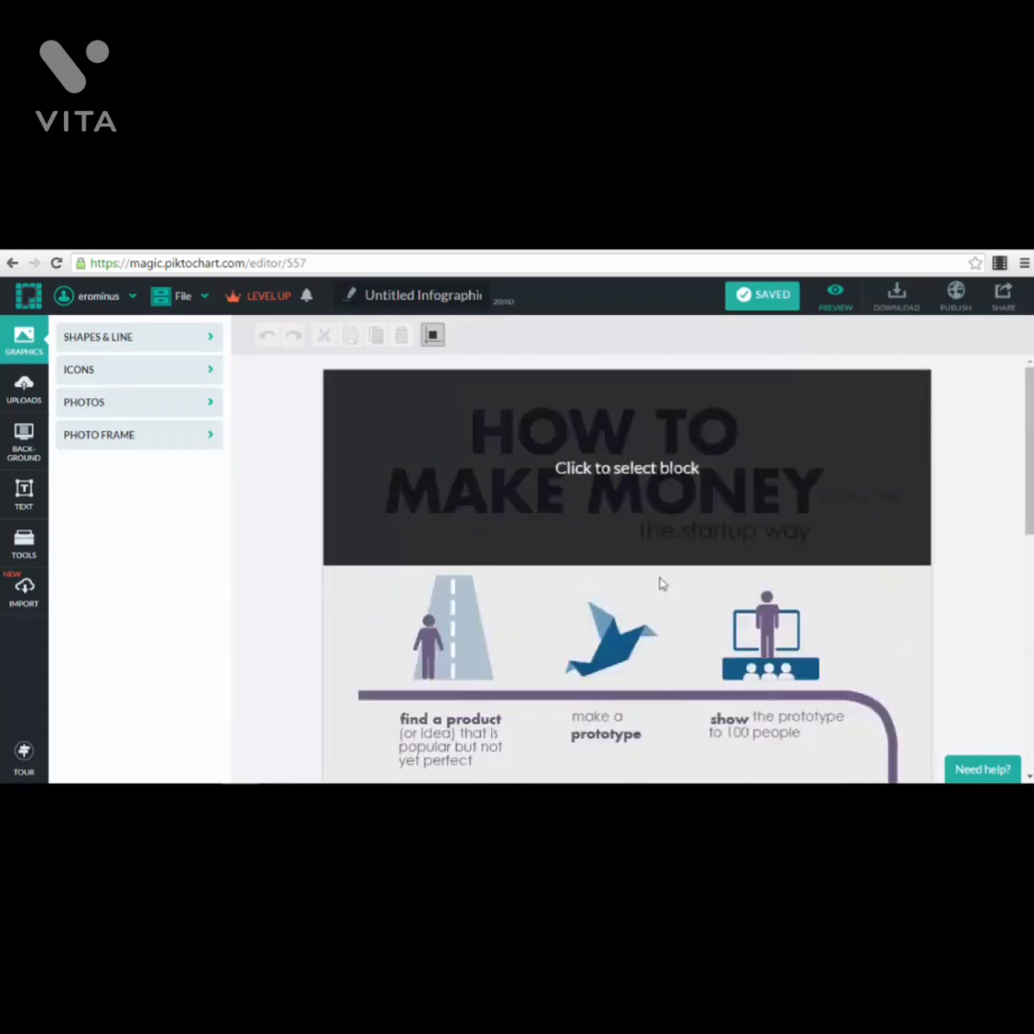
{"action": "scroll", "coordinate": [667, 538], "scroll_direction": "down", "scroll_amount": 6}
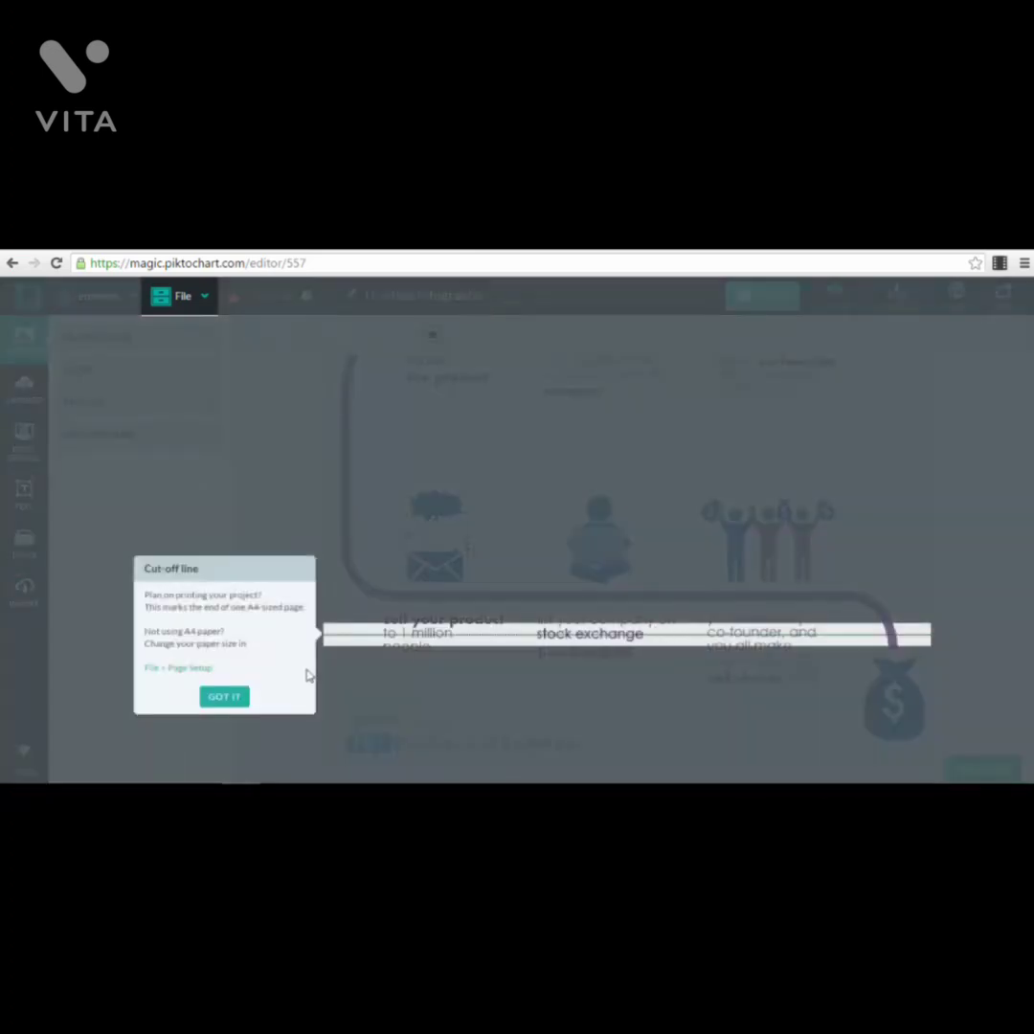
Step: Dismiss the cut-off line tip and select the HOW TO MAKE MONEY header block
{"action": "left_click", "coordinate": [224, 695]}
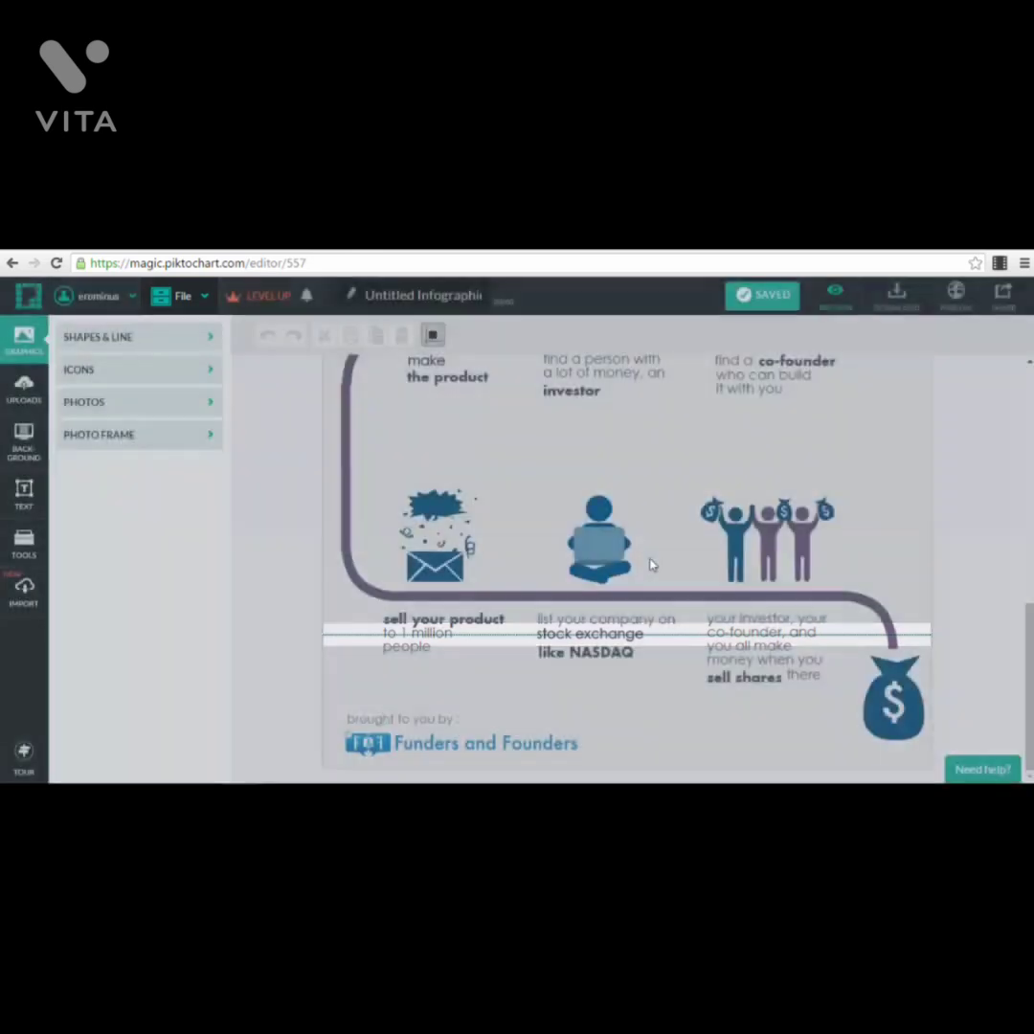
{"action": "scroll", "coordinate": [1011, 541], "scroll_direction": "up", "scroll_amount": 8}
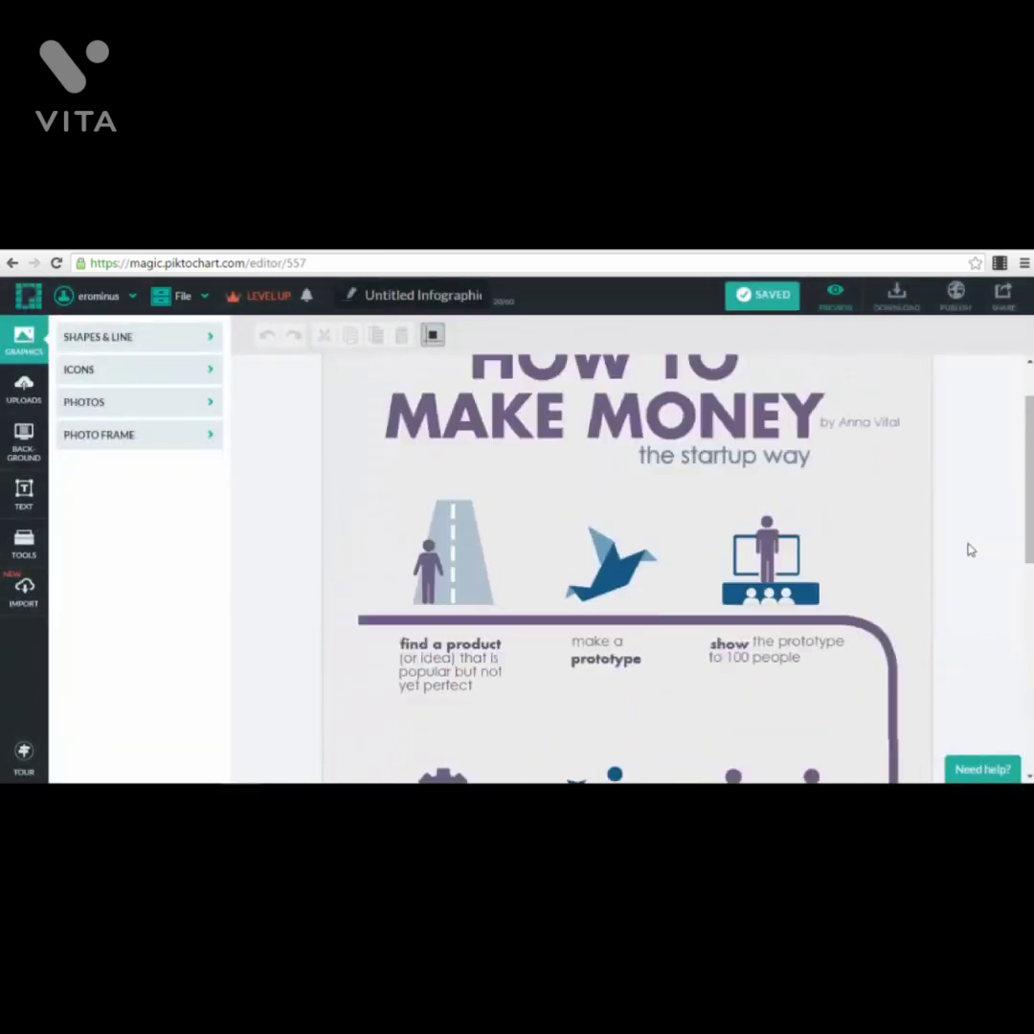
{"action": "left_click", "coordinate": [630, 396]}
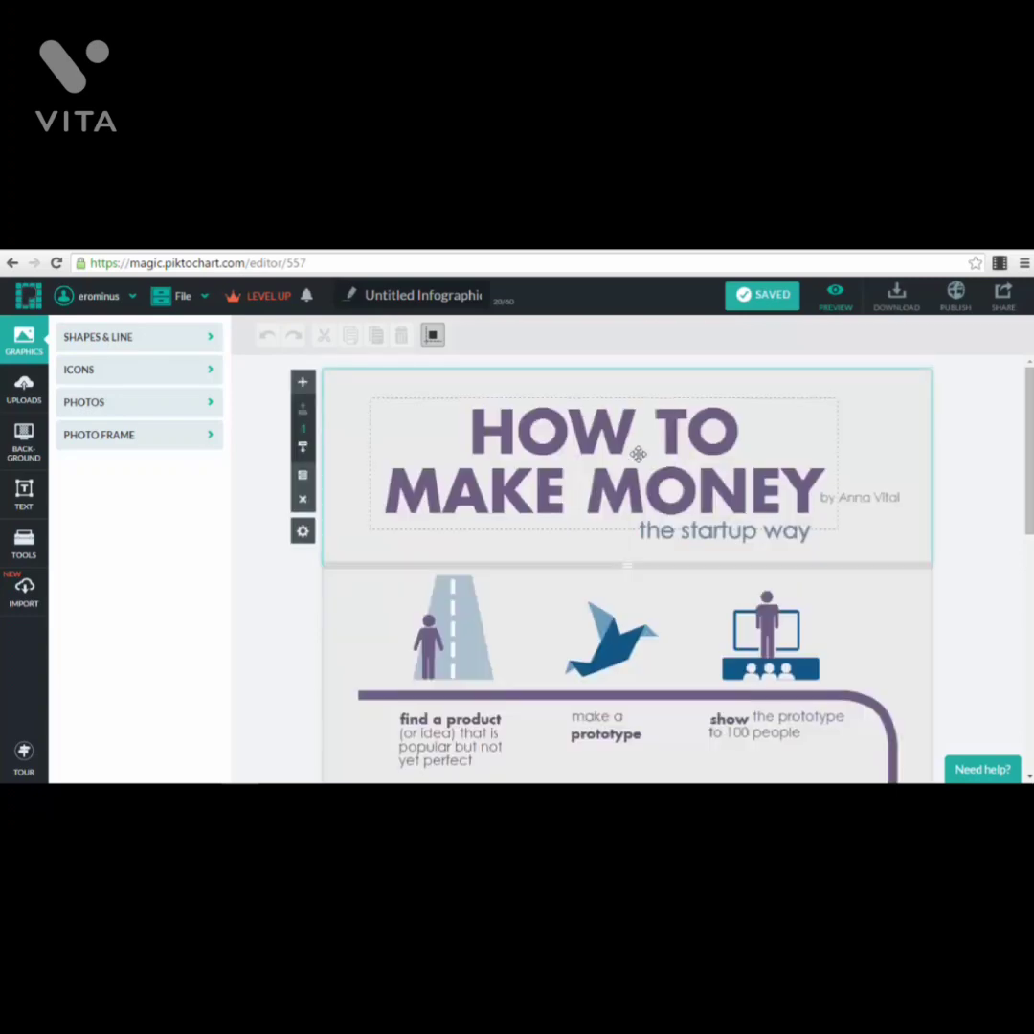
Step: Highlight the whole HOW TO MAKE MONEY title text, then select the 'the startup way' subtitle
{"action": "left_click", "coordinate": [634, 451]}
{"action": "double_click", "coordinate": [574, 448]}
{"action": "left_click", "coordinate": [463, 431]}
{"action": "left_click_drag", "start_coordinate": [463, 430], "coordinate": [825, 521]}
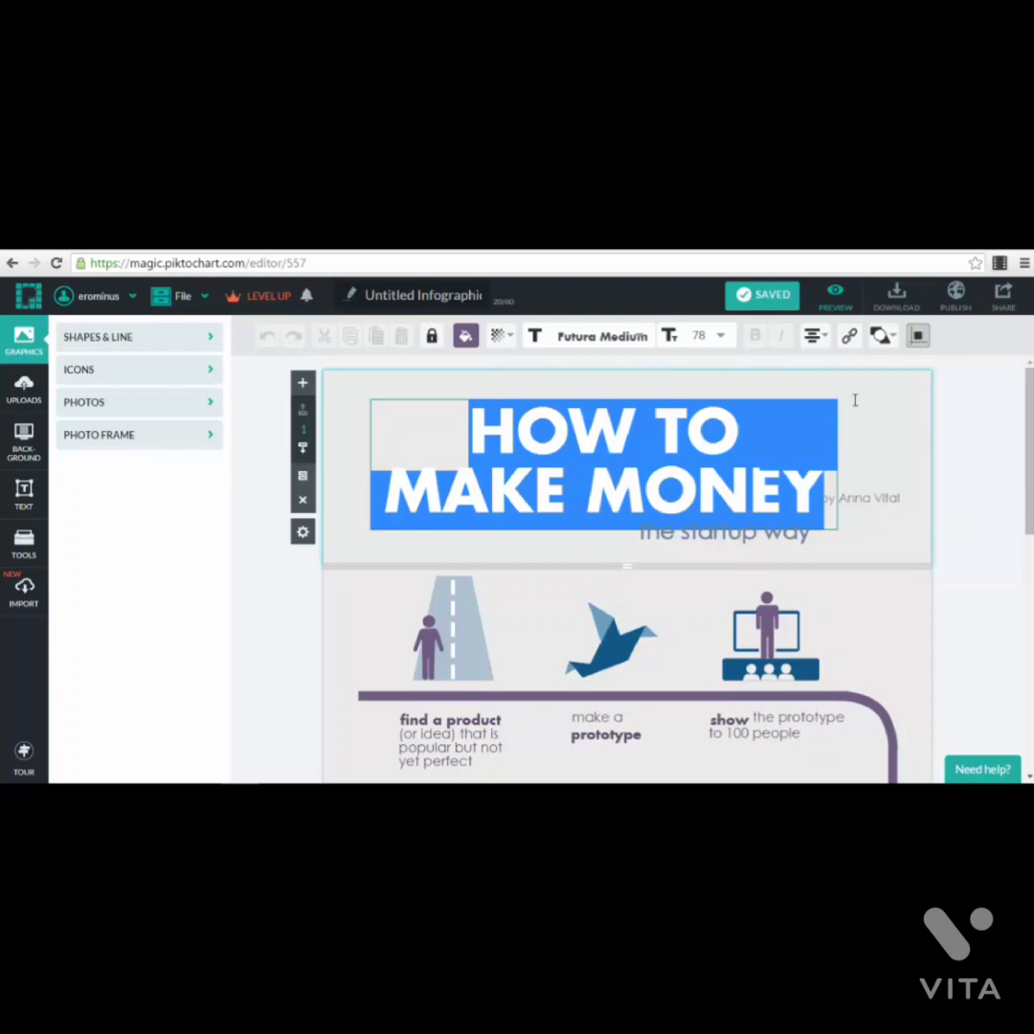
{"action": "key", "text": "Escape"}
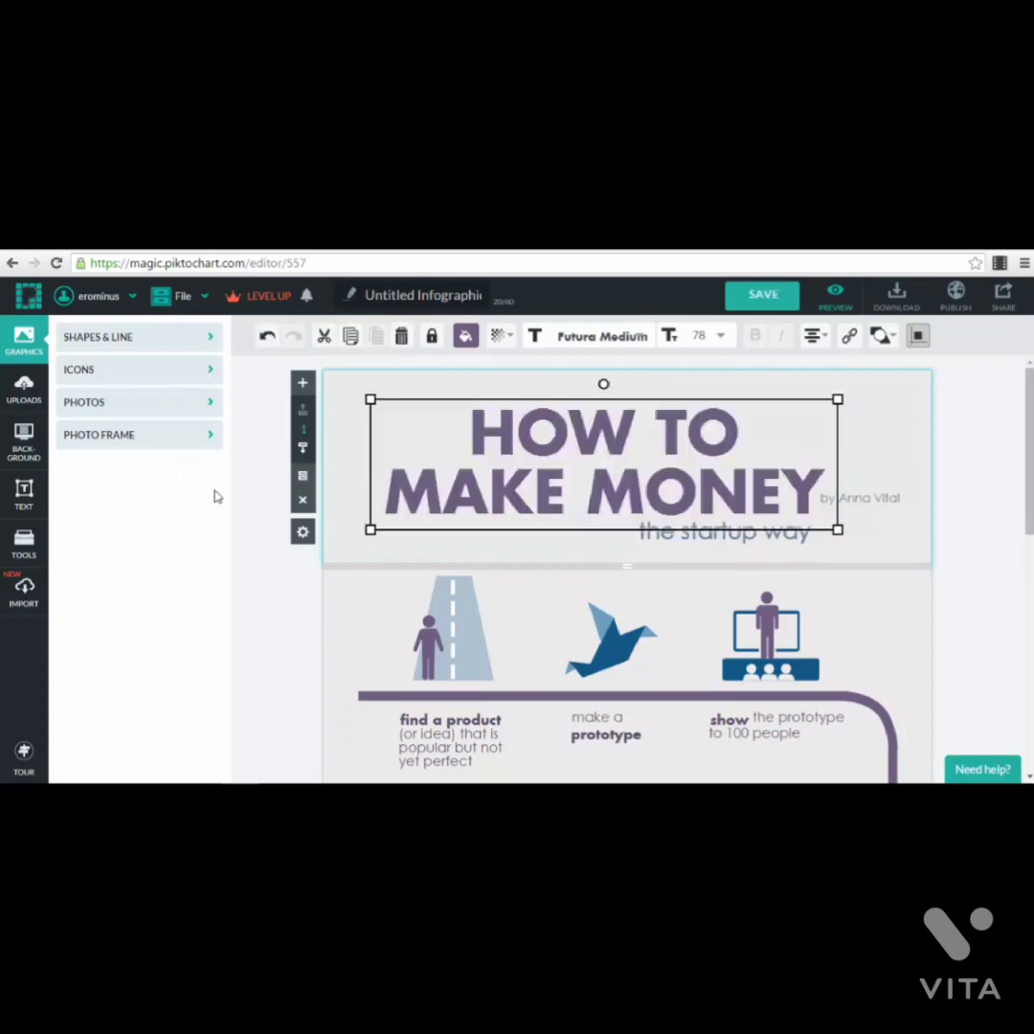
{"action": "left_click", "coordinate": [668, 534]}
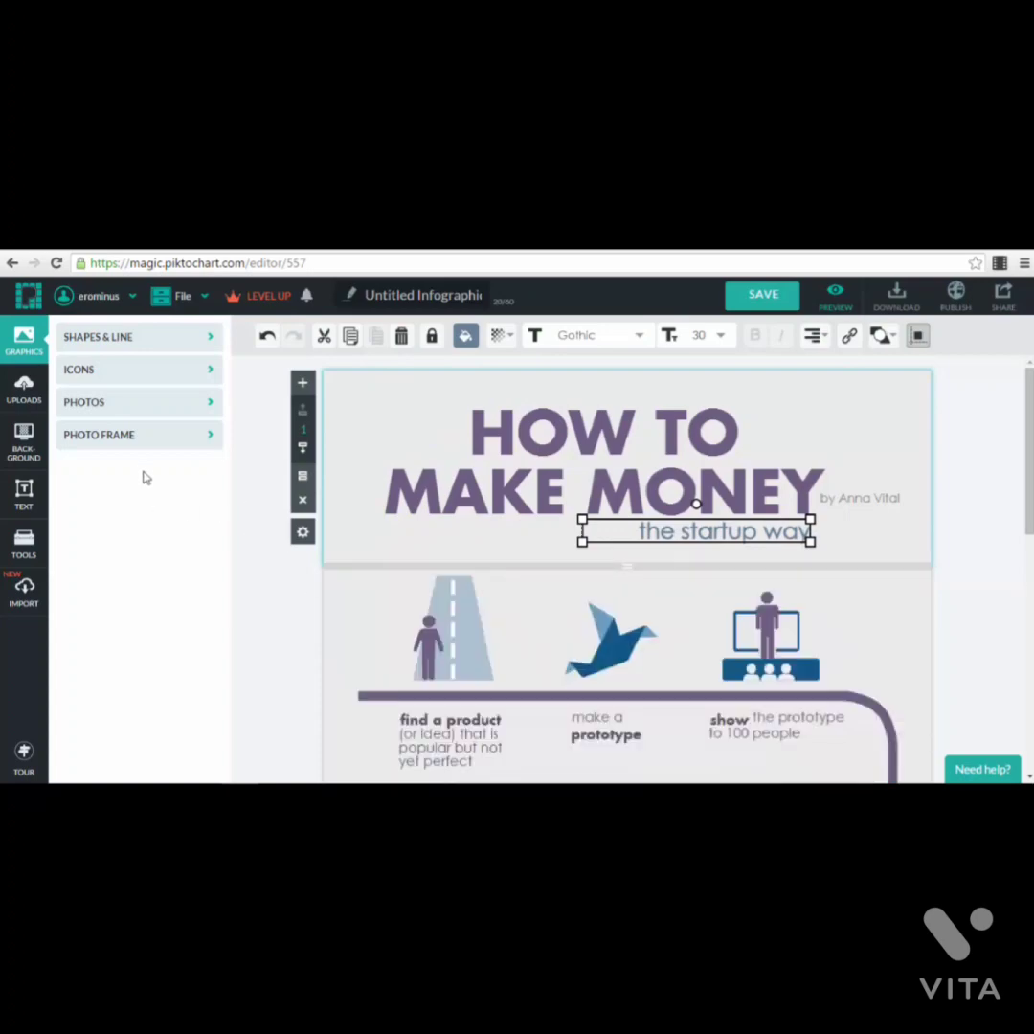
Step: Browse Icons, Shapes & Line and Photos, then expand Photo Frame and scroll its thumbnails
{"action": "left_click", "coordinate": [167, 371]}
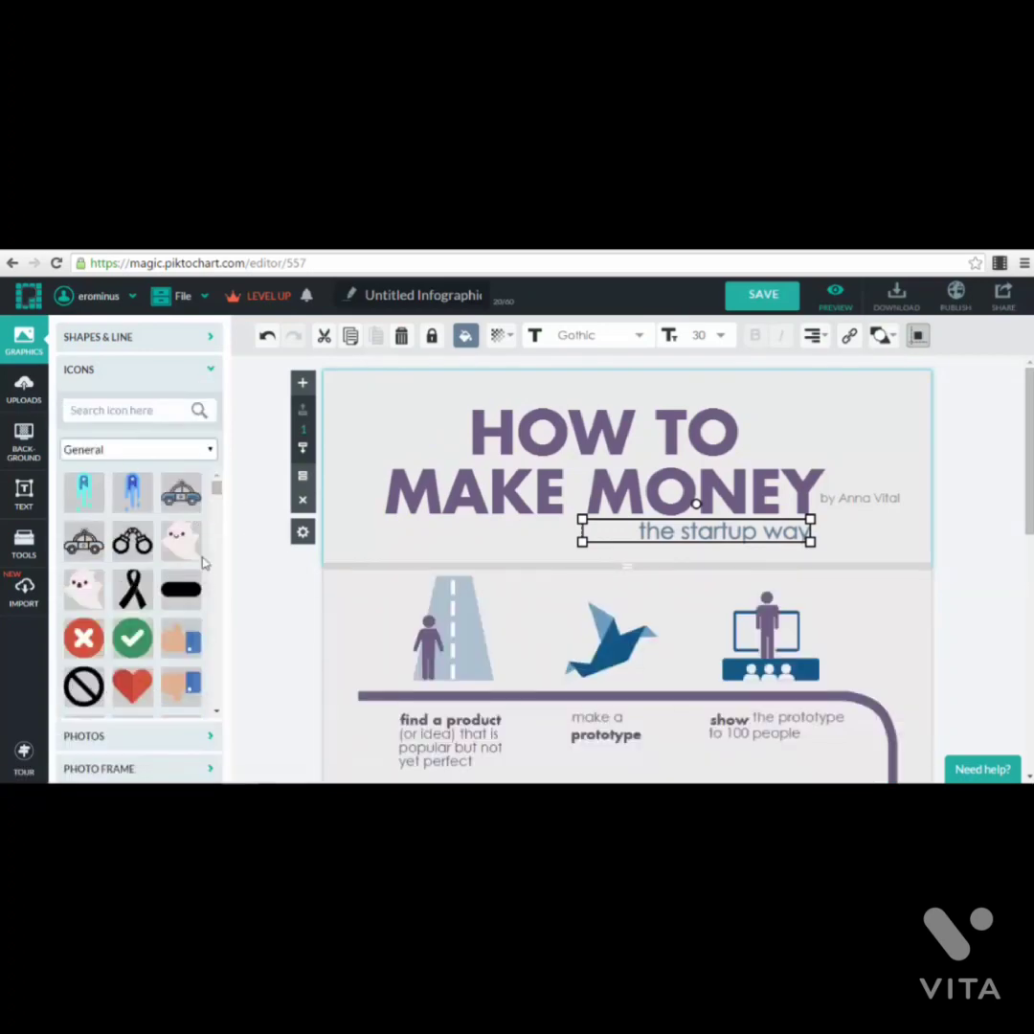
{"action": "scroll", "coordinate": [172, 497], "scroll_direction": "down", "scroll_amount": 5}
{"action": "left_click", "coordinate": [177, 336]}
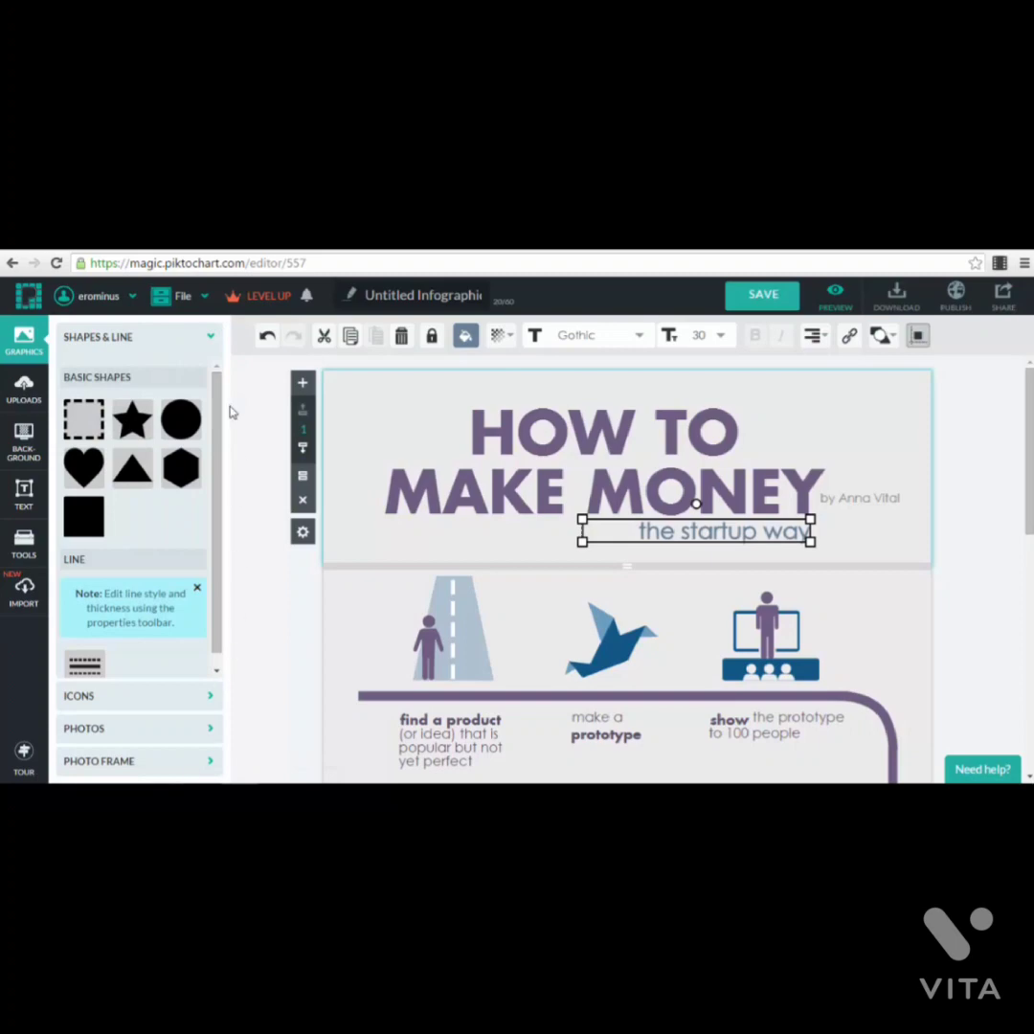
{"action": "left_click", "coordinate": [211, 340]}
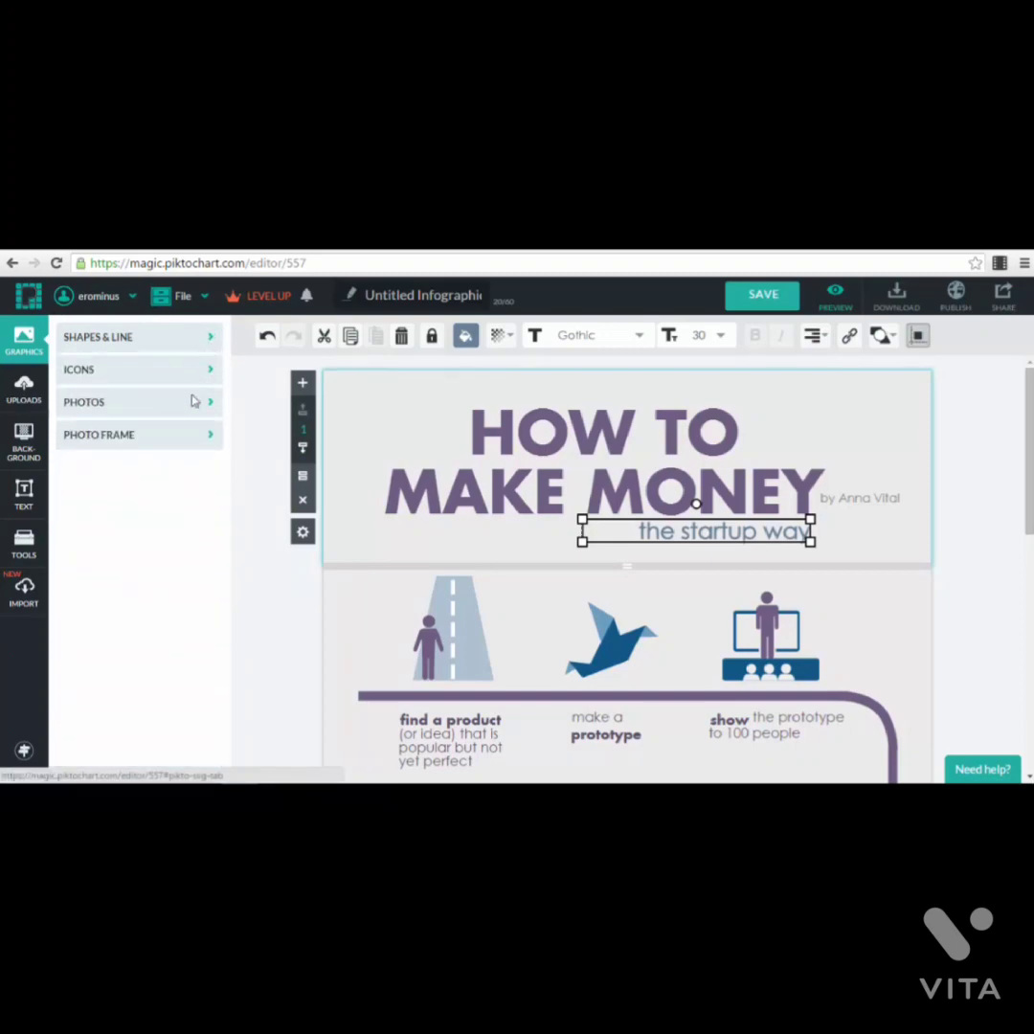
{"action": "left_click", "coordinate": [203, 402]}
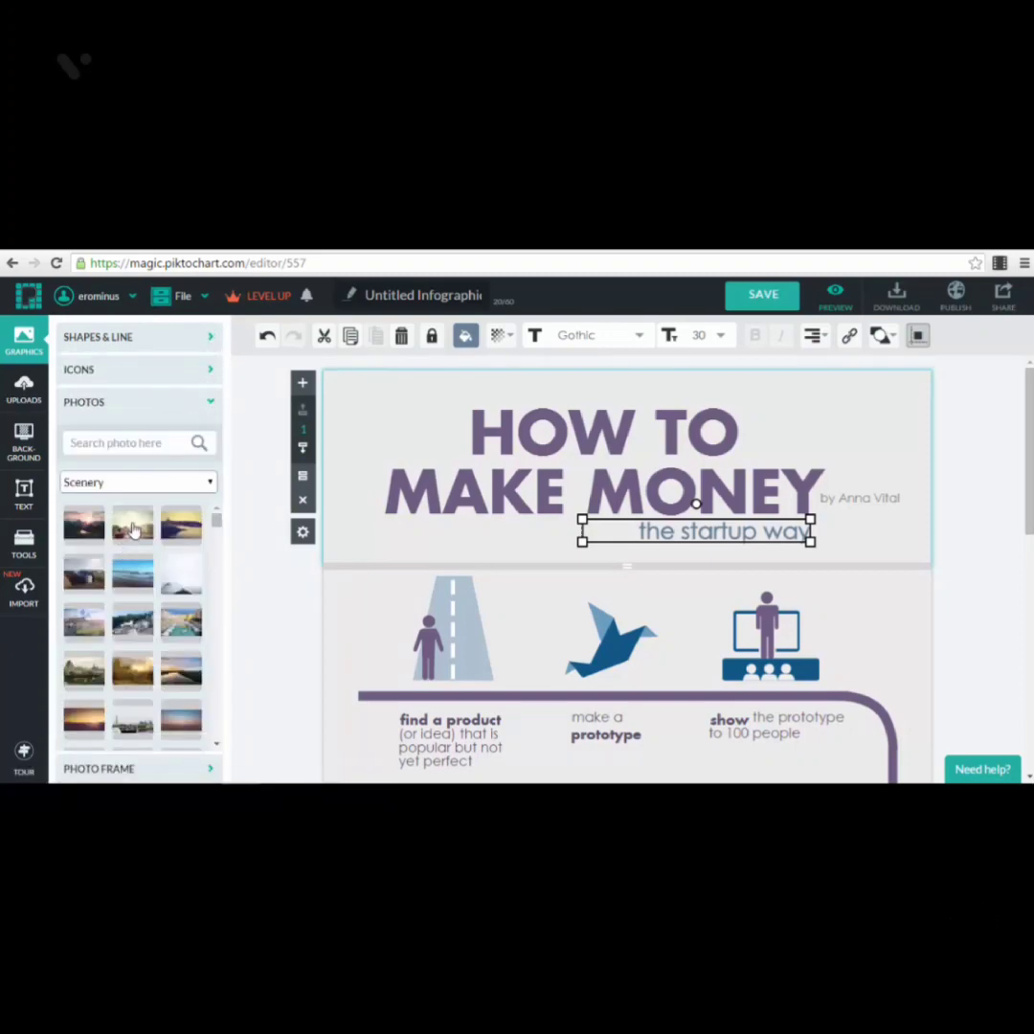
{"action": "left_click", "coordinate": [209, 412]}
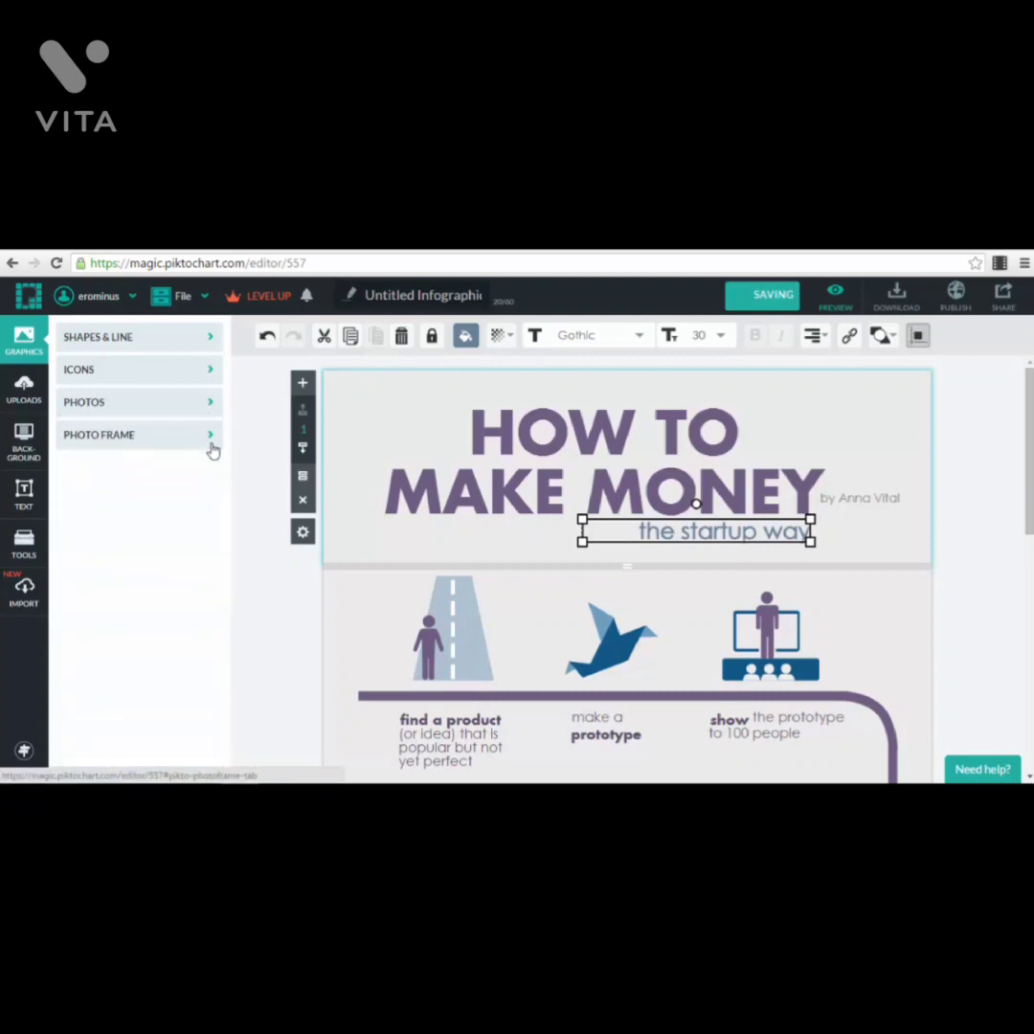
{"action": "left_click", "coordinate": [211, 440]}
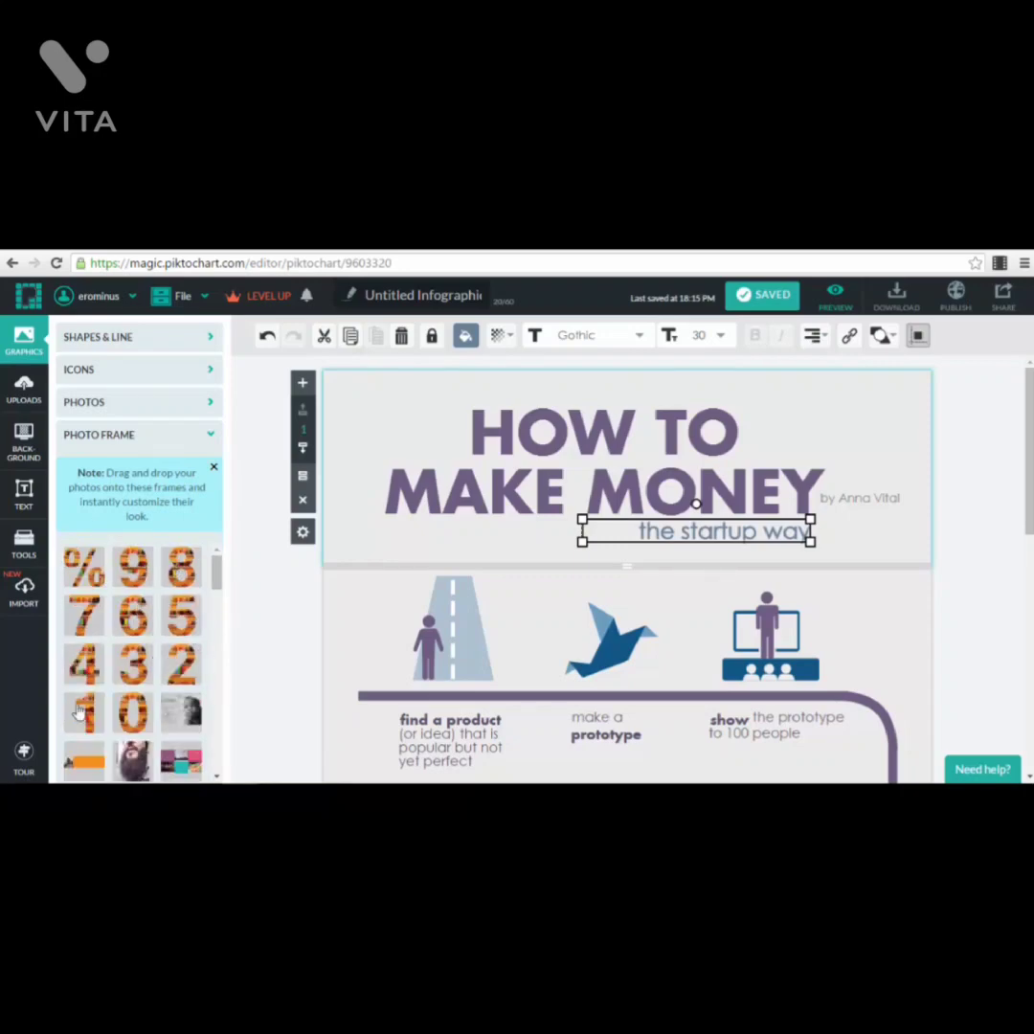
{"action": "scroll", "coordinate": [140, 661], "scroll_direction": "down", "scroll_amount": 5}
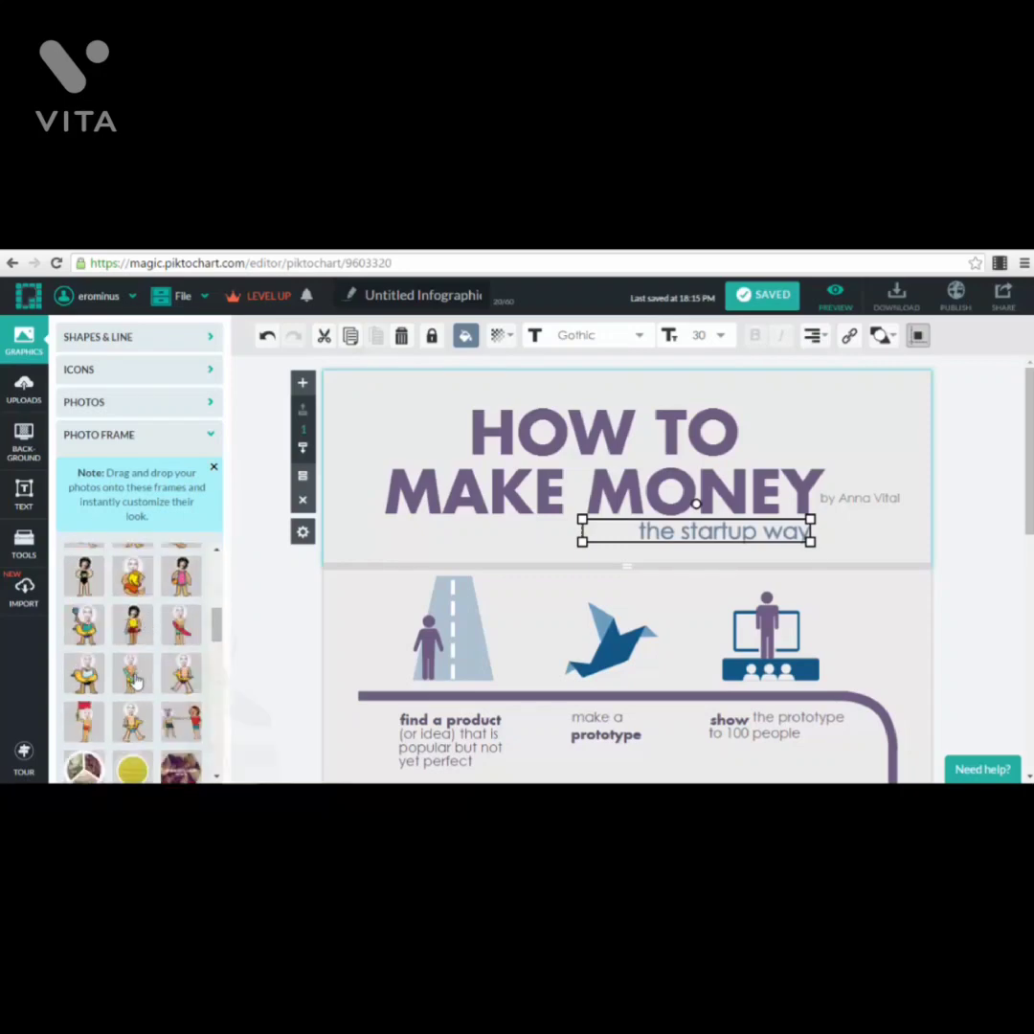
{"action": "scroll", "coordinate": [139, 670], "scroll_direction": "down", "scroll_amount": 3}
Step: Give the title block the dark starry background image
{"action": "left_click_drag", "start_coordinate": [135, 623], "coordinate": [224, 618]}
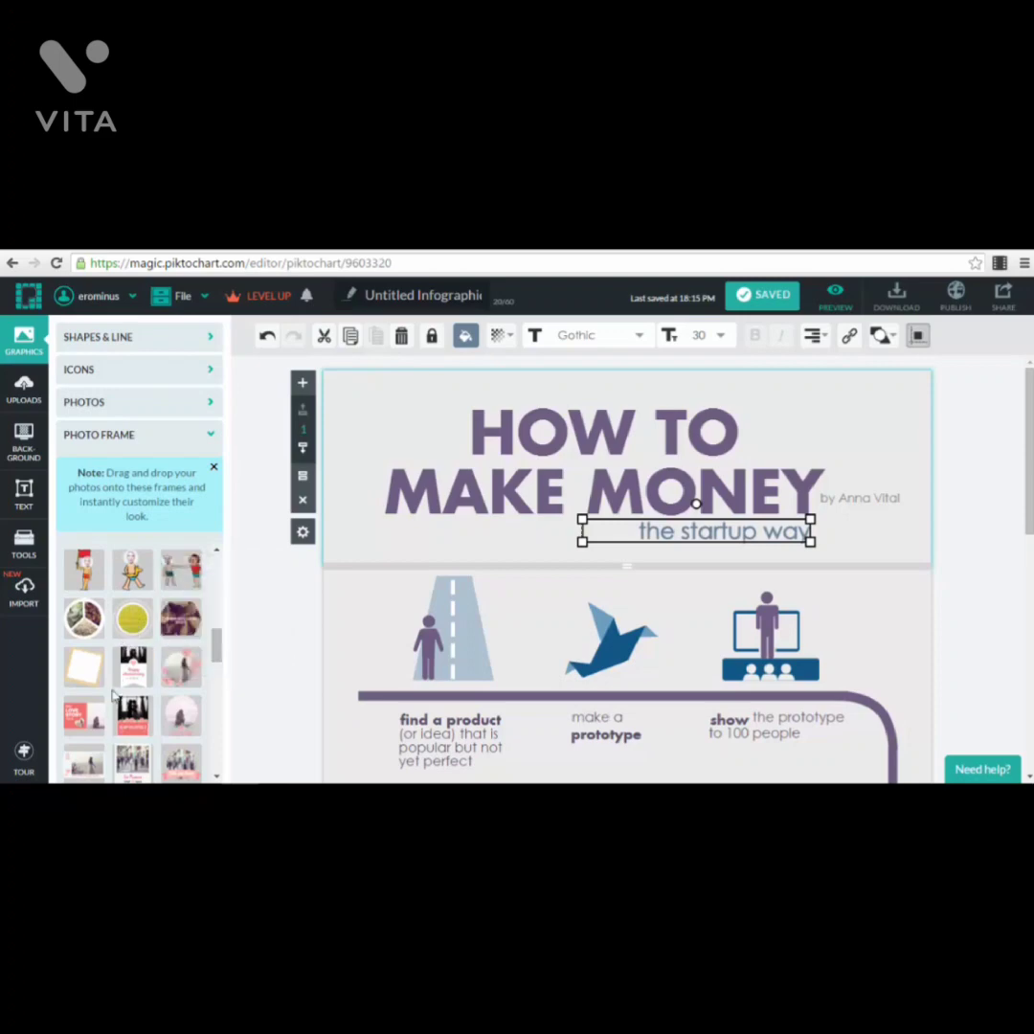
{"action": "left_click", "coordinate": [25, 439]}
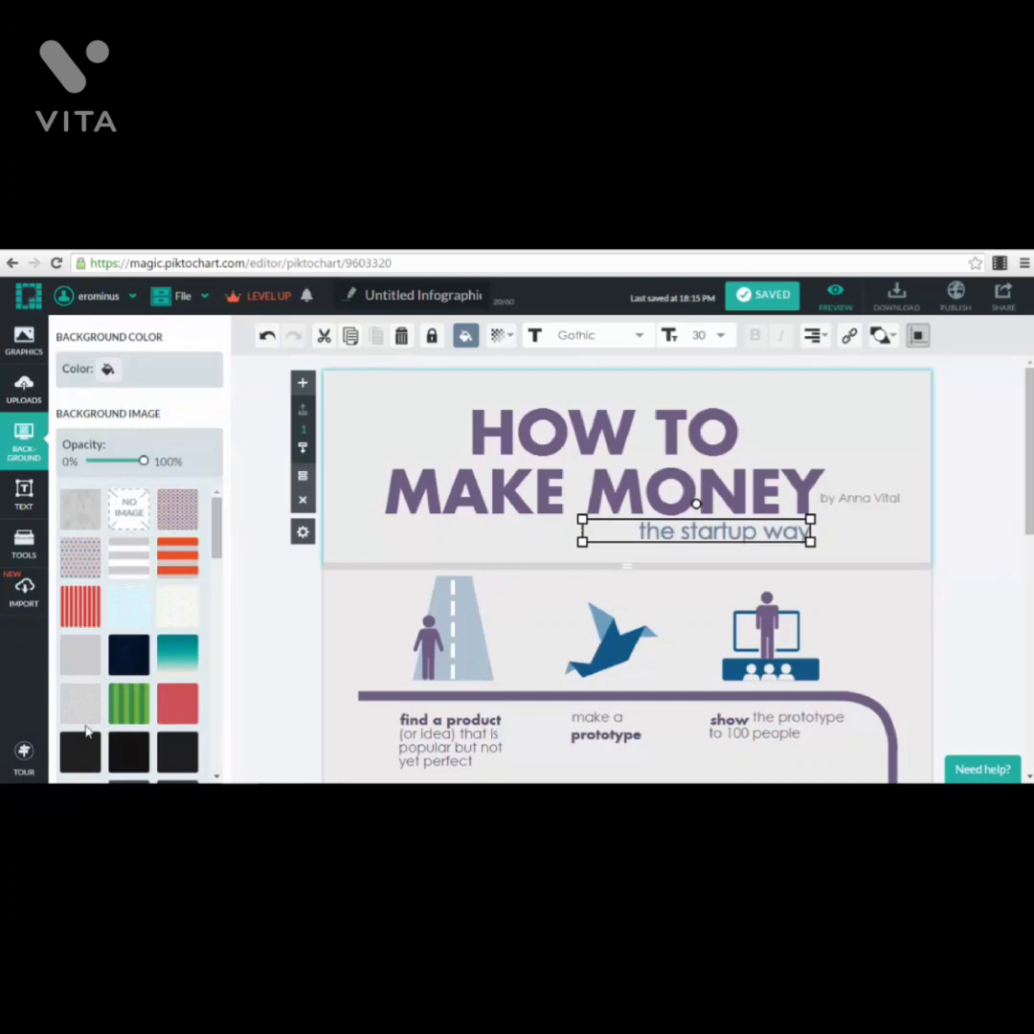
{"action": "left_click", "coordinate": [129, 654]}
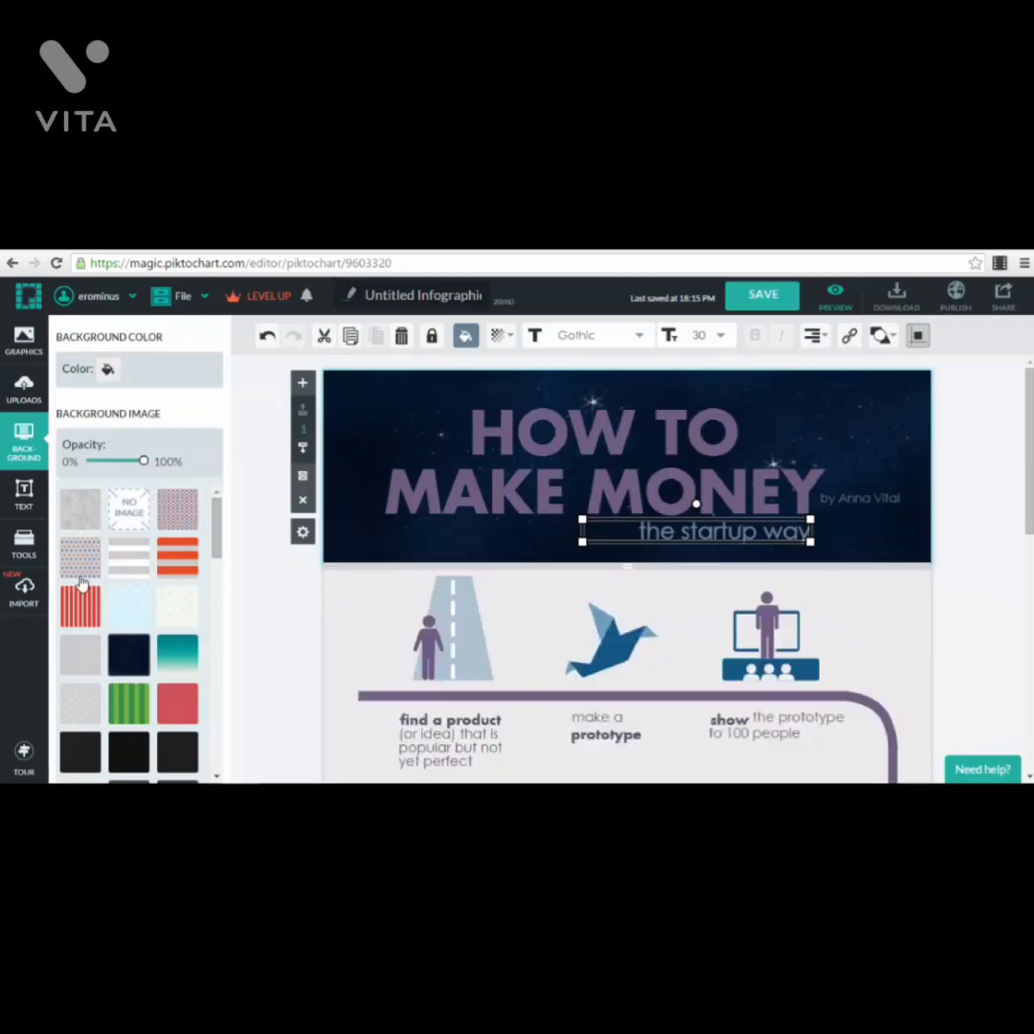
Step: Add a red text frame to the canvas and delete it, then browse the charts, maps and video tools
{"action": "left_click", "coordinate": [25, 496]}
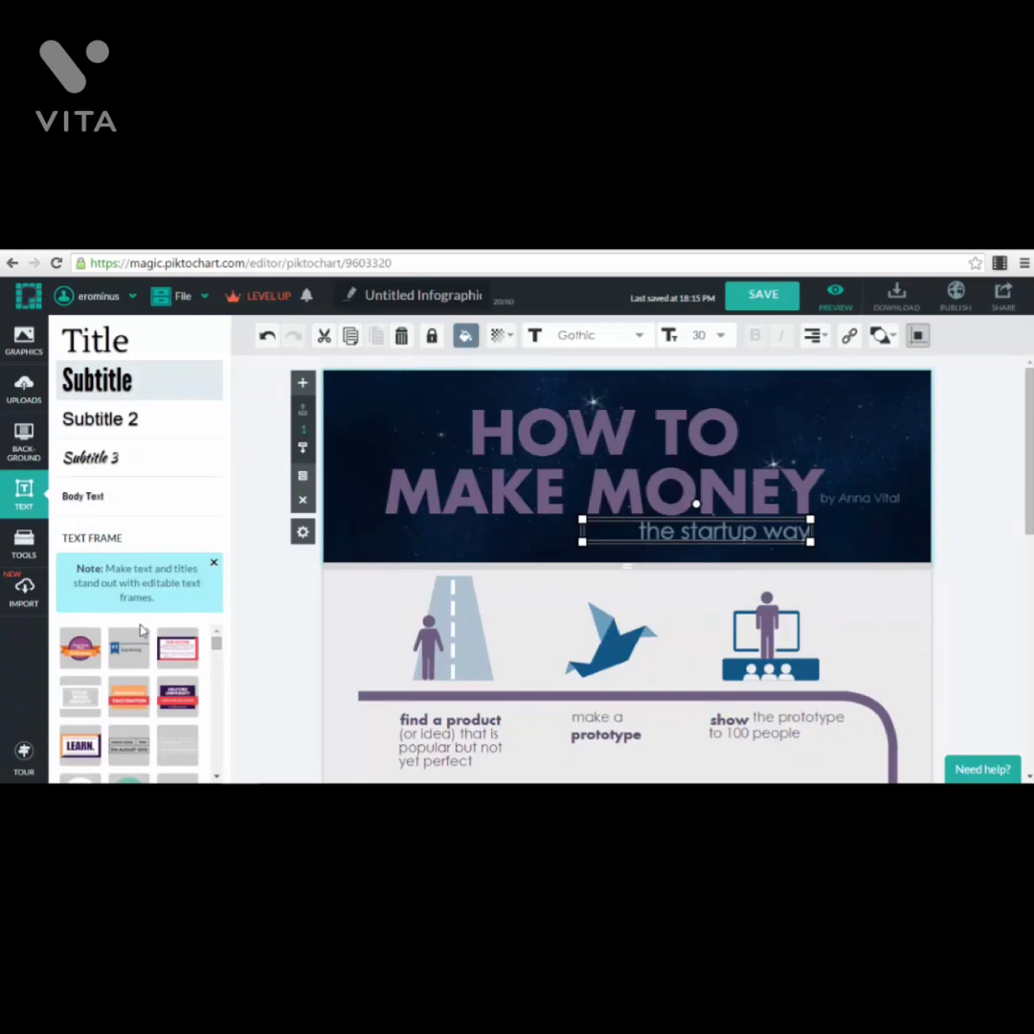
{"action": "scroll", "coordinate": [82, 651], "scroll_direction": "down", "scroll_amount": 2}
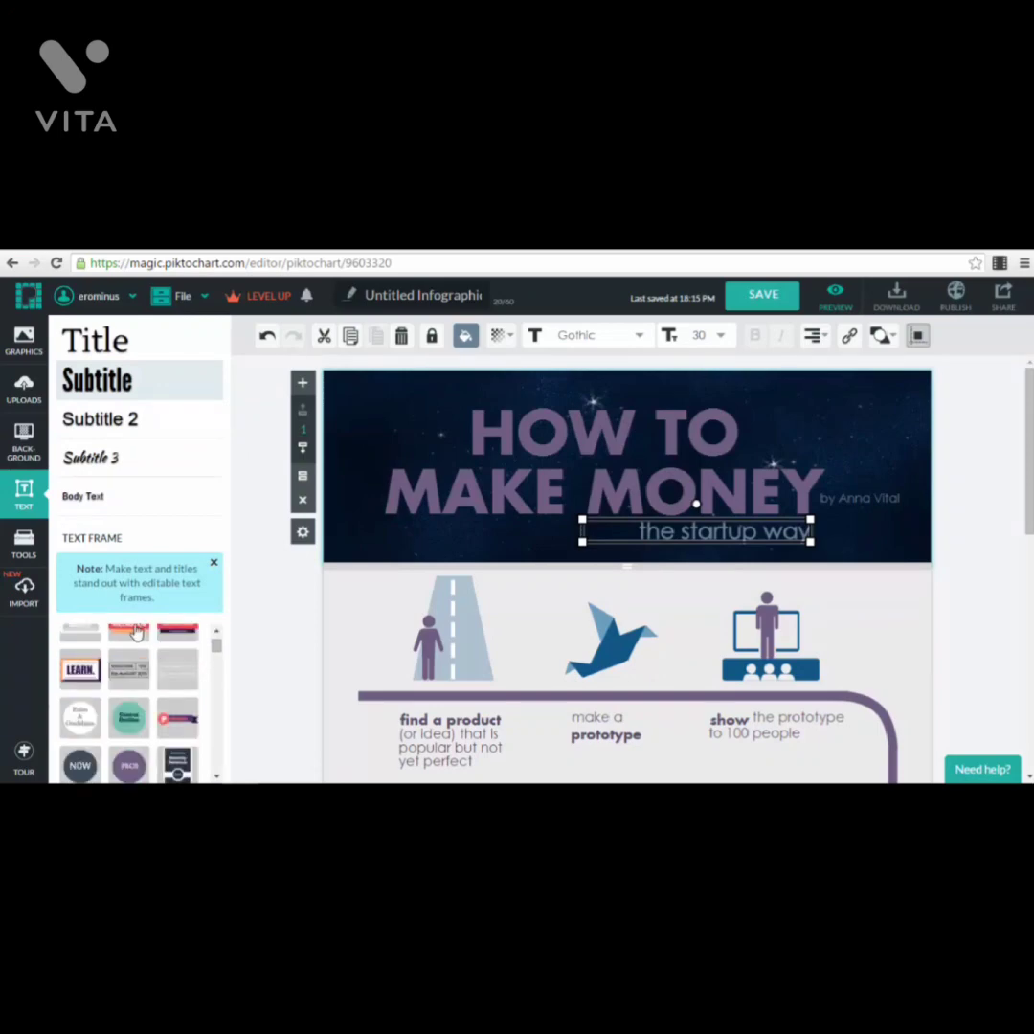
{"action": "left_click", "coordinate": [213, 562]}
{"action": "scroll", "coordinate": [201, 648], "scroll_direction": "down", "scroll_amount": 2}
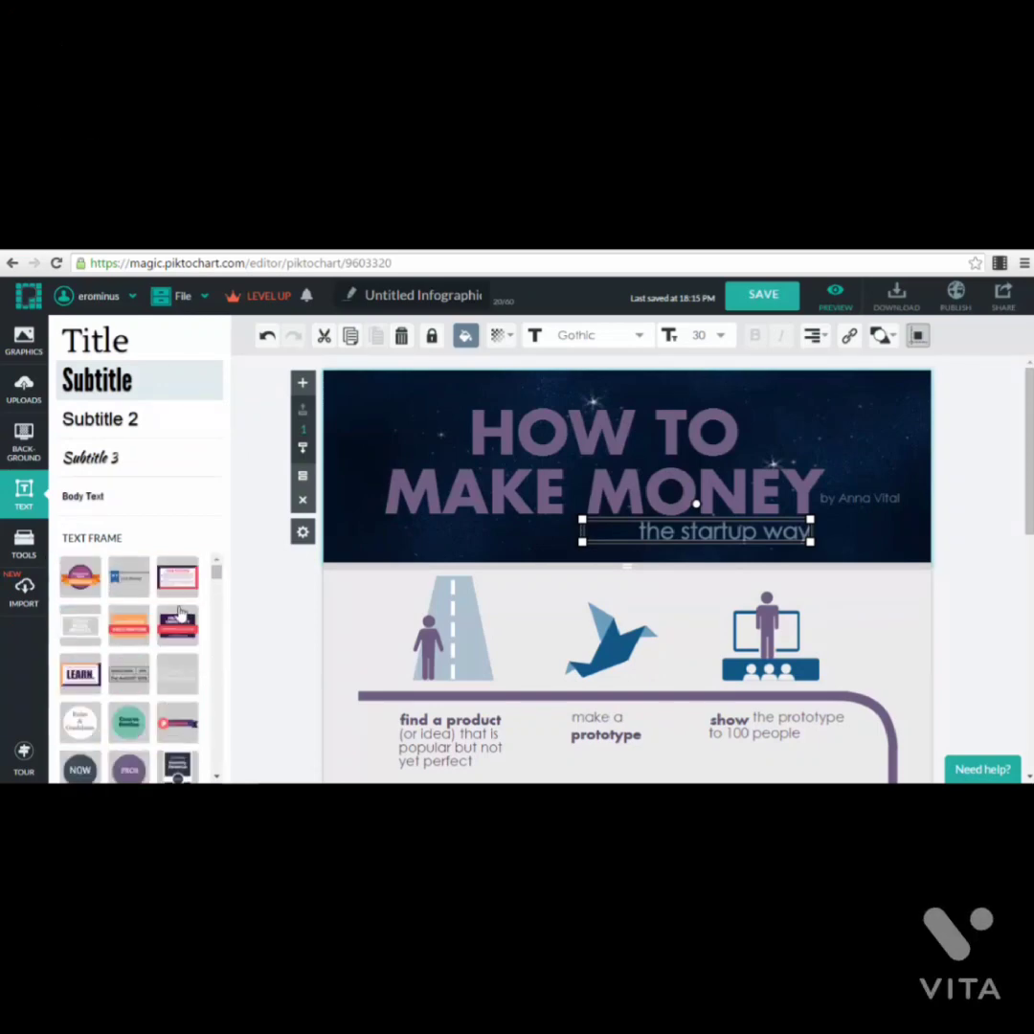
{"action": "left_click_drag", "start_coordinate": [177, 571], "coordinate": [641, 478]}
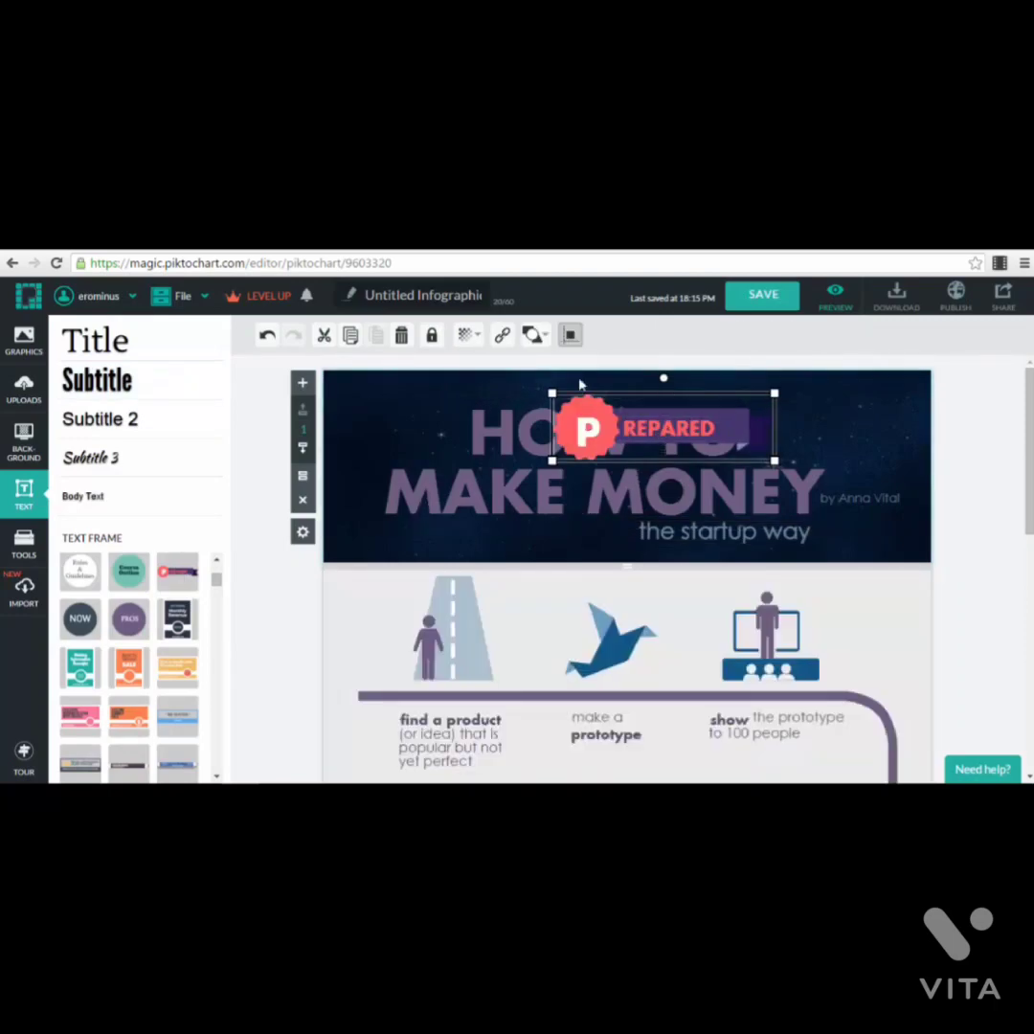
{"action": "key", "text": "Delete"}
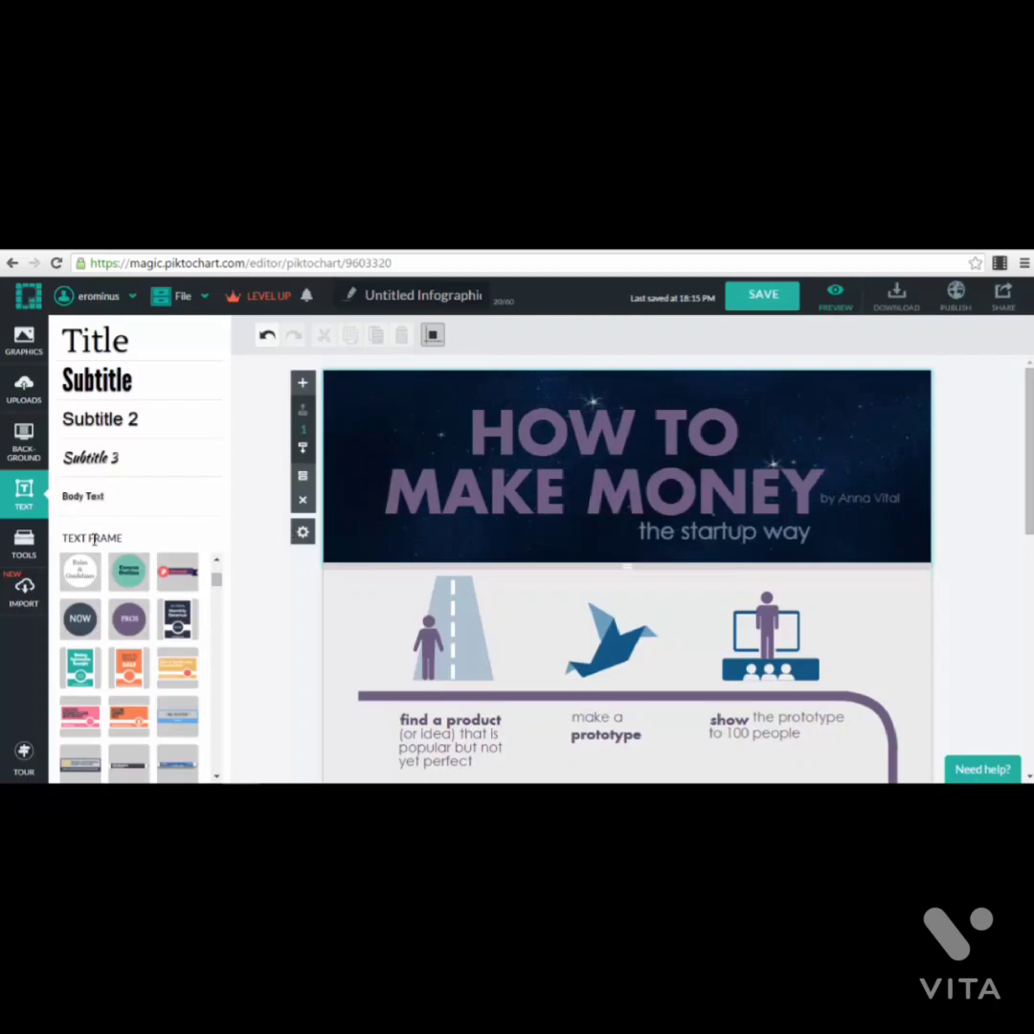
{"action": "scroll", "coordinate": [163, 582], "scroll_direction": "down", "scroll_amount": 4}
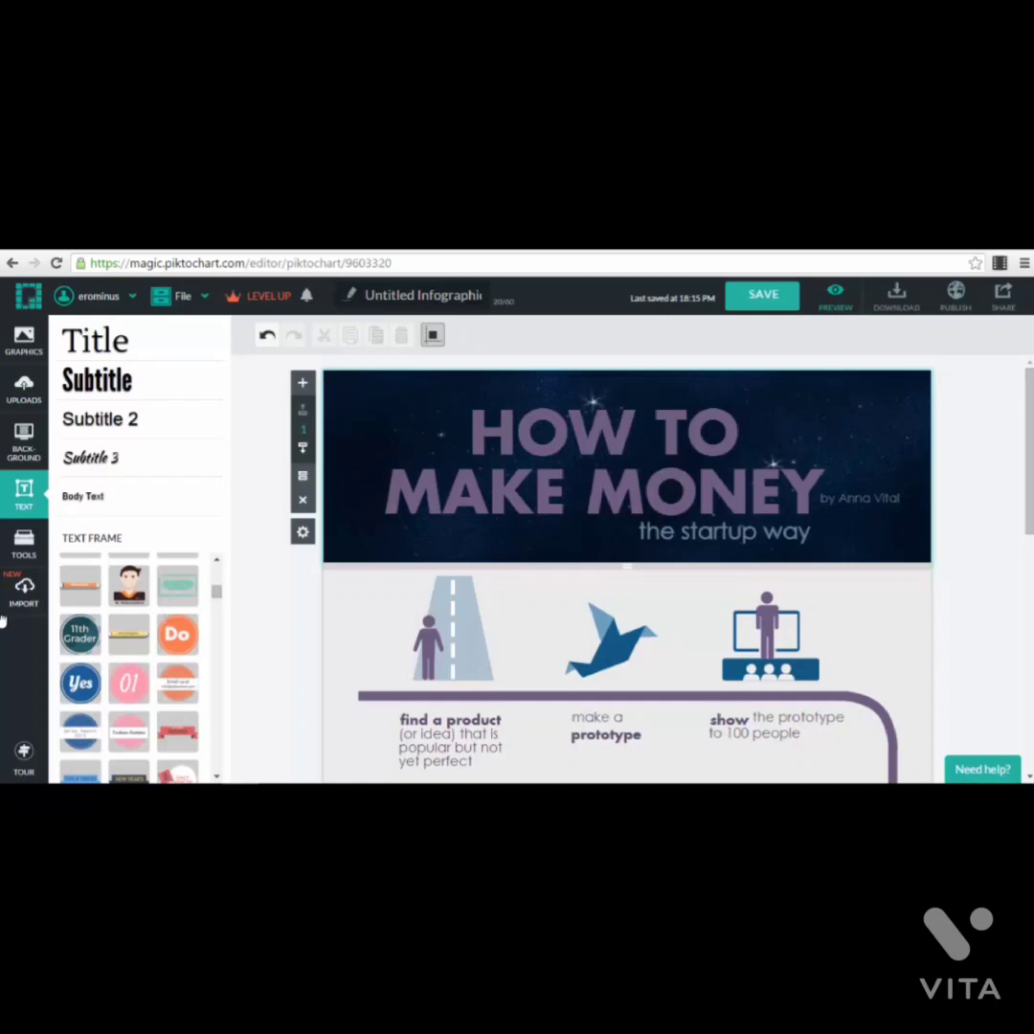
{"action": "left_click", "coordinate": [29, 542]}
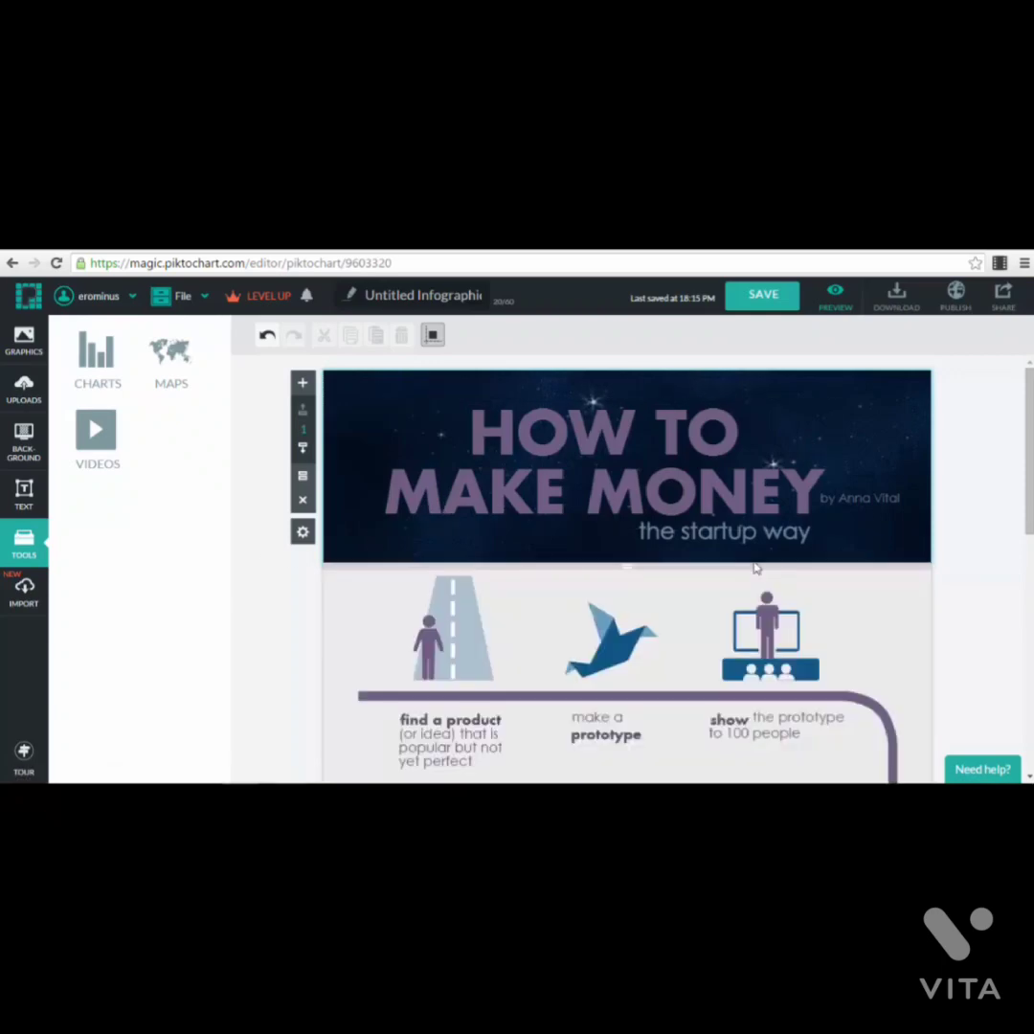
{"action": "scroll", "coordinate": [762, 584], "scroll_direction": "down", "scroll_amount": 5}
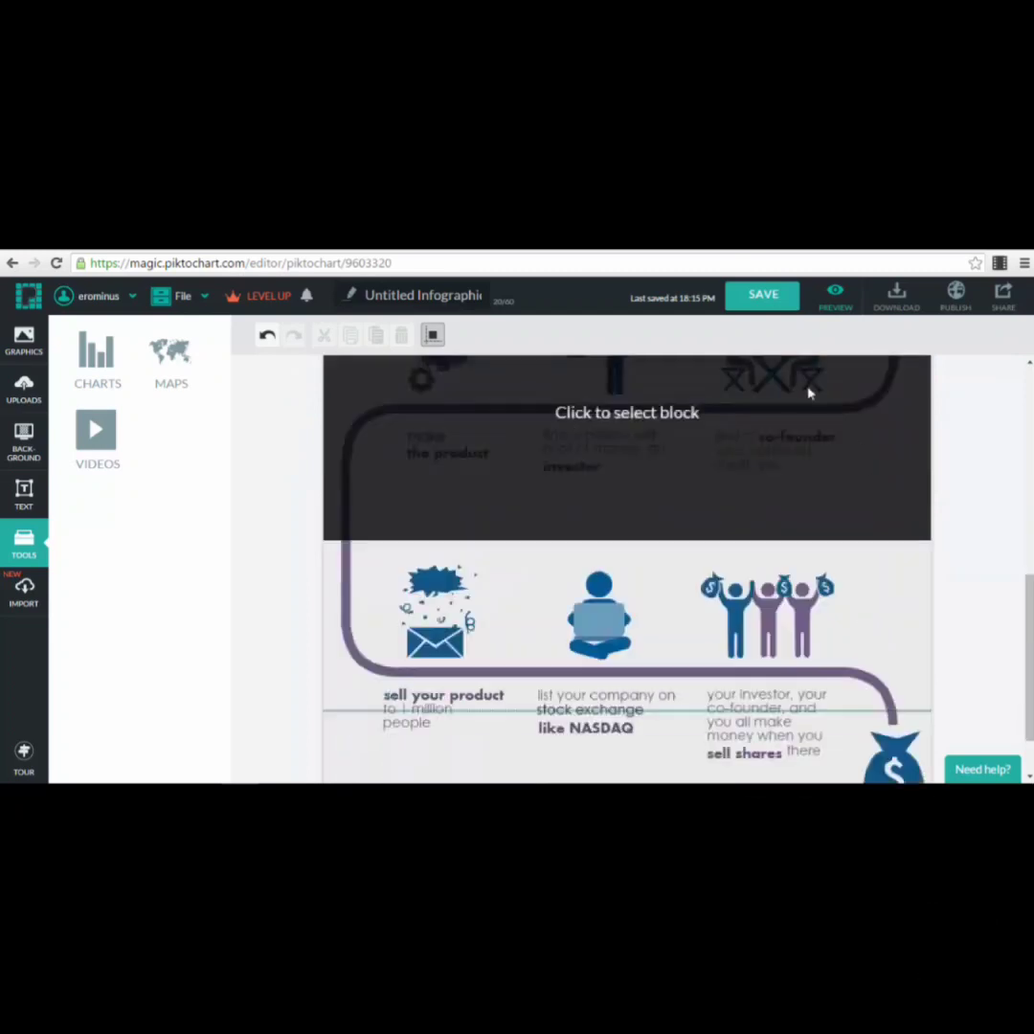
Step: Save and preview the infographic, then pick the medium 1200 x 2186 px download size
{"action": "left_click", "coordinate": [756, 300]}
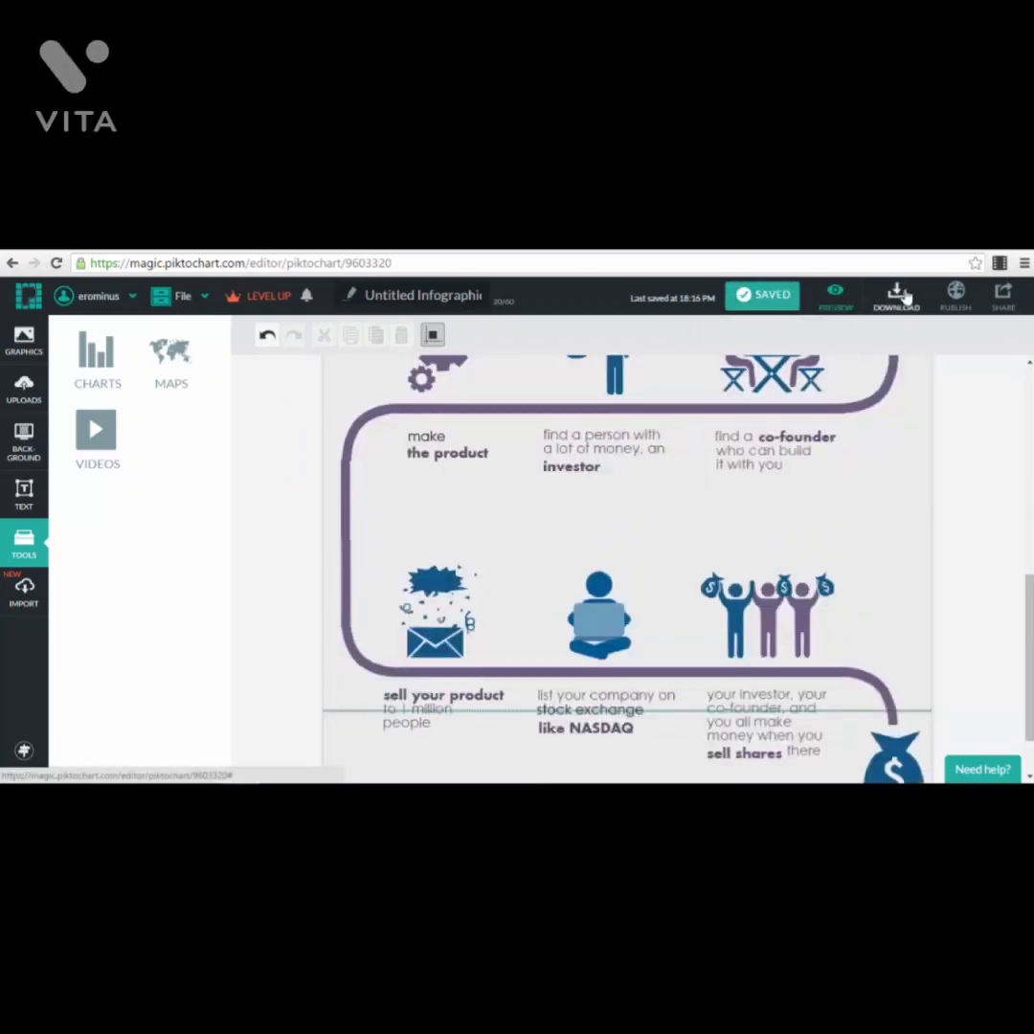
{"action": "left_click", "coordinate": [836, 299]}
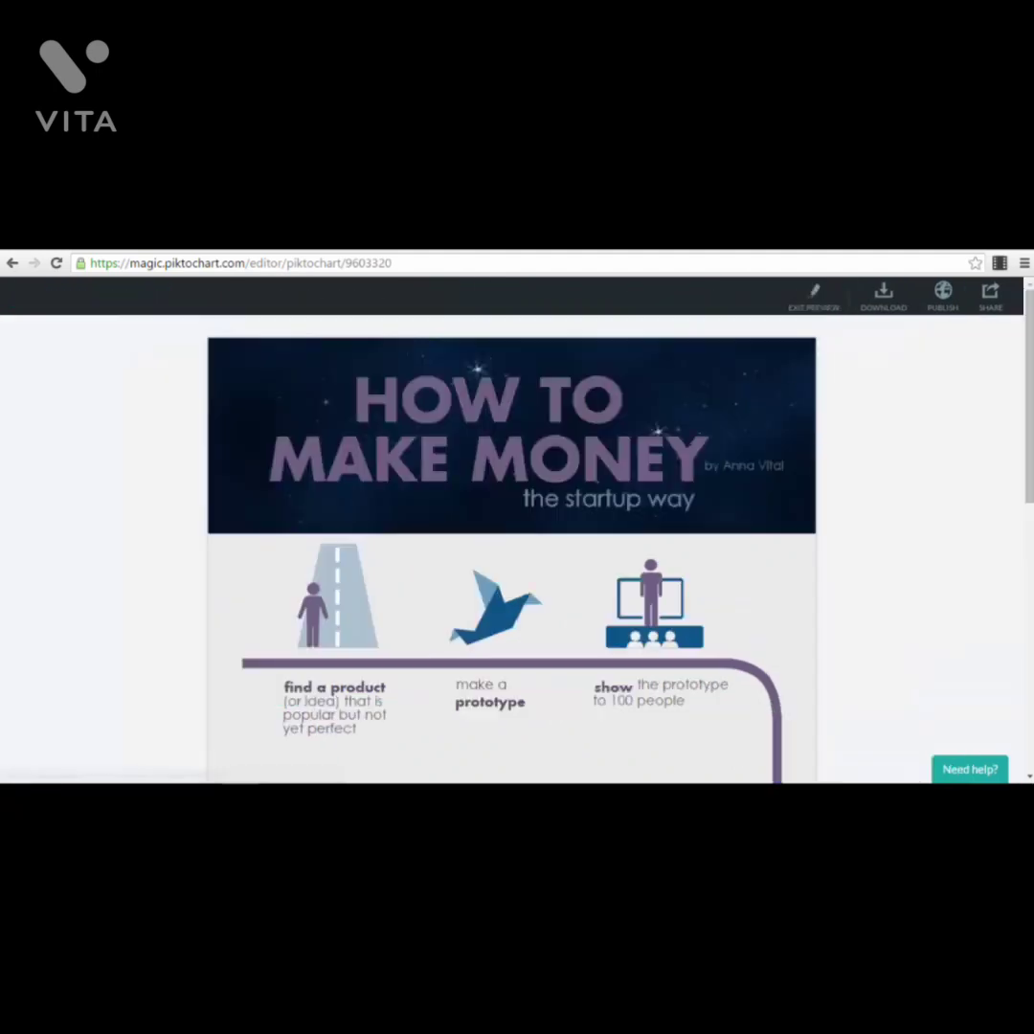
{"action": "scroll", "coordinate": [698, 483], "scroll_direction": "down", "scroll_amount": 5}
{"action": "scroll", "coordinate": [699, 484], "scroll_direction": "down", "scroll_amount": 2}
{"action": "scroll", "coordinate": [746, 440], "scroll_direction": "up", "scroll_amount": 10}
{"action": "left_click", "coordinate": [882, 303]}
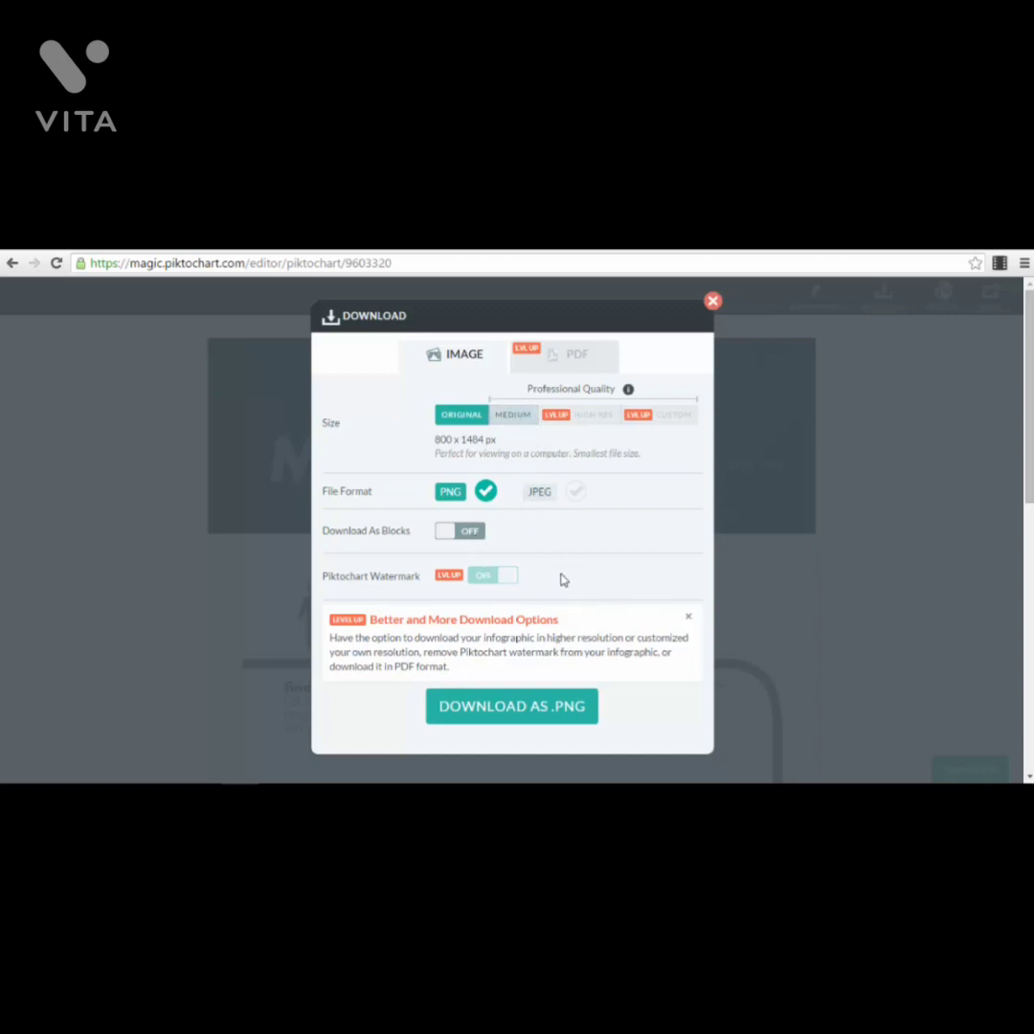
{"action": "left_click", "coordinate": [512, 417]}
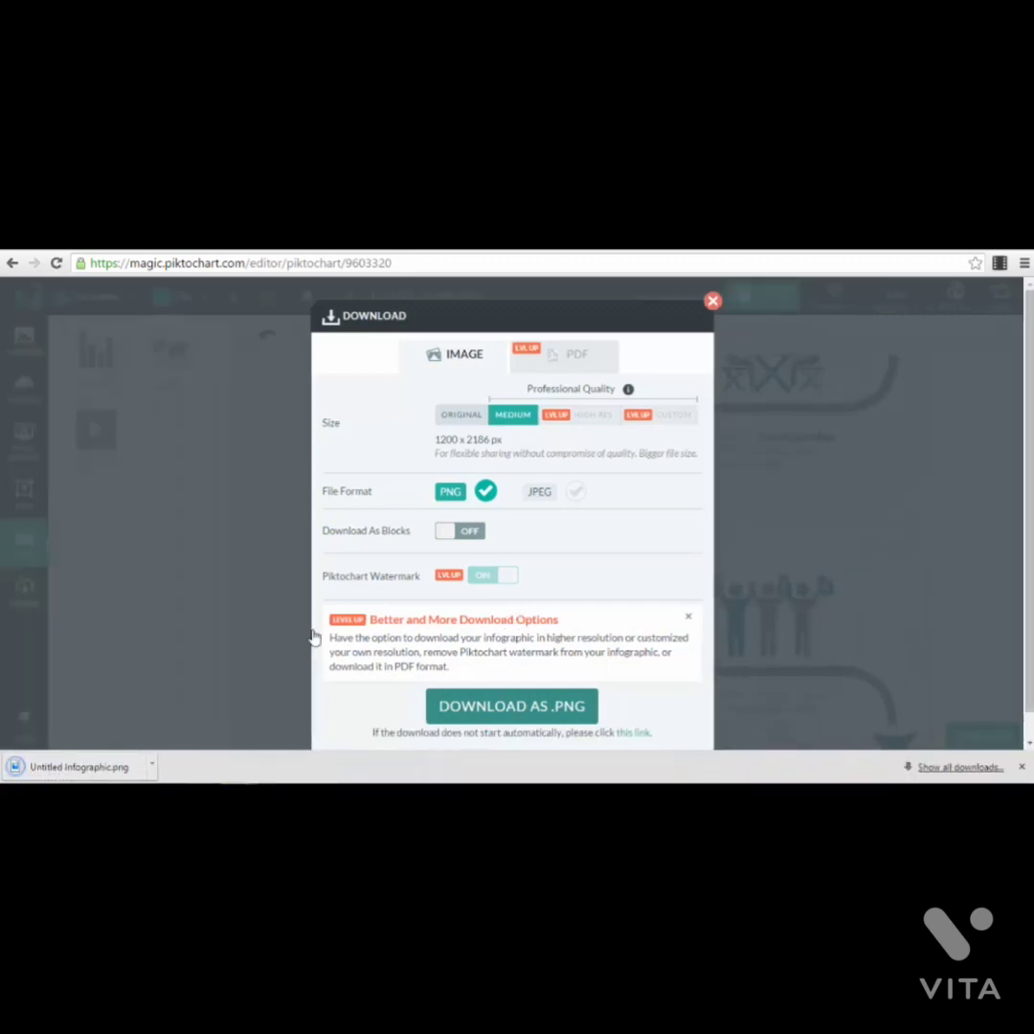
Step: Open the downloaded Untitled Infographic.png from the browser's download bar
{"action": "left_click", "coordinate": [90, 771]}
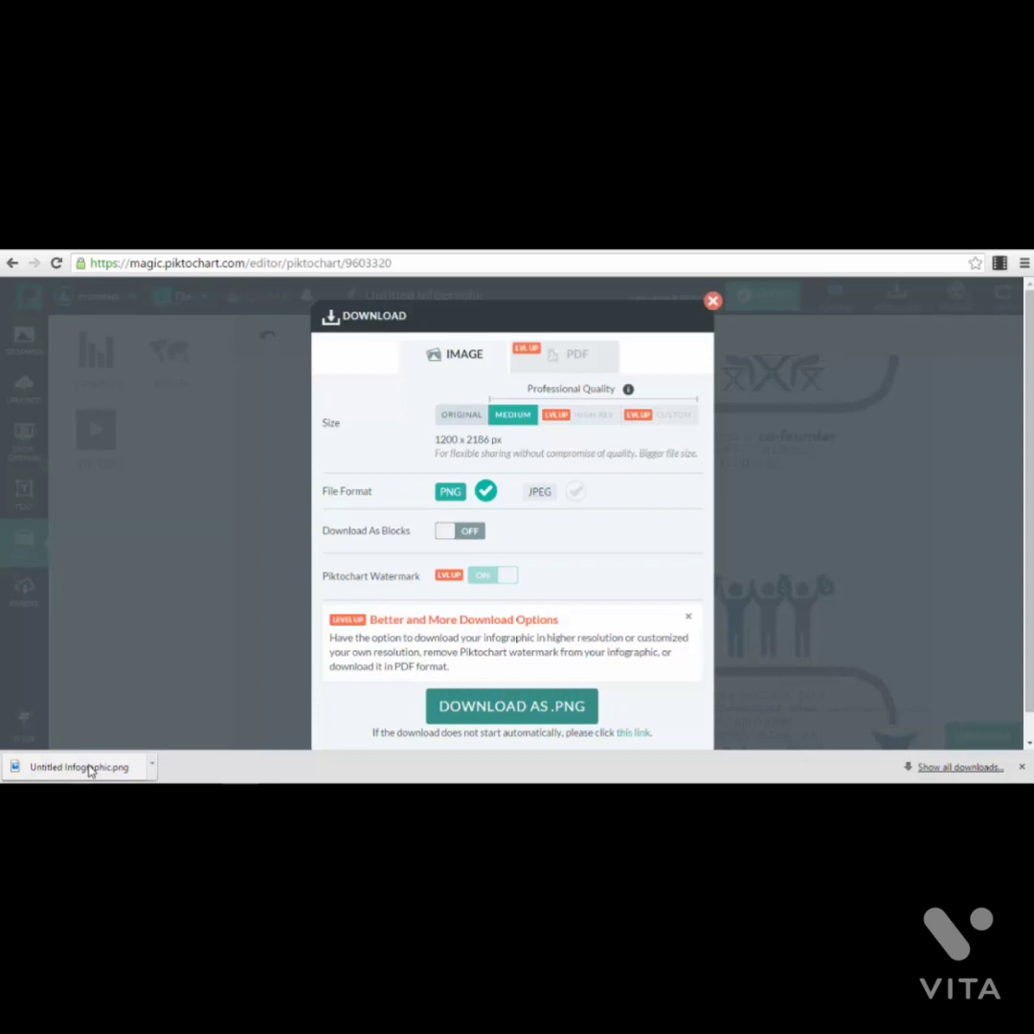
Step: Open the infographic PNG in Windows Photos, zooming in and out and scrolling back to the header
{"action": "left_click", "coordinate": [87, 767]}
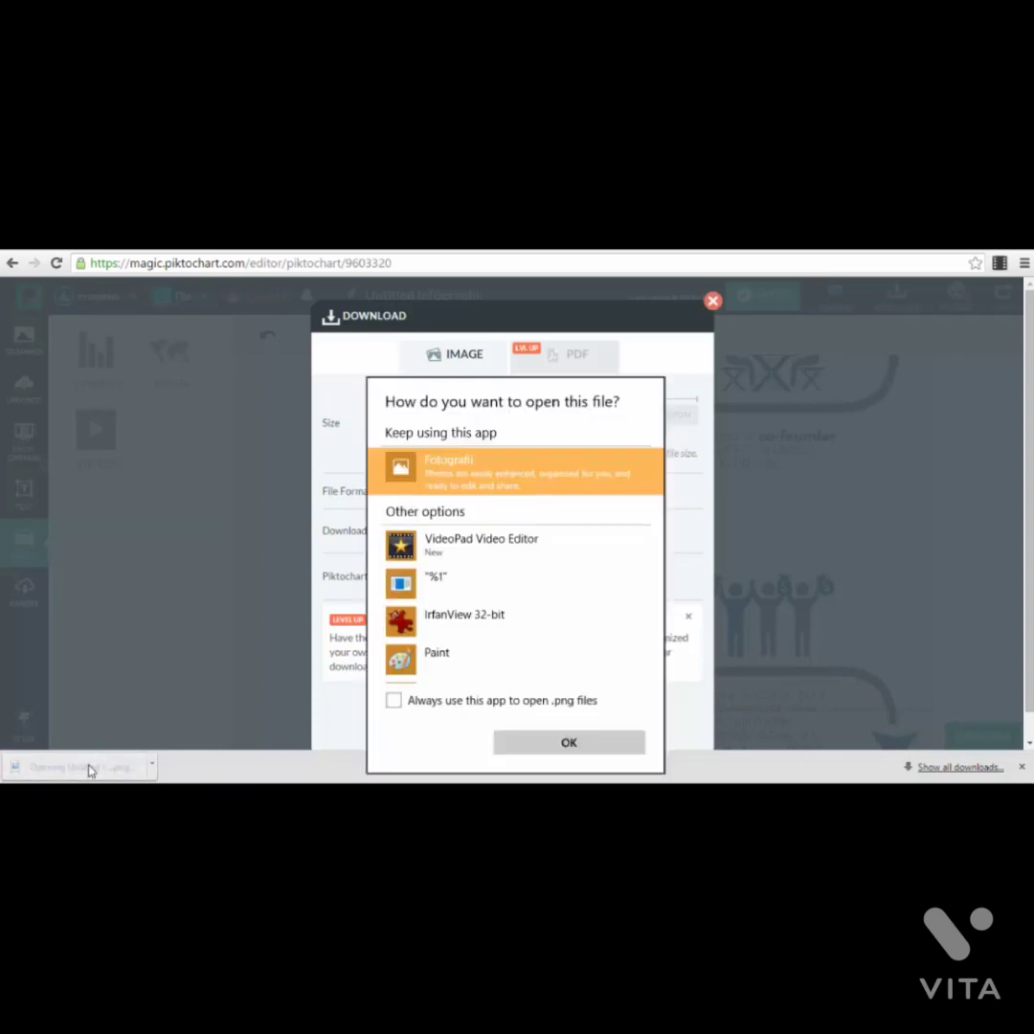
{"action": "left_click", "coordinate": [547, 740]}
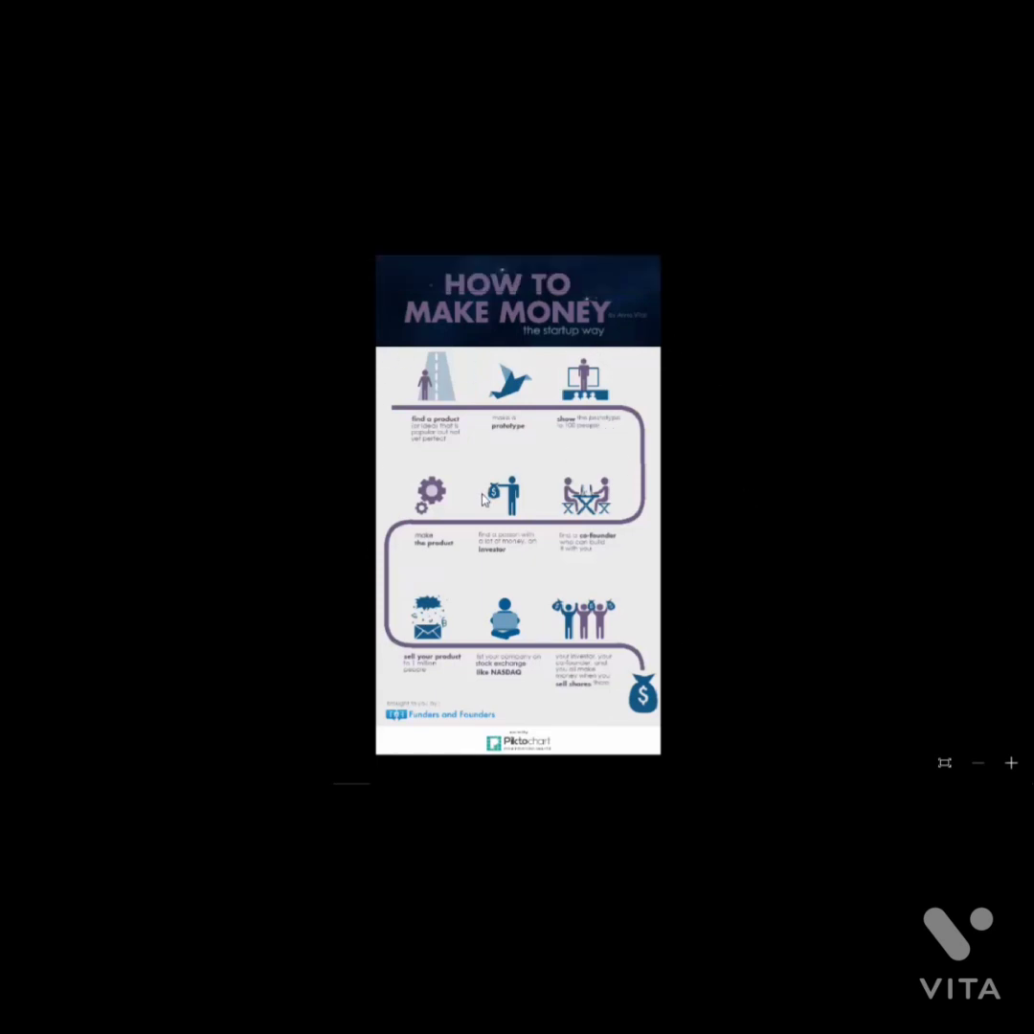
{"action": "left_click", "coordinate": [1010, 763]}
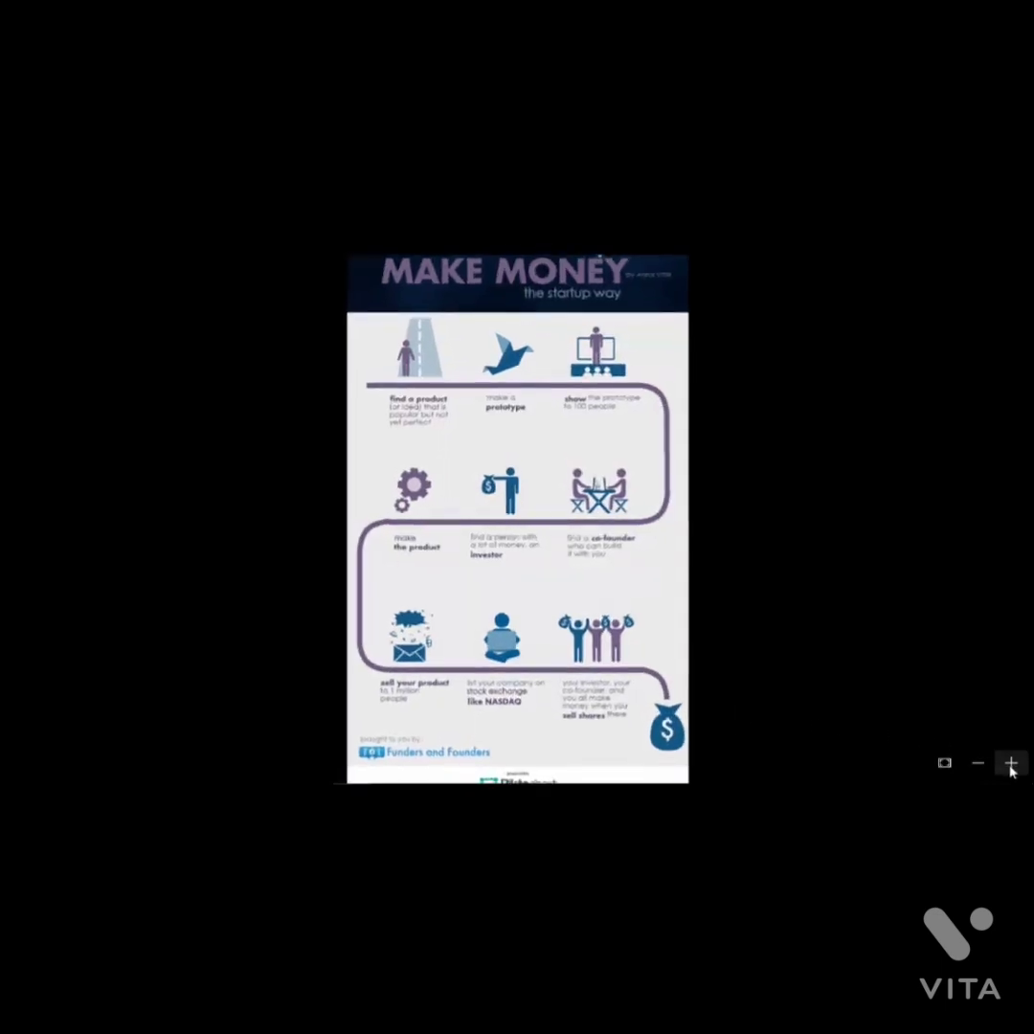
{"action": "left_click", "coordinate": [1011, 763]}
{"action": "scroll", "coordinate": [618, 544], "scroll_direction": "up", "scroll_amount": 2}
{"action": "scroll", "coordinate": [617, 544], "scroll_direction": "down", "scroll_amount": 5}
{"action": "scroll", "coordinate": [617, 543], "scroll_direction": "down", "scroll_amount": 1}
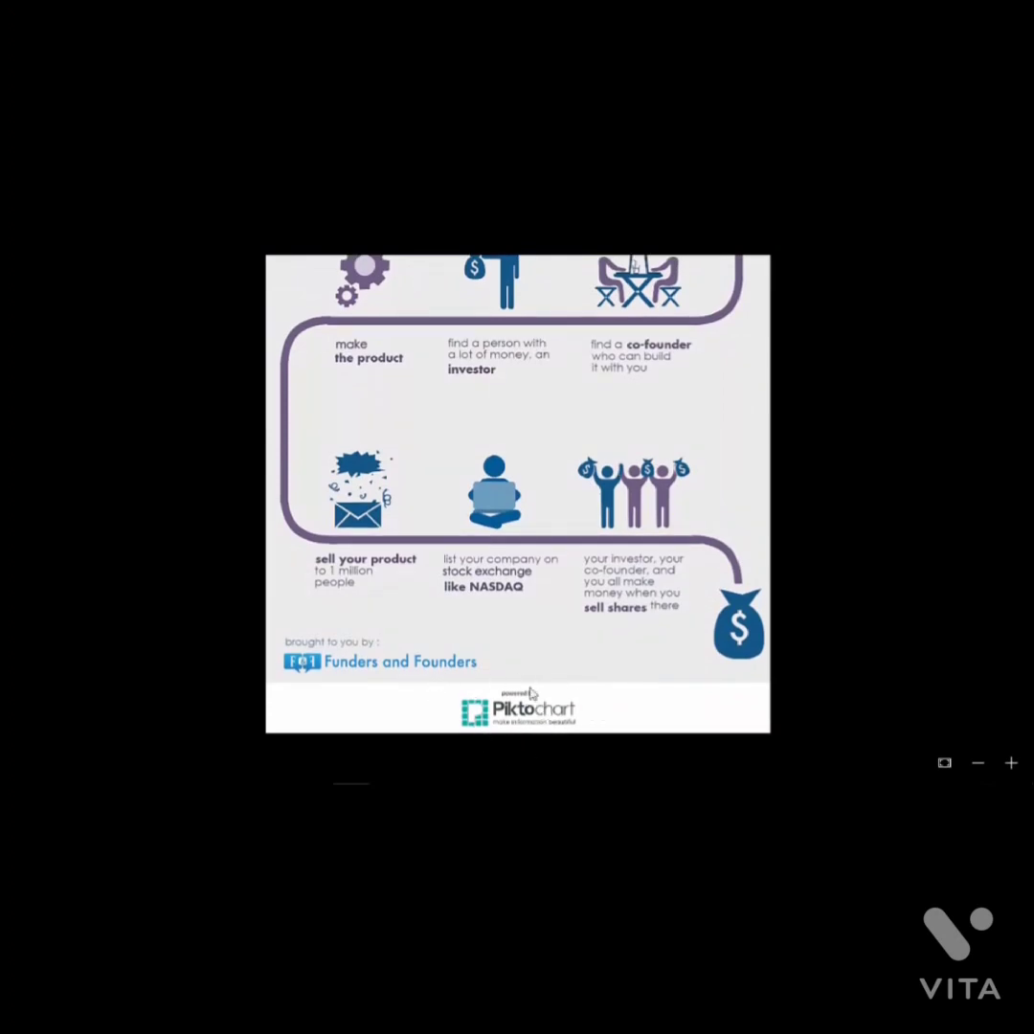
{"action": "left_click", "coordinate": [1011, 763]}
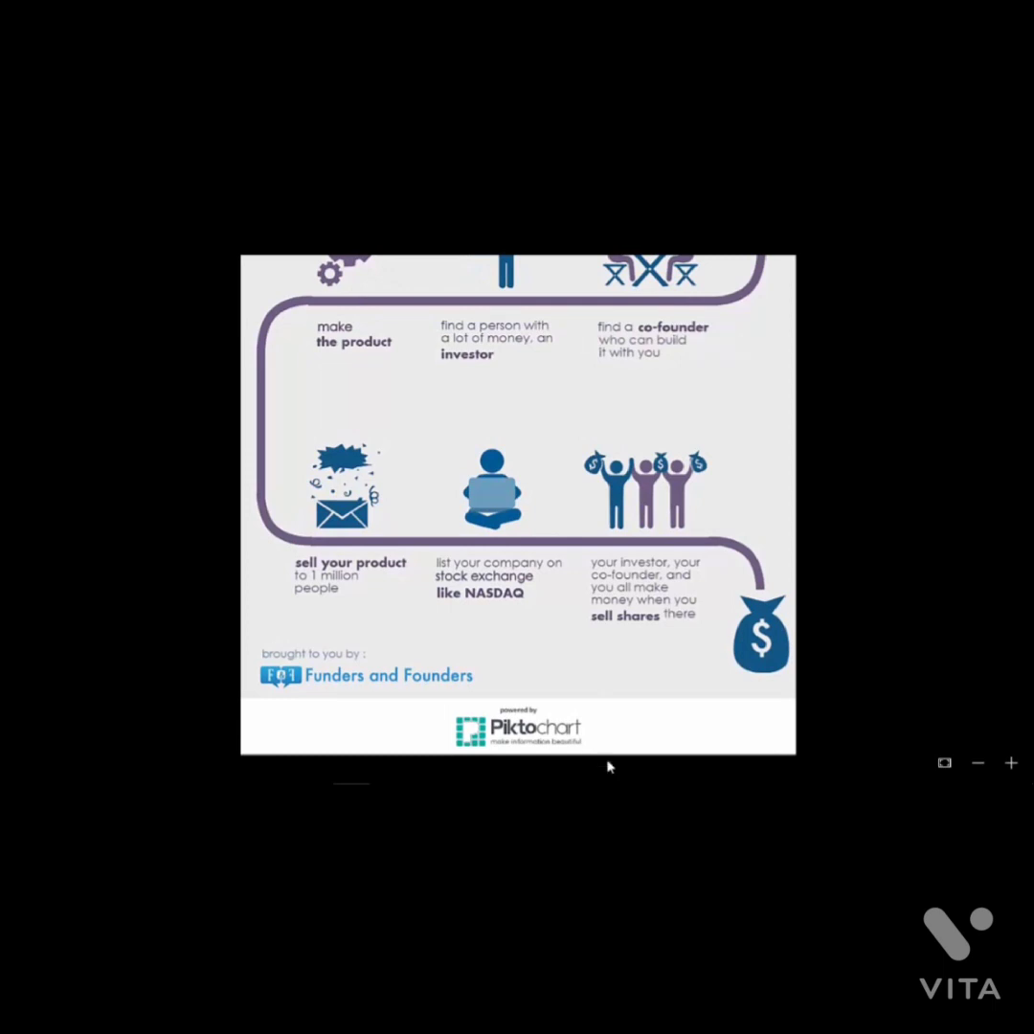
{"action": "left_click", "coordinate": [984, 763]}
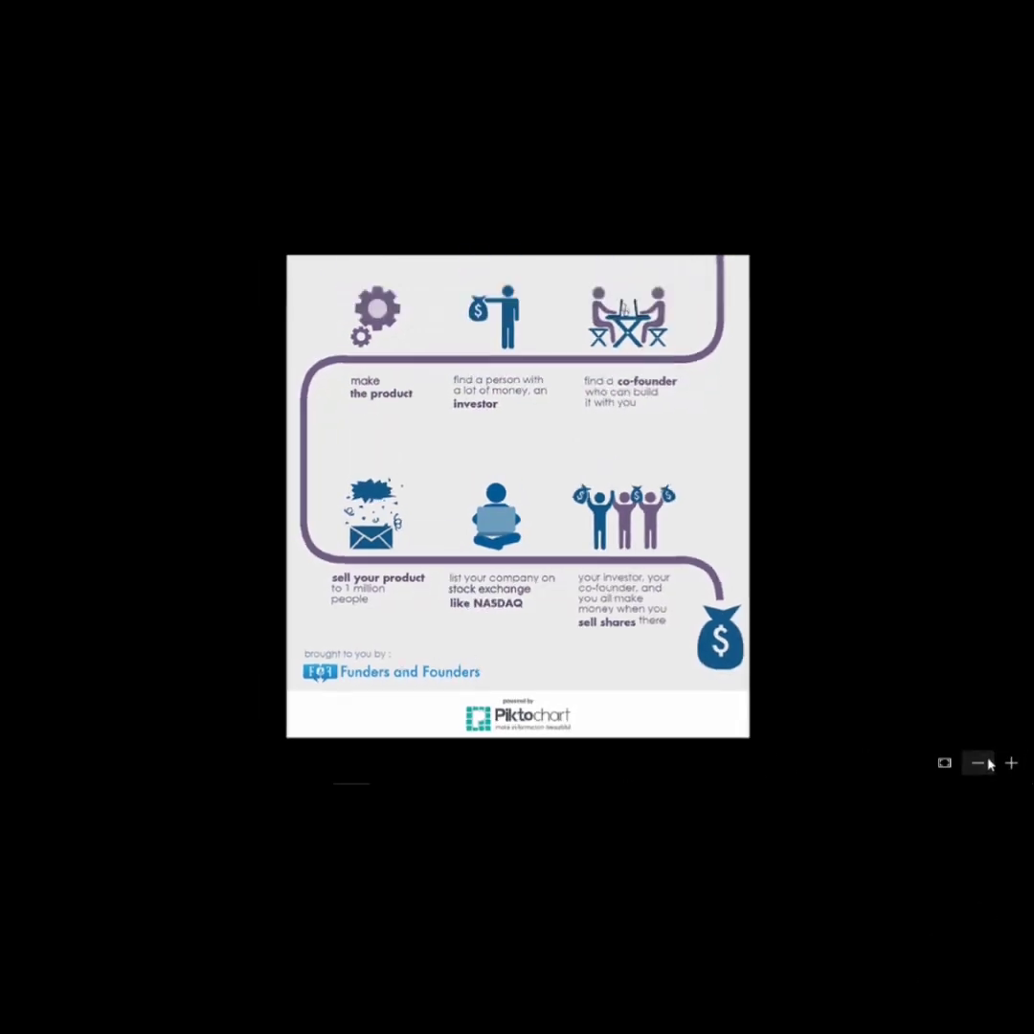
{"action": "scroll", "coordinate": [620, 759], "scroll_direction": "up", "scroll_amount": 5}
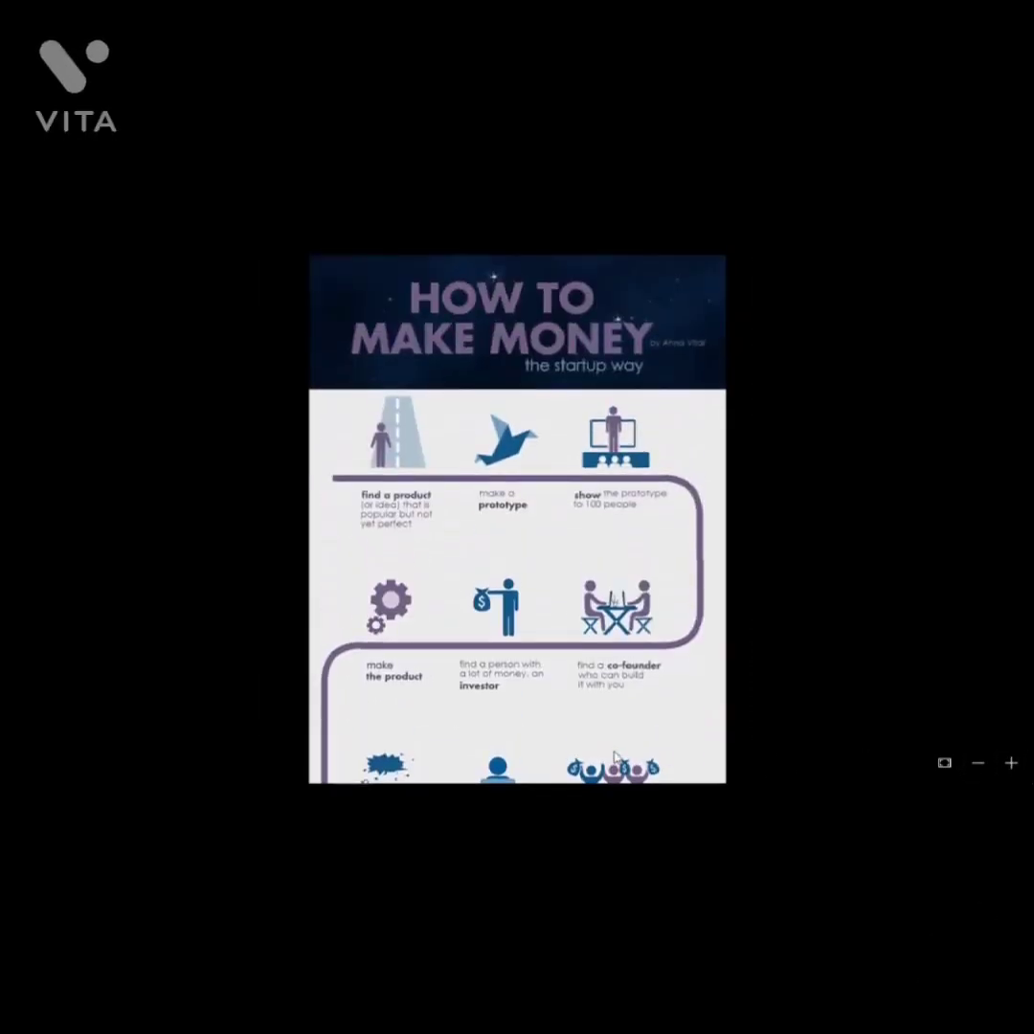
{"action": "scroll", "coordinate": [615, 758], "scroll_direction": "down", "scroll_amount": 2}
{"action": "scroll", "coordinate": [464, 438], "scroll_direction": "up", "scroll_amount": 2}
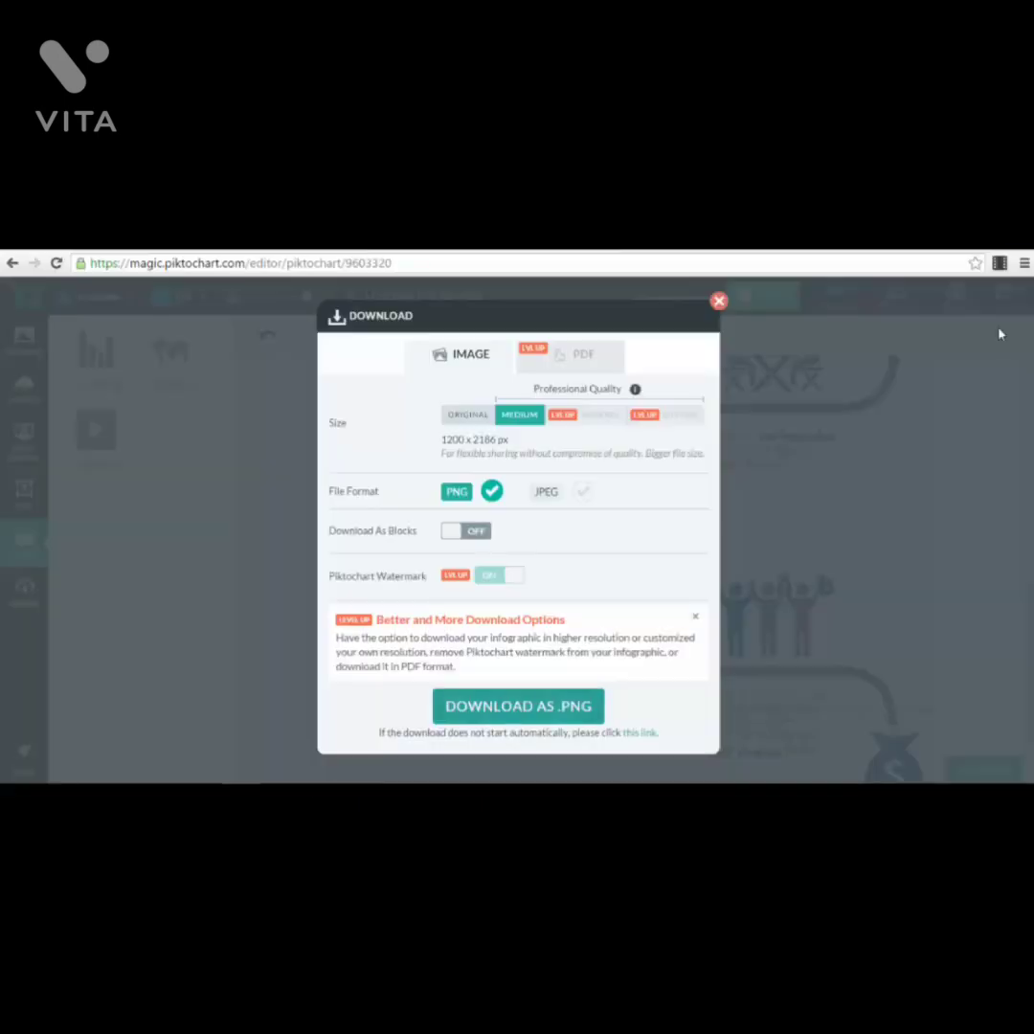
Step: Close Piktochart's Download dialog
{"action": "left_click", "coordinate": [719, 302]}
{"action": "scroll", "coordinate": [664, 479], "scroll_direction": "up", "scroll_amount": 5}
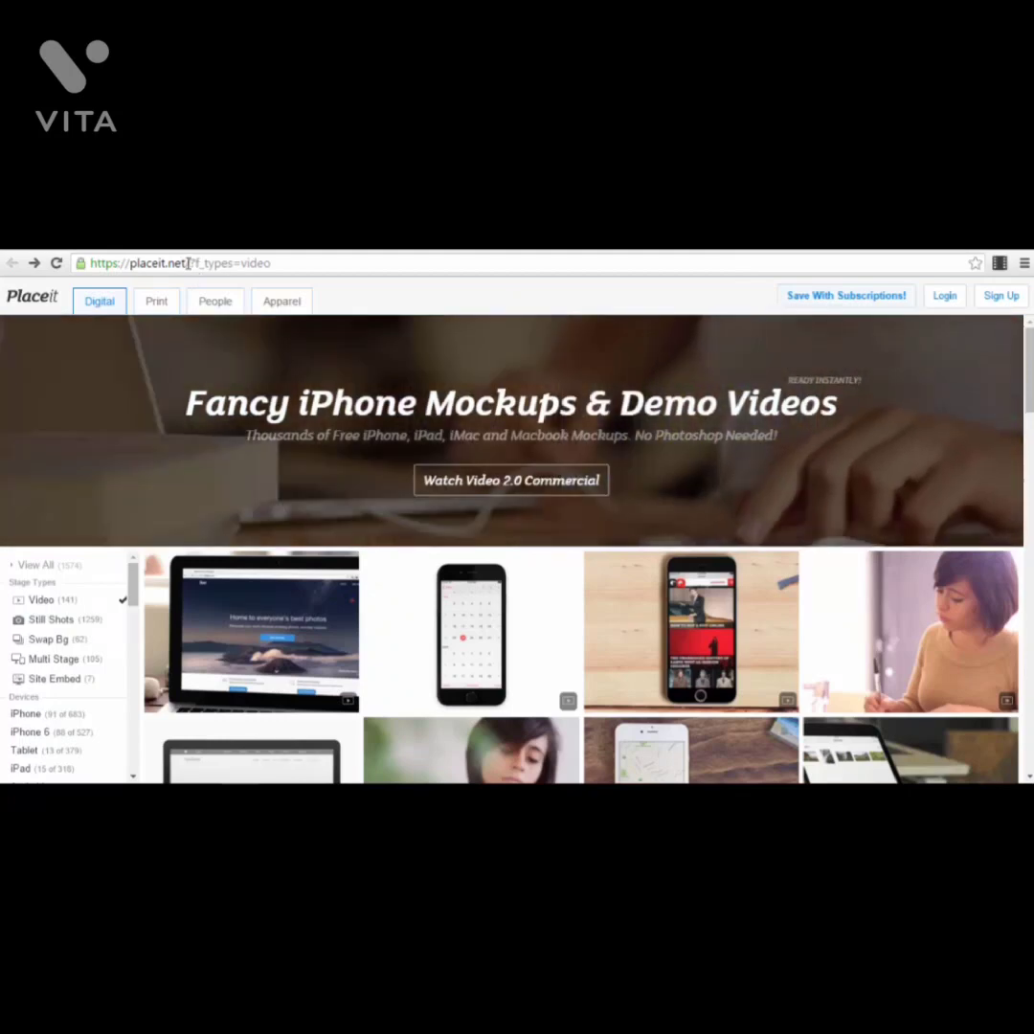
Step: Switch Placeit's Stage Types filter from Video to View All and scroll down the mockup grid
{"action": "left_click", "coordinate": [292, 263]}
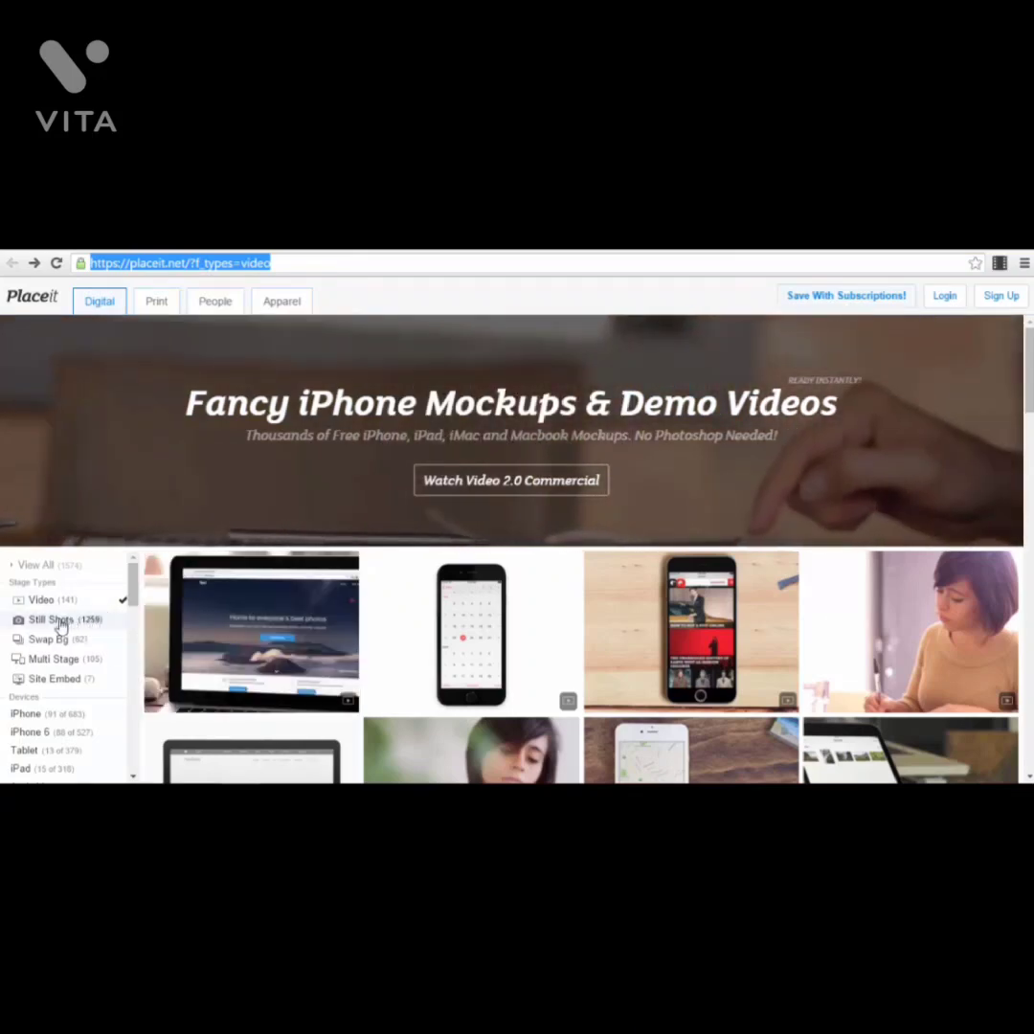
{"action": "left_click", "coordinate": [43, 564]}
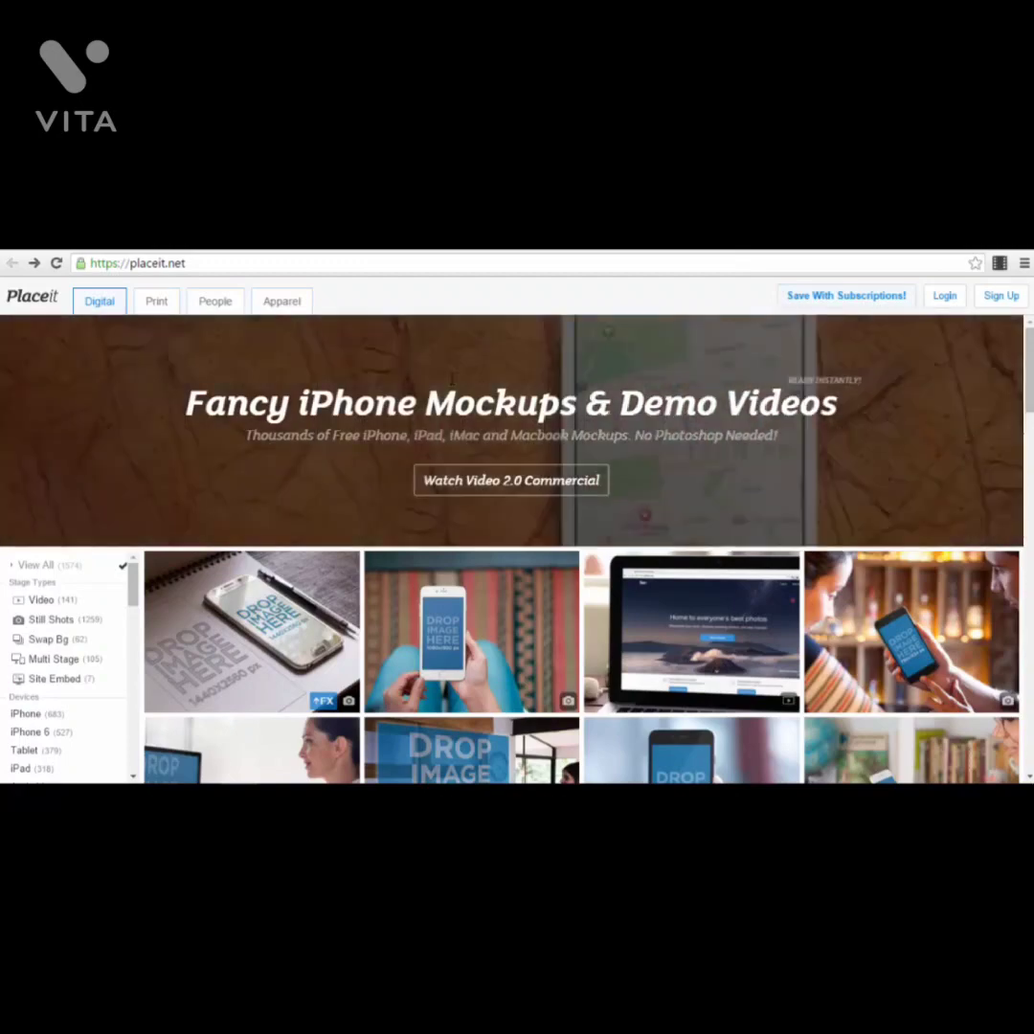
{"action": "scroll", "coordinate": [440, 411], "scroll_direction": "down", "scroll_amount": 3}
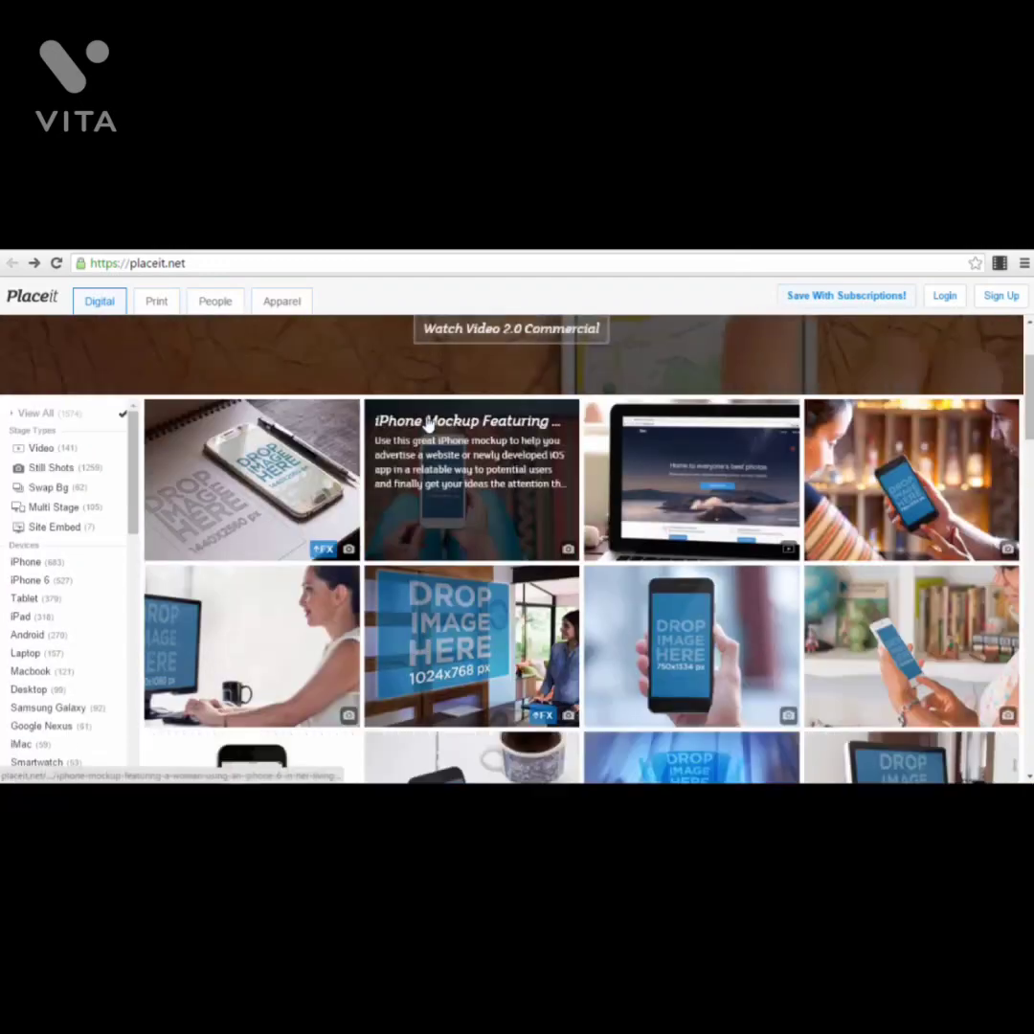
{"action": "scroll", "coordinate": [441, 438], "scroll_direction": "down", "scroll_amount": 3}
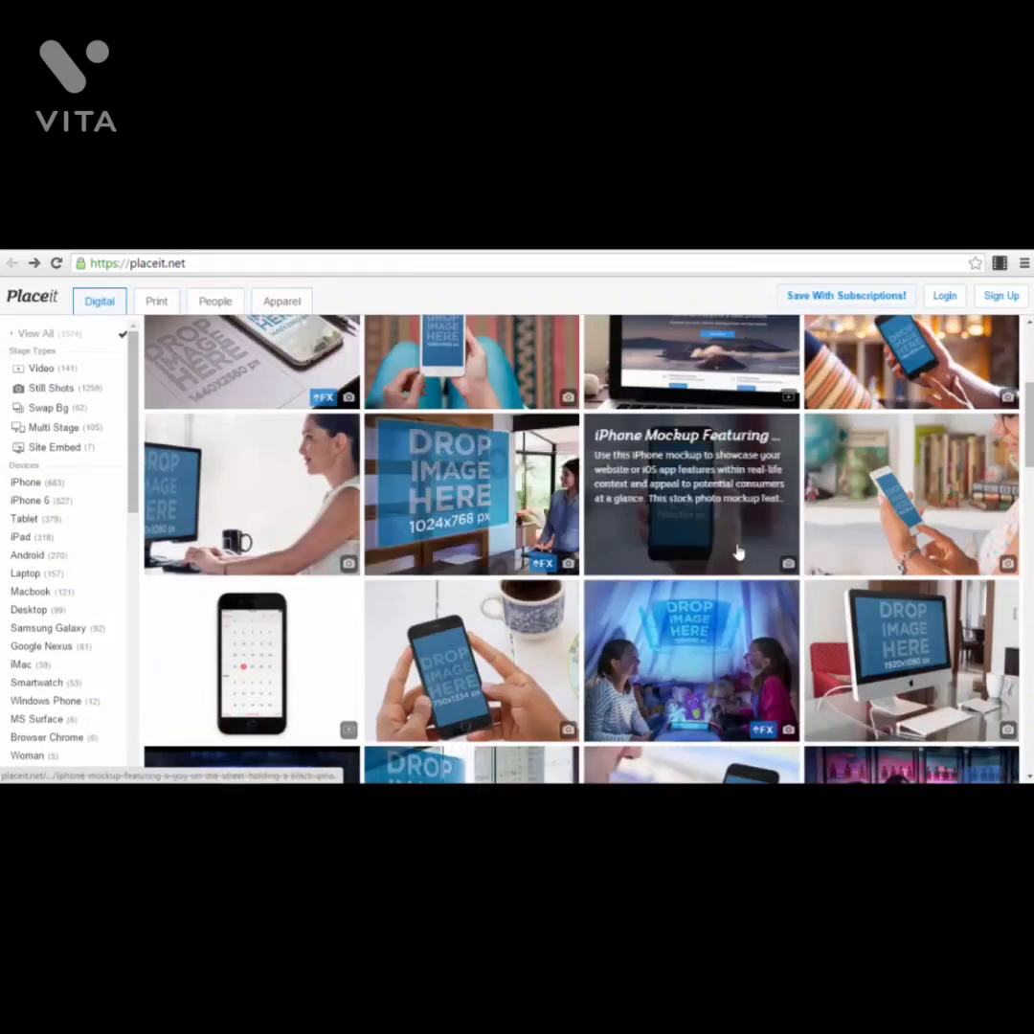
Step: Open the street iPhone 6 mockup, then upload and crop the profile photo onto its screen
{"action": "left_click", "coordinate": [737, 552]}
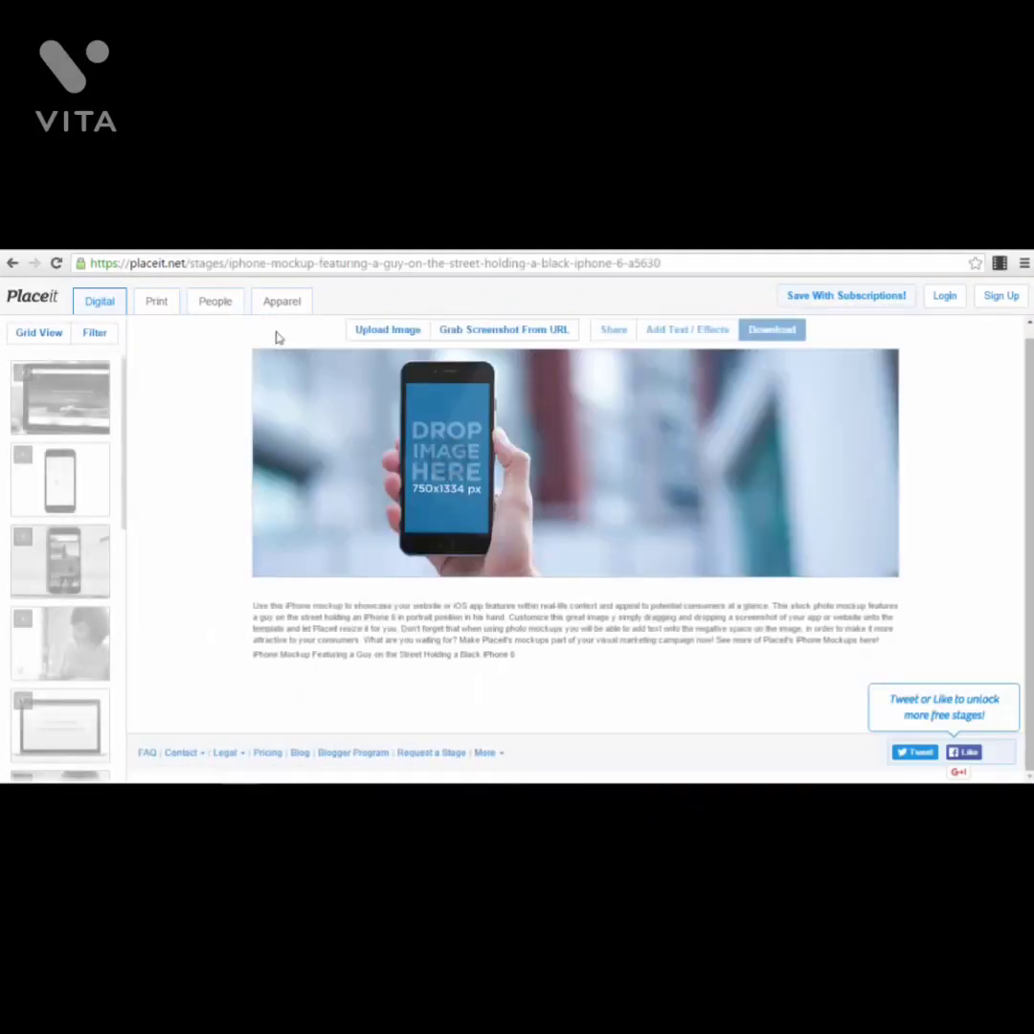
{"action": "left_click", "coordinate": [409, 333]}
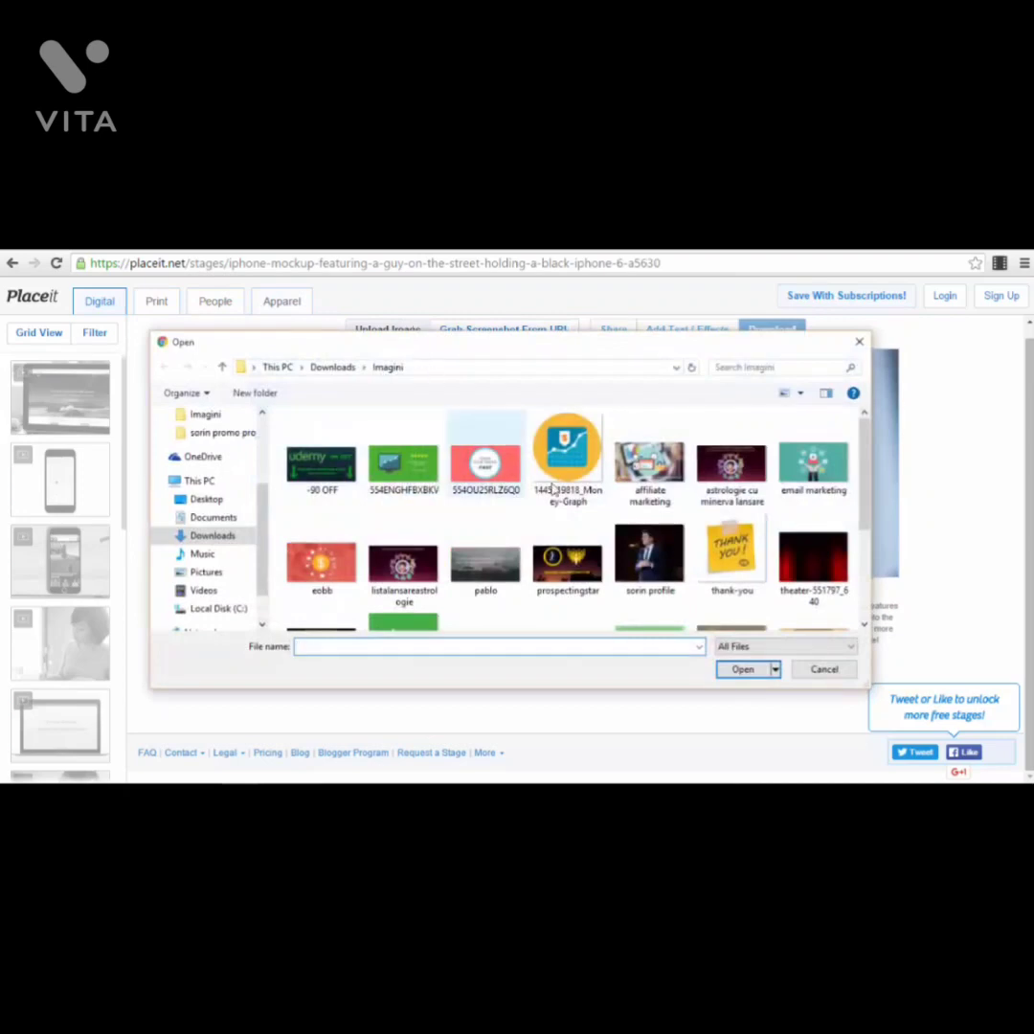
{"action": "left_click", "coordinate": [649, 555]}
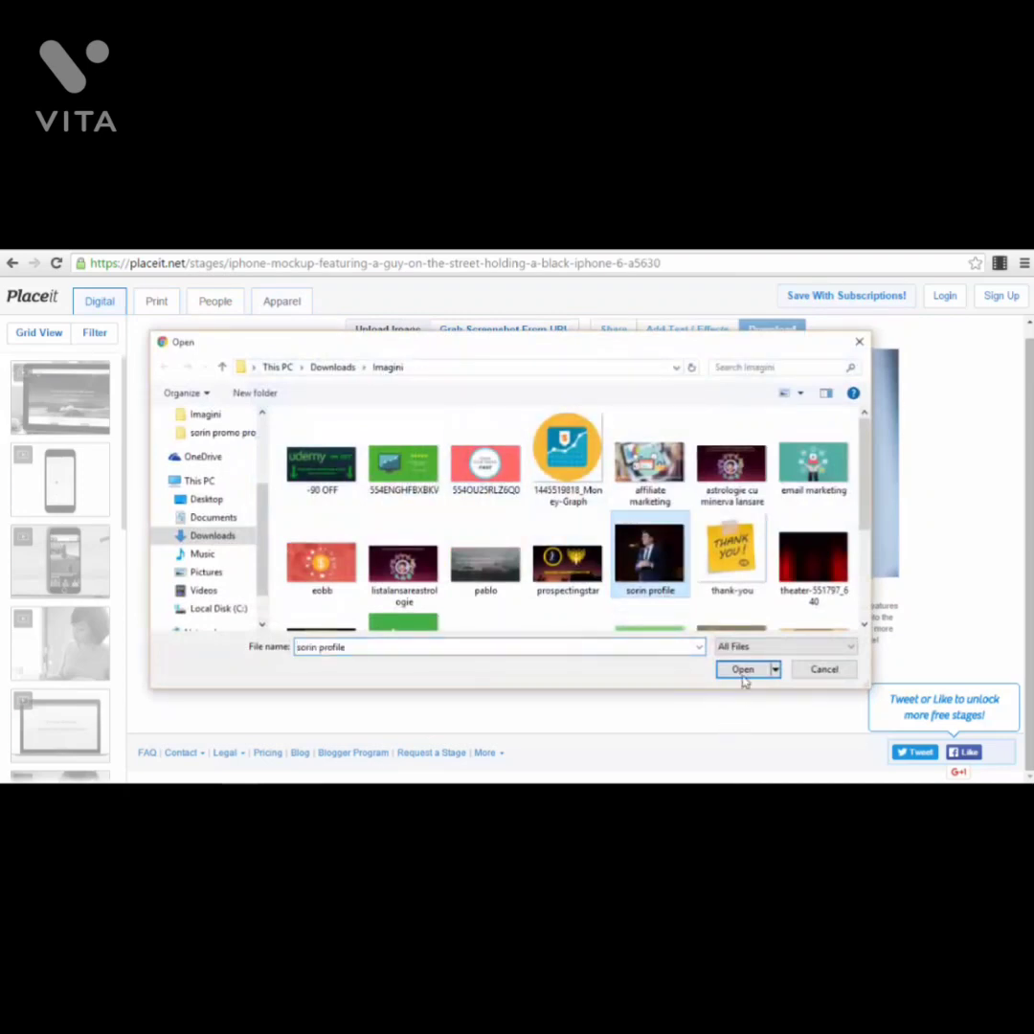
{"action": "left_click", "coordinate": [743, 669]}
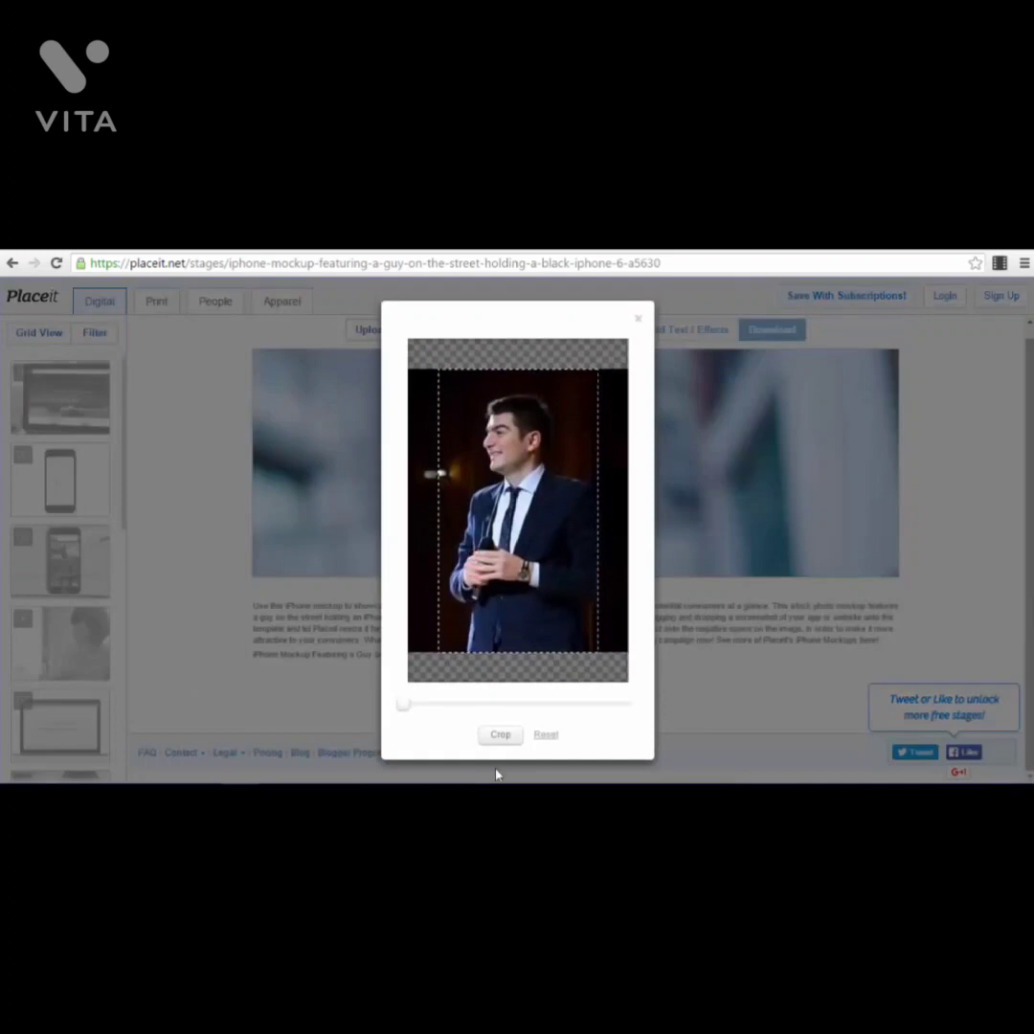
{"action": "left_click", "coordinate": [503, 739]}
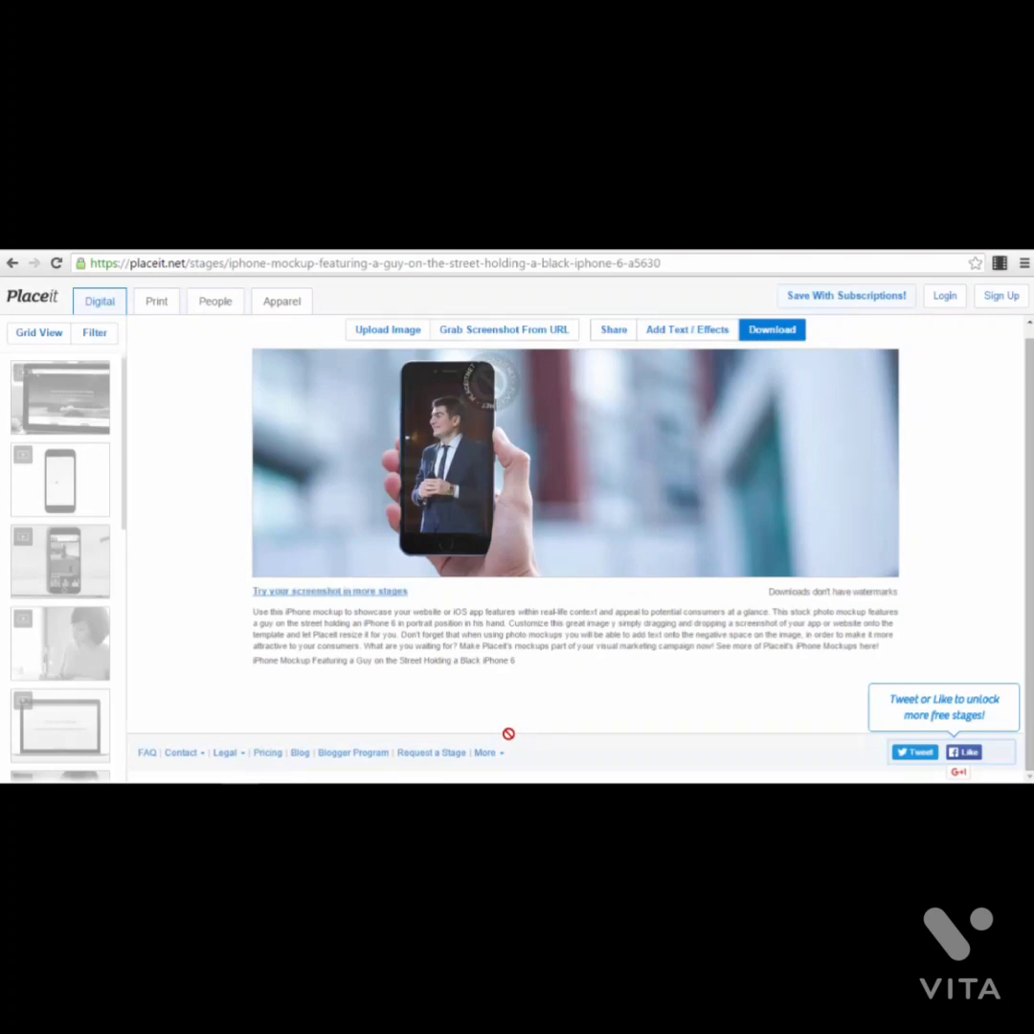
Step: Select the caption text, clear the selection, and open the text and effects options
{"action": "mouse_move", "coordinate": [536, 471]}
{"action": "mouse_move", "coordinate": [463, 377]}
{"action": "left_click_drag", "start_coordinate": [772, 591], "coordinate": [923, 589]}
{"action": "left_click", "coordinate": [923, 596]}
{"action": "left_click", "coordinate": [677, 333]}
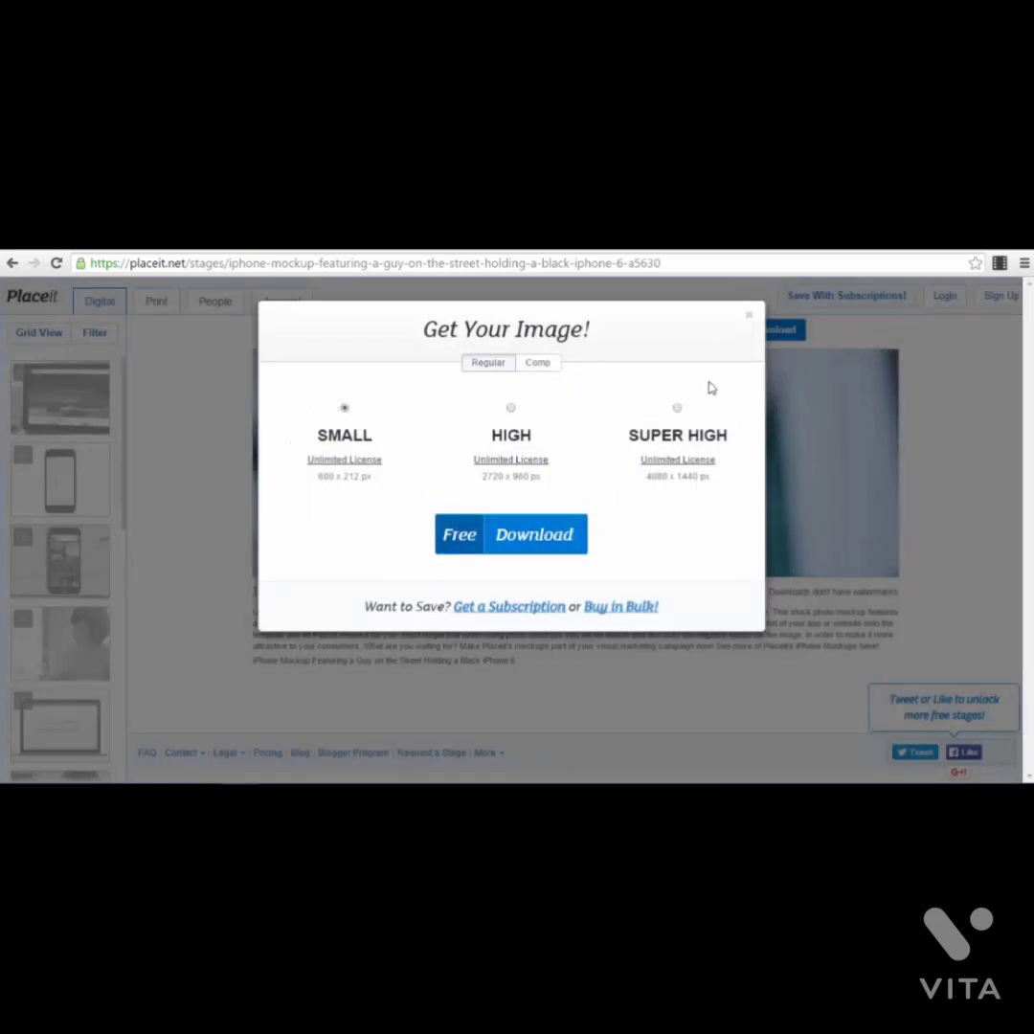
Step: Reopen the mockup's download options and compare the SMALL and HIGH size prices
{"action": "left_click", "coordinate": [750, 320]}
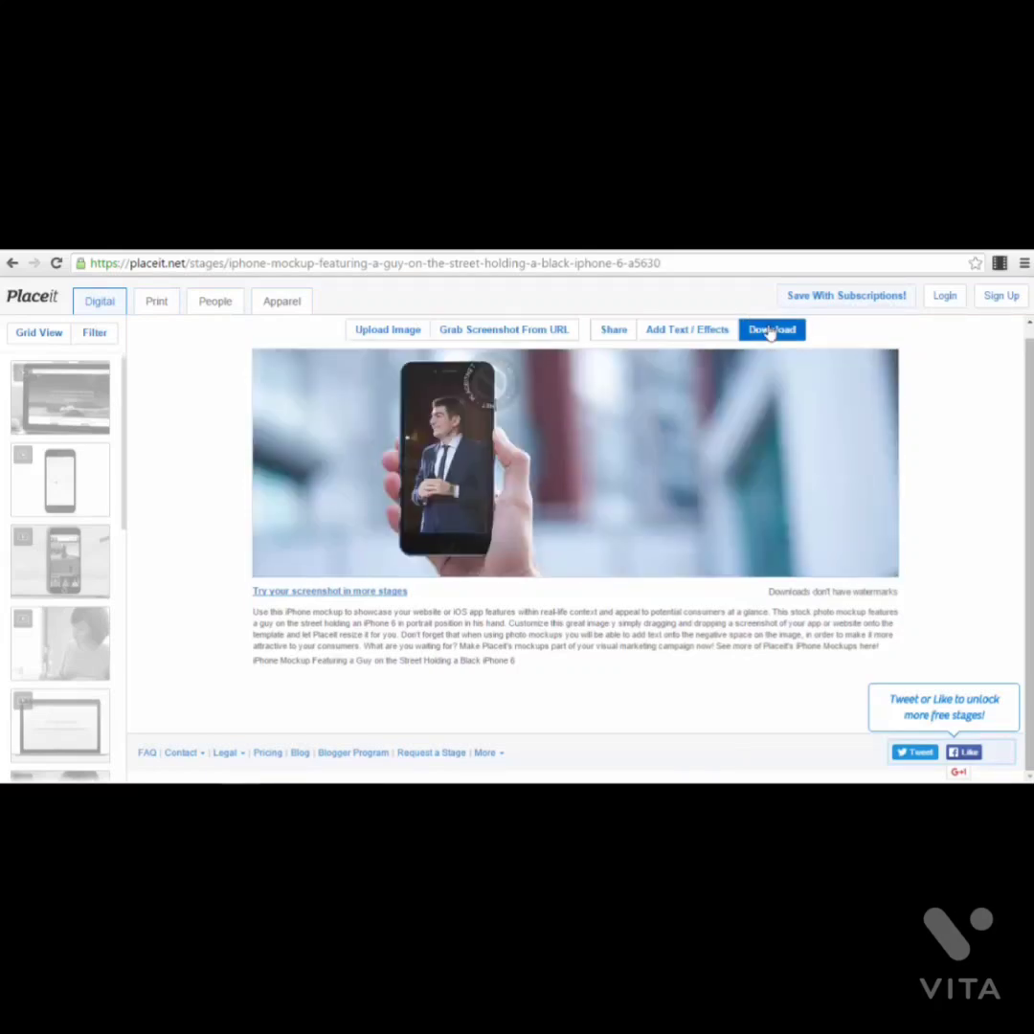
{"action": "left_click", "coordinate": [773, 331]}
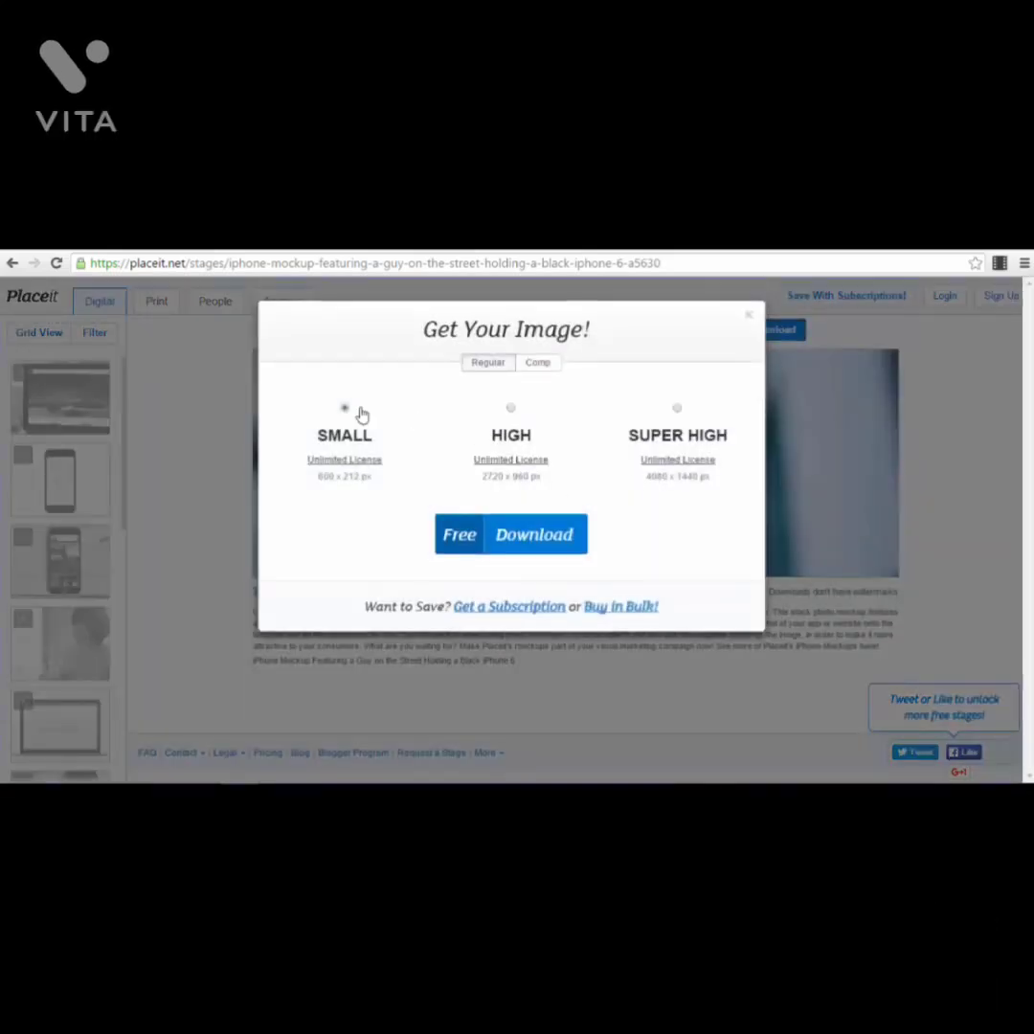
{"action": "left_click", "coordinate": [510, 408]}
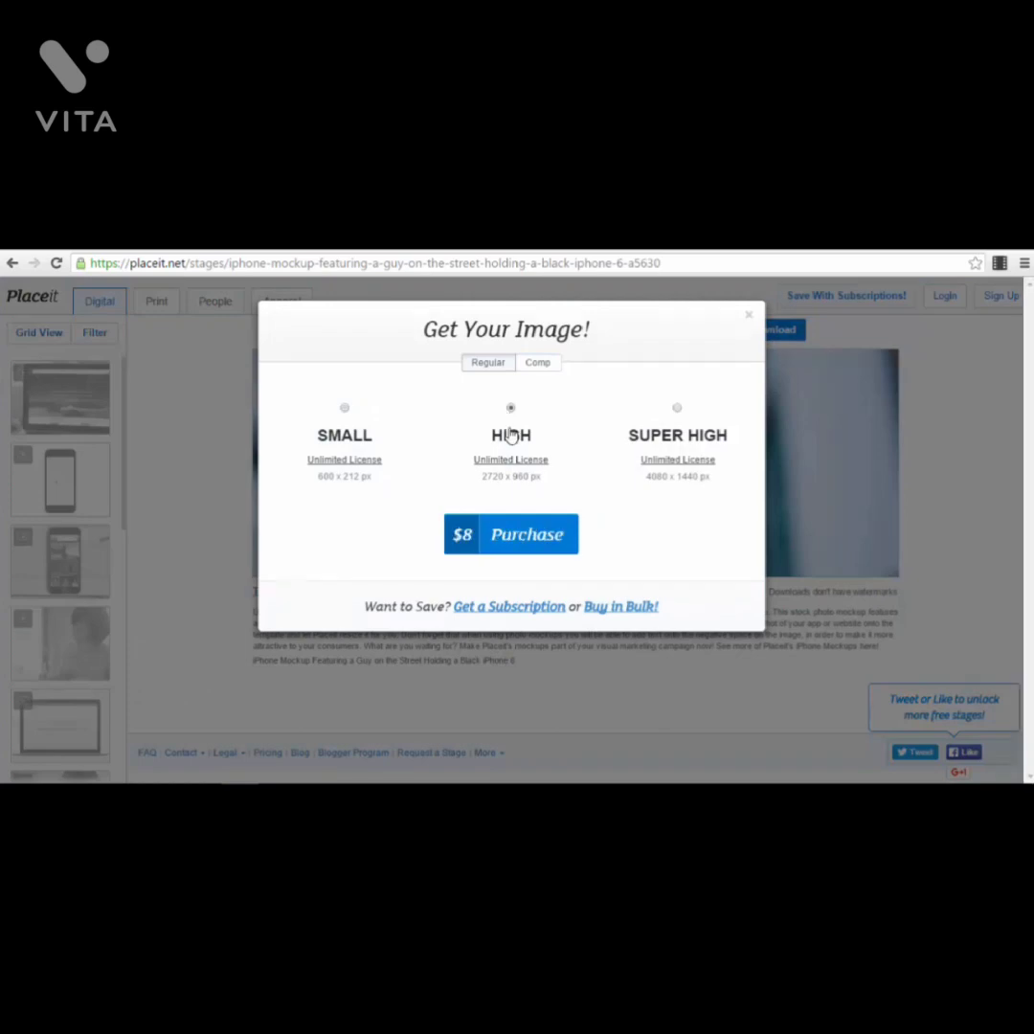
{"action": "left_click", "coordinate": [344, 409]}
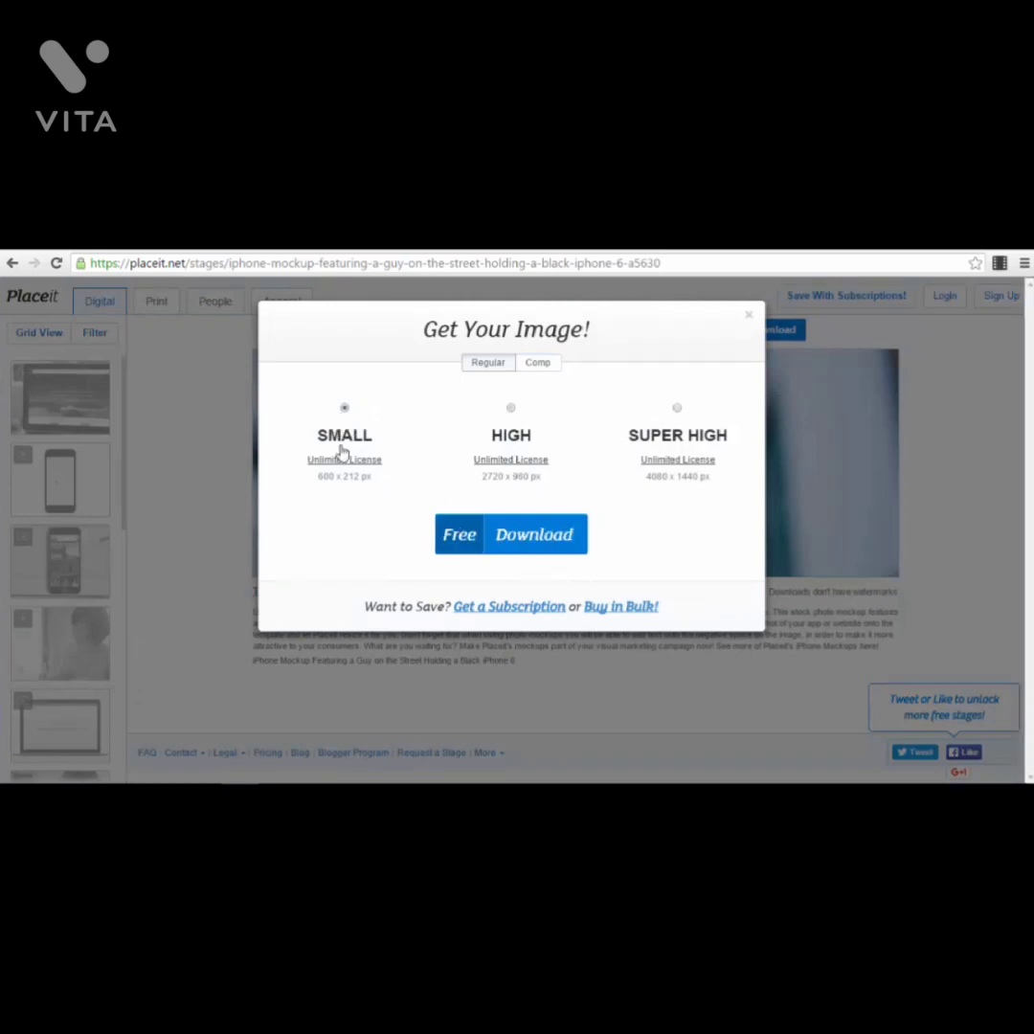
{"action": "left_click", "coordinate": [511, 409]}
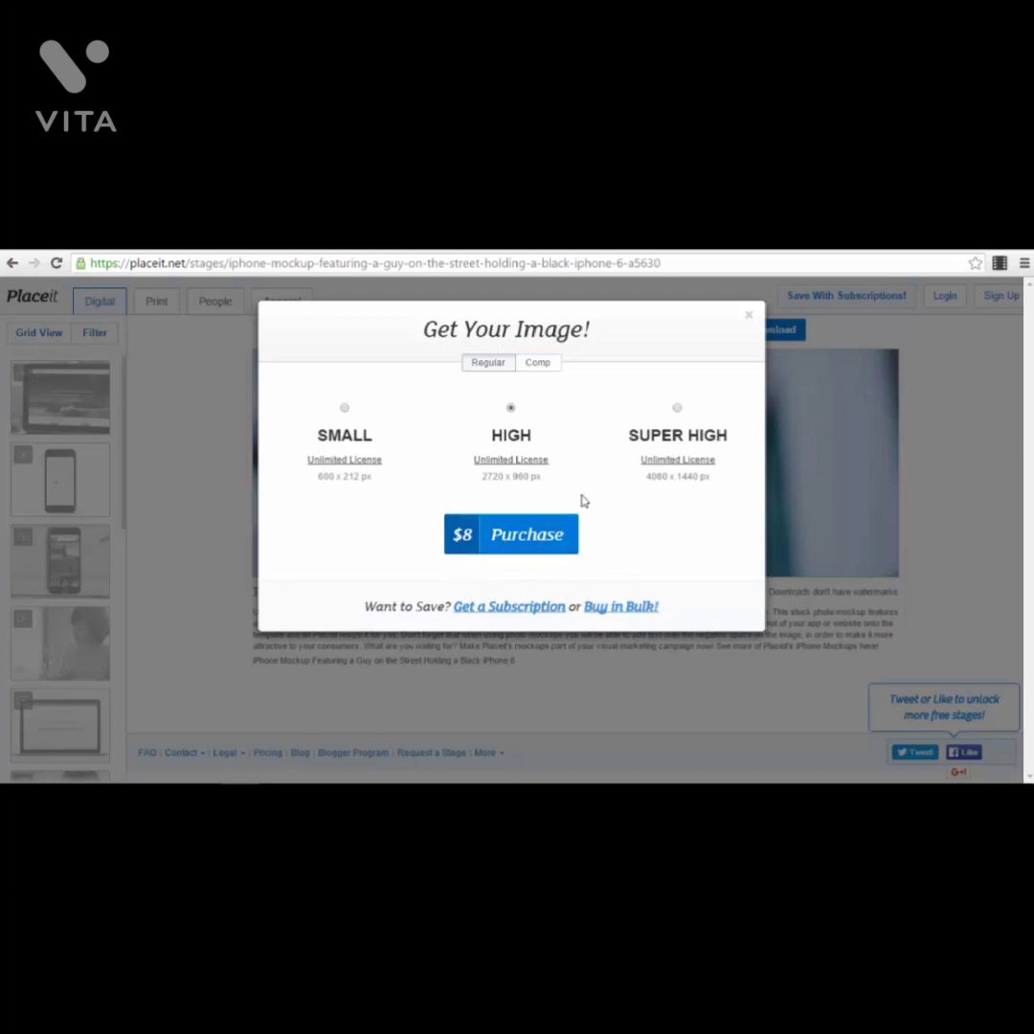
Step: Check SUPER HIGH, then download the free SMALL image and open placeit (1).jpg
{"action": "left_click", "coordinate": [677, 408]}
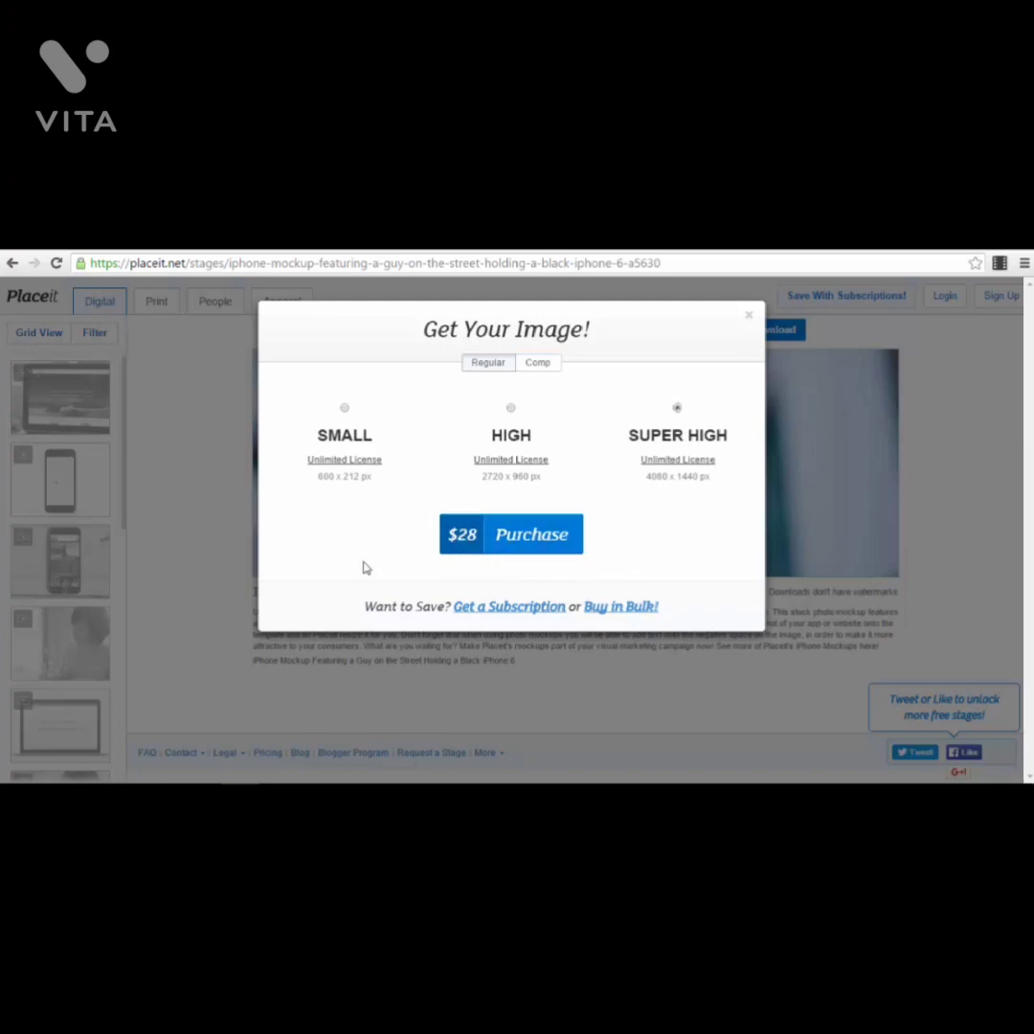
{"action": "left_click", "coordinate": [345, 409]}
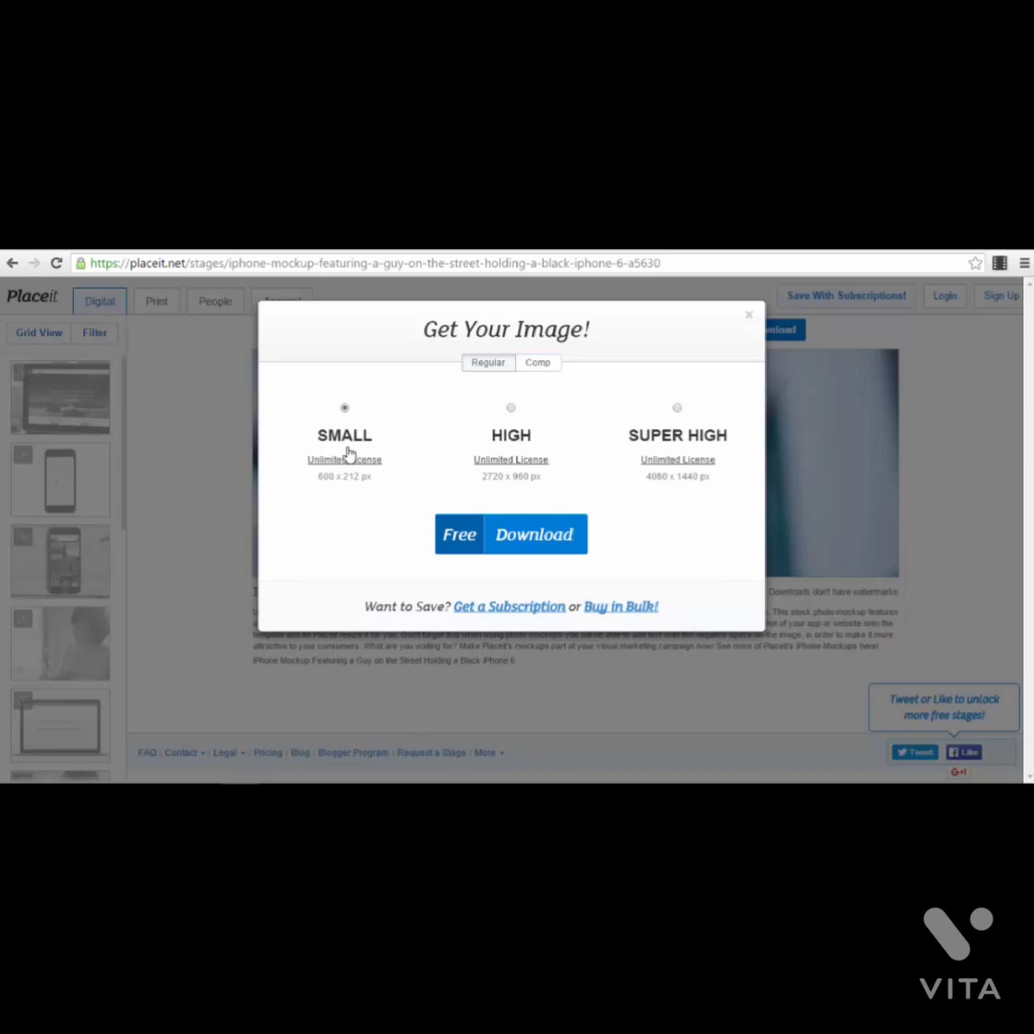
{"action": "left_click", "coordinate": [550, 538]}
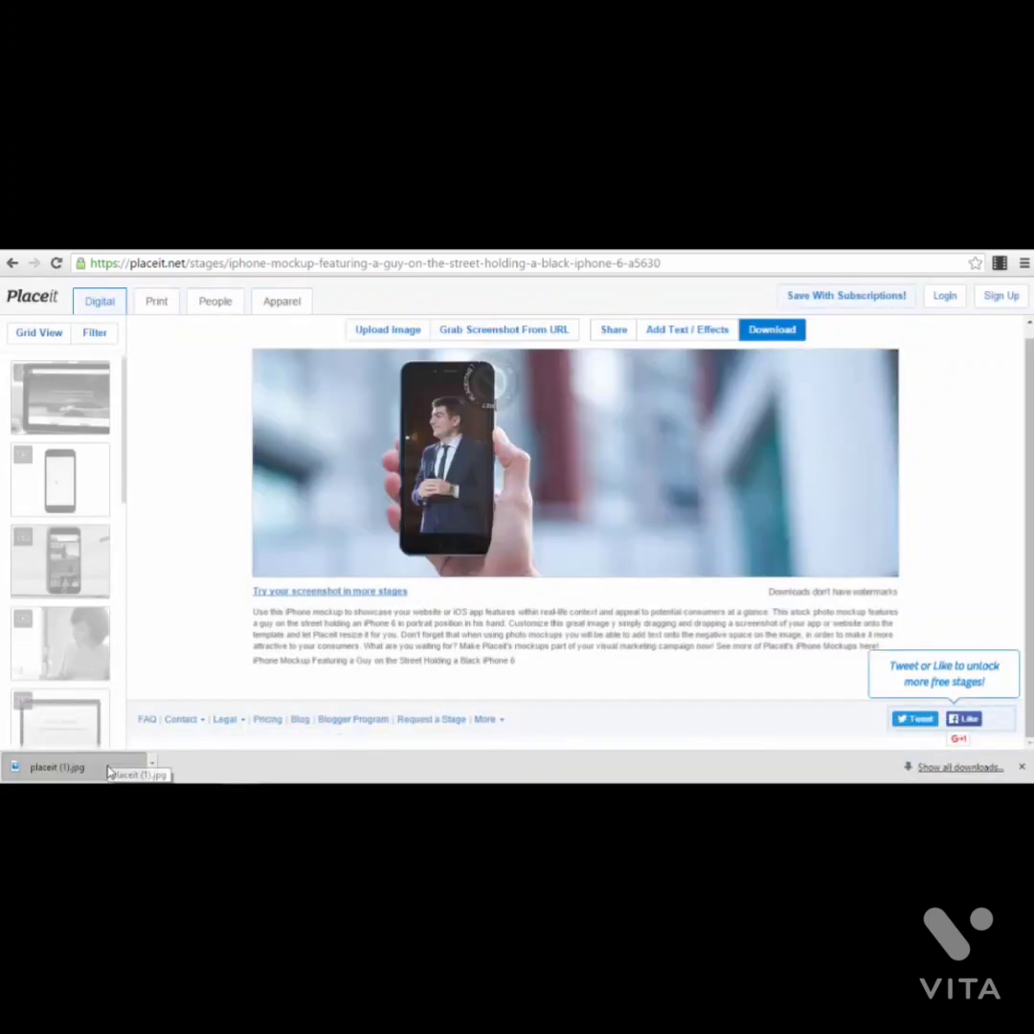
{"action": "left_click", "coordinate": [57, 767]}
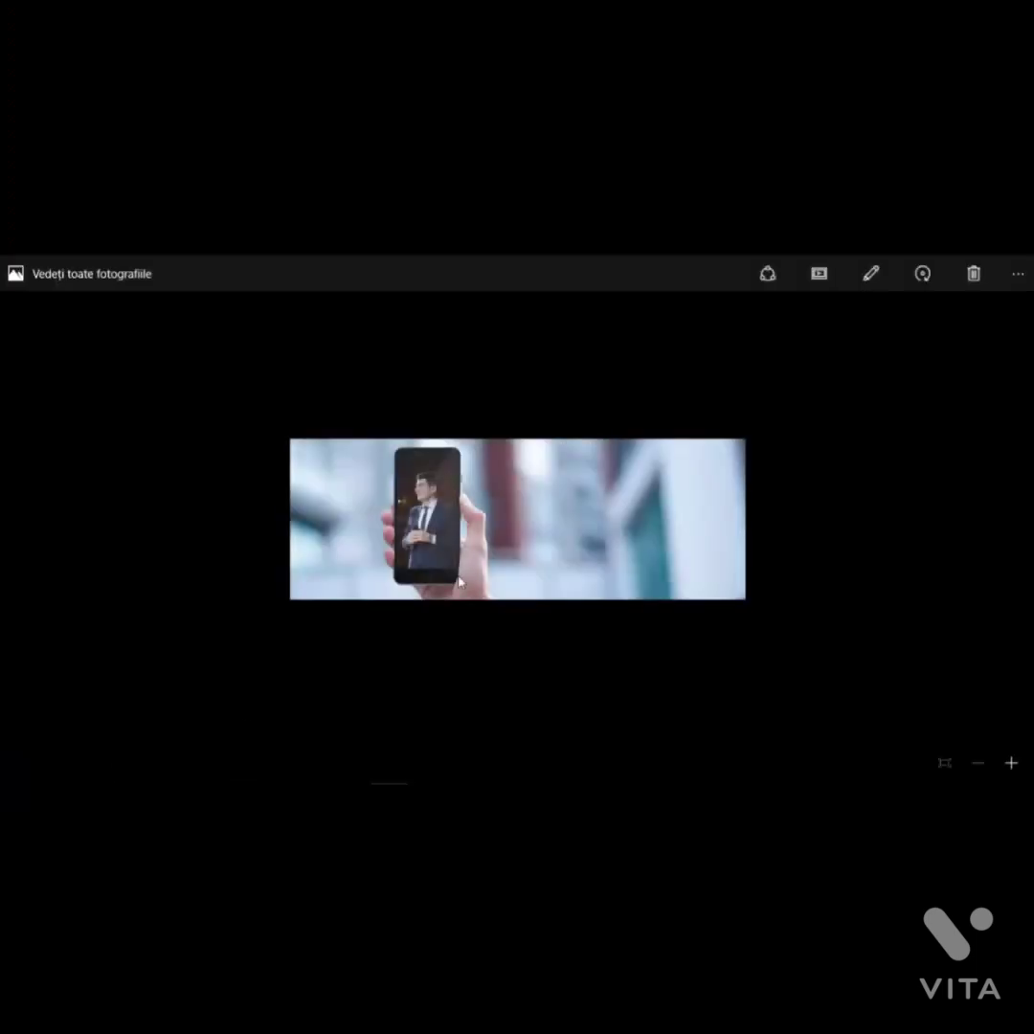